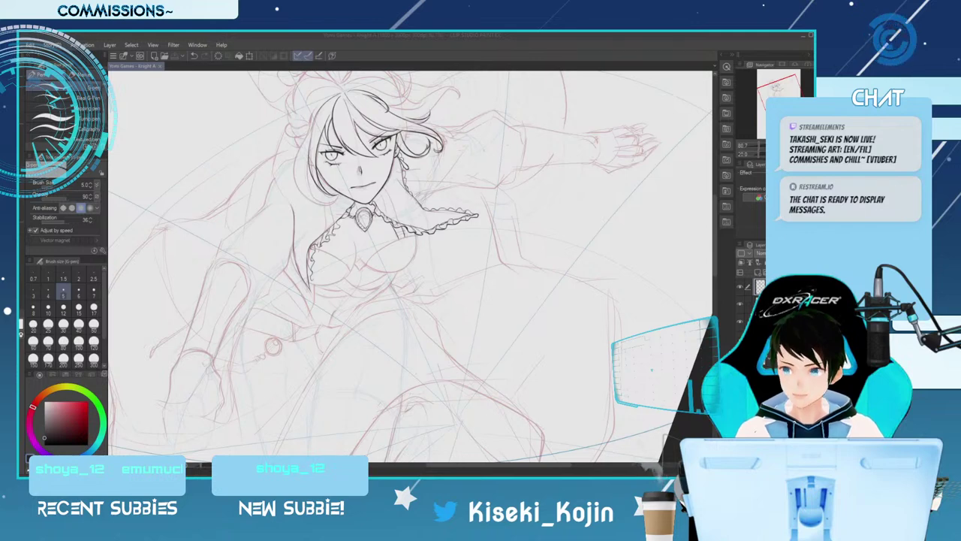
Set the pen size to 4 and ink the lower tip of the ruffled collar on the image's left side, erasing stray lines
{"action": "left_click_drag", "start_coordinate": [715, 255], "coordinate": [707, 239]}
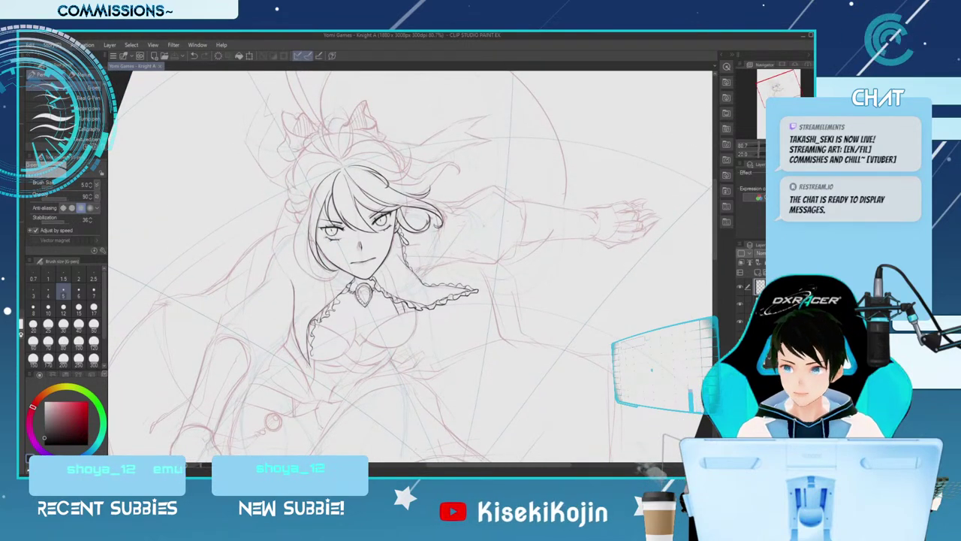
{"action": "key", "text": "ctrl+plus"}
{"action": "left_click_drag", "start_coordinate": [715, 216], "coordinate": [714, 225]}
{"action": "left_click_drag", "start_coordinate": [500, 464], "coordinate": [486, 464]}
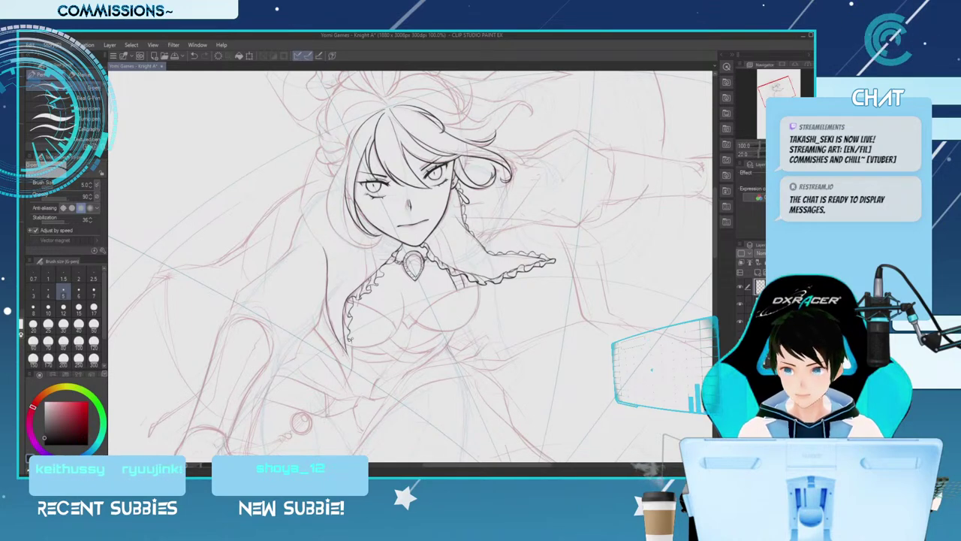
{"action": "key", "text": "bracketleft"}
{"action": "key", "text": "bracketleft"}
{"action": "key", "text": "bracketright"}
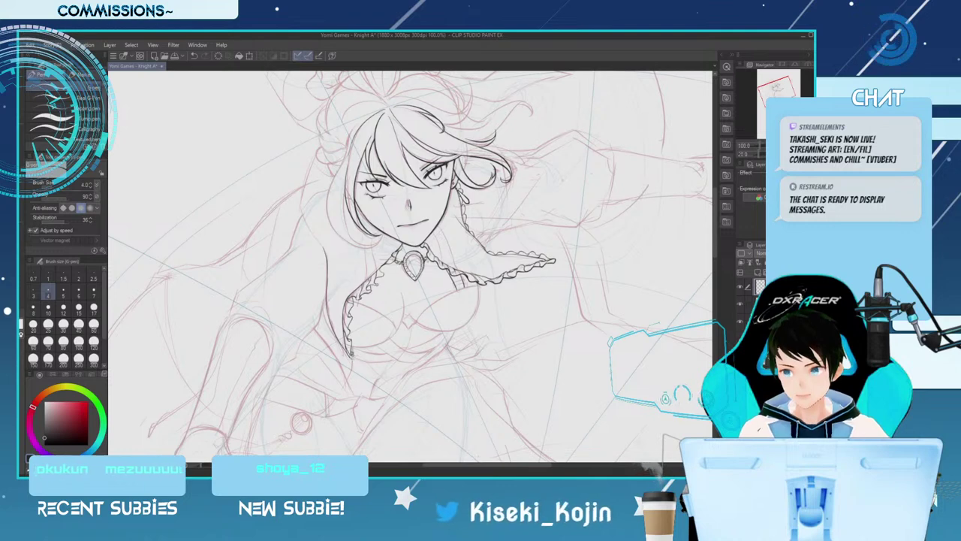
{"action": "key", "text": "e"}
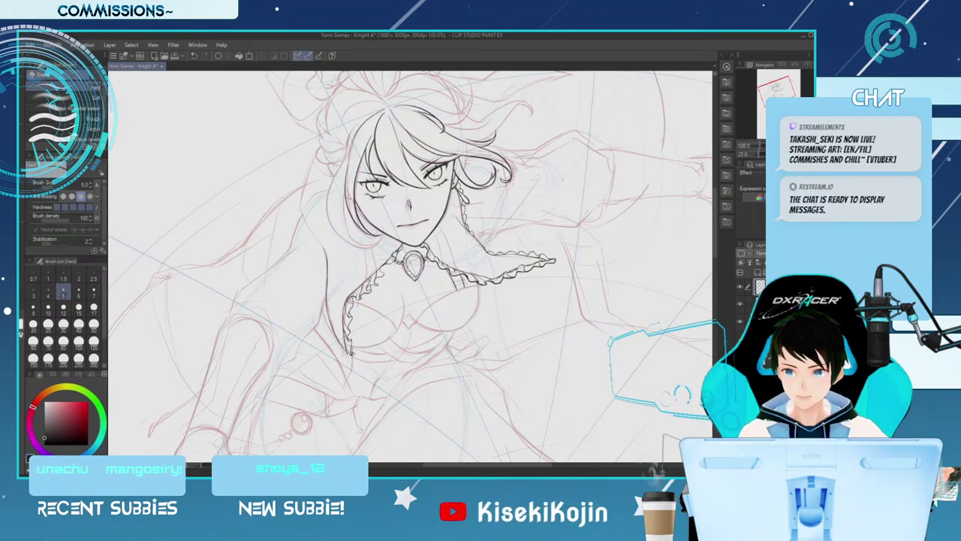
{"action": "key", "text": "p"}
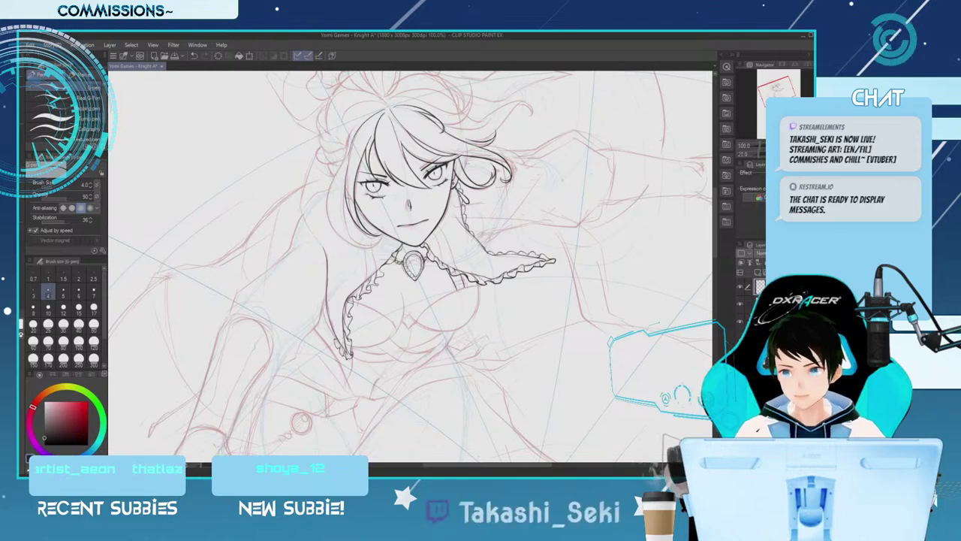
Ink the ruffled trim along the outer edge of the collar flap on the image's left side
{"action": "key", "text": "asciicircum"}
{"action": "key", "text": "asciicircum"}
{"action": "key", "text": "asciicircum"}
{"action": "key", "text": "asciicircum"}
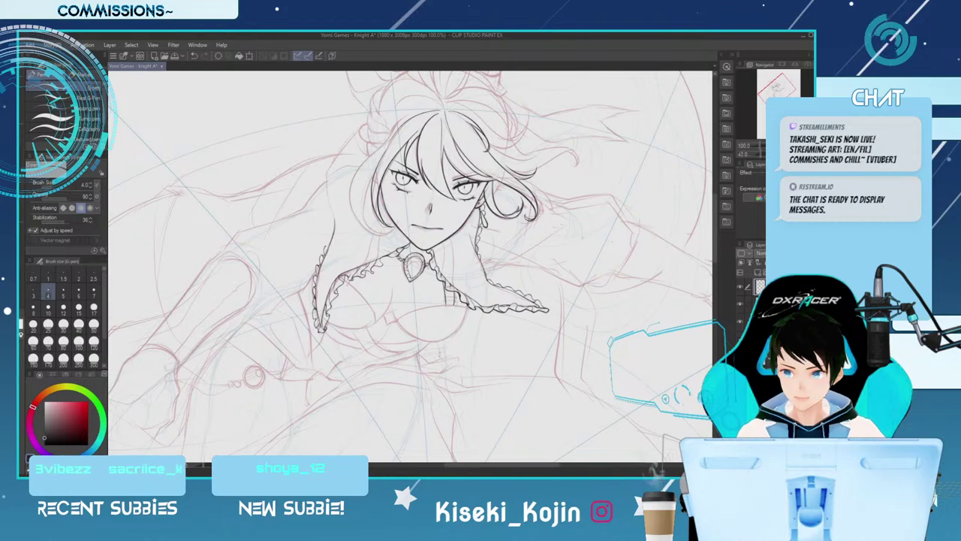
Ink the small outward hair curl beside the upper side of the head, above the long face-framing lock
{"action": "scroll", "coordinate": [411, 266], "scroll_direction": "up", "scroll_amount": 2}
{"action": "scroll", "coordinate": [350, 327], "scroll_direction": "up", "scroll_amount": 1}
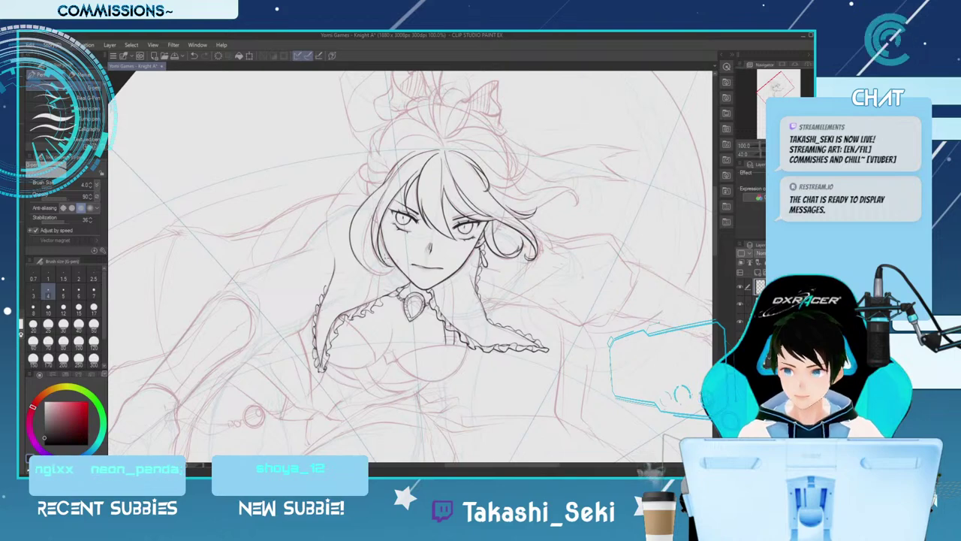
{"action": "scroll", "coordinate": [410, 266], "scroll_direction": "up", "scroll_amount": 2}
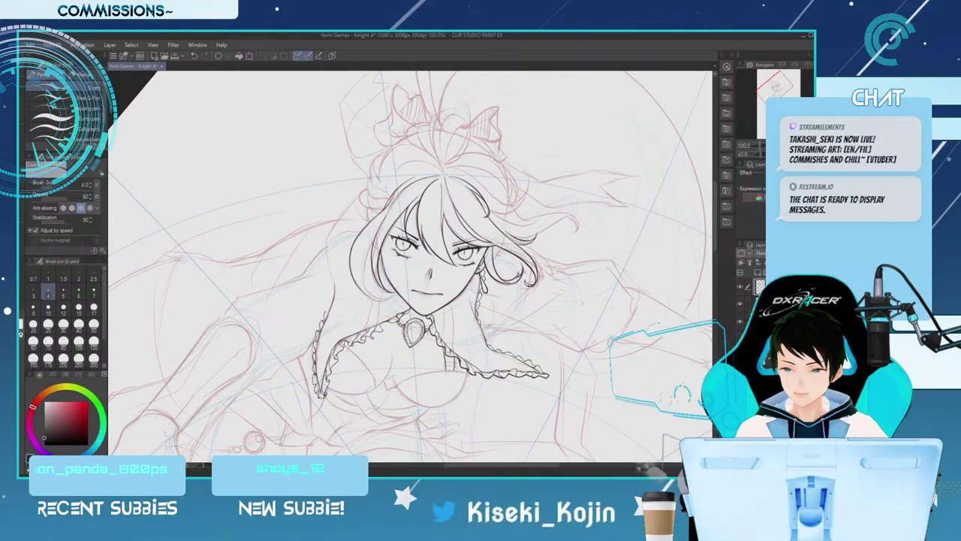
{"action": "key", "text": "ctrl+plus"}
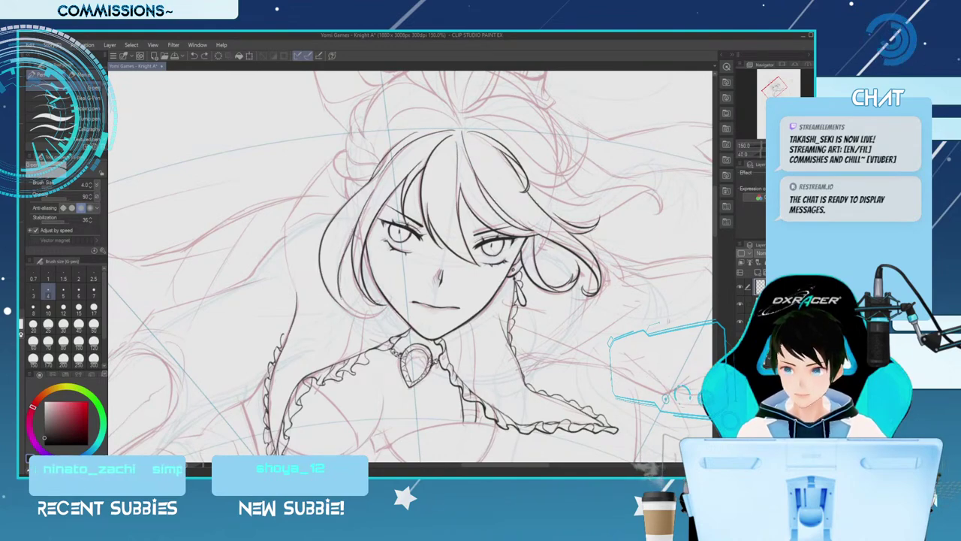
{"action": "key", "text": "asciicircum"}
{"action": "key", "text": "asciicircum"}
{"action": "key", "text": "asciicircum"}
{"action": "key", "text": "asciicircum"}
{"action": "key", "text": "asciicircum"}
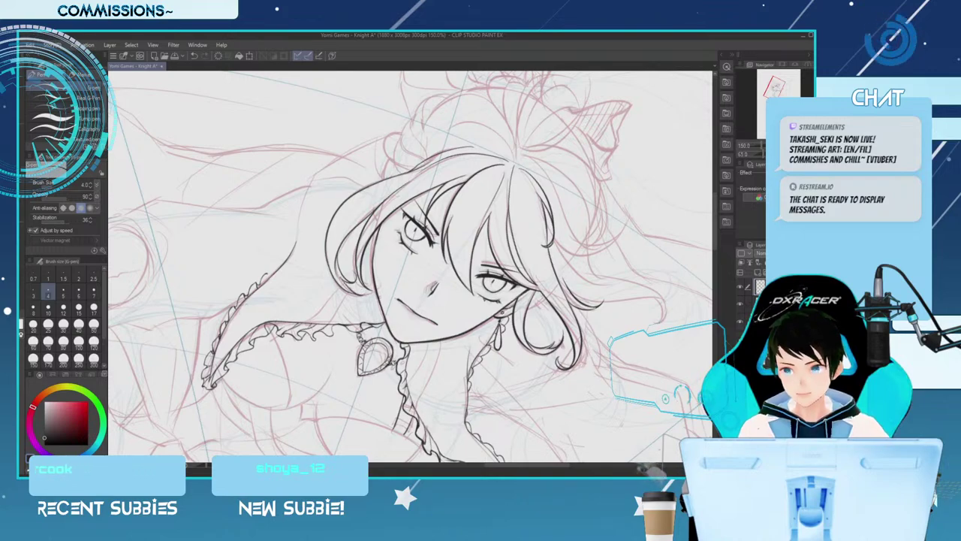
{"action": "key", "text": "minus"}
{"action": "key", "text": "minus"}
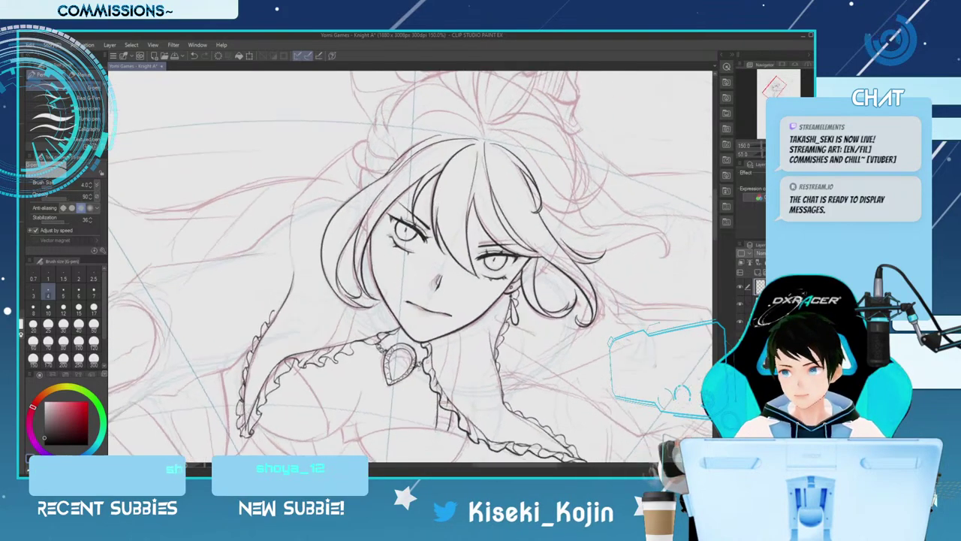
{"action": "key", "text": "minus"}
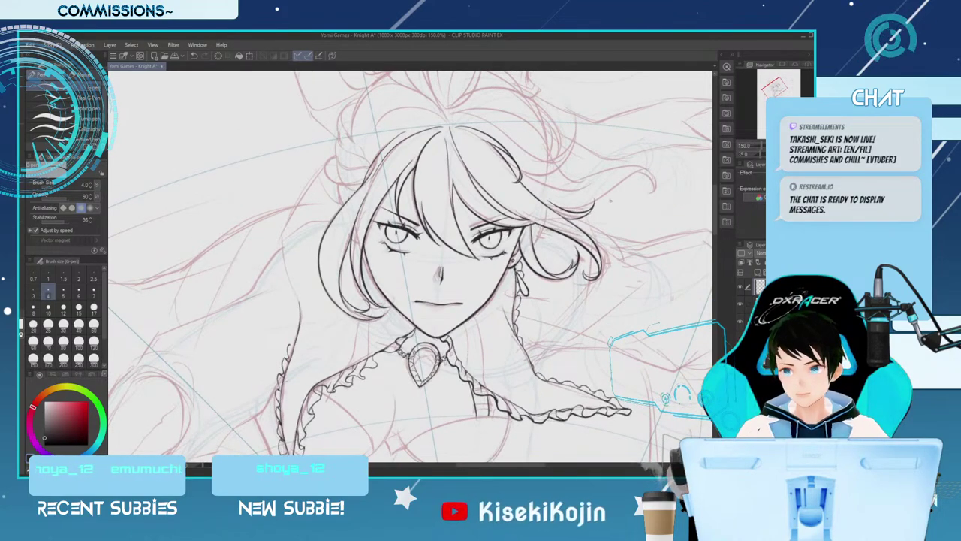
{"action": "scroll", "coordinate": [616, 201], "scroll_direction": "up", "scroll_amount": 3}
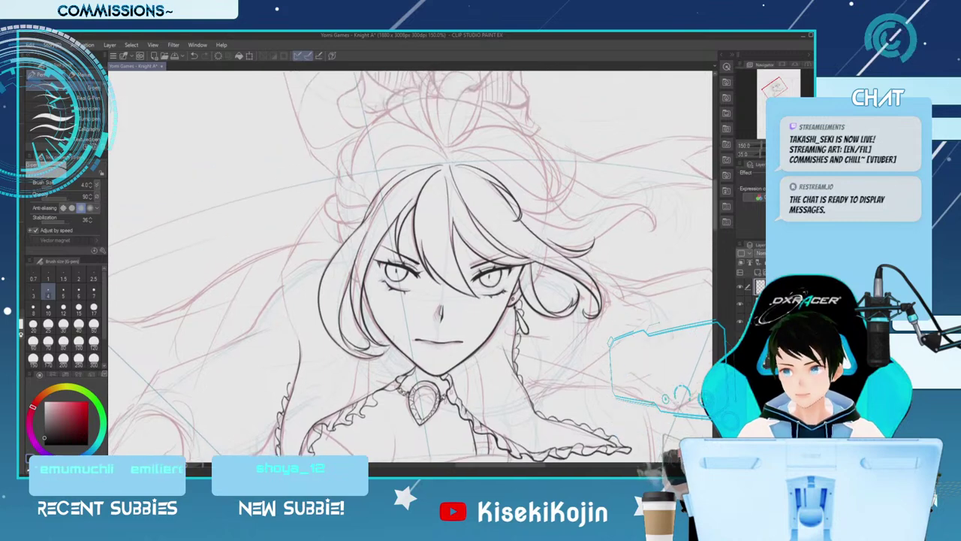
{"action": "scroll", "coordinate": [412, 266], "scroll_direction": "up", "scroll_amount": 2}
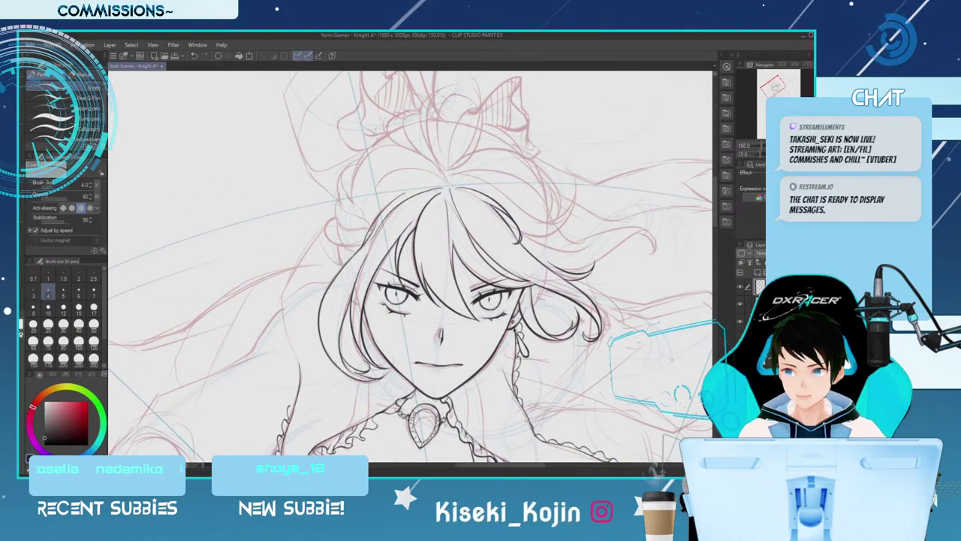
{"action": "left_click_drag", "start_coordinate": [326, 215], "coordinate": [323, 241]}
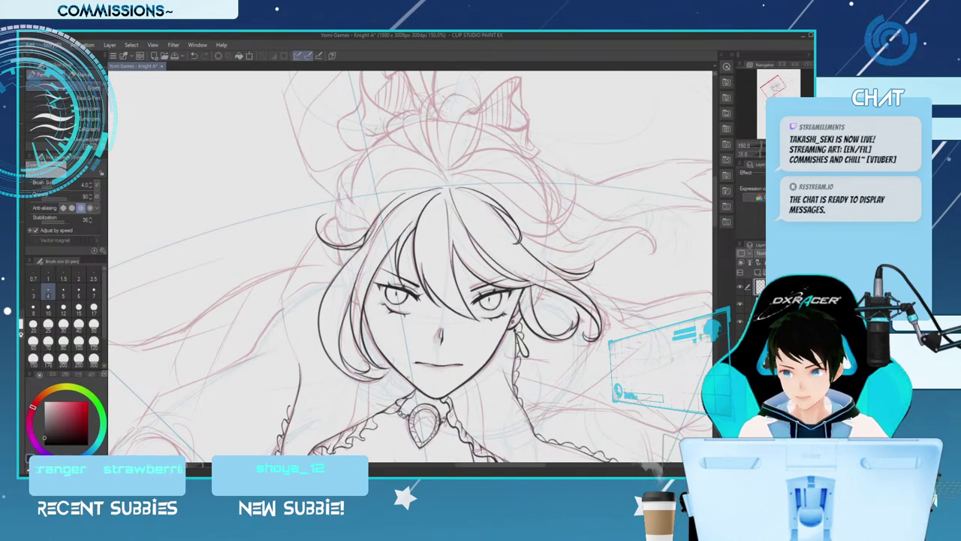
Ink the twisted, braided hair section that rises from the small curl along the side of the head
{"action": "left_click_drag", "start_coordinate": [395, 353], "coordinate": [508, 355]}
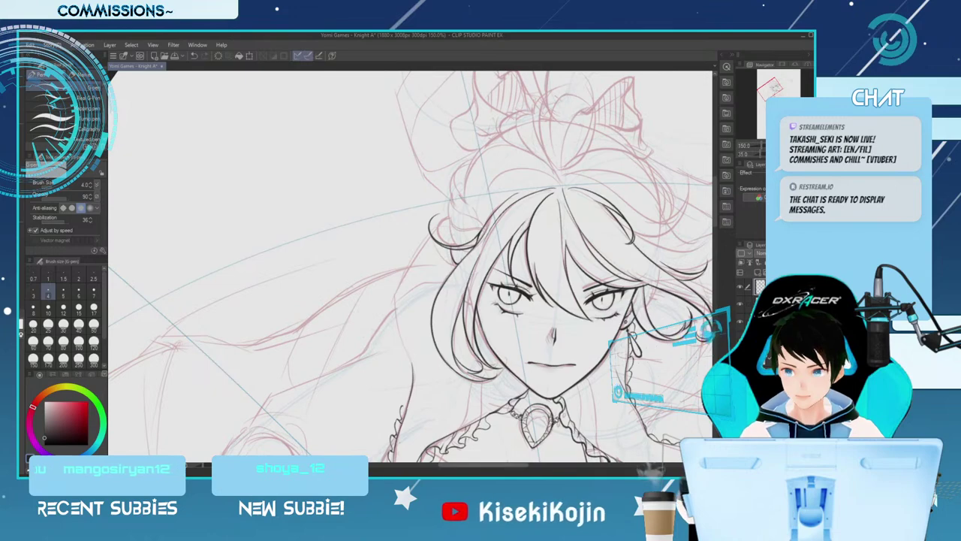
{"action": "mouse_move", "coordinate": [535, 315]}
{"action": "left_mouse_down"}
{"action": "mouse_move", "coordinate": [416, 314]}
{"action": "mouse_move", "coordinate": [410, 297]}
{"action": "mouse_move", "coordinate": [409, 314]}
{"action": "left_mouse_up"}
{"action": "key", "text": "asciicircum"}
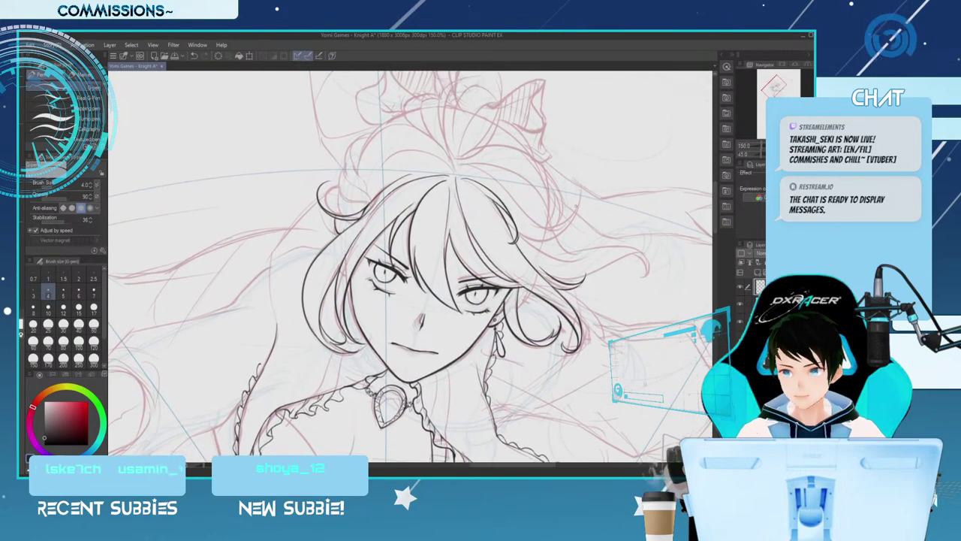
{"action": "key", "text": "minus"}
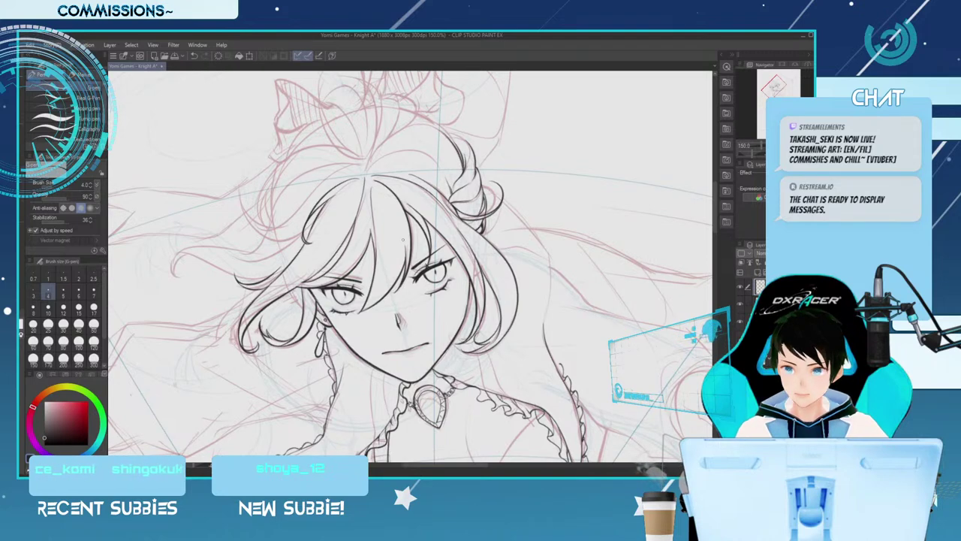
Ink the hair strands that sweep from the central parting over the crown to the twisted section
{"action": "left_click_drag", "start_coordinate": [403, 240], "coordinate": [403, 269]}
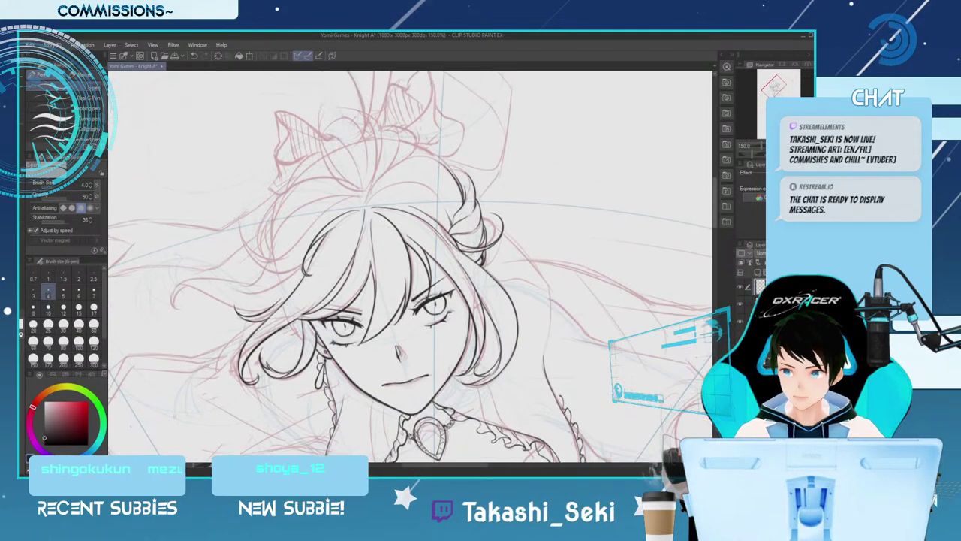
{"action": "scroll", "coordinate": [410, 267], "scroll_direction": "up", "scroll_amount": 1}
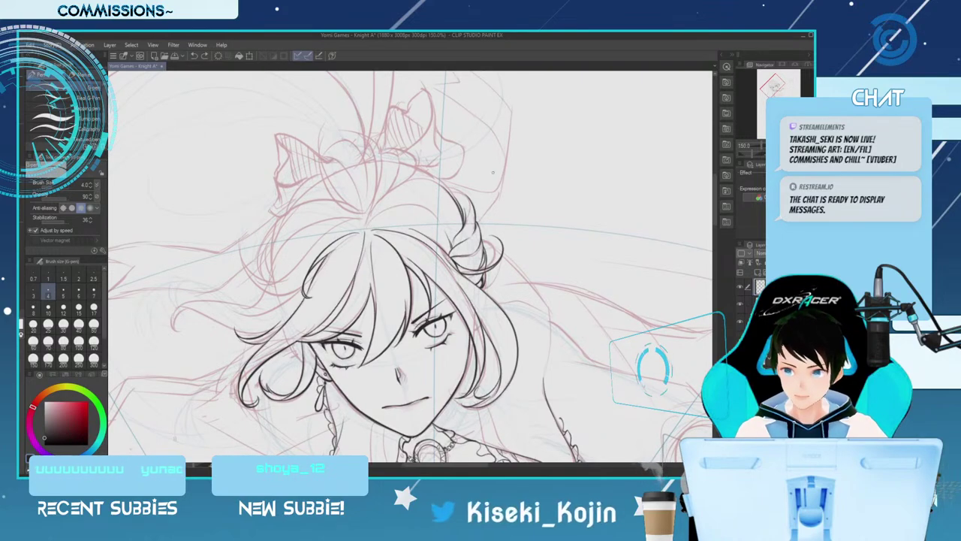
{"action": "key", "text": "minus"}
{"action": "key", "text": "minus"}
{"action": "key", "text": "minus"}
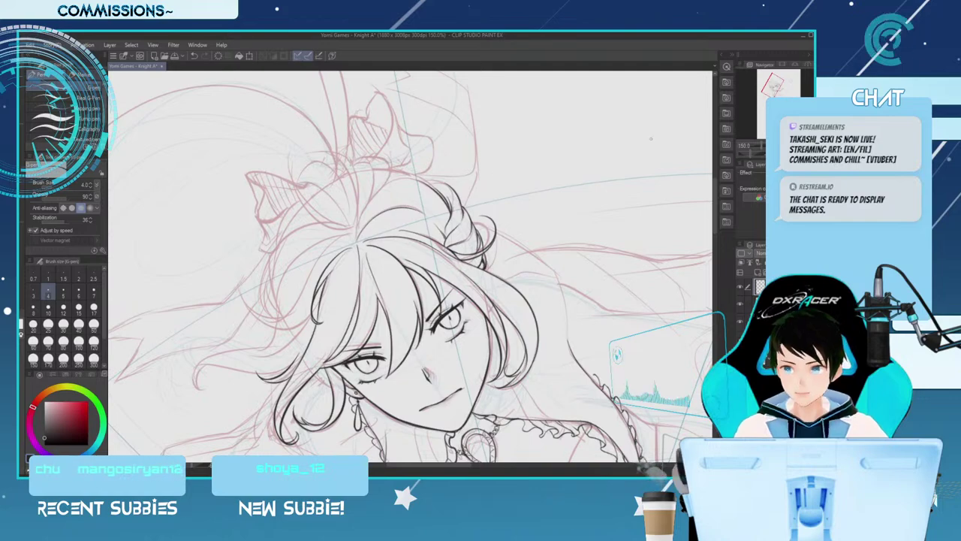
Flip the canvas back and ink the small looping strand above the earring, inside the curled side lock
{"action": "key", "text": "asciicircum"}
{"action": "key", "text": "h"}
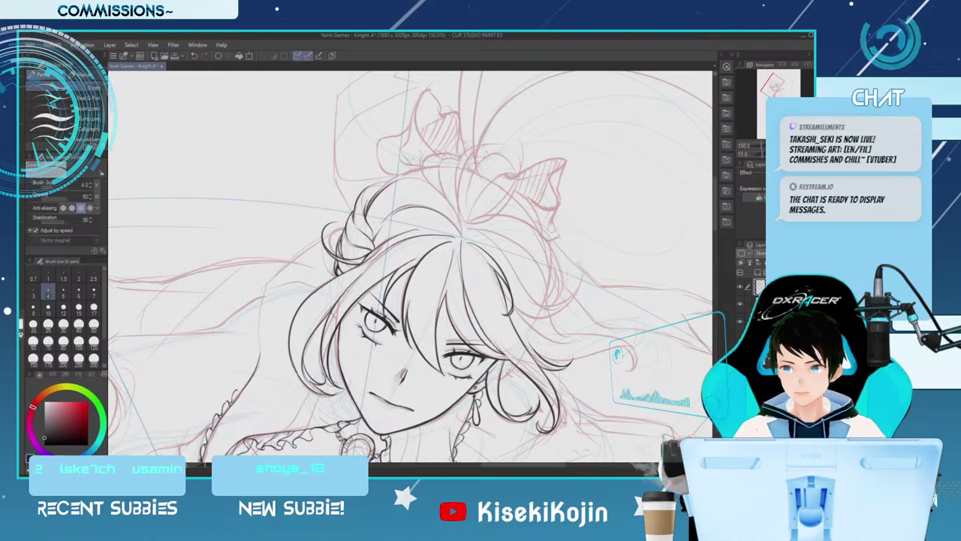
{"action": "left_click_drag", "start_coordinate": [582, 154], "coordinate": [579, 112]}
{"action": "key", "text": "minus"}
{"action": "key", "text": "minus"}
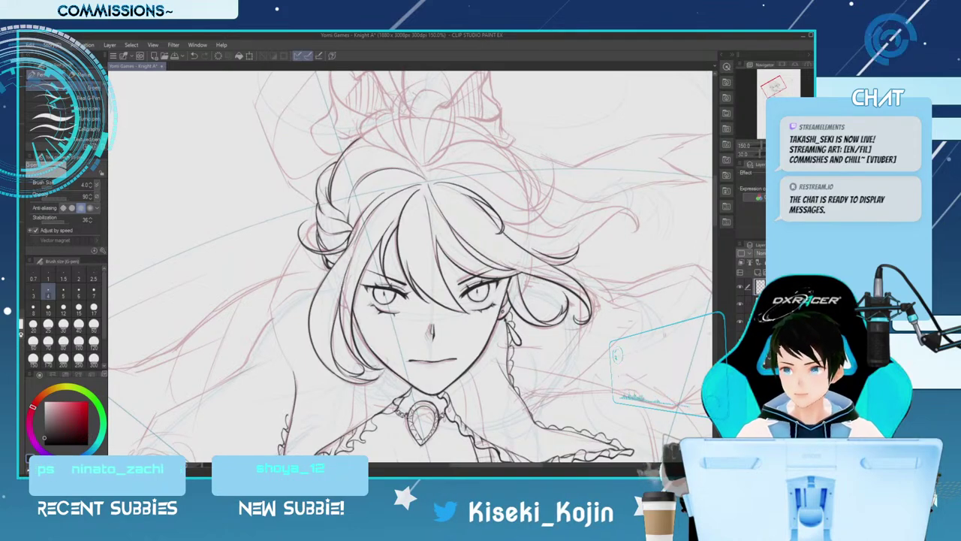
{"action": "key", "text": "asciicircum"}
{"action": "left_click_drag", "start_coordinate": [523, 286], "coordinate": [524, 254]}
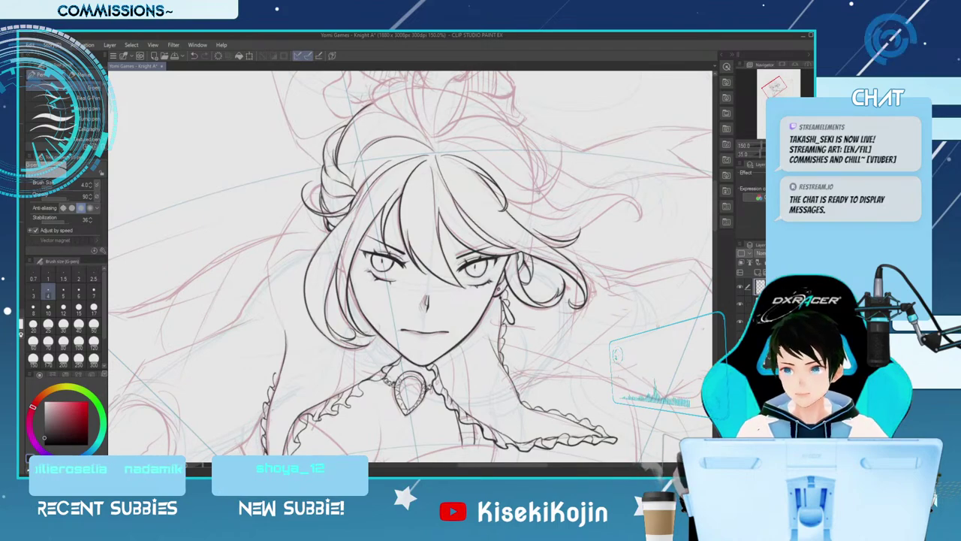
Ink the lock sweeping back from the parting opposite the braid, ending in an upturned tip, and add the strands beneath it
{"action": "key", "text": "minus"}
{"action": "key", "text": "minus"}
{"action": "key", "text": "minus"}
{"action": "key", "text": "minus"}
{"action": "key", "text": "minus"}
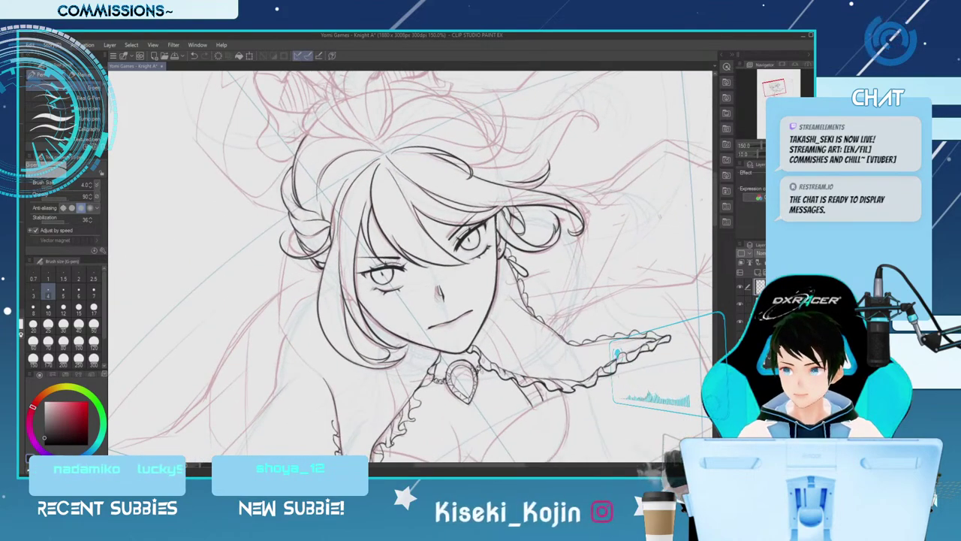
{"action": "left_click_drag", "start_coordinate": [655, 195], "coordinate": [658, 238]}
{"action": "key", "text": "minus"}
{"action": "key", "text": "minus"}
{"action": "key", "text": "minus"}
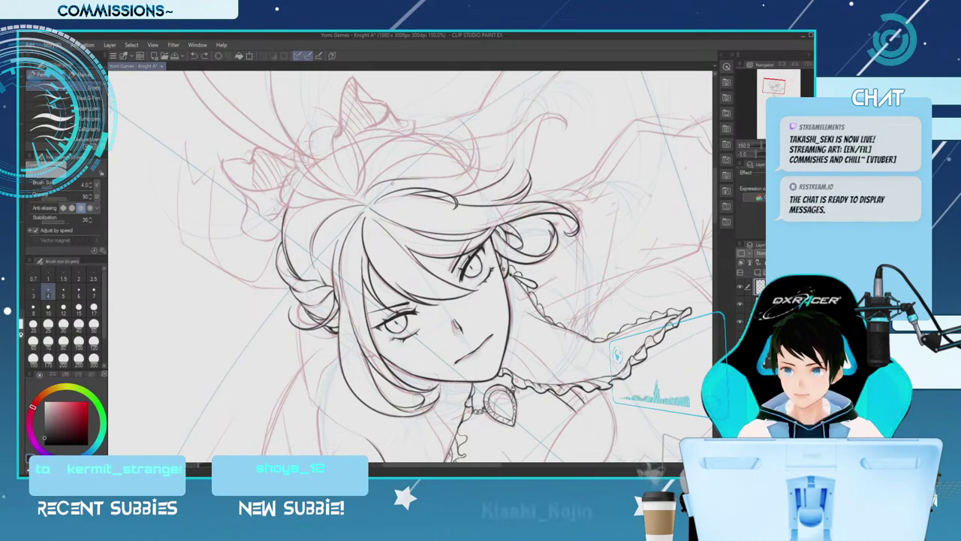
{"action": "mouse_move", "coordinate": [414, 179]}
{"action": "left_mouse_down"}
{"action": "mouse_move", "coordinate": [445, 175]}
{"action": "mouse_move", "coordinate": [476, 152]}
{"action": "mouse_move", "coordinate": [467, 123]}
{"action": "left_mouse_up"}
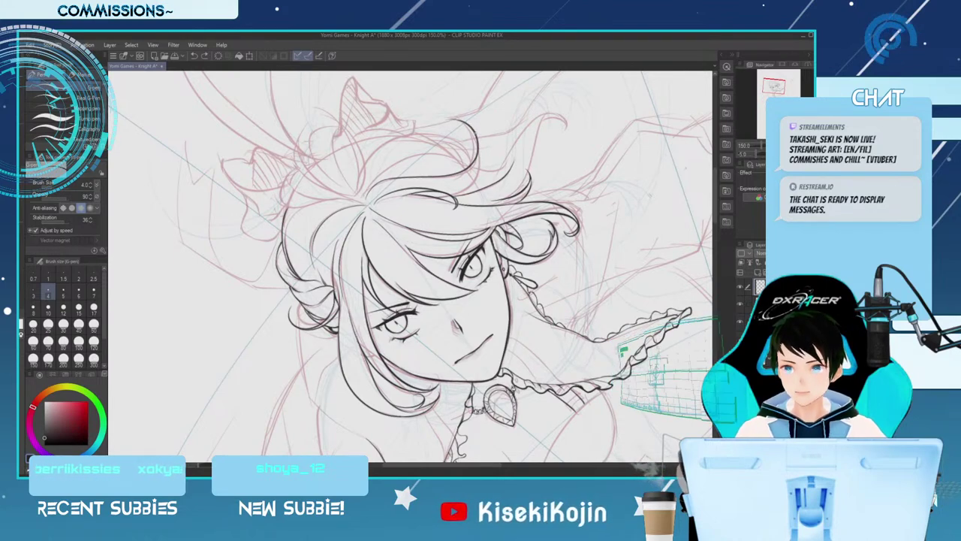
{"action": "left_click_drag", "start_coordinate": [472, 135], "coordinate": [471, 183]}
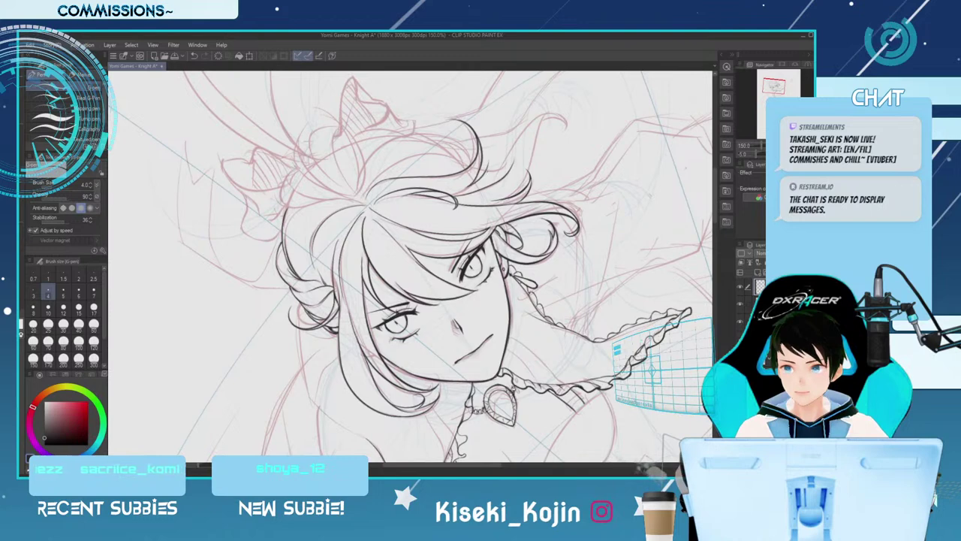
{"action": "left_click_drag", "start_coordinate": [480, 180], "coordinate": [455, 192]}
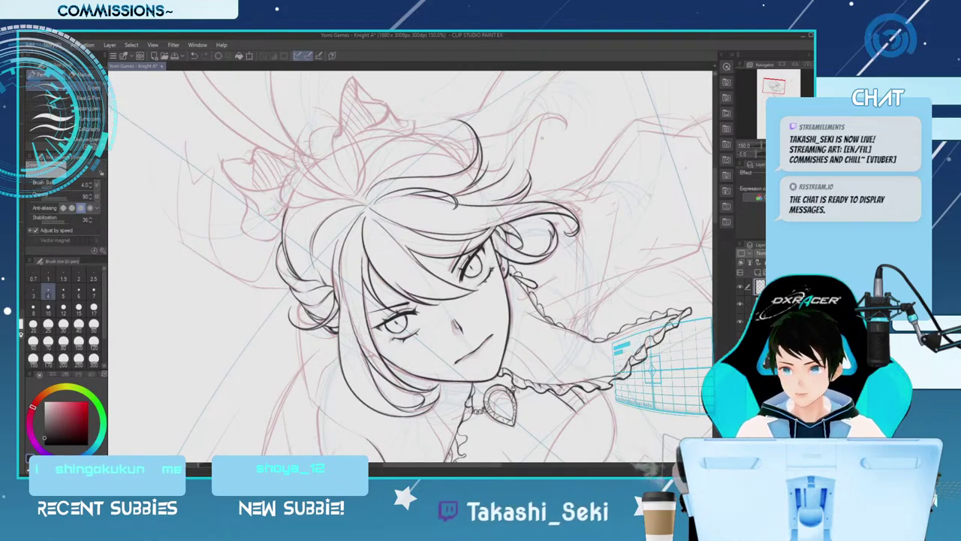
Ink the long wavy lock flowing outward behind the upturned tip, redrawing its upper contour and adding the lower contour
{"action": "key", "text": "asciicircum"}
{"action": "key", "text": "asciicircum"}
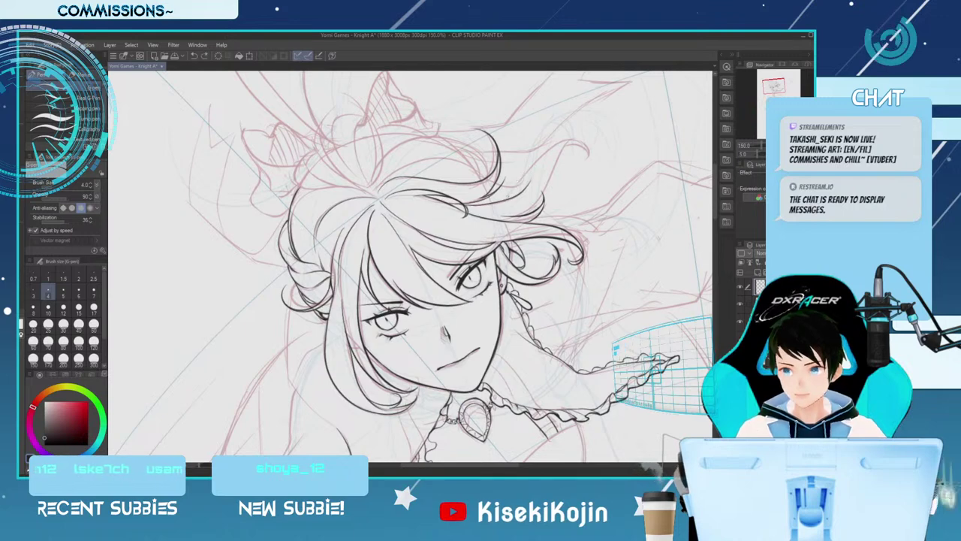
{"action": "mouse_move", "coordinate": [503, 201]}
{"action": "left_mouse_down"}
{"action": "mouse_move", "coordinate": [536, 162]}
{"action": "mouse_move", "coordinate": [581, 157]}
{"action": "left_mouse_up"}
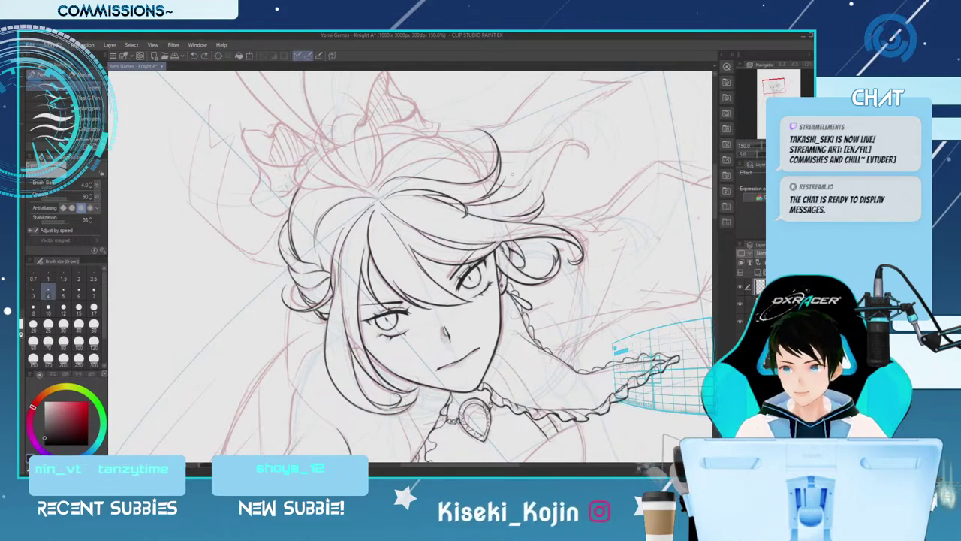
{"action": "mouse_move", "coordinate": [509, 196]}
{"action": "left_mouse_down"}
{"action": "mouse_move", "coordinate": [554, 147]}
{"action": "mouse_move", "coordinate": [590, 155]}
{"action": "left_mouse_up"}
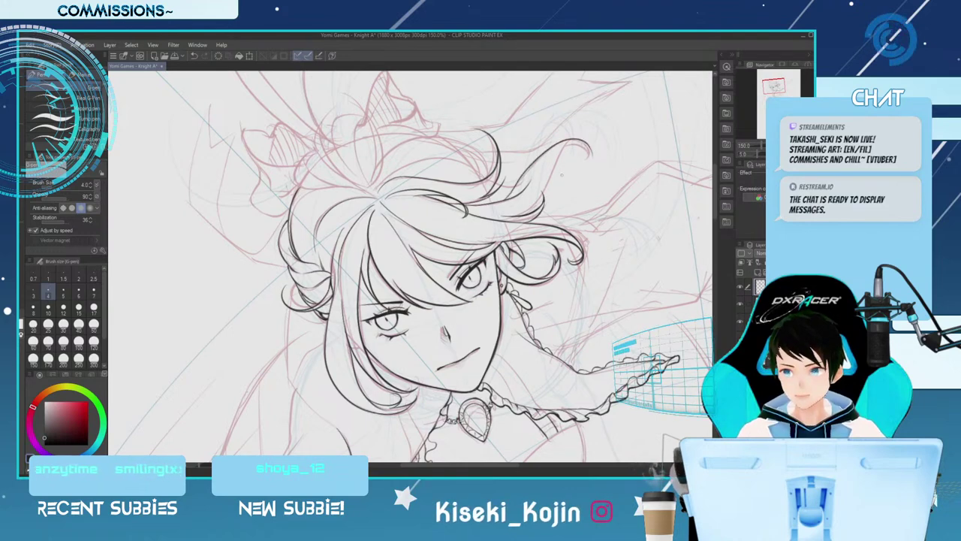
{"action": "key", "text": "ctrl+z"}
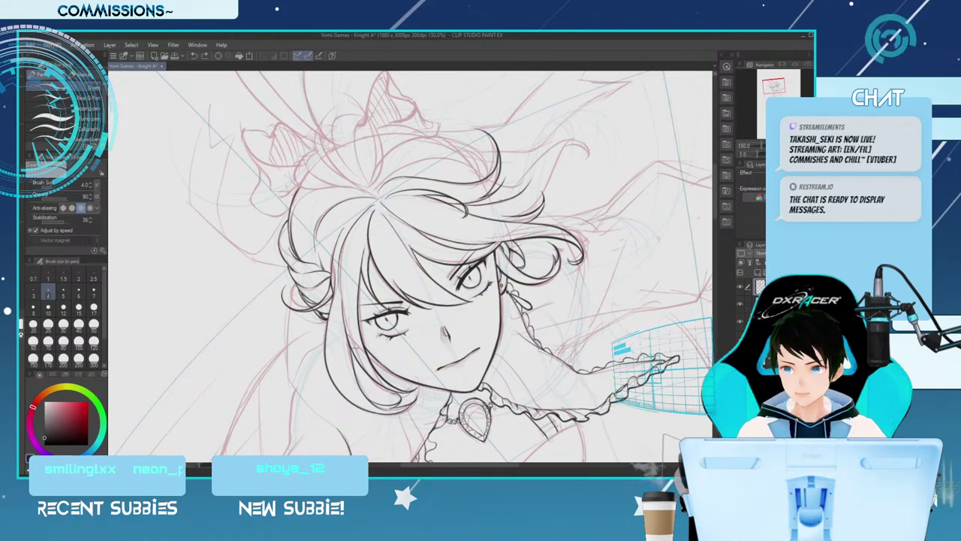
{"action": "mouse_move", "coordinate": [515, 185]}
{"action": "left_mouse_down"}
{"action": "mouse_move", "coordinate": [564, 144]}
{"action": "mouse_move", "coordinate": [592, 156]}
{"action": "left_mouse_up"}
{"action": "key", "text": "ctrl+z"}
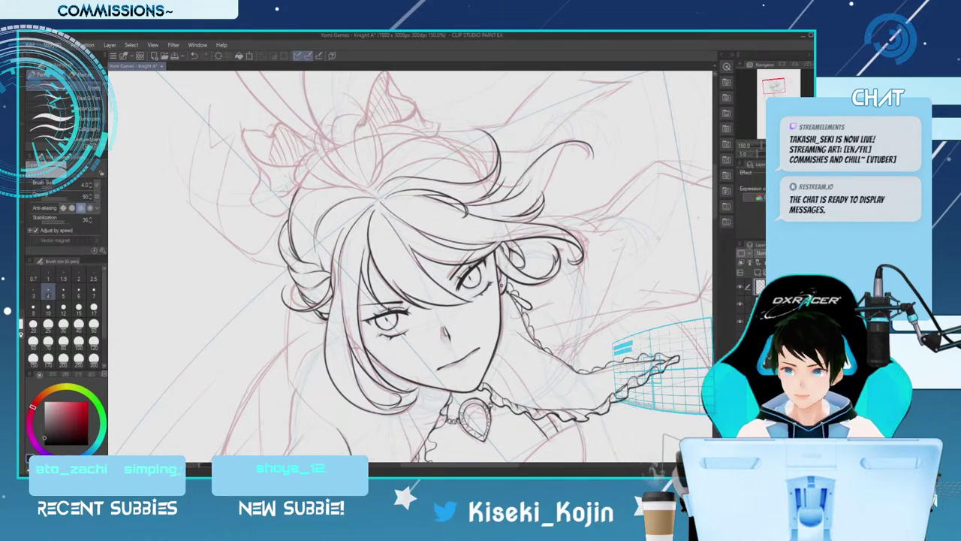
{"action": "left_click_drag", "start_coordinate": [549, 188], "coordinate": [576, 143]}
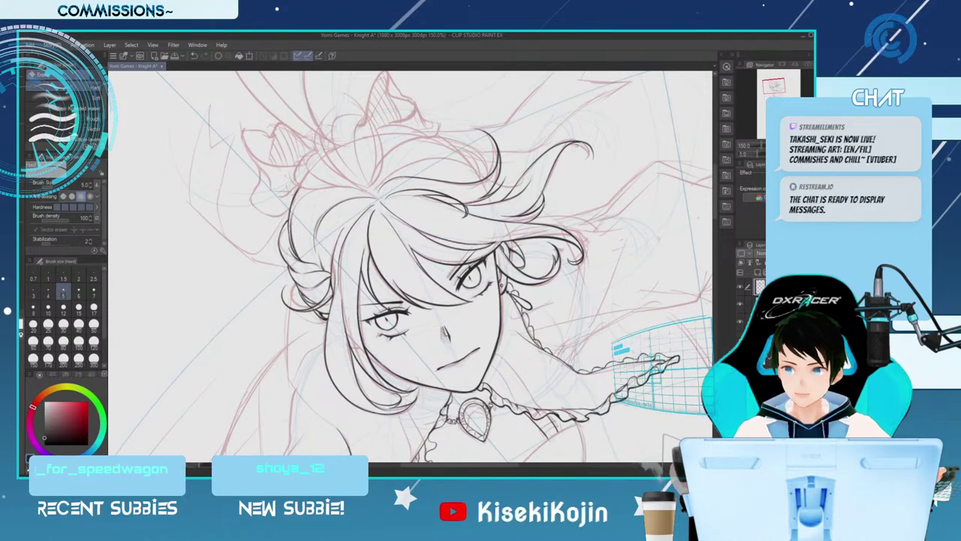
Ink the curled end of the long wavy lock flowing outward behind the head
{"action": "mouse_move", "coordinate": [585, 146]}
{"action": "left_mouse_down"}
{"action": "mouse_move", "coordinate": [591, 158]}
{"action": "mouse_move", "coordinate": [582, 159]}
{"action": "left_mouse_up"}
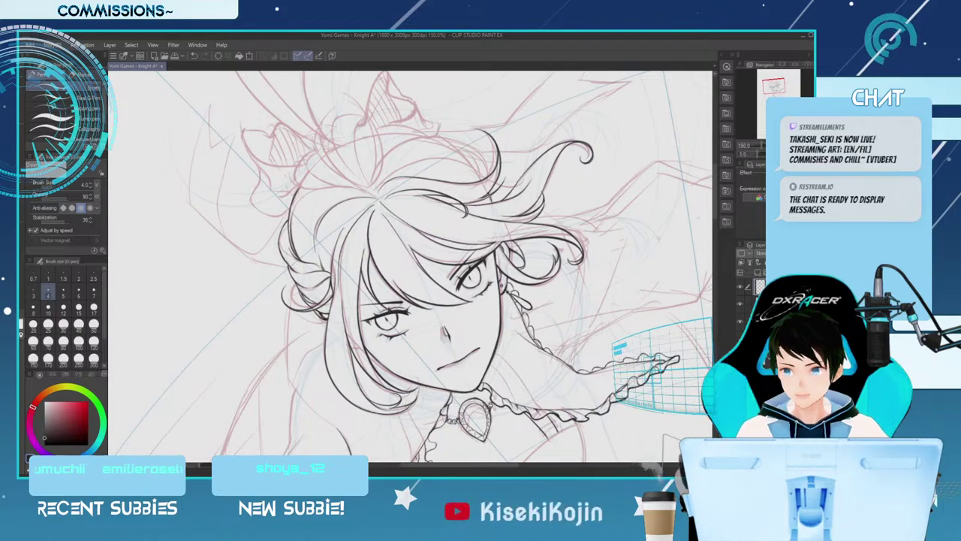
{"action": "key", "text": "ctrl+minus"}
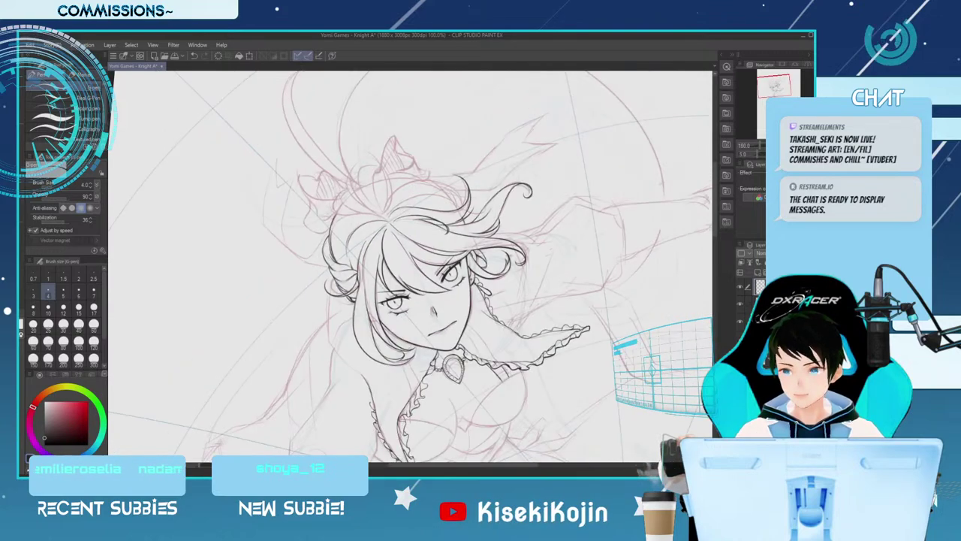
{"action": "scroll", "coordinate": [570, 231], "scroll_direction": "down", "scroll_amount": 3}
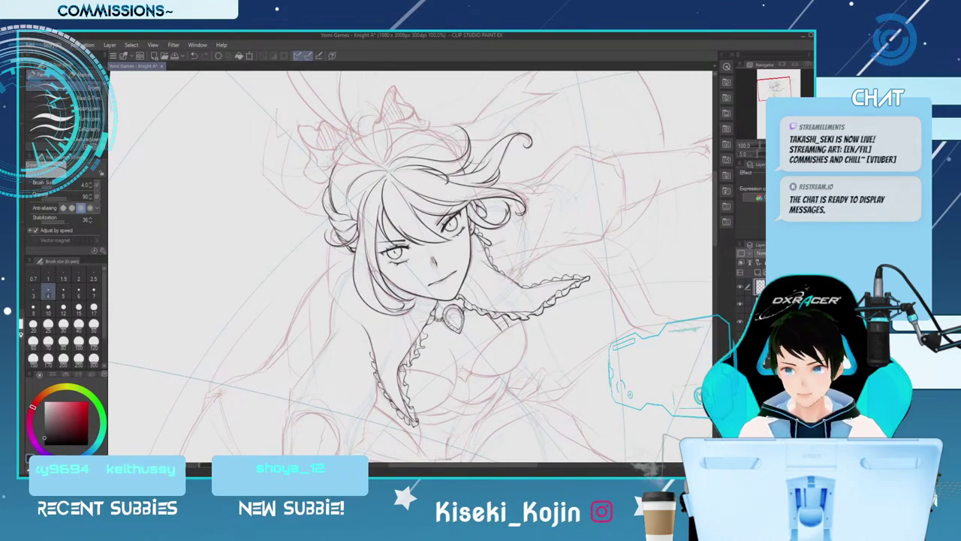
Set the pen size to 5 and ink the curved strand rising from the parting above the crown, redrawing it until it flows smoothly
{"action": "key", "text": "bracketright"}
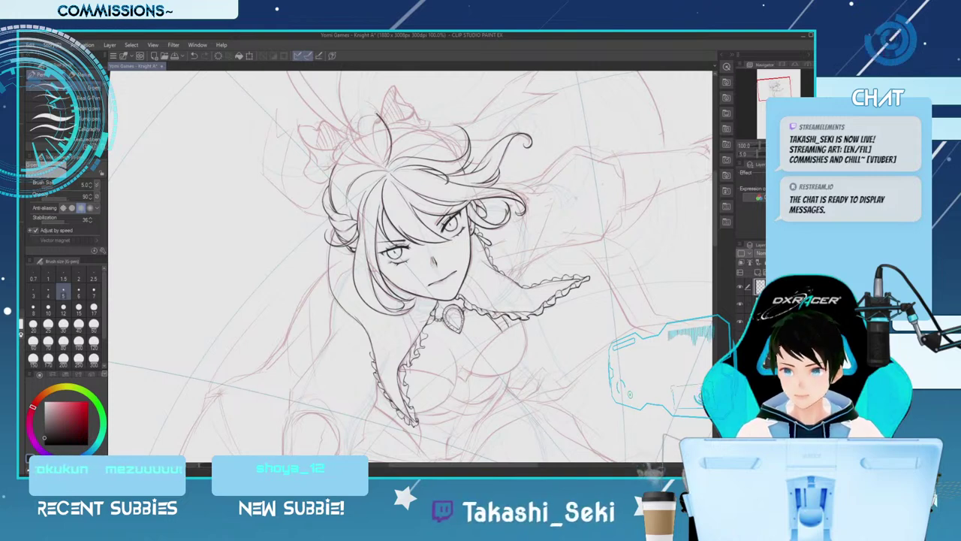
{"action": "key", "text": "ctrl+z"}
{"action": "left_click_drag", "start_coordinate": [363, 105], "coordinate": [385, 162]}
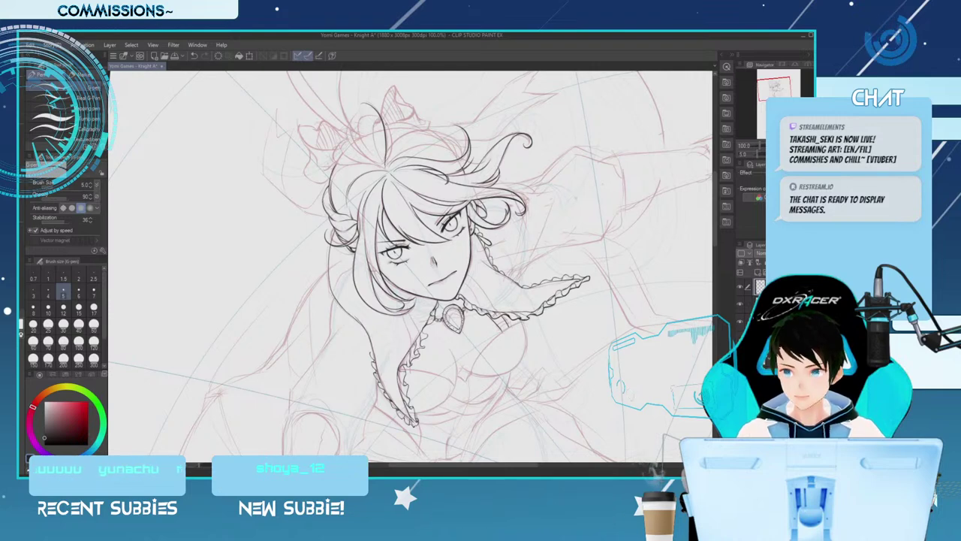
{"action": "mouse_move", "coordinate": [365, 103]}
{"action": "left_mouse_down"}
{"action": "mouse_move", "coordinate": [375, 106]}
{"action": "mouse_move", "coordinate": [386, 140]}
{"action": "left_mouse_up"}
{"action": "key", "text": "ctrl+z"}
{"action": "left_click_drag", "start_coordinate": [367, 103], "coordinate": [387, 140]}
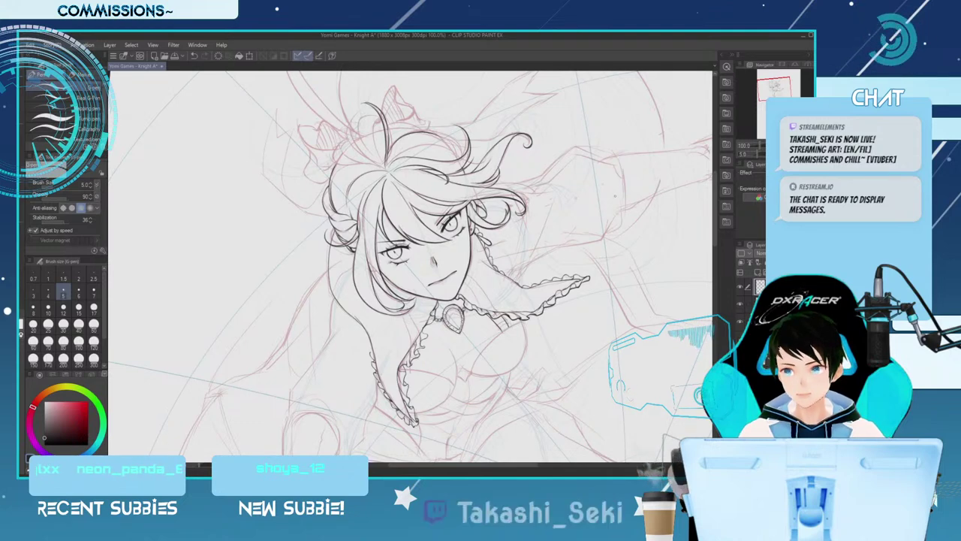
Turn the canvas so the face is upright, check it mirrored, and ink the looping strands of the topknot above the parting
{"action": "key", "text": "h"}
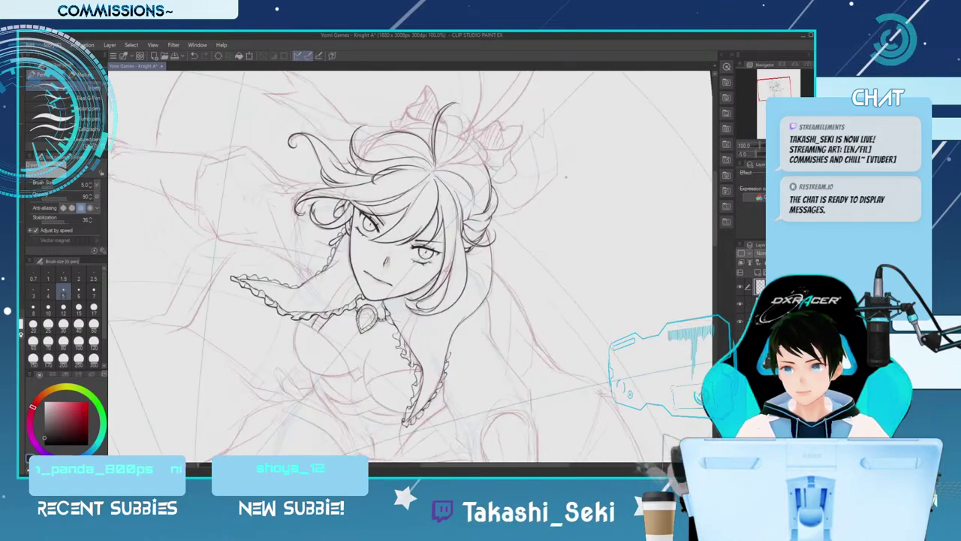
{"action": "left_click_drag", "start_coordinate": [586, 236], "coordinate": [636, 235]}
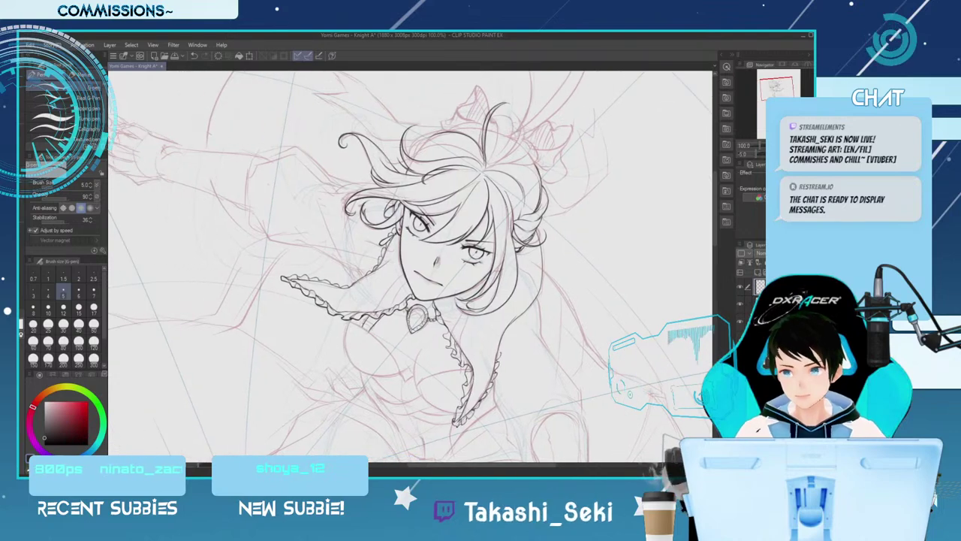
{"action": "key", "text": "minus"}
{"action": "key", "text": "minus"}
{"action": "key", "text": "minus"}
{"action": "key", "text": "minus"}
{"action": "key", "text": "minus"}
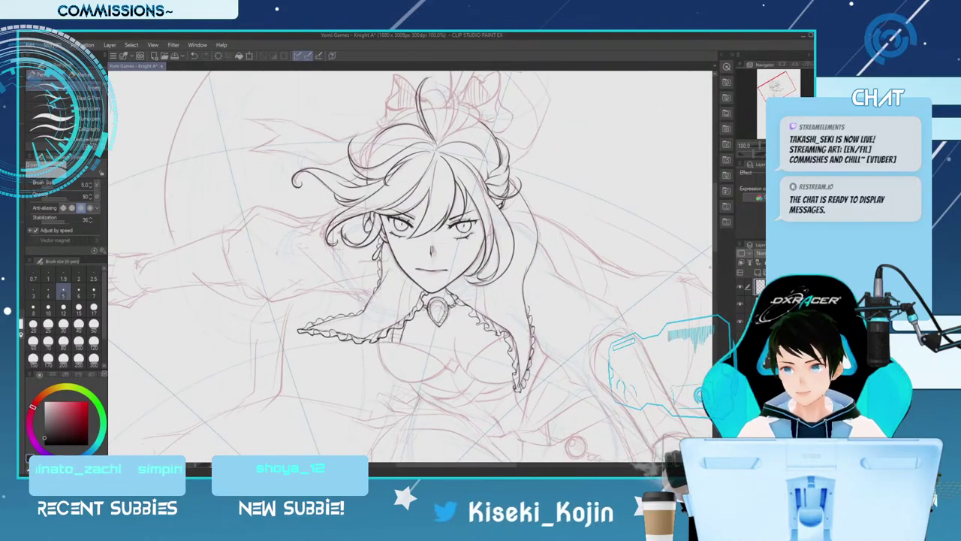
{"action": "scroll", "coordinate": [411, 267], "scroll_direction": "up", "scroll_amount": 3}
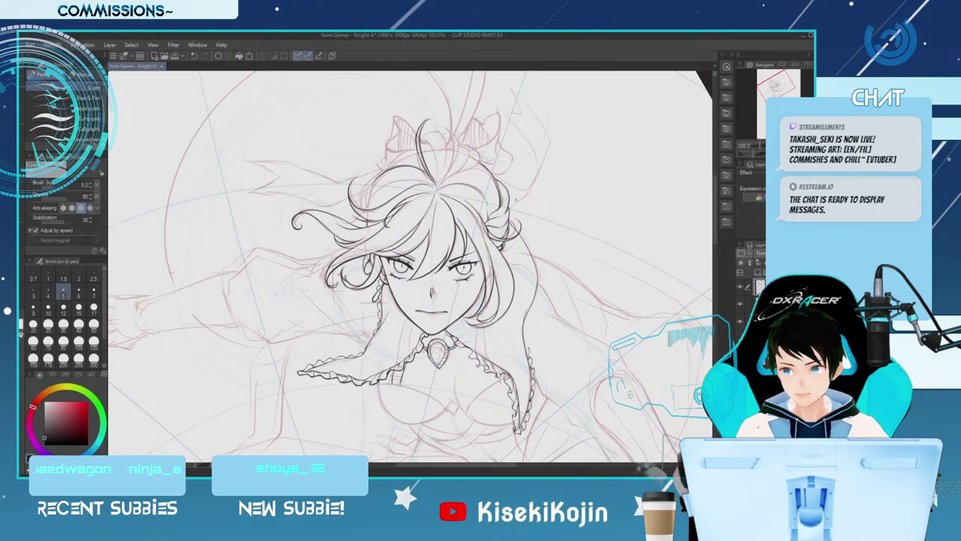
{"action": "key", "text": "h"}
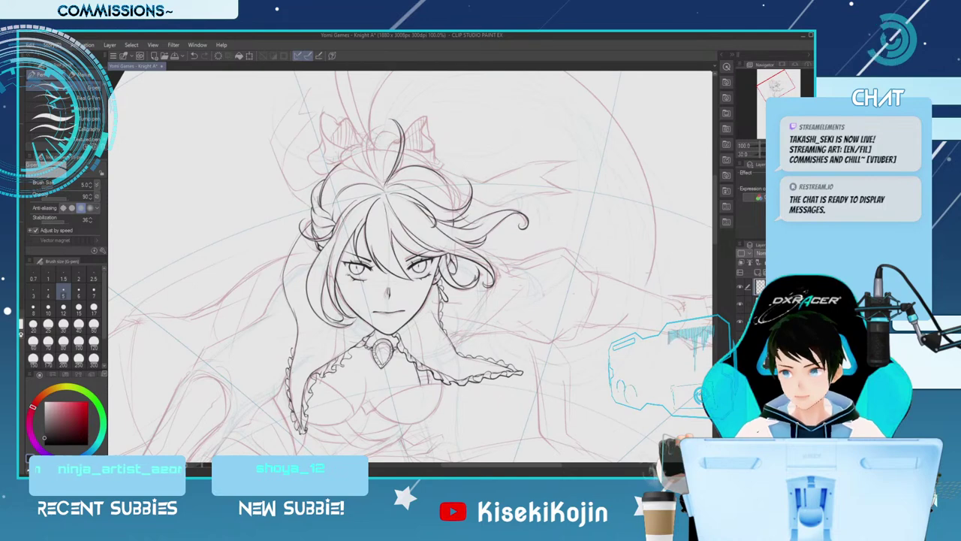
{"action": "key", "text": "h"}
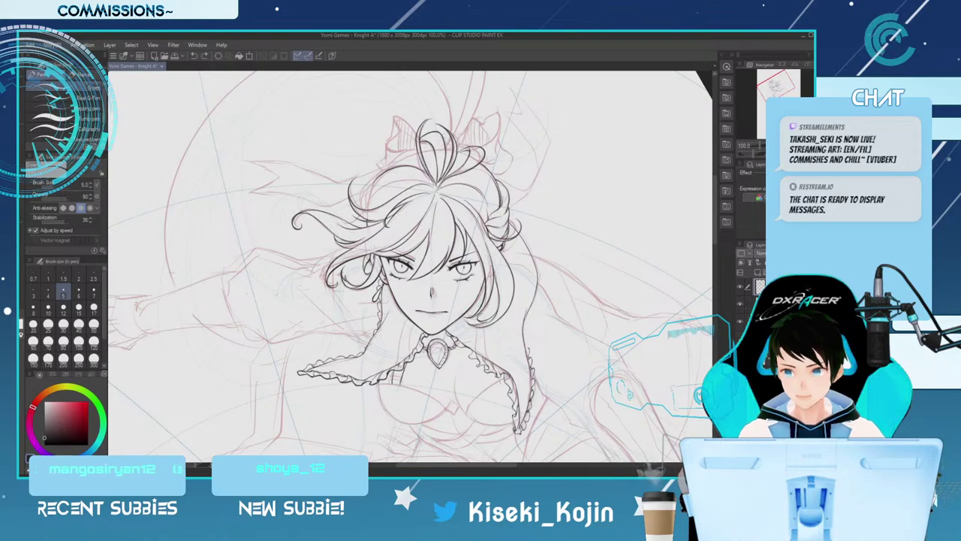
Erase stray line ends around the topknot loops and touch up their strands with the pen
{"action": "key", "text": "e"}
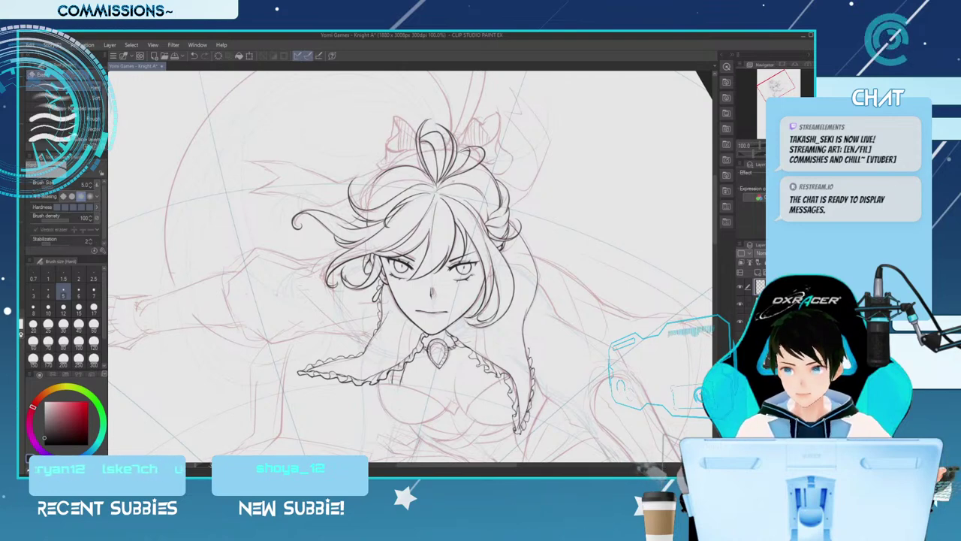
{"action": "key", "text": "p"}
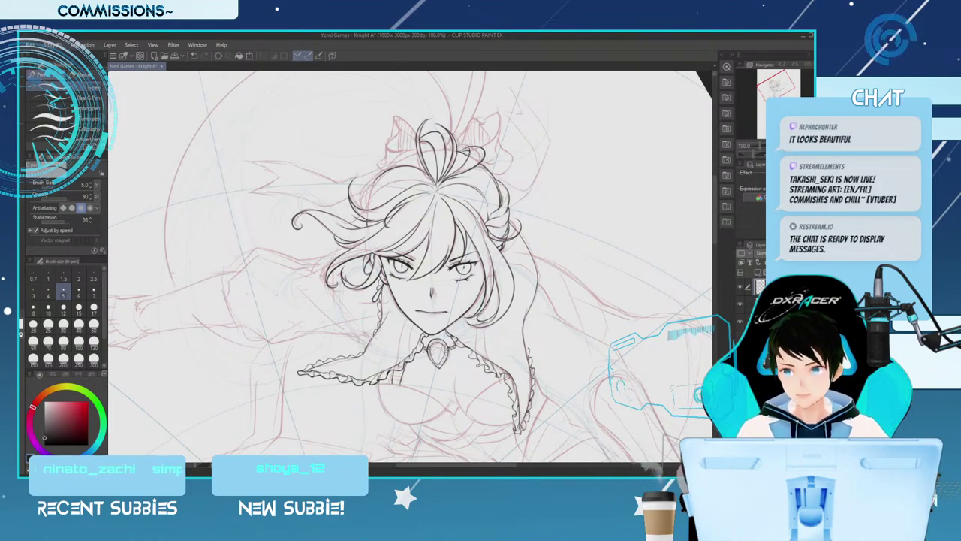
{"action": "key", "text": "e"}
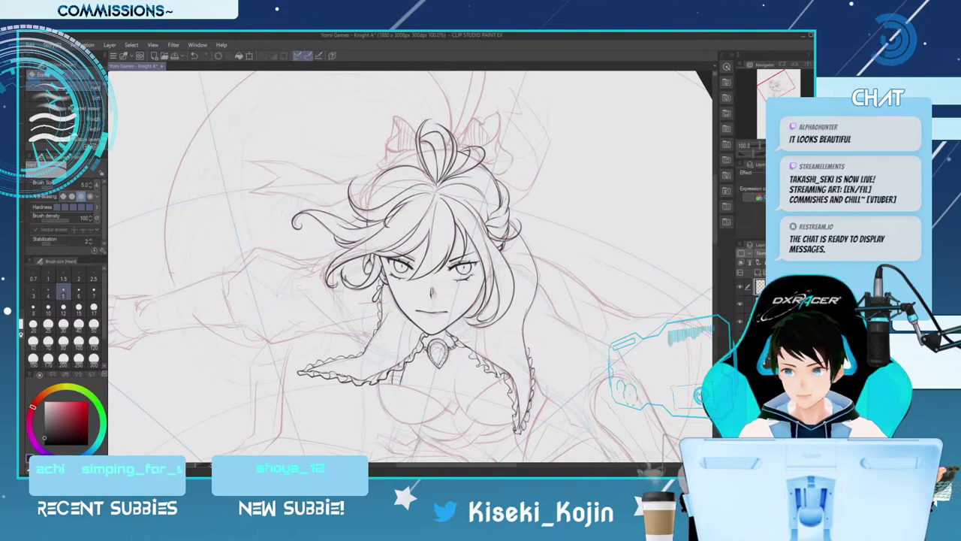
{"action": "key", "text": "p"}
Add fine strands inside the topknot loops on a rotated canvas, then turn it back upright and clean up the overlaps
{"action": "key", "text": "minus"}
{"action": "key", "text": "minus"}
{"action": "key", "text": "minus"}
{"action": "key", "text": "minus"}
{"action": "key", "text": "minus"}
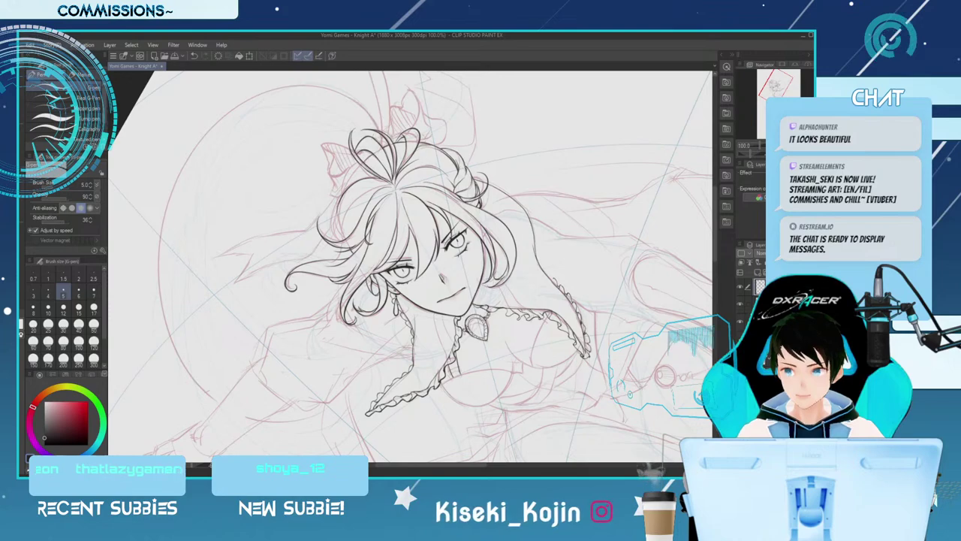
{"action": "left_click_drag", "start_coordinate": [494, 122], "coordinate": [548, 172]}
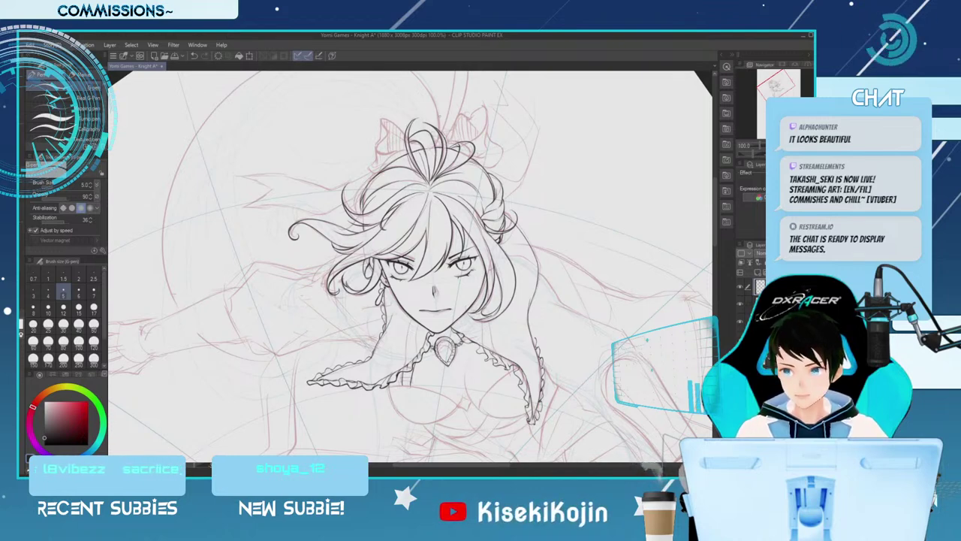
{"action": "key", "text": "e"}
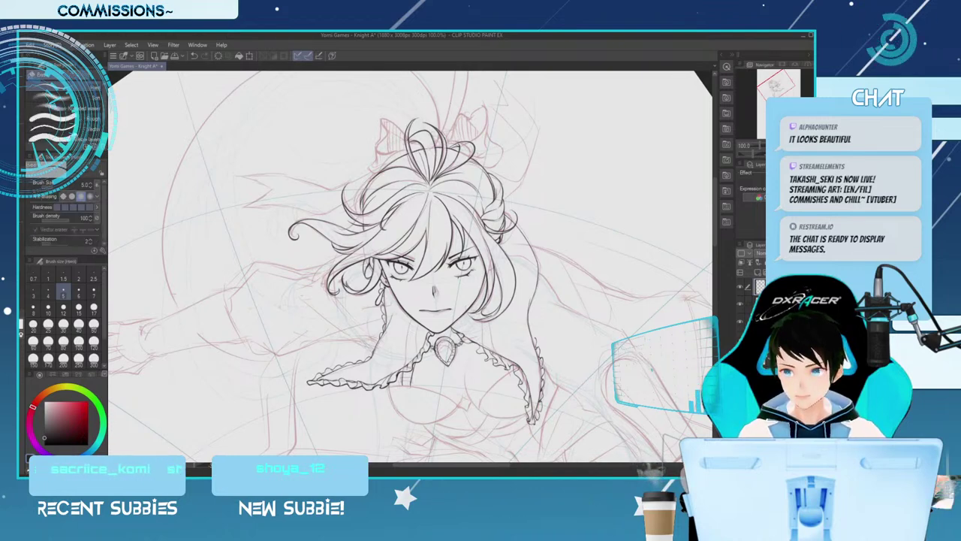
{"action": "key", "text": "p"}
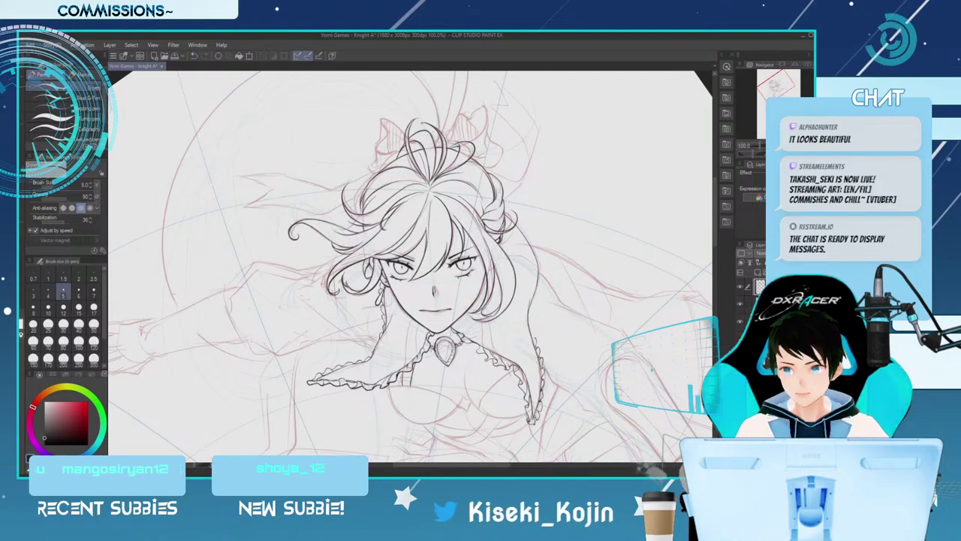
Examine the whole figure zoomed out and mirrored to check how the inked head sits on the sketched pose
{"action": "left_click_drag", "start_coordinate": [639, 174], "coordinate": [640, 204]}
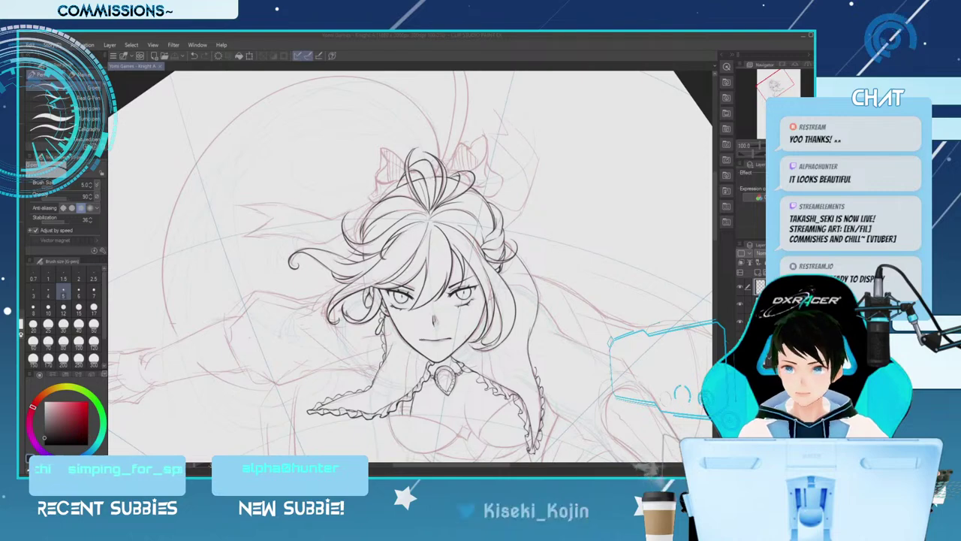
{"action": "scroll", "coordinate": [387, 262], "scroll_direction": "down", "scroll_amount": 3}
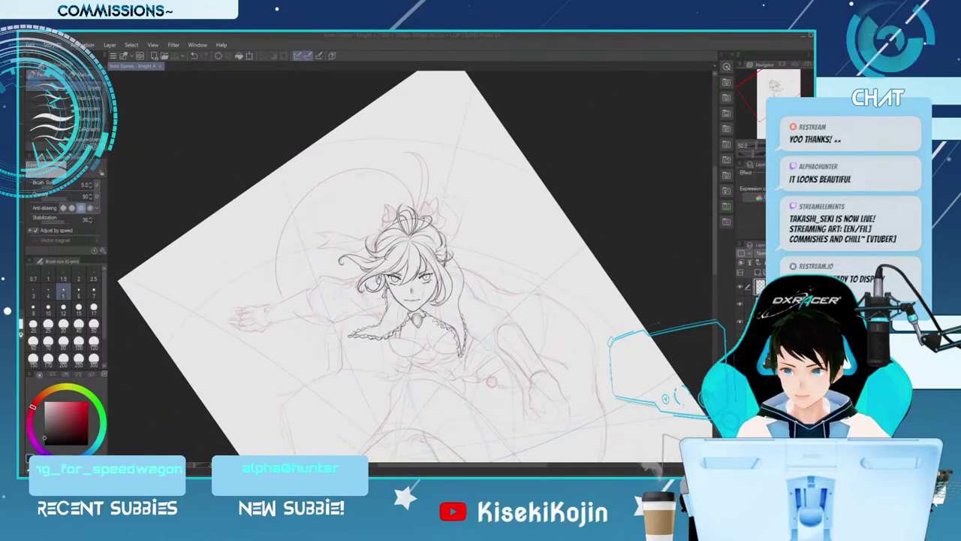
{"action": "scroll", "coordinate": [413, 267], "scroll_direction": "up", "scroll_amount": 1}
{"action": "scroll", "coordinate": [413, 266], "scroll_direction": "up", "scroll_amount": 2}
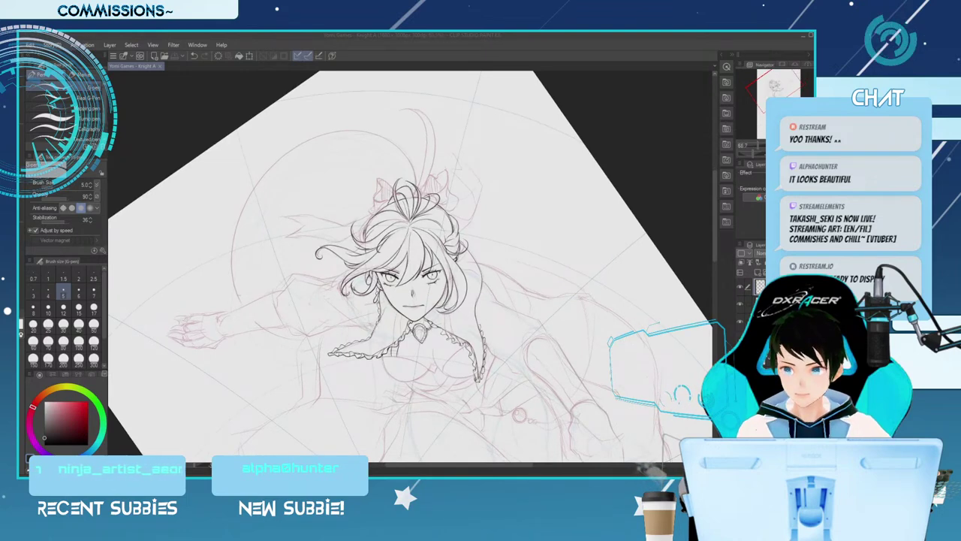
{"action": "key", "text": "e"}
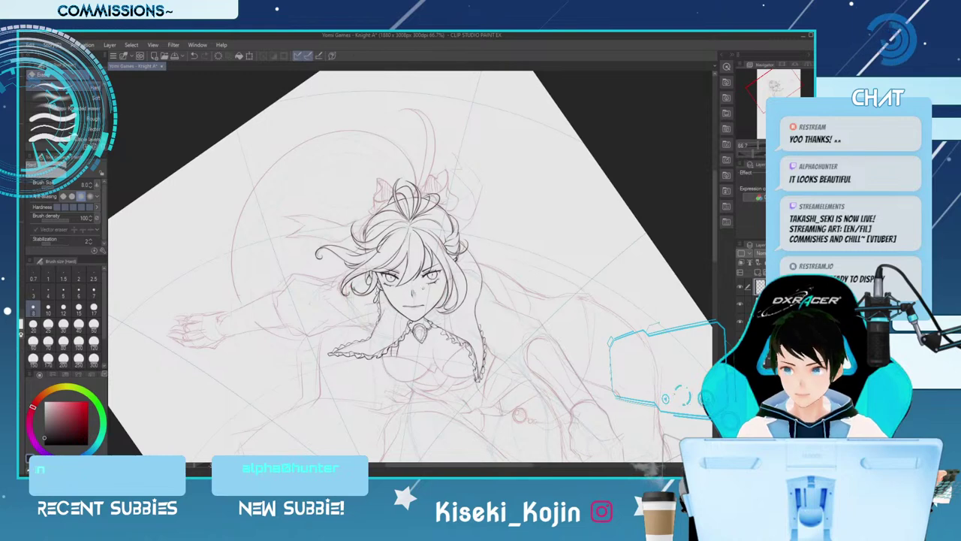
{"action": "key", "text": "["}
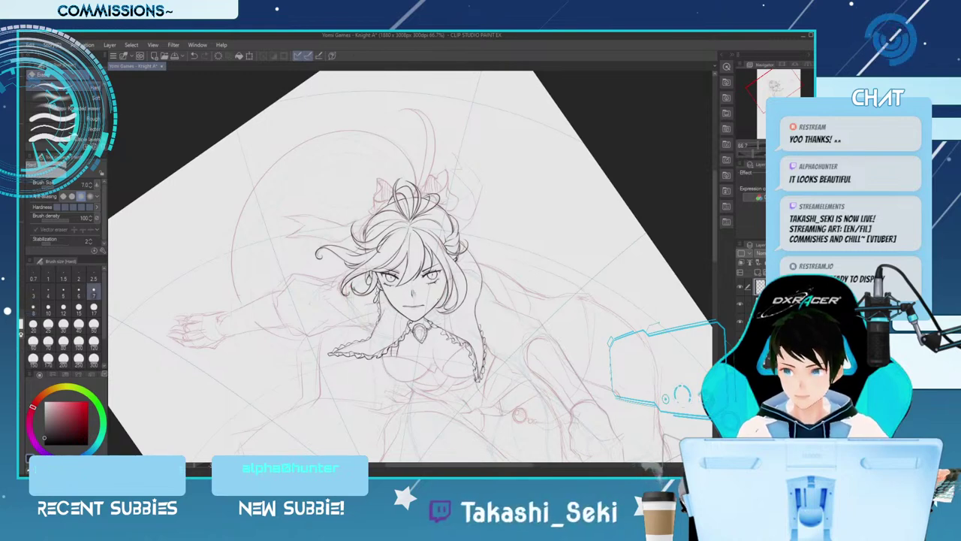
{"action": "key", "text": "p"}
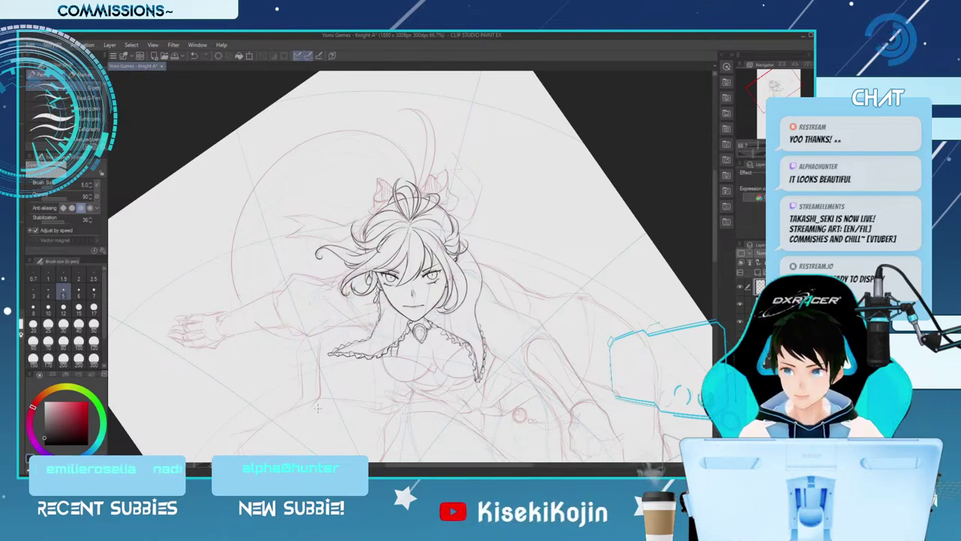
{"action": "key", "text": "h"}
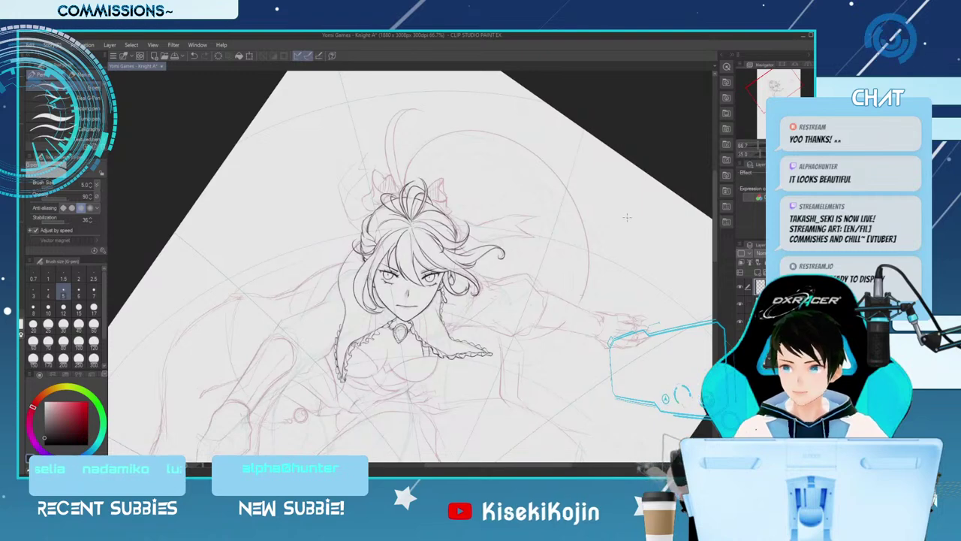
{"action": "key", "text": "ctrl+minus"}
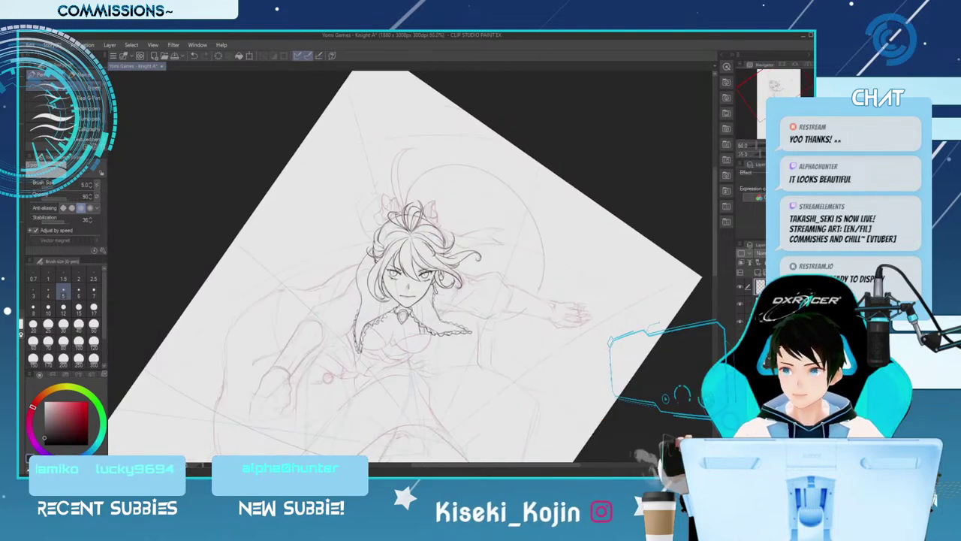
{"action": "key", "text": "h"}
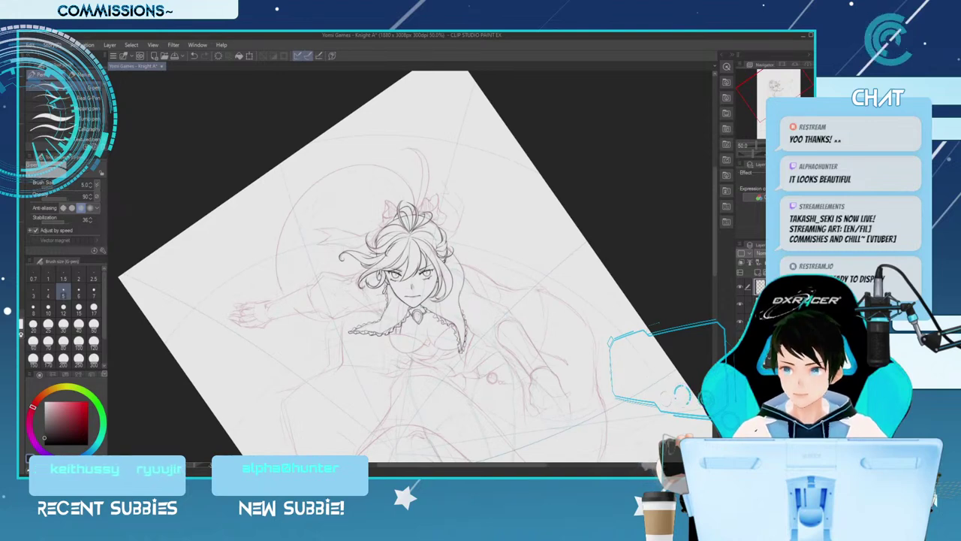
Mirror the canvas at 100% zoom and ink the bow loop beside the topknot, on the side of the wavy lock
{"action": "key", "text": "h"}
{"action": "key", "text": "ctrl+plus"}
{"action": "key", "text": "ctrl+plus"}
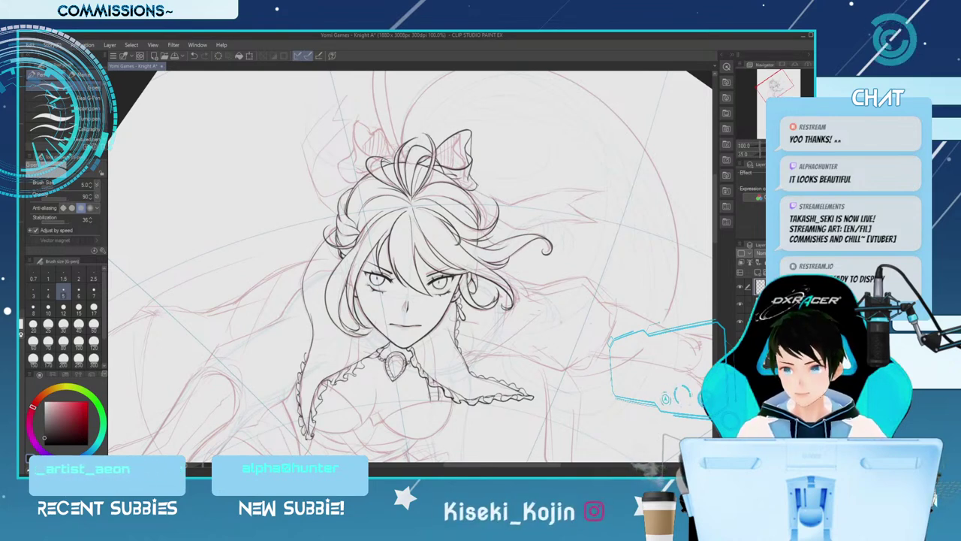
Erase the outer edge of the bow loop with a size 12 eraser and redraw it with the pen
{"action": "key", "text": "e"}
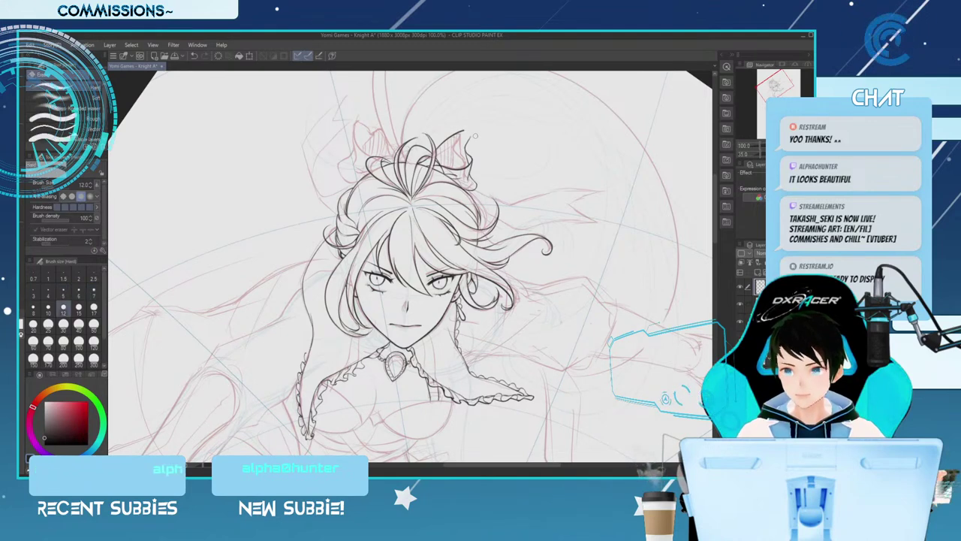
{"action": "key", "text": "p"}
{"action": "key", "text": "ctrl+z"}
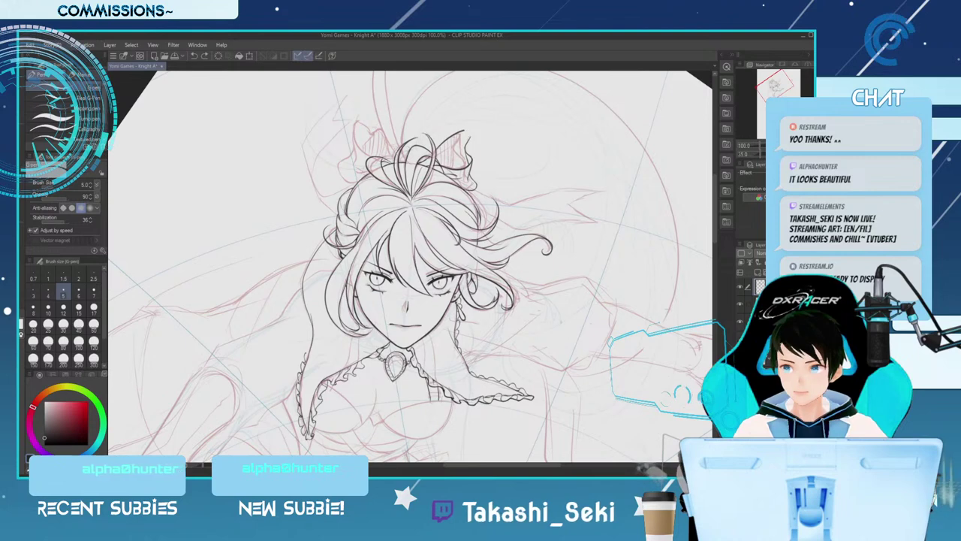
{"action": "key", "text": "ctrl+z"}
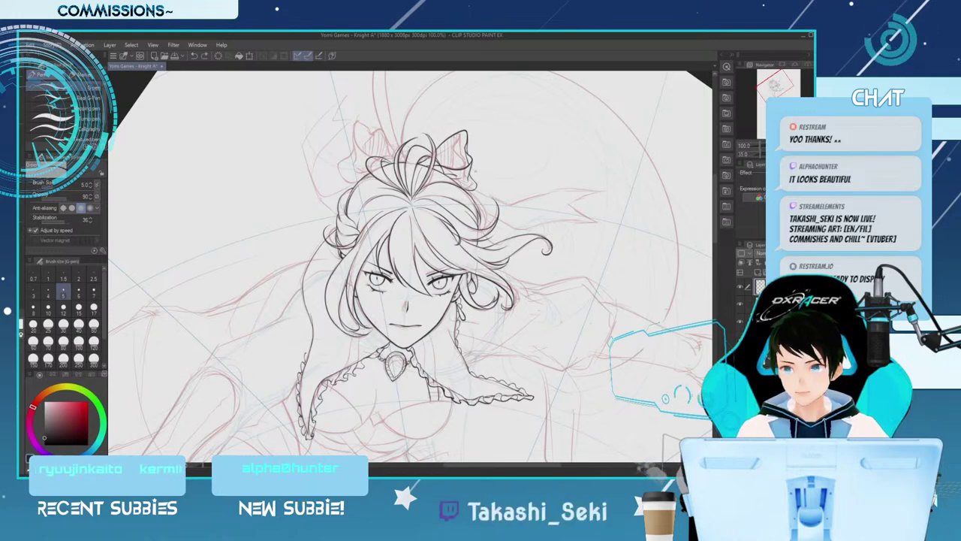
Ink the two long edges of the ribbon tail trailing from the bow over the wavy lock
{"action": "left_click_drag", "start_coordinate": [477, 206], "coordinate": [518, 192]}
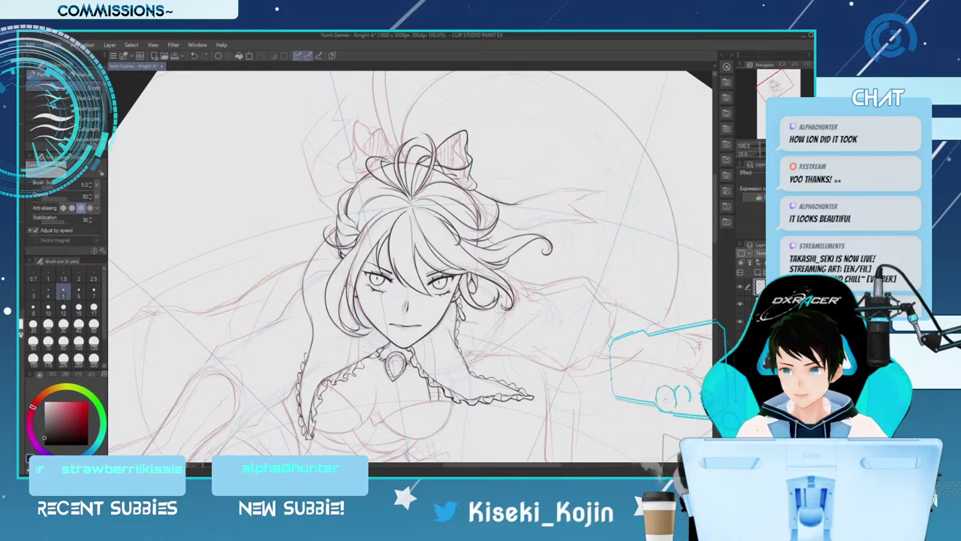
{"action": "left_click_drag", "start_coordinate": [514, 204], "coordinate": [593, 188]}
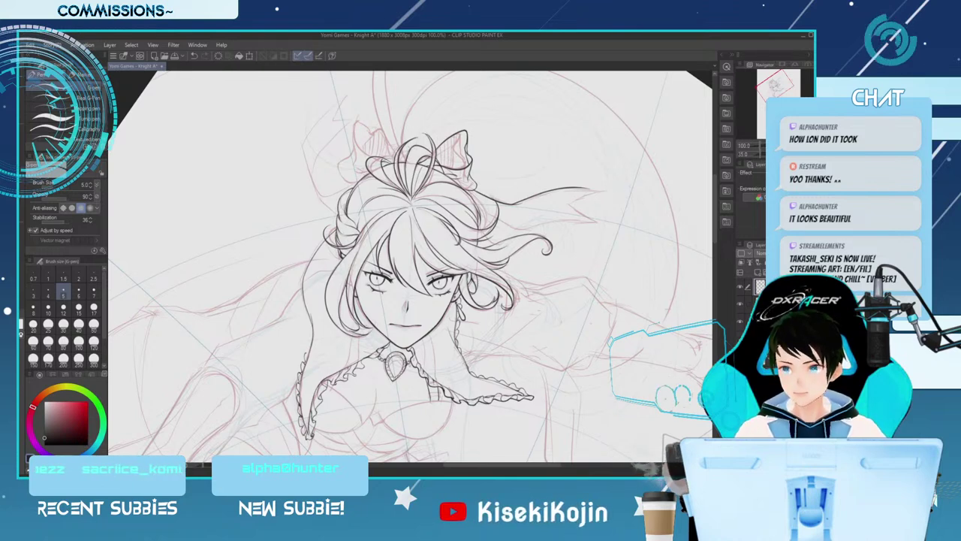
{"action": "key", "text": "asciicircum"}
{"action": "key", "text": "asciicircum"}
{"action": "key", "text": "asciicircum"}
{"action": "key", "text": "asciicircum"}
{"action": "key", "text": "asciicircum"}
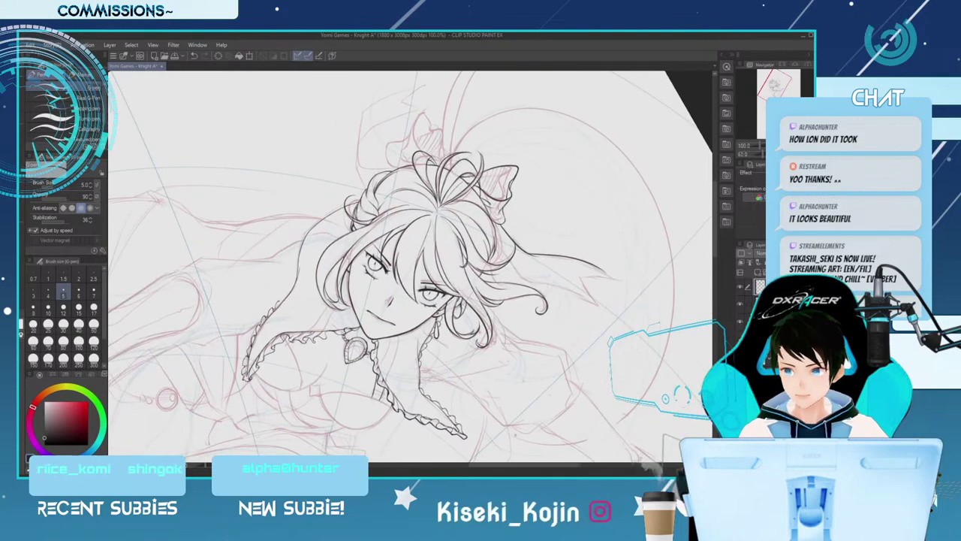
{"action": "left_click_drag", "start_coordinate": [709, 252], "coordinate": [643, 206]}
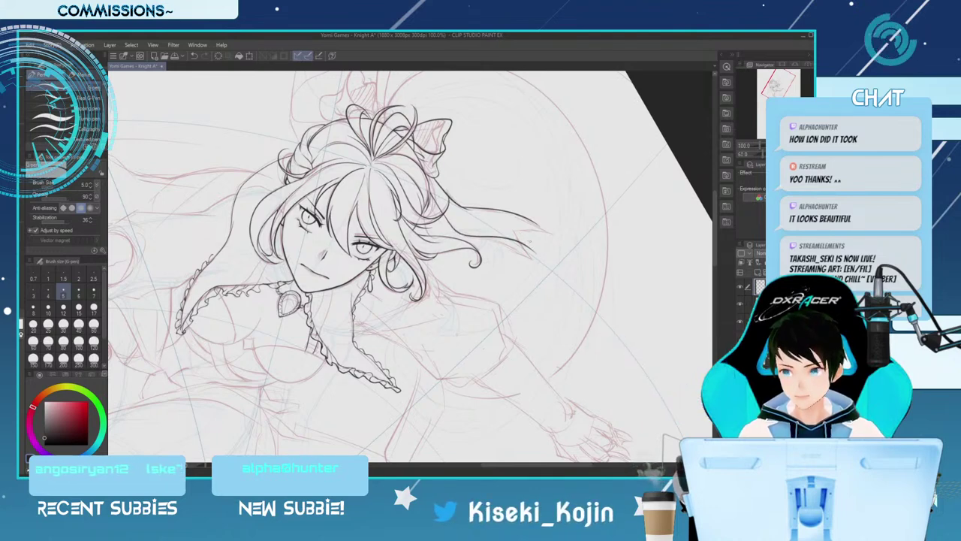
Ink the forked end of the ribbon tail, undoing strokes that miss the sketch
{"action": "mouse_move", "coordinate": [524, 230]}
{"action": "left_mouse_down"}
{"action": "mouse_move", "coordinate": [535, 252]}
{"action": "mouse_move", "coordinate": [546, 229]}
{"action": "left_mouse_up"}
{"action": "key", "text": "ctrl+z"}
{"action": "key", "text": "ctrl+z"}
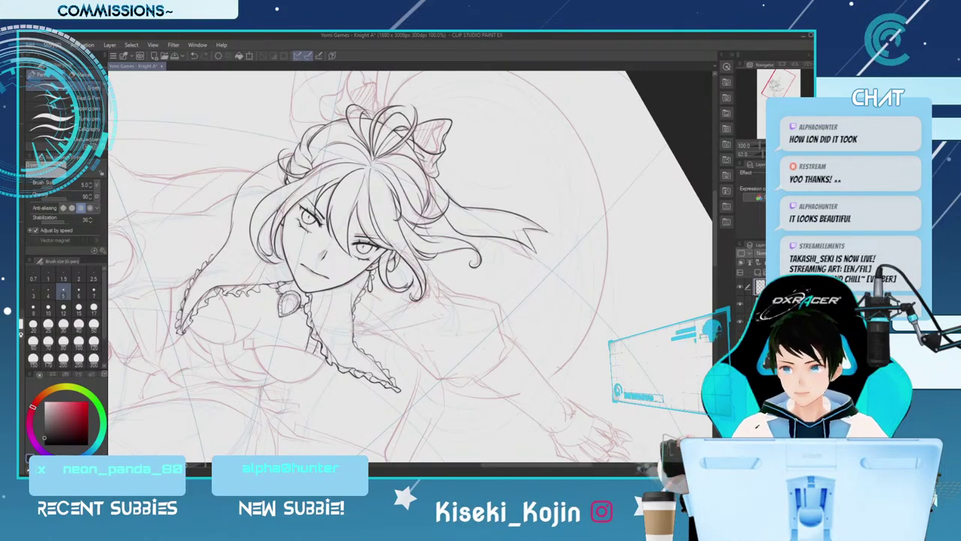
Turn the canvas back and trim the outer point of the inked bow loop with a size 7 eraser
{"action": "key", "text": "minus"}
{"action": "key", "text": "minus"}
{"action": "key", "text": "minus"}
{"action": "key", "text": "minus"}
{"action": "key", "text": "minus"}
{"action": "key", "text": "minus"}
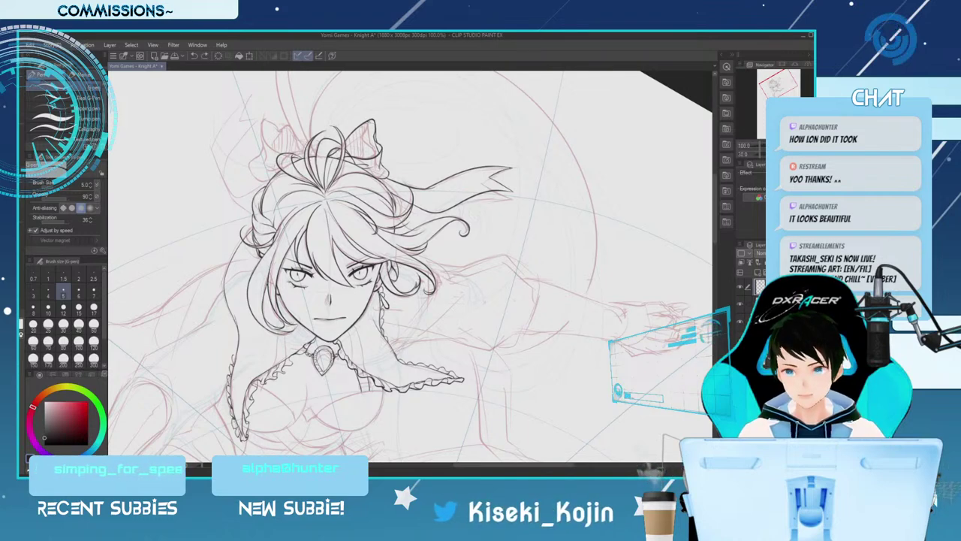
{"action": "key", "text": "e"}
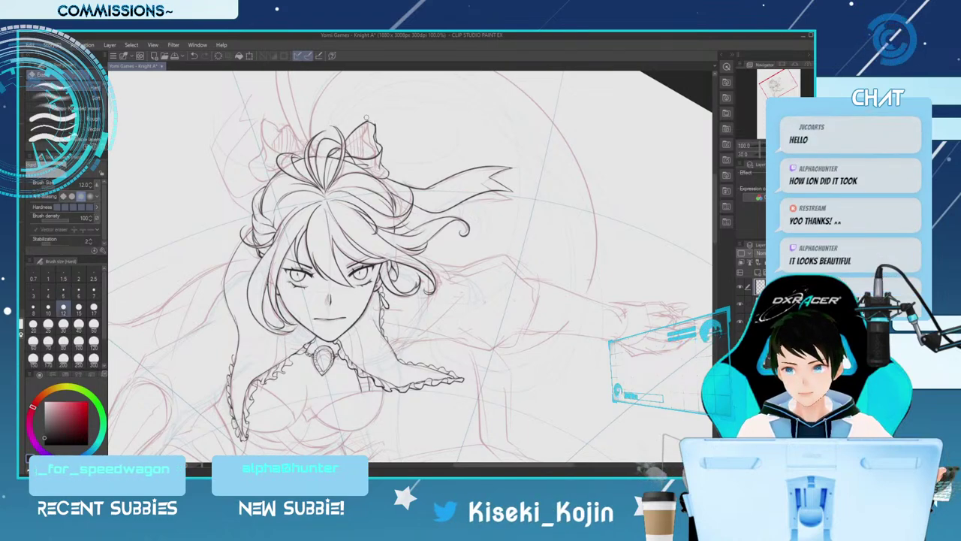
{"action": "key", "text": "["}
{"action": "key", "text": "["}
{"action": "key", "text": "["}
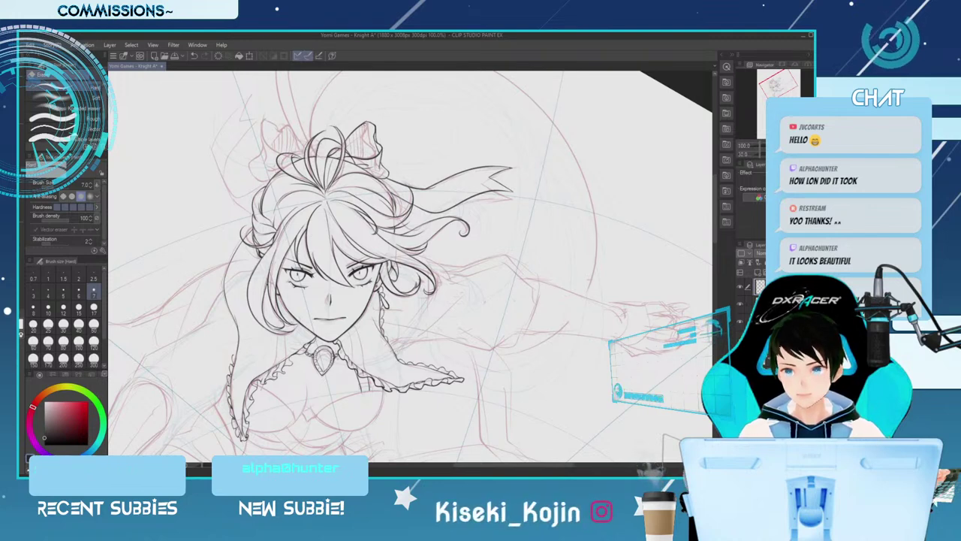
Ink the bow loop on the opposite side of the topknot with the size 5 pen and save the drawing
{"action": "key", "text": "p"}
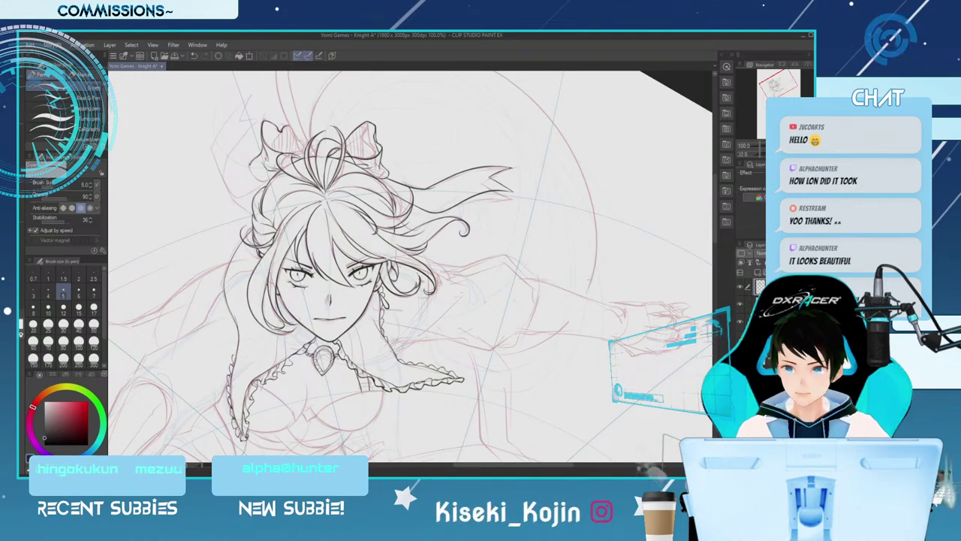
{"action": "key", "text": "ctrl+s"}
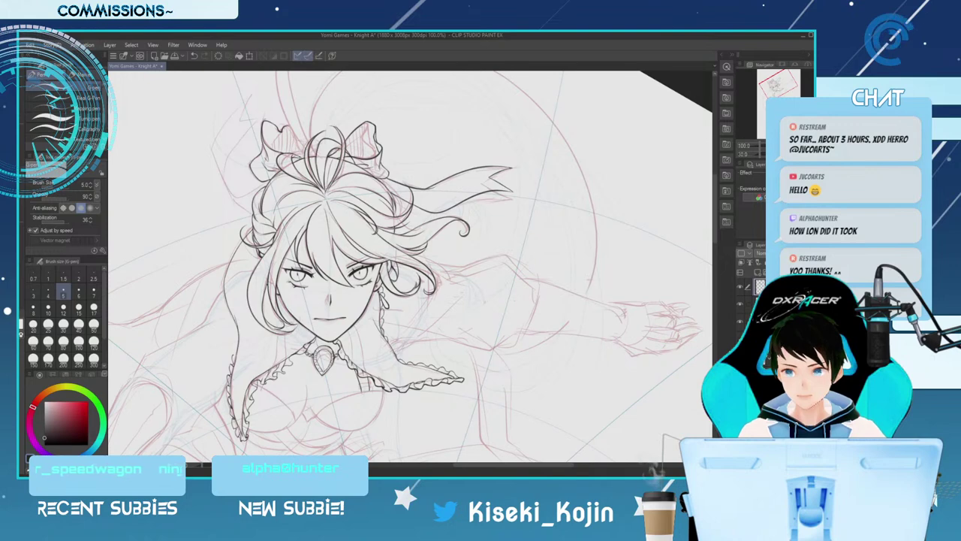
Rotate the canvas and ink the ruffled trim along the collar's outer edge, on the side away from the wavy lock, up to the hair
{"action": "left_click_drag", "start_coordinate": [227, 327], "coordinate": [372, 327]}
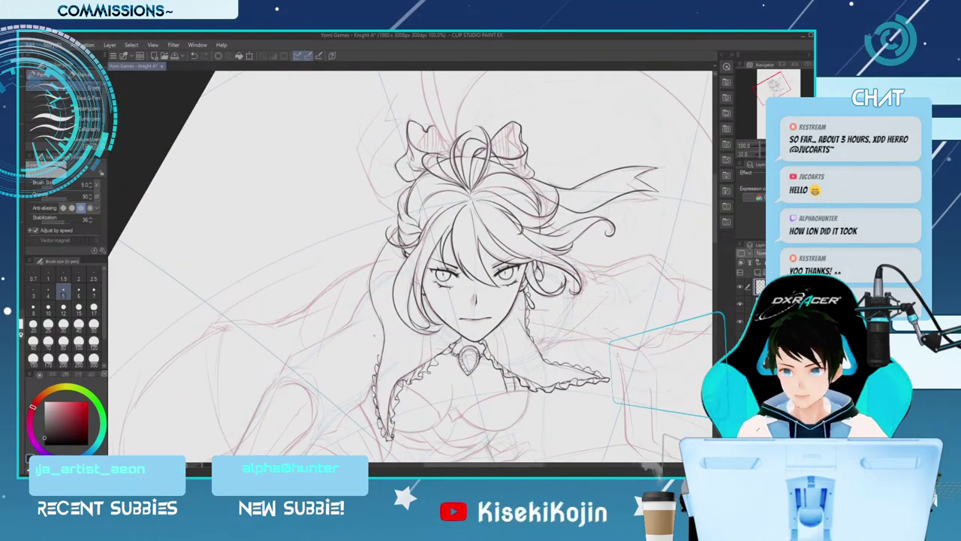
{"action": "key", "text": "asciicircum"}
{"action": "key", "text": "asciicircum"}
{"action": "key", "text": "asciicircum"}
{"action": "key", "text": "asciicircum"}
{"action": "key", "text": "asciicircum"}
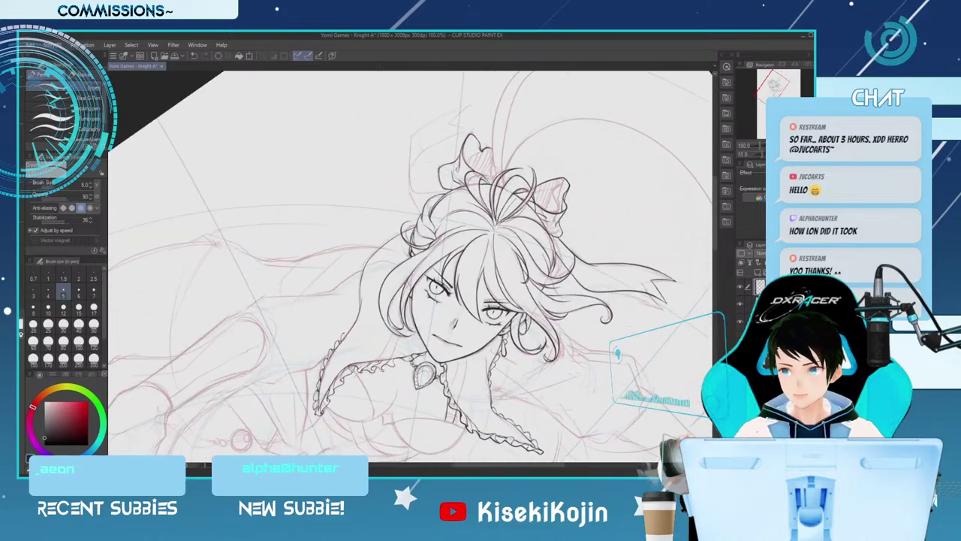
{"action": "scroll", "coordinate": [411, 266], "scroll_direction": "down", "scroll_amount": 3}
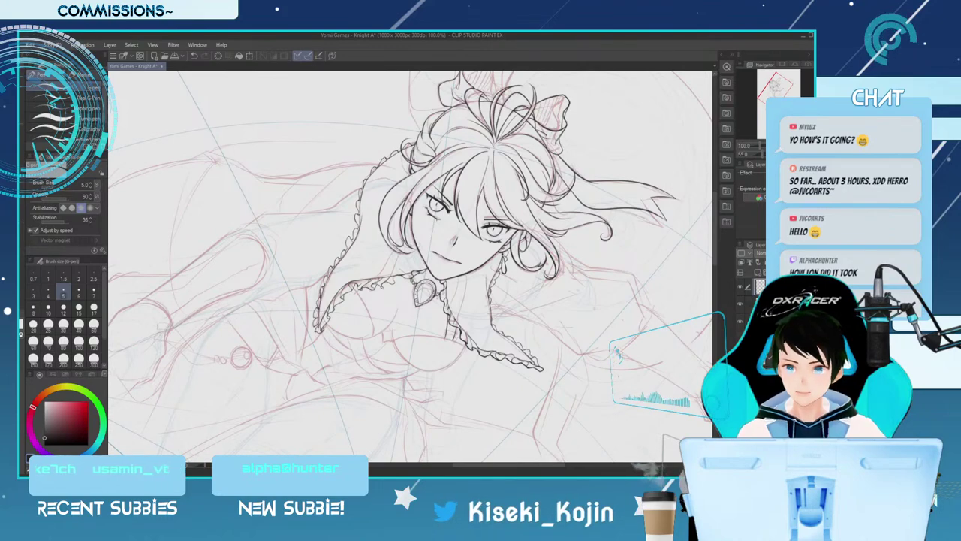
Turn the canvas back and touch up the collar's outer ruffle with the size 7 eraser and the size 5 pen
{"action": "left_click_drag", "start_coordinate": [715, 228], "coordinate": [714, 232]}
{"action": "key", "text": "minus"}
{"action": "key", "text": "minus"}
{"action": "key", "text": "minus"}
{"action": "key", "text": "minus"}
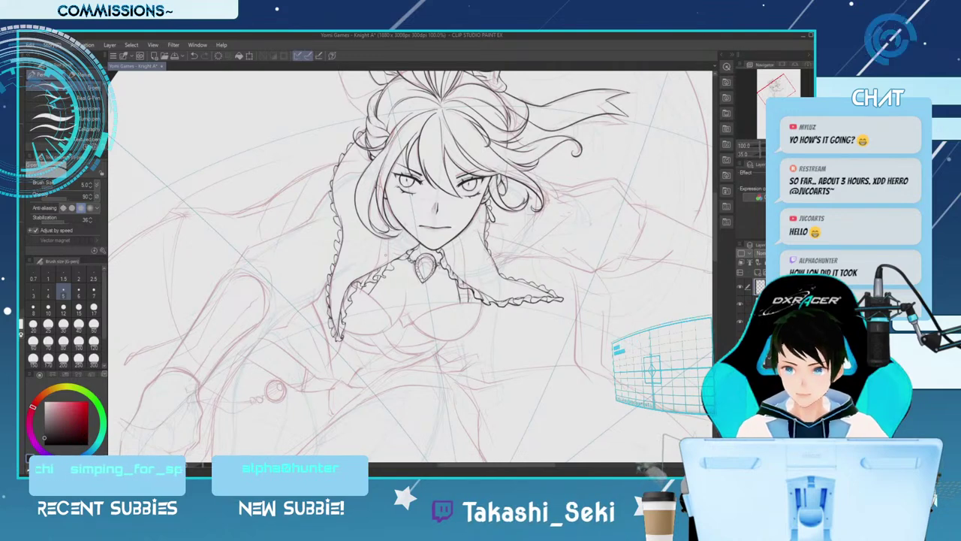
{"action": "key", "text": "e"}
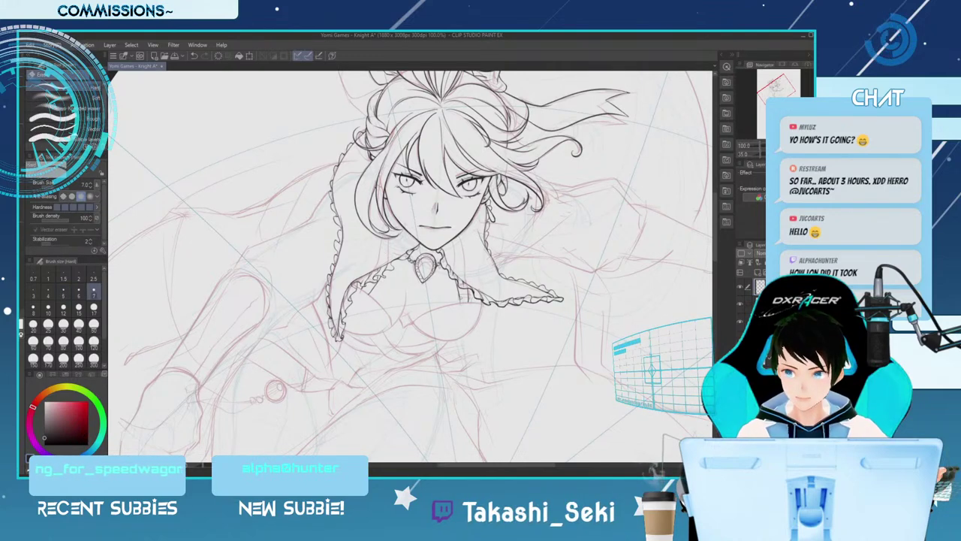
{"action": "key", "text": "p"}
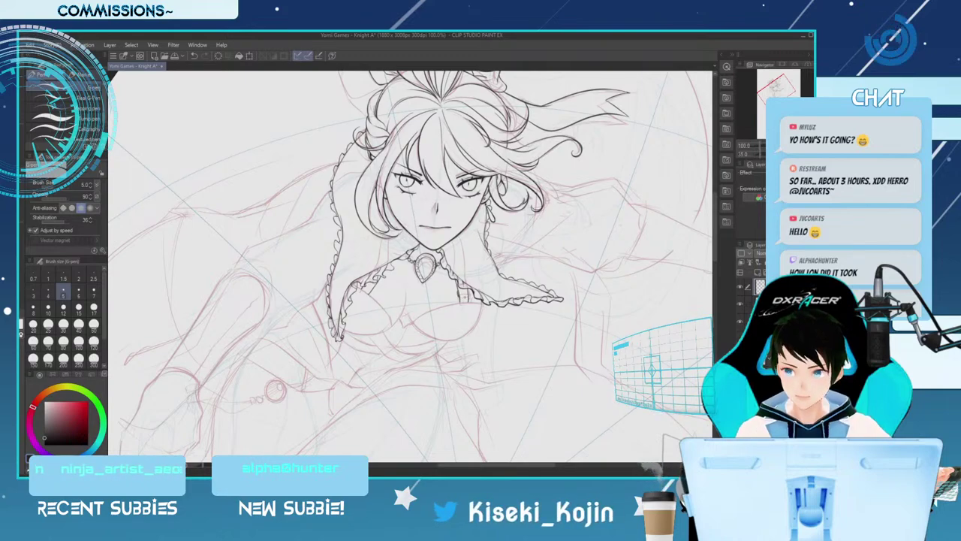
Ink the banded bodice strap under the collar point on the wavy lock's side, tilting the canvas to suit the strokes
{"action": "key", "text": "minus"}
{"action": "key", "text": "minus"}
{"action": "key", "text": "minus"}
{"action": "key", "text": "minus"}
{"action": "key", "text": "minus"}
{"action": "key", "text": "minus"}
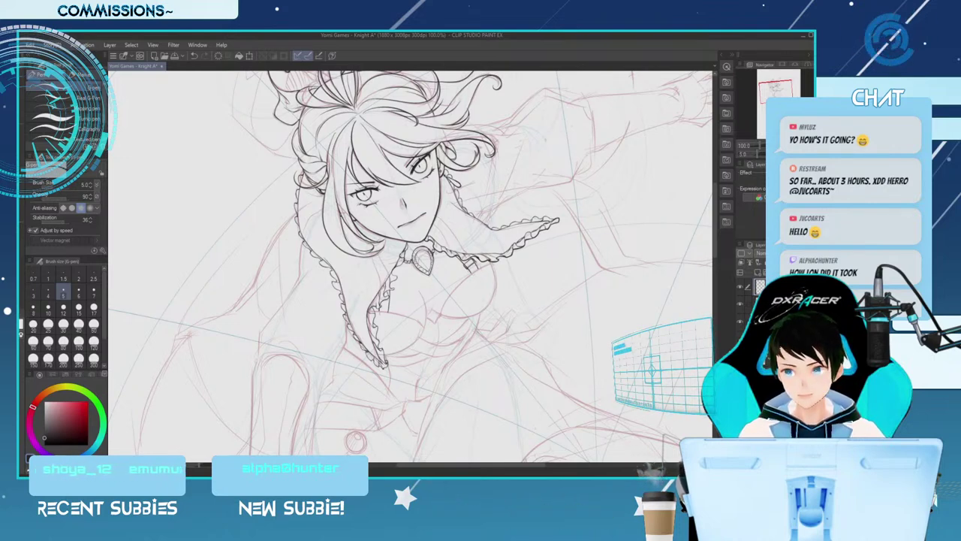
{"action": "key", "text": "asciicircum"}
{"action": "key", "text": "asciicircum"}
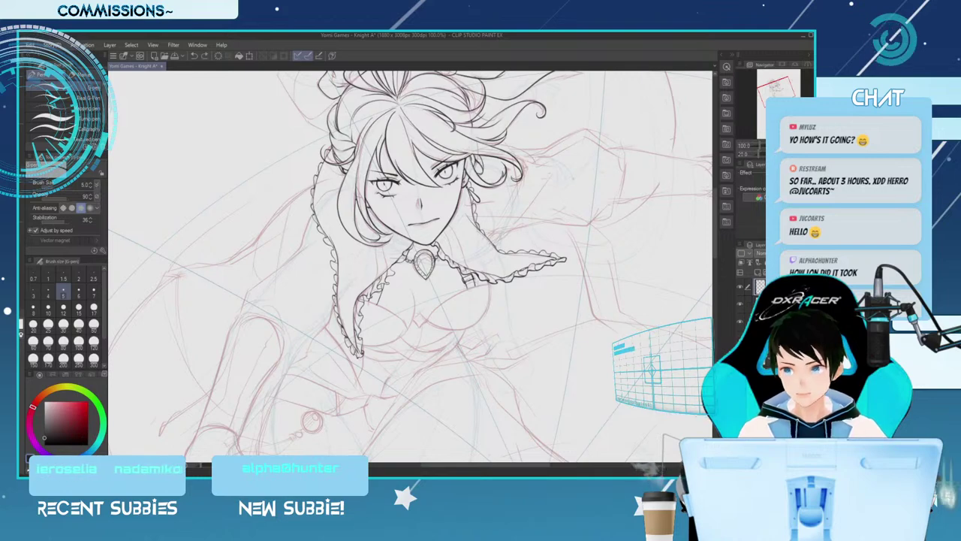
{"action": "key", "text": "minus"}
{"action": "key", "text": "minus"}
{"action": "key", "text": "minus"}
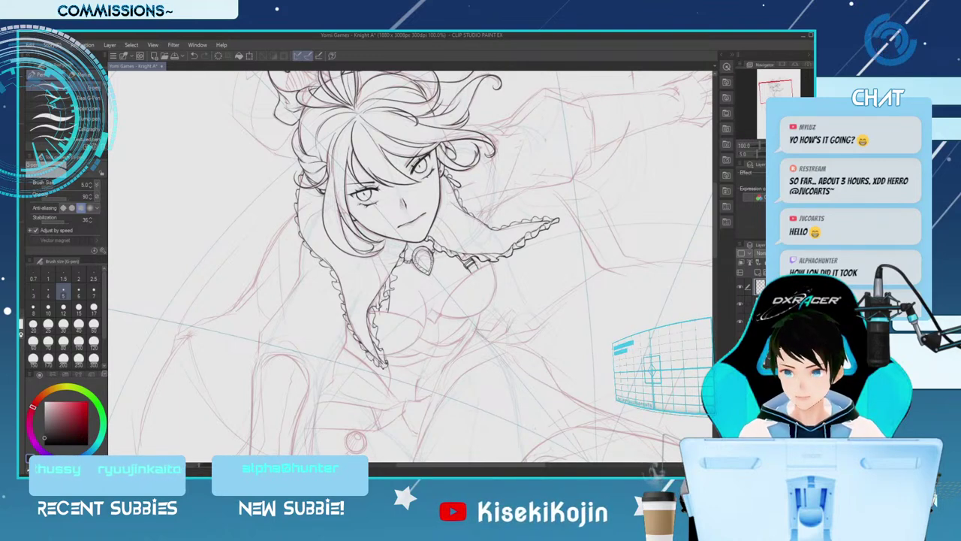
Mirror the canvas and ink the matching bodice strap on the other side of the chest
{"action": "key", "text": "h"}
{"action": "key", "text": "minus"}
{"action": "key", "text": "minus"}
{"action": "key", "text": "minus"}
{"action": "key", "text": "minus"}
{"action": "key", "text": "minus"}
{"action": "key", "text": "minus"}
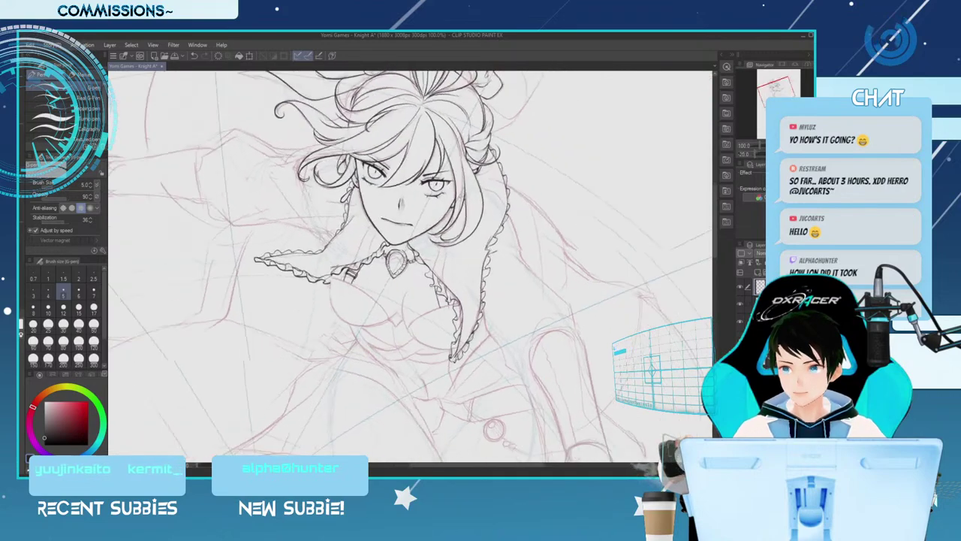
{"action": "key", "text": "minus"}
{"action": "key", "text": "minus"}
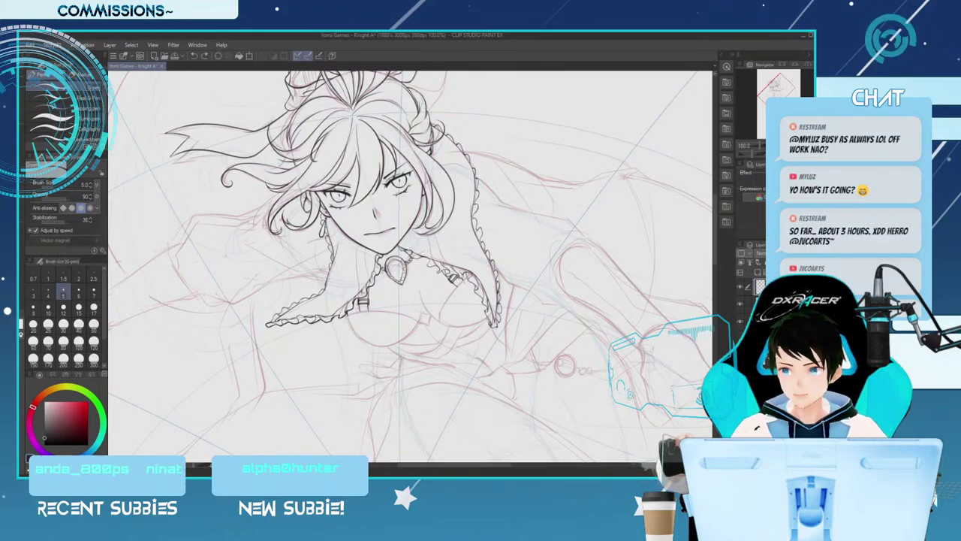
Flip the canvas back and ink the rounded outline of the bodice cup below the strap on the wavy lock's side
{"action": "key", "text": "h"}
{"action": "key", "text": "minus"}
{"action": "key", "text": "minus"}
{"action": "key", "text": "minus"}
{"action": "key", "text": "minus"}
{"action": "key", "text": "minus"}
{"action": "key", "text": "minus"}
{"action": "key", "text": "minus"}
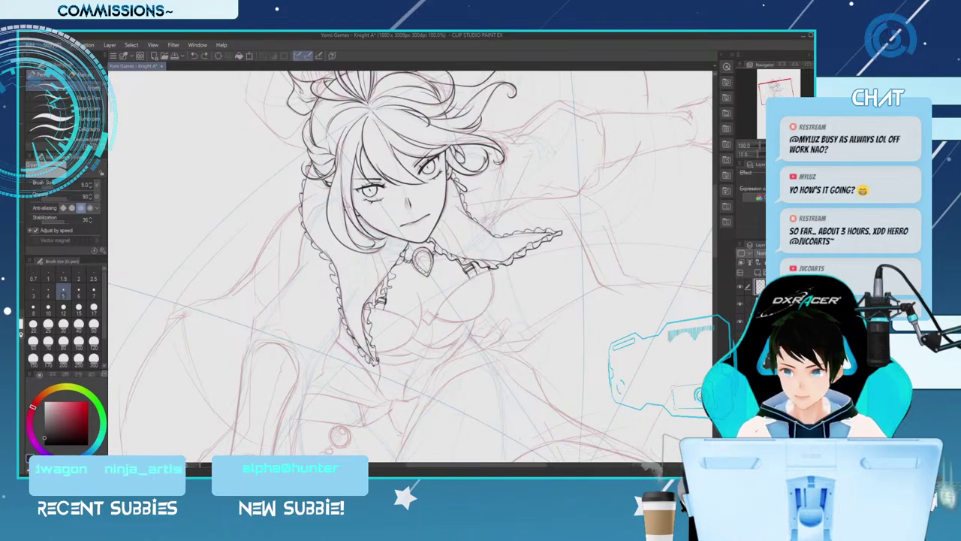
{"action": "left_click_drag", "start_coordinate": [440, 308], "coordinate": [490, 271]}
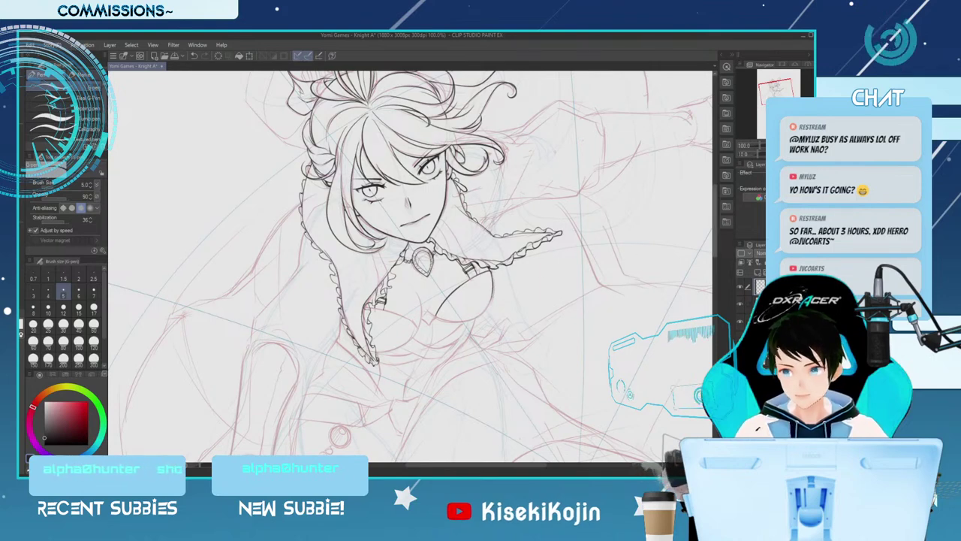
Ink the pointed notch at the centre of the bodice neckline between the two cups
{"action": "scroll", "coordinate": [411, 266], "scroll_direction": "down", "scroll_amount": 3}
{"action": "left_click_drag", "start_coordinate": [443, 249], "coordinate": [475, 248]}
{"action": "key", "text": "ctrl+z"}
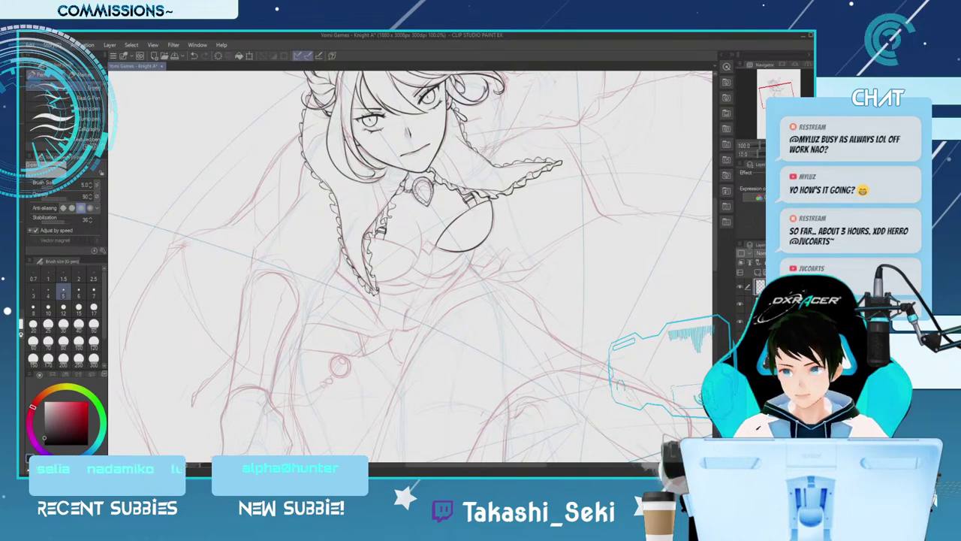
{"action": "key", "text": "asciicircum"}
{"action": "key", "text": "asciicircum"}
{"action": "key", "text": "asciicircum"}
{"action": "key", "text": "asciicircum"}
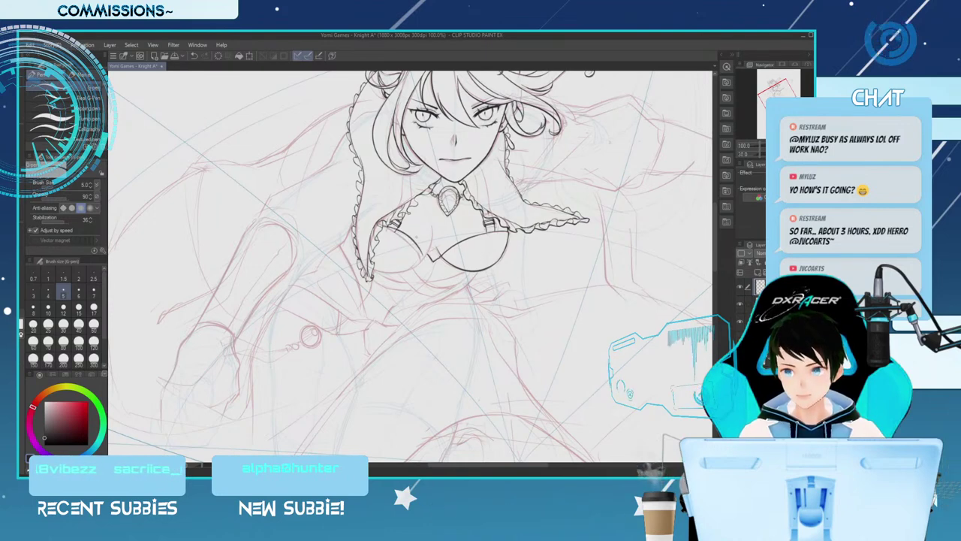
Ink the upper edge of the remaining bodice cup on a strongly rotated canvas, then turn it back
{"action": "key", "text": "minus"}
{"action": "key", "text": "minus"}
{"action": "key", "text": "minus"}
{"action": "key", "text": "minus"}
{"action": "key", "text": "minus"}
{"action": "key", "text": "minus"}
{"action": "key", "text": "minus"}
{"action": "key", "text": "minus"}
{"action": "key", "text": "minus"}
{"action": "key", "text": "minus"}
{"action": "key", "text": "minus"}
{"action": "key", "text": "minus"}
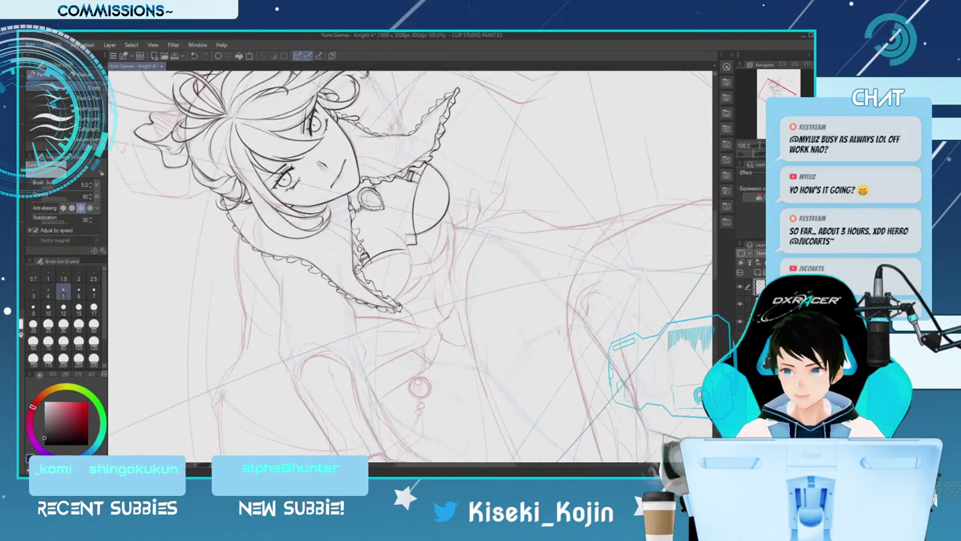
{"action": "scroll", "coordinate": [413, 263], "scroll_direction": "down", "scroll_amount": 3}
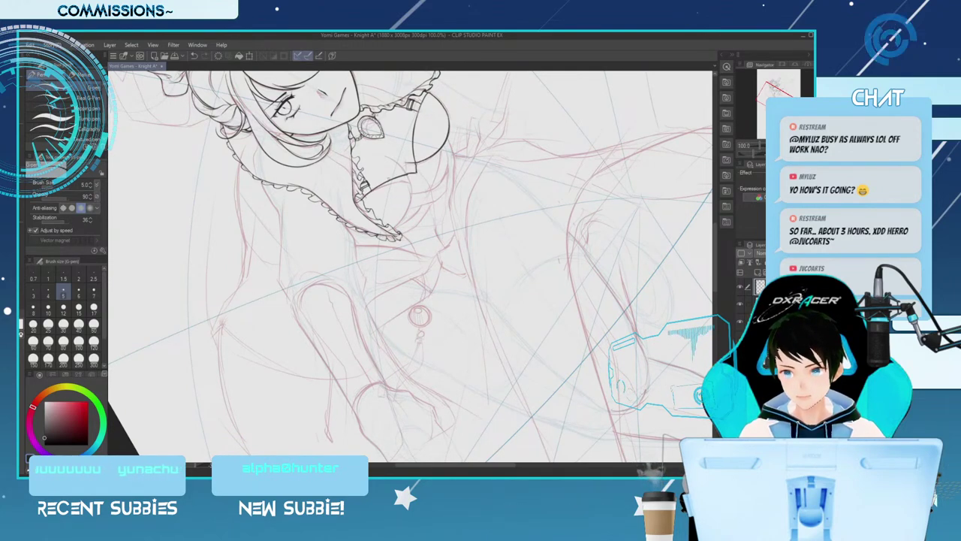
{"action": "left_click_drag", "start_coordinate": [495, 147], "coordinate": [704, 256]}
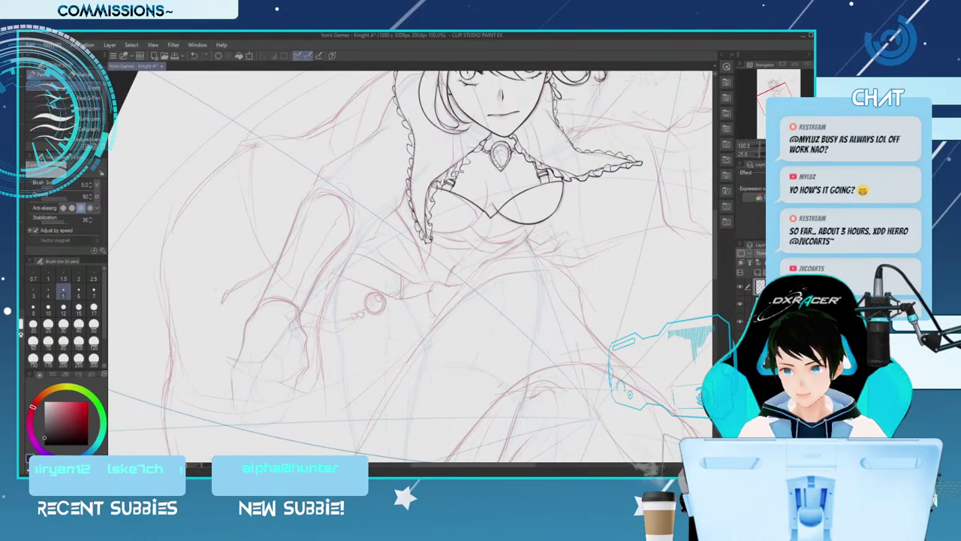
Ink the lower curve of the remaining bodice cup with a size 4 pen and clean up the bodice lines with the eraser
{"action": "key", "text": "e"}
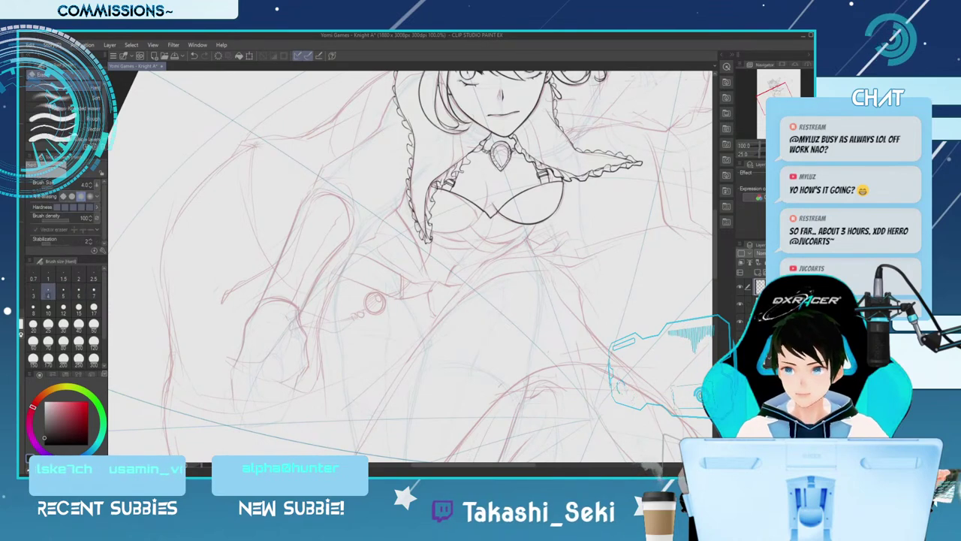
{"action": "key", "text": "p"}
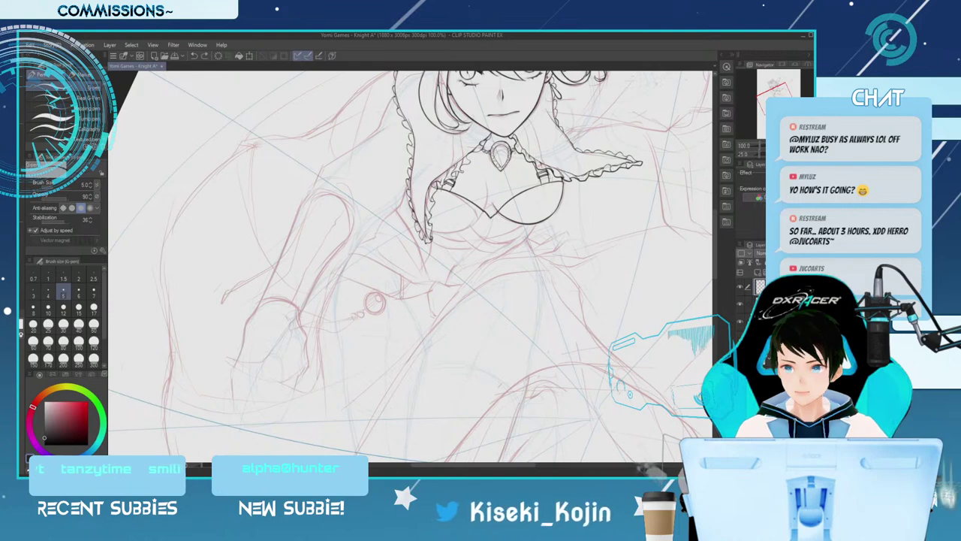
{"action": "key", "text": "bracketleft"}
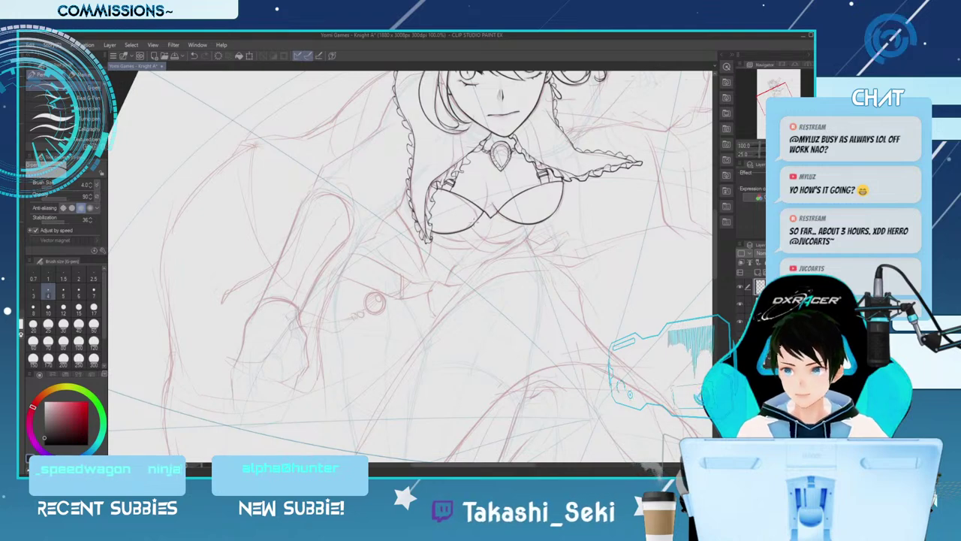
{"action": "key", "text": "e"}
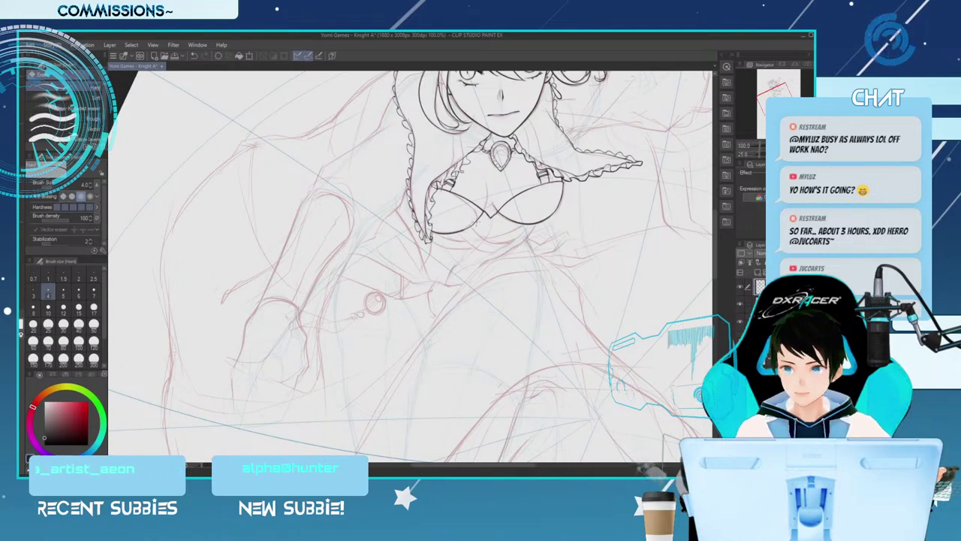
{"action": "key", "text": "p"}
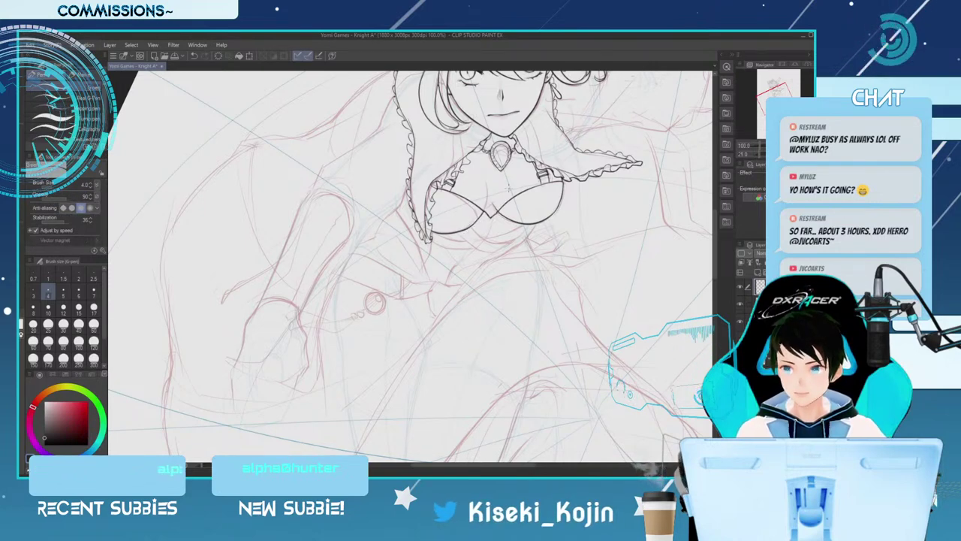
{"action": "key", "text": "e"}
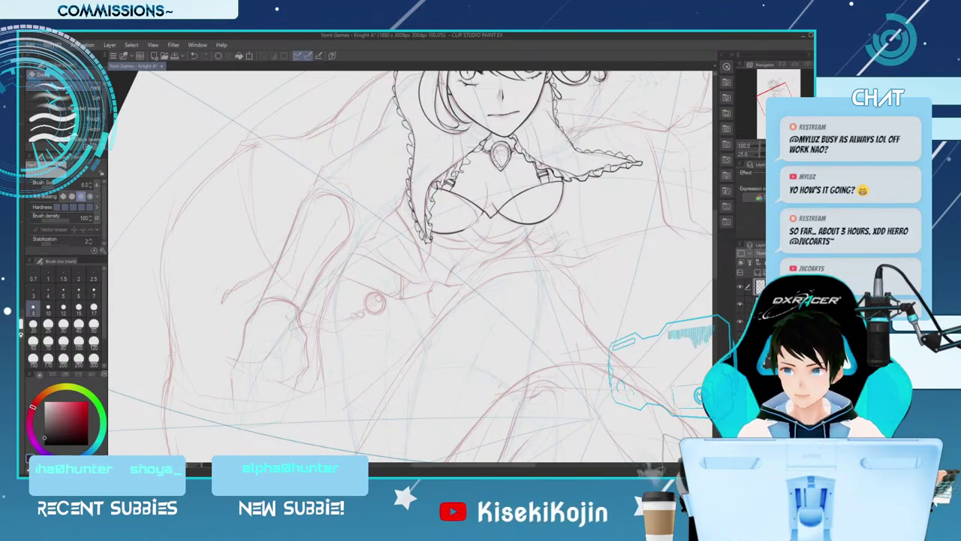
{"action": "key", "text": "p"}
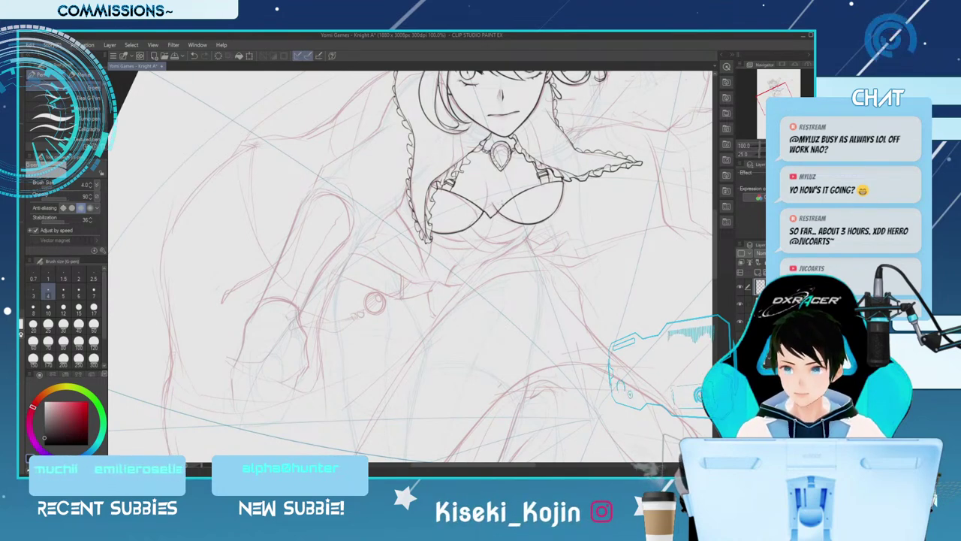
Clean up the bodice lines with the eraser and ink a short curved line above the neckline notch
{"action": "key", "text": "e"}
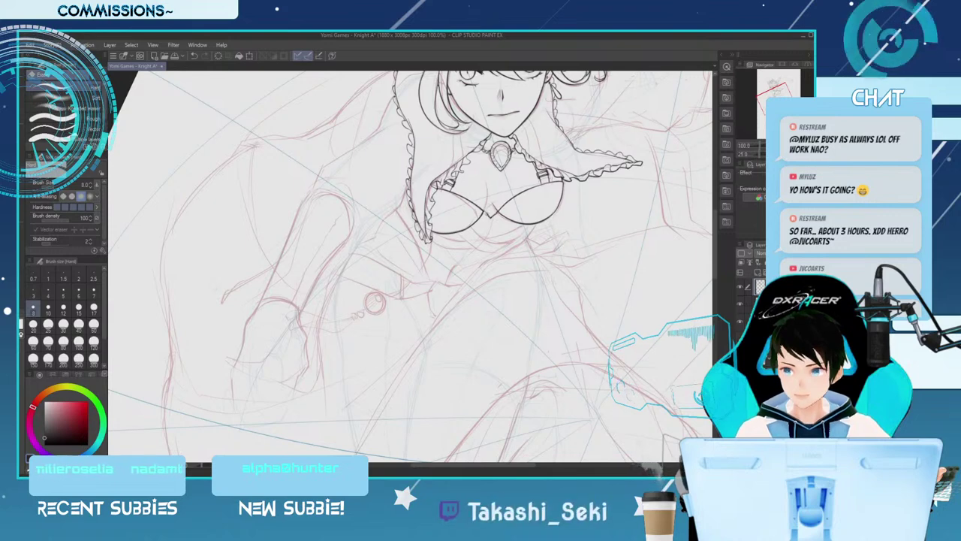
{"action": "key", "text": "p"}
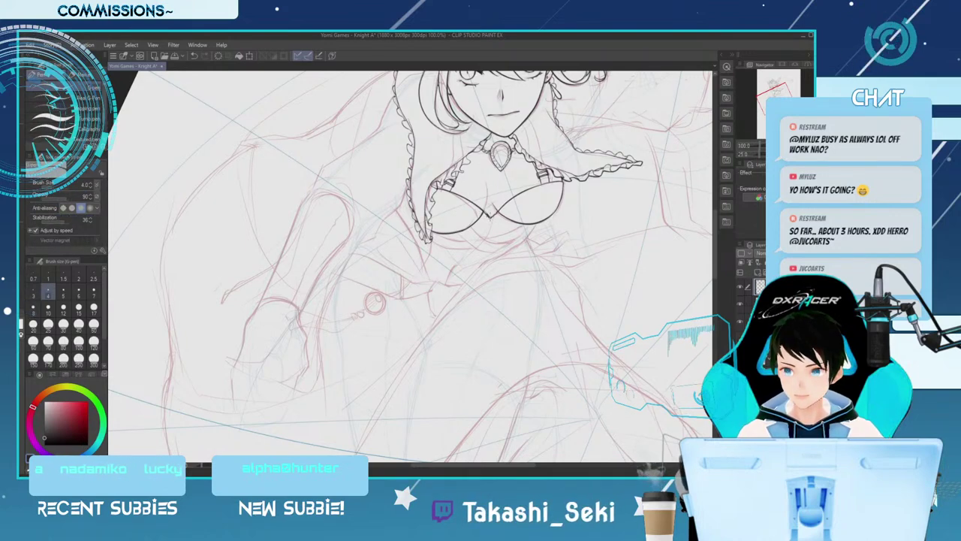
{"action": "key", "text": "e"}
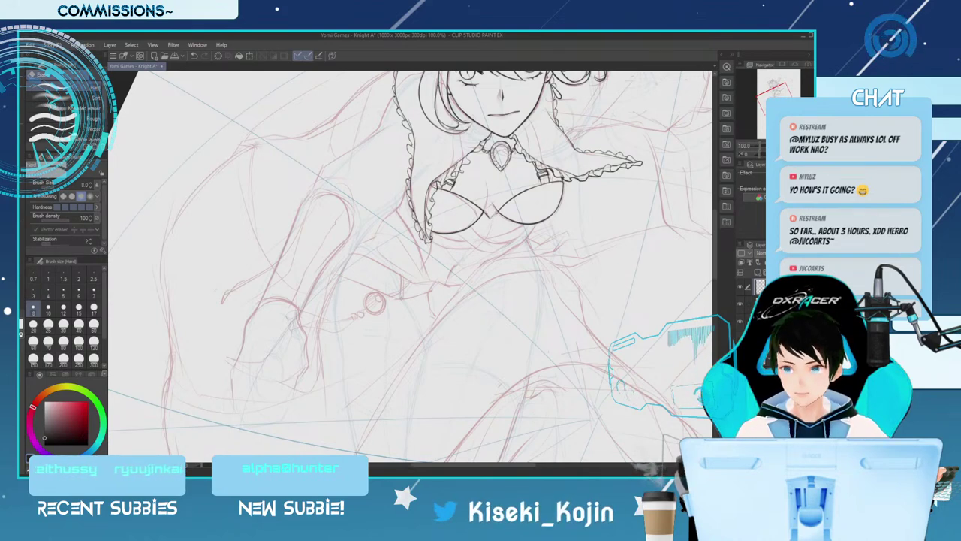
{"action": "key", "text": "p"}
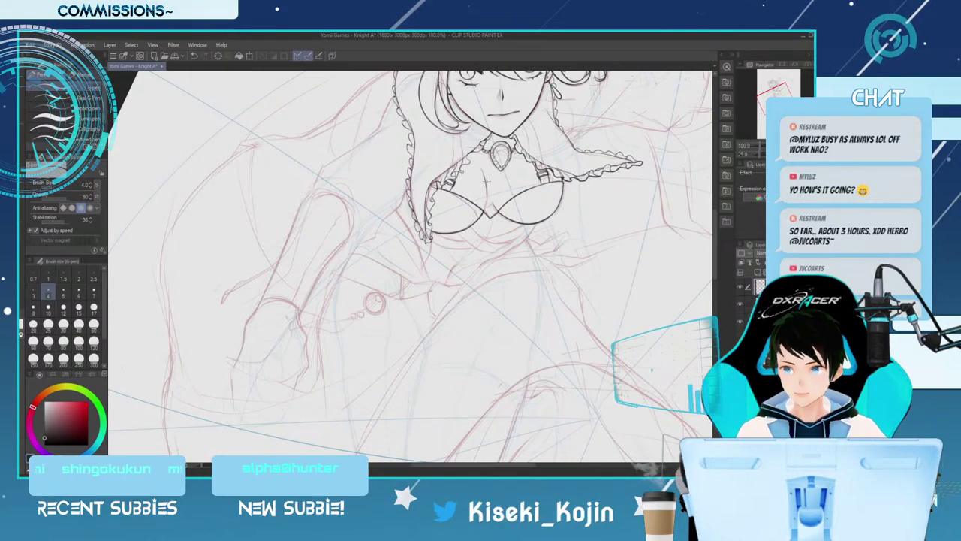
{"action": "left_click_drag", "start_coordinate": [484, 173], "coordinate": [489, 205]}
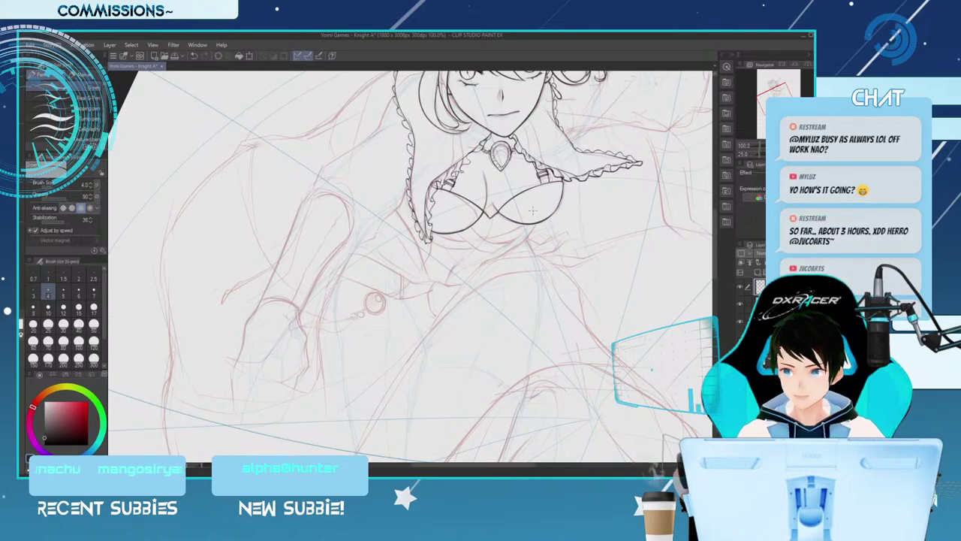
Ink the two sides of the waist below the bodice on a rotated canvas with a size 4 pen
{"action": "key", "text": "]"}
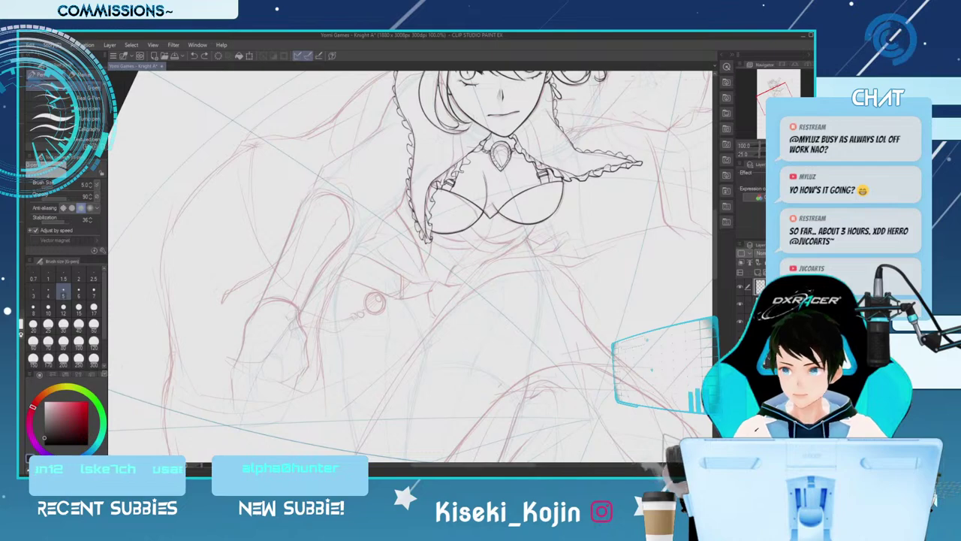
{"action": "key", "text": "minus"}
{"action": "key", "text": "minus"}
{"action": "key", "text": "minus"}
{"action": "key", "text": "minus"}
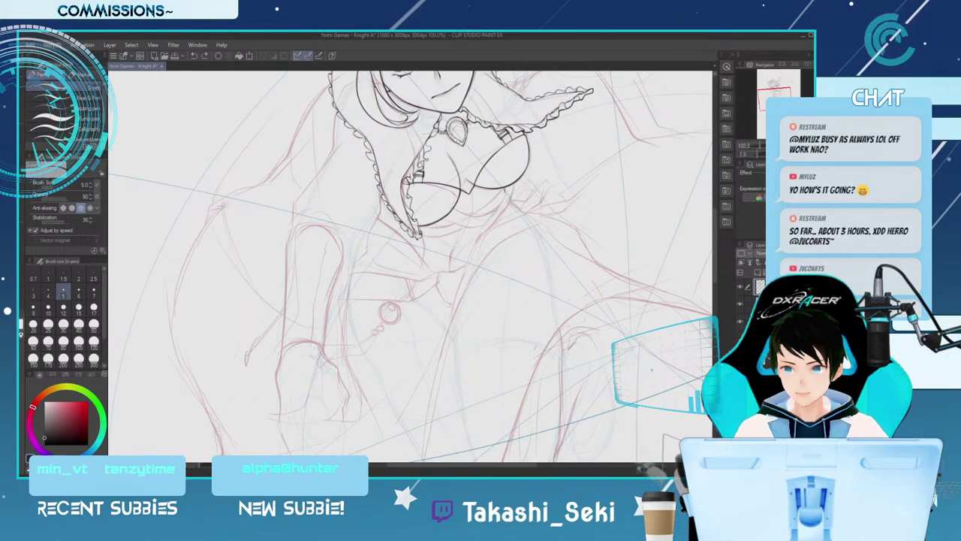
{"action": "key", "text": "bracketleft"}
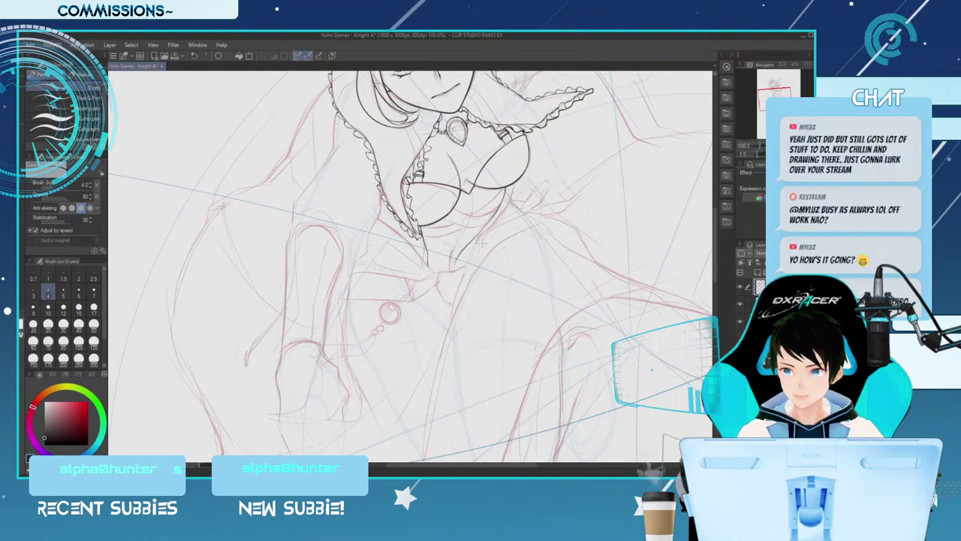
Erase the loose end of the waist line under the far bodice cup and re-ink it as a long curve running down to the hip
{"action": "key", "text": "e"}
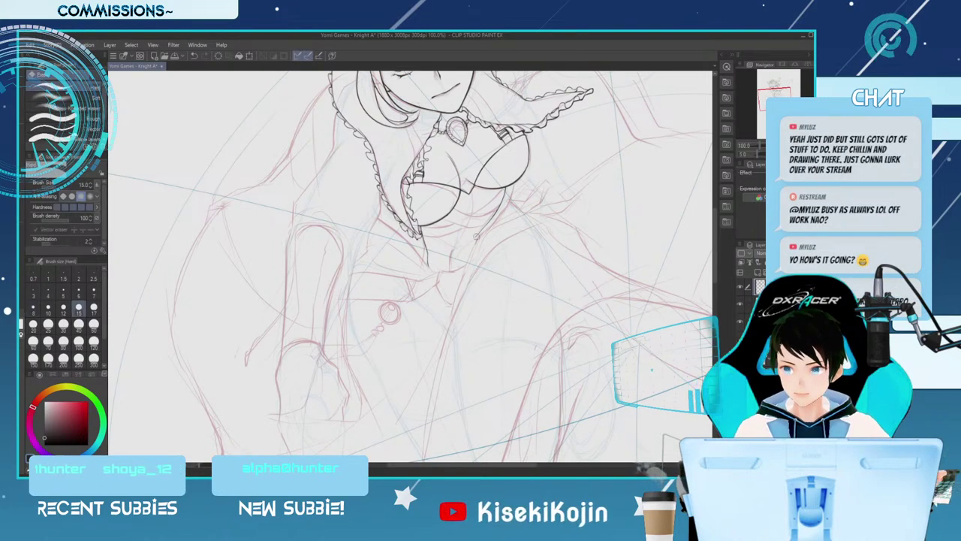
{"action": "key", "text": "p"}
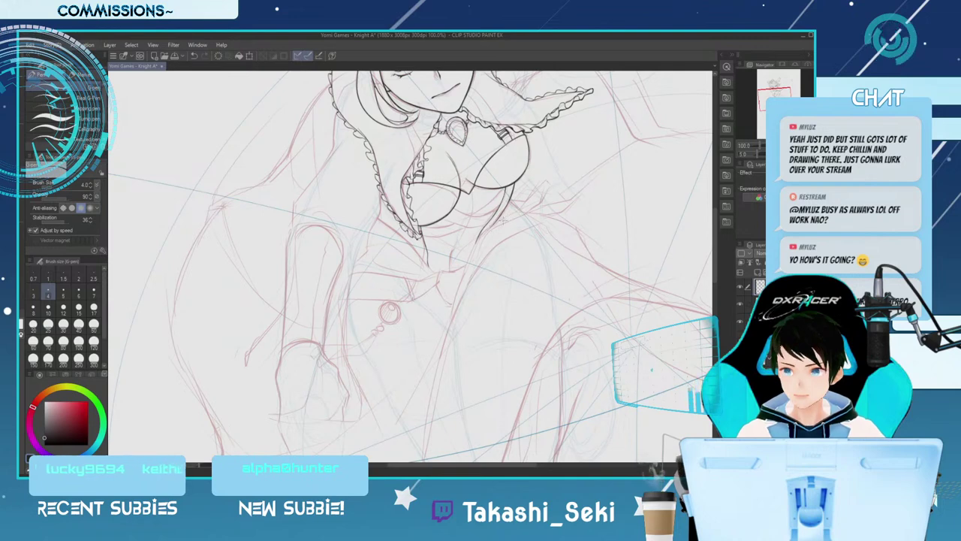
{"action": "left_click_drag", "start_coordinate": [453, 286], "coordinate": [449, 321]}
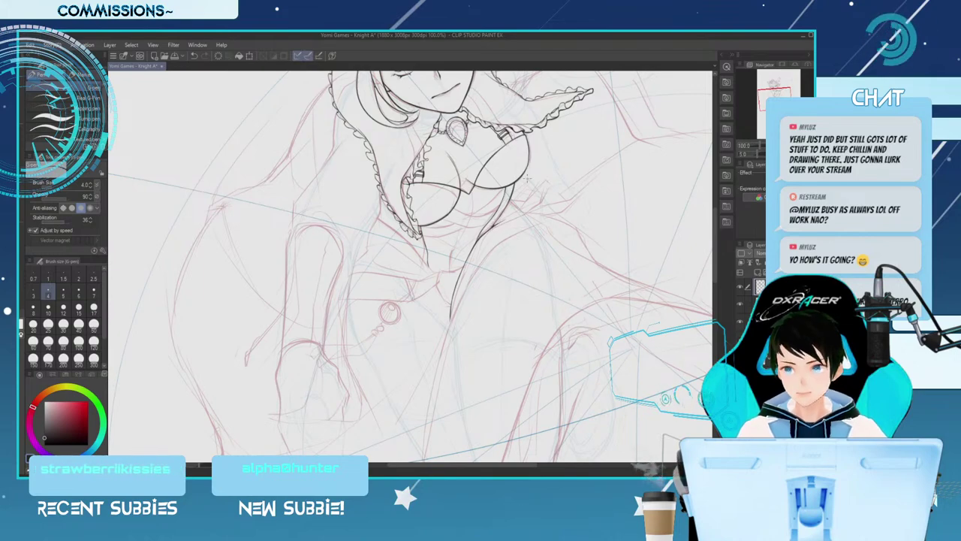
Ink the outer sleeve outline from the ruffled collar down toward the elbow with a size 5 pen, redoing the faulty stroke
{"action": "left_click_drag", "start_coordinate": [715, 226], "coordinate": [715, 196]}
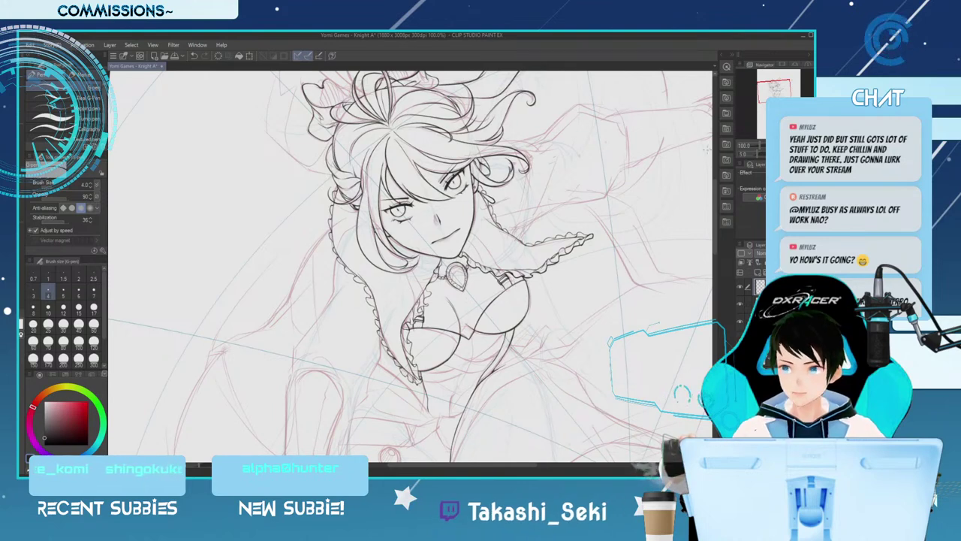
{"action": "key", "text": "]"}
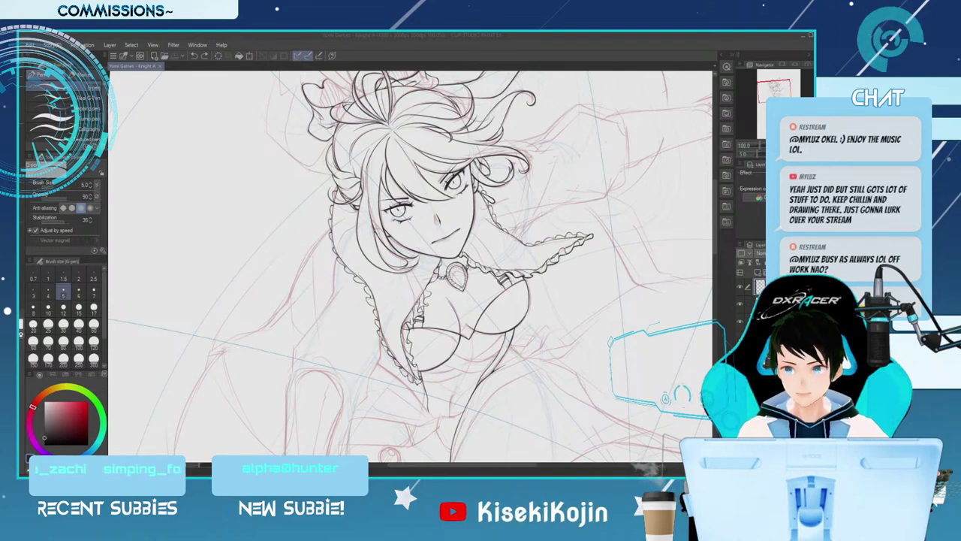
{"action": "key", "text": "ctrl+z"}
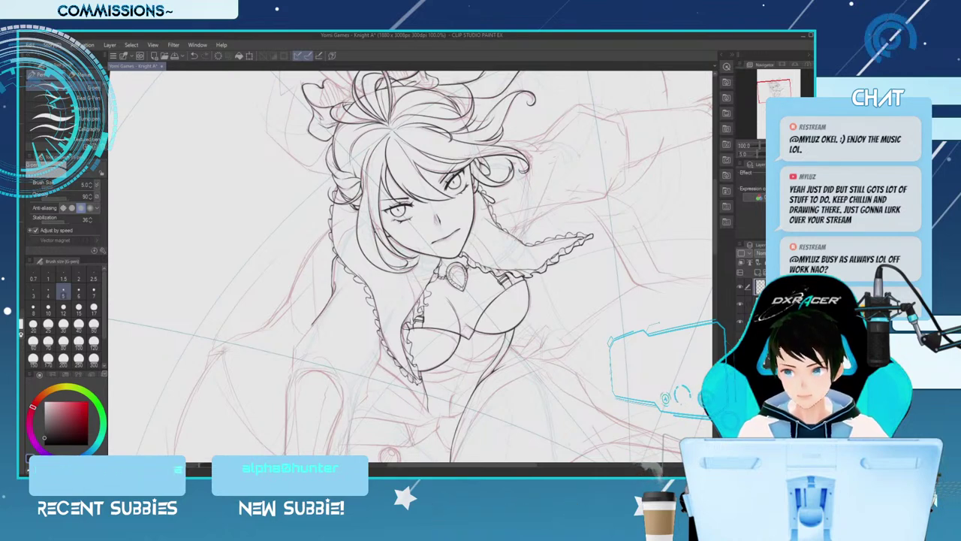
{"action": "left_click_drag", "start_coordinate": [293, 355], "coordinate": [292, 369]}
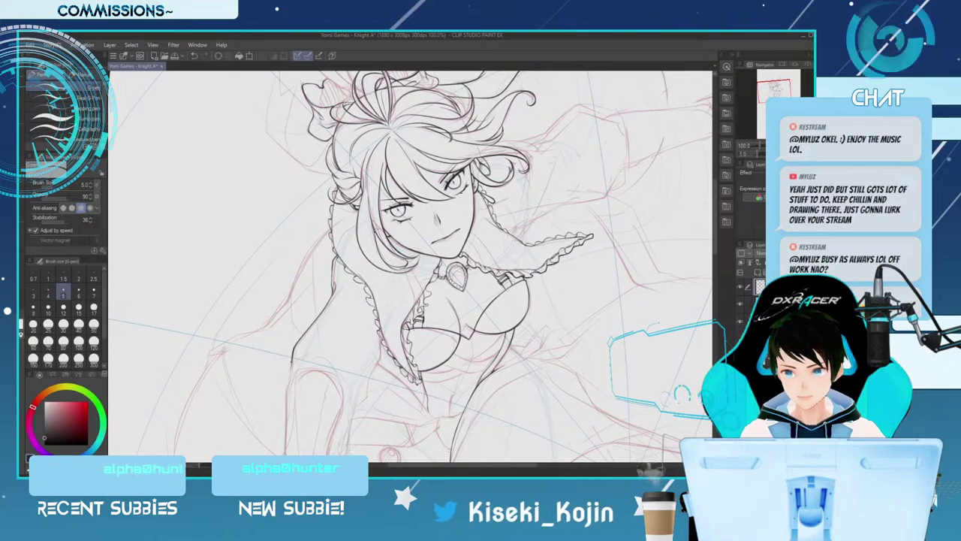
Ink the inner sleeve edge from the collar down to its pointed hem and set the eraser to size 10
{"action": "key", "text": "ctrl+minus"}
{"action": "key", "text": "asciicircum"}
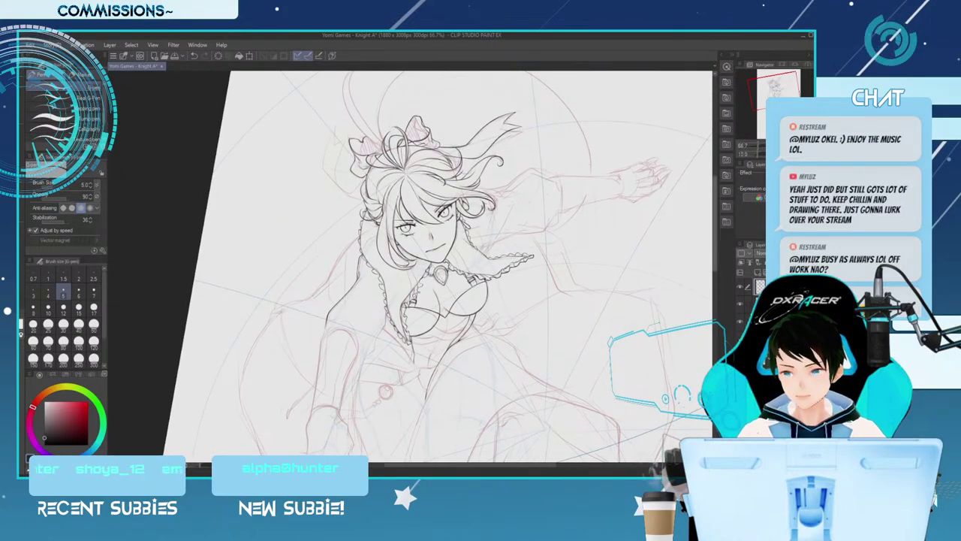
{"action": "left_click_drag", "start_coordinate": [714, 223], "coordinate": [714, 248]}
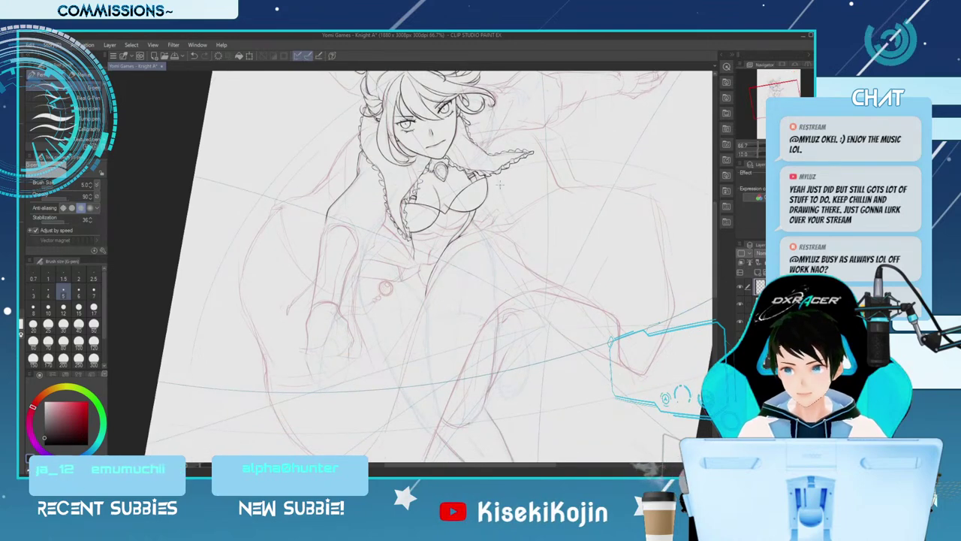
{"action": "key", "text": "ctrl+plus"}
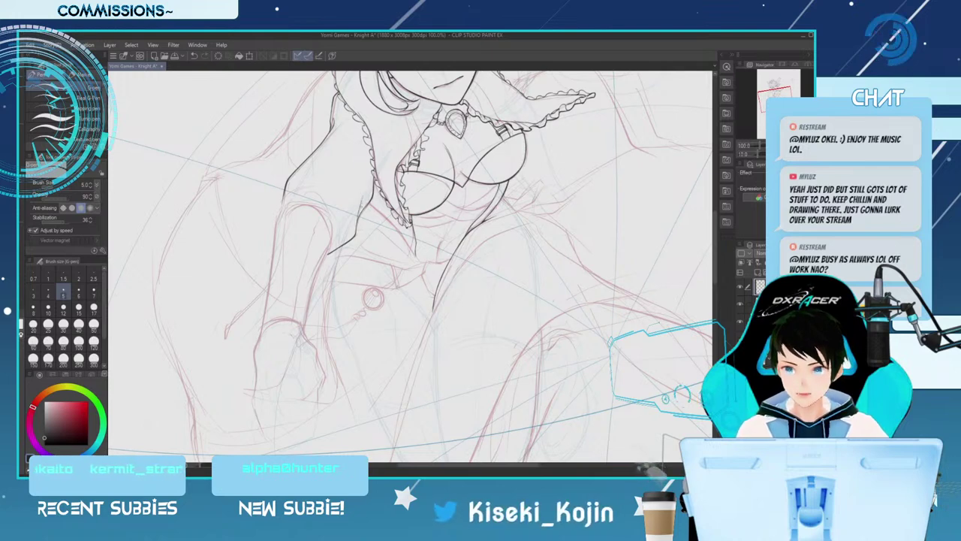
{"action": "key", "text": "e"}
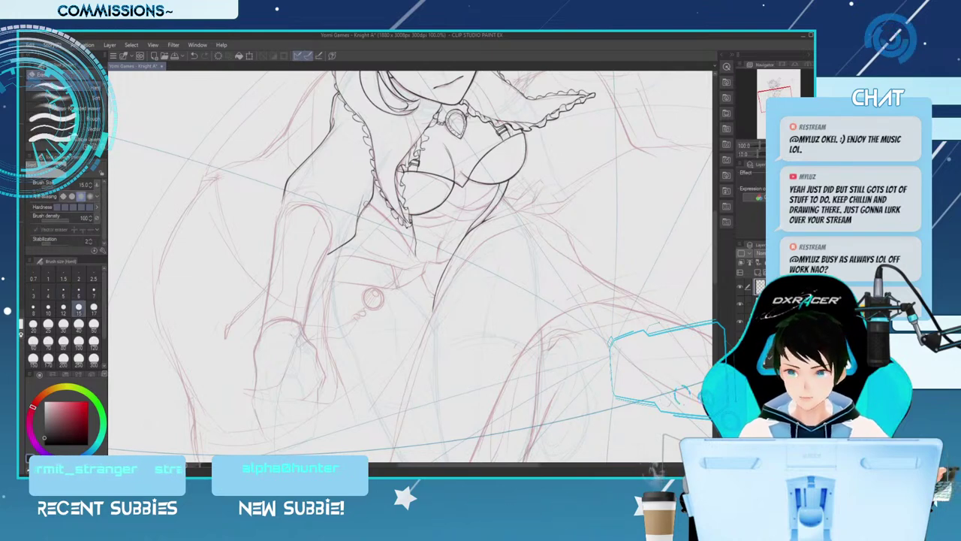
{"action": "key", "text": "["}
{"action": "key", "text": "["}
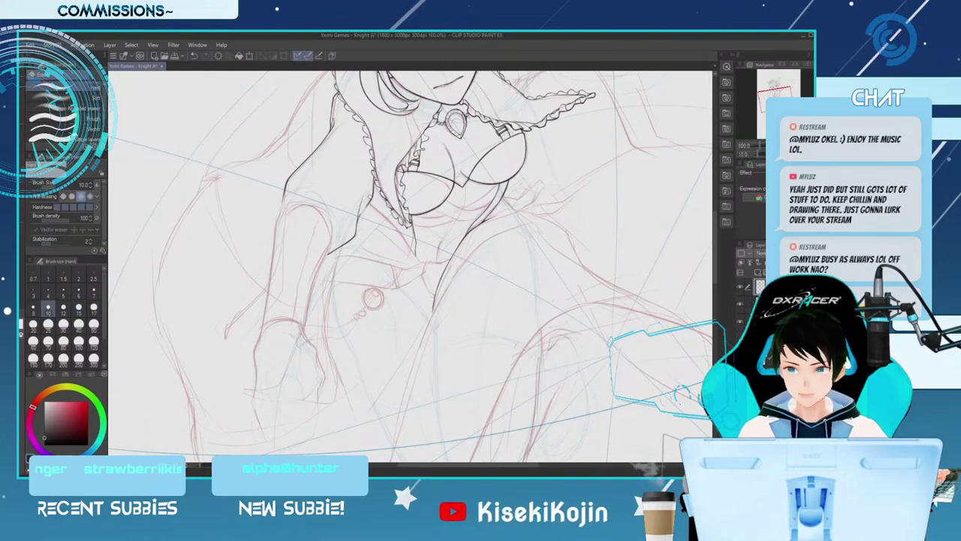
Ink the rounded edge of the sleeve opening over the arm at 150% zoom, undoing strokes until the curve fits
{"action": "key", "text": "p"}
{"action": "key", "text": "ctrl+plus"}
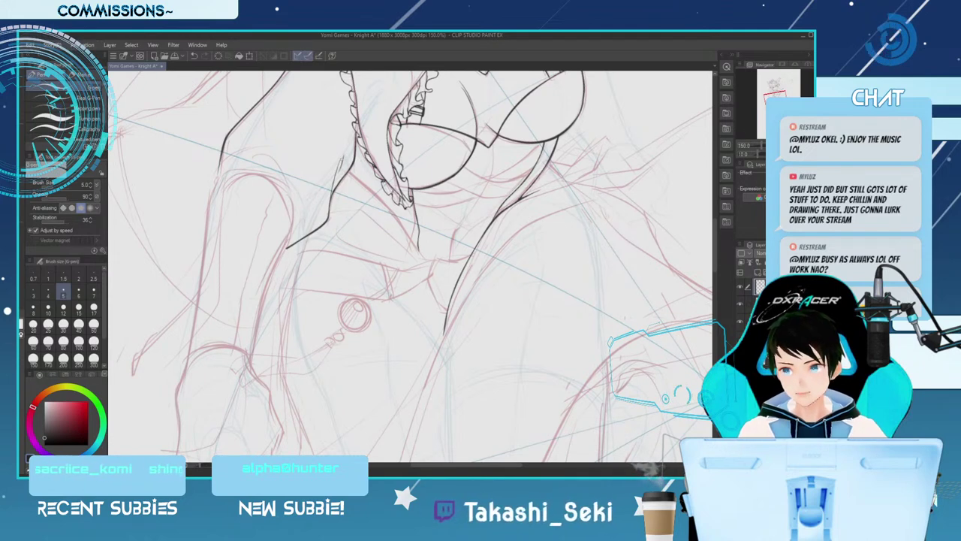
{"action": "key", "text": "ctrl+z"}
{"action": "left_click_drag", "start_coordinate": [256, 157], "coordinate": [280, 190]}
{"action": "key", "text": "ctrl+z"}
{"action": "mouse_move", "coordinate": [256, 157]}
{"action": "left_mouse_down"}
{"action": "mouse_move", "coordinate": [283, 174]}
{"action": "mouse_move", "coordinate": [276, 166]}
{"action": "mouse_move", "coordinate": [290, 219]}
{"action": "mouse_move", "coordinate": [271, 156]}
{"action": "mouse_move", "coordinate": [291, 218]}
{"action": "left_mouse_up"}
{"action": "key", "text": "ctrl+z"}
{"action": "key", "text": "ctrl+z"}
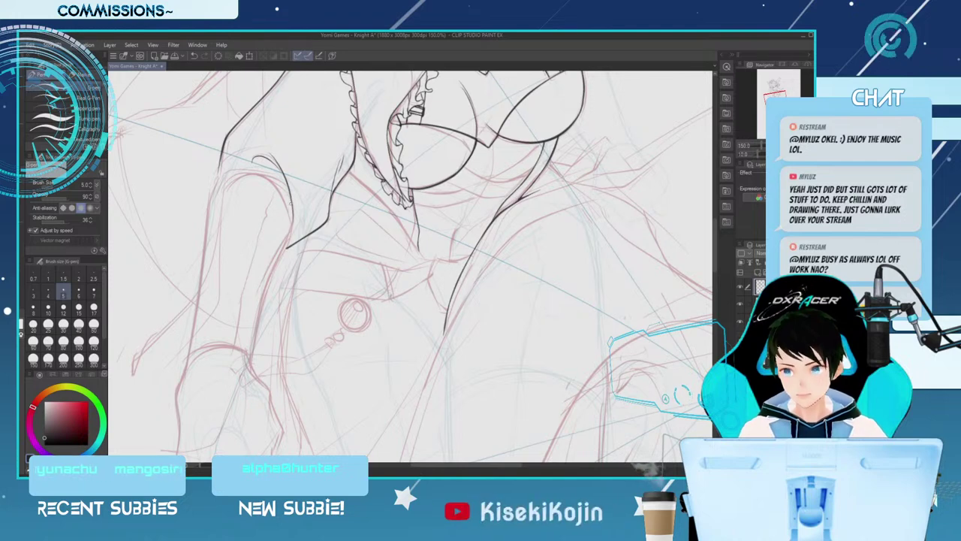
{"action": "left_click_drag", "start_coordinate": [291, 201], "coordinate": [288, 223]}
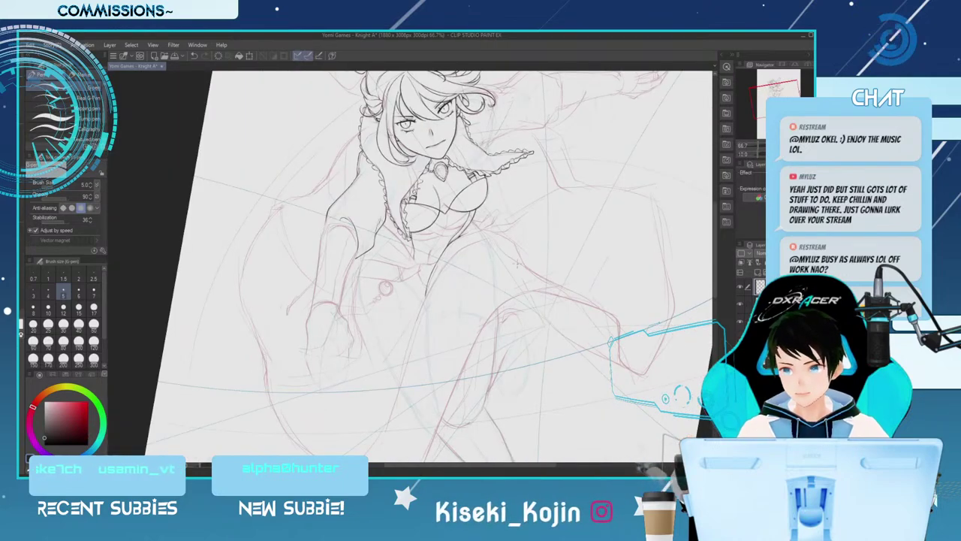
Erase the lower end of the outer sleeve outline and re-ink it bulging outward, cleaning up the joined lines
{"action": "key", "text": "ctrl+plus"}
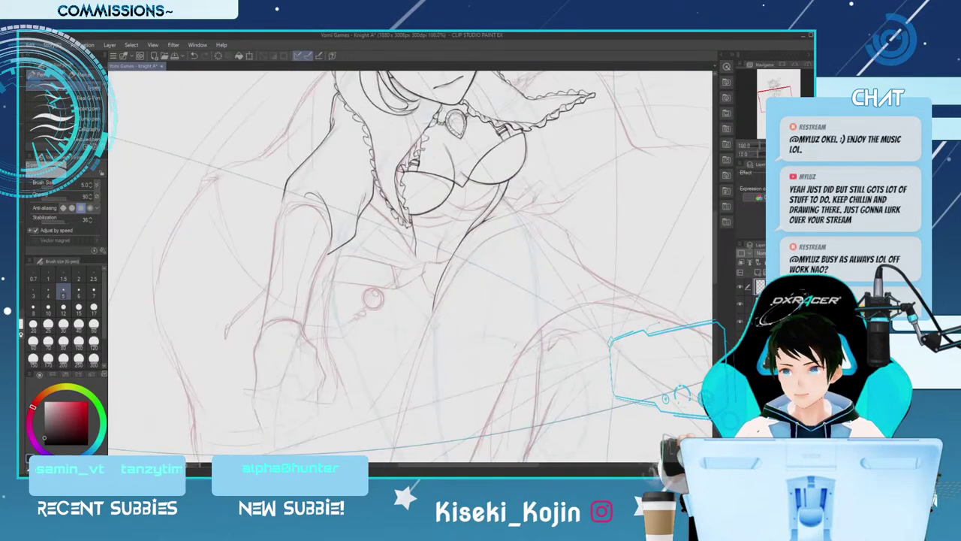
{"action": "key", "text": "e"}
{"action": "key", "text": "p"}
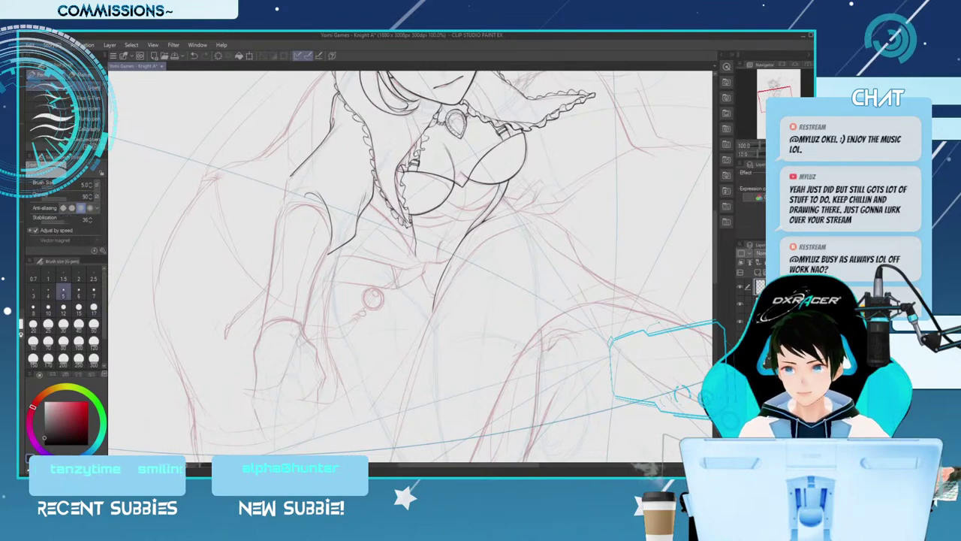
{"action": "left_click_drag", "start_coordinate": [292, 178], "coordinate": [274, 197]}
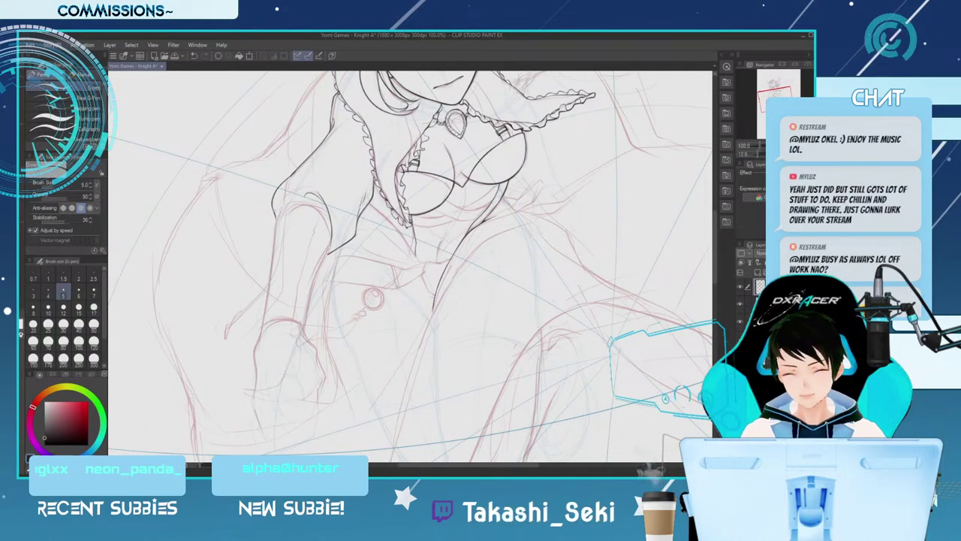
{"action": "key", "text": "e"}
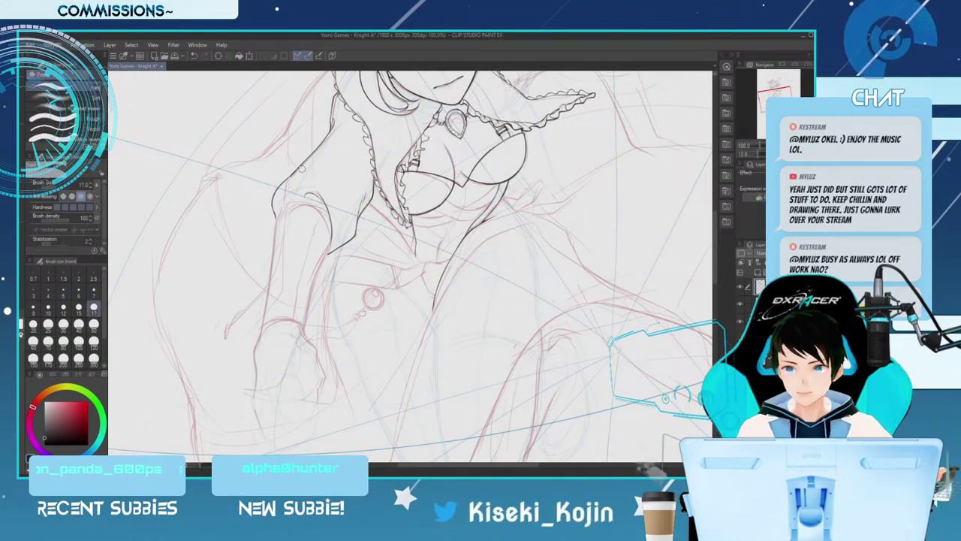
{"action": "key", "text": "p"}
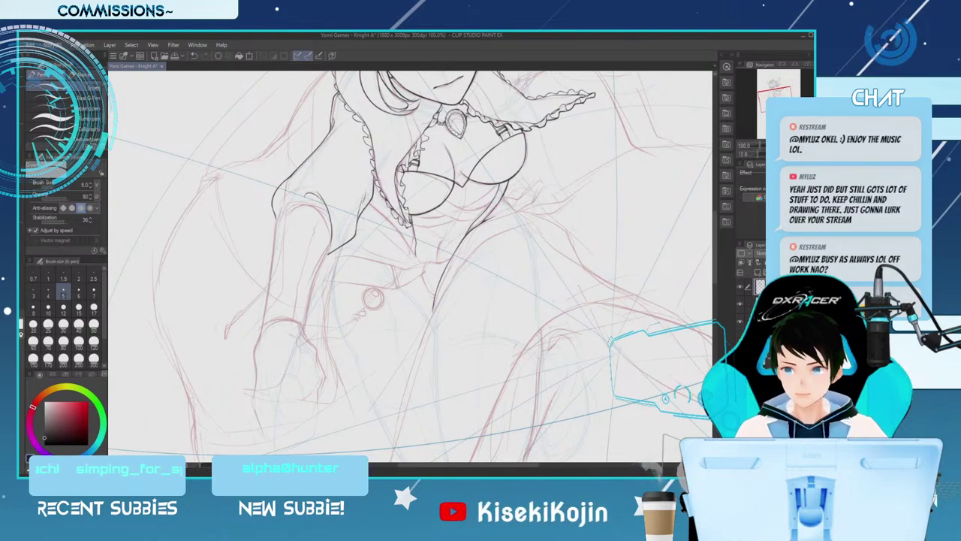
Ink the slanted garment edge below the ruffled collar and the pointed front of the waist, checking them against the whole figure
{"action": "left_click_drag", "start_coordinate": [715, 249], "coordinate": [715, 230]}
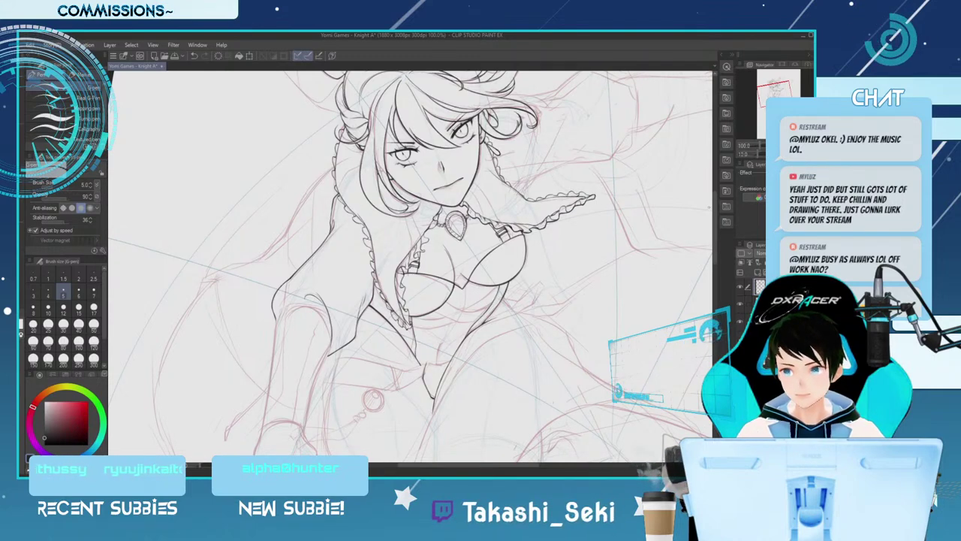
{"action": "key", "text": "minus"}
{"action": "key", "text": "minus"}
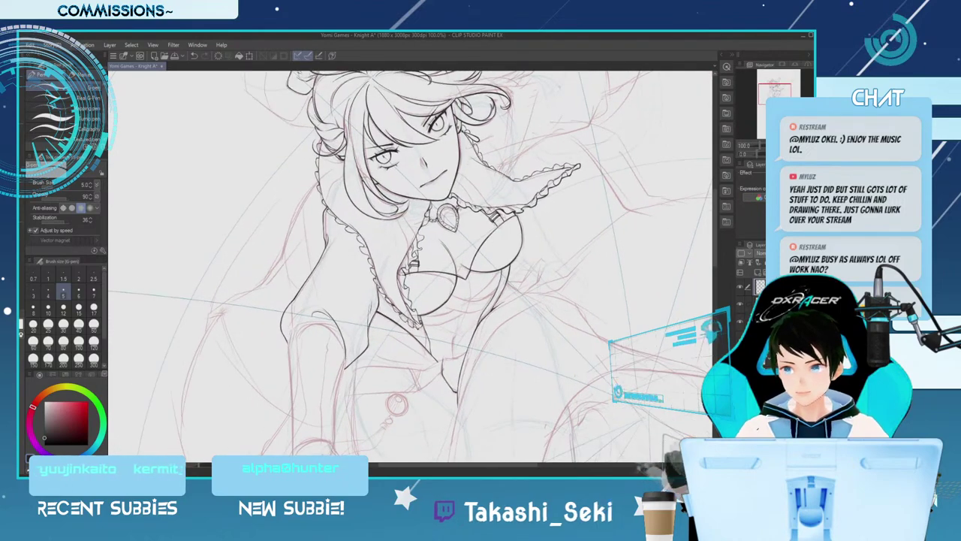
{"action": "scroll", "coordinate": [410, 267], "scroll_direction": "down", "scroll_amount": 1}
{"action": "key", "text": "ctrl+minus"}
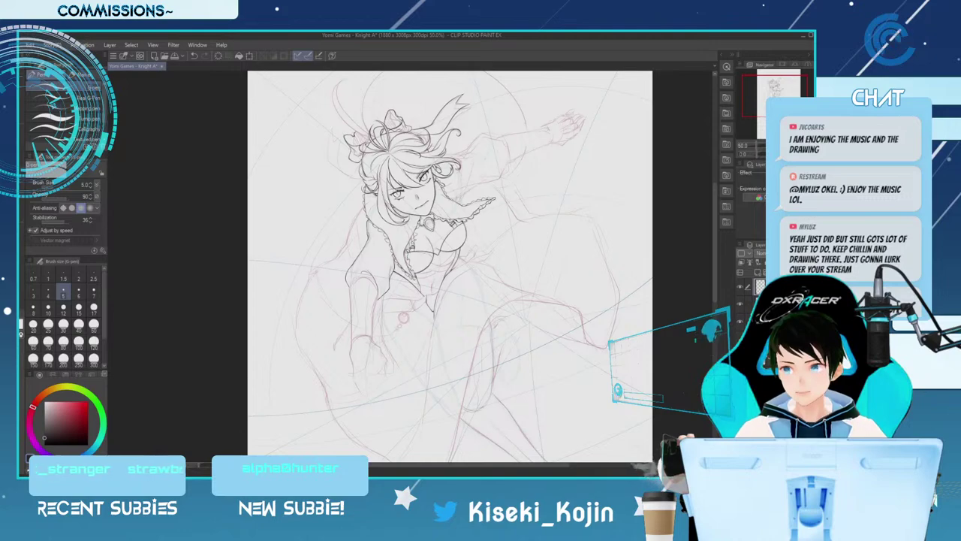
{"action": "key", "text": "ctrl+plus"}
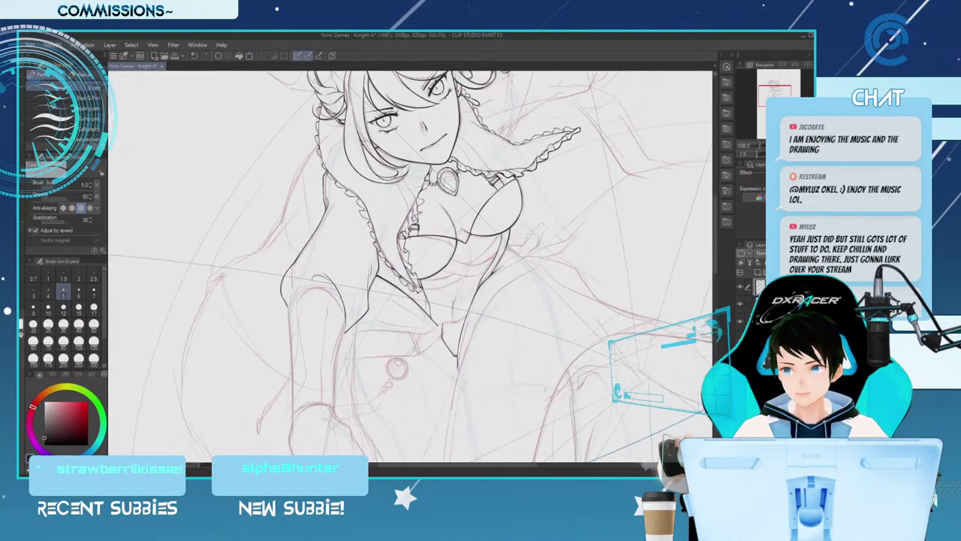
Ink thin fold lines in the cloth between the sleeve hem and the waist with a size 3 pen on a rotated canvas
{"action": "key", "text": "ctrl+plus"}
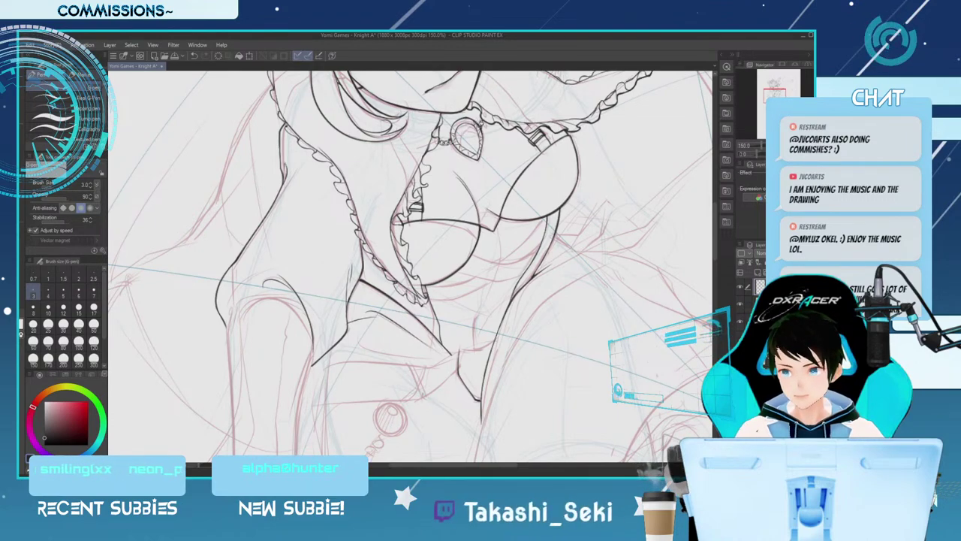
{"action": "key", "text": "asciicircum"}
{"action": "key", "text": "asciicircum"}
{"action": "key", "text": "asciicircum"}
{"action": "key", "text": "asciicircum"}
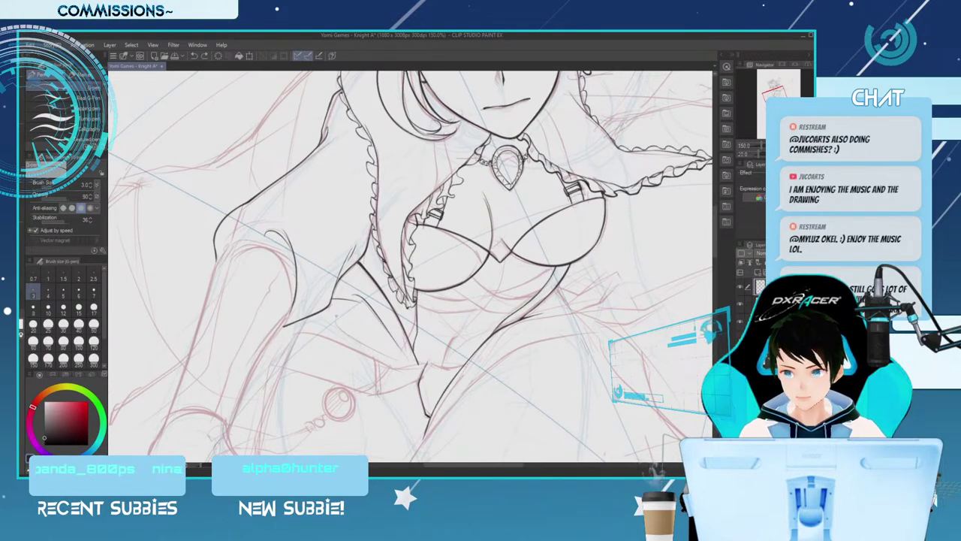
{"action": "left_click_drag", "start_coordinate": [352, 336], "coordinate": [373, 350]}
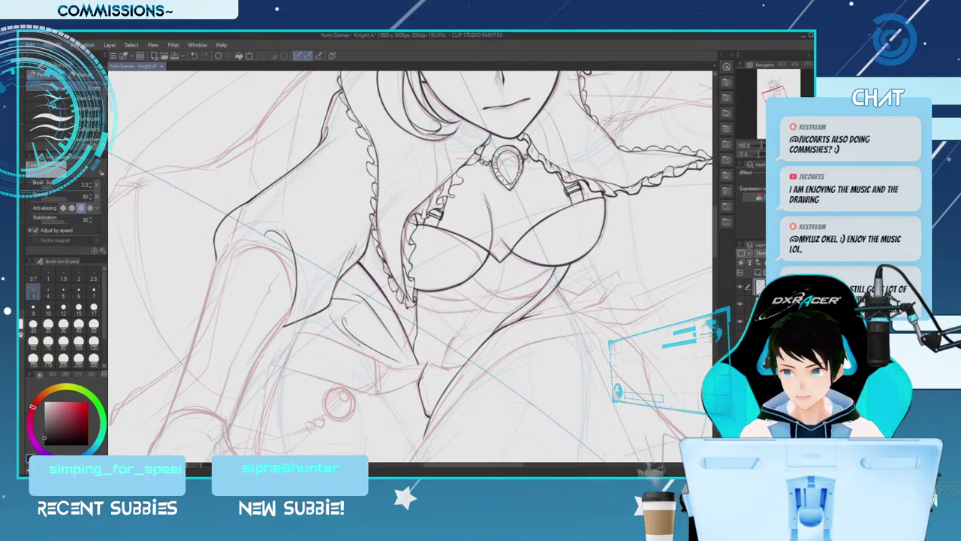
Undo the last fold stroke and re-ink the lower fold line in the cloth beside the waist
{"action": "key", "text": "ctrl+z"}
{"action": "left_click_drag", "start_coordinate": [350, 337], "coordinate": [402, 364]}
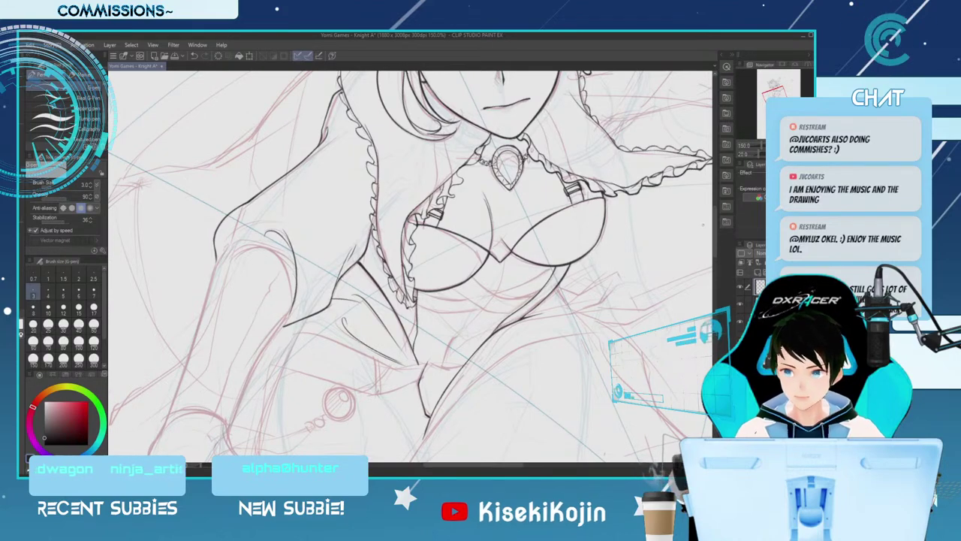
Ink the curved strap lines directly beneath the bodice cups, replacing the thin first stroke with size 4 pen lines
{"action": "key", "text": "minus"}
{"action": "key", "text": "minus"}
{"action": "key", "text": "minus"}
{"action": "key", "text": "minus"}
{"action": "key", "text": "minus"}
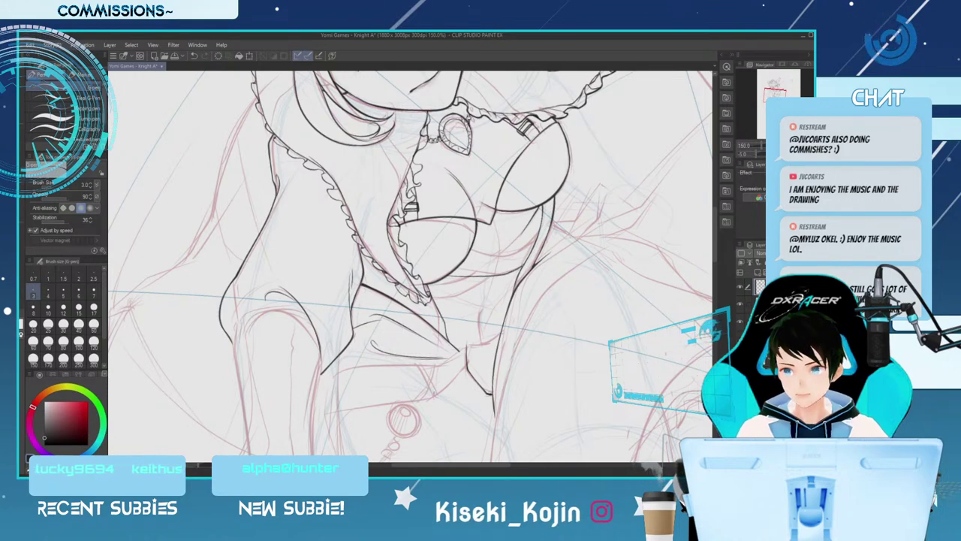
{"action": "left_click_drag", "start_coordinate": [466, 256], "coordinate": [502, 257]}
{"action": "key", "text": "ctrl+z"}
{"action": "key", "text": "]"}
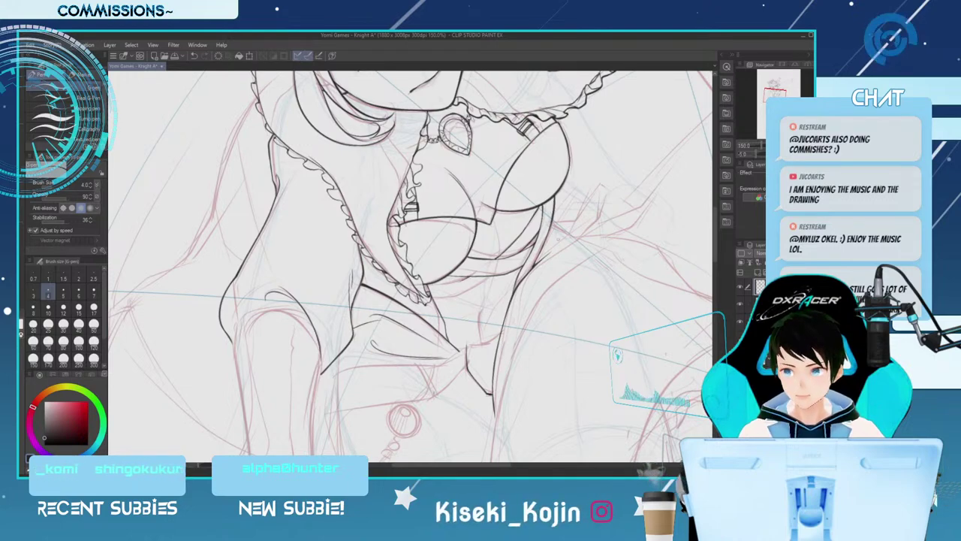
{"action": "key", "text": "asciicircum"}
{"action": "key", "text": "asciicircum"}
{"action": "key", "text": "asciicircum"}
{"action": "key", "text": "asciicircum"}
{"action": "key", "text": "asciicircum"}
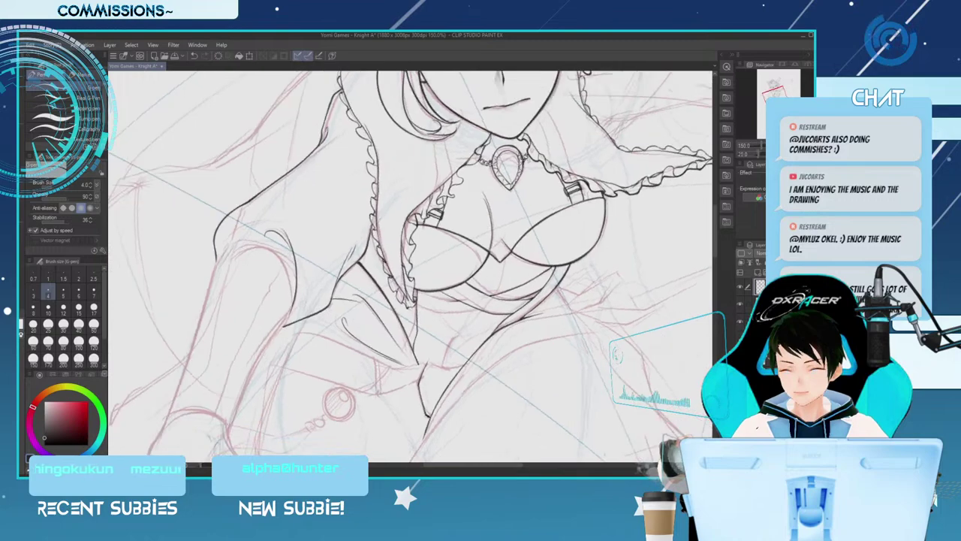
Ink the lower edge of the curved band crossing beneath the bodice, following the sketch toward the ruffled collar's tip
{"action": "key", "text": "minus"}
{"action": "key", "text": "minus"}
{"action": "key", "text": "asciicircum"}
{"action": "key", "text": "asciicircum"}
{"action": "key", "text": "asciicircum"}
{"action": "key", "text": "asciicircum"}
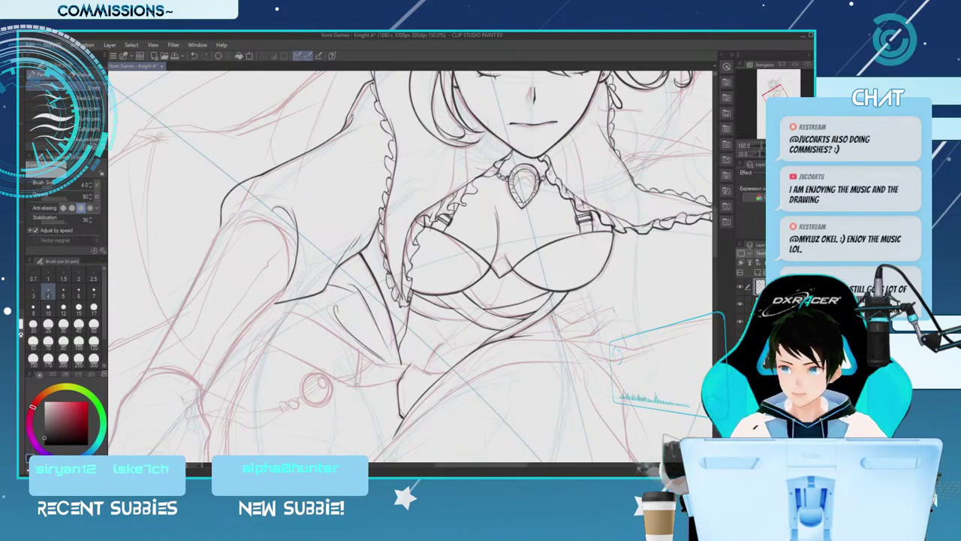
{"action": "key", "text": "minus"}
{"action": "key", "text": "minus"}
{"action": "key", "text": "minus"}
{"action": "key", "text": "minus"}
{"action": "key", "text": "minus"}
{"action": "key", "text": "minus"}
{"action": "key", "text": "minus"}
{"action": "key", "text": "minus"}
{"action": "key", "text": "minus"}
{"action": "key", "text": "minus"}
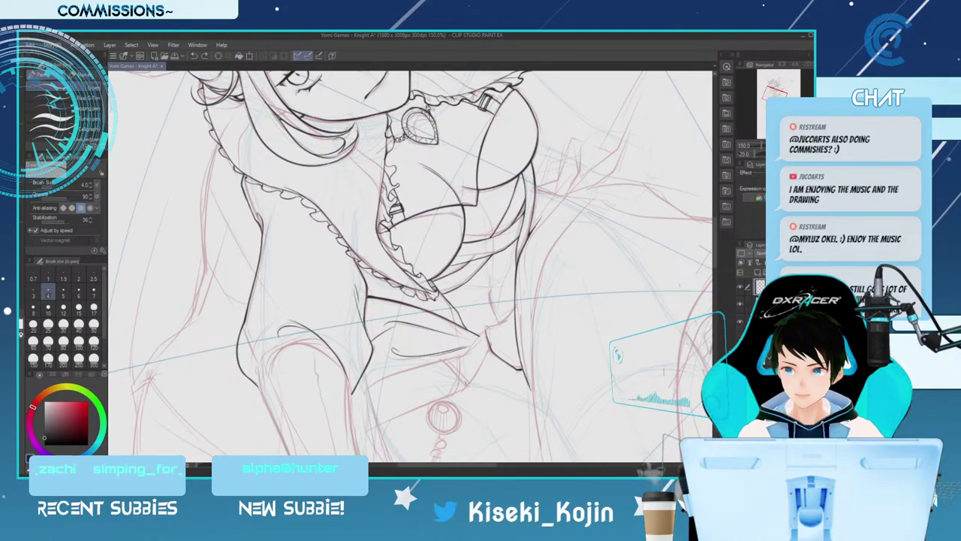
Ink the knot at the front of the waist with a double outline along its edge
{"action": "scroll", "coordinate": [542, 233], "scroll_direction": "down", "scroll_amount": 3}
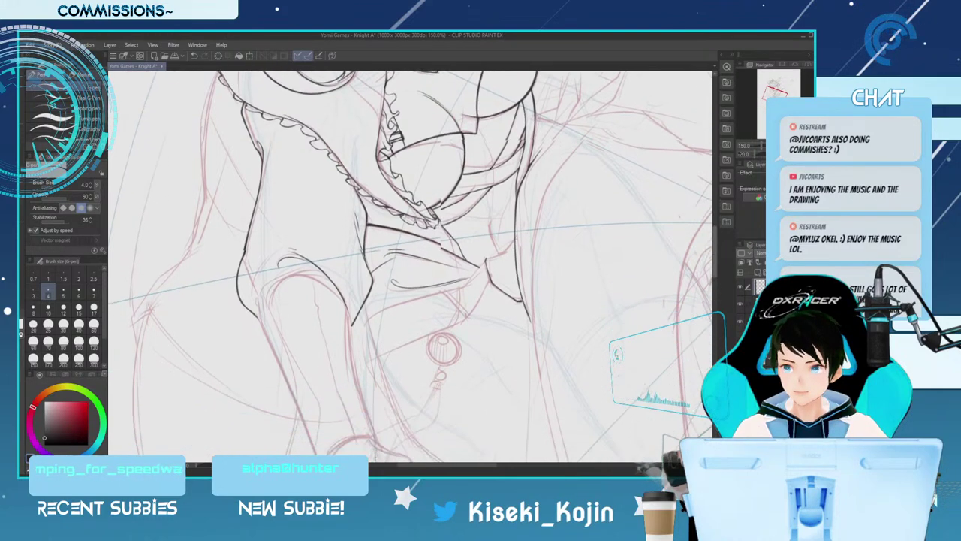
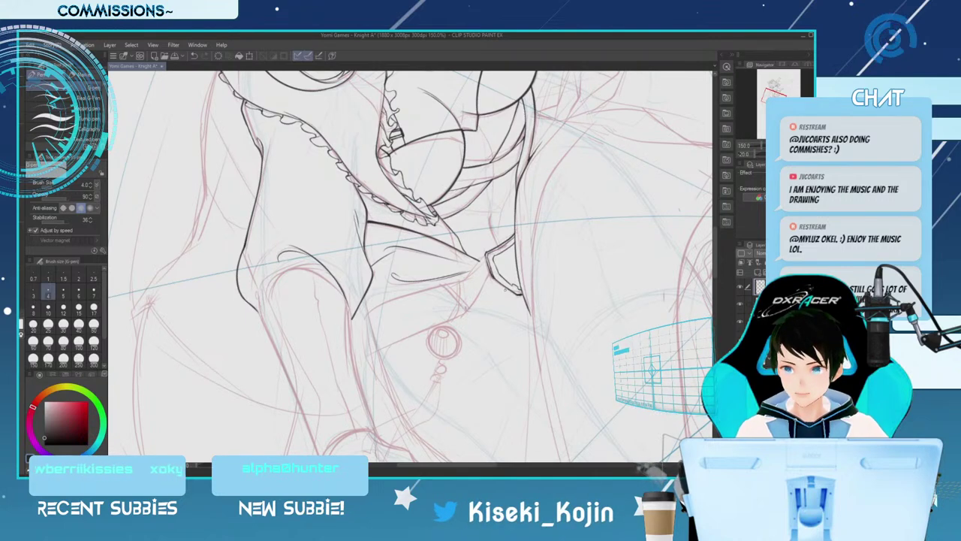
{"action": "key", "text": "asciicircum"}
{"action": "key", "text": "asciicircum"}
{"action": "key", "text": "asciicircum"}
{"action": "key", "text": "asciicircum"}
{"action": "key", "text": "asciicircum"}
{"action": "key", "text": "asciicircum"}
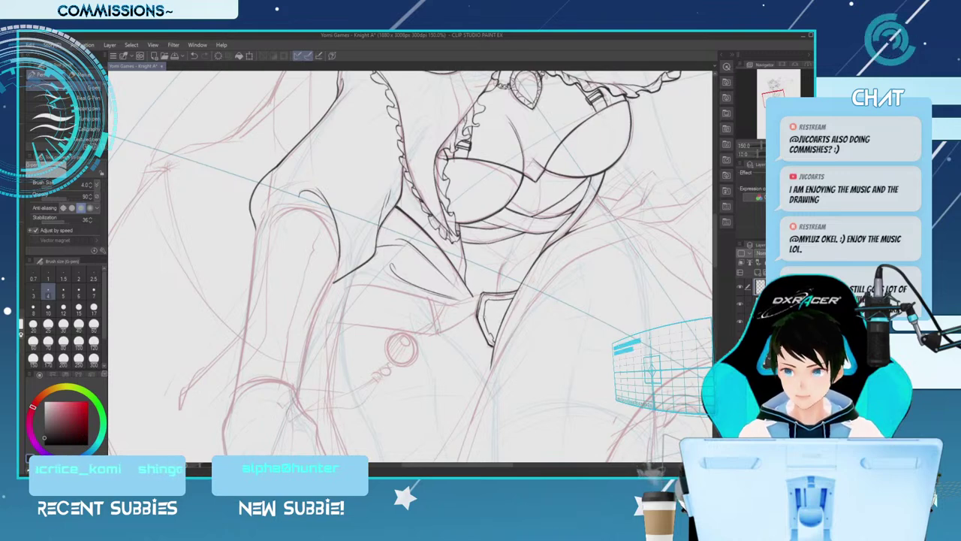
Ink the upper and lower edges of the ribbon tail extending from the waist knot with a size 3 pen
{"action": "key", "text": "["}
{"action": "key", "text": "bracketleft"}
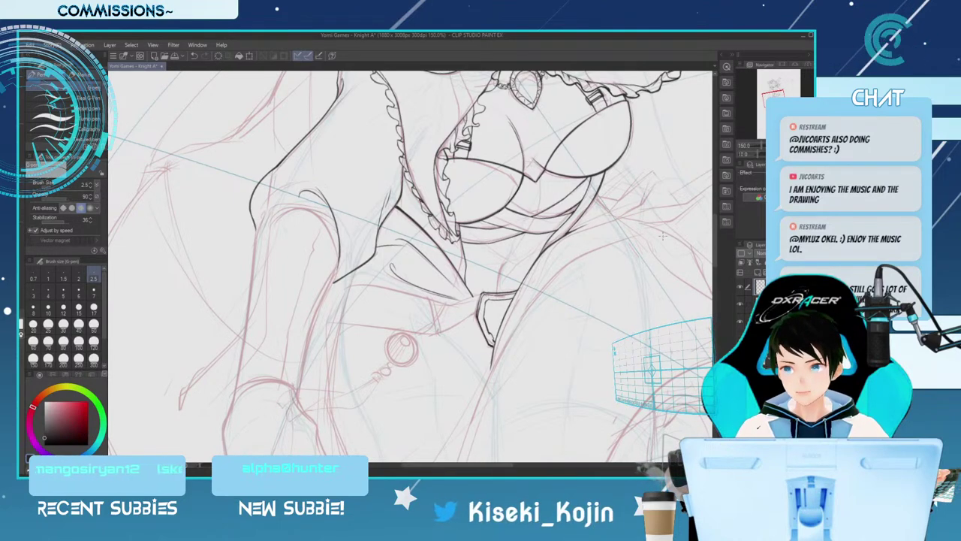
{"action": "key", "text": "minus"}
{"action": "key", "text": "minus"}
{"action": "scroll", "coordinate": [664, 236], "scroll_direction": "down", "scroll_amount": 1}
{"action": "scroll", "coordinate": [685, 233], "scroll_direction": "down", "scroll_amount": 2}
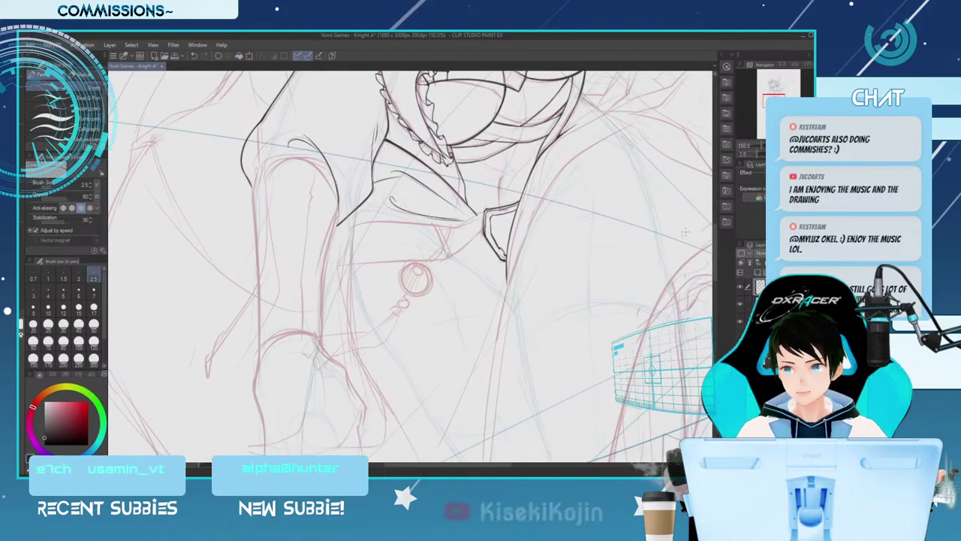
{"action": "left_click_drag", "start_coordinate": [484, 210], "coordinate": [444, 238]}
{"action": "key", "text": "ctrl+z"}
{"action": "key", "text": "bracketright"}
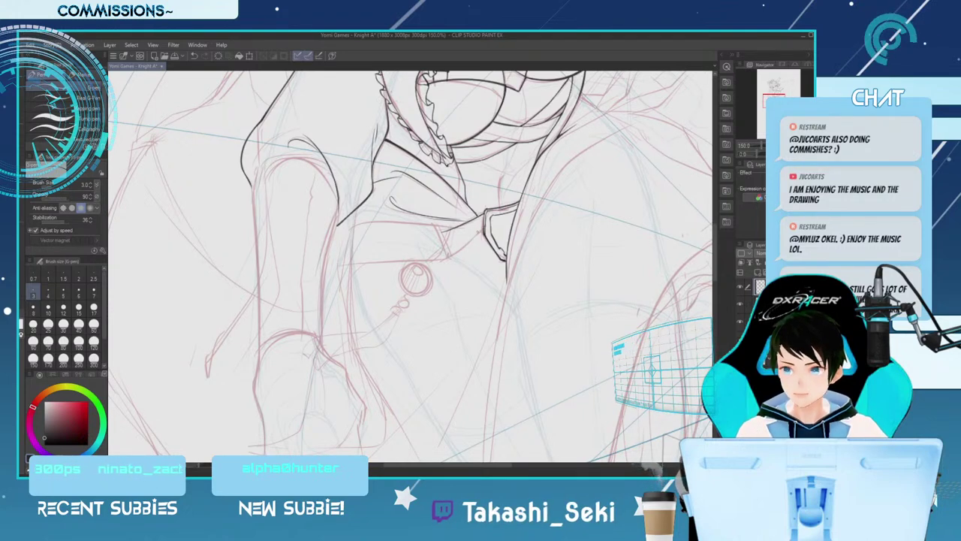
{"action": "left_click_drag", "start_coordinate": [483, 229], "coordinate": [460, 247]}
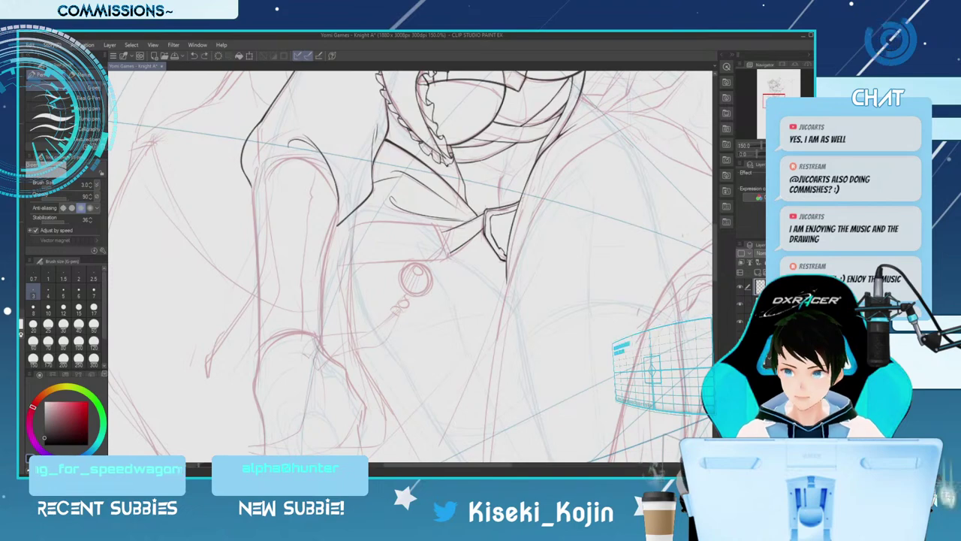
Close the outer end of the waist ribbon's tail with a size 4 pen line
{"action": "key", "text": "asciicircum"}
{"action": "key", "text": "asciicircum"}
{"action": "key", "text": "asciicircum"}
{"action": "key", "text": "asciicircum"}
{"action": "key", "text": "asciicircum"}
{"action": "key", "text": "asciicircum"}
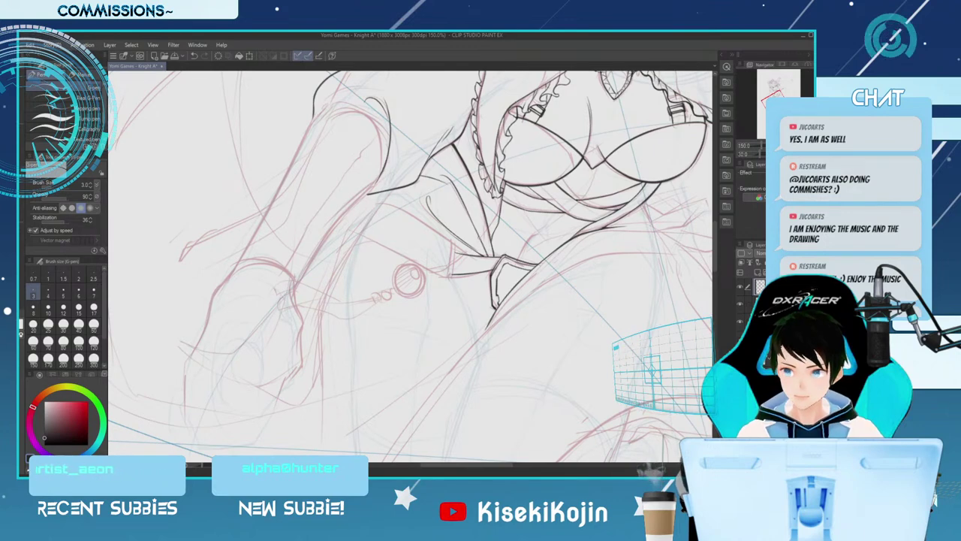
{"action": "key", "text": "bracketright"}
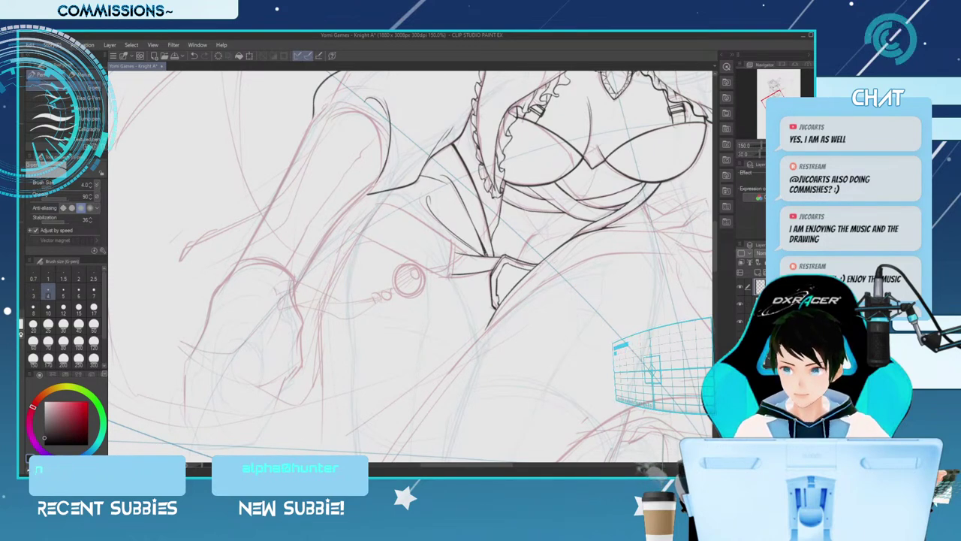
{"action": "key", "text": "bracketleft"}
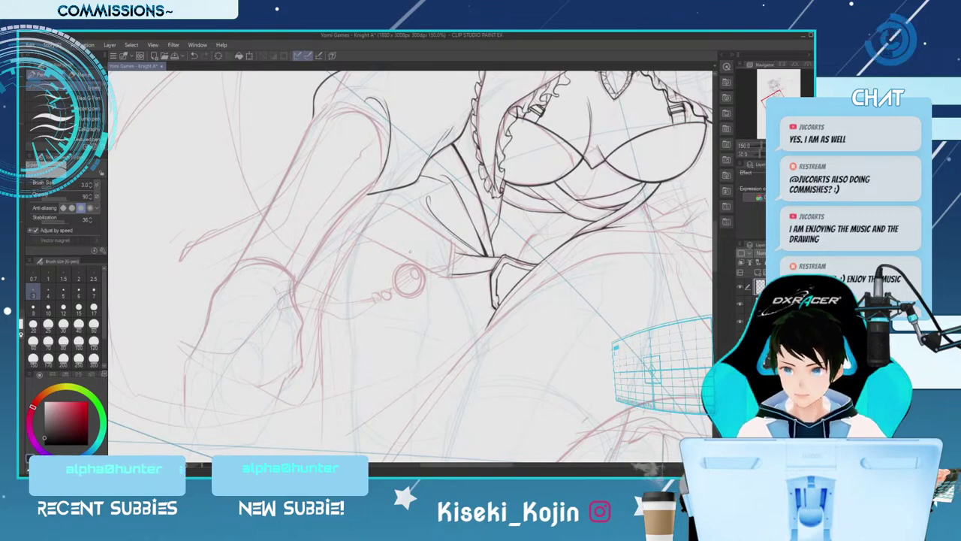
{"action": "key", "text": "ctrl+minus"}
{"action": "key", "text": "ctrl+minus"}
{"action": "key", "text": "minus"}
{"action": "mouse_move", "coordinate": [714, 249]}
{"action": "left_mouse_down"}
{"action": "mouse_move", "coordinate": [714, 230]}
{"action": "mouse_move", "coordinate": [715, 241]}
{"action": "left_mouse_up"}
{"action": "key", "text": "ctrl+plus"}
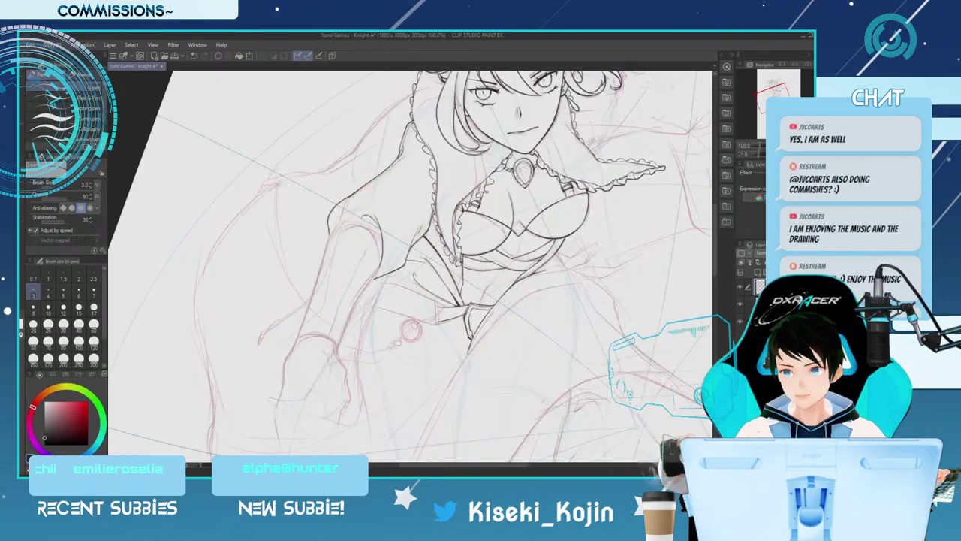
{"action": "scroll", "coordinate": [642, 268], "scroll_direction": "down", "scroll_amount": 7}
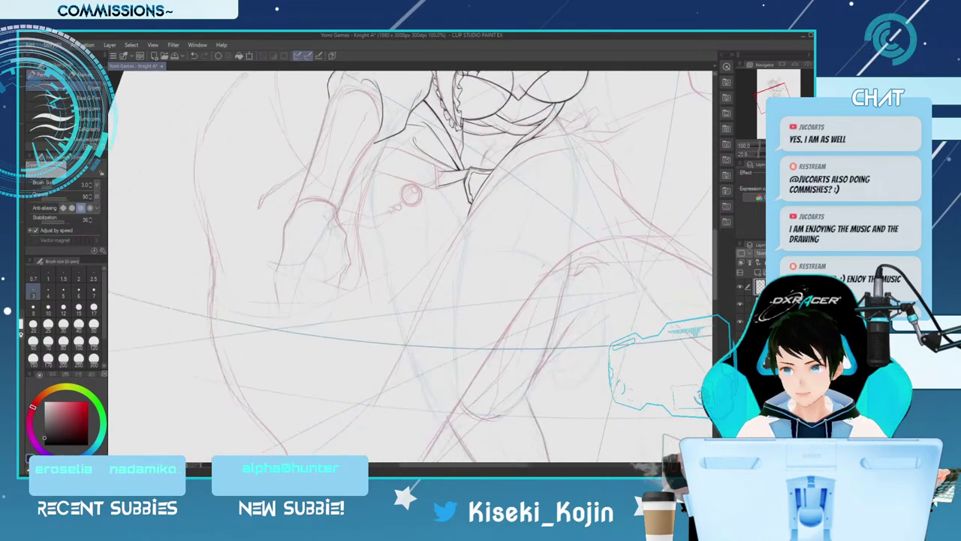
{"action": "key", "text": "ctrl+plus"}
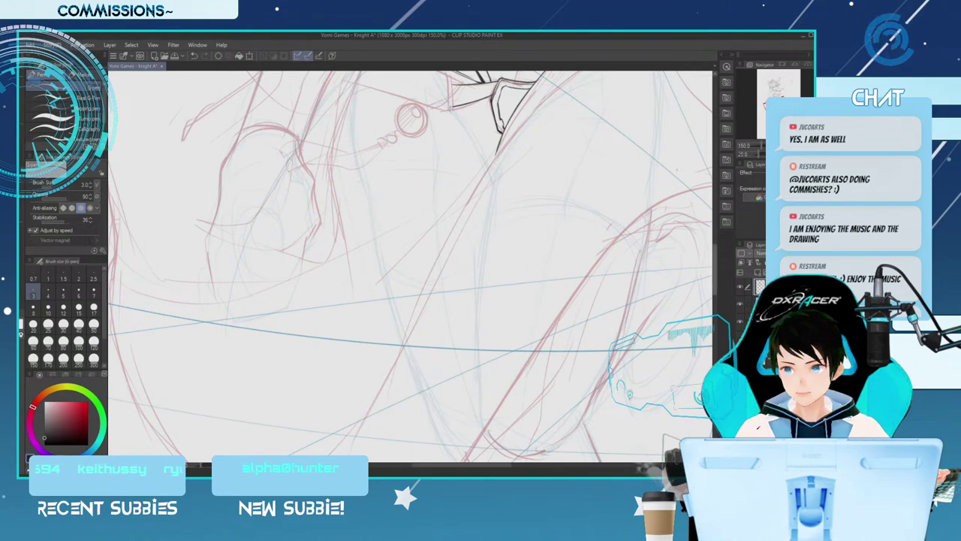
{"action": "scroll", "coordinate": [411, 267], "scroll_direction": "up", "scroll_amount": 5}
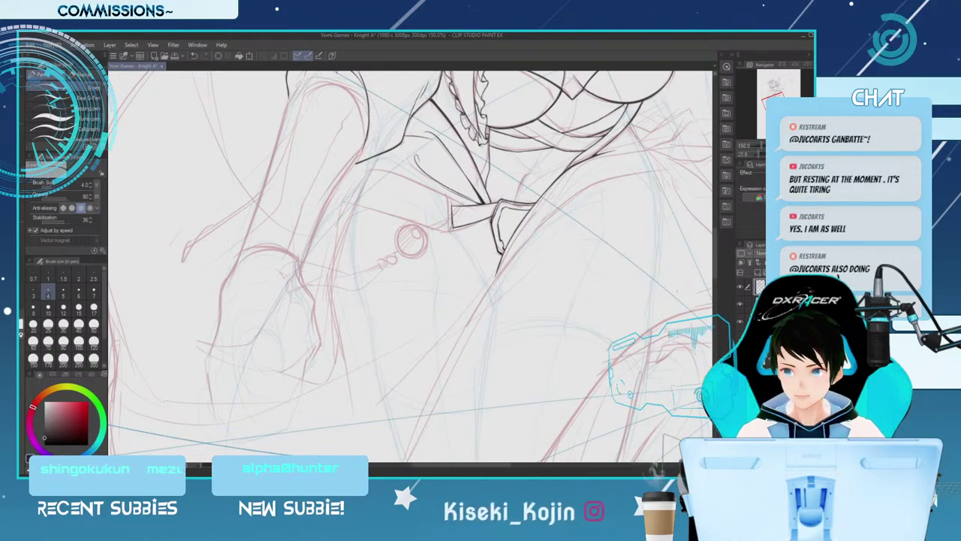
Ink the small decorative pattern and end trim inside the waist ribbon's tail with a size 3 pen
{"action": "key", "text": "["}
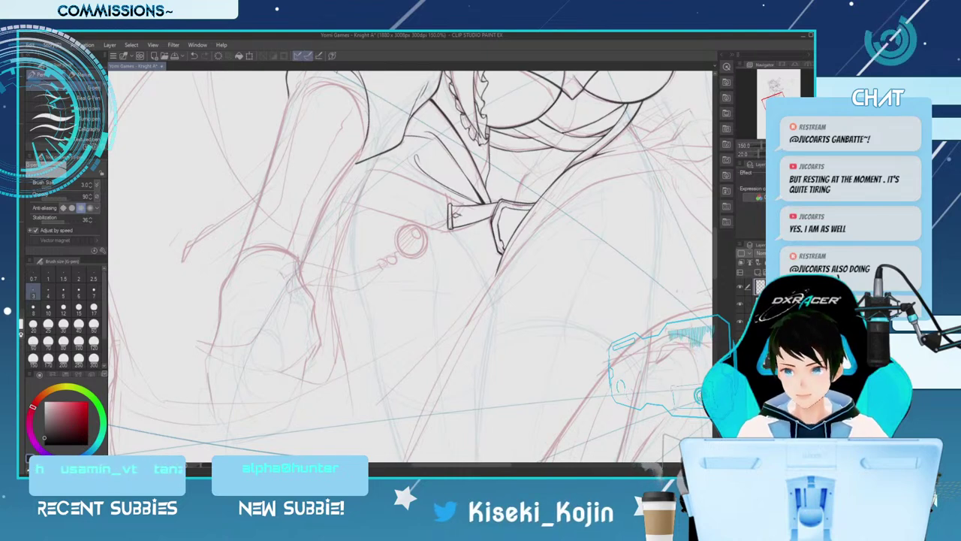
{"action": "key", "text": "minus"}
{"action": "key", "text": "minus"}
{"action": "key", "text": "minus"}
{"action": "key", "text": "minus"}
{"action": "key", "text": "minus"}
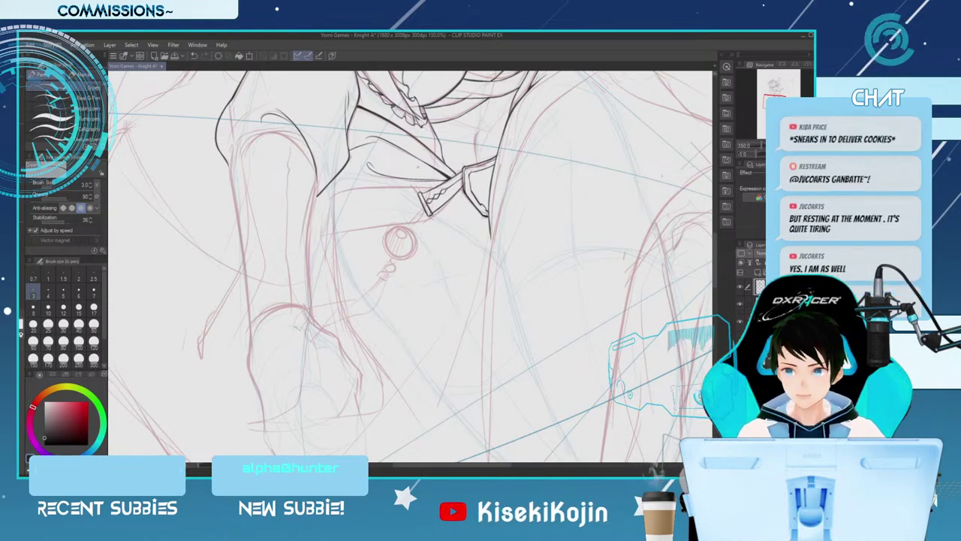
{"action": "key", "text": "asciicircum"}
{"action": "key", "text": "asciicircum"}
{"action": "key", "text": "asciicircum"}
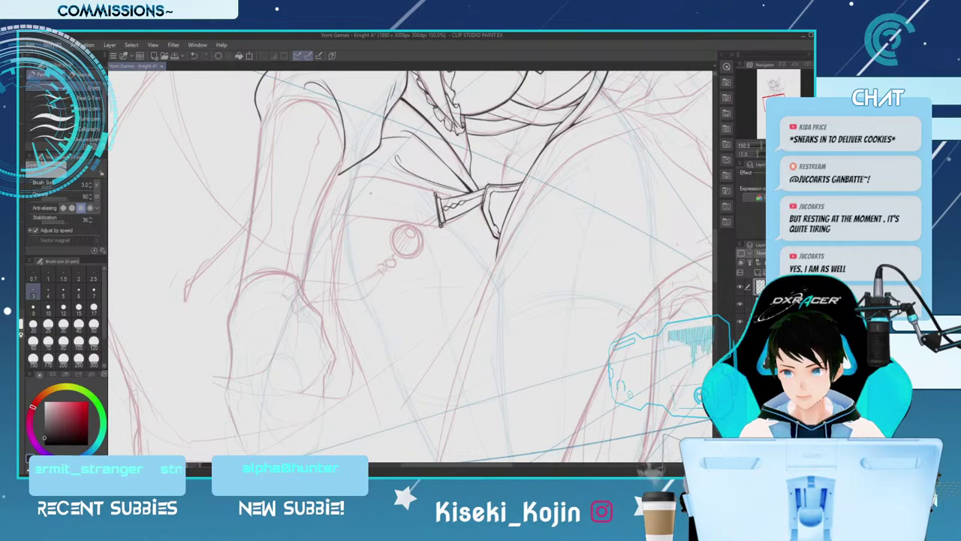
Ink both sides of the forearm below the sleeve and the curved wrist edge with a size 5 pen at 100% zoom
{"action": "key", "text": "ctrl+minus"}
{"action": "key", "text": "ctrl+minus"}
{"action": "key", "text": "ctrl+minus"}
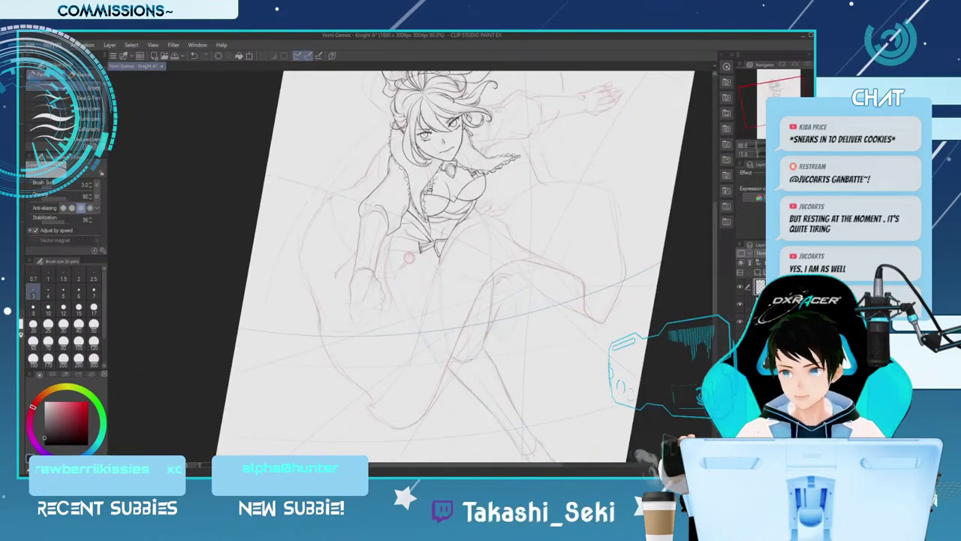
{"action": "key", "text": "ctrl+plus"}
{"action": "key", "text": "ctrl+plus"}
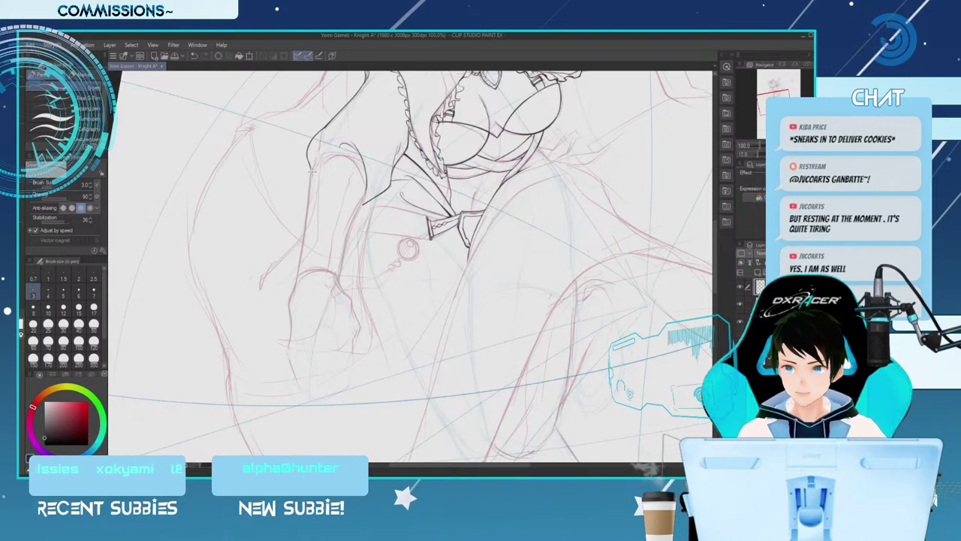
{"action": "key", "text": "bracketright"}
{"action": "key", "text": "bracketright"}
{"action": "left_click_drag", "start_coordinate": [313, 169], "coordinate": [307, 196]}
{"action": "key", "text": "ctrl+z"}
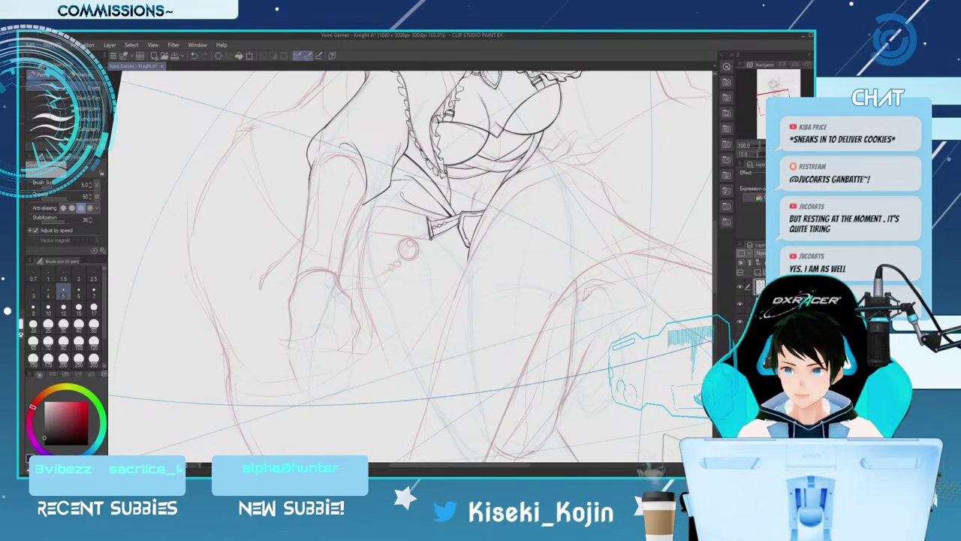
{"action": "left_click_drag", "start_coordinate": [303, 242], "coordinate": [297, 280]}
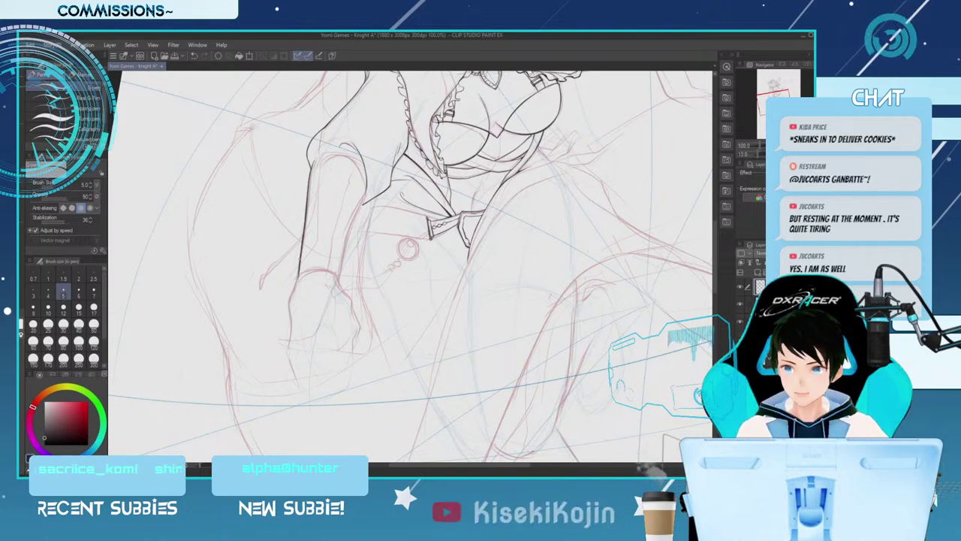
{"action": "mouse_move", "coordinate": [303, 237]}
{"action": "left_mouse_down"}
{"action": "mouse_move", "coordinate": [298, 279]}
{"action": "mouse_move", "coordinate": [319, 270]}
{"action": "left_mouse_up"}
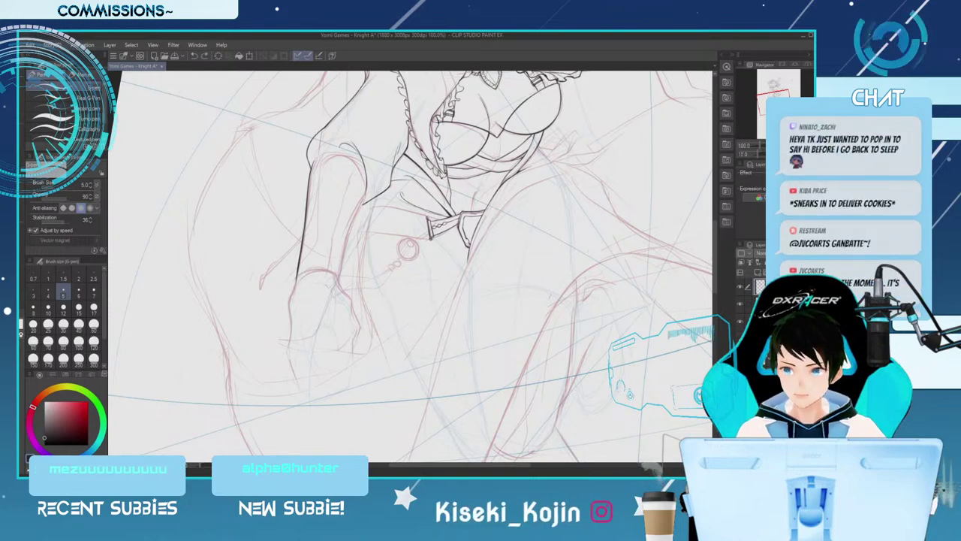
{"action": "key", "text": "alt+]"}
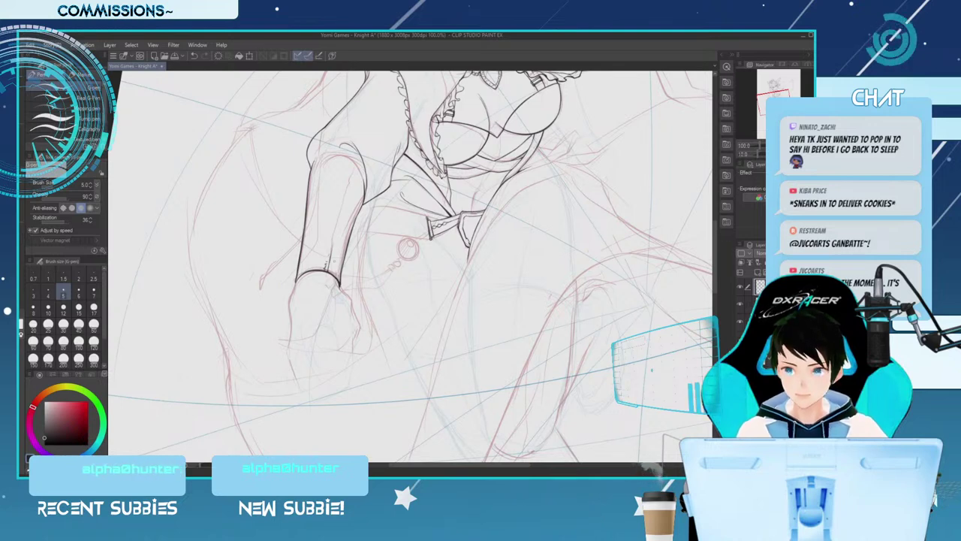
Ink the outer edge of the hand below the wrist line with the size 5 pen
{"action": "key", "text": "e"}
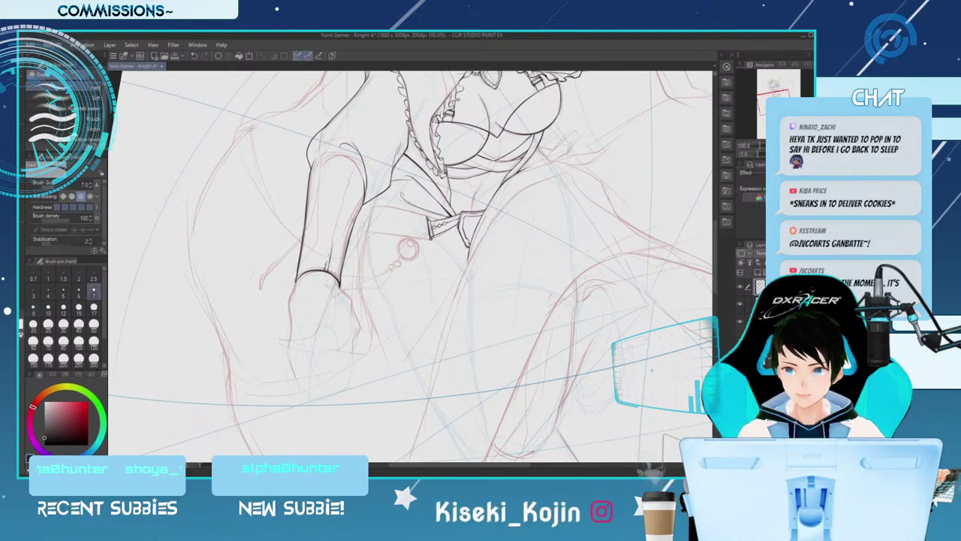
{"action": "key", "text": "p"}
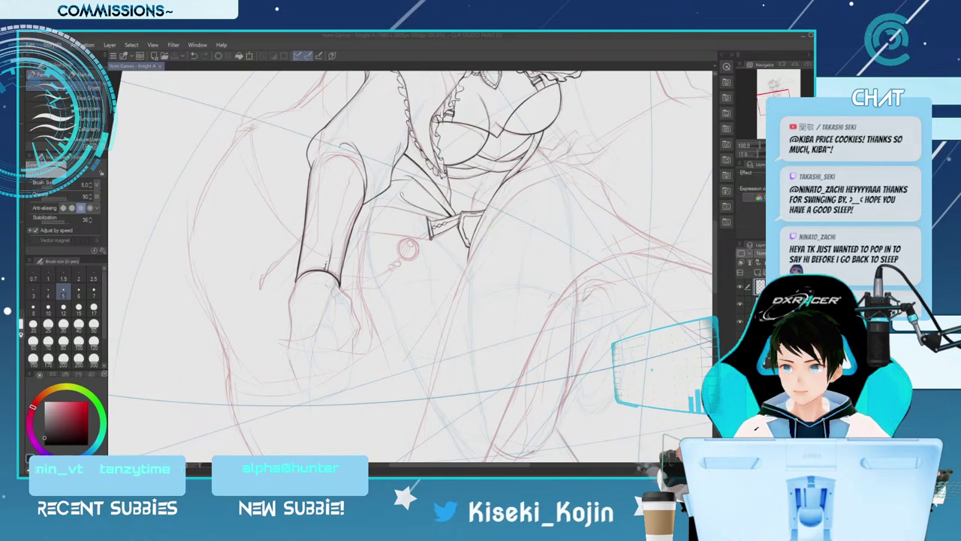
{"action": "left_click_drag", "start_coordinate": [714, 257], "coordinate": [714, 239]}
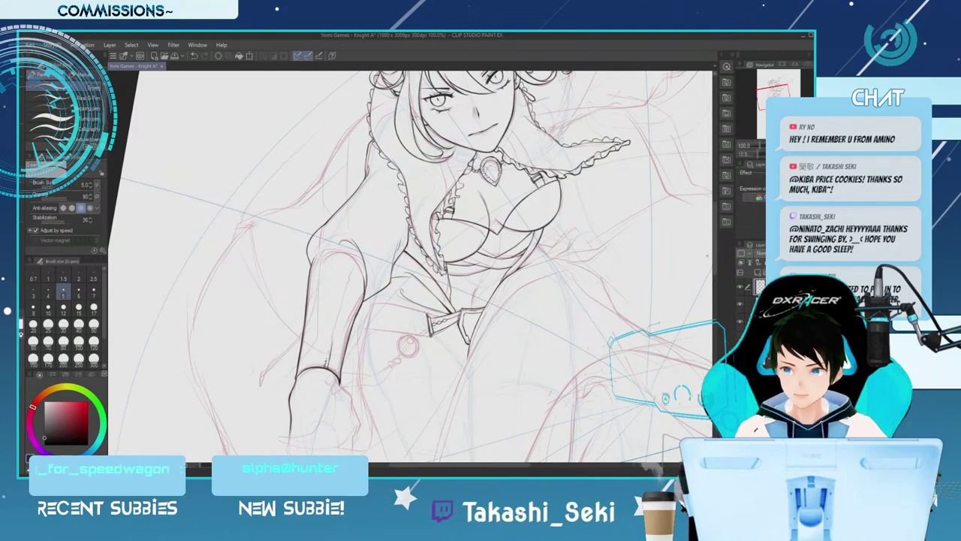
{"action": "scroll", "coordinate": [413, 266], "scroll_direction": "up", "scroll_amount": 3}
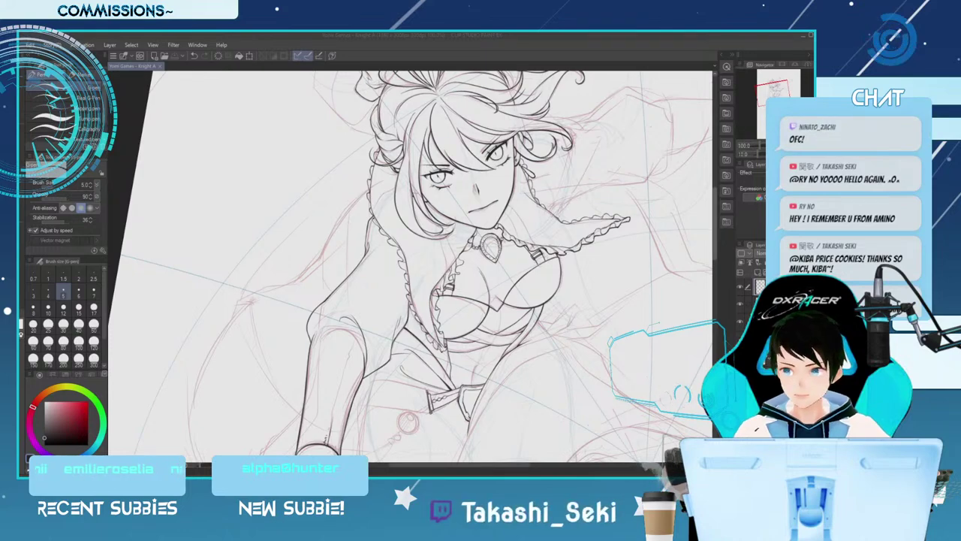
{"action": "scroll", "coordinate": [413, 267], "scroll_direction": "down", "scroll_amount": 3}
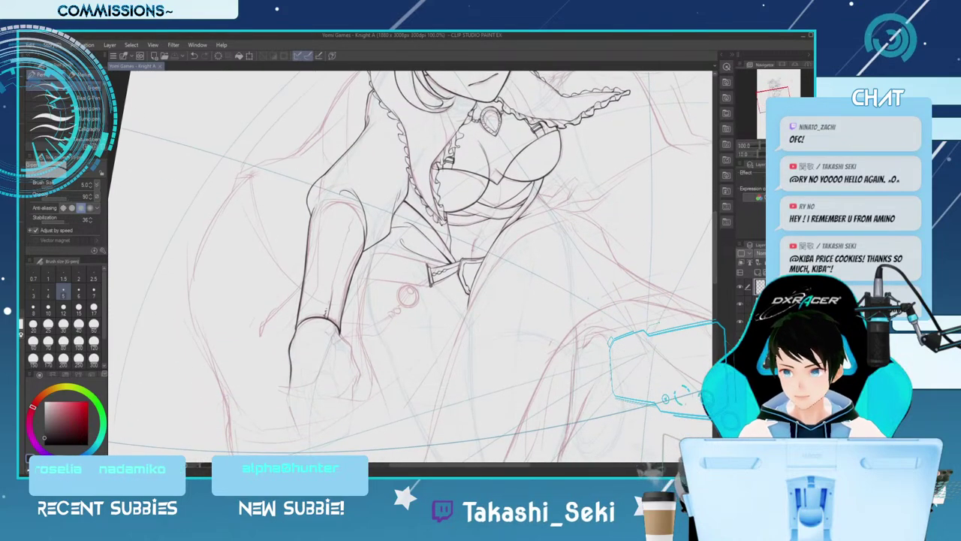
{"action": "key", "text": "ctrl+minus"}
{"action": "key", "text": "ctrl+minus"}
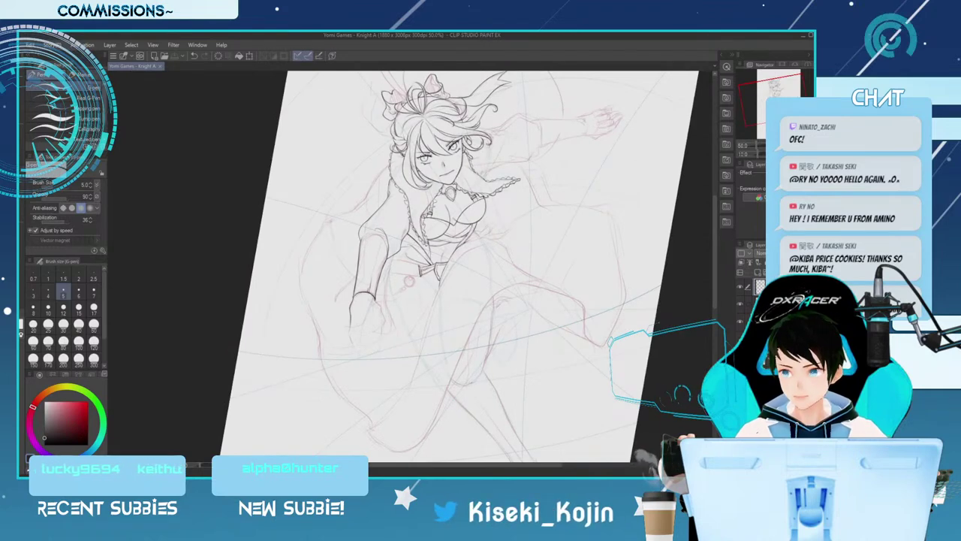
Ink the rounded bend of the flowing cloth behind the ruffled collar's outer tip with the size 5 pen
{"action": "key", "text": "ctrl+plus"}
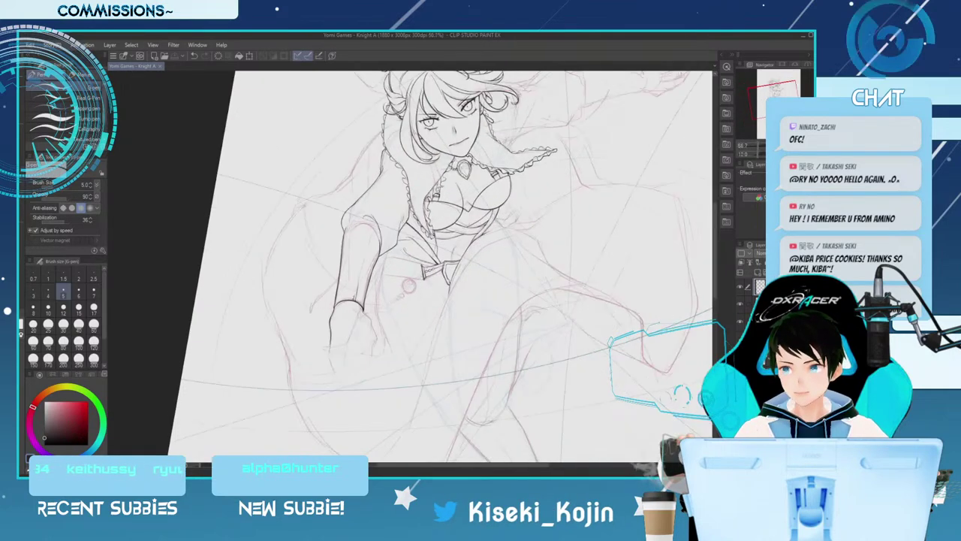
{"action": "key", "text": "ctrl+plus"}
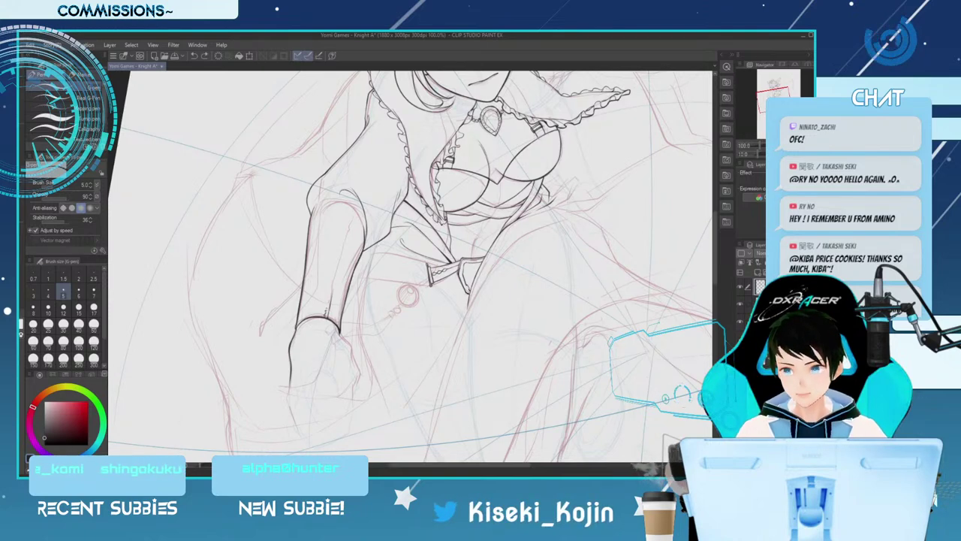
{"action": "key", "text": "ctrl+minus"}
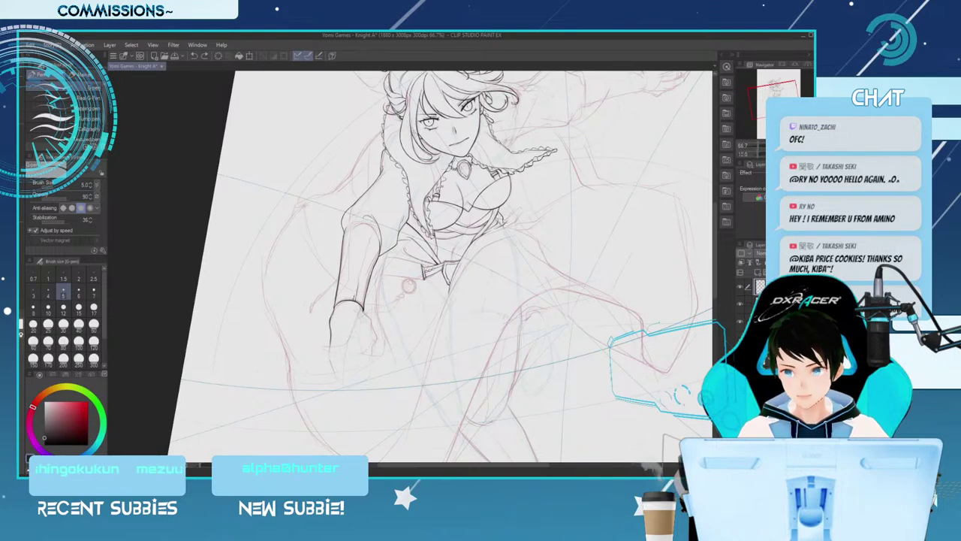
{"action": "key", "text": "ctrl+plus"}
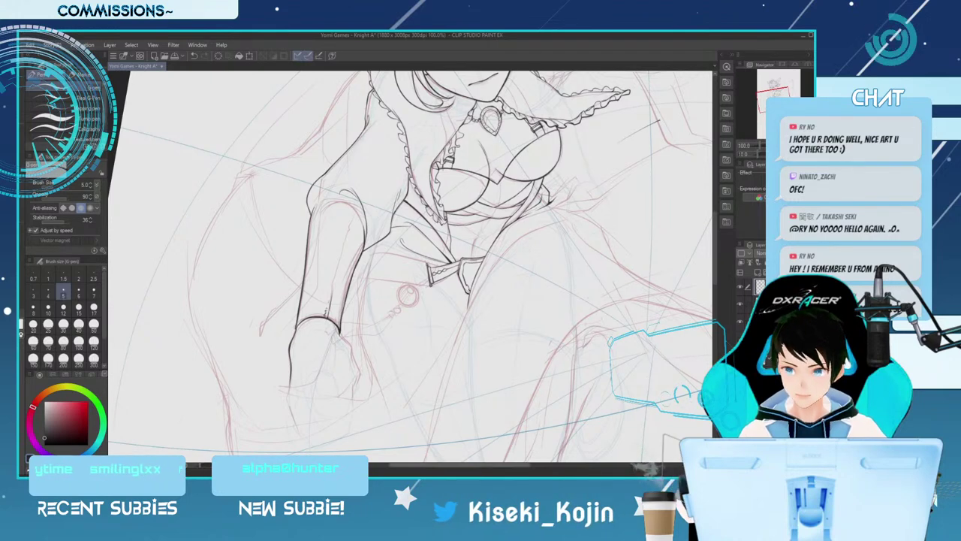
{"action": "left_click_drag", "start_coordinate": [585, 262], "coordinate": [407, 262]}
{"action": "left_click_drag", "start_coordinate": [715, 268], "coordinate": [715, 243]}
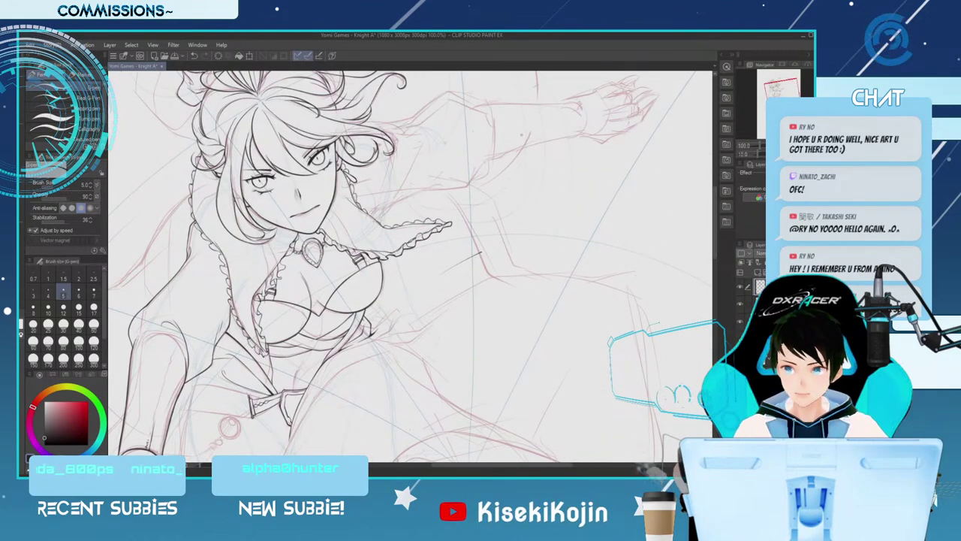
{"action": "left_click_drag", "start_coordinate": [455, 190], "coordinate": [490, 224]}
{"action": "key", "text": "ctrl+z"}
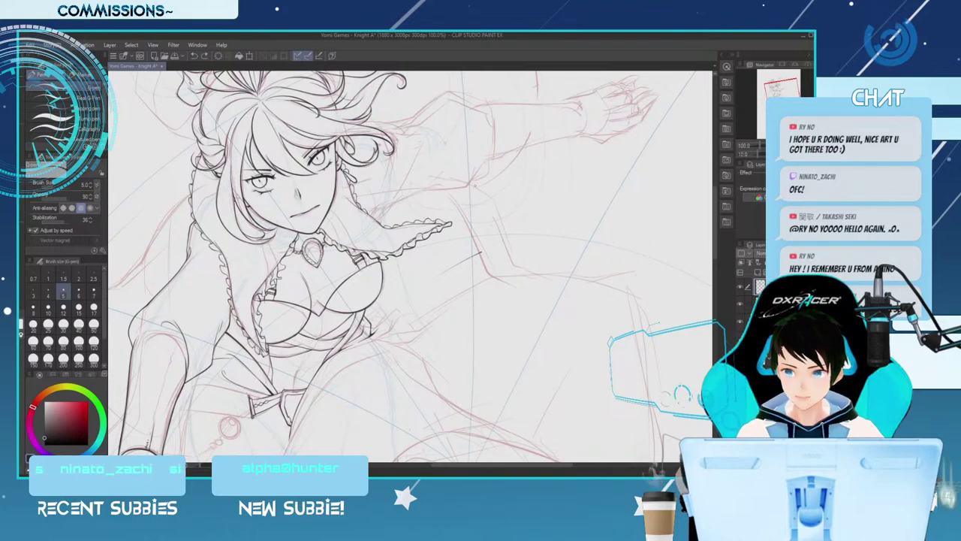
{"action": "left_click_drag", "start_coordinate": [470, 188], "coordinate": [493, 241]}
{"action": "left_click_drag", "start_coordinate": [467, 185], "coordinate": [493, 205]}
{"action": "key", "text": "ctrl+z"}
{"action": "key", "text": "ctrl+z"}
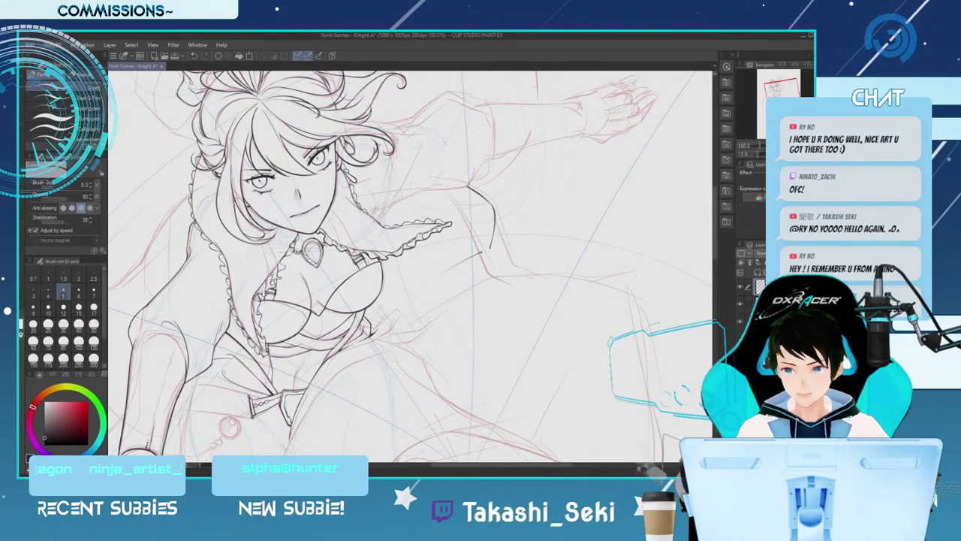
Clean up the lower end of the cloth's curved line and extend it down to the sketched corner
{"action": "key", "text": "e"}
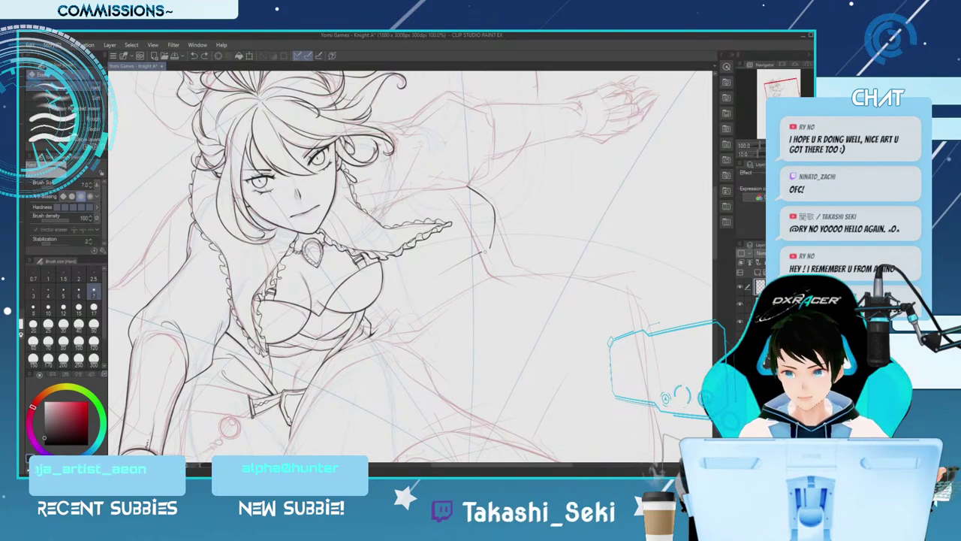
{"action": "key", "text": "p"}
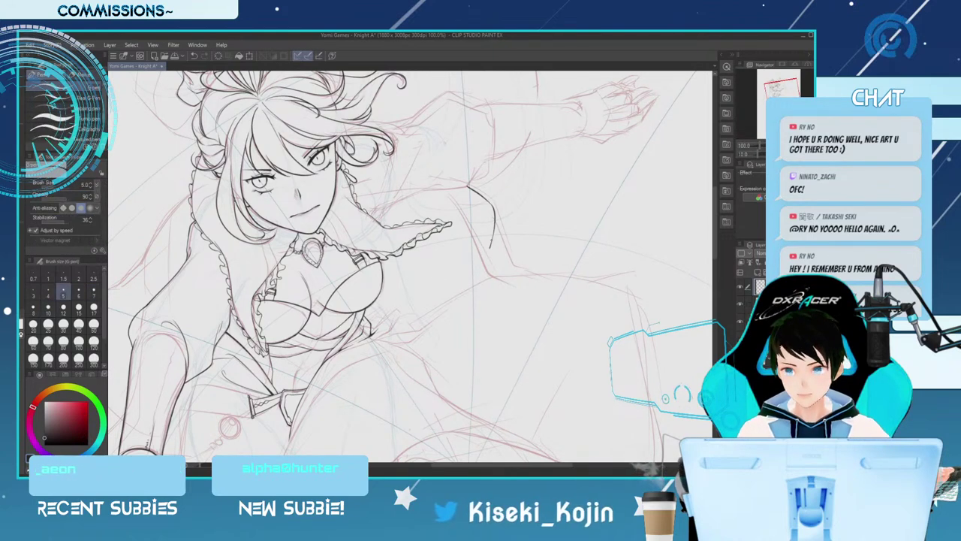
{"action": "key", "text": "ctrl+z"}
{"action": "left_click_drag", "start_coordinate": [489, 247], "coordinate": [500, 270]}
{"action": "key", "text": "ctrl+z"}
{"action": "key", "text": "ctrl+z"}
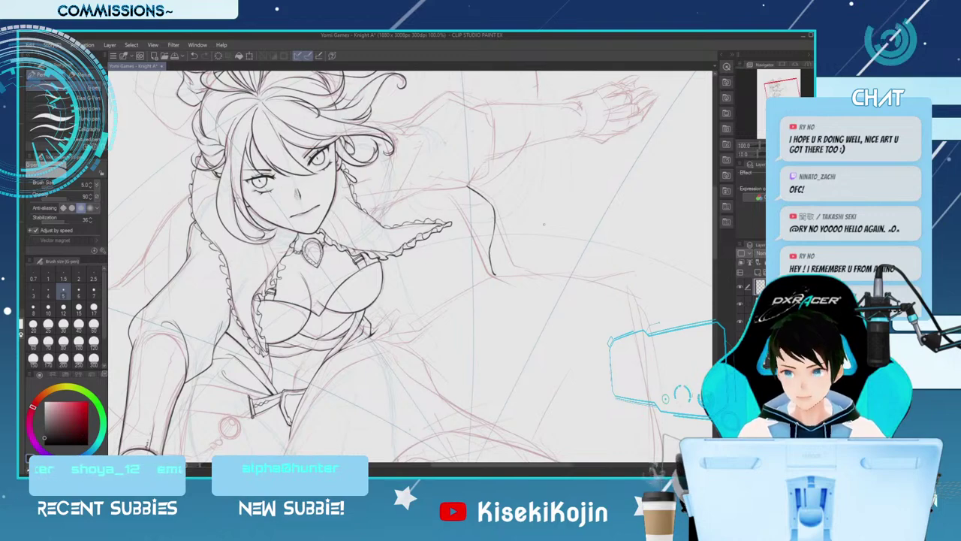
Ink the flowing cloth's long upper edge outward from the corner as one smooth size 5 curve
{"action": "key", "text": "minus"}
{"action": "key", "text": "minus"}
{"action": "key", "text": "minus"}
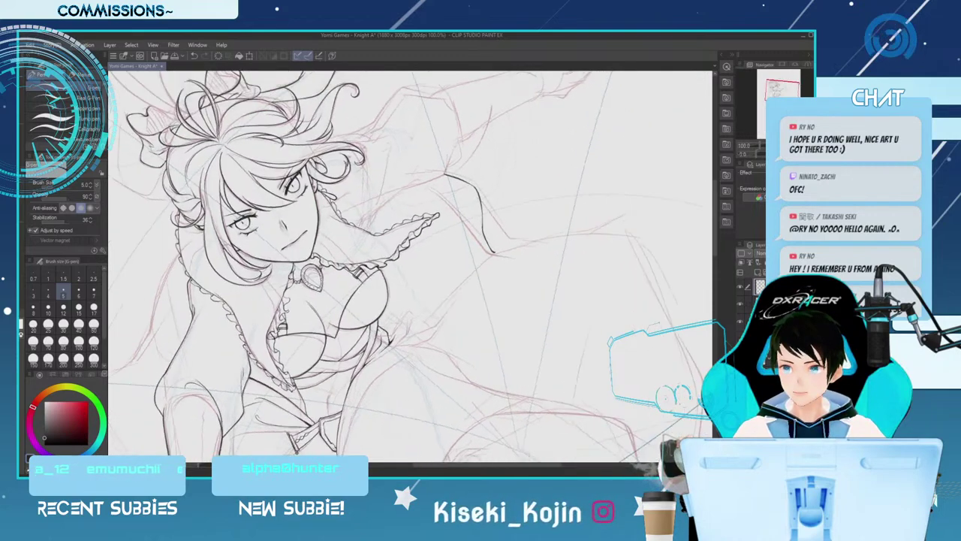
{"action": "key", "text": "minus"}
{"action": "key", "text": "minus"}
{"action": "key", "text": "minus"}
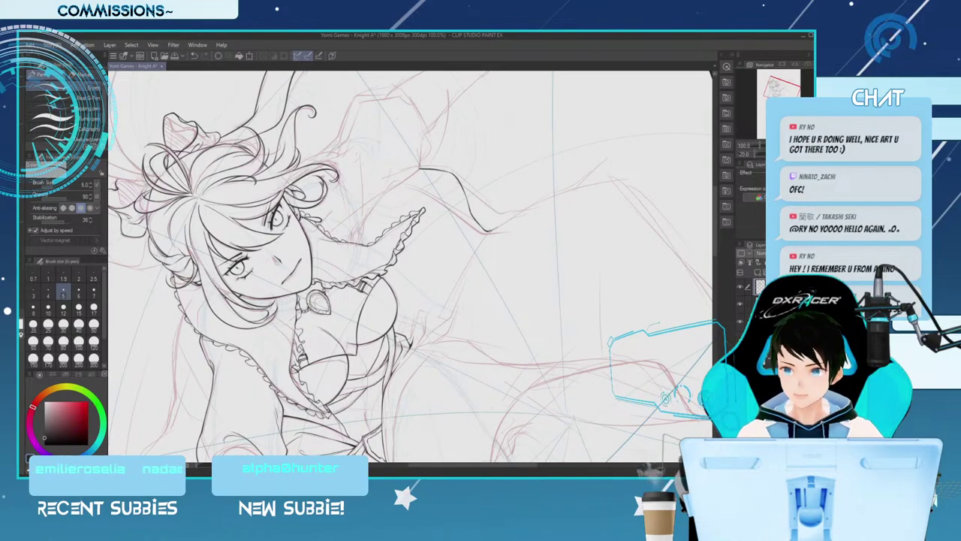
{"action": "mouse_move", "coordinate": [497, 226]}
{"action": "left_mouse_down"}
{"action": "mouse_move", "coordinate": [561, 193]}
{"action": "mouse_move", "coordinate": [621, 181]}
{"action": "left_mouse_up"}
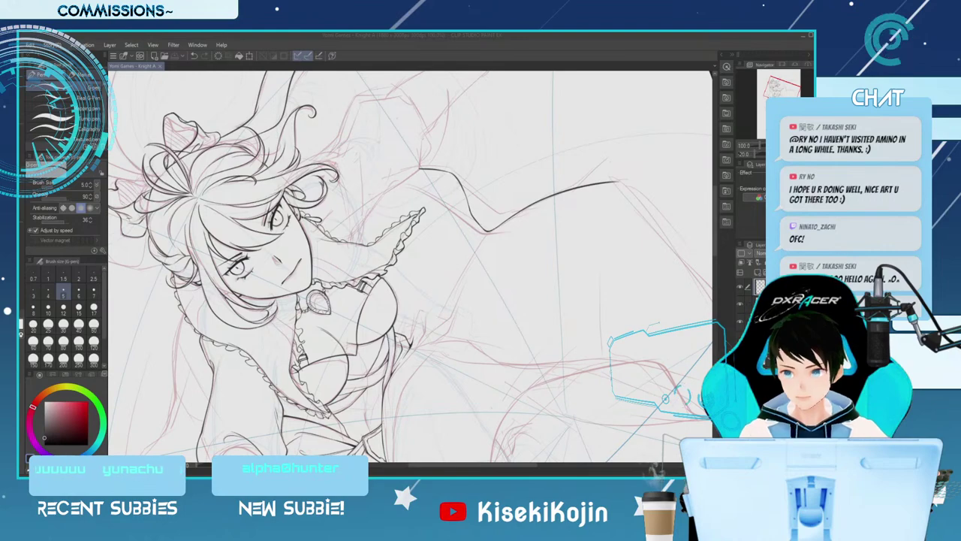
Ink the lower and outer edges of the hair ribbon's tail beside the left bow, up to its pointed tip
{"action": "key", "text": "asciicircum"}
{"action": "key", "text": "asciicircum"}
{"action": "key", "text": "asciicircum"}
{"action": "key", "text": "asciicircum"}
{"action": "key", "text": "asciicircum"}
{"action": "key", "text": "asciicircum"}
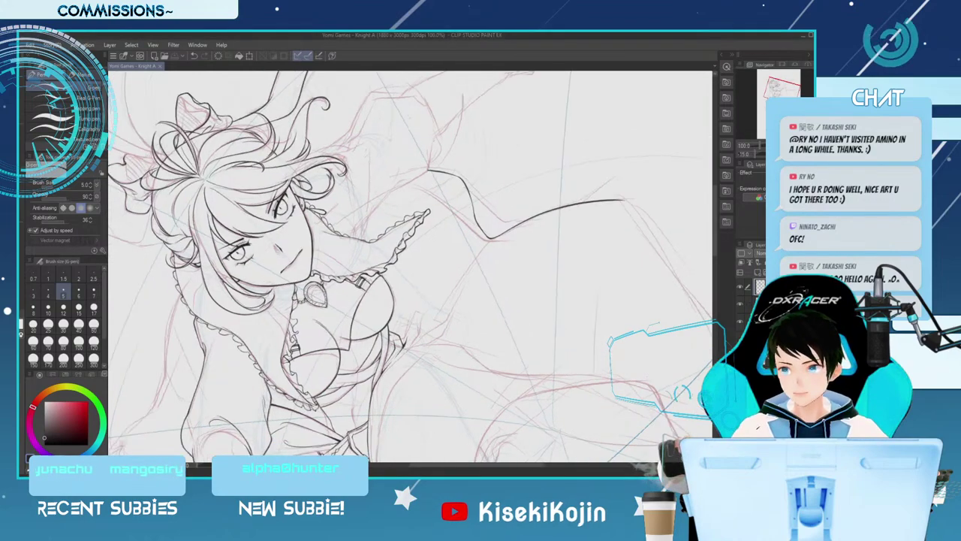
{"action": "left_click_drag", "start_coordinate": [523, 253], "coordinate": [524, 372]}
{"action": "left_click_drag", "start_coordinate": [483, 465], "coordinate": [463, 465]}
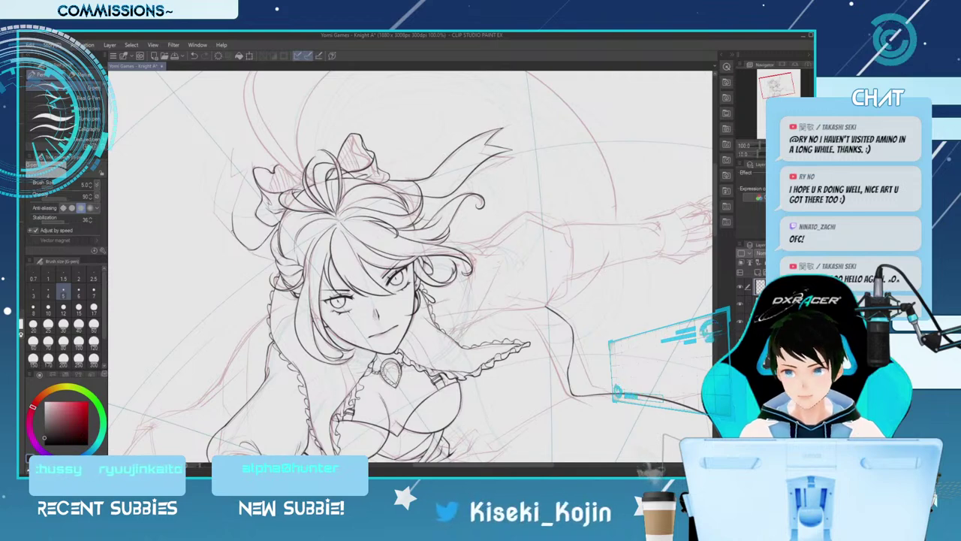
{"action": "left_click_drag", "start_coordinate": [228, 229], "coordinate": [233, 238]}
{"action": "key", "text": "ctrl+z"}
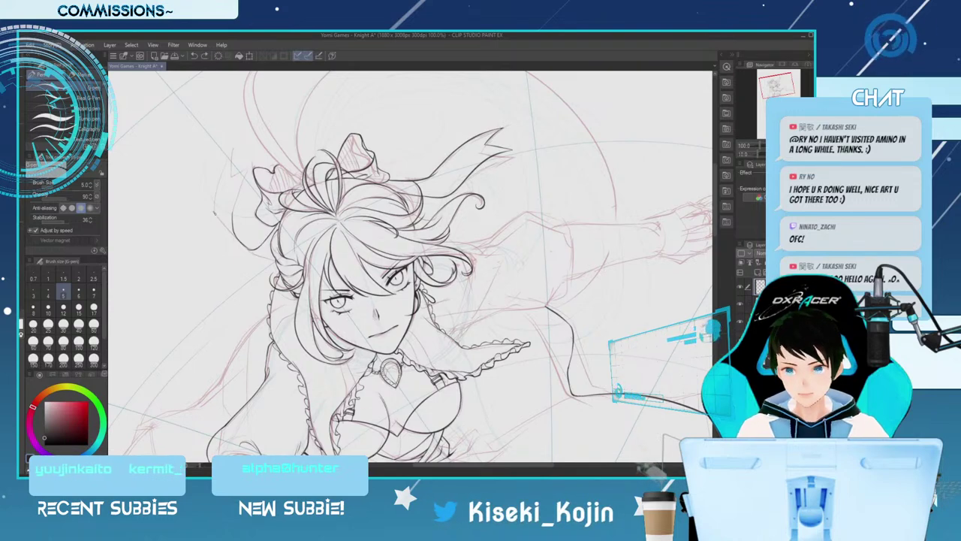
{"action": "key", "text": "ctrl+z"}
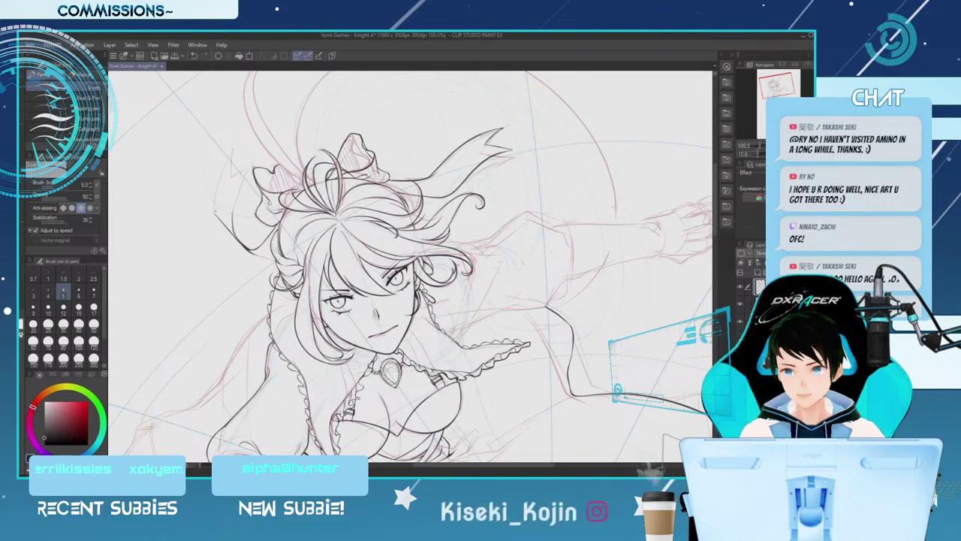
{"action": "left_click_drag", "start_coordinate": [217, 208], "coordinate": [233, 147]}
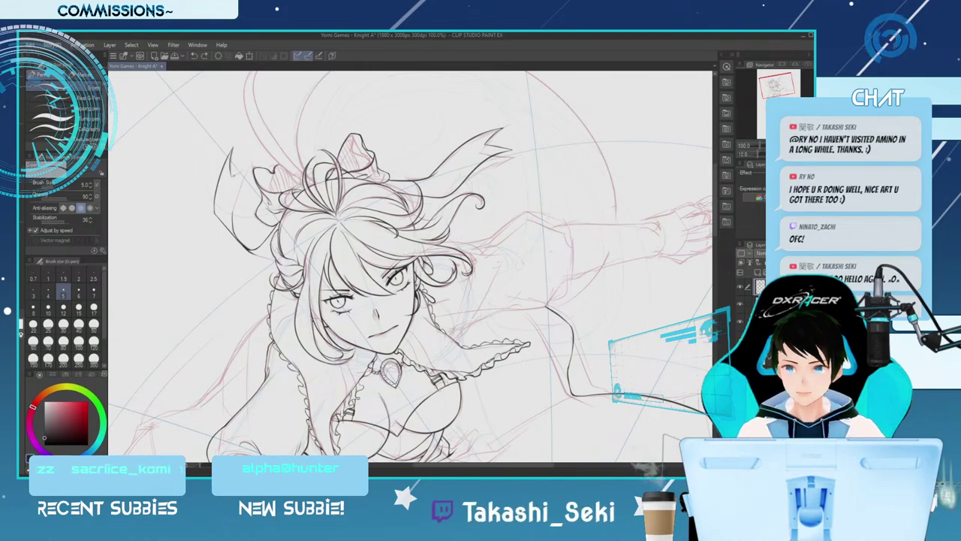
Ink the notched end and inner fold of the left hair ribbon tail, tidying the lines with a size 10 eraser
{"action": "left_click_drag", "start_coordinate": [234, 164], "coordinate": [252, 176]}
{"action": "left_click_drag", "start_coordinate": [232, 214], "coordinate": [246, 174]}
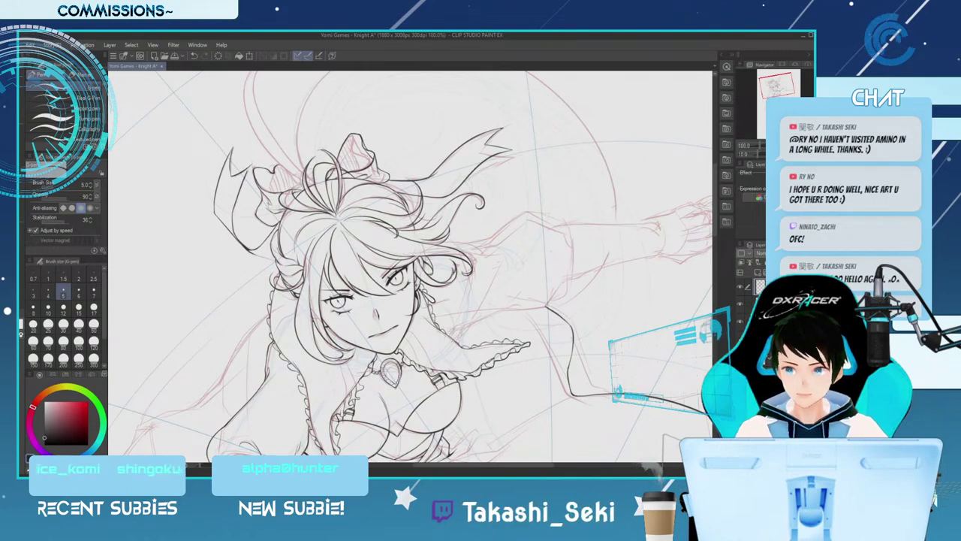
{"action": "key", "text": "ctrl+z"}
{"action": "left_click_drag", "start_coordinate": [234, 209], "coordinate": [246, 175]}
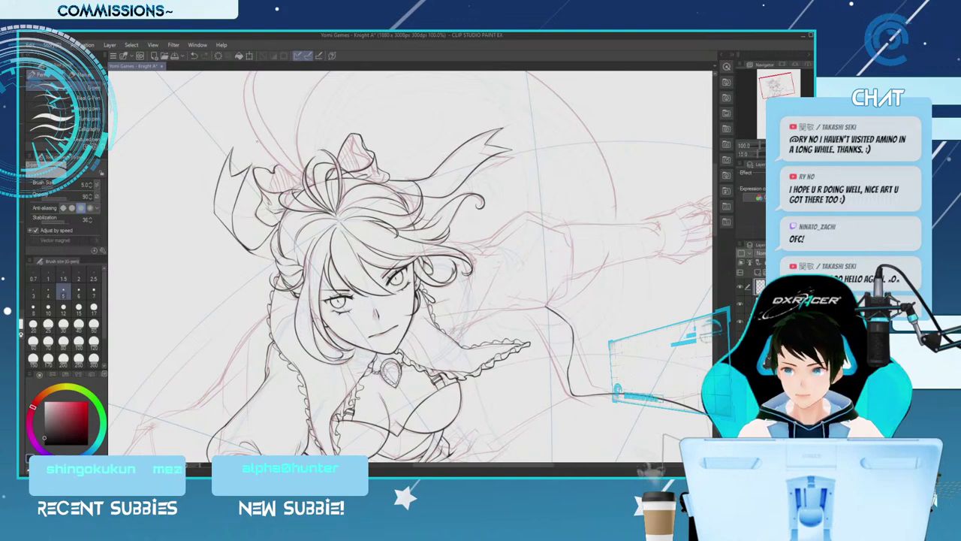
{"action": "key", "text": "e"}
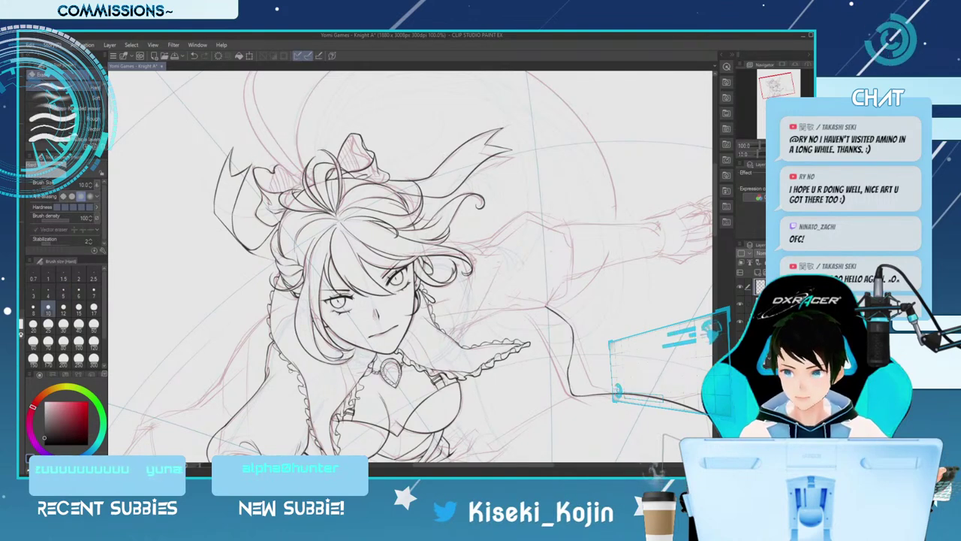
{"action": "key", "text": "p"}
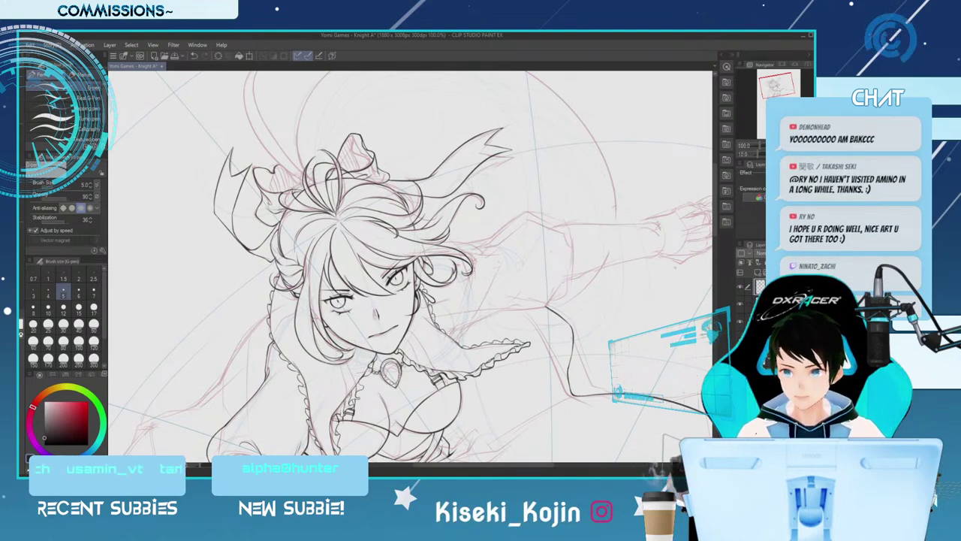
Ink the cloth's upper edge from behind the ruffled collar out to the start of its rounded bend
{"action": "left_click_drag", "start_coordinate": [714, 199], "coordinate": [714, 224]}
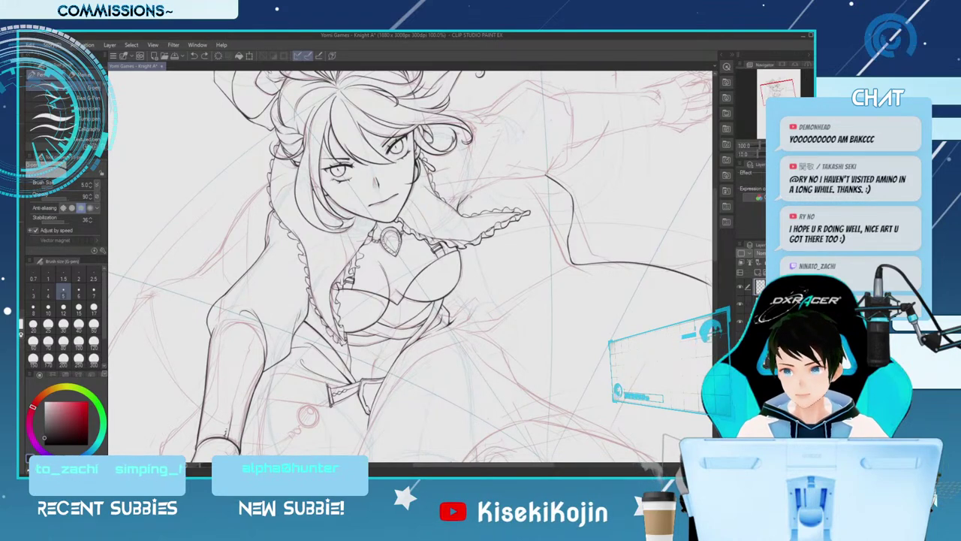
{"action": "left_click_drag", "start_coordinate": [467, 197], "coordinate": [517, 173]}
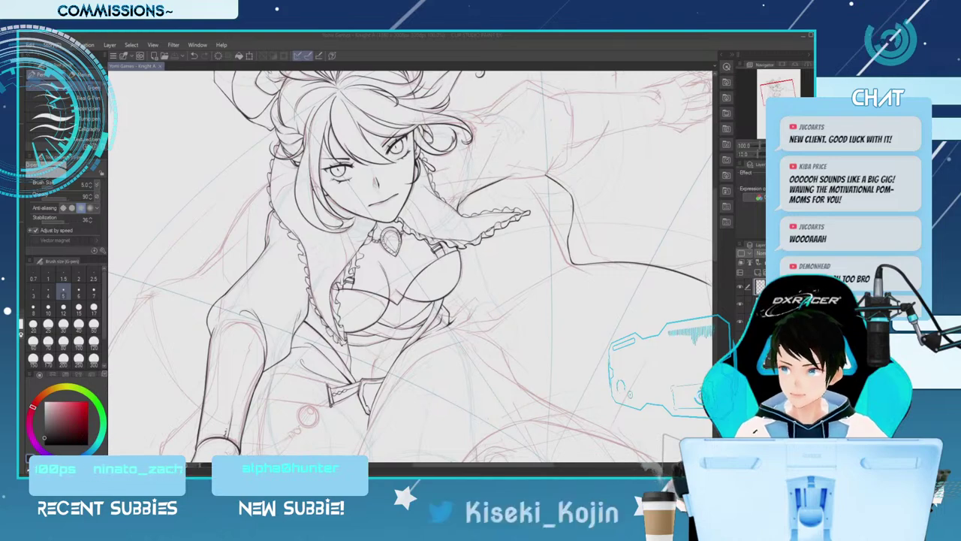
Ink the curved contour that rises from below the waist ribbon and arcs over the thigh with the size 5 pen
{"action": "scroll", "coordinate": [326, 207], "scroll_direction": "down", "scroll_amount": 3}
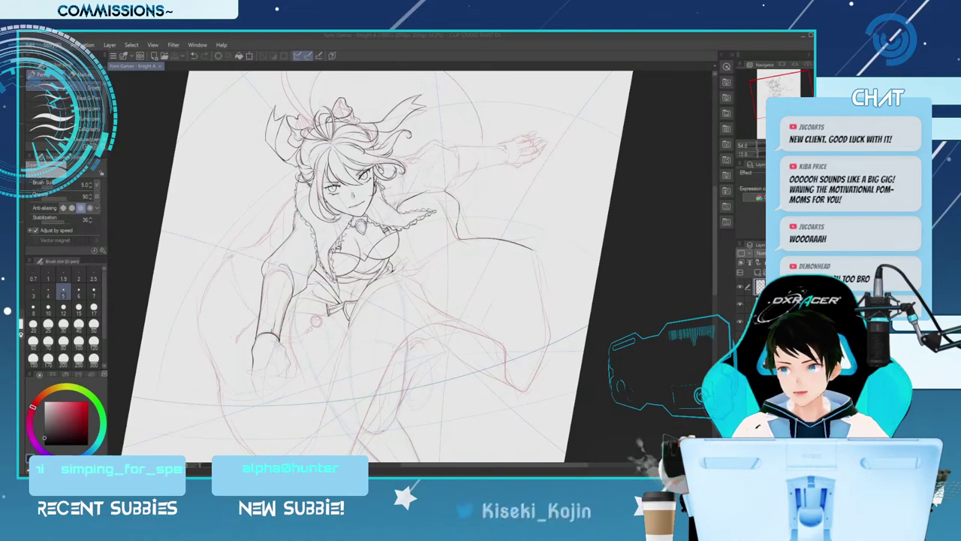
{"action": "key", "text": "minus"}
{"action": "key", "text": "minus"}
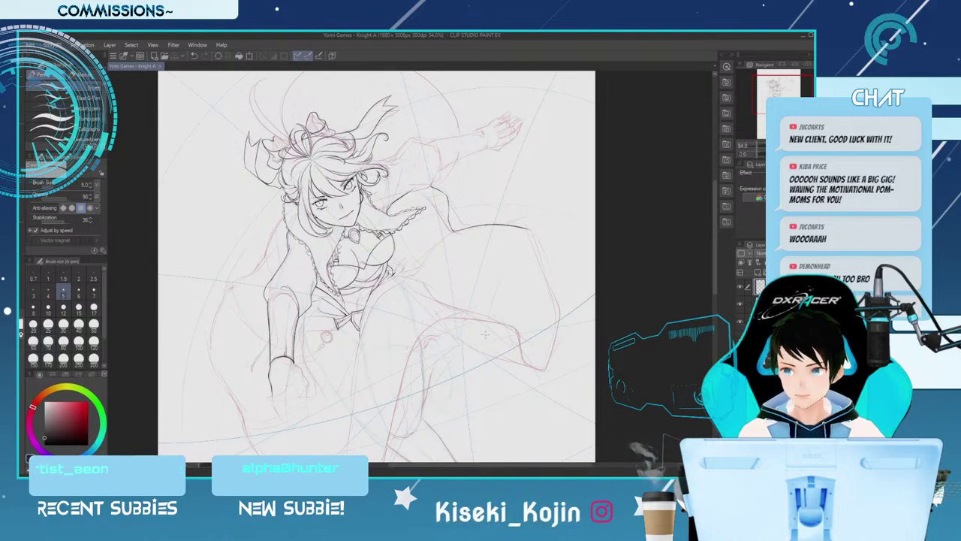
{"action": "scroll", "coordinate": [462, 337], "scroll_direction": "up", "scroll_amount": 2}
{"action": "scroll", "coordinate": [463, 336], "scroll_direction": "up", "scroll_amount": 2}
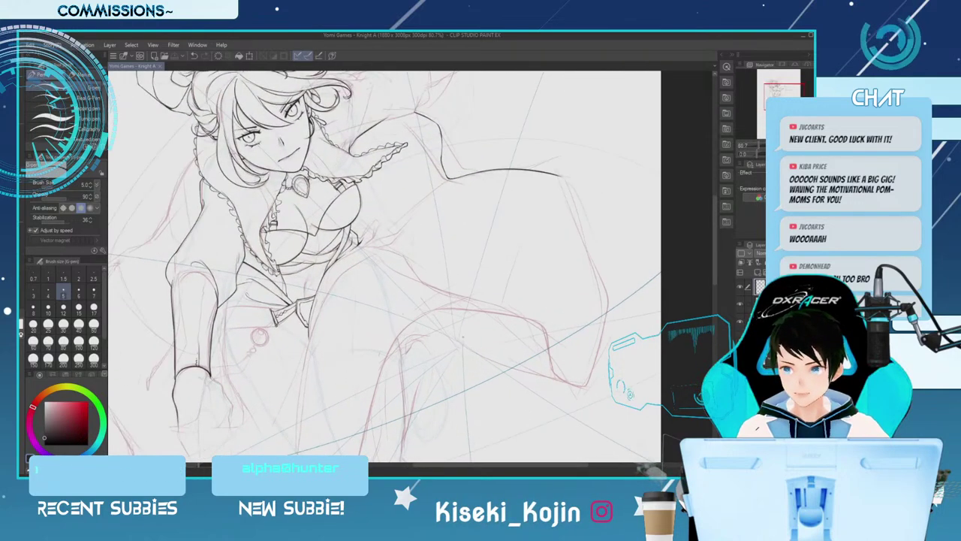
{"action": "scroll", "coordinate": [463, 336], "scroll_direction": "down", "scroll_amount": 2}
{"action": "scroll", "coordinate": [463, 337], "scroll_direction": "down", "scroll_amount": 3}
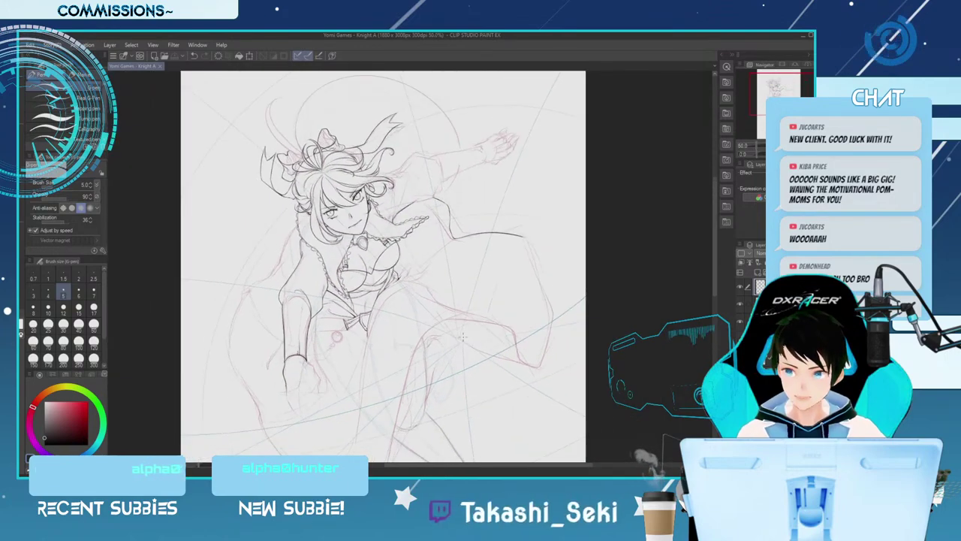
{"action": "scroll", "coordinate": [463, 337], "scroll_direction": "up", "scroll_amount": 1}
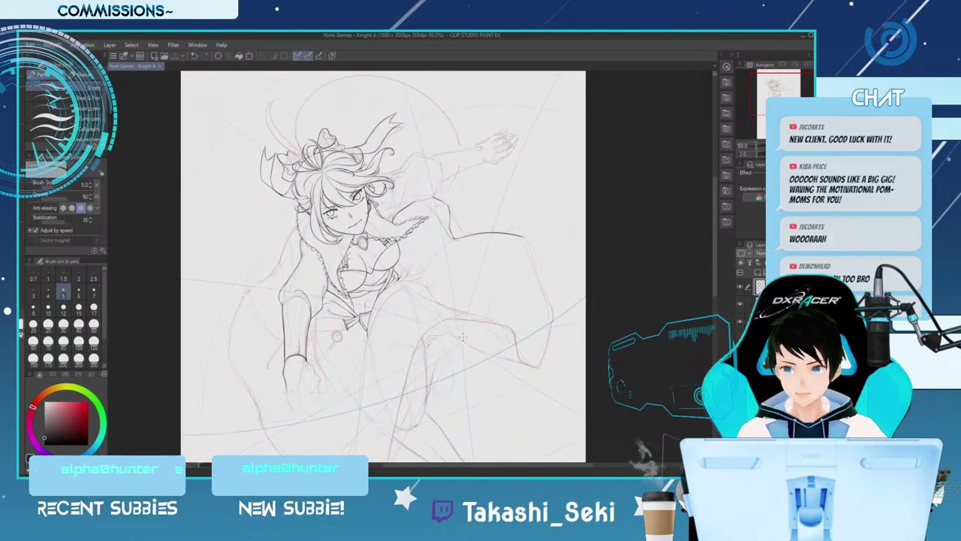
{"action": "scroll", "coordinate": [463, 337], "scroll_direction": "up", "scroll_amount": 1}
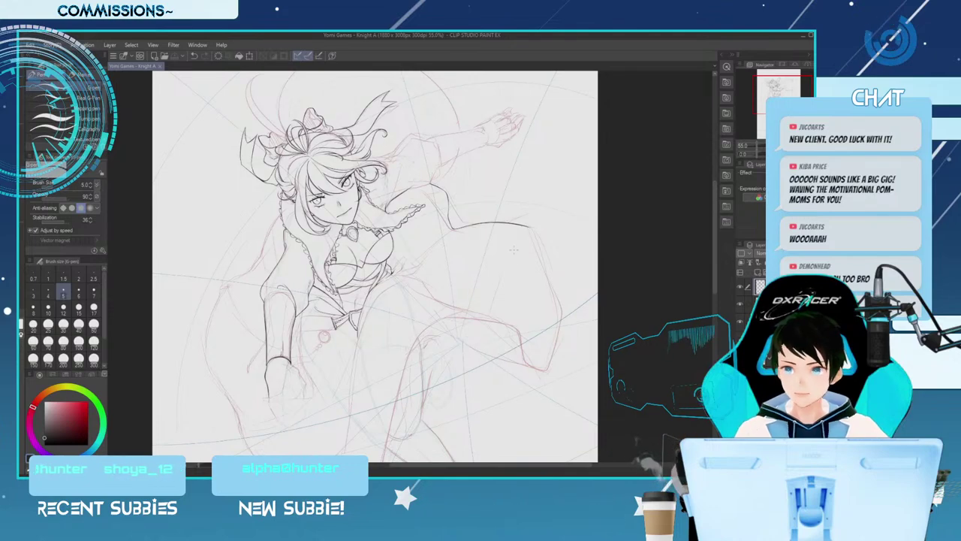
{"action": "scroll", "coordinate": [512, 229], "scroll_direction": "up", "scroll_amount": 3}
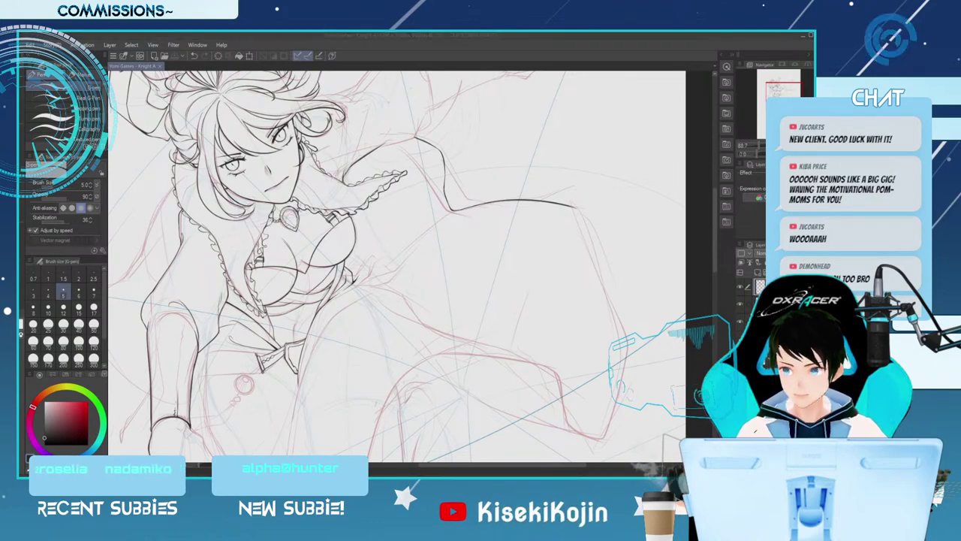
{"action": "key", "text": "ctrl+z"}
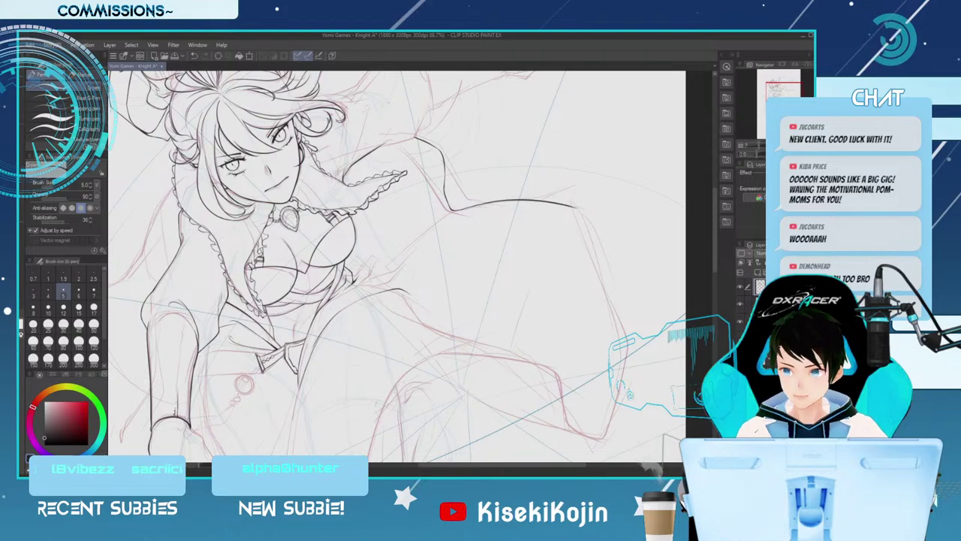
Ink the line running down from the top of the thigh contour toward the sketched knee with a size 6 pen
{"action": "key", "text": "ctrl+minus"}
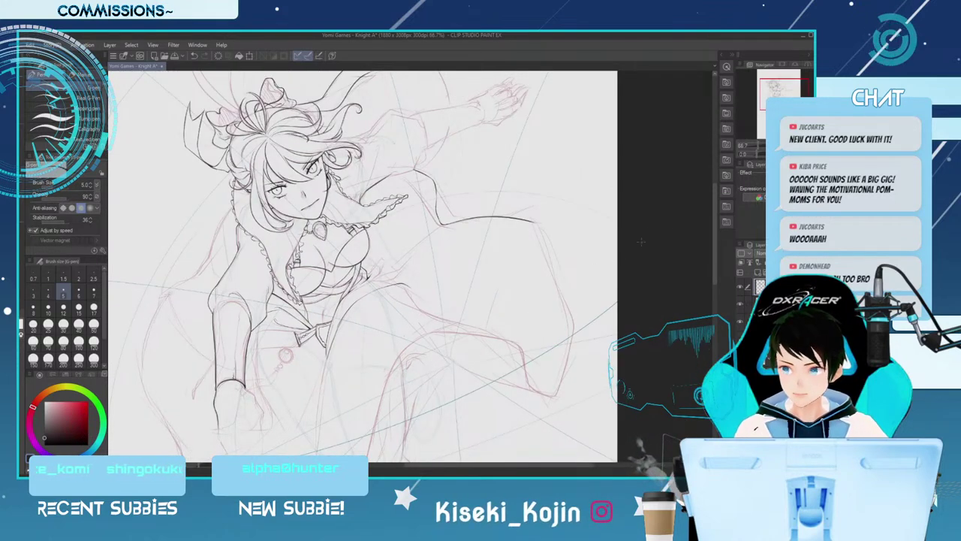
{"action": "scroll", "coordinate": [411, 266], "scroll_direction": "down", "scroll_amount": 2}
{"action": "key", "text": "asciicircum"}
{"action": "key", "text": "asciicircum"}
{"action": "key", "text": "asciicircum"}
{"action": "key", "text": "asciicircum"}
{"action": "key", "text": "asciicircum"}
{"action": "key", "text": "asciicircum"}
{"action": "key", "text": "asciicircum"}
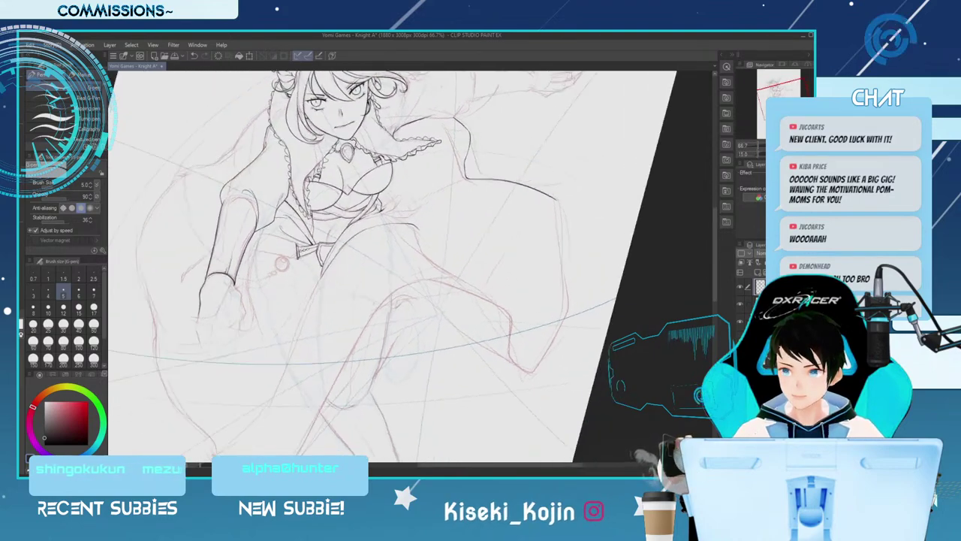
{"action": "key", "text": "ctrl+z"}
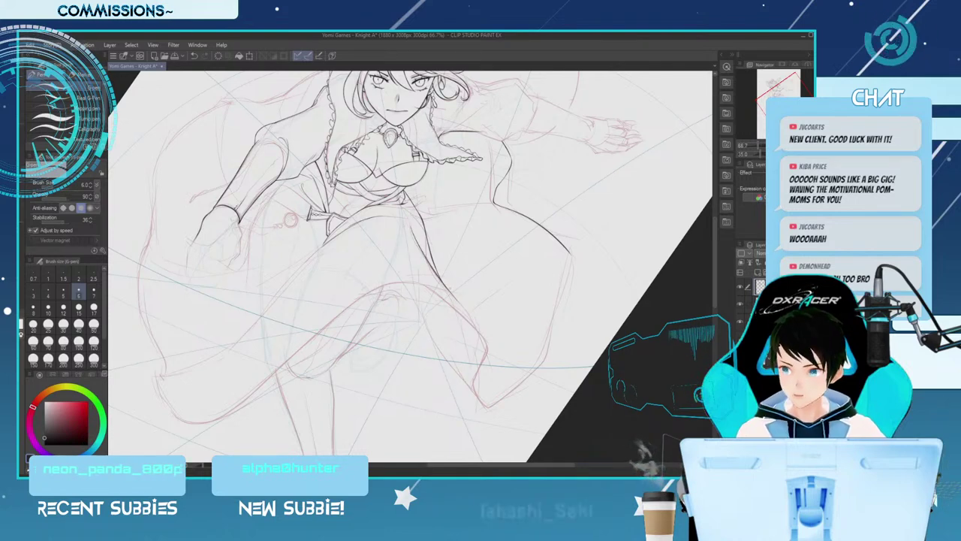
Extend the inked line past the thigh down around the sketched knee corner with the size 6 pen and save the drawing
{"action": "key", "text": "ctrl+plus"}
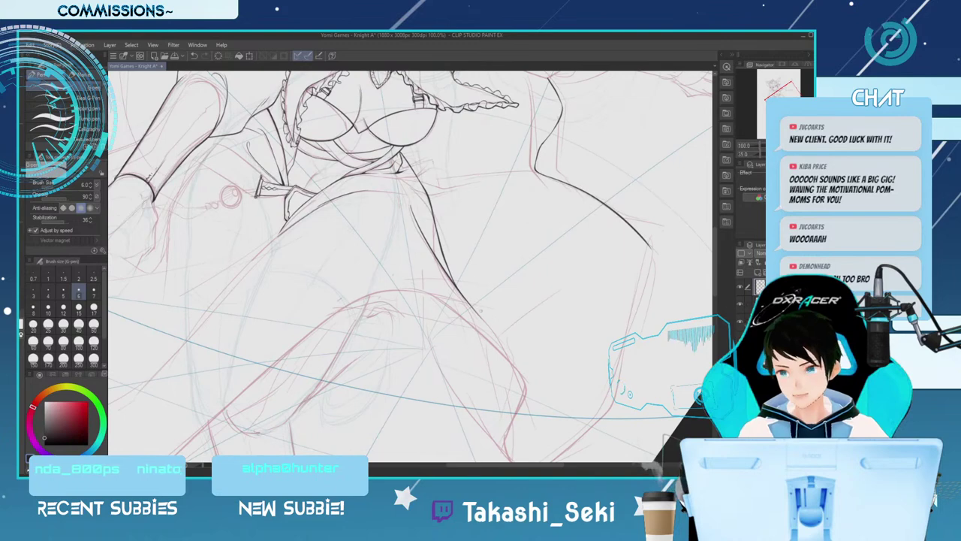
{"action": "left_click_drag", "start_coordinate": [467, 300], "coordinate": [512, 356]}
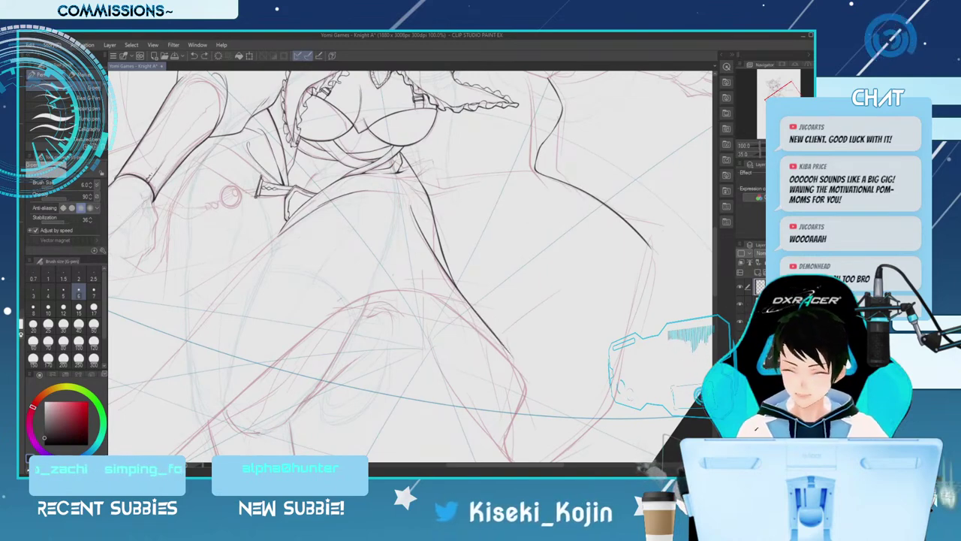
{"action": "left_click_drag", "start_coordinate": [520, 371], "coordinate": [528, 387]}
{"action": "key", "text": "ctrl+z"}
{"action": "mouse_move", "coordinate": [509, 353]}
{"action": "left_mouse_down"}
{"action": "mouse_move", "coordinate": [526, 383]}
{"action": "mouse_move", "coordinate": [523, 370]}
{"action": "left_mouse_up"}
{"action": "key", "text": "ctrl+z"}
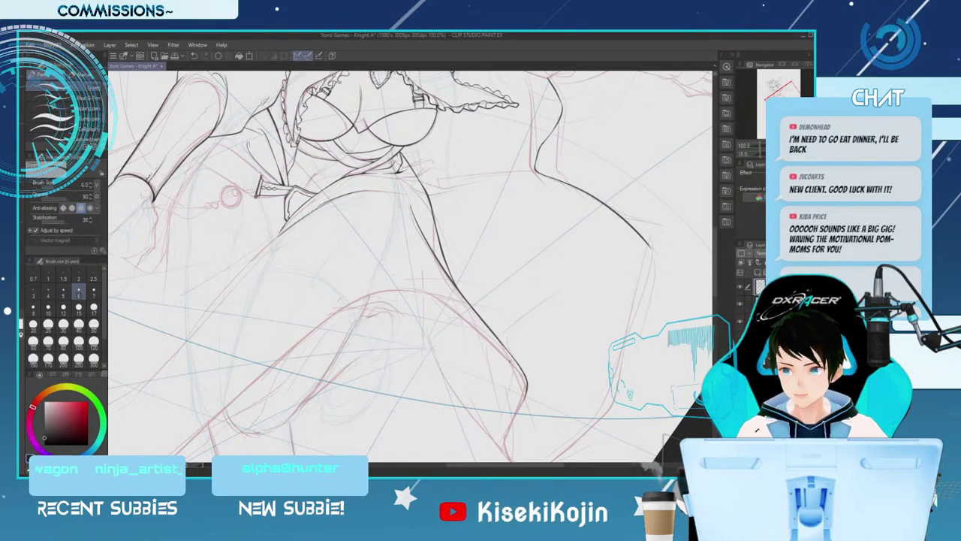
{"action": "key", "text": "ctrl+s"}
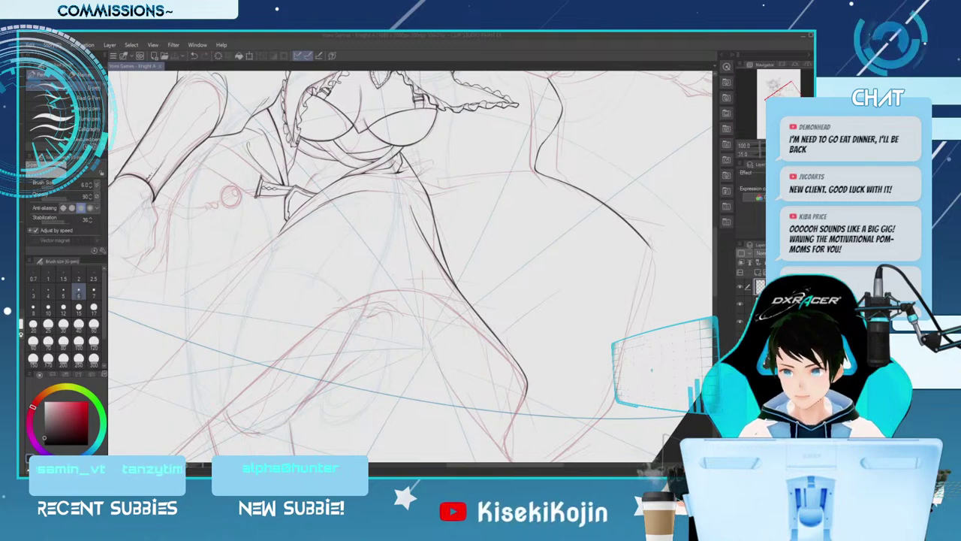
Try to ink the cloth line that descends from below the waist ribbon
{"action": "key", "text": "ctrl+z"}
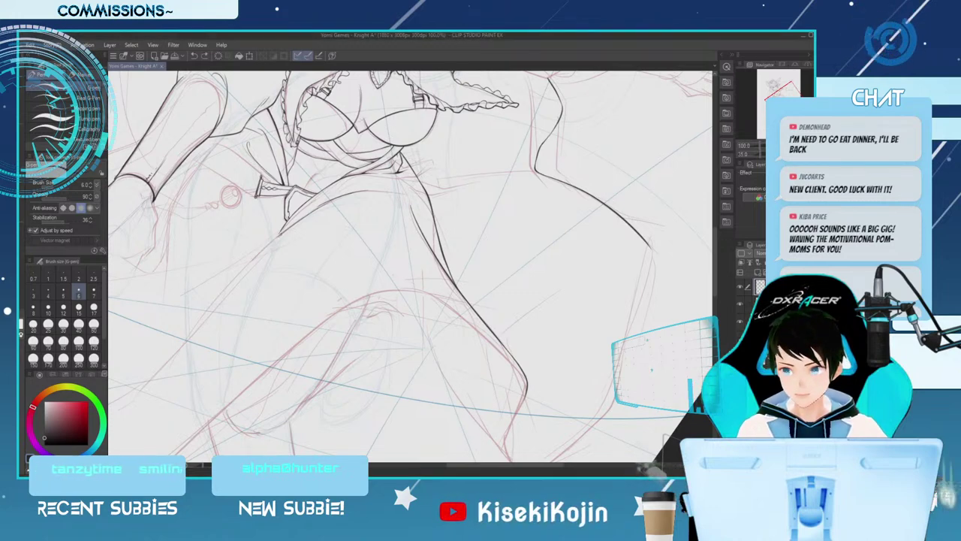
{"action": "left_click_drag", "start_coordinate": [284, 233], "coordinate": [225, 296]}
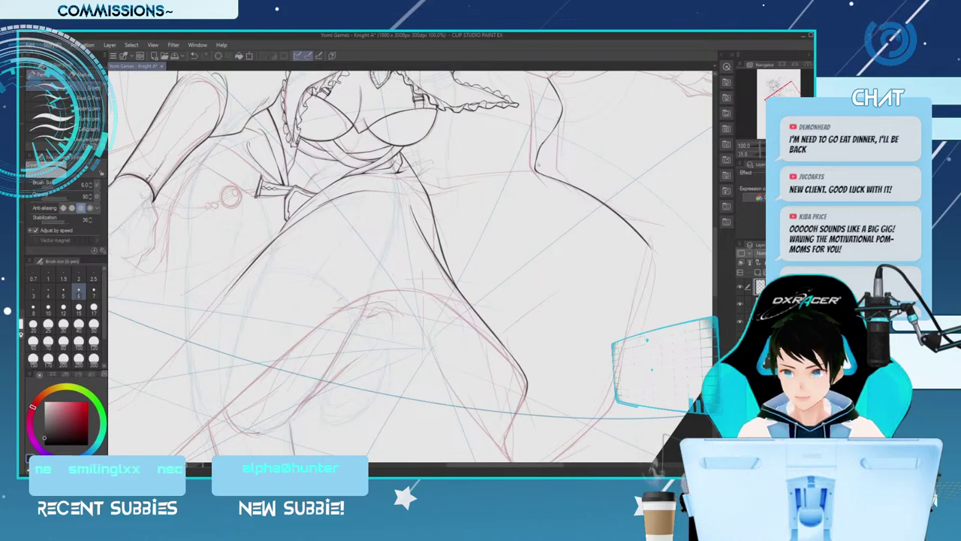
{"action": "key", "text": "ctrl+minus"}
{"action": "key", "text": "ctrl+minus"}
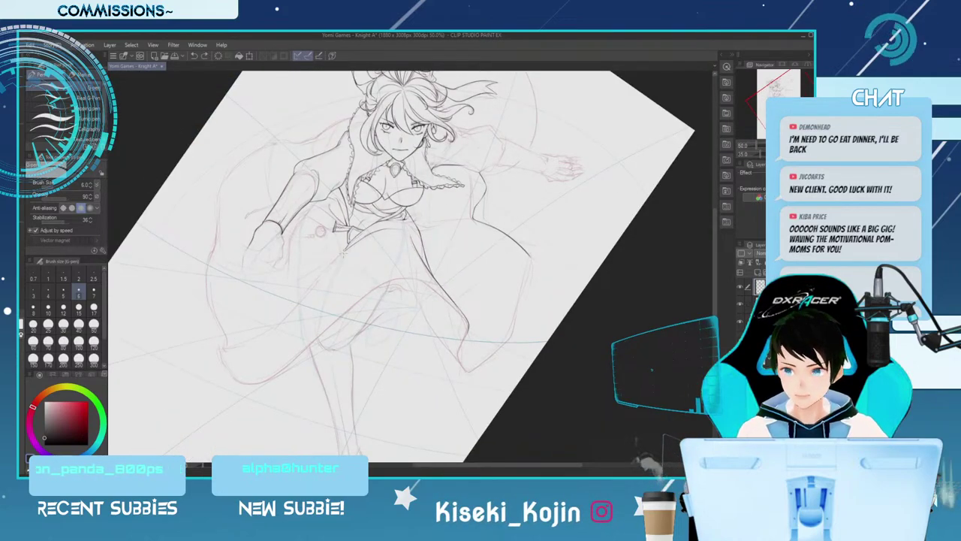
With the canvas rotated, ink the long cloth line from below the waist ribbon down toward the lower hem corner
{"action": "key", "text": "minus"}
{"action": "key", "text": "minus"}
{"action": "key", "text": "minus"}
{"action": "key", "text": "minus"}
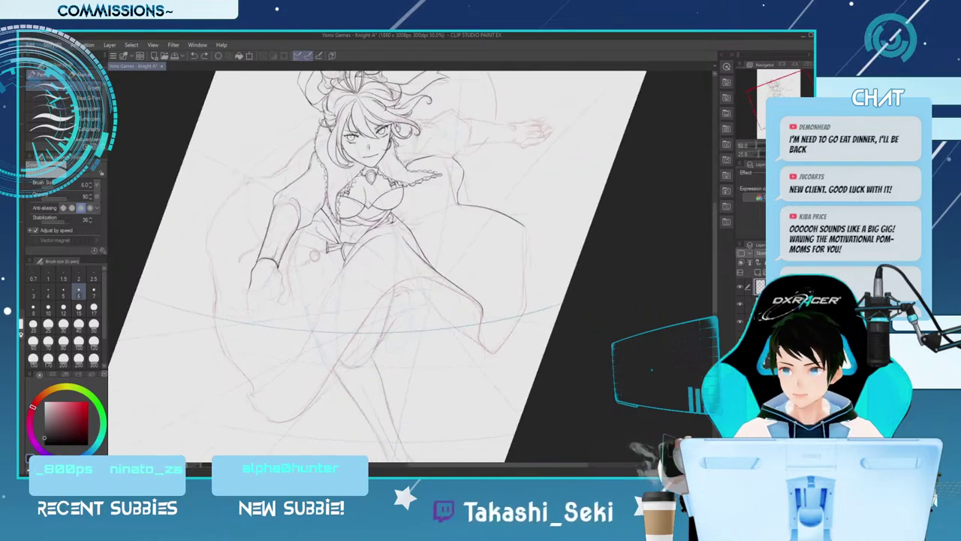
{"action": "key", "text": "ctrl+plus"}
{"action": "left_click_drag", "start_coordinate": [714, 195], "coordinate": [714, 213]}
{"action": "left_click_drag", "start_coordinate": [500, 464], "coordinate": [470, 464]}
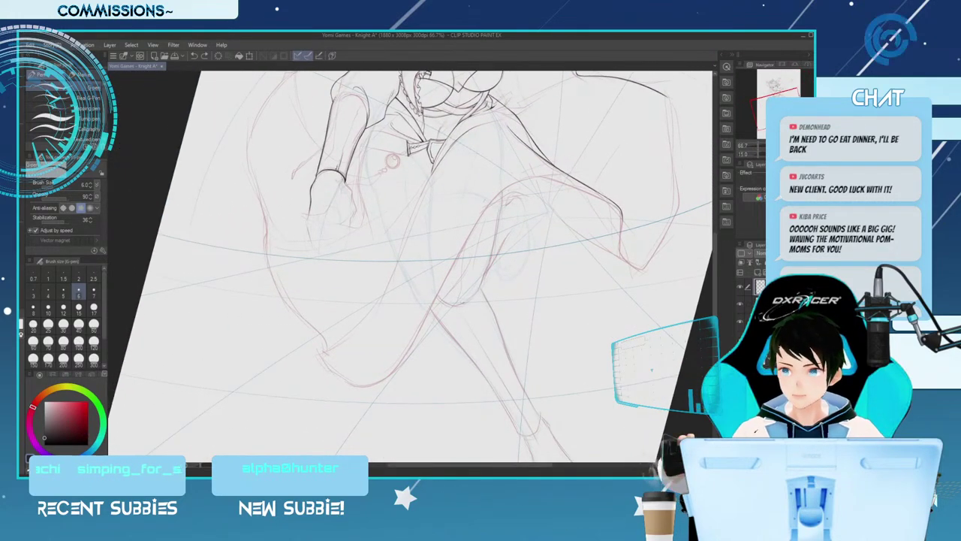
{"action": "key", "text": "ctrl+plus"}
{"action": "left_click_drag", "start_coordinate": [443, 129], "coordinate": [395, 236]}
{"action": "key", "text": "ctrl+z"}
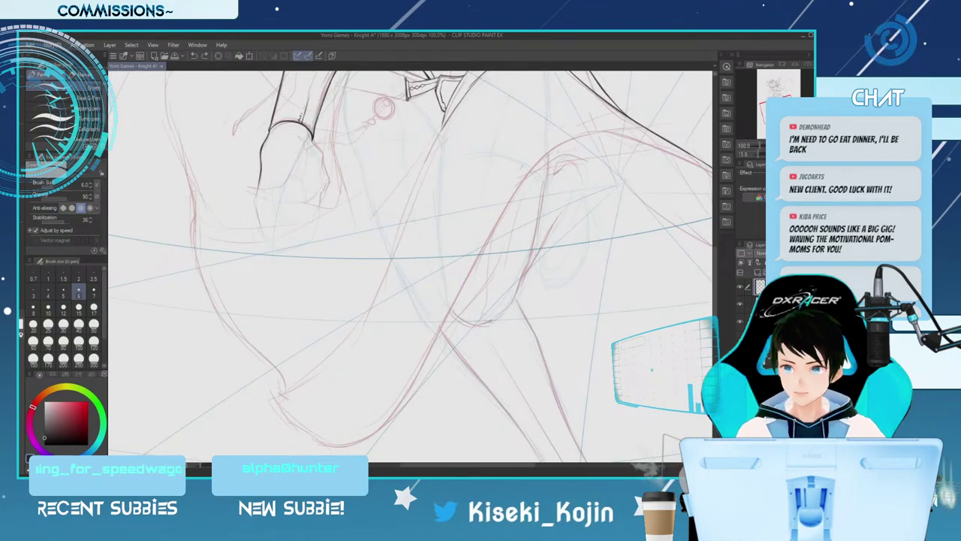
{"action": "left_click_drag", "start_coordinate": [446, 123], "coordinate": [389, 250]}
{"action": "left_click_drag", "start_coordinate": [413, 185], "coordinate": [349, 305]}
{"action": "key", "text": "ctrl+z"}
{"action": "left_click_drag", "start_coordinate": [398, 227], "coordinate": [335, 332]}
{"action": "key", "text": "ctrl+z"}
{"action": "left_click_drag", "start_coordinate": [392, 240], "coordinate": [308, 358]}
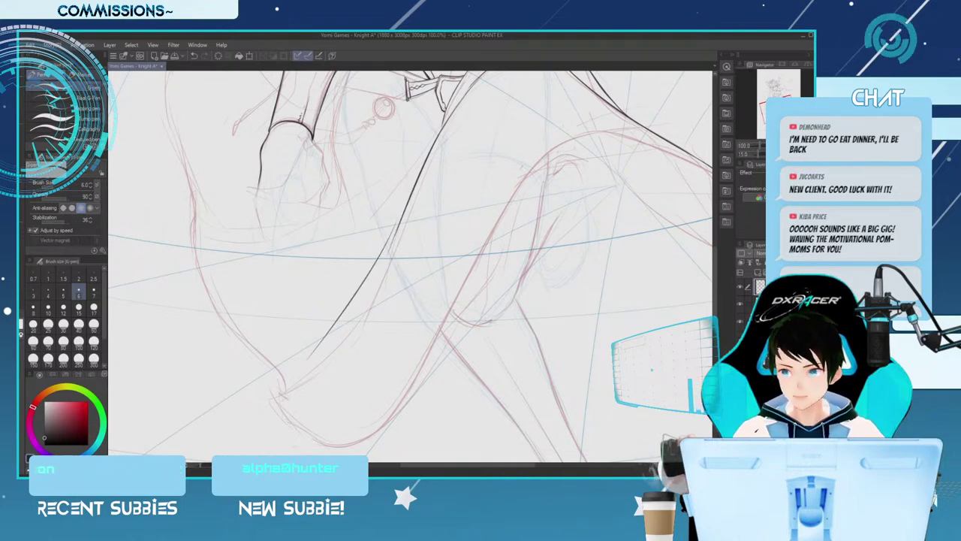
Ink the inner cloth edge from its arch below the raised thigh down to where it meets the lower leg
{"action": "key", "text": "ctrl+minus"}
{"action": "key", "text": "minus"}
{"action": "key", "text": "minus"}
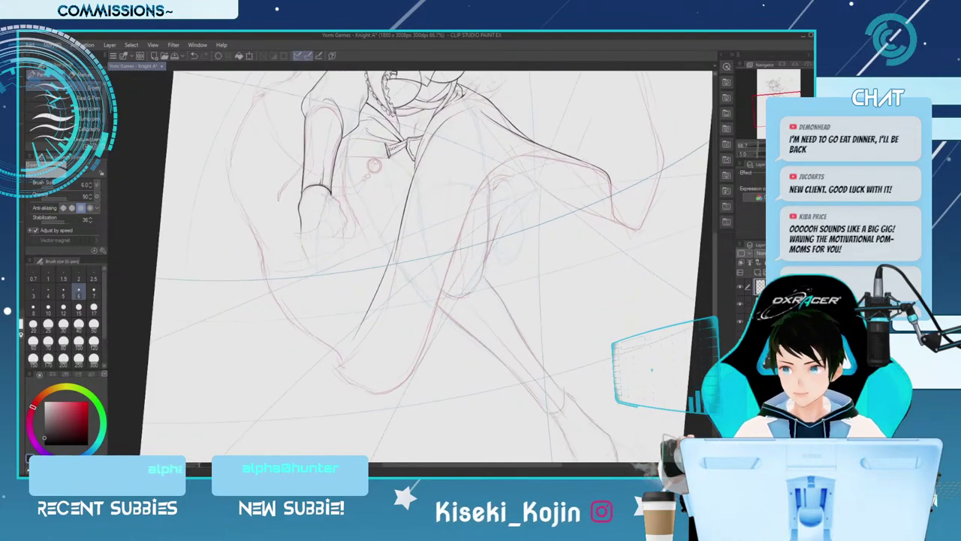
{"action": "key", "text": "ctrl+plus"}
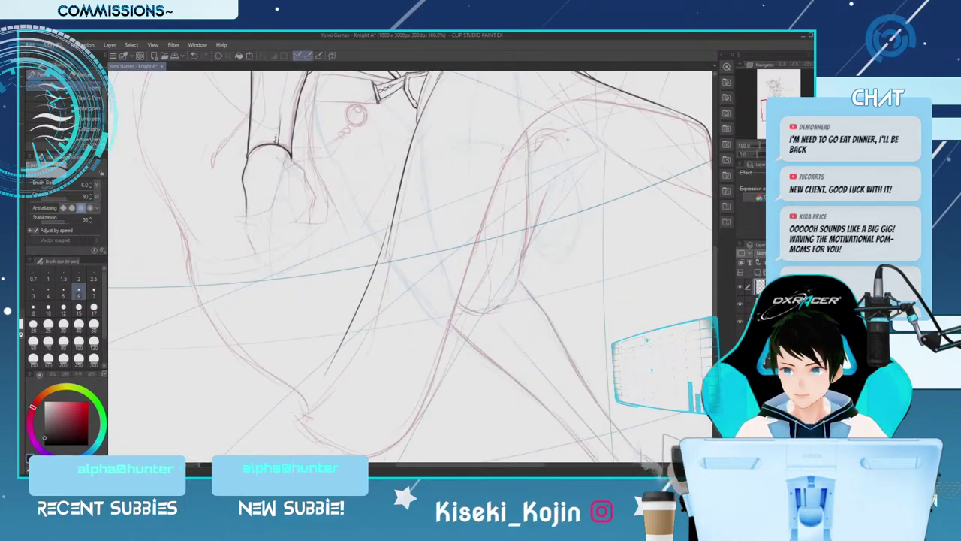
{"action": "left_click_drag", "start_coordinate": [569, 105], "coordinate": [516, 145]}
{"action": "key", "text": "ctrl+z"}
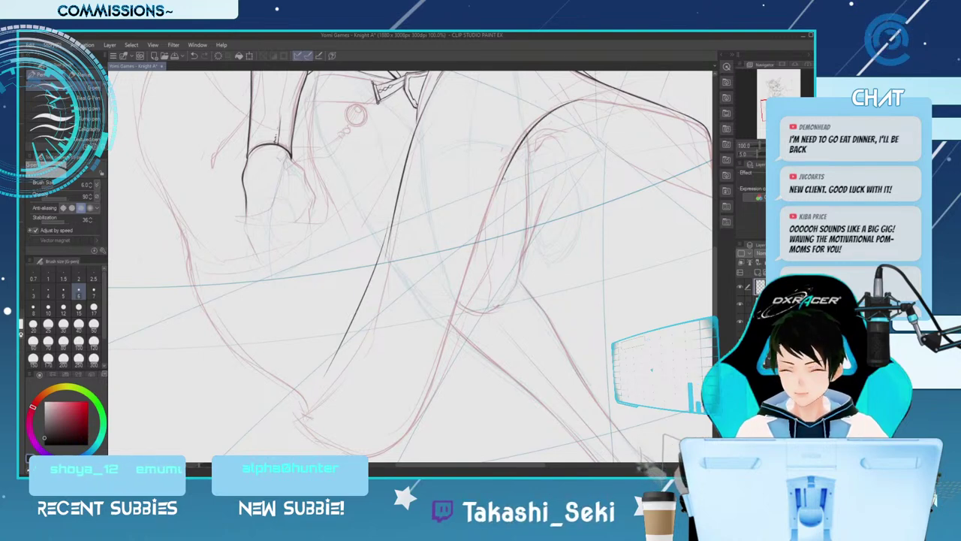
{"action": "left_click_drag", "start_coordinate": [500, 182], "coordinate": [460, 293]}
{"action": "key", "text": "ctrl+z"}
{"action": "left_click_drag", "start_coordinate": [501, 184], "coordinate": [456, 296]}
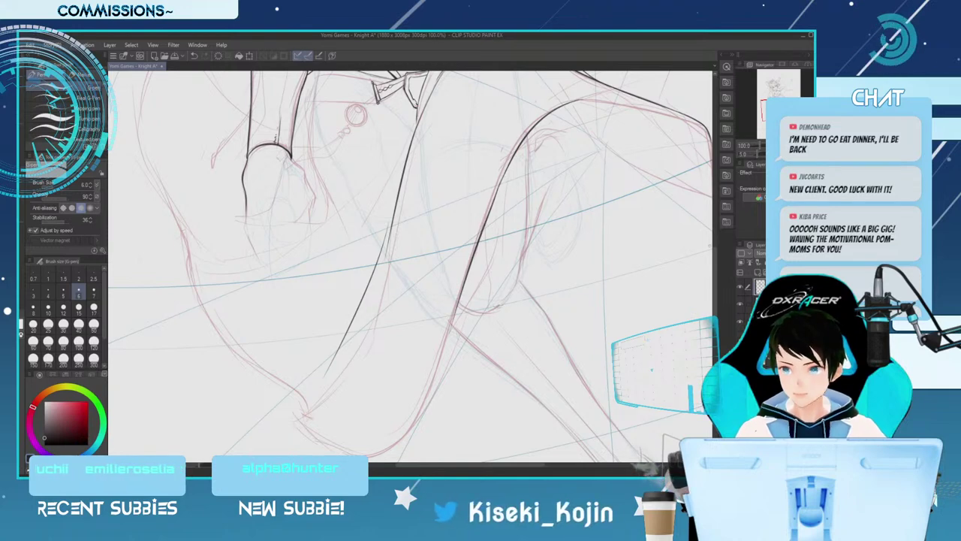
Continue the inner cloth edge past the lower leg and ink the rounded hem up to its notched corner
{"action": "scroll", "coordinate": [666, 280], "scroll_direction": "down", "scroll_amount": 3}
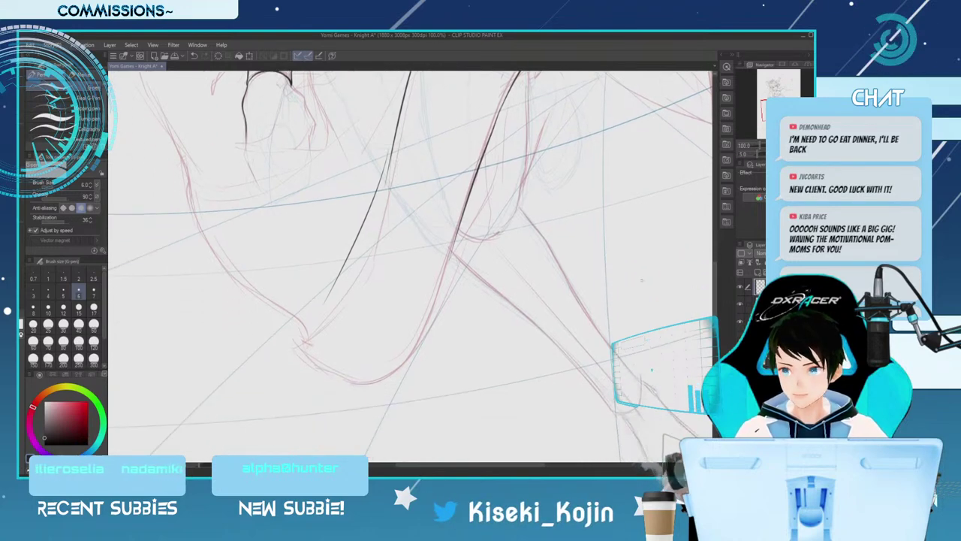
{"action": "left_click_drag", "start_coordinate": [454, 240], "coordinate": [425, 329]}
{"action": "key", "text": "ctrl+z"}
{"action": "left_click_drag", "start_coordinate": [454, 242], "coordinate": [409, 368]}
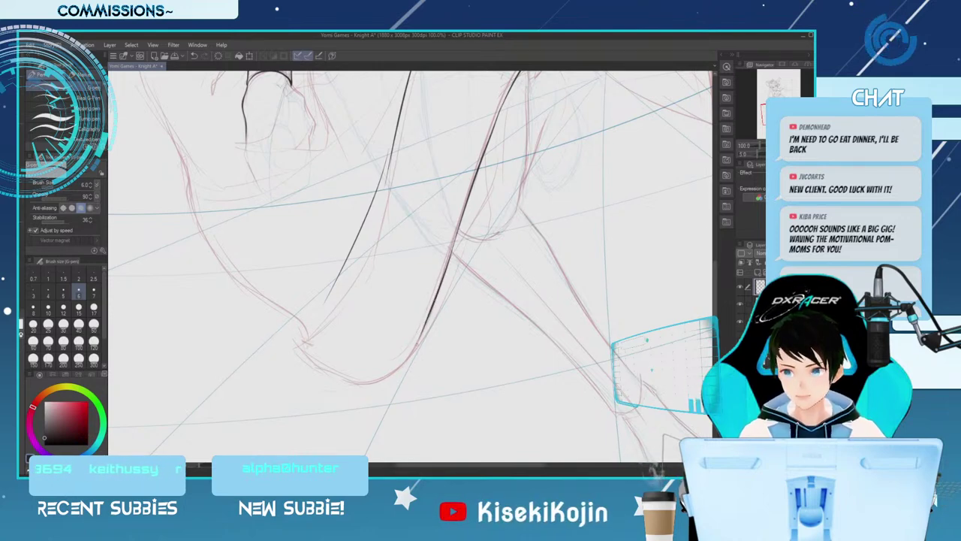
{"action": "left_click_drag", "start_coordinate": [302, 343], "coordinate": [354, 374]}
{"action": "key", "text": "ctrl+z"}
{"action": "left_click_drag", "start_coordinate": [302, 345], "coordinate": [381, 378]}
{"action": "key", "text": "ctrl+z"}
{"action": "left_click_drag", "start_coordinate": [300, 346], "coordinate": [364, 383]}
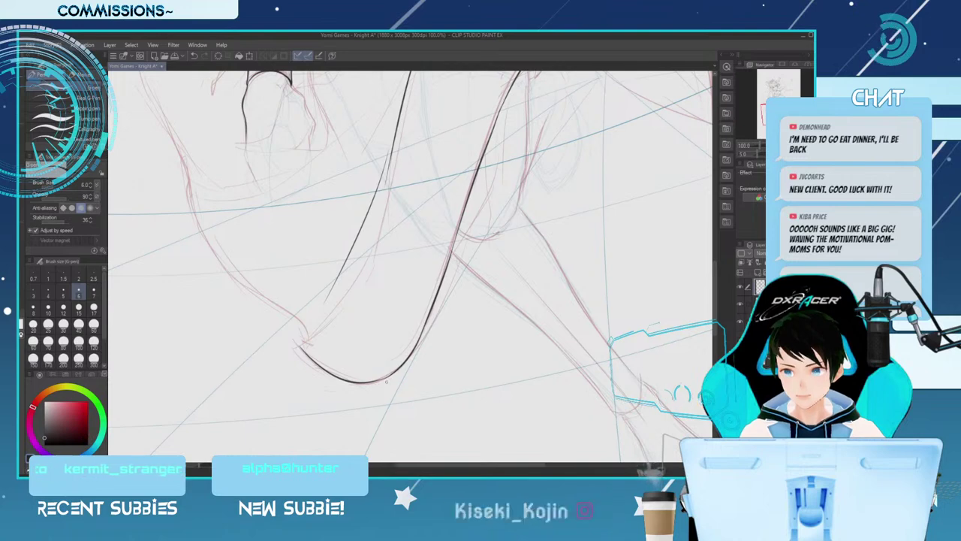
Ink the hem's notched corner and the outer cloth edge rising from it, tidying with the size 10 eraser
{"action": "key", "text": "e"}
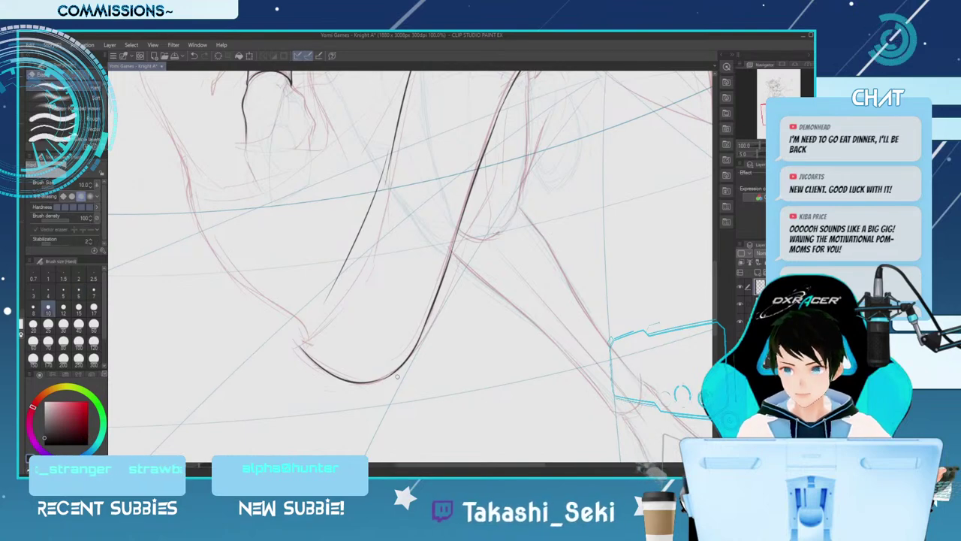
{"action": "key", "text": "p"}
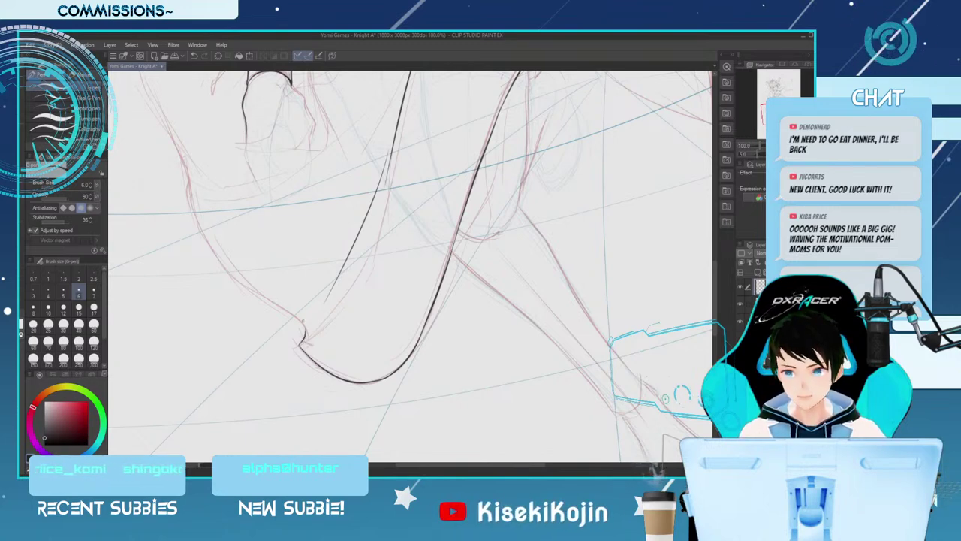
{"action": "mouse_move", "coordinate": [194, 194]}
{"action": "left_mouse_down"}
{"action": "mouse_move", "coordinate": [244, 281]}
{"action": "mouse_move", "coordinate": [299, 323]}
{"action": "left_mouse_up"}
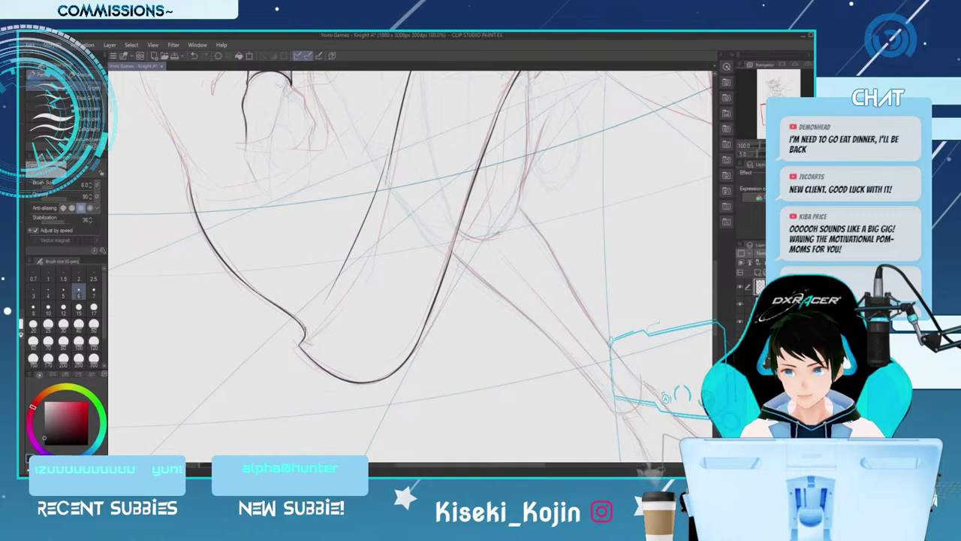
{"action": "key", "text": "e"}
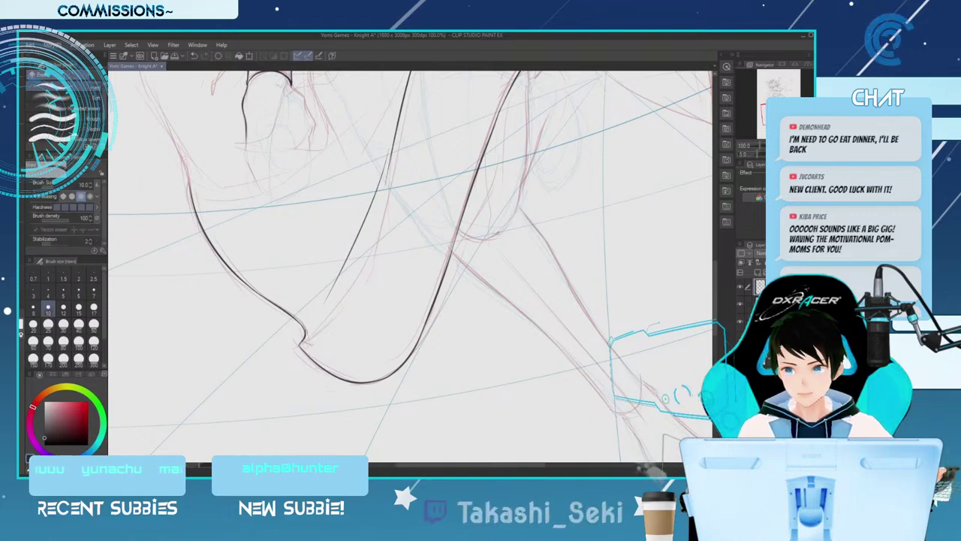
{"action": "key", "text": "p"}
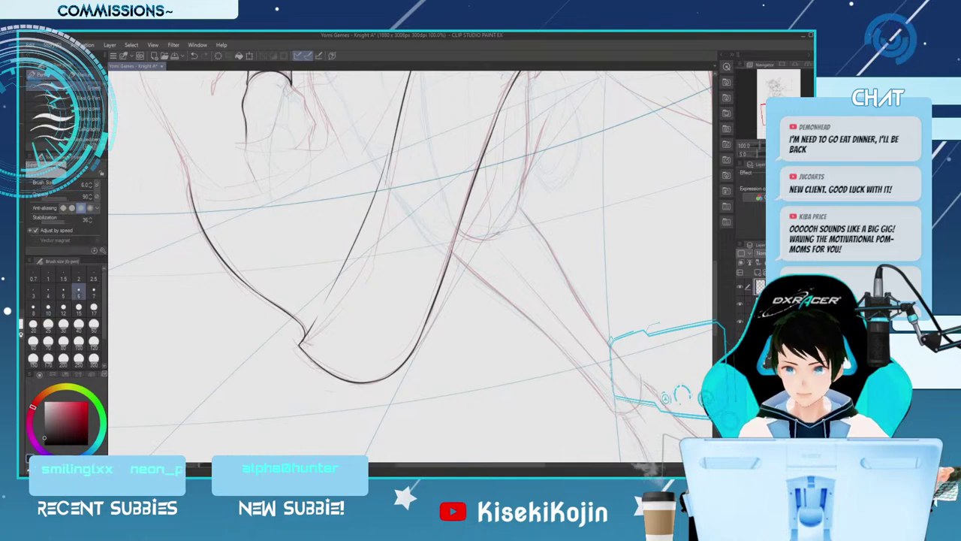
Check the inked cloth against the whole figure and save the drawing
{"action": "scroll", "coordinate": [410, 266], "scroll_direction": "up", "scroll_amount": 3}
{"action": "key", "text": "ctrl+minus"}
{"action": "key", "text": "ctrl+minus"}
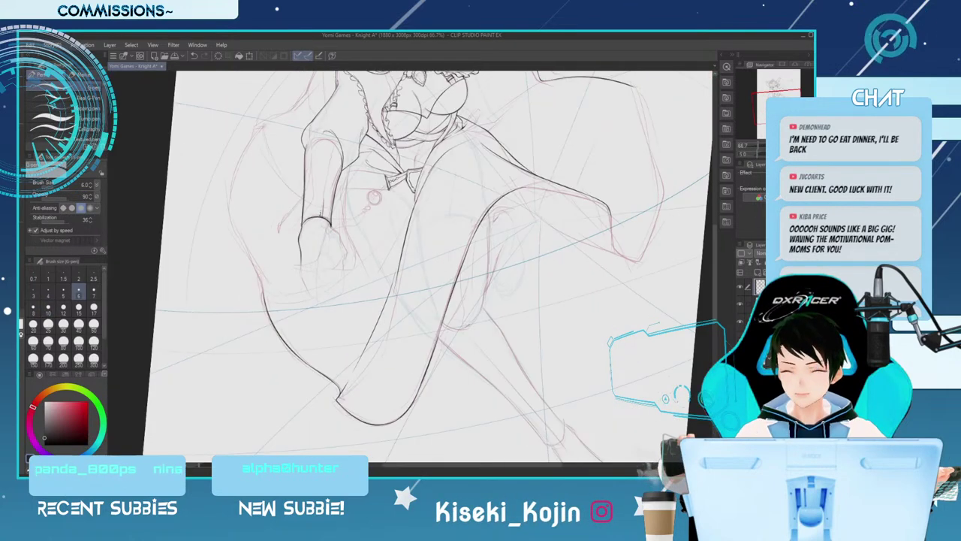
{"action": "left_click_drag", "start_coordinate": [714, 273], "coordinate": [715, 237]}
{"action": "key", "text": "ctrl+plus"}
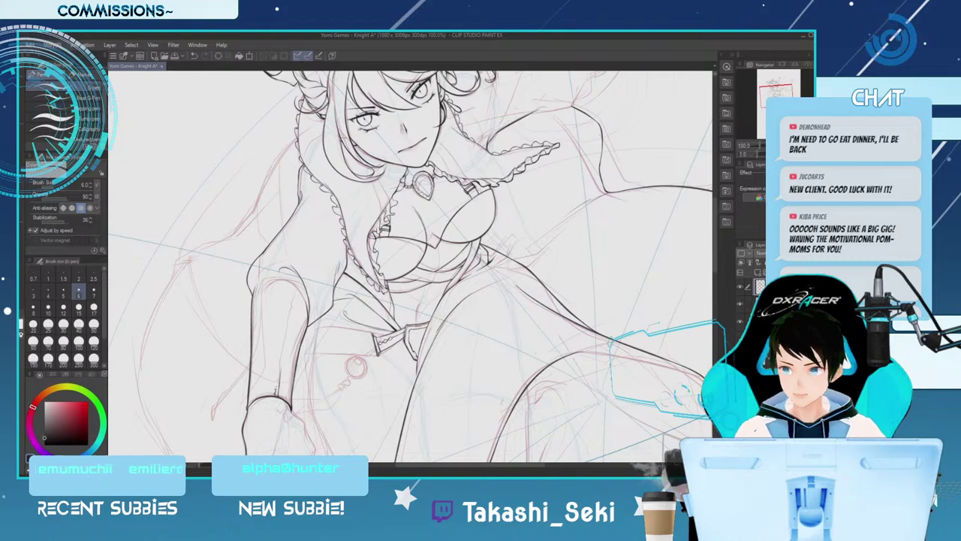
{"action": "scroll", "coordinate": [663, 257], "scroll_direction": "up", "scroll_amount": 3}
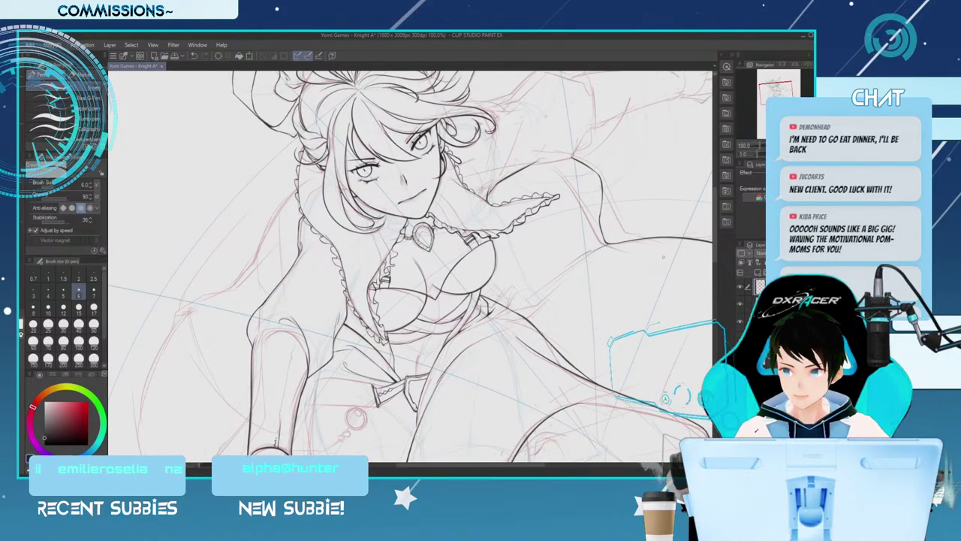
{"action": "key", "text": "ctrl+s"}
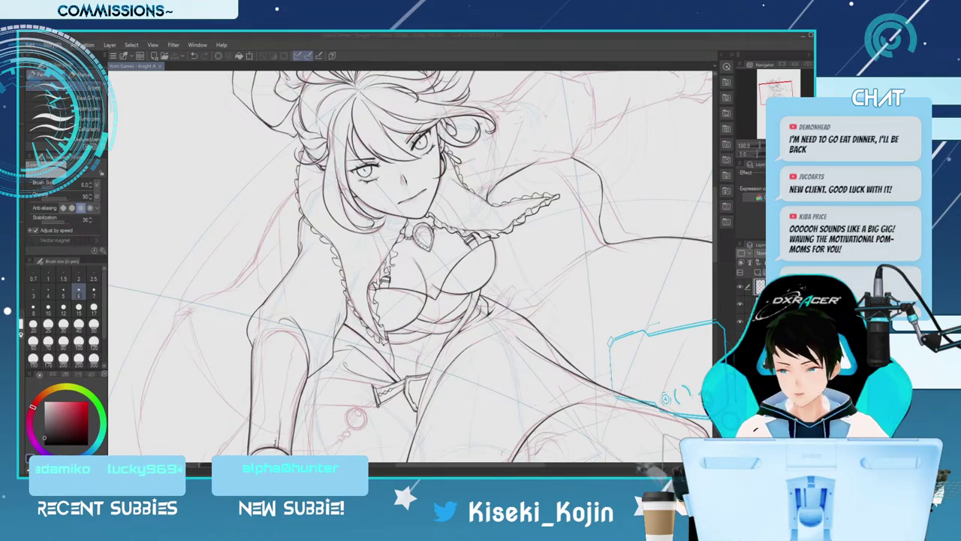
Ink the cloth's upper edge from behind the collar out past the bent arm's shoulder, reducing the pen to size 4
{"action": "scroll", "coordinate": [379, 229], "scroll_direction": "down", "scroll_amount": 2}
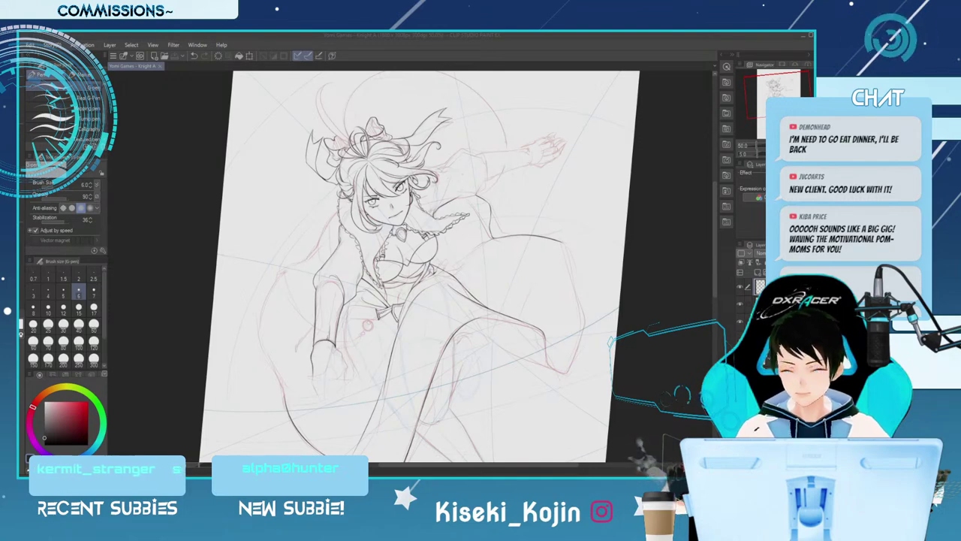
{"action": "scroll", "coordinate": [293, 266], "scroll_direction": "up", "scroll_amount": 2}
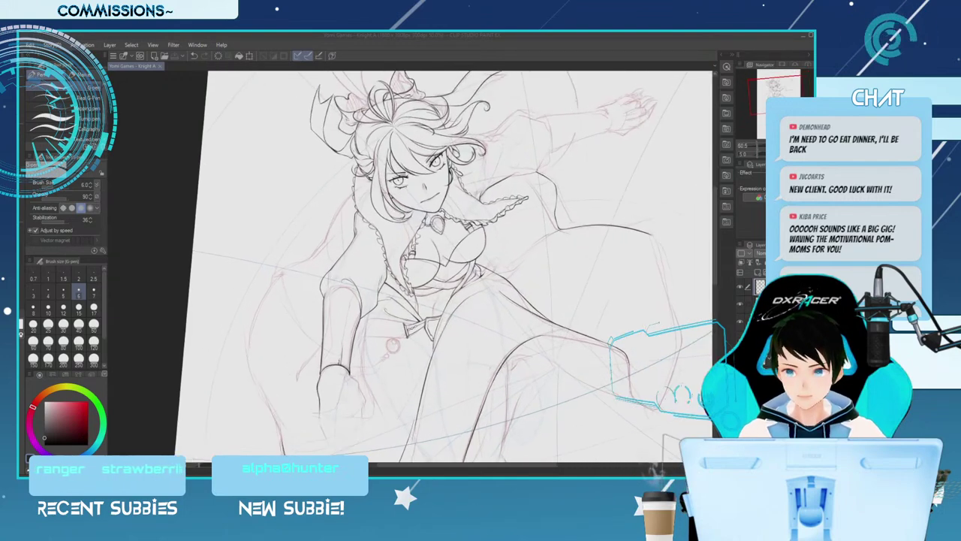
{"action": "key", "text": "ctrl+plus"}
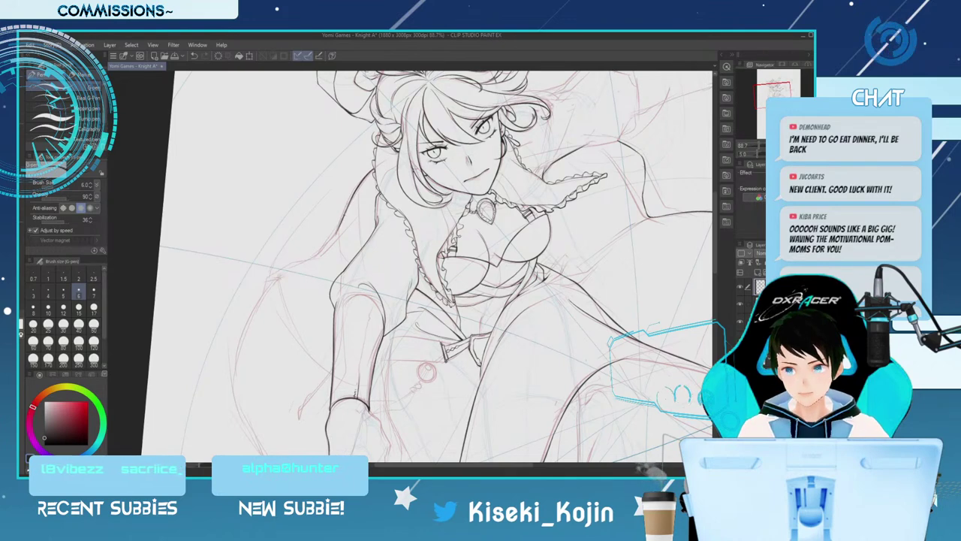
{"action": "key", "text": "ctrl+plus"}
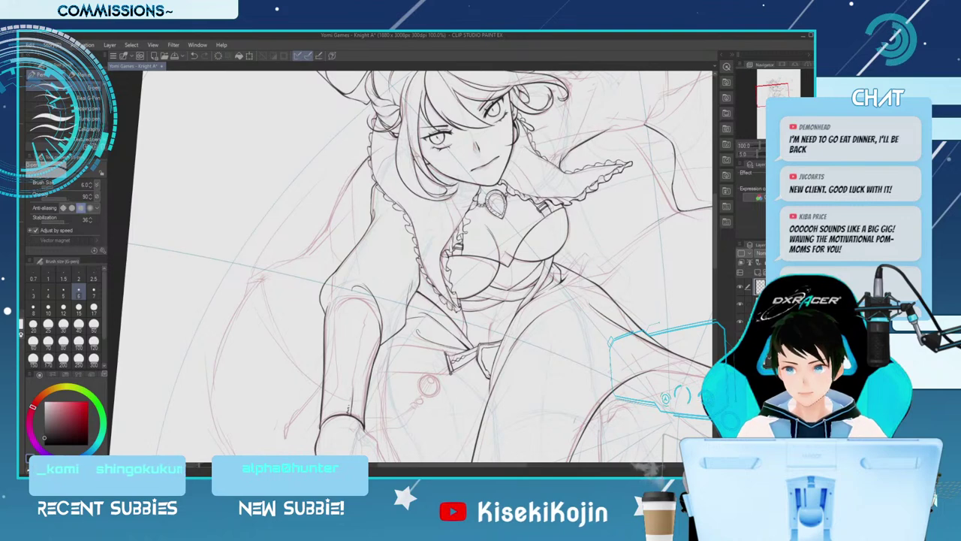
{"action": "key", "text": "bracketleft"}
{"action": "key", "text": "bracketleft"}
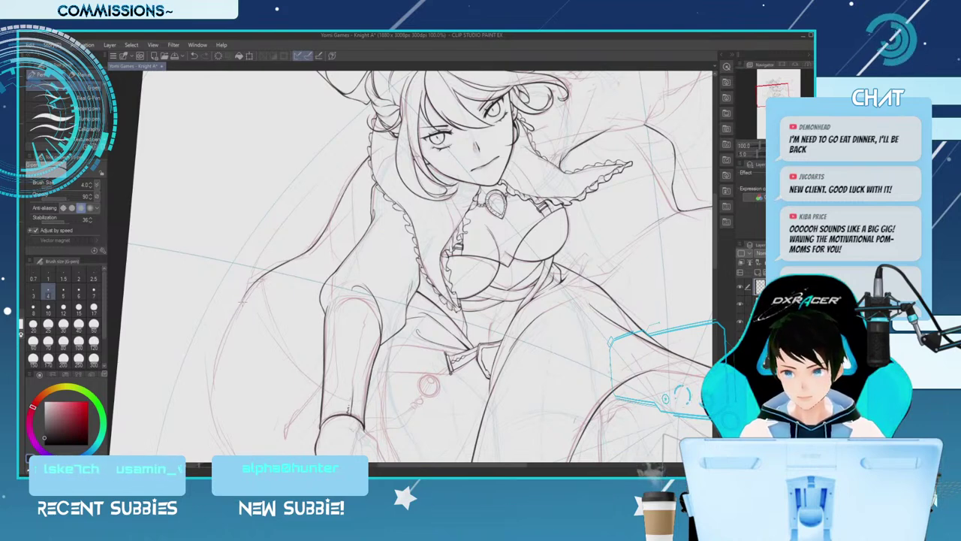
Ink the cloth's outer side curve beside the bent arm and join it to the lower edge with a size 5 pen
{"action": "scroll", "coordinate": [245, 298], "scroll_direction": "down", "scroll_amount": 2}
{"action": "scroll", "coordinate": [237, 139], "scroll_direction": "down", "scroll_amount": 3}
{"action": "left_click_drag", "start_coordinate": [230, 150], "coordinate": [223, 253]}
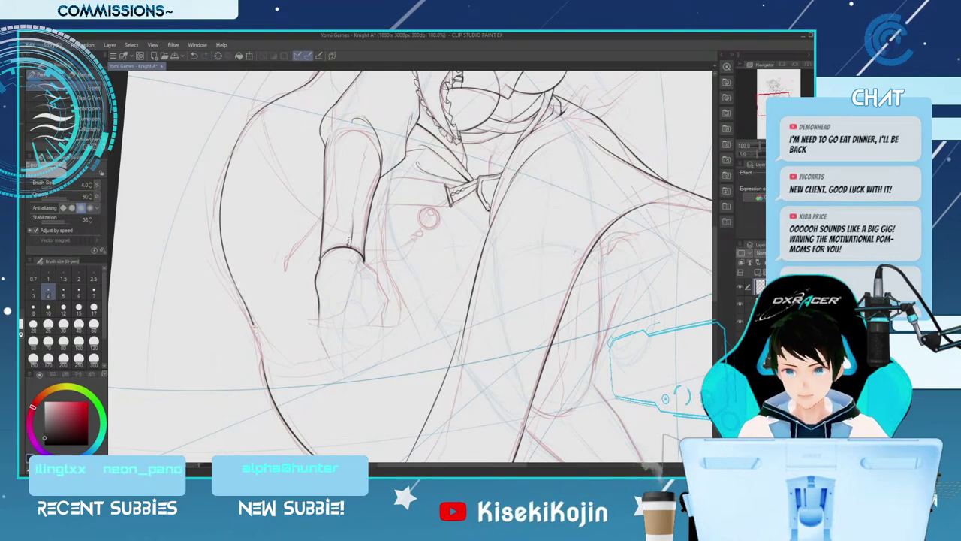
{"action": "key", "text": "ctrl+z"}
{"action": "key", "text": "]"}
{"action": "left_click_drag", "start_coordinate": [235, 287], "coordinate": [260, 353]}
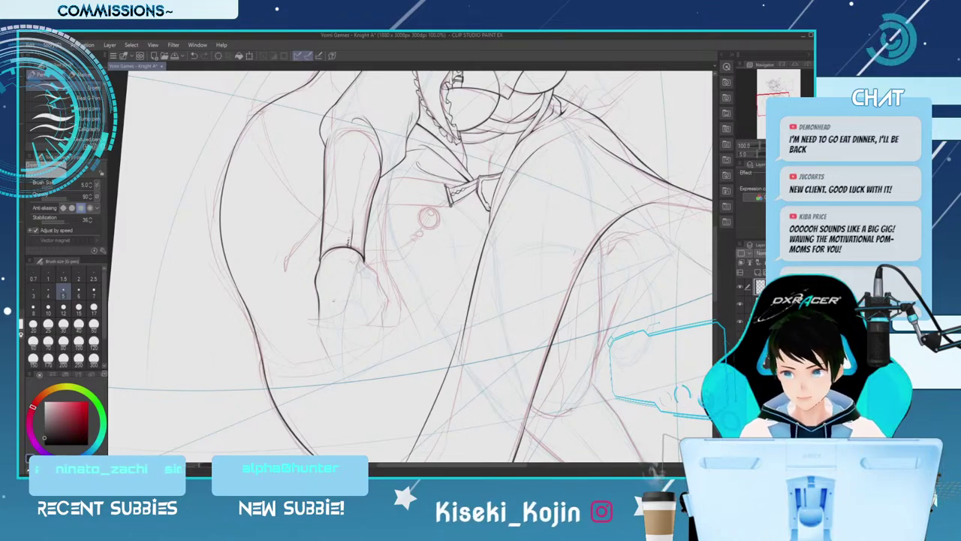
{"action": "key", "text": "ctrl+minus"}
{"action": "key", "text": "ctrl+minus"}
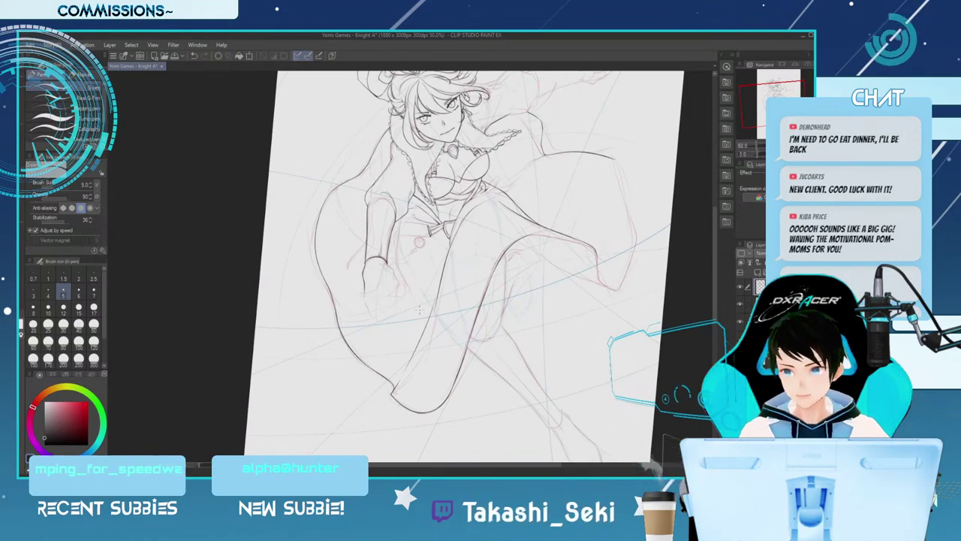
Try to ink a straight-edged sash end between the bent forearm and the waist knot with a size 4 pen
{"action": "scroll", "coordinate": [654, 453], "scroll_direction": "up", "scroll_amount": 5}
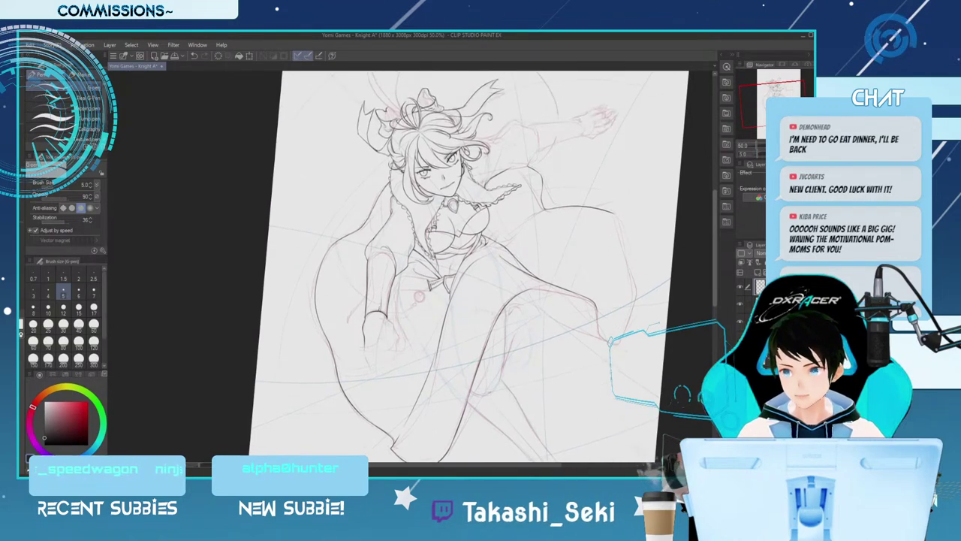
{"action": "scroll", "coordinate": [473, 266], "scroll_direction": "up", "scroll_amount": 2}
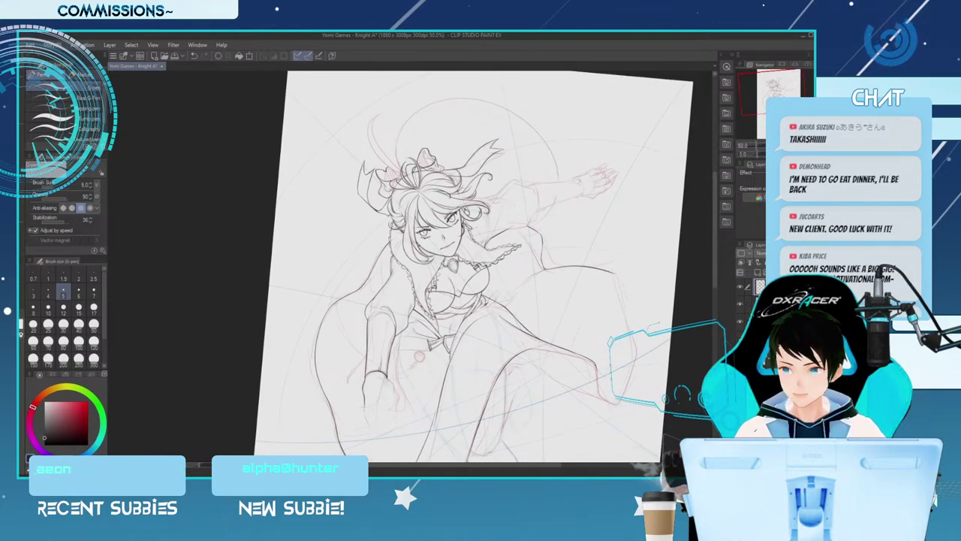
{"action": "scroll", "coordinate": [473, 267], "scroll_direction": "down", "scroll_amount": 6}
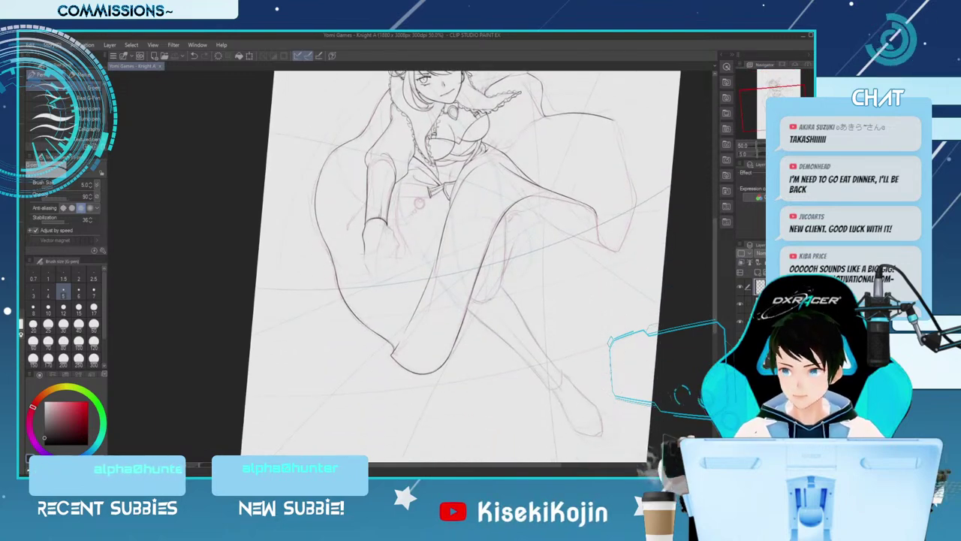
{"action": "key", "text": "ctrl+plus"}
{"action": "left_click_drag", "start_coordinate": [512, 464], "coordinate": [578, 464]}
{"action": "scroll", "coordinate": [410, 266], "scroll_direction": "up", "scroll_amount": 1}
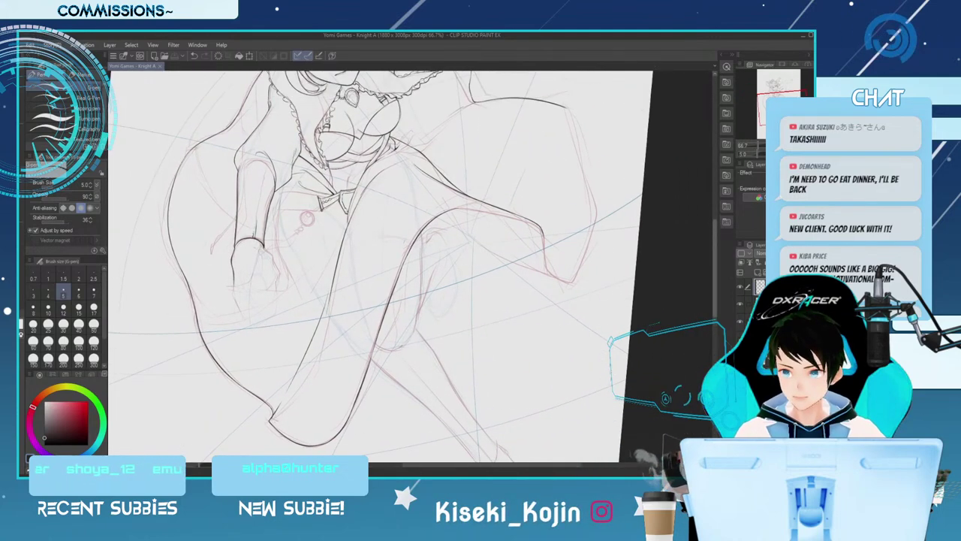
{"action": "key", "text": "ctrl+plus"}
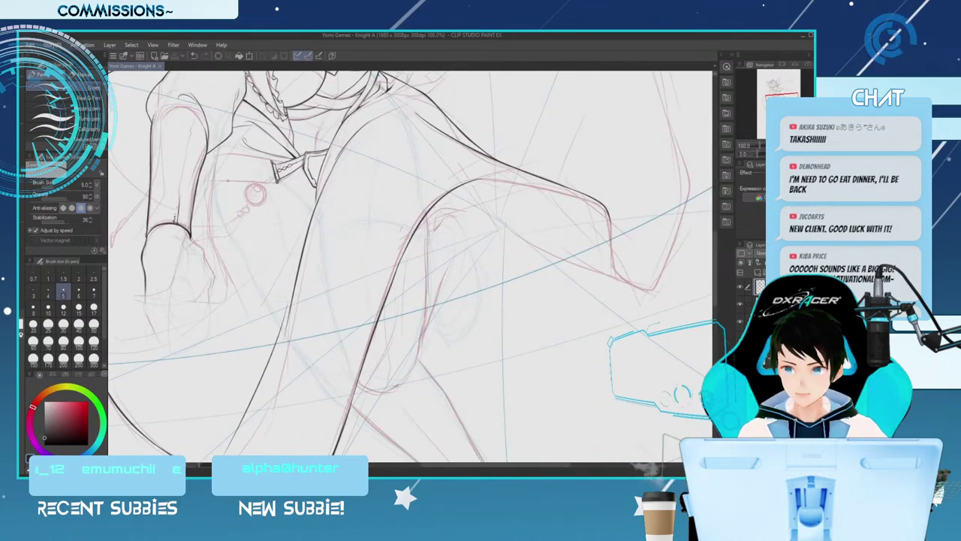
{"action": "key", "text": "bracketleft"}
{"action": "left_click_drag", "start_coordinate": [276, 378], "coordinate": [441, 378]}
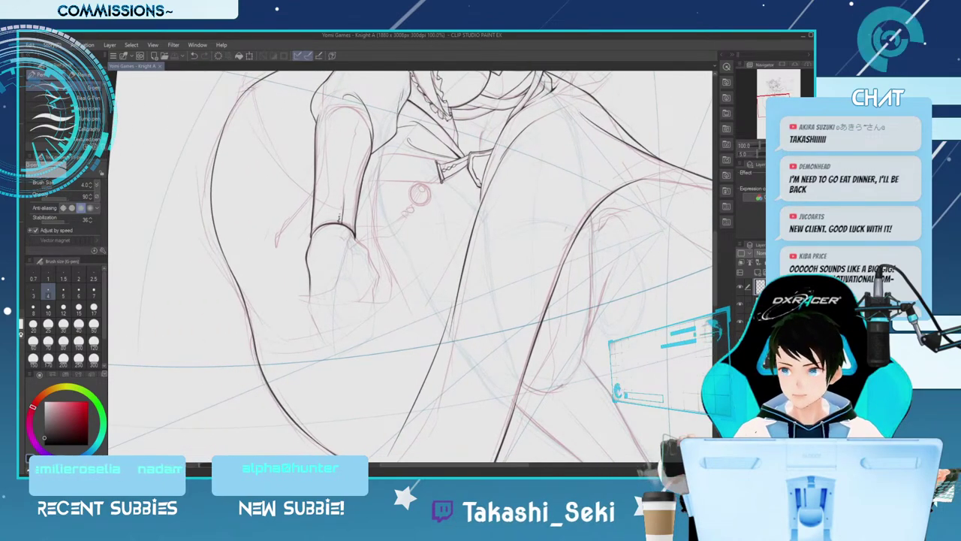
{"action": "key", "text": "minus"}
{"action": "key", "text": "minus"}
{"action": "key", "text": "minus"}
{"action": "key", "text": "minus"}
{"action": "key", "text": "ctrl+plus"}
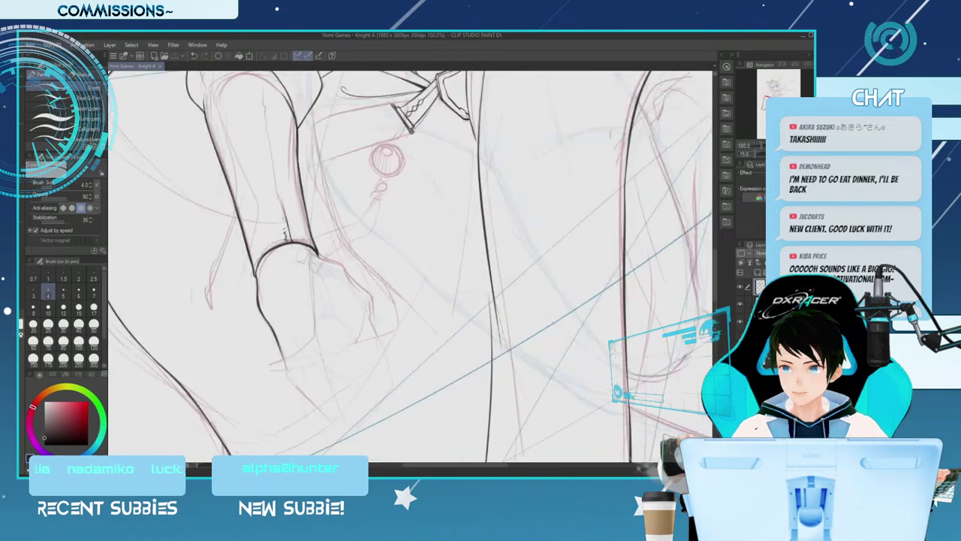
{"action": "left_click_drag", "start_coordinate": [308, 168], "coordinate": [403, 137]}
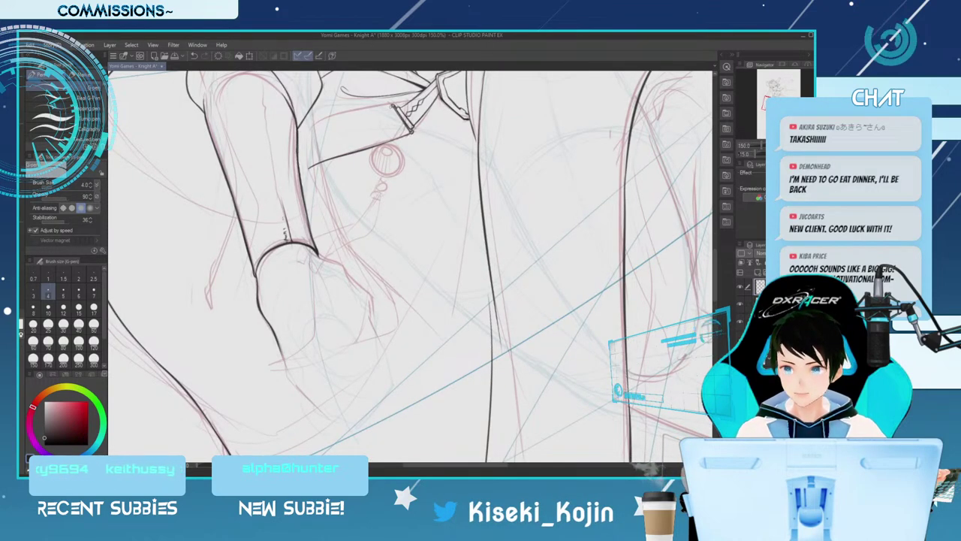
{"action": "left_click_drag", "start_coordinate": [375, 110], "coordinate": [392, 106]}
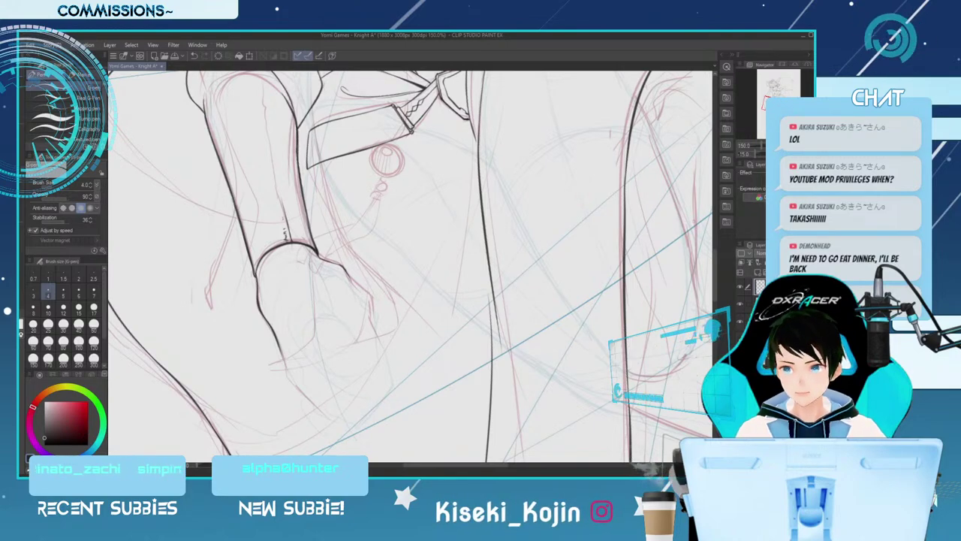
{"action": "scroll", "coordinate": [411, 267], "scroll_direction": "up", "scroll_amount": 5}
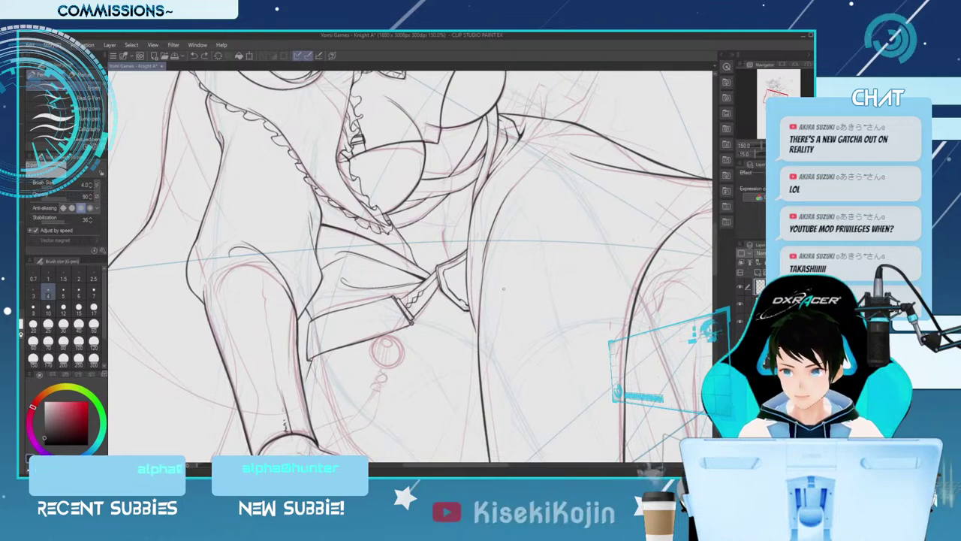
{"action": "key", "text": "minus"}
{"action": "key", "text": "minus"}
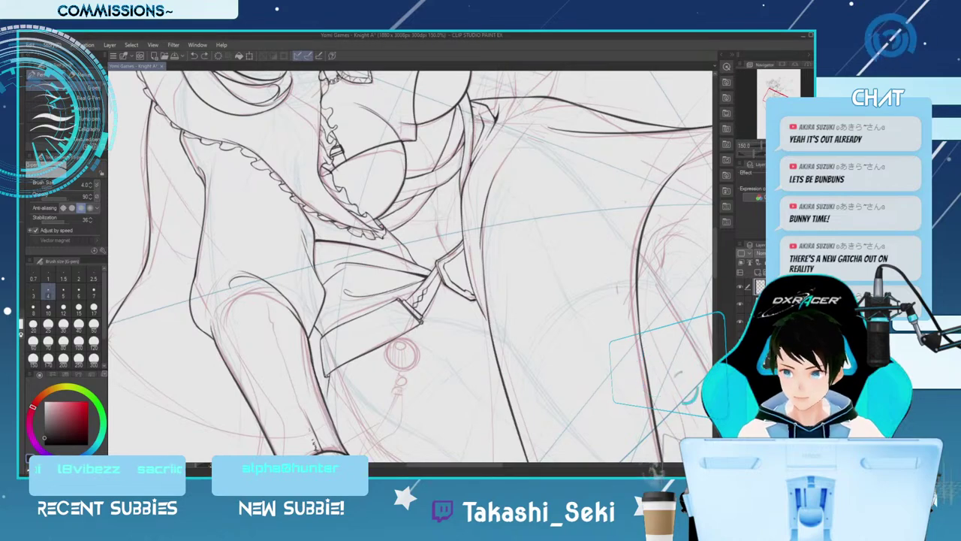
{"action": "left_click_drag", "start_coordinate": [683, 352], "coordinate": [663, 150]}
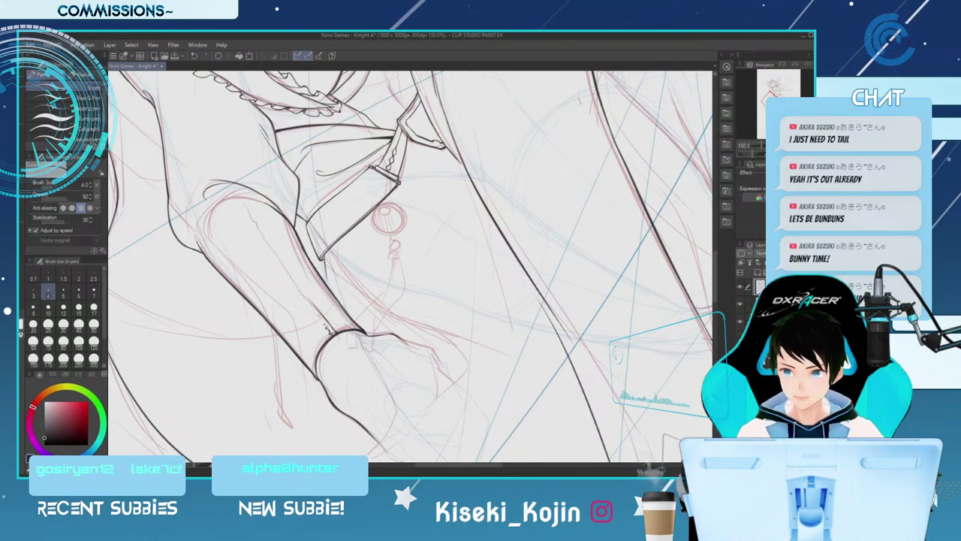
Examine the sash end and its direction against the whole figure at several canvas rotations
{"action": "key", "text": "ctrl+minus"}
{"action": "key", "text": "ctrl+minus"}
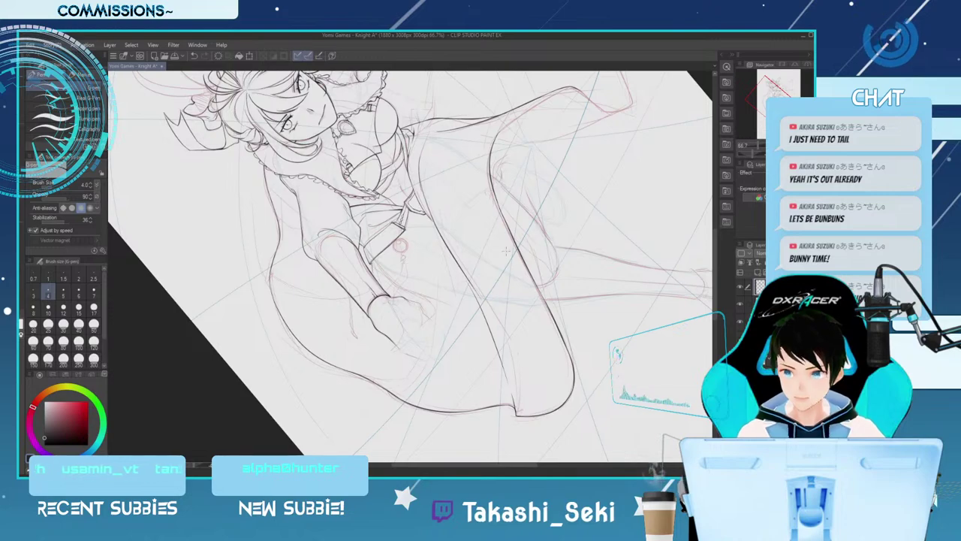
{"action": "key", "text": "asciicircum"}
{"action": "key", "text": "asciicircum"}
{"action": "key", "text": "asciicircum"}
{"action": "key", "text": "asciicircum"}
{"action": "key", "text": "asciicircum"}
{"action": "key", "text": "asciicircum"}
{"action": "key", "text": "asciicircum"}
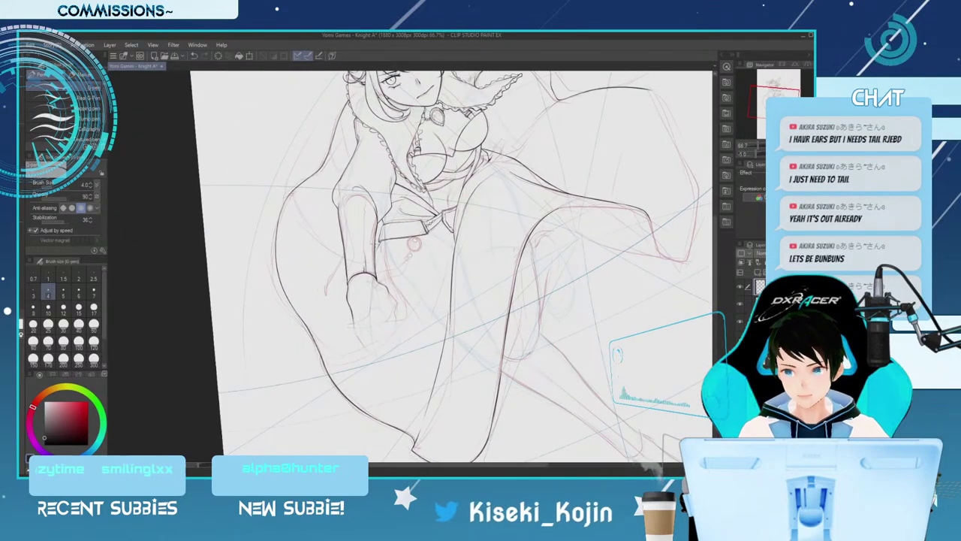
{"action": "key", "text": "ctrl+minus"}
{"action": "scroll", "coordinate": [411, 267], "scroll_direction": "down", "scroll_amount": 2}
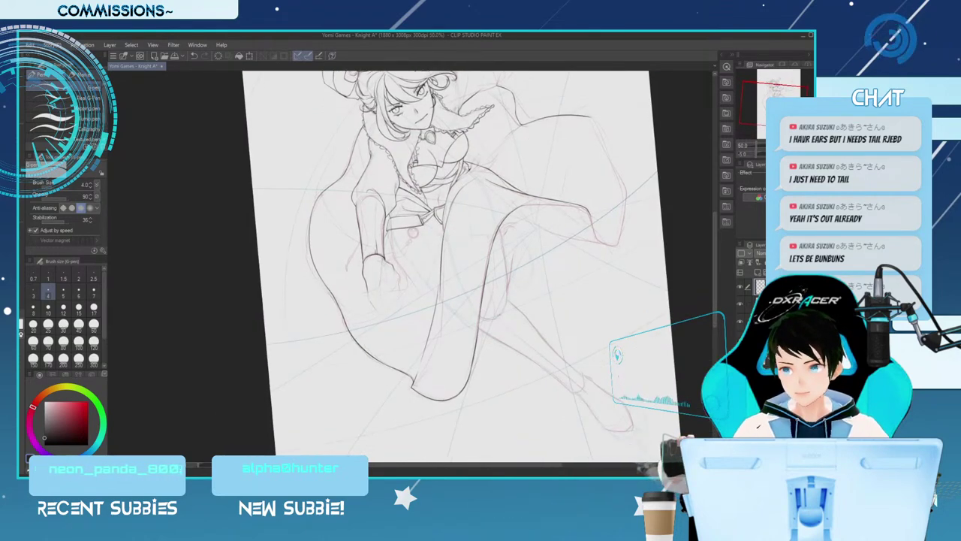
{"action": "key", "text": "asciicircum"}
{"action": "key", "text": "asciicircum"}
{"action": "key", "text": "asciicircum"}
{"action": "key", "text": "asciicircum"}
{"action": "key", "text": "asciicircum"}
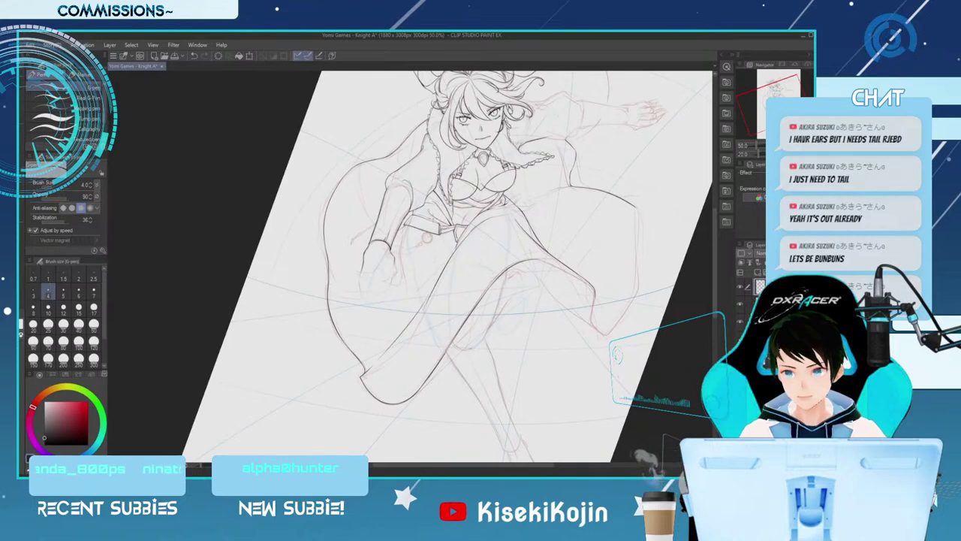
Erase the straight-edged sash end between the sleeve and the waist knot with a hard eraser up to size 20
{"action": "key", "text": "ctrl+plus"}
{"action": "key", "text": "ctrl+plus"}
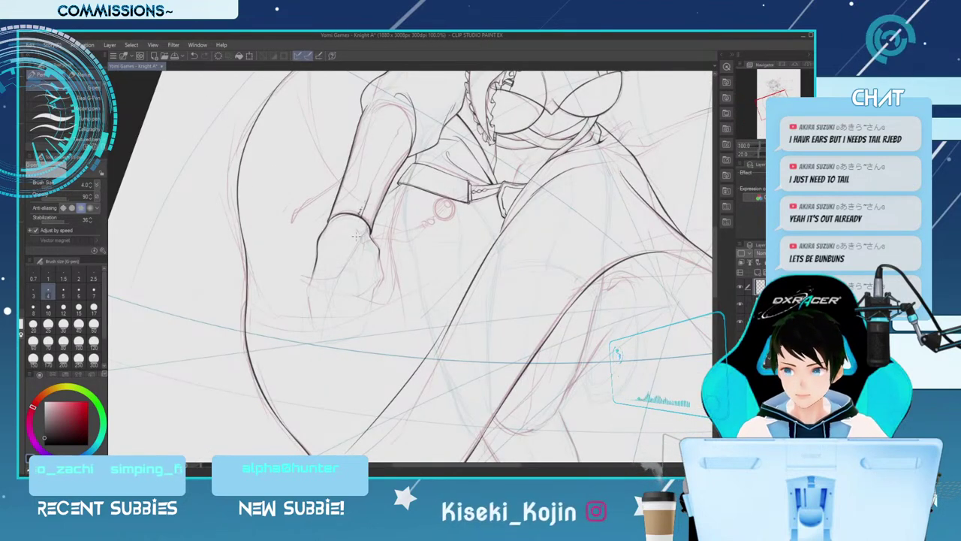
{"action": "key", "text": "e"}
{"action": "key", "text": "]"}
{"action": "key", "text": "]"}
{"action": "key", "text": "]"}
{"action": "key", "text": "]"}
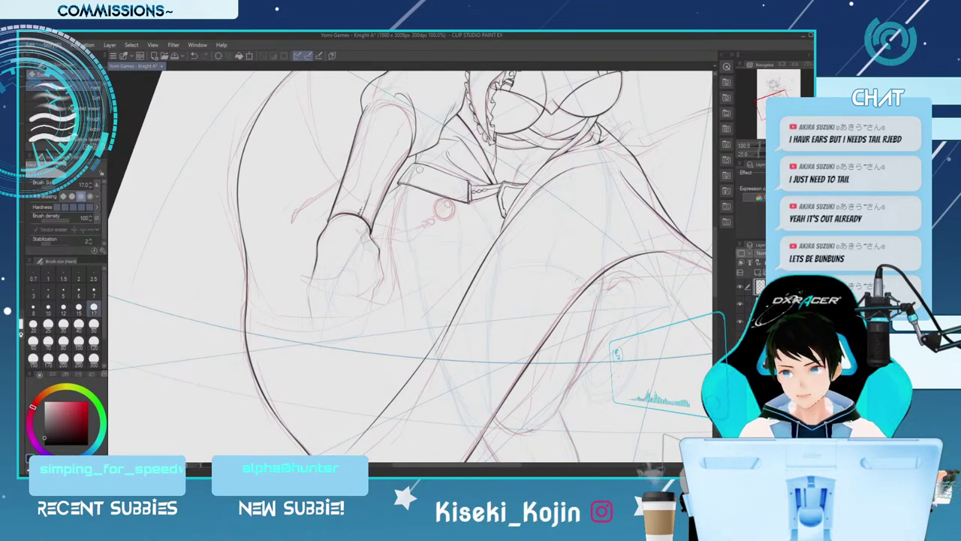
{"action": "left_click_drag", "start_coordinate": [413, 166], "coordinate": [400, 181]}
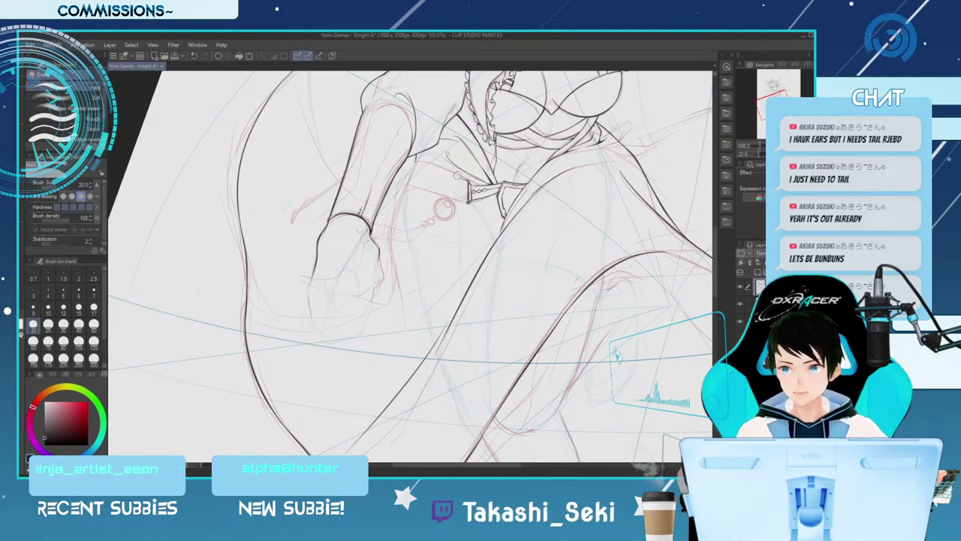
{"action": "key", "text": "bracketleft"}
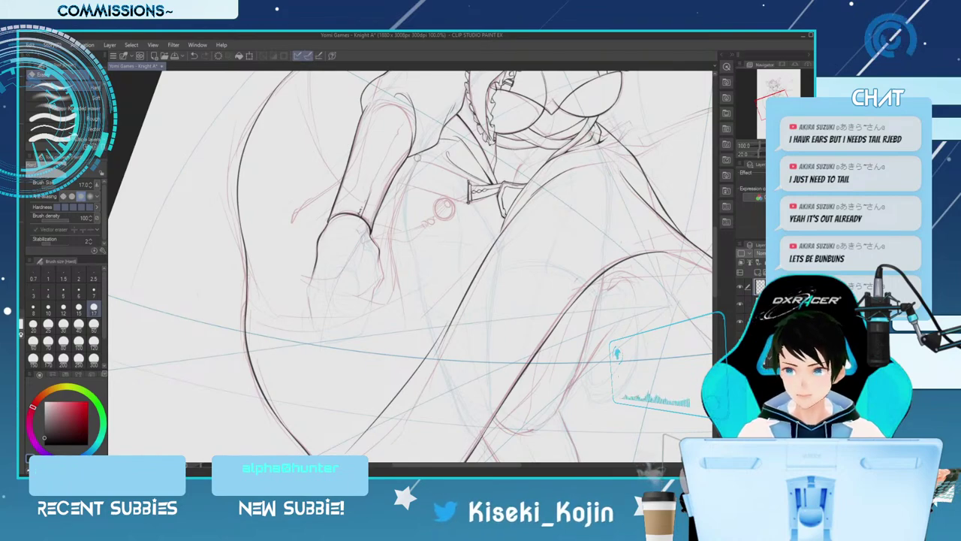
Ink the sash's curved lower edge from the sleeve to the waist knot with a size 4 pen, redoing the first stroke
{"action": "key", "text": "ctrl+minus"}
{"action": "key", "text": "asciicircum"}
{"action": "key", "text": "asciicircum"}
{"action": "key", "text": "asciicircum"}
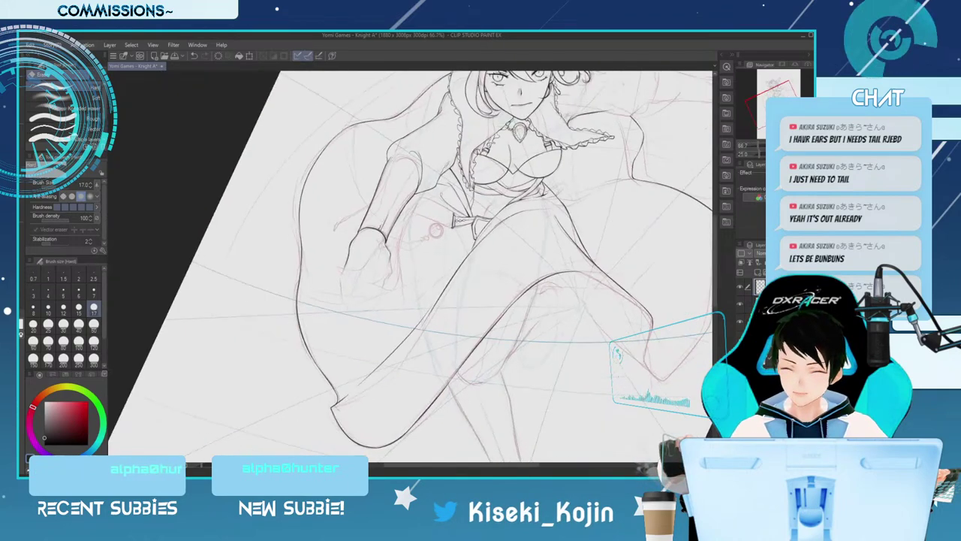
{"action": "key", "text": "p"}
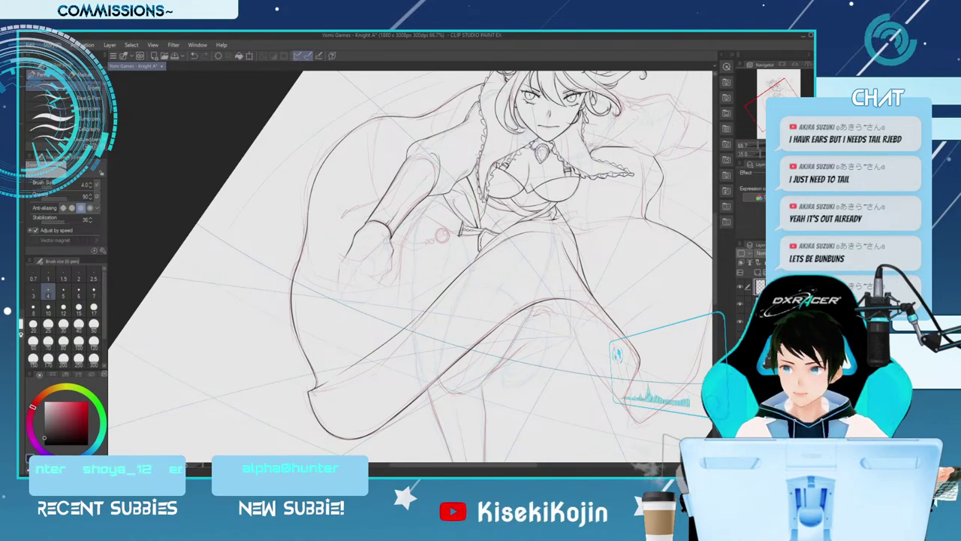
{"action": "key", "text": "ctrl+plus"}
{"action": "key", "text": "ctrl+plus"}
{"action": "left_click_drag", "start_coordinate": [714, 248], "coordinate": [714, 235]}
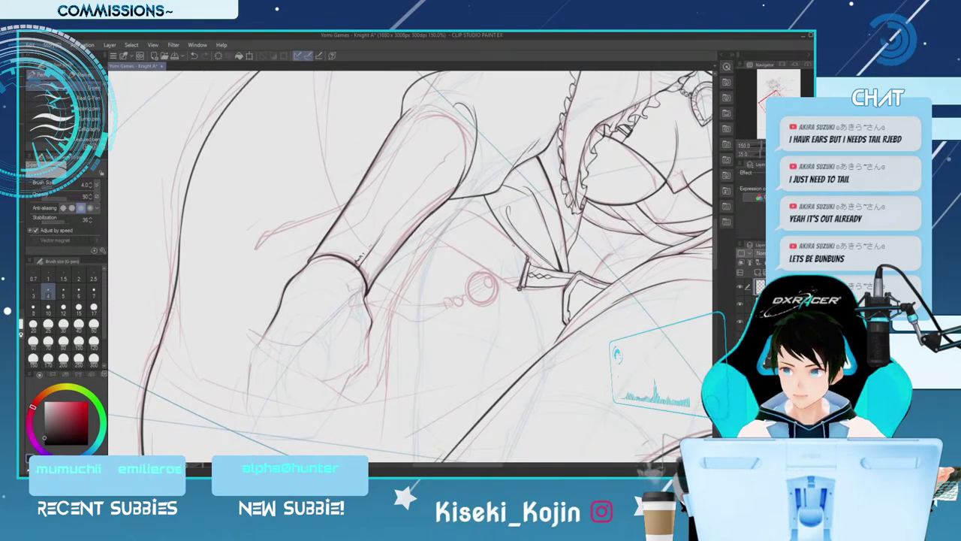
{"action": "key", "text": "e"}
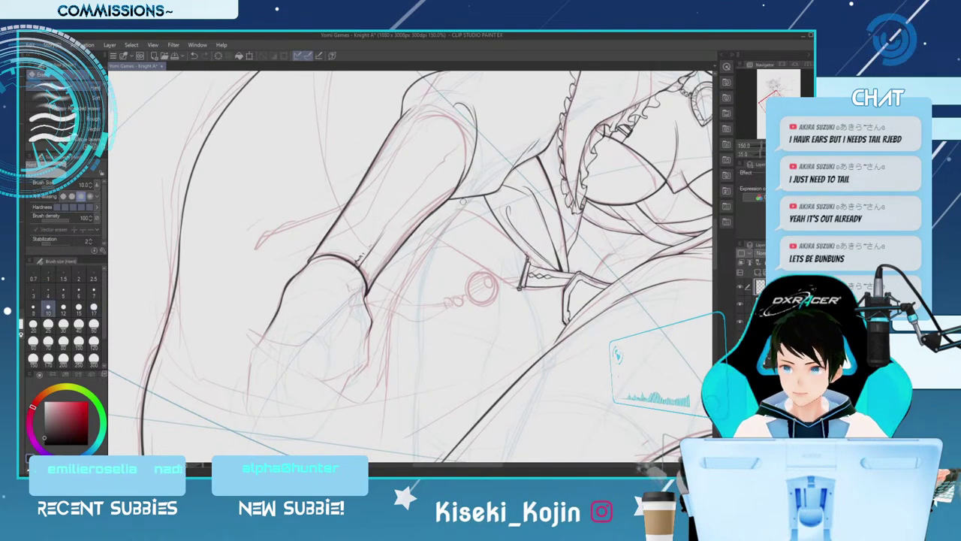
{"action": "key", "text": "p"}
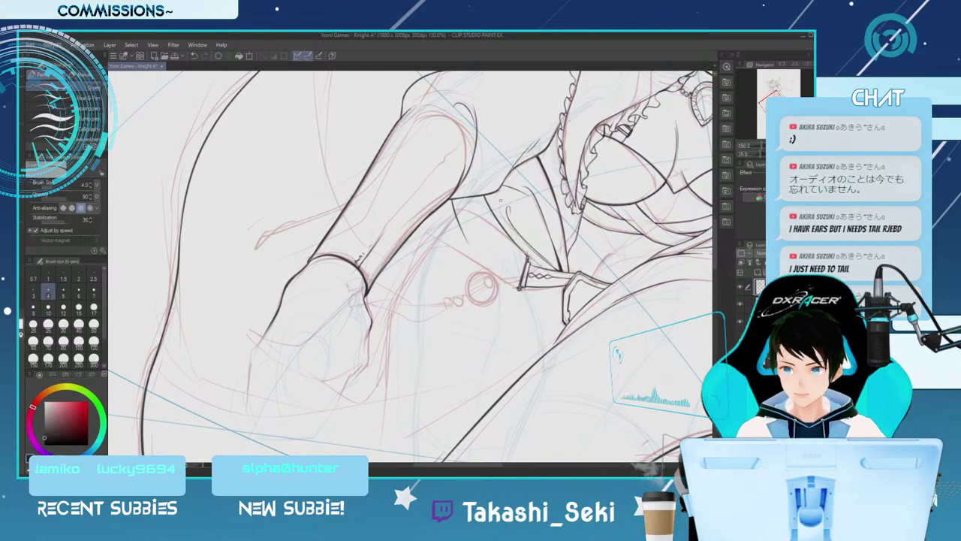
{"action": "key", "text": "ctrl+z"}
{"action": "left_click_drag", "start_coordinate": [449, 200], "coordinate": [474, 247]}
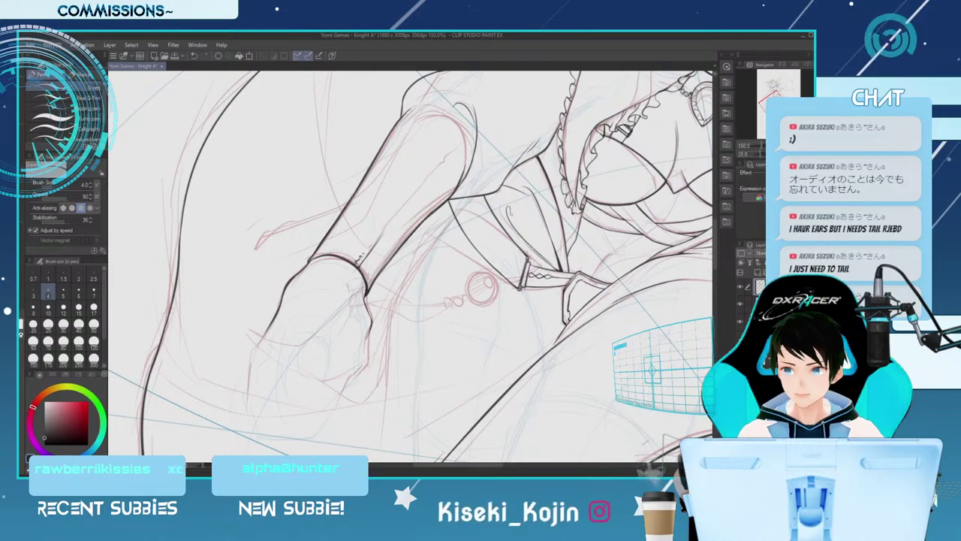
Ink the short pendant straps hanging beside the waist knot and their small connecting ring, reducing the pen to size 3
{"action": "key", "text": "ctrl+minus"}
{"action": "key", "text": "ctrl+minus"}
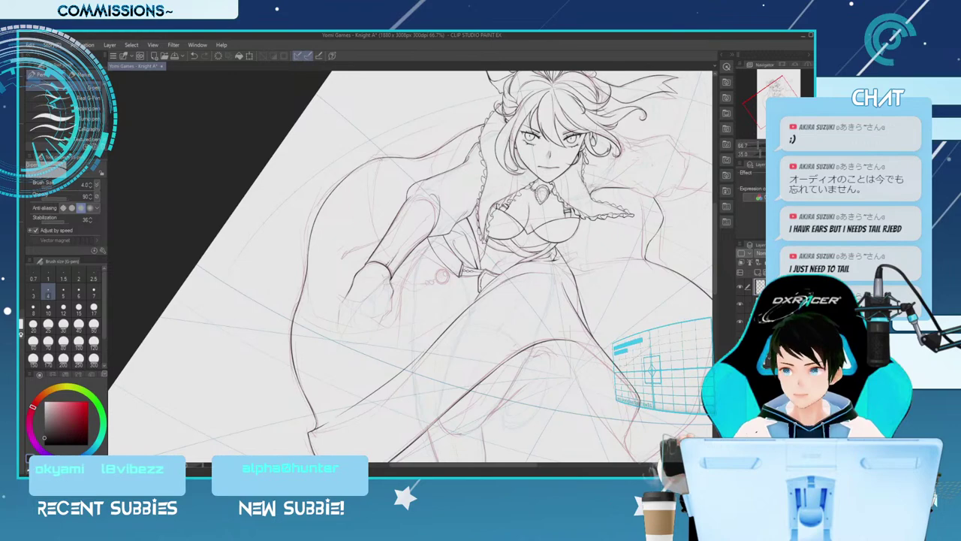
{"action": "key", "text": "ctrl+plus"}
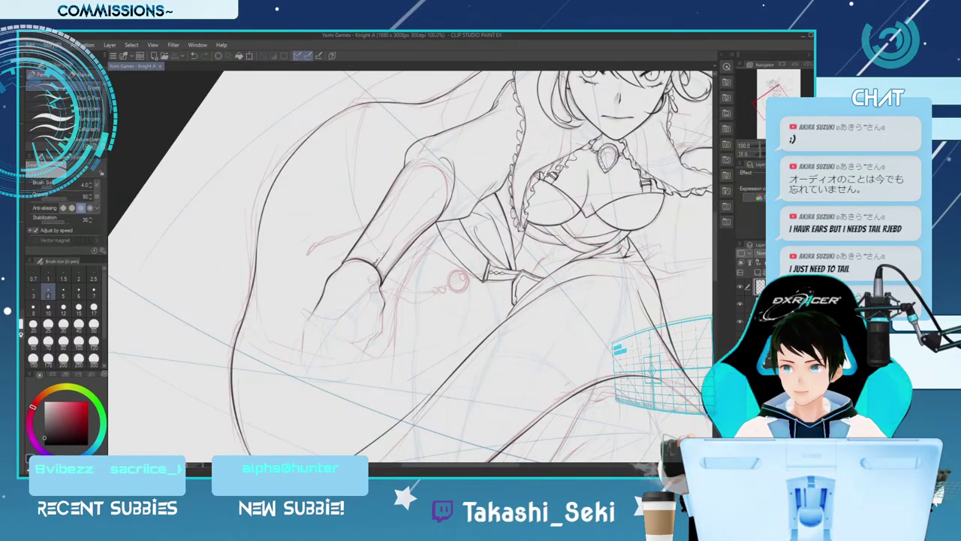
{"action": "key", "text": "minus"}
{"action": "key", "text": "minus"}
{"action": "key", "text": "minus"}
{"action": "key", "text": "minus"}
{"action": "key", "text": "minus"}
{"action": "key", "text": "minus"}
{"action": "key", "text": "minus"}
{"action": "key", "text": "minus"}
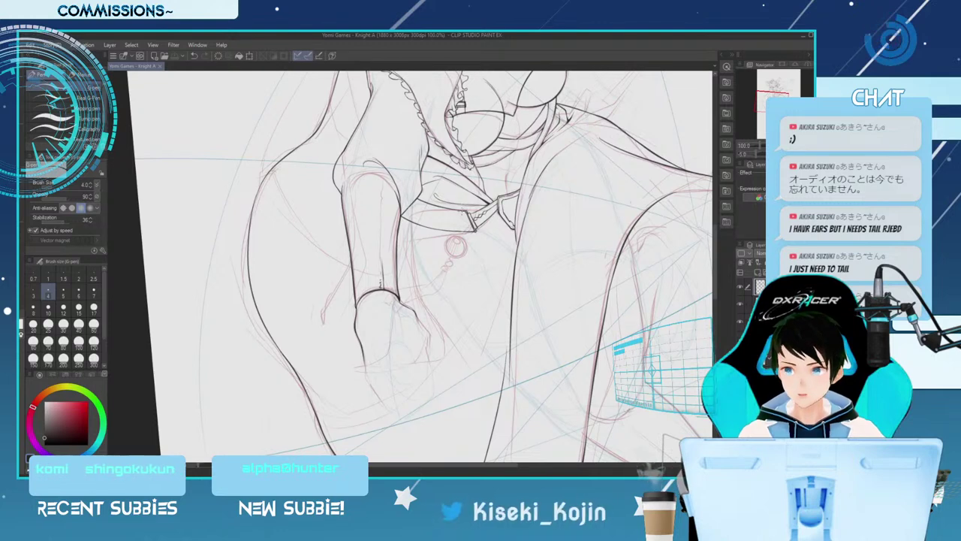
{"action": "key", "text": "ctrl+plus"}
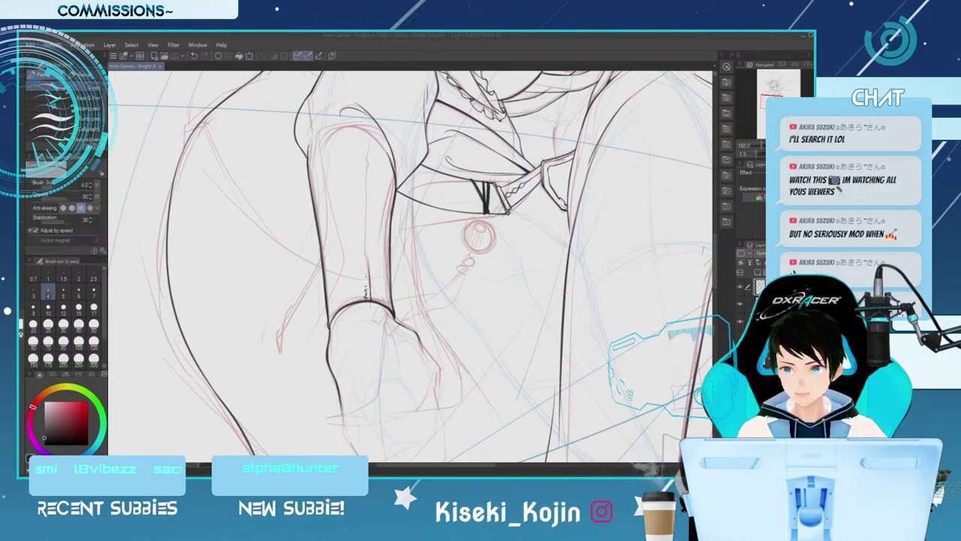
{"action": "key", "text": "ctrl+z"}
{"action": "key", "text": "bracketleft"}
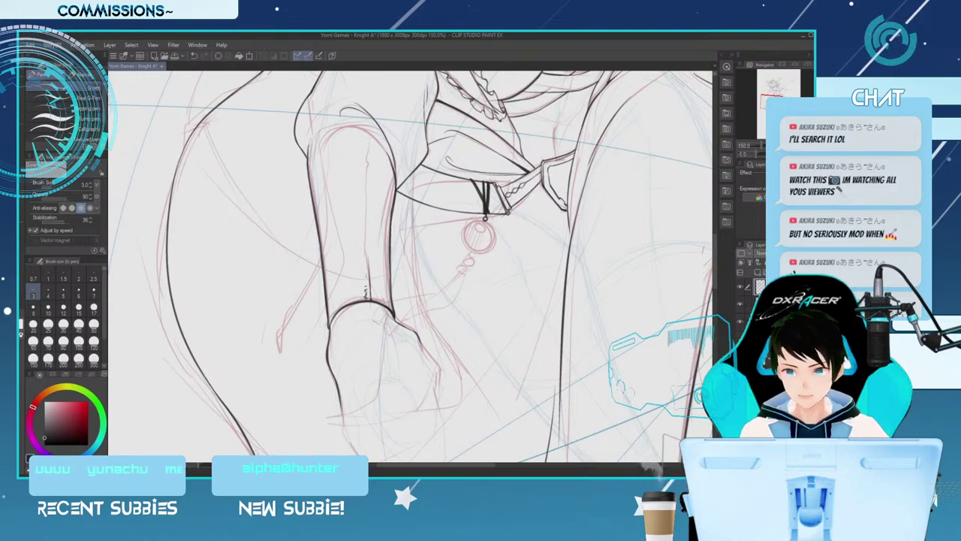
Draw the round pendant below the straps as two concentric size 4 ellipses, with two small ellipse beads beneath it
{"action": "key", "text": "u"}
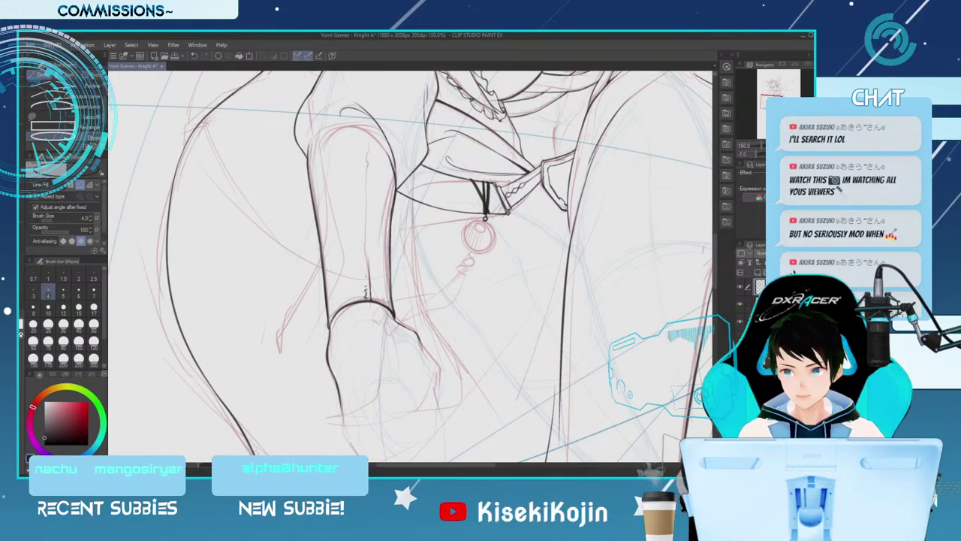
{"action": "left_click_drag", "start_coordinate": [466, 222], "coordinate": [492, 248]}
{"action": "left_click", "coordinate": [493, 249]}
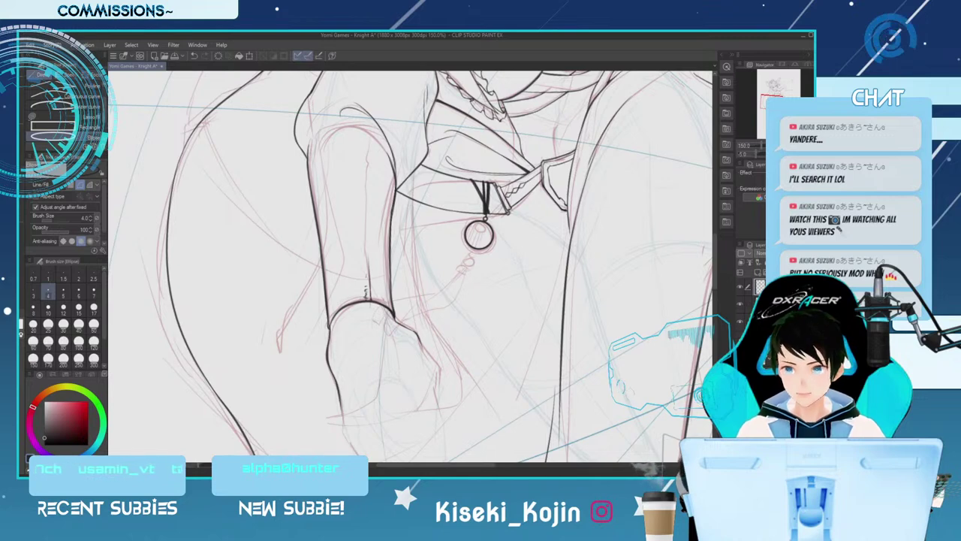
{"action": "left_click_drag", "start_coordinate": [478, 234], "coordinate": [490, 246]}
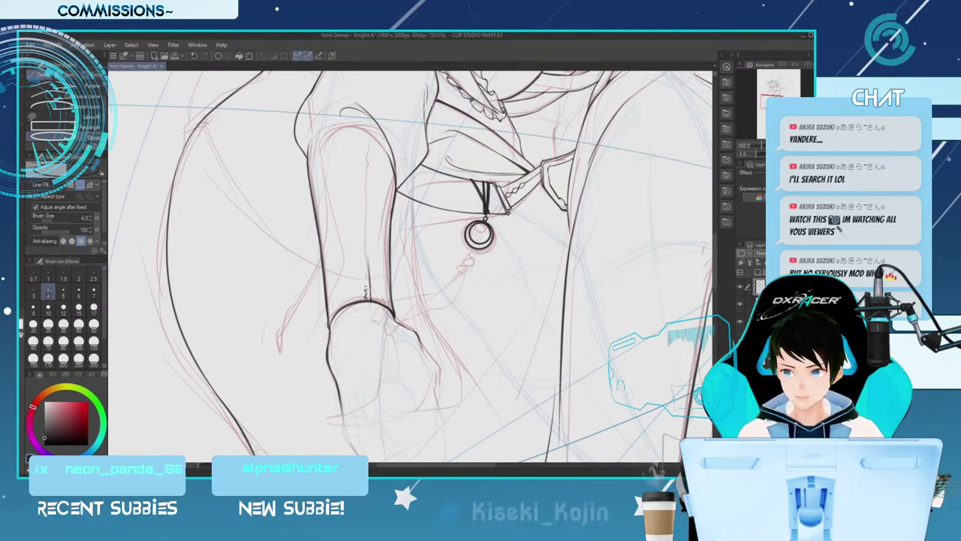
{"action": "left_click_drag", "start_coordinate": [469, 248], "coordinate": [468, 249]}
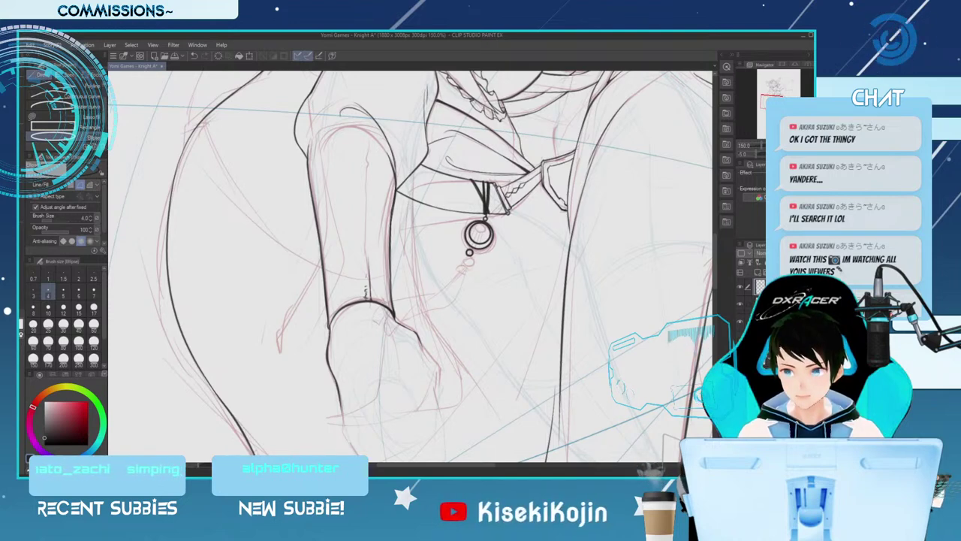
{"action": "left_click_drag", "start_coordinate": [462, 257], "coordinate": [465, 261]}
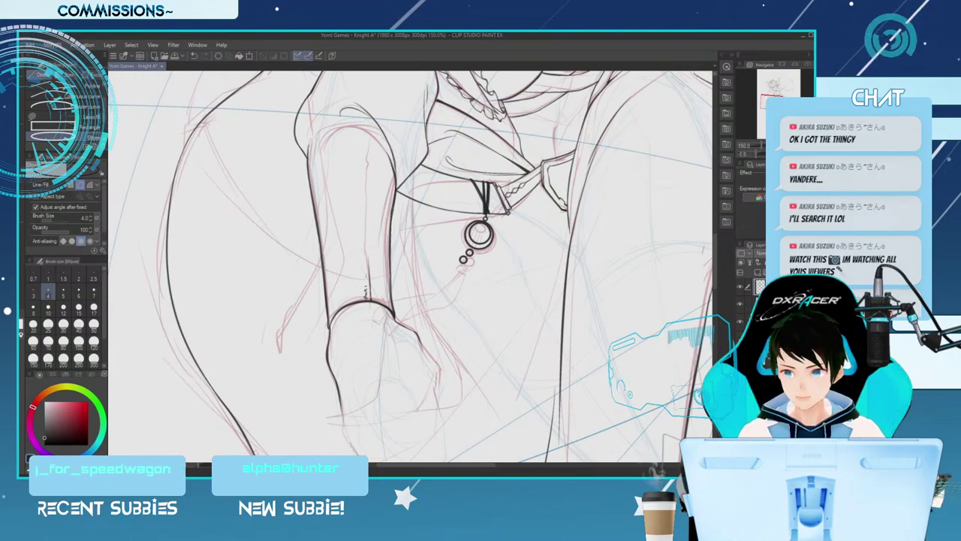
Ink a small bow below the pendant beads and its hanging tassel with a size 4 pen, redoing one bow stroke
{"action": "key", "text": "p"}
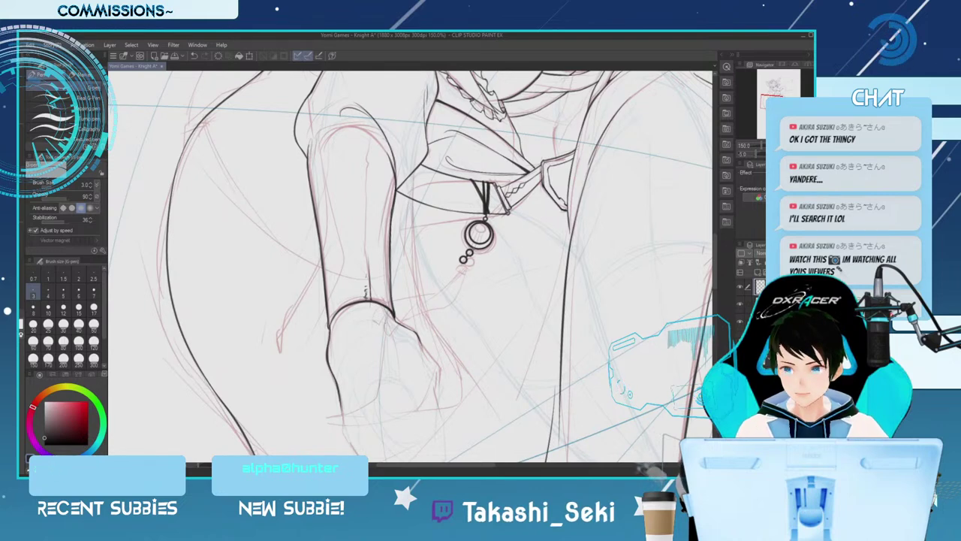
{"action": "key", "text": "]"}
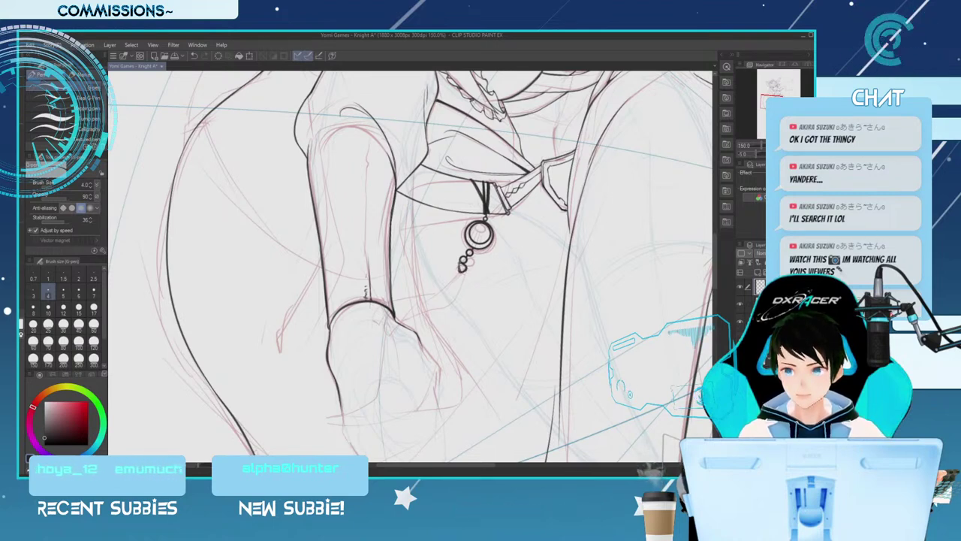
{"action": "left_click_drag", "start_coordinate": [463, 261], "coordinate": [453, 259]}
{"action": "key", "text": "ctrl+z"}
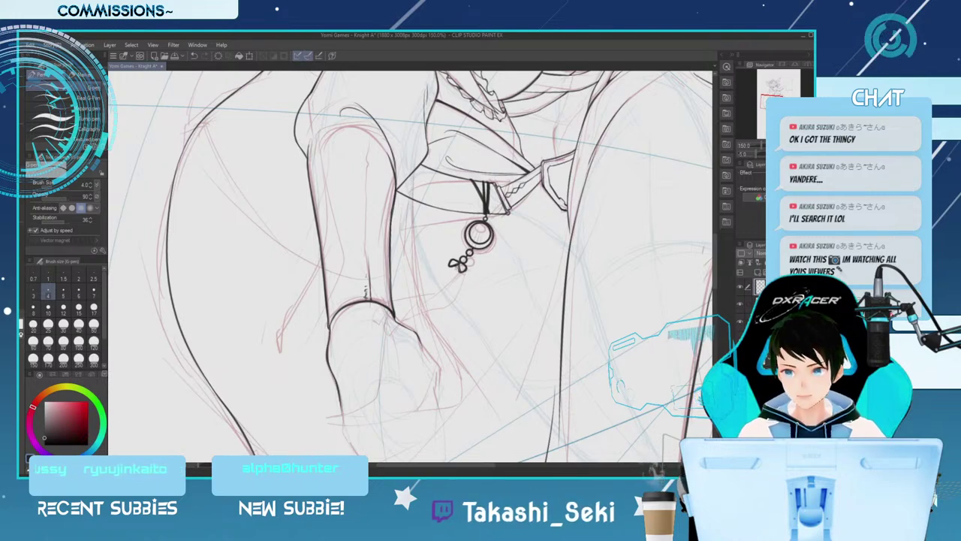
{"action": "left_click_drag", "start_coordinate": [447, 279], "coordinate": [422, 287]}
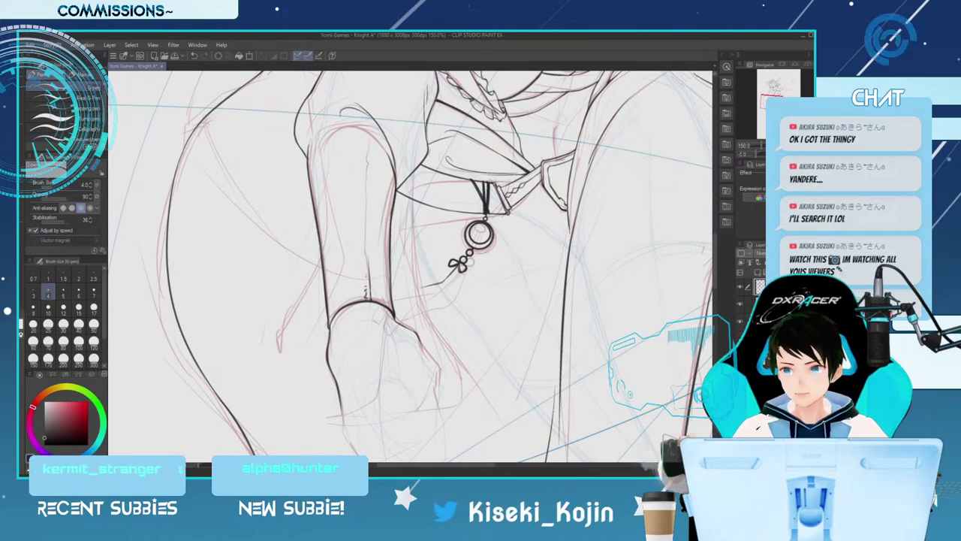
{"action": "key", "text": "minus"}
{"action": "key", "text": "minus"}
{"action": "key", "text": "minus"}
{"action": "key", "text": "minus"}
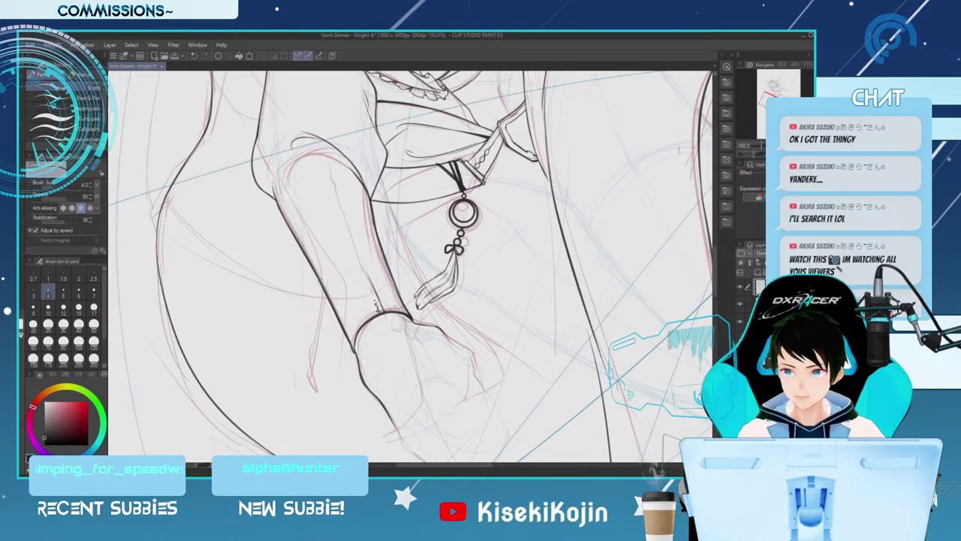
Examine the pendant and tassel against the whole figure at several zoom levels and canvas rotations
{"action": "key", "text": "ctrl+minus"}
{"action": "key", "text": "ctrl+minus"}
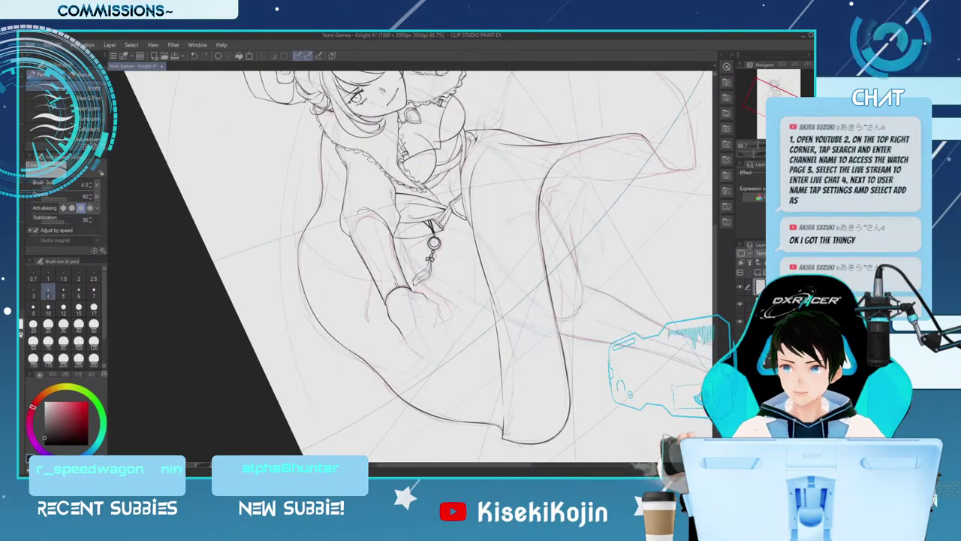
{"action": "key", "text": "asciicircum"}
{"action": "key", "text": "asciicircum"}
{"action": "key", "text": "asciicircum"}
{"action": "key", "text": "asciicircum"}
{"action": "key", "text": "asciicircum"}
{"action": "key", "text": "asciicircum"}
{"action": "key", "text": "asciicircum"}
{"action": "key", "text": "asciicircum"}
{"action": "key", "text": "asciicircum"}
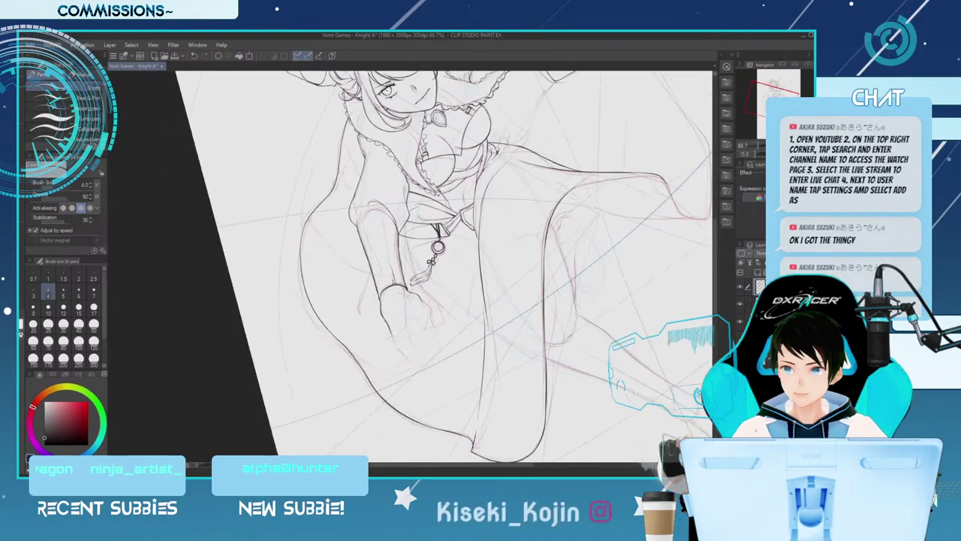
{"action": "key", "text": "asciicircum"}
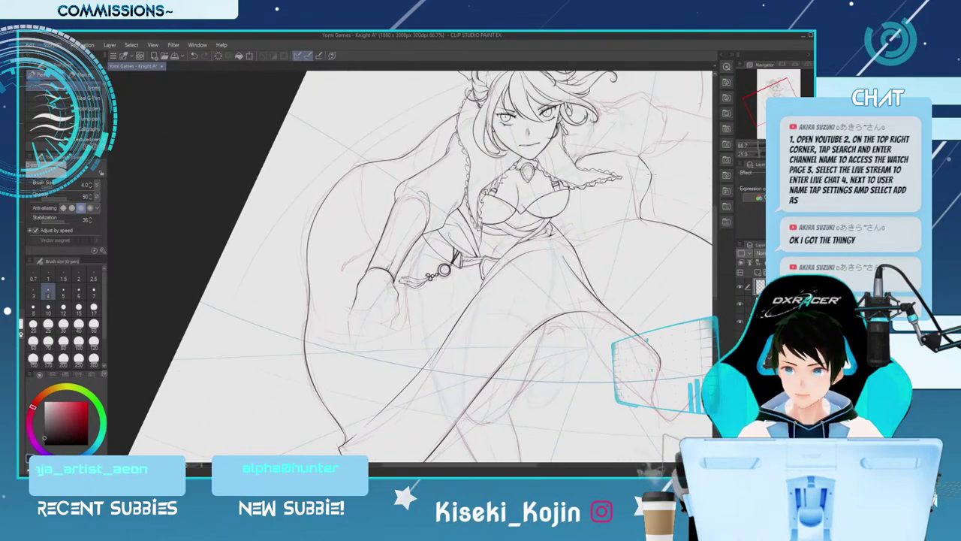
{"action": "key", "text": "ctrl+plus"}
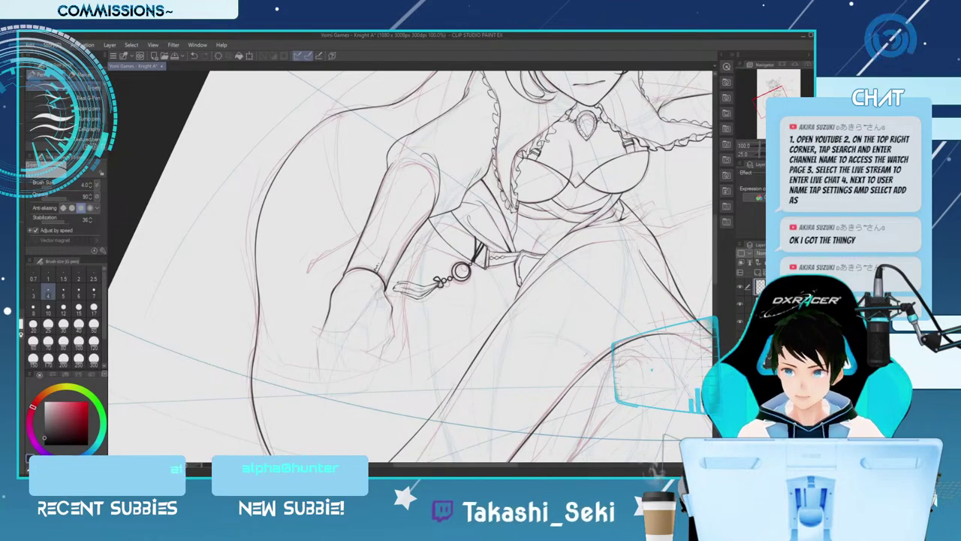
{"action": "key", "text": "ctrl+minus"}
{"action": "key", "text": "ctrl+minus"}
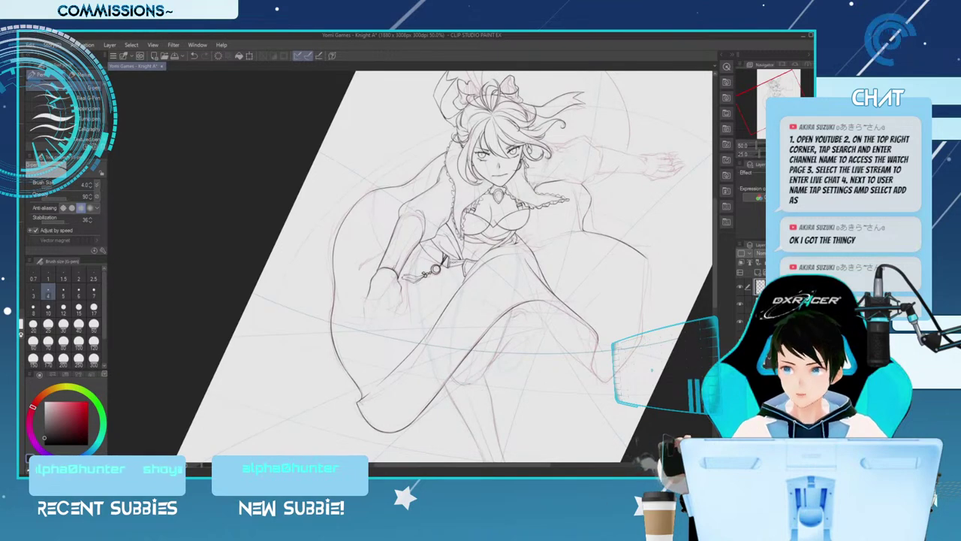
{"action": "key", "text": "ctrl+plus"}
{"action": "key", "text": "ctrl+minus"}
{"action": "key", "text": "minus"}
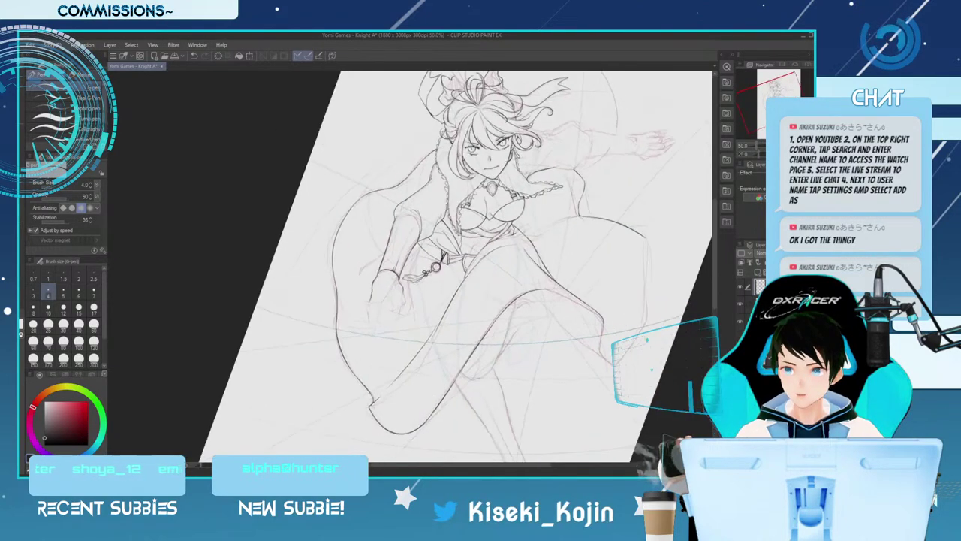
{"action": "key", "text": "minus"}
{"action": "key", "text": "minus"}
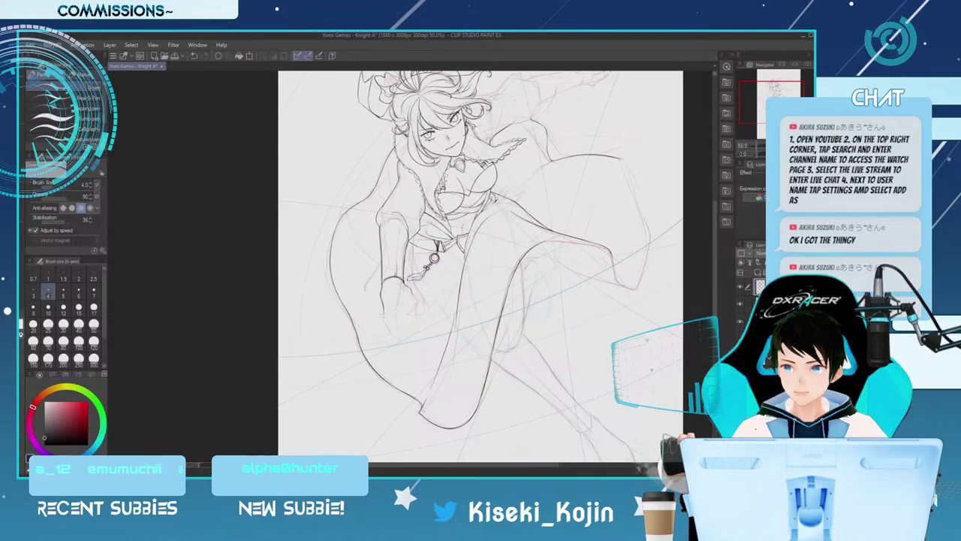
{"action": "key", "text": "ctrl+minus"}
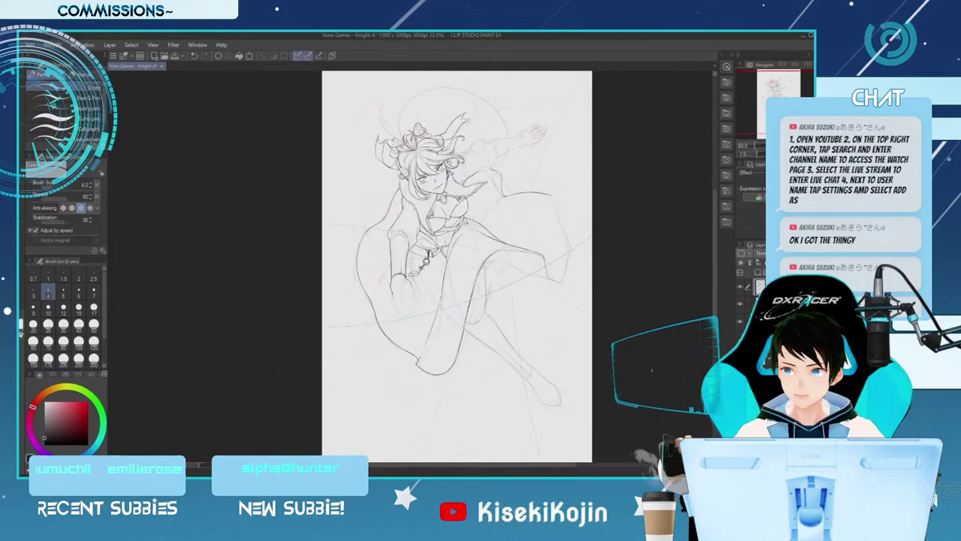
Ink a short curved ribbon end beside the tassel's bow, redoing the stroke until it fits
{"action": "key", "text": "ctrl+plus"}
{"action": "key", "text": "ctrl+plus"}
{"action": "key", "text": "ctrl+plus"}
{"action": "key", "text": "ctrl+plus"}
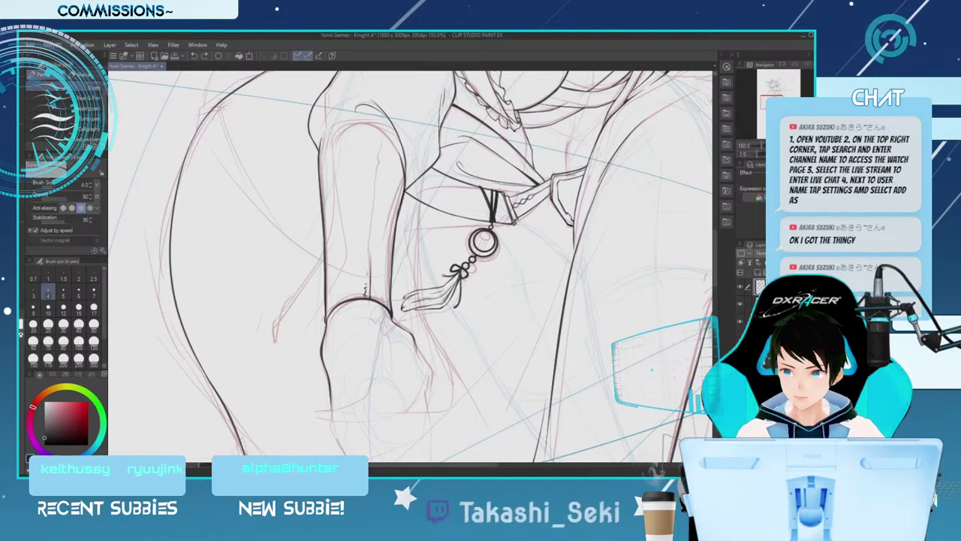
{"action": "left_click_drag", "start_coordinate": [437, 260], "coordinate": [440, 268]}
{"action": "key", "text": "ctrl+z"}
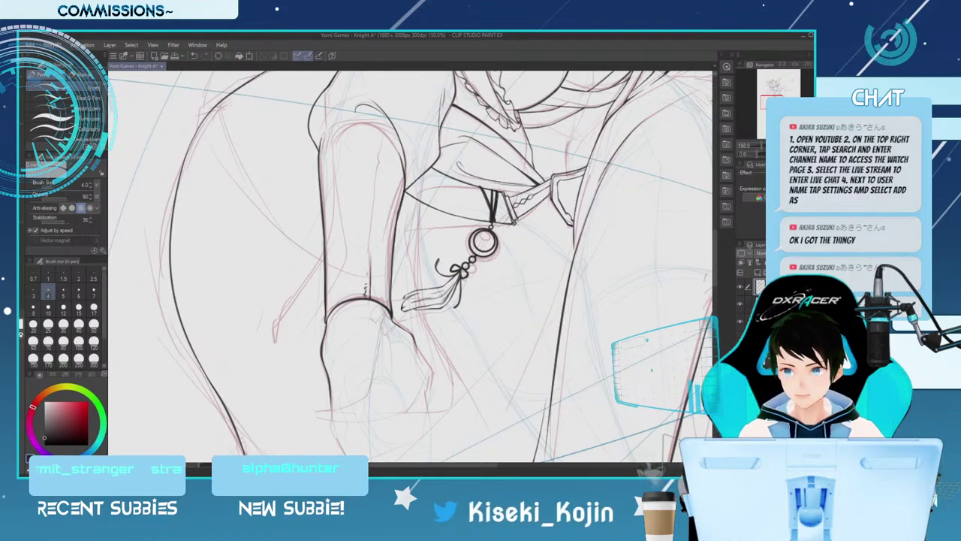
{"action": "left_click_drag", "start_coordinate": [438, 265], "coordinate": [450, 274]}
{"action": "key", "text": "ctrl+z"}
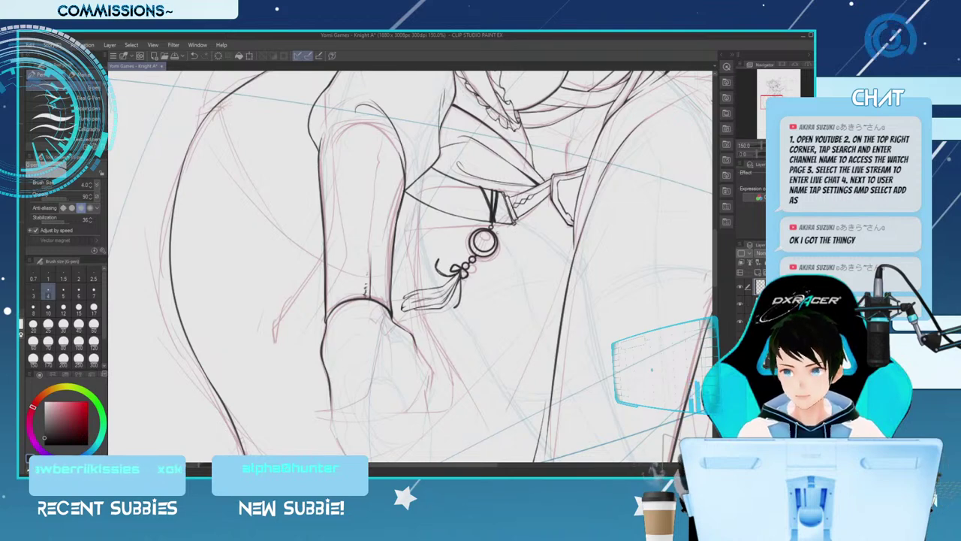
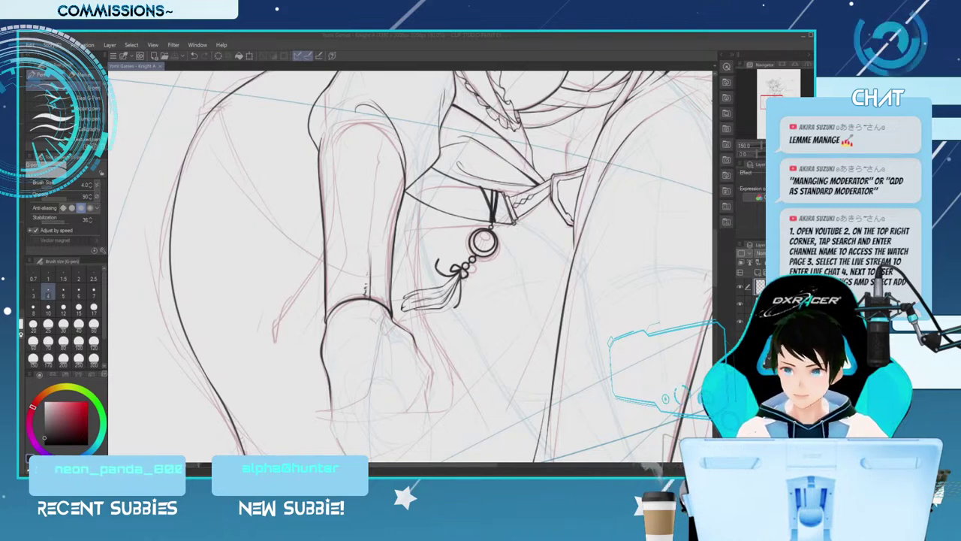
Check the inked waist details and cloth silhouette against the full page, both upright and tilted
{"action": "key", "text": "ctrl+0"}
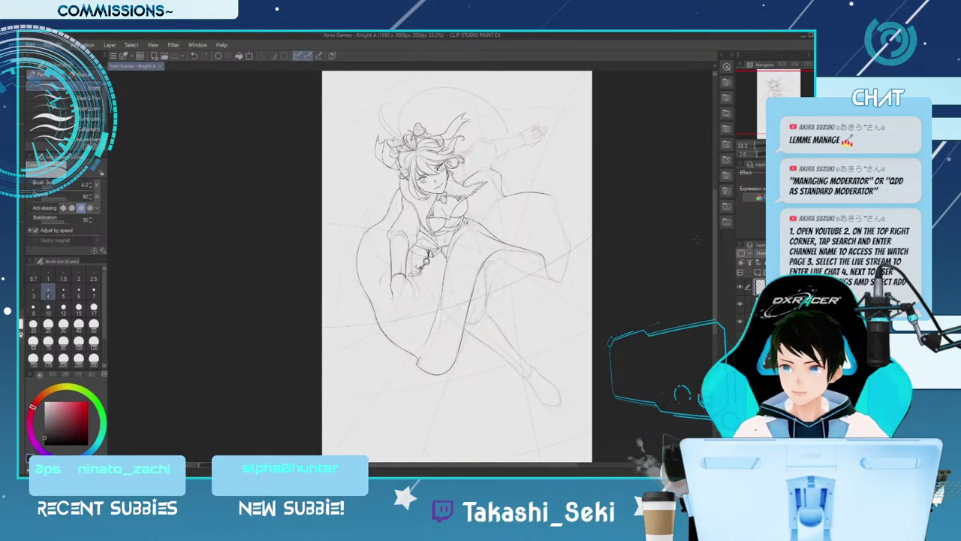
{"action": "key", "text": "ctrl+plus"}
{"action": "key", "text": "ctrl+plus"}
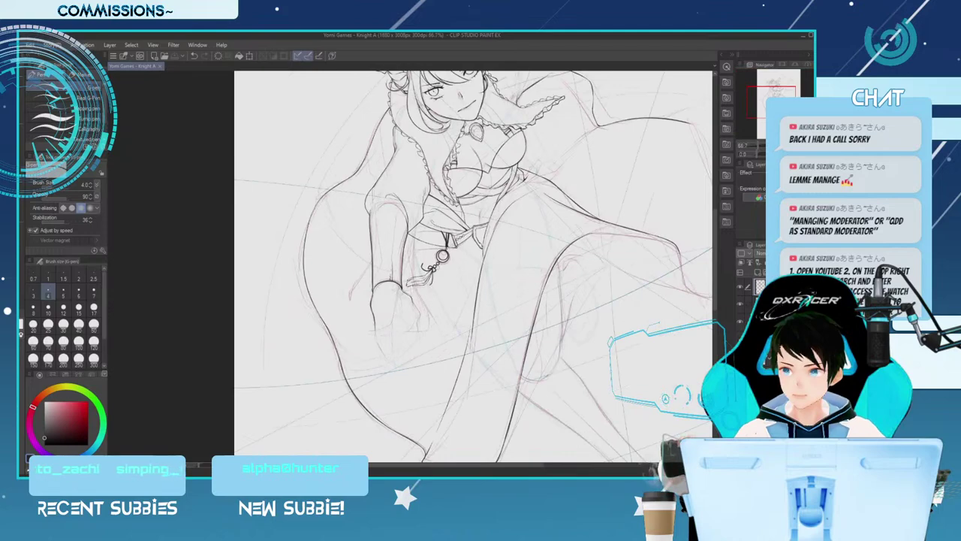
{"action": "key", "text": "asciicircum"}
{"action": "key", "text": "asciicircum"}
{"action": "key", "text": "asciicircum"}
{"action": "key", "text": "asciicircum"}
{"action": "key", "text": "asciicircum"}
{"action": "key", "text": "ctrl+minus"}
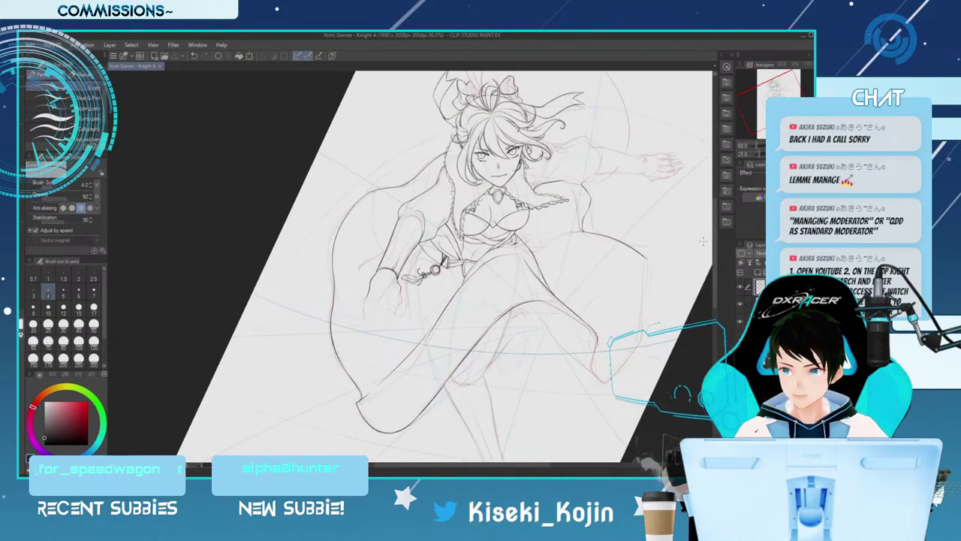
{"action": "mouse_move", "coordinate": [715, 241]}
{"action": "left_mouse_down"}
{"action": "mouse_move", "coordinate": [714, 263]}
{"action": "mouse_move", "coordinate": [715, 250]}
{"action": "left_mouse_up"}
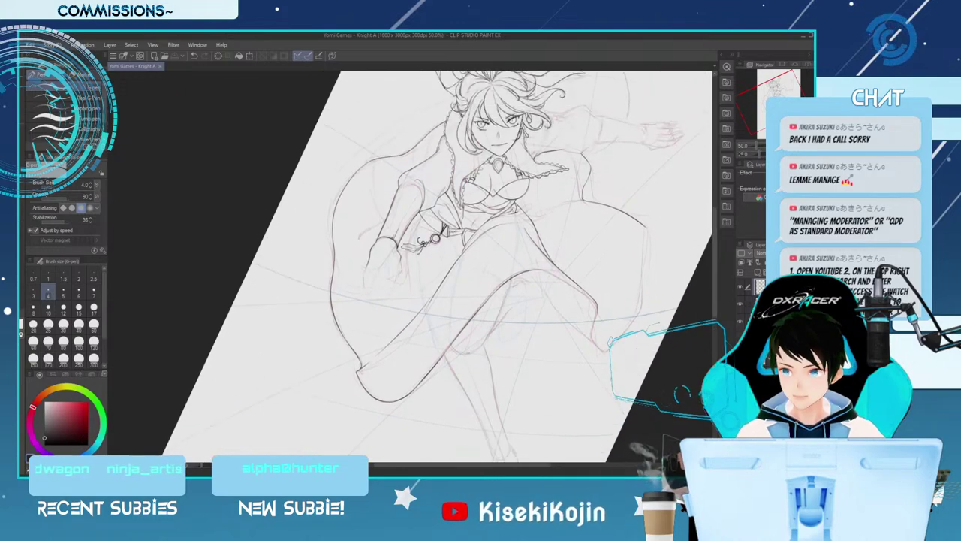
{"action": "key", "text": "ctrl+minus"}
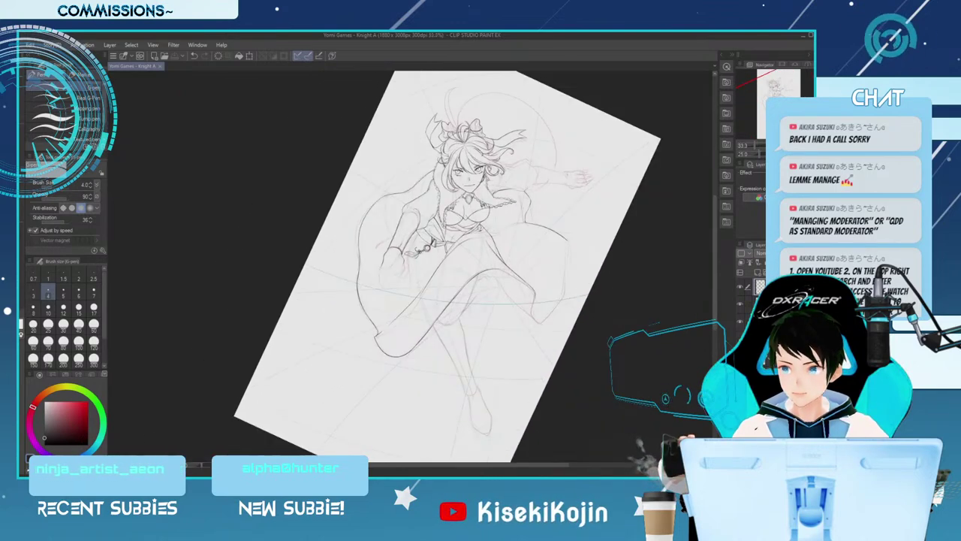
{"action": "key", "text": "minus"}
{"action": "key", "text": "minus"}
{"action": "key", "text": "minus"}
{"action": "key", "text": "minus"}
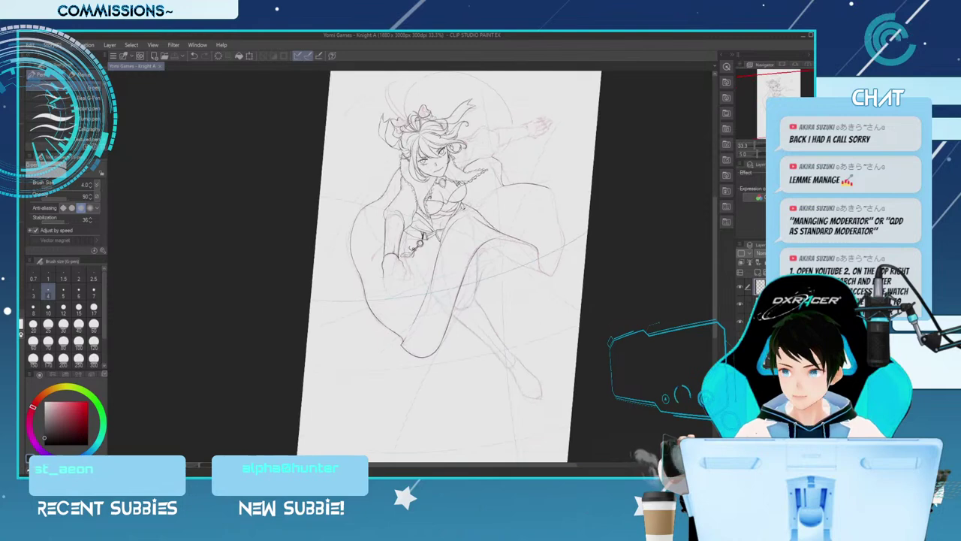
Ink the inner edge of the cloth fold descending from below the raised knee, increasing the pen to size 5
{"action": "key", "text": "ctrl+plus"}
{"action": "key", "text": "ctrl+plus"}
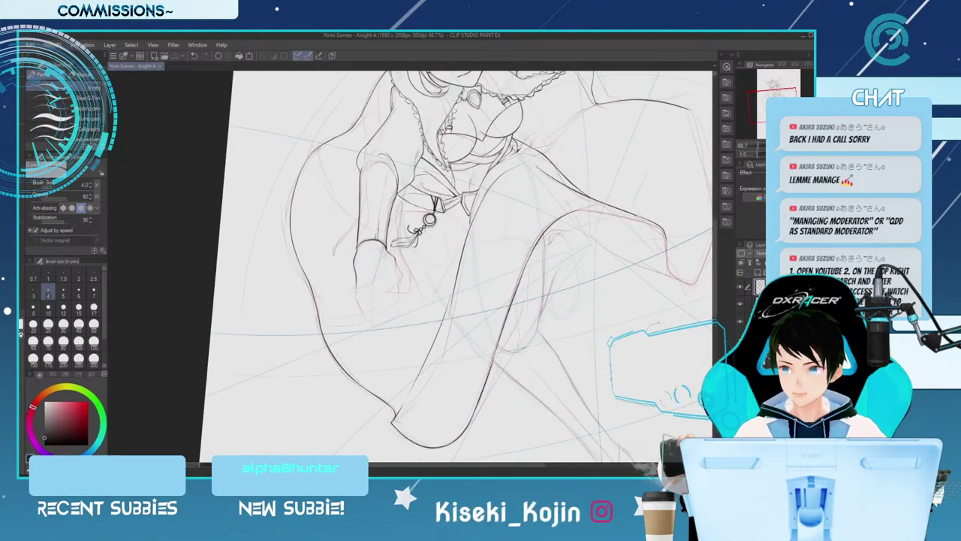
{"action": "key", "text": "asciicircum"}
{"action": "key", "text": "asciicircum"}
{"action": "key", "text": "asciicircum"}
{"action": "left_click_drag", "start_coordinate": [715, 255], "coordinate": [715, 278]}
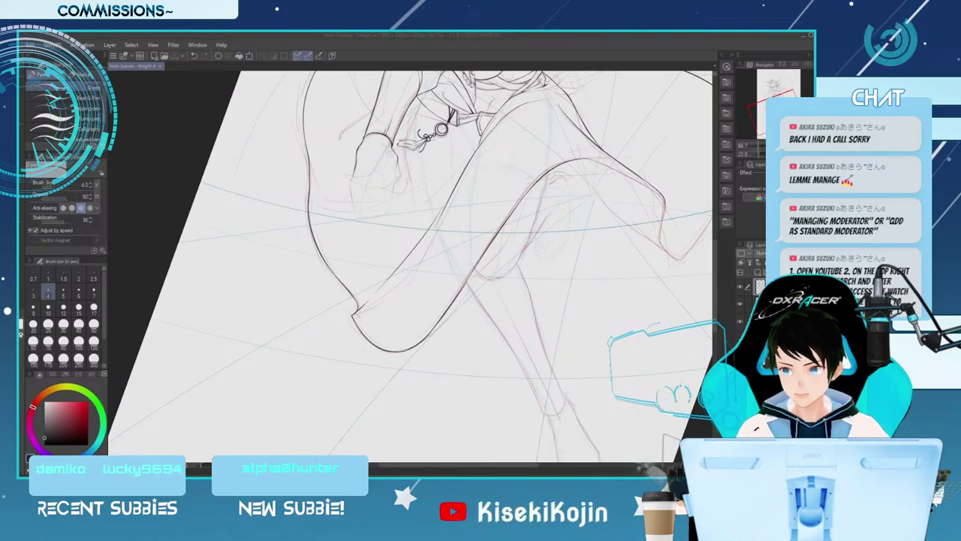
{"action": "key", "text": "ctrl+z"}
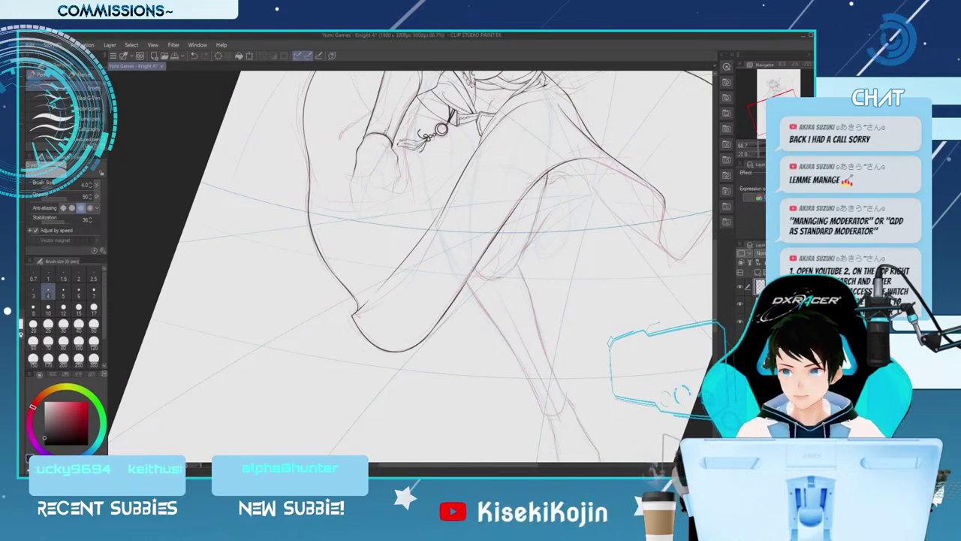
{"action": "key", "text": "bracketright"}
{"action": "left_click_drag", "start_coordinate": [547, 175], "coordinate": [541, 189]}
Ink the fold's curved lower hem between its two edges and the slanted line beside it, redoing stray strokes
{"action": "key", "text": "ctrl+plus"}
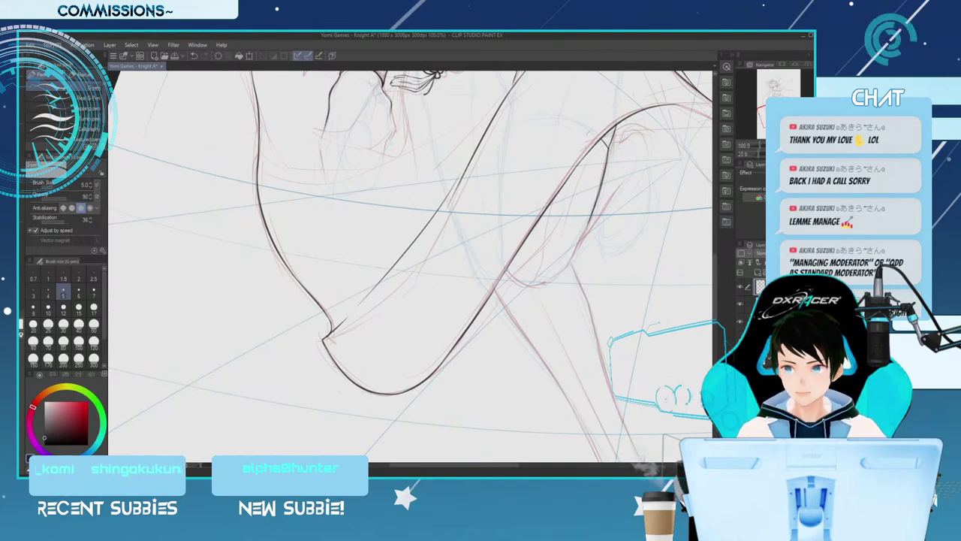
{"action": "left_click_drag", "start_coordinate": [503, 267], "coordinate": [537, 282]}
{"action": "key", "text": "ctrl+z"}
{"action": "key", "text": "ctrl+z"}
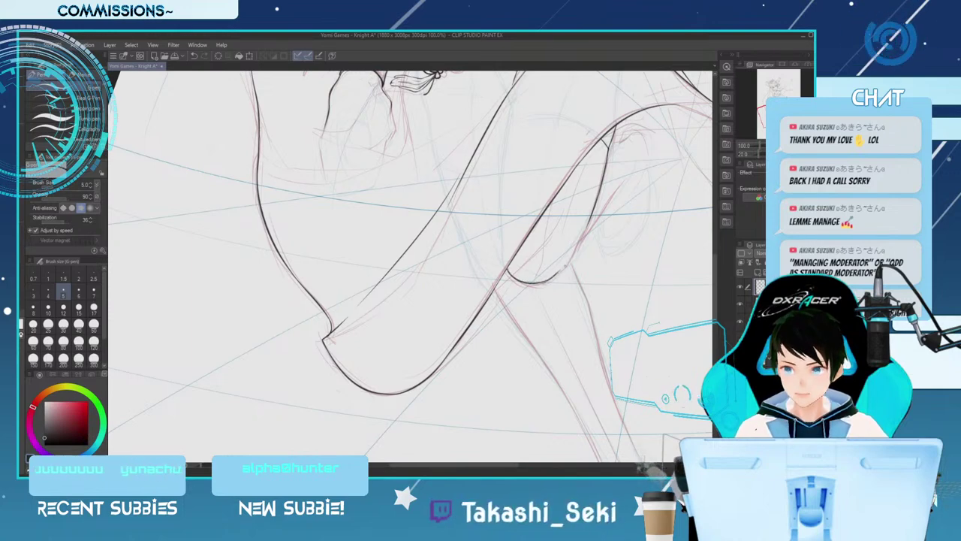
{"action": "left_click_drag", "start_coordinate": [544, 281], "coordinate": [564, 269]}
{"action": "key", "text": "ctrl+z"}
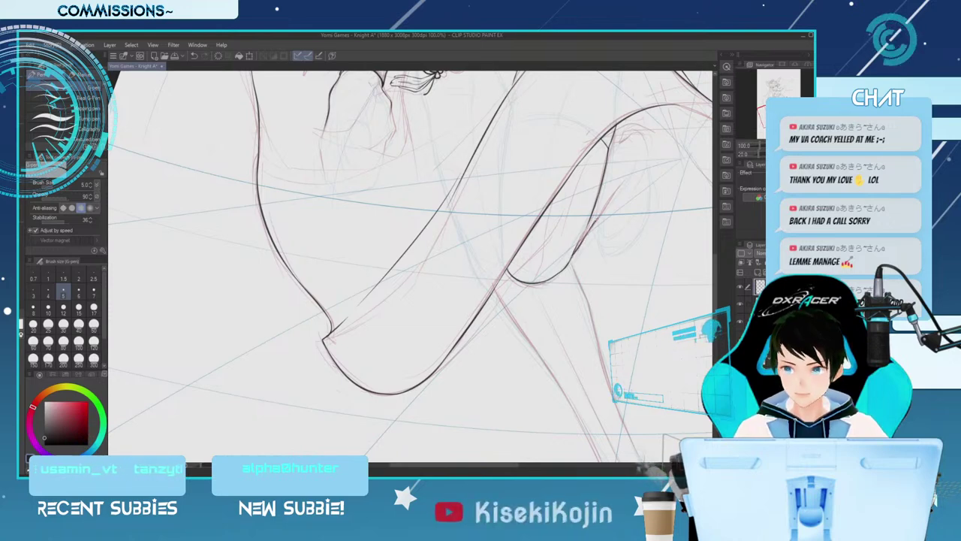
{"action": "left_click_drag", "start_coordinate": [623, 182], "coordinate": [612, 197]}
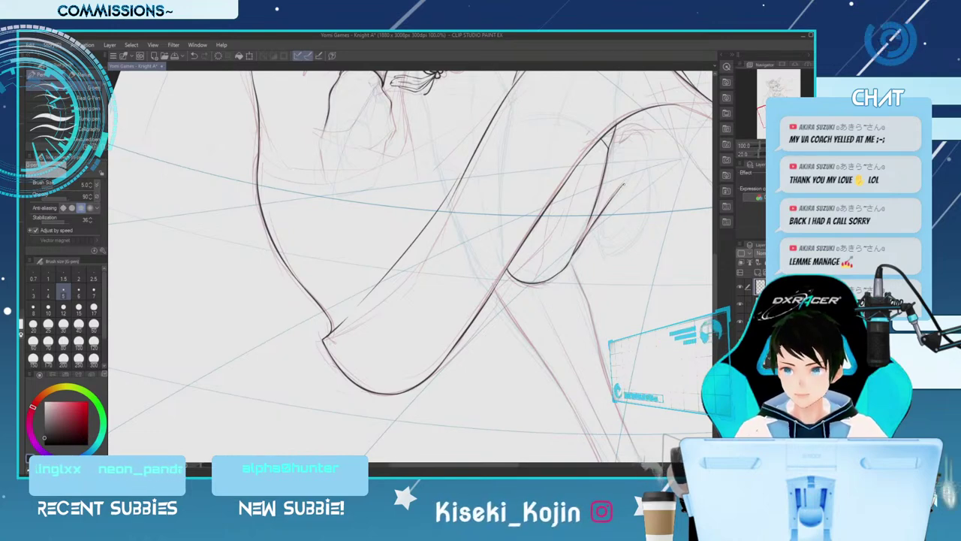
Save the drawing and ink the outer edge of the hanging cloth beside the raised thigh
{"action": "key", "text": "ctrl+s"}
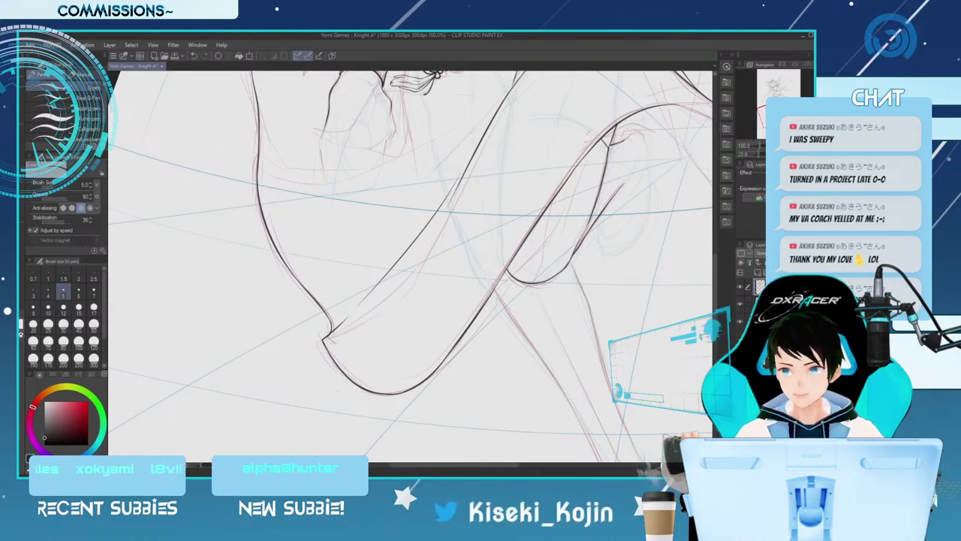
{"action": "key", "text": "ctrl+s"}
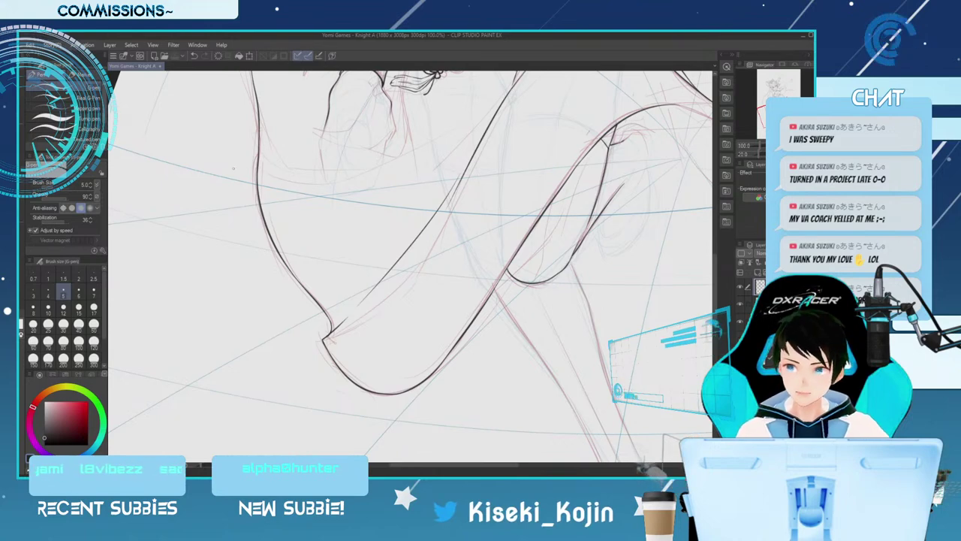
{"action": "scroll", "coordinate": [325, 134], "scroll_direction": "down", "scroll_amount": 2}
{"action": "scroll", "coordinate": [445, 154], "scroll_direction": "down", "scroll_amount": 1}
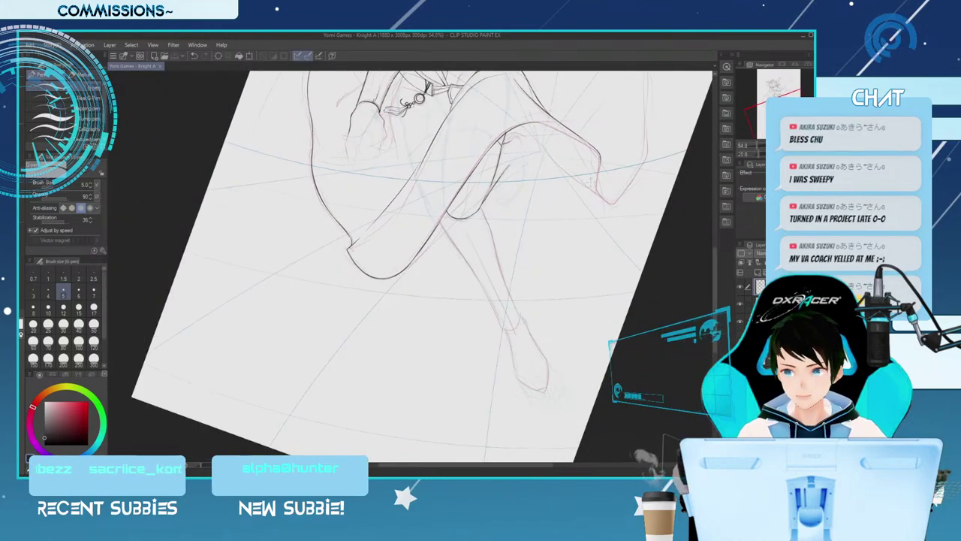
{"action": "left_click_drag", "start_coordinate": [714, 279], "coordinate": [714, 263]}
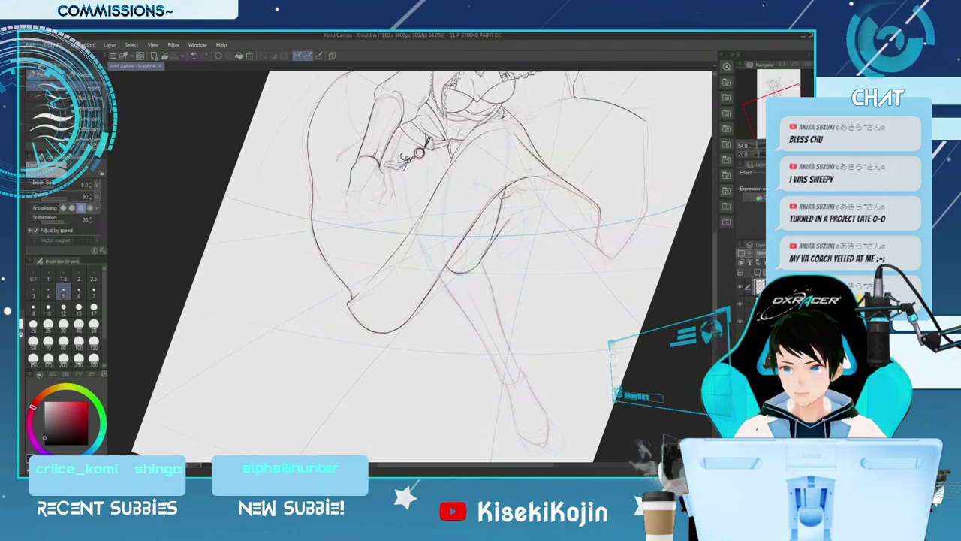
{"action": "key", "text": "asciicircum"}
{"action": "key", "text": "asciicircum"}
{"action": "key", "text": "asciicircum"}
{"action": "key", "text": "asciicircum"}
{"action": "key", "text": "asciicircum"}
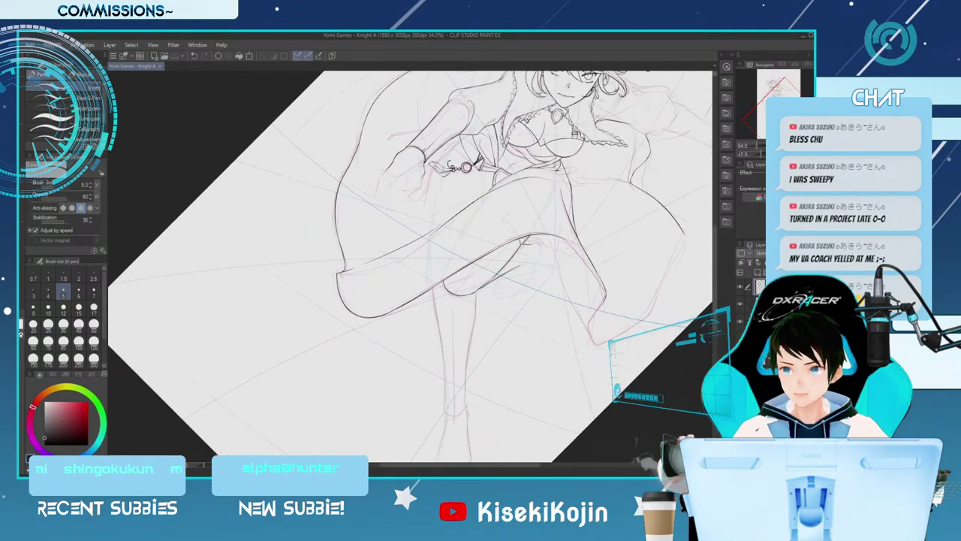
{"action": "scroll", "coordinate": [578, 305], "scroll_direction": "up", "scroll_amount": 1}
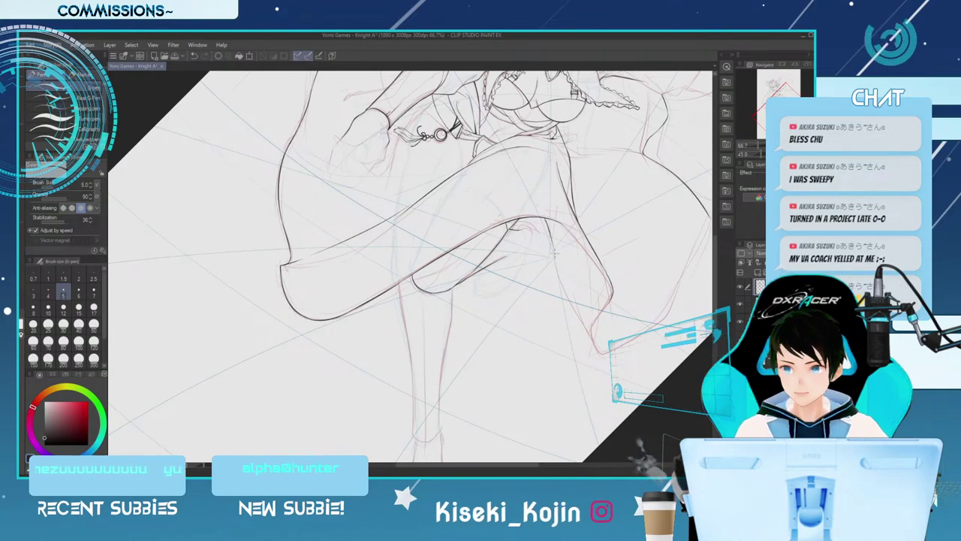
Ink the inner edge of the cloth fold from beneath the thigh down to its pointed corner, redoing strokes until they fit
{"action": "key", "text": "ctrl+plus"}
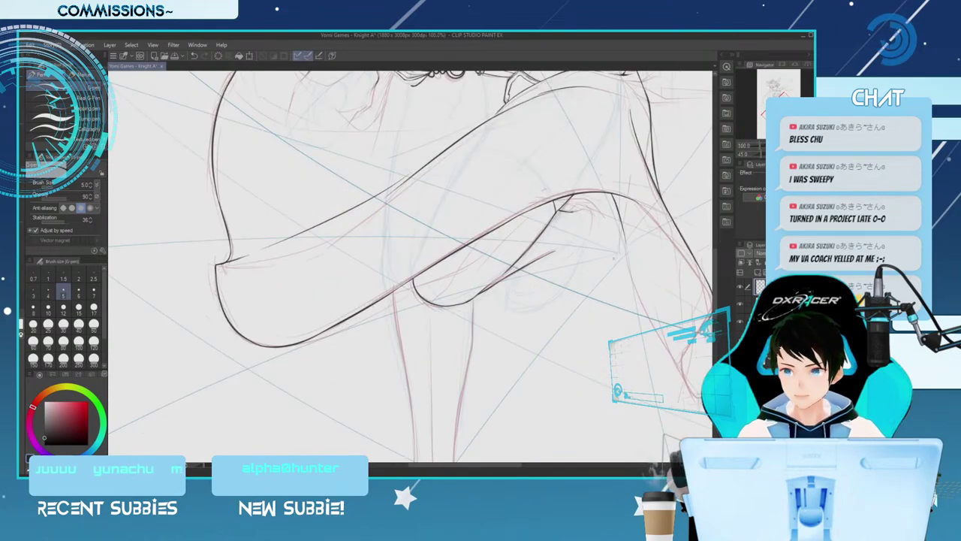
{"action": "left_click_drag", "start_coordinate": [516, 465], "coordinate": [535, 465]}
{"action": "left_click_drag", "start_coordinate": [714, 274], "coordinate": [714, 289]}
{"action": "left_click_drag", "start_coordinate": [523, 143], "coordinate": [533, 186]}
{"action": "key", "text": "ctrl+z"}
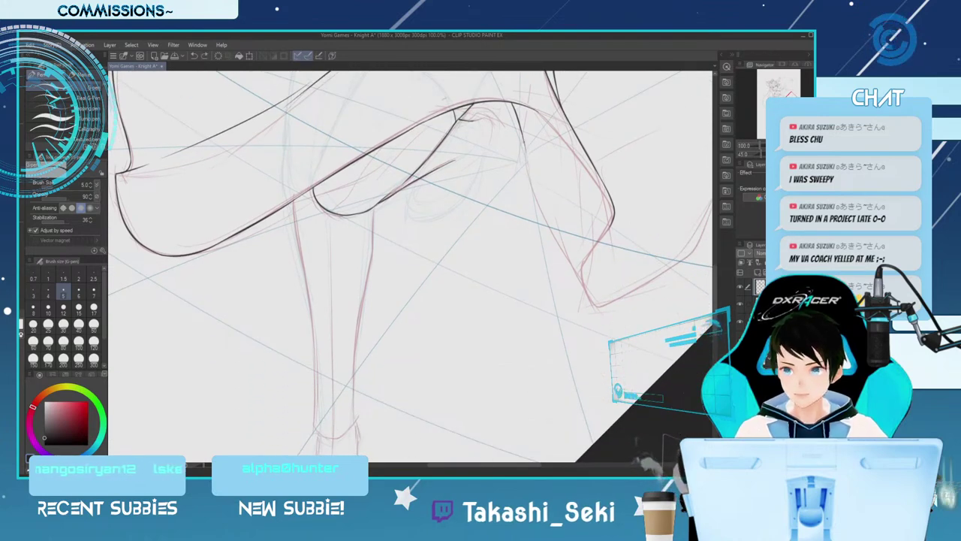
{"action": "left_click_drag", "start_coordinate": [523, 142], "coordinate": [542, 212]}
{"action": "key", "text": "ctrl+z"}
{"action": "left_click_drag", "start_coordinate": [523, 143], "coordinate": [553, 236]}
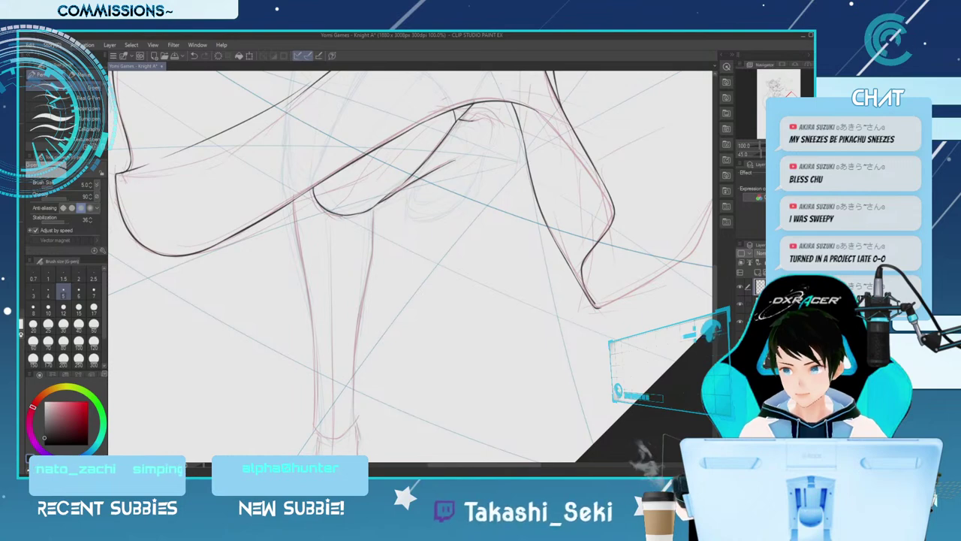
Clean up the fold's pointed corner and ink the lower hem rising from it
{"action": "left_click_drag", "start_coordinate": [532, 465], "coordinate": [551, 464]}
{"action": "key", "text": "e"}
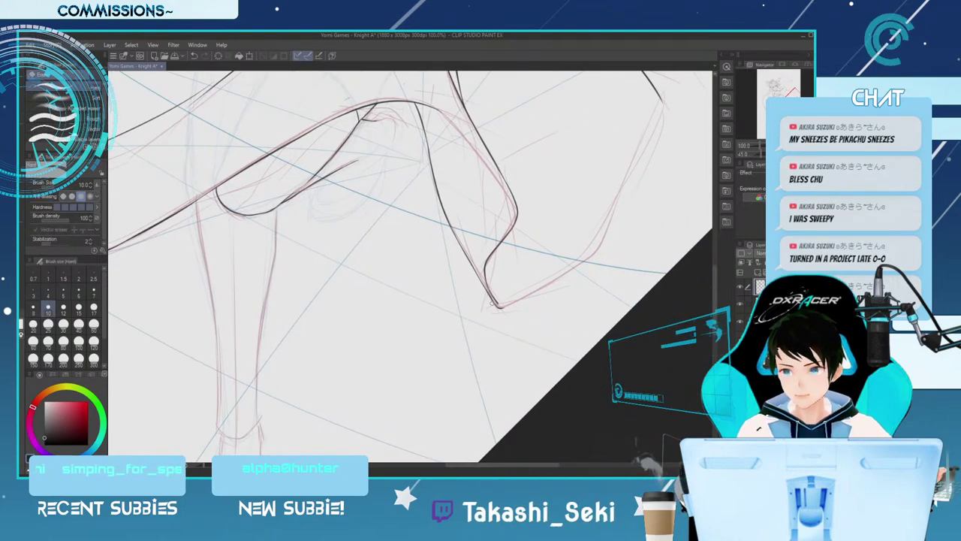
{"action": "key", "text": "p"}
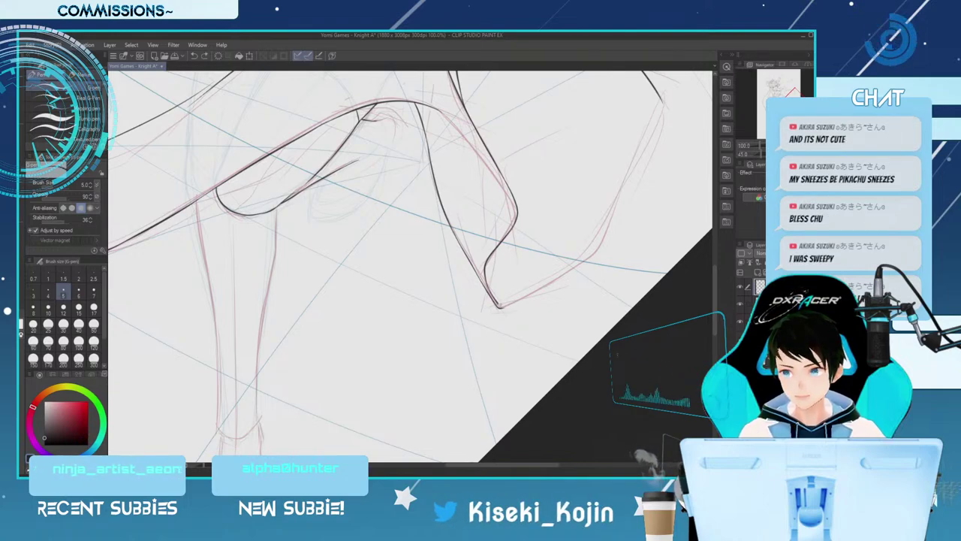
{"action": "key", "text": "e"}
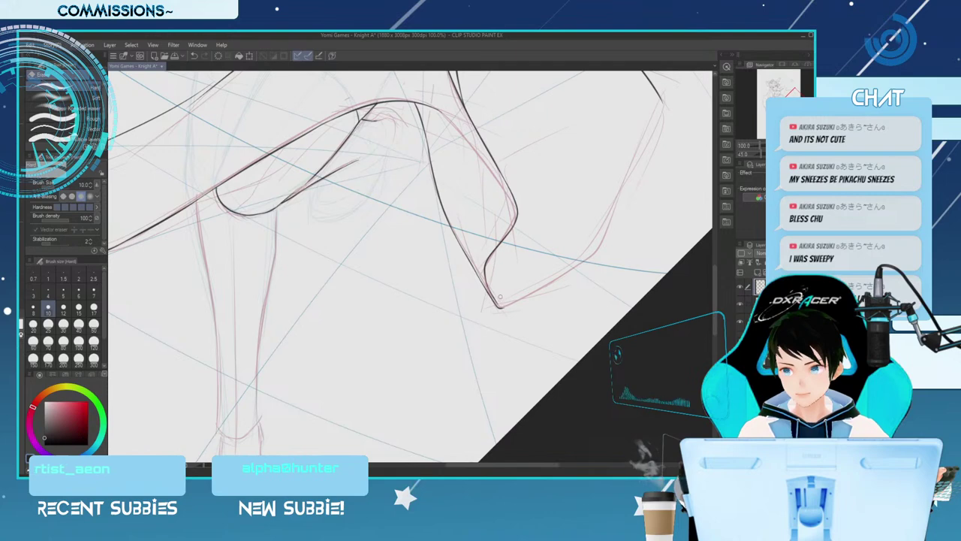
{"action": "key", "text": "p"}
{"action": "key", "text": "minus"}
{"action": "key", "text": "minus"}
{"action": "key", "text": "minus"}
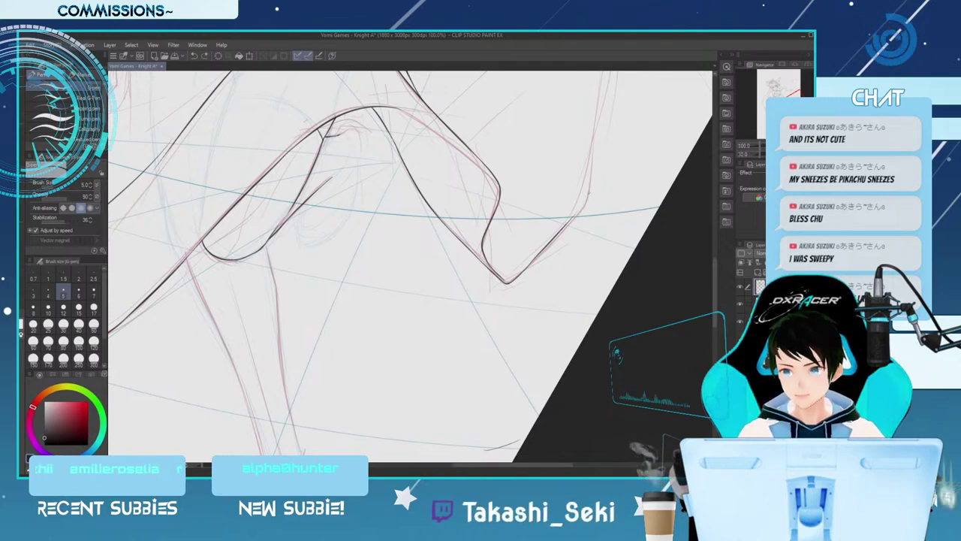
Ink the outer side of the billowing cloth from its upper bend down to the lower hem
{"action": "scroll", "coordinate": [410, 266], "scroll_direction": "up", "scroll_amount": 3}
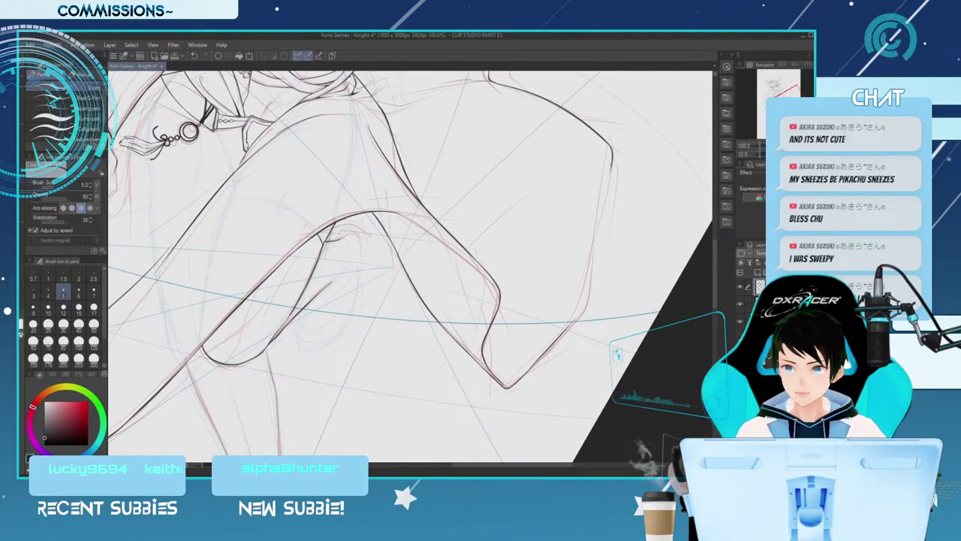
{"action": "left_click_drag", "start_coordinate": [611, 169], "coordinate": [597, 224]}
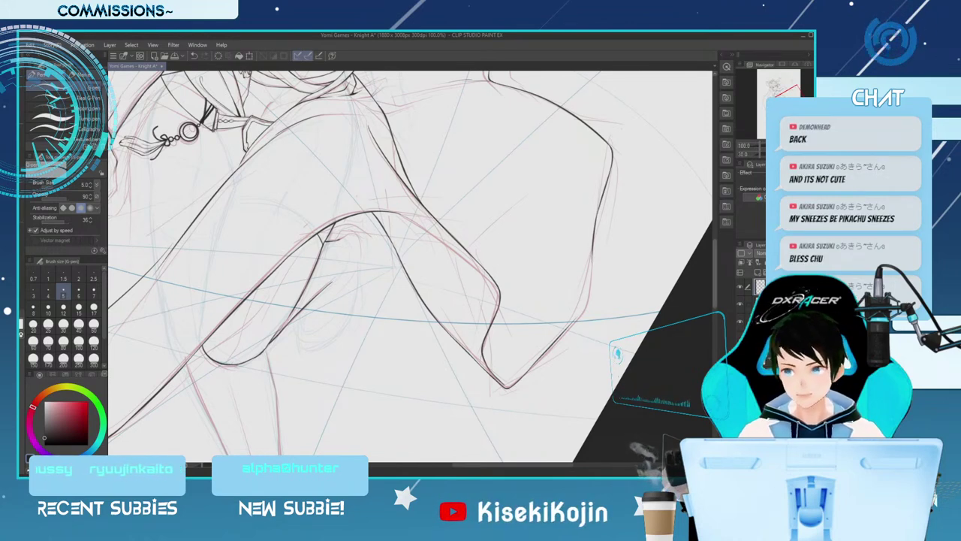
{"action": "left_click_drag", "start_coordinate": [714, 274], "coordinate": [714, 289]}
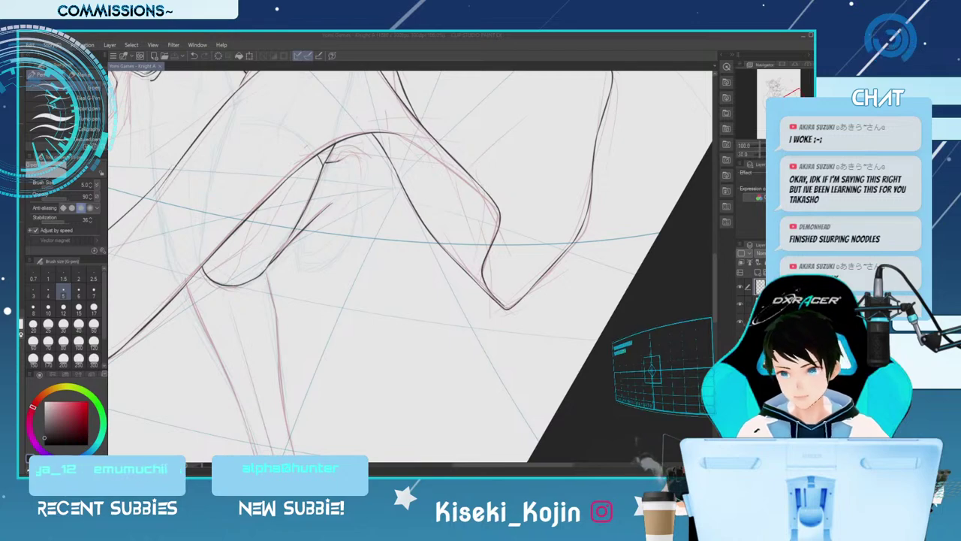
Examine the inked cloth silhouette against the rest of the figure, zoomed out and with the canvas rotated
{"action": "key", "text": "ctrl+minus"}
{"action": "key", "text": "ctrl+minus"}
{"action": "key", "text": "minus"}
{"action": "key", "text": "minus"}
{"action": "key", "text": "minus"}
{"action": "key", "text": "minus"}
{"action": "key", "text": "minus"}
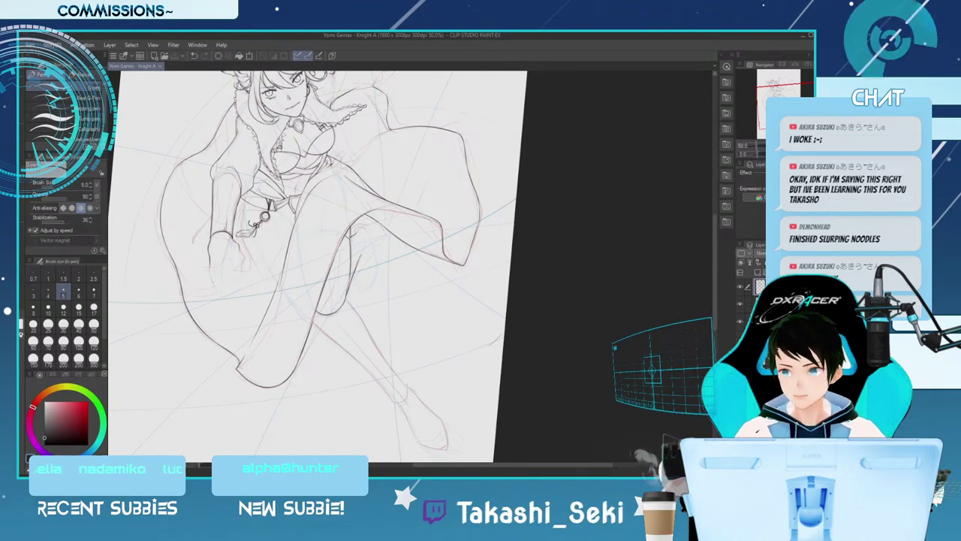
Ink the small rounded cloth fold hanging beneath the thigh beside the narrow fold, redoing its upper curve
{"action": "key", "text": "ctrl+plus"}
{"action": "scroll", "coordinate": [411, 269], "scroll_direction": "up", "scroll_amount": 2}
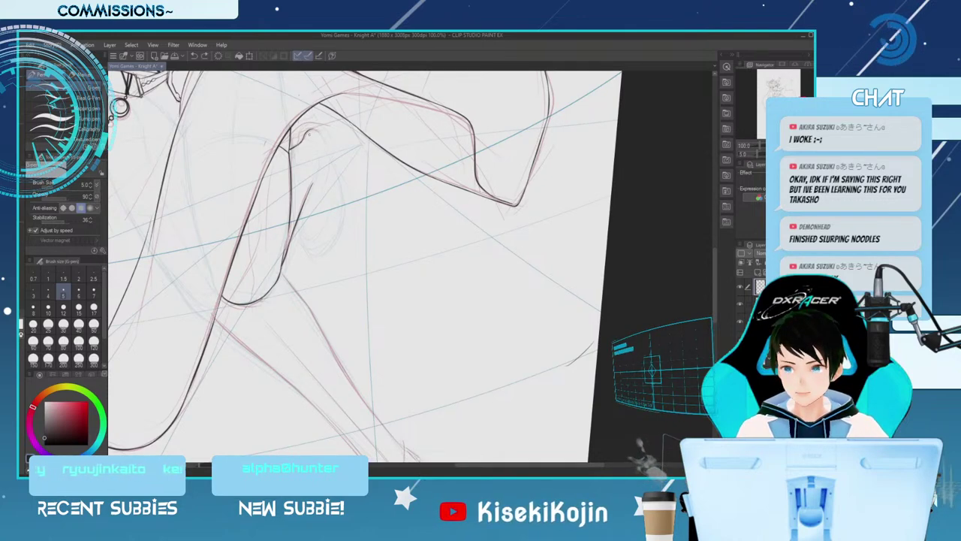
{"action": "key", "text": "e"}
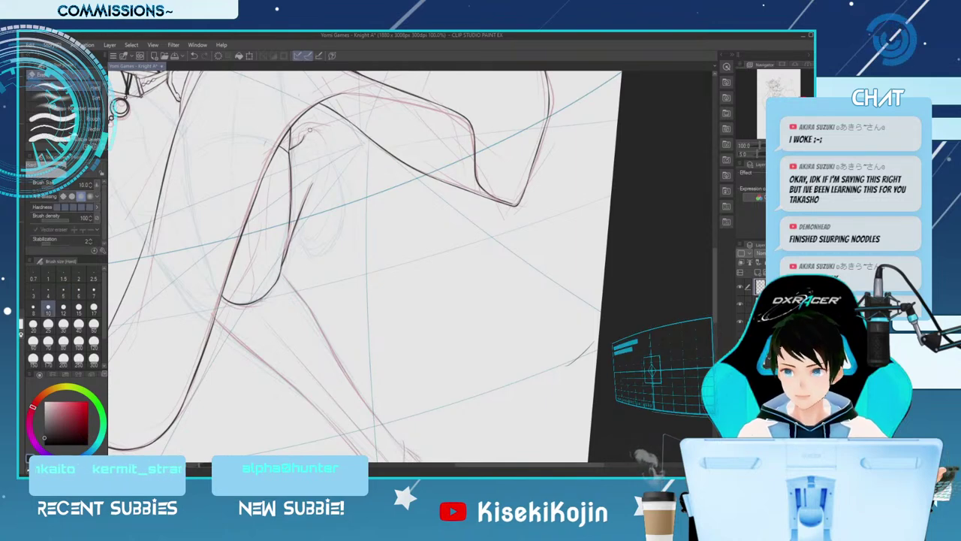
{"action": "key", "text": "p"}
{"action": "left_click_drag", "start_coordinate": [302, 134], "coordinate": [325, 143]}
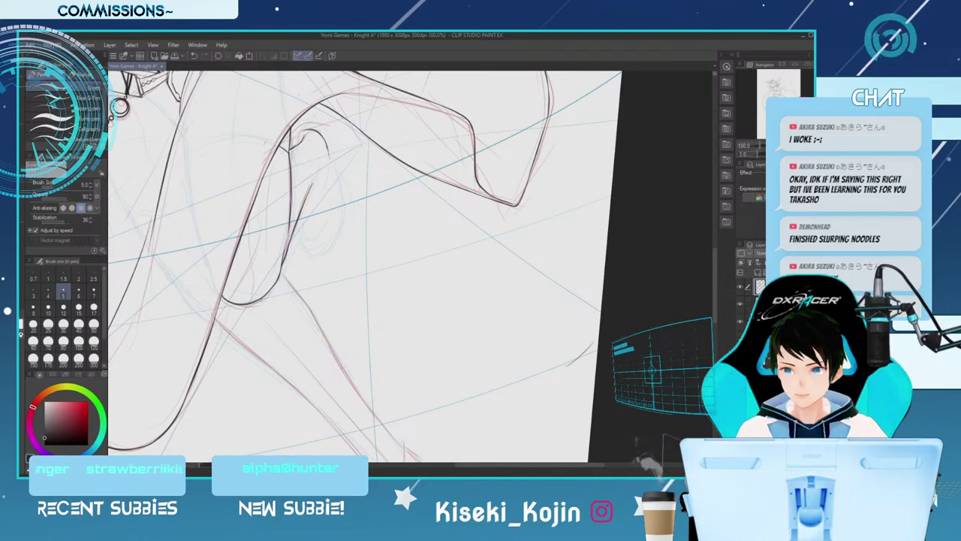
{"action": "key", "text": "ctrl+z"}
{"action": "left_click_drag", "start_coordinate": [326, 148], "coordinate": [342, 209]}
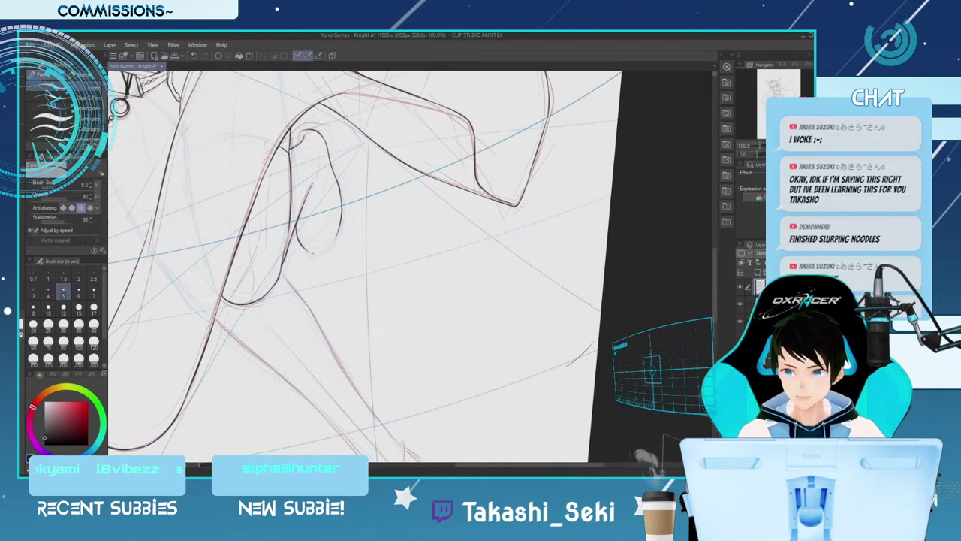
{"action": "left_click_drag", "start_coordinate": [298, 228], "coordinate": [317, 251]}
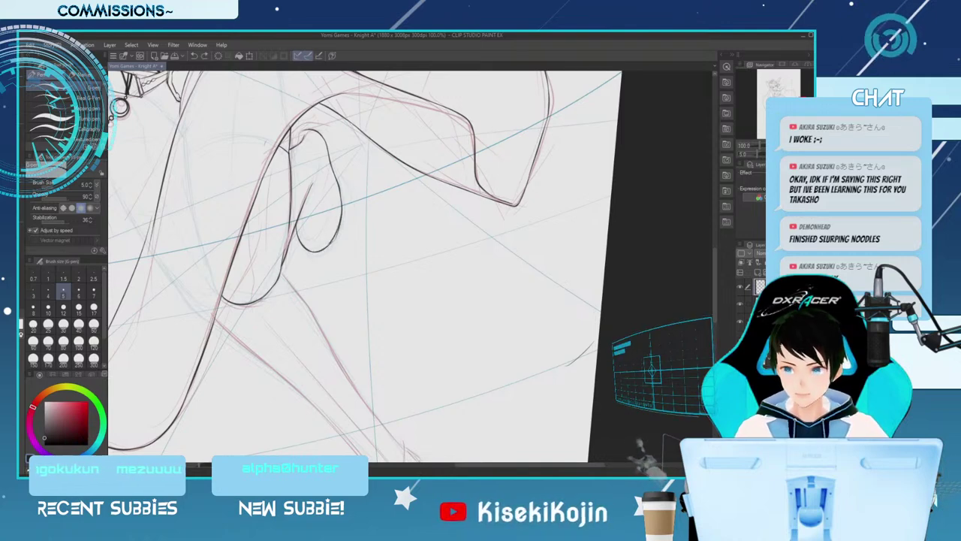
Erase and touch up stray line ends where the small rounded fold meets the neighbouring fold under the thigh
{"action": "key", "text": "e"}
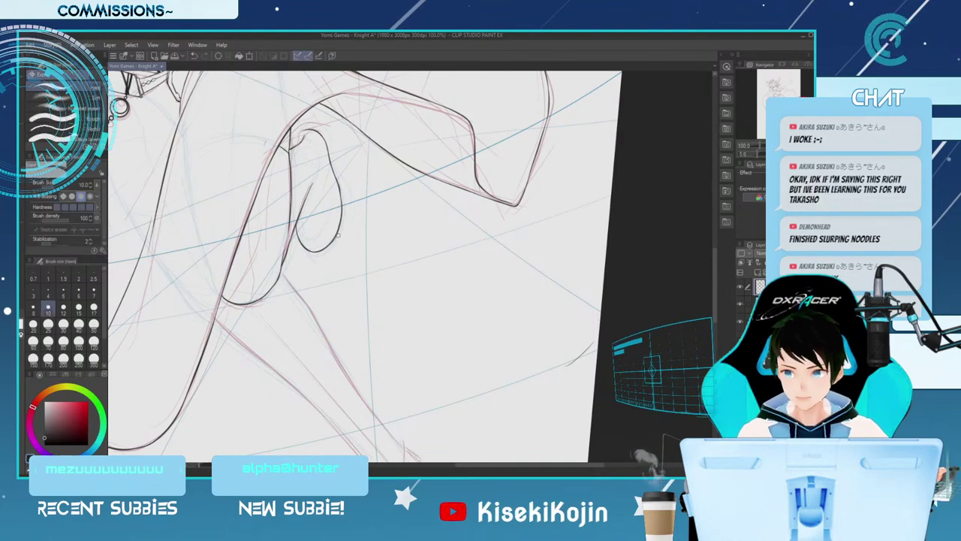
{"action": "key", "text": "p"}
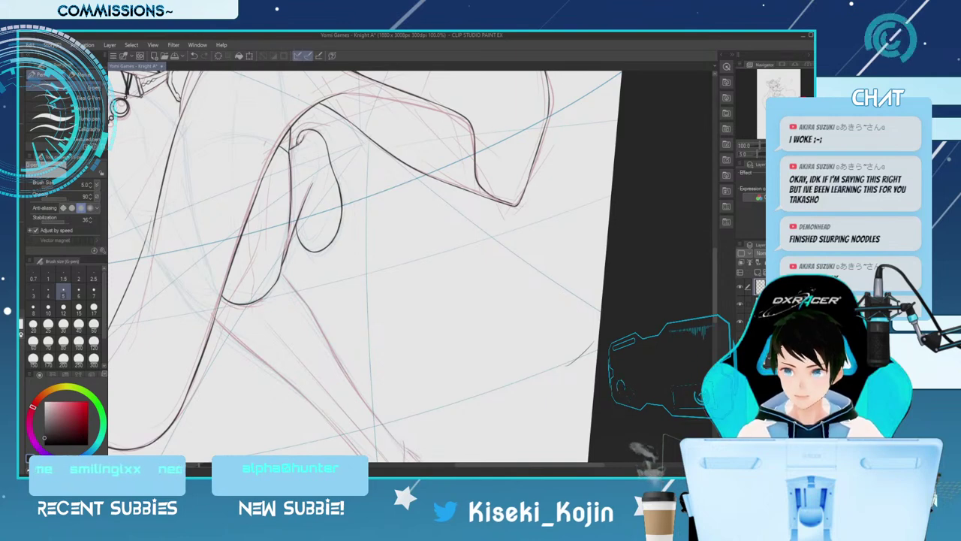
{"action": "key", "text": "e"}
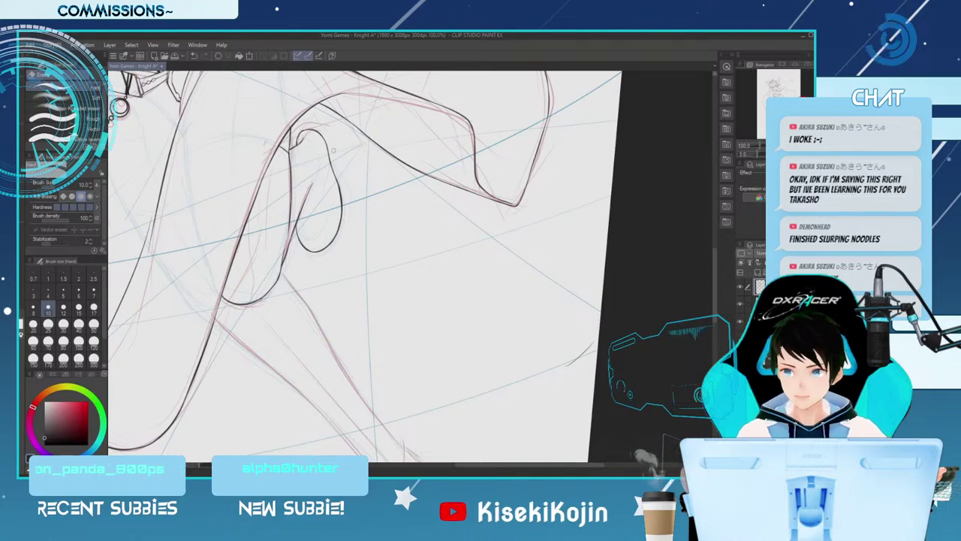
{"action": "left_click_drag", "start_coordinate": [304, 136], "coordinate": [300, 141]}
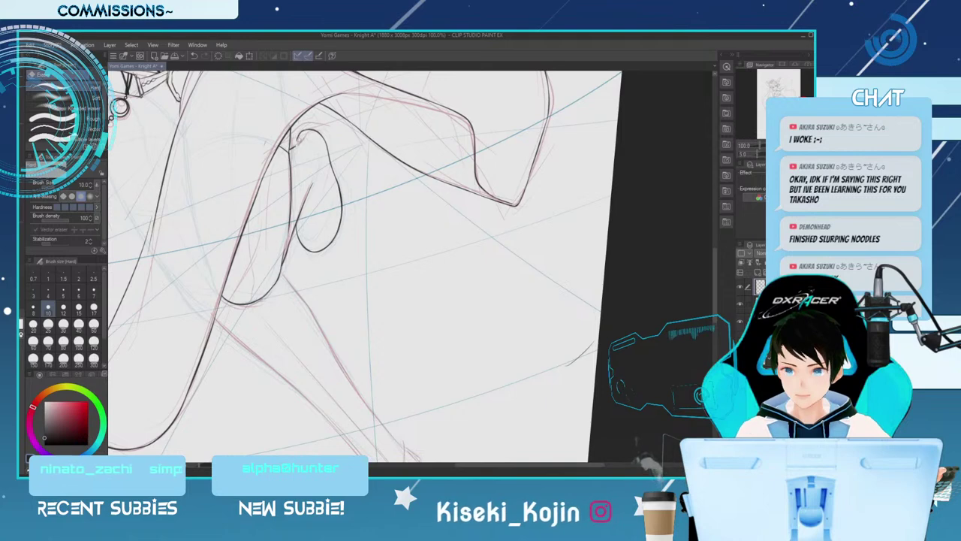
{"action": "key", "text": "p"}
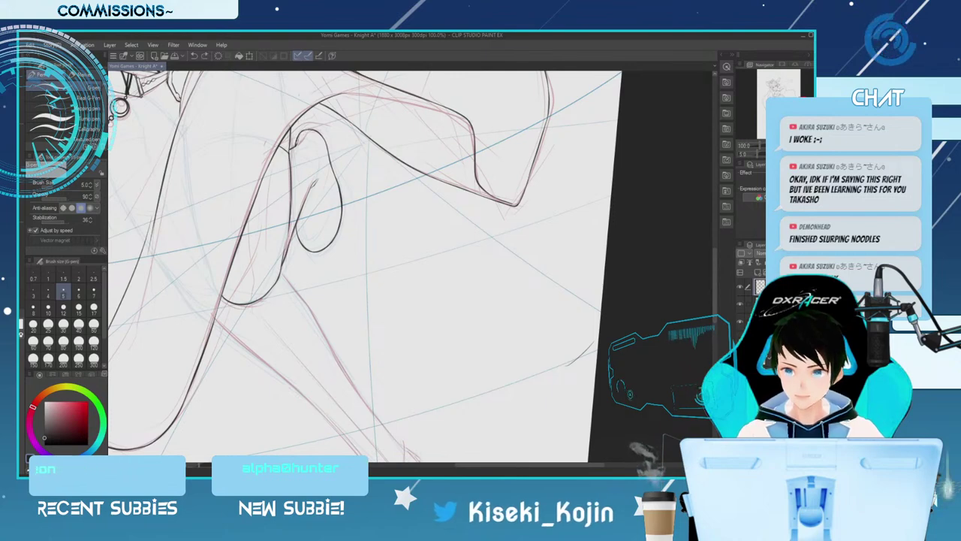
{"action": "key", "text": "e"}
{"action": "left_click_drag", "start_coordinate": [299, 135], "coordinate": [307, 132]}
{"action": "key", "text": "p"}
{"action": "key", "text": "e"}
{"action": "left_click", "coordinate": [296, 145]}
{"action": "key", "text": "p"}
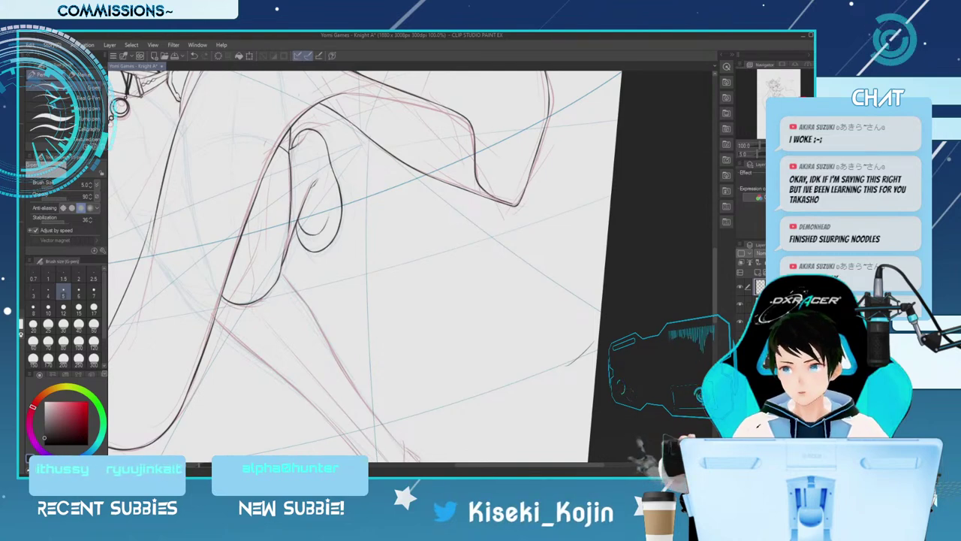
Ink an inner curve following the bottom of the small rounded fold, redoing the stroke up close
{"action": "key", "text": "ctrl+0"}
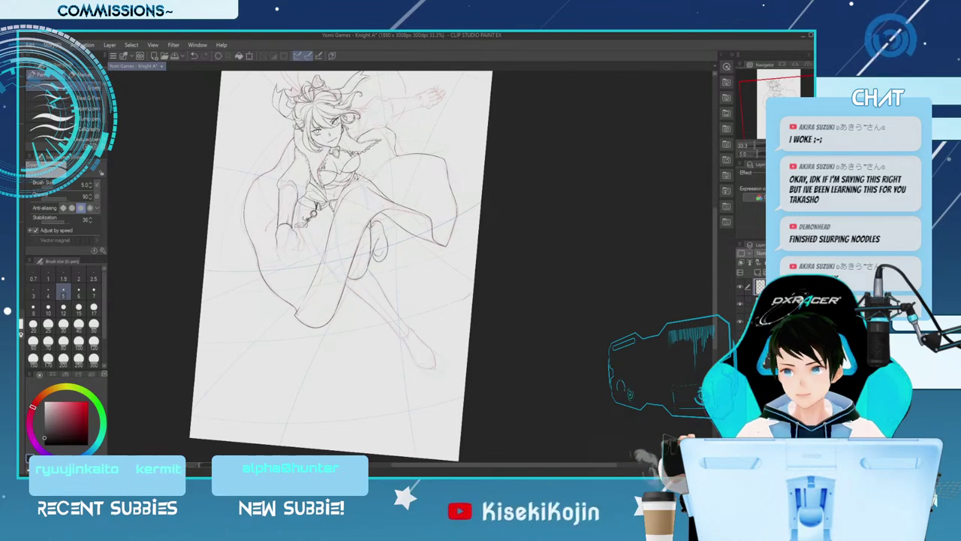
{"action": "key", "text": "ctrl+equal"}
{"action": "key", "text": "ctrl+equal"}
{"action": "key", "text": "ctrl+equal"}
{"action": "key", "text": "ctrl+equal"}
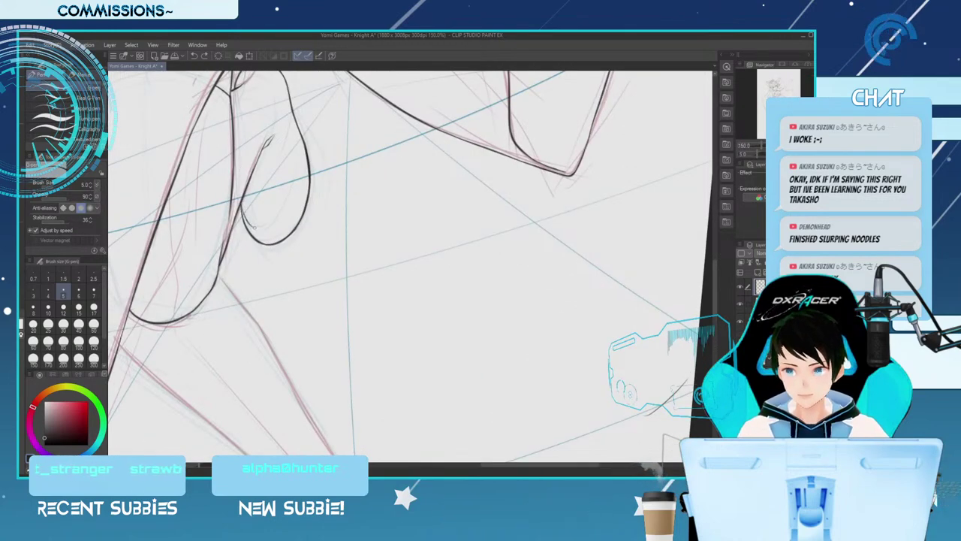
{"action": "mouse_move", "coordinate": [255, 226]}
{"action": "left_mouse_down"}
{"action": "mouse_move", "coordinate": [275, 224]}
{"action": "mouse_move", "coordinate": [298, 192]}
{"action": "mouse_move", "coordinate": [293, 213]}
{"action": "left_mouse_up"}
{"action": "key", "text": "ctrl+z"}
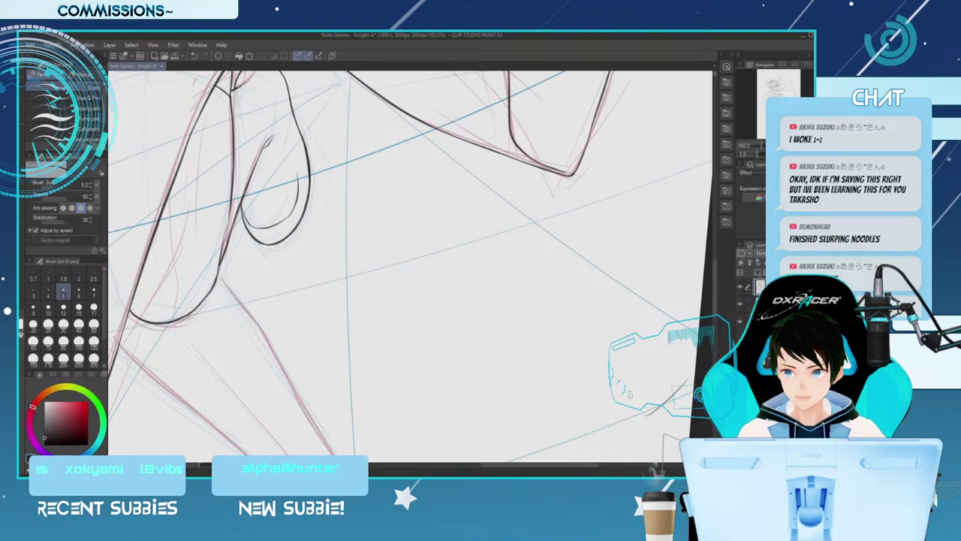
Reduce the pen to size 4, close the small fold's inner opening with a curved line, and rework the strokes at its end
{"action": "key", "text": "["}
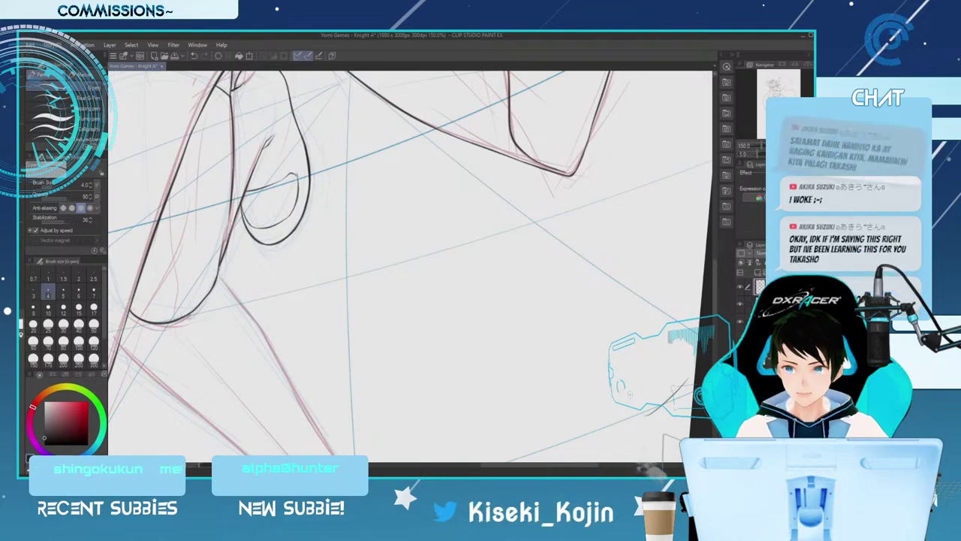
{"action": "key", "text": "e"}
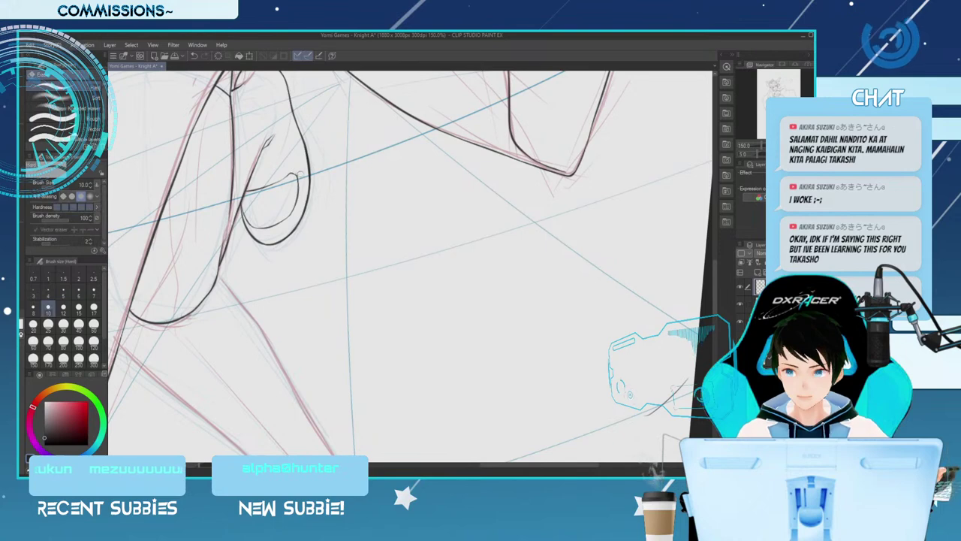
{"action": "key", "text": "p"}
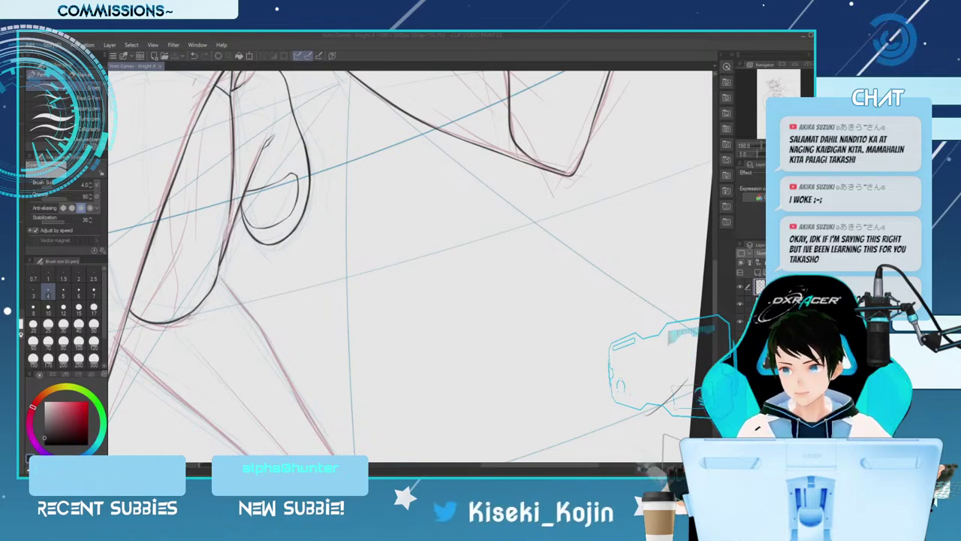
{"action": "left_click_drag", "start_coordinate": [294, 181], "coordinate": [292, 198]}
{"action": "key", "text": "ctrl+z"}
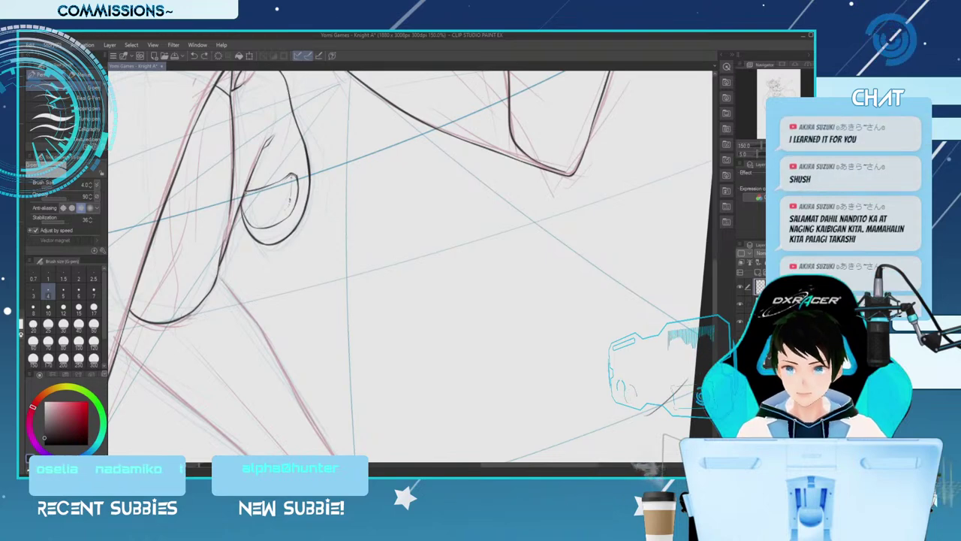
Add a short inked stroke inside the opening of the small rounded cloth fold
{"action": "left_click_drag", "start_coordinate": [271, 187], "coordinate": [286, 179]}
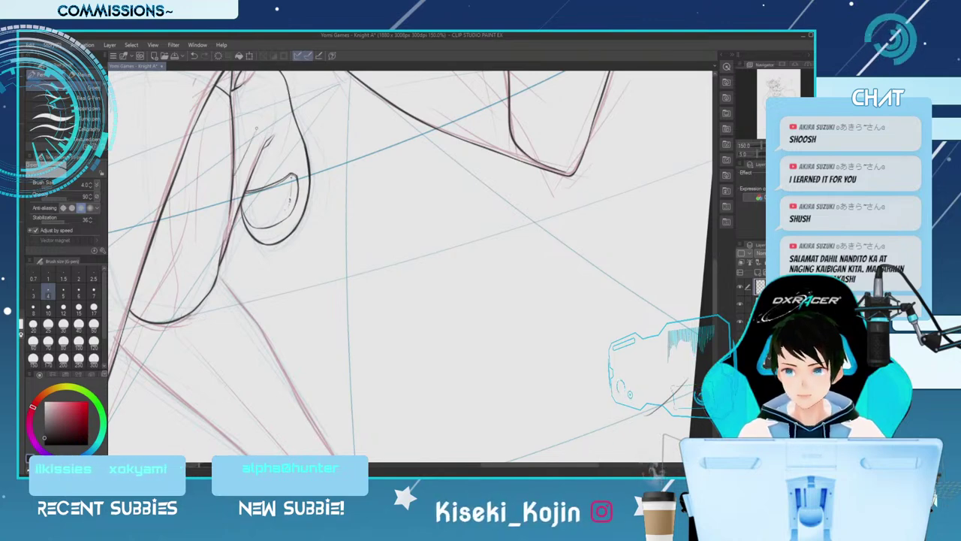
{"action": "key", "text": "ctrl+minus"}
{"action": "key", "text": "ctrl+minus"}
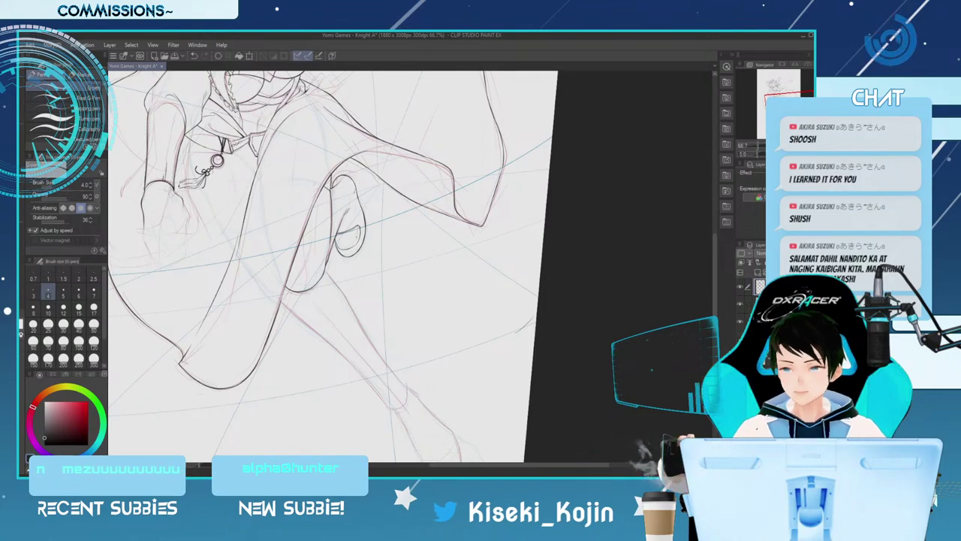
Ink a short inner curve with the size 4 pen at the top of the hanging fold beneath the thigh, redoing the stroke
{"action": "key", "text": "asciicircum"}
{"action": "key", "text": "asciicircum"}
{"action": "key", "text": "asciicircum"}
{"action": "key", "text": "asciicircum"}
{"action": "key", "text": "asciicircum"}
{"action": "key", "text": "asciicircum"}
{"action": "key", "text": "asciicircum"}
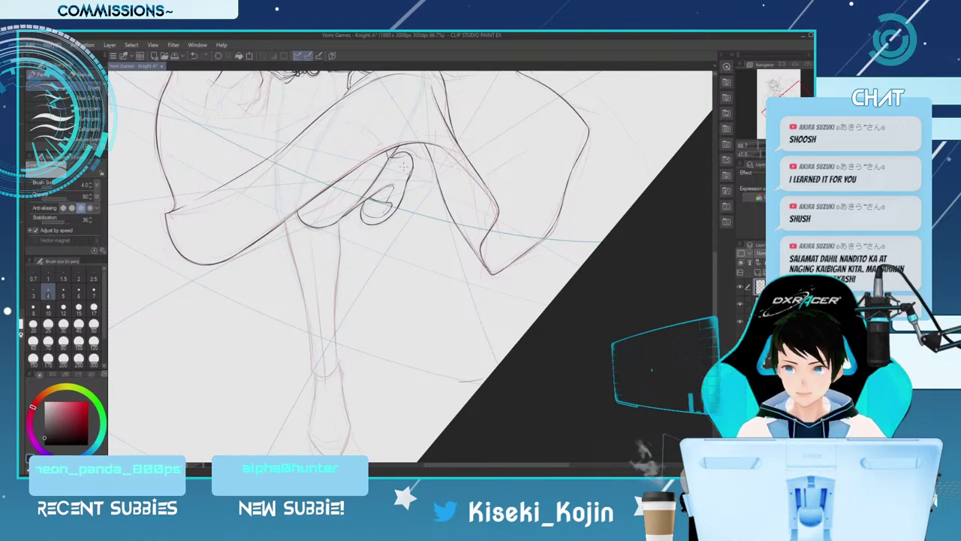
{"action": "key", "text": "ctrl+plus"}
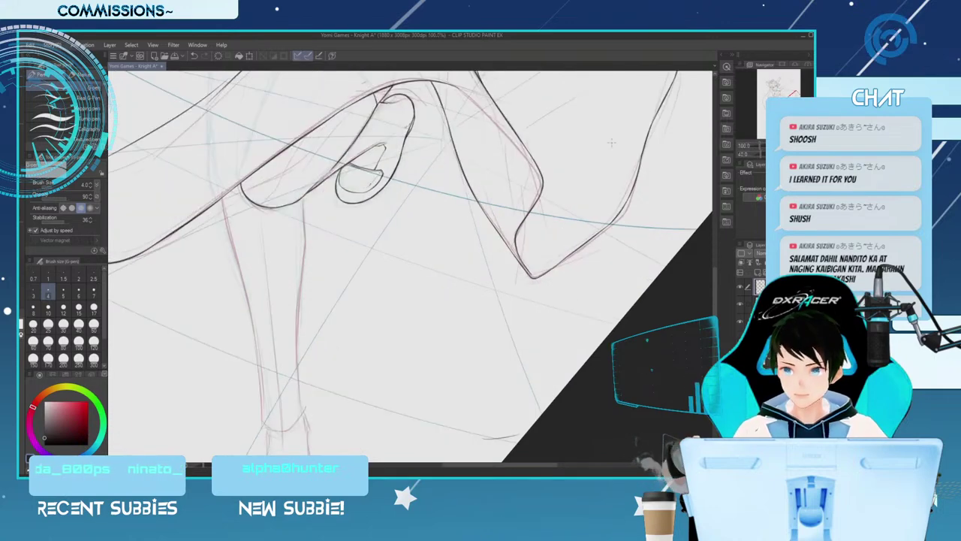
{"action": "key", "text": "ctrl+plus"}
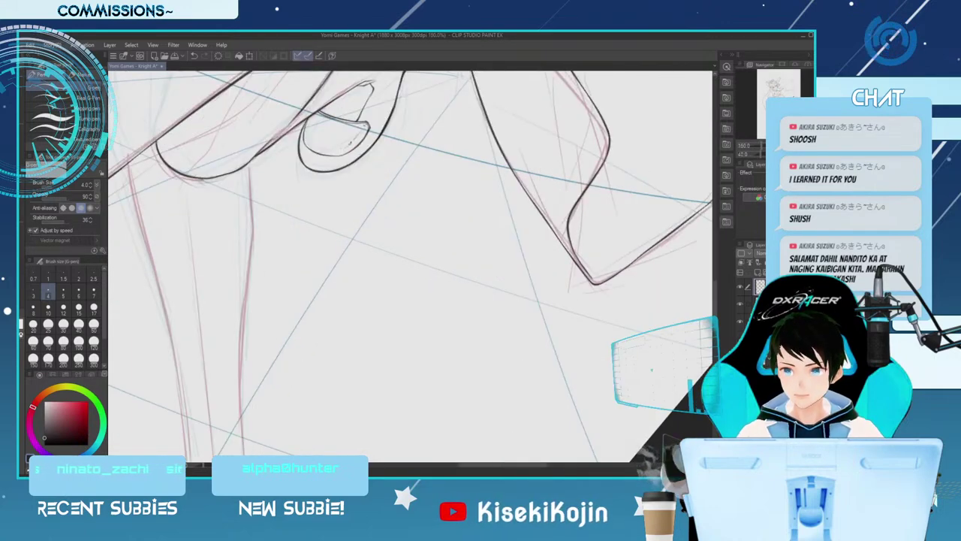
{"action": "scroll", "coordinate": [410, 266], "scroll_direction": "up", "scroll_amount": 4}
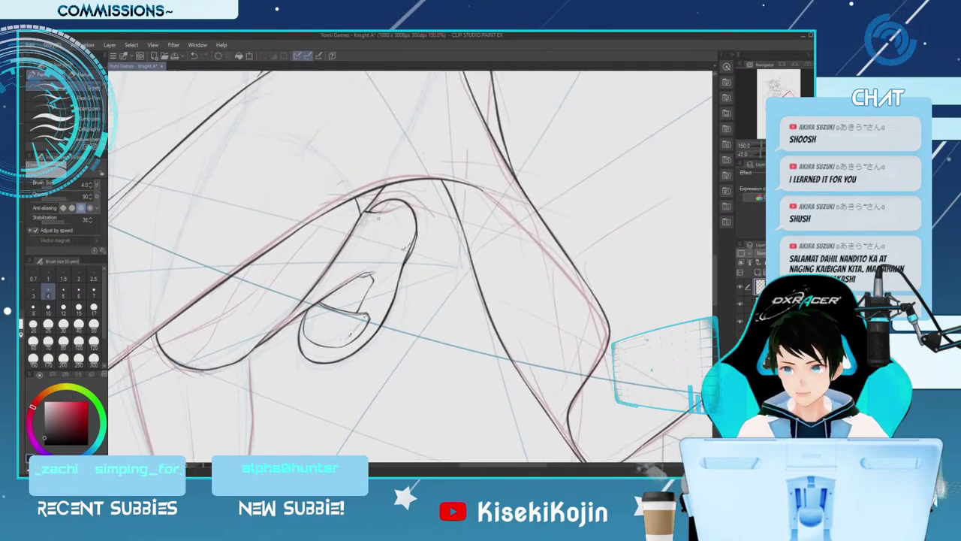
{"action": "key", "text": "p"}
{"action": "key", "text": "p"}
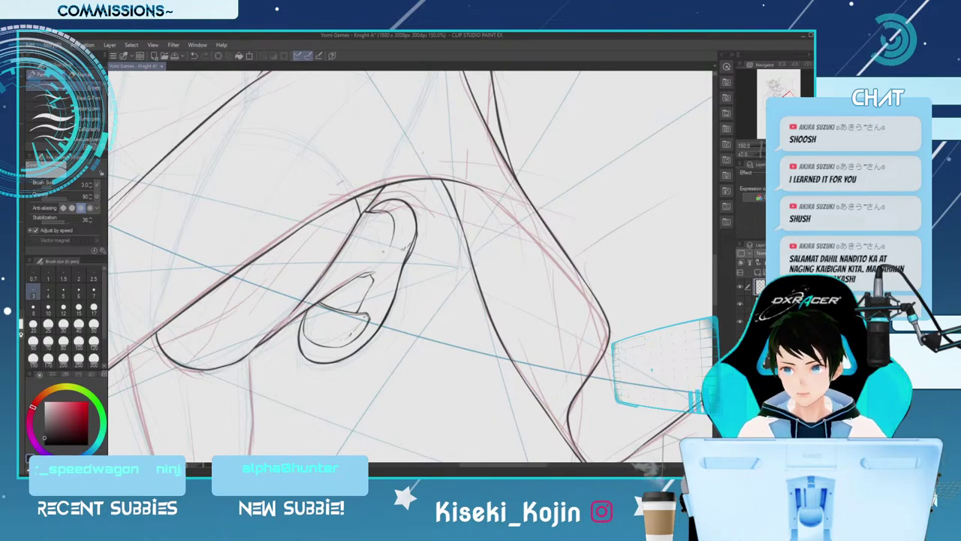
{"action": "mouse_move", "coordinate": [366, 212]}
{"action": "left_mouse_down"}
{"action": "mouse_move", "coordinate": [381, 210]}
{"action": "mouse_move", "coordinate": [377, 272]}
{"action": "left_mouse_up"}
{"action": "key", "text": "ctrl+z"}
{"action": "mouse_move", "coordinate": [392, 234]}
{"action": "left_mouse_down"}
{"action": "mouse_move", "coordinate": [362, 274]}
{"action": "mouse_move", "coordinate": [377, 266]}
{"action": "left_mouse_up"}
{"action": "key", "text": "ctrl+z"}
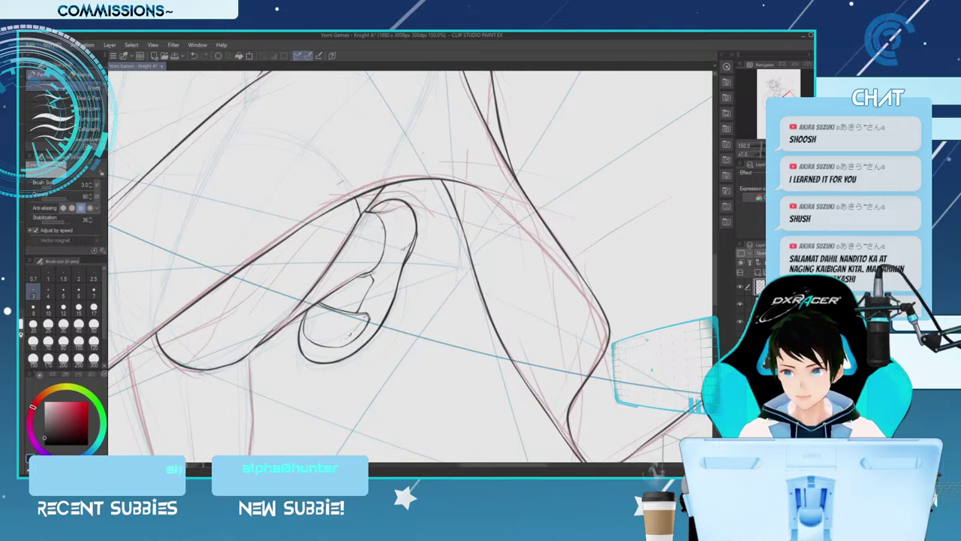
{"action": "key", "text": "ctrl+z"}
{"action": "key", "text": "bracketright"}
{"action": "left_click_drag", "start_coordinate": [367, 212], "coordinate": [386, 248]}
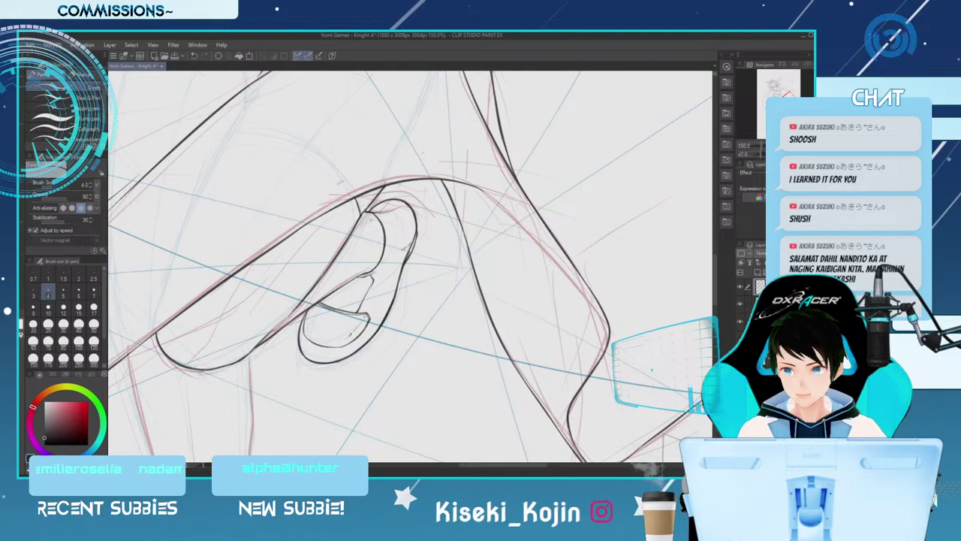
Erase the rough line where the narrow and rounded folds meet, and re-ink the diagonal edge between them
{"action": "key", "text": "e"}
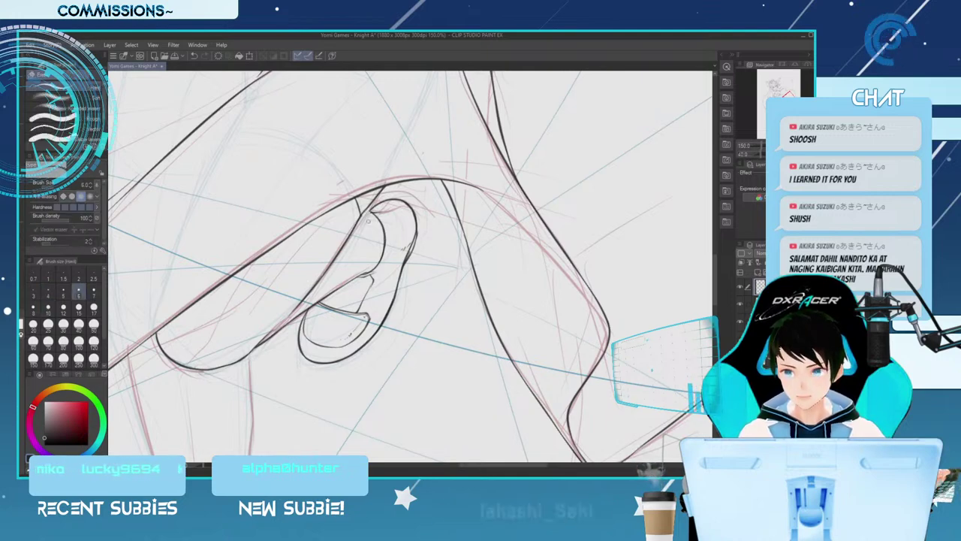
{"action": "key", "text": "p"}
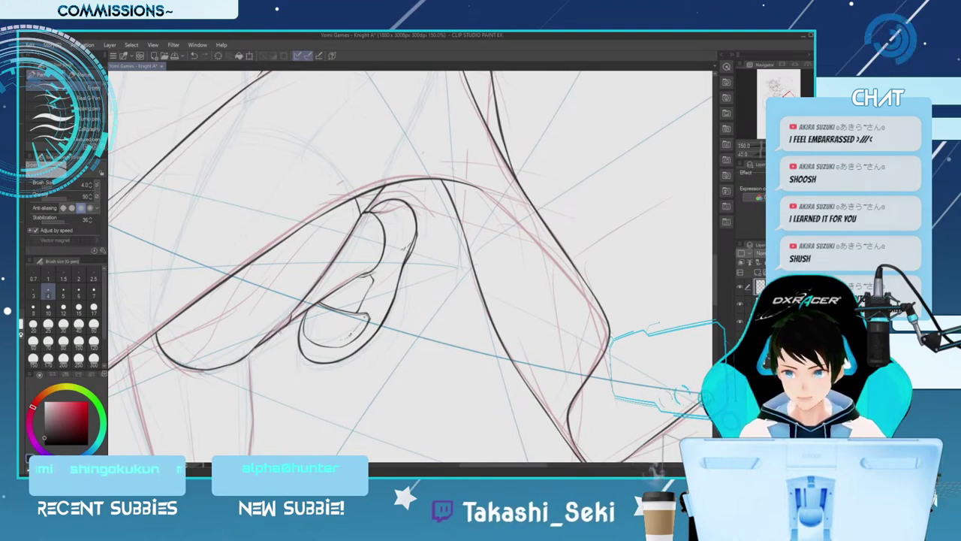
{"action": "key", "text": "e"}
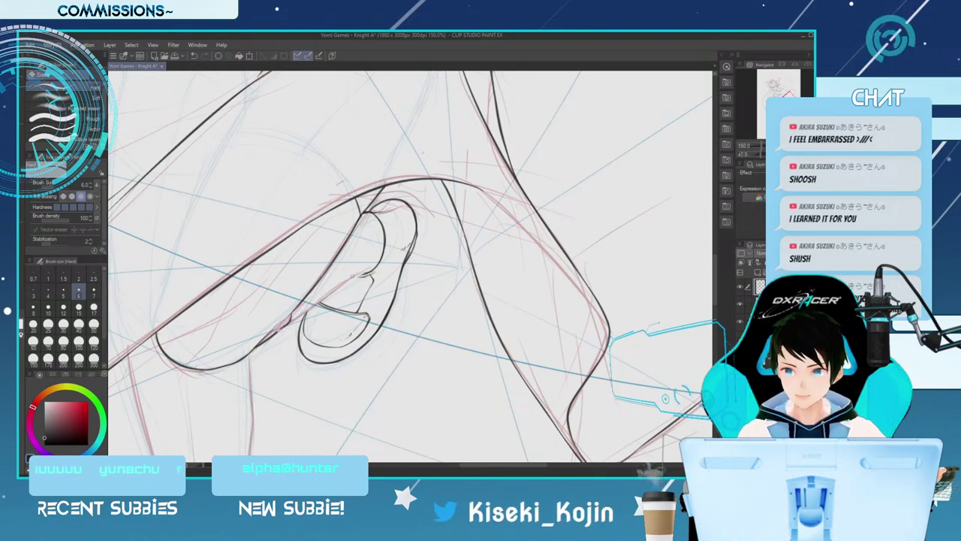
{"action": "key", "text": "p"}
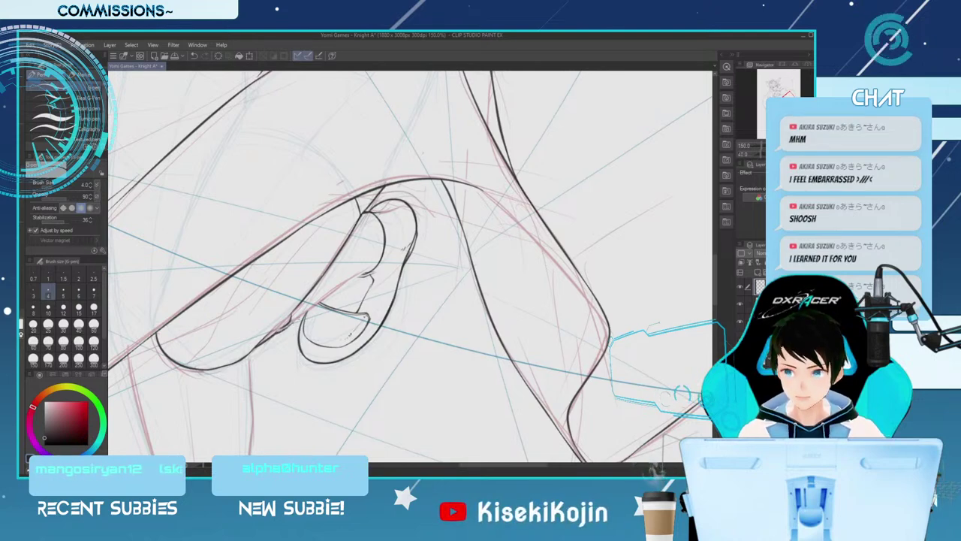
{"action": "left_click_drag", "start_coordinate": [289, 327], "coordinate": [365, 271]}
{"action": "key", "text": "ctrl+z"}
{"action": "left_click_drag", "start_coordinate": [292, 326], "coordinate": [370, 267]}
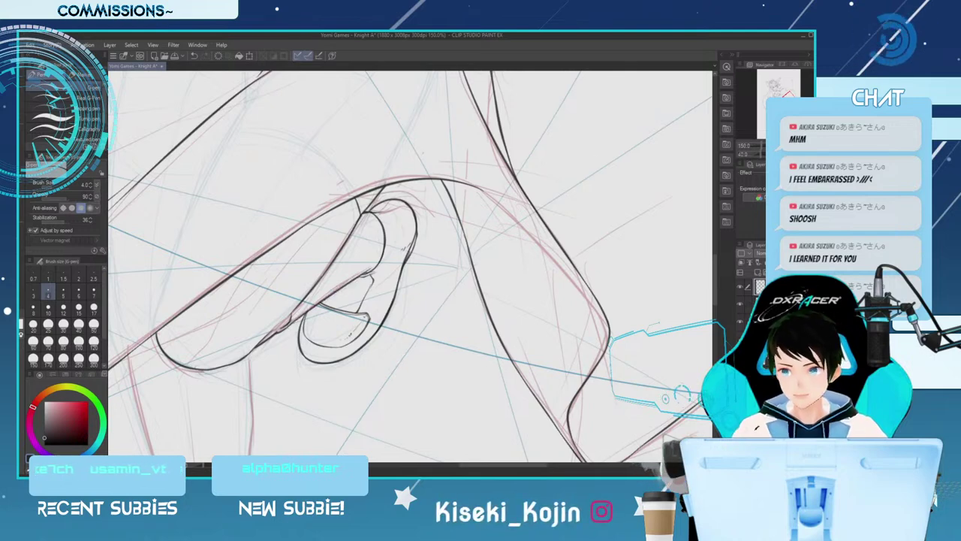
Clean up the inner lines of the small rounded fold, alternating a size 5 eraser with a size 3 pen
{"action": "key", "text": "minus"}
{"action": "key", "text": "minus"}
{"action": "left_click_drag", "start_coordinate": [329, 334], "coordinate": [329, 270]}
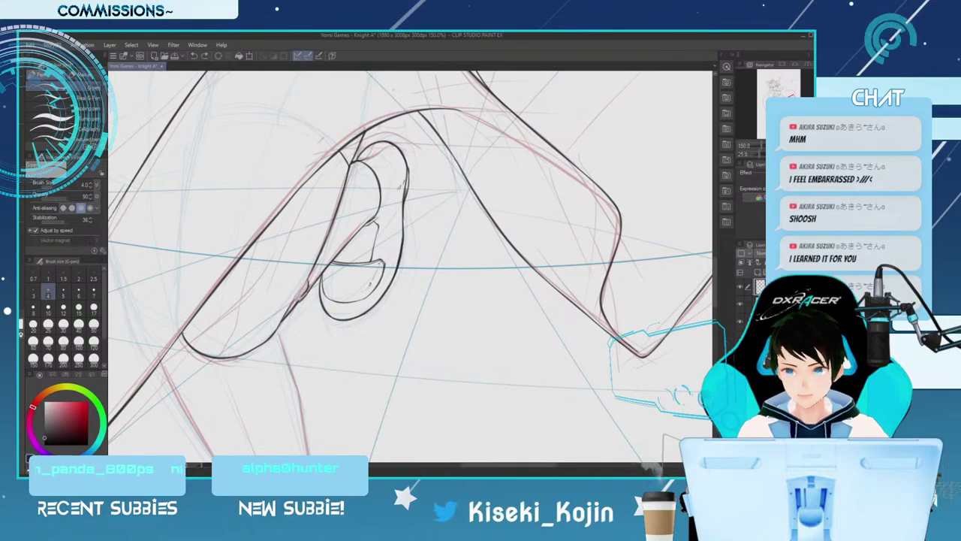
{"action": "key", "text": "e"}
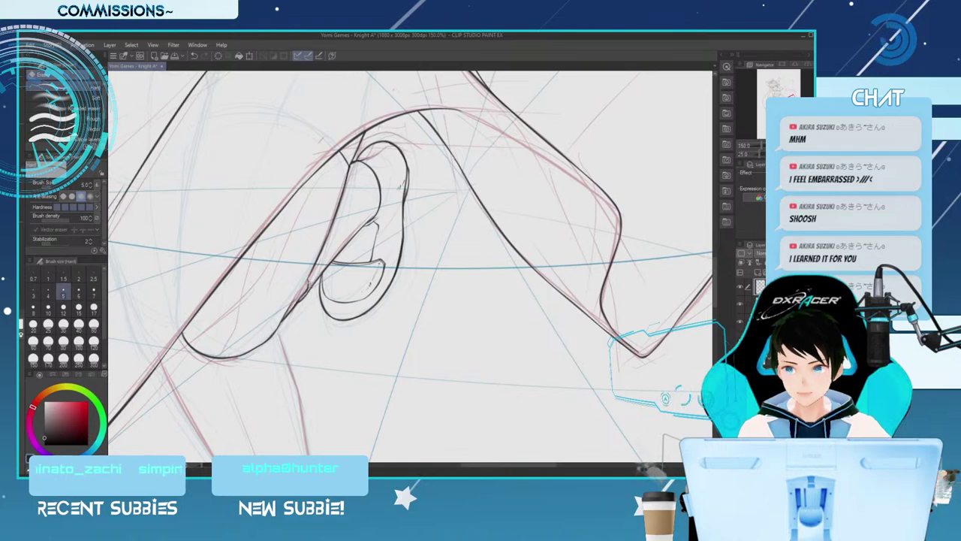
{"action": "key", "text": "p"}
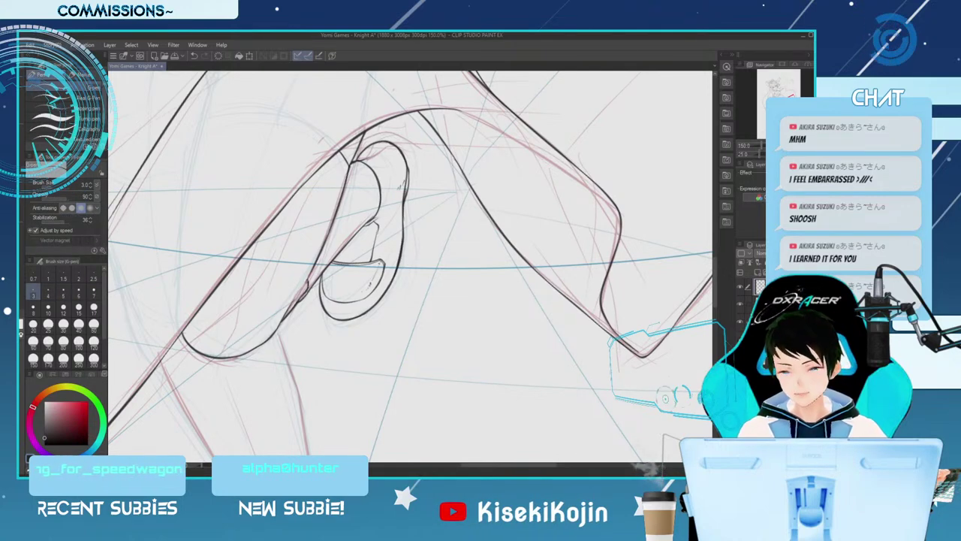
{"action": "key", "text": "e"}
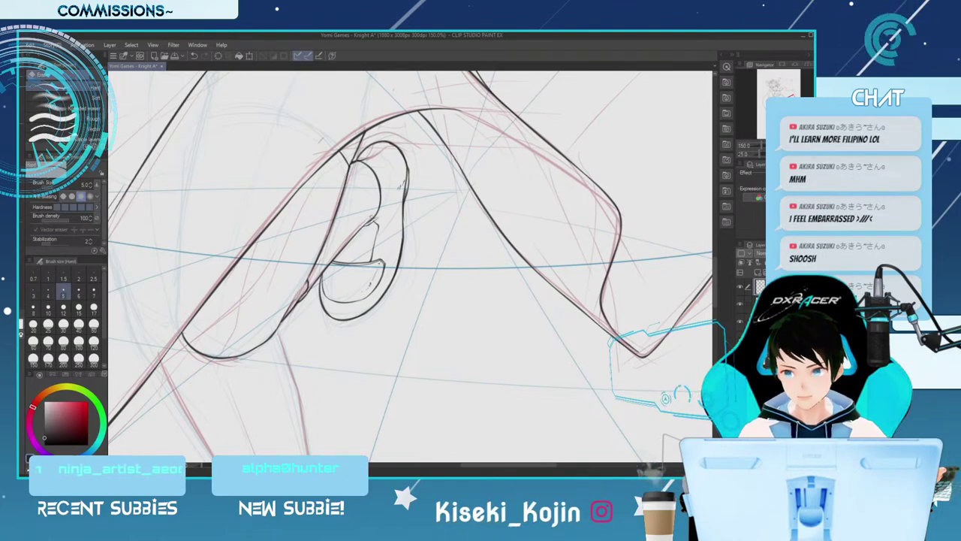
{"action": "key", "text": "p"}
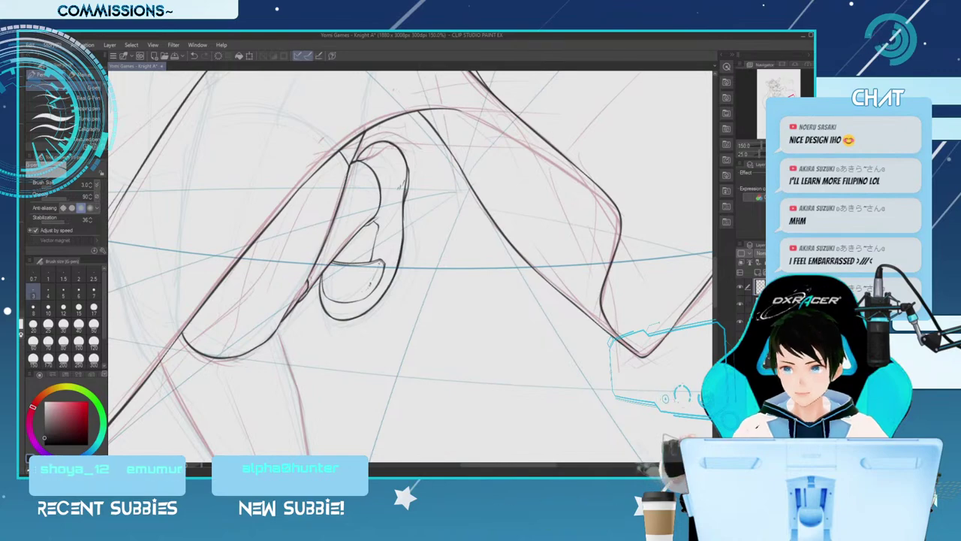
Set the pen to size 5 and ink the upper part of the standing leg's outer edge, starting from the cloth hem
{"action": "key", "text": "ctrl+minus"}
{"action": "key", "text": "ctrl+minus"}
{"action": "key", "text": "ctrl+minus"}
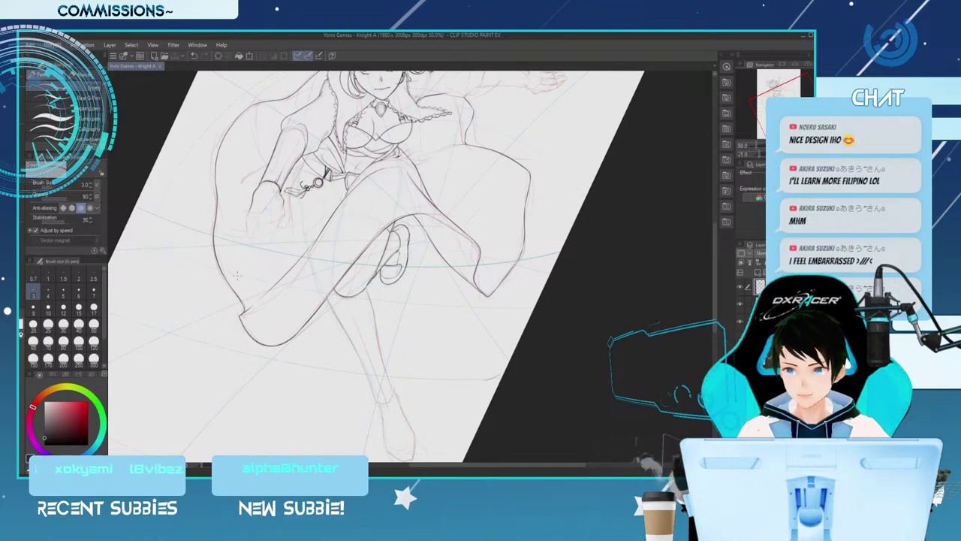
{"action": "scroll", "coordinate": [421, 300], "scroll_direction": "up", "scroll_amount": 3}
{"action": "scroll", "coordinate": [406, 299], "scroll_direction": "up", "scroll_amount": 1}
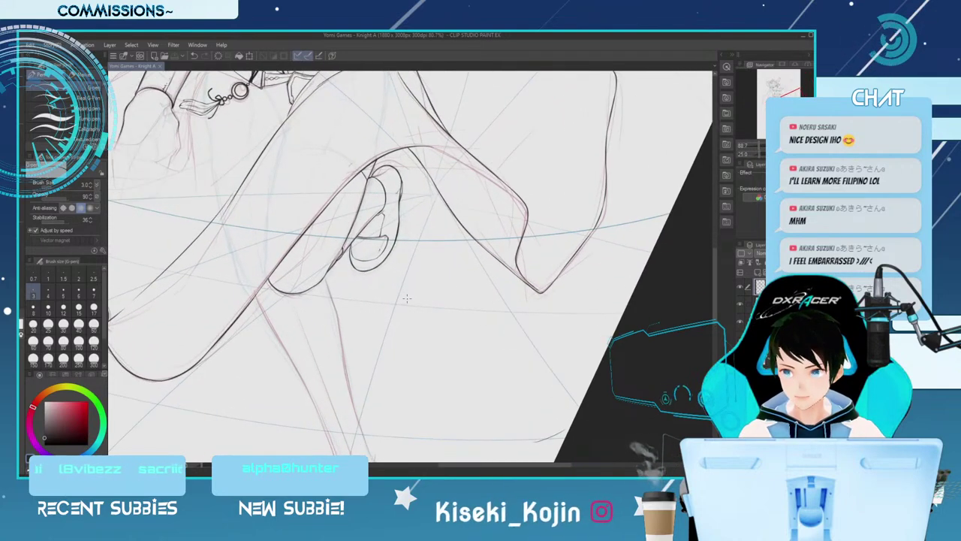
{"action": "scroll", "coordinate": [680, 260], "scroll_direction": "down", "scroll_amount": 5}
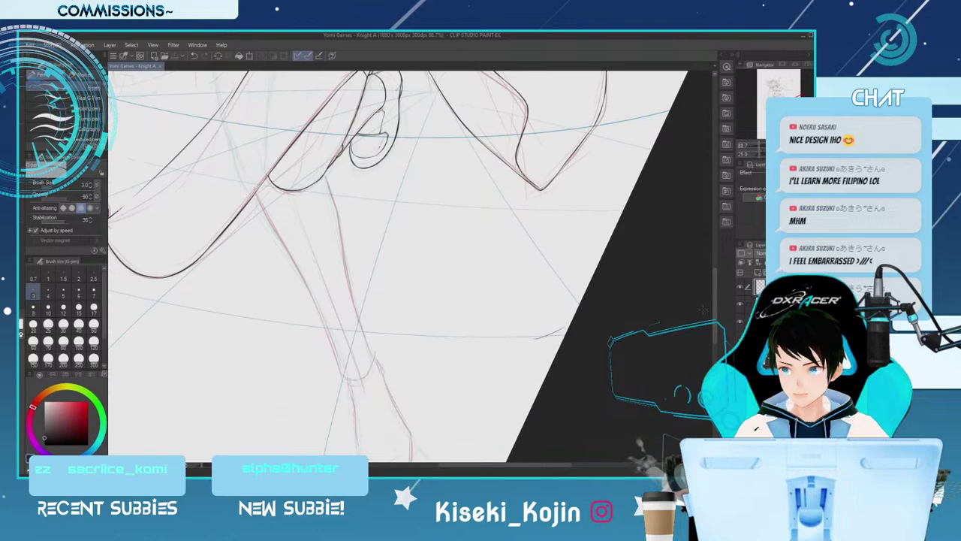
{"action": "key", "text": "bracketright"}
{"action": "left_click_drag", "start_coordinate": [257, 193], "coordinate": [282, 240]}
{"action": "key", "text": "ctrl+z"}
{"action": "key", "text": "bracketright"}
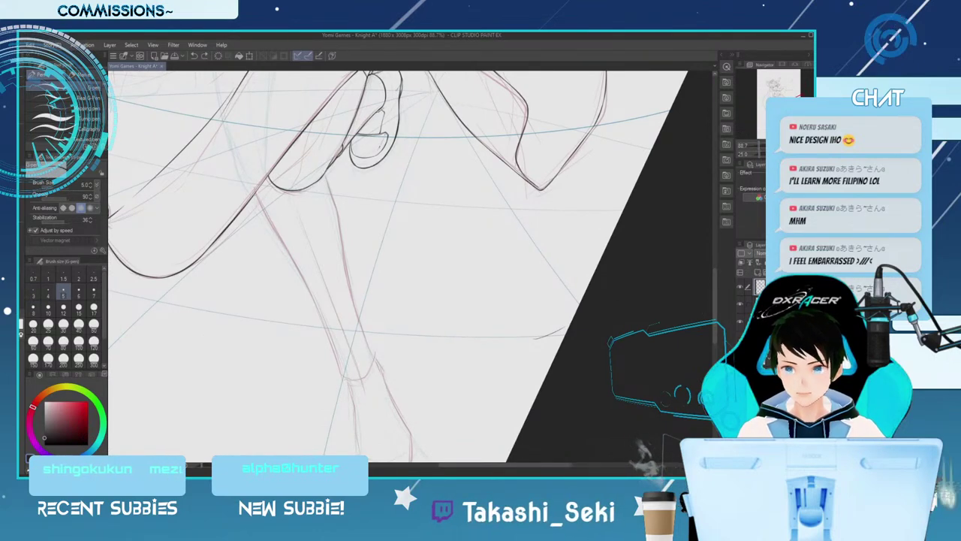
{"action": "left_click_drag", "start_coordinate": [256, 194], "coordinate": [294, 264]}
{"action": "key", "text": "ctrl+z"}
{"action": "left_click_drag", "start_coordinate": [256, 193], "coordinate": [293, 259]}
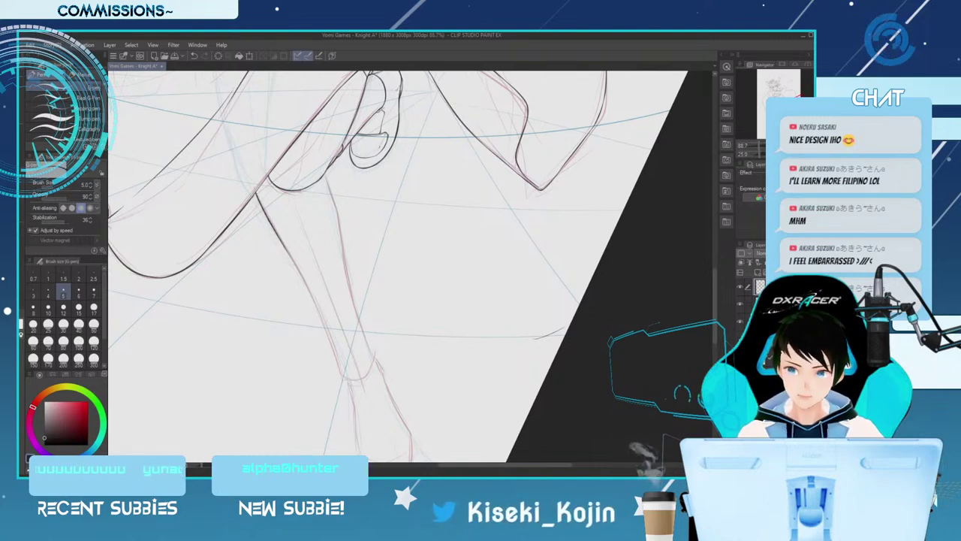
{"action": "left_click_drag", "start_coordinate": [252, 196], "coordinate": [271, 173]}
{"action": "key", "text": "ctrl+z"}
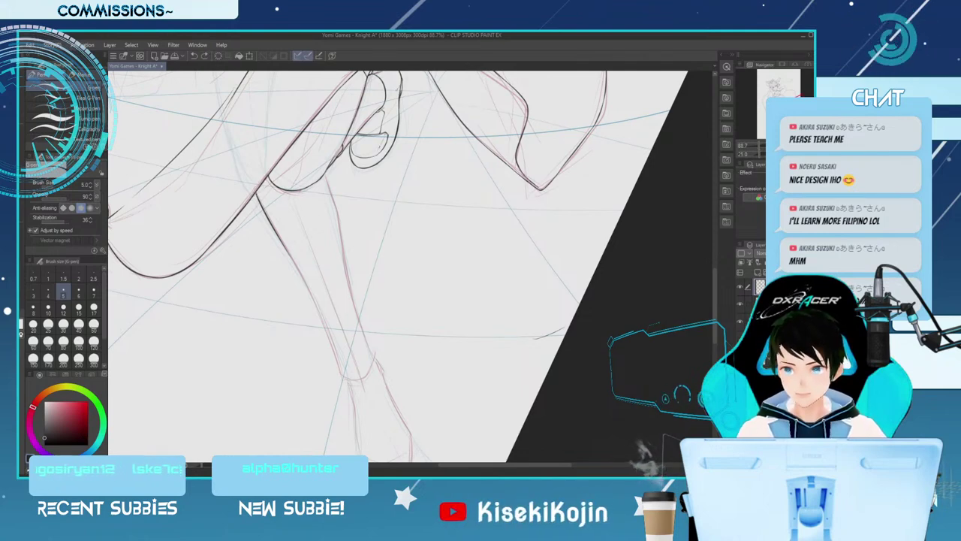
Ink the standing leg's opposite edge from the narrow fold down to the ankle, redoing strokes until they follow the sketch
{"action": "left_click_drag", "start_coordinate": [326, 177], "coordinate": [336, 213]}
{"action": "key", "text": "ctrl+z"}
{"action": "left_click_drag", "start_coordinate": [327, 176], "coordinate": [345, 257]}
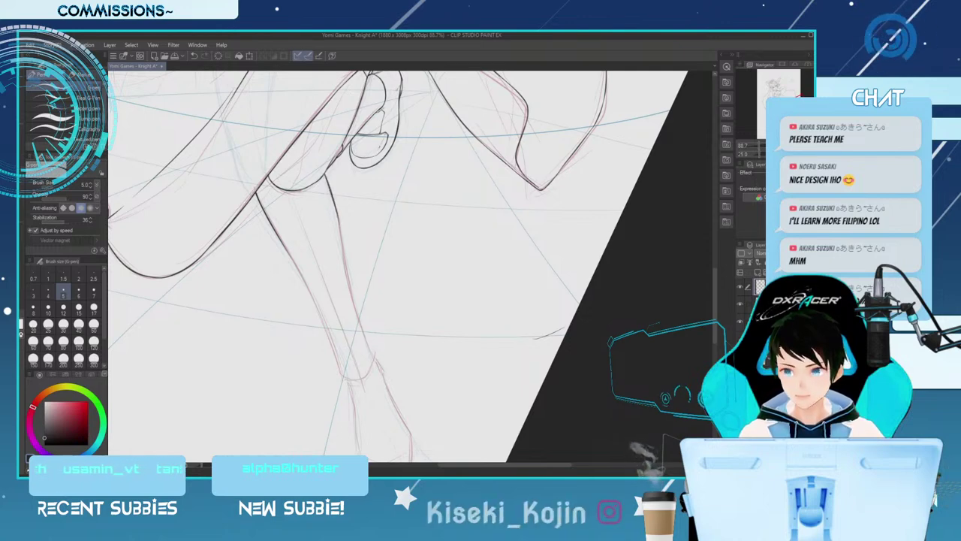
{"action": "key", "text": "ctrl+z"}
{"action": "left_click_drag", "start_coordinate": [337, 215], "coordinate": [353, 301]}
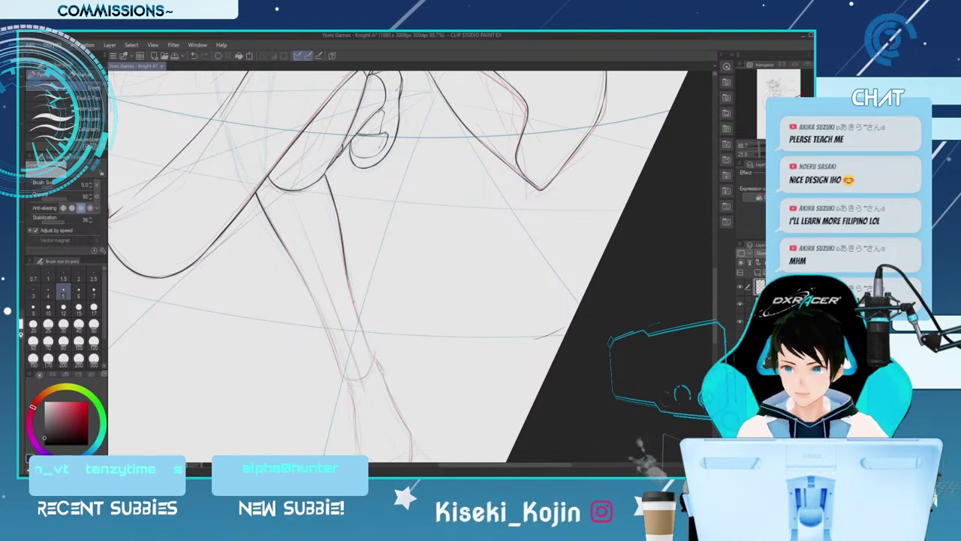
{"action": "key", "text": "ctrl+z"}
{"action": "left_click_drag", "start_coordinate": [337, 217], "coordinate": [353, 302]}
{"action": "key", "text": "ctrl+z"}
{"action": "left_click_drag", "start_coordinate": [337, 218], "coordinate": [369, 347]}
Extend the standing leg's outer edge down to the ankle and close the leg's lower end with a short curve
{"action": "left_click_drag", "start_coordinate": [287, 250], "coordinate": [324, 334]}
{"action": "key", "text": "ctrl+z"}
{"action": "left_click_drag", "start_coordinate": [287, 250], "coordinate": [336, 361]}
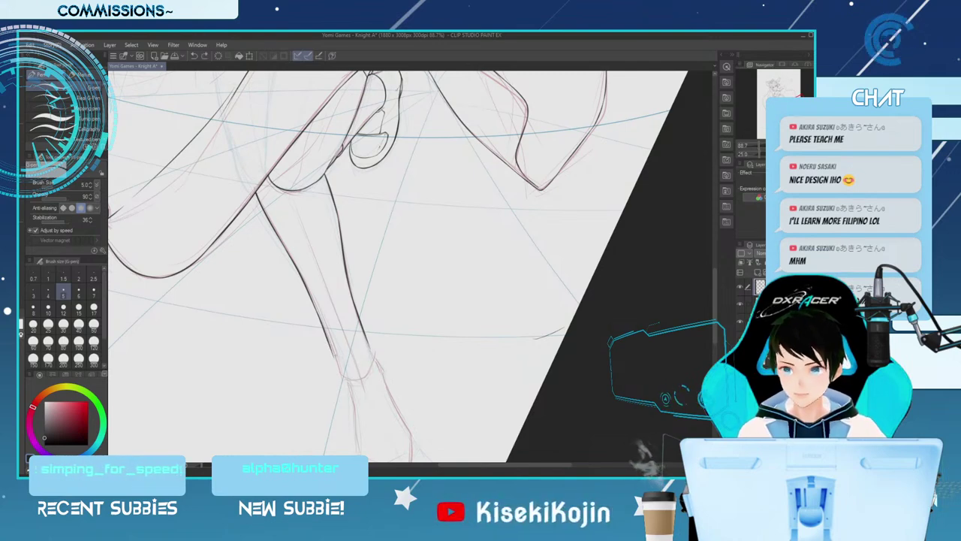
{"action": "key", "text": "ctrl+z"}
{"action": "left_click_drag", "start_coordinate": [338, 362], "coordinate": [357, 365]}
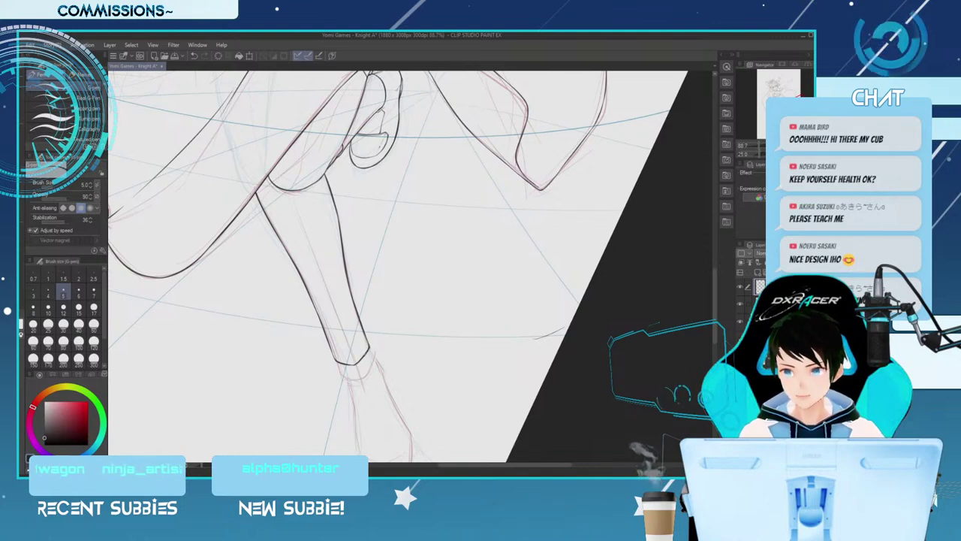
Rework the narrow fold's edge just above the standing leg, alternating an eraser up to size 8 with a size 5 pen
{"action": "key", "text": "e"}
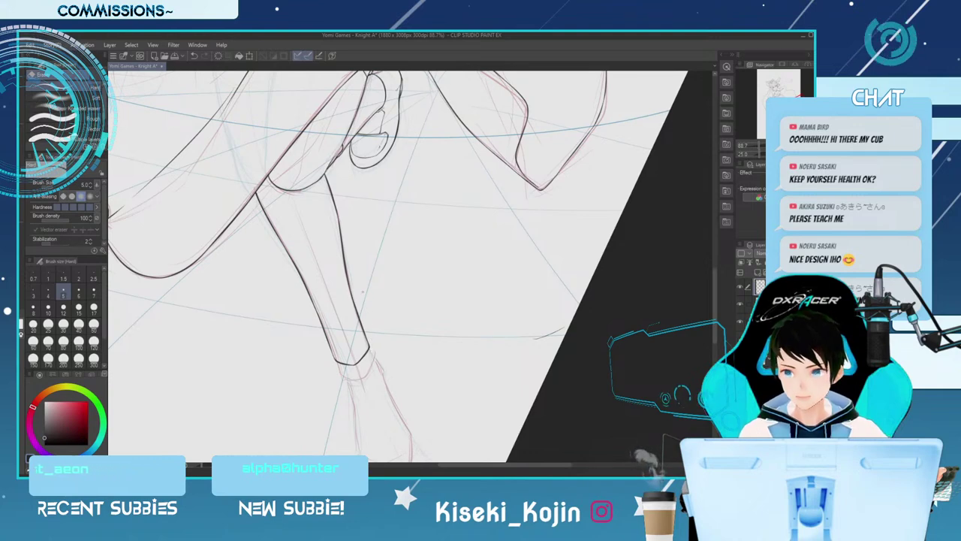
{"action": "scroll", "coordinate": [400, 266], "scroll_direction": "up", "scroll_amount": 3}
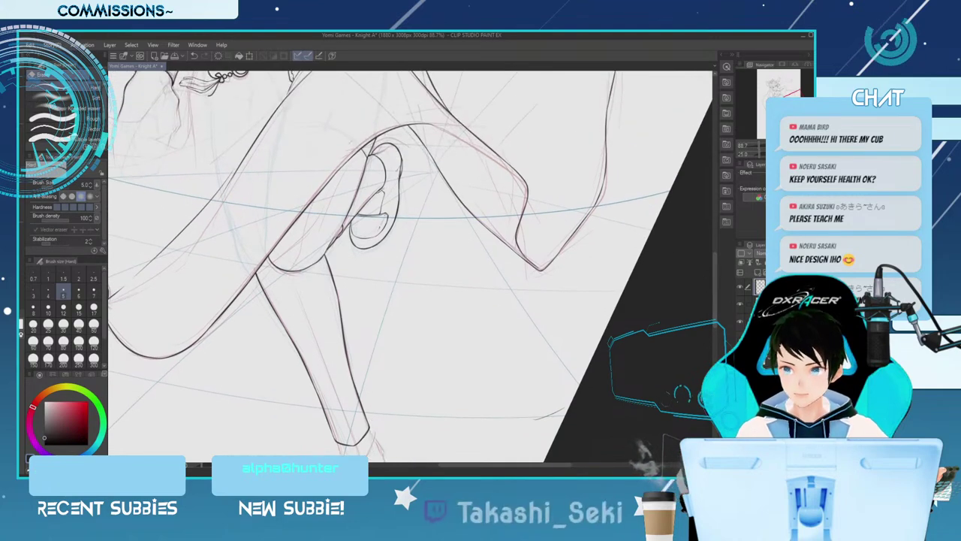
{"action": "key", "text": "]"}
{"action": "key", "text": "]"}
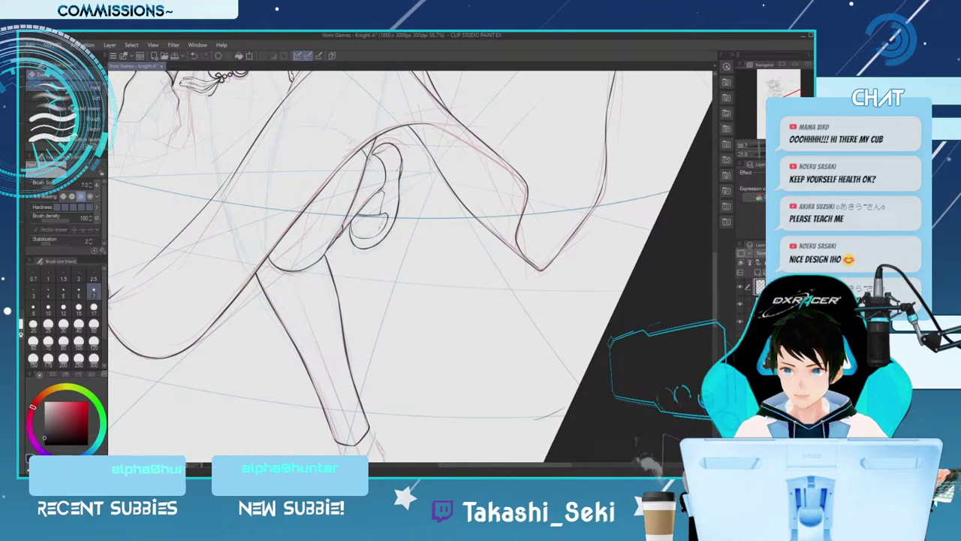
{"action": "key", "text": "p"}
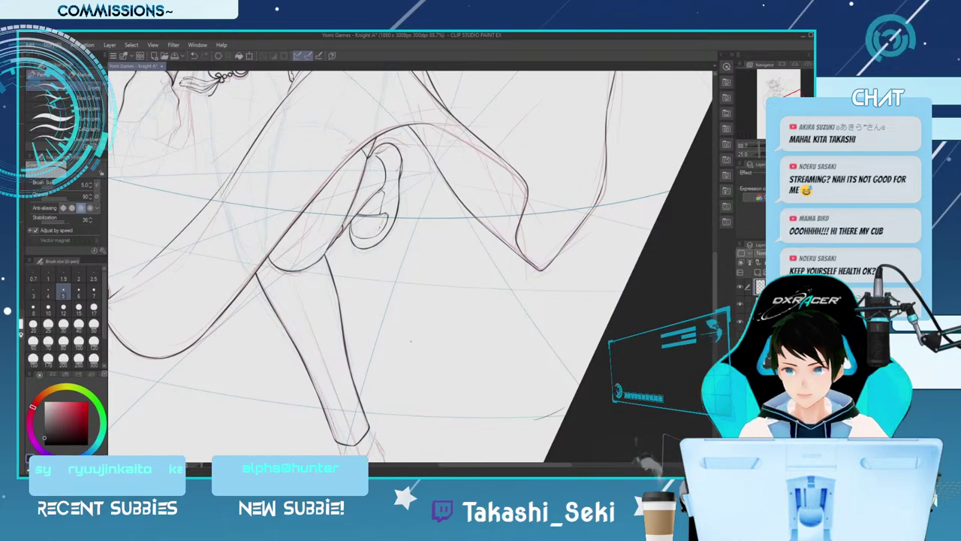
{"action": "key", "text": "e"}
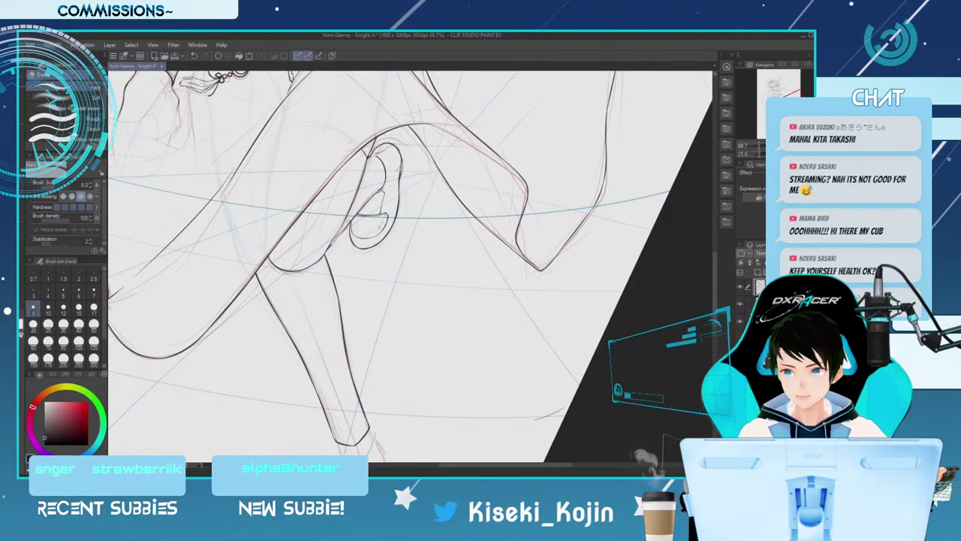
{"action": "key", "text": "p"}
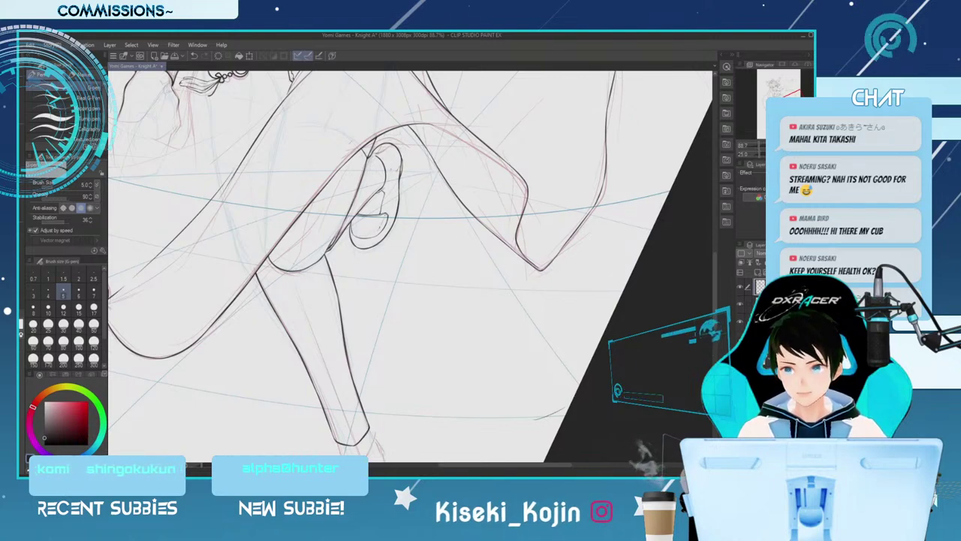
{"action": "key", "text": "e"}
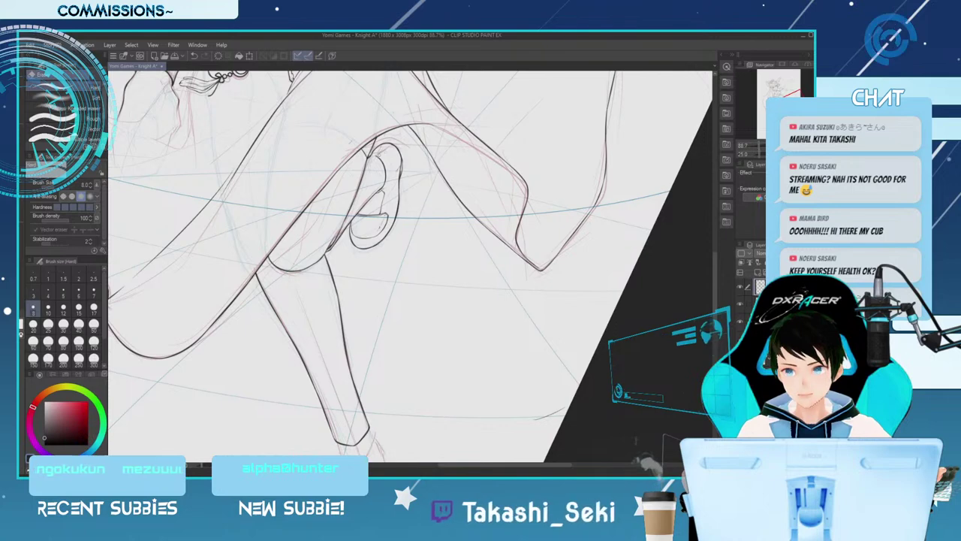
{"action": "key", "text": "p"}
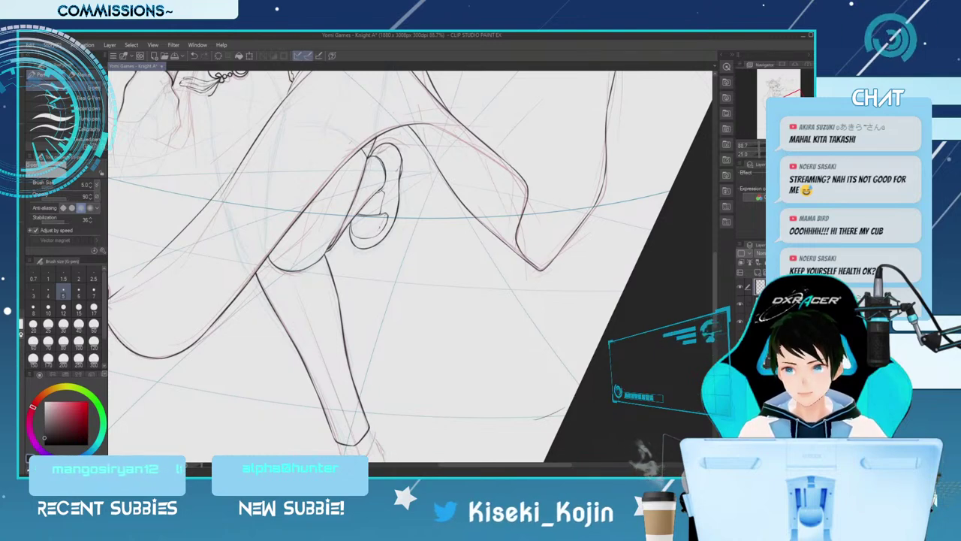
{"action": "key", "text": "e"}
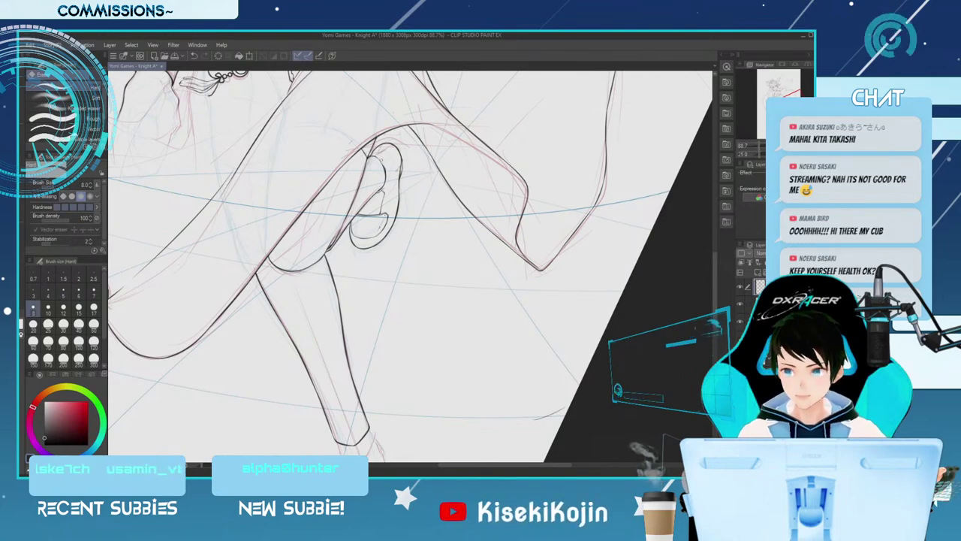
{"action": "key", "text": "p"}
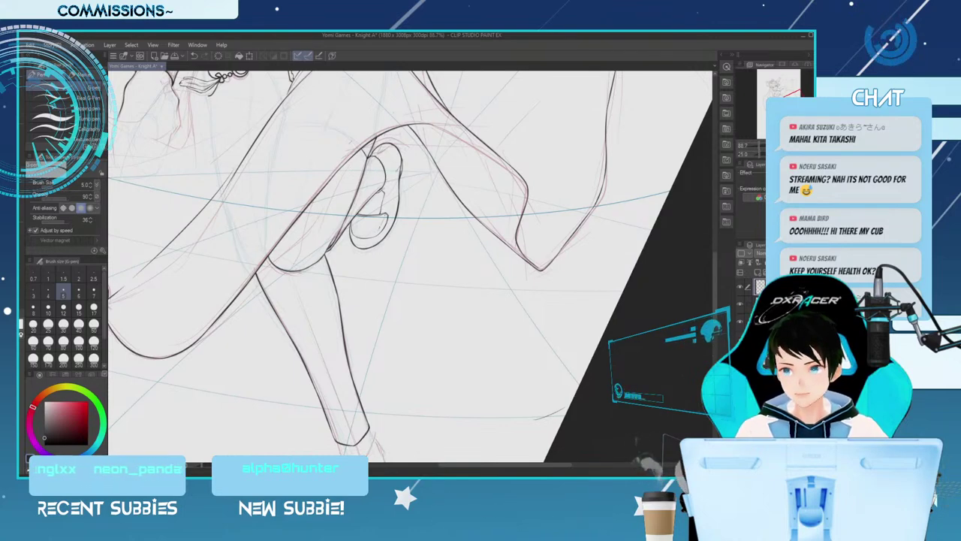
Examine the inked legs and raised foot both close up and against the whole figure
{"action": "key", "text": "ctrl+minus"}
{"action": "key", "text": "ctrl+minus"}
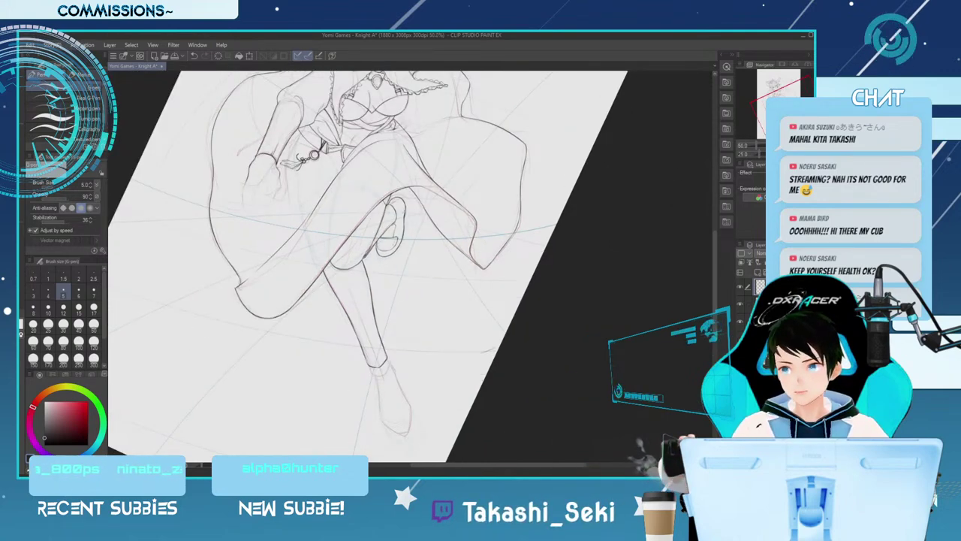
{"action": "scroll", "coordinate": [413, 263], "scroll_direction": "up", "scroll_amount": 3}
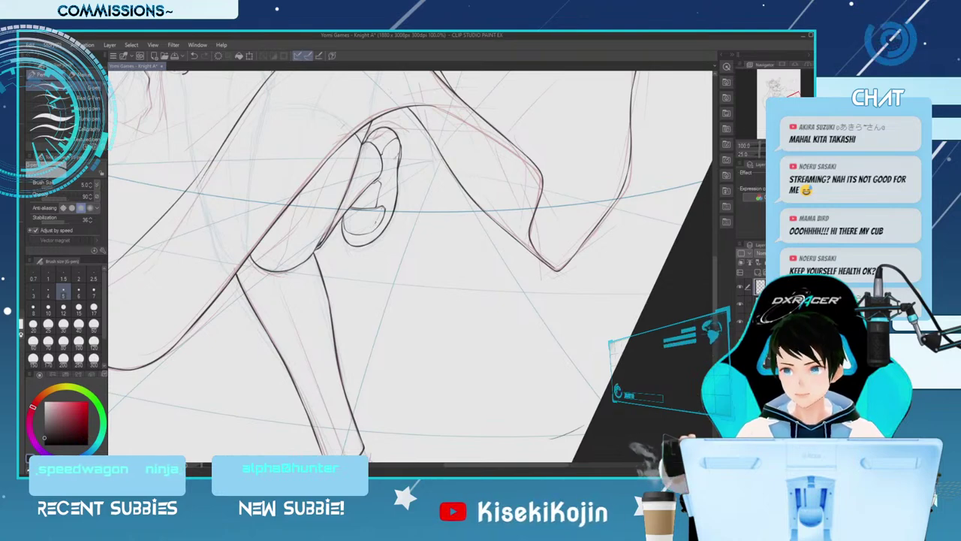
{"action": "key", "text": "ctrl+minus"}
{"action": "key", "text": "ctrl+minus"}
{"action": "scroll", "coordinate": [579, 191], "scroll_direction": "down", "scroll_amount": 1}
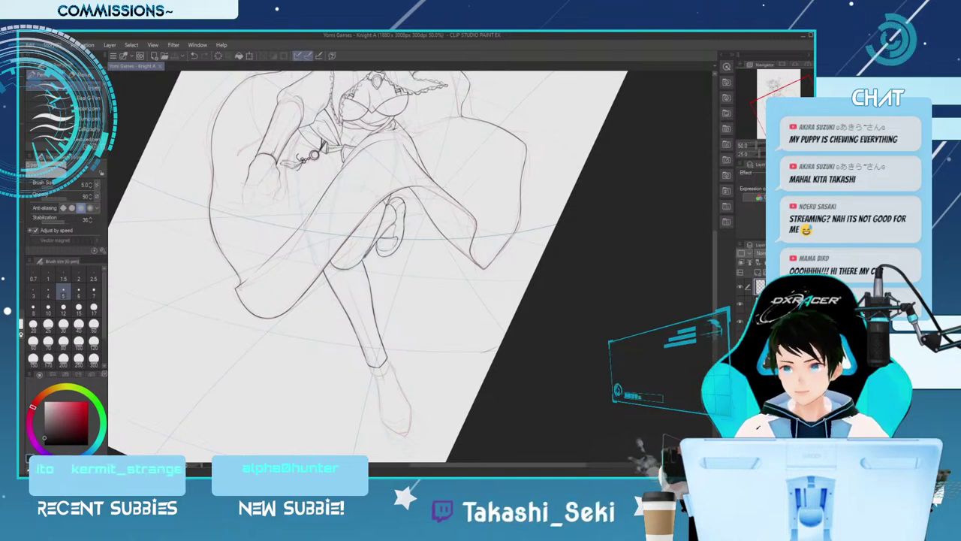
{"action": "key", "text": "ctrl+plus"}
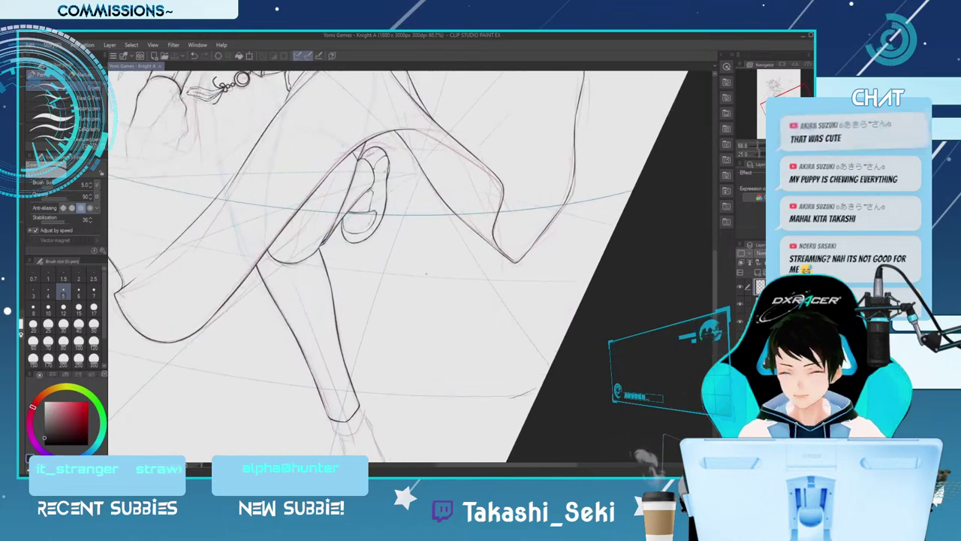
{"action": "key", "text": "ctrl+plus"}
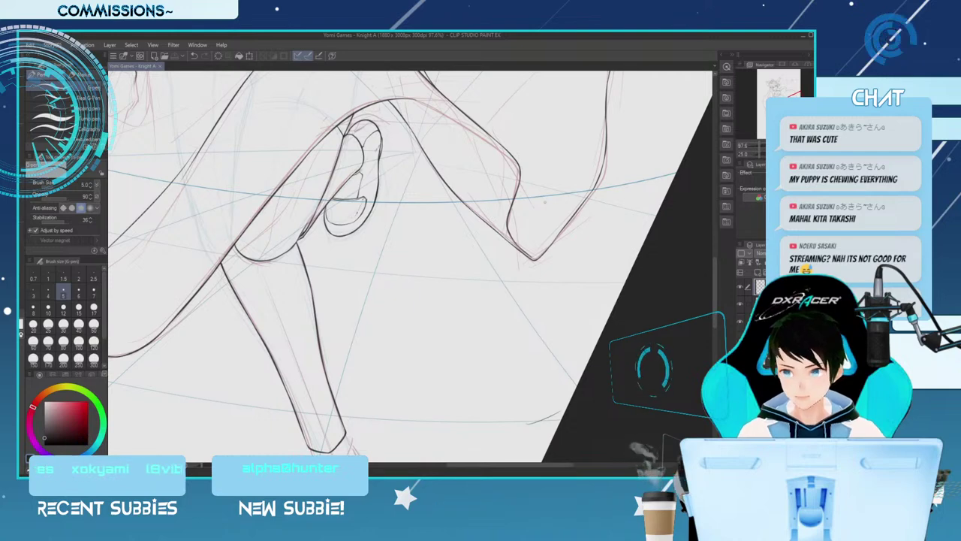
{"action": "scroll", "coordinate": [379, 207], "scroll_direction": "up", "scroll_amount": 3}
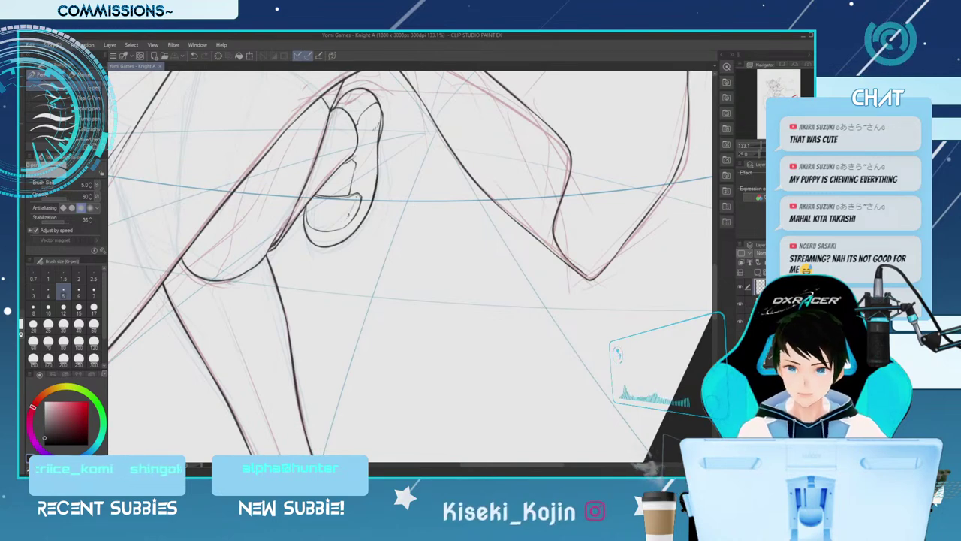
Outline the sole of the raised foot under the skirt with a Polyline selection
{"action": "key", "text": "m"}
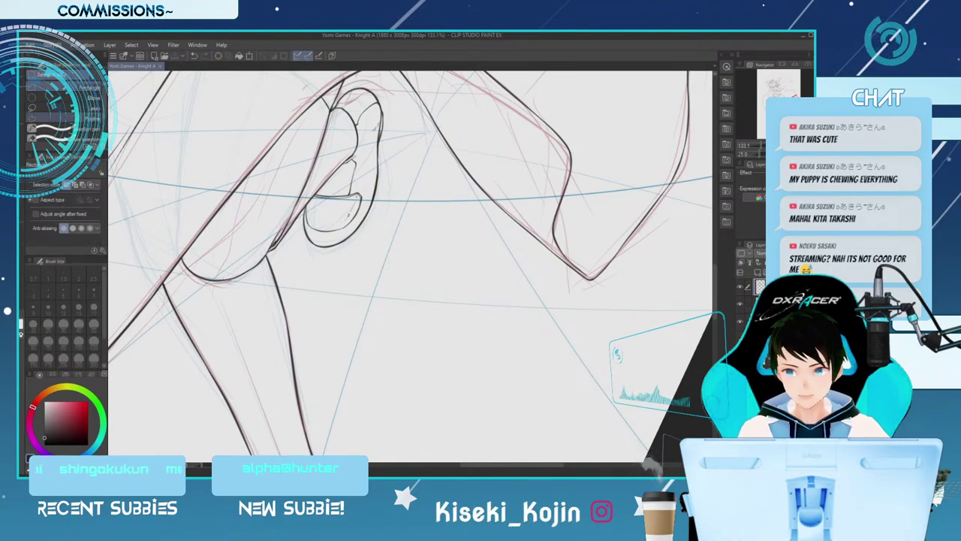
{"action": "left_click", "coordinate": [75, 117]}
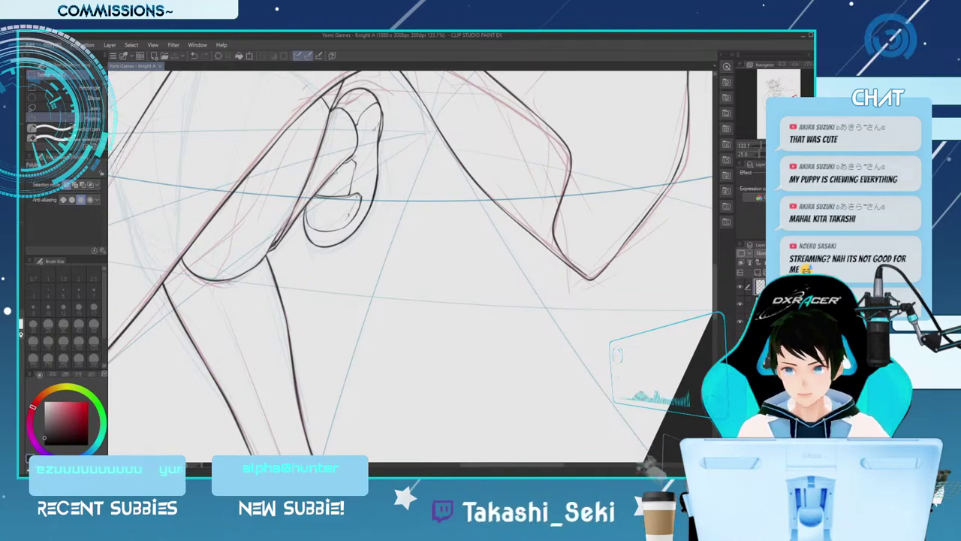
{"action": "left_click_drag", "start_coordinate": [303, 214], "coordinate": [291, 245]}
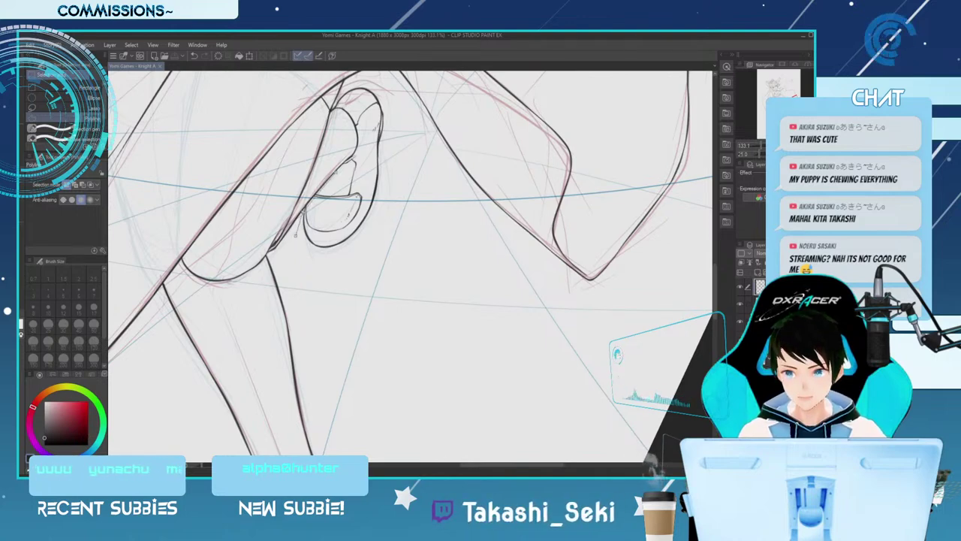
{"action": "left_click", "coordinate": [348, 270]}
{"action": "left_click", "coordinate": [383, 226]}
{"action": "left_click", "coordinate": [397, 170]}
{"action": "left_click", "coordinate": [399, 122]}
{"action": "left_click", "coordinate": [388, 94]}
{"action": "left_click", "coordinate": [370, 82]}
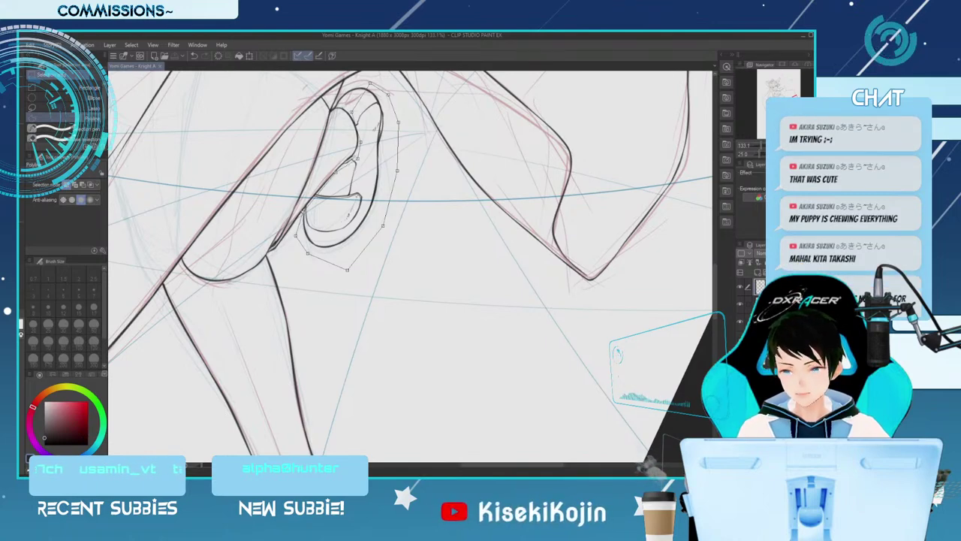
{"action": "left_click", "coordinate": [304, 208]}
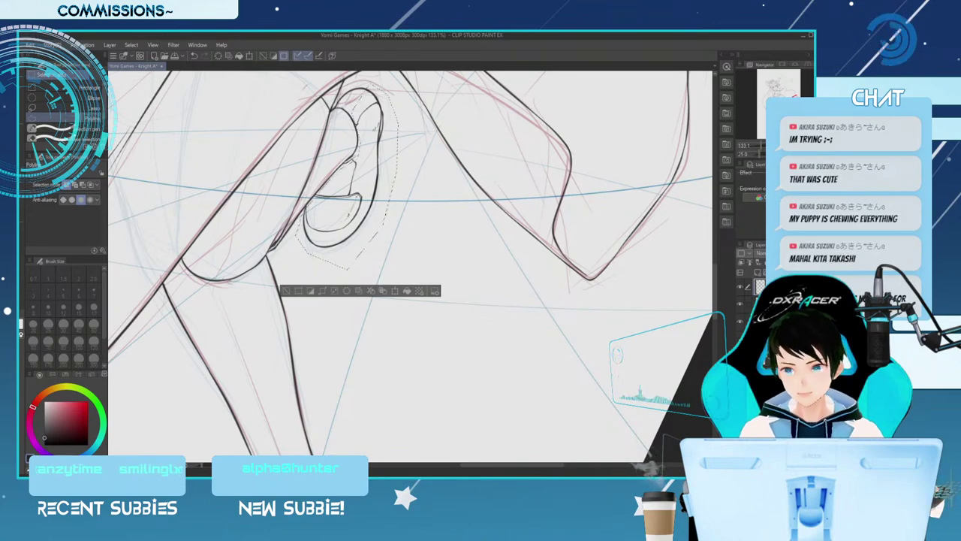
Scale the selected sole line art down to about 92% with Scale/Rotate and check it against the figure
{"action": "key", "text": "ctrl+t"}
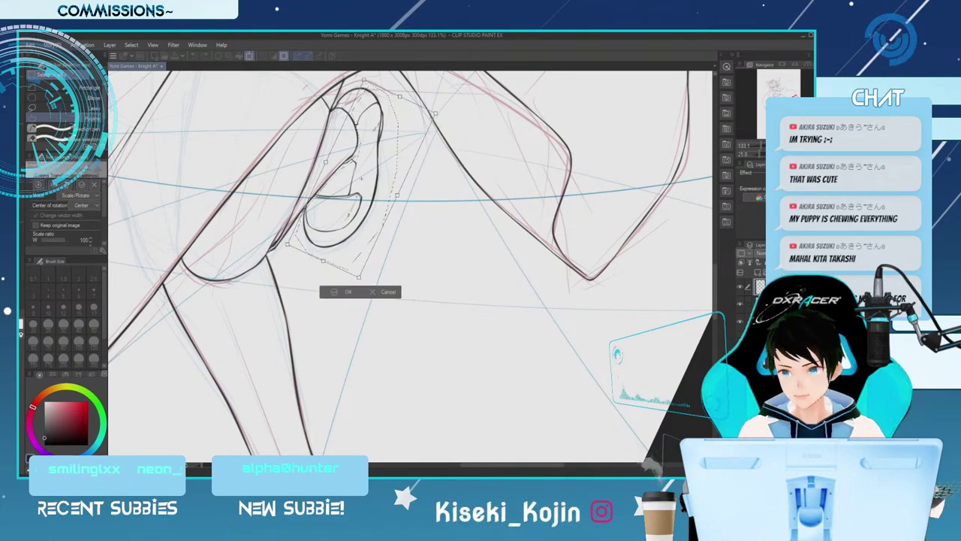
{"action": "left_click_drag", "start_coordinate": [359, 277], "coordinate": [360, 268]}
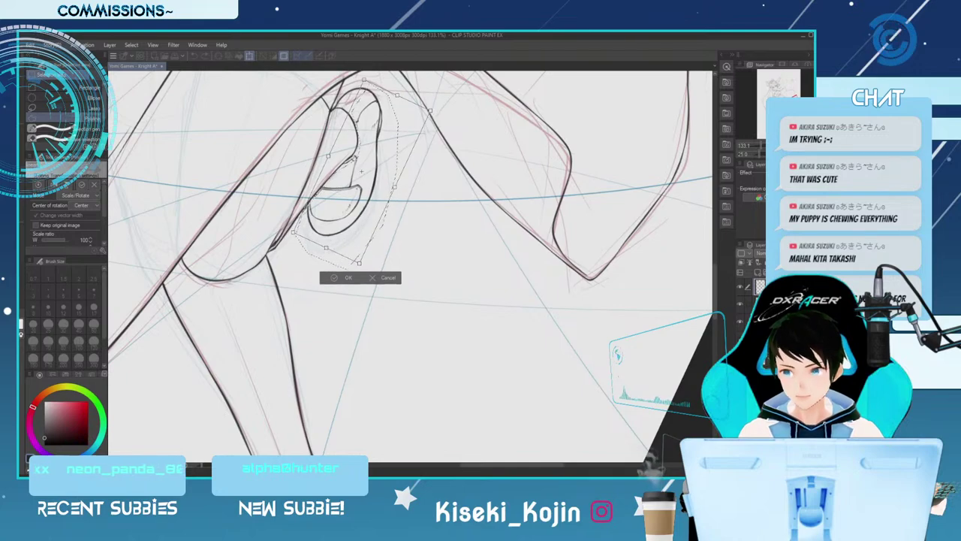
{"action": "scroll", "coordinate": [352, 232], "scroll_direction": "down", "scroll_amount": 5}
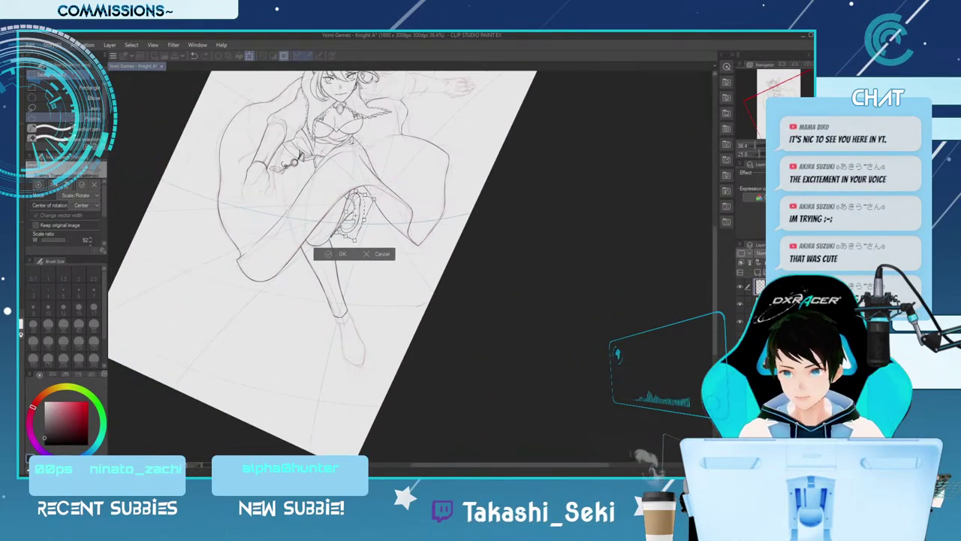
{"action": "scroll", "coordinate": [353, 210], "scroll_direction": "up", "scroll_amount": 4}
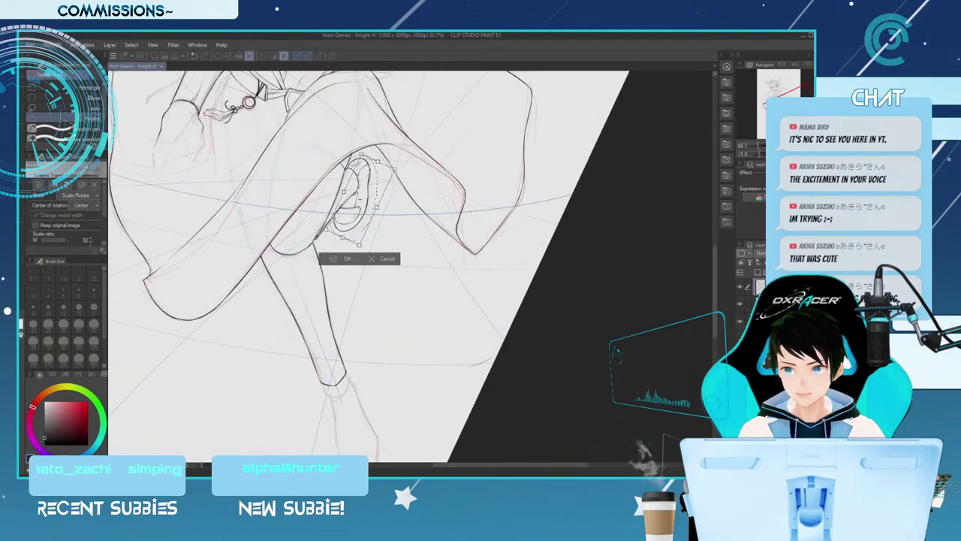
{"action": "scroll", "coordinate": [344, 236], "scroll_direction": "down", "scroll_amount": 4}
{"action": "scroll", "coordinate": [344, 236], "scroll_direction": "up", "scroll_amount": 2}
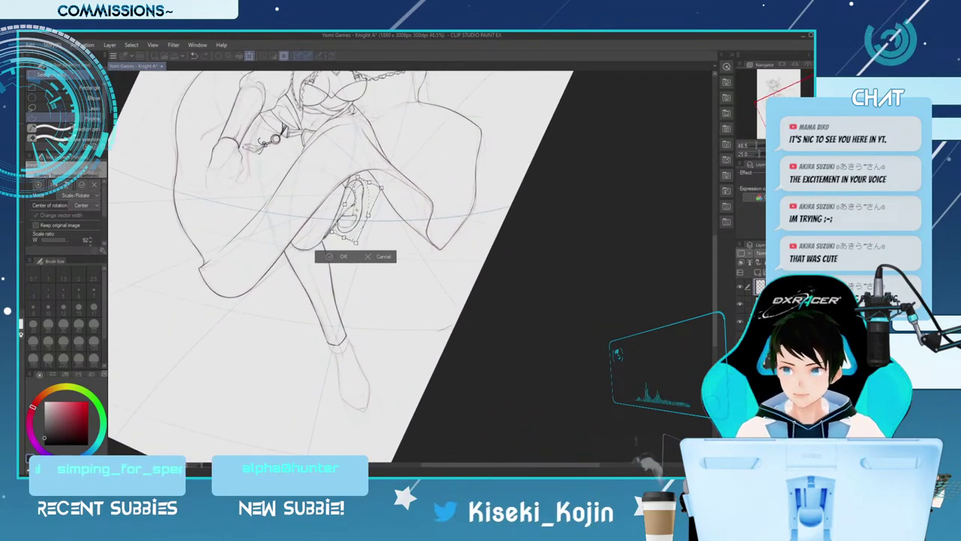
{"action": "scroll", "coordinate": [353, 210], "scroll_direction": "up", "scroll_amount": 3}
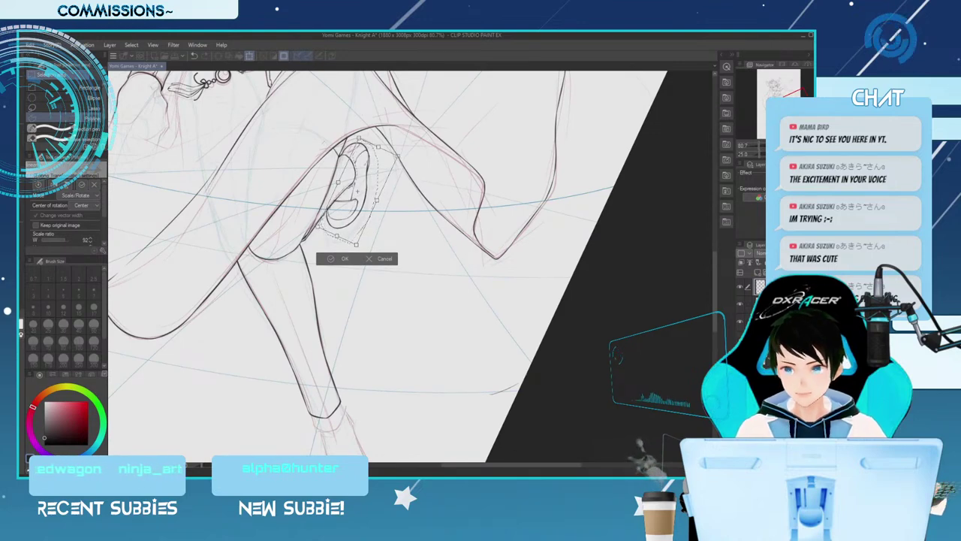
Shrink the selected sole slightly further, apply the transformation and clear the selection
{"action": "scroll", "coordinate": [352, 195], "scroll_direction": "up", "scroll_amount": 3}
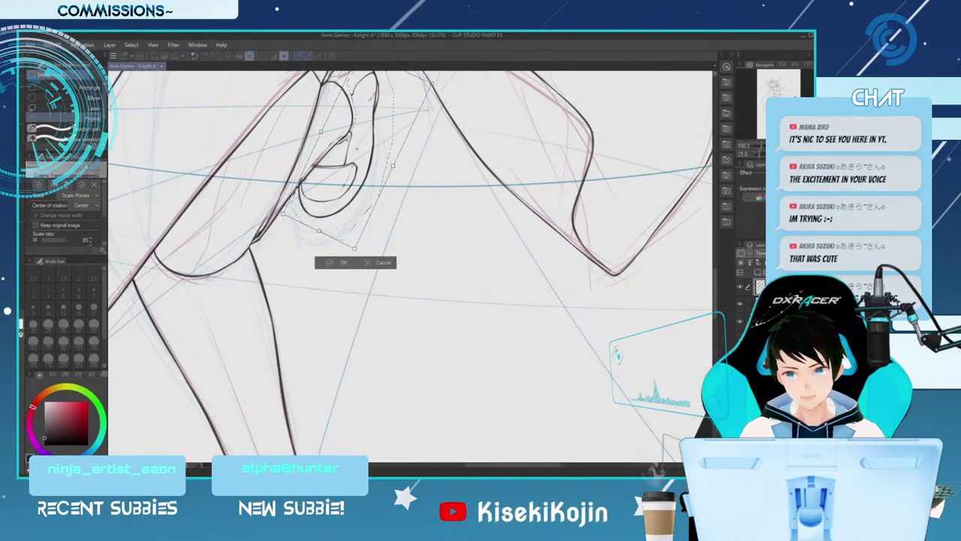
{"action": "left_click_drag", "start_coordinate": [283, 213], "coordinate": [287, 217]}
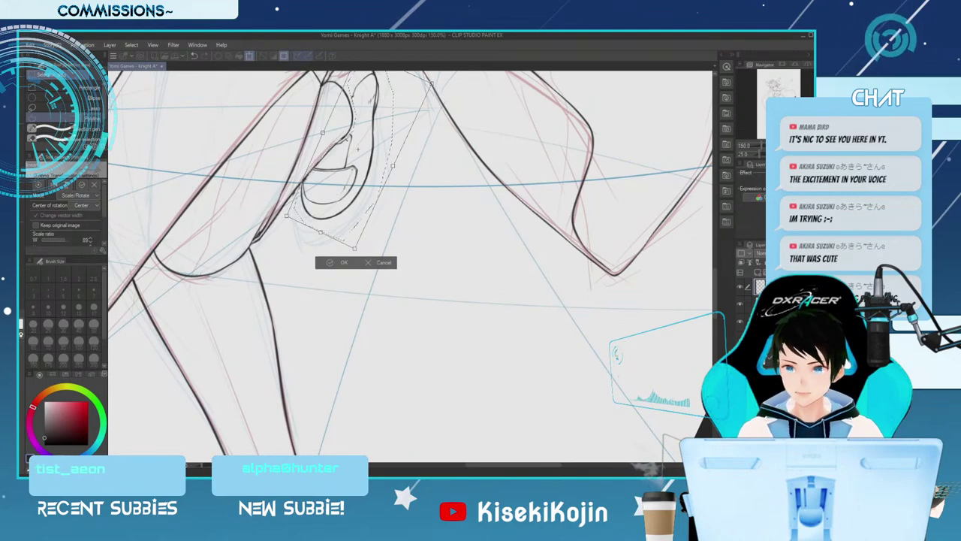
{"action": "scroll", "coordinate": [354, 189], "scroll_direction": "up", "scroll_amount": 1}
{"action": "scroll", "coordinate": [353, 189], "scroll_direction": "down", "scroll_amount": 4}
{"action": "scroll", "coordinate": [353, 180], "scroll_direction": "down", "scroll_amount": 2}
{"action": "key", "text": "Return"}
{"action": "left_click", "coordinate": [348, 248]}
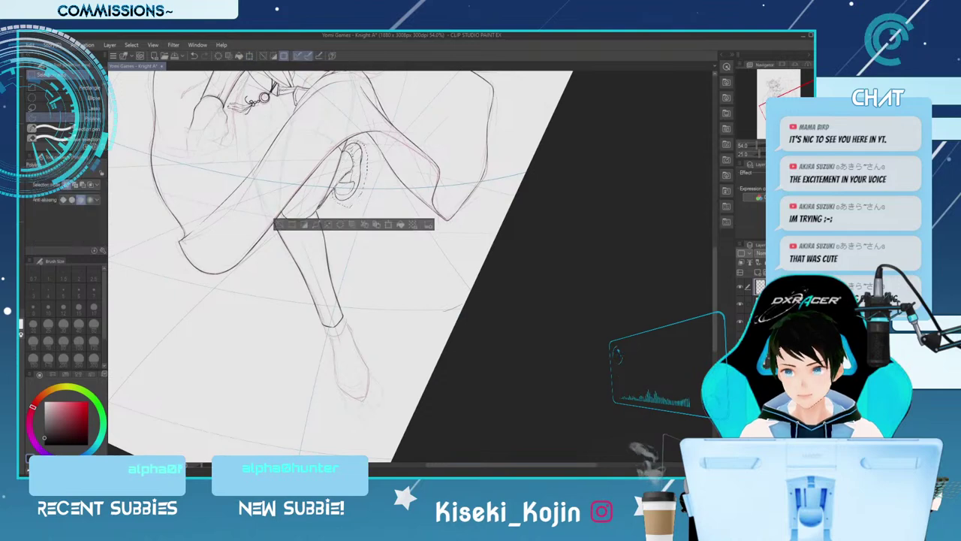
{"action": "key", "text": "ctrl+d"}
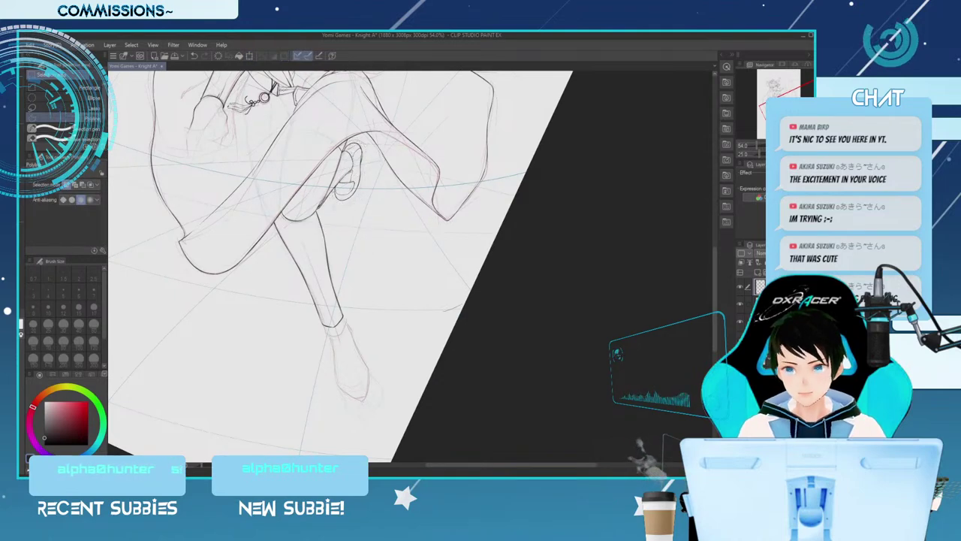
Erase and redraw the upper outer contour of the raised foot's sole, using a size 5 pen
{"action": "key", "text": "p"}
{"action": "scroll", "coordinate": [355, 229], "scroll_direction": "up", "scroll_amount": 2}
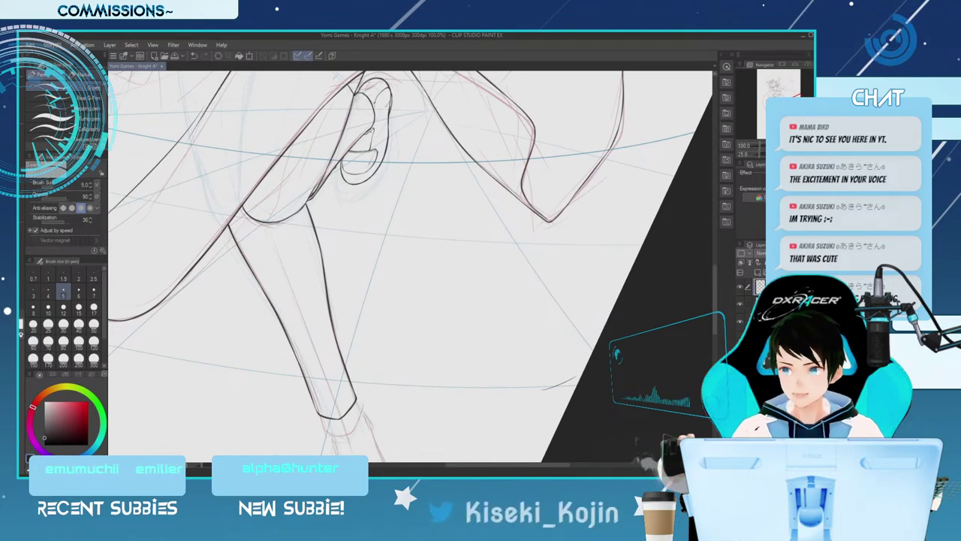
{"action": "scroll", "coordinate": [560, 159], "scroll_direction": "up", "scroll_amount": 1}
{"action": "key", "text": "e"}
{"action": "key", "text": "bracketleft"}
{"action": "key", "text": "bracketleft"}
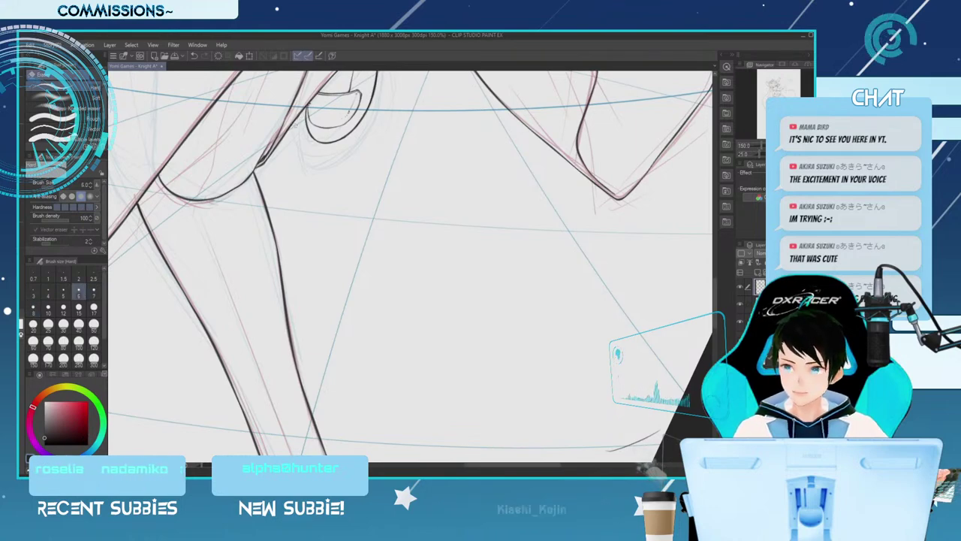
{"action": "key", "text": "bracketleft"}
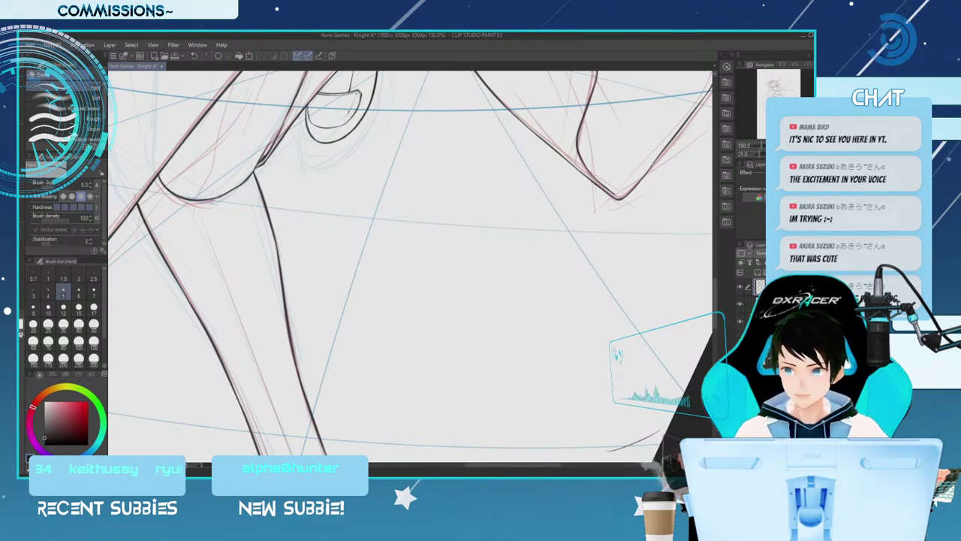
{"action": "scroll", "coordinate": [318, 244], "scroll_direction": "up", "scroll_amount": 3}
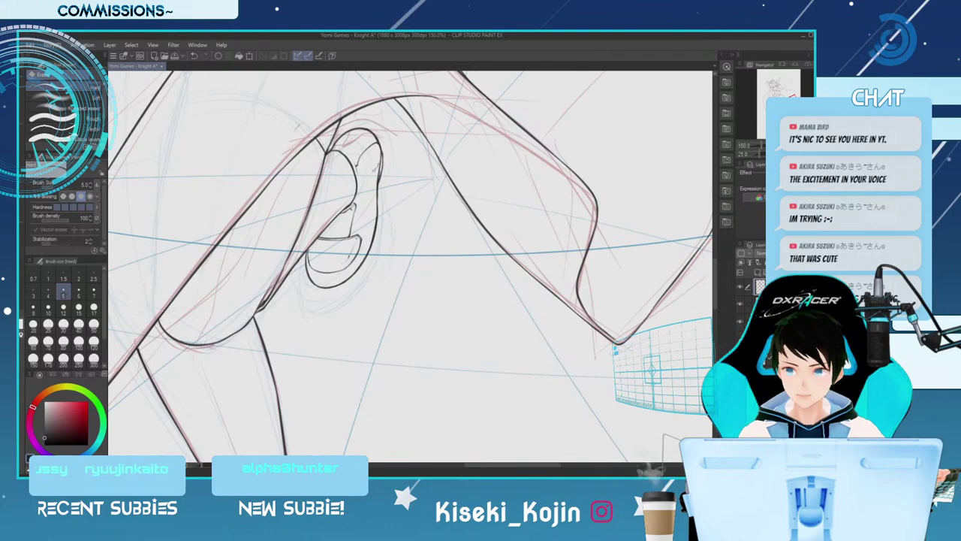
{"action": "key", "text": "p"}
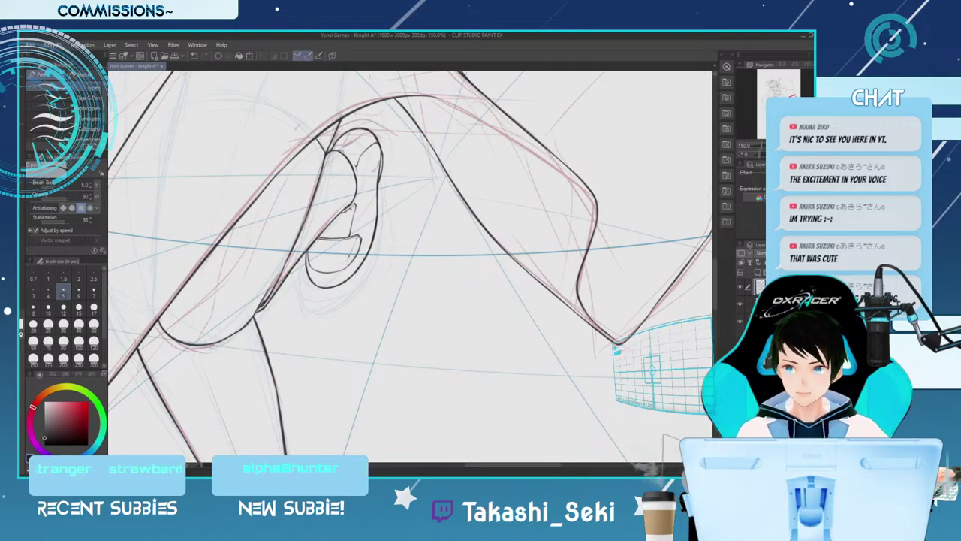
{"action": "key", "text": "e"}
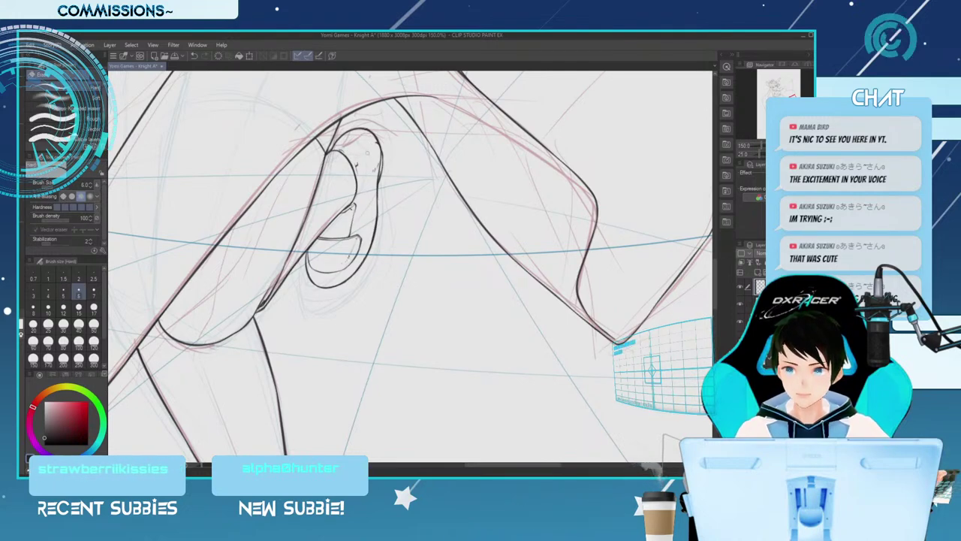
{"action": "key", "text": "p"}
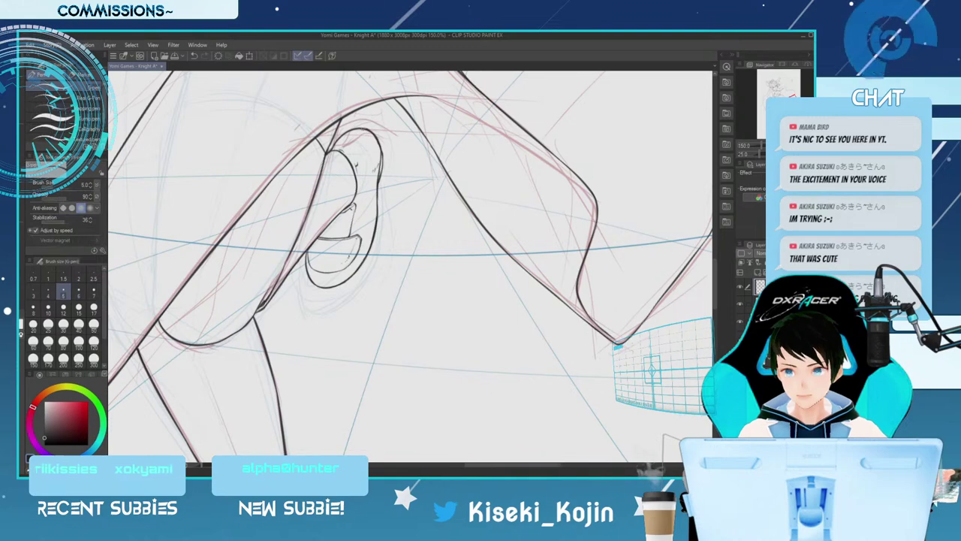
{"action": "key", "text": "e"}
{"action": "left_click_drag", "start_coordinate": [374, 130], "coordinate": [379, 148]}
{"action": "key", "text": "p"}
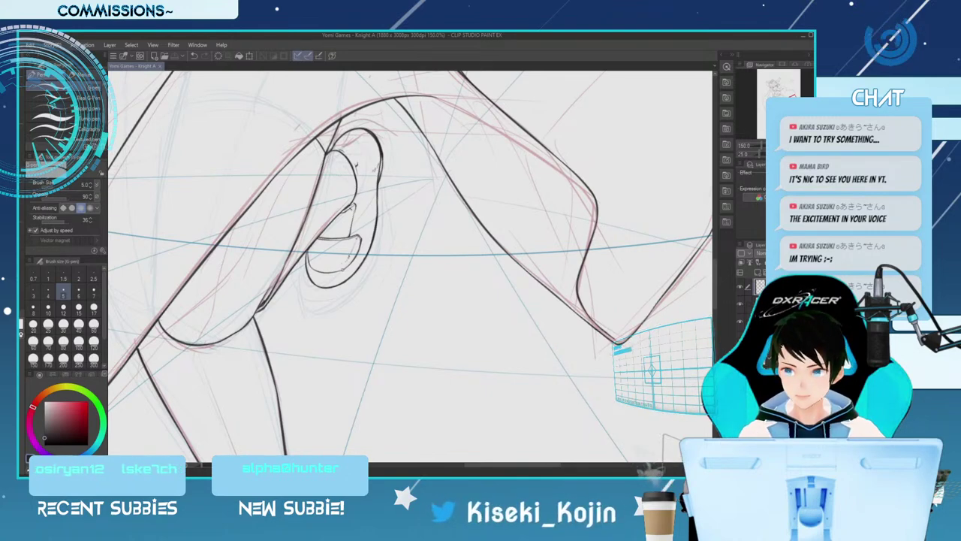
Erase the small detail above the heel with a size 7 eraser and redraw the inner arch and lower heel lines with a size 3 pen
{"action": "key", "text": "ctrl+z"}
{"action": "key", "text": "bracketleft"}
{"action": "key", "text": "bracketleft"}
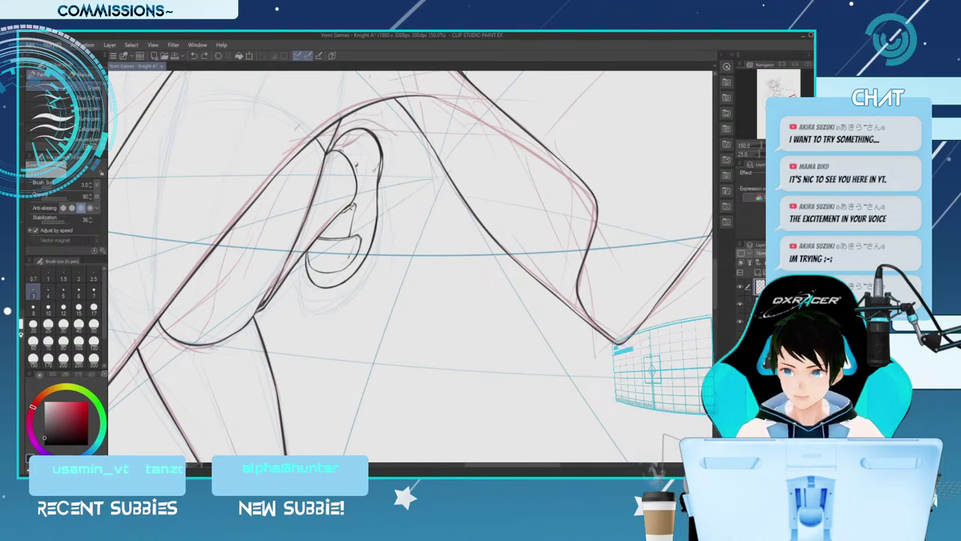
{"action": "key", "text": "e"}
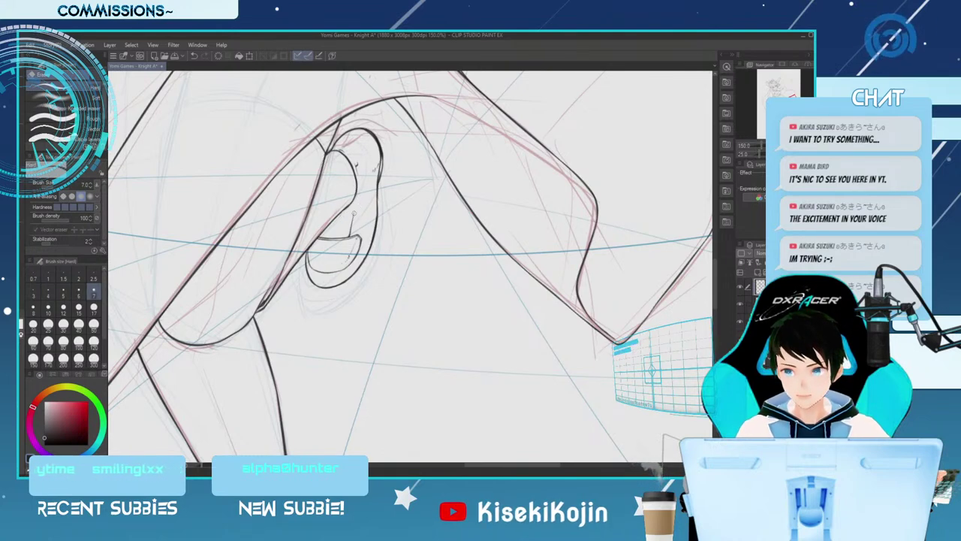
{"action": "key", "text": "p"}
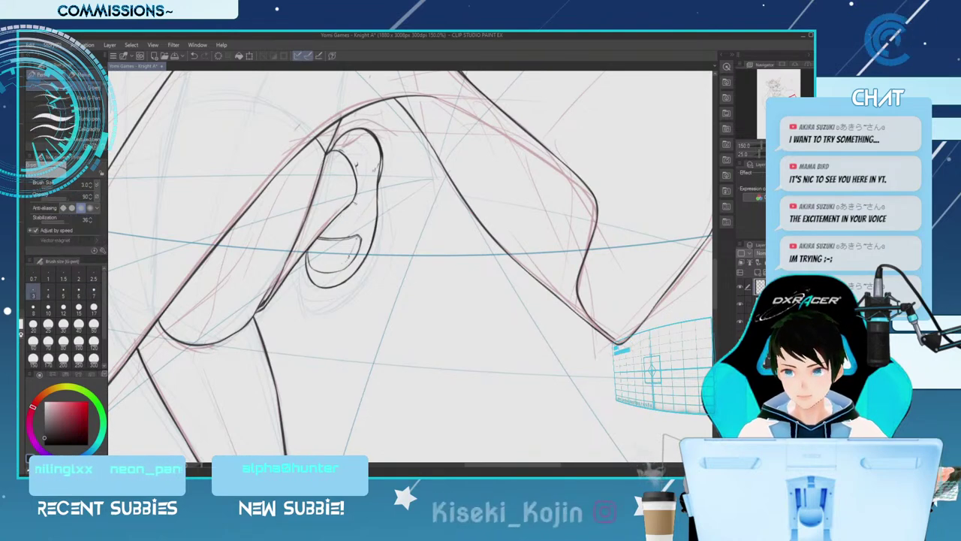
{"action": "left_click_drag", "start_coordinate": [359, 207], "coordinate": [362, 232]}
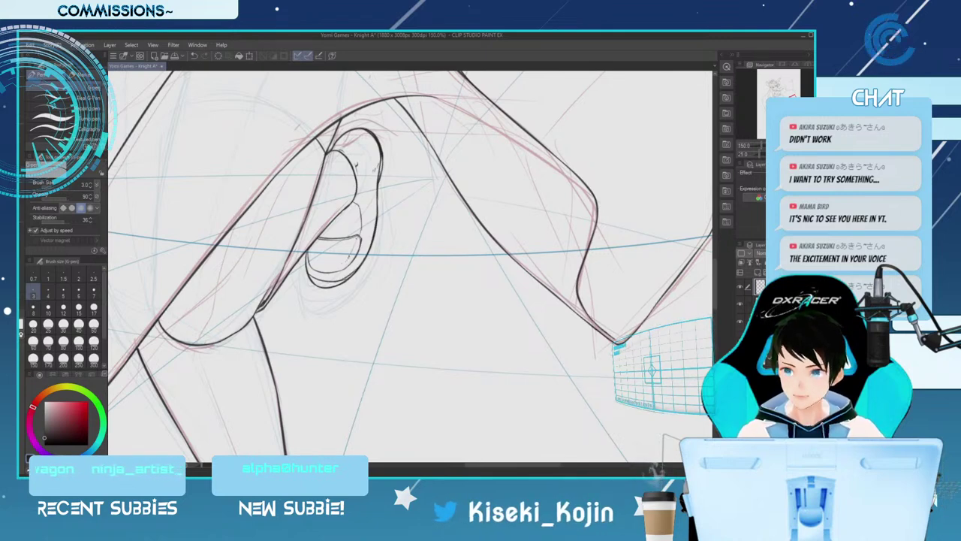
Erase the surplus outer line along the underside of the raised foot's heel with the size 7 eraser
{"action": "key", "text": "e"}
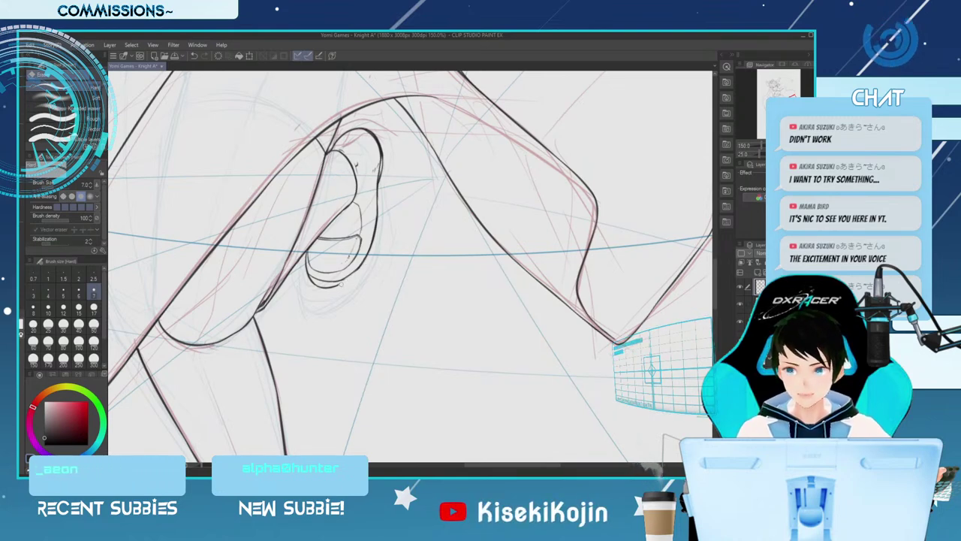
{"action": "left_click_drag", "start_coordinate": [335, 285], "coordinate": [306, 279]}
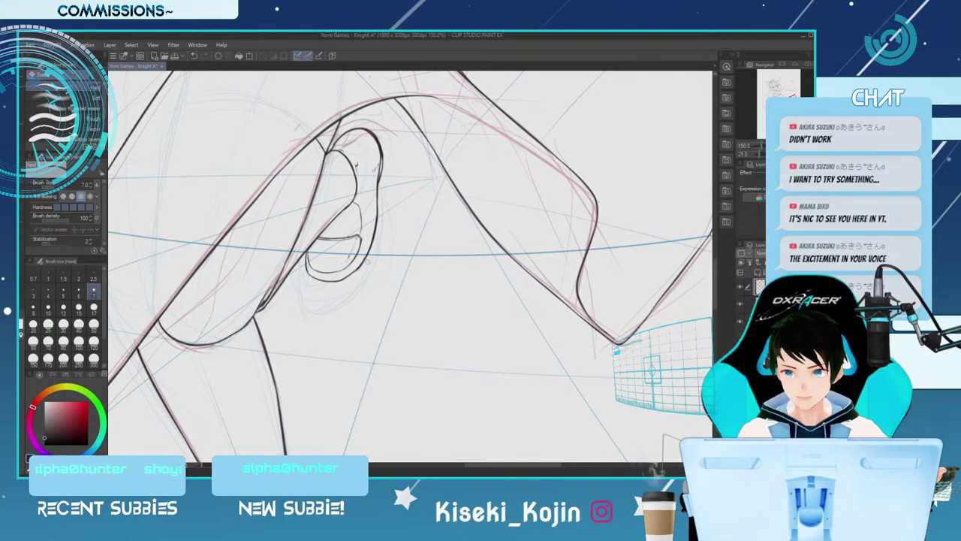
Trim the inner heel line of the raised foot with a size 6 eraser and try a size 3 pen stroke inside the heel
{"action": "key", "text": "p"}
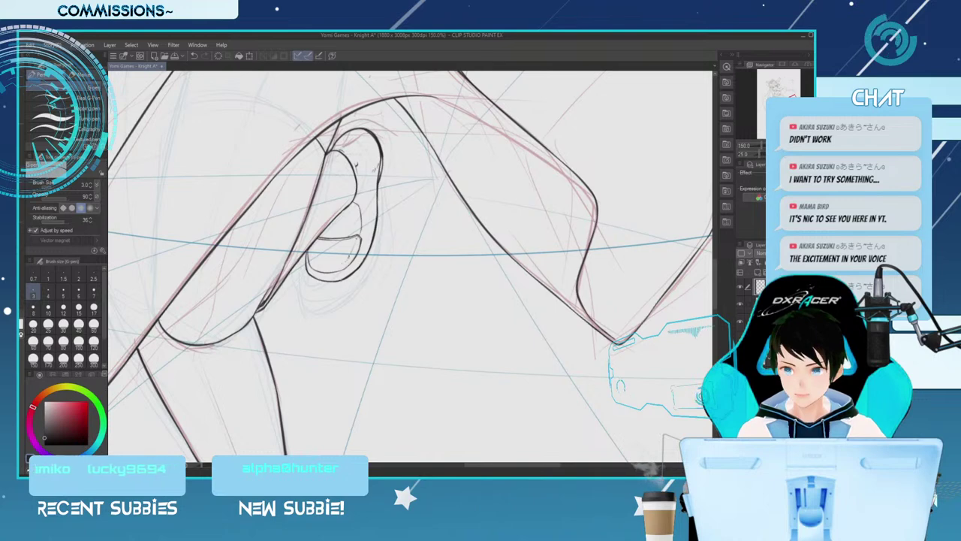
{"action": "key", "text": "ctrl+minus"}
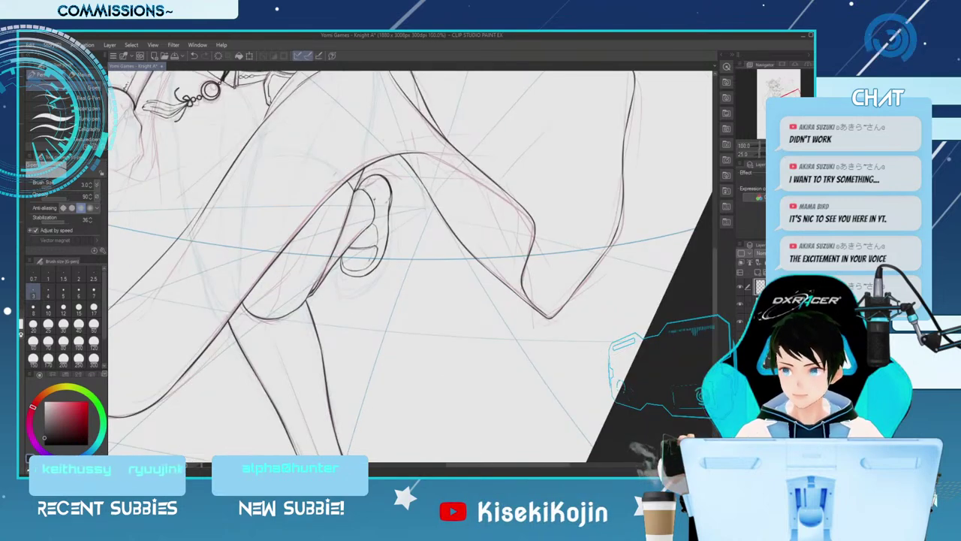
{"action": "key", "text": "ctrl+plus"}
{"action": "key", "text": "e"}
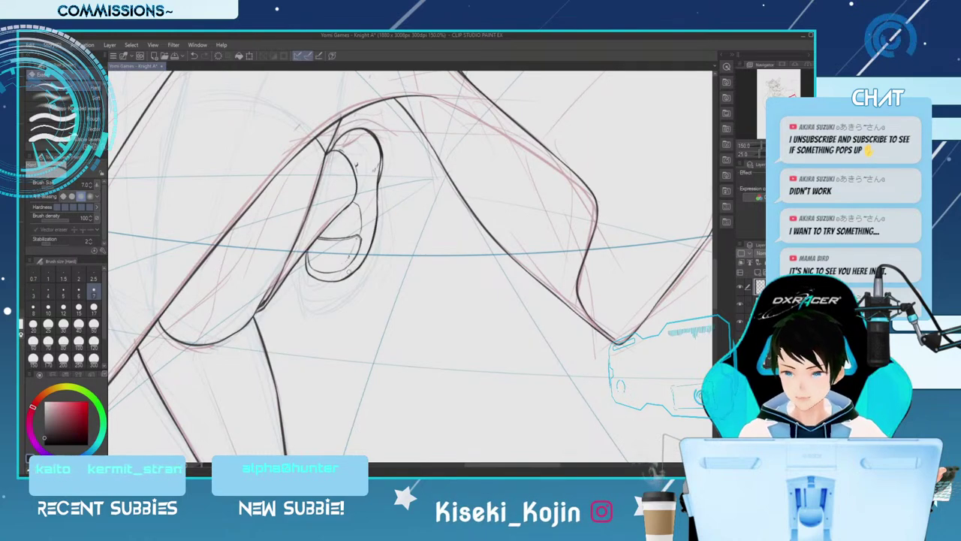
{"action": "key", "text": "bracketleft"}
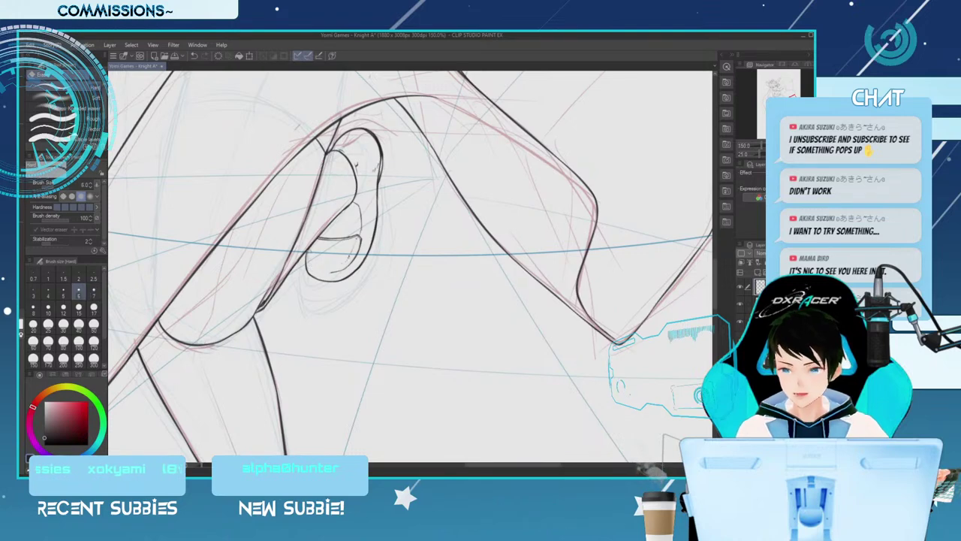
{"action": "key", "text": "p"}
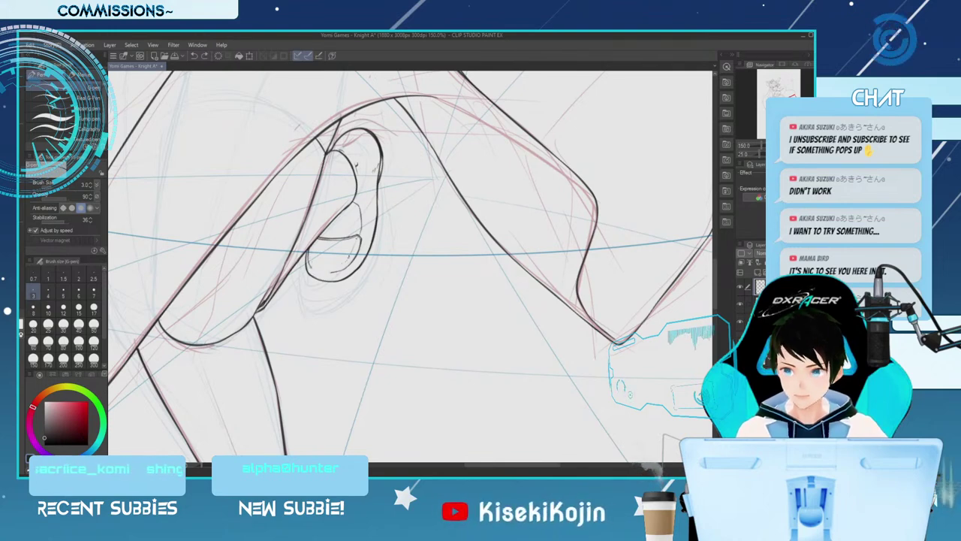
{"action": "left_click_drag", "start_coordinate": [309, 264], "coordinate": [338, 271]}
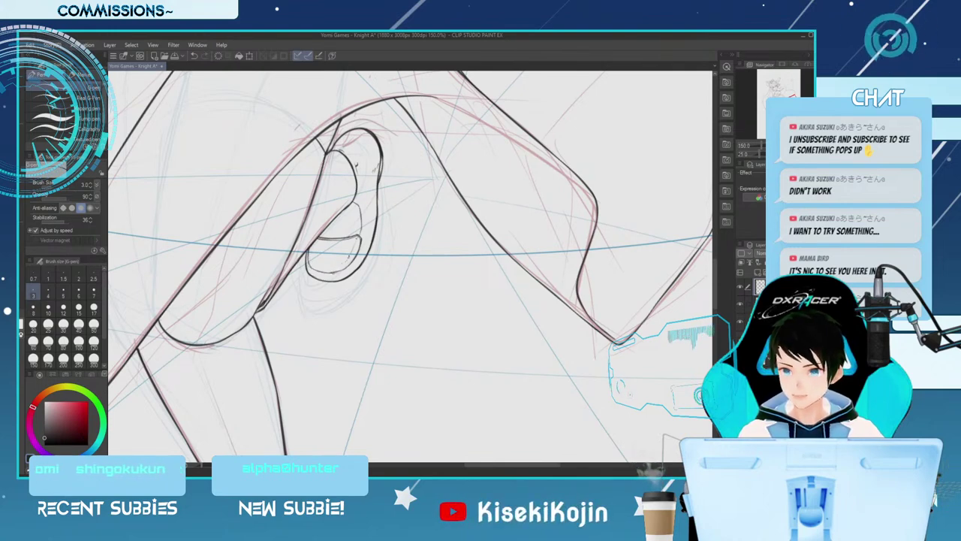
{"action": "key", "text": "ctrl+z"}
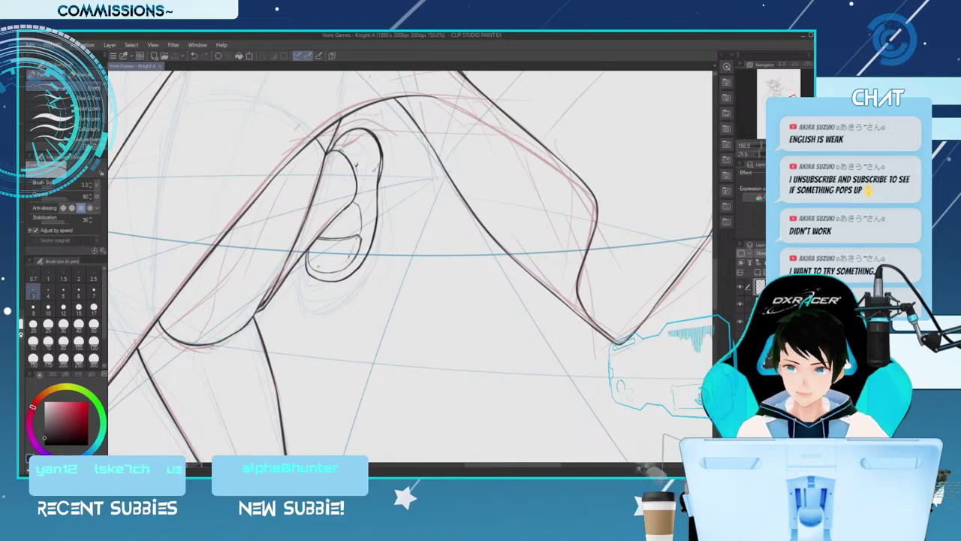
Clear the inner heel contour of the raised foot with the eraser and extend the heel's crossing line to the outer contour with the size 3 pen
{"action": "key", "text": "e"}
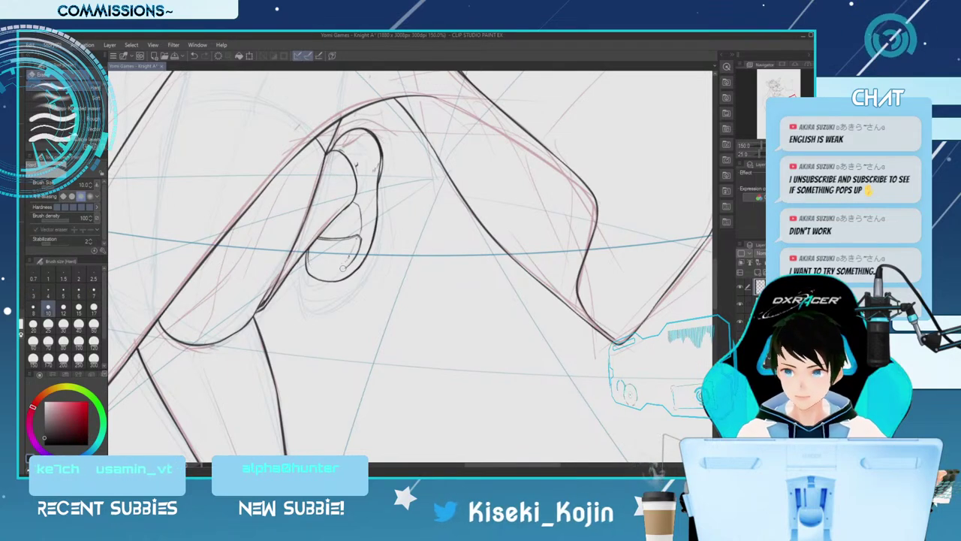
{"action": "key", "text": "p"}
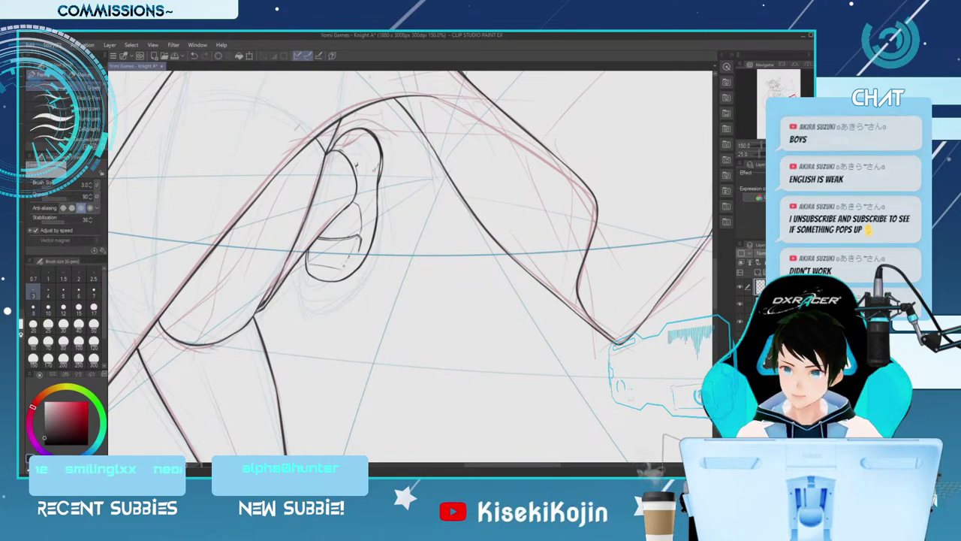
{"action": "key", "text": "e"}
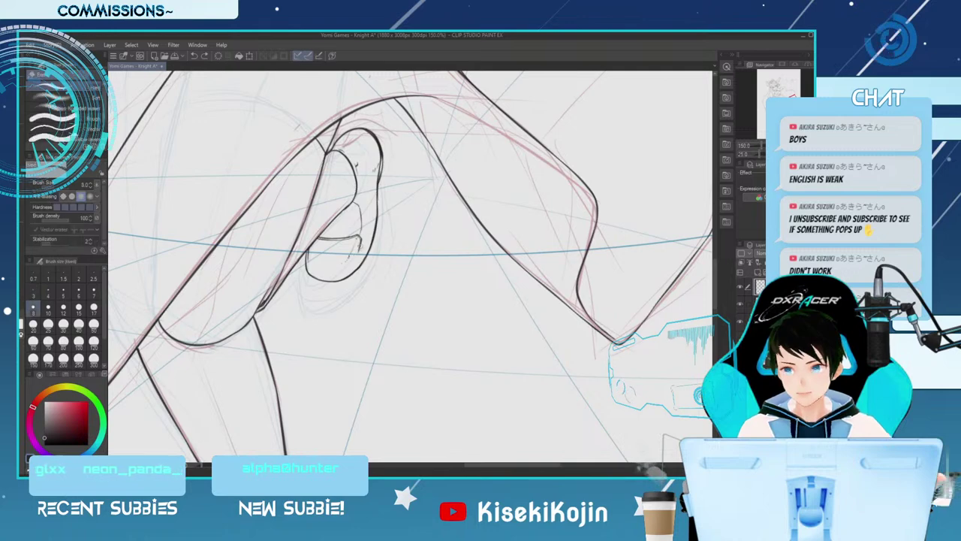
{"action": "key", "text": "p"}
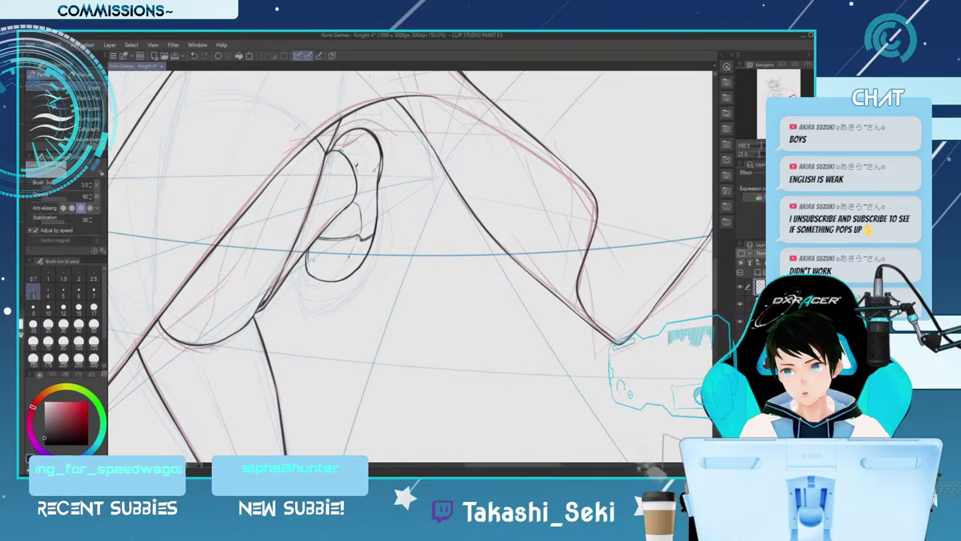
{"action": "key", "text": "e"}
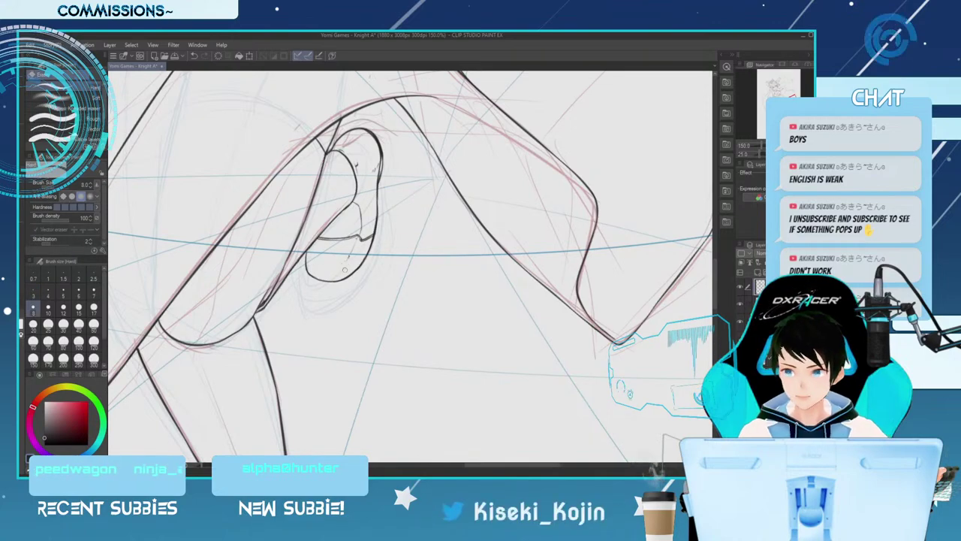
{"action": "key", "text": "p"}
{"action": "key", "text": "ctrl+minus"}
{"action": "key", "text": "ctrl+minus"}
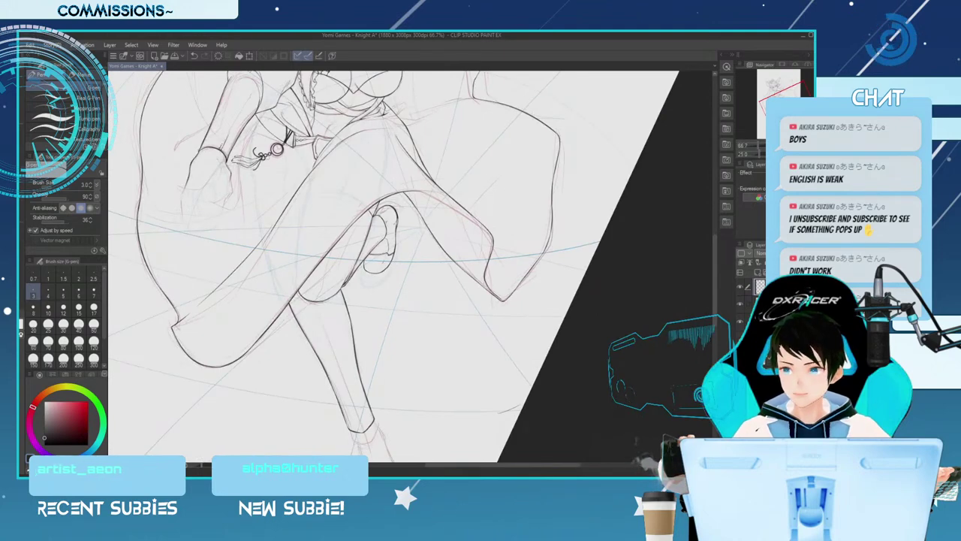
{"action": "key", "text": "ctrl+plus"}
{"action": "key", "text": "ctrl+plus"}
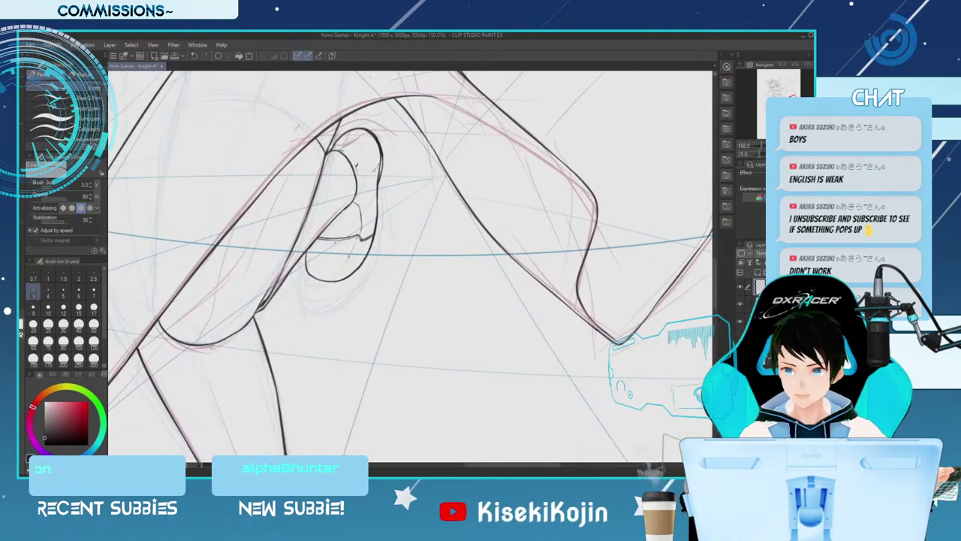
Erase the line crossing the raised foot's heel with a size 12 eraser and redraw it lower as a curve with the size 3 pen
{"action": "key", "text": "e"}
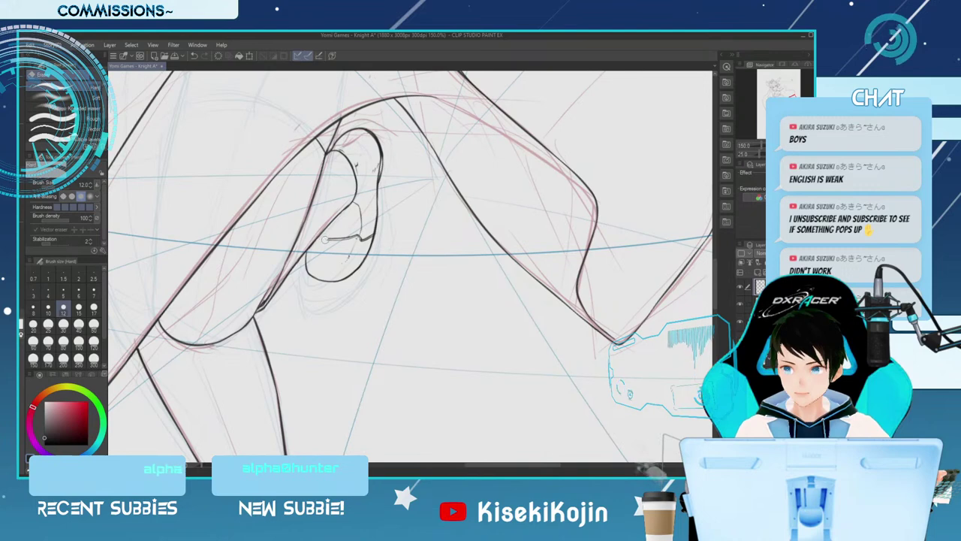
{"action": "left_click_drag", "start_coordinate": [329, 238], "coordinate": [355, 232]}
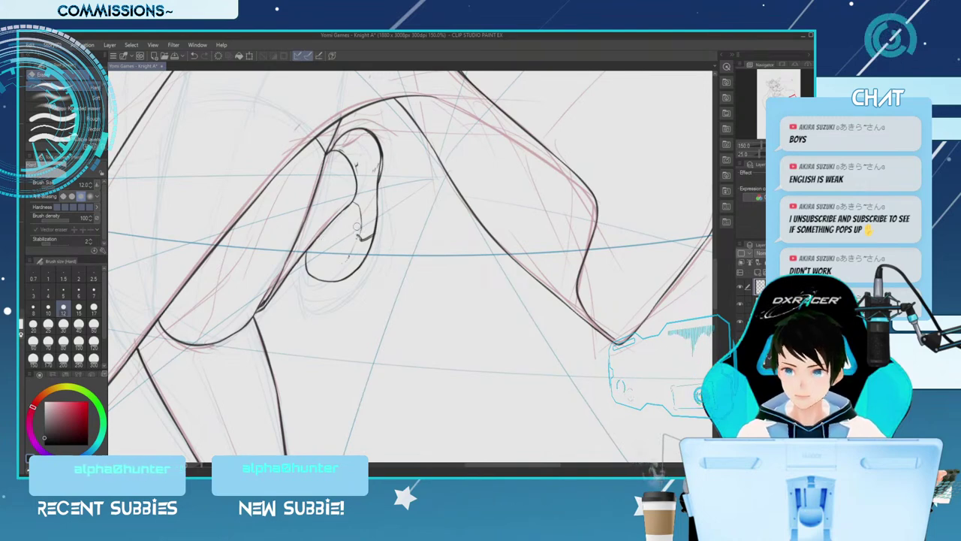
{"action": "key", "text": "p"}
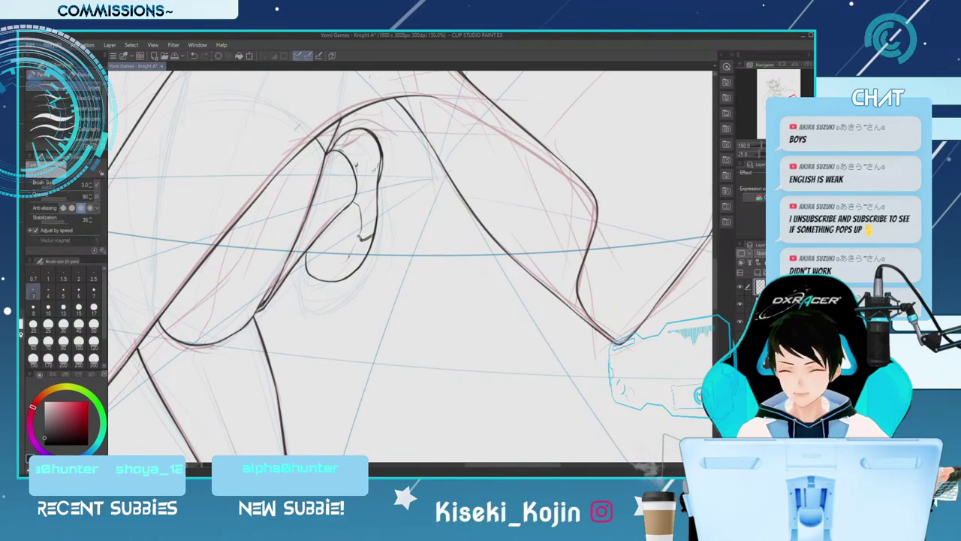
{"action": "key", "text": "e"}
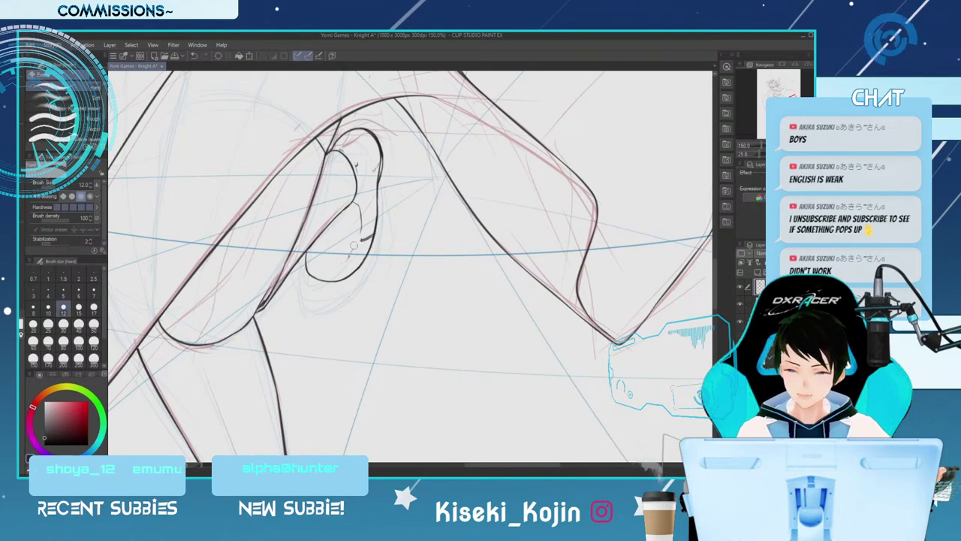
{"action": "key", "text": "p"}
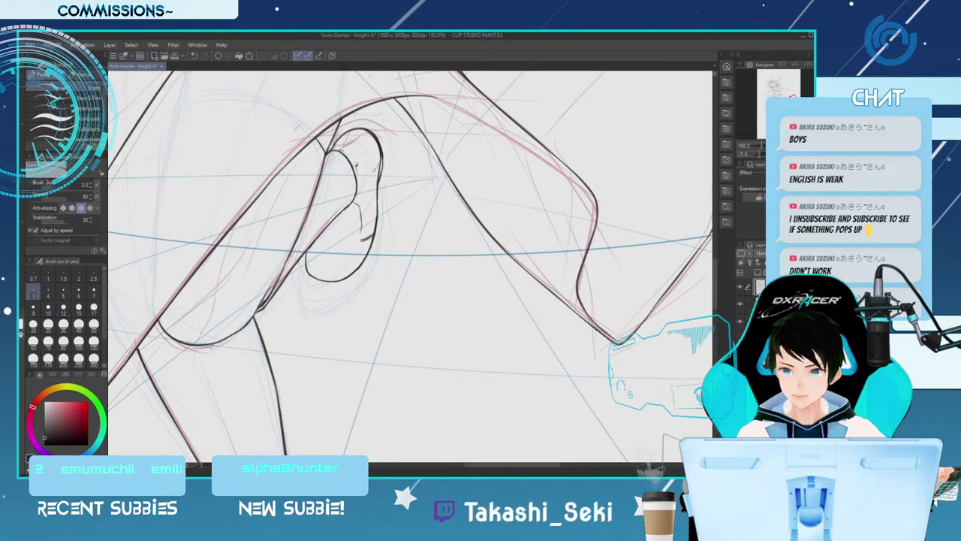
{"action": "key", "text": "ctrl+z"}
{"action": "left_click_drag", "start_coordinate": [362, 240], "coordinate": [357, 246]}
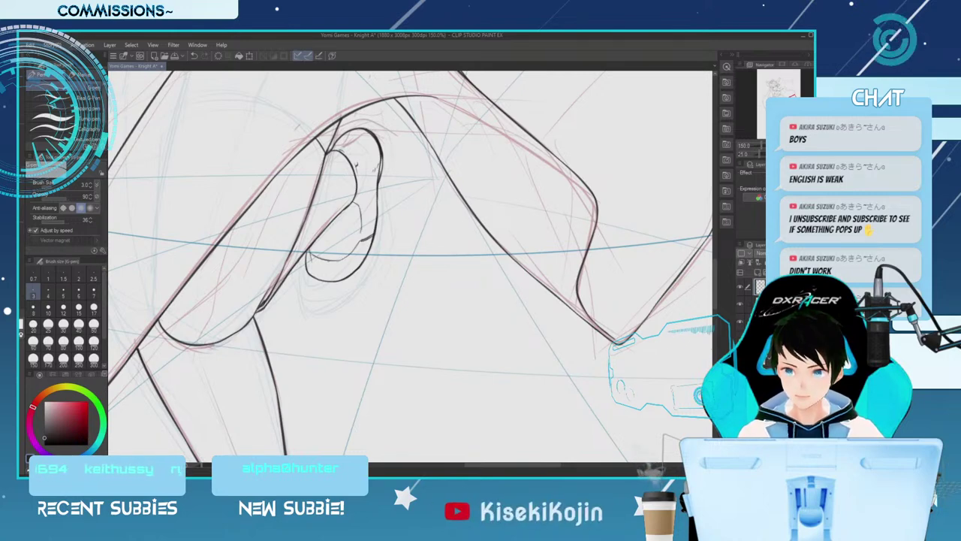
Trim the start of the new heel curve with a size 6 eraser and join it to the outer contour with the size 3 pen
{"action": "key", "text": "e"}
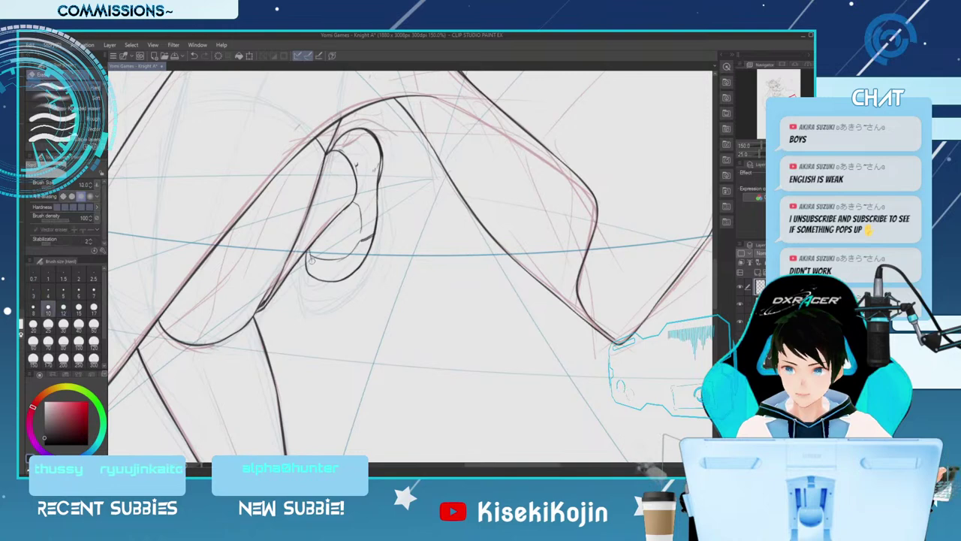
{"action": "key", "text": "bracketleft"}
{"action": "key", "text": "bracketleft"}
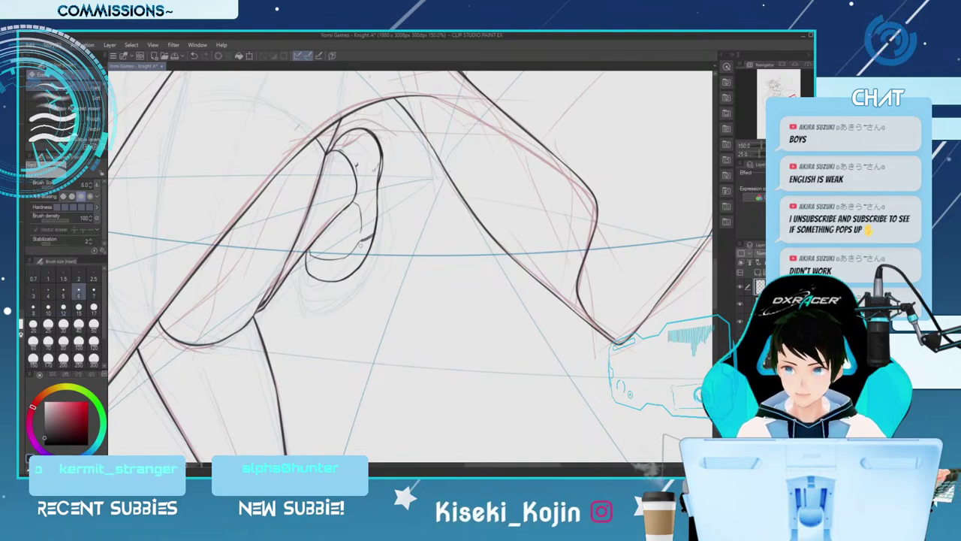
{"action": "key", "text": "p"}
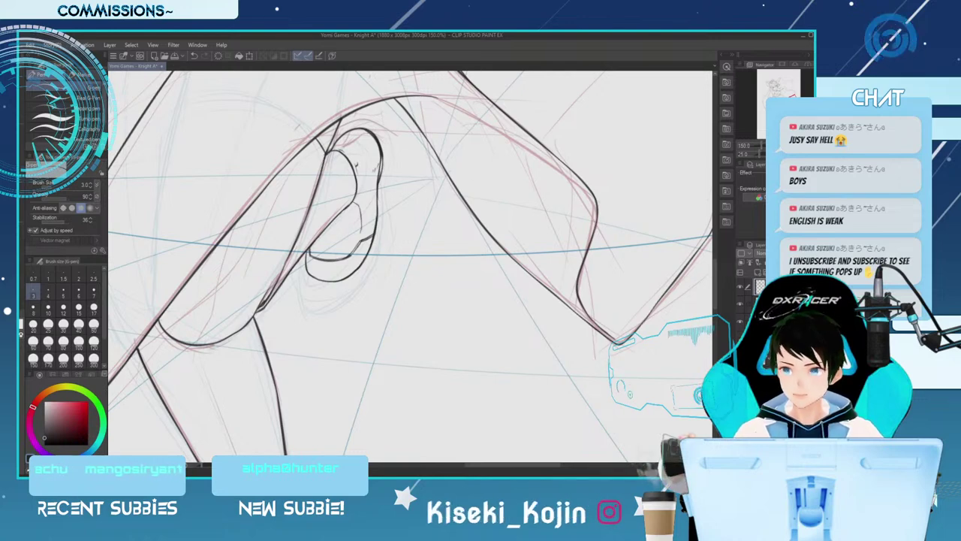
Ink a long inner line down the standing leg's shin with a size 5 pen and the sides of its foot at size 6
{"action": "key", "text": "ctrl+minus"}
{"action": "key", "text": "ctrl+minus"}
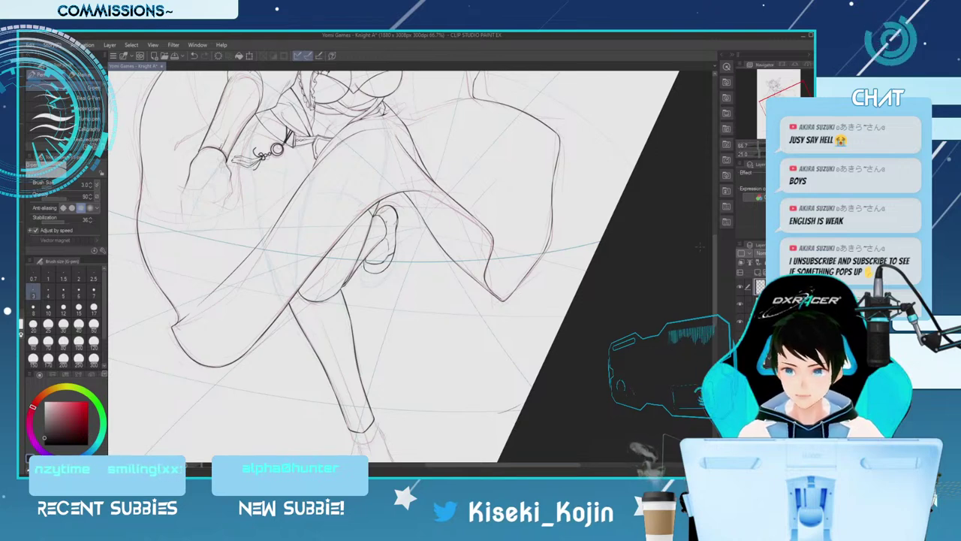
{"action": "left_click_drag", "start_coordinate": [715, 248], "coordinate": [715, 274]}
{"action": "key", "text": "]"}
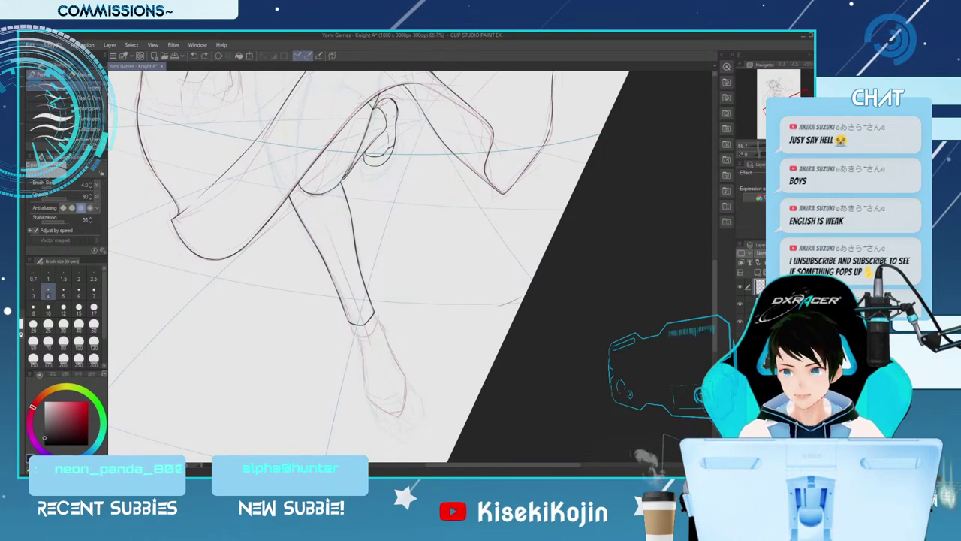
{"action": "key", "text": "]"}
{"action": "left_click_drag", "start_coordinate": [322, 216], "coordinate": [348, 283]}
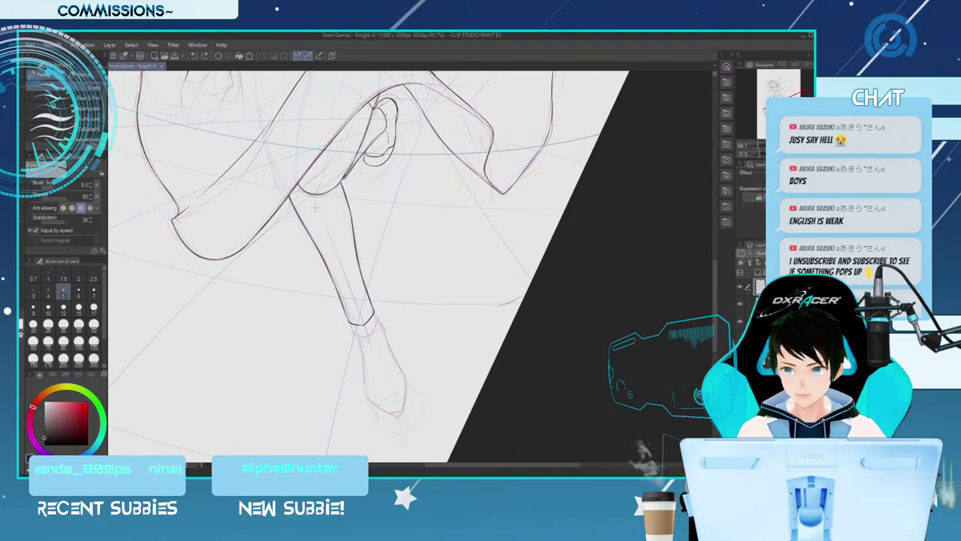
{"action": "left_click_drag", "start_coordinate": [340, 268], "coordinate": [356, 309]}
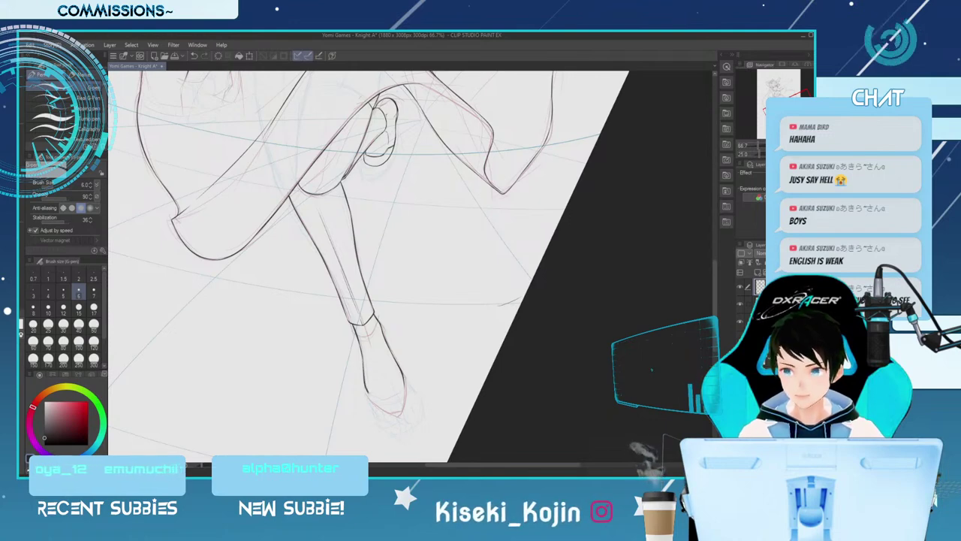
Ink the toe end of the standing foot with the size 6 pen, replacing the first stroke with a closed, rounded tip
{"action": "left_click_drag", "start_coordinate": [369, 395], "coordinate": [387, 405]}
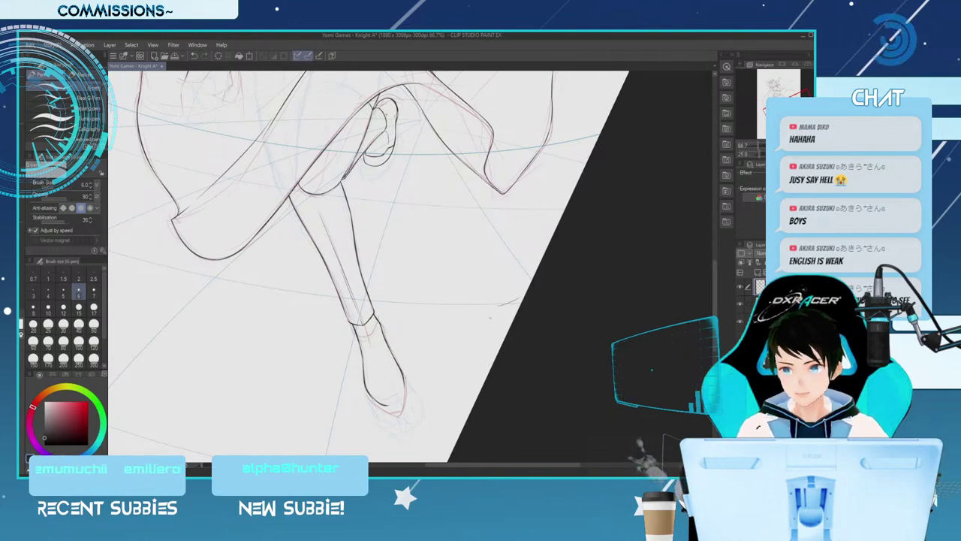
{"action": "scroll", "coordinate": [375, 270], "scroll_direction": "down", "scroll_amount": 3}
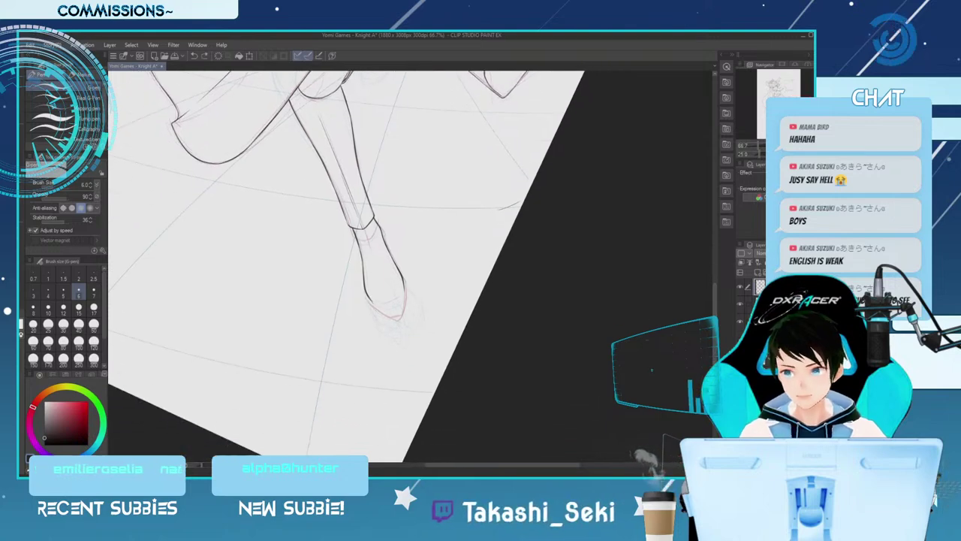
{"action": "key", "text": "ctrl+z"}
{"action": "key", "text": "ctrl+z"}
{"action": "left_click_drag", "start_coordinate": [374, 303], "coordinate": [395, 312]}
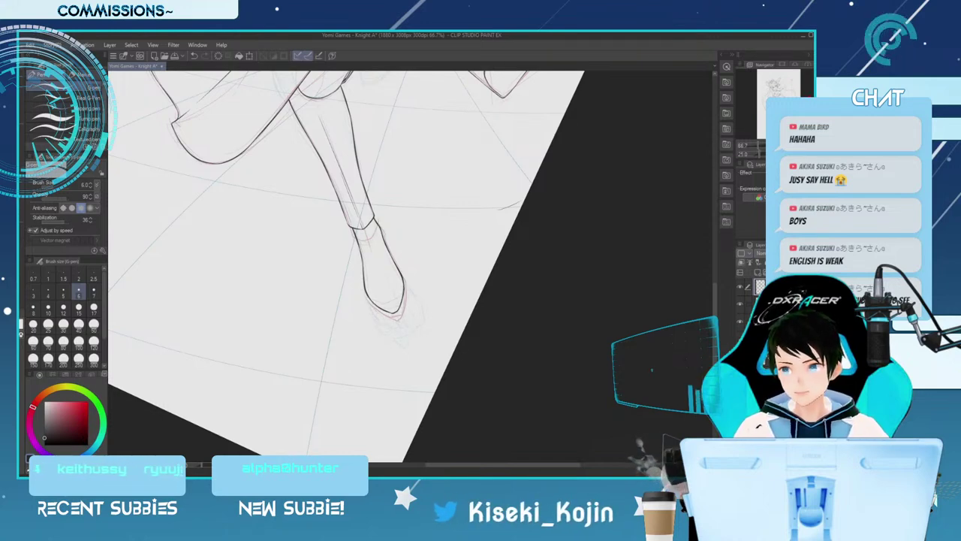
Erase the heel curve at the lower end of the raised foot with a size 20 eraser
{"action": "left_click_drag", "start_coordinate": [714, 298], "coordinate": [714, 260]}
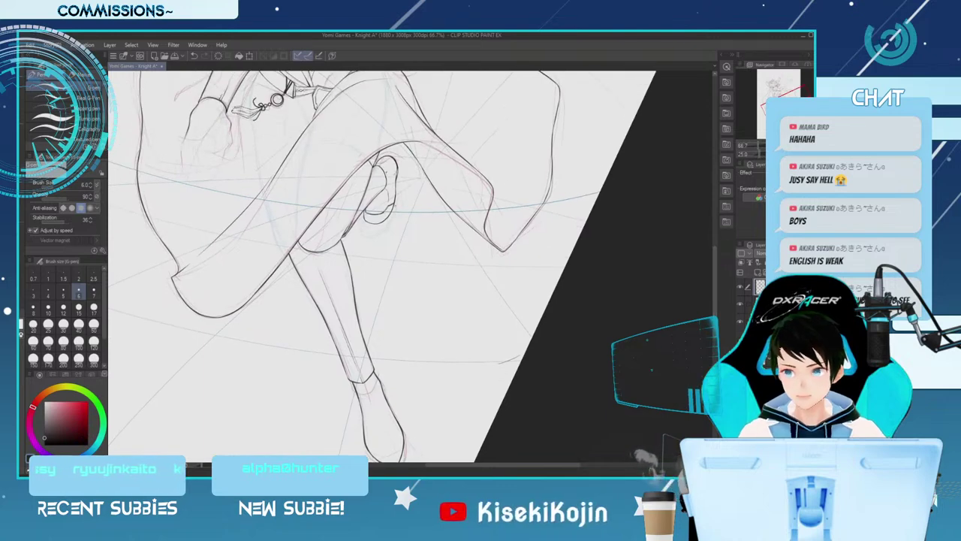
{"action": "key", "text": "e"}
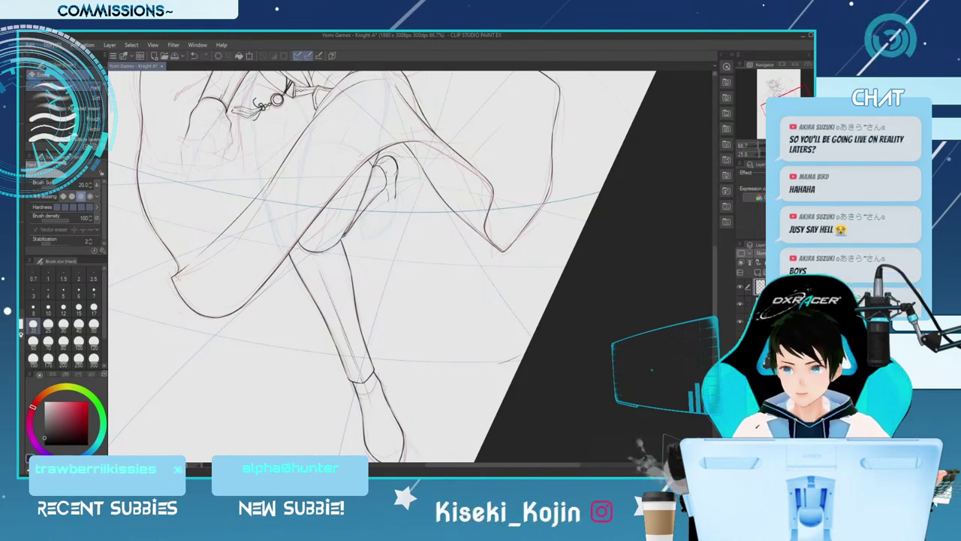
{"action": "key", "text": "ctrl+plus"}
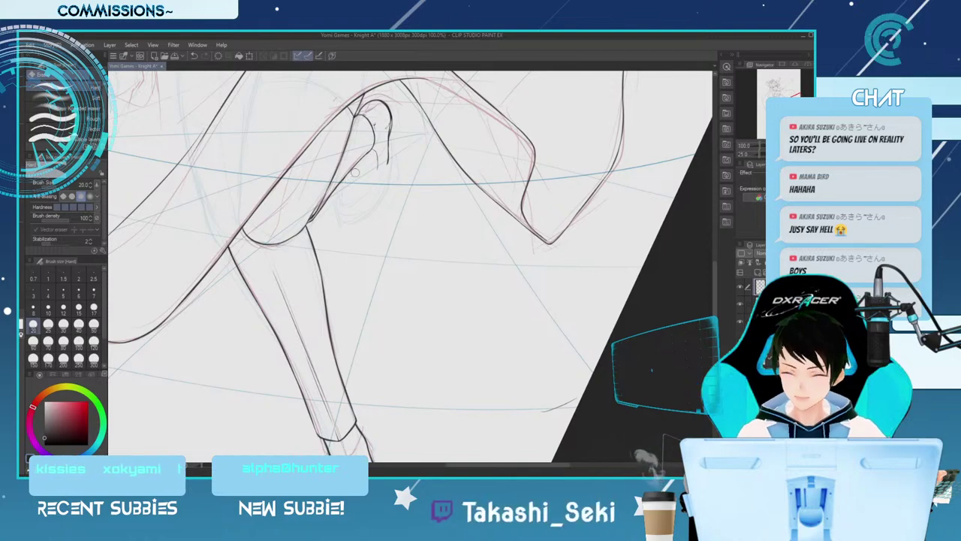
Redraw the raised foot's heel as a smaller rounded curve joined to the outer contour with the size 6 pen
{"action": "key", "text": "p"}
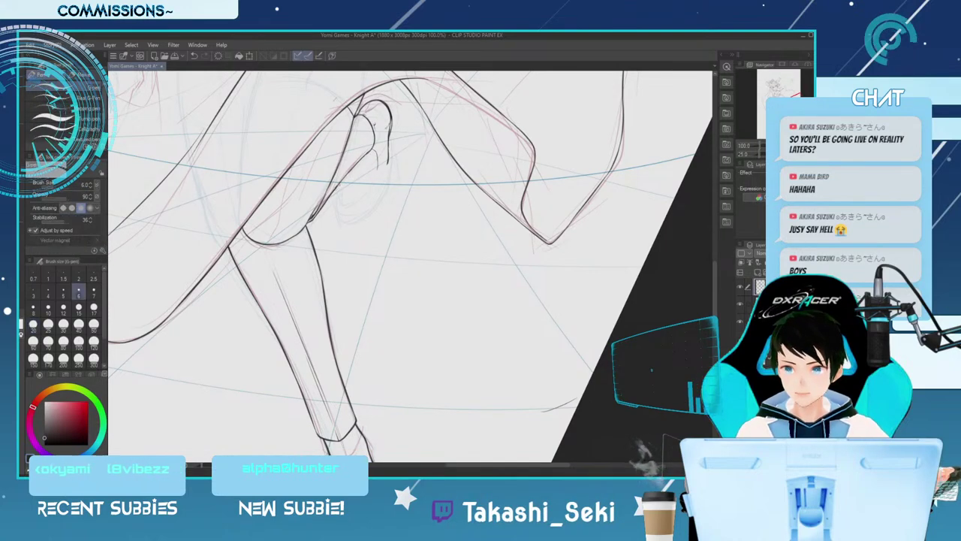
{"action": "left_click_drag", "start_coordinate": [339, 185], "coordinate": [354, 204]}
{"action": "key", "text": "ctrl+z"}
{"action": "key", "text": "ctrl+z"}
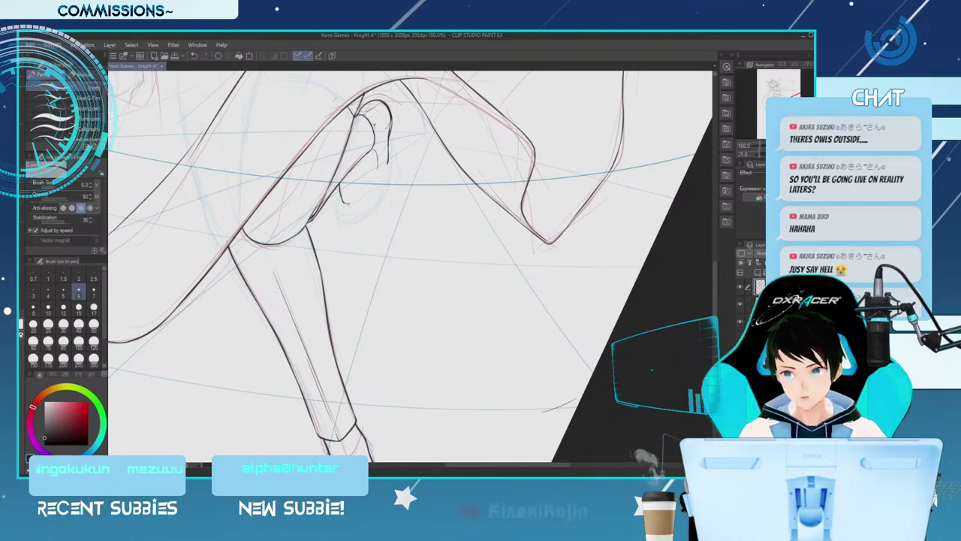
{"action": "left_click_drag", "start_coordinate": [343, 200], "coordinate": [351, 203]}
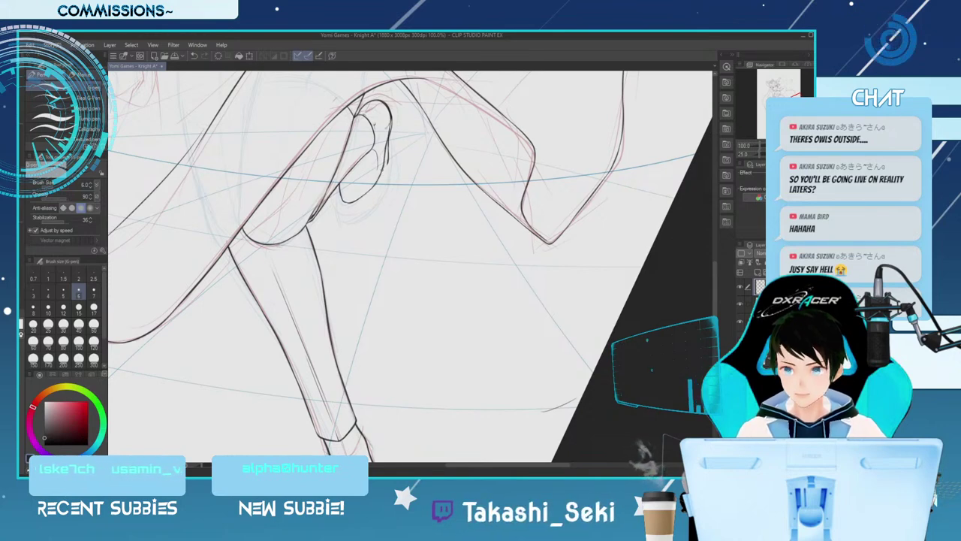
Trim the overlapping line end where the raised foot's outer contour meets the new heel with a size 15 eraser
{"action": "key", "text": "e"}
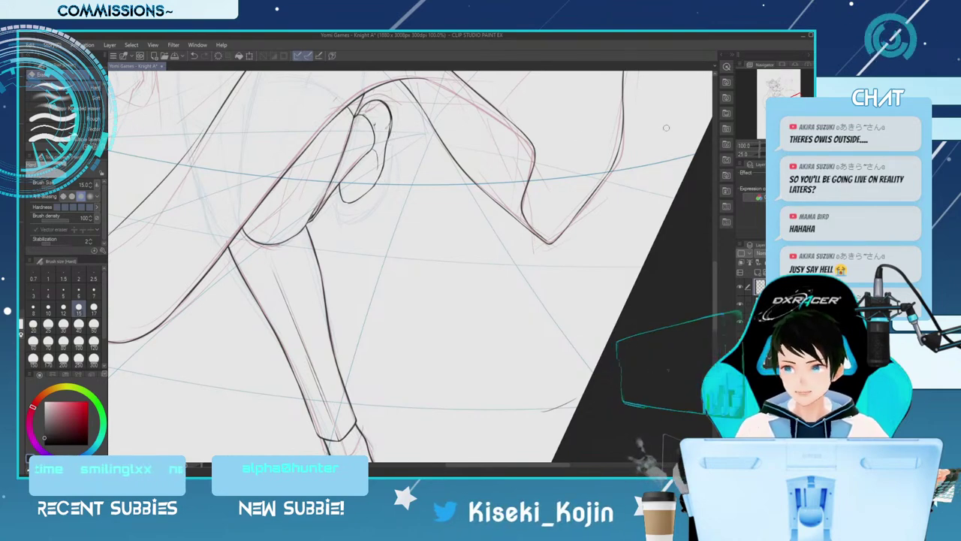
{"action": "key", "text": "ctrl+minus"}
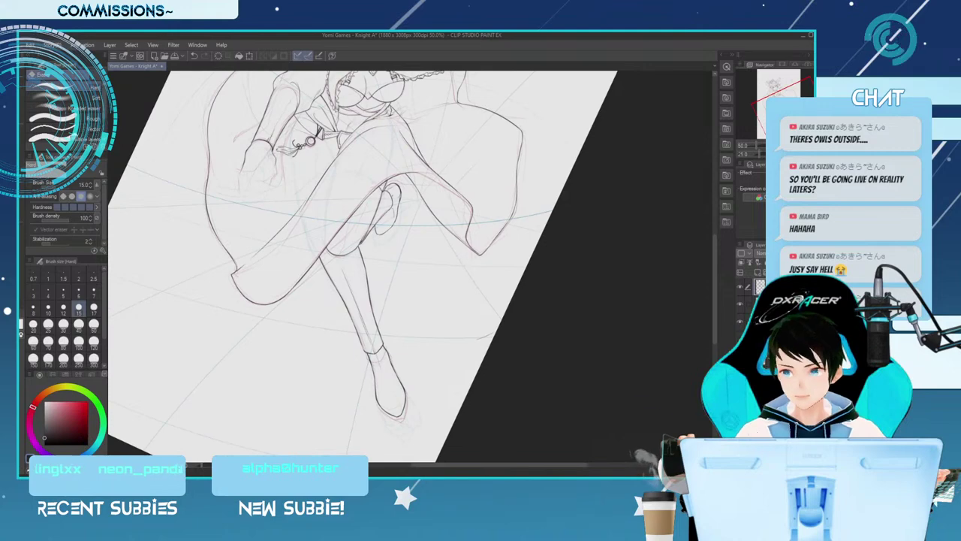
{"action": "key", "text": "ctrl+plus"}
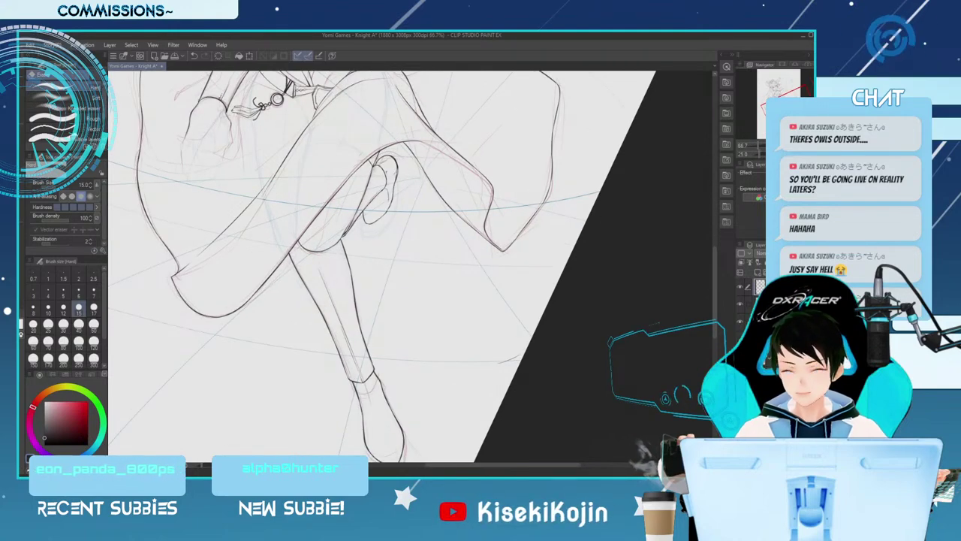
{"action": "key", "text": "ctrl+plus"}
{"action": "key", "text": "p"}
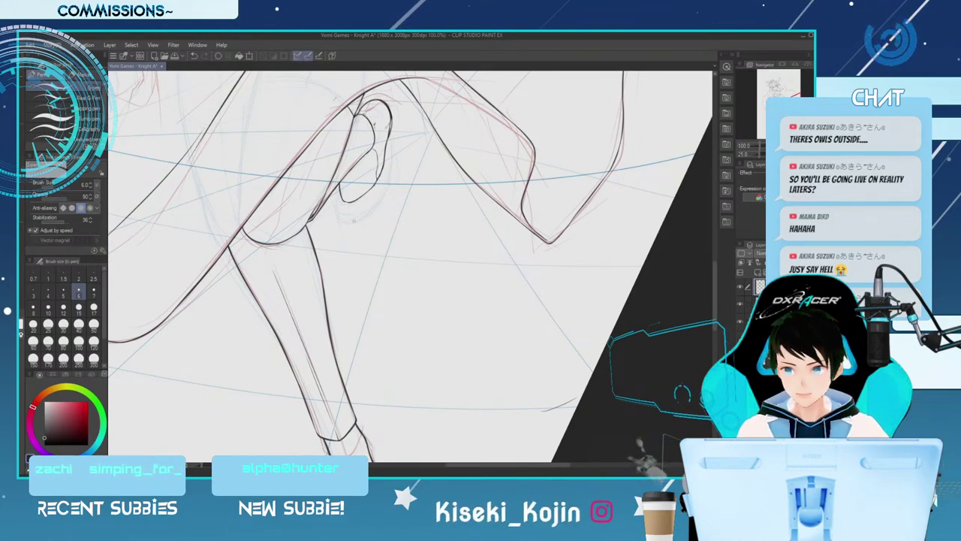
Ink the curved inner contour over the toe area of the standing foot with the size 6 pen
{"action": "scroll", "coordinate": [688, 231], "scroll_direction": "down", "scroll_amount": 5}
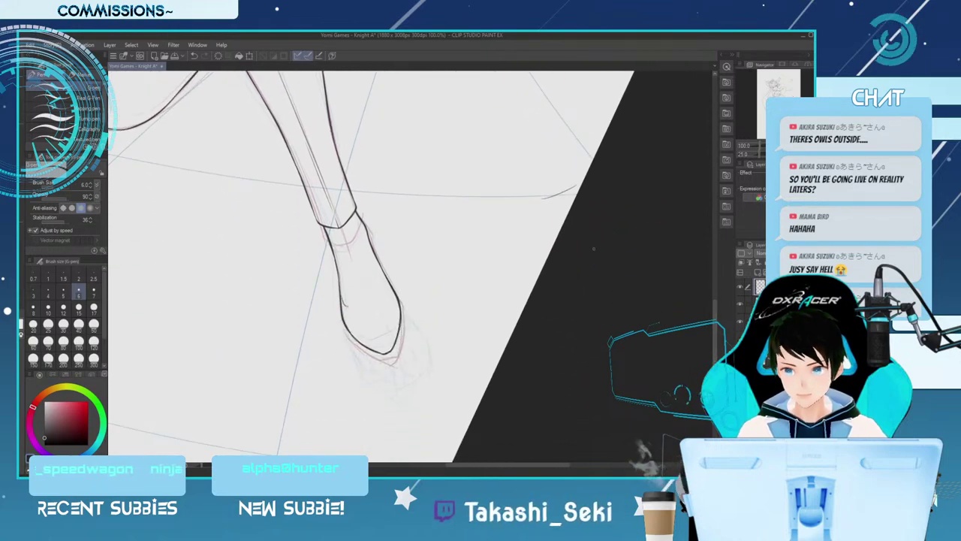
{"action": "scroll", "coordinate": [384, 266], "scroll_direction": "up", "scroll_amount": 1}
{"action": "scroll", "coordinate": [411, 266], "scroll_direction": "up", "scroll_amount": 3}
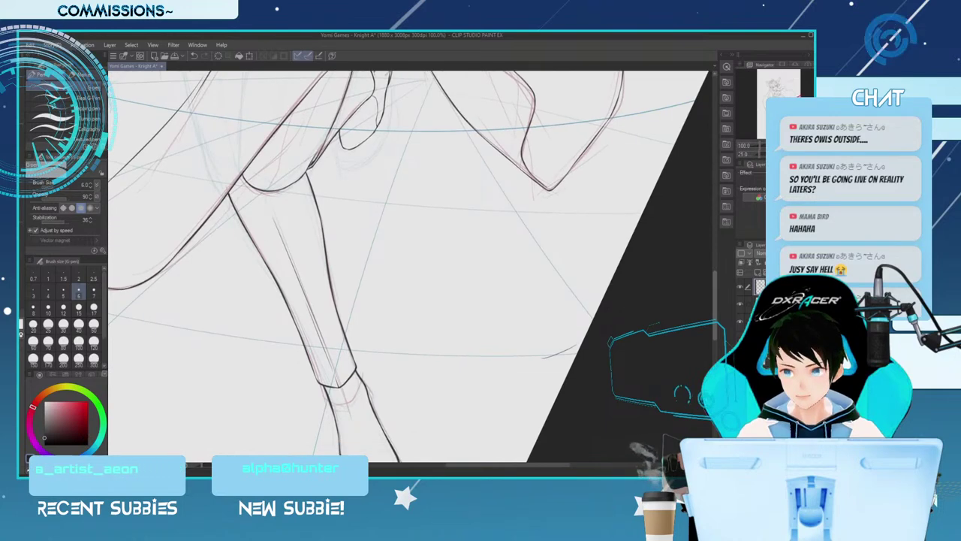
{"action": "key", "text": "ctrl+minus"}
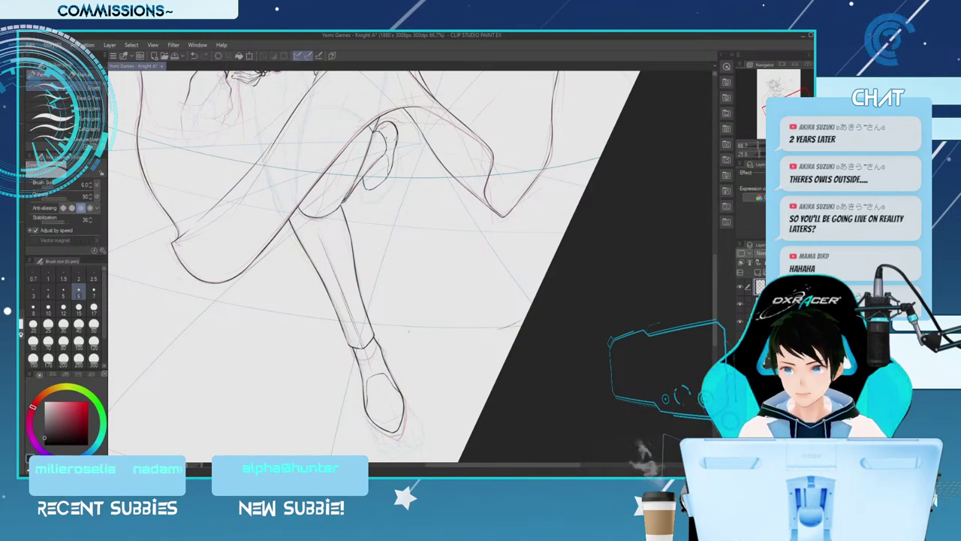
Save the illustration and fill the small corner gap below the standing leg's ankle cuff in black with the size 6 pen
{"action": "key", "text": "ctrl+plus"}
{"action": "scroll", "coordinate": [410, 266], "scroll_direction": "down", "scroll_amount": 1}
{"action": "scroll", "coordinate": [644, 299], "scroll_direction": "down", "scroll_amount": 3}
{"action": "key", "text": "bracketleft"}
{"action": "key", "text": "bracketleft"}
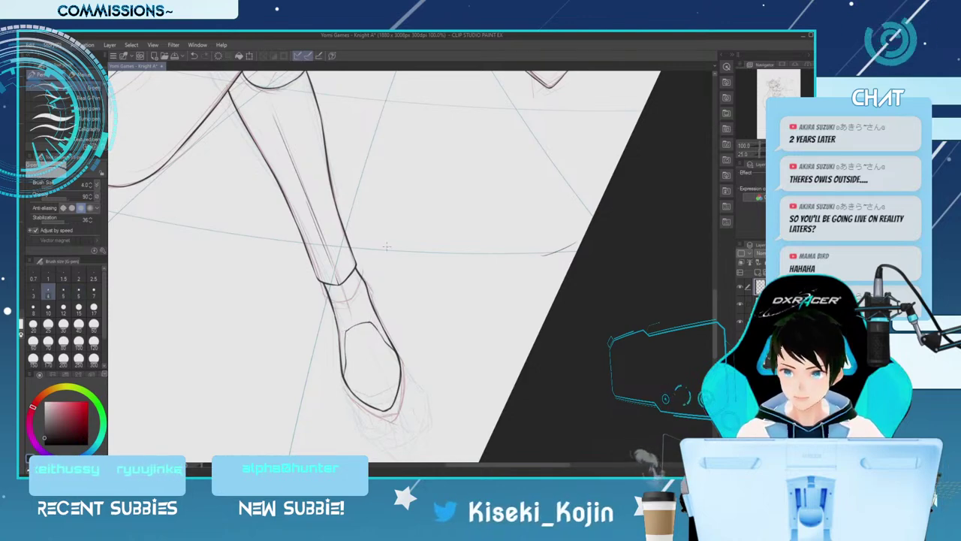
{"action": "key", "text": "ctrl+s"}
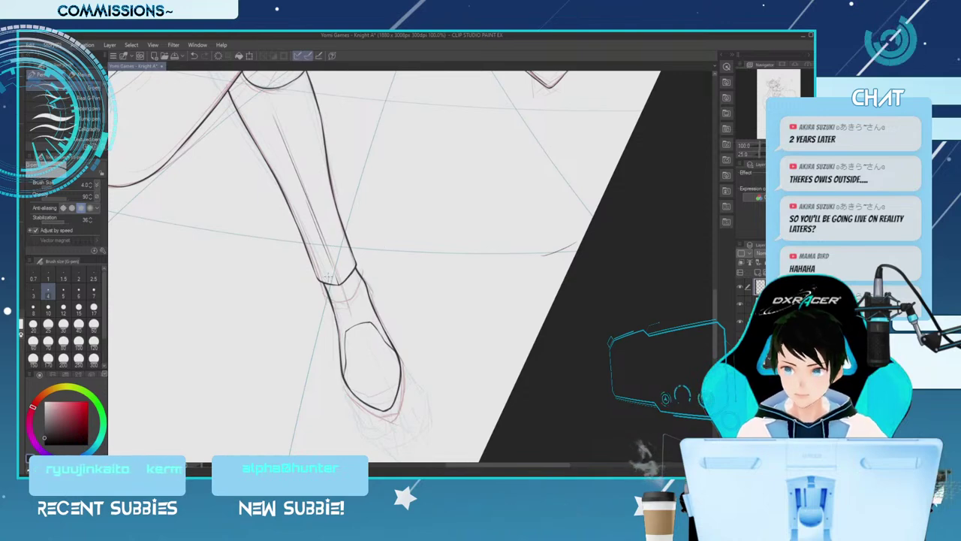
{"action": "key", "text": "bracketright"}
{"action": "key", "text": "bracketright"}
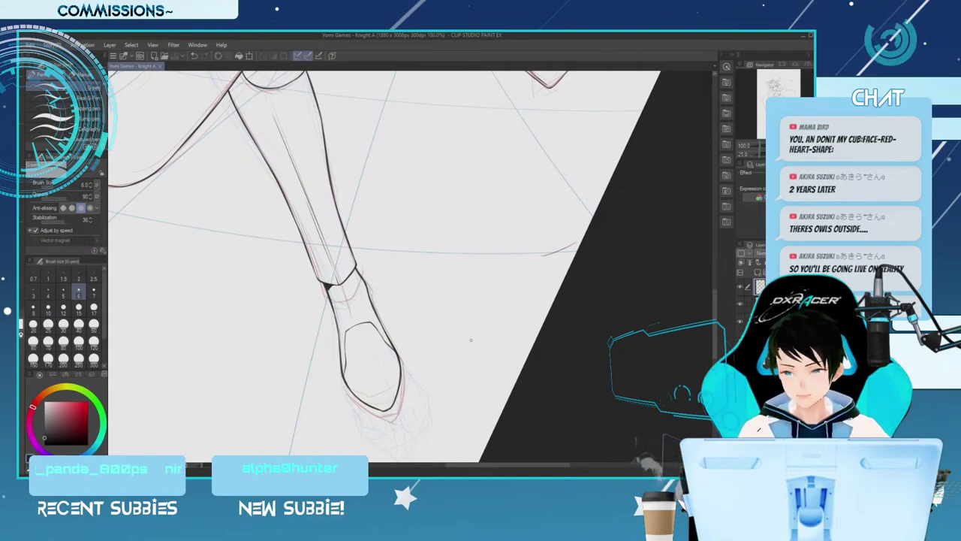
{"action": "left_click", "coordinate": [333, 317]}
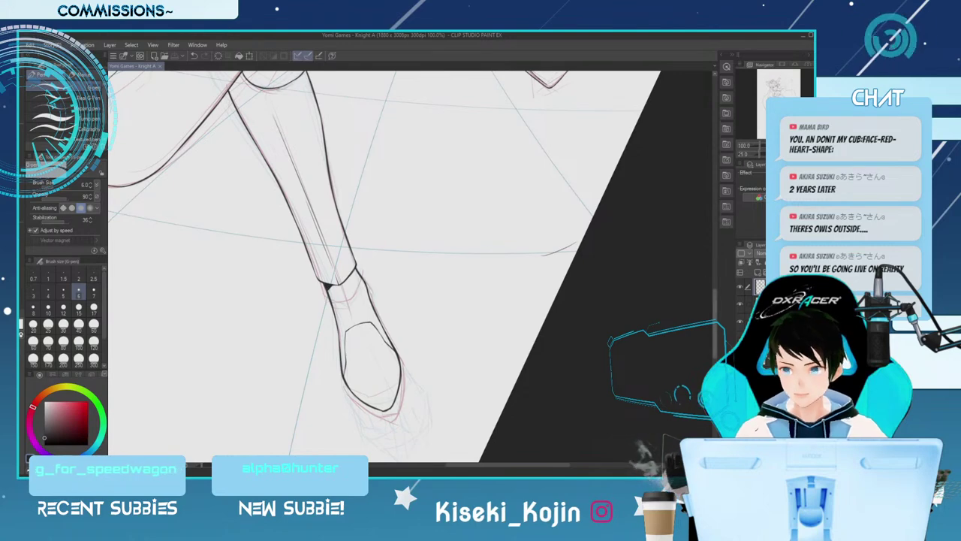
Ink the shoulder line and outer contour of the outstretched arm's puffed sleeve with the size 6 pen
{"action": "scroll", "coordinate": [553, 172], "scroll_direction": "up", "scroll_amount": 10}
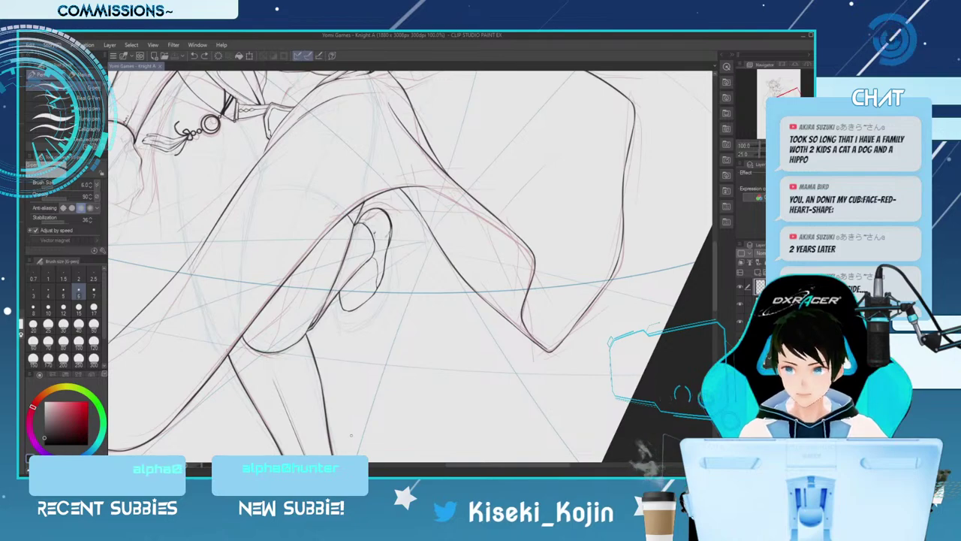
{"action": "scroll", "coordinate": [312, 269], "scroll_direction": "down", "scroll_amount": 2}
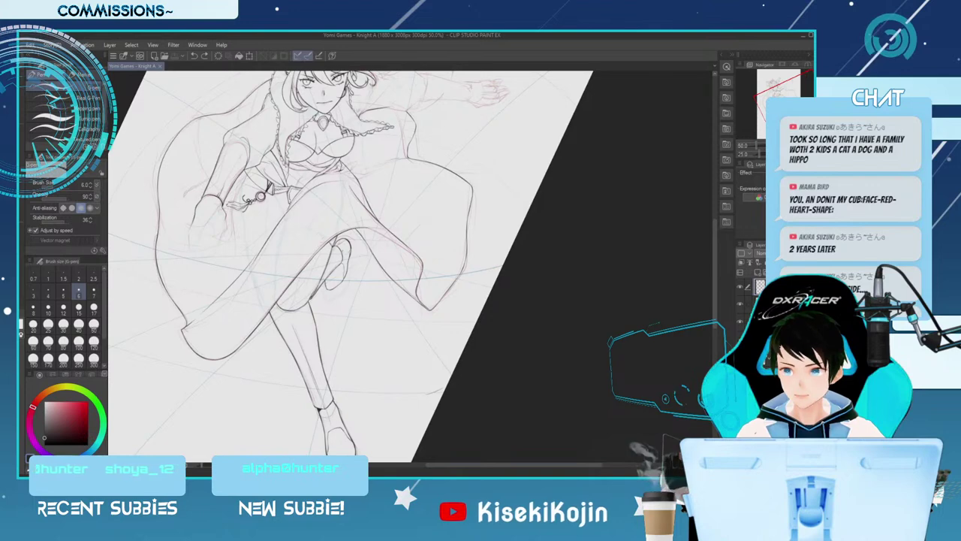
{"action": "scroll", "coordinate": [470, 264], "scroll_direction": "up", "scroll_amount": 4}
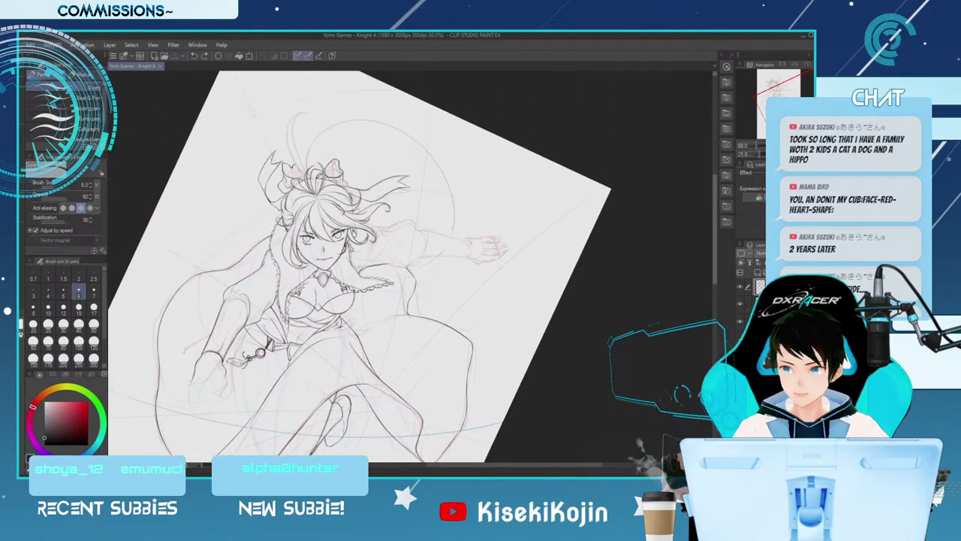
{"action": "scroll", "coordinate": [469, 262], "scroll_direction": "up", "scroll_amount": 5}
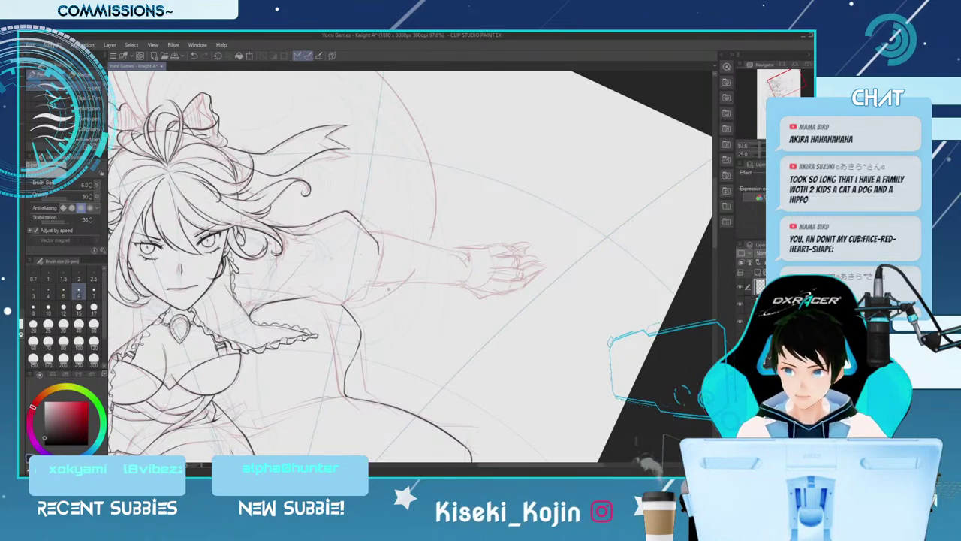
{"action": "scroll", "coordinate": [410, 266], "scroll_direction": "down", "scroll_amount": 1}
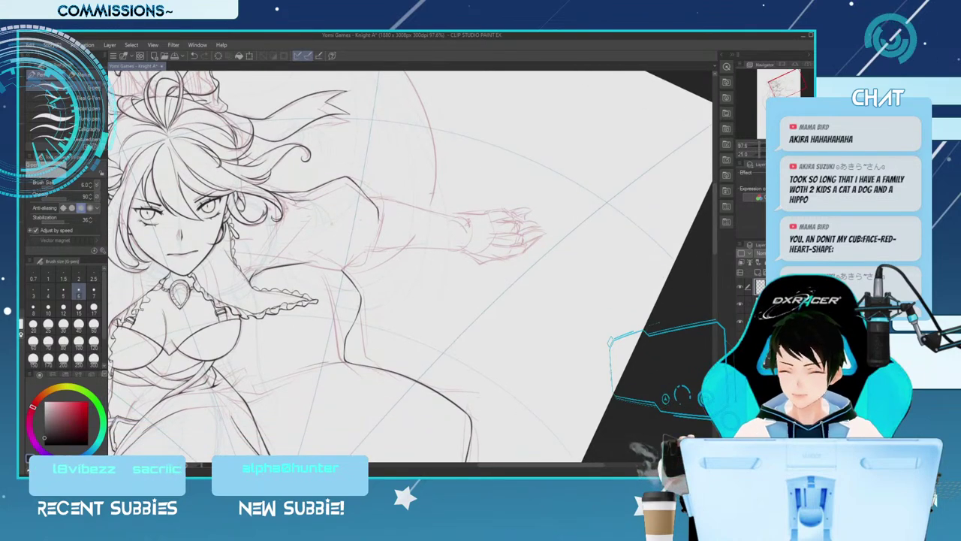
Ink the sleeve's opening edge, underside and inner folds with the size 6 pen, cleaning up strokes with a size 20 eraser
{"action": "key", "text": "minus"}
{"action": "key", "text": "minus"}
{"action": "key", "text": "minus"}
{"action": "key", "text": "minus"}
{"action": "key", "text": "minus"}
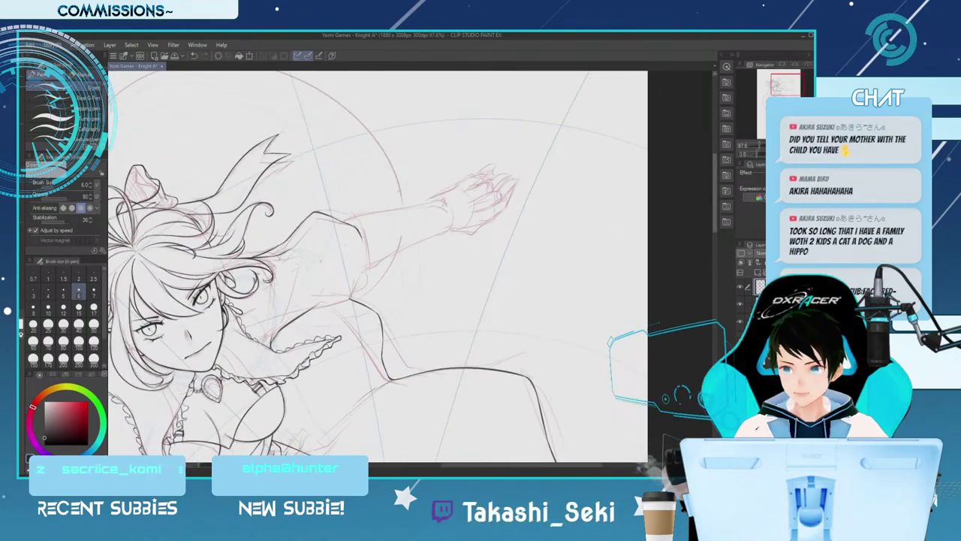
{"action": "scroll", "coordinate": [361, 195], "scroll_direction": "down", "scroll_amount": 2}
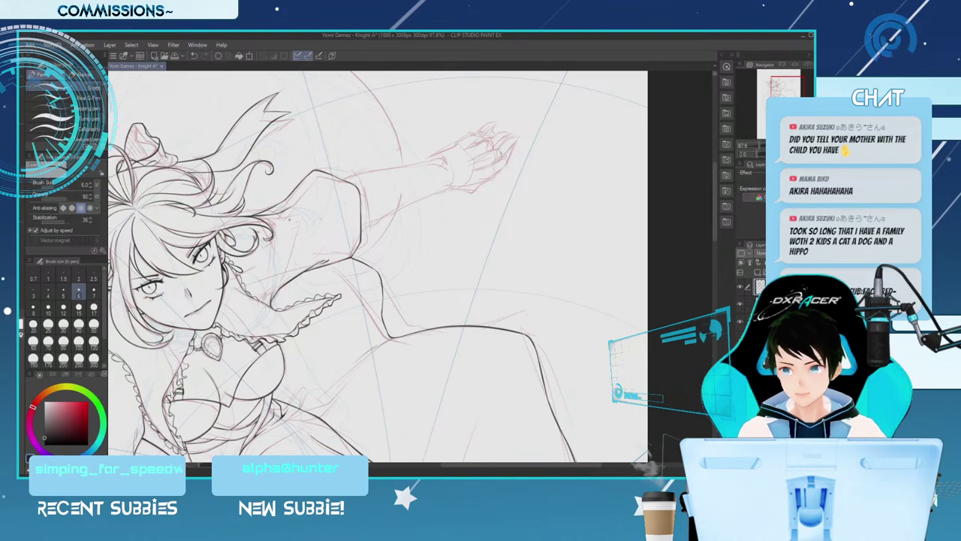
{"action": "key", "text": "e"}
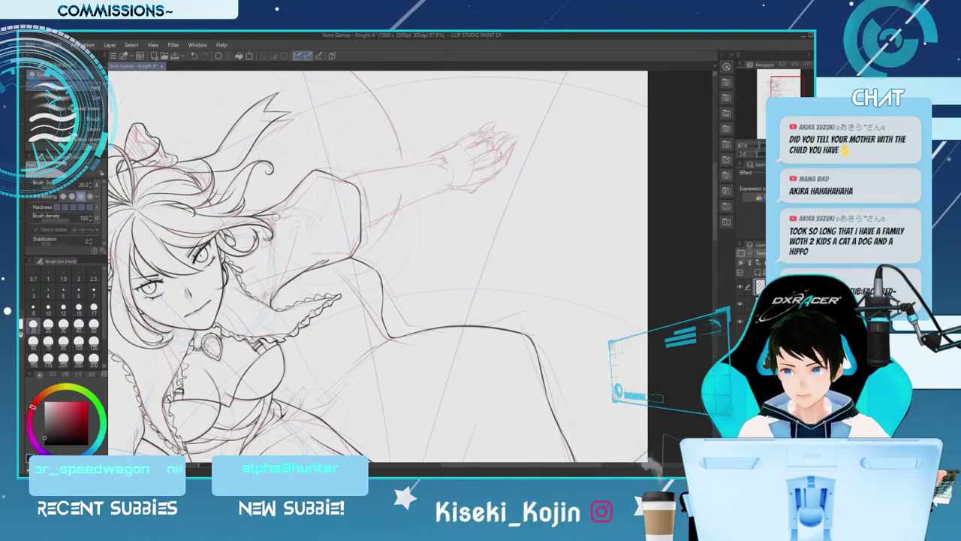
{"action": "key", "text": "p"}
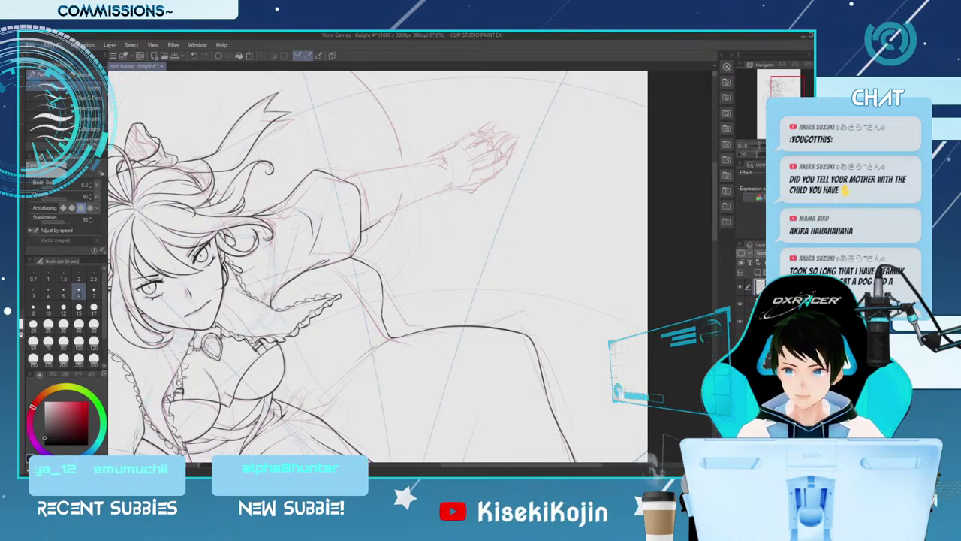
Ink the underside of the outstretched forearm from the sleeve to the wrist with the size 6 pen, replacing the first stroke
{"action": "left_click_drag", "start_coordinate": [380, 220], "coordinate": [425, 197]}
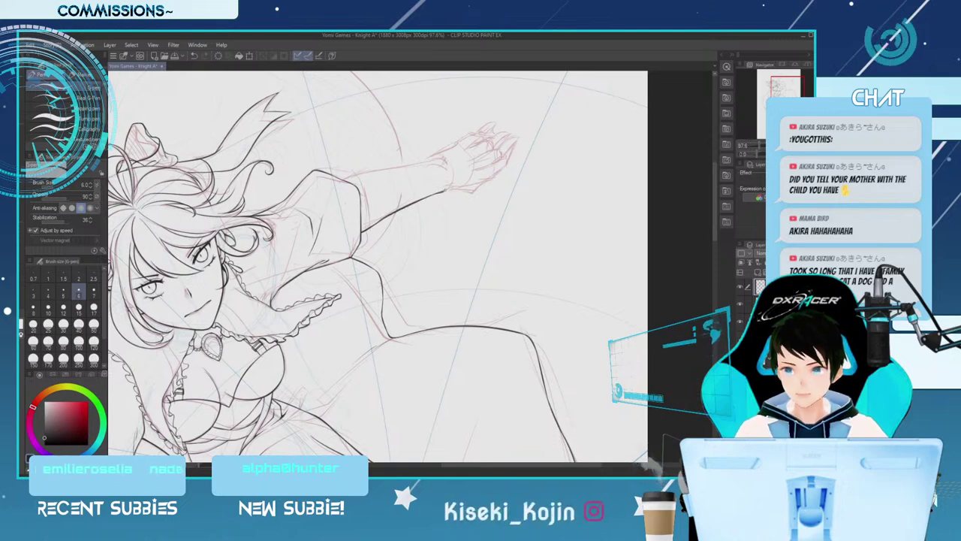
{"action": "key", "text": "ctrl+z"}
{"action": "key", "text": "ctrl+z"}
{"action": "left_click_drag", "start_coordinate": [380, 220], "coordinate": [412, 203]}
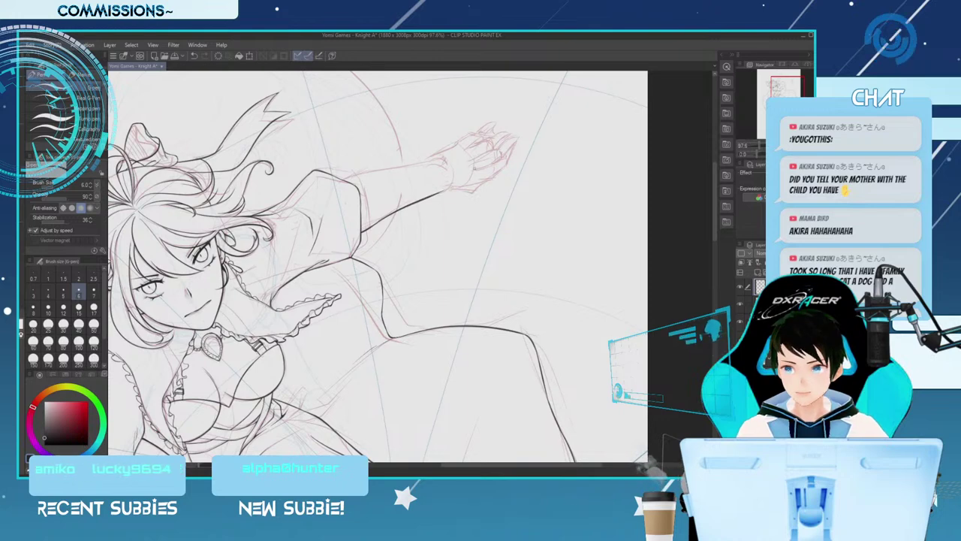
Examine the line art of the whole figure from head to legs and the outstretched arm up close
{"action": "key", "text": "ctrl+minus"}
{"action": "key", "text": "ctrl+minus"}
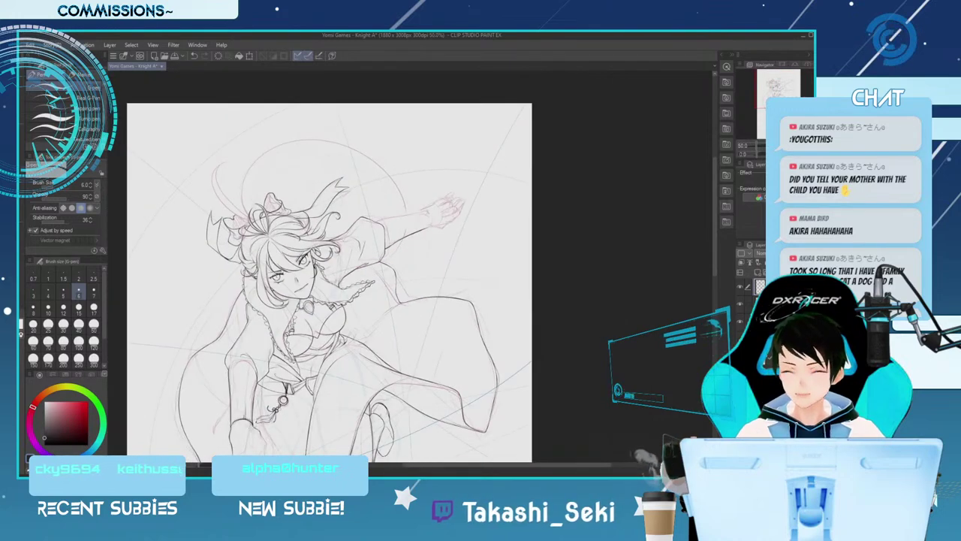
{"action": "scroll", "coordinate": [329, 282], "scroll_direction": "down", "scroll_amount": 3}
{"action": "scroll", "coordinate": [329, 283], "scroll_direction": "up", "scroll_amount": 1}
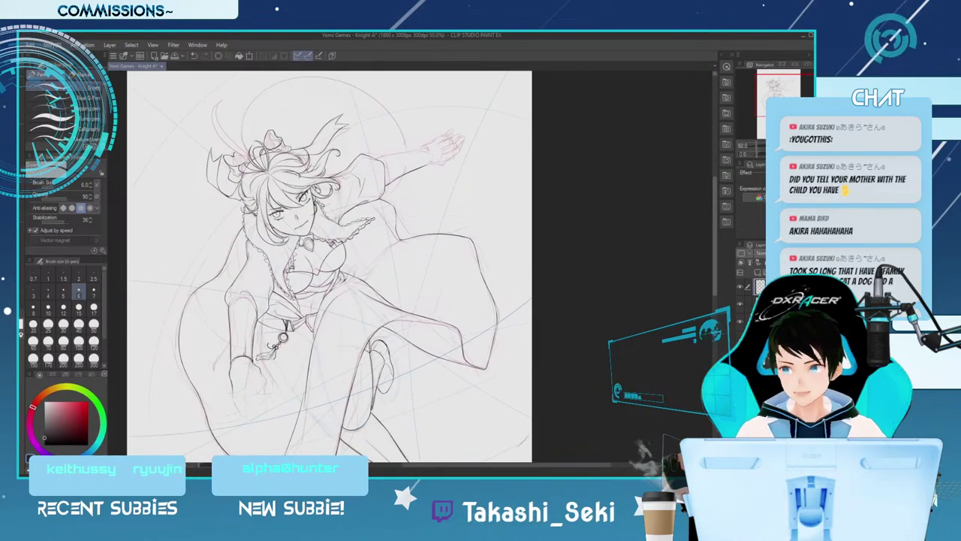
{"action": "scroll", "coordinate": [330, 267], "scroll_direction": "down", "scroll_amount": 2}
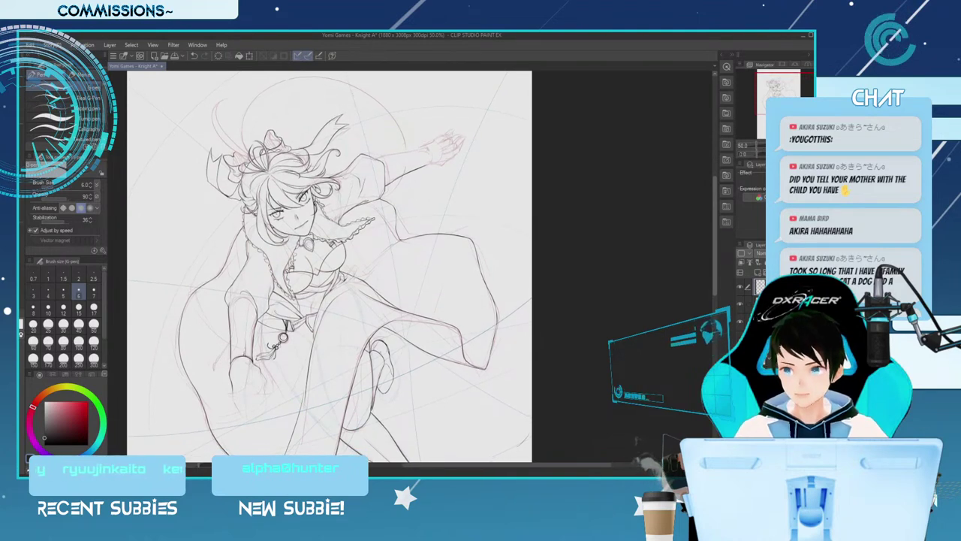
{"action": "scroll", "coordinate": [447, 341], "scroll_direction": "down", "scroll_amount": 3}
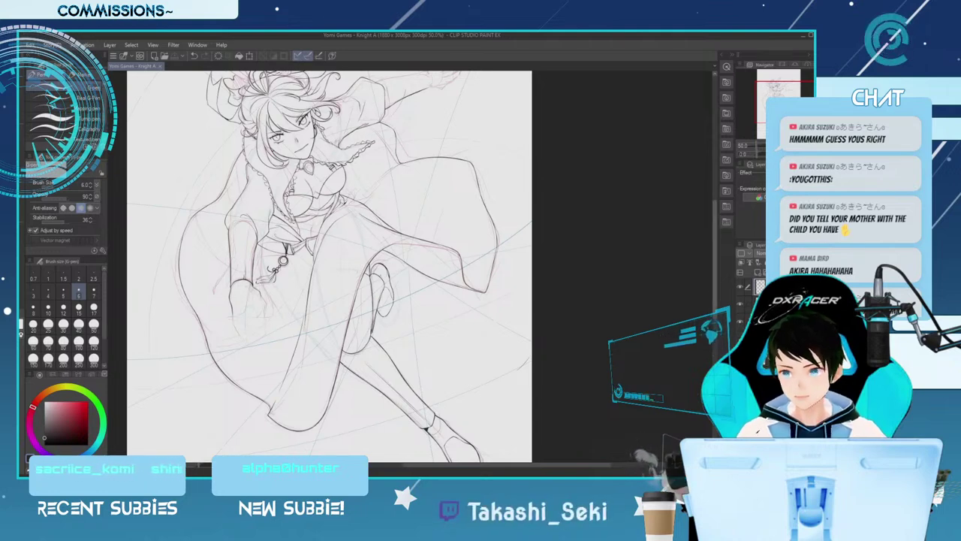
{"action": "scroll", "coordinate": [329, 266], "scroll_direction": "up", "scroll_amount": 3}
{"action": "scroll", "coordinate": [329, 266], "scroll_direction": "down", "scroll_amount": 3}
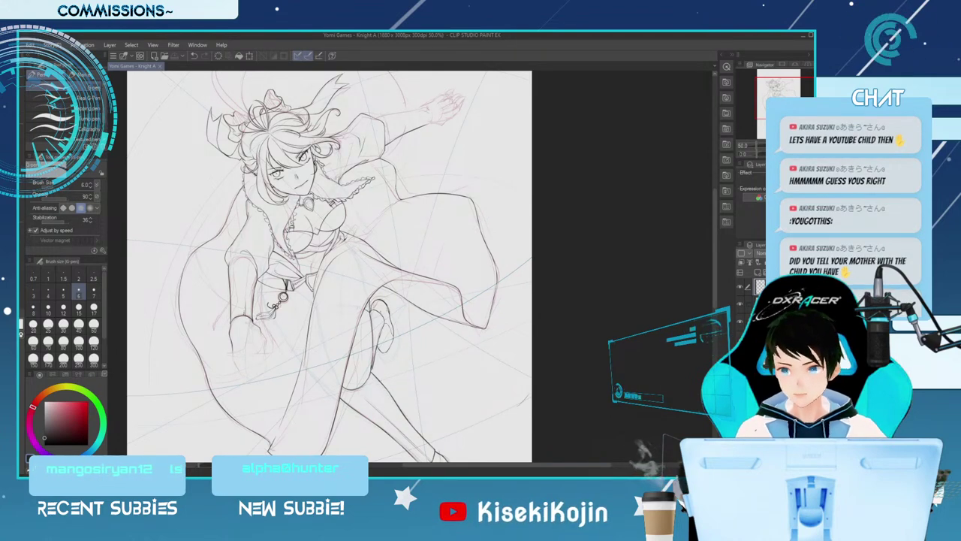
{"action": "key", "text": "ctrl+plus"}
{"action": "left_click_drag", "start_coordinate": [547, 79], "coordinate": [547, 186]}
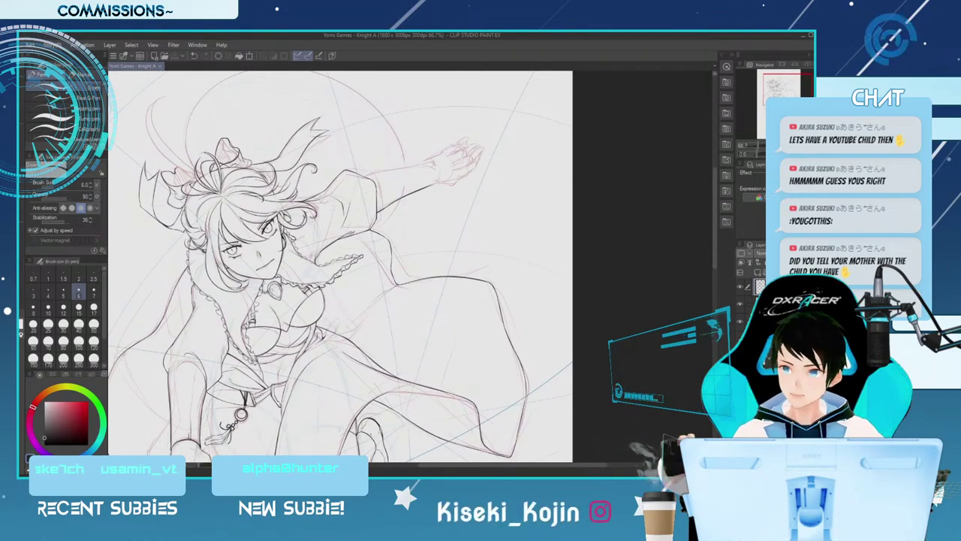
{"action": "key", "text": "ctrl+plus"}
{"action": "scroll", "coordinate": [410, 267], "scroll_direction": "up", "scroll_amount": 3}
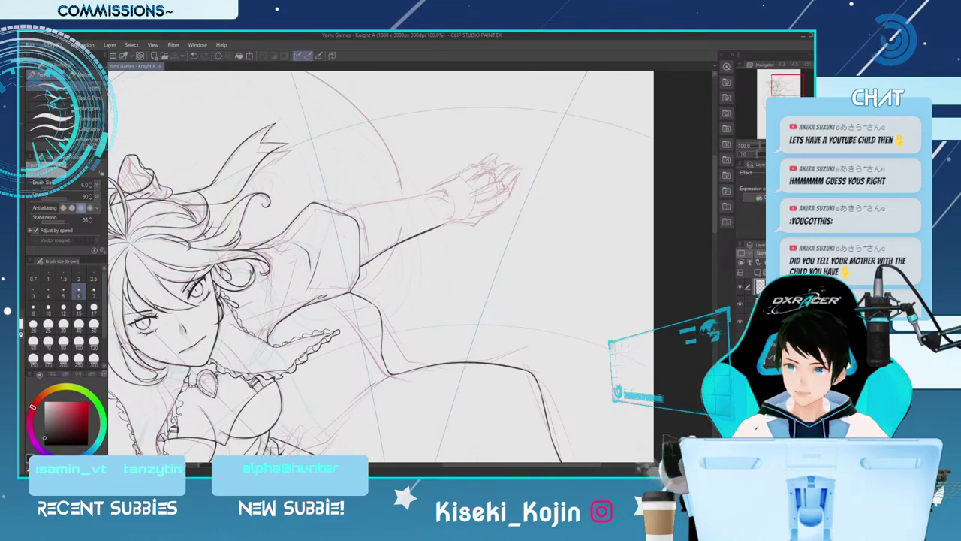
Ink the upper edge of the outstretched forearm from the puffed sleeve to the wrist with the size 5 pen
{"action": "key", "text": "ctrl+plus"}
{"action": "key", "text": "minus"}
{"action": "key", "text": "minus"}
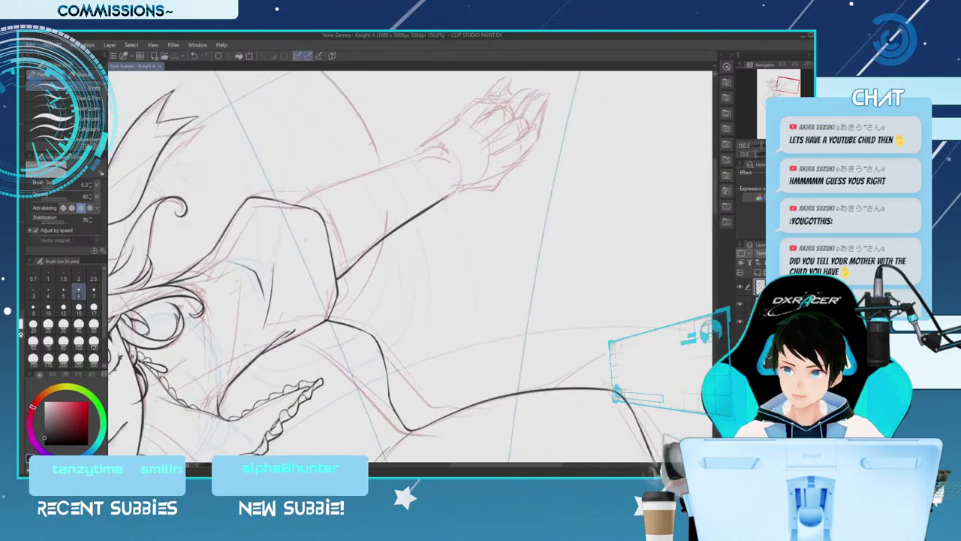
{"action": "left_click_drag", "start_coordinate": [715, 201], "coordinate": [715, 196]}
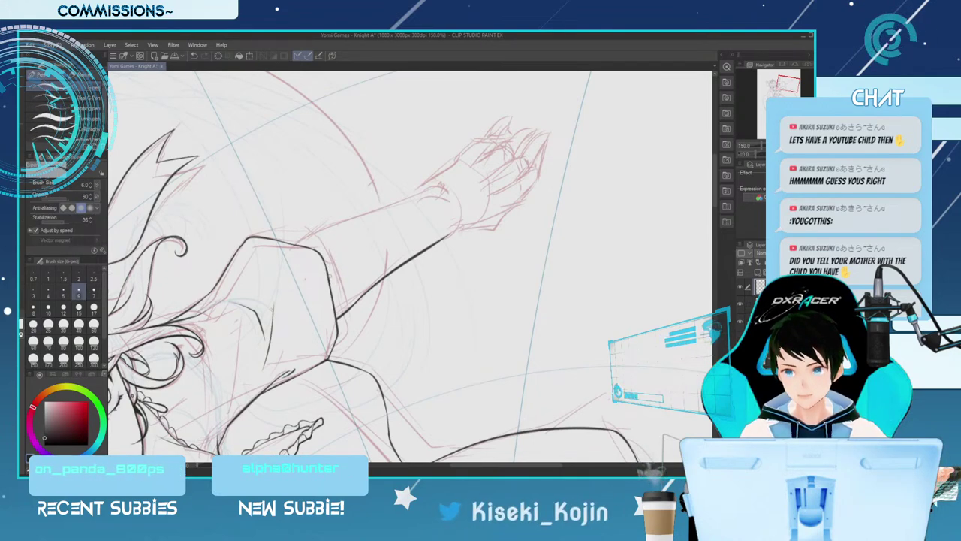
{"action": "key", "text": "bracketleft"}
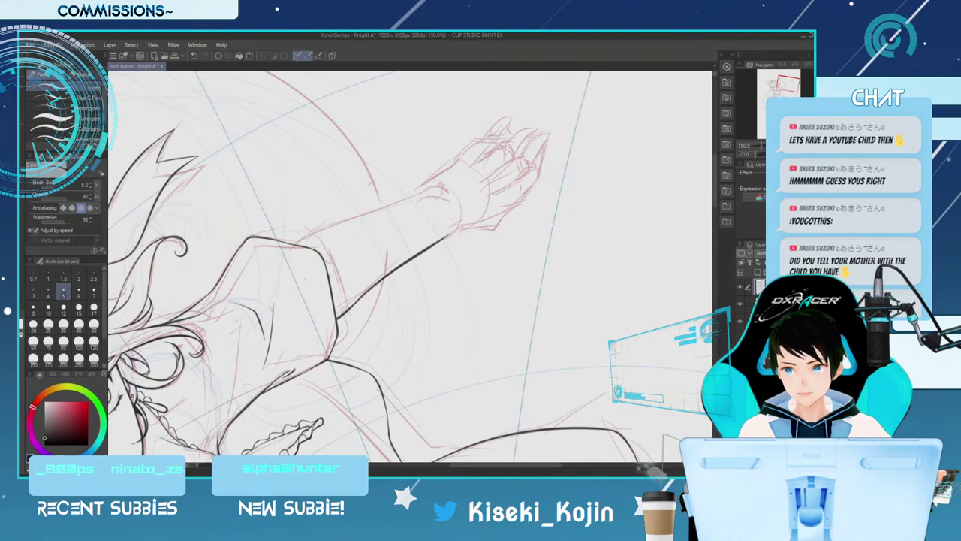
{"action": "key", "text": "ctrl+z"}
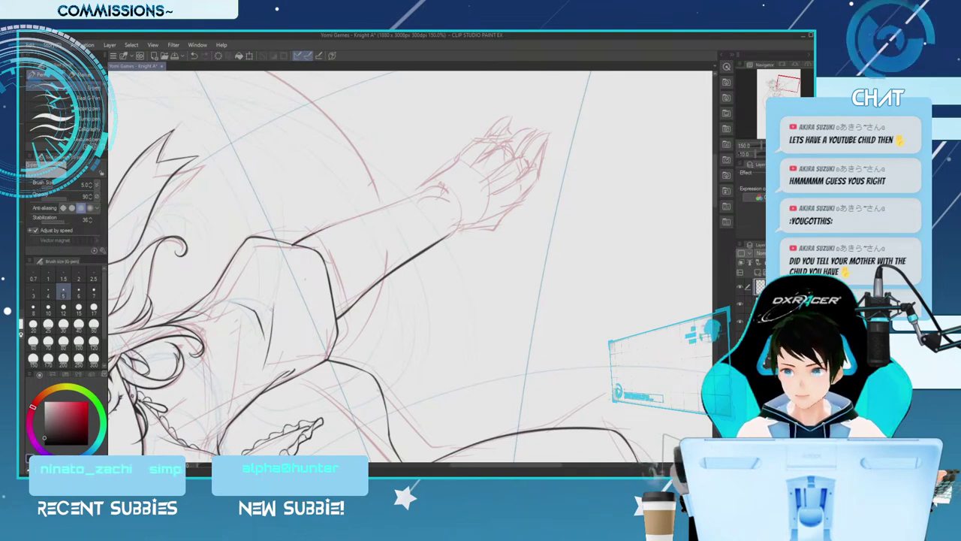
{"action": "key", "text": "minus"}
{"action": "key", "text": "minus"}
{"action": "key", "text": "minus"}
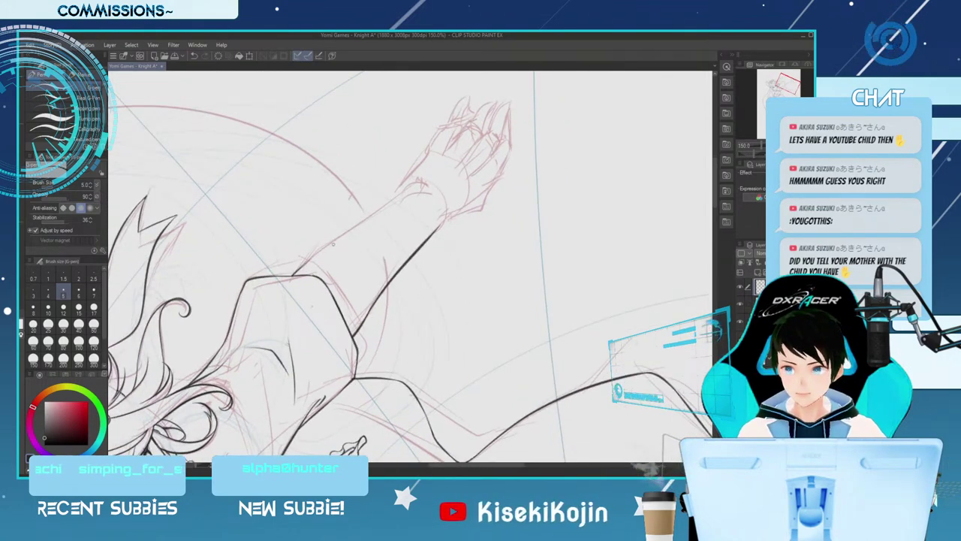
{"action": "left_click_drag", "start_coordinate": [293, 275], "coordinate": [374, 218]}
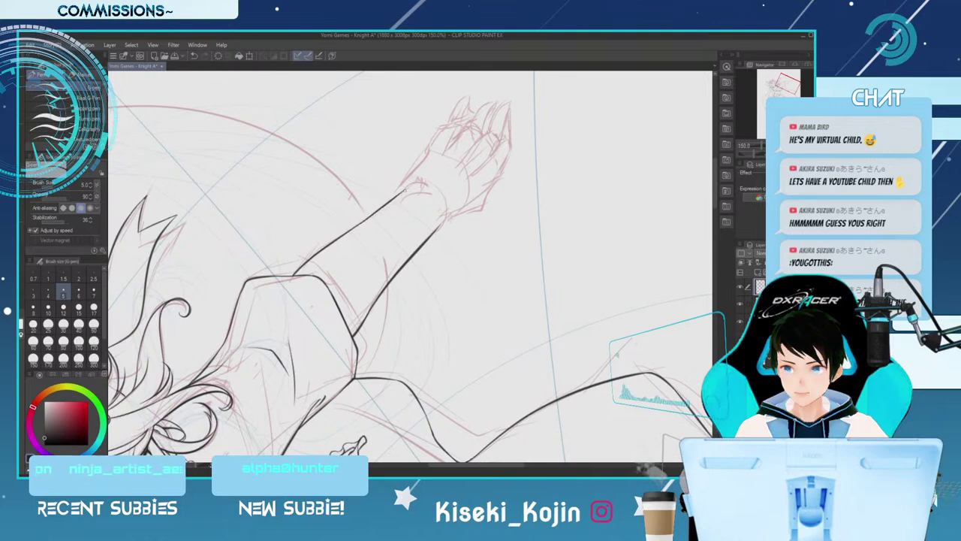
Ink the curved edge across the wrist with the size 5 pen, cleaning up the line with a size 12 eraser
{"action": "key", "text": "ctrl+z"}
{"action": "mouse_move", "coordinate": [413, 186]}
{"action": "left_mouse_down"}
{"action": "mouse_move", "coordinate": [442, 216]}
{"action": "mouse_move", "coordinate": [434, 194]}
{"action": "mouse_move", "coordinate": [442, 225]}
{"action": "left_mouse_up"}
{"action": "key", "text": "ctrl+z"}
{"action": "key", "text": "ctrl+z"}
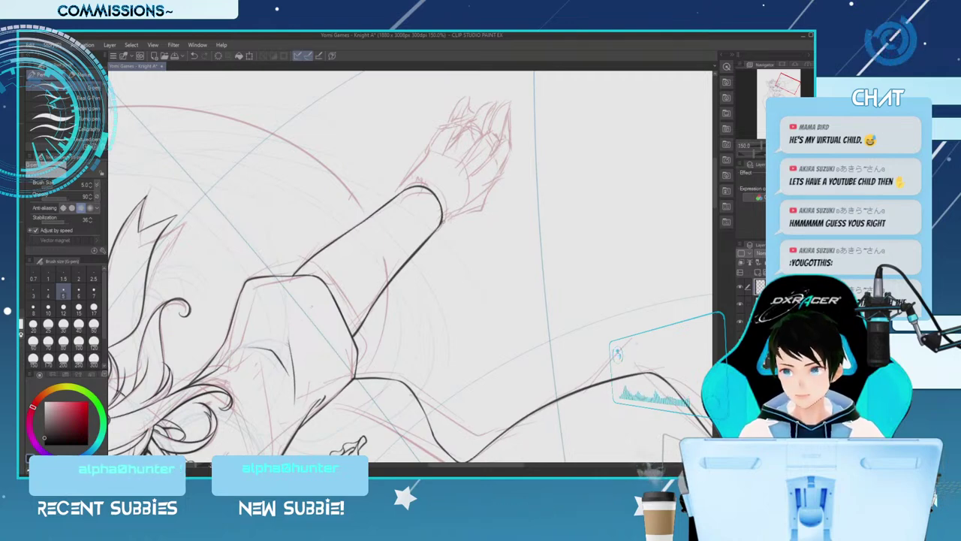
{"action": "key", "text": "e"}
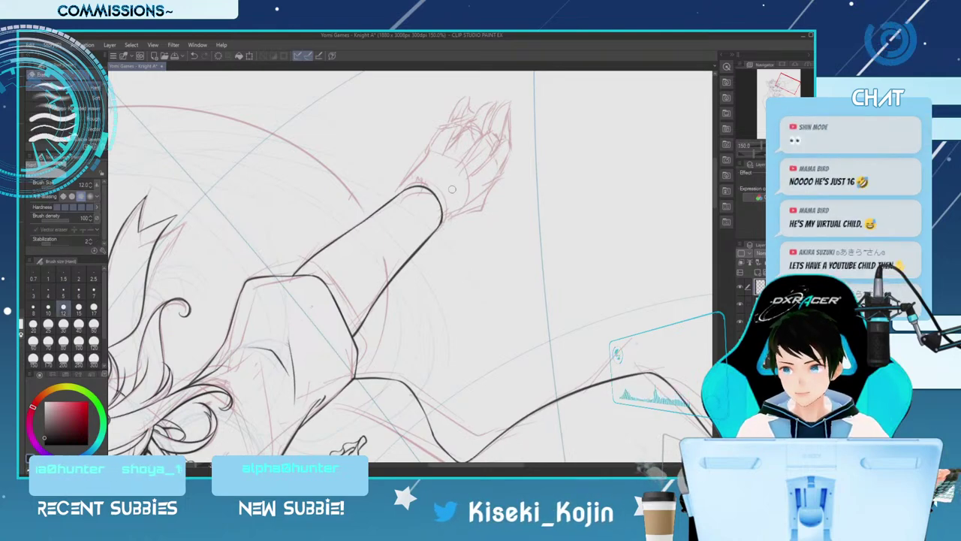
{"action": "key", "text": "p"}
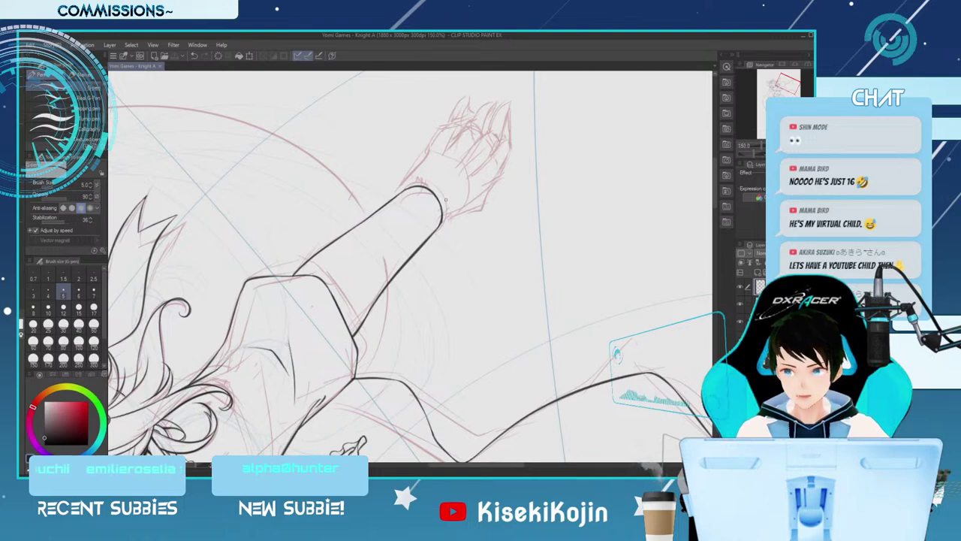
{"action": "key", "text": "e"}
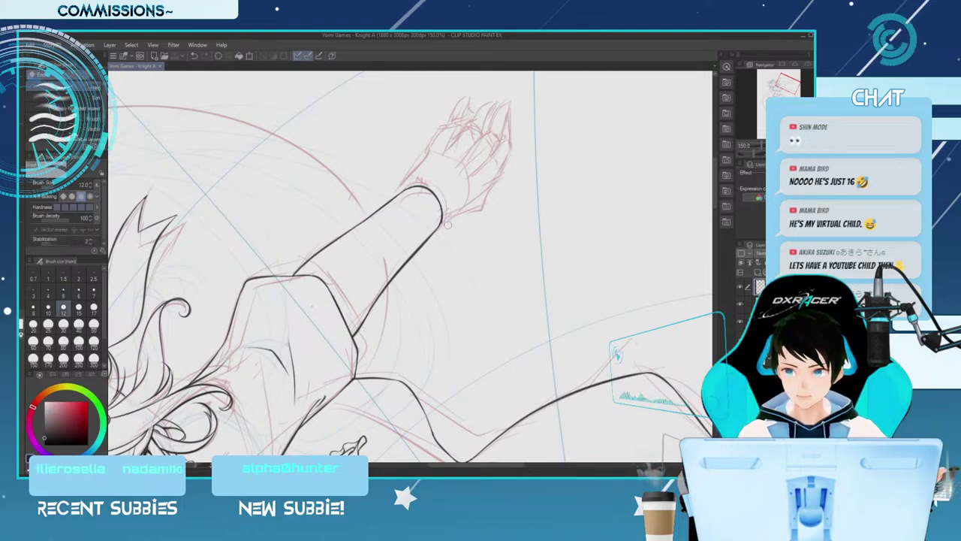
{"action": "key", "text": "p"}
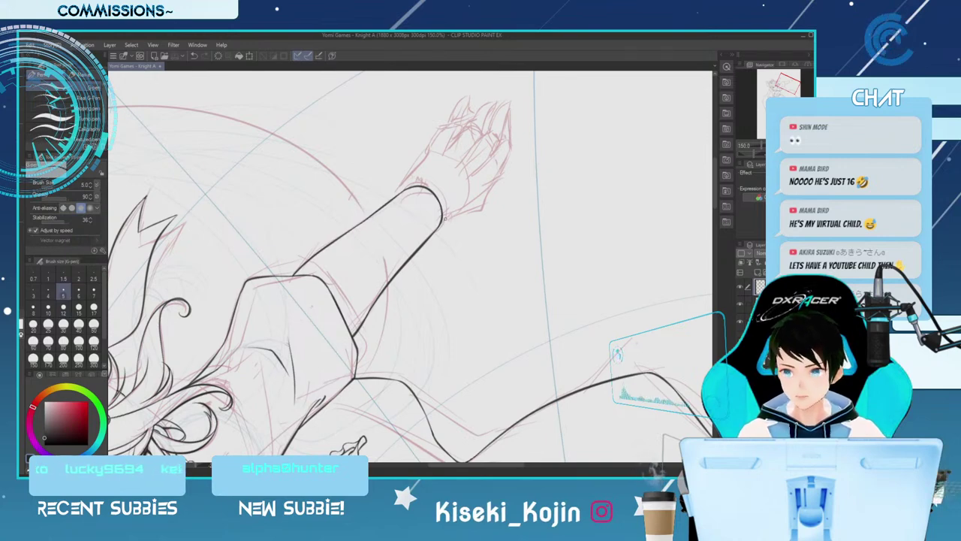
Ink the lower edge of the outstretched hand from the wrist toward the fingers with the size 4 pen, redoing unsatisfactory strokes
{"action": "key", "text": "bracketleft"}
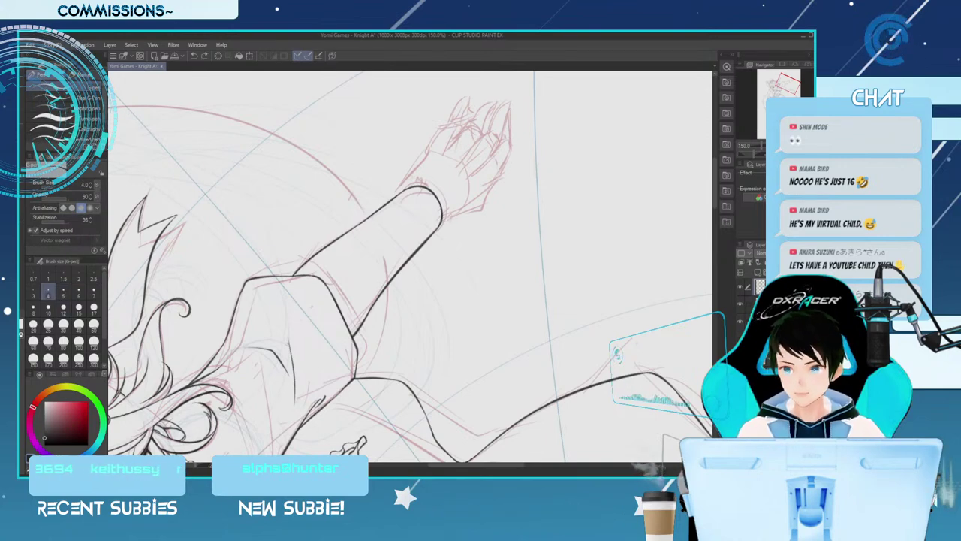
{"action": "mouse_move", "coordinate": [444, 219]}
{"action": "left_mouse_down"}
{"action": "mouse_move", "coordinate": [472, 210]}
{"action": "mouse_move", "coordinate": [463, 213]}
{"action": "left_mouse_up"}
{"action": "key", "text": "ctrl+z"}
{"action": "key", "text": "ctrl+z"}
{"action": "key", "text": "ctrl+z"}
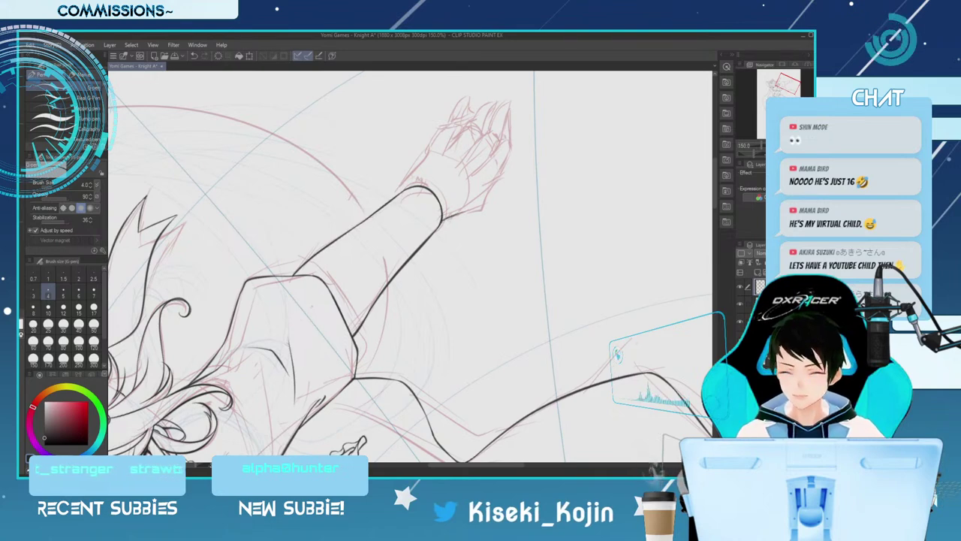
{"action": "key", "text": "ctrl+z"}
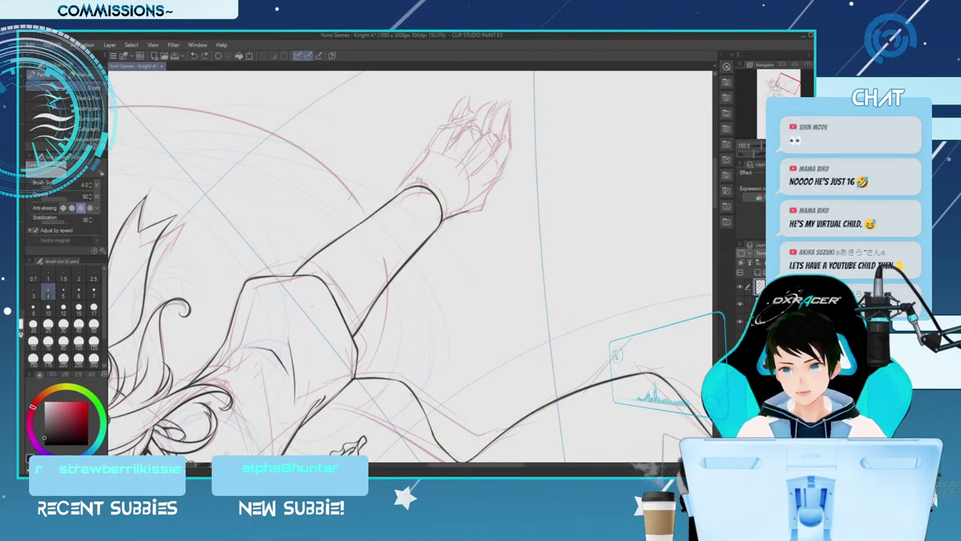
{"action": "left_click_drag", "start_coordinate": [464, 213], "coordinate": [477, 209]}
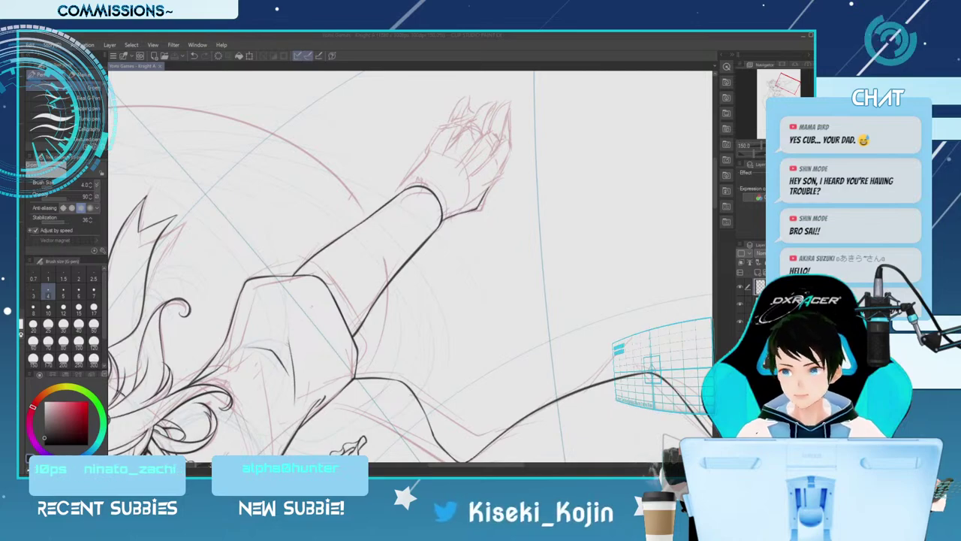
Examine the line art of the whole figure, from the outstretched arm to the skirt and legs
{"action": "scroll", "coordinate": [456, 286], "scroll_direction": "down", "scroll_amount": 3}
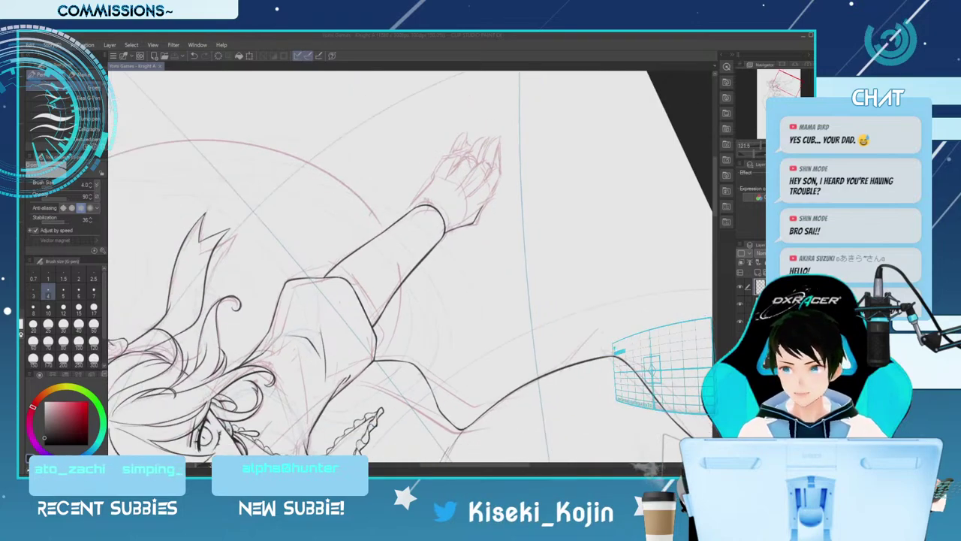
{"action": "left_click_drag", "start_coordinate": [409, 443], "coordinate": [409, 81]}
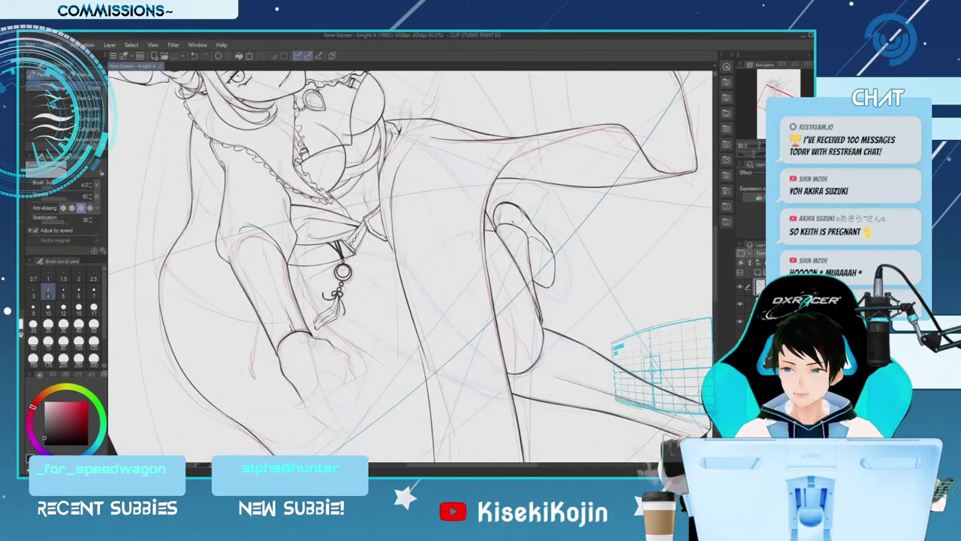
{"action": "key", "text": "asciicircum"}
{"action": "key", "text": "asciicircum"}
{"action": "key", "text": "asciicircum"}
{"action": "key", "text": "asciicircum"}
{"action": "key", "text": "asciicircum"}
{"action": "key", "text": "asciicircum"}
{"action": "key", "text": "asciicircum"}
{"action": "key", "text": "asciicircum"}
{"action": "key", "text": "asciicircum"}
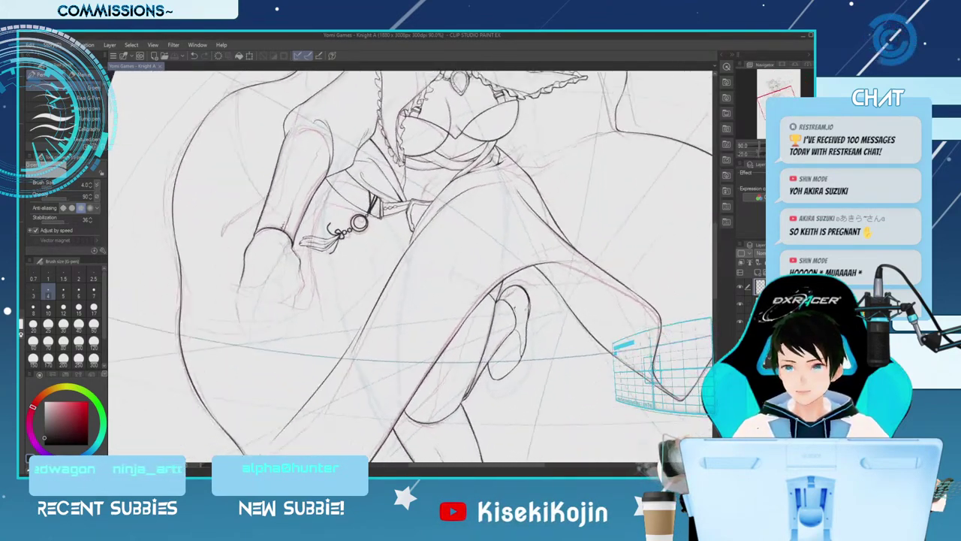
{"action": "key", "text": "asciicircum"}
{"action": "key", "text": "ctrl+minus"}
{"action": "key", "text": "ctrl+minus"}
{"action": "key", "text": "ctrl+minus"}
{"action": "key", "text": "ctrl+minus"}
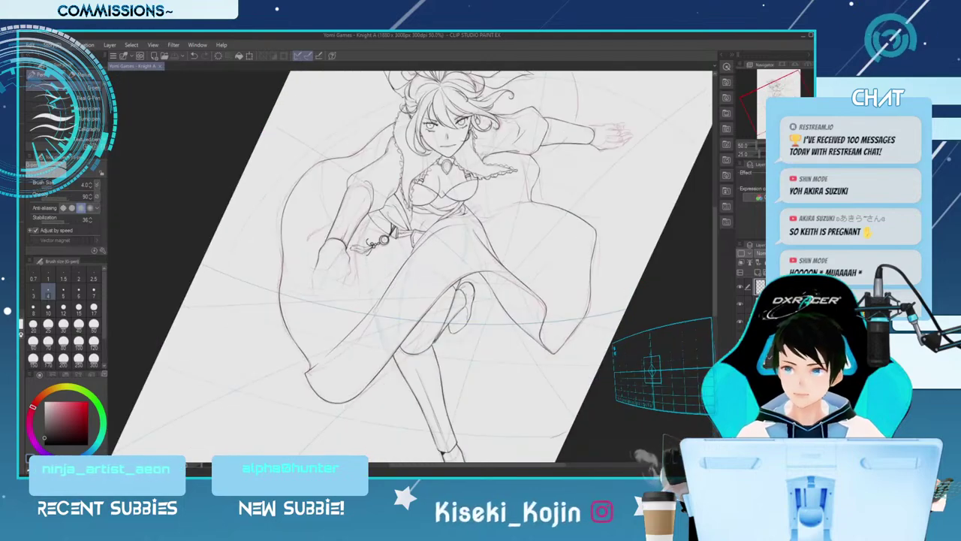
{"action": "scroll", "coordinate": [413, 266], "scroll_direction": "down", "scroll_amount": 5}
{"action": "scroll", "coordinate": [411, 266], "scroll_direction": "up", "scroll_amount": 5}
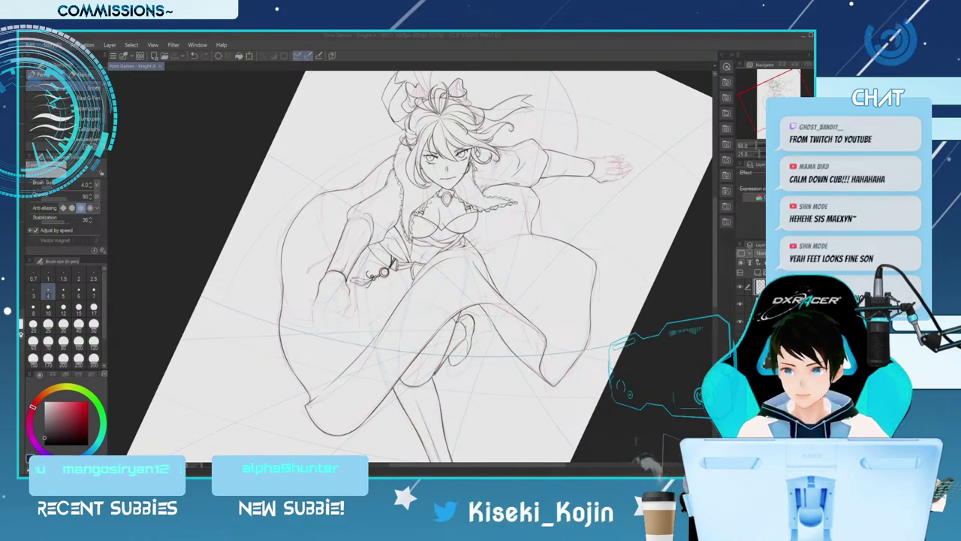
Ink the upper edge of the outstretched hand from the wrist up to the uppermost finger with the size 4 pen
{"action": "scroll", "coordinate": [632, 167], "scroll_direction": "up", "scroll_amount": 4}
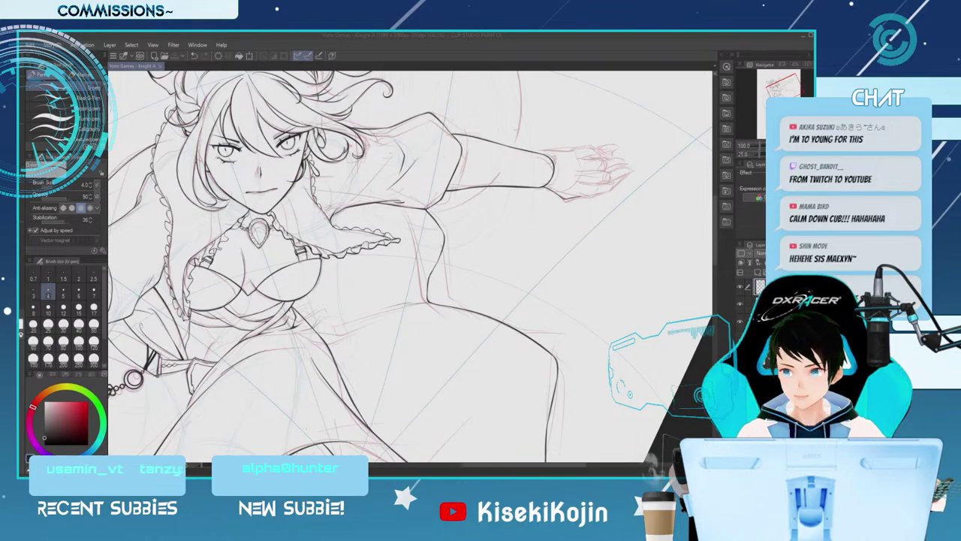
{"action": "key", "text": "minus"}
{"action": "key", "text": "minus"}
{"action": "key", "text": "minus"}
{"action": "key", "text": "minus"}
{"action": "key", "text": "minus"}
{"action": "key", "text": "minus"}
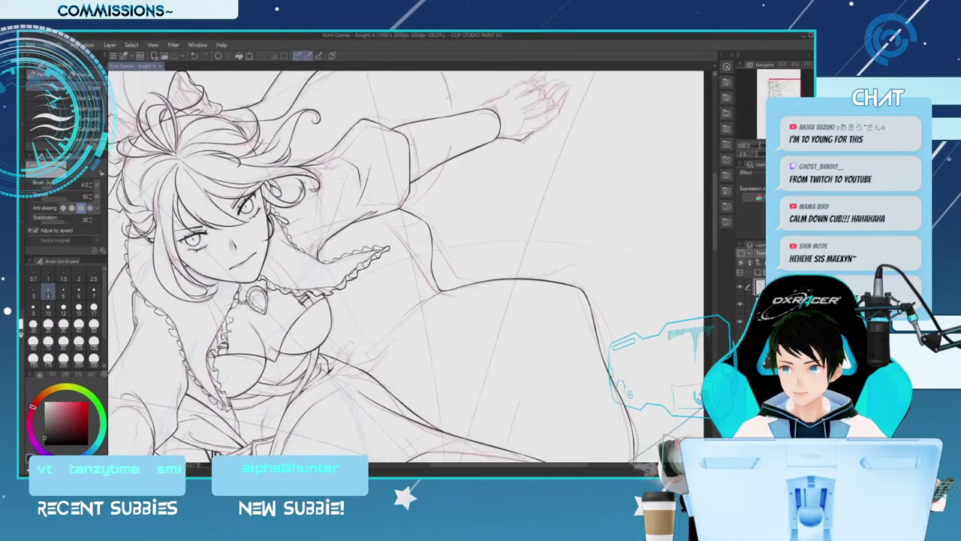
{"action": "scroll", "coordinate": [412, 266], "scroll_direction": "up", "scroll_amount": 3}
{"action": "key", "text": "minus"}
{"action": "key", "text": "minus"}
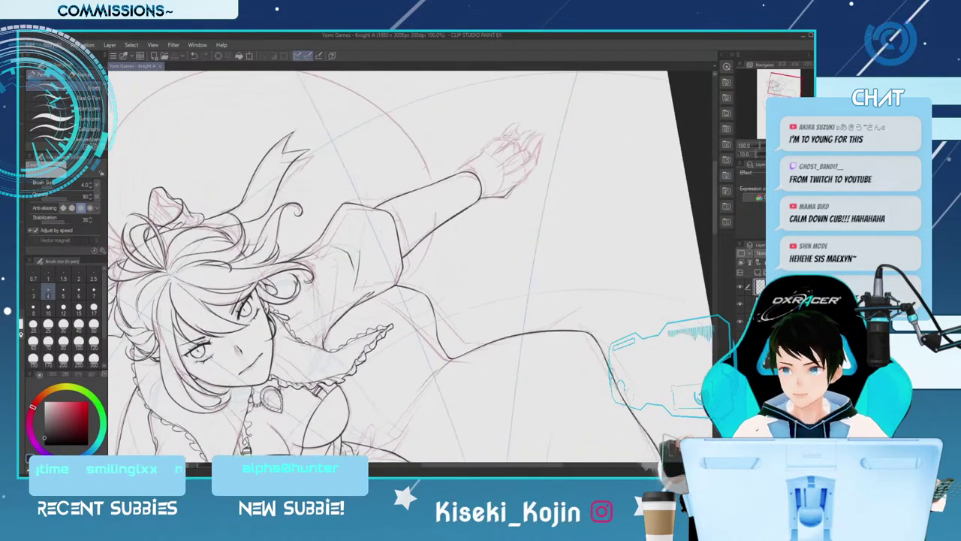
{"action": "key", "text": "ctrl+z"}
{"action": "key", "text": "ctrl+z"}
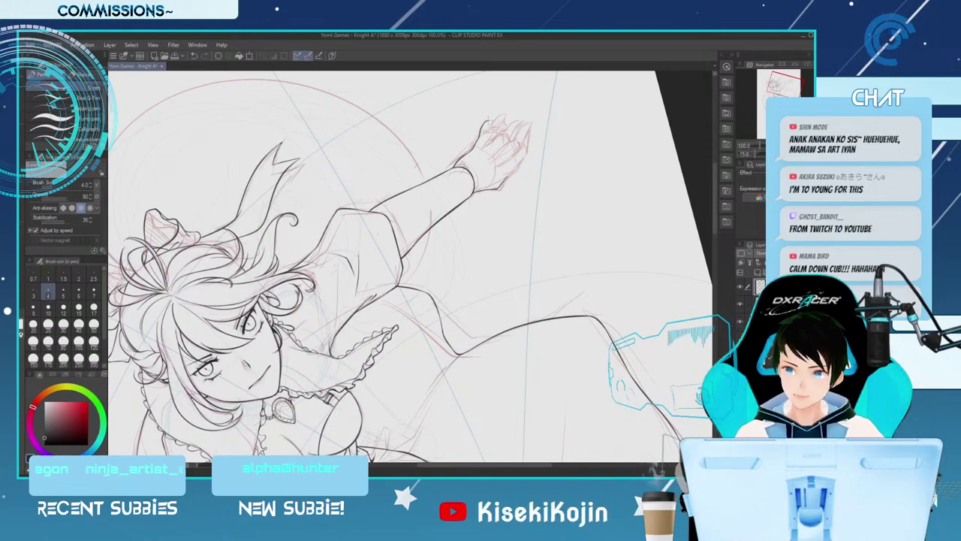
Complete the uppermost finger's outline with the size 4 pen, refining its tip with a size 7 eraser
{"action": "key", "text": "e"}
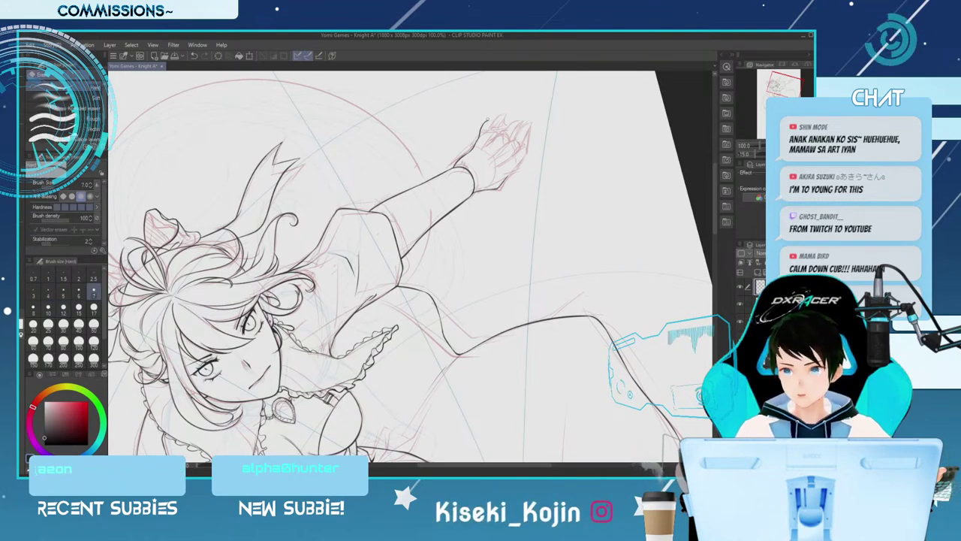
{"action": "key", "text": "p"}
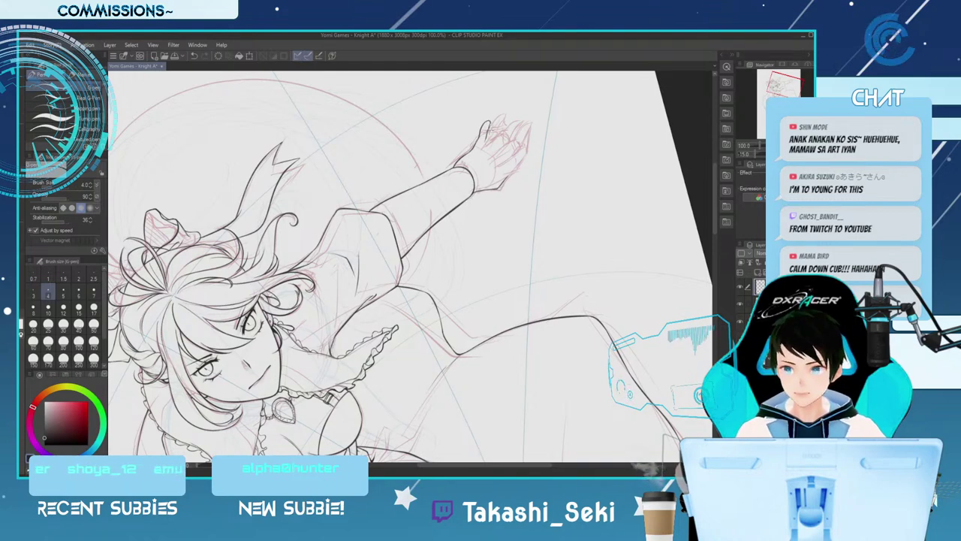
{"action": "key", "text": "e"}
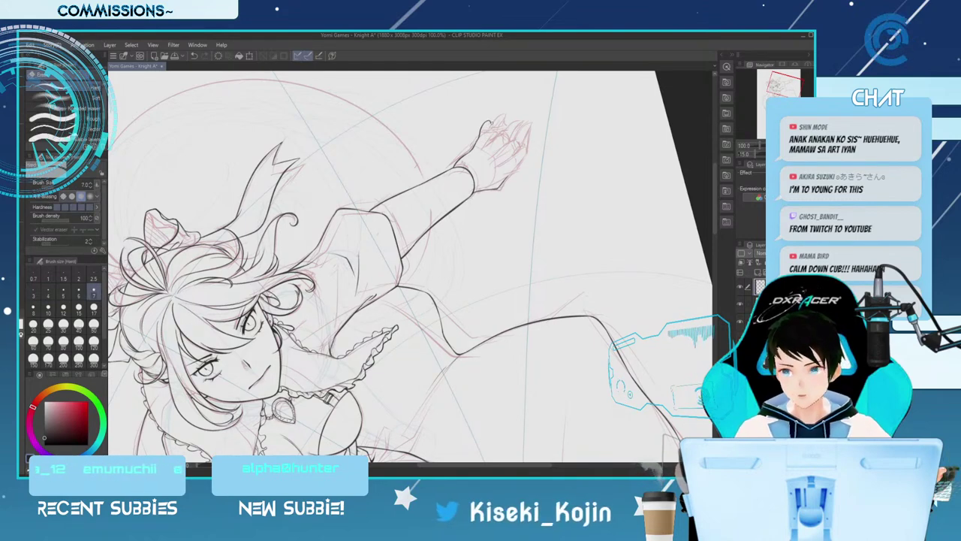
{"action": "key", "text": "p"}
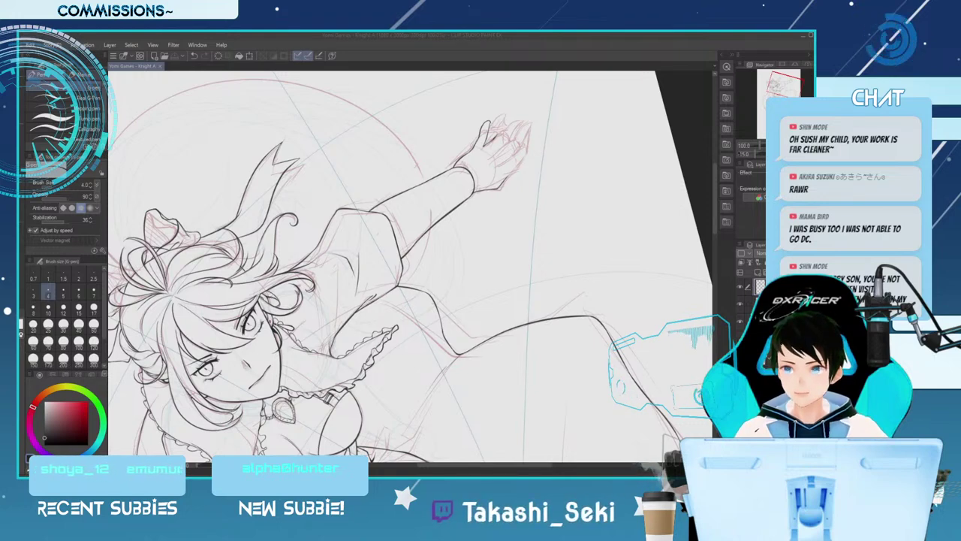
Ink the next finger of the outstretched hand with the size 4 pen, redoing a stroke and cleaning up with a size 7 eraser
{"action": "left_click", "coordinate": [496, 138]}
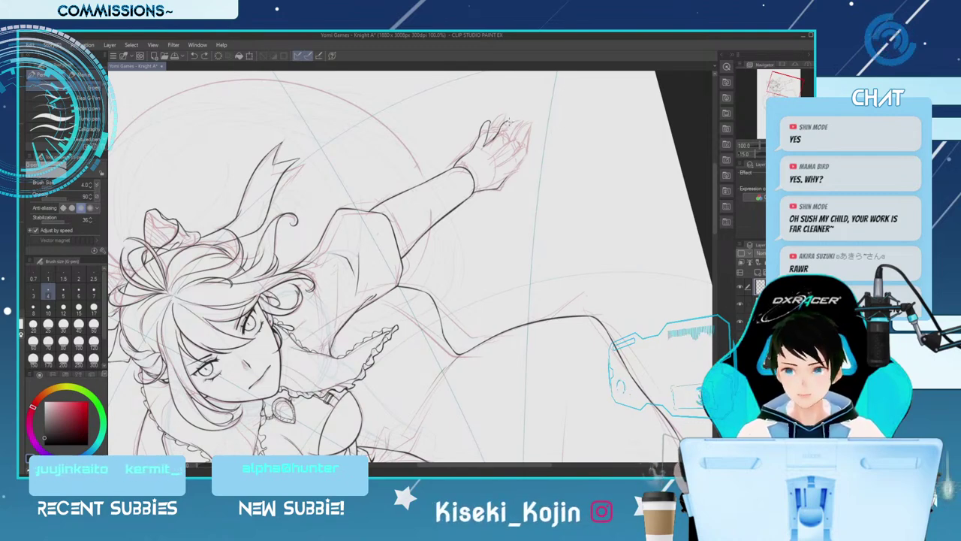
{"action": "key", "text": "e"}
{"action": "key", "text": "p"}
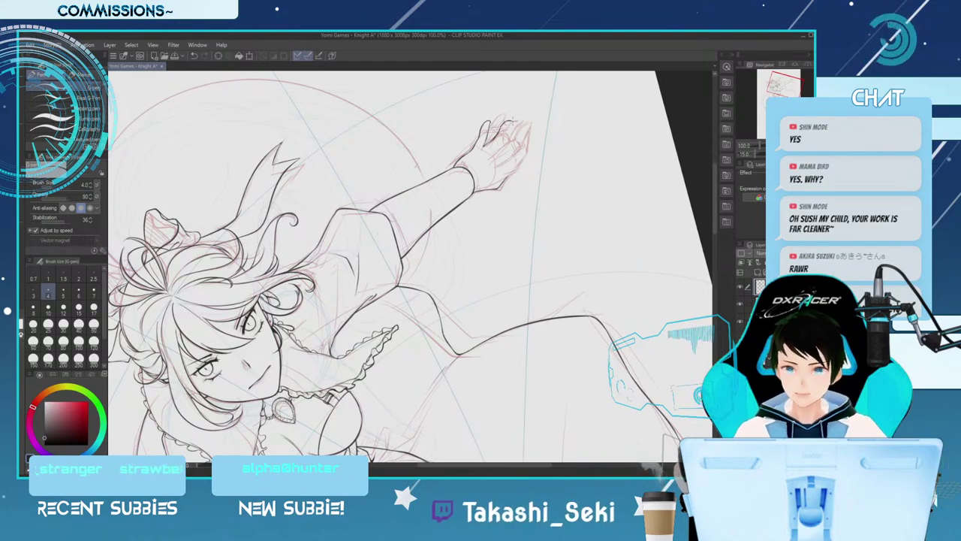
{"action": "left_click_drag", "start_coordinate": [512, 124], "coordinate": [508, 130]}
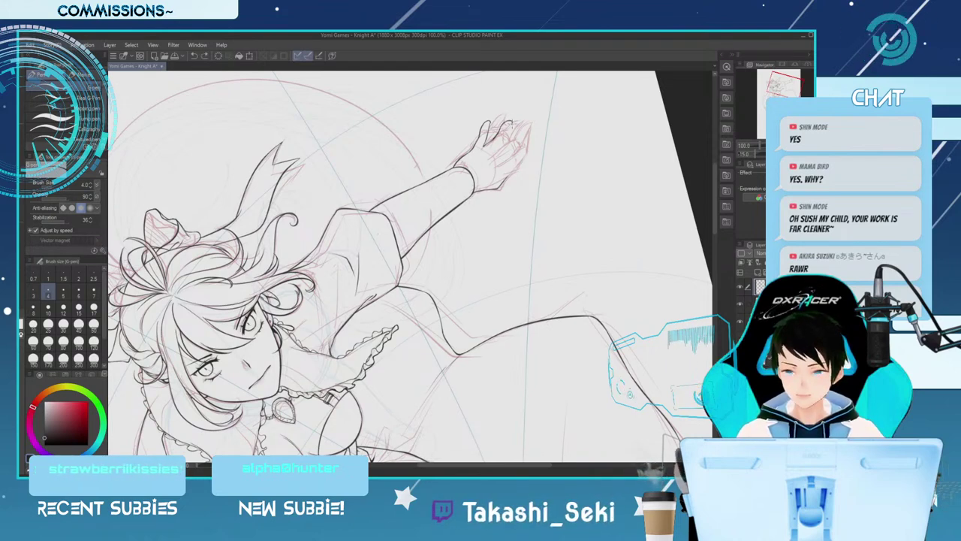
{"action": "key", "text": "ctrl+z"}
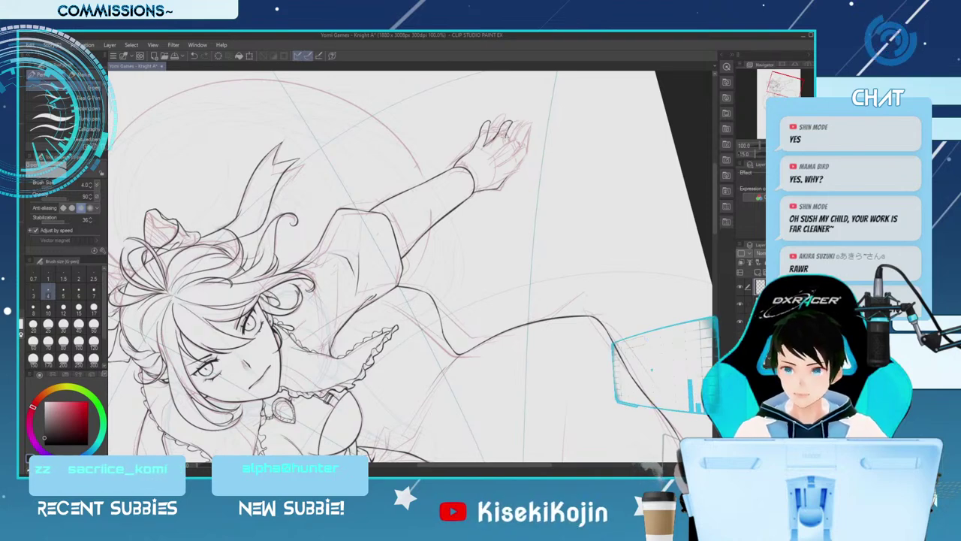
{"action": "left_click_drag", "start_coordinate": [509, 131], "coordinate": [501, 142]}
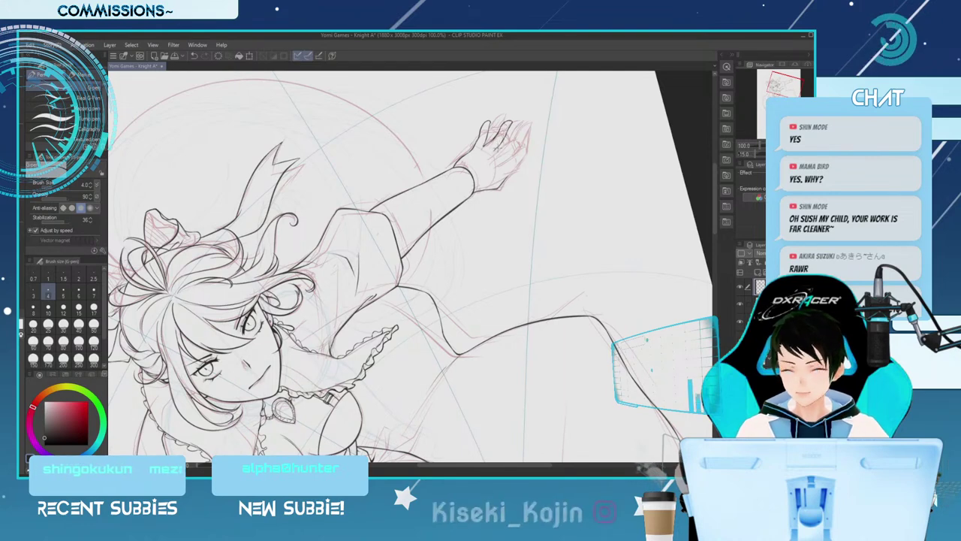
{"action": "key", "text": "e"}
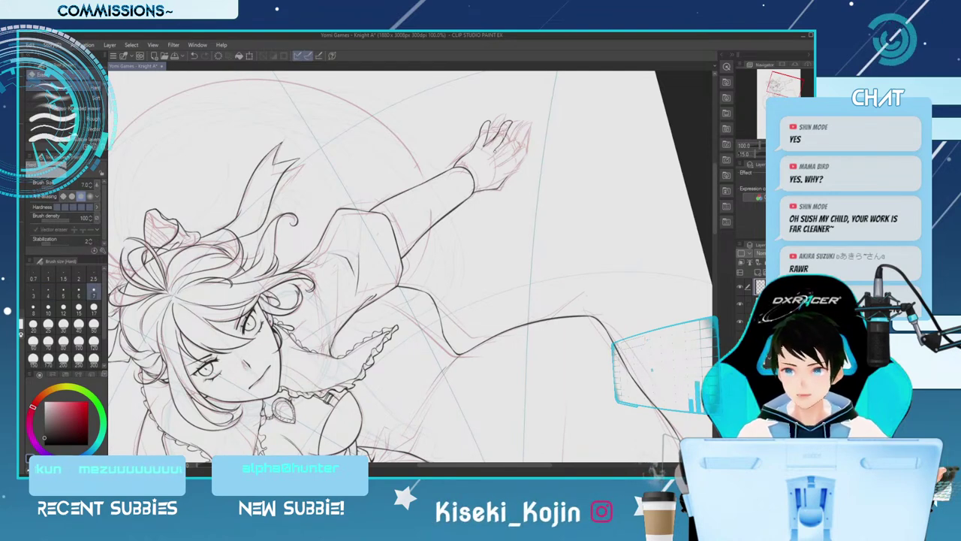
{"action": "key", "text": "p"}
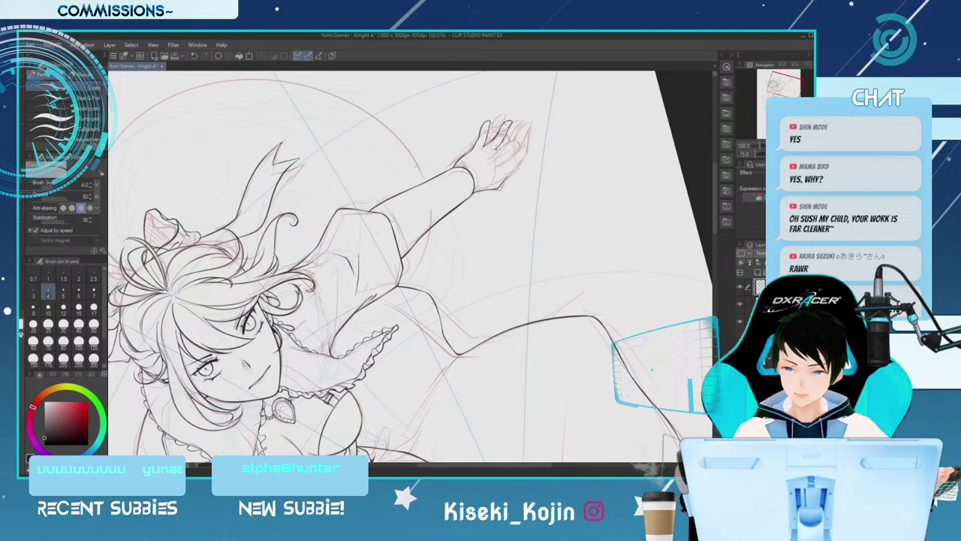
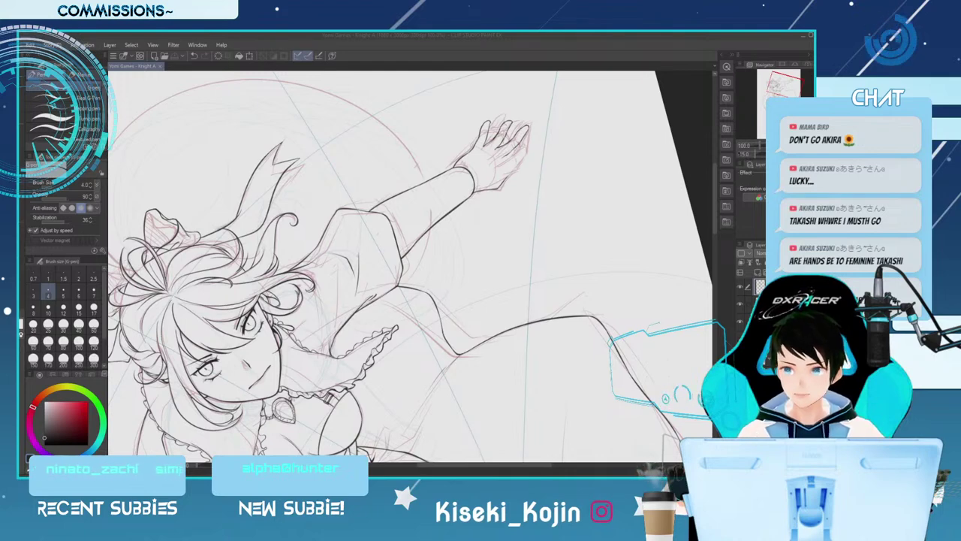
Examine the figure's line art from the outstretched hand down to the skirt and legs with the canvas turned upright
{"action": "scroll", "coordinate": [286, 304], "scroll_direction": "down", "scroll_amount": 1}
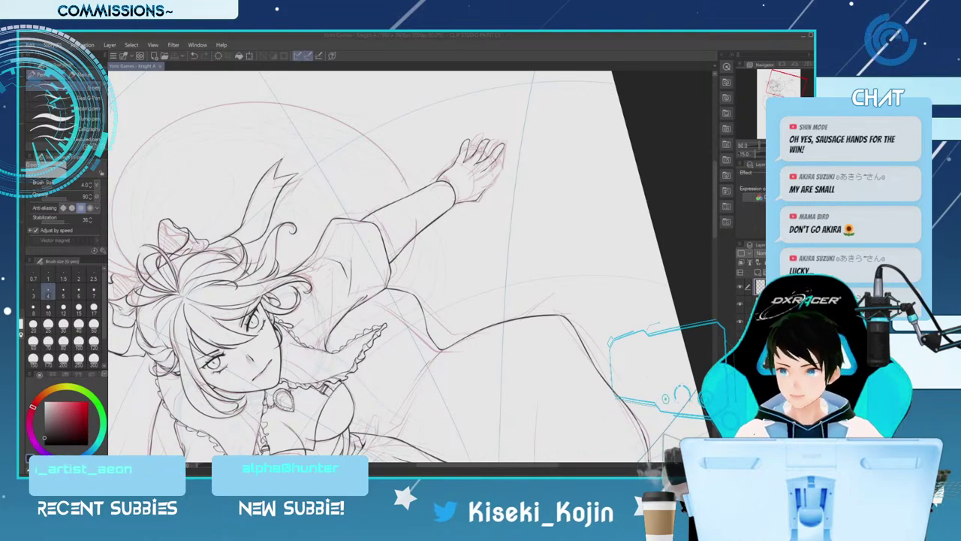
{"action": "scroll", "coordinate": [411, 267], "scroll_direction": "down", "scroll_amount": 1}
{"action": "scroll", "coordinate": [411, 266], "scroll_direction": "down", "scroll_amount": 3}
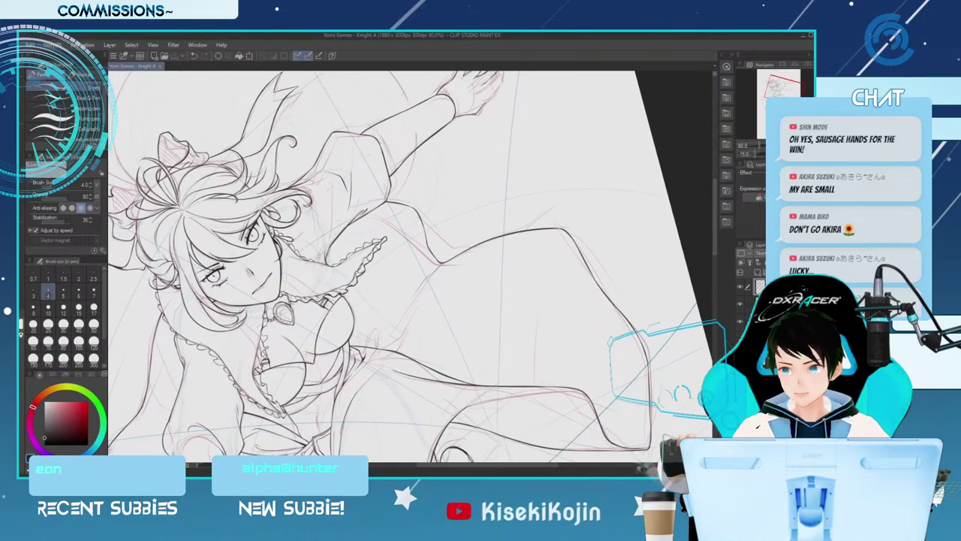
{"action": "key", "text": "^"}
{"action": "key", "text": "^"}
{"action": "key", "text": "^"}
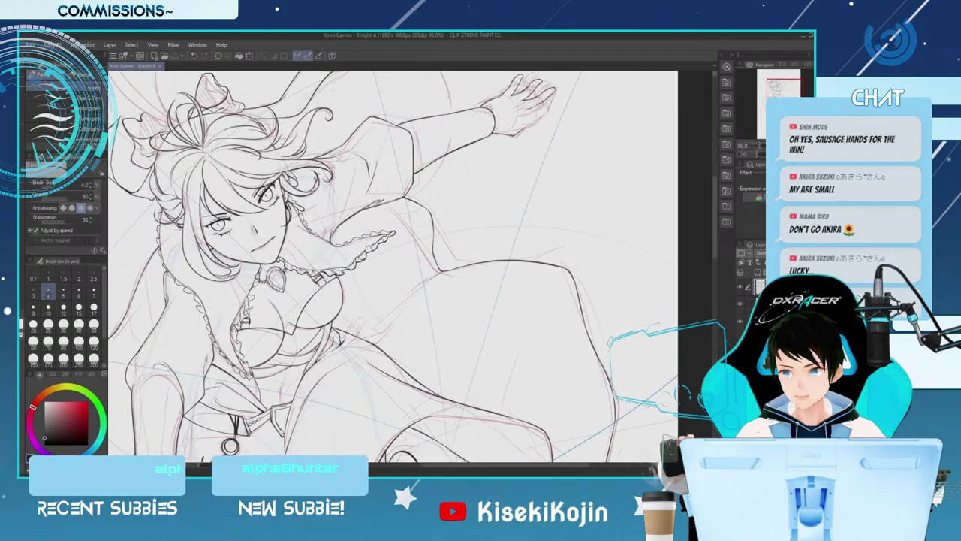
{"action": "scroll", "coordinate": [341, 260], "scroll_direction": "down", "scroll_amount": 5}
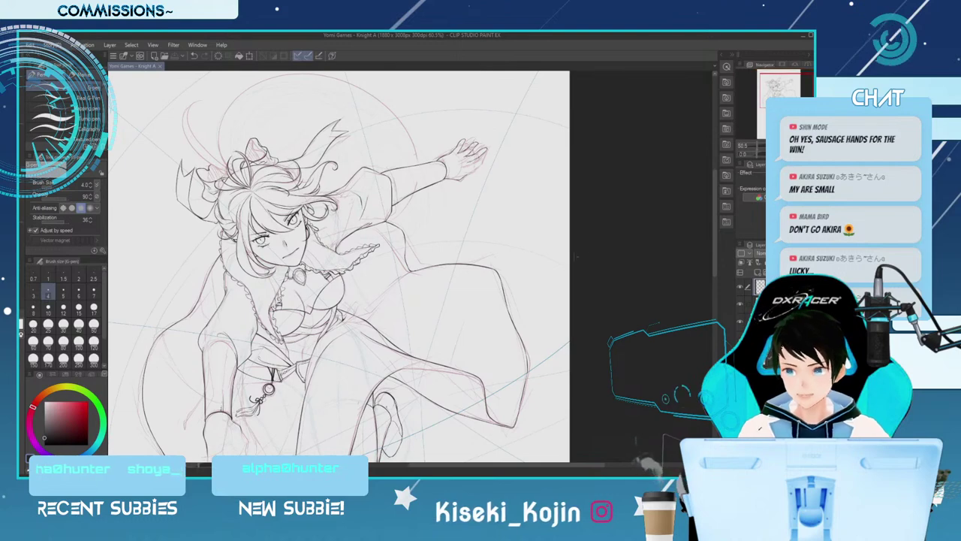
{"action": "scroll", "coordinate": [672, 248], "scroll_direction": "down", "scroll_amount": 3}
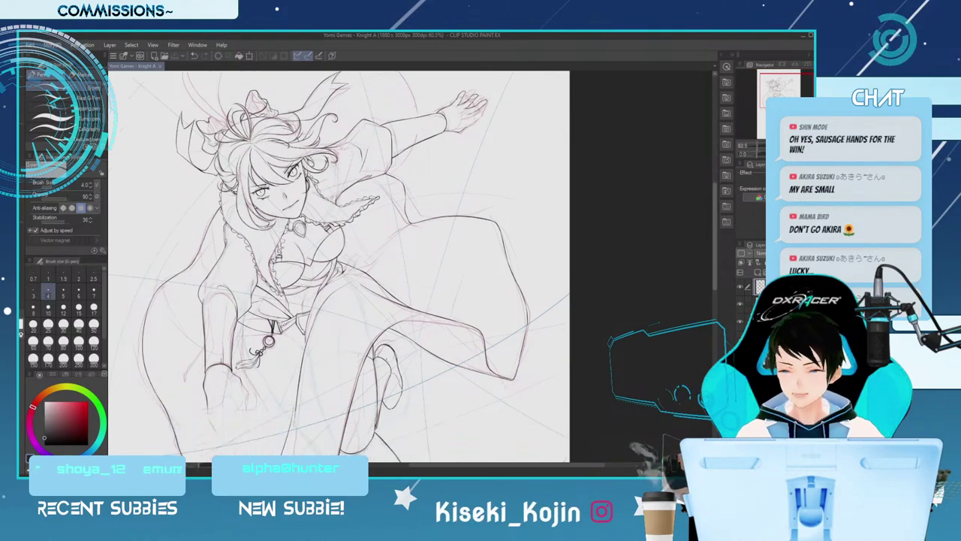
{"action": "scroll", "coordinate": [340, 265], "scroll_direction": "down", "scroll_amount": 1}
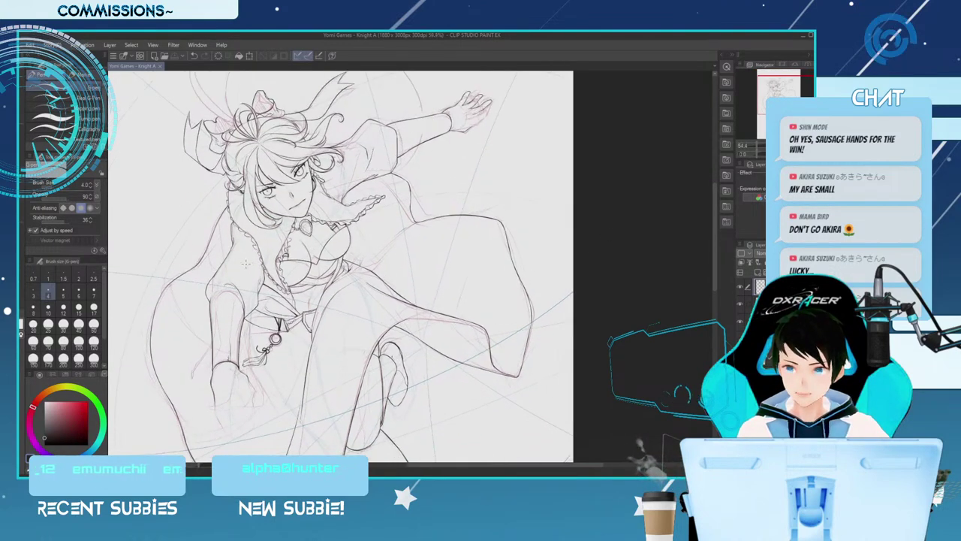
{"action": "scroll", "coordinate": [243, 264], "scroll_direction": "up", "scroll_amount": 1}
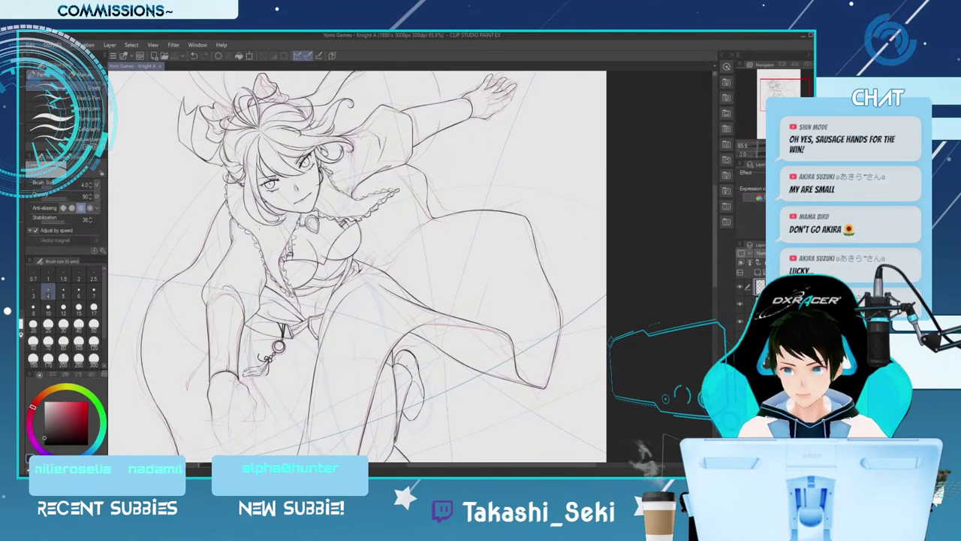
{"action": "scroll", "coordinate": [462, 139], "scroll_direction": "up", "scroll_amount": 2}
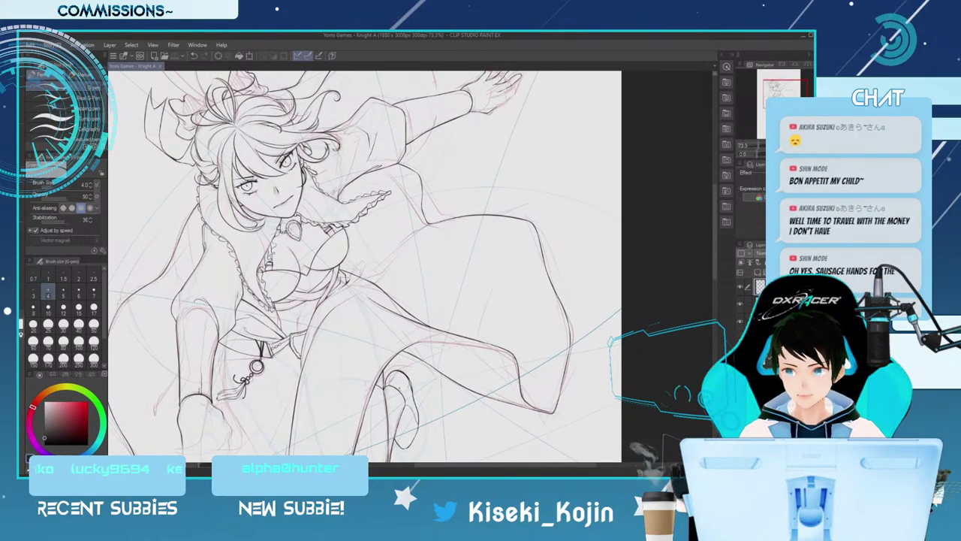
{"action": "scroll", "coordinate": [389, 143], "scroll_direction": "up", "scroll_amount": 1}
{"action": "scroll", "coordinate": [368, 124], "scroll_direction": "up", "scroll_amount": 2}
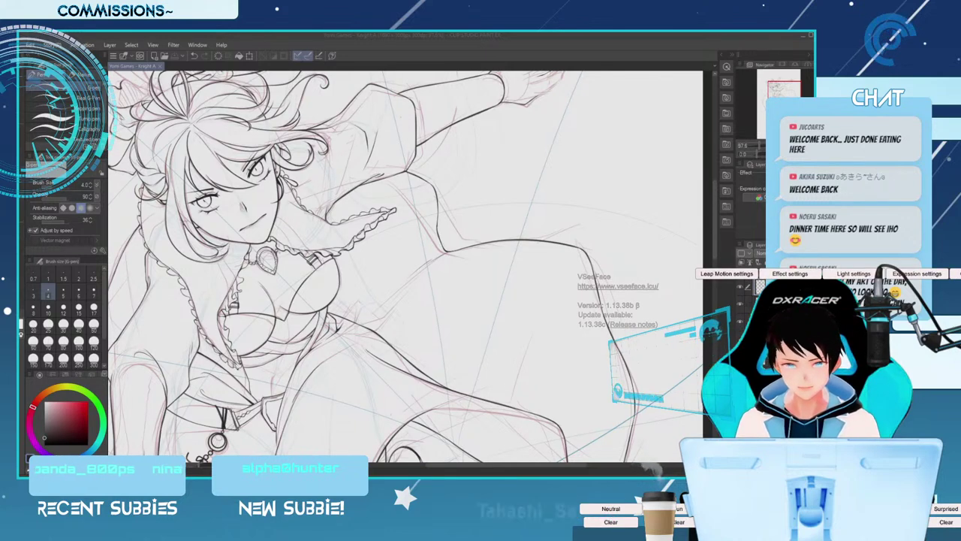
{"action": "left_click", "coordinate": [606, 341]}
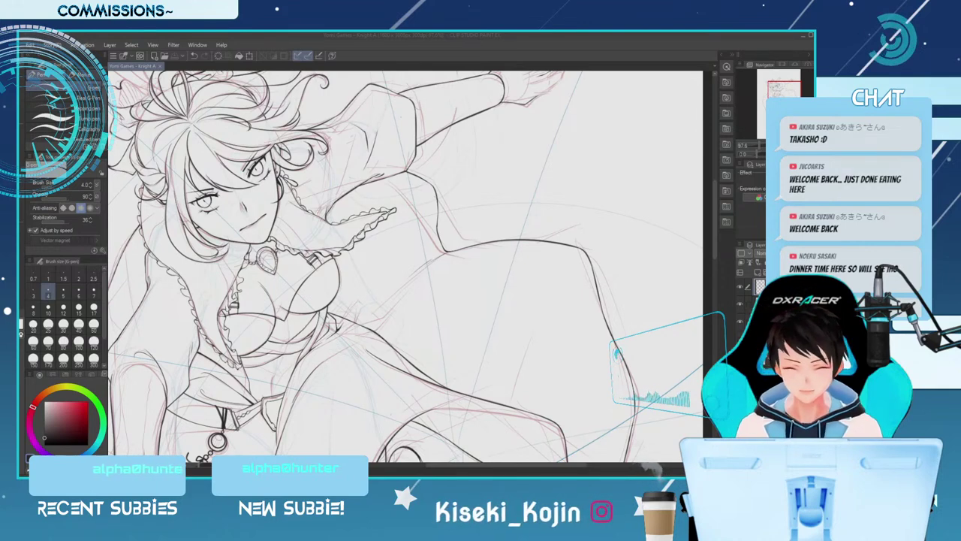
{"action": "left_click", "coordinate": [313, 444]}
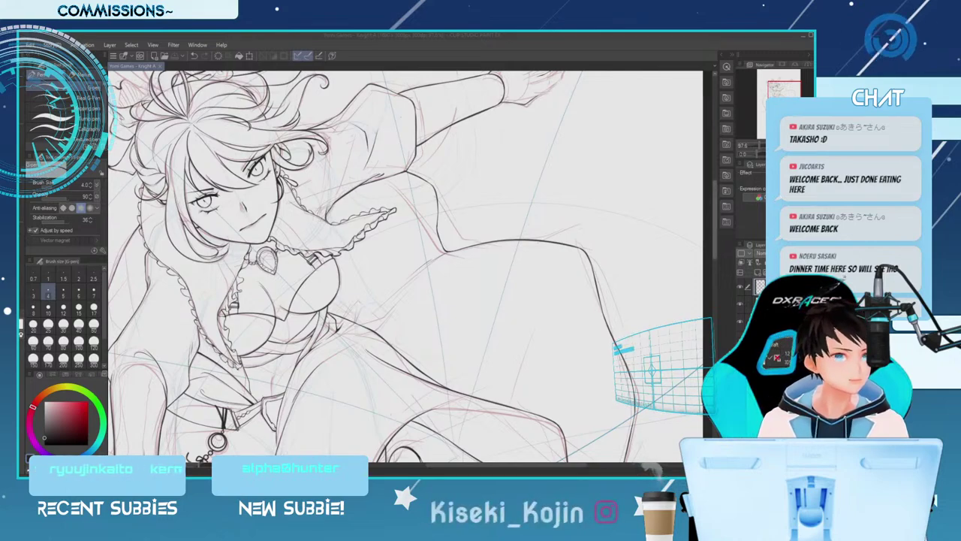
Ink the outer edge of the outstretched hand's lowest finger and palm down to the wrist with the size 4 pen, cleaning up with a size 8 eraser
{"action": "scroll", "coordinate": [406, 266], "scroll_direction": "down", "scroll_amount": 4}
{"action": "scroll", "coordinate": [406, 266], "scroll_direction": "up", "scroll_amount": 6}
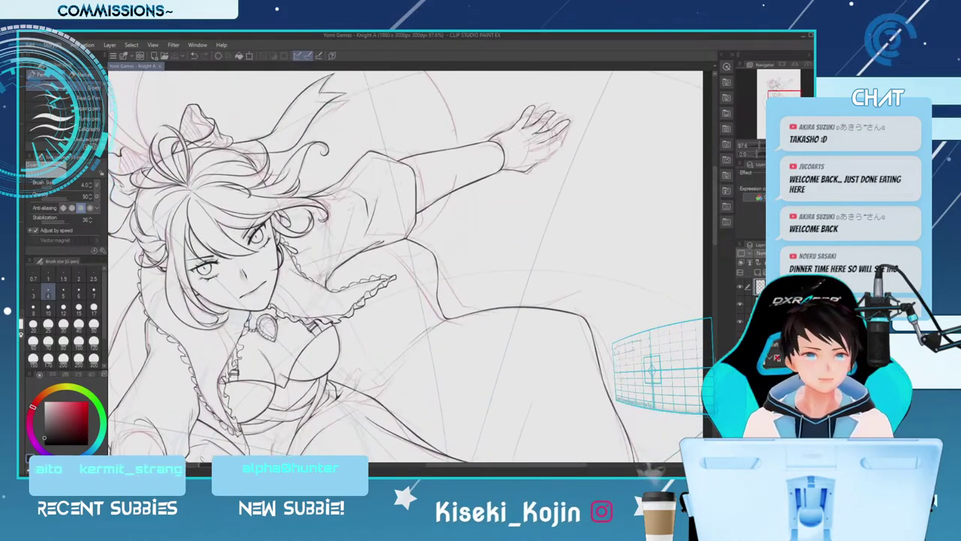
{"action": "key", "text": "minus"}
{"action": "key", "text": "minus"}
{"action": "key", "text": "ctrl+plus"}
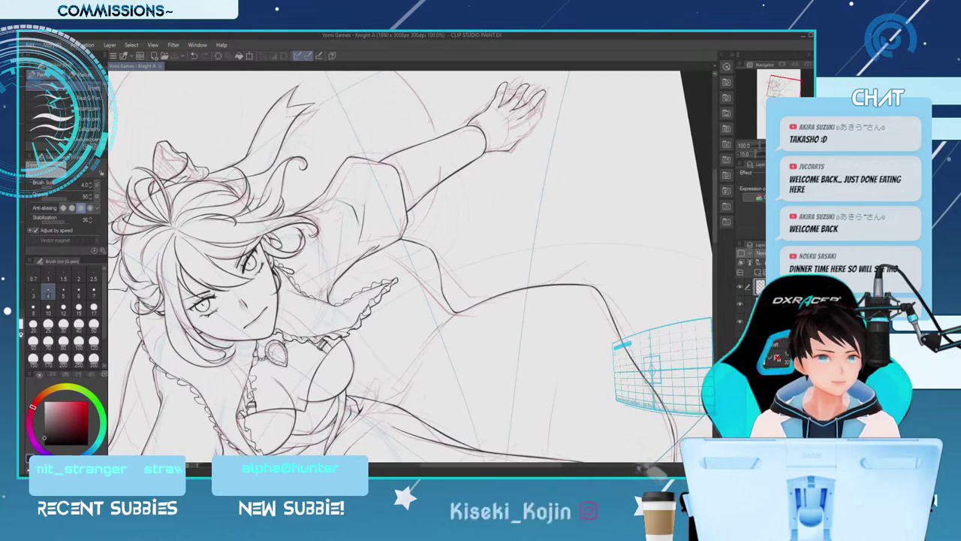
{"action": "scroll", "coordinate": [410, 266], "scroll_direction": "up", "scroll_amount": 4}
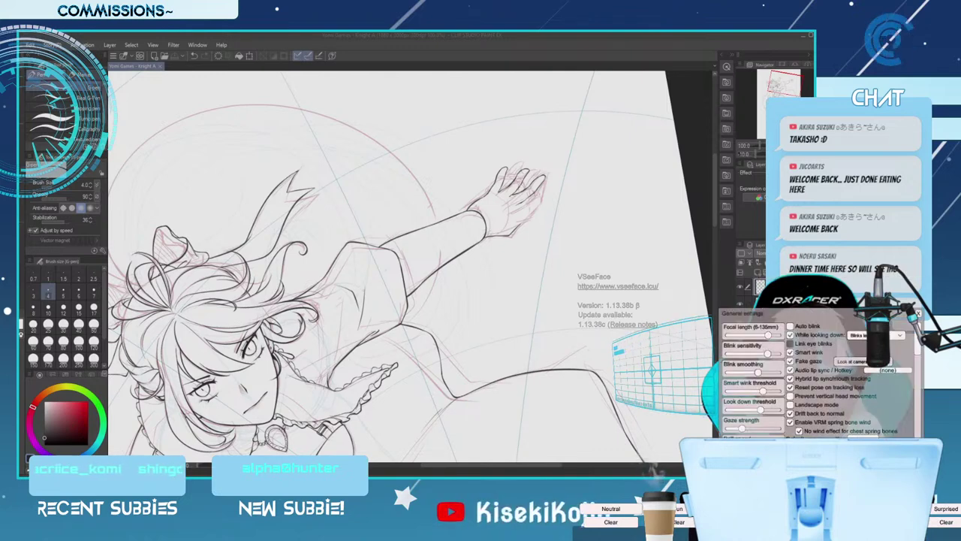
{"action": "left_click", "coordinate": [864, 361]}
{"action": "left_click", "coordinate": [917, 313]}
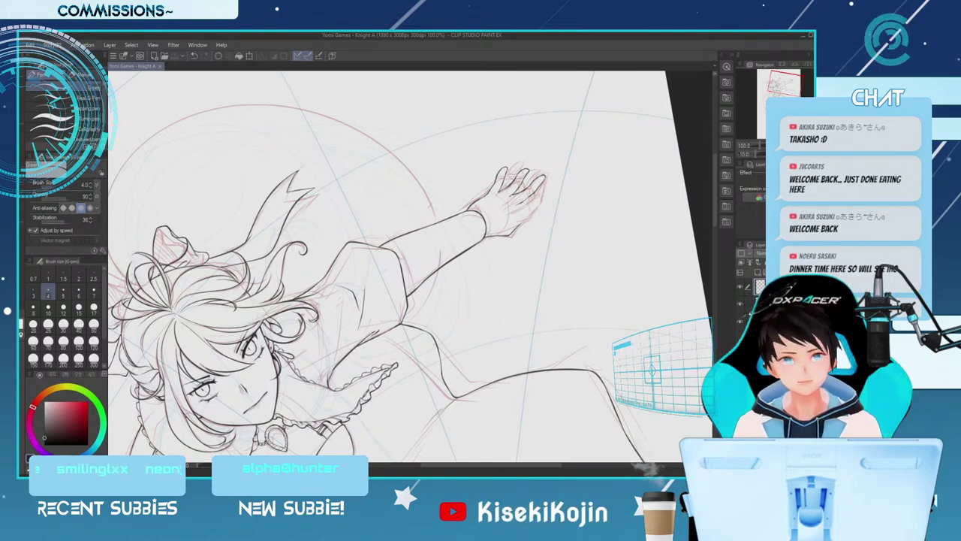
{"action": "mouse_move", "coordinate": [514, 222]}
{"action": "left_mouse_down"}
{"action": "mouse_move", "coordinate": [494, 190]}
{"action": "mouse_move", "coordinate": [504, 172]}
{"action": "left_mouse_up"}
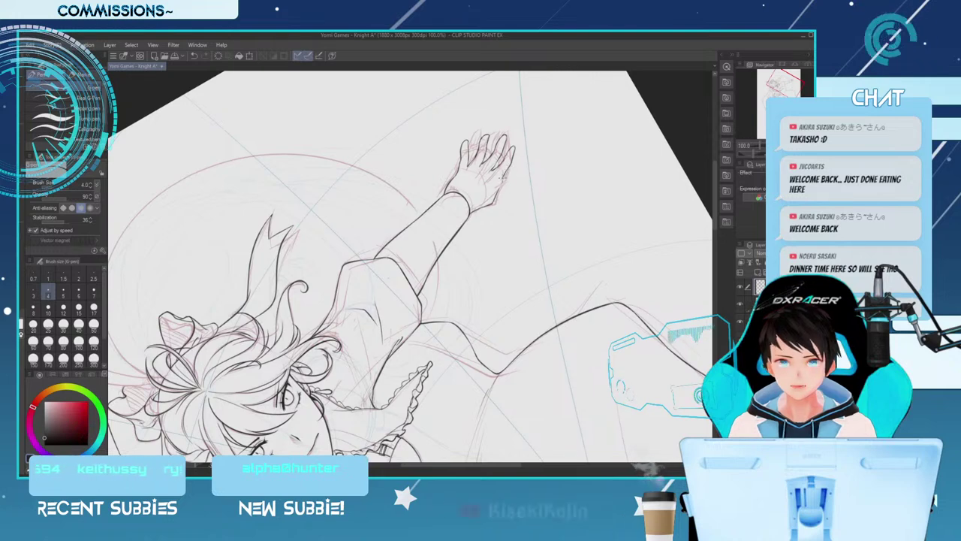
{"action": "left_click_drag", "start_coordinate": [503, 179], "coordinate": [500, 183]}
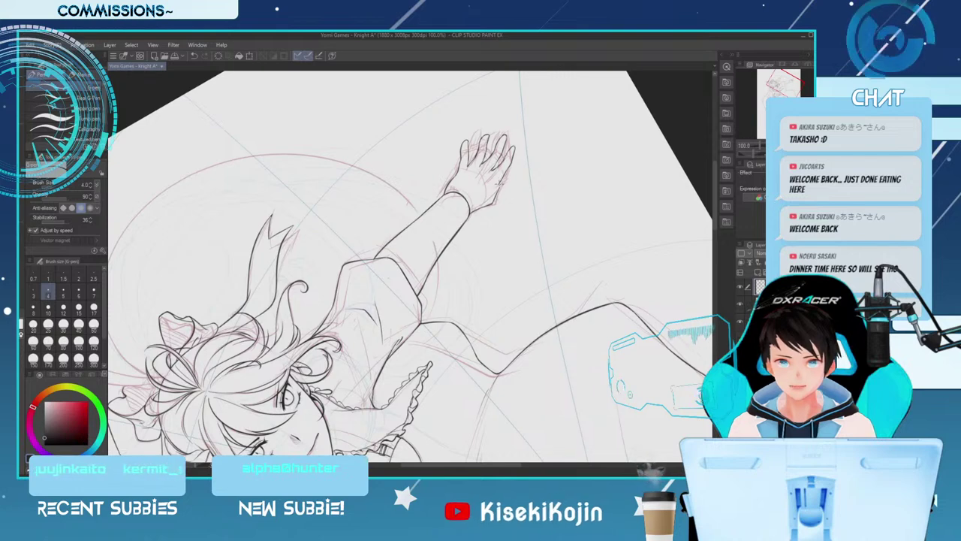
{"action": "key", "text": "e"}
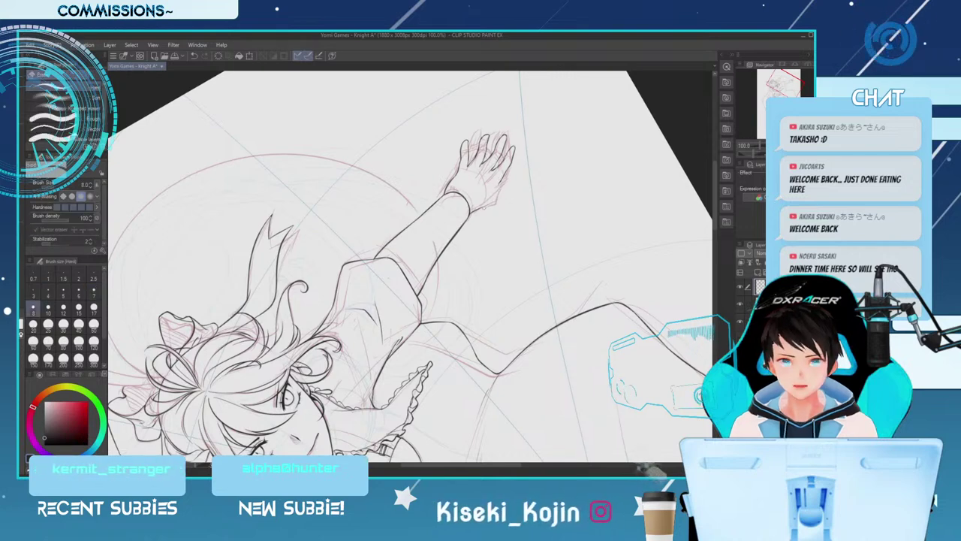
{"action": "key", "text": "p"}
{"action": "left_click_drag", "start_coordinate": [473, 212], "coordinate": [486, 204]}
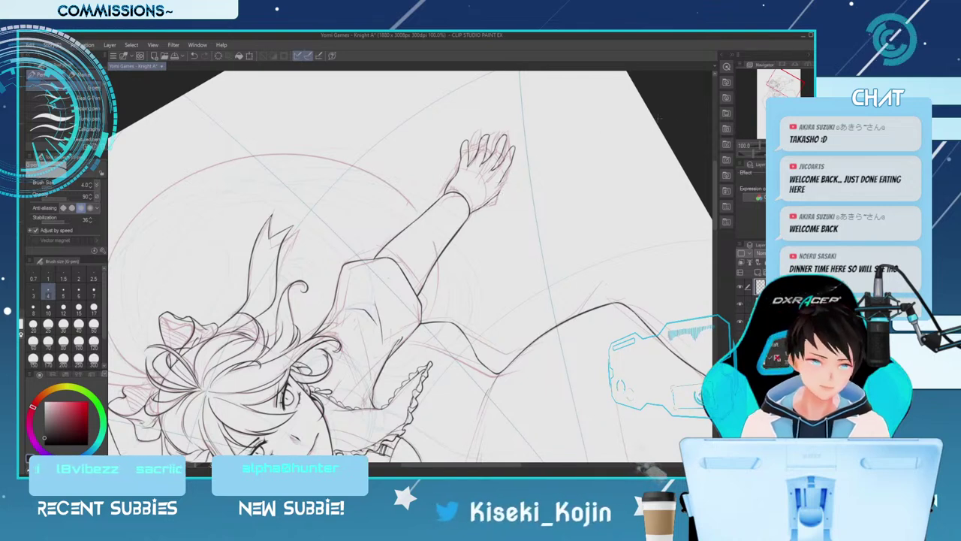
Examine the inked outstretched hand against the whole figure at reduced magnification, rotating the canvas back toward upright
{"action": "key", "text": "ctrl+minus"}
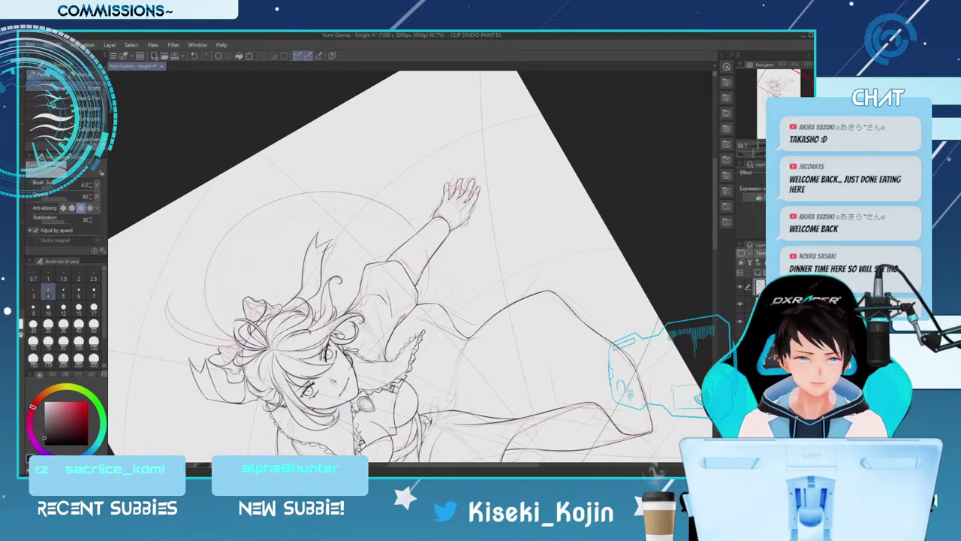
{"action": "key", "text": "ctrl+plus"}
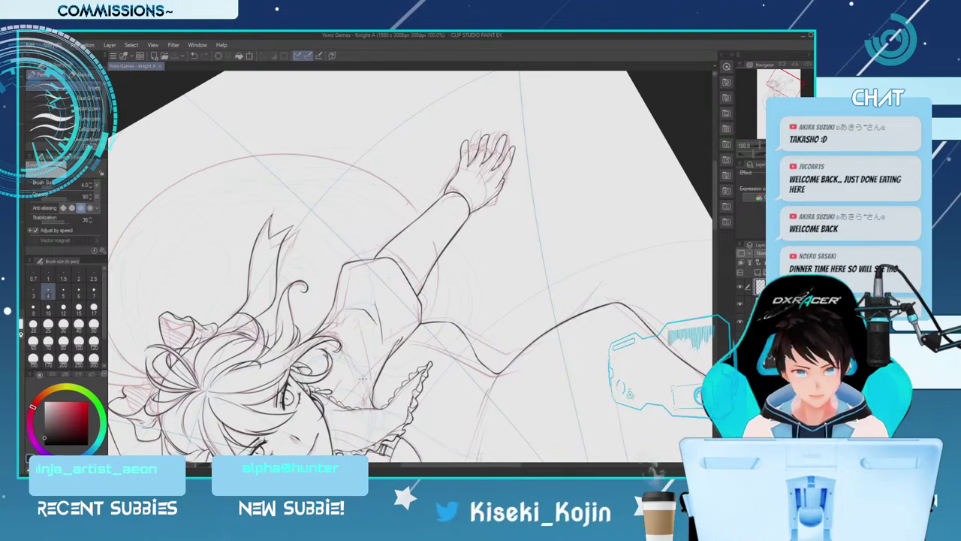
{"action": "key", "text": "ctrl+minus"}
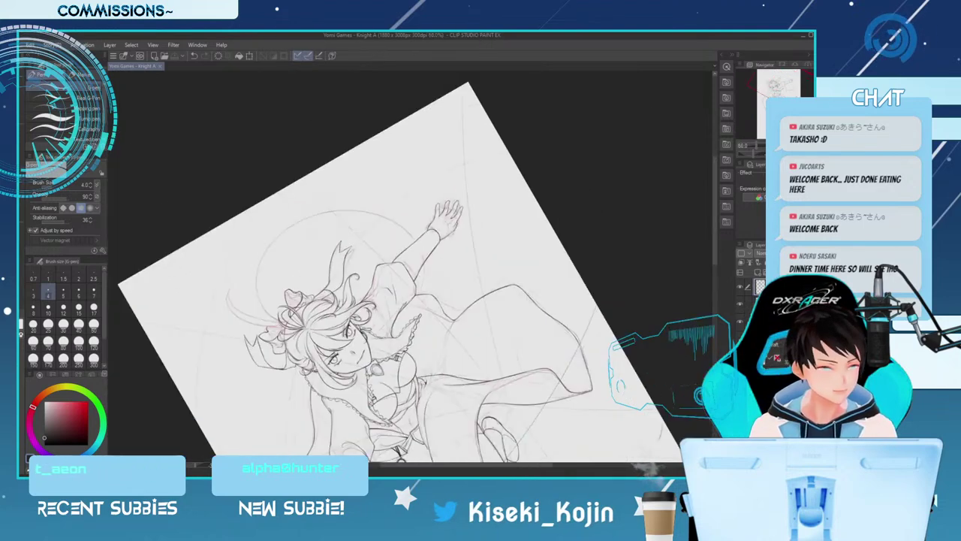
{"action": "left_click_drag", "start_coordinate": [714, 210], "coordinate": [714, 247]}
{"action": "key", "text": "asciicircum"}
{"action": "key", "text": "asciicircum"}
{"action": "key", "text": "asciicircum"}
{"action": "key", "text": "asciicircum"}
{"action": "key", "text": "asciicircum"}
{"action": "key", "text": "asciicircum"}
{"action": "key", "text": "asciicircum"}
{"action": "key", "text": "asciicircum"}
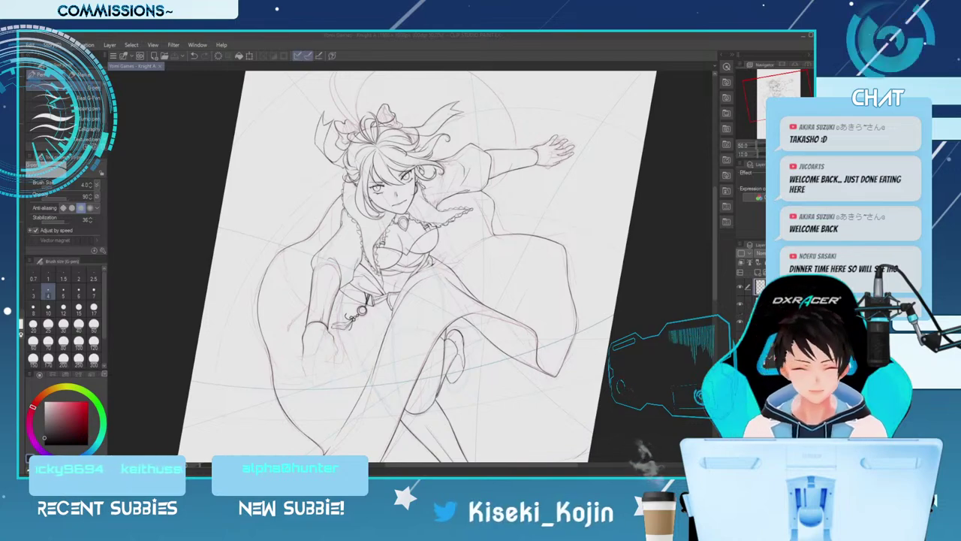
Ink the outer edge of the lowered hand's thumb below the wrist with the size 4 pen, cleaning up with a size 8 eraser
{"action": "key", "text": "ctrl+plus"}
{"action": "key", "text": "ctrl+plus"}
{"action": "key", "text": "ctrl+plus"}
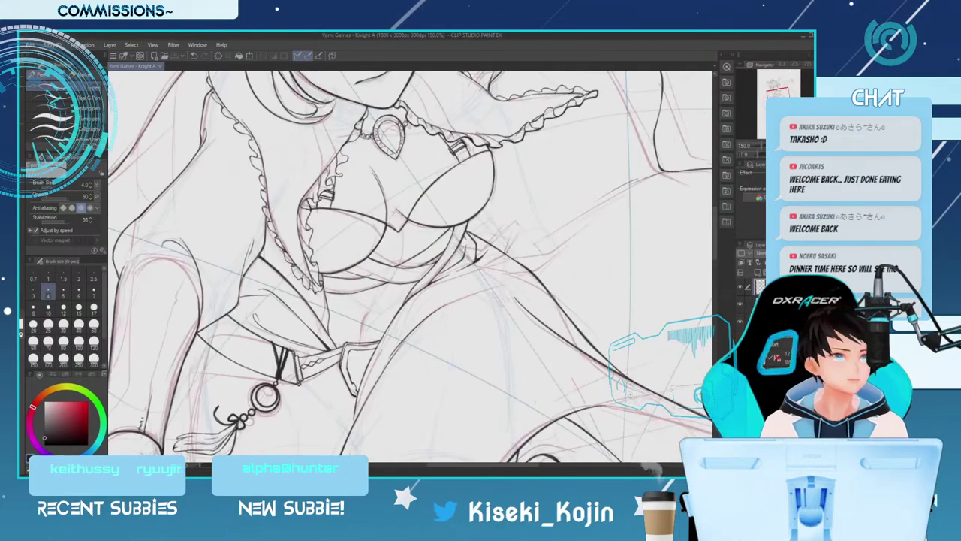
{"action": "key", "text": "ctrl+minus"}
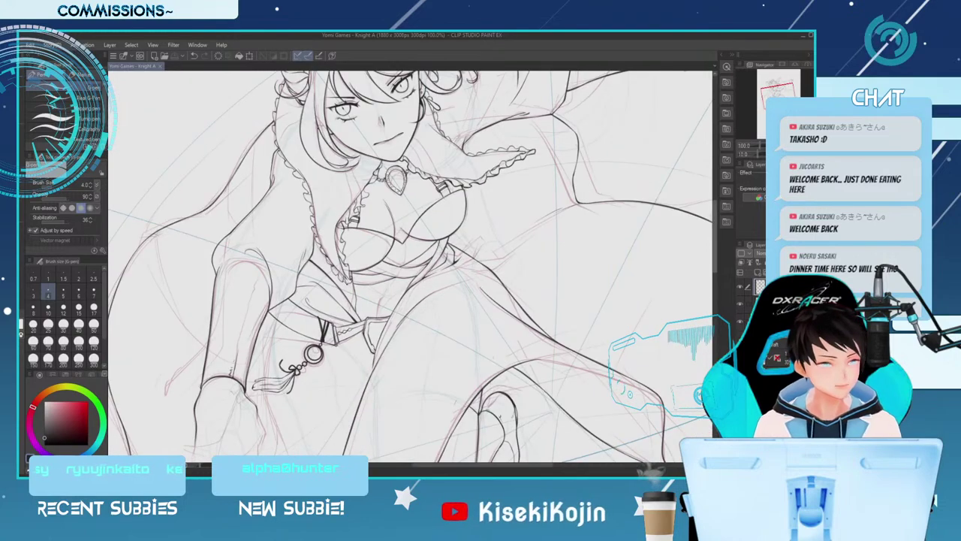
{"action": "left_click_drag", "start_coordinate": [714, 258], "coordinate": [714, 270]}
{"action": "left_click_drag", "start_coordinate": [483, 464], "coordinate": [458, 465]}
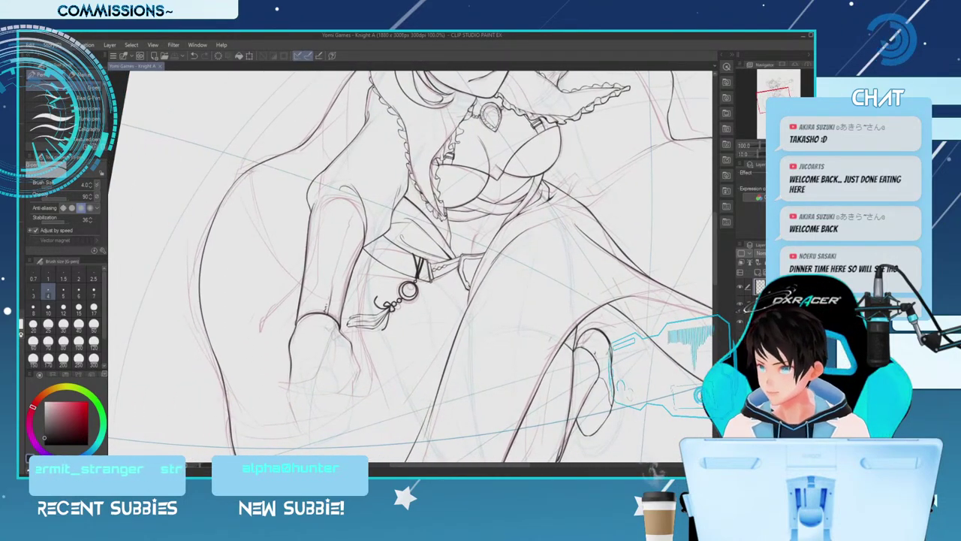
{"action": "left_click_drag", "start_coordinate": [714, 249], "coordinate": [714, 254]}
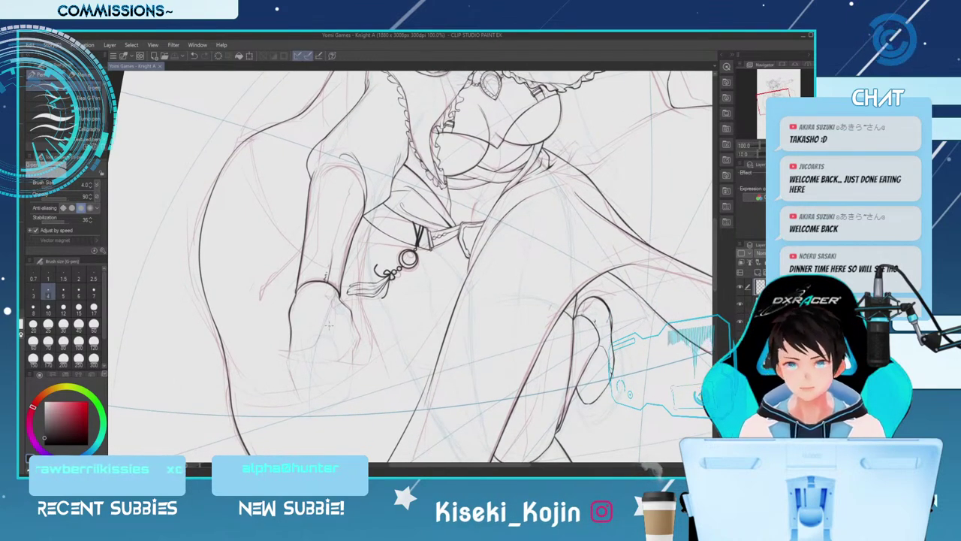
{"action": "left_click_drag", "start_coordinate": [350, 309], "coordinate": [357, 333]}
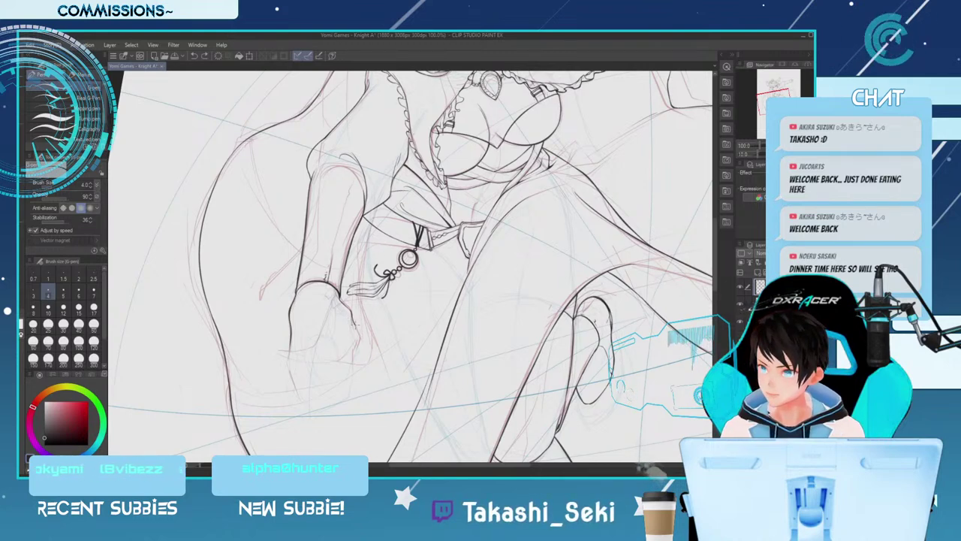
{"action": "key", "text": "e"}
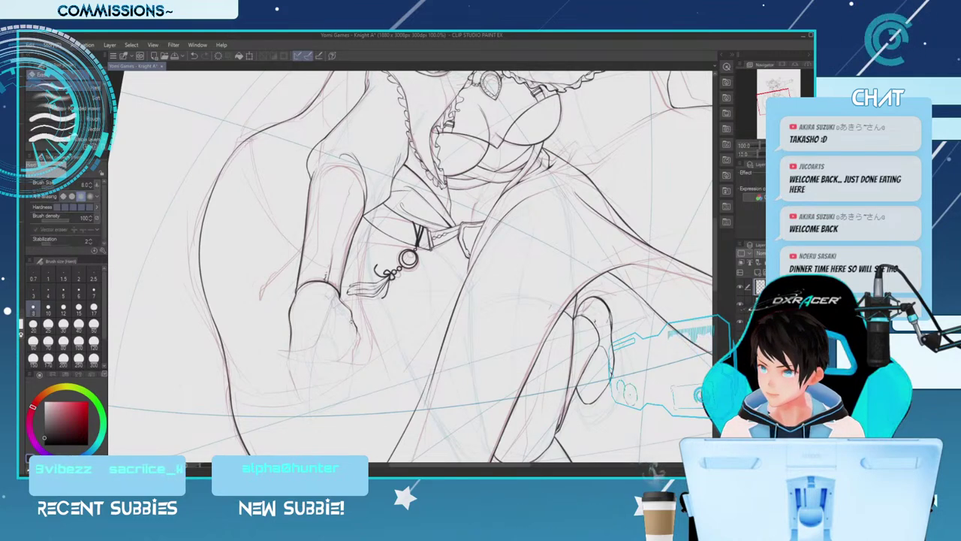
{"action": "key", "text": "p"}
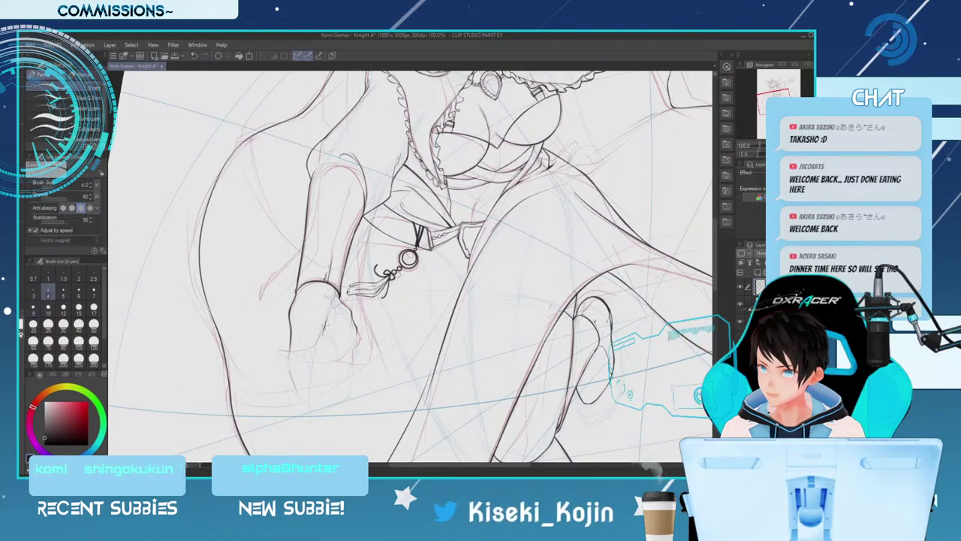
Ink the inner contour and tip of the lowered hand's thumb with the size 4 pen, redoing a stroke and touching up with a size 8 eraser
{"action": "key", "text": "e"}
{"action": "key", "text": "p"}
{"action": "left_click_drag", "start_coordinate": [328, 323], "coordinate": [337, 334]}
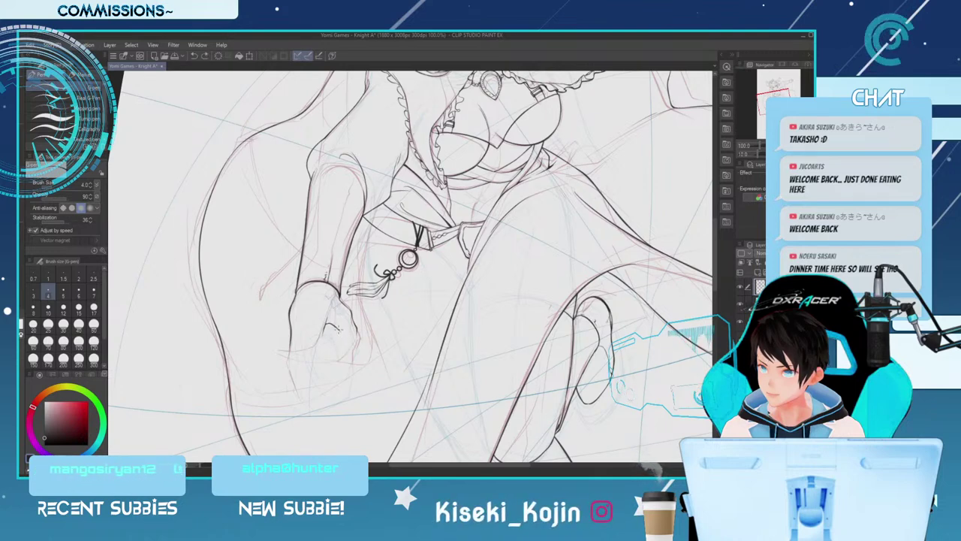
{"action": "left_click_drag", "start_coordinate": [341, 338], "coordinate": [339, 353]}
{"action": "key", "text": "ctrl+z"}
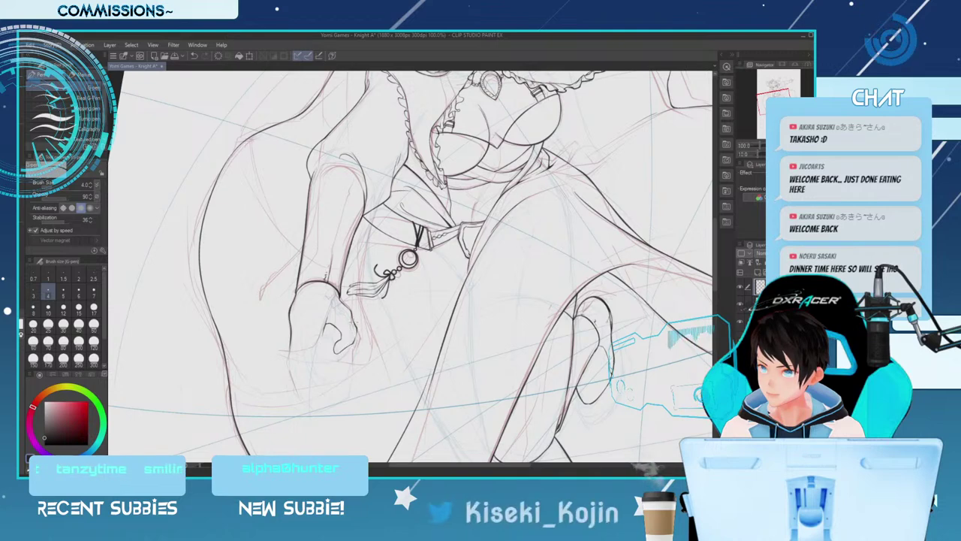
{"action": "key", "text": "e"}
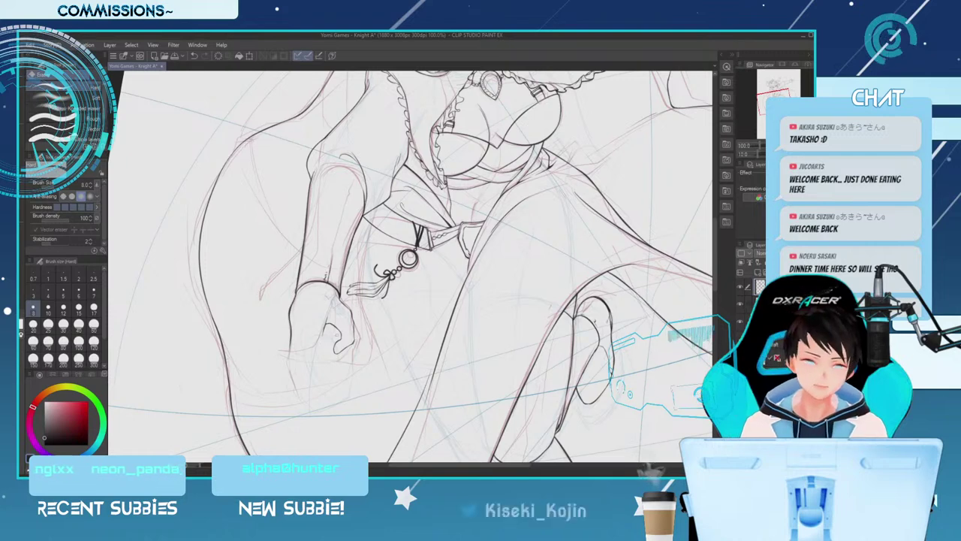
{"action": "key", "text": "p"}
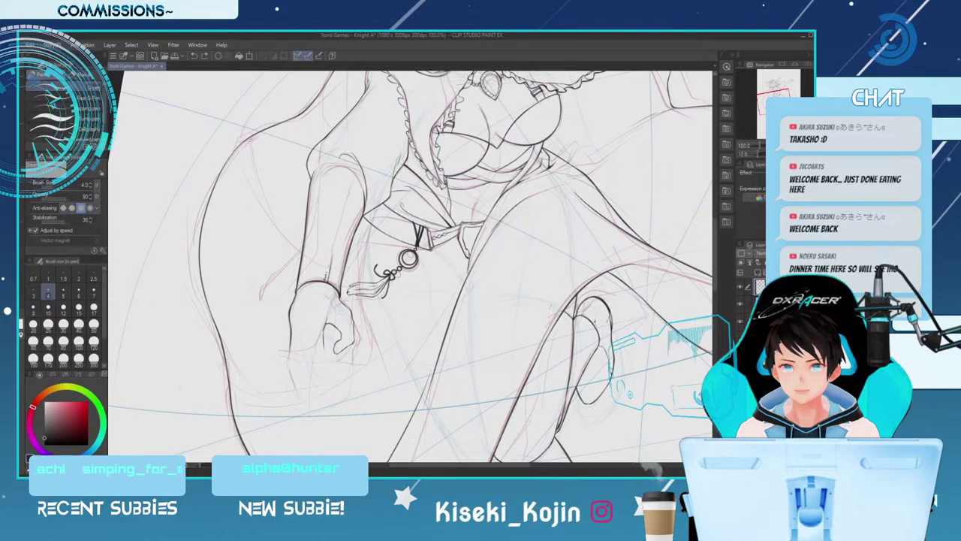
Ink the outer side and lower knuckle contour of the lowered hand's curled fingers with the size 4 pen, redoing strokes
{"action": "key", "text": "e"}
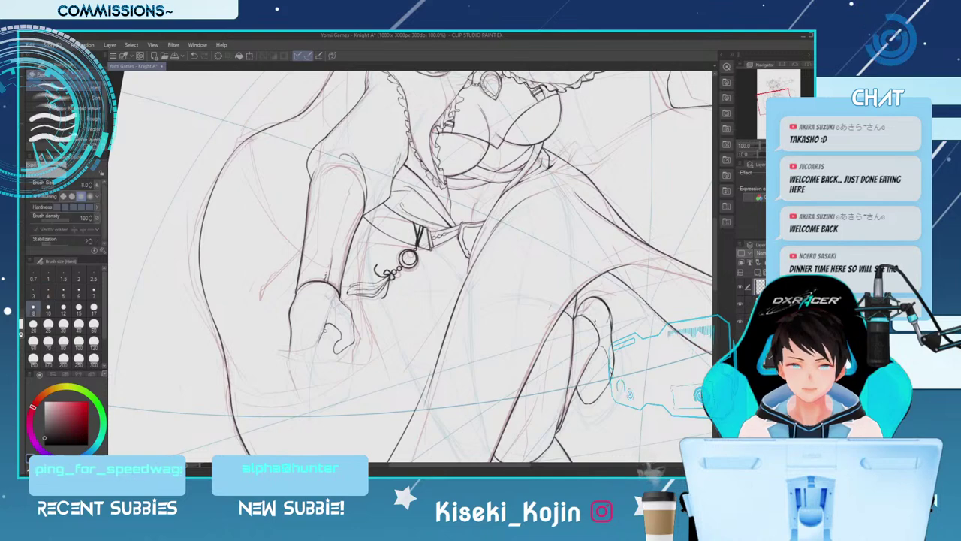
{"action": "key", "text": "p"}
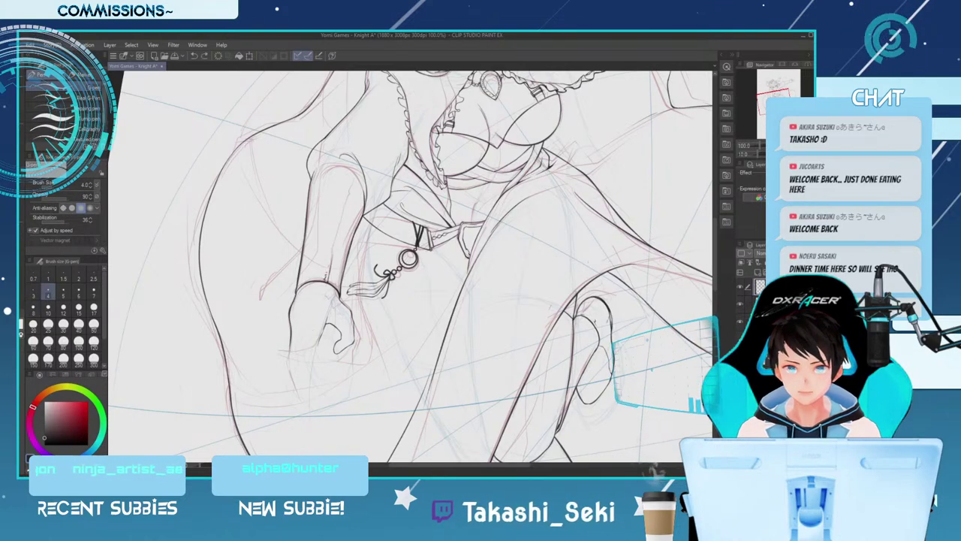
{"action": "mouse_move", "coordinate": [302, 329]}
{"action": "left_mouse_down"}
{"action": "mouse_move", "coordinate": [305, 366]}
{"action": "mouse_move", "coordinate": [306, 357]}
{"action": "mouse_move", "coordinate": [319, 369]}
{"action": "left_mouse_up"}
{"action": "key", "text": "ctrl+z"}
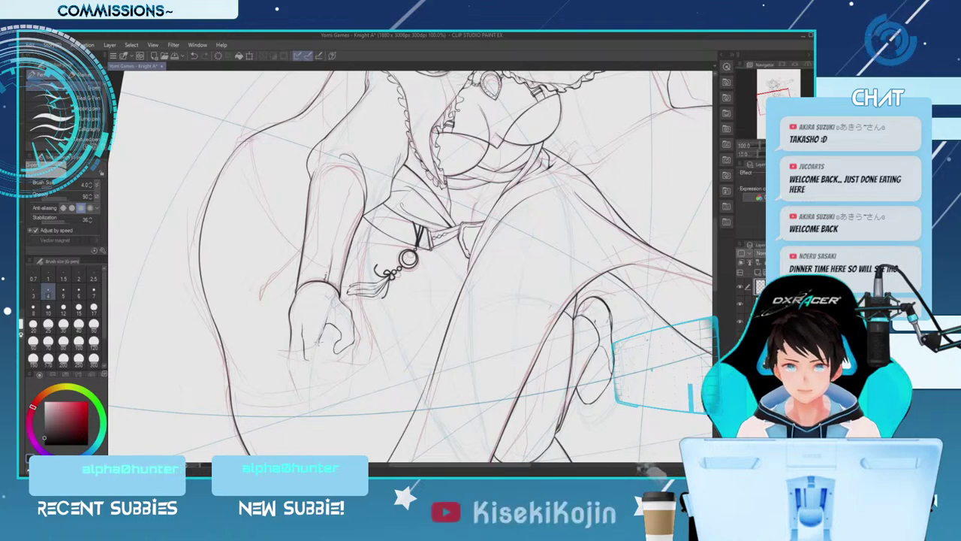
{"action": "left_click_drag", "start_coordinate": [305, 359], "coordinate": [339, 367]}
{"action": "key", "text": "ctrl+z"}
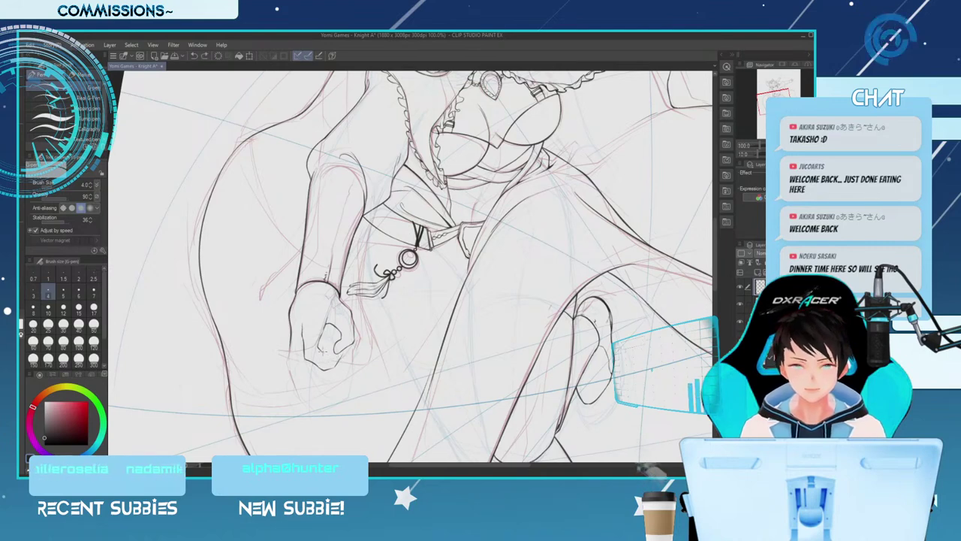
Ink the short creases separating the lowered hand's curled fingers and the fingertip edge beneath them, redoing unsatisfactory strokes
{"action": "left_click_drag", "start_coordinate": [322, 350], "coordinate": [327, 356]}
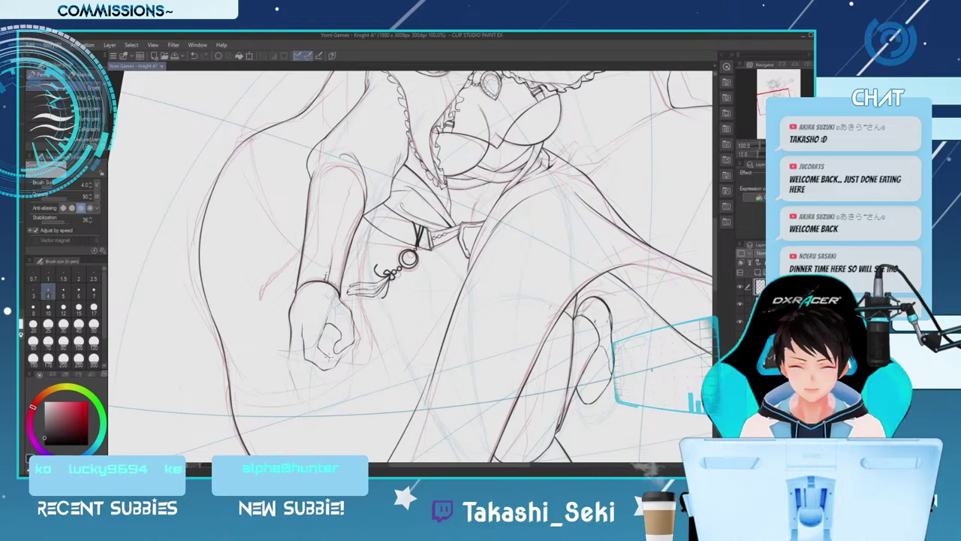
{"action": "key", "text": "ctrl+z"}
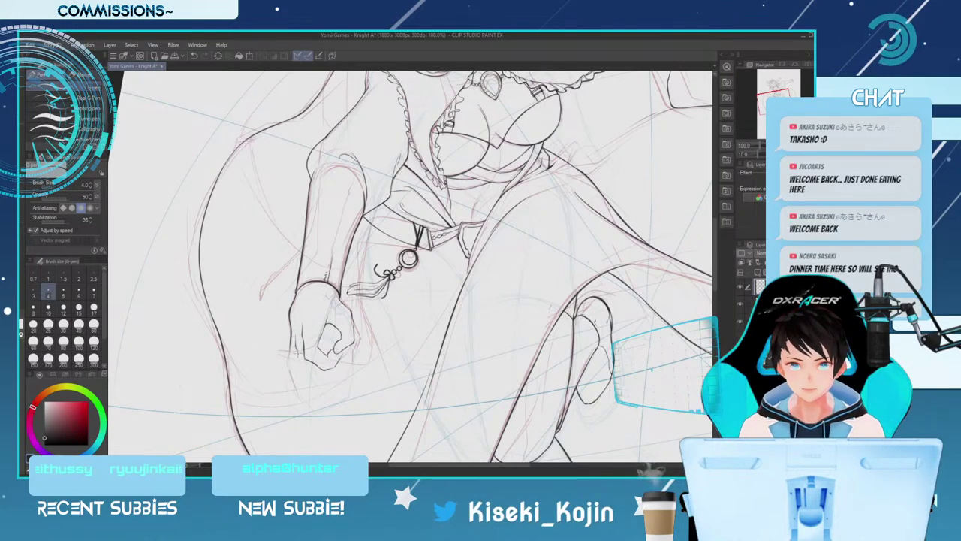
{"action": "left_click_drag", "start_coordinate": [298, 353], "coordinate": [300, 366]}
{"action": "key", "text": "ctrl+z"}
{"action": "left_click_drag", "start_coordinate": [319, 374], "coordinate": [335, 368]}
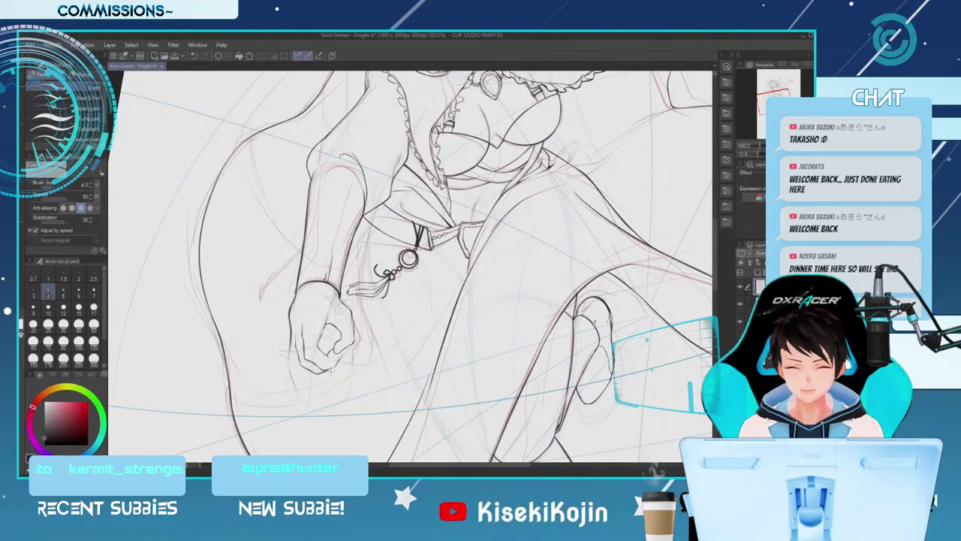
Ink the rear curled fingers along the lowered hand's outer side with the size 4 pen, cleaning up with a size 8 eraser
{"action": "key", "text": "e"}
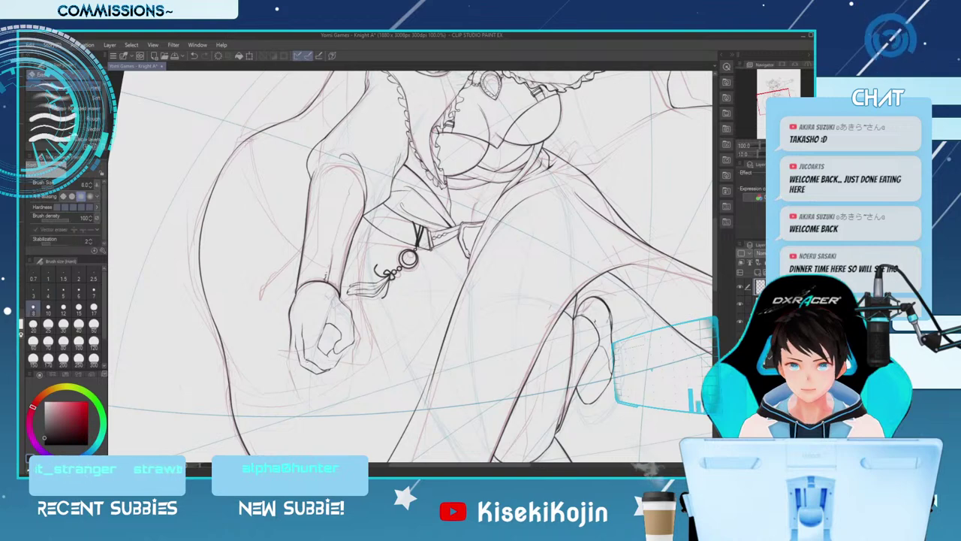
{"action": "key", "text": "p"}
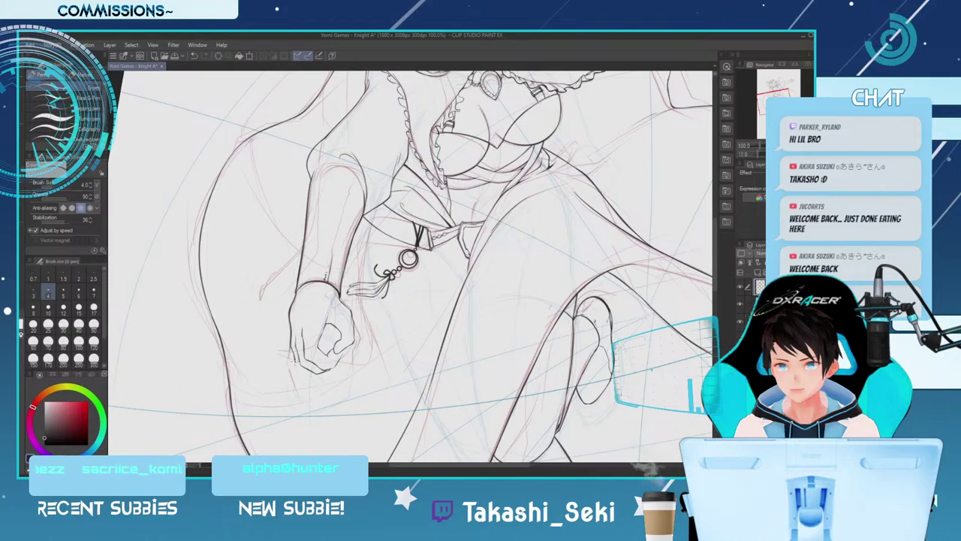
{"action": "key", "text": "e"}
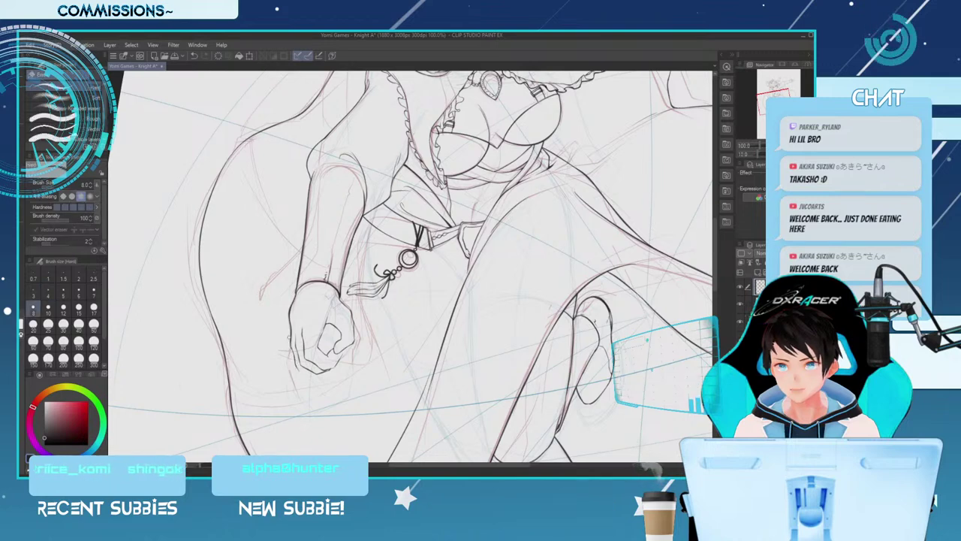
{"action": "key", "text": "p"}
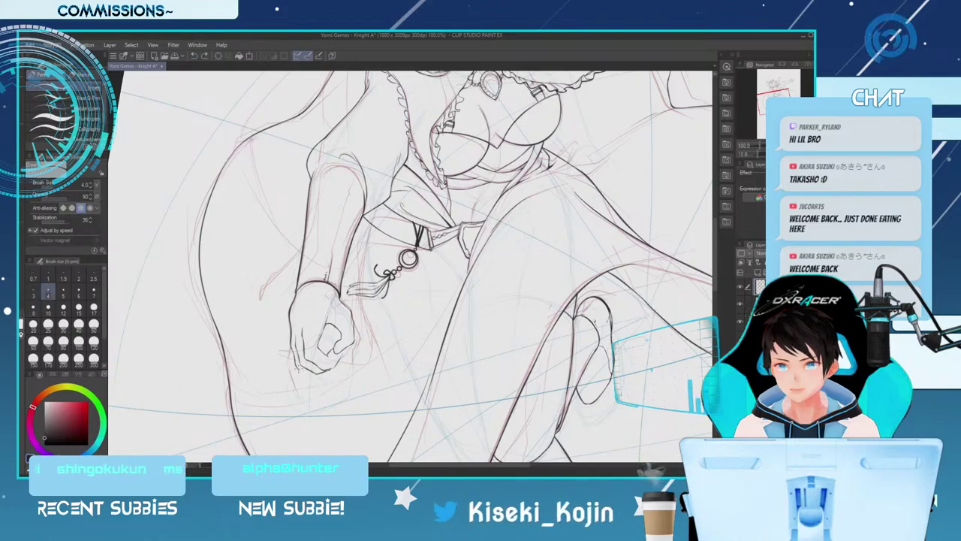
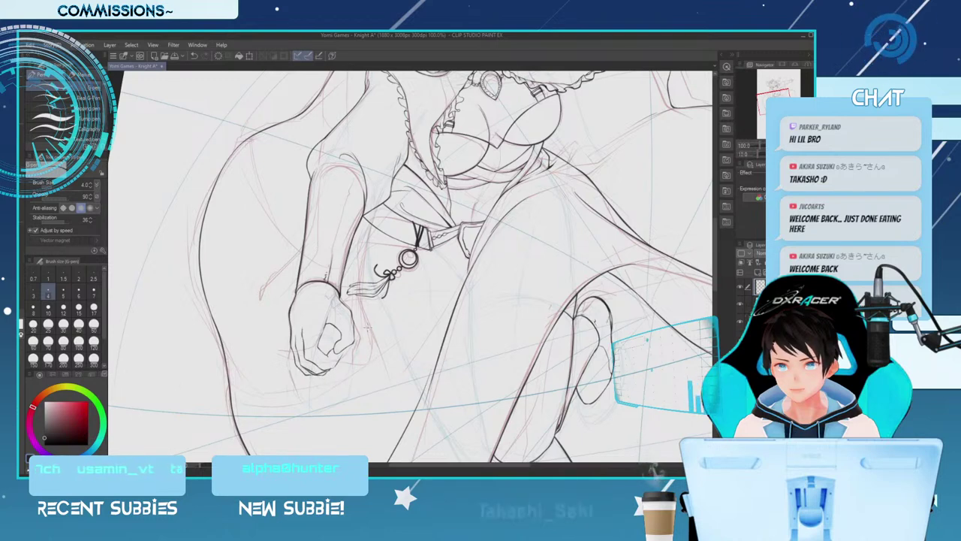
Erase the outer edge of the lowered hand's back with a size 15 eraser and redraw it with the size 4 pen
{"action": "key", "text": "e"}
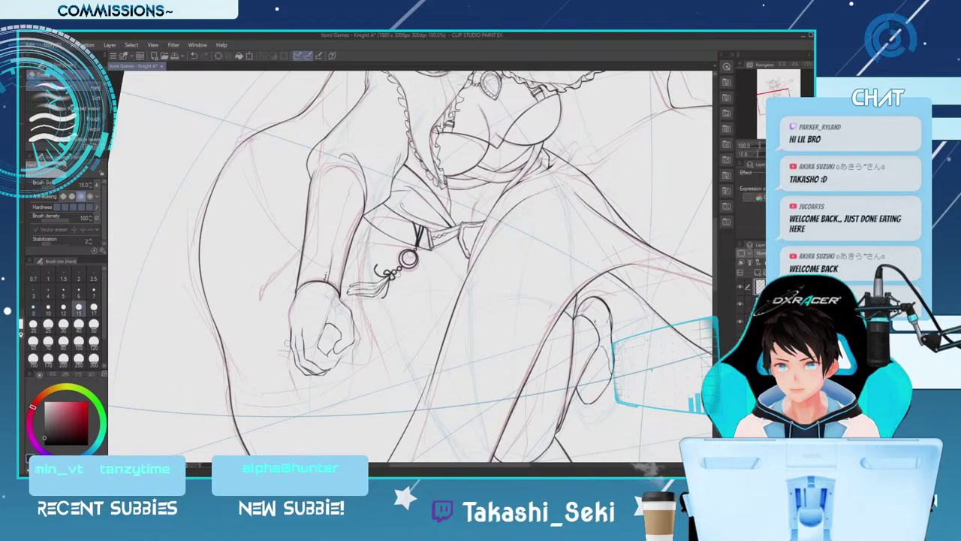
{"action": "key", "text": "p"}
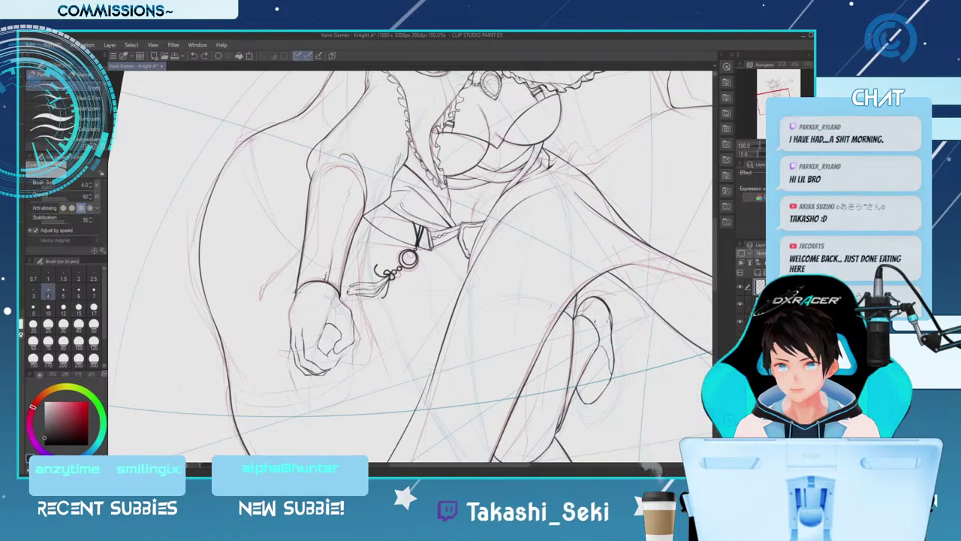
{"action": "key", "text": "e"}
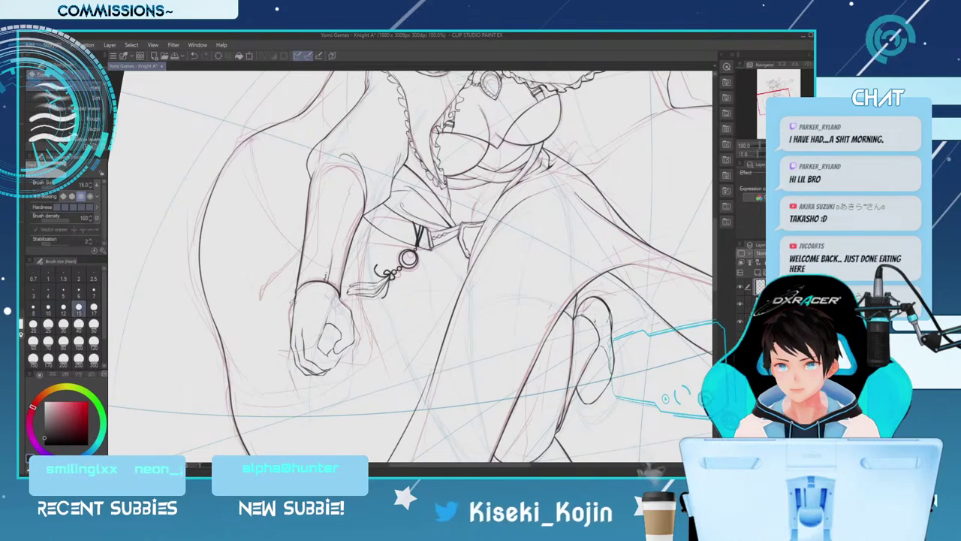
{"action": "left_click_drag", "start_coordinate": [298, 296], "coordinate": [290, 324]}
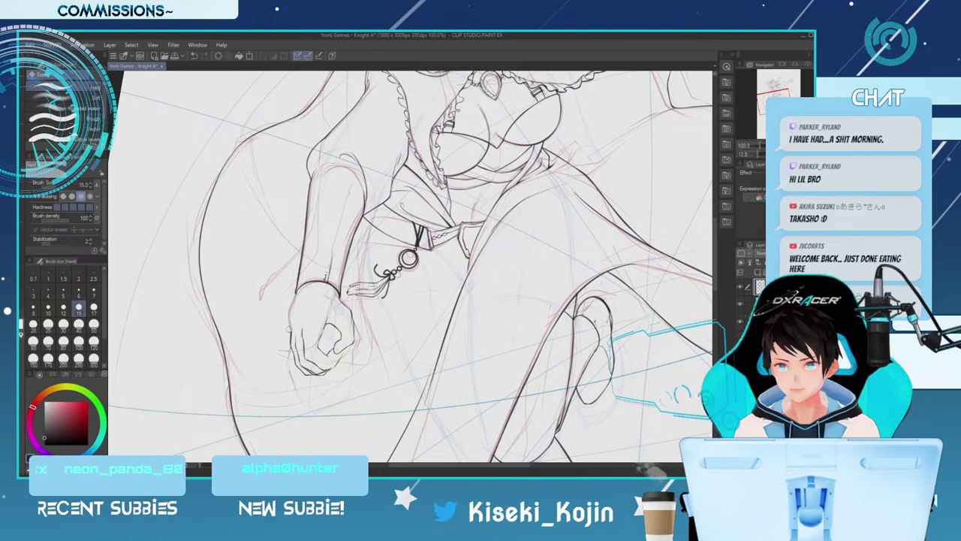
{"action": "key", "text": "p"}
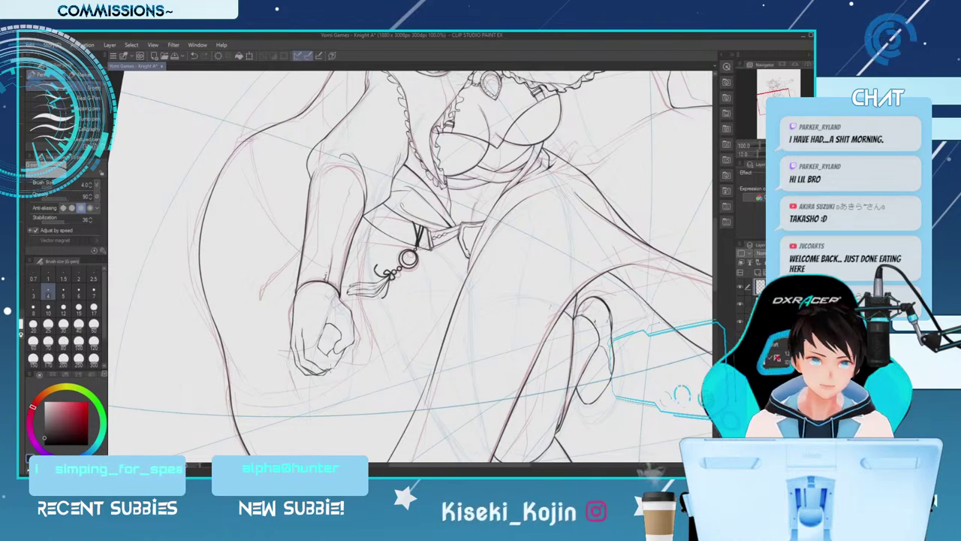
Reduce the eraser to size 6 and touch up the lowered hand's contour, alternating with the size 4 pen
{"action": "key", "text": "e"}
{"action": "key", "text": "bracketleft"}
{"action": "key", "text": "bracketleft"}
{"action": "key", "text": "bracketleft"}
{"action": "key", "text": "bracketleft"}
{"action": "key", "text": "bracketleft"}
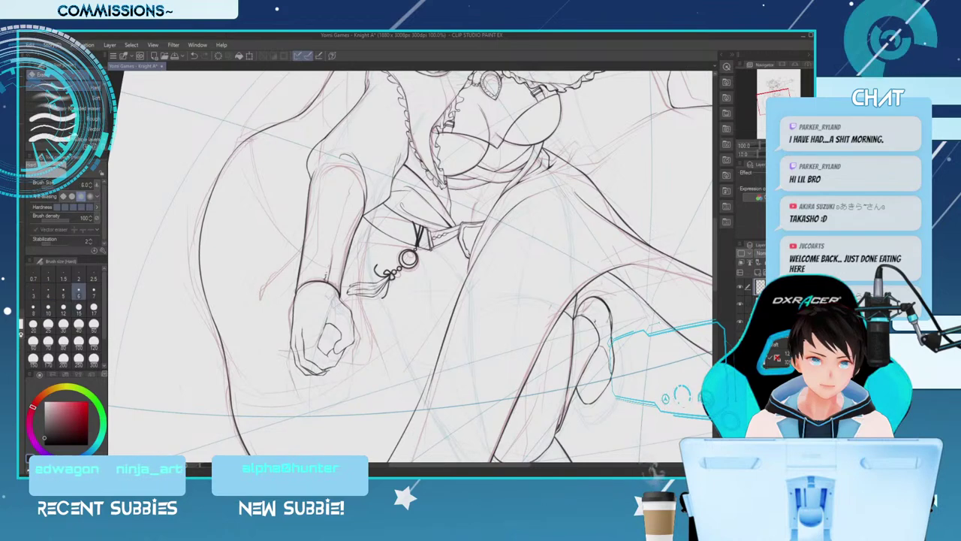
{"action": "key", "text": "p"}
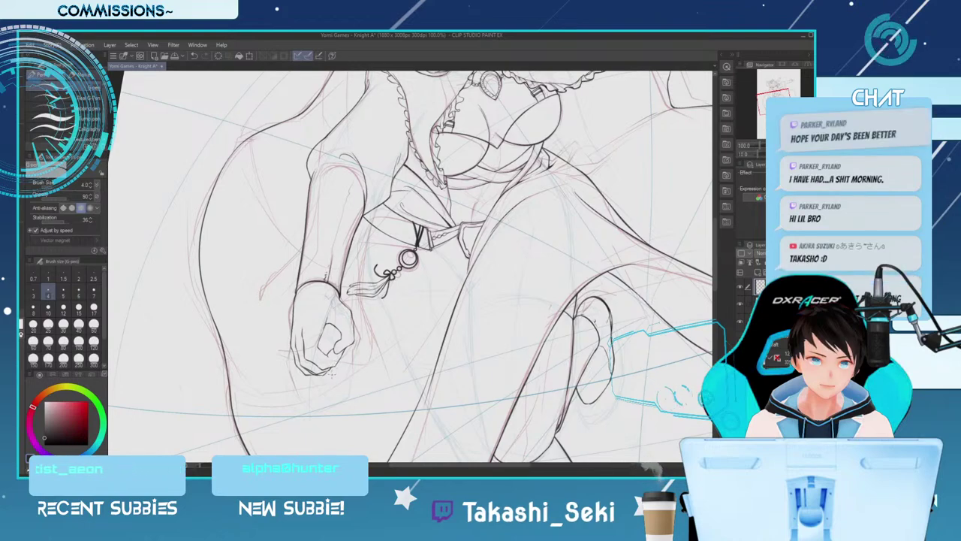
Check the lowered hand against the figure and refine its lower finger contours with the size 4 pen and size 6 eraser
{"action": "key", "text": "ctrl+minus"}
{"action": "key", "text": "ctrl+minus"}
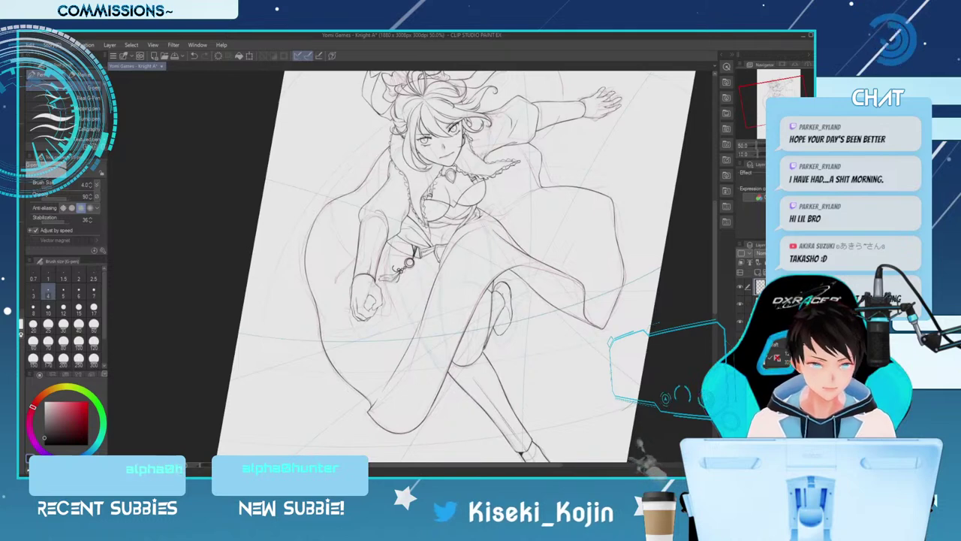
{"action": "key", "text": "ctrl+plus"}
{"action": "key", "text": "ctrl+plus"}
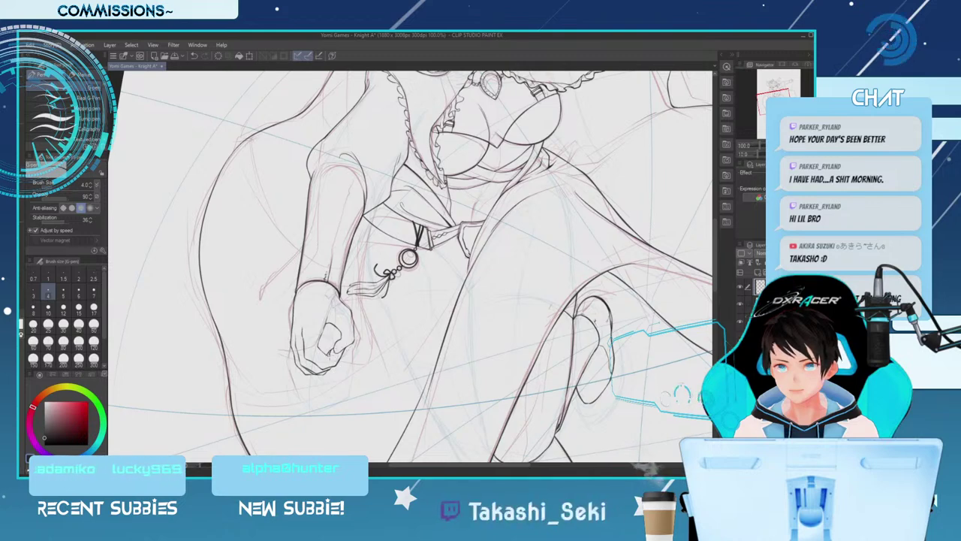
{"action": "key", "text": "e"}
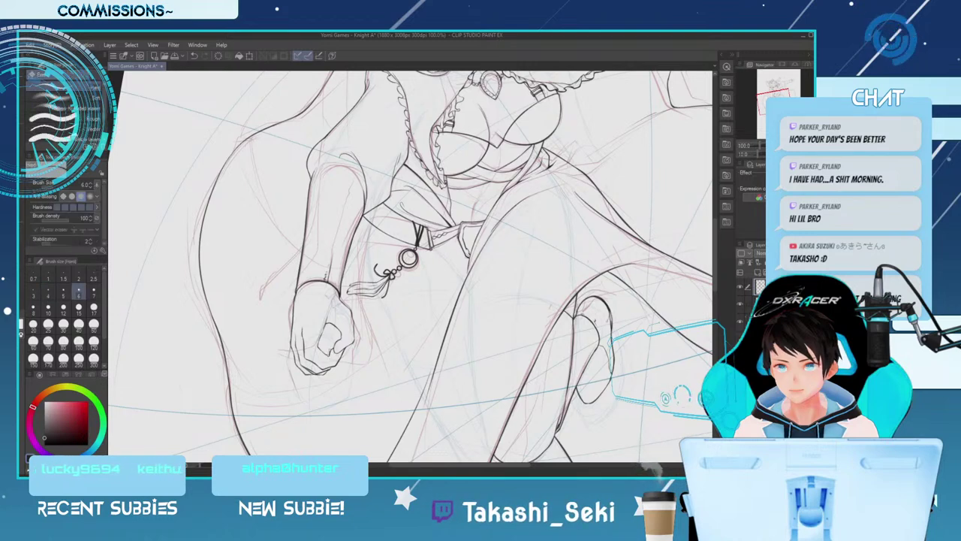
{"action": "key", "text": "p"}
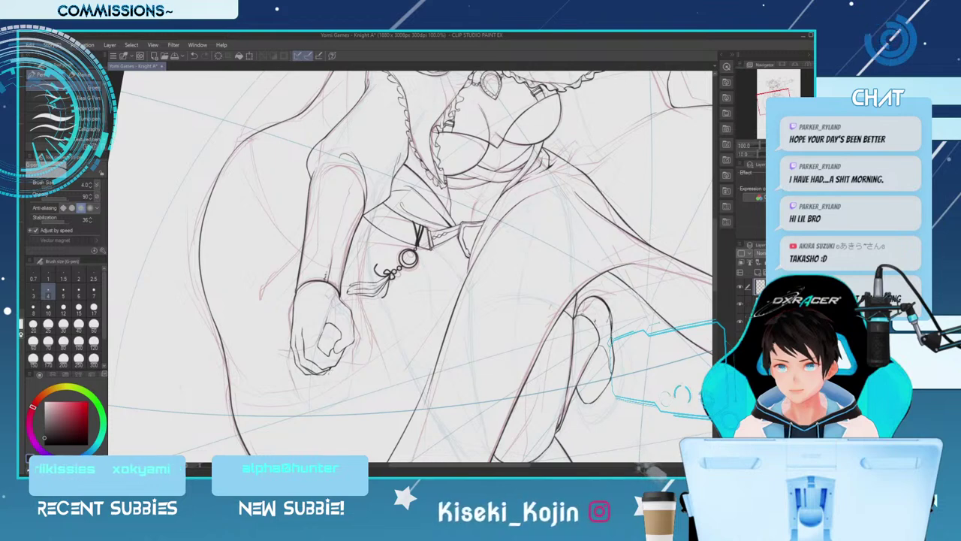
{"action": "key", "text": "e"}
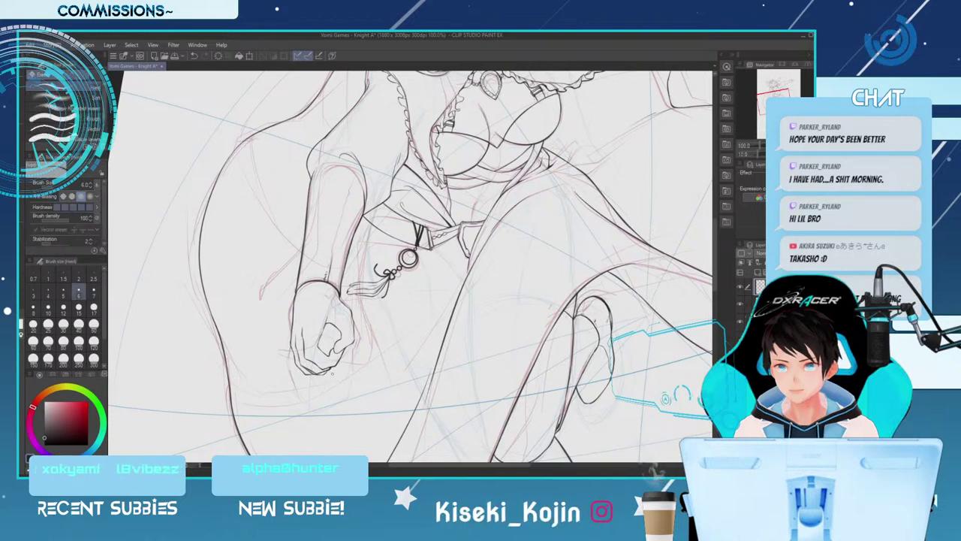
{"action": "key", "text": "p"}
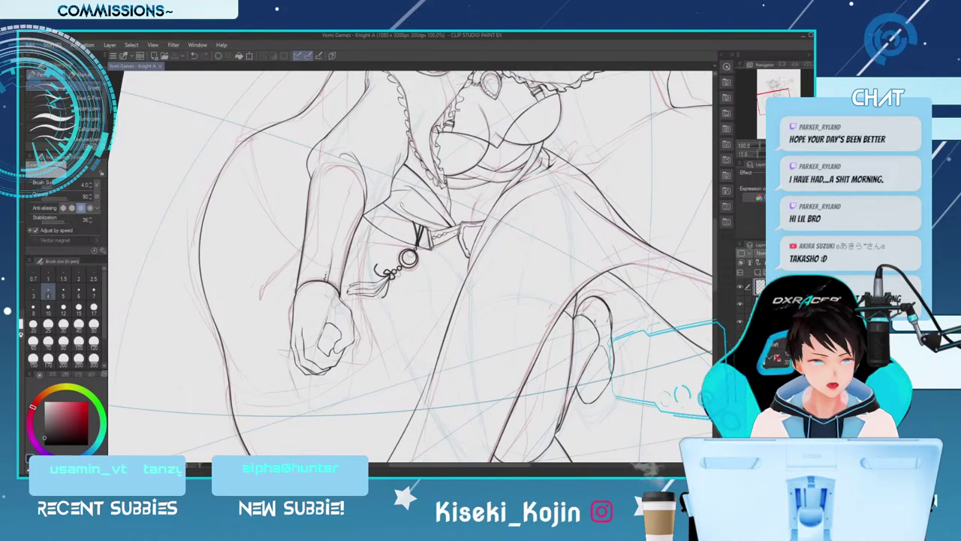
Examine the lowered hand and arm against the whole figure at several magnifications, with the canvas rotated back upright
{"action": "scroll", "coordinate": [458, 231], "scroll_direction": "down", "scroll_amount": 2}
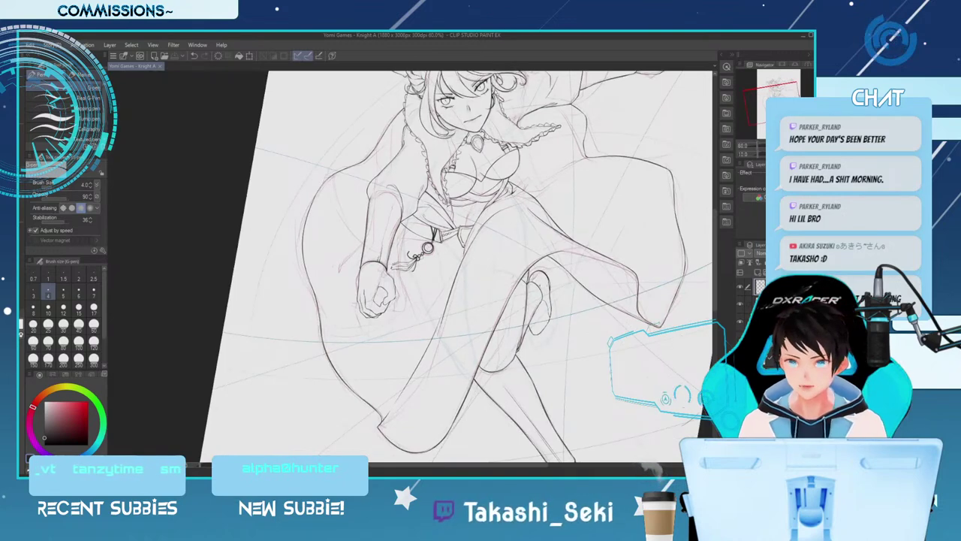
{"action": "key", "text": "minus"}
{"action": "key", "text": "minus"}
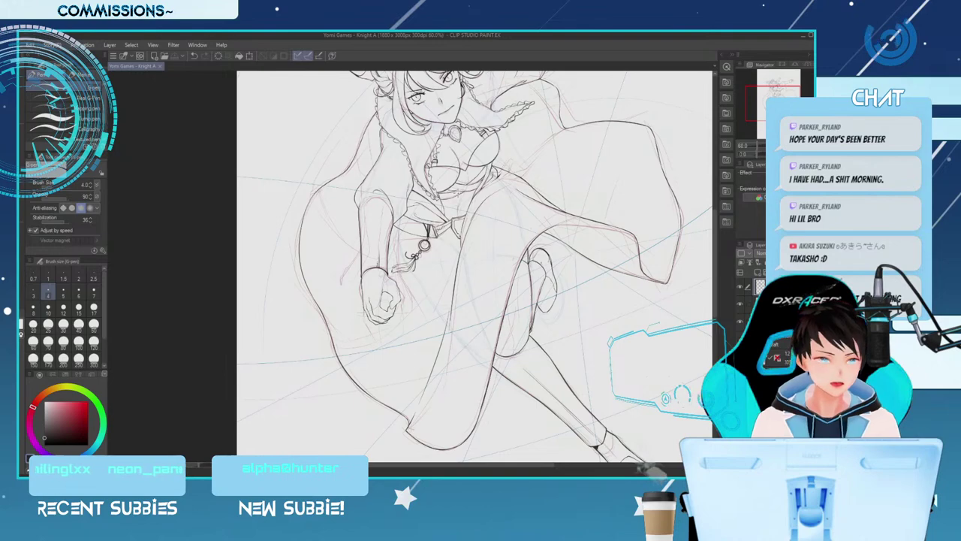
{"action": "key", "text": "ctrl+0"}
{"action": "key", "text": "ctrl+plus"}
{"action": "key", "text": "ctrl+plus"}
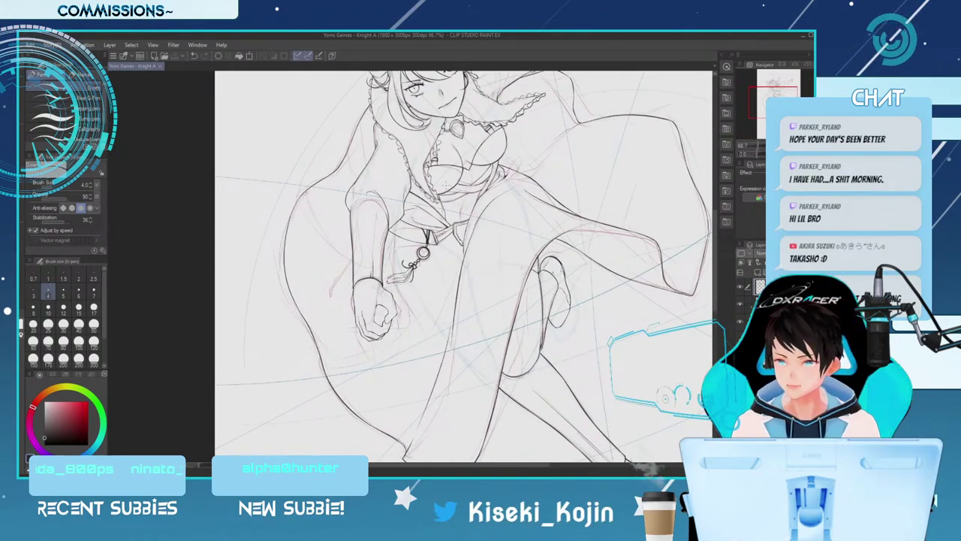
{"action": "key", "text": "ctrl+plus"}
{"action": "key", "text": "ctrl+plus"}
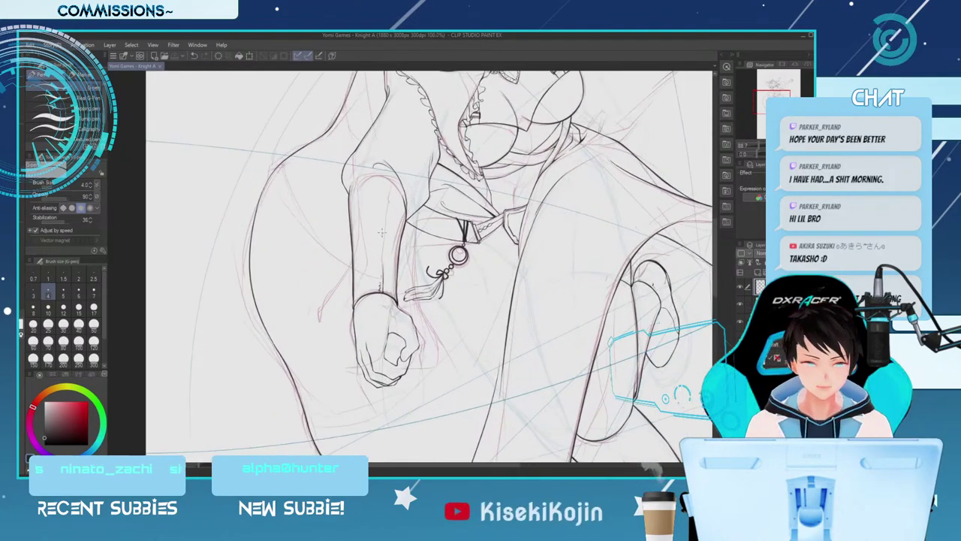
{"action": "scroll", "coordinate": [382, 231], "scroll_direction": "down", "scroll_amount": 3}
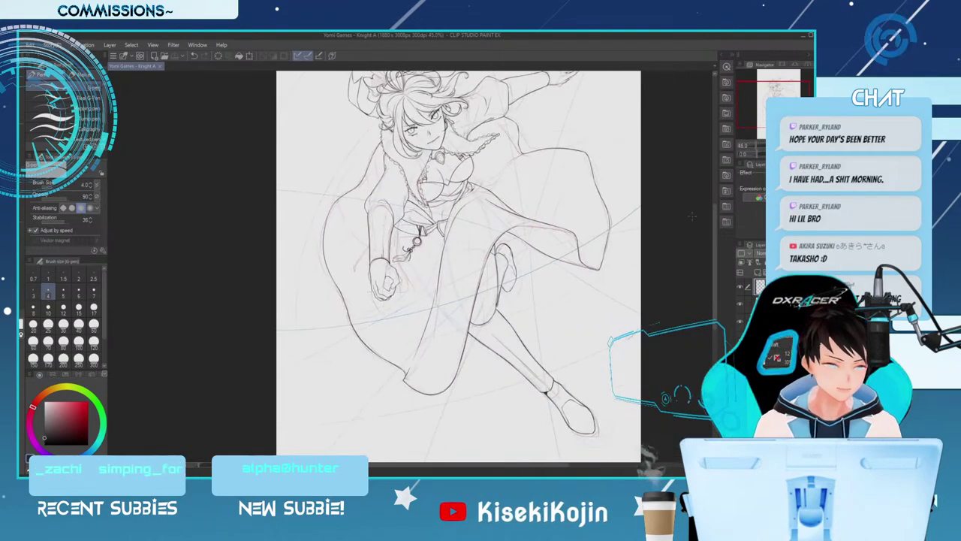
{"action": "scroll", "coordinate": [705, 222], "scroll_direction": "up", "scroll_amount": 3}
{"action": "scroll", "coordinate": [325, 204], "scroll_direction": "up", "scroll_amount": 4}
{"action": "scroll", "coordinate": [325, 204], "scroll_direction": "up", "scroll_amount": 3}
{"action": "scroll", "coordinate": [696, 257], "scroll_direction": "down", "scroll_amount": 3}
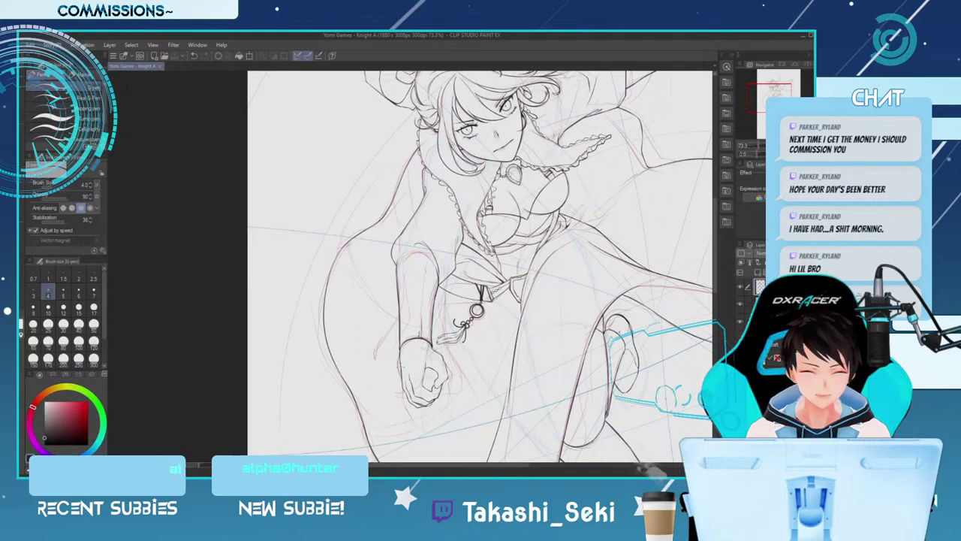
Ink the arched sleeve opening at the top of the lowered forearm with the size 4 pen, cleaning up with a size 6 eraser
{"action": "key", "text": "ctrl+plus"}
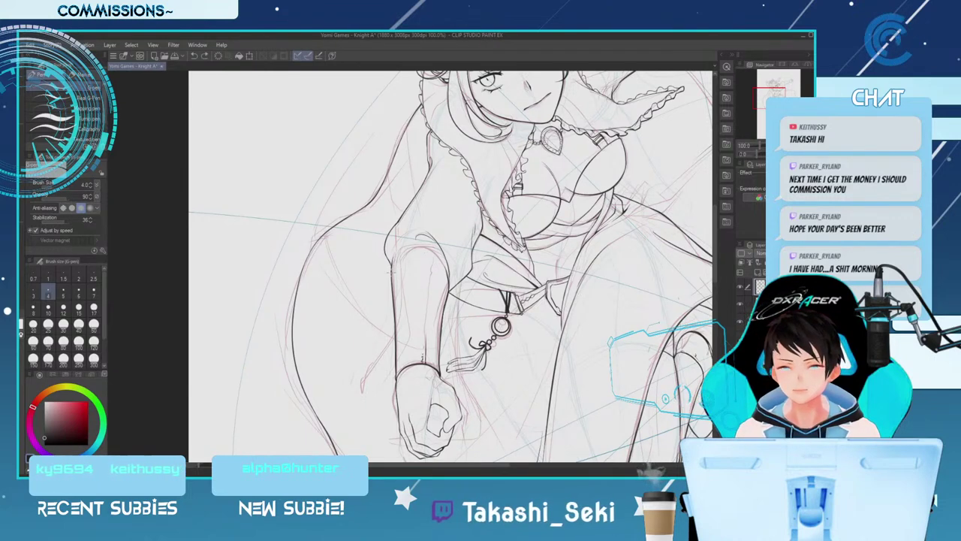
{"action": "key", "text": "ctrl+z"}
{"action": "mouse_move", "coordinate": [391, 269]}
{"action": "left_mouse_down"}
{"action": "mouse_move", "coordinate": [410, 247]}
{"action": "mouse_move", "coordinate": [435, 256]}
{"action": "left_mouse_up"}
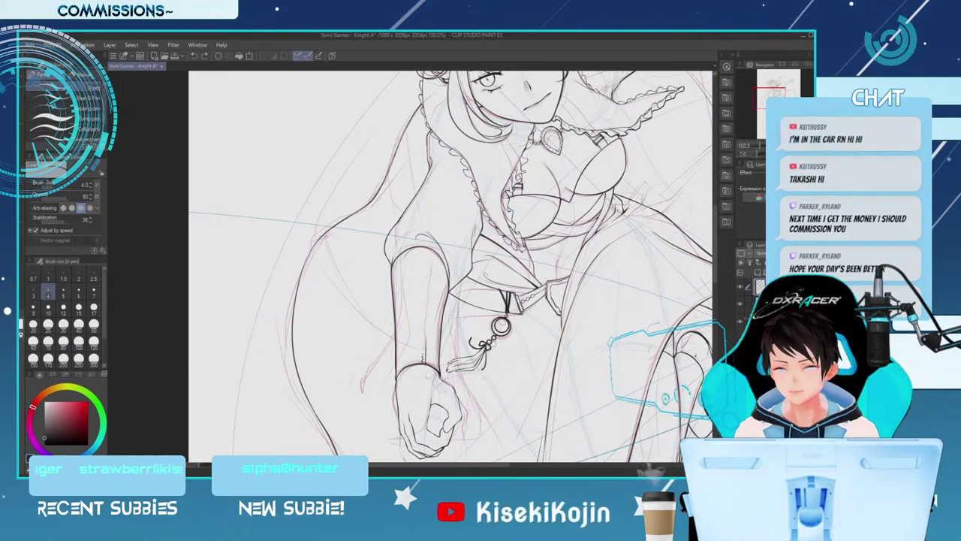
{"action": "key", "text": "e"}
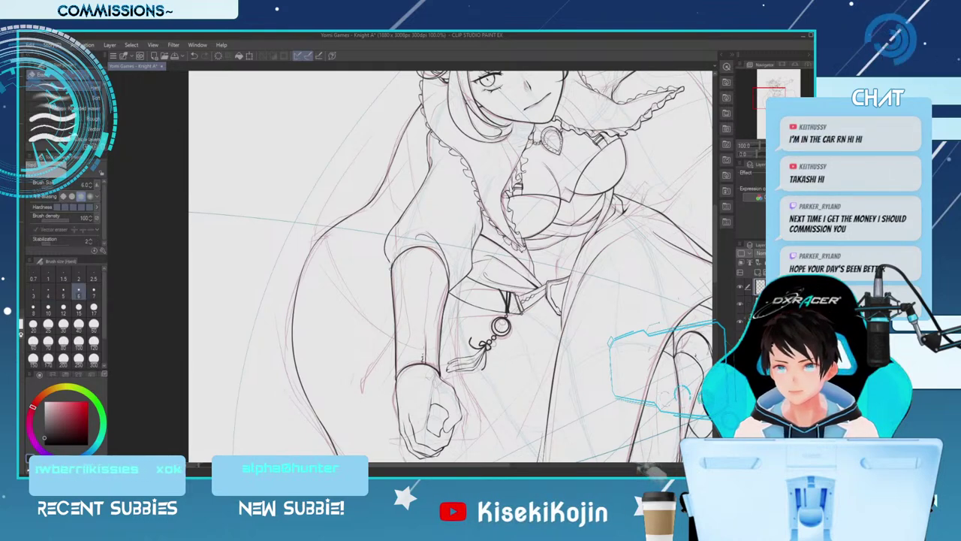
{"action": "key", "text": "p"}
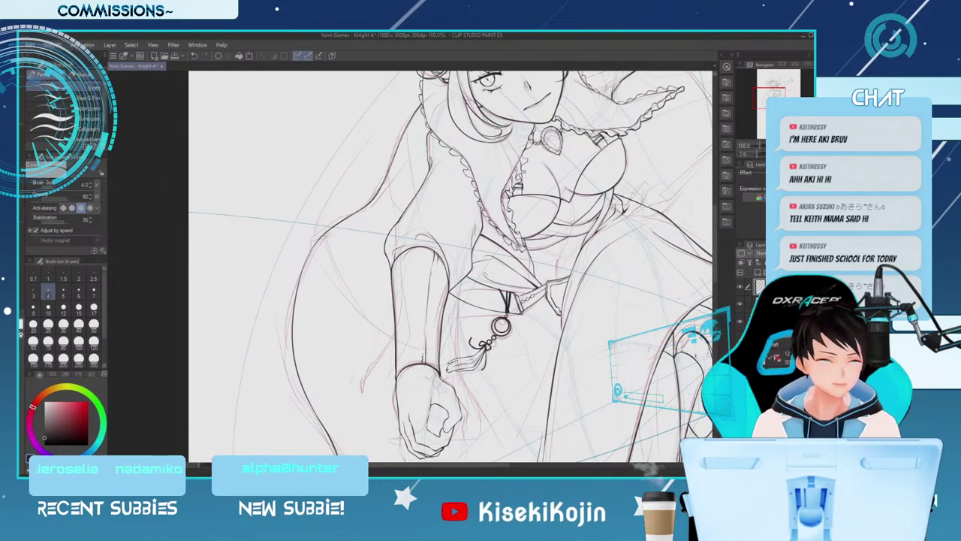
Refine the line art of the lowered arm's sleeve with the size 3 pen, checking it against the whole figure
{"action": "key", "text": "ctrl+plus"}
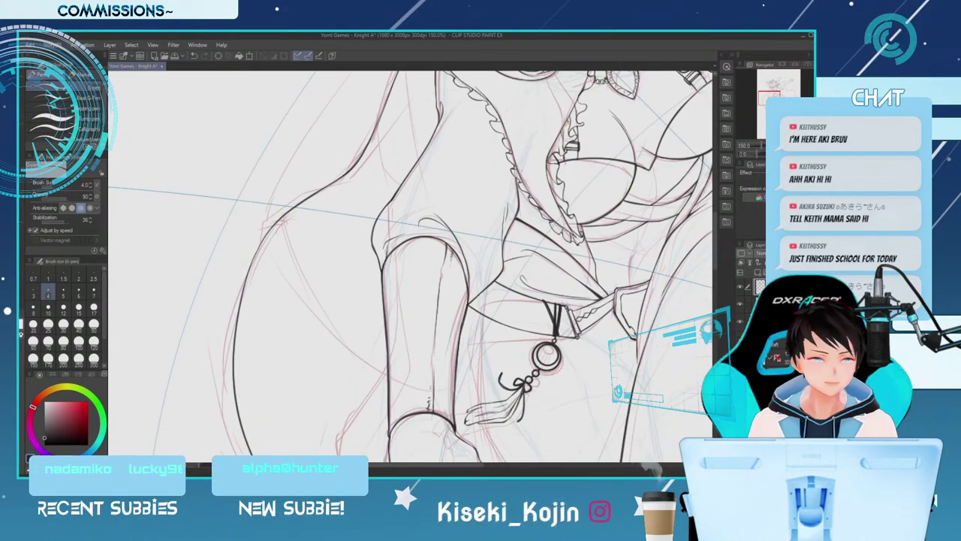
{"action": "scroll", "coordinate": [605, 169], "scroll_direction": "up", "scroll_amount": 2}
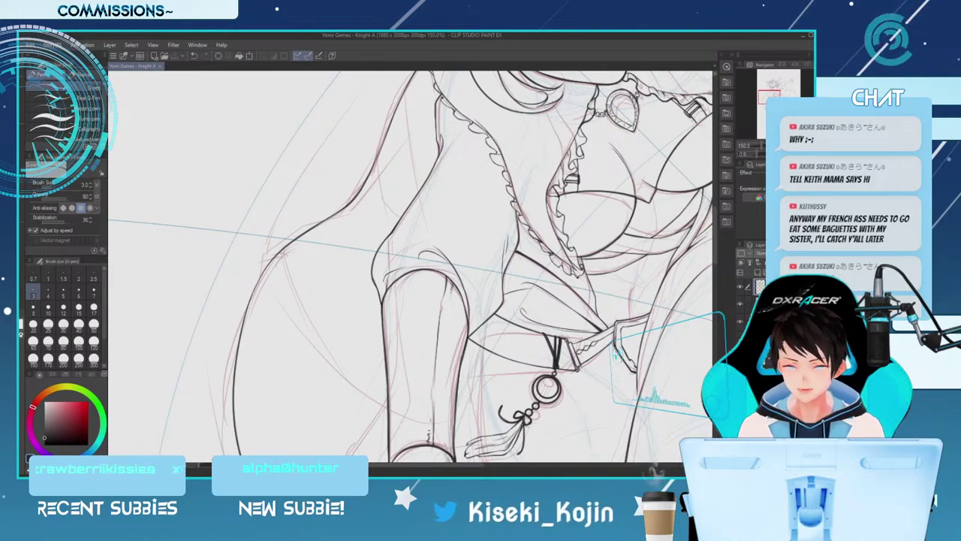
{"action": "scroll", "coordinate": [568, 146], "scroll_direction": "down", "scroll_amount": 4}
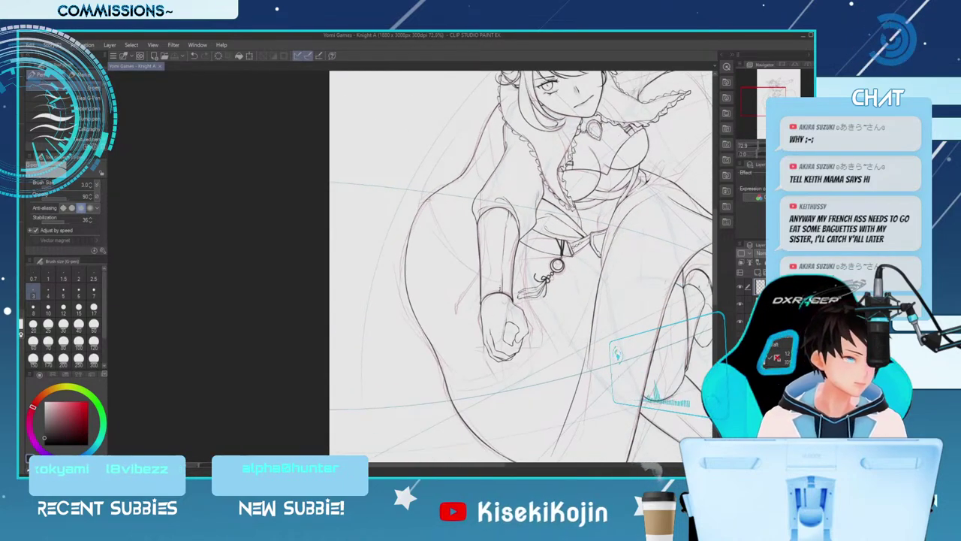
{"action": "scroll", "coordinate": [466, 267], "scroll_direction": "up", "scroll_amount": 2}
{"action": "scroll", "coordinate": [655, 129], "scroll_direction": "up", "scroll_amount": 2}
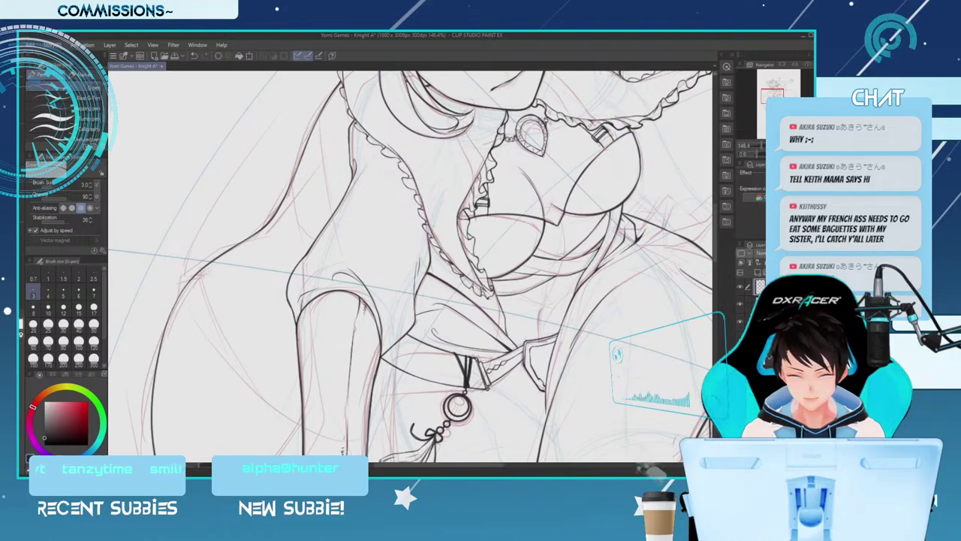
Reduce the eraser to size 5 and touch up the lowered arm's sleeve, alternating with the size 3 pen
{"action": "key", "text": "e"}
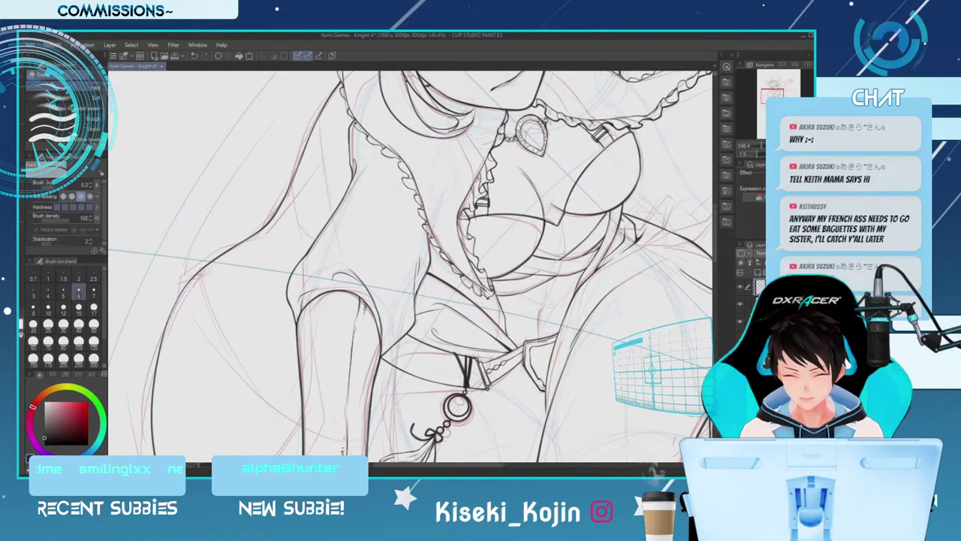
{"action": "key", "text": "["}
{"action": "key", "text": "["}
{"action": "key", "text": "["}
{"action": "key", "text": "["}
{"action": "key", "text": "p"}
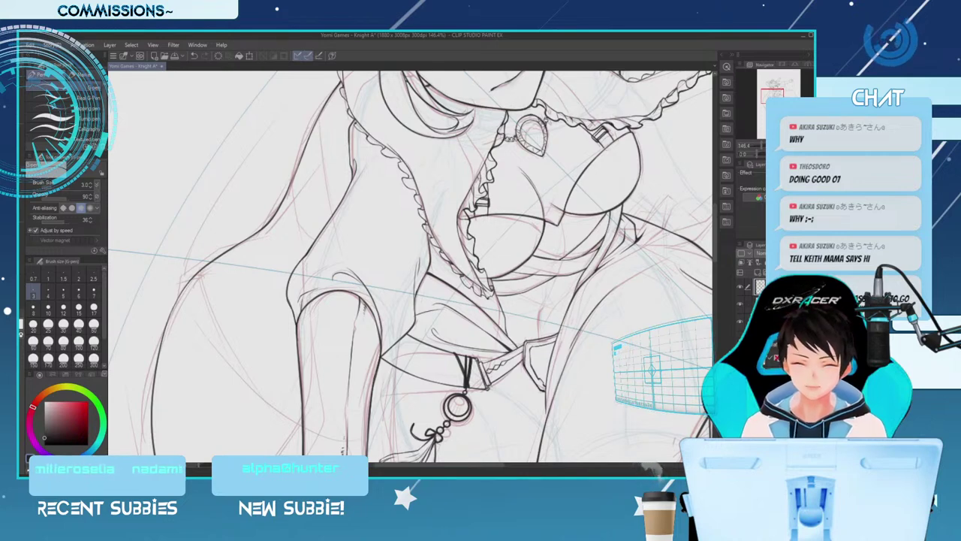
{"action": "key", "text": "e"}
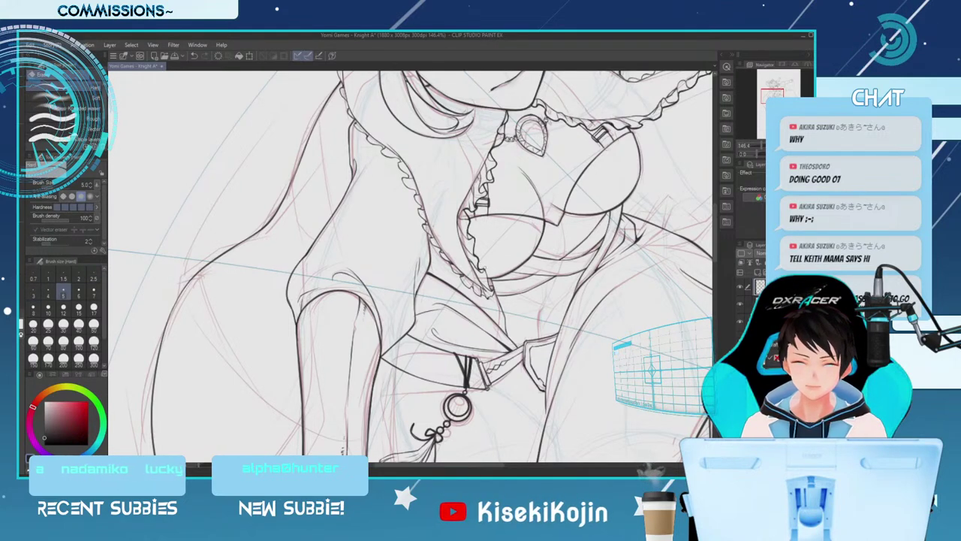
{"action": "key", "text": "p"}
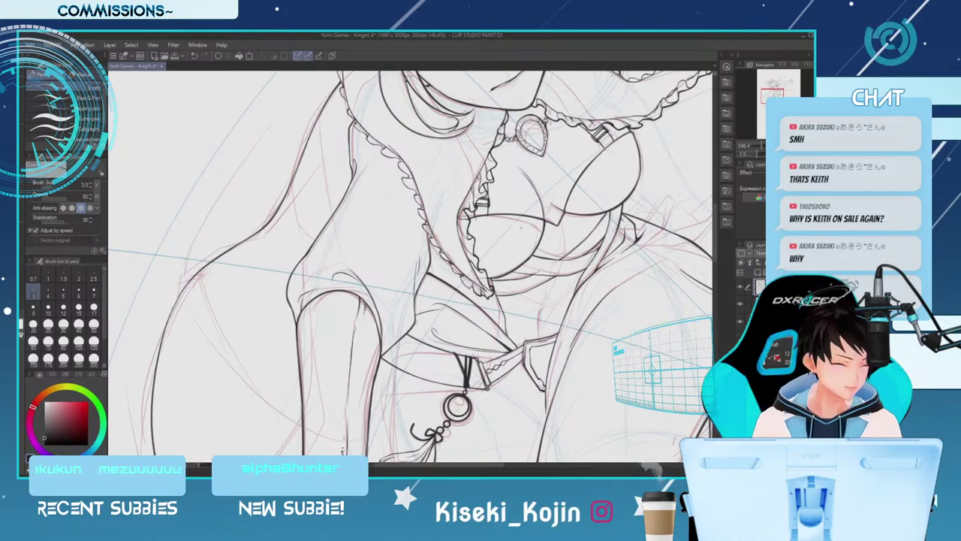
Check the lowered arm and sleeve against the whole figure at several magnifications and rotate the canvas to 42 degrees
{"action": "key", "text": "ctrl+minus"}
{"action": "key", "text": "ctrl+minus"}
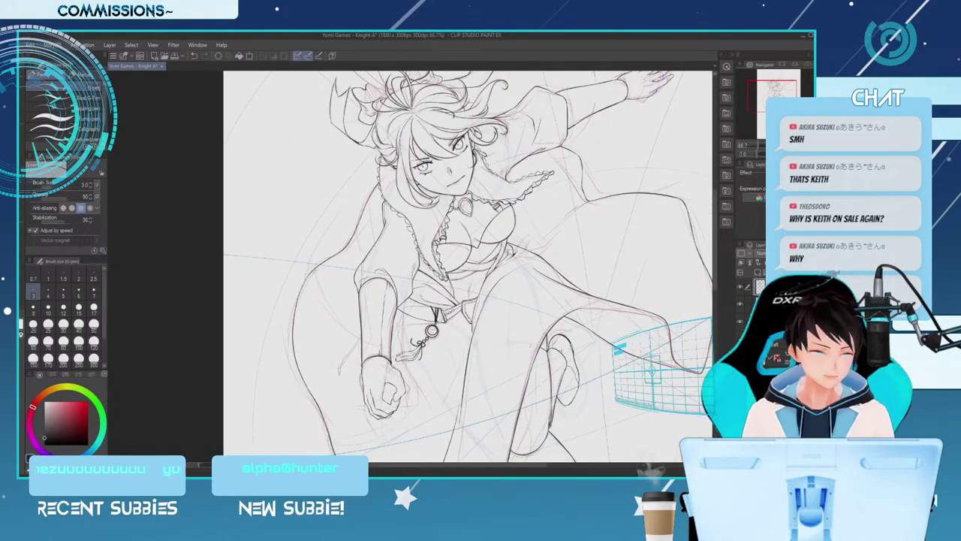
{"action": "key", "text": "ctrl+plus"}
{"action": "key", "text": "ctrl+plus"}
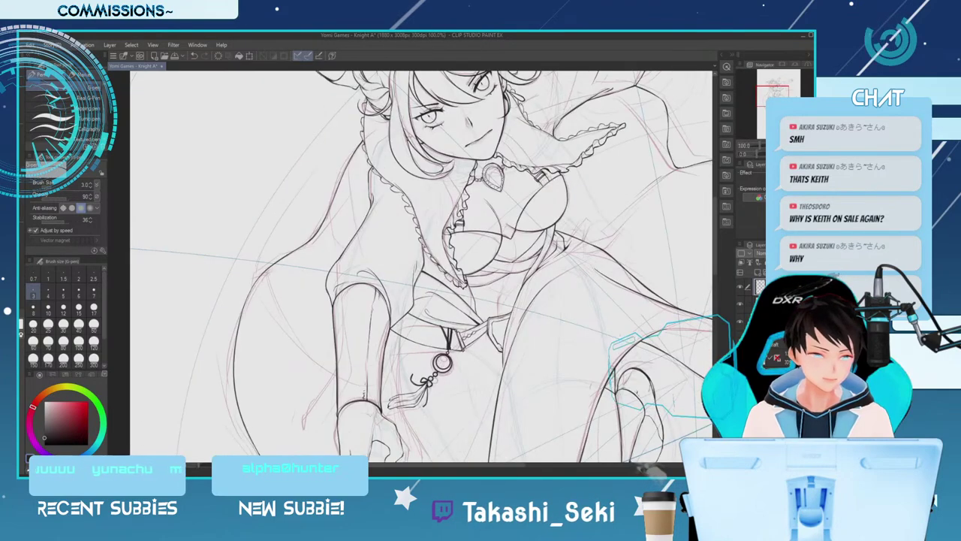
{"action": "key", "text": "asciicircum"}
{"action": "key", "text": "asciicircum"}
{"action": "key", "text": "asciicircum"}
{"action": "key", "text": "asciicircum"}
{"action": "key", "text": "asciicircum"}
{"action": "key", "text": "asciicircum"}
{"action": "key", "text": "asciicircum"}
{"action": "key", "text": "asciicircum"}
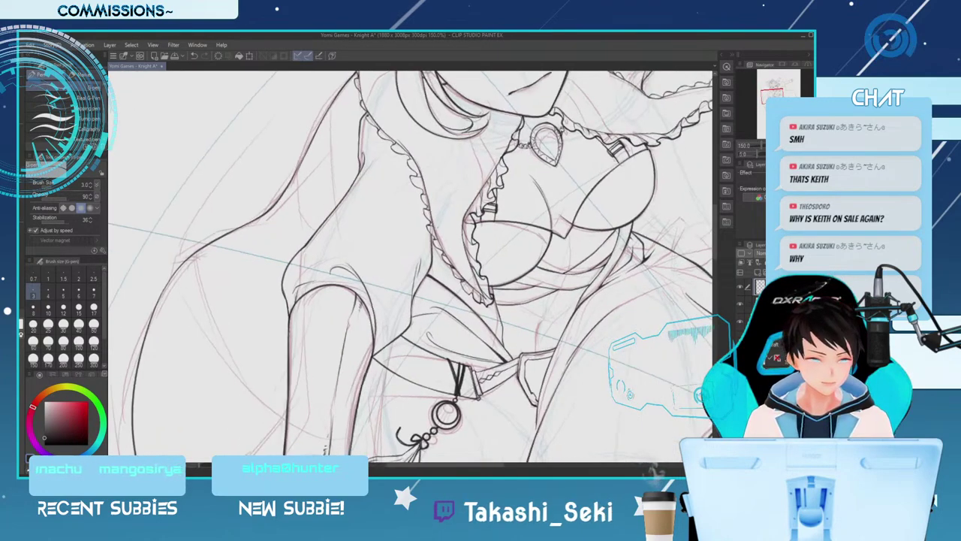
Refine the shoulder and upper sleeve lines of the lowered arm with the 2.5 and 3 pen sizes and a size 3 eraser
{"action": "left_click_drag", "start_coordinate": [491, 464], "coordinate": [503, 464]}
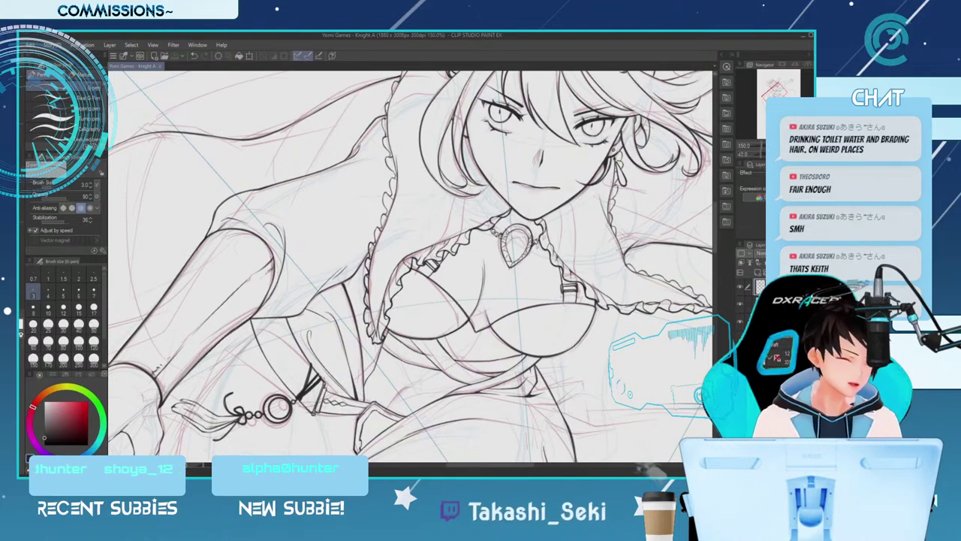
{"action": "scroll", "coordinate": [412, 267], "scroll_direction": "up", "scroll_amount": 3}
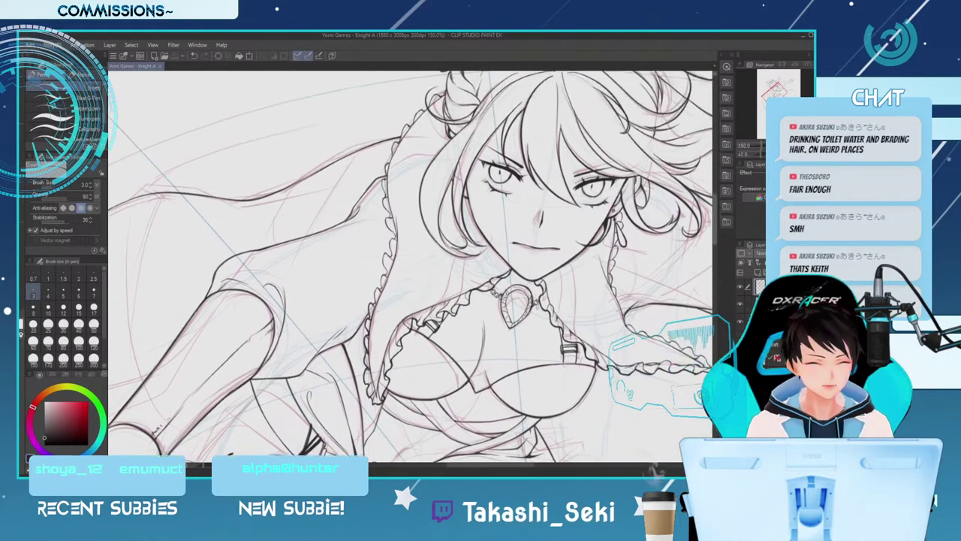
{"action": "scroll", "coordinate": [413, 267], "scroll_direction": "left", "scroll_amount": 2}
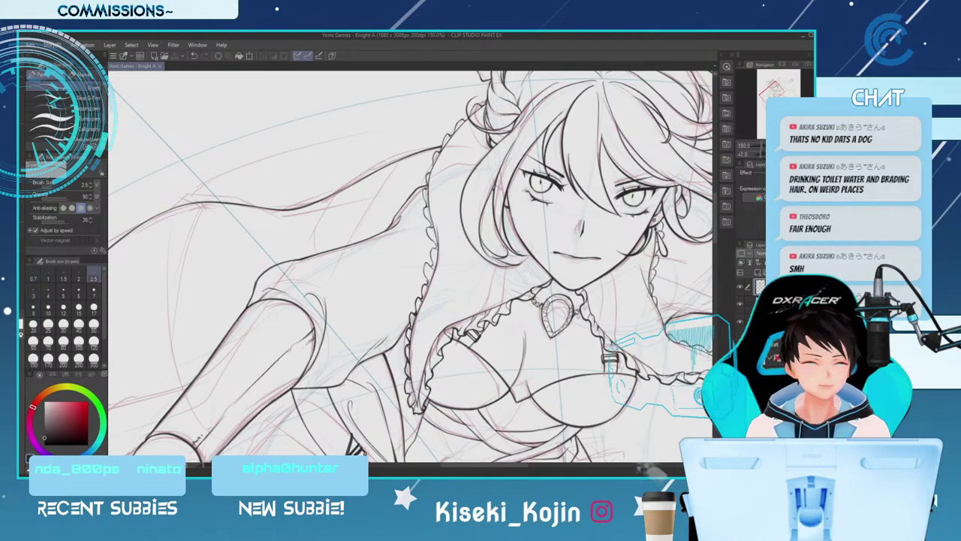
{"action": "key", "text": "e"}
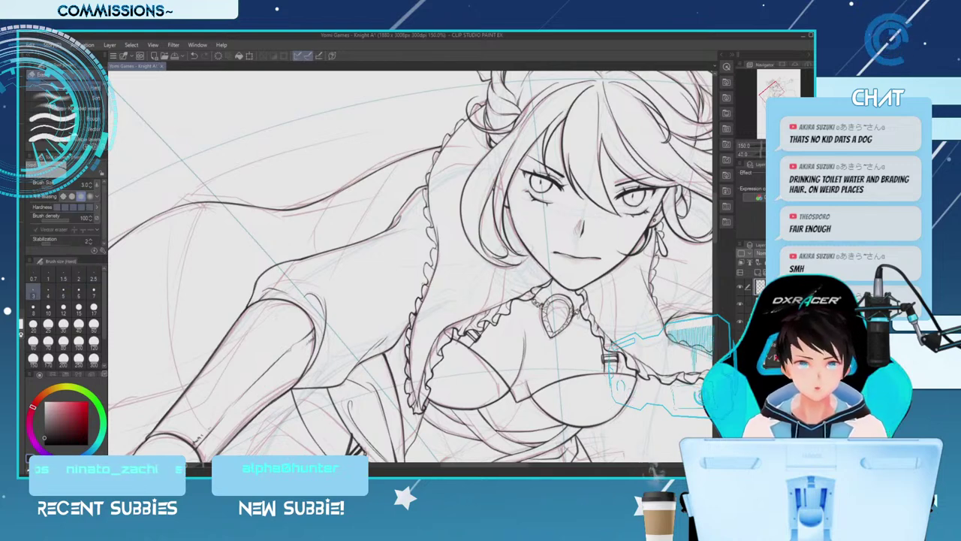
{"action": "key", "text": "p"}
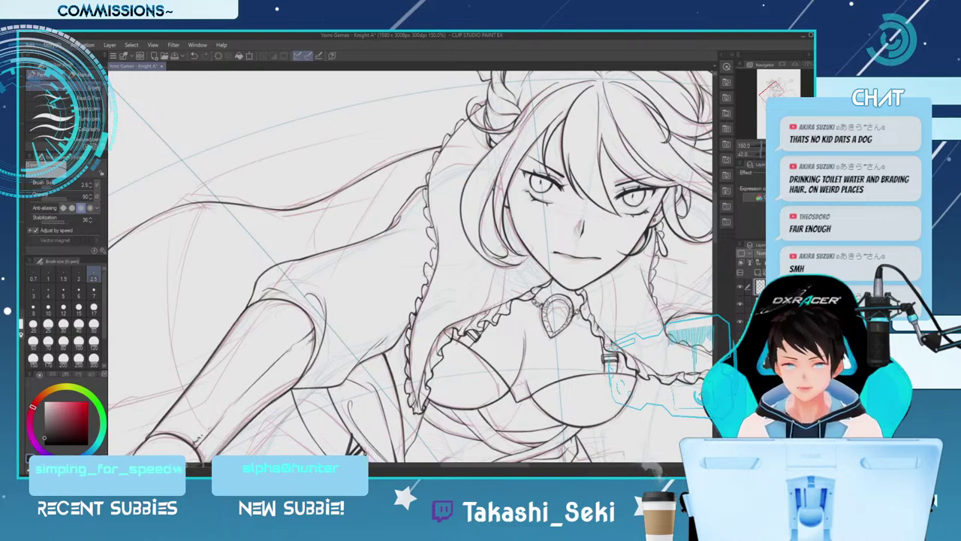
{"action": "key", "text": "]"}
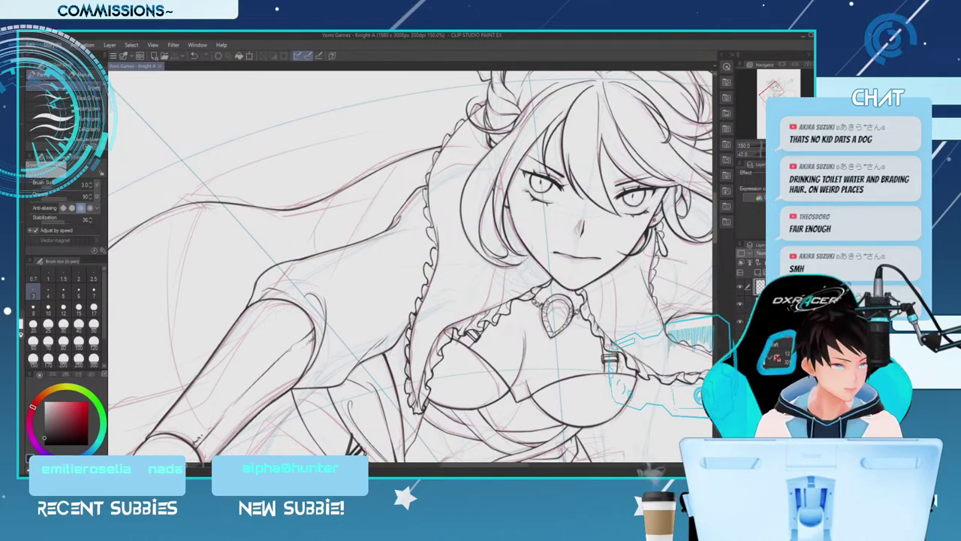
Touch up the cape and sleeve lines beside the frilled trim with the size 3 pen and size 4 eraser, undoing the last stroke
{"action": "scroll", "coordinate": [410, 266], "scroll_direction": "up", "scroll_amount": 2}
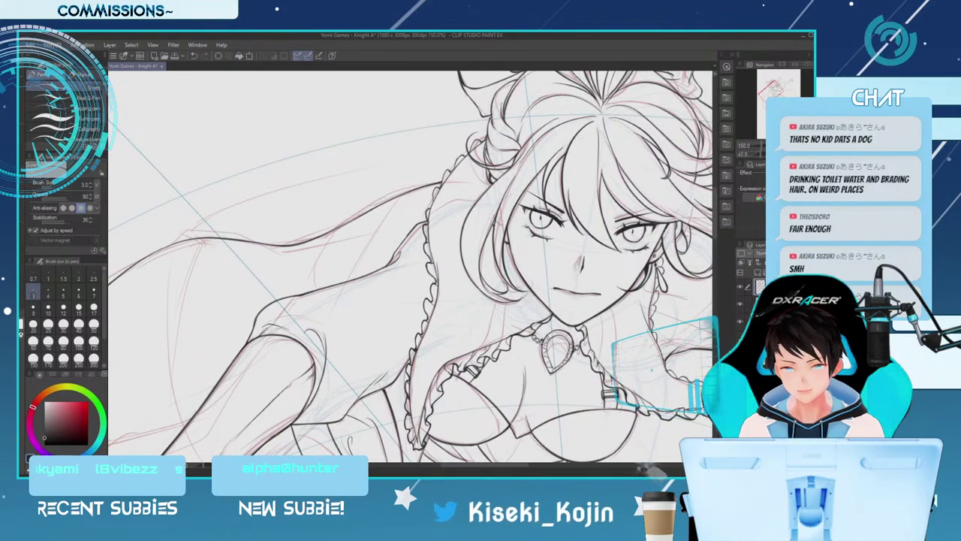
{"action": "key", "text": "e"}
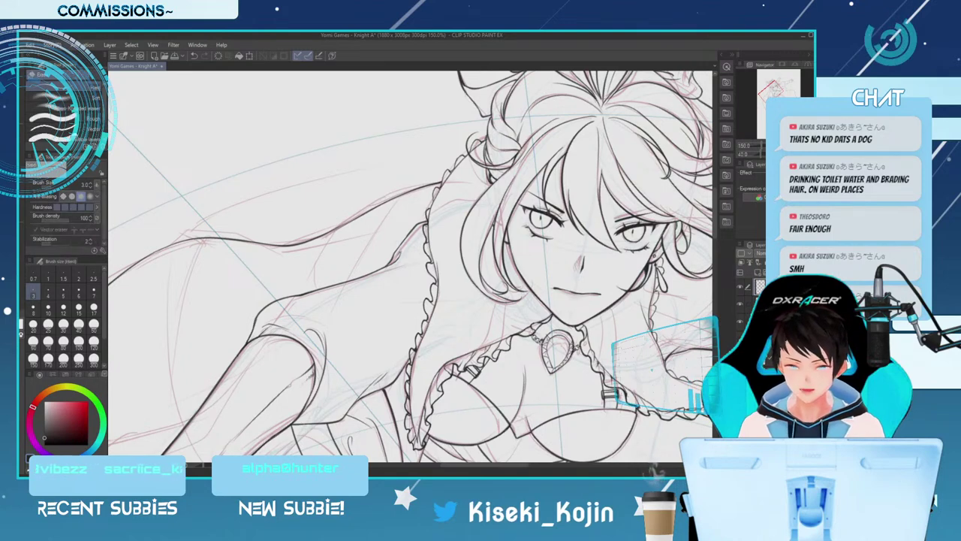
{"action": "key", "text": "p"}
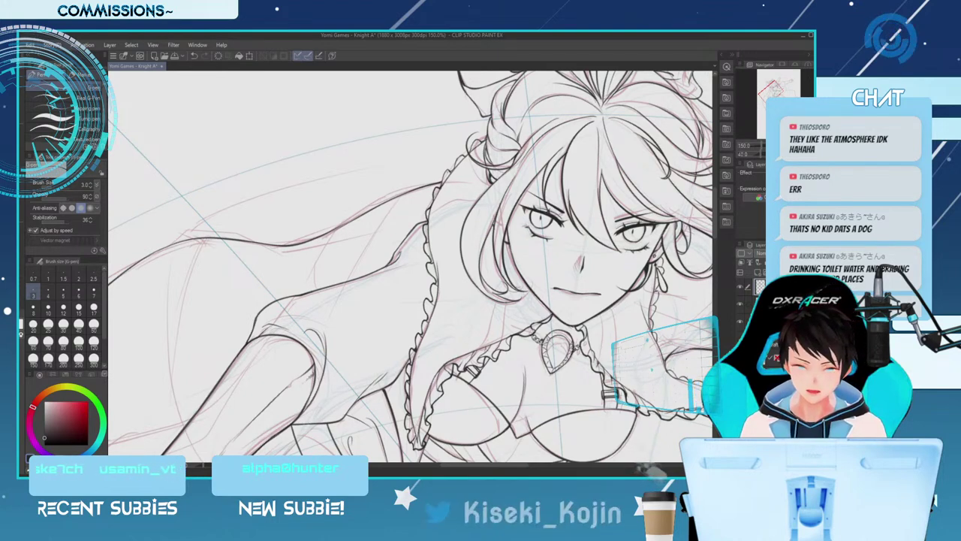
{"action": "key", "text": "e"}
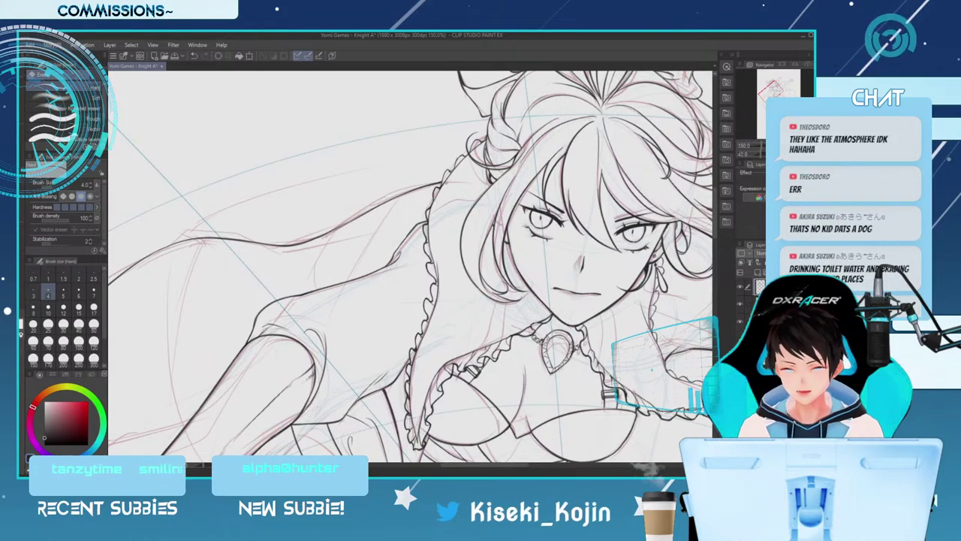
{"action": "key", "text": "p"}
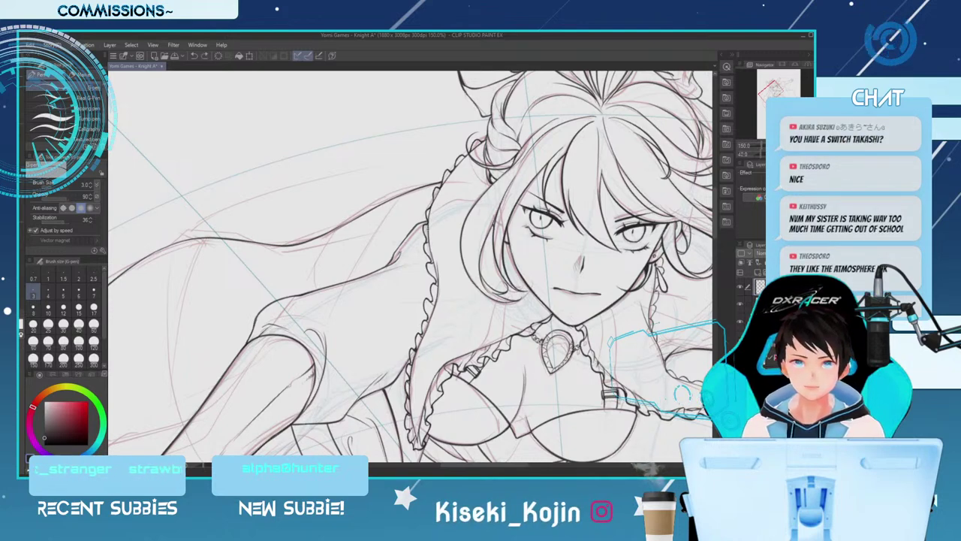
{"action": "left_click_drag", "start_coordinate": [430, 248], "coordinate": [437, 282]}
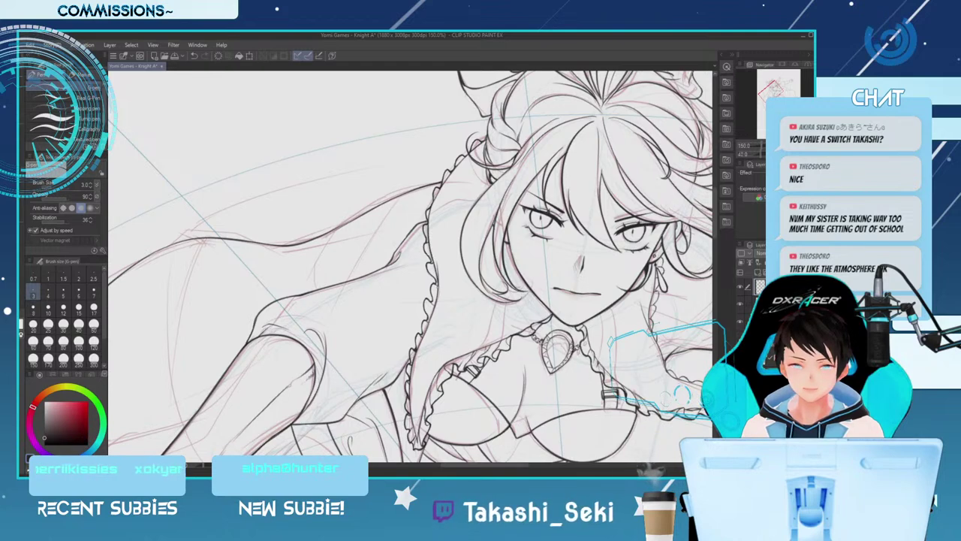
{"action": "left_click_drag", "start_coordinate": [435, 284], "coordinate": [439, 301]}
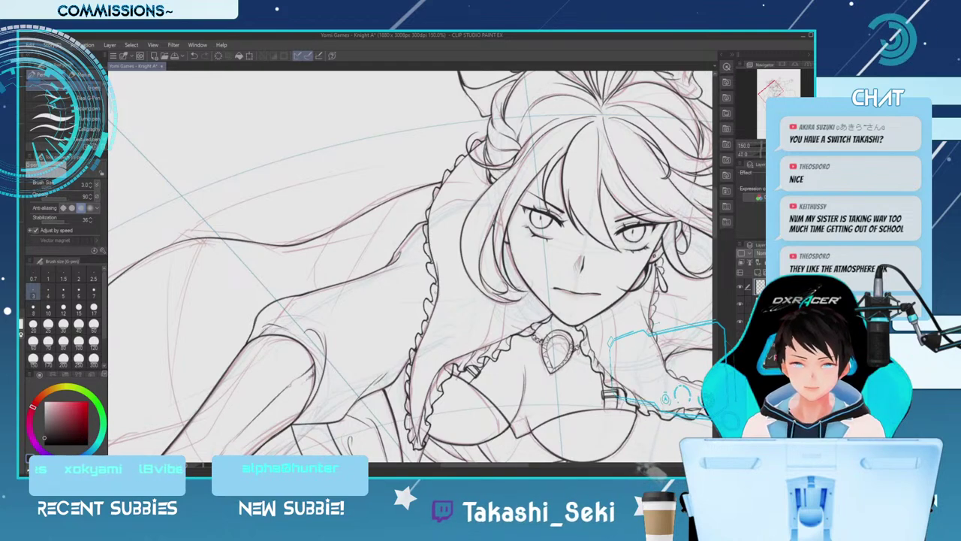
{"action": "key", "text": "ctrl+z"}
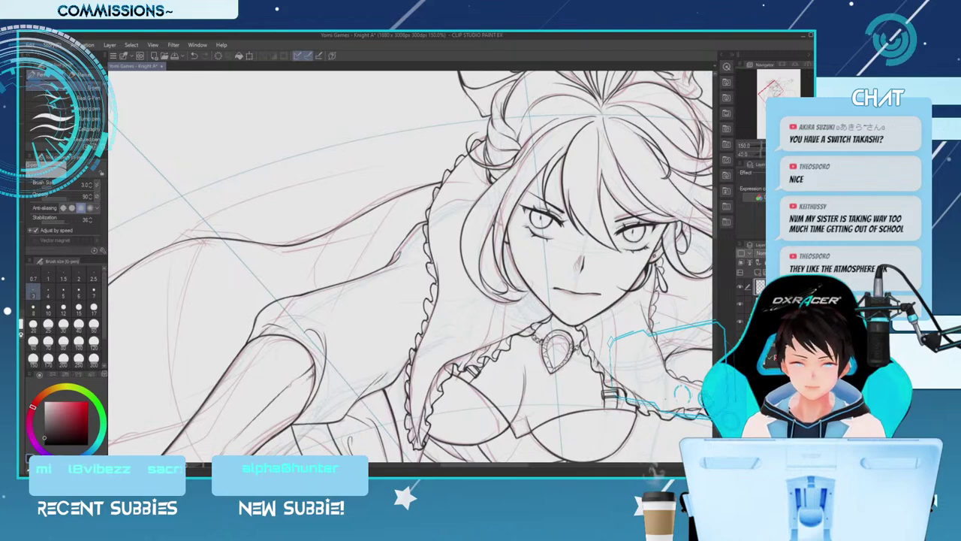
Touch up the line art on the outstretched arm's side of the figure with the size 4 eraser and size 3 pen
{"action": "left_click_drag", "start_coordinate": [484, 465], "coordinate": [517, 465]}
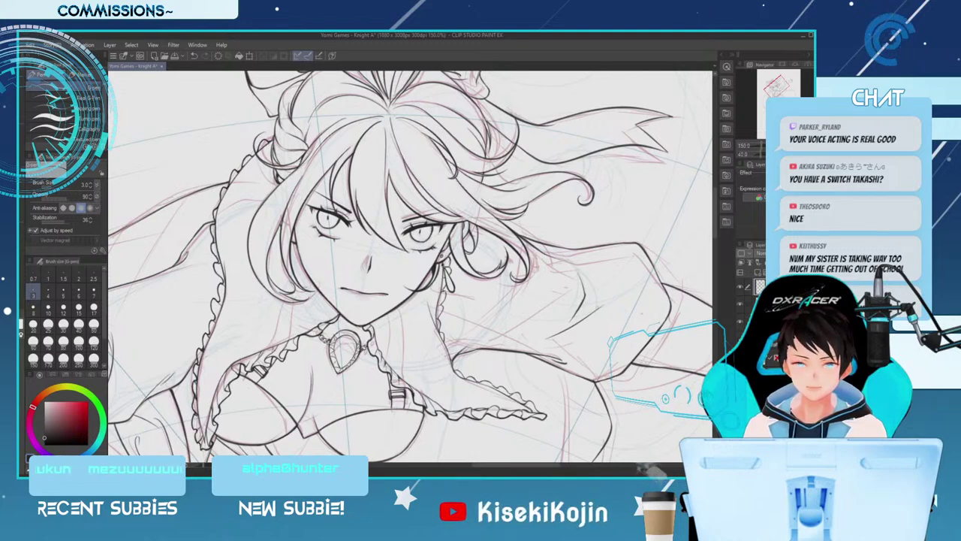
{"action": "key", "text": "e"}
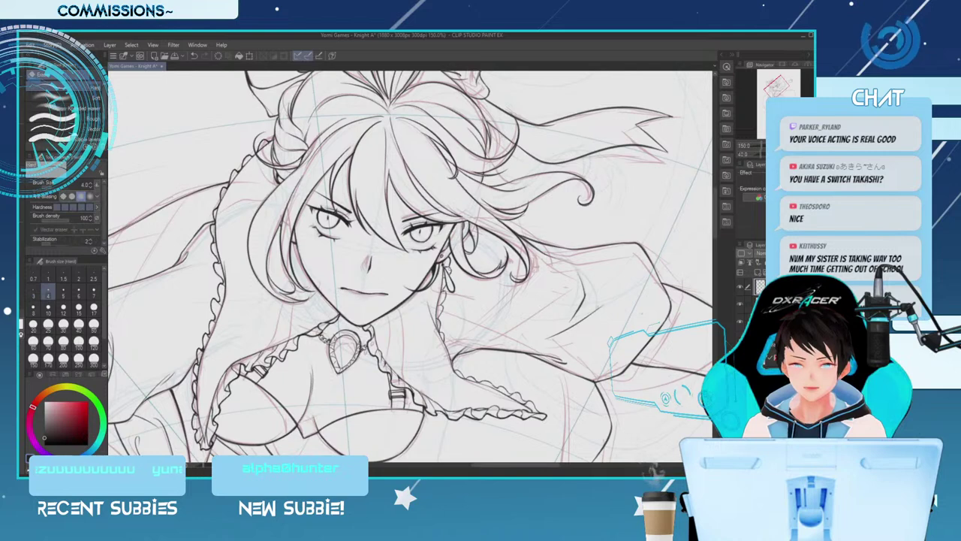
{"action": "key", "text": "p"}
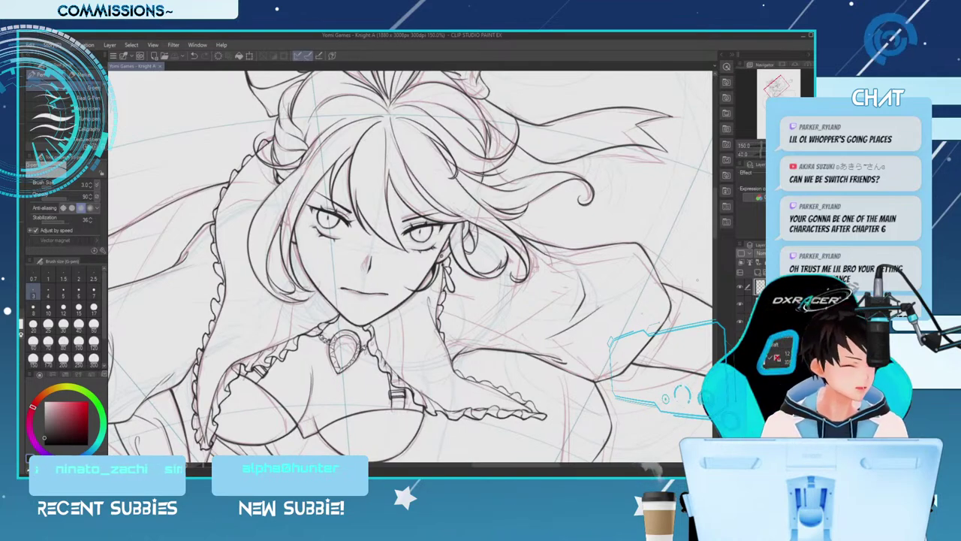
Ink fold lines inside the frilled cape collar on the outstretched arm's side with the size 3 pen and size 4 eraser
{"action": "scroll", "coordinate": [493, 220], "scroll_direction": "down", "scroll_amount": 5}
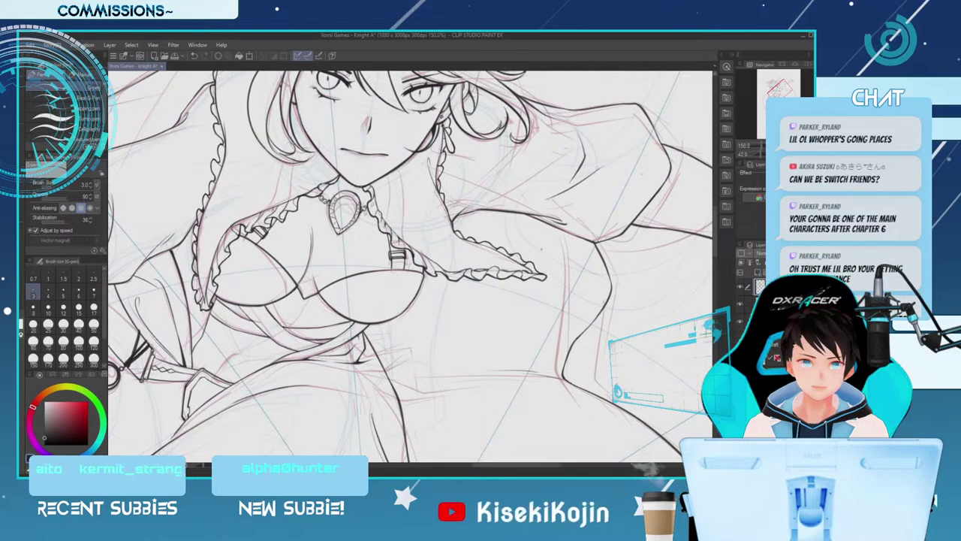
{"action": "key", "text": "e"}
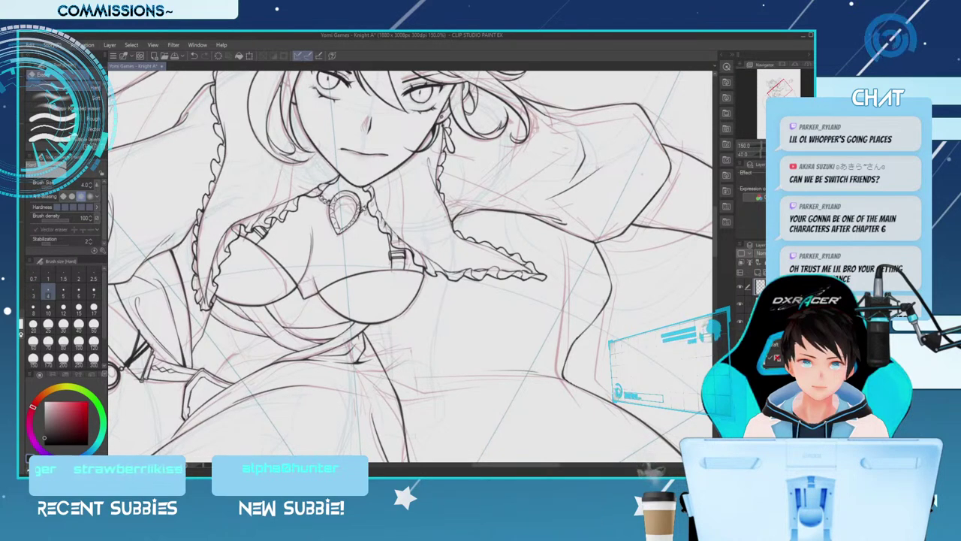
{"action": "key", "text": "p"}
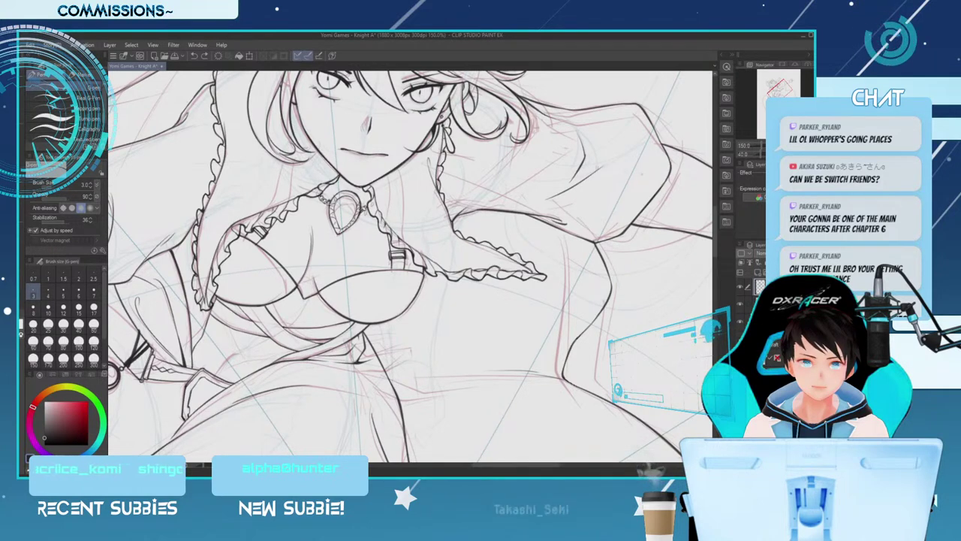
{"action": "key", "text": "e"}
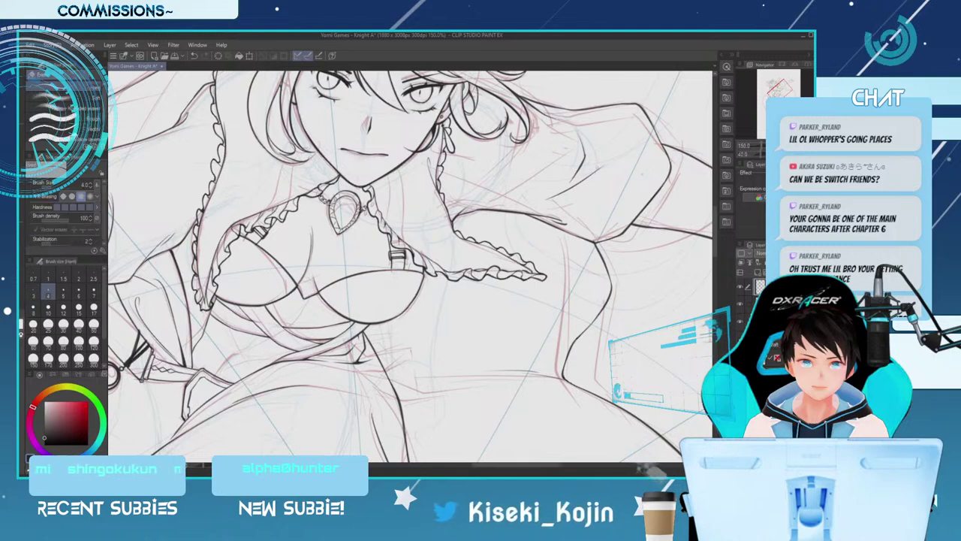
{"action": "key", "text": "p"}
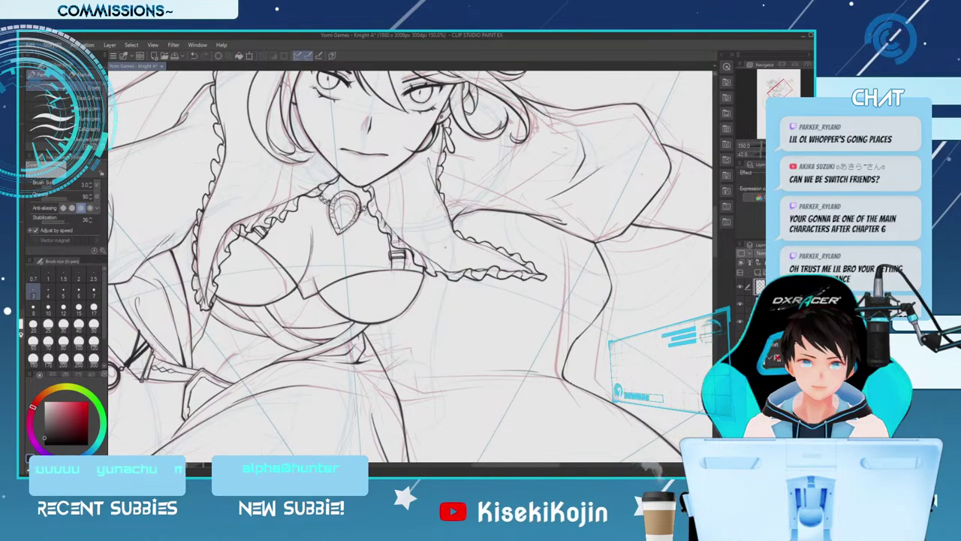
{"action": "key", "text": "ctrl+minus"}
{"action": "key", "text": "ctrl+minus"}
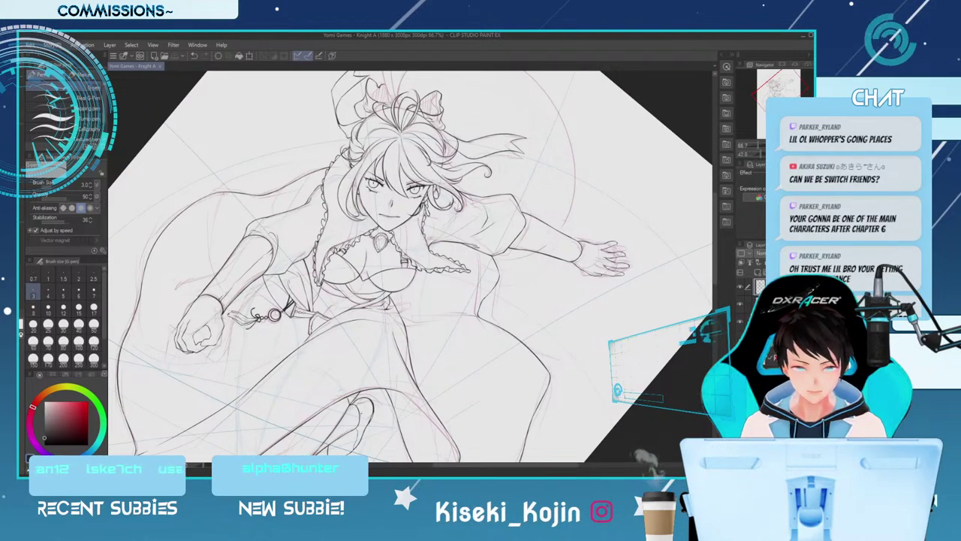
{"action": "key", "text": "ctrl+plus"}
{"action": "key", "text": "ctrl+plus"}
{"action": "key", "text": "ctrl+plus"}
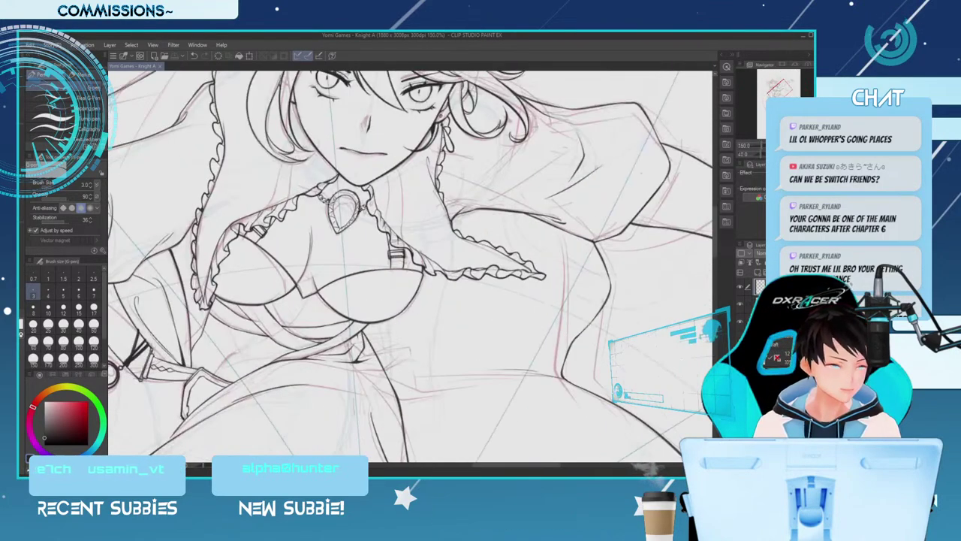
Ink the first long curved edge of the tall hair strand rising above the bows with the size 5 pen
{"action": "scroll", "coordinate": [410, 265], "scroll_direction": "right", "scroll_amount": 3}
{"action": "left_click_drag", "start_coordinate": [542, 464], "coordinate": [541, 464]}
{"action": "key", "text": "ctrl+minus"}
{"action": "key", "text": "ctrl+minus"}
{"action": "key", "text": "ctrl+minus"}
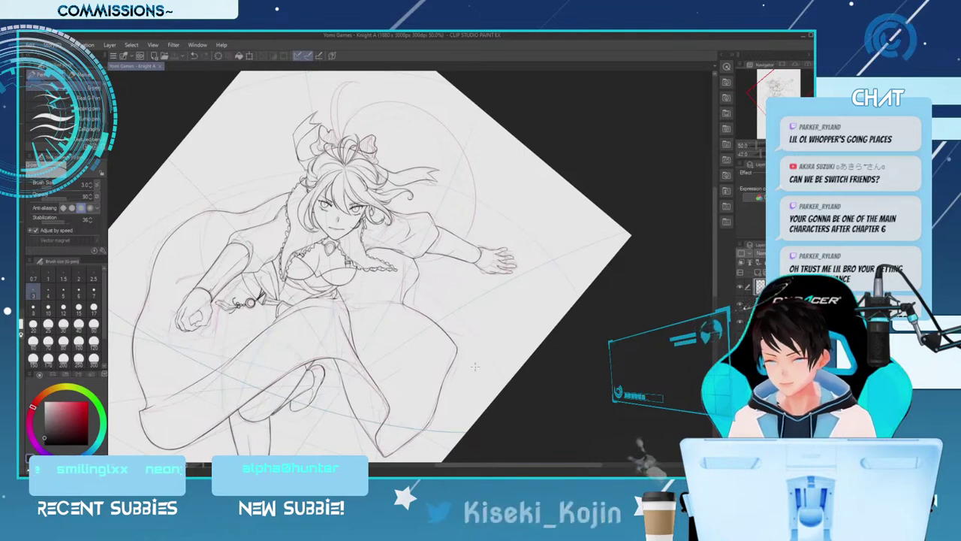
{"action": "key", "text": "ctrl+plus"}
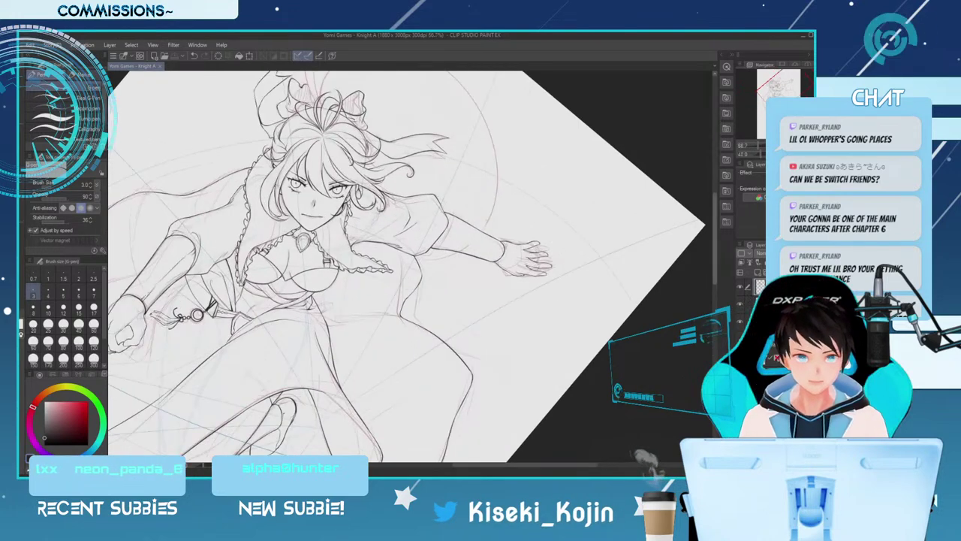
{"action": "scroll", "coordinate": [697, 180], "scroll_direction": "up", "scroll_amount": 2}
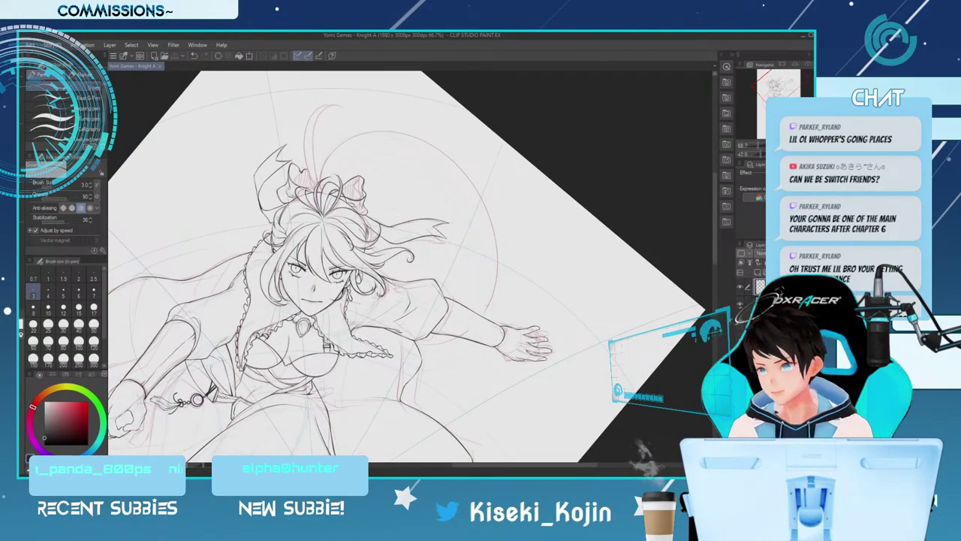
{"action": "key", "text": "]"}
{"action": "key", "text": "]"}
{"action": "key", "text": "]"}
{"action": "key", "text": "["}
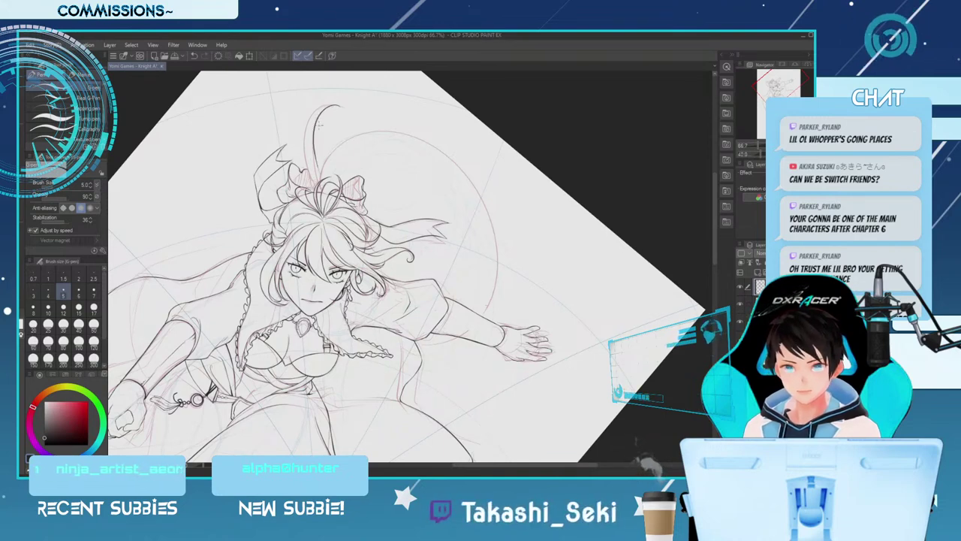
{"action": "mouse_move", "coordinate": [332, 104]}
{"action": "left_mouse_down"}
{"action": "mouse_move", "coordinate": [312, 128]}
{"action": "mouse_move", "coordinate": [312, 166]}
{"action": "left_mouse_up"}
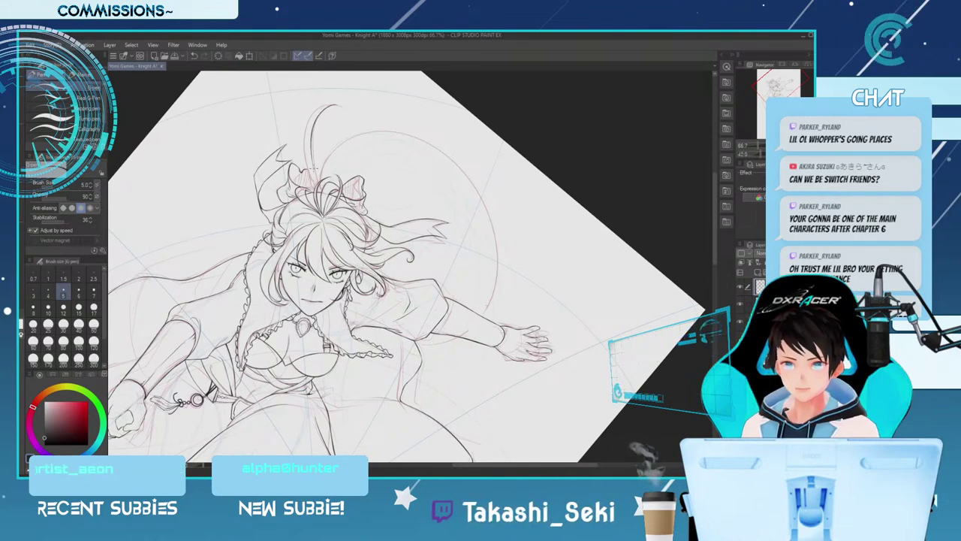
{"action": "left_click_drag", "start_coordinate": [313, 156], "coordinate": [317, 182]}
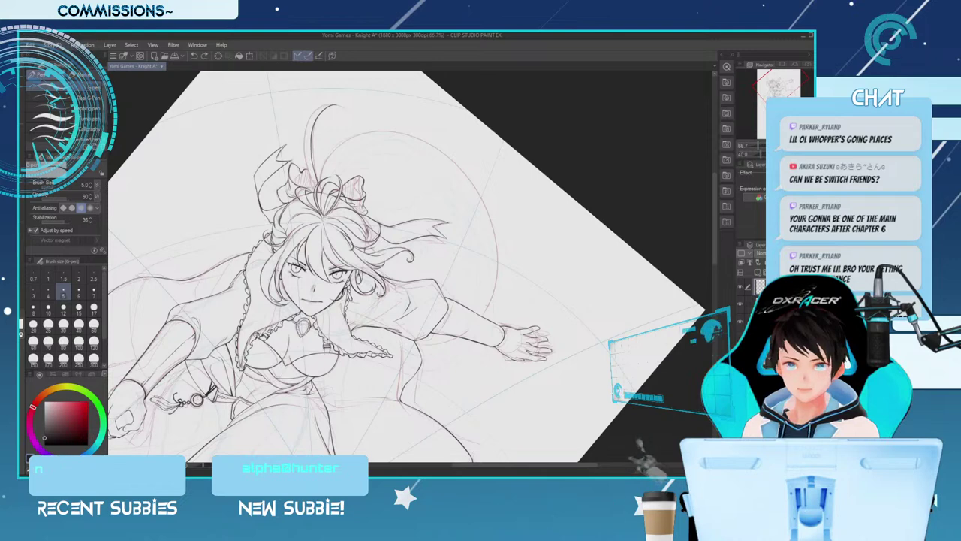
Ink the second edge of the tall hair strand with the size 5 pen and size 4 eraser, undoing the last stroke
{"action": "key", "text": "ctrl+plus"}
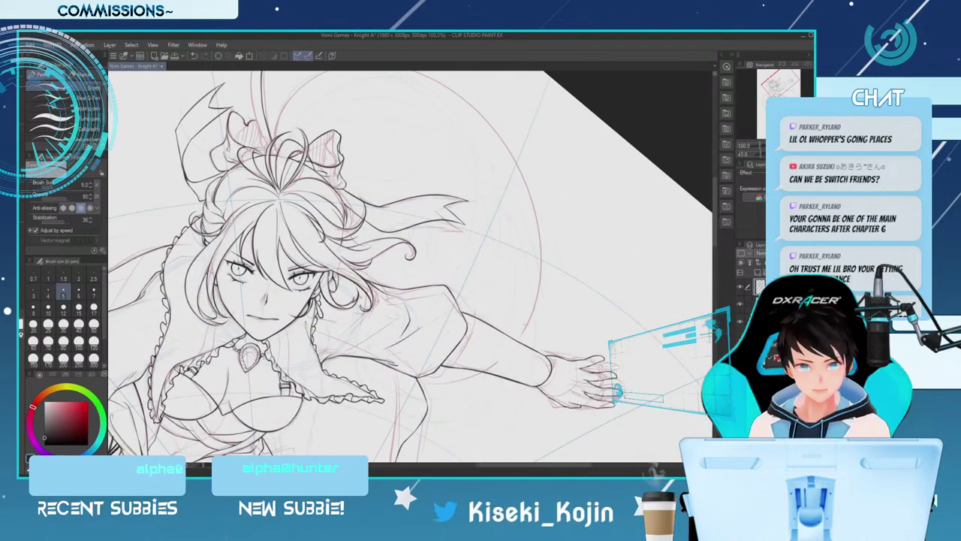
{"action": "left_click_drag", "start_coordinate": [715, 211], "coordinate": [714, 198]}
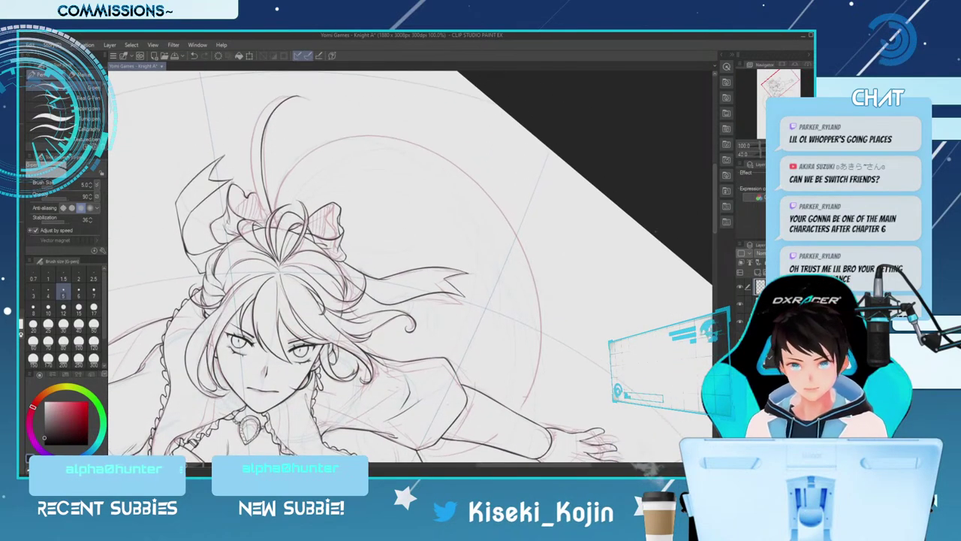
{"action": "left_click_drag", "start_coordinate": [534, 465], "coordinate": [519, 465]}
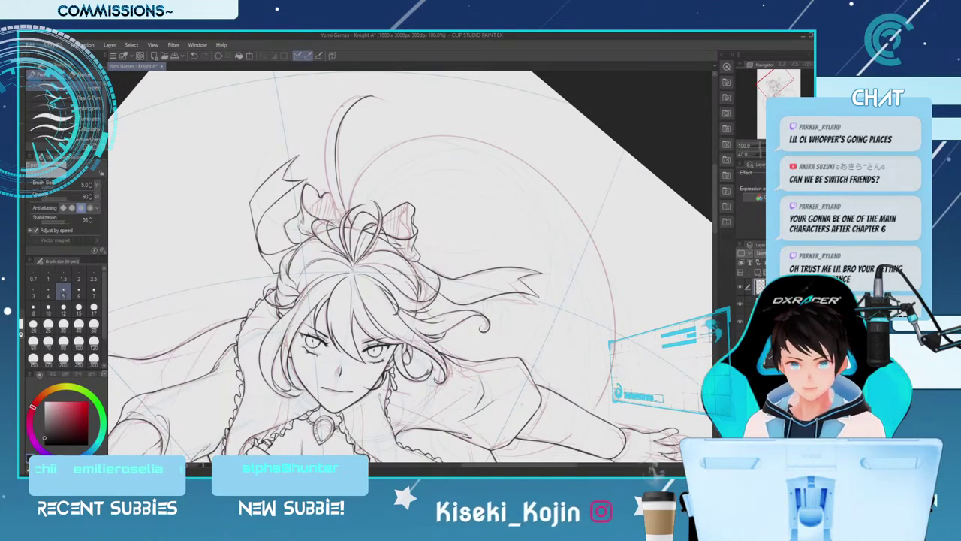
{"action": "key", "text": "h"}
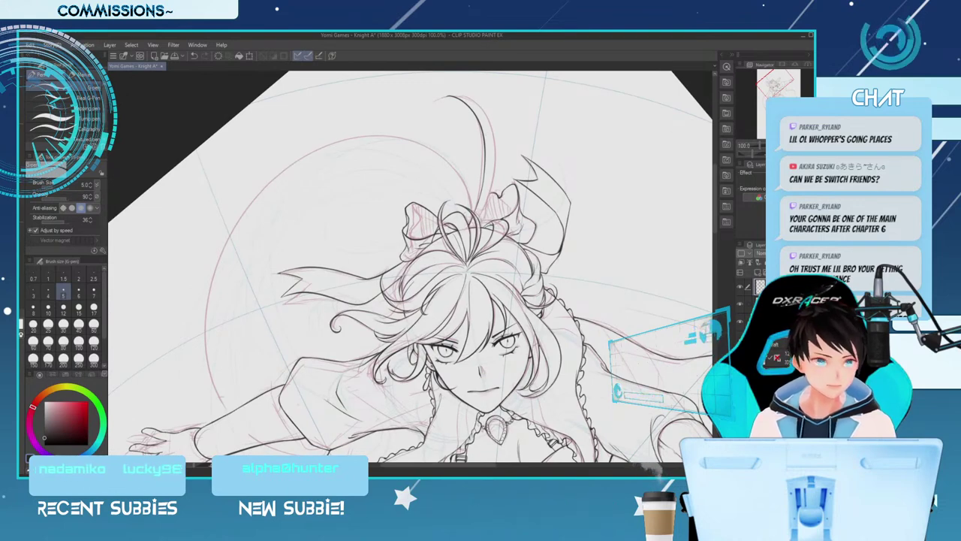
{"action": "key", "text": "h"}
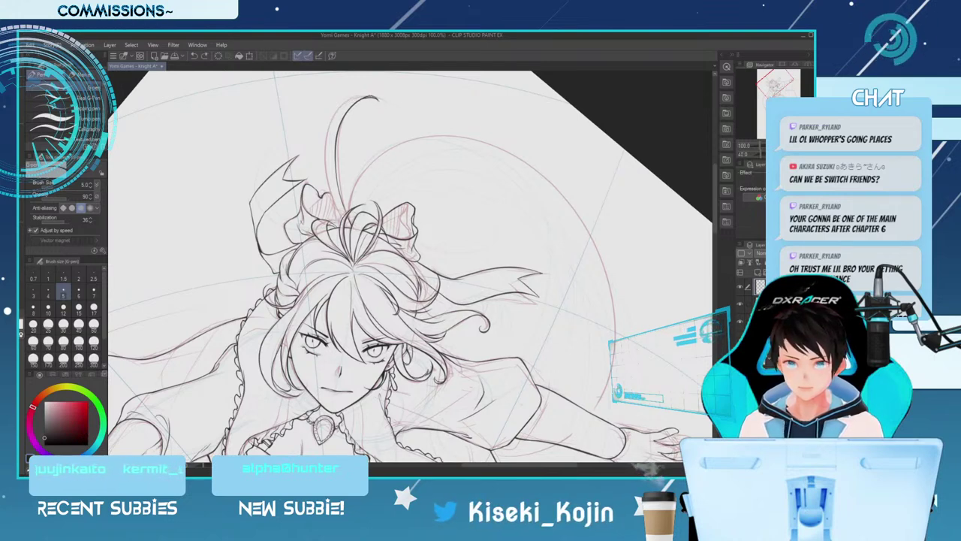
{"action": "left_click_drag", "start_coordinate": [371, 97], "coordinate": [328, 160]}
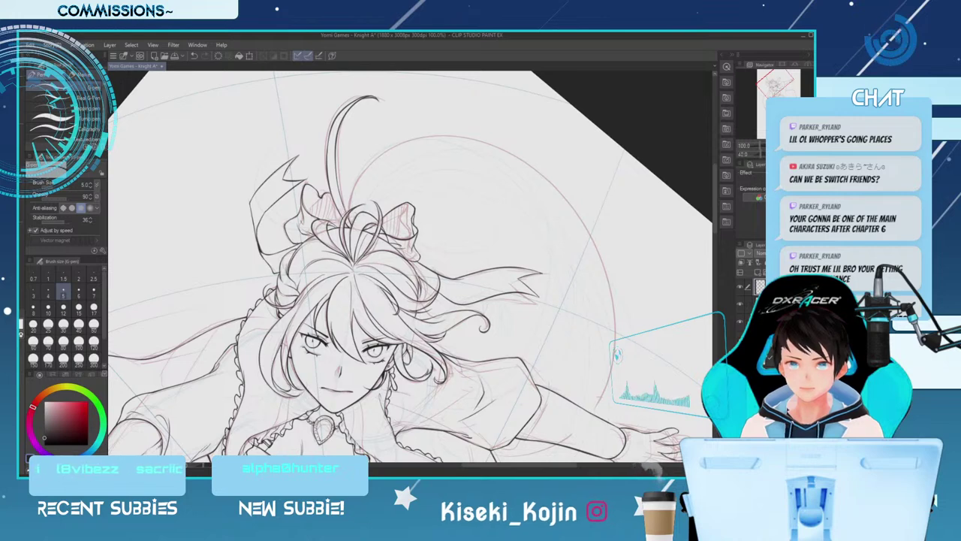
{"action": "key", "text": "e"}
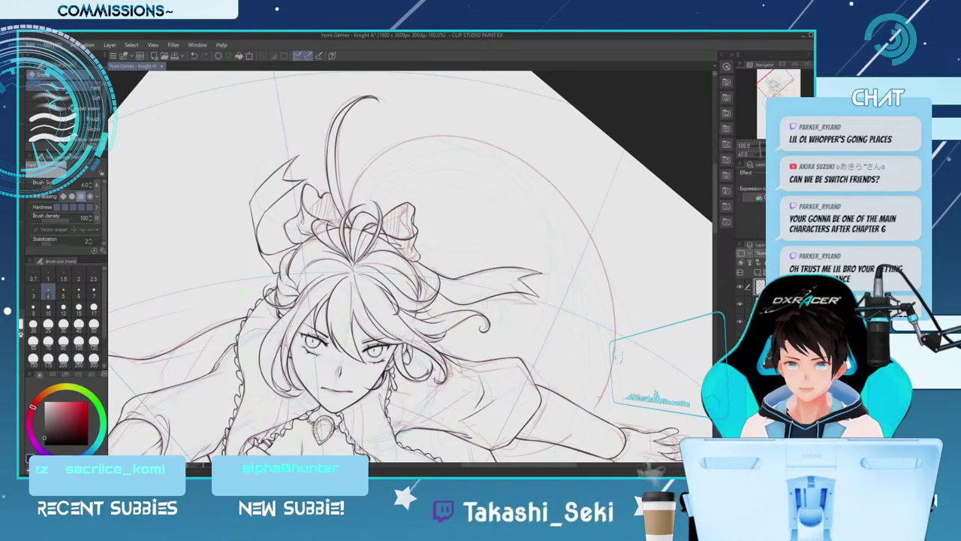
{"action": "key", "text": "p"}
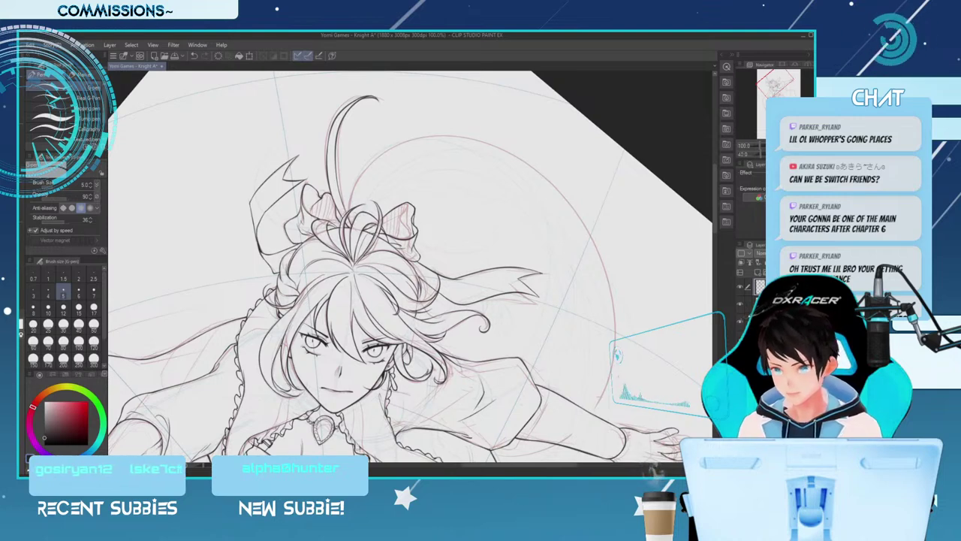
{"action": "key", "text": "["}
{"action": "key", "text": "ctrl+z"}
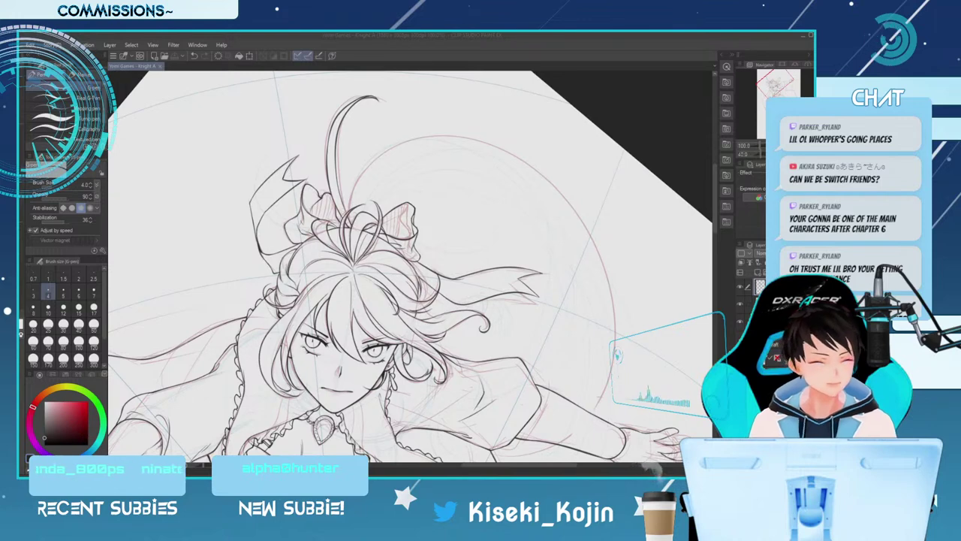
Ink the large outer arc sweeping from the bows toward the outstretched arm with the size 5 pen
{"action": "left_click_drag", "start_coordinate": [715, 198], "coordinate": [715, 206]}
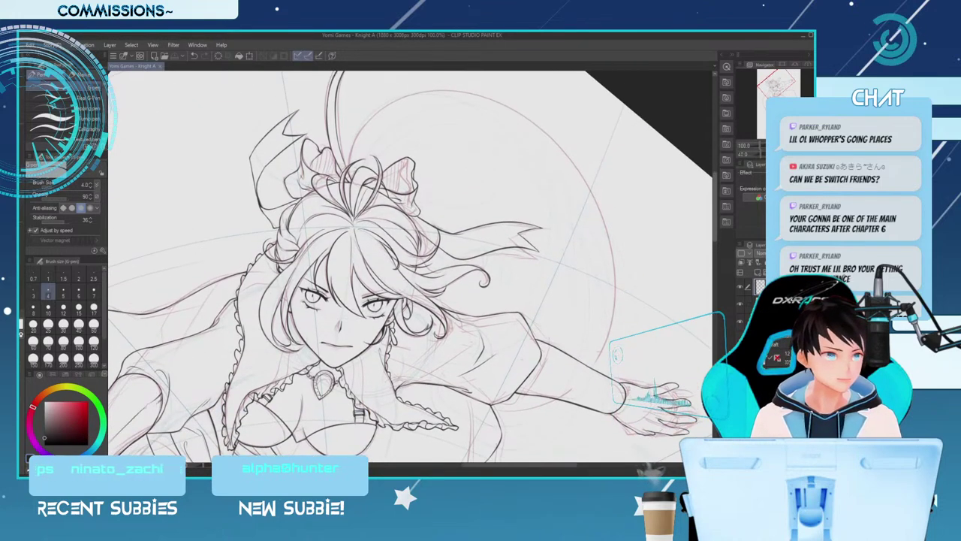
{"action": "key", "text": "]"}
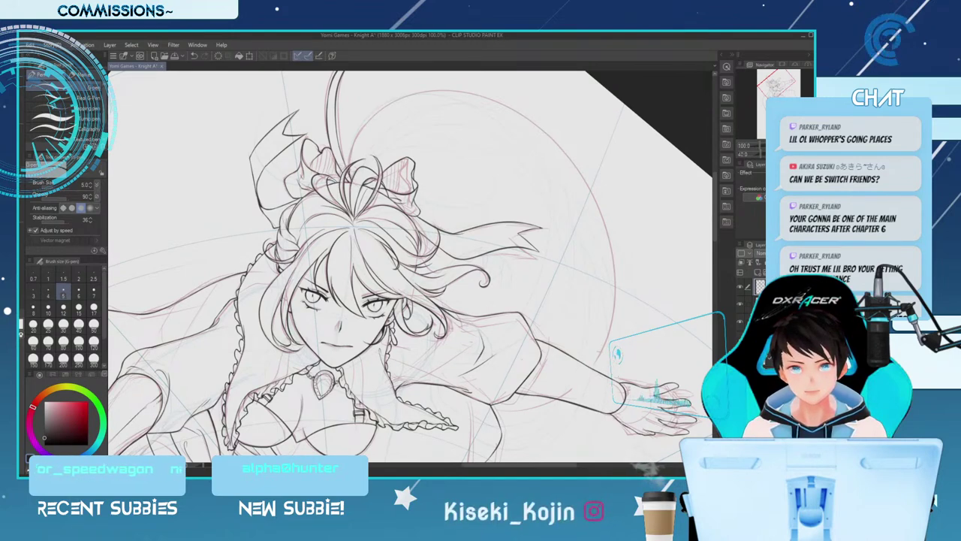
{"action": "mouse_move", "coordinate": [351, 162]}
{"action": "left_mouse_down"}
{"action": "mouse_move", "coordinate": [395, 98]}
{"action": "mouse_move", "coordinate": [514, 95]}
{"action": "mouse_move", "coordinate": [613, 267]}
{"action": "mouse_move", "coordinate": [603, 330]}
{"action": "left_mouse_up"}
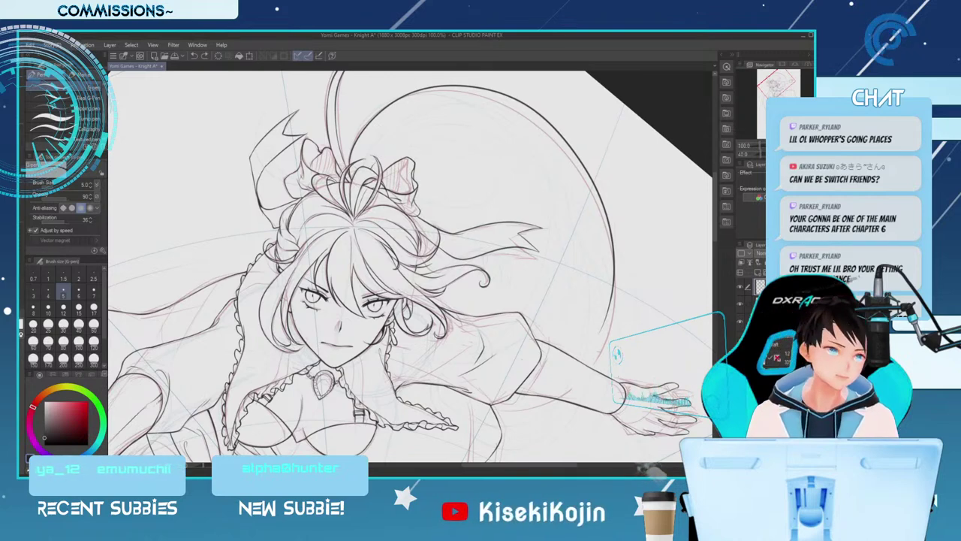
Ink the inner arc of the crescent shape behind the head with the size 5 pen, undoing and redrawing the first attempt
{"action": "key", "text": "minus"}
{"action": "key", "text": "minus"}
{"action": "key", "text": "ctrl+minus"}
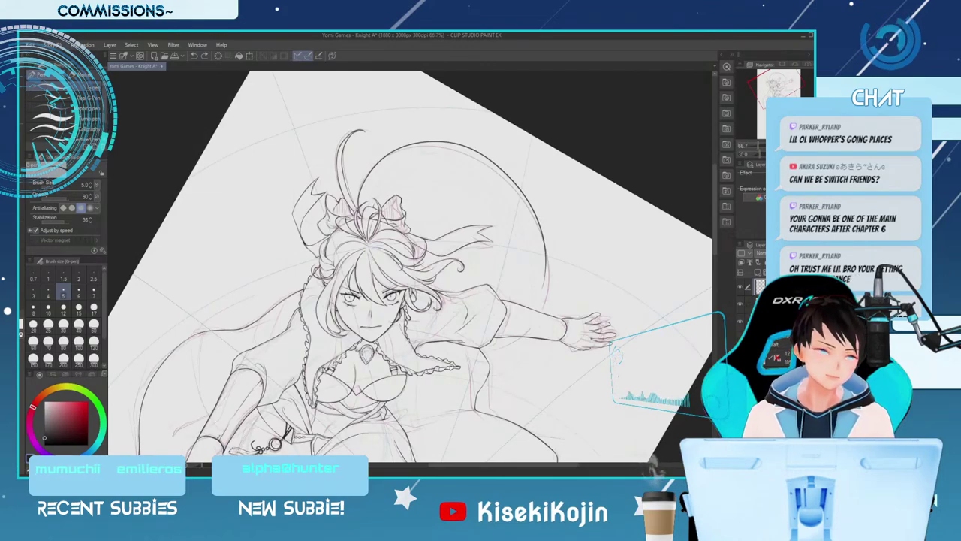
{"action": "key", "text": "minus"}
{"action": "key", "text": "minus"}
{"action": "key", "text": "minus"}
{"action": "key", "text": "minus"}
{"action": "key", "text": "minus"}
{"action": "key", "text": "minus"}
{"action": "key", "text": "minus"}
{"action": "key", "text": "minus"}
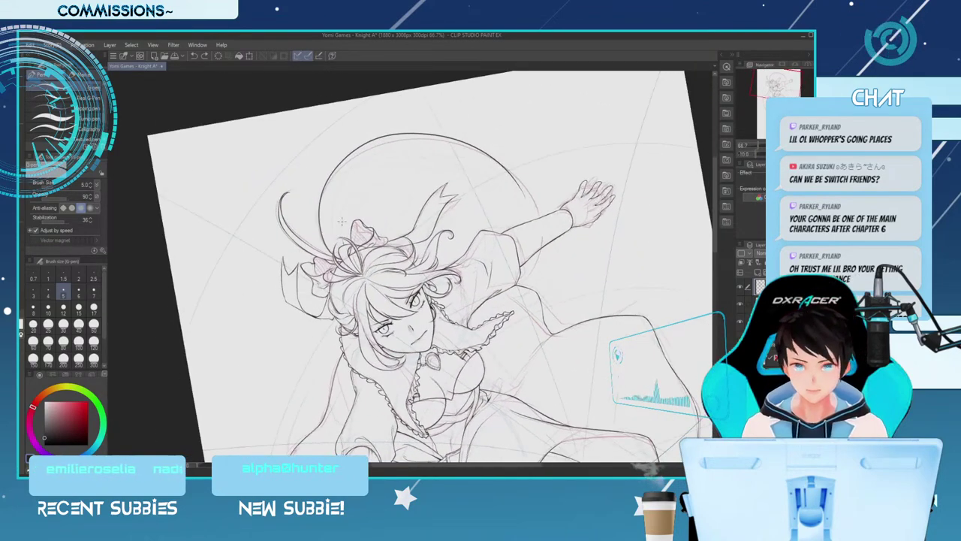
{"action": "mouse_move", "coordinate": [375, 177]}
{"action": "left_mouse_down"}
{"action": "mouse_move", "coordinate": [451, 156]}
{"action": "mouse_move", "coordinate": [538, 223]}
{"action": "left_mouse_up"}
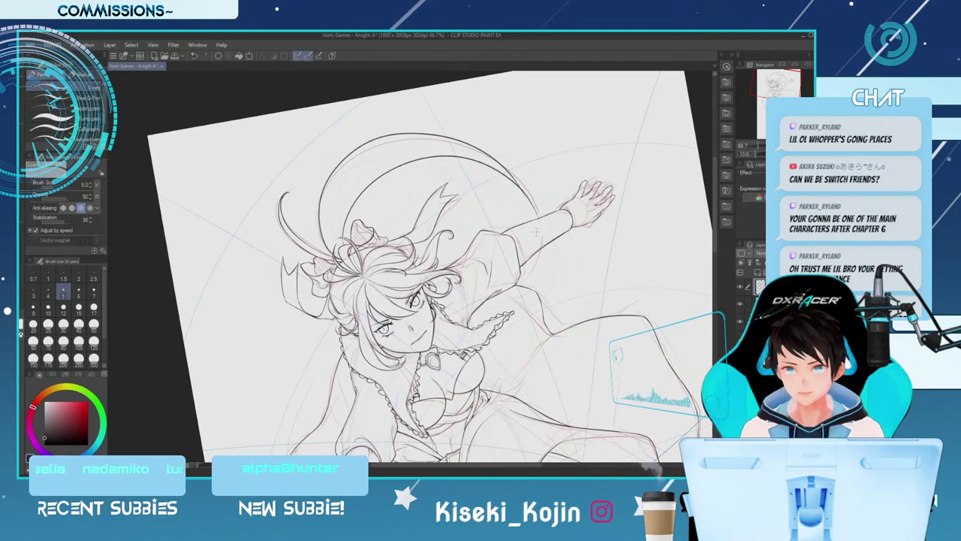
{"action": "key", "text": "ctrl+z"}
{"action": "left_click_drag", "start_coordinate": [345, 233], "coordinate": [451, 156]}
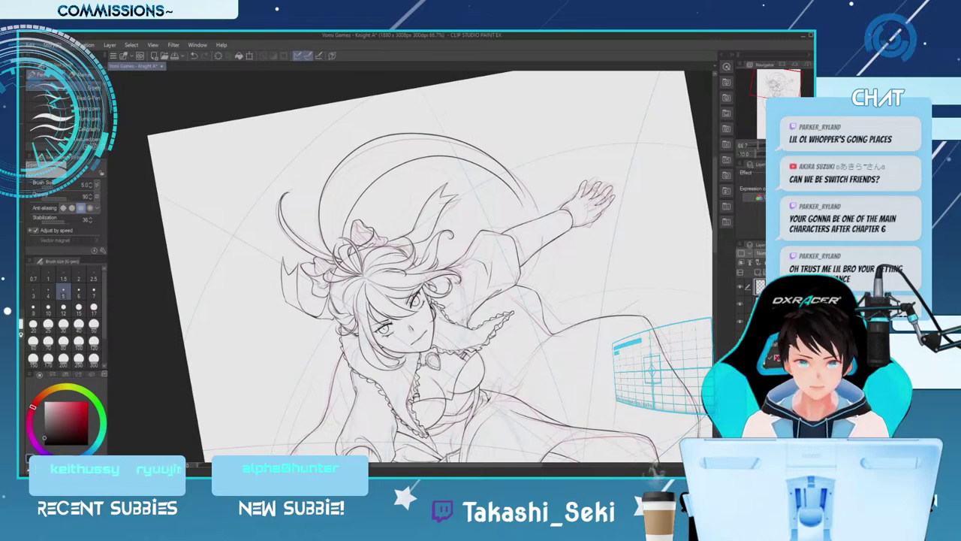
Taper the crescent's two arcs together at the outstretched arm with the size 5 pen and clean up with the eraser, enlarging it to size 7
{"action": "key", "text": "asciicircum"}
{"action": "key", "text": "asciicircum"}
{"action": "key", "text": "asciicircum"}
{"action": "key", "text": "asciicircum"}
{"action": "key", "text": "asciicircum"}
{"action": "key", "text": "asciicircum"}
{"action": "key", "text": "asciicircum"}
{"action": "key", "text": "asciicircum"}
{"action": "key", "text": "asciicircum"}
{"action": "key", "text": "asciicircum"}
{"action": "key", "text": "minus"}
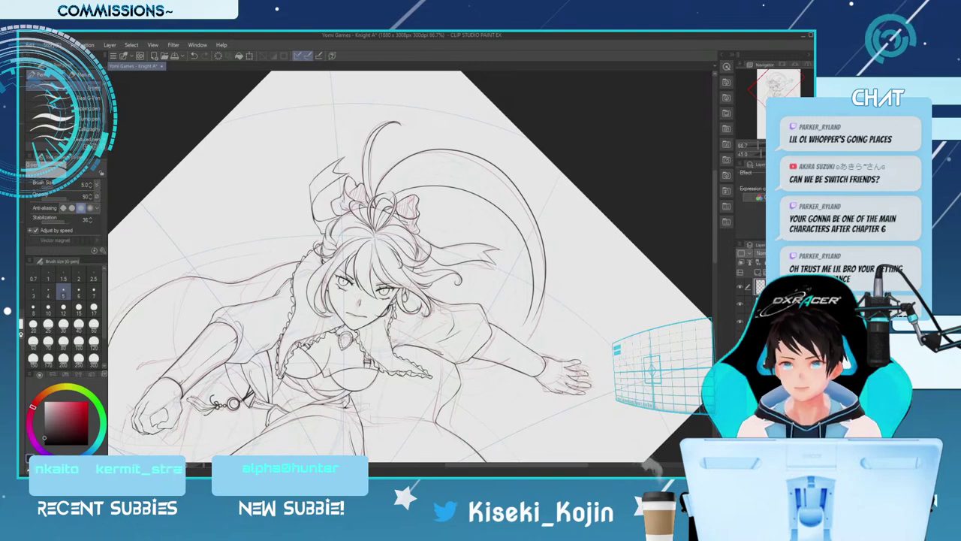
{"action": "key", "text": "ctrl+plus"}
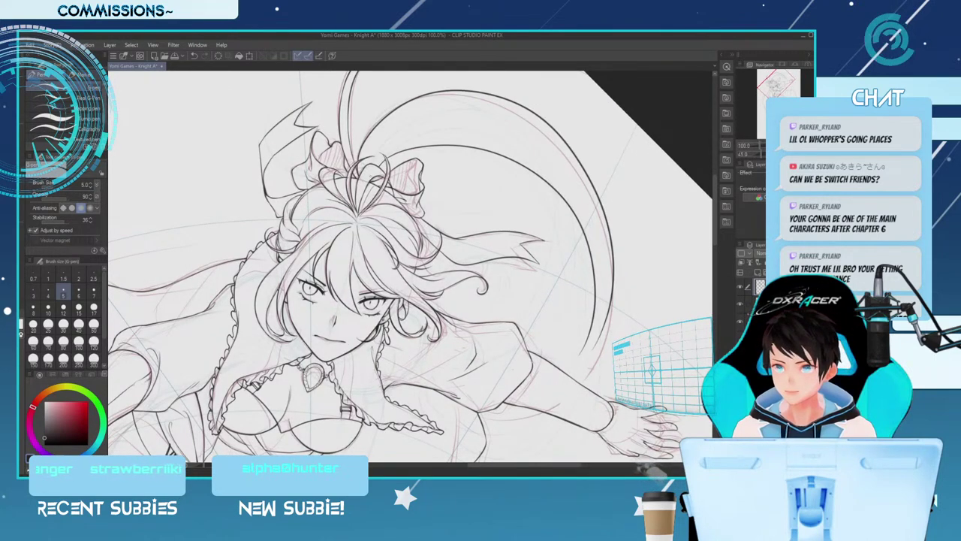
{"action": "left_click_drag", "start_coordinate": [714, 210], "coordinate": [714, 222]}
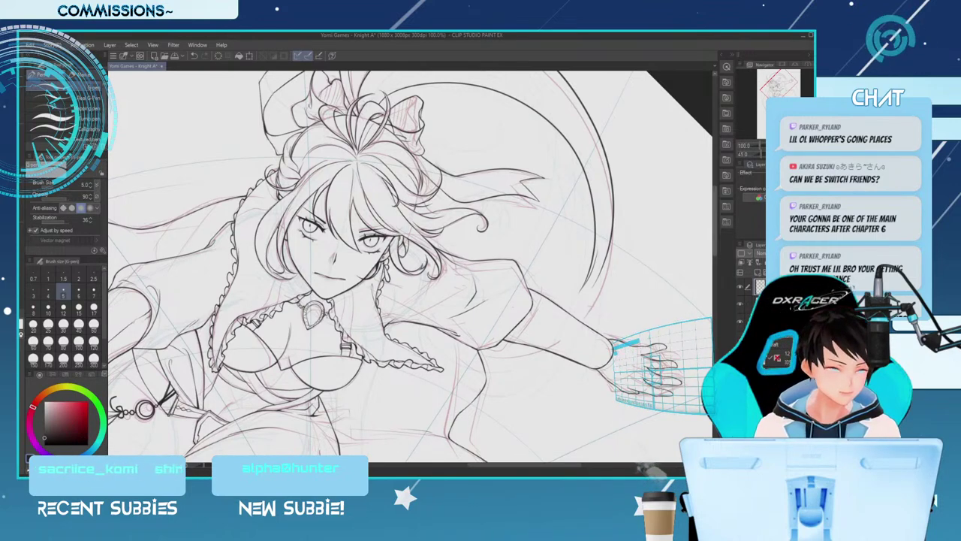
{"action": "scroll", "coordinate": [411, 267], "scroll_direction": "down", "scroll_amount": 2}
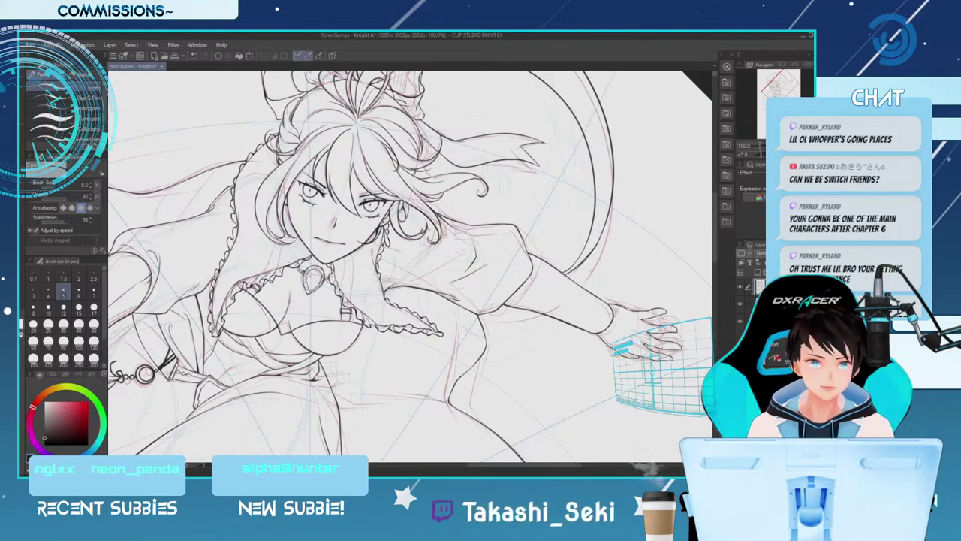
{"action": "key", "text": "e"}
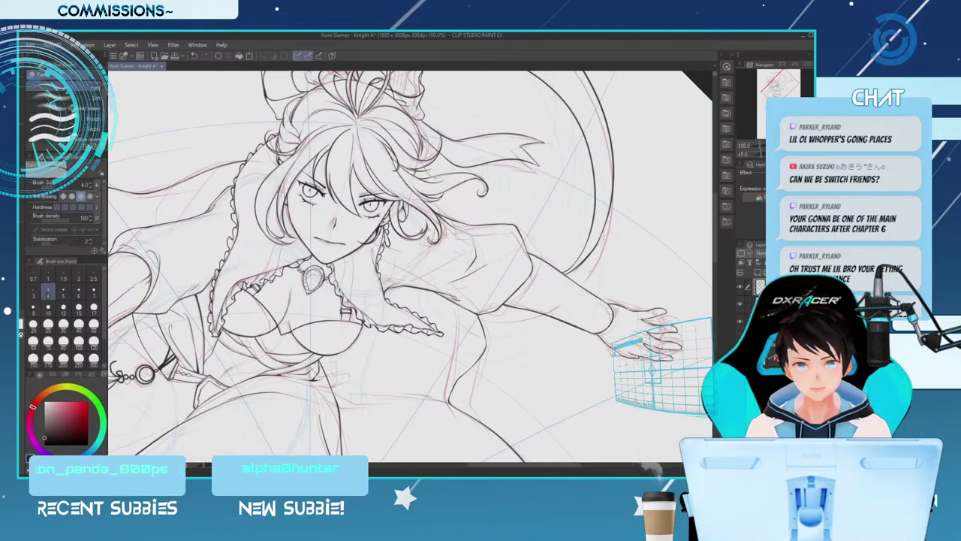
{"action": "key", "text": "]"}
{"action": "key", "text": "]"}
{"action": "key", "text": "]"}
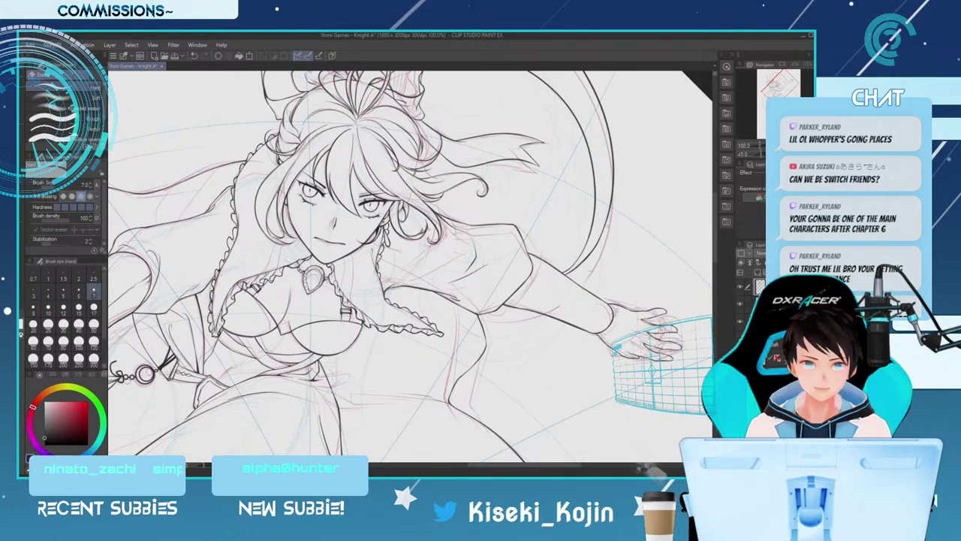
Refine the crescent's outlines and add a line between its two arcs with the size 7 and 6 pens and a size 6 eraser
{"action": "key", "text": "ctrl+minus"}
{"action": "key", "text": "ctrl+minus"}
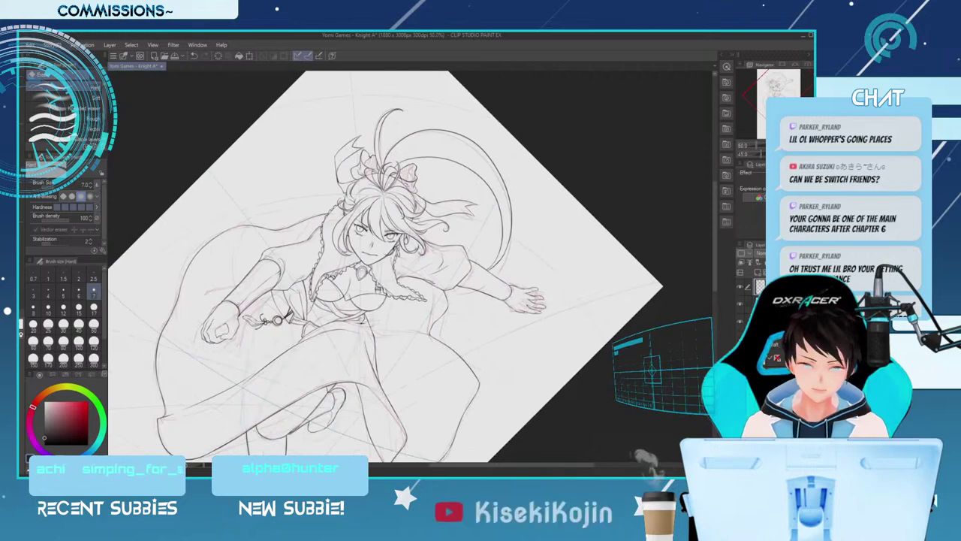
{"action": "key", "text": "ctrl+plus"}
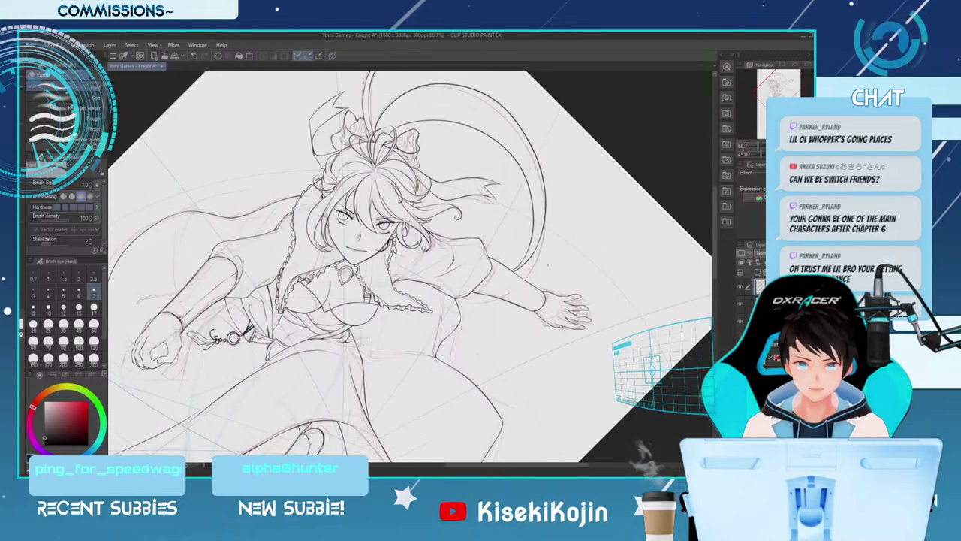
{"action": "key", "text": "p"}
{"action": "key", "text": "bracketright"}
{"action": "key", "text": "bracketright"}
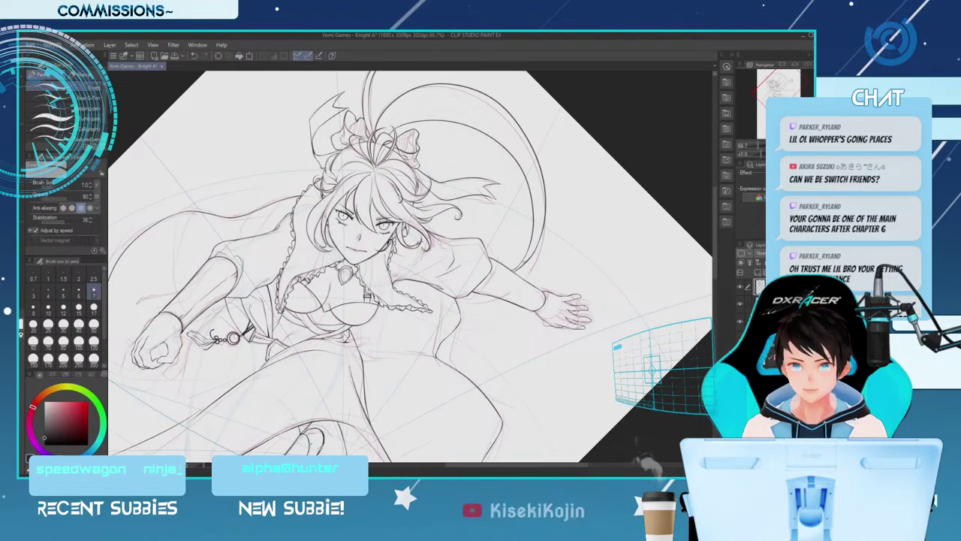
{"action": "key", "text": "e"}
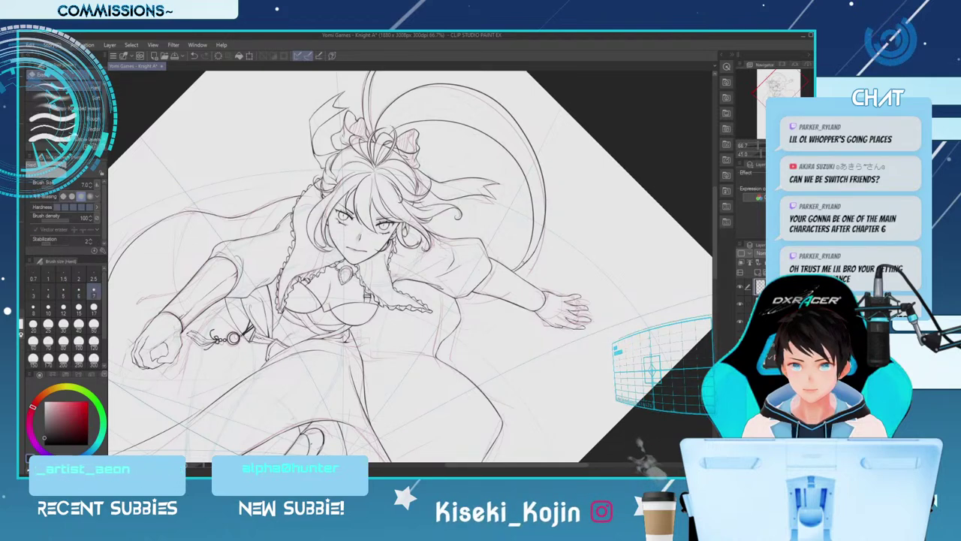
{"action": "key", "text": "bracketleft"}
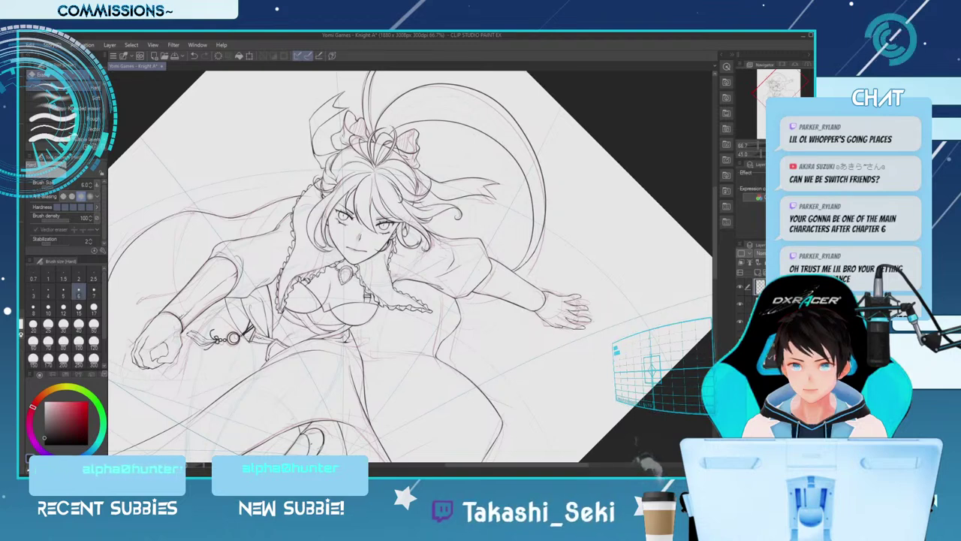
{"action": "key", "text": "p"}
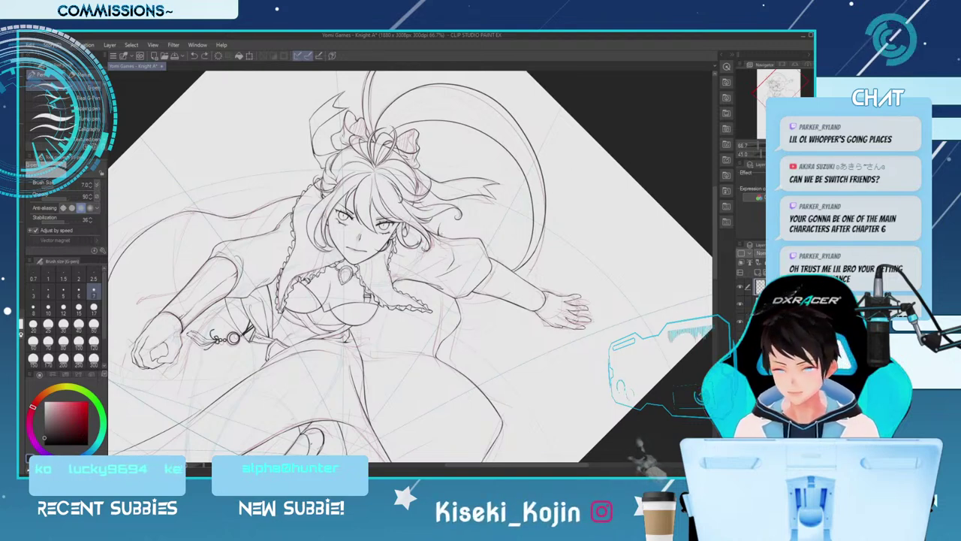
{"action": "key", "text": "bracketleft"}
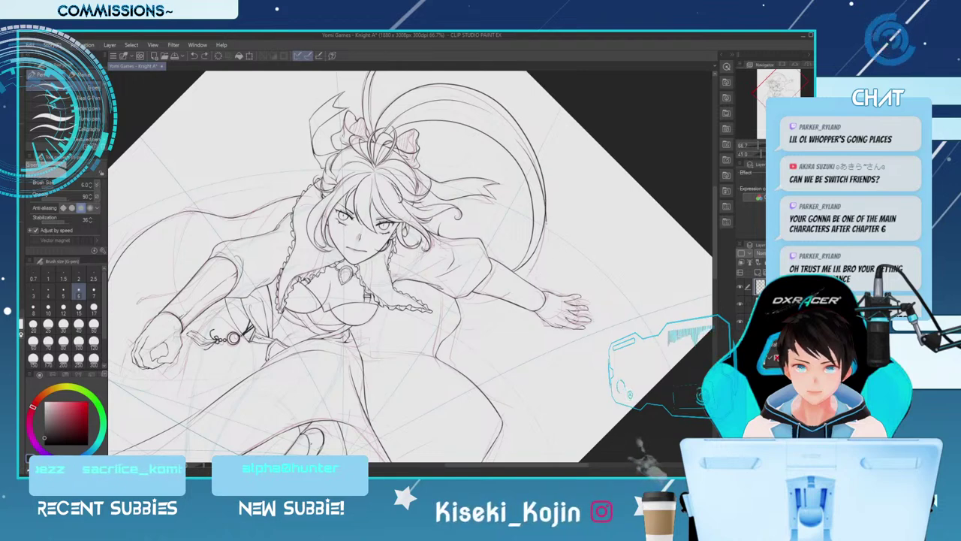
Undo the last stroke and redraw the crescent's lower curve near the outstretched arm with the size 6 pen
{"action": "key", "text": "ctrl+z"}
{"action": "left_click_drag", "start_coordinate": [545, 214], "coordinate": [538, 262]}
{"action": "left_click_drag", "start_coordinate": [544, 224], "coordinate": [539, 254]}
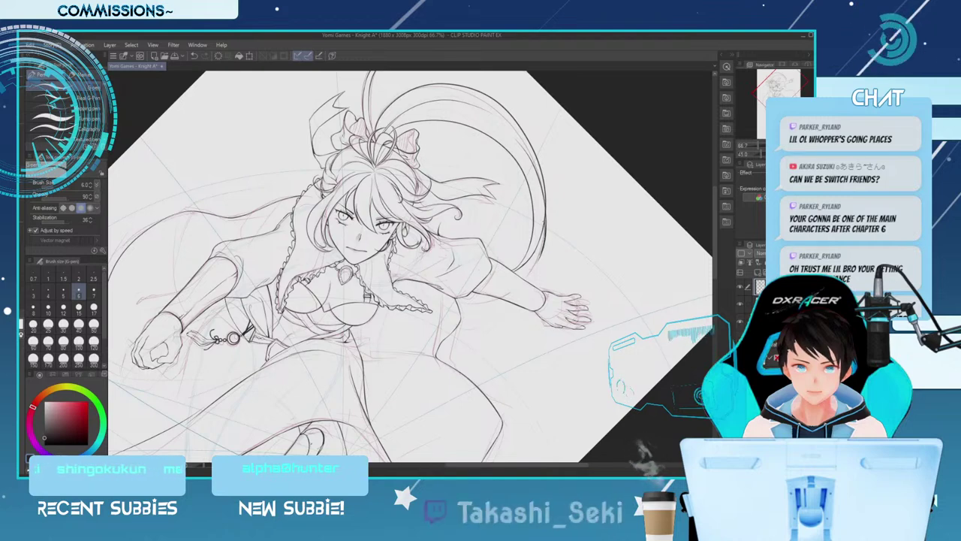
{"action": "key", "text": "e"}
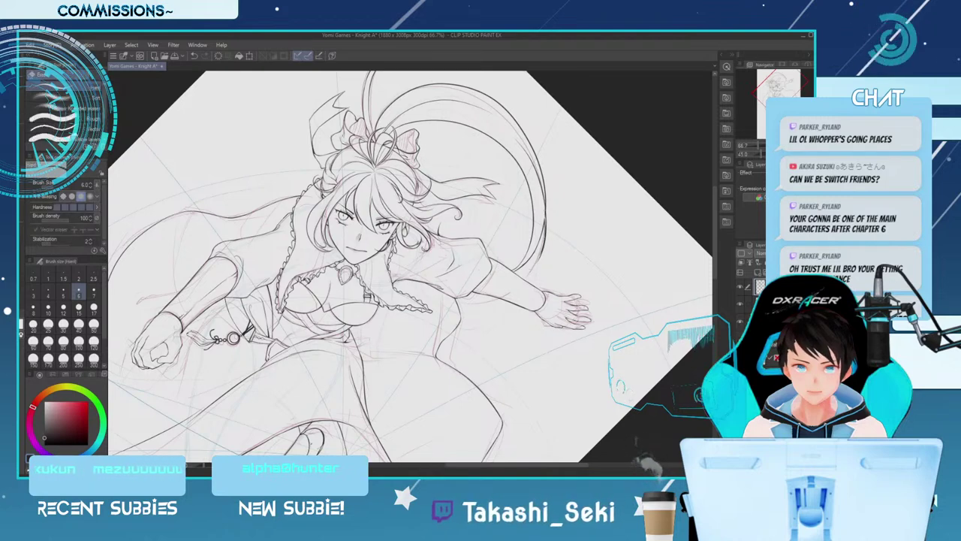
Refine the crescent's tapered end where it meets the outstretched arm using the size 6 pen and eraser
{"action": "key", "text": "ctrl+plus"}
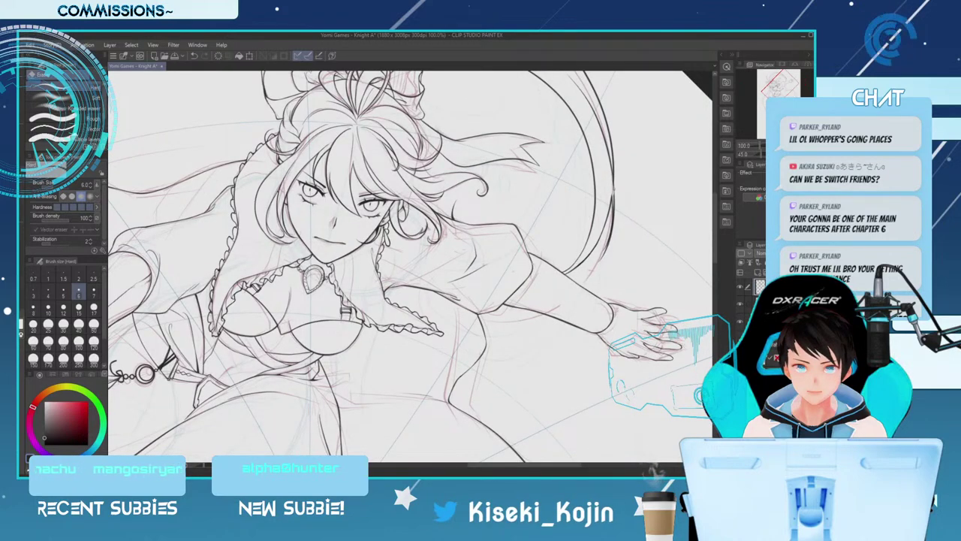
{"action": "key", "text": "p"}
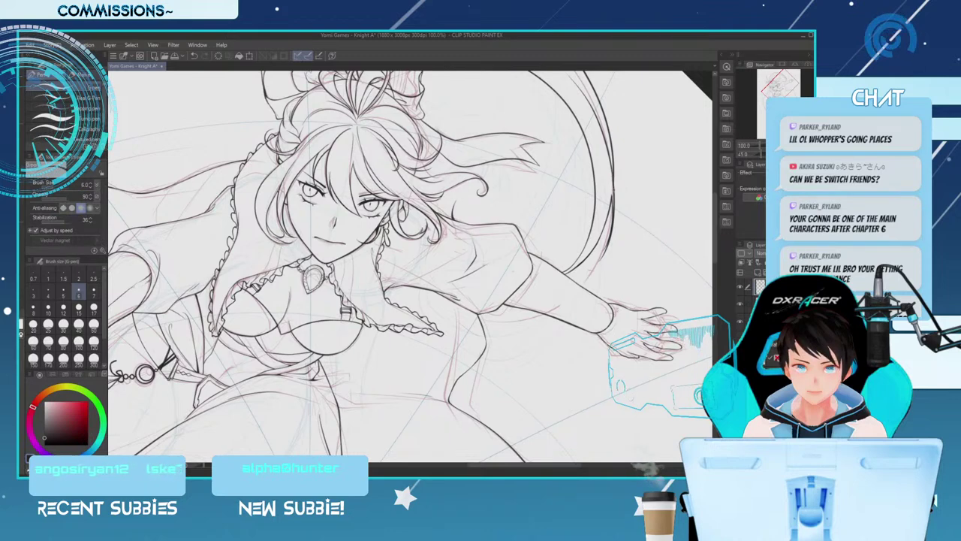
{"action": "key", "text": "e"}
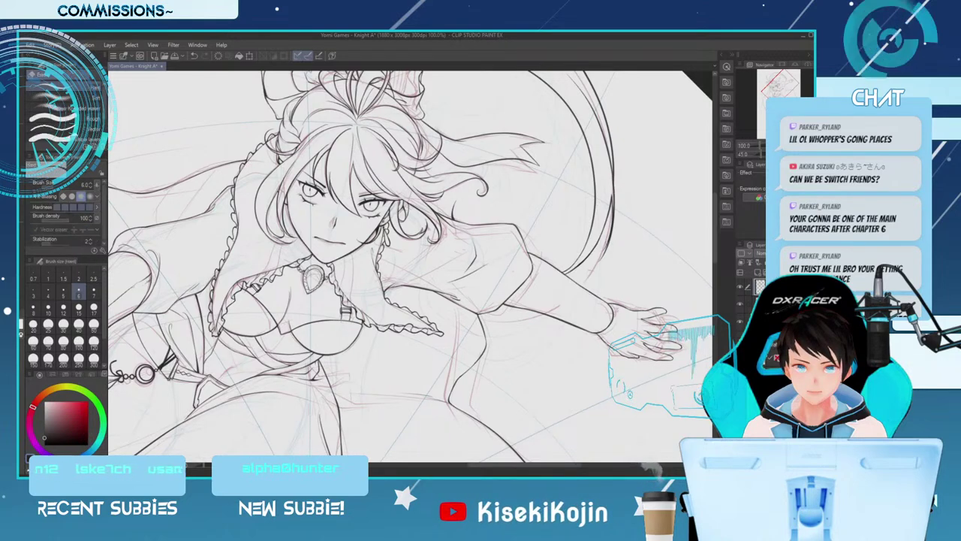
{"action": "key", "text": "p"}
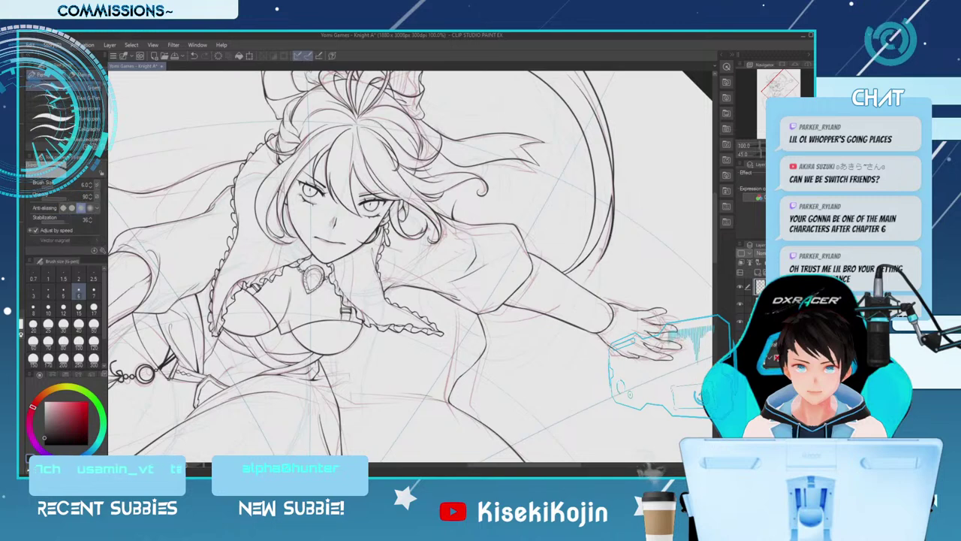
{"action": "left_click_drag", "start_coordinate": [607, 246], "coordinate": [588, 267]}
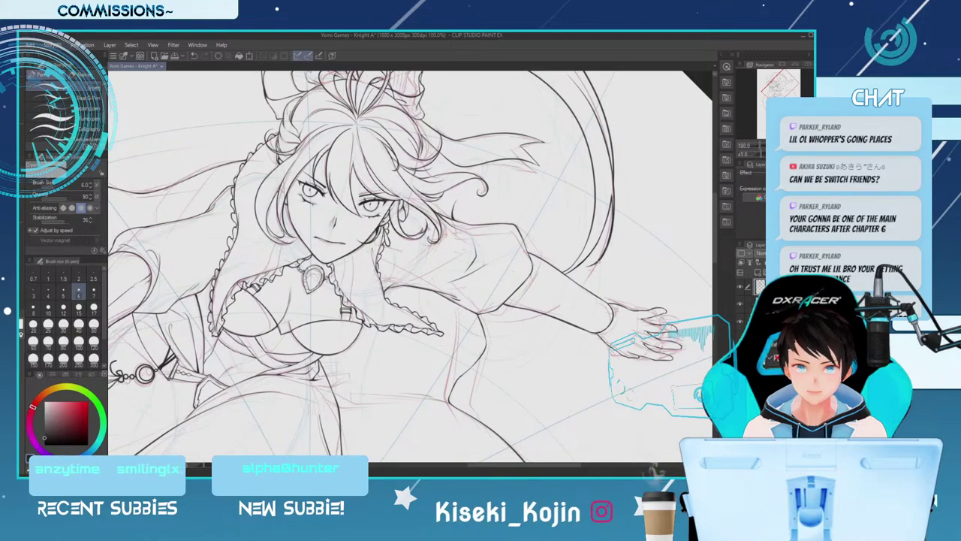
{"action": "left_click_drag", "start_coordinate": [601, 260], "coordinate": [590, 268]}
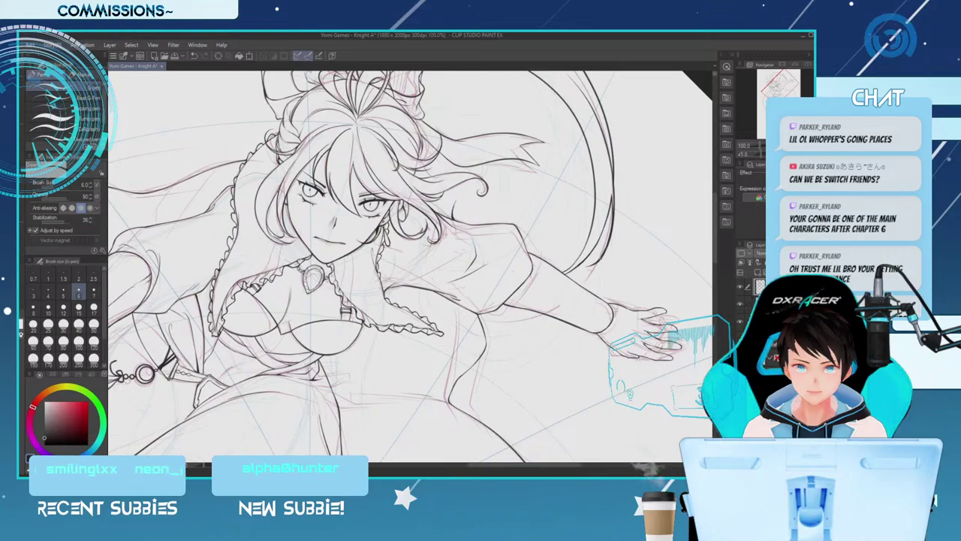
{"action": "key", "text": "ctrl+minus"}
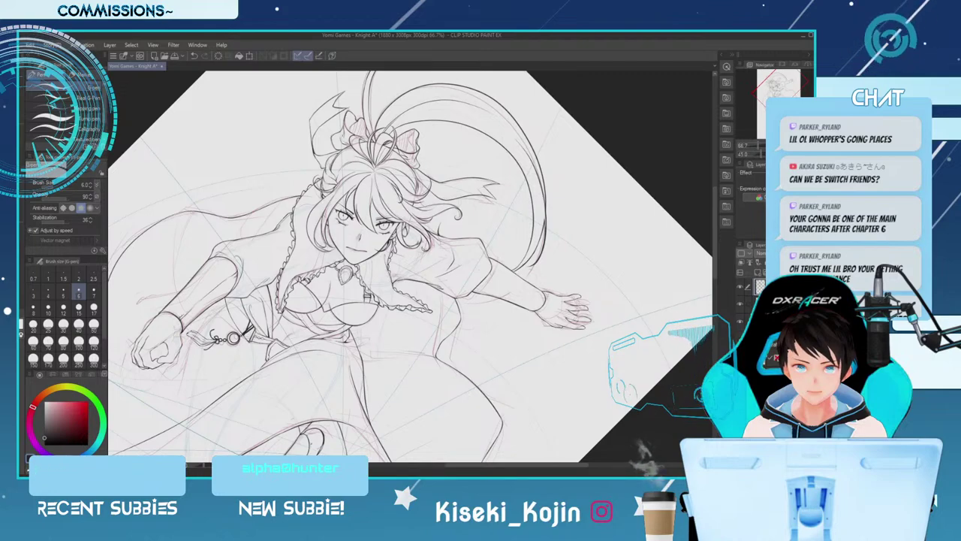
{"action": "key", "text": "ctrl+plus"}
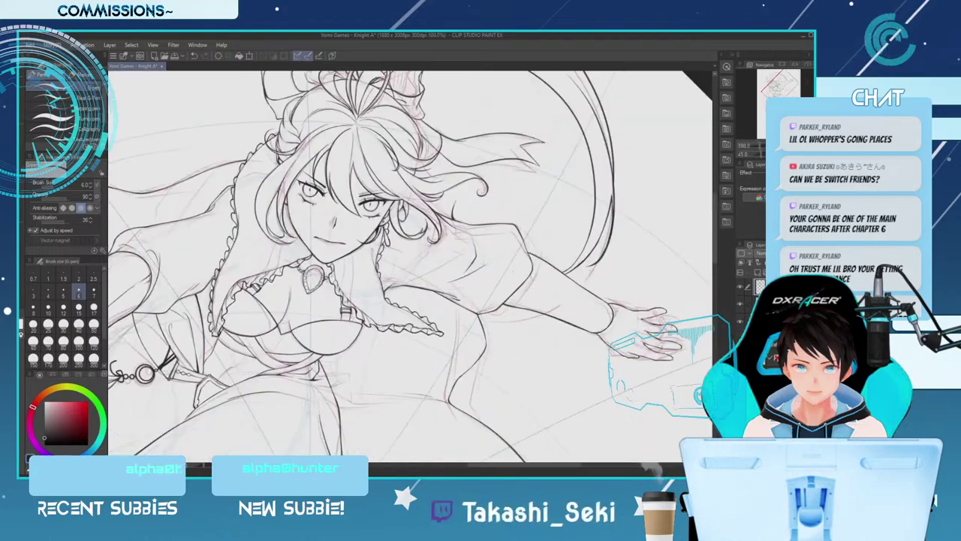
{"action": "left_click_drag", "start_coordinate": [715, 228], "coordinate": [714, 208]}
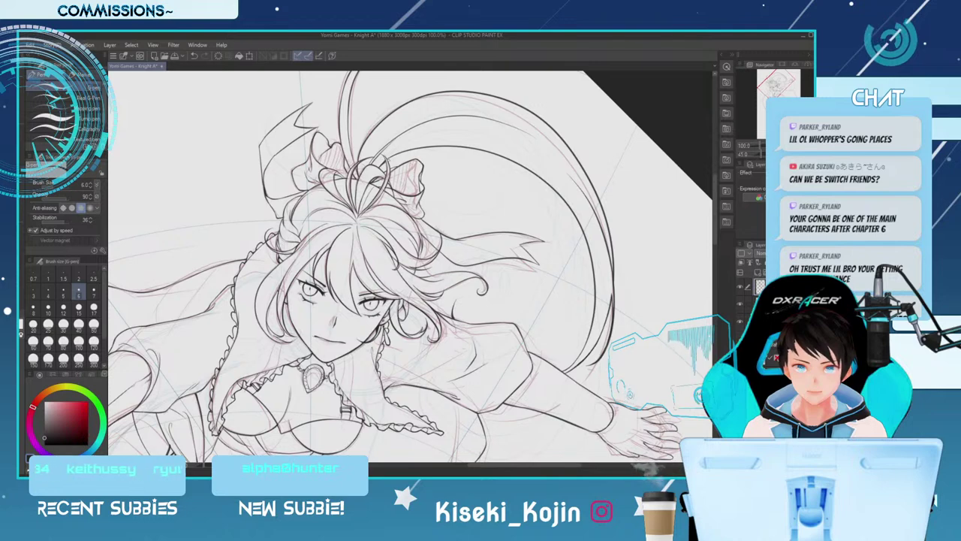
{"action": "key", "text": "e"}
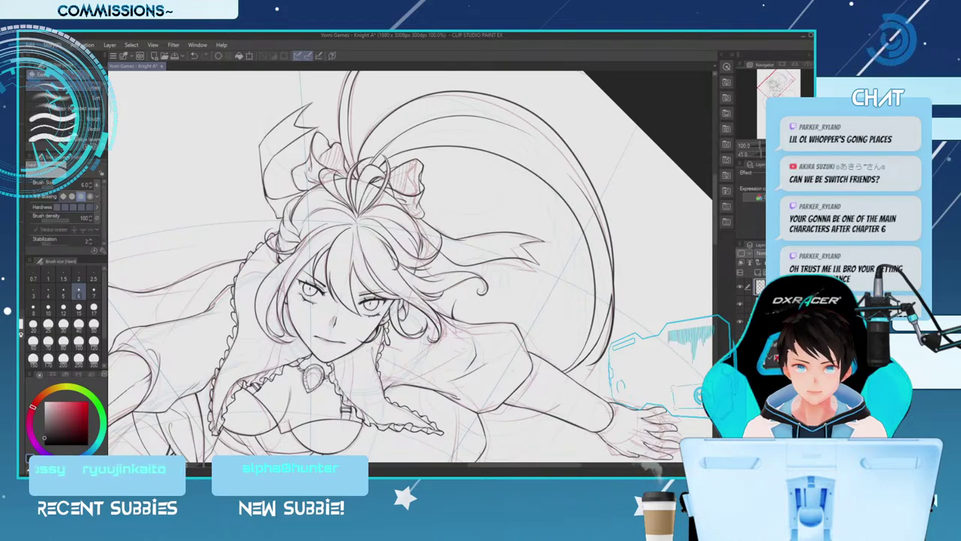
{"action": "key", "text": "p"}
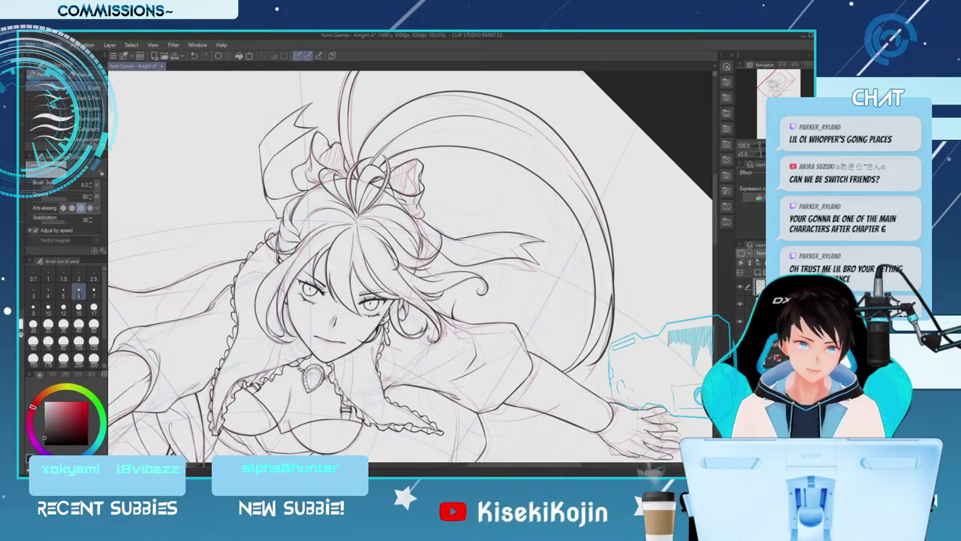
Mirror and rotate the canvas, and ink a curved strand line from the bow inside the crescent with the size 6 pen
{"action": "key", "text": "h"}
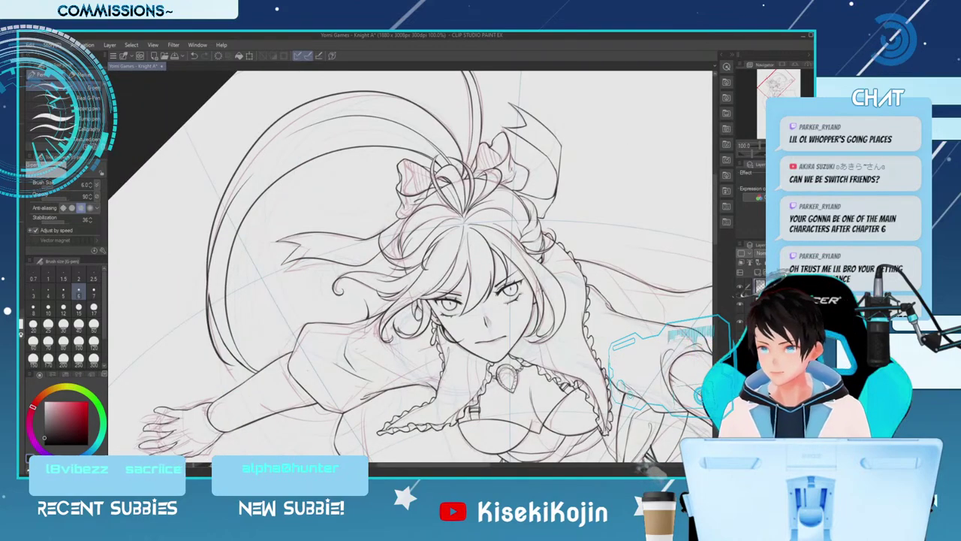
{"action": "key", "text": "minus"}
{"action": "key", "text": "minus"}
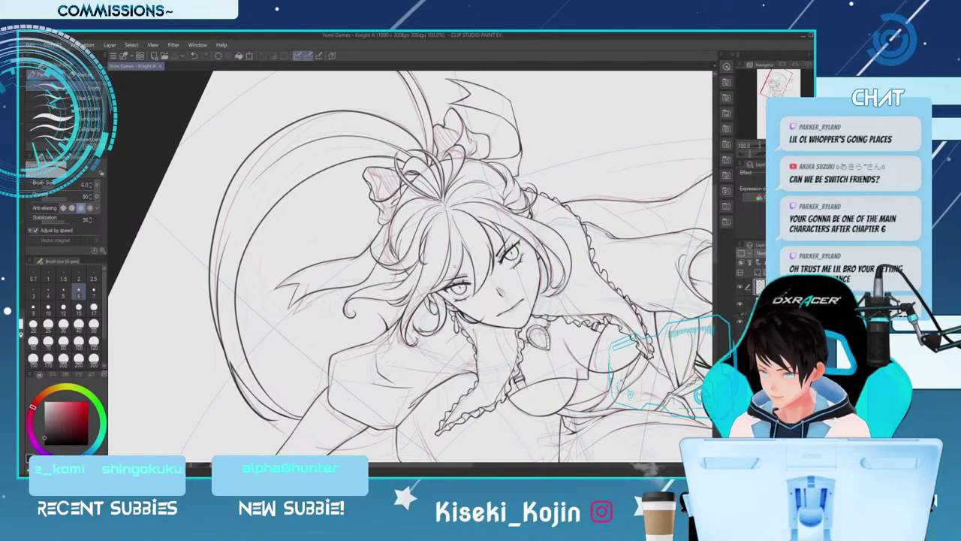
{"action": "left_click_drag", "start_coordinate": [440, 440], "coordinate": [471, 440]}
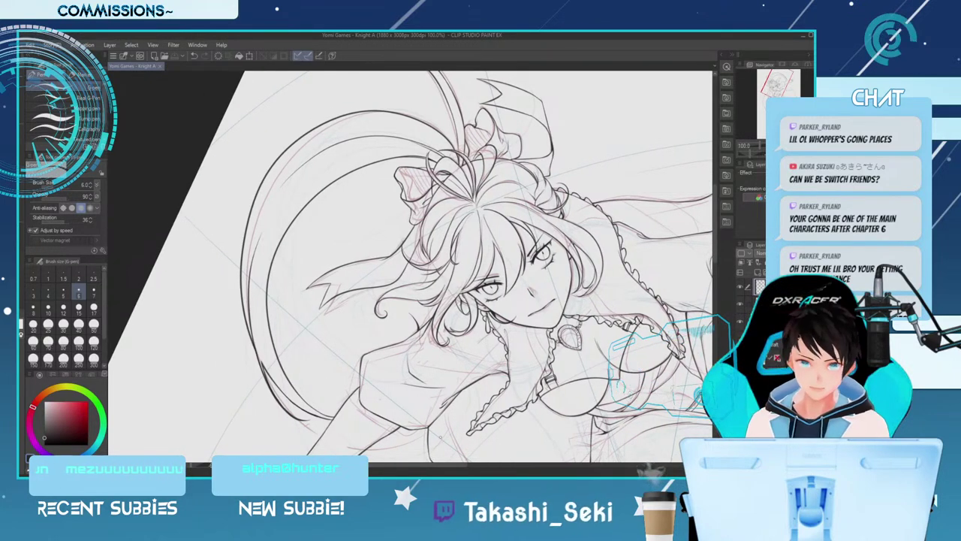
{"action": "key", "text": "minus"}
{"action": "key", "text": "minus"}
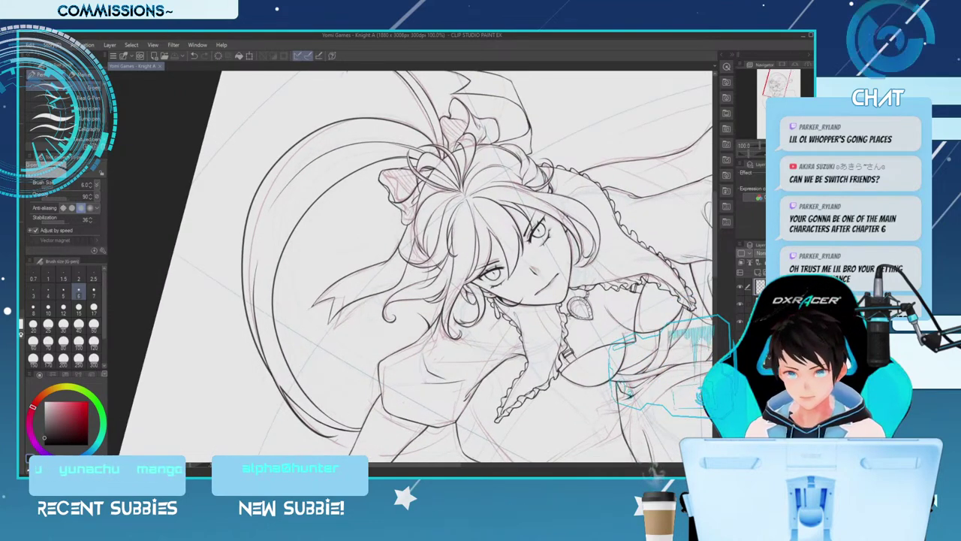
{"action": "left_click_drag", "start_coordinate": [379, 181], "coordinate": [331, 259]}
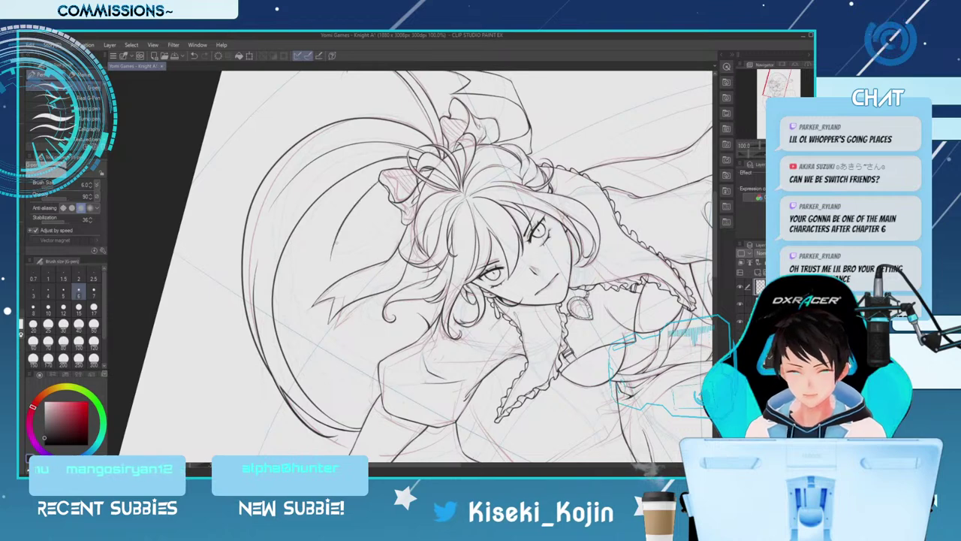
Ink the remaining lines of the strand inside the crescent, ending in a curled tip, undoing and redrawing the misplaced strokes
{"action": "left_click_drag", "start_coordinate": [351, 197], "coordinate": [332, 263]}
{"action": "key", "text": "ctrl+z"}
{"action": "left_click_drag", "start_coordinate": [352, 199], "coordinate": [329, 265]}
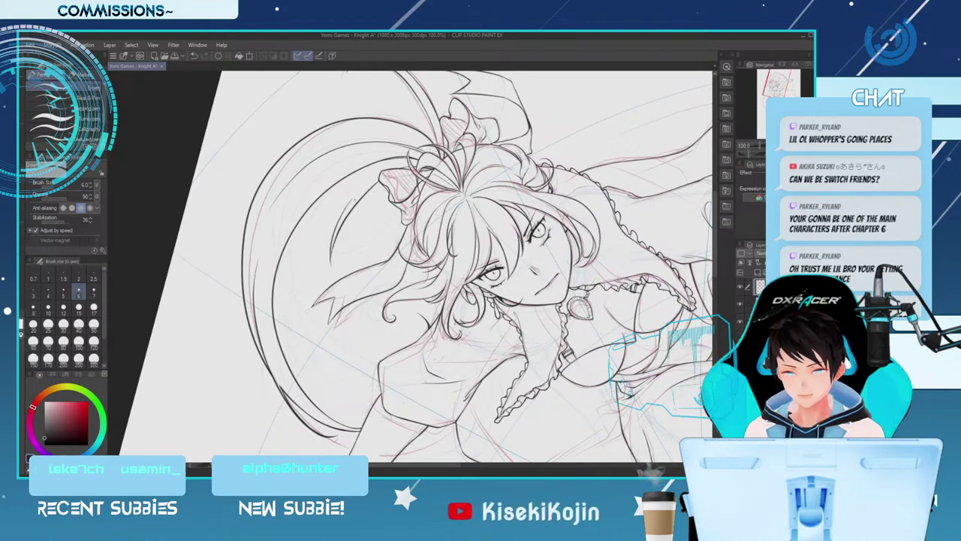
{"action": "left_click_drag", "start_coordinate": [352, 203], "coordinate": [332, 273]}
{"action": "key", "text": "ctrl+z"}
{"action": "mouse_move", "coordinate": [357, 194]}
{"action": "left_mouse_down"}
{"action": "mouse_move", "coordinate": [306, 246]}
{"action": "mouse_move", "coordinate": [291, 310]}
{"action": "left_mouse_up"}
{"action": "key", "text": "ctrl+z"}
{"action": "mouse_move", "coordinate": [353, 197]}
{"action": "left_mouse_down"}
{"action": "mouse_move", "coordinate": [305, 259]}
{"action": "mouse_move", "coordinate": [300, 353]}
{"action": "left_mouse_up"}
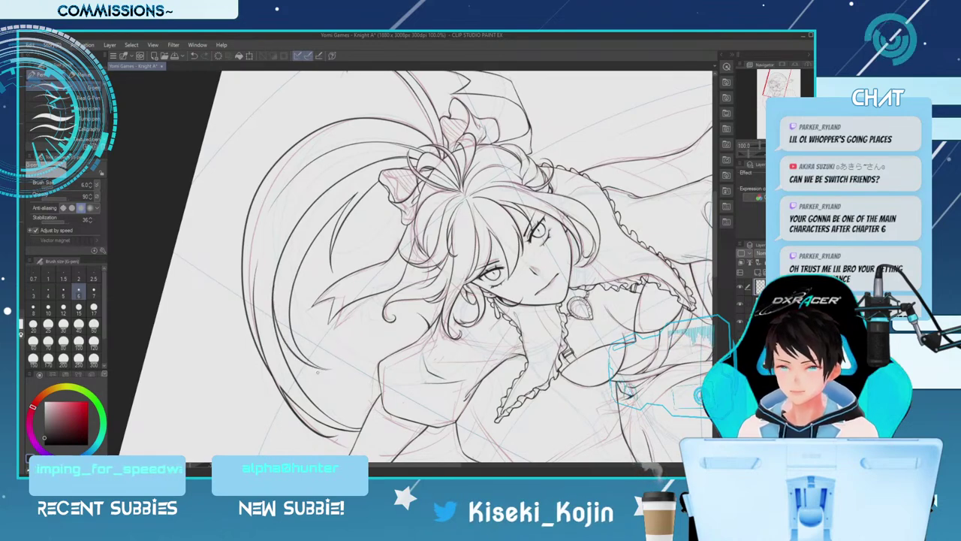
{"action": "left_click_drag", "start_coordinate": [362, 329], "coordinate": [333, 280]}
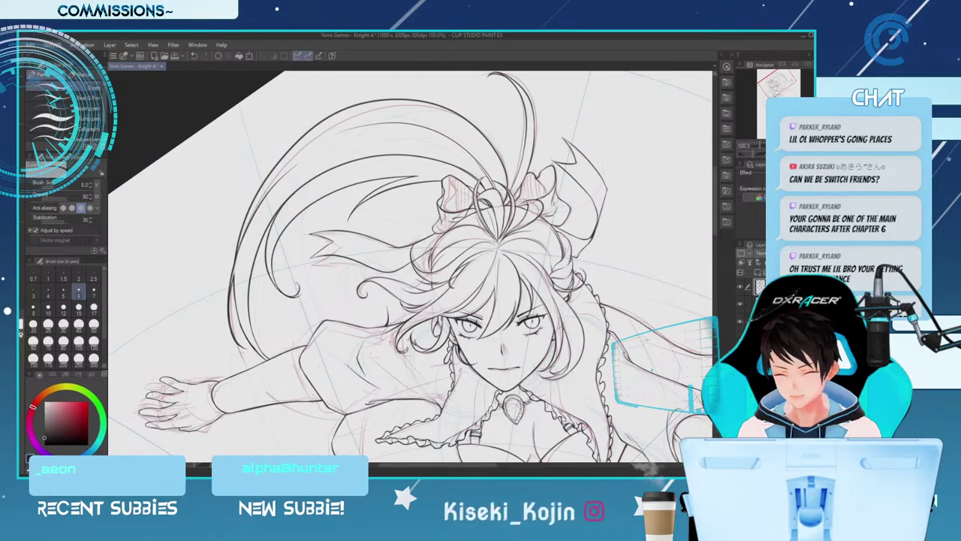
{"action": "left_click_drag", "start_coordinate": [299, 294], "coordinate": [299, 284]}
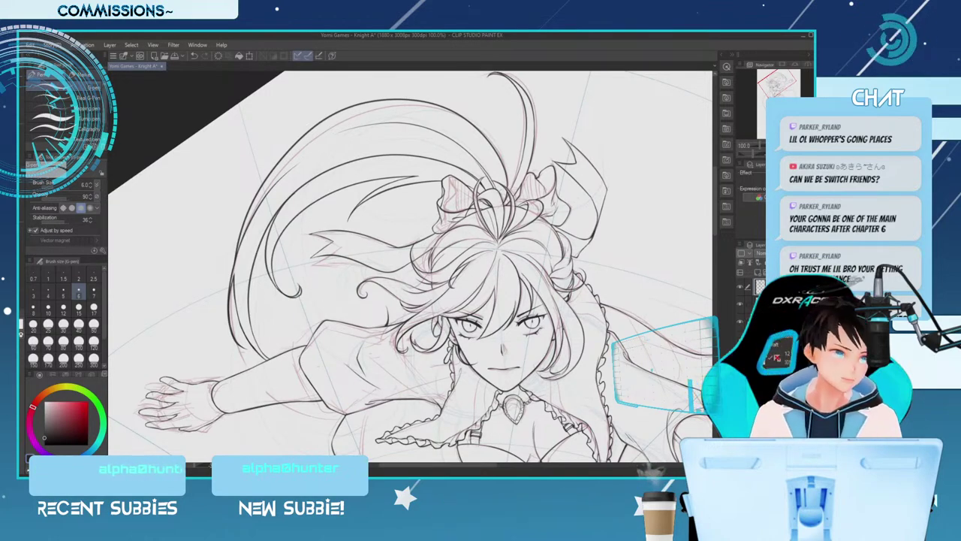
Flip the canvas back and ink a strand arching from the bows above the crescent with the size 6 pen, redrawing its outer line
{"action": "key", "text": "ctrl+minus"}
{"action": "key", "text": "ctrl+minus"}
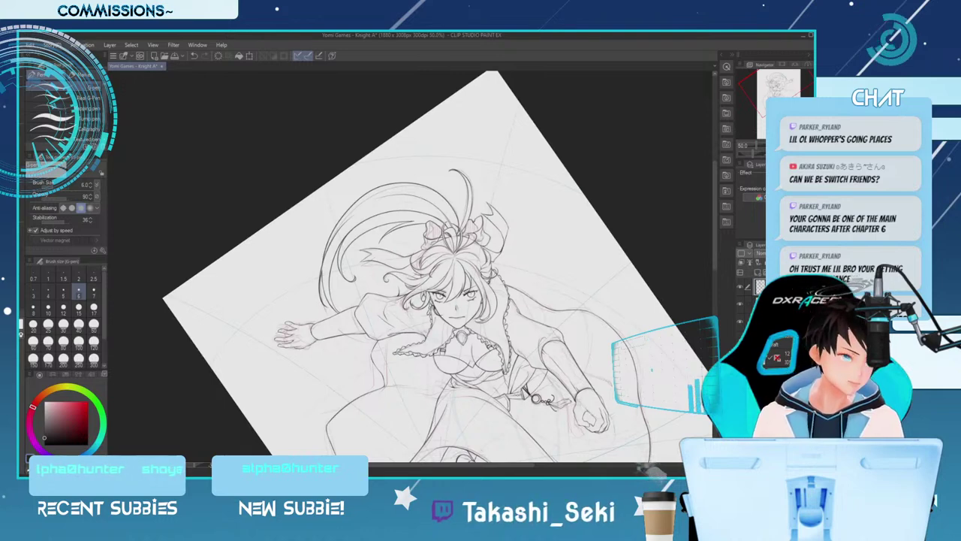
{"action": "key", "text": "h"}
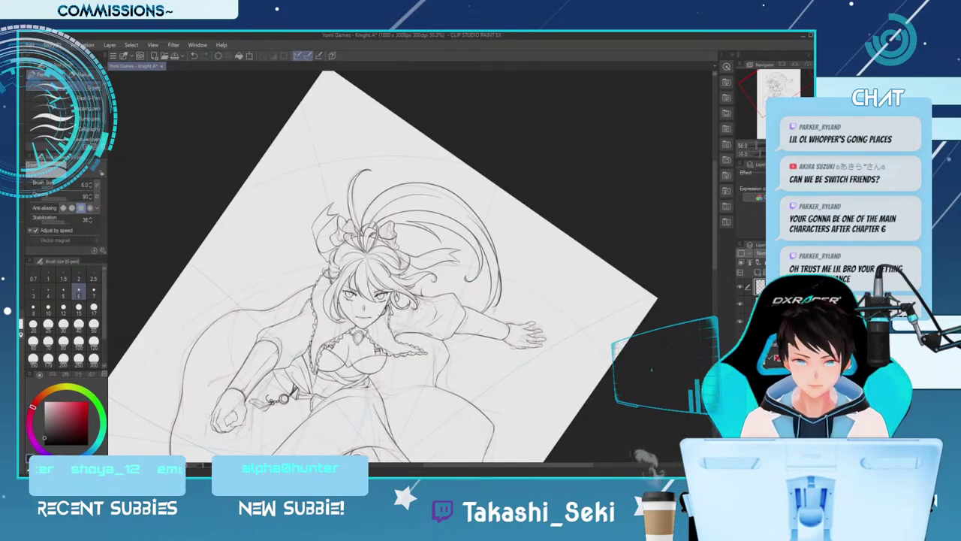
{"action": "key", "text": "ctrl+plus"}
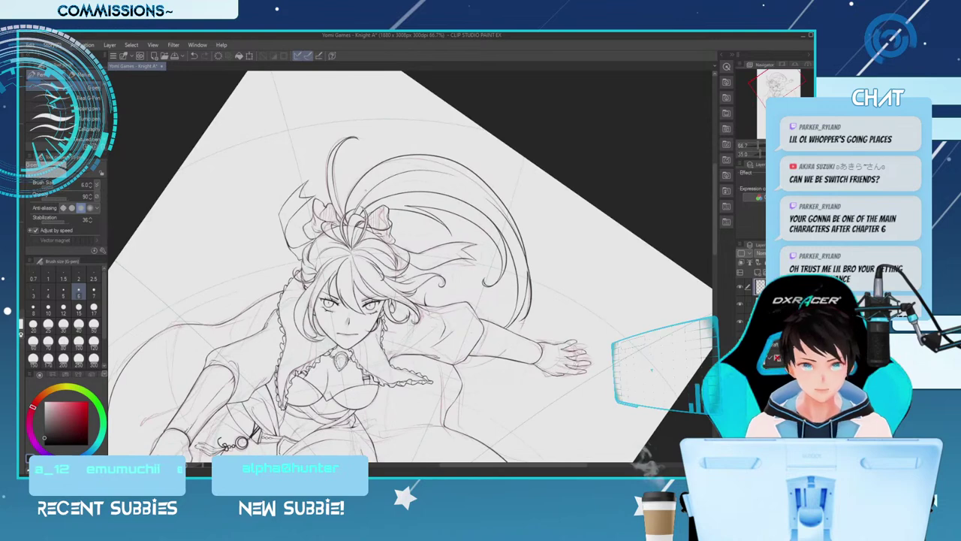
{"action": "left_click_drag", "start_coordinate": [344, 204], "coordinate": [429, 135]}
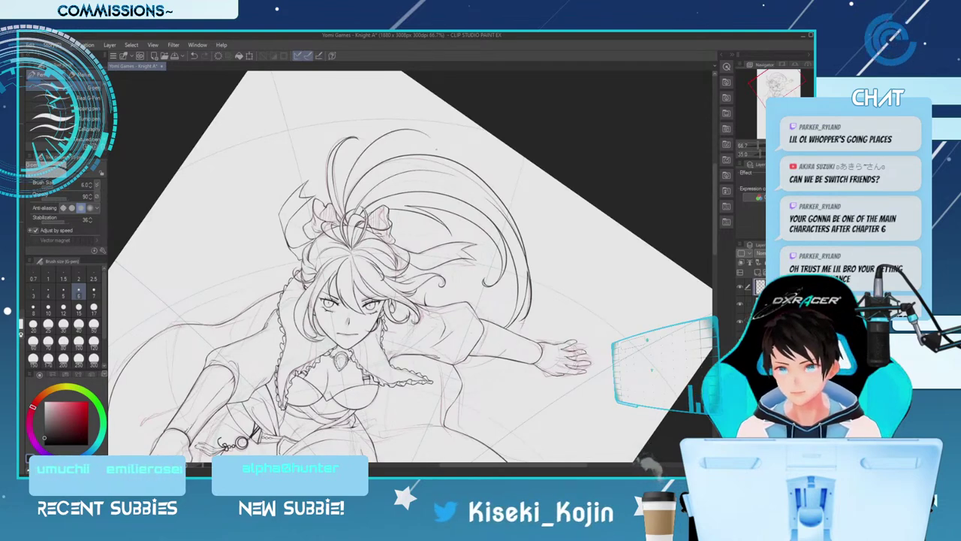
{"action": "key", "text": "ctrl+z"}
{"action": "mouse_move", "coordinate": [345, 204]}
{"action": "left_mouse_down"}
{"action": "mouse_move", "coordinate": [347, 189]}
{"action": "mouse_move", "coordinate": [434, 145]}
{"action": "left_mouse_up"}
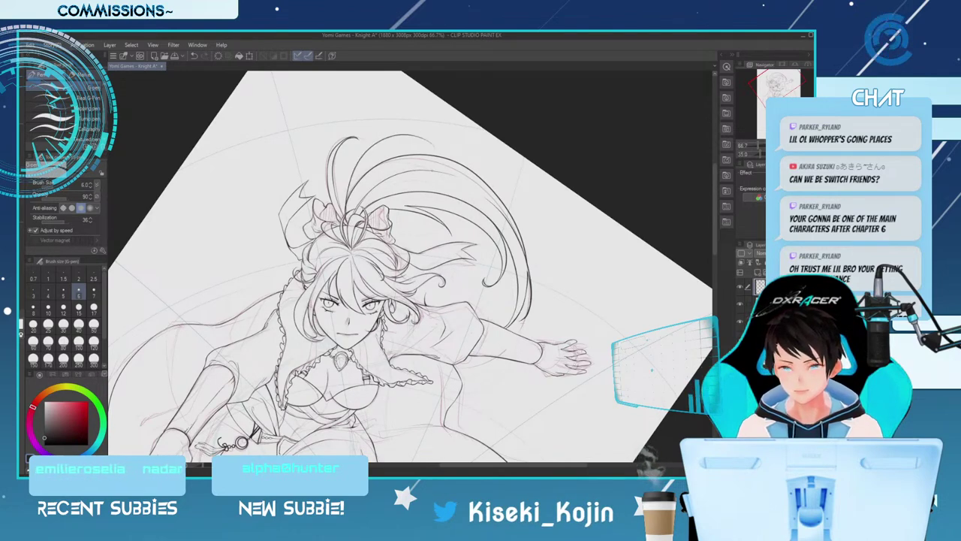
{"action": "key", "text": "ctrl+z"}
{"action": "left_click_drag", "start_coordinate": [350, 178], "coordinate": [431, 132]}
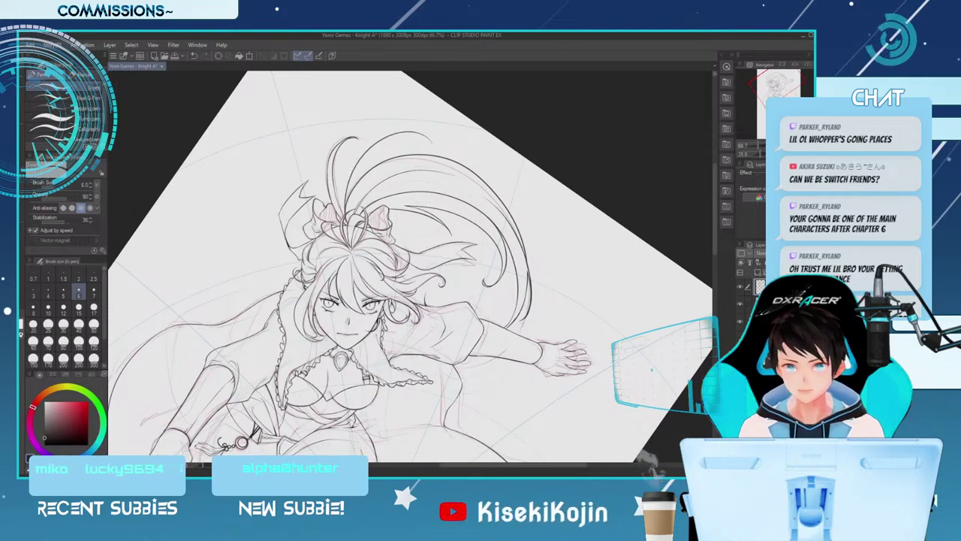
{"action": "left_click_drag", "start_coordinate": [347, 197], "coordinate": [368, 151]}
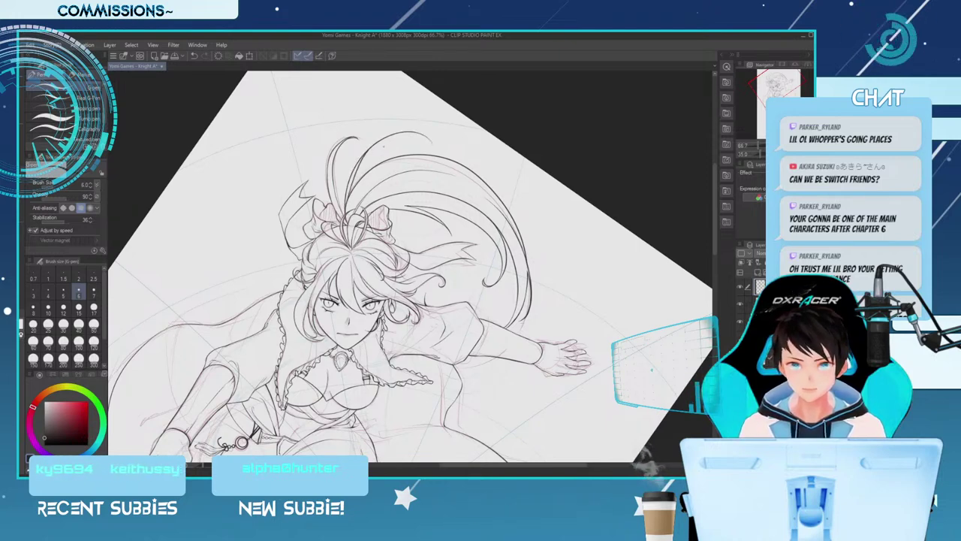
Ink the inner line of the strand arching above the crescent with the size 6 pen, undoing and redrawing one attempt
{"action": "key", "text": "minus"}
{"action": "key", "text": "minus"}
{"action": "key", "text": "minus"}
{"action": "key", "text": "minus"}
{"action": "key", "text": "minus"}
{"action": "key", "text": "minus"}
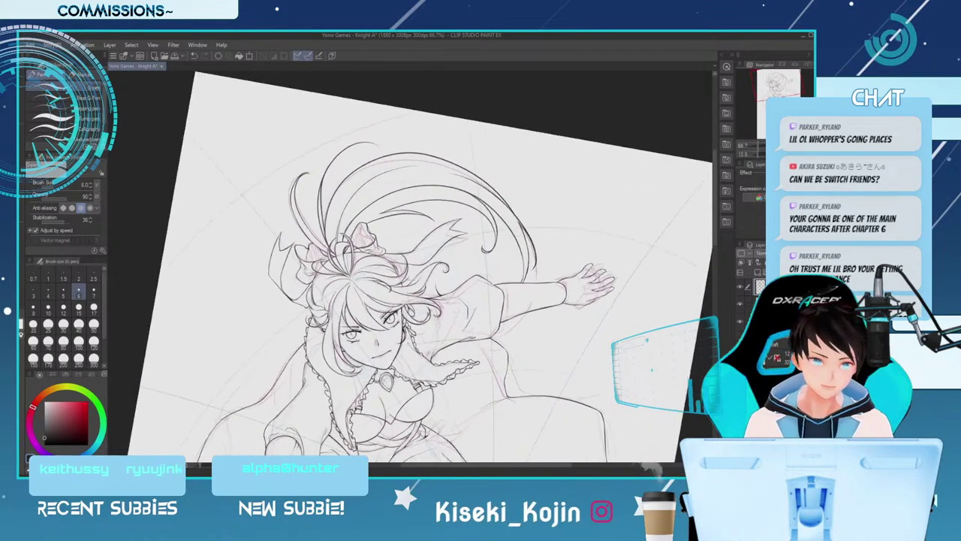
{"action": "mouse_move", "coordinate": [321, 171]}
{"action": "left_mouse_down"}
{"action": "mouse_move", "coordinate": [349, 154]}
{"action": "mouse_move", "coordinate": [383, 154]}
{"action": "left_mouse_up"}
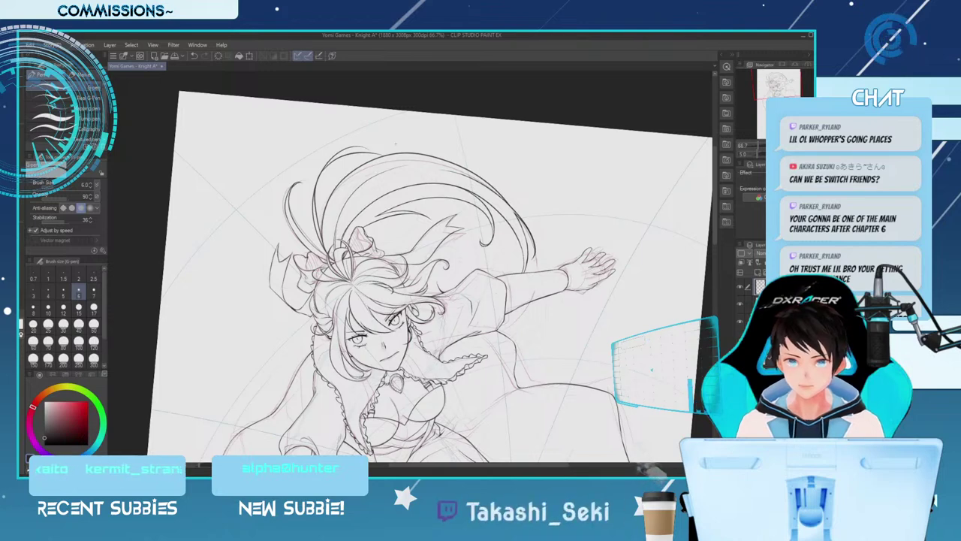
{"action": "left_click_drag", "start_coordinate": [327, 167], "coordinate": [368, 152]}
{"action": "key", "text": "ctrl+z"}
{"action": "left_click_drag", "start_coordinate": [319, 177], "coordinate": [368, 154]}
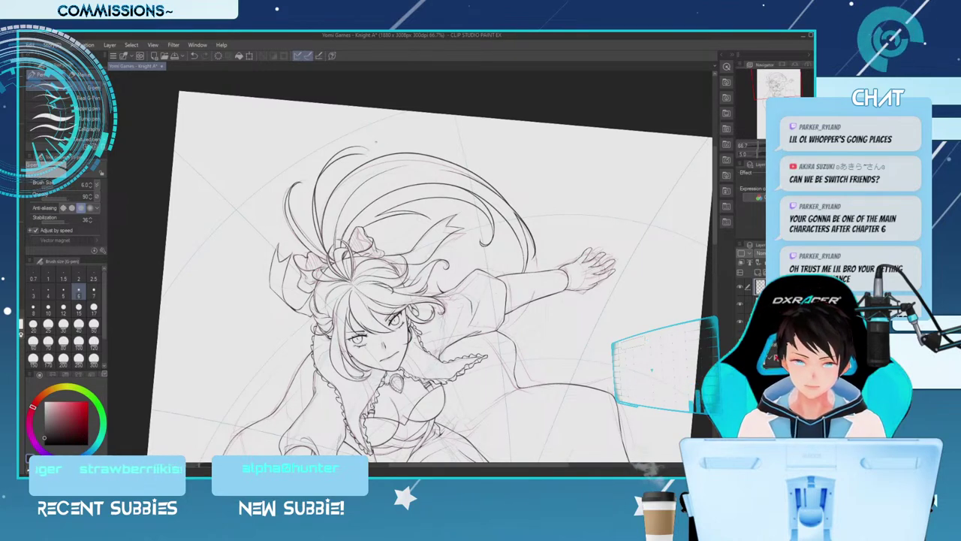
Join the upper strand's tip to the crescent's outer line, comparing the stroke through undo and redo and keeping it
{"action": "key", "text": "asciicircum"}
{"action": "key", "text": "asciicircum"}
{"action": "key", "text": "asciicircum"}
{"action": "key", "text": "asciicircum"}
{"action": "key", "text": "asciicircum"}
{"action": "key", "text": "asciicircum"}
{"action": "key", "text": "asciicircum"}
{"action": "key", "text": "asciicircum"}
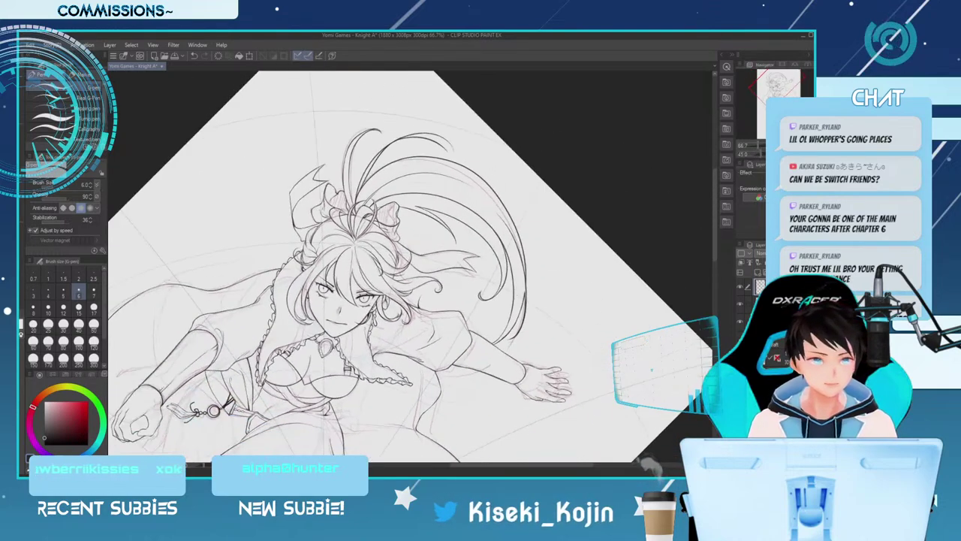
{"action": "key", "text": "ctrl+z"}
{"action": "key", "text": "ctrl+y"}
{"action": "key", "text": "ctrl+z"}
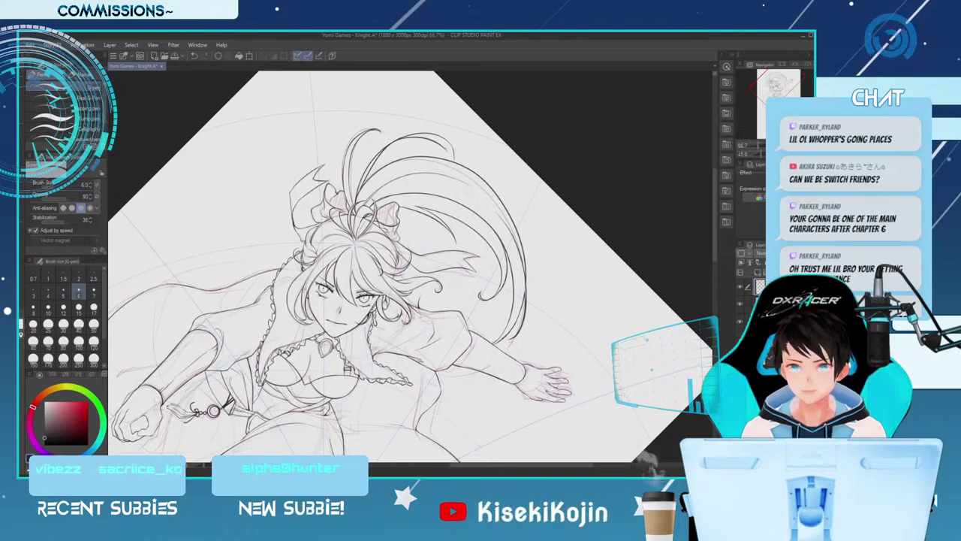
{"action": "key", "text": "ctrl+y"}
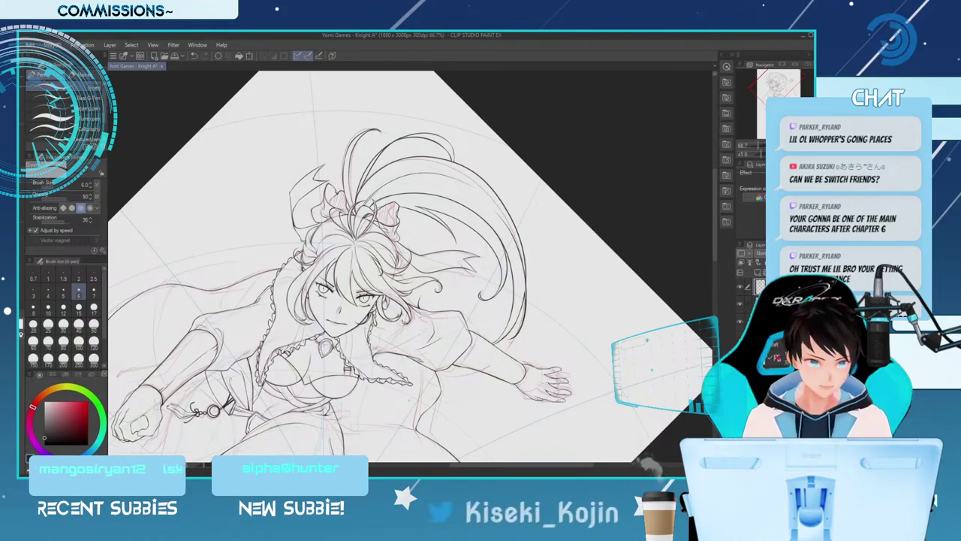
Straighten the canvas and examine the knight's line art from the hair down to the legs
{"action": "key", "text": "minus"}
{"action": "key", "text": "minus"}
{"action": "key", "text": "minus"}
{"action": "key", "text": "minus"}
{"action": "key", "text": "minus"}
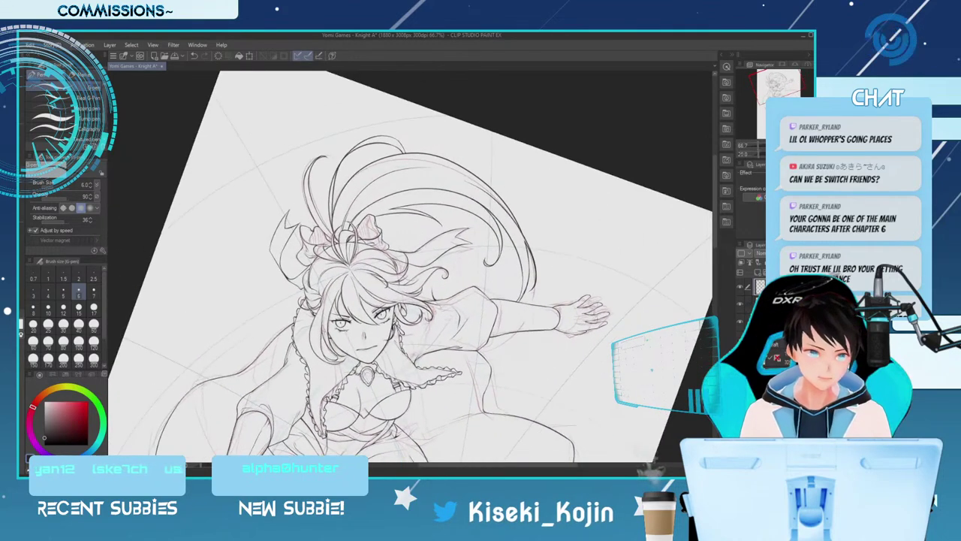
{"action": "key", "text": "minus"}
{"action": "key", "text": "minus"}
{"action": "key", "text": "minus"}
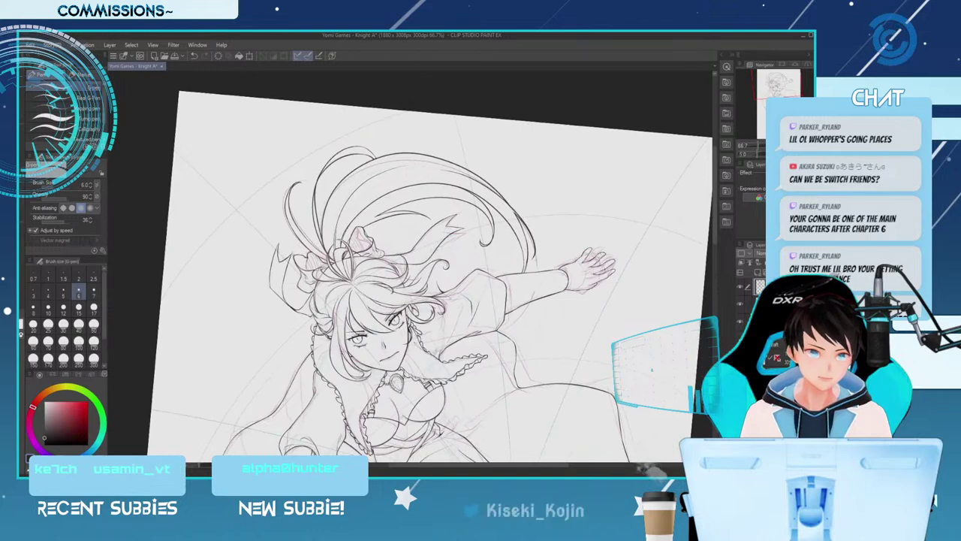
{"action": "key", "text": "minus"}
{"action": "key", "text": "ctrl+minus"}
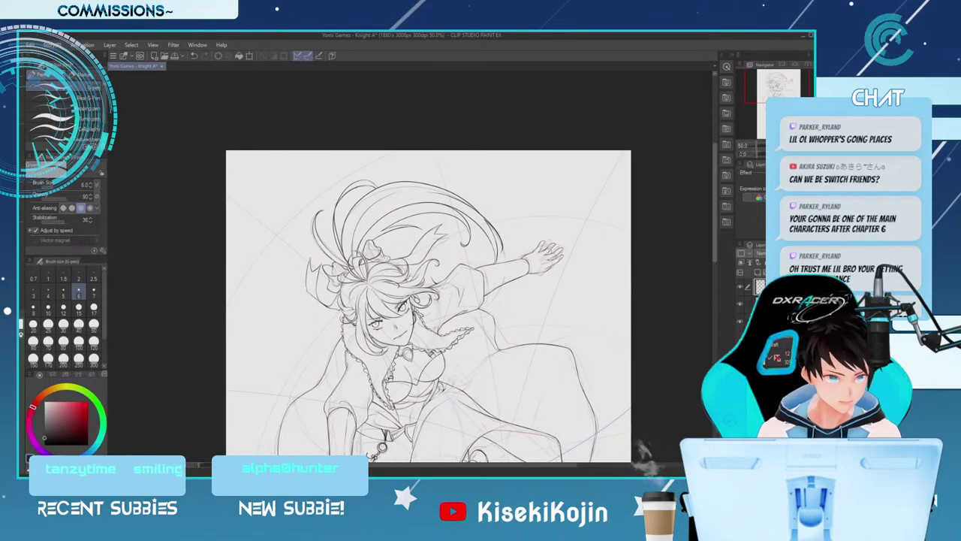
{"action": "scroll", "coordinate": [680, 292], "scroll_direction": "down", "scroll_amount": 3}
{"action": "scroll", "coordinate": [428, 267], "scroll_direction": "down", "scroll_amount": 3}
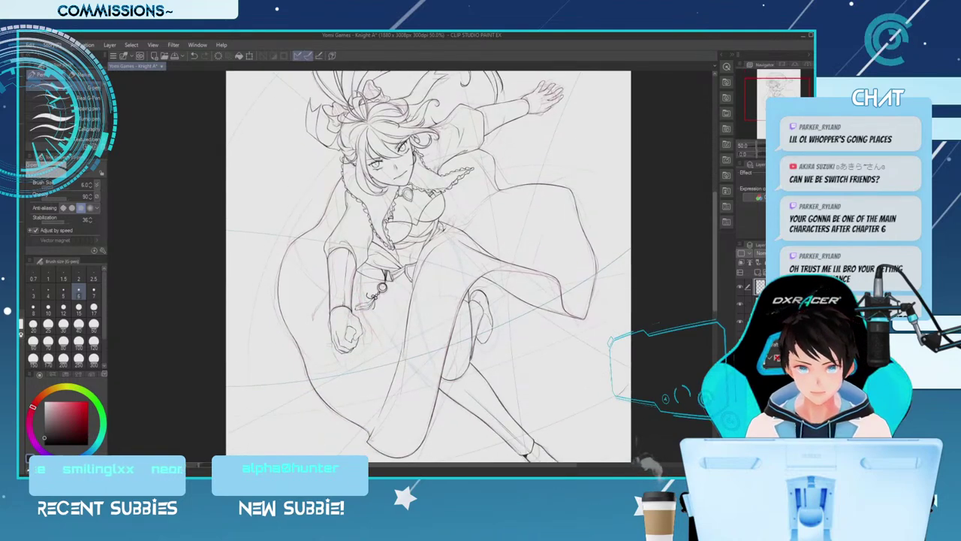
{"action": "scroll", "coordinate": [428, 266], "scroll_direction": "up", "scroll_amount": 1}
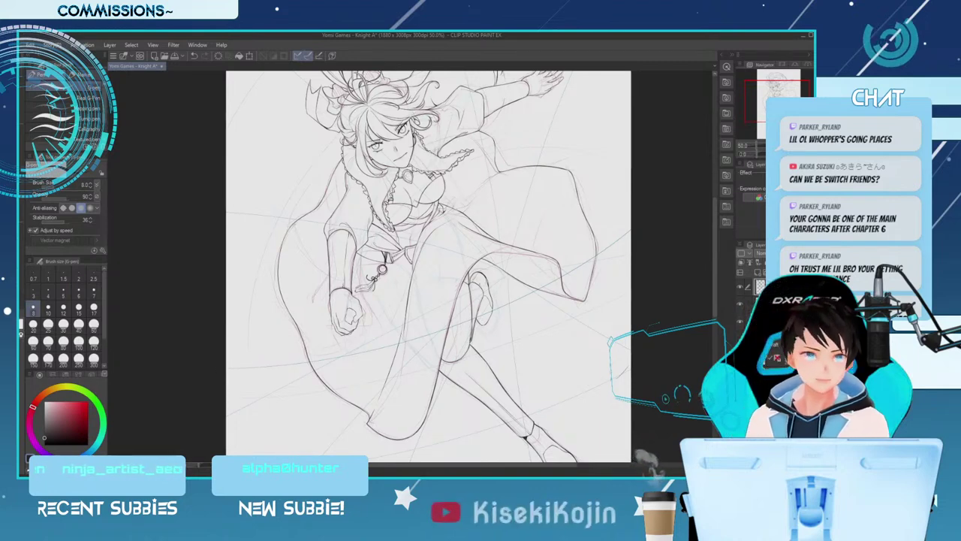
Try inking a curved horizon line across the canvas over the legs, first with the size 8 pen, then with size 6
{"action": "key", "text": "ctrl+z"}
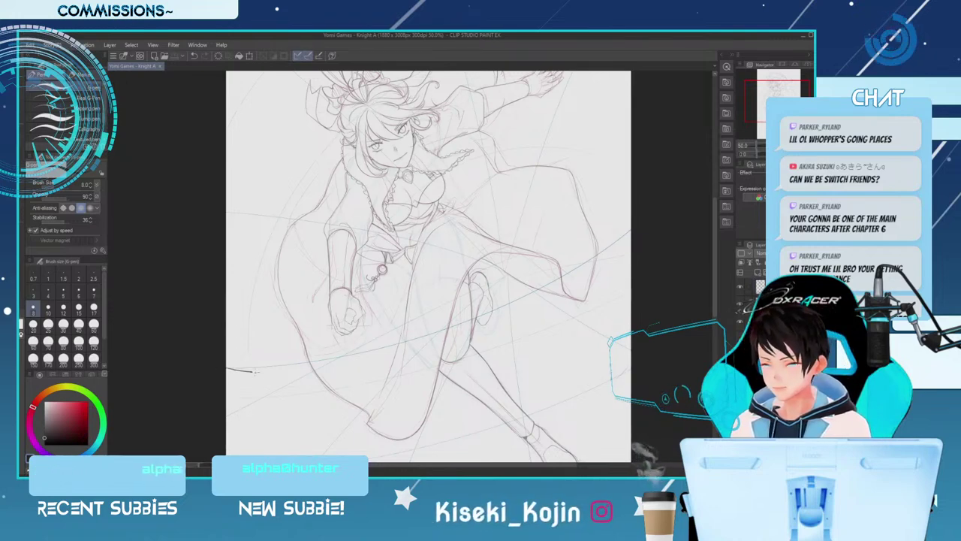
{"action": "left_click_drag", "start_coordinate": [223, 368], "coordinate": [372, 349]}
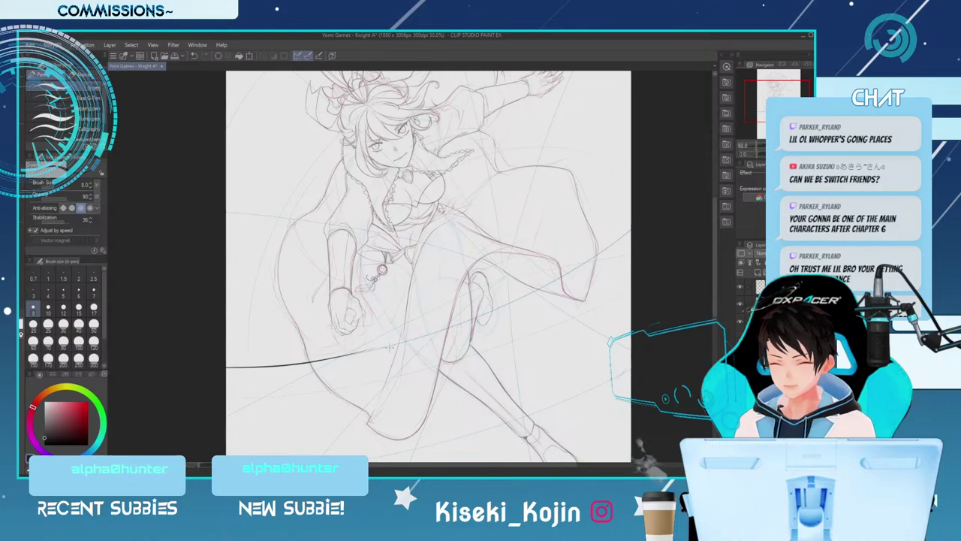
{"action": "key", "text": "ctrl+z"}
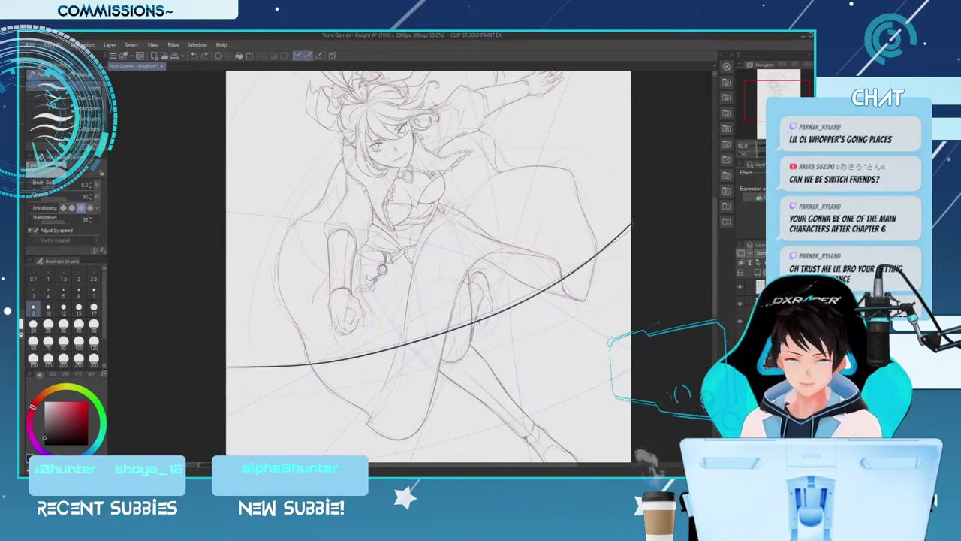
{"action": "key", "text": "bracketleft"}
{"action": "key", "text": "bracketleft"}
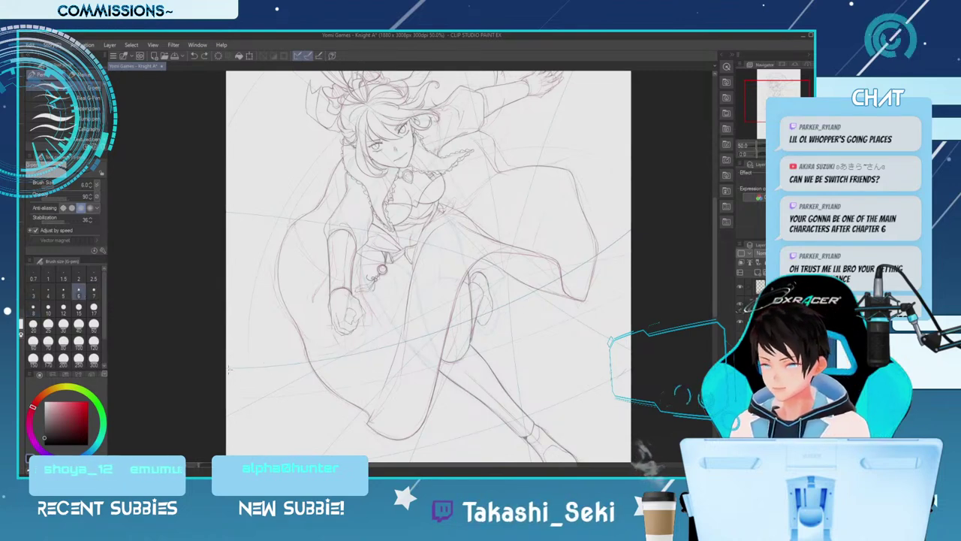
{"action": "mouse_move", "coordinate": [223, 366]}
{"action": "left_mouse_down"}
{"action": "mouse_move", "coordinate": [450, 321]}
{"action": "mouse_move", "coordinate": [655, 204]}
{"action": "left_mouse_up"}
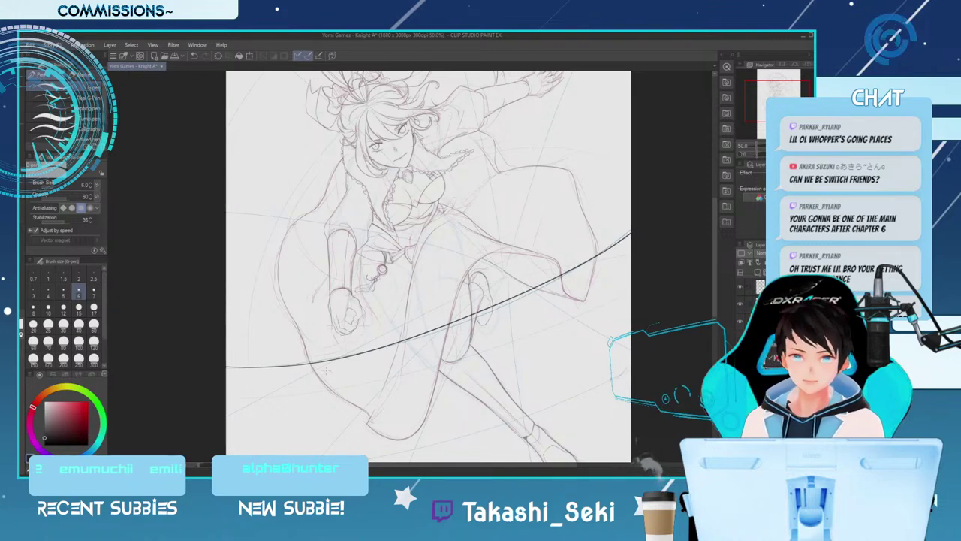
{"action": "key", "text": "ctrl+z"}
{"action": "mouse_move", "coordinate": [260, 364]}
{"action": "left_mouse_down"}
{"action": "mouse_move", "coordinate": [482, 308]}
{"action": "mouse_move", "coordinate": [646, 215]}
{"action": "left_mouse_up"}
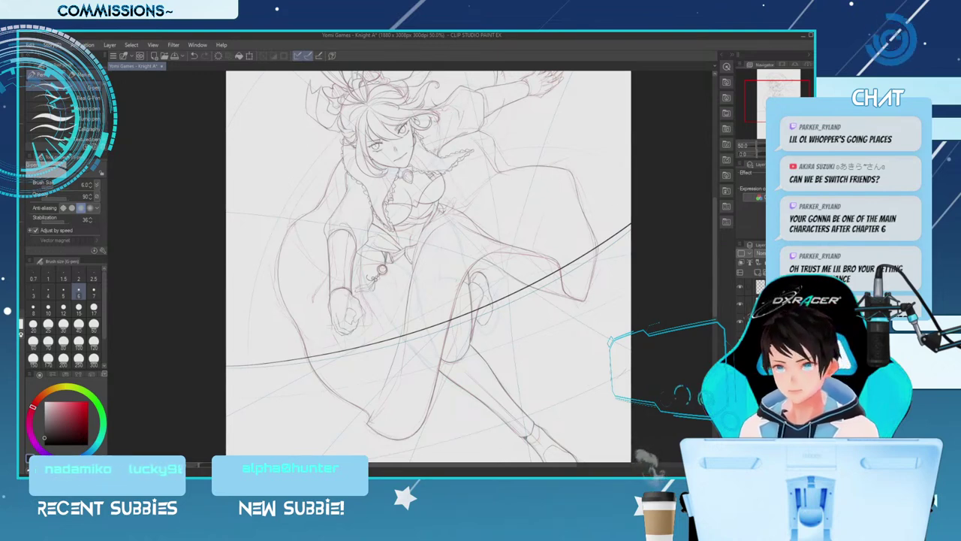
Undo the horizon attempt and redraw the curve from edge to edge with the size 6 pen on a tilted canvas
{"action": "key", "text": "^"}
{"action": "key", "text": "^"}
{"action": "key", "text": "^"}
{"action": "key", "text": "^"}
{"action": "key", "text": "^"}
{"action": "key", "text": "^"}
{"action": "key", "text": "^"}
{"action": "key", "text": "^"}
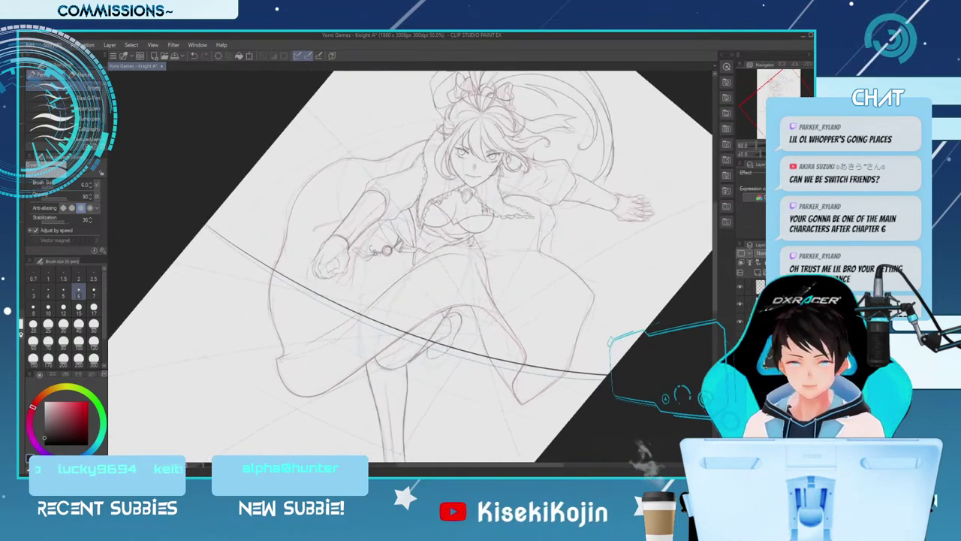
{"action": "key", "text": "ctrl+z"}
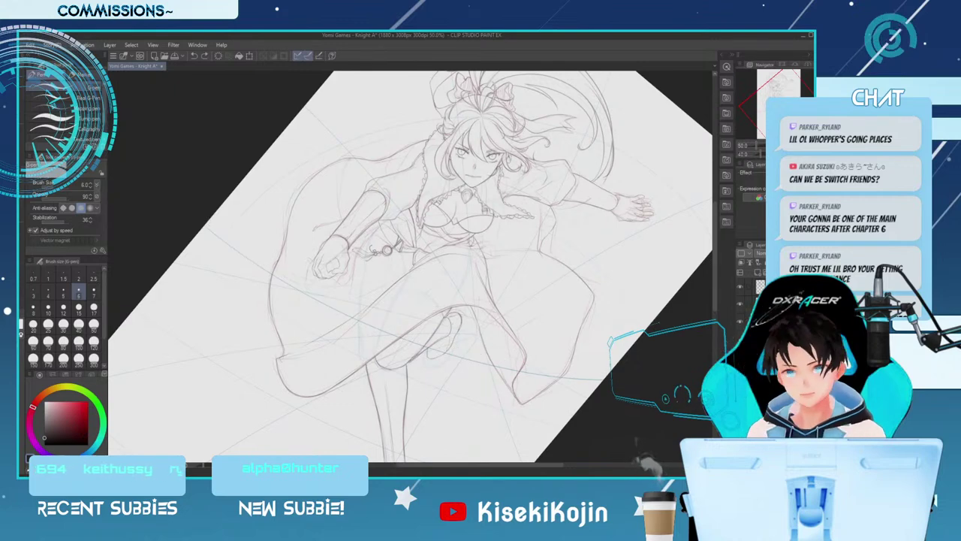
{"action": "key", "text": "ctrl+minus"}
{"action": "key", "text": "^"}
{"action": "key", "text": "^"}
{"action": "key", "text": "^"}
{"action": "key", "text": "^"}
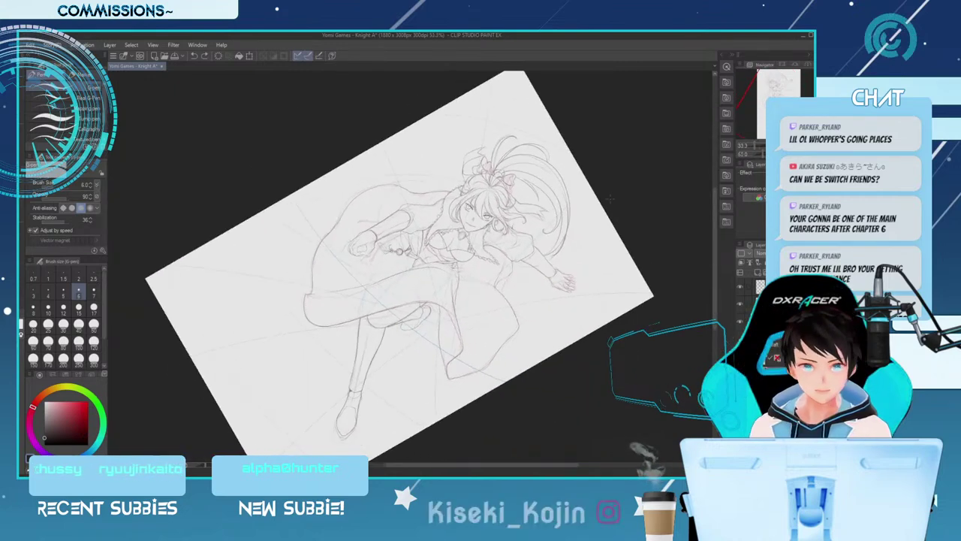
{"action": "mouse_move", "coordinate": [294, 196]}
{"action": "left_mouse_down"}
{"action": "mouse_move", "coordinate": [398, 309]}
{"action": "mouse_move", "coordinate": [503, 381]}
{"action": "left_mouse_up"}
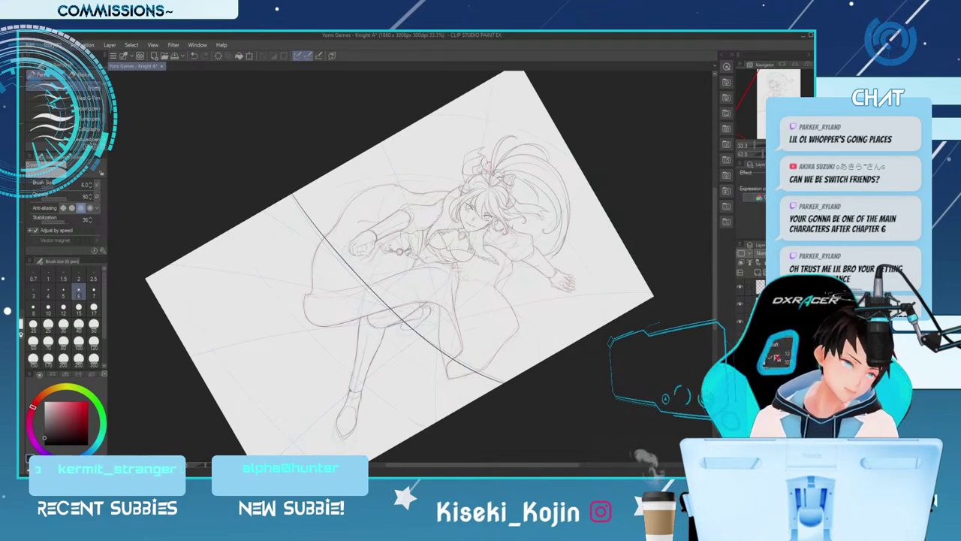
Straighten the canvas, enclose the horizon curve in a full-width rectangular selection and start a Scale/Rotate transform
{"action": "key", "text": "minus"}
{"action": "key", "text": "minus"}
{"action": "key", "text": "minus"}
{"action": "key", "text": "minus"}
{"action": "key", "text": "minus"}
{"action": "key", "text": "minus"}
{"action": "key", "text": "minus"}
{"action": "key", "text": "minus"}
{"action": "key", "text": "minus"}
{"action": "key", "text": "minus"}
{"action": "key", "text": "minus"}
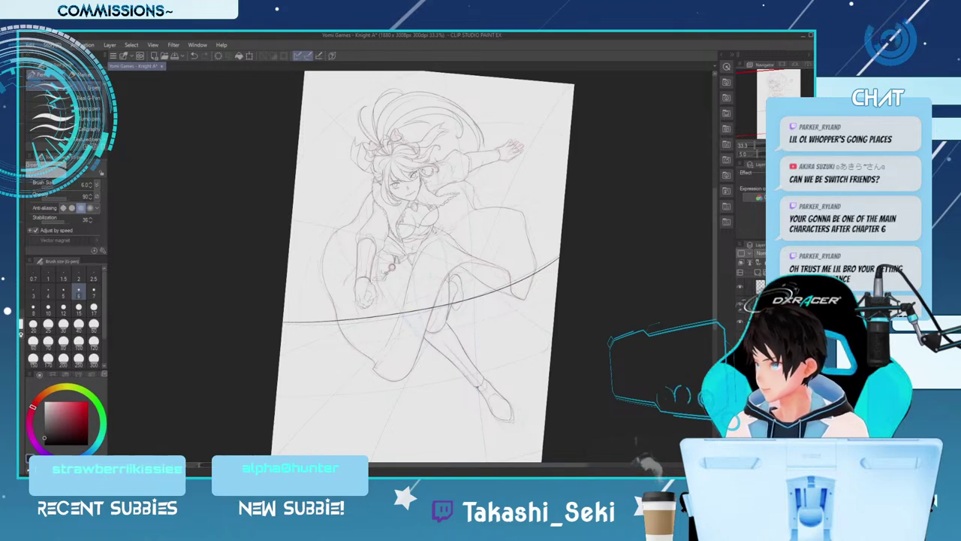
{"action": "key", "text": "minus"}
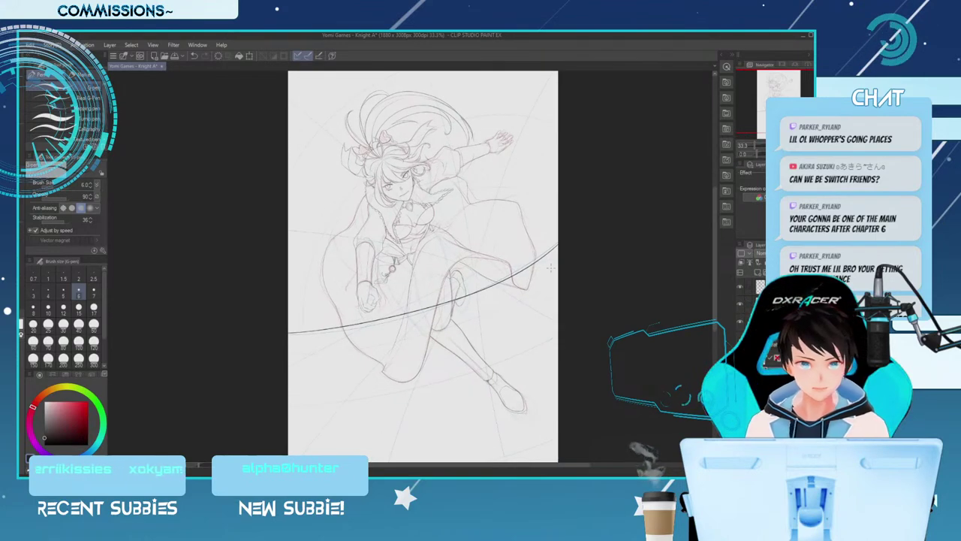
{"action": "key", "text": "m"}
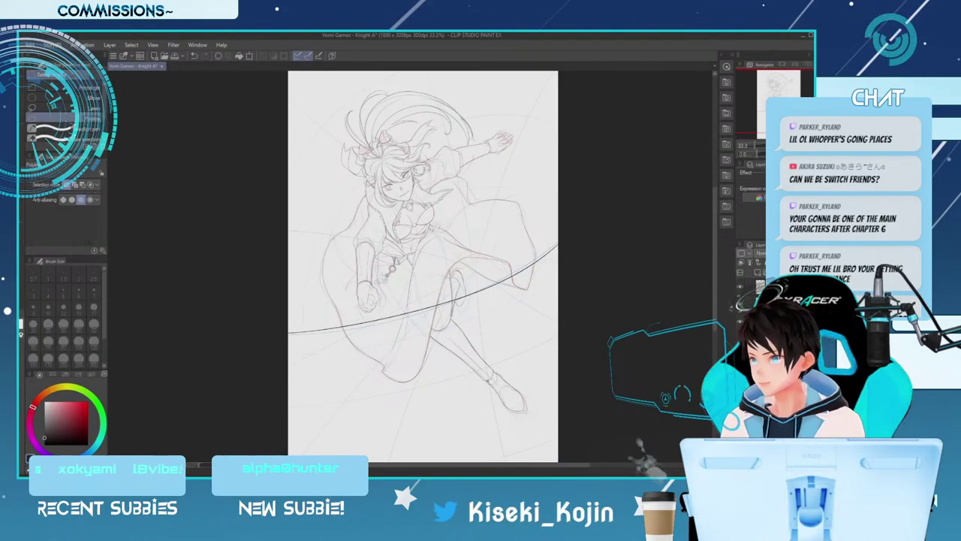
{"action": "left_click", "coordinate": [64, 87]}
{"action": "left_click_drag", "start_coordinate": [220, 204], "coordinate": [596, 363]}
{"action": "left_click", "coordinate": [456, 378]}
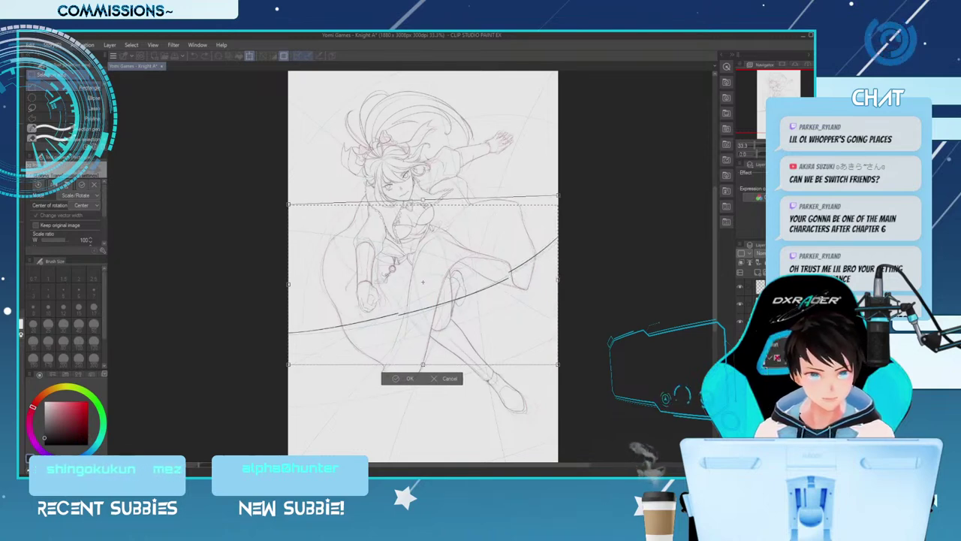
Skew and slightly stretch the selected horizon curve to match the sketch, apply the transform, deselect and save the file
{"action": "left_click_drag", "start_coordinate": [559, 196], "coordinate": [560, 198]}
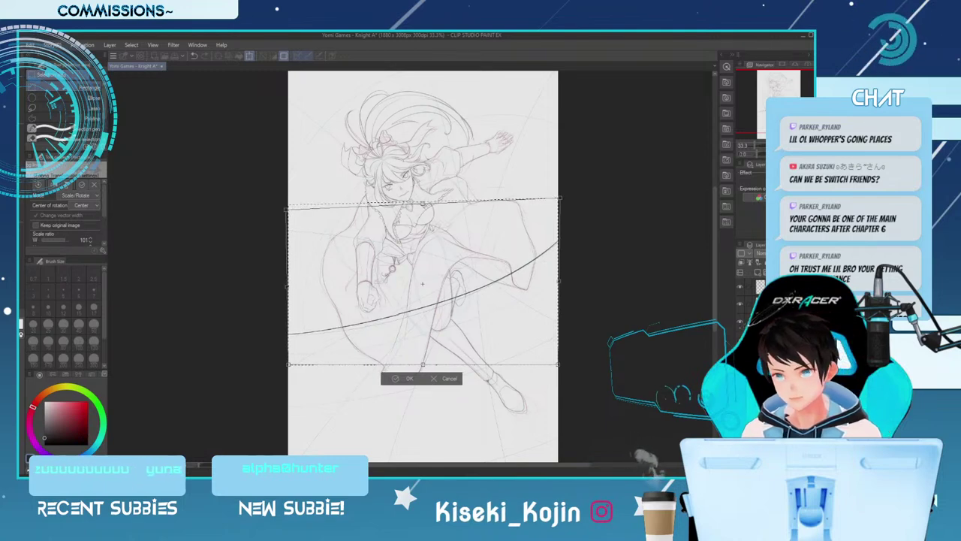
{"action": "left_click_drag", "start_coordinate": [286, 209], "coordinate": [285, 210]}
{"action": "left_click_drag", "start_coordinate": [423, 364], "coordinate": [423, 368]}
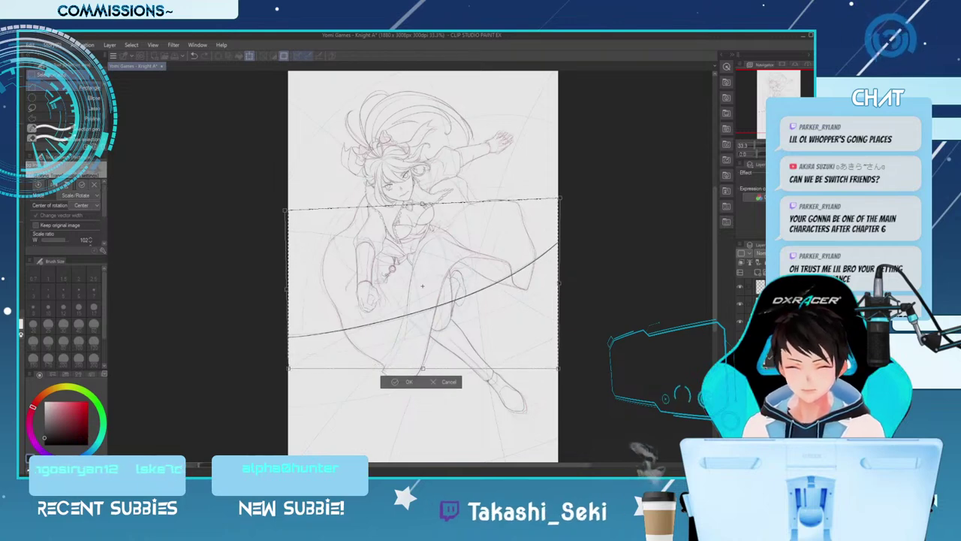
{"action": "left_click_drag", "start_coordinate": [289, 367], "coordinate": [280, 368]}
{"action": "left_click_drag", "start_coordinate": [555, 376], "coordinate": [549, 380]}
{"action": "left_click_drag", "start_coordinate": [280, 368], "coordinate": [277, 367]}
{"action": "left_click_drag", "start_coordinate": [550, 379], "coordinate": [544, 386]}
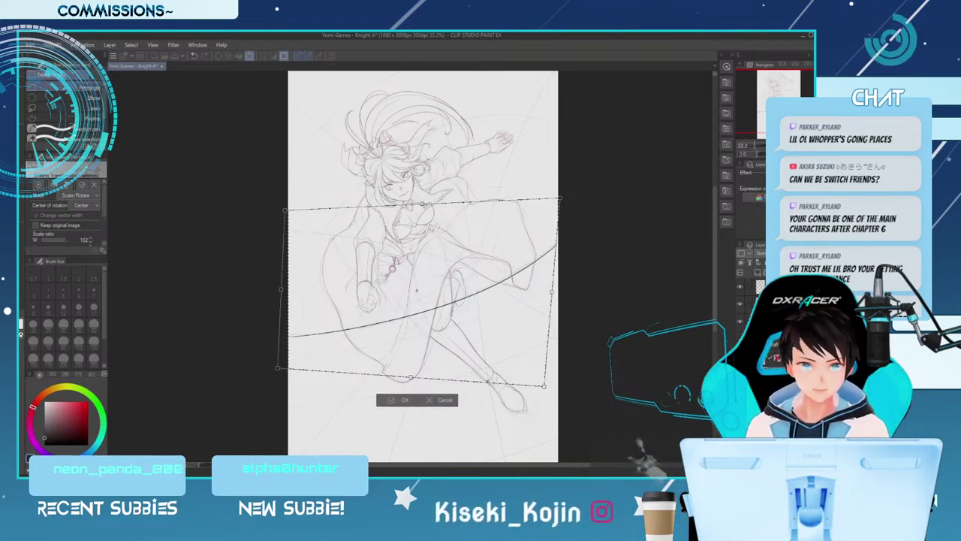
{"action": "left_click_drag", "start_coordinate": [560, 199], "coordinate": [562, 194]}
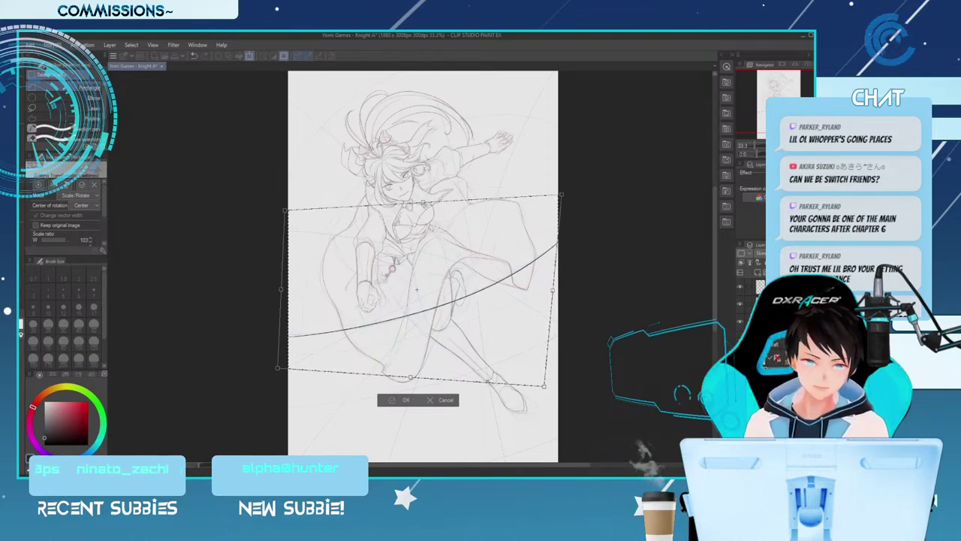
{"action": "key", "text": "Return"}
{"action": "key", "text": "ctrl+d"}
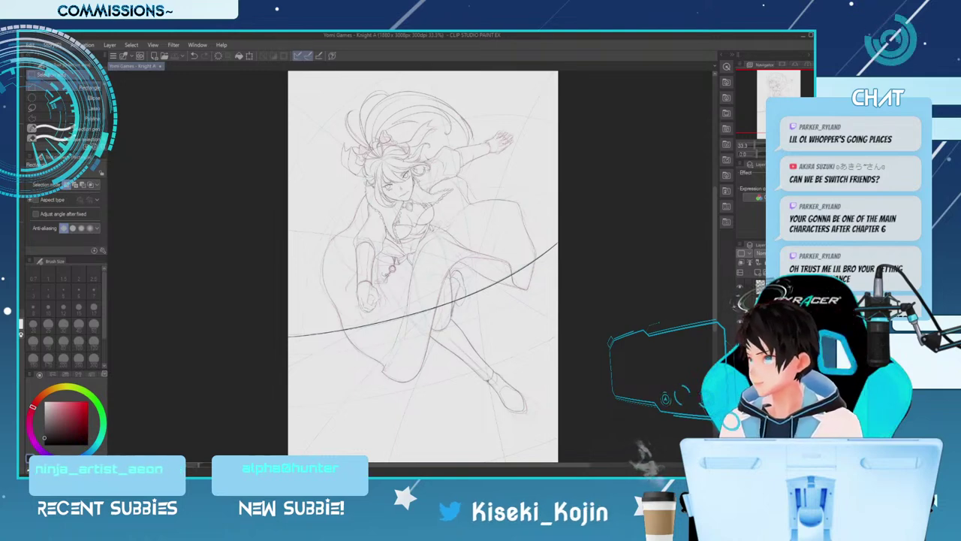
{"action": "key", "text": "u"}
{"action": "key", "text": "ctrl+s"}
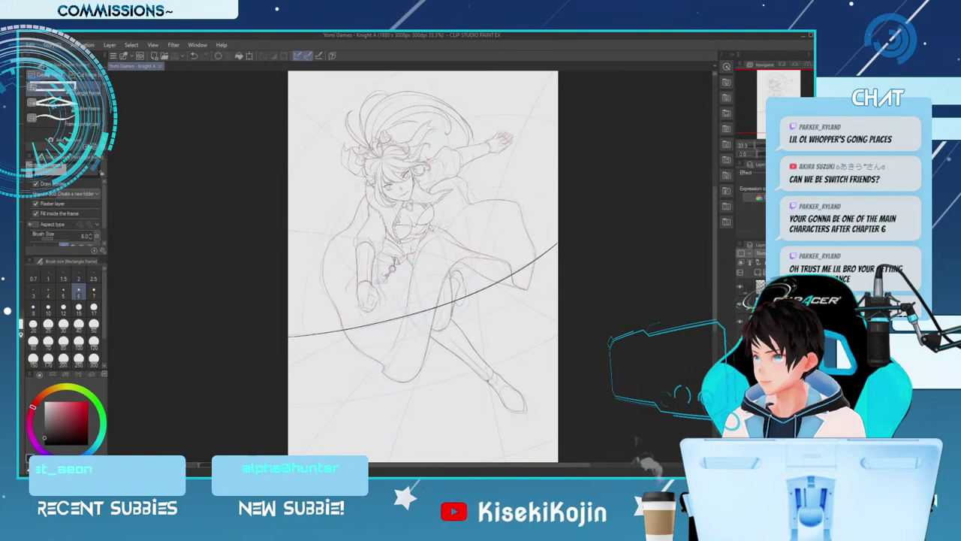
Try size 6 dense focus lines radiating from a circle around the knight's torso, and move their centre slightly upward
{"action": "key", "text": "u"}
{"action": "key", "text": "u"}
{"action": "key", "text": "u"}
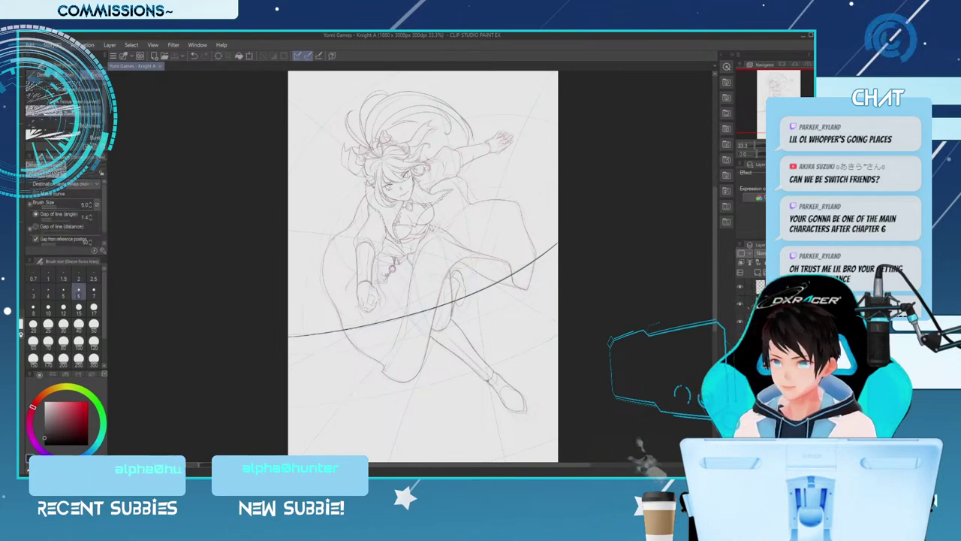
{"action": "left_click_drag", "start_coordinate": [422, 215], "coordinate": [509, 303]}
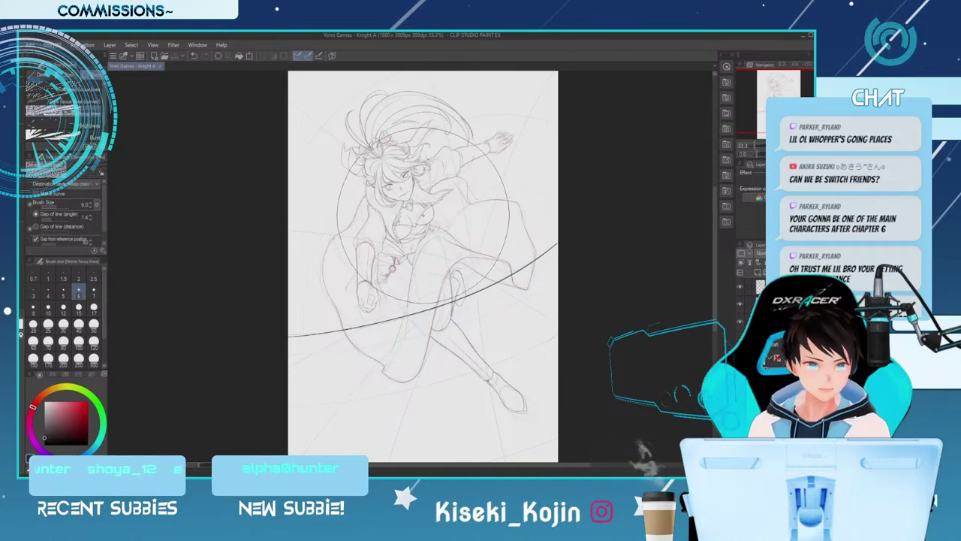
{"action": "left_click_drag", "start_coordinate": [509, 216], "coordinate": [509, 216]}
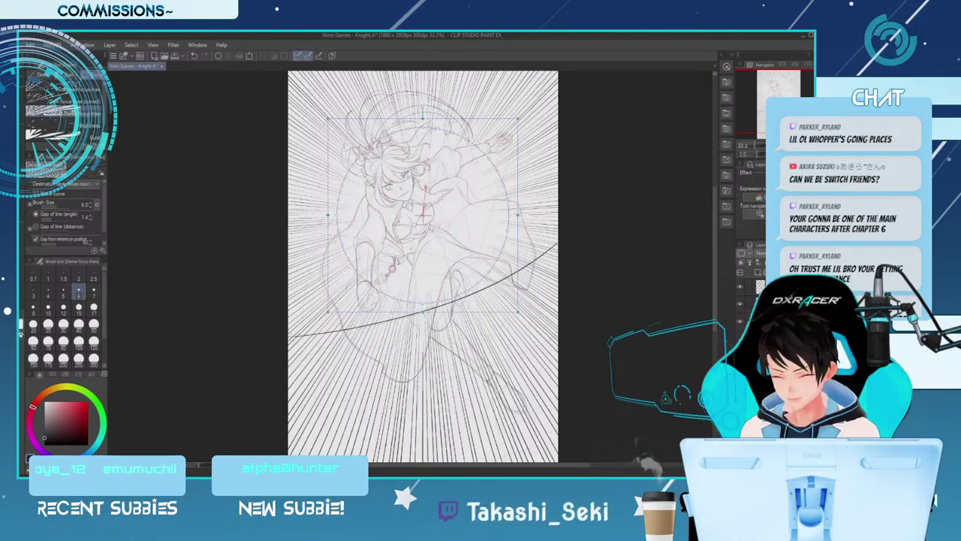
{"action": "key", "text": "alt+bracketleft"}
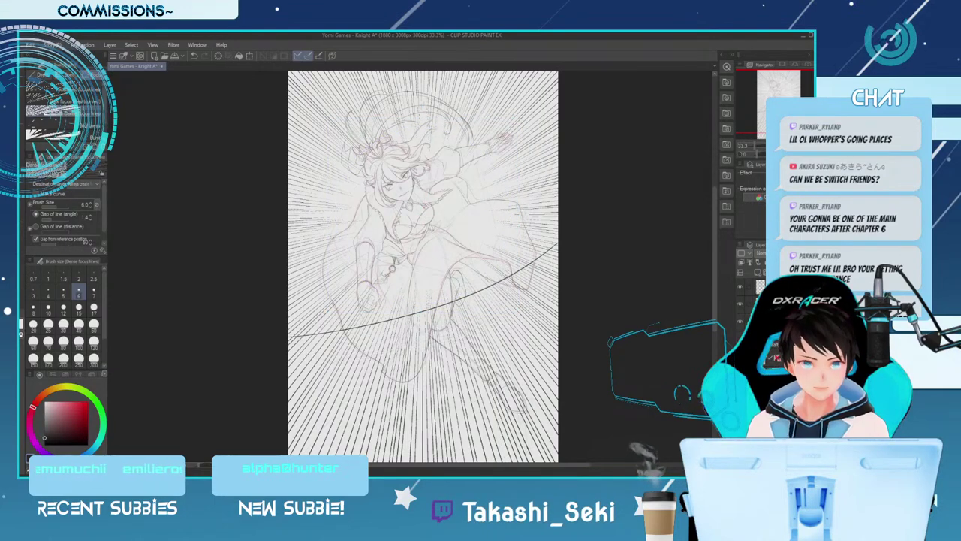
{"action": "key", "text": "alt+bracketright"}
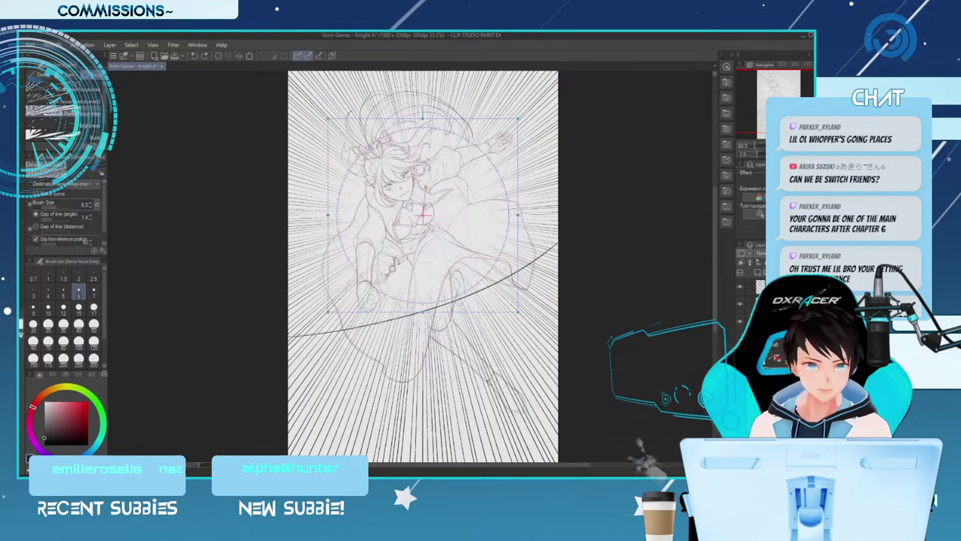
{"action": "left_click", "coordinate": [423, 216]}
{"action": "left_click_drag", "start_coordinate": [423, 217], "coordinate": [423, 194]}
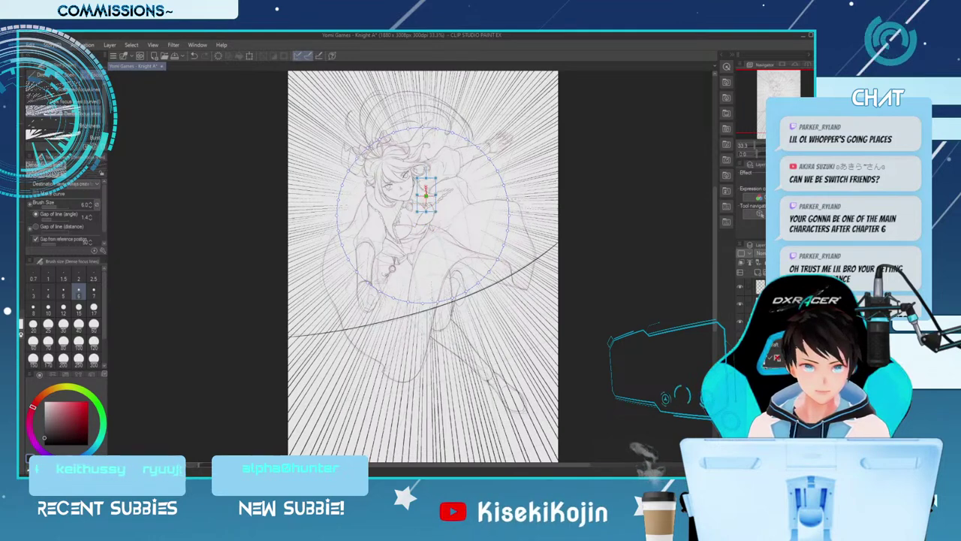
Undo the dense focus lines and try a smaller focus-line circle around the knight's head and chest, undoing it too
{"action": "key", "text": "ctrl+z"}
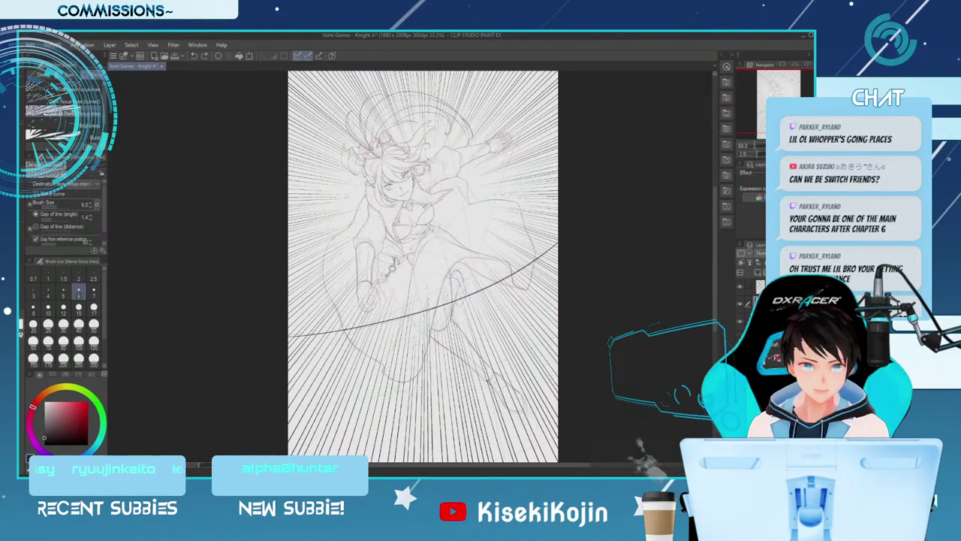
{"action": "key", "text": "ctrl+z"}
{"action": "key", "text": "ctrl+z"}
{"action": "key", "text": "ctrl+z"}
{"action": "key", "text": "ctrl+z"}
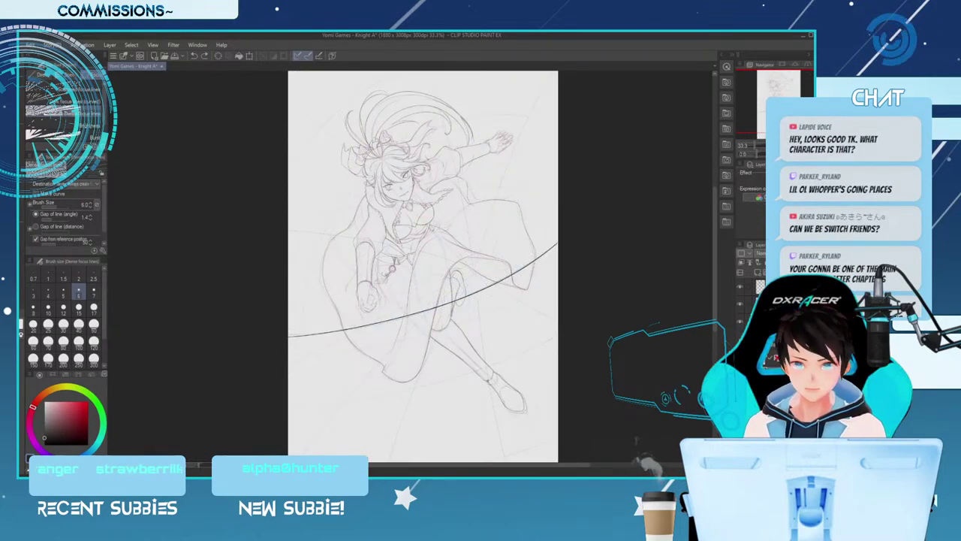
{"action": "left_click_drag", "start_coordinate": [396, 196], "coordinate": [459, 256]}
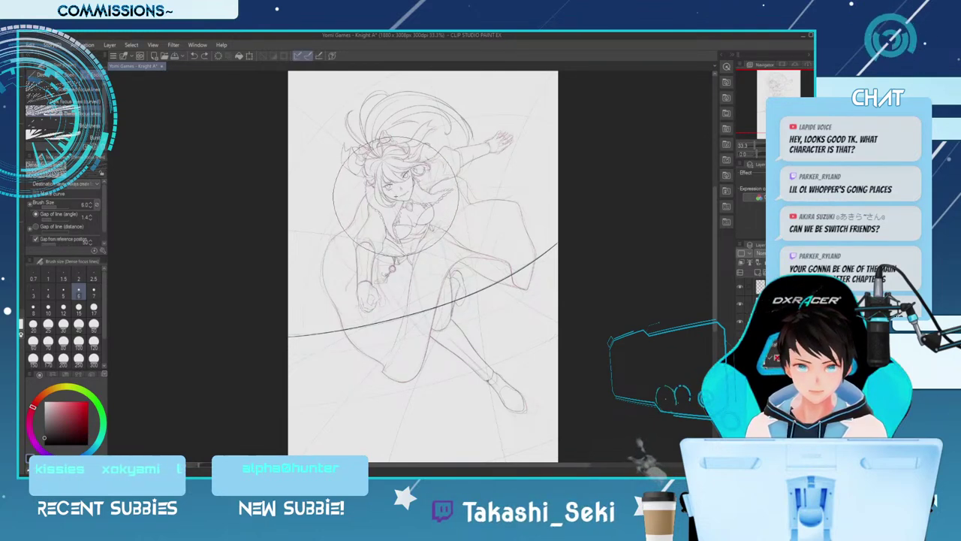
{"action": "key", "text": "ctrl+z"}
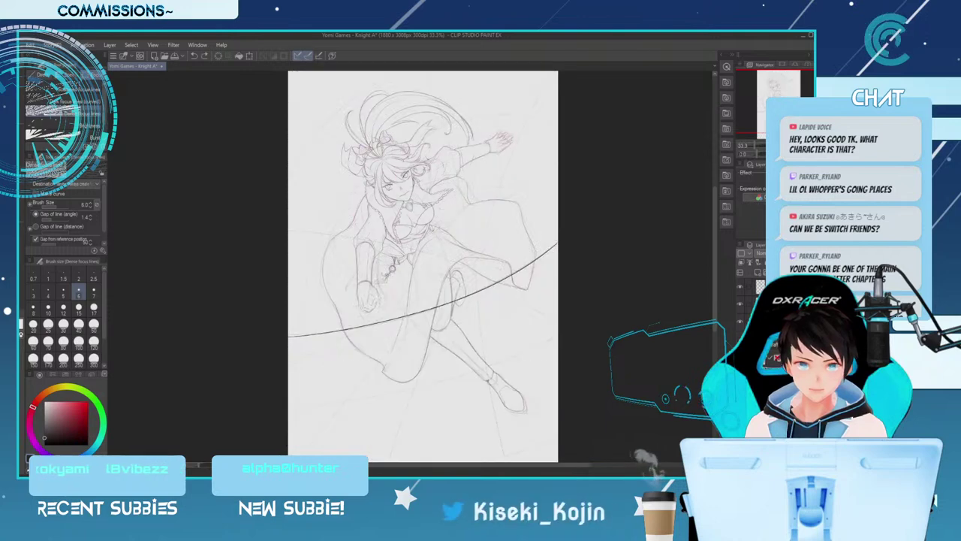
Try size 6 dense focus lines around the knight's hips, undo them and reset the tool to size 1 with a 1.0 angle gap
{"action": "left_click_drag", "start_coordinate": [457, 257], "coordinate": [519, 317]}
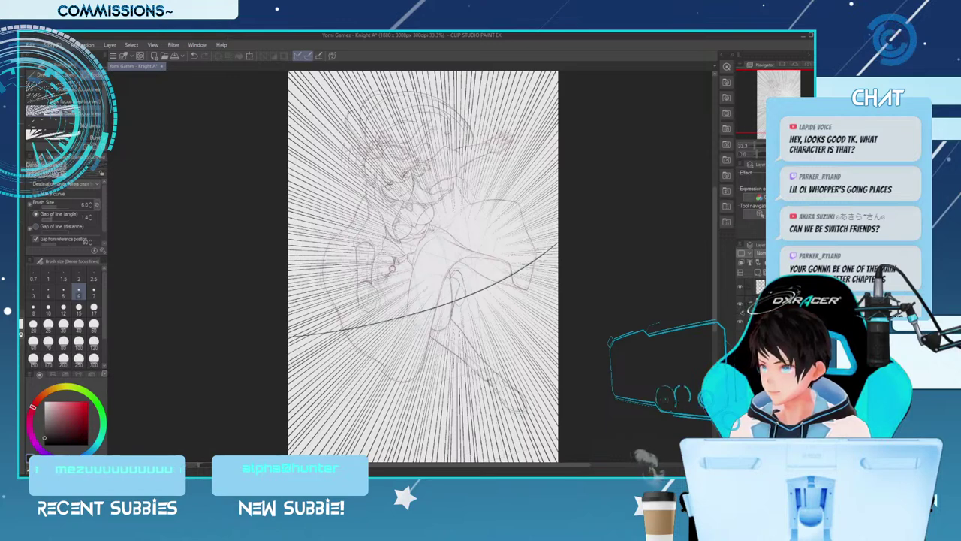
{"action": "left_click", "coordinate": [94, 250]}
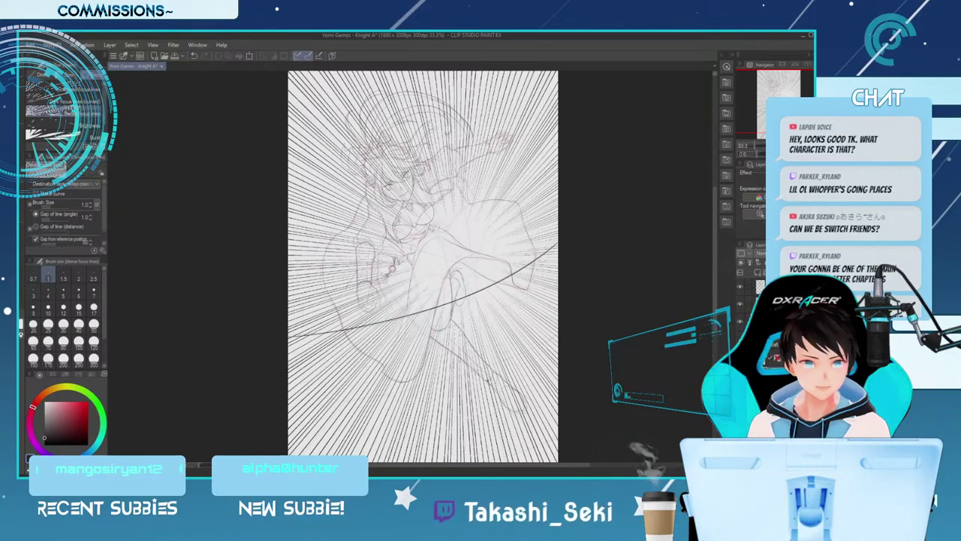
{"action": "key", "text": "ctrl+z"}
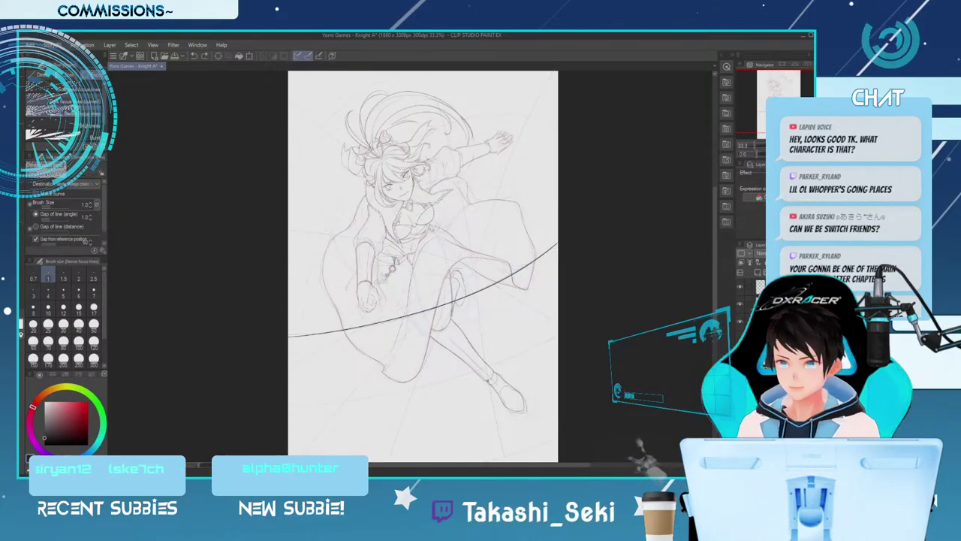
Try size 20 curved focus lines from the knight's hips, and size 1 dense focus lines around the waist, undoing both
{"action": "left_click", "coordinate": [73, 100]}
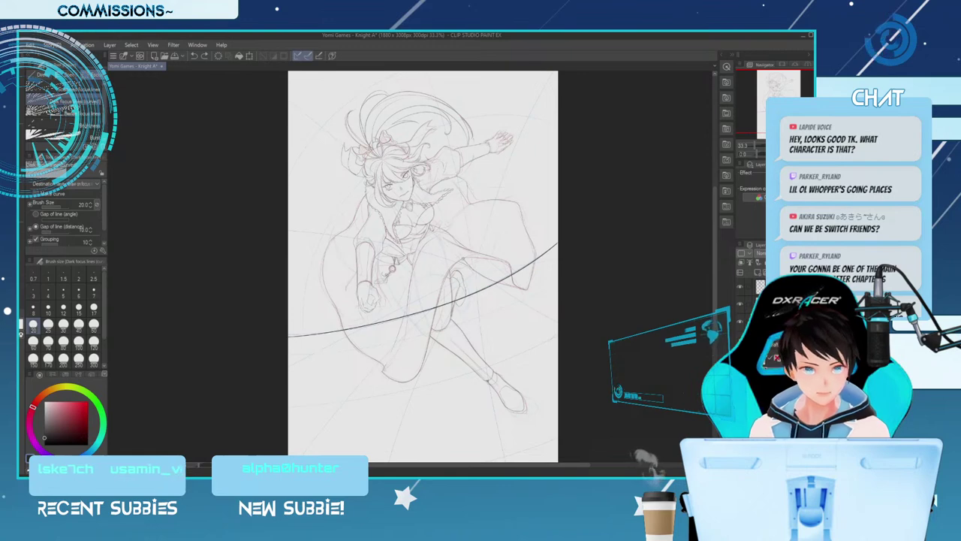
{"action": "left_click_drag", "start_coordinate": [463, 259], "coordinate": [316, 370]}
{"action": "key", "text": "ctrl+z"}
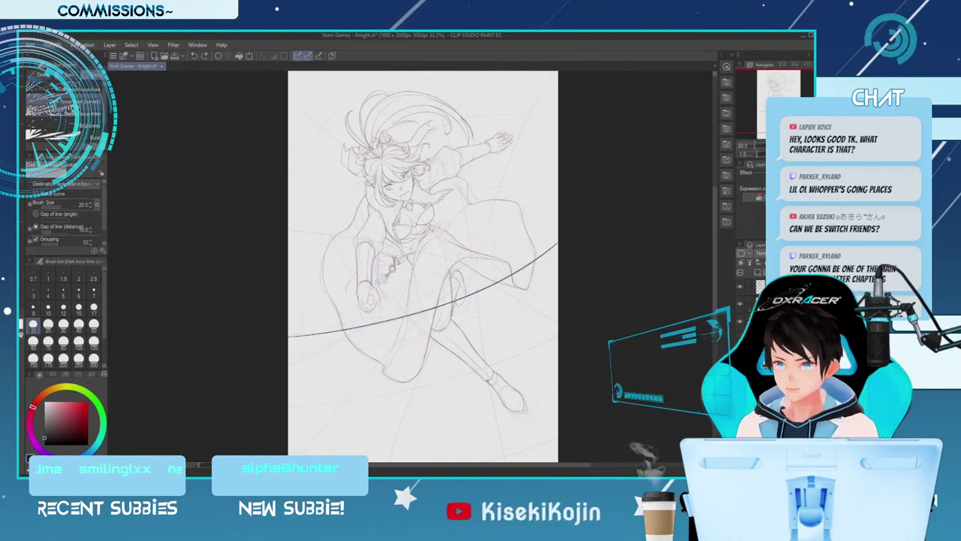
{"action": "left_click", "coordinate": [64, 113]}
{"action": "left_click_drag", "start_coordinate": [452, 242], "coordinate": [487, 276]}
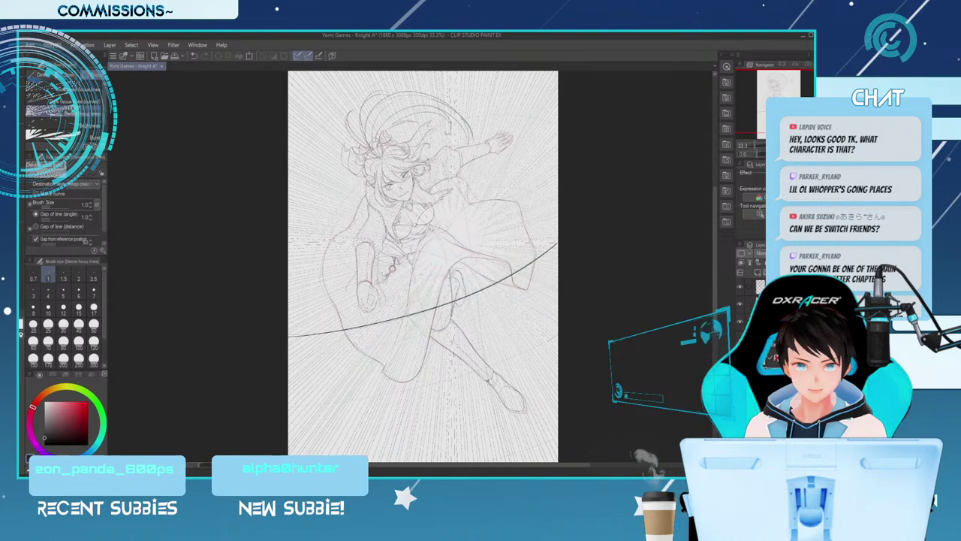
{"action": "key", "text": "ctrl+z"}
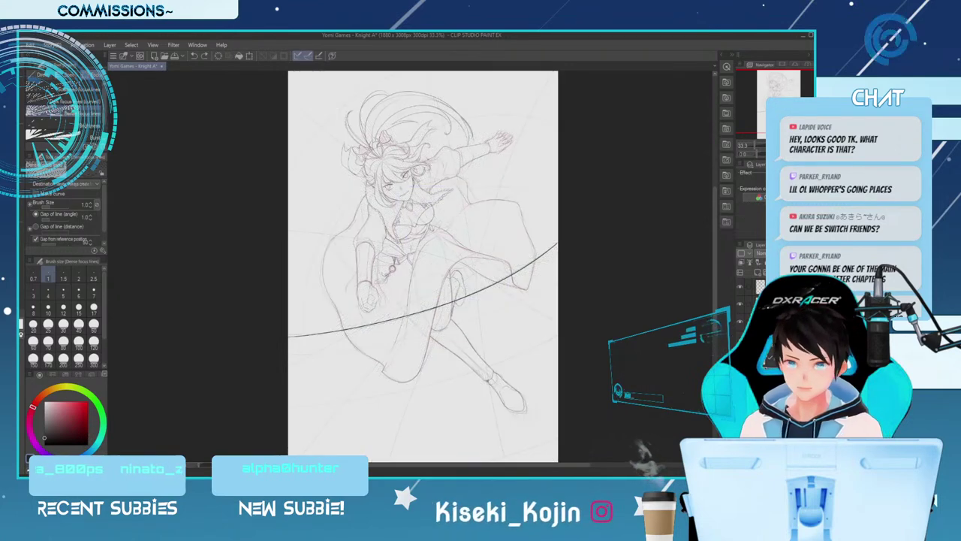
Draw slightly thicker dense focus lines centred on the knight's hips and enlarge their reference circle down towards the cloak hem
{"action": "key", "text": "]"}
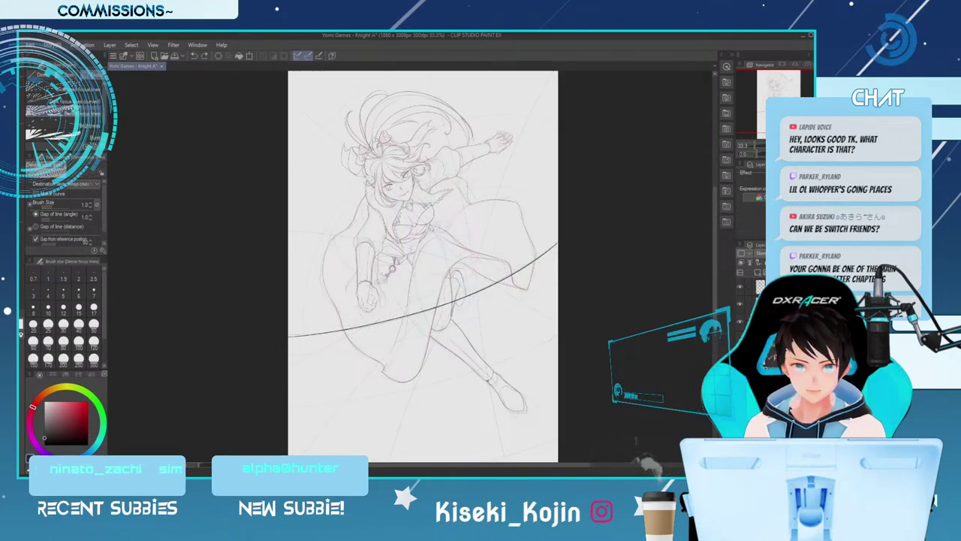
{"action": "left_click", "coordinate": [471, 265]}
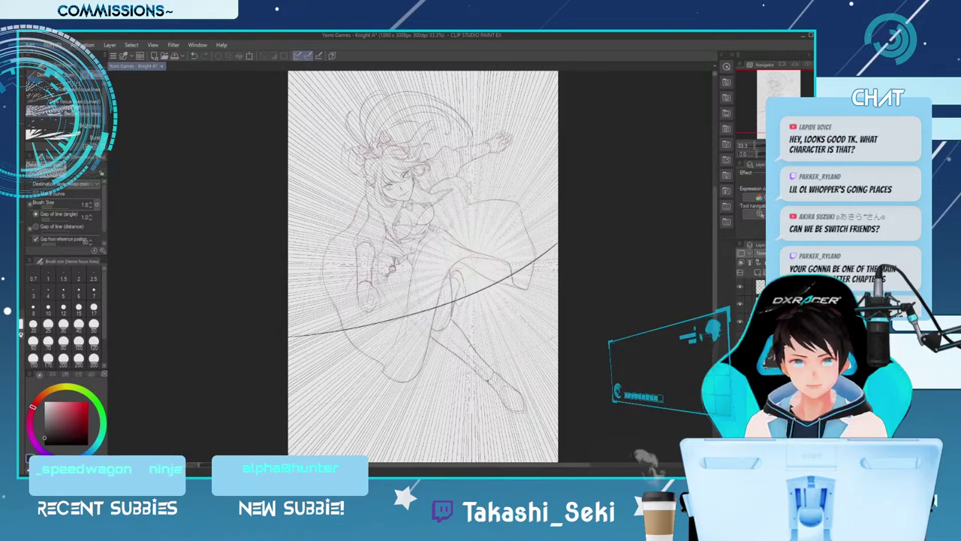
{"action": "key", "text": "o"}
{"action": "left_click_drag", "start_coordinate": [416, 323], "coordinate": [368, 358]}
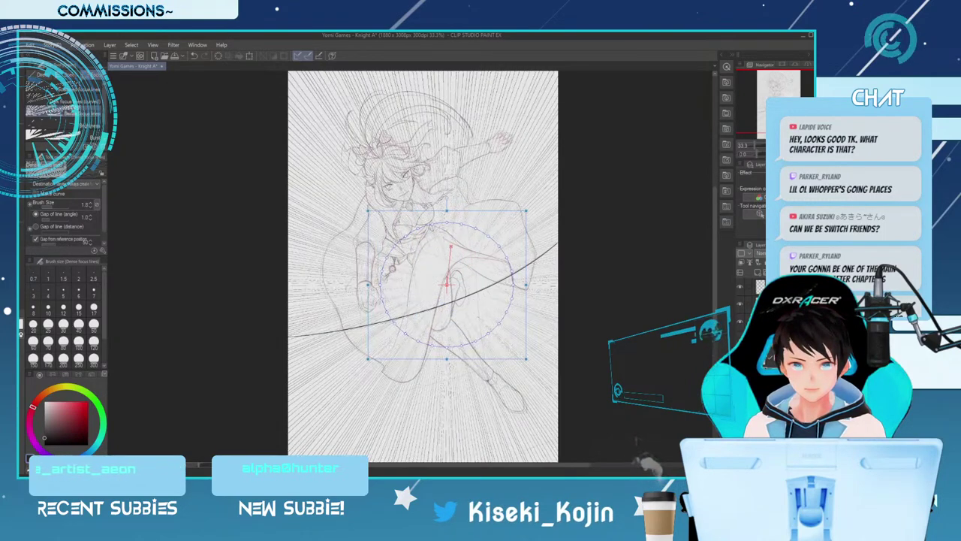
{"action": "left_click_drag", "start_coordinate": [368, 358], "coordinate": [321, 407]}
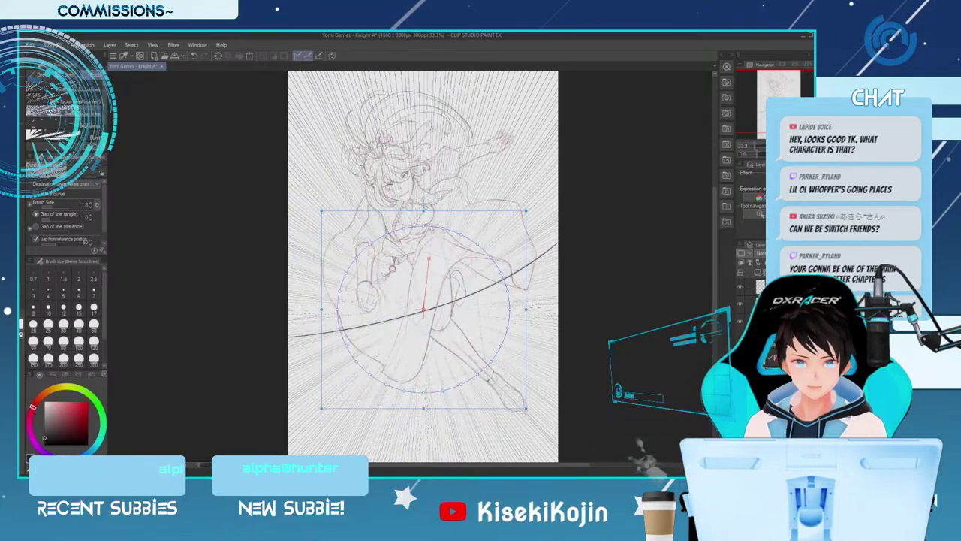
Enlarge the focus-line reference circle up to the knight's hair and past the canvas's right edge, clearing the figure
{"action": "left_click_drag", "start_coordinate": [526, 211], "coordinate": [616, 113]}
{"action": "key", "text": "Escape"}
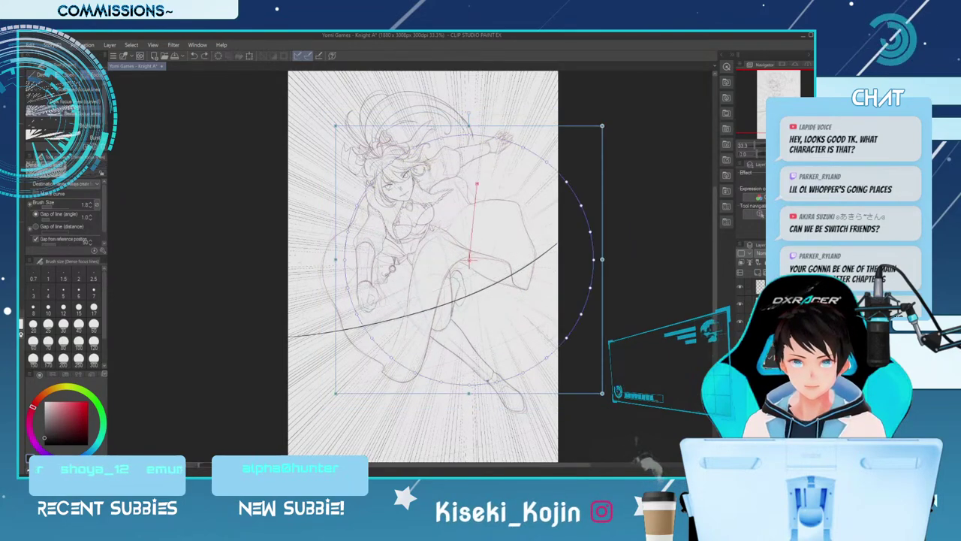
{"action": "key", "text": "ctrl+z"}
{"action": "key", "text": "ctrl+z"}
{"action": "key", "text": "ctrl+z"}
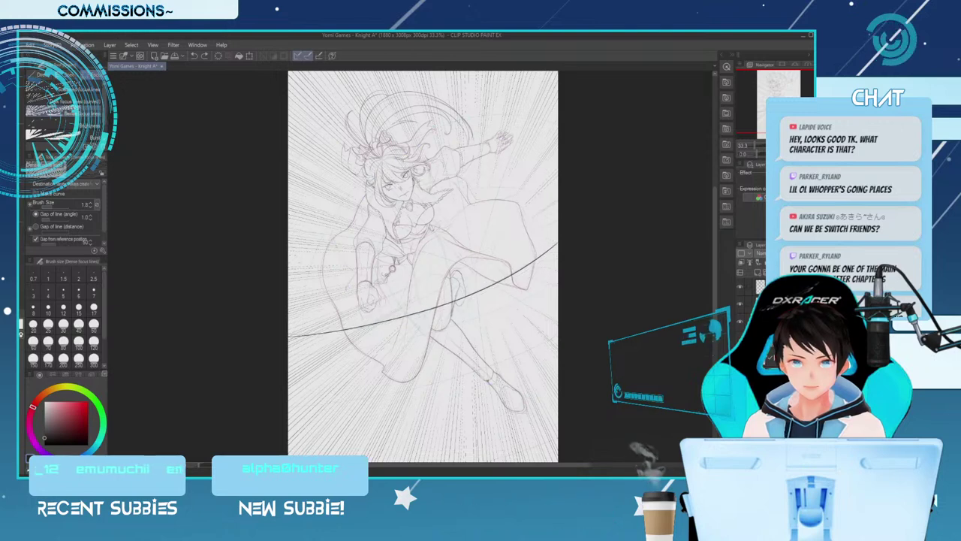
{"action": "left_click_drag", "start_coordinate": [335, 125], "coordinate": [325, 106]}
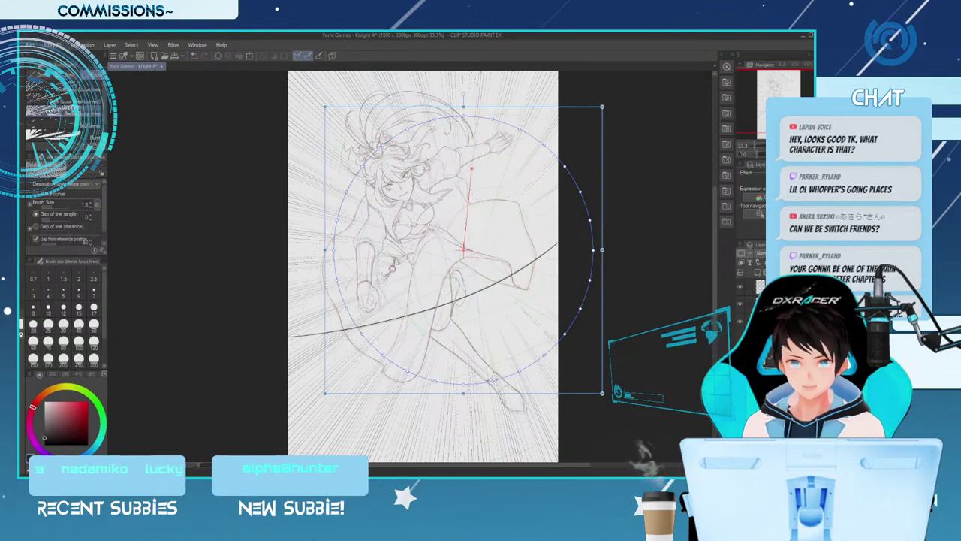
{"action": "left_click_drag", "start_coordinate": [325, 106], "coordinate": [315, 99]}
{"action": "key", "text": "p"}
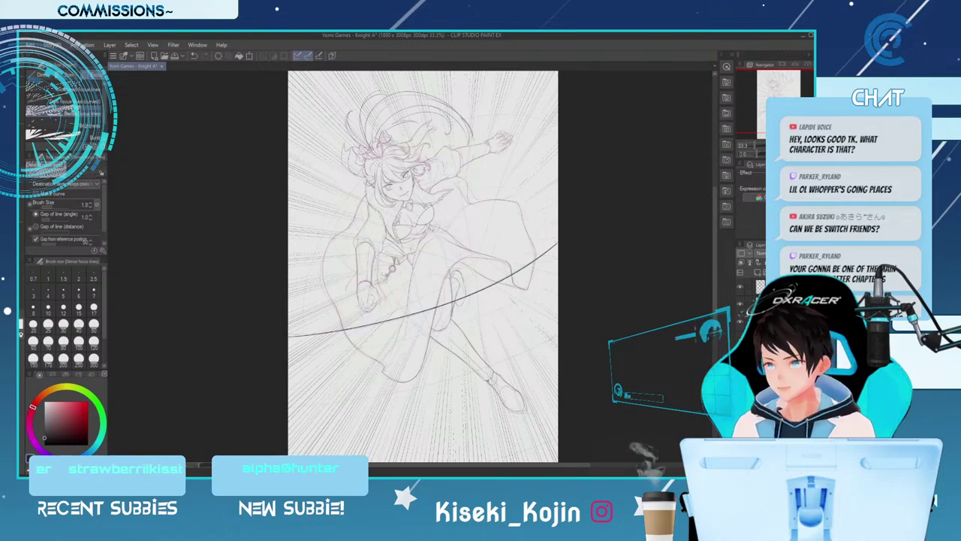
Try larger eraser sizes up to 170 and return the eraser to size 15
{"action": "key", "text": "e"}
{"action": "key", "text": "]"}
{"action": "key", "text": "]"}
{"action": "key", "text": "]"}
{"action": "key", "text": "]"}
{"action": "key", "text": "]"}
{"action": "key", "text": "]"}
{"action": "key", "text": "]"}
{"action": "key", "text": "]"}
{"action": "key", "text": "]"}
{"action": "key", "text": "]"}
{"action": "key", "text": "]"}
{"action": "key", "text": "]"}
{"action": "key", "text": "]"}
{"action": "key", "text": "]"}
{"action": "key", "text": "]"}
{"action": "key", "text": "]"}
{"action": "key", "text": "]"}
{"action": "key", "text": "]"}
{"action": "key", "text": "]"}
{"action": "key", "text": "]"}
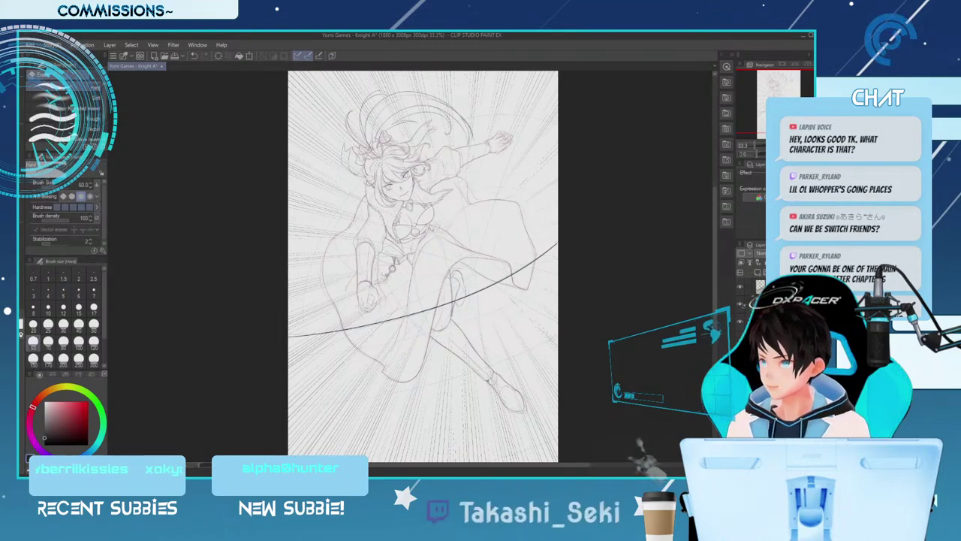
{"action": "key", "text": "bracketleft"}
{"action": "key", "text": "bracketleft"}
{"action": "key", "text": "bracketleft"}
{"action": "key", "text": "bracketleft"}
{"action": "key", "text": "bracketleft"}
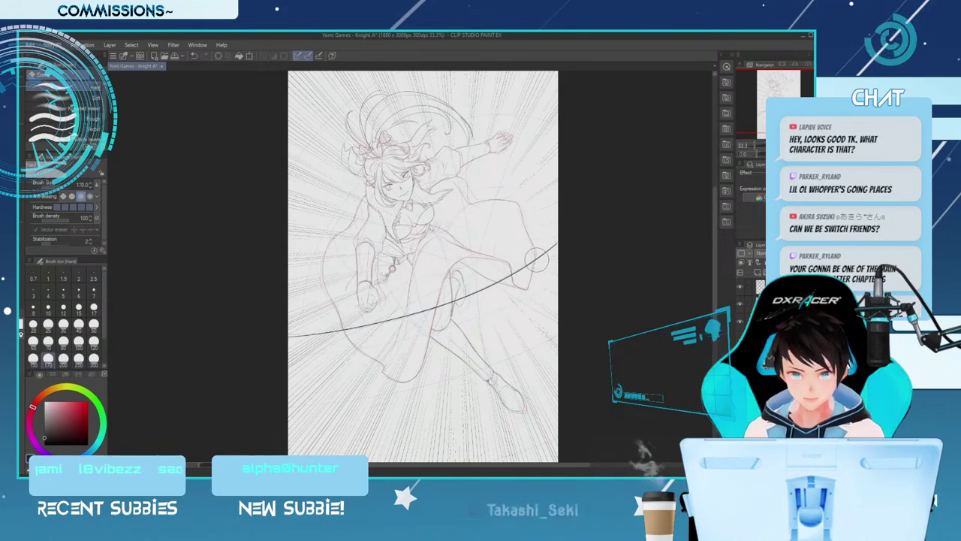
{"action": "key", "text": "bracketleft"}
{"action": "key", "text": "bracketleft"}
{"action": "key", "text": "bracketleft"}
{"action": "key", "text": "bracketleft"}
{"action": "key", "text": "bracketleft"}
{"action": "key", "text": "bracketleft"}
{"action": "key", "text": "bracketleft"}
{"action": "key", "text": "bracketleft"}
{"action": "key", "text": "bracketleft"}
{"action": "key", "text": "bracketleft"}
{"action": "key", "text": "bracketleft"}
{"action": "key", "text": "bracketleft"}
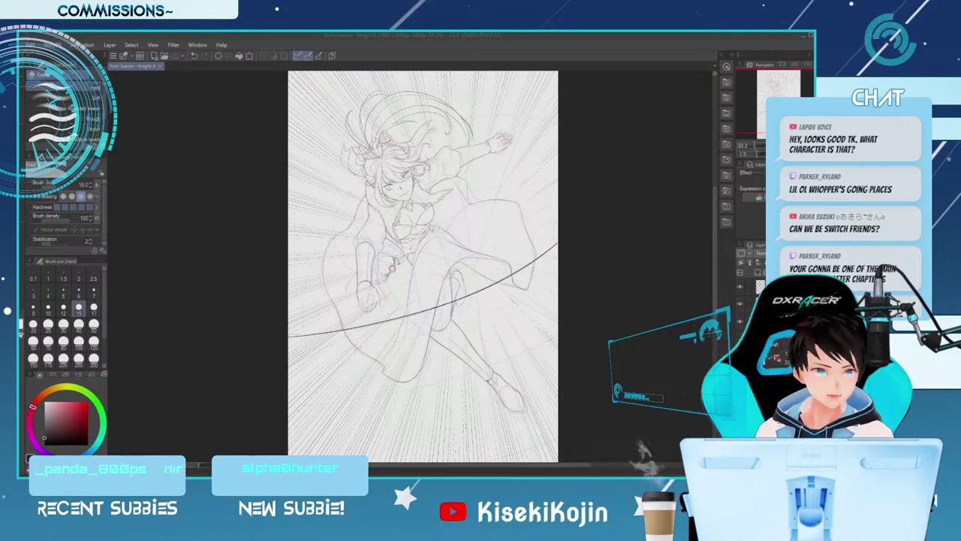
Start thickening the underside of the horizon curve at the canvas's left edge with the G-pen, finishing with a size 25 stroke
{"action": "scroll", "coordinate": [429, 251], "scroll_direction": "up", "scroll_amount": 2}
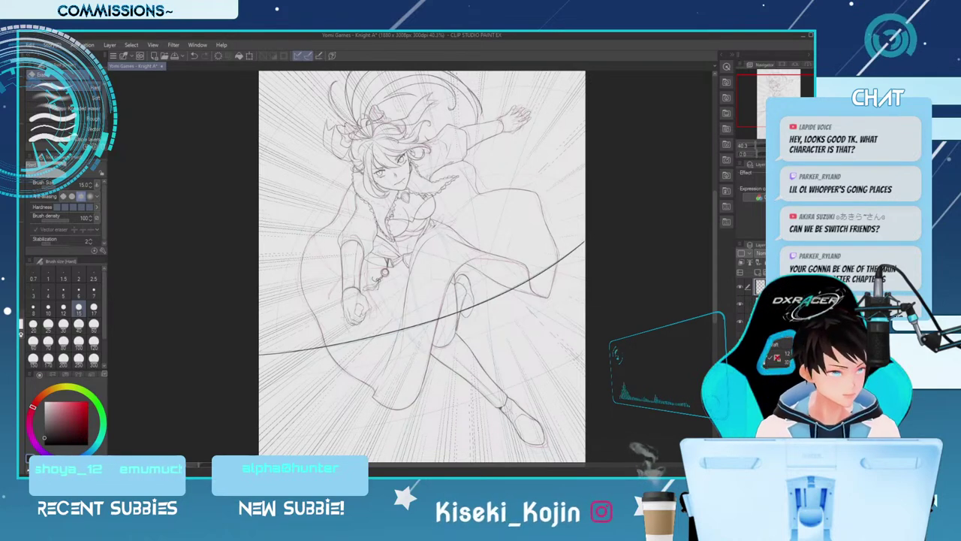
{"action": "left_click_drag", "start_coordinate": [716, 300], "coordinate": [716, 312]}
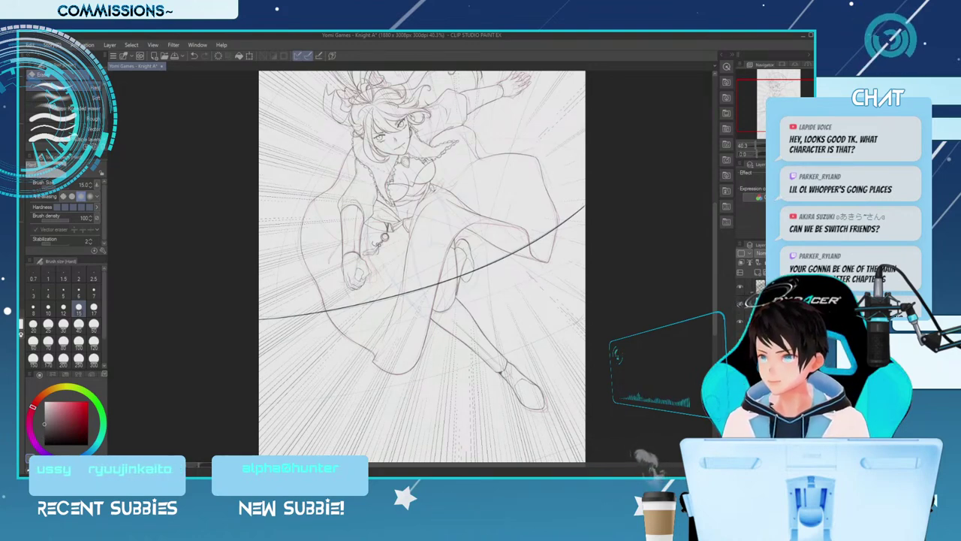
{"action": "key", "text": "p"}
{"action": "key", "text": "bracketright"}
{"action": "key", "text": "bracketright"}
{"action": "key", "text": "bracketright"}
{"action": "key", "text": "bracketright"}
{"action": "key", "text": "bracketright"}
{"action": "key", "text": "bracketright"}
{"action": "key", "text": "bracketright"}
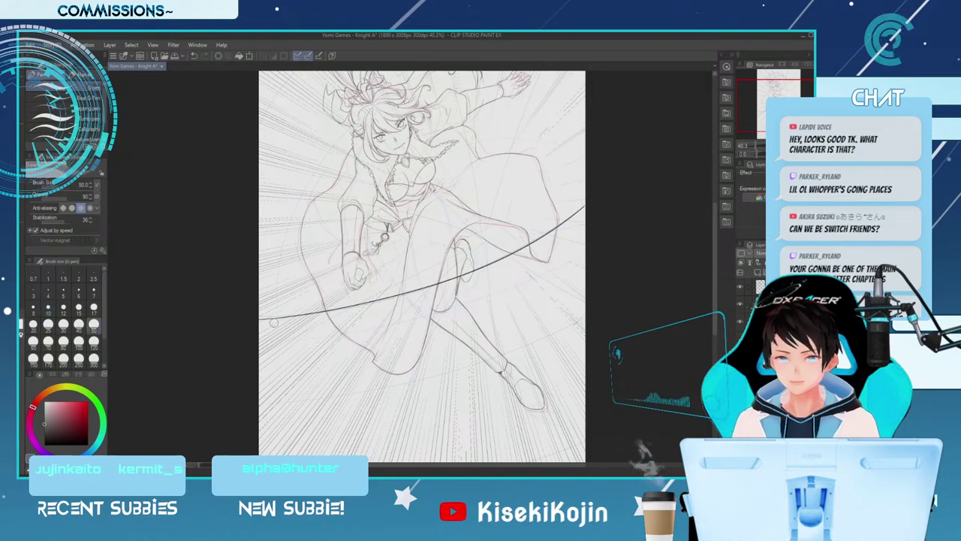
{"action": "key", "text": "bracketleft"}
{"action": "left_click_drag", "start_coordinate": [260, 324], "coordinate": [267, 323]}
{"action": "key", "text": "bracketleft"}
{"action": "key", "text": "bracketleft"}
{"action": "key", "text": "bracketleft"}
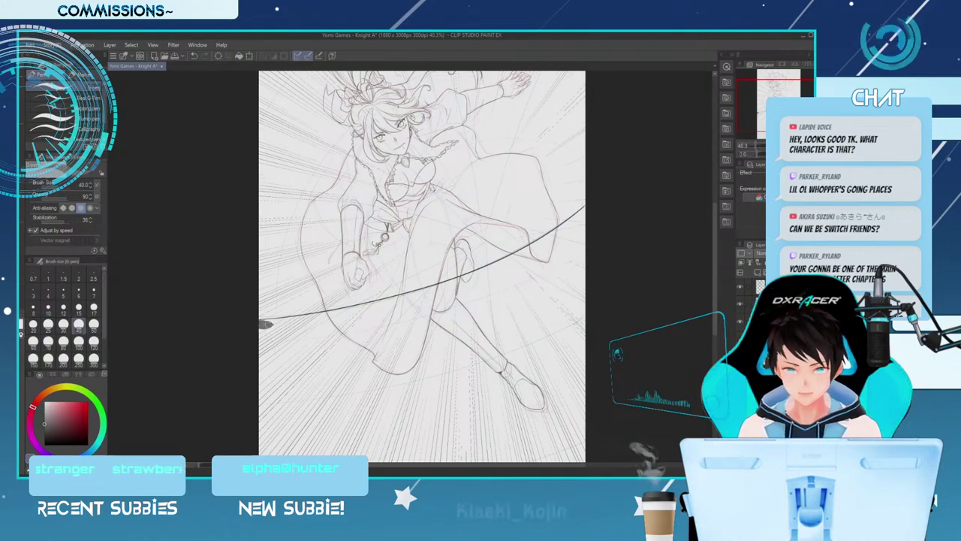
{"action": "key", "text": "ctrl+plus"}
{"action": "key", "text": "bracketleft"}
{"action": "key", "text": "bracketleft"}
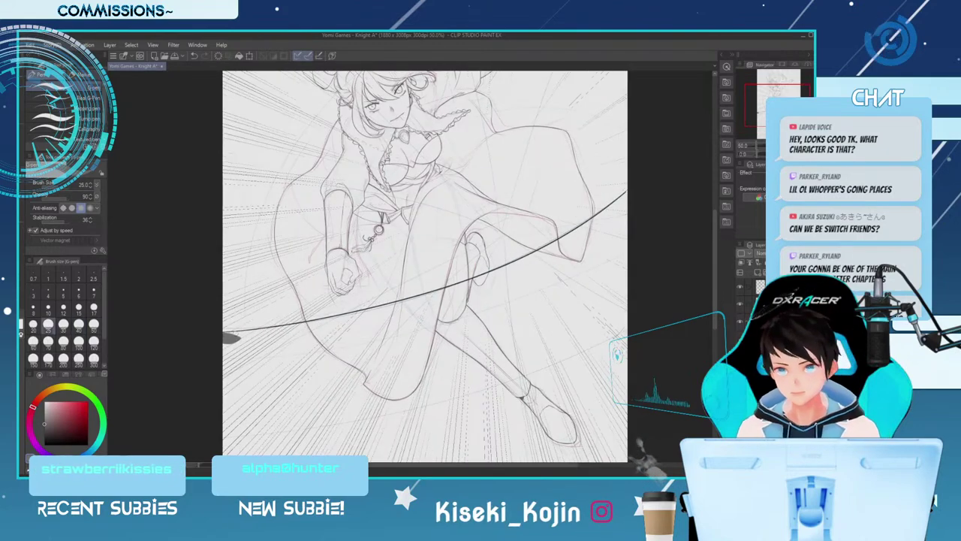
{"action": "left_click_drag", "start_coordinate": [223, 334], "coordinate": [286, 328]}
Extend the thick band below the horizon curve with size 30 pen strokes across the cloak to the knight's knee
{"action": "key", "text": "bracketright"}
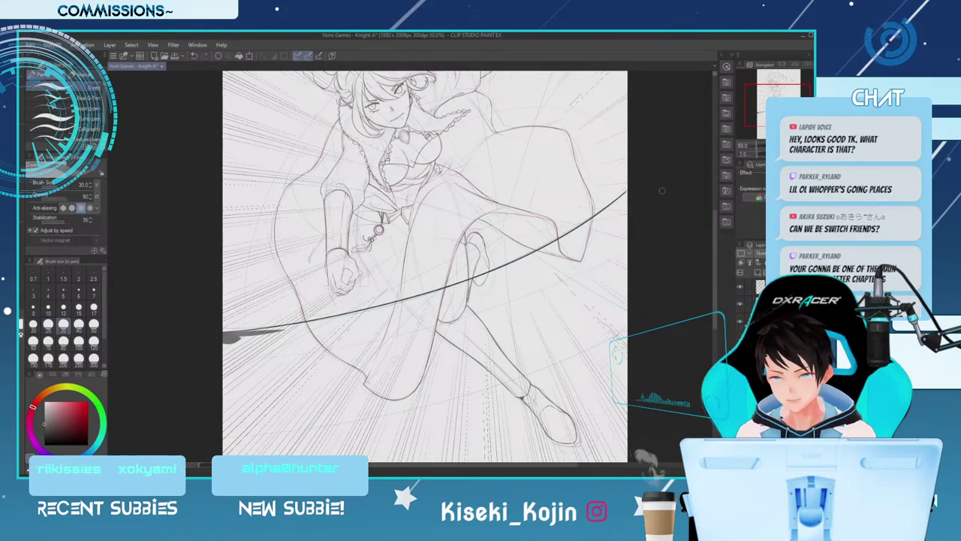
{"action": "key", "text": "ctrl+plus"}
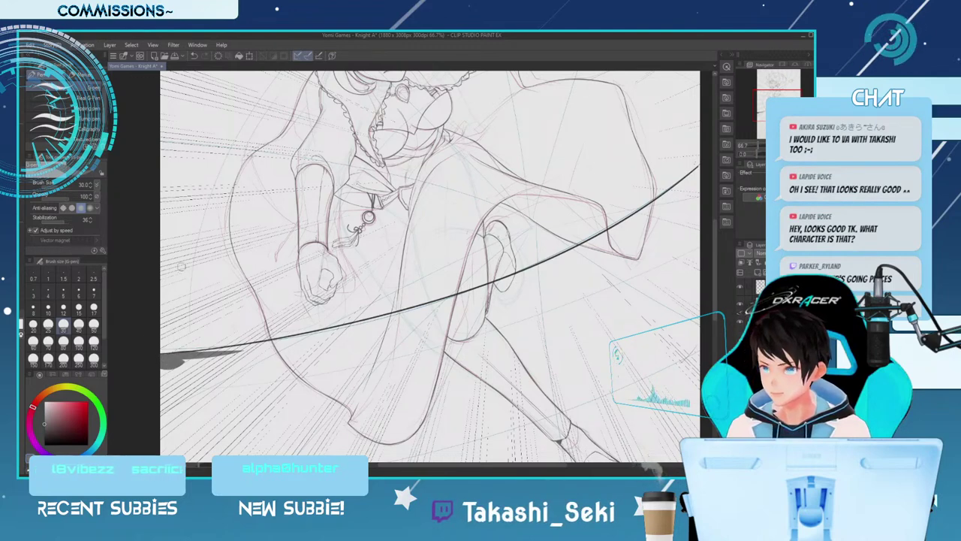
{"action": "key", "text": "ctrl+z"}
{"action": "left_click_drag", "start_coordinate": [174, 357], "coordinate": [308, 337]}
{"action": "key", "text": "ctrl+z"}
{"action": "left_click_drag", "start_coordinate": [219, 351], "coordinate": [350, 328]}
{"action": "key", "text": "ctrl+z"}
{"action": "left_click_drag", "start_coordinate": [291, 341], "coordinate": [437, 307]}
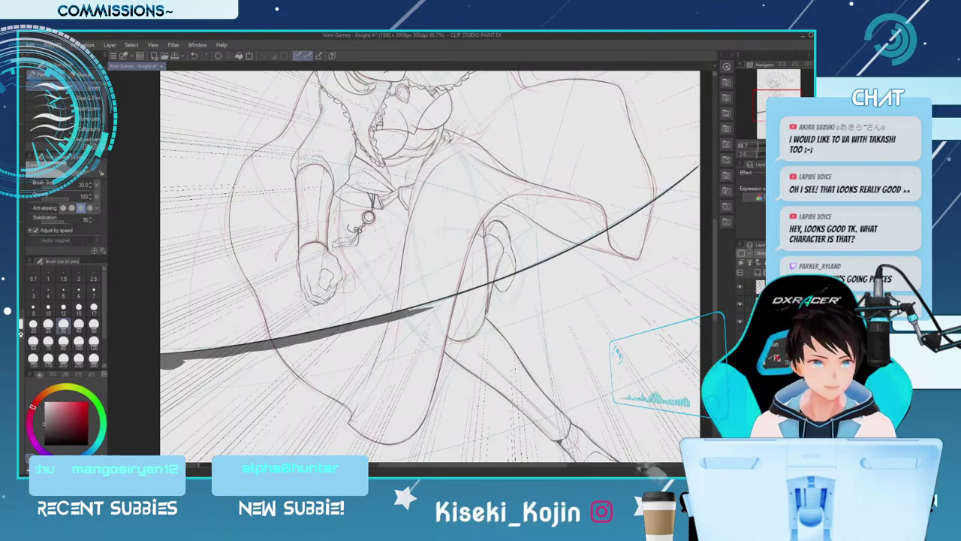
Continue the thick band along the horizon curve from the knee to the canvas's right edge, redoing uneven strokes
{"action": "left_click_drag", "start_coordinate": [401, 314], "coordinate": [489, 290]}
{"action": "left_click_drag", "start_coordinate": [427, 307], "coordinate": [504, 283]}
{"action": "key", "text": "ctrl+z"}
{"action": "mouse_move", "coordinate": [414, 311]}
{"action": "left_mouse_down"}
{"action": "mouse_move", "coordinate": [552, 266]}
{"action": "mouse_move", "coordinate": [398, 277]}
{"action": "mouse_move", "coordinate": [499, 227]}
{"action": "left_mouse_up"}
{"action": "left_click_drag", "start_coordinate": [455, 248], "coordinate": [527, 207]}
{"action": "key", "text": "ctrl+z"}
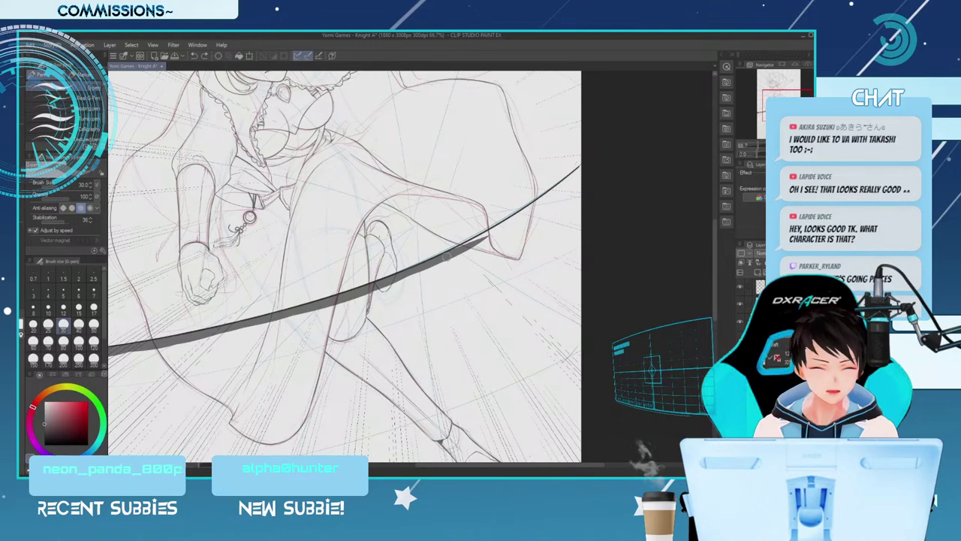
{"action": "left_click_drag", "start_coordinate": [451, 253], "coordinate": [511, 221]}
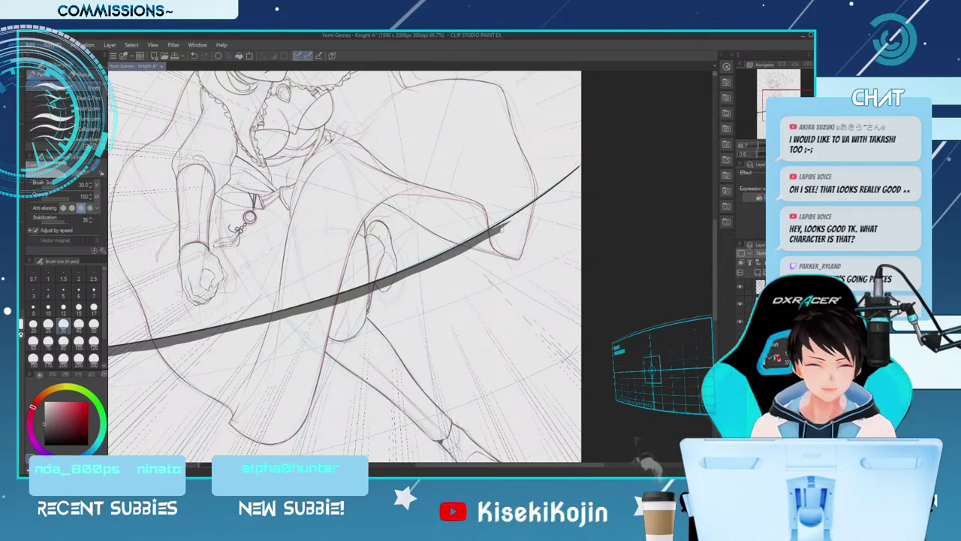
{"action": "left_click_drag", "start_coordinate": [475, 242], "coordinate": [580, 171]}
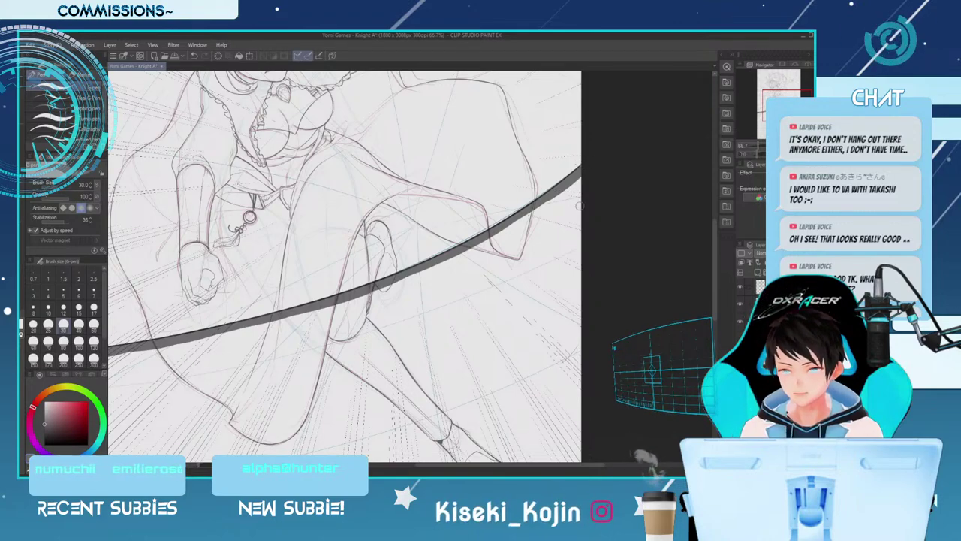
Draw a straight size 40 pen line down the canvas's right edge from the end of the horizon curve
{"action": "key", "text": "bracketright"}
{"action": "left_click_drag", "start_coordinate": [582, 179], "coordinate": [577, 328]}
{"action": "key", "text": "ctrl+minus"}
{"action": "key", "text": "ctrl+minus"}
{"action": "key", "text": "ctrl+z"}
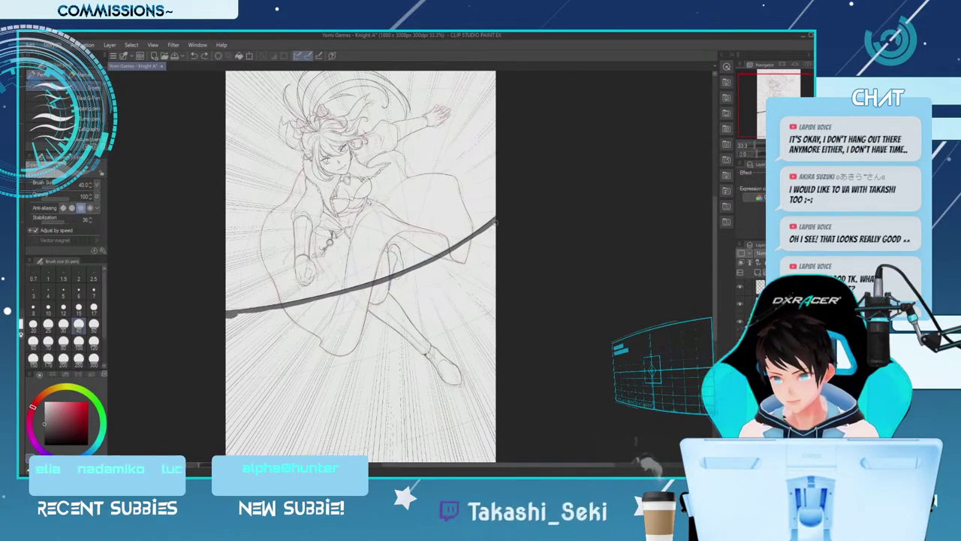
{"action": "left_click_drag", "start_coordinate": [498, 223], "coordinate": [495, 460]}
{"action": "left_click", "coordinate": [495, 457], "text": "shift"}
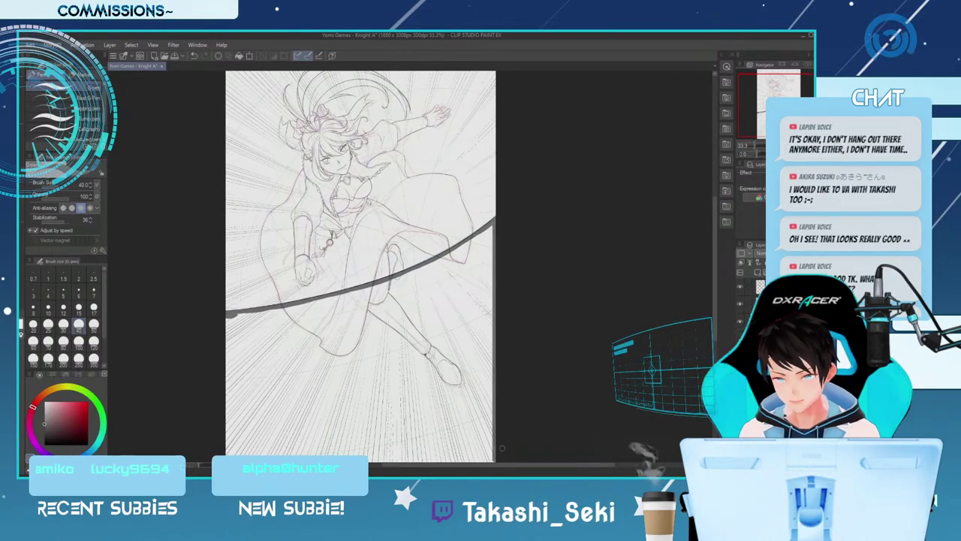
Close the ground outline with straight pen lines along the canvas's bottom edge and up the left edge to the horizon
{"action": "left_click_drag", "start_coordinate": [715, 323], "coordinate": [715, 345]}
{"action": "scroll", "coordinate": [361, 240], "scroll_direction": "down", "scroll_amount": 1}
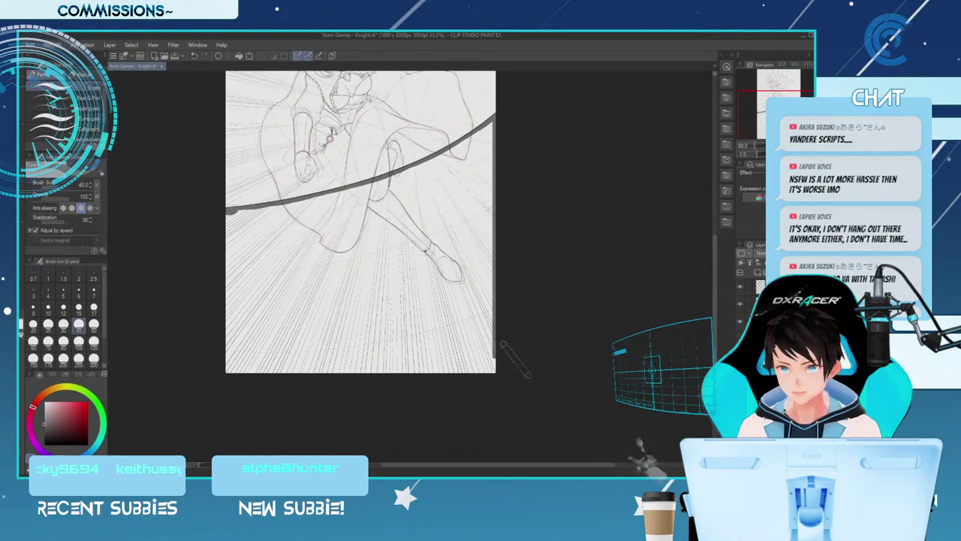
{"action": "left_click", "coordinate": [492, 373], "text": "shift"}
{"action": "left_click_drag", "start_coordinate": [225, 371], "coordinate": [228, 213]}
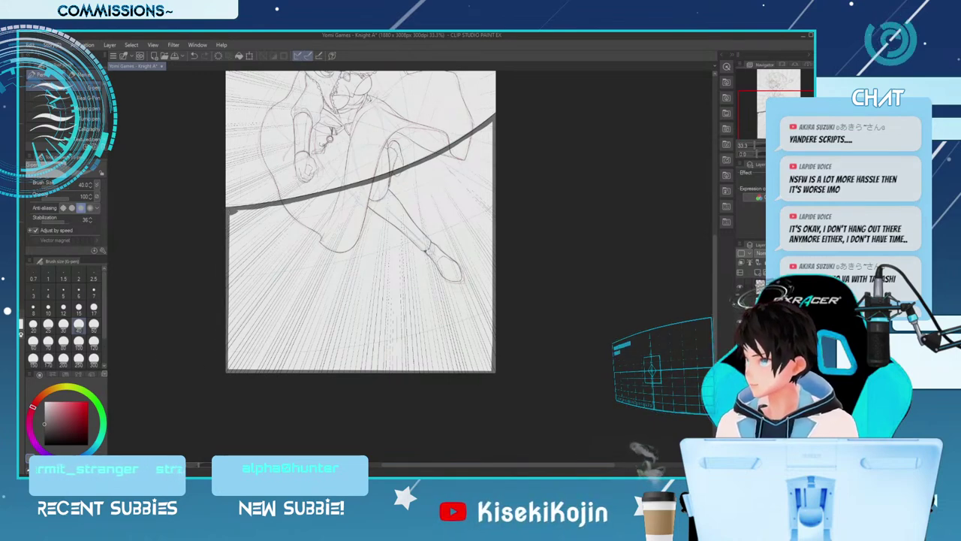
Fill the enclosed ground area below the horizon curve with the dark colour
{"action": "key", "text": "g"}
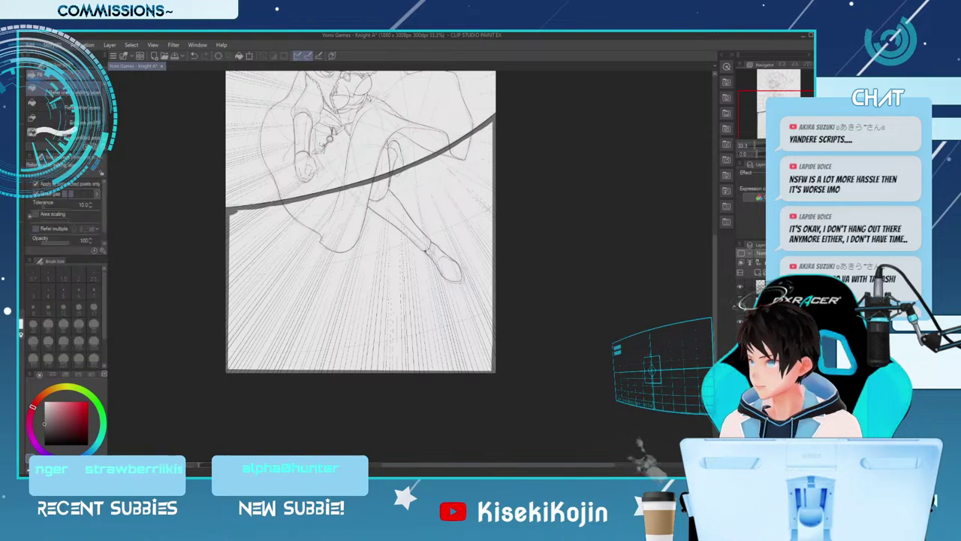
{"action": "left_click", "coordinate": [259, 277]}
{"action": "key", "text": "b"}
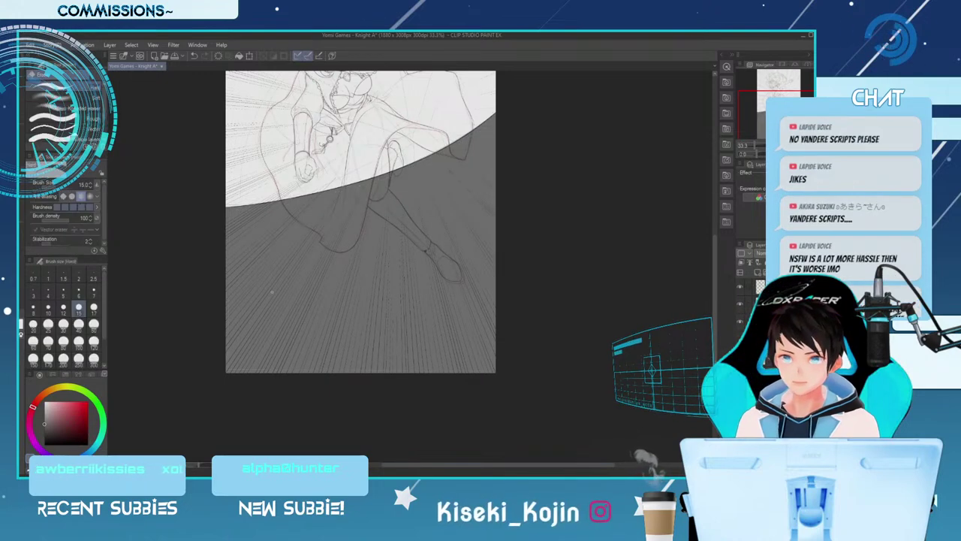
Switch back to the pen and set its brush size to 70
{"action": "key", "text": "p"}
{"action": "key", "text": "bracketright"}
{"action": "key", "text": "bracketright"}
{"action": "key", "text": "bracketright"}
{"action": "key", "text": "bracketright"}
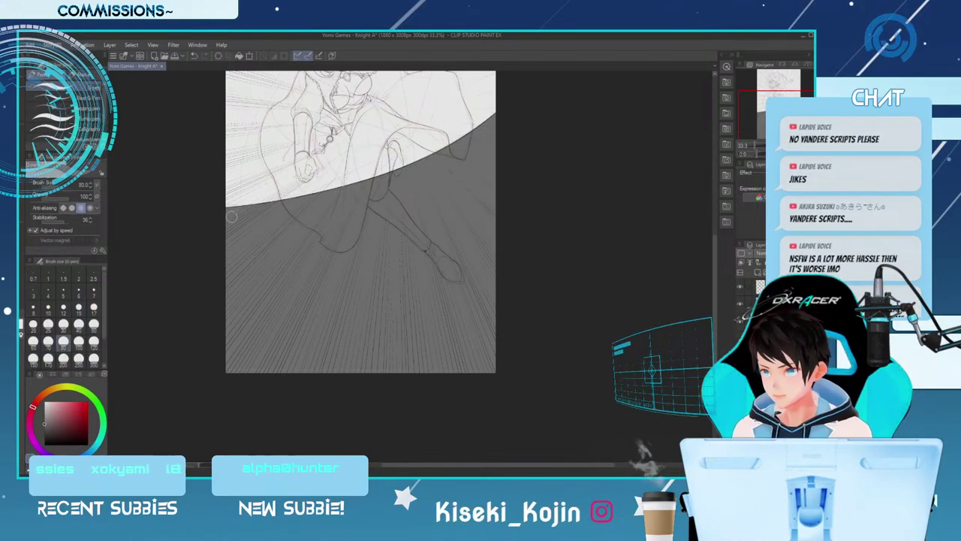
{"action": "key", "text": "bracketleft"}
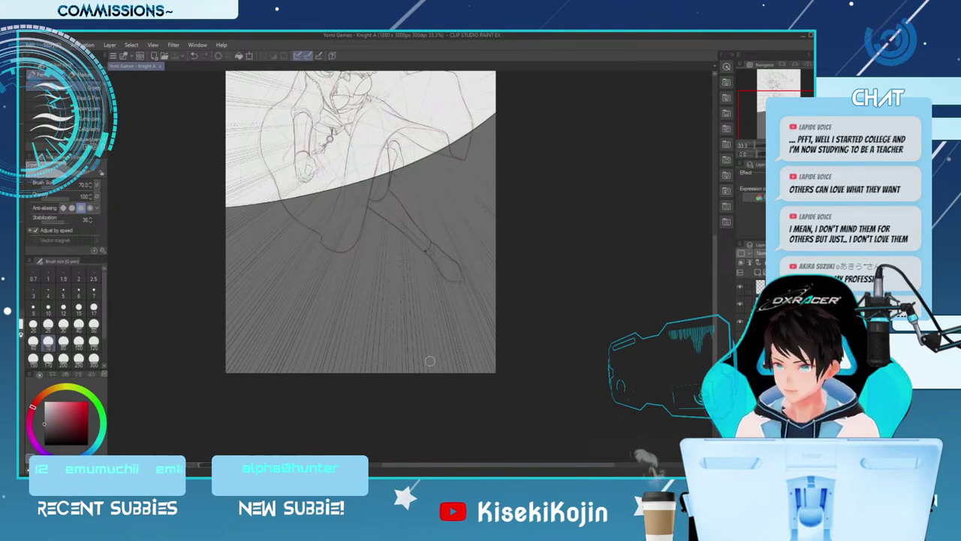
Shade the grey ground below the curved horizon with a diagonal gradient at 33 opacity, running between its lower edge and the character's legs
{"action": "scroll", "coordinate": [430, 361], "scroll_direction": "up", "scroll_amount": 1}
{"action": "scroll", "coordinate": [503, 354], "scroll_direction": "up", "scroll_amount": 3}
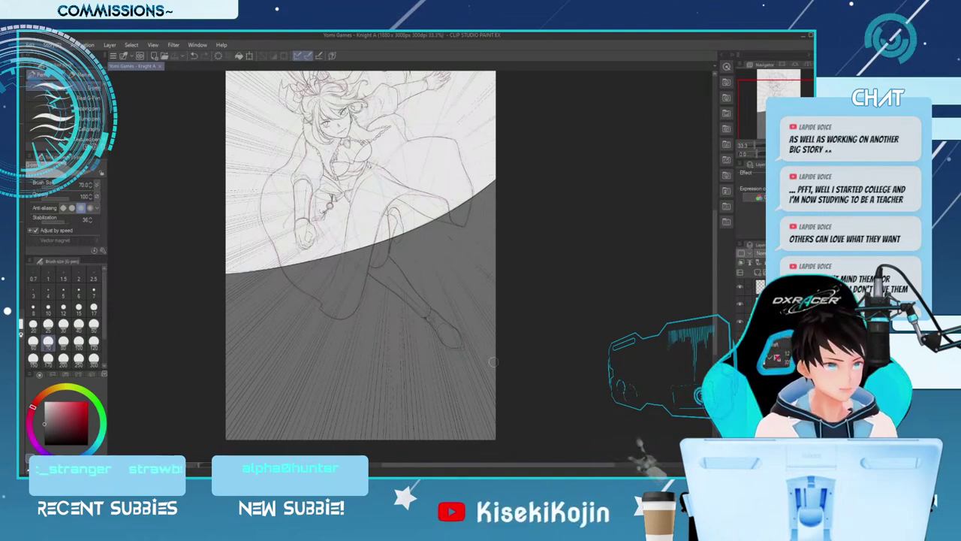
{"action": "scroll", "coordinate": [709, 294], "scroll_direction": "up", "scroll_amount": 2}
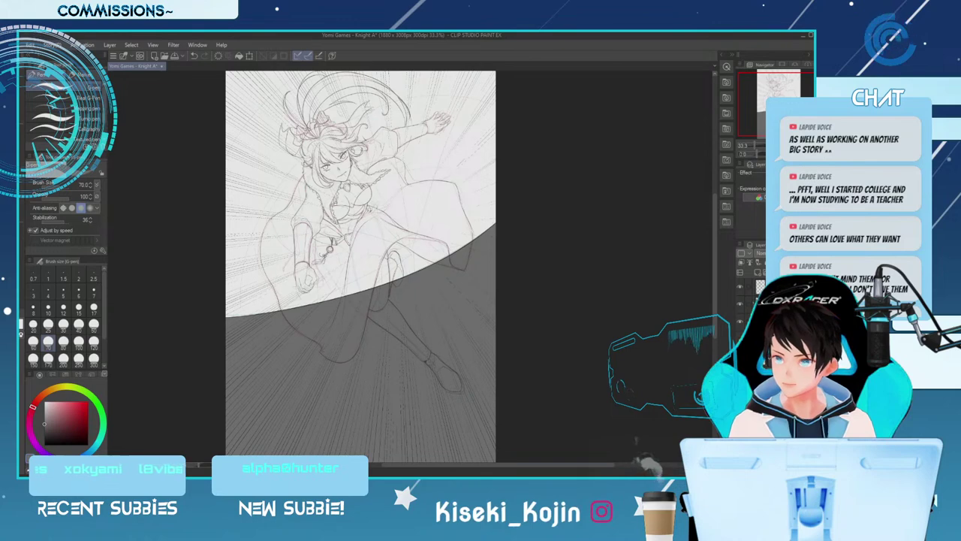
{"action": "key", "text": "bracketleft"}
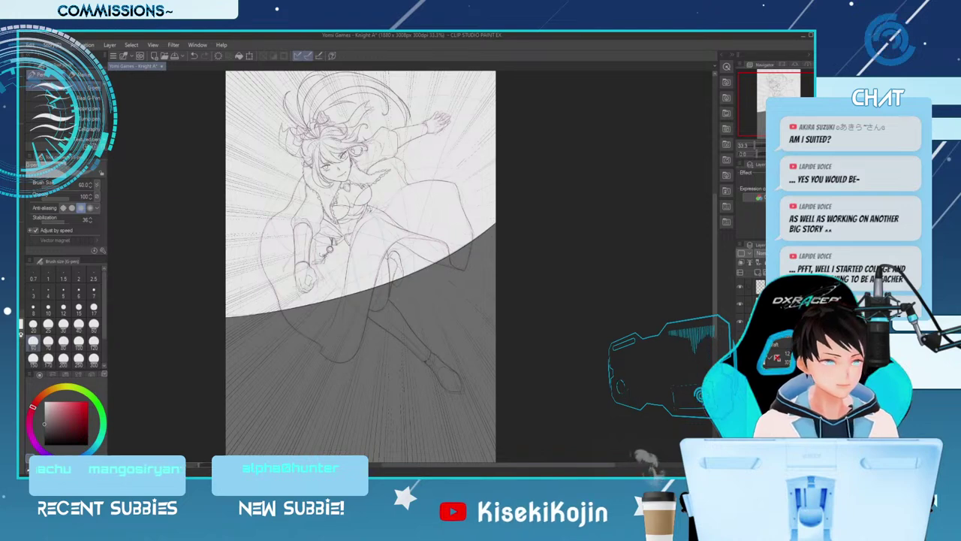
{"action": "key", "text": "g"}
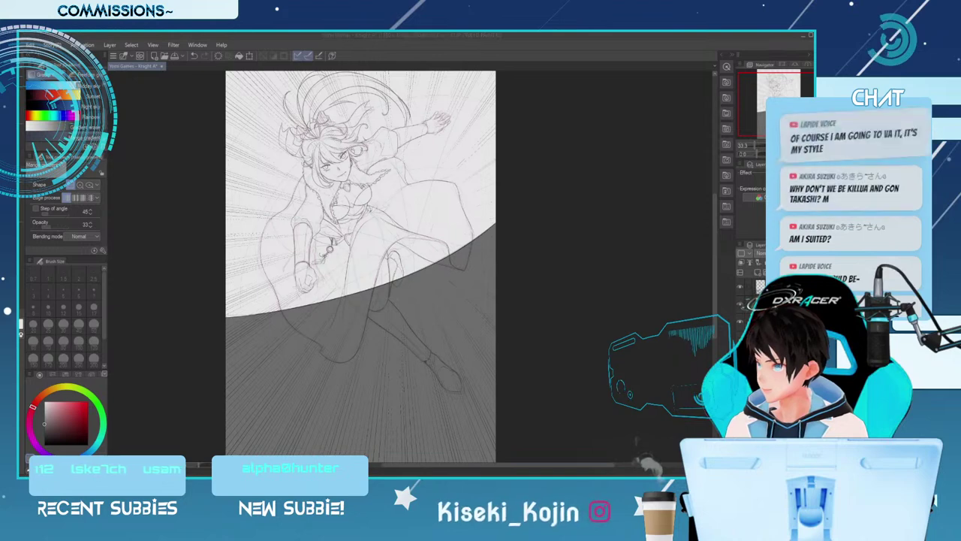
{"action": "left_click_drag", "start_coordinate": [400, 257], "coordinate": [280, 435]}
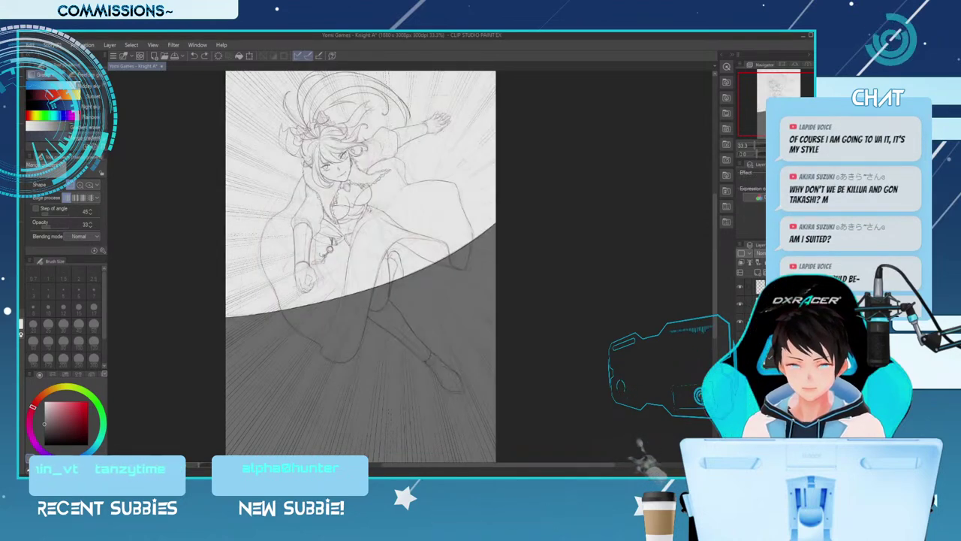
{"action": "scroll", "coordinate": [361, 263], "scroll_direction": "down", "scroll_amount": 3}
{"action": "scroll", "coordinate": [361, 263], "scroll_direction": "up", "scroll_amount": 1}
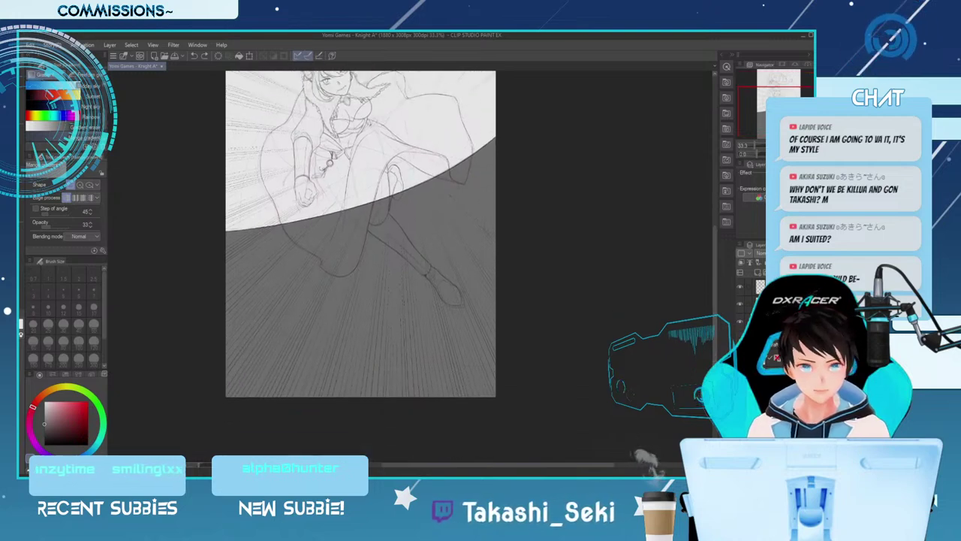
{"action": "left_click_drag", "start_coordinate": [295, 425], "coordinate": [379, 223]}
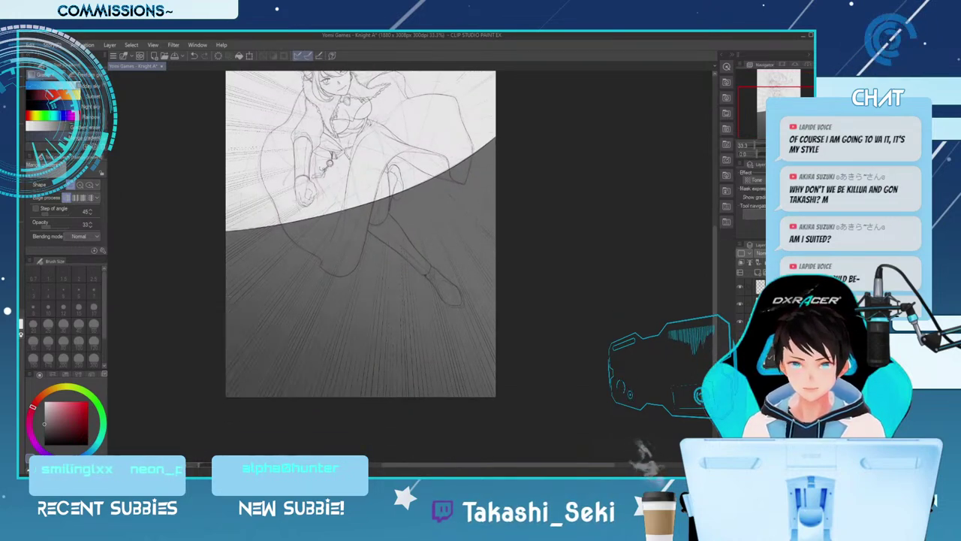
{"action": "key", "text": "ctrl+z"}
{"action": "left_click_drag", "start_coordinate": [344, 427], "coordinate": [409, 214]}
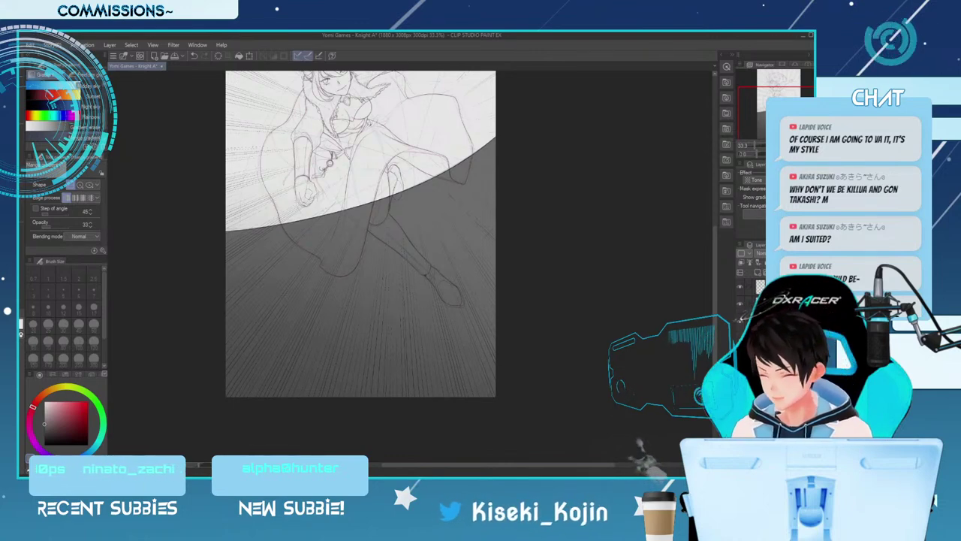
{"action": "left_click_drag", "start_coordinate": [410, 209], "coordinate": [342, 427]}
{"action": "left_click_drag", "start_coordinate": [412, 209], "coordinate": [333, 183]}
{"action": "left_click_drag", "start_coordinate": [342, 427], "coordinate": [343, 427]}
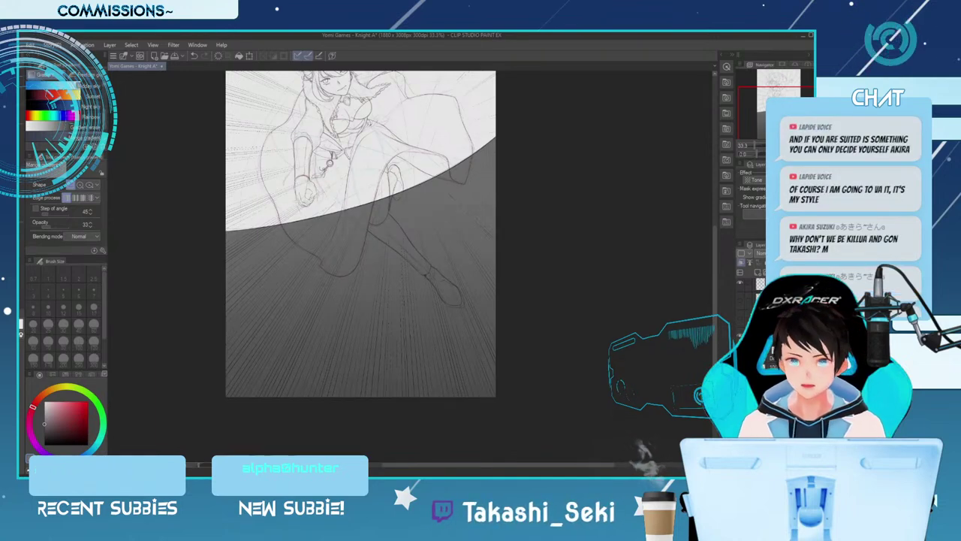
Turn on the Tone effect for the gradient layer to render it as halftone dots
{"action": "left_click", "coordinate": [753, 180]}
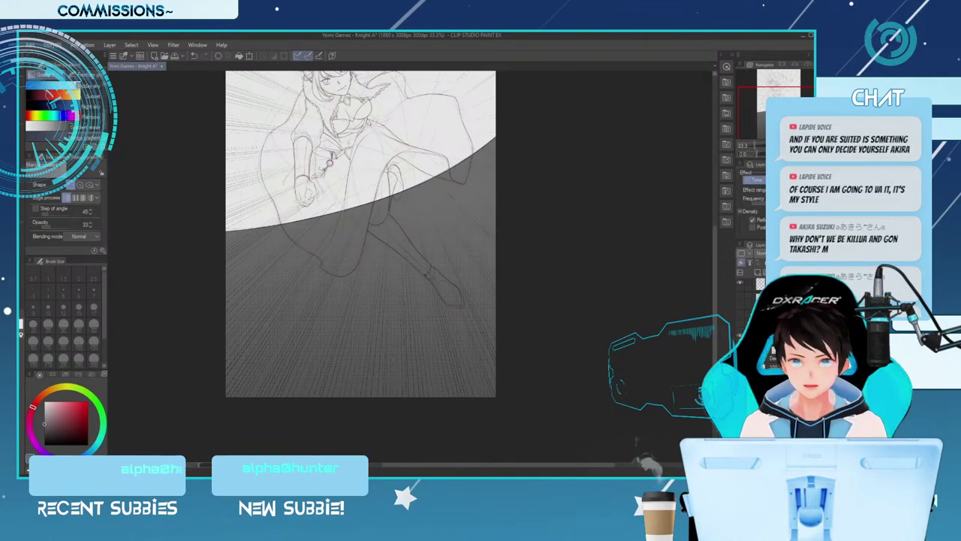
{"action": "scroll", "coordinate": [429, 221], "scroll_direction": "up", "scroll_amount": 2}
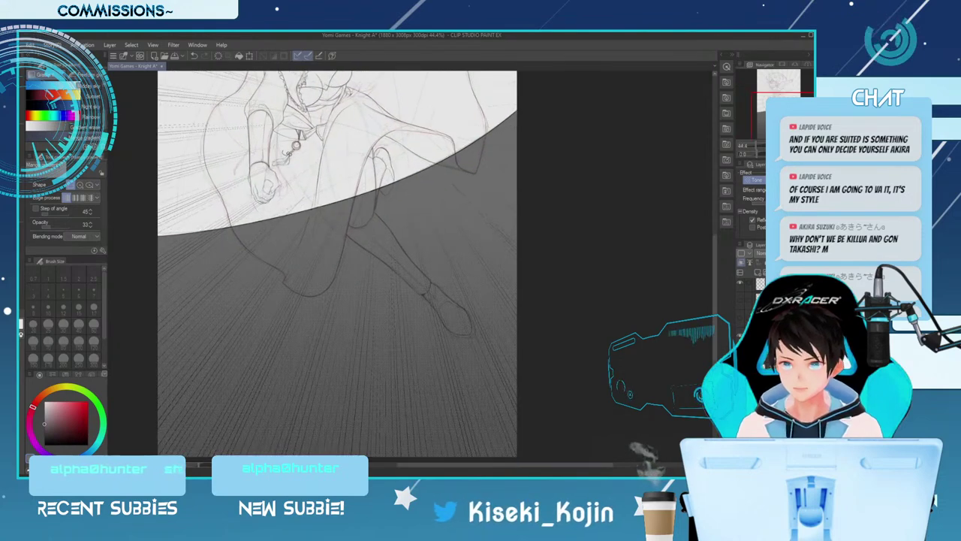
{"action": "scroll", "coordinate": [404, 235], "scroll_direction": "down", "scroll_amount": 1}
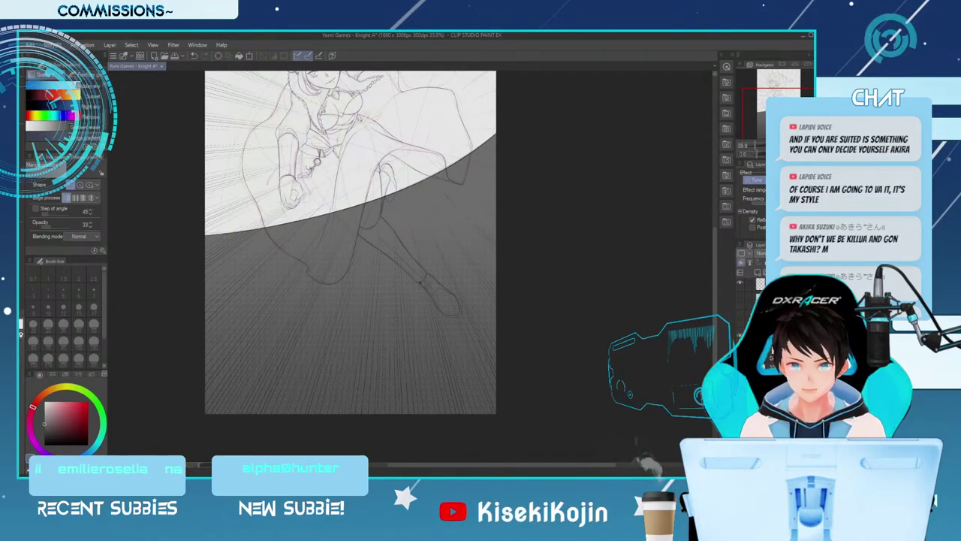
{"action": "scroll", "coordinate": [350, 257], "scroll_direction": "up", "scroll_amount": 2}
{"action": "scroll", "coordinate": [350, 255], "scroll_direction": "down", "scroll_amount": 1}
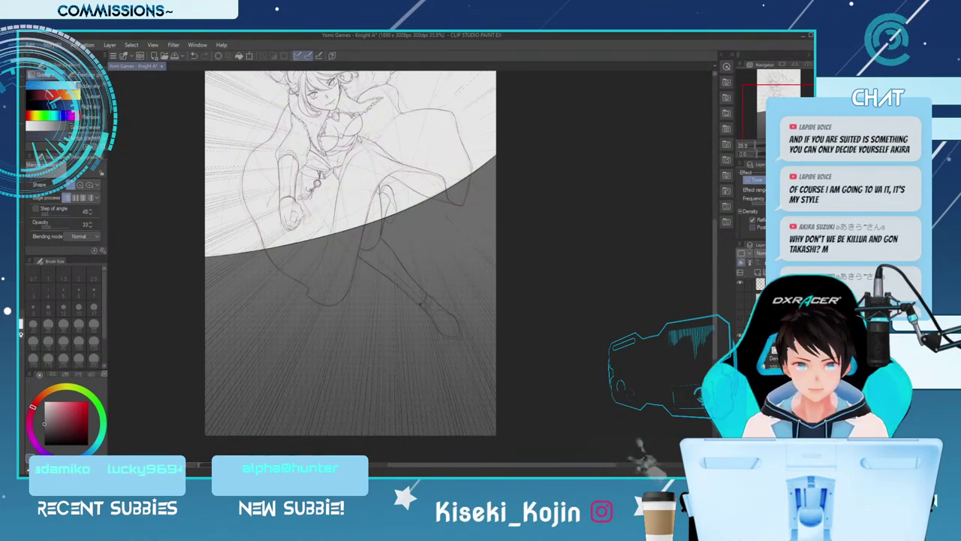
{"action": "scroll", "coordinate": [302, 326], "scroll_direction": "up", "scroll_amount": 2}
{"action": "scroll", "coordinate": [301, 326], "scroll_direction": "down", "scroll_amount": 3}
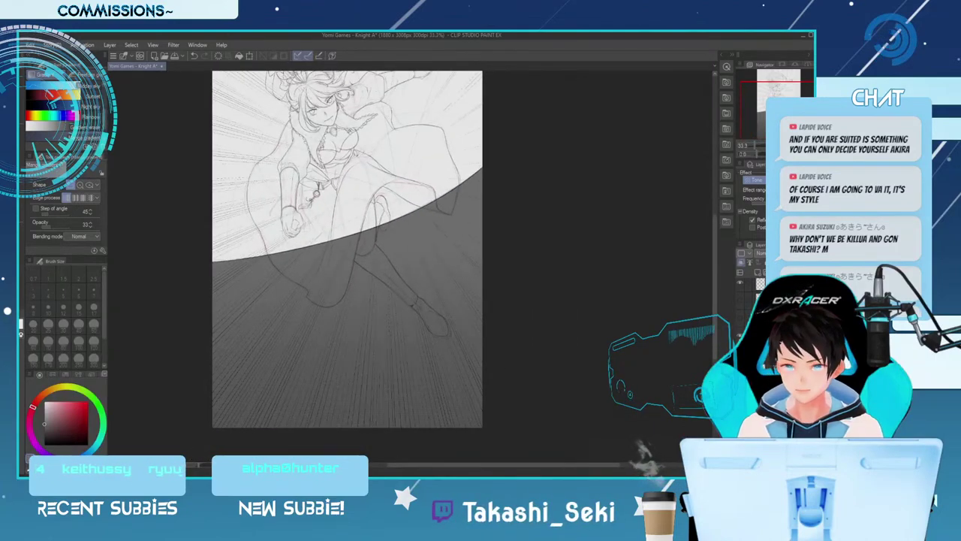
On another layer, paint a large pale circular highlight around the character's legs below the horizon with the pen at sizes 400 and 600
{"action": "left_click", "coordinate": [775, 350]}
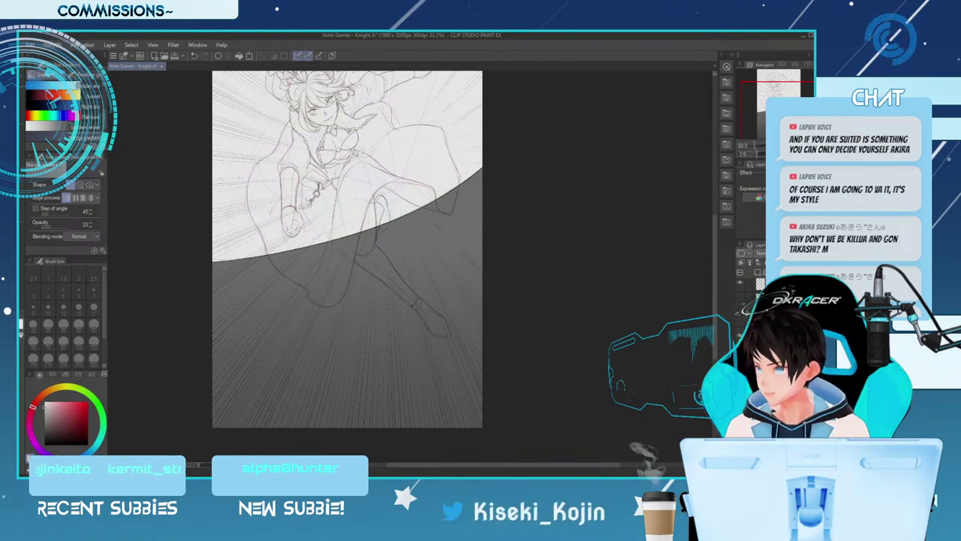
{"action": "key", "text": "p"}
{"action": "left_click_drag", "start_coordinate": [344, 246], "coordinate": [308, 241]}
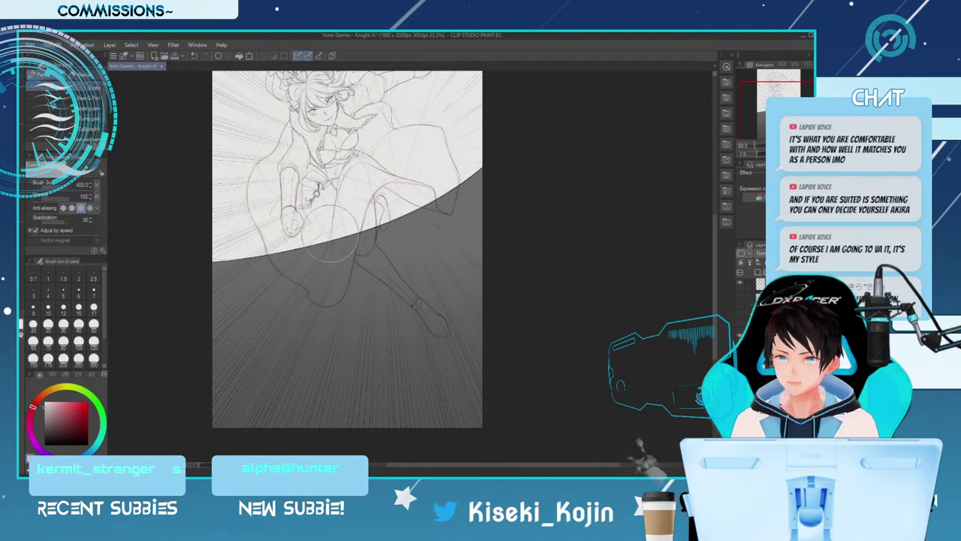
{"action": "left_click_drag", "start_coordinate": [420, 214], "coordinate": [396, 206]}
{"action": "left_click", "coordinate": [63, 358]}
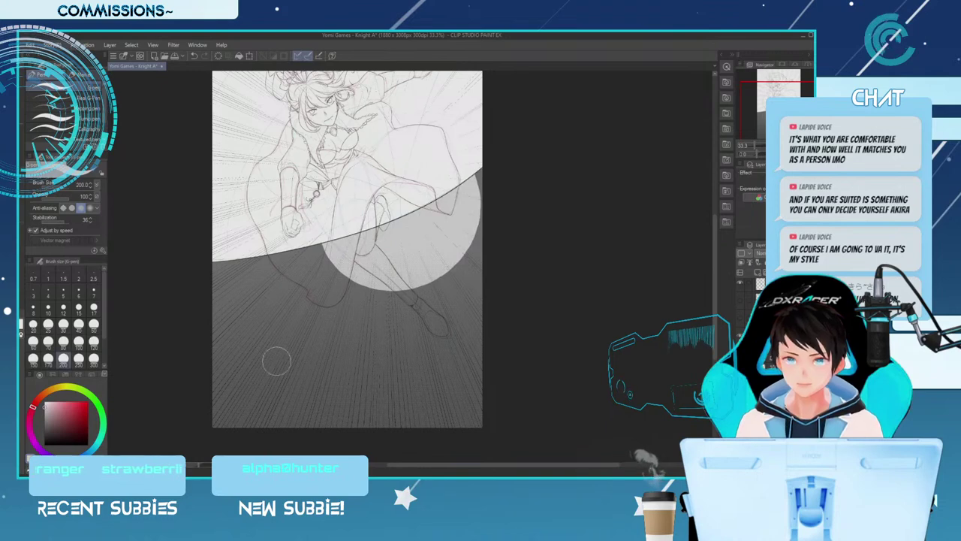
{"action": "key", "text": "]"}
{"action": "key", "text": "]"}
{"action": "key", "text": "]"}
{"action": "key", "text": "]"}
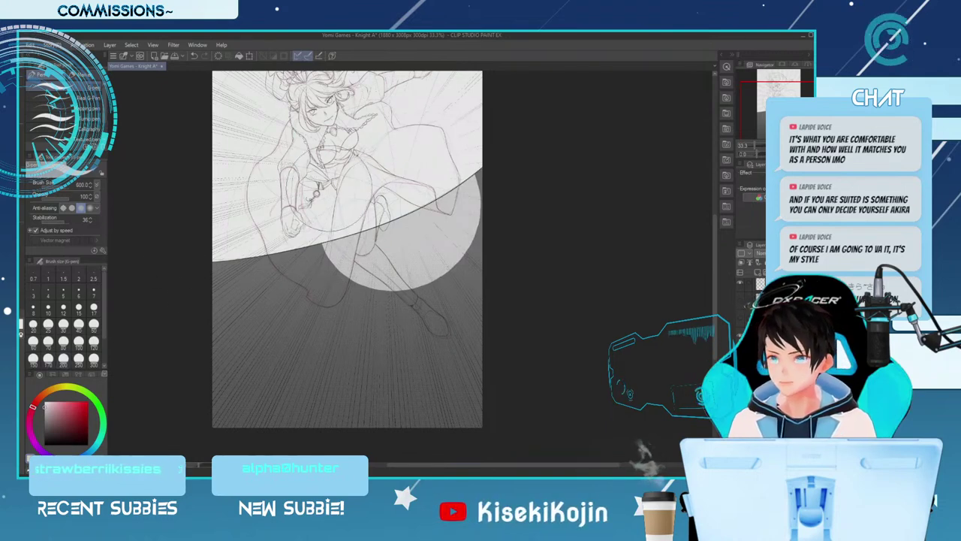
{"action": "left_click_drag", "start_coordinate": [356, 232], "coordinate": [446, 254]}
Switch to the blending brush at size 10 and save the illustration
{"action": "key", "text": "["}
{"action": "key", "text": "["}
{"action": "key", "text": "["}
{"action": "key", "text": "["}
{"action": "key", "text": "["}
{"action": "key", "text": "["}
{"action": "key", "text": "j"}
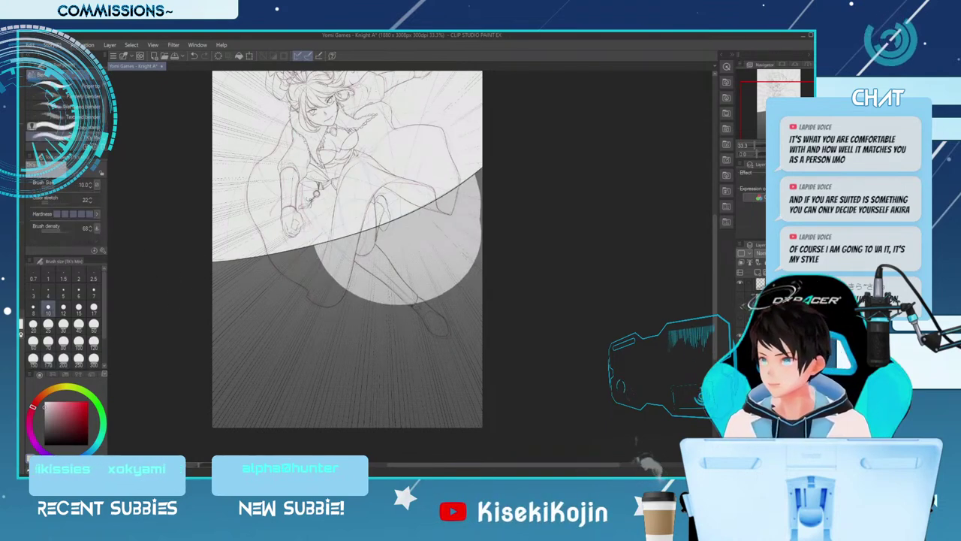
{"action": "key", "text": "ctrl+s"}
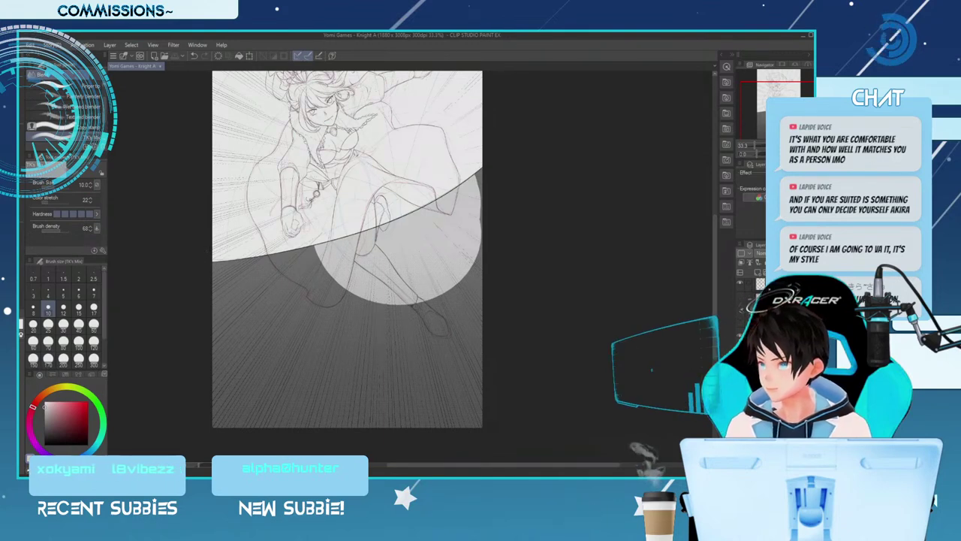
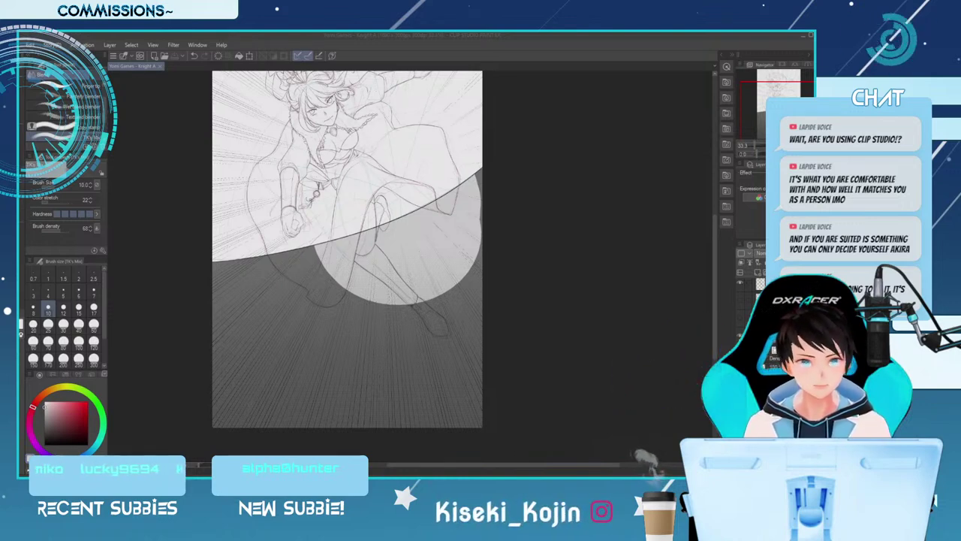
Smudge the pale circle's outer edge into the grey ground with the blending brush at size 200
{"action": "left_click", "coordinate": [323, 254]}
{"action": "key", "text": "bracketright"}
{"action": "key", "text": "bracketright"}
{"action": "key", "text": "bracketright"}
{"action": "key", "text": "bracketright"}
{"action": "key", "text": "bracketright"}
{"action": "key", "text": "bracketright"}
{"action": "key", "text": "bracketright"}
{"action": "key", "text": "bracketright"}
{"action": "key", "text": "bracketright"}
{"action": "key", "text": "bracketright"}
{"action": "key", "text": "bracketright"}
{"action": "key", "text": "bracketright"}
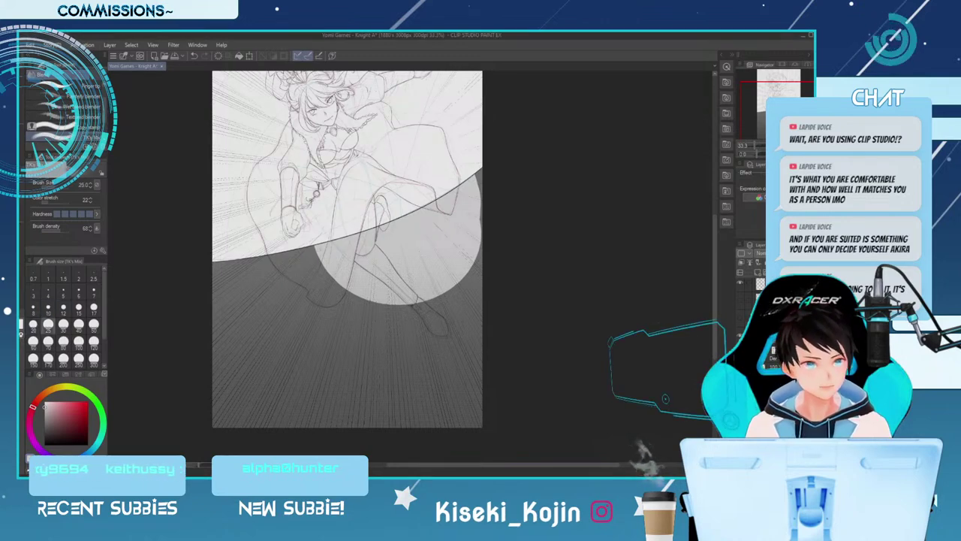
{"action": "key", "text": "bracketright"}
{"action": "key", "text": "bracketright"}
{"action": "key", "text": "bracketright"}
{"action": "key", "text": "bracketright"}
{"action": "mouse_move", "coordinate": [315, 244]}
{"action": "left_mouse_down"}
{"action": "mouse_move", "coordinate": [336, 282]}
{"action": "mouse_move", "coordinate": [318, 256]}
{"action": "mouse_move", "coordinate": [342, 273]}
{"action": "mouse_move", "coordinate": [319, 250]}
{"action": "mouse_move", "coordinate": [323, 284]}
{"action": "mouse_move", "coordinate": [361, 295]}
{"action": "mouse_move", "coordinate": [413, 284]}
{"action": "mouse_move", "coordinate": [409, 302]}
{"action": "mouse_move", "coordinate": [465, 258]}
{"action": "mouse_move", "coordinate": [456, 278]}
{"action": "mouse_move", "coordinate": [480, 216]}
{"action": "left_mouse_up"}
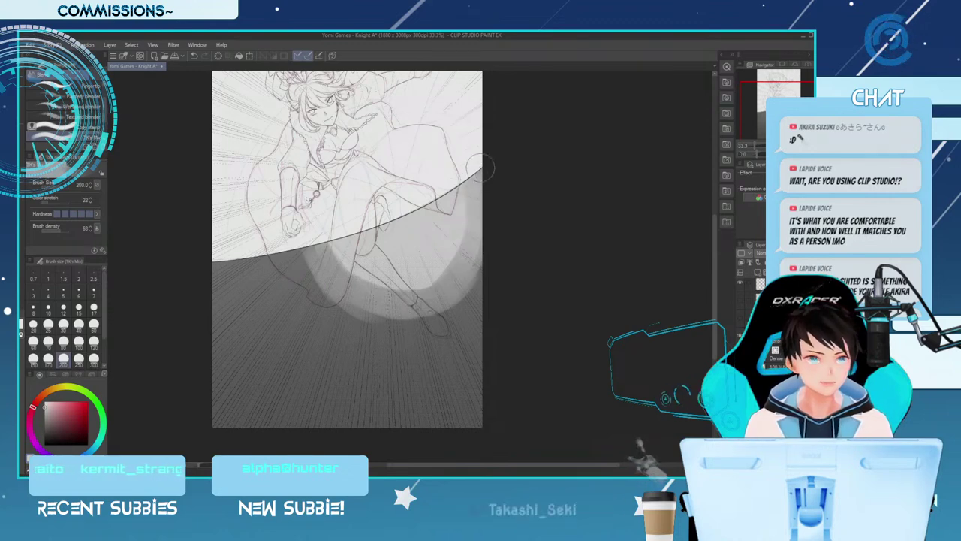
Spread the pale glow farther down and outward around the legs using a larger blending brush
{"action": "key", "text": "bracketright"}
{"action": "mouse_move", "coordinate": [300, 259]}
{"action": "left_mouse_down"}
{"action": "mouse_move", "coordinate": [316, 307]}
{"action": "mouse_move", "coordinate": [363, 337]}
{"action": "mouse_move", "coordinate": [383, 314]}
{"action": "mouse_move", "coordinate": [402, 318]}
{"action": "mouse_move", "coordinate": [425, 273]}
{"action": "mouse_move", "coordinate": [461, 318]}
{"action": "mouse_move", "coordinate": [447, 256]}
{"action": "mouse_move", "coordinate": [489, 284]}
{"action": "mouse_move", "coordinate": [478, 190]}
{"action": "left_mouse_up"}
{"action": "key", "text": "bracketright"}
{"action": "key", "text": "bracketright"}
{"action": "mouse_move", "coordinate": [304, 257]}
{"action": "left_mouse_down"}
{"action": "mouse_move", "coordinate": [278, 261]}
{"action": "mouse_move", "coordinate": [276, 300]}
{"action": "mouse_move", "coordinate": [306, 304]}
{"action": "left_mouse_up"}
{"action": "key", "text": "bracketleft"}
{"action": "key", "text": "bracketleft"}
{"action": "key", "text": "bracketleft"}
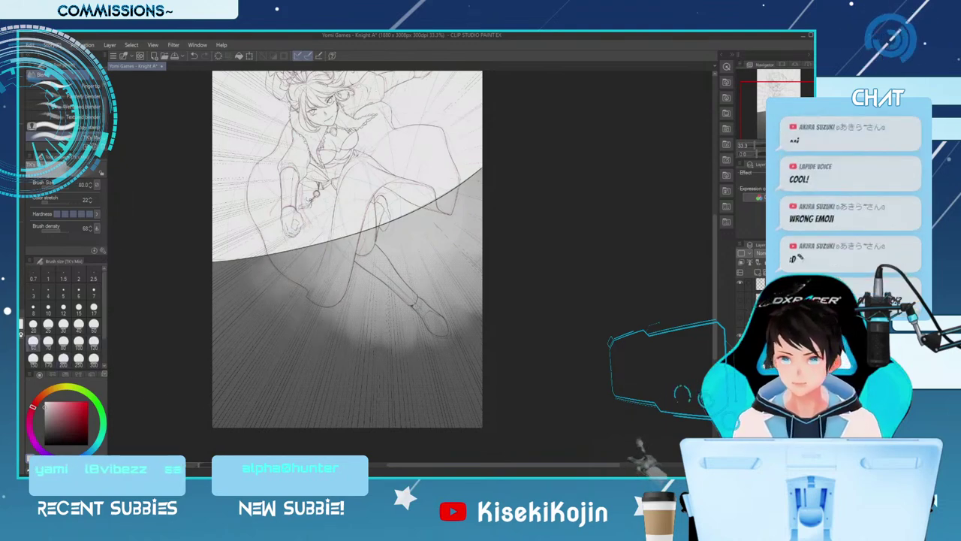
Smooth the glow gradually into the darker ground with the Blend brush at size 500
{"action": "scroll", "coordinate": [66, 112], "scroll_direction": "up", "scroll_amount": 2}
{"action": "left_click", "coordinate": [67, 87]}
{"action": "key", "text": "bracketright"}
{"action": "key", "text": "bracketright"}
{"action": "key", "text": "bracketright"}
{"action": "key", "text": "bracketright"}
{"action": "key", "text": "bracketright"}
{"action": "key", "text": "bracketright"}
{"action": "key", "text": "bracketright"}
{"action": "key", "text": "bracketright"}
{"action": "key", "text": "bracketright"}
{"action": "key", "text": "bracketright"}
{"action": "key", "text": "bracketright"}
{"action": "key", "text": "bracketright"}
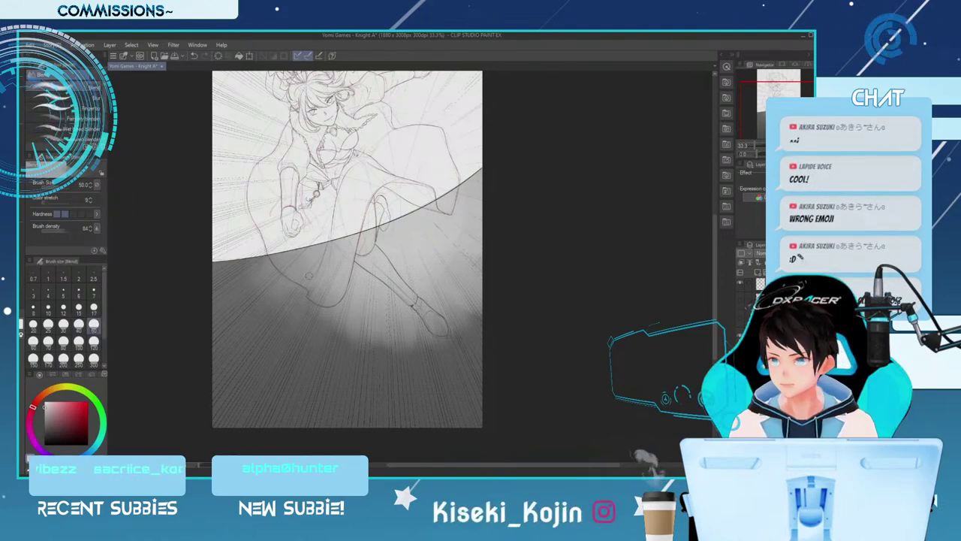
{"action": "left_click_drag", "start_coordinate": [340, 252], "coordinate": [287, 260]}
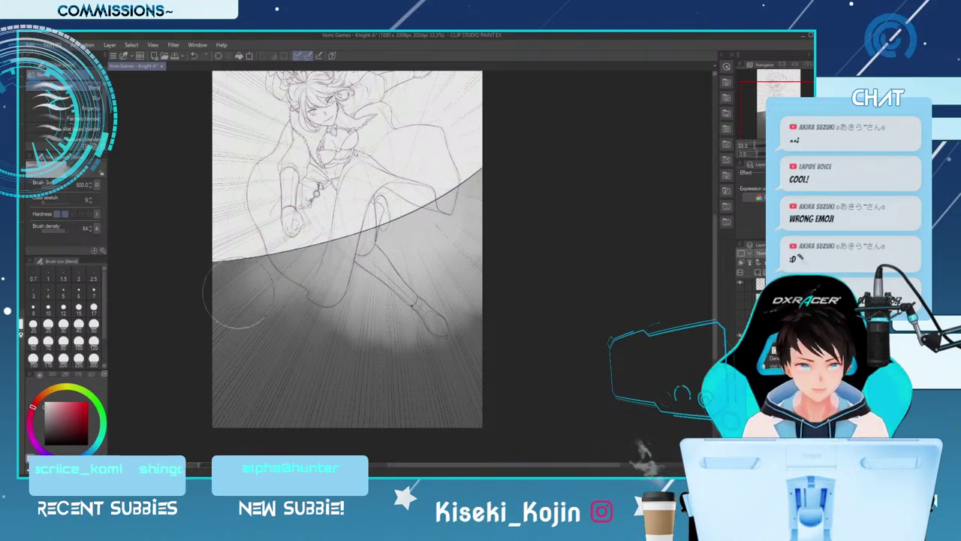
{"action": "mouse_move", "coordinate": [346, 312]}
{"action": "left_mouse_down"}
{"action": "mouse_move", "coordinate": [370, 308]}
{"action": "mouse_move", "coordinate": [407, 329]}
{"action": "mouse_move", "coordinate": [446, 271]}
{"action": "mouse_move", "coordinate": [448, 250]}
{"action": "mouse_move", "coordinate": [447, 318]}
{"action": "mouse_move", "coordinate": [476, 329]}
{"action": "left_mouse_up"}
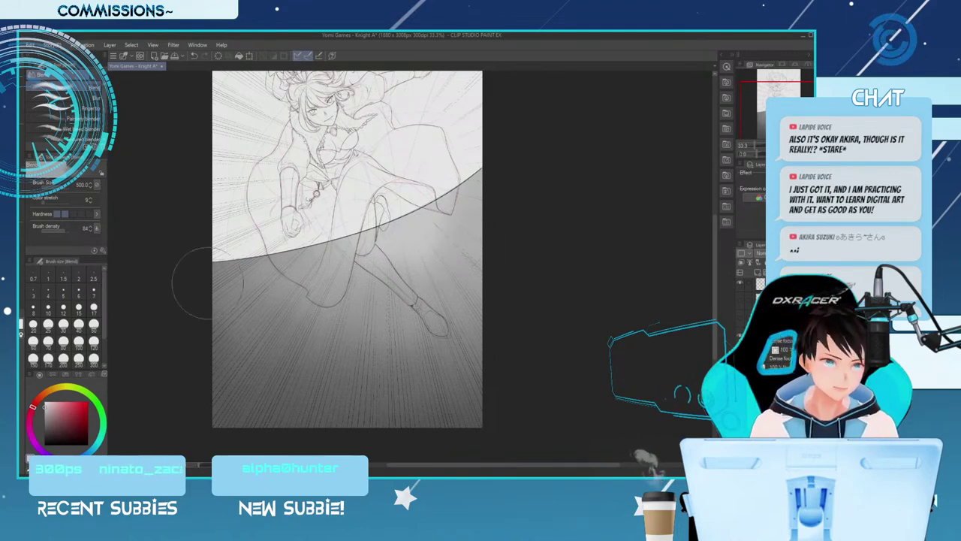
Stamp trees along the horizon at the picture's left edge with the Trees decoration brush at size 400
{"action": "left_click", "coordinate": [93, 341]}
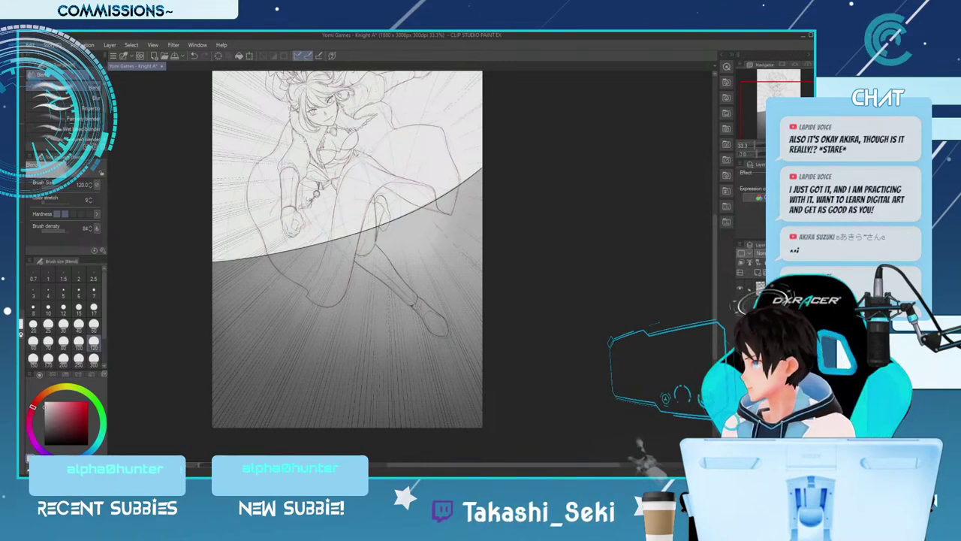
{"action": "key", "text": "asciicircum"}
{"action": "key", "text": "asciicircum"}
{"action": "key", "text": "asciicircum"}
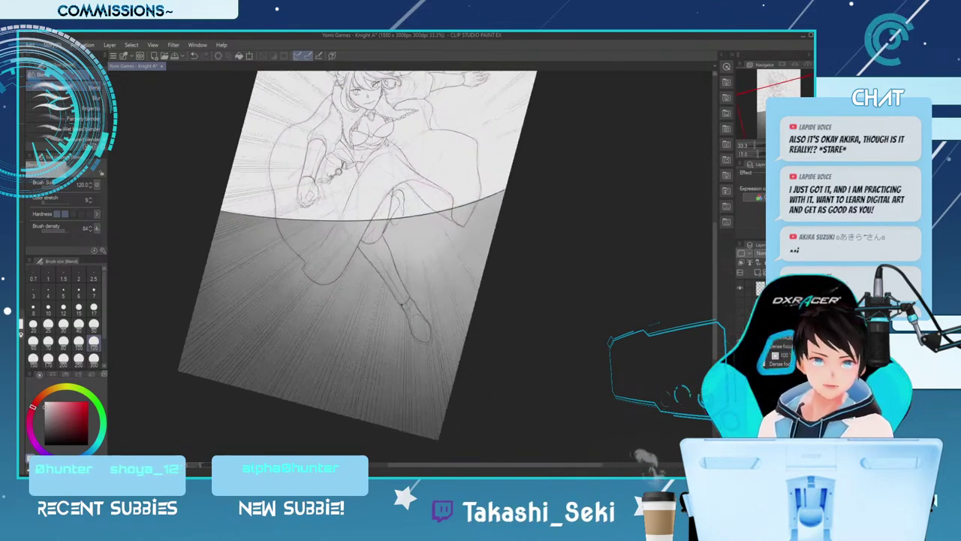
{"action": "scroll", "coordinate": [411, 266], "scroll_direction": "up", "scroll_amount": 3}
{"action": "scroll", "coordinate": [364, 266], "scroll_direction": "down", "scroll_amount": 1}
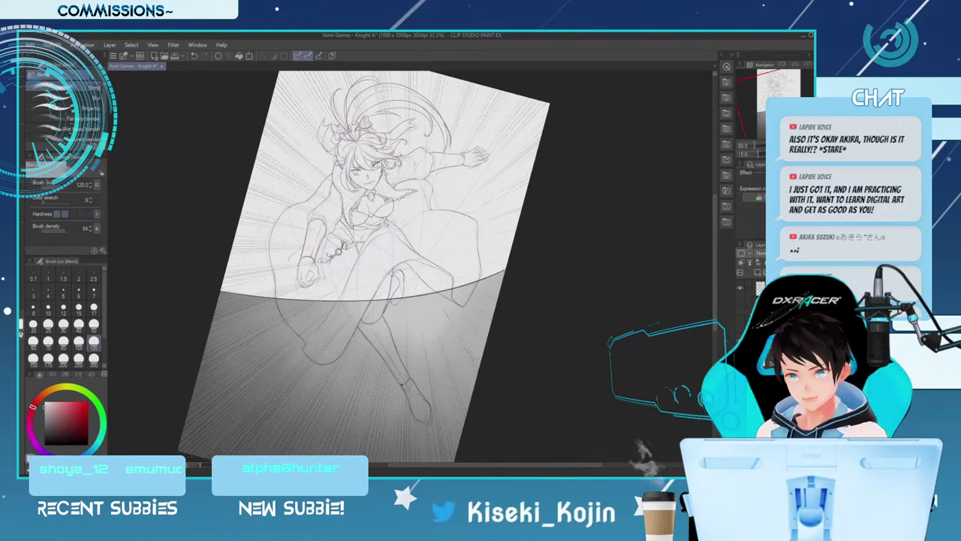
{"action": "key", "text": "asciicircum"}
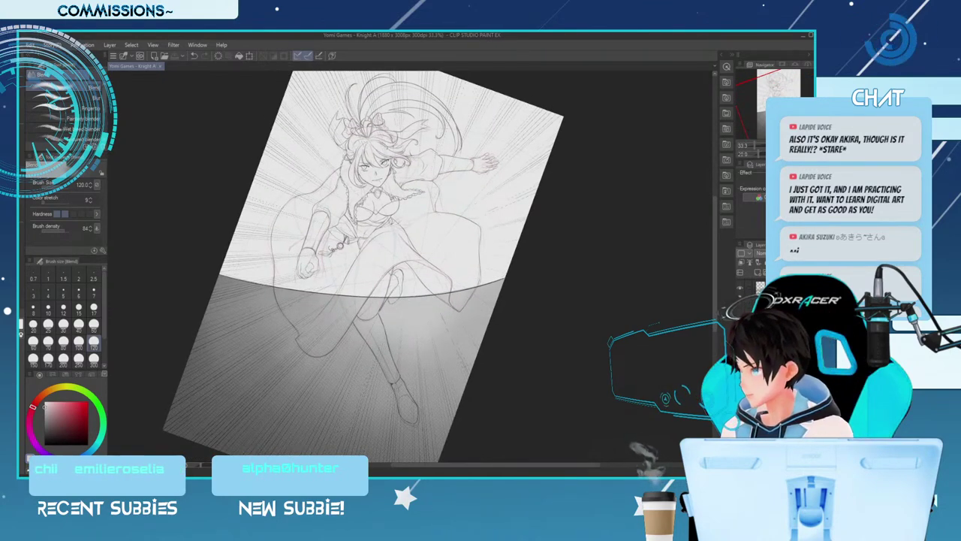
{"action": "key", "text": "b"}
{"action": "key", "text": "b"}
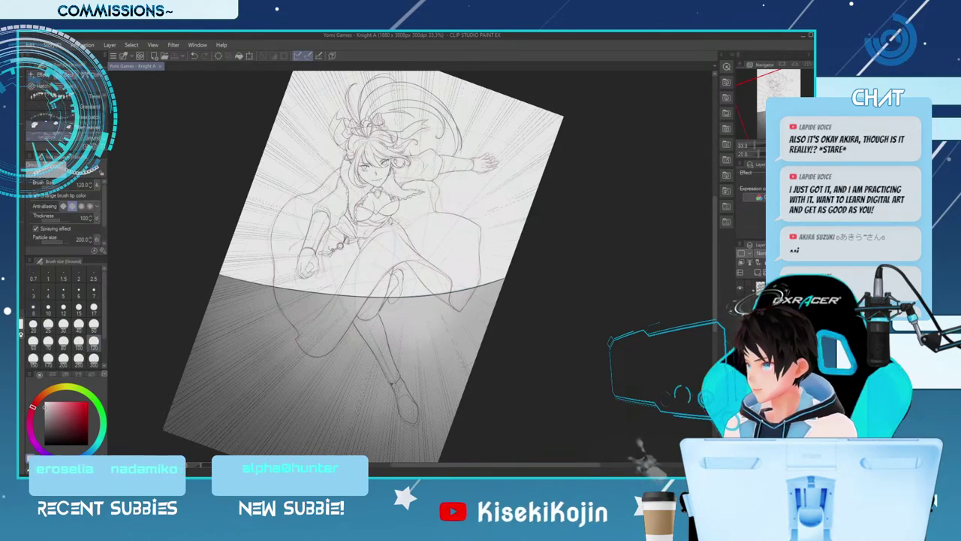
{"action": "scroll", "coordinate": [64, 119], "scroll_direction": "up", "scroll_amount": 2}
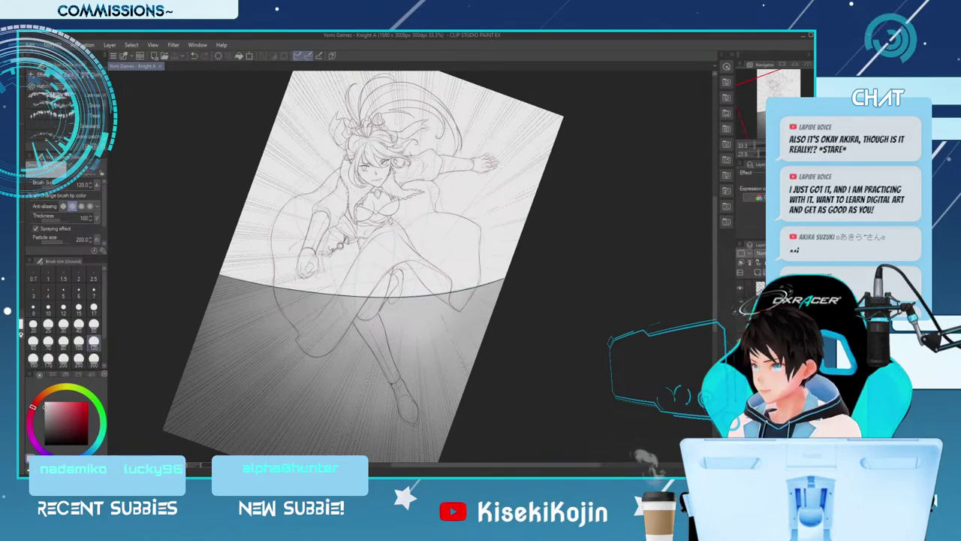
{"action": "left_click", "coordinate": [64, 119]}
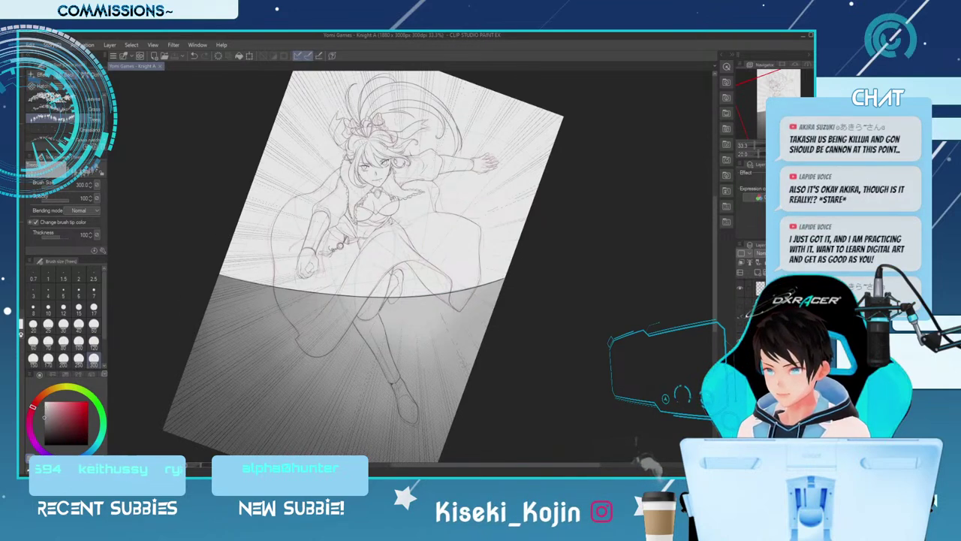
{"action": "key", "text": "]"}
{"action": "left_click", "coordinate": [263, 282]}
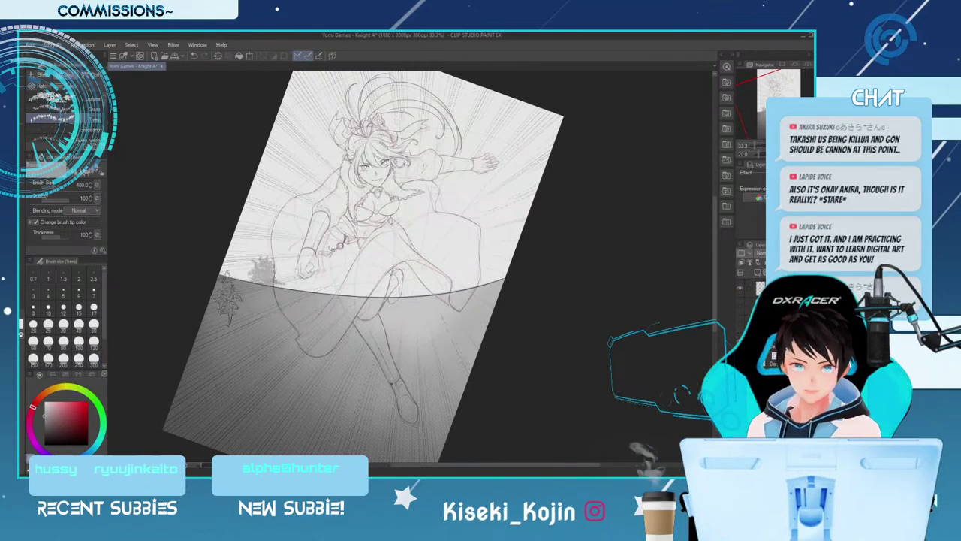
Stamp more trees along the horizon behind the skirt's hem and below the lowered fist at brush sizes 300 to 400
{"action": "key", "text": "minus"}
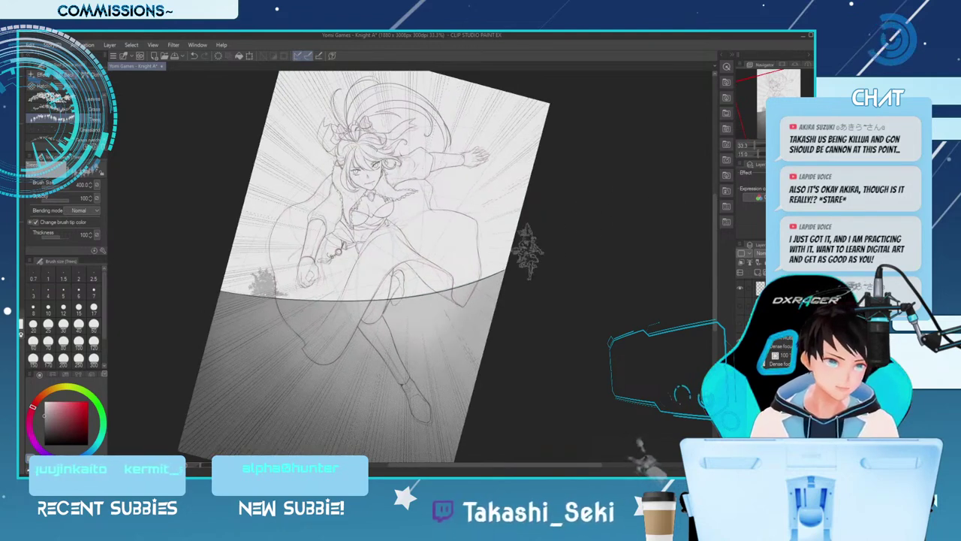
{"action": "left_click", "coordinate": [467, 281]}
{"action": "left_click", "coordinate": [444, 298]}
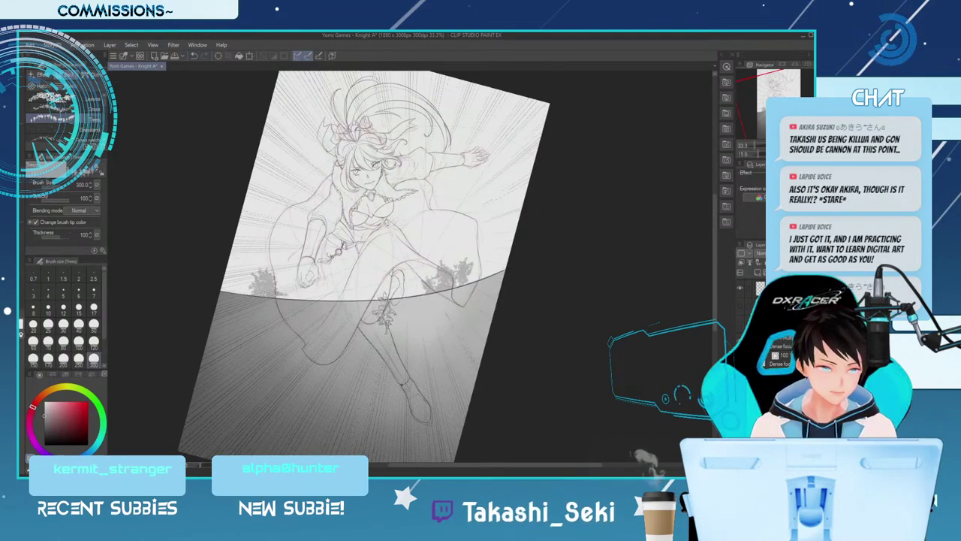
{"action": "left_click", "coordinate": [306, 283]}
{"action": "left_click", "coordinate": [294, 295]}
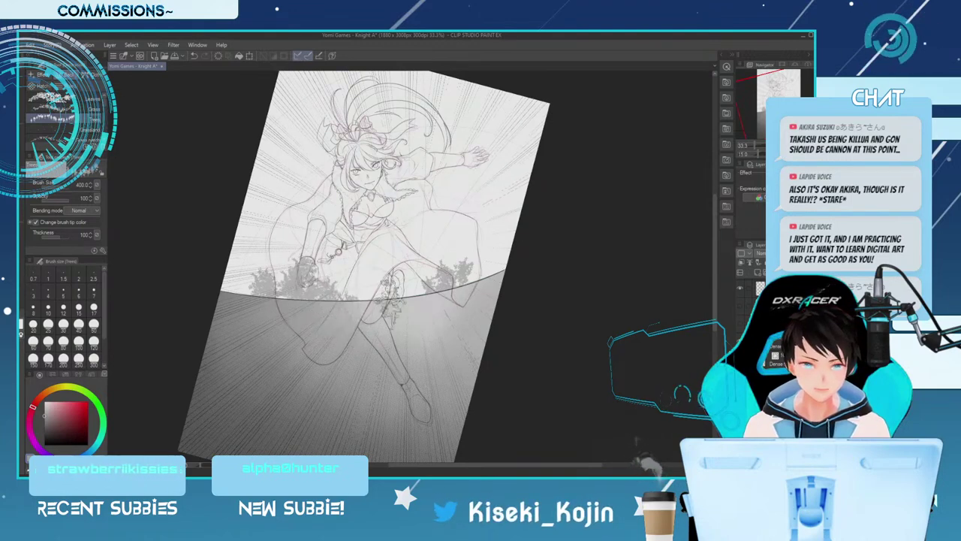
Stamp tall trees up both side edges of the sky with an enlarged Trees brush
{"action": "key", "text": "bracketright"}
{"action": "key", "text": "bracketright"}
{"action": "key", "text": "bracketright"}
{"action": "mouse_move", "coordinate": [488, 248]}
{"action": "left_mouse_down"}
{"action": "mouse_move", "coordinate": [526, 248]}
{"action": "mouse_move", "coordinate": [530, 203]}
{"action": "mouse_move", "coordinate": [534, 195]}
{"action": "mouse_move", "coordinate": [542, 210]}
{"action": "mouse_move", "coordinate": [545, 172]}
{"action": "mouse_move", "coordinate": [553, 180]}
{"action": "mouse_move", "coordinate": [545, 232]}
{"action": "mouse_move", "coordinate": [501, 300]}
{"action": "left_mouse_up"}
{"action": "key", "text": "bracketright"}
{"action": "left_click_drag", "start_coordinate": [242, 197], "coordinate": [234, 266]}
{"action": "key", "text": "bracketleft"}
{"action": "key", "text": "bracketleft"}
{"action": "key", "text": "bracketleft"}
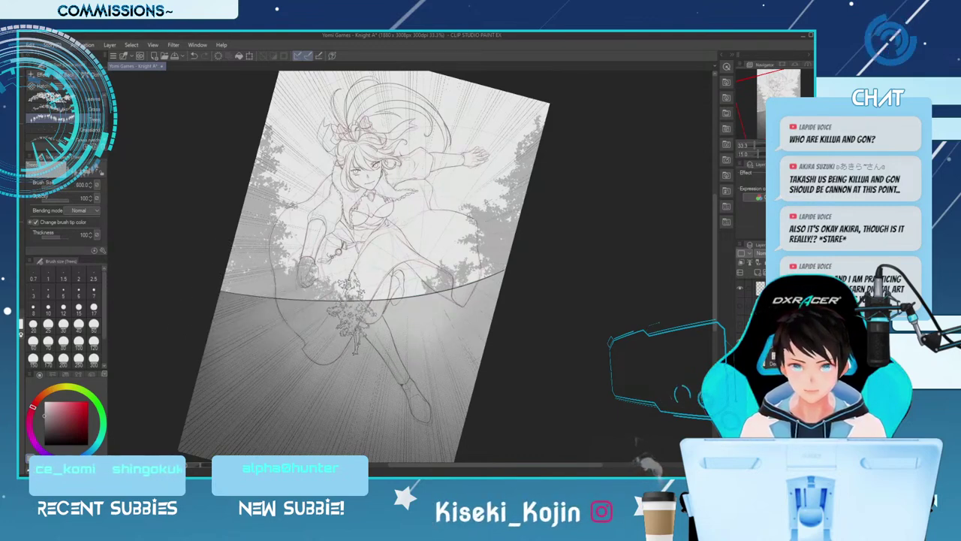
Fill the middle of the horizon around the legs with small trees at brush sizes 250 and 300
{"action": "key", "text": "bracketleft"}
{"action": "key", "text": "bracketleft"}
{"action": "key", "text": "bracketleft"}
{"action": "key", "text": "bracketleft"}
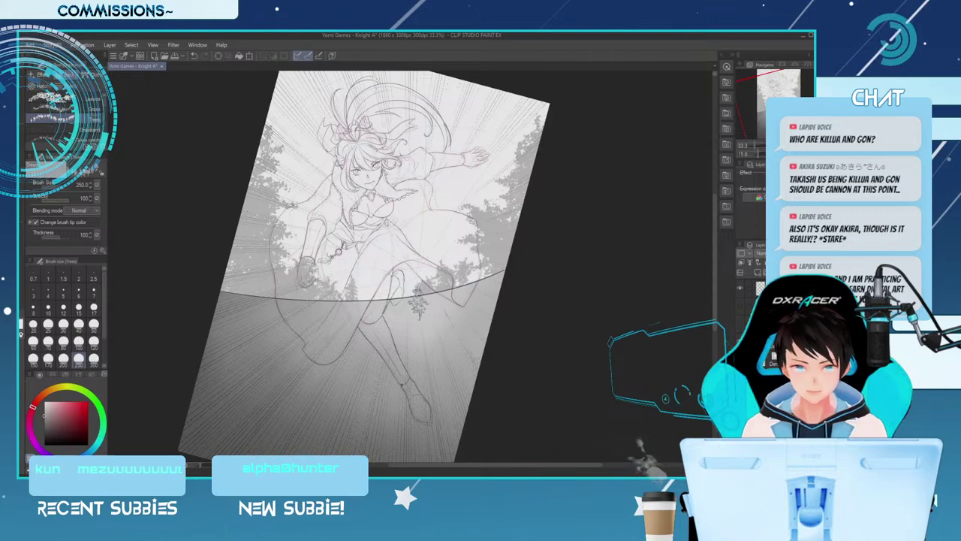
{"action": "key", "text": "bracketright"}
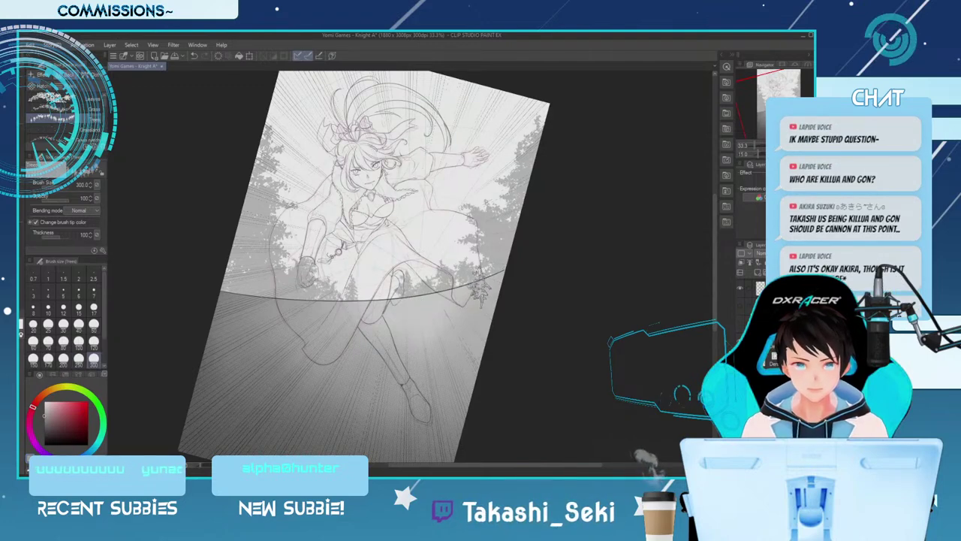
{"action": "key", "text": "bracketright"}
{"action": "key", "text": "bracketright"}
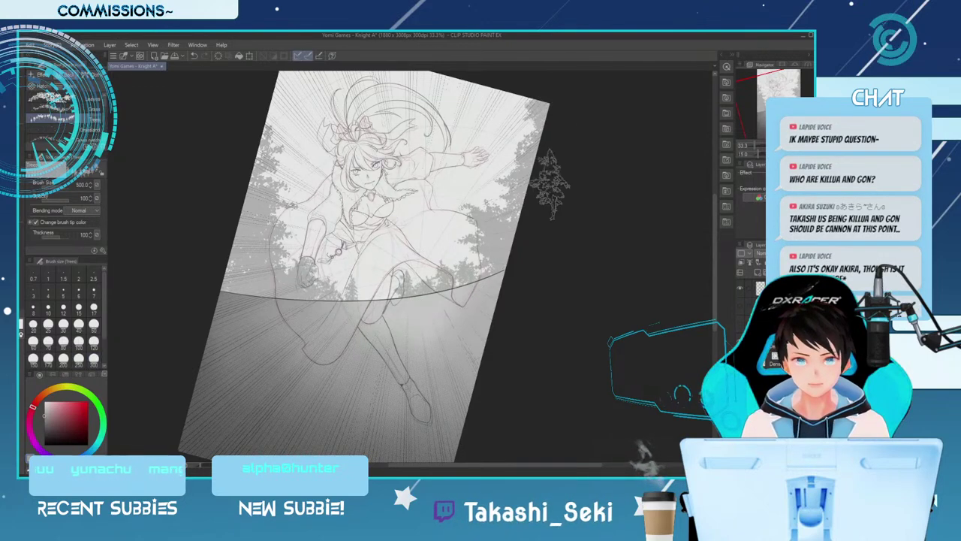
{"action": "left_click", "coordinate": [33, 360]}
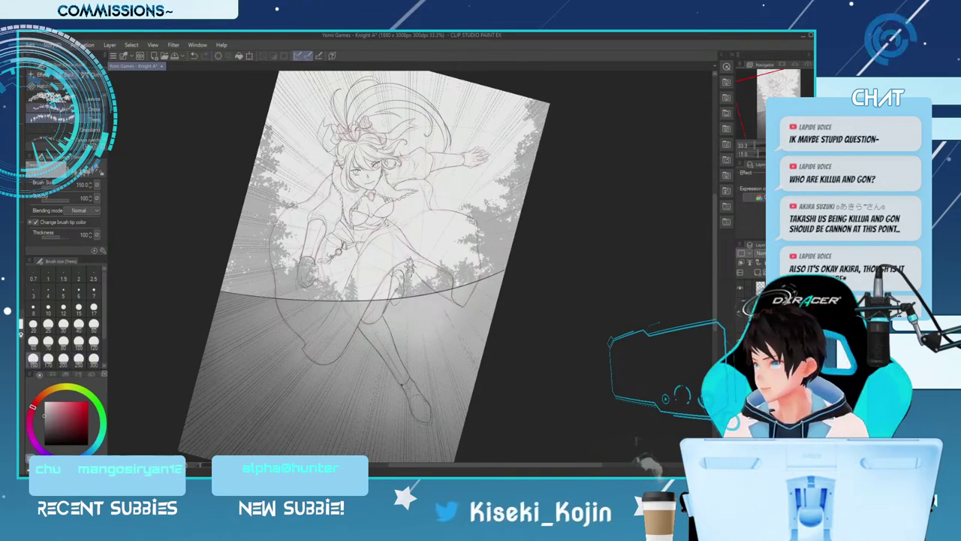
Add light grey foliage to the picture's upper-right corner and right edge with the Leaves decoration brush at size 200
{"action": "left_click", "coordinate": [64, 98]}
{"action": "key", "text": "bracketright"}
{"action": "key", "text": "bracketright"}
{"action": "key", "text": "bracketright"}
{"action": "key", "text": "bracketright"}
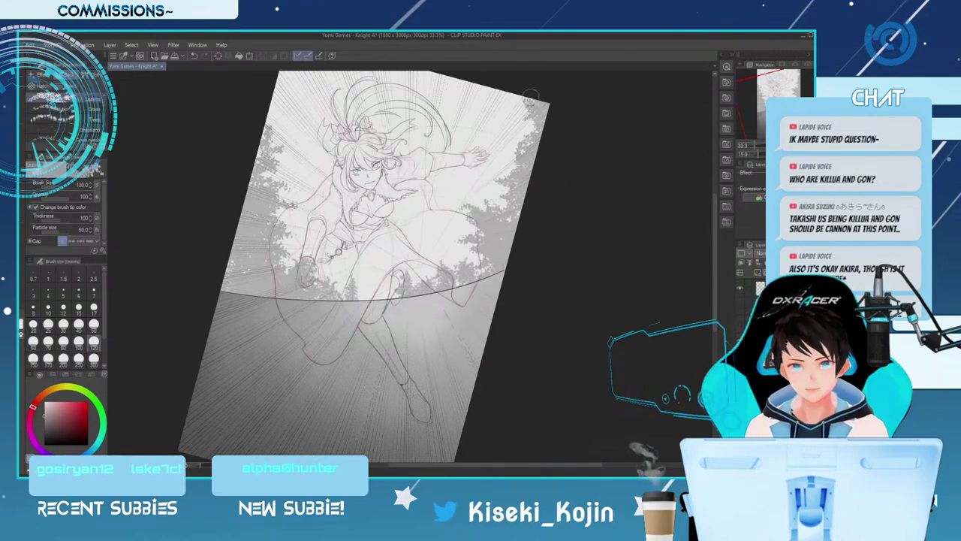
{"action": "key", "text": "bracketright"}
{"action": "key", "text": "bracketright"}
{"action": "key", "text": "bracketright"}
{"action": "left_click", "coordinate": [510, 89]}
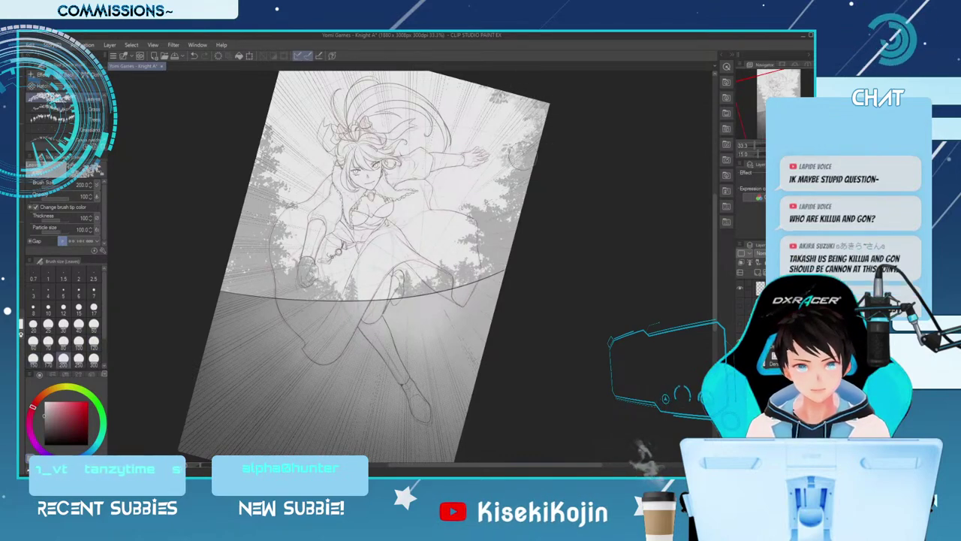
{"action": "key", "text": "bracketleft"}
{"action": "key", "text": "bracketleft"}
{"action": "key", "text": "bracketleft"}
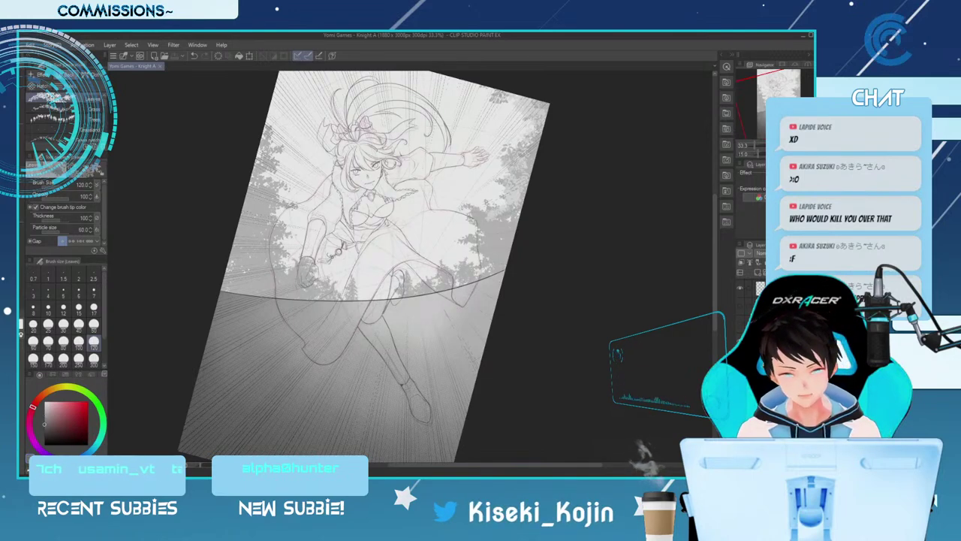
Layer darker grey leaves over the upper-right corner and down the upper right edge at brush sizes 170 to 100
{"action": "key", "text": "bracketleft"}
{"action": "key", "text": "bracketleft"}
{"action": "key", "text": "bracketleft"}
{"action": "key", "text": "bracketleft"}
{"action": "key", "text": "bracketleft"}
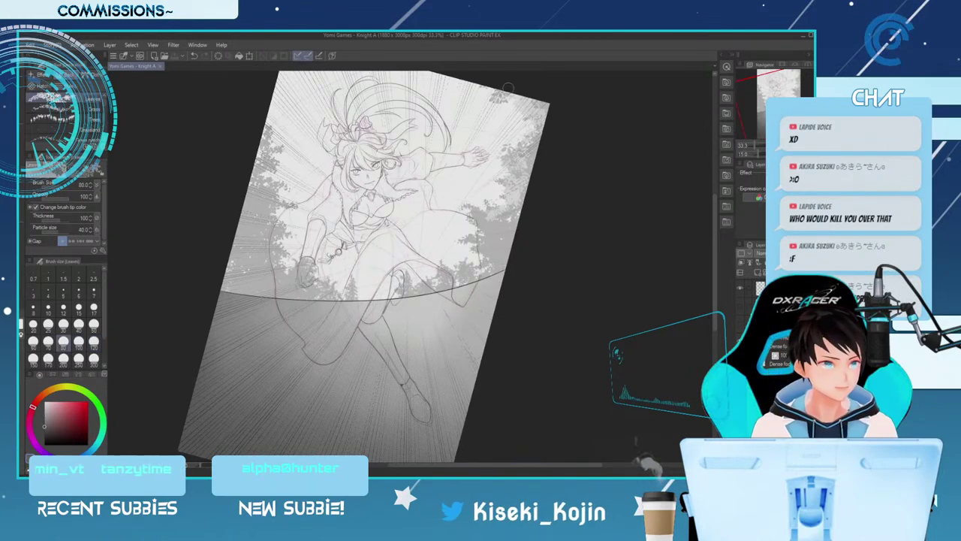
{"action": "key", "text": "bracketright"}
{"action": "key", "text": "bracketright"}
{"action": "key", "text": "bracketright"}
{"action": "key", "text": "bracketright"}
{"action": "key", "text": "bracketright"}
{"action": "key", "text": "bracketright"}
{"action": "key", "text": "bracketright"}
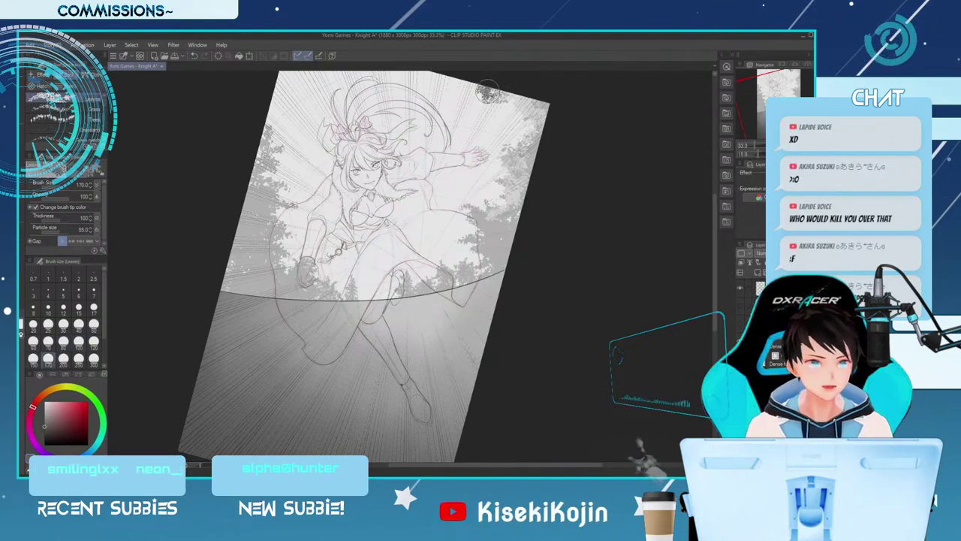
{"action": "mouse_move", "coordinate": [487, 91]}
{"action": "left_mouse_down"}
{"action": "mouse_move", "coordinate": [515, 93]}
{"action": "mouse_move", "coordinate": [537, 117]}
{"action": "mouse_move", "coordinate": [525, 139]}
{"action": "left_mouse_up"}
{"action": "key", "text": "bracketleft"}
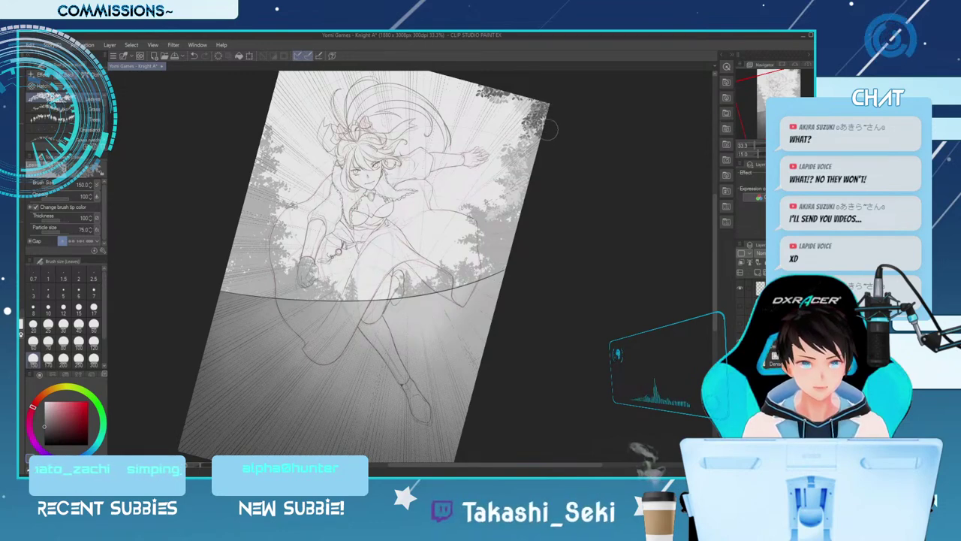
{"action": "key", "text": "bracketleft"}
{"action": "key", "text": "bracketleft"}
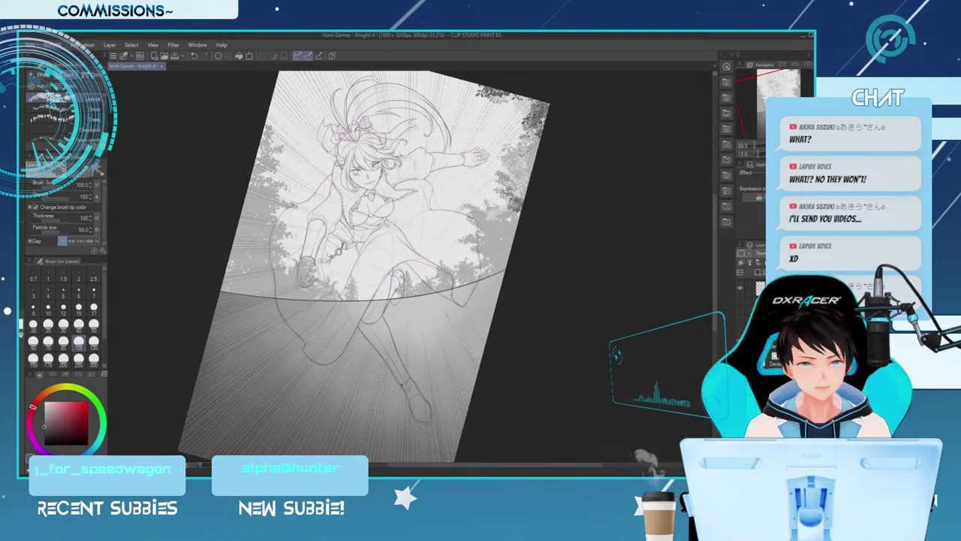
Extend the darker leaves down the picture's right edge toward the horizon at brush sizes 150 to 170
{"action": "key", "text": "bracketright"}
{"action": "key", "text": "bracketright"}
{"action": "key", "text": "bracketright"}
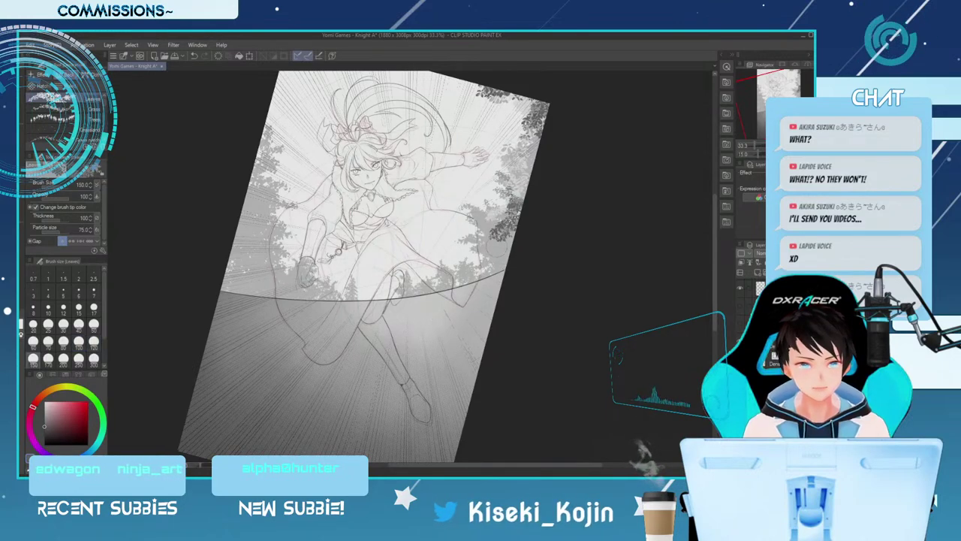
{"action": "left_click_drag", "start_coordinate": [514, 238], "coordinate": [517, 235]}
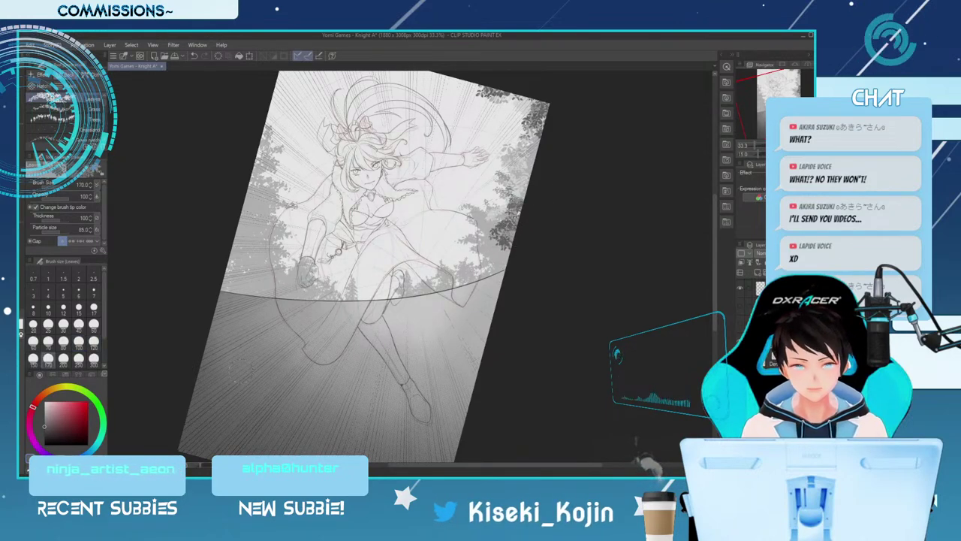
Paint darker grey leaves over the trees on the lower left edge above the horizon at brush sizes 120 and 150
{"action": "key", "text": "bracketleft"}
{"action": "key", "text": "bracketleft"}
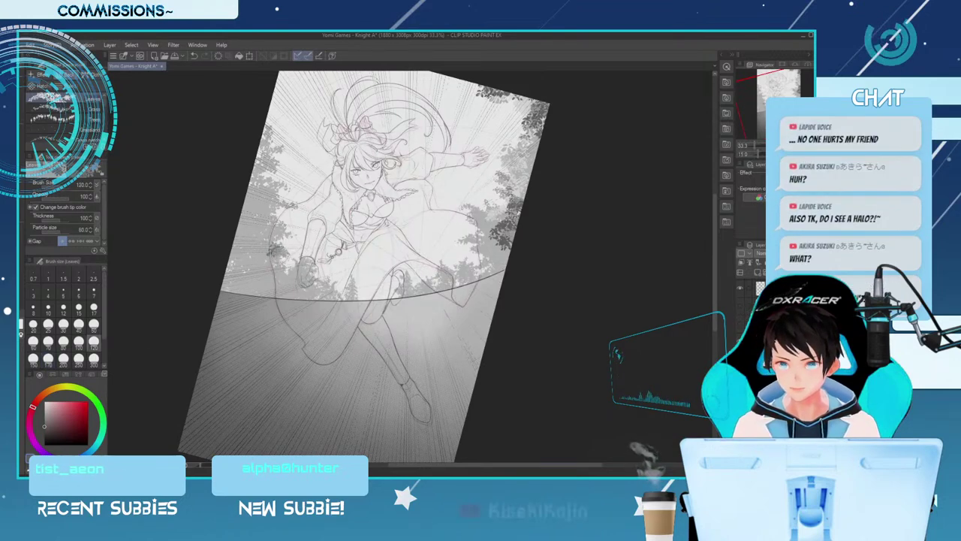
{"action": "left_click_drag", "start_coordinate": [272, 252], "coordinate": [262, 248]}
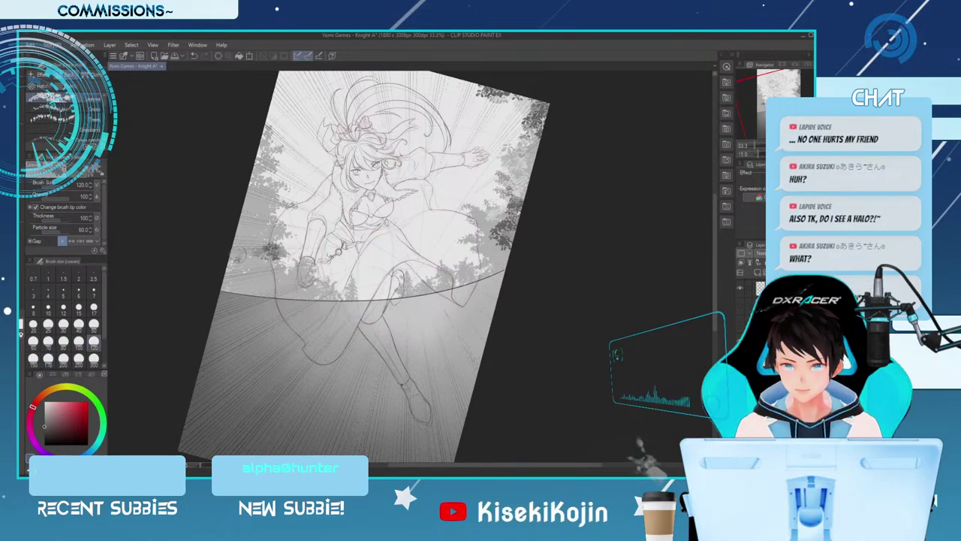
{"action": "left_click_drag", "start_coordinate": [279, 245], "coordinate": [269, 255]}
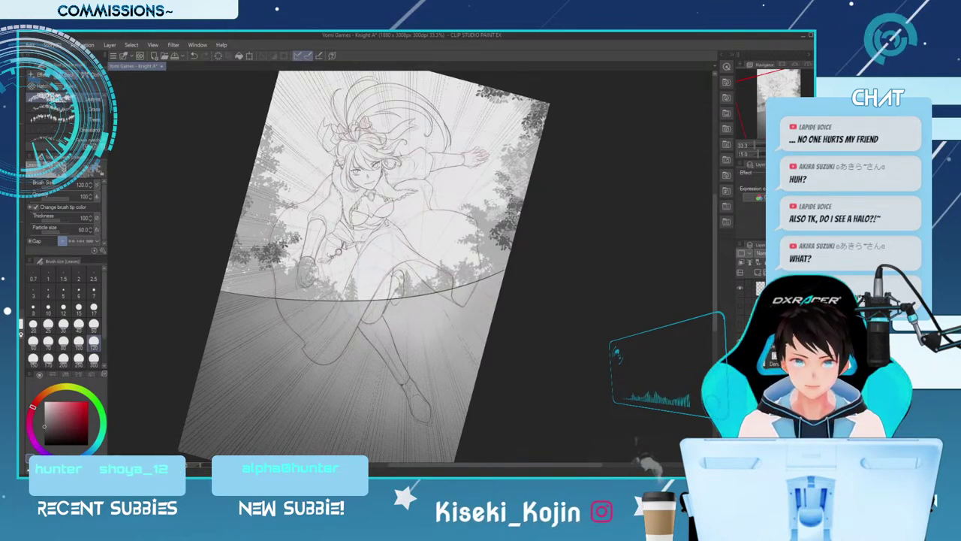
{"action": "key", "text": "]"}
{"action": "mouse_move", "coordinate": [244, 272]}
{"action": "left_mouse_down"}
{"action": "mouse_move", "coordinate": [232, 266]}
{"action": "mouse_move", "coordinate": [221, 284]}
{"action": "left_mouse_up"}
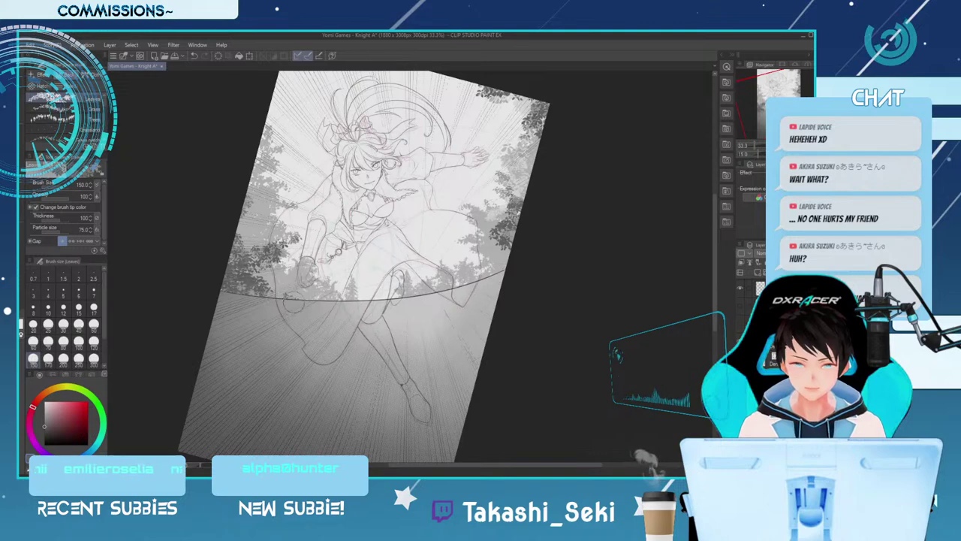
Add grey leaves where the horizon meets the right edge and a small clump below the picture's upper-left corner
{"action": "left_click_drag", "start_coordinate": [513, 250], "coordinate": [499, 269]}
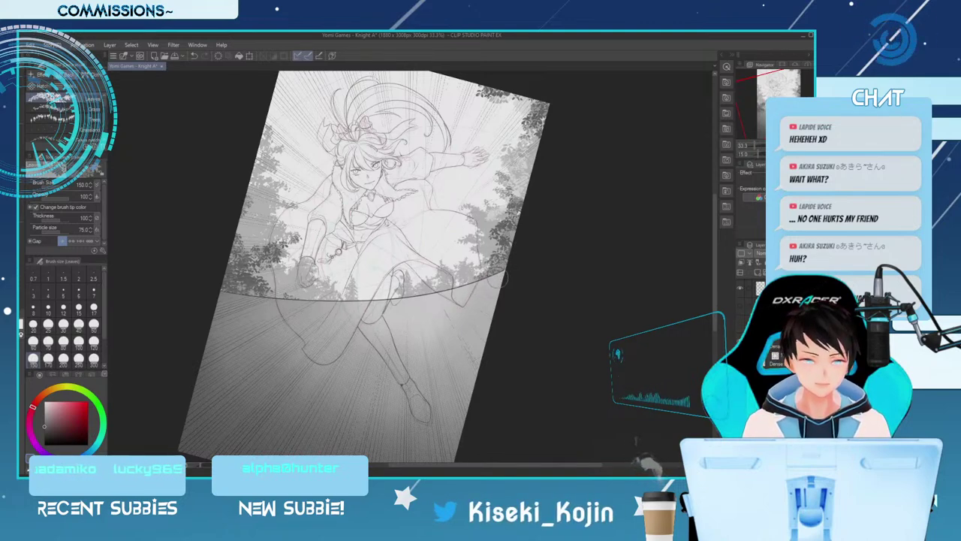
{"action": "key", "text": "bracketright"}
{"action": "key", "text": "bracketright"}
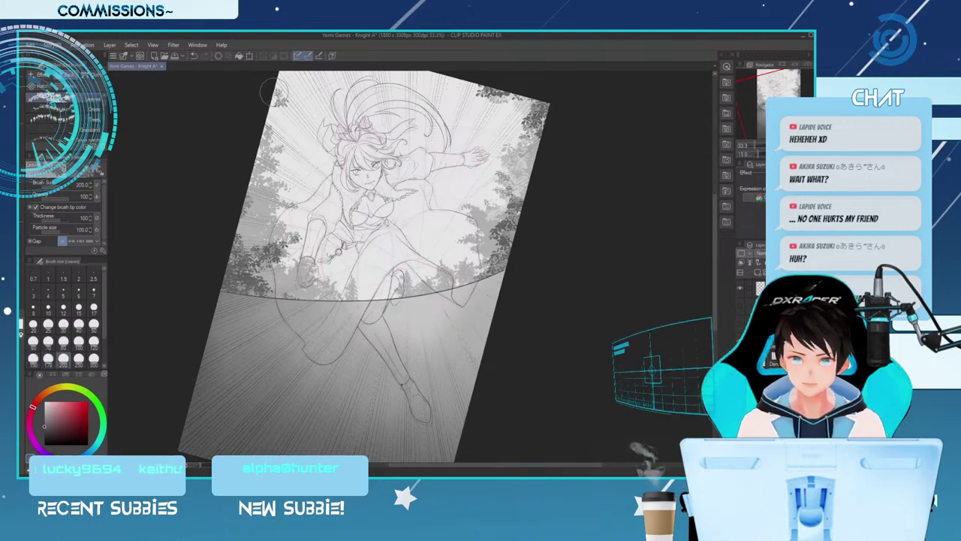
{"action": "key", "text": "bracketleft"}
{"action": "key", "text": "bracketleft"}
{"action": "key", "text": "bracketleft"}
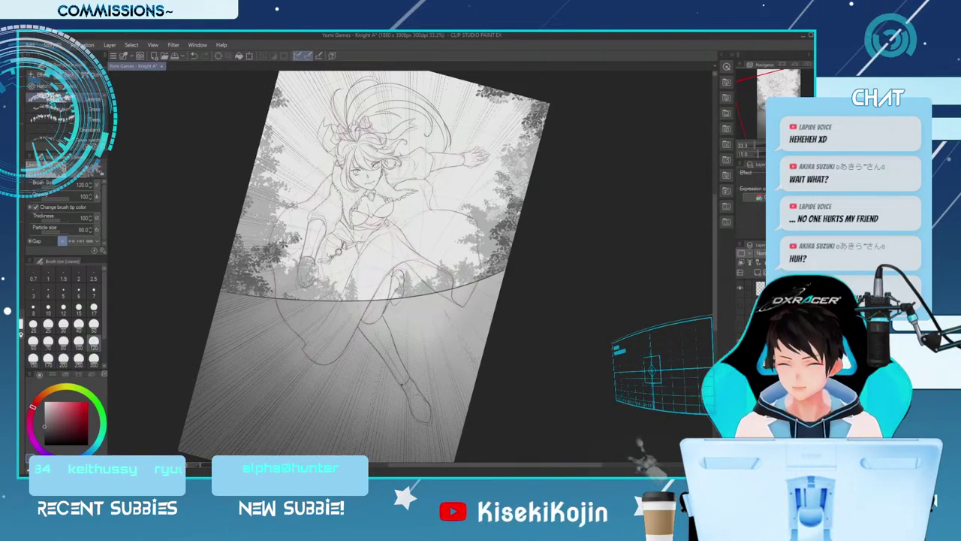
Paint large black foreground leaves across the upper-right corner and down the right edge, working up to brush size 250
{"action": "key", "text": "bracketright"}
{"action": "mouse_move", "coordinate": [498, 96]}
{"action": "left_mouse_down"}
{"action": "mouse_move", "coordinate": [466, 100]}
{"action": "mouse_move", "coordinate": [502, 88]}
{"action": "mouse_move", "coordinate": [485, 99]}
{"action": "mouse_move", "coordinate": [512, 91]}
{"action": "mouse_move", "coordinate": [542, 101]}
{"action": "mouse_move", "coordinate": [547, 111]}
{"action": "mouse_move", "coordinate": [499, 132]}
{"action": "mouse_move", "coordinate": [540, 131]}
{"action": "mouse_move", "coordinate": [533, 100]}
{"action": "mouse_move", "coordinate": [546, 117]}
{"action": "mouse_move", "coordinate": [531, 158]}
{"action": "mouse_move", "coordinate": [538, 138]}
{"action": "mouse_move", "coordinate": [533, 165]}
{"action": "left_mouse_up"}
{"action": "key", "text": "bracketright"}
{"action": "key", "text": "bracketright"}
{"action": "key", "text": "bracketright"}
{"action": "key", "text": "bracketleft"}
{"action": "key", "text": "bracketleft"}
{"action": "key", "text": "ctrl+z"}
{"action": "key", "text": "bracketright"}
{"action": "key", "text": "bracketright"}
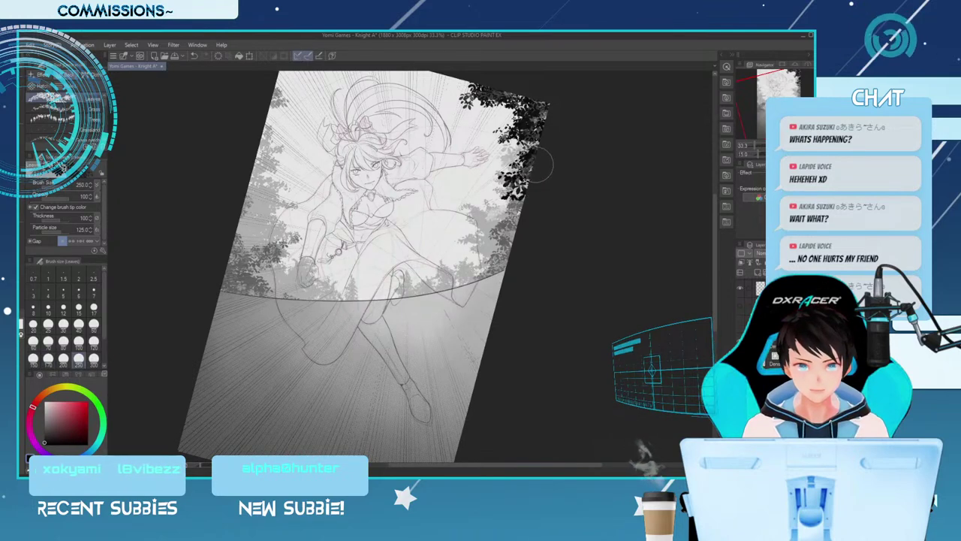
Fill in the lower end of the black foliage on the right edge with smaller leaves at brush size 120
{"action": "key", "text": "bracketleft"}
{"action": "key", "text": "bracketleft"}
{"action": "key", "text": "bracketleft"}
{"action": "key", "text": "bracketleft"}
{"action": "key", "text": "bracketleft"}
{"action": "key", "text": "bracketright"}
{"action": "left_click_drag", "start_coordinate": [524, 184], "coordinate": [520, 198]}
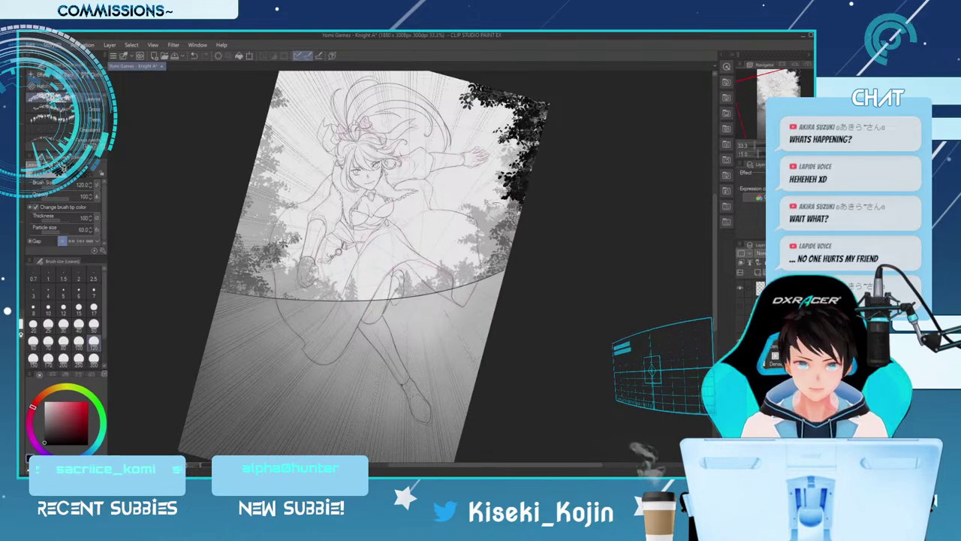
Paint a cluster of black leaves on the picture's left edge beside the character's head, varying the brush size
{"action": "mouse_move", "coordinate": [257, 157]}
{"action": "left_mouse_down"}
{"action": "mouse_move", "coordinate": [267, 143]}
{"action": "mouse_move", "coordinate": [263, 183]}
{"action": "mouse_move", "coordinate": [272, 185]}
{"action": "mouse_move", "coordinate": [263, 174]}
{"action": "mouse_move", "coordinate": [287, 179]}
{"action": "left_mouse_up"}
{"action": "key", "text": "bracketright"}
{"action": "key", "text": "bracketright"}
{"action": "key", "text": "bracketright"}
{"action": "key", "text": "bracketleft"}
{"action": "key", "text": "bracketleft"}
{"action": "key", "text": "bracketleft"}
{"action": "key", "text": "bracketright"}
{"action": "key", "text": "bracketright"}
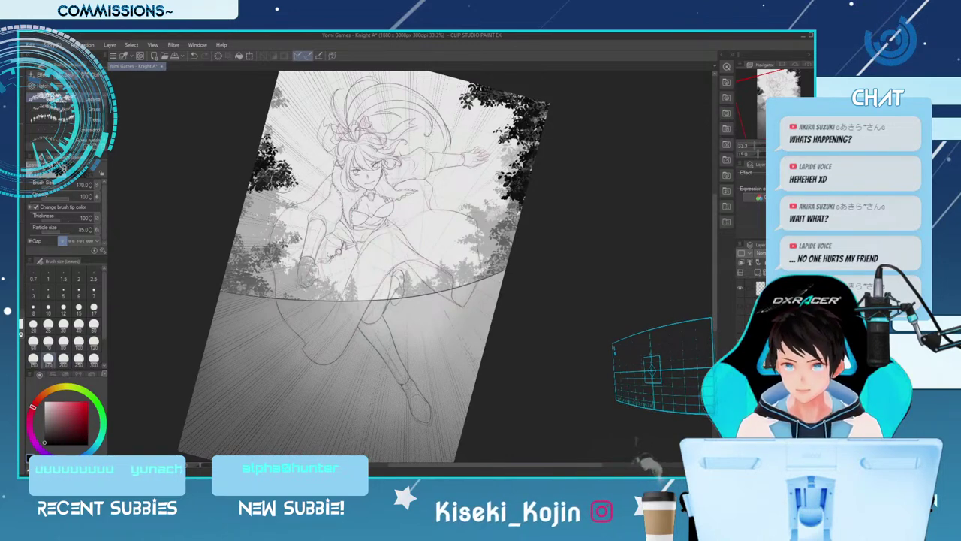
Paint a second cluster of black leaves lower on the left edge, above the horizon, undoing the unwanted strokes
{"action": "left_click", "coordinate": [94, 341]}
{"action": "left_click", "coordinate": [63, 359]}
{"action": "left_click", "coordinate": [94, 359]}
{"action": "mouse_move", "coordinate": [241, 234]}
{"action": "left_mouse_down"}
{"action": "mouse_move", "coordinate": [223, 252]}
{"action": "mouse_move", "coordinate": [247, 280]}
{"action": "mouse_move", "coordinate": [216, 271]}
{"action": "mouse_move", "coordinate": [216, 297]}
{"action": "left_mouse_up"}
{"action": "key", "text": "ctrl+z"}
{"action": "key", "text": "ctrl+z"}
{"action": "mouse_move", "coordinate": [225, 233]}
{"action": "left_mouse_down"}
{"action": "mouse_move", "coordinate": [238, 248]}
{"action": "mouse_move", "coordinate": [225, 244]}
{"action": "mouse_move", "coordinate": [234, 234]}
{"action": "mouse_move", "coordinate": [261, 255]}
{"action": "left_mouse_up"}
{"action": "key", "text": "["}
{"action": "key", "text": "["}
{"action": "key", "text": "["}
{"action": "key", "text": "["}
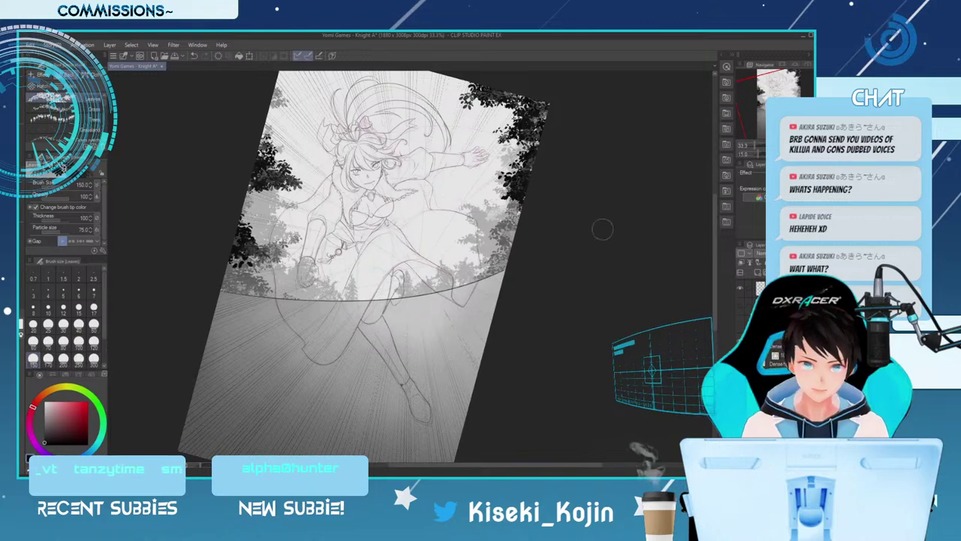
Cover the picture's upper-left corner with black leaves at brush size 200
{"action": "left_click_drag", "start_coordinate": [714, 254], "coordinate": [715, 240]}
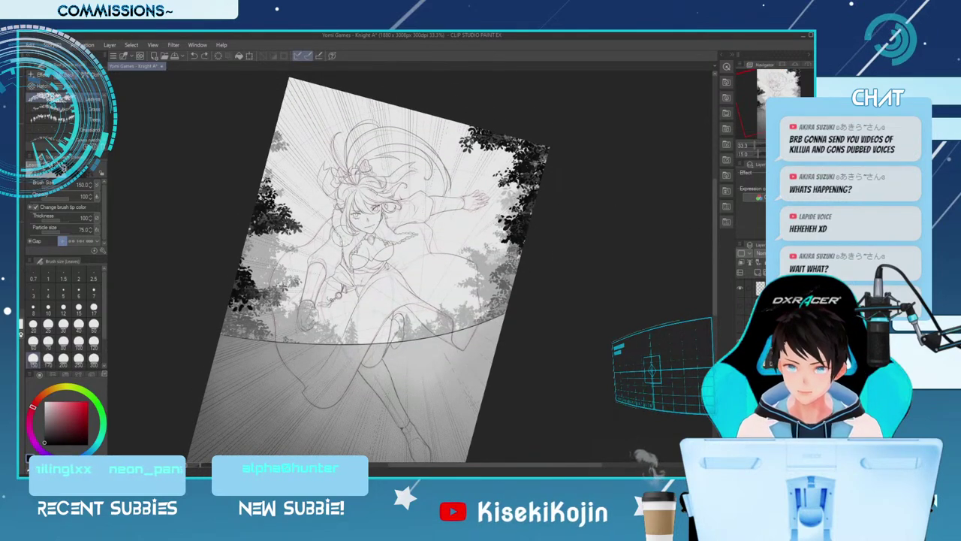
{"action": "key", "text": "bracketright"}
{"action": "key", "text": "bracketright"}
{"action": "left_click_drag", "start_coordinate": [290, 102], "coordinate": [314, 84]}
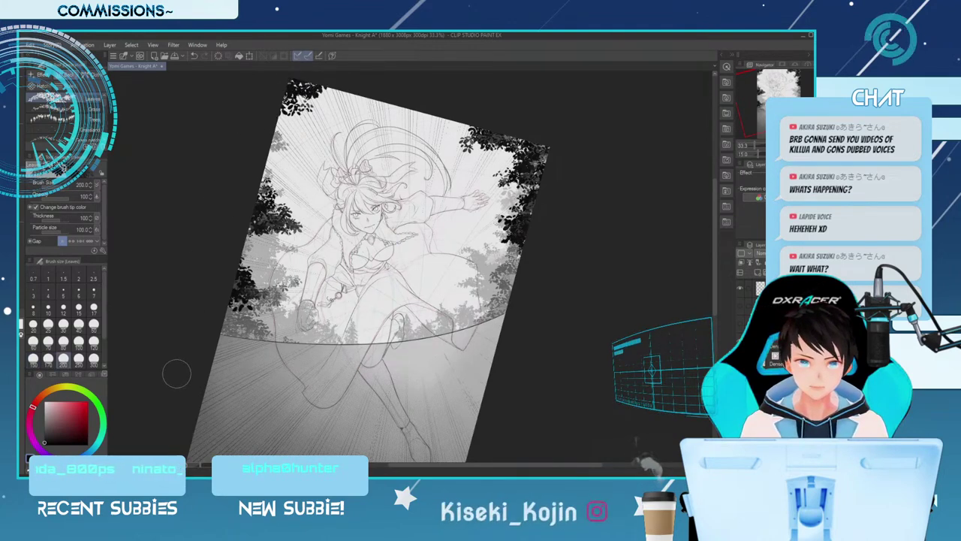
{"action": "mouse_move", "coordinate": [282, 131]}
{"action": "left_mouse_down"}
{"action": "mouse_move", "coordinate": [291, 94]}
{"action": "mouse_move", "coordinate": [310, 113]}
{"action": "mouse_move", "coordinate": [338, 80]}
{"action": "mouse_move", "coordinate": [293, 83]}
{"action": "left_mouse_up"}
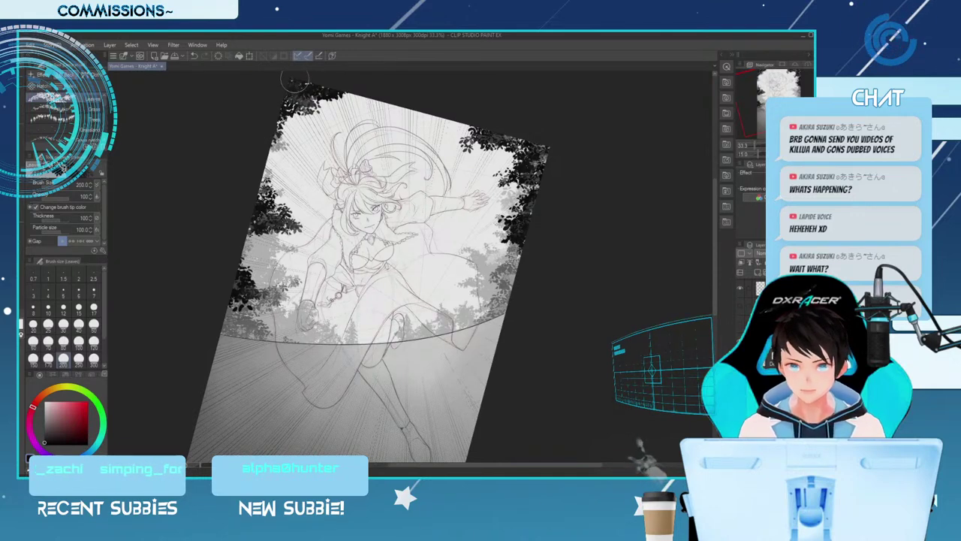
Fill the gaps in the black foliage along the picture's upper and right edges with the pen at brush sizes 30 and 25
{"action": "key", "text": "p"}
{"action": "key", "text": "["}
{"action": "key", "text": "["}
{"action": "key", "text": "["}
{"action": "key", "text": "["}
{"action": "key", "text": "["}
{"action": "key", "text": "["}
{"action": "key", "text": "["}
{"action": "key", "text": "["}
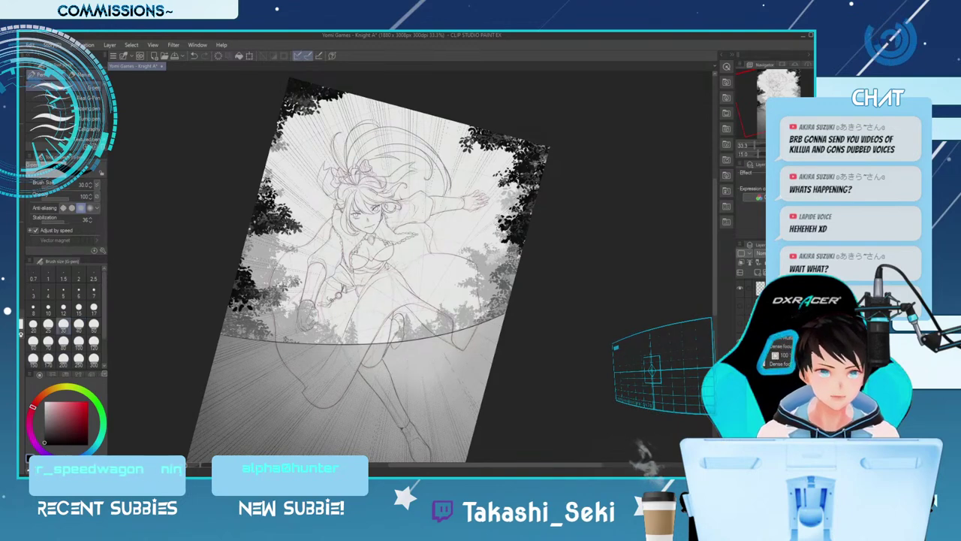
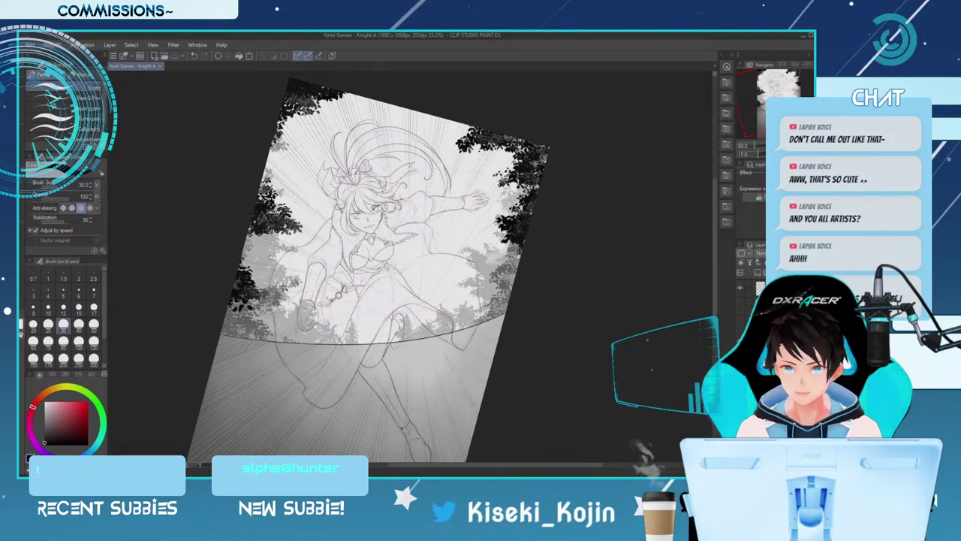
{"action": "key", "text": "["}
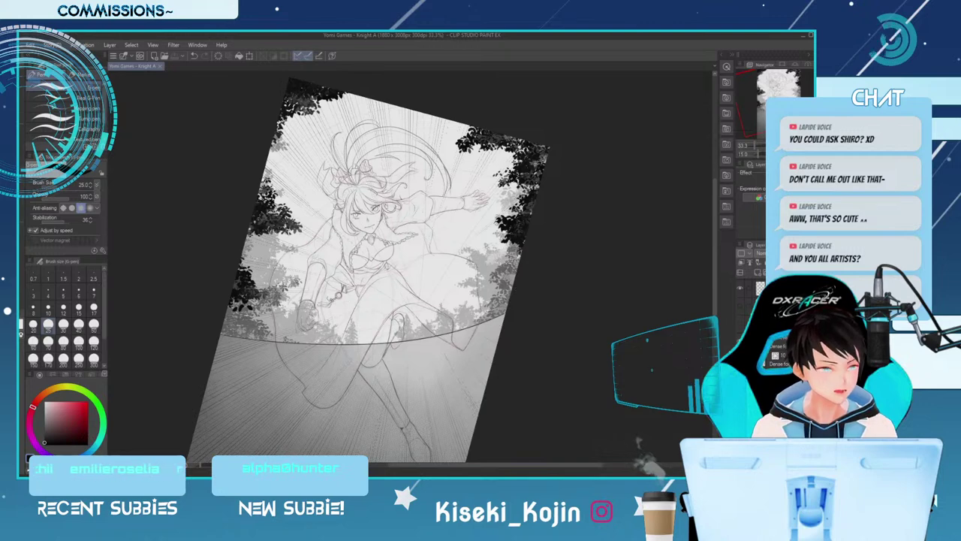
{"action": "key", "text": "ctrl+z"}
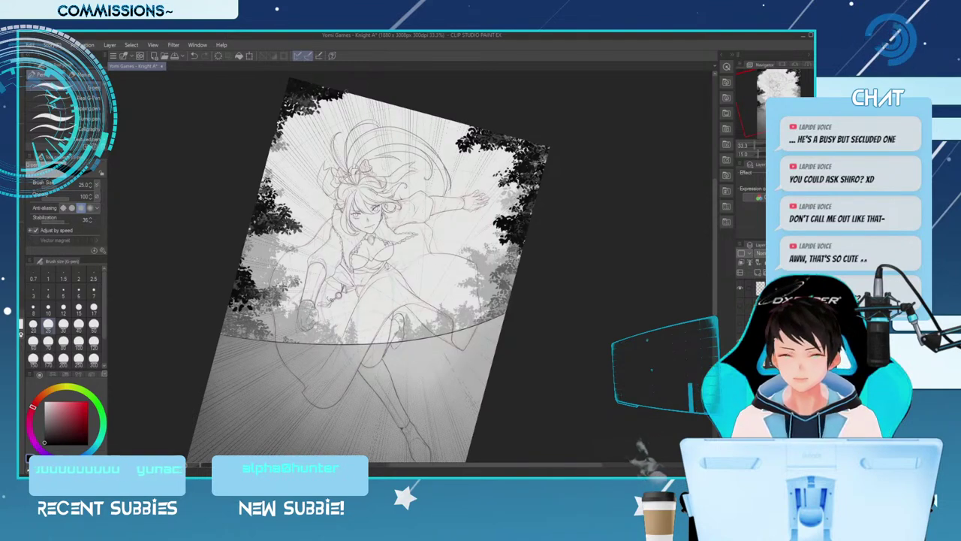
Thicken the black foliage on the picture's left edge with pen strokes, varying the brush size between 17 and 30
{"action": "key", "text": "bracketright"}
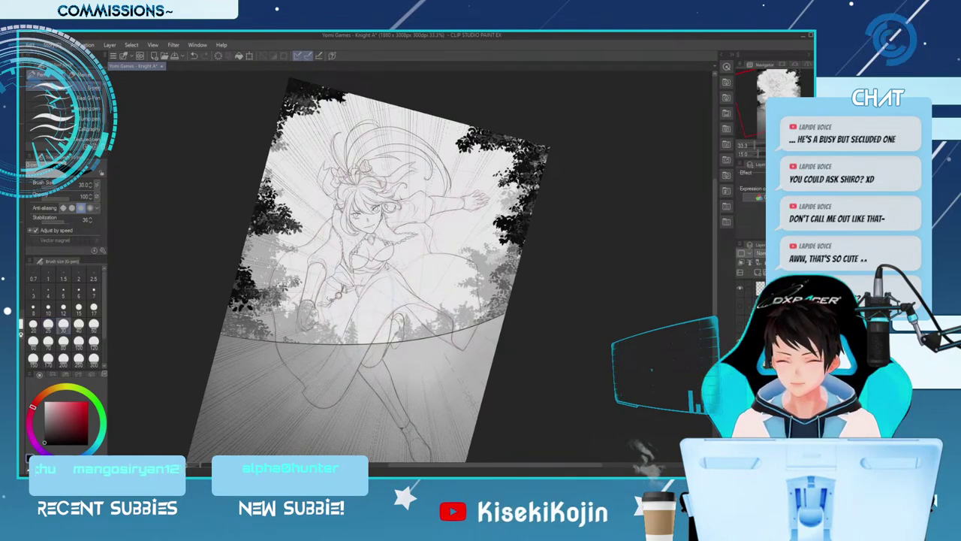
{"action": "key", "text": "bracketleft"}
{"action": "key", "text": "bracketleft"}
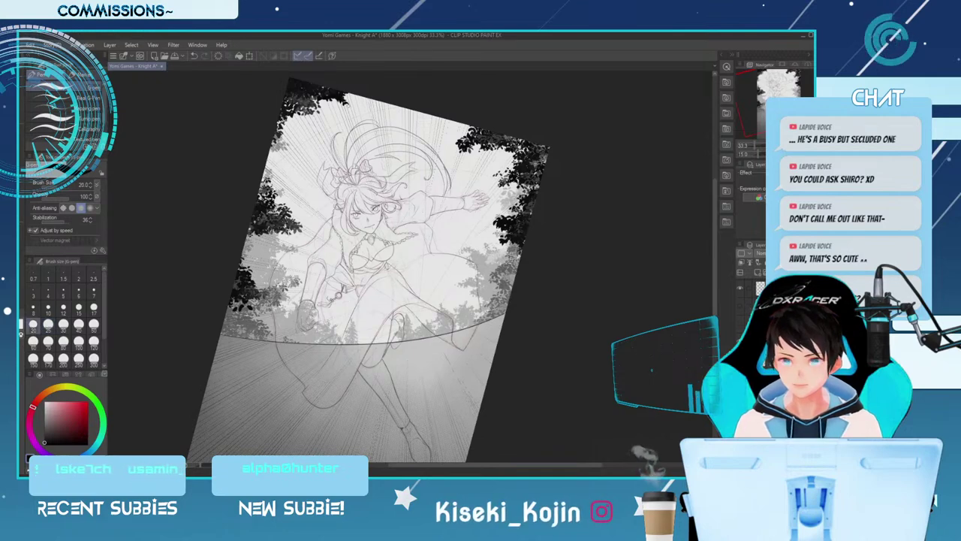
{"action": "key", "text": "bracketright"}
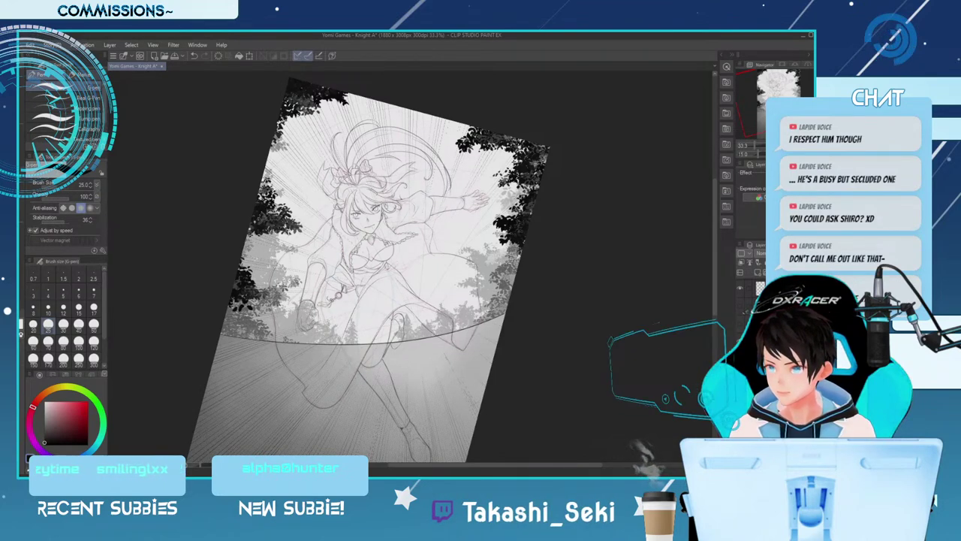
{"action": "key", "text": "bracketright"}
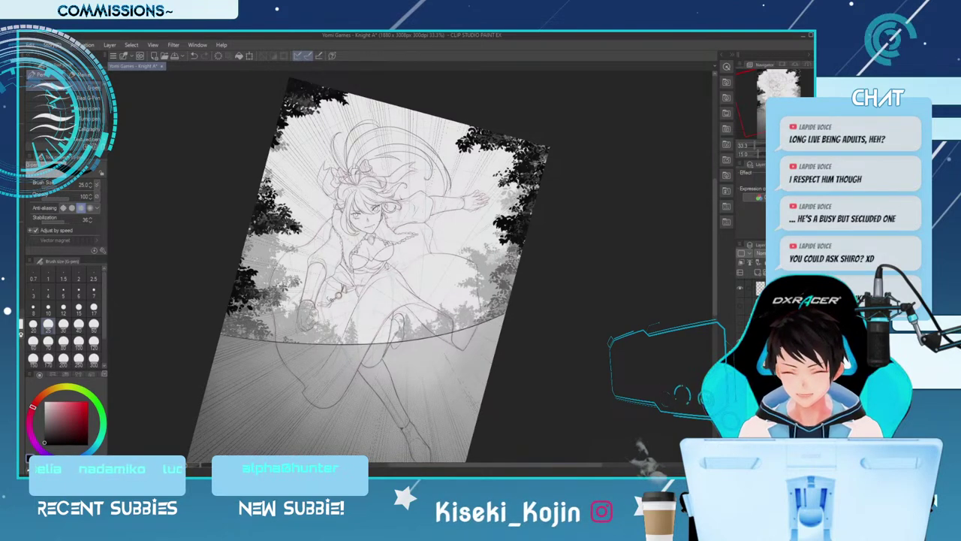
{"action": "key", "text": "bracketleft"}
{"action": "key", "text": "bracketleft"}
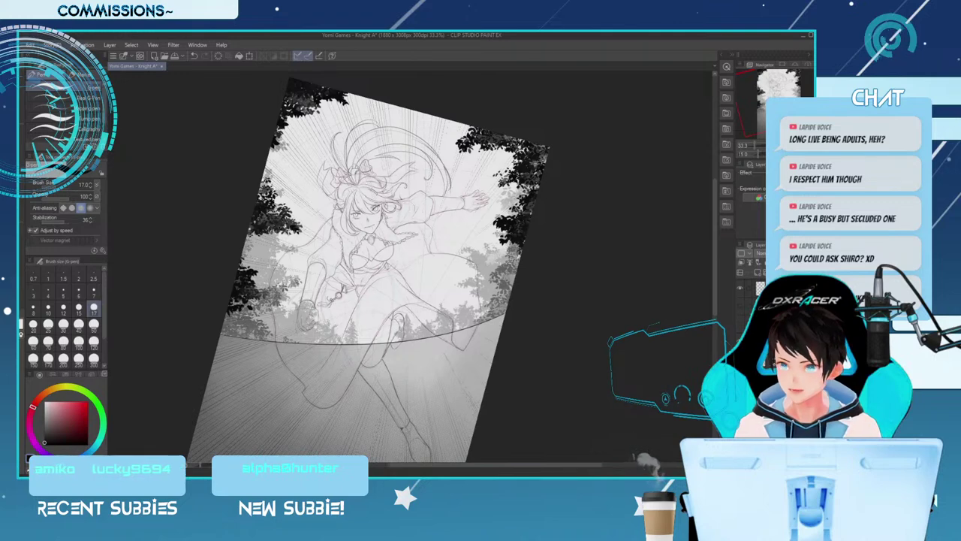
{"action": "key", "text": "bracketright"}
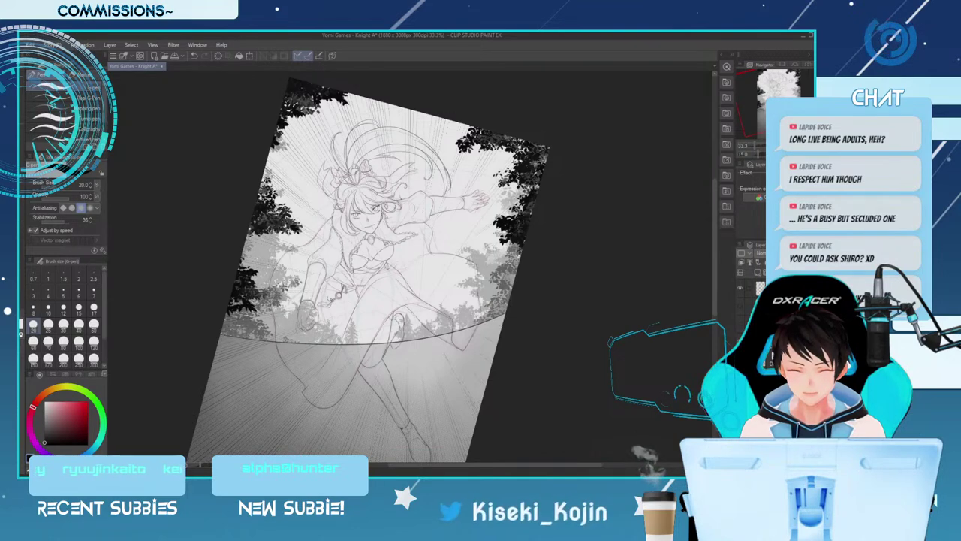
Fill the black foliage cluster just above the horizon on the left edge at pen size 30, and reduce the size to 20
{"action": "key", "text": "bracketright"}
{"action": "key", "text": "bracketright"}
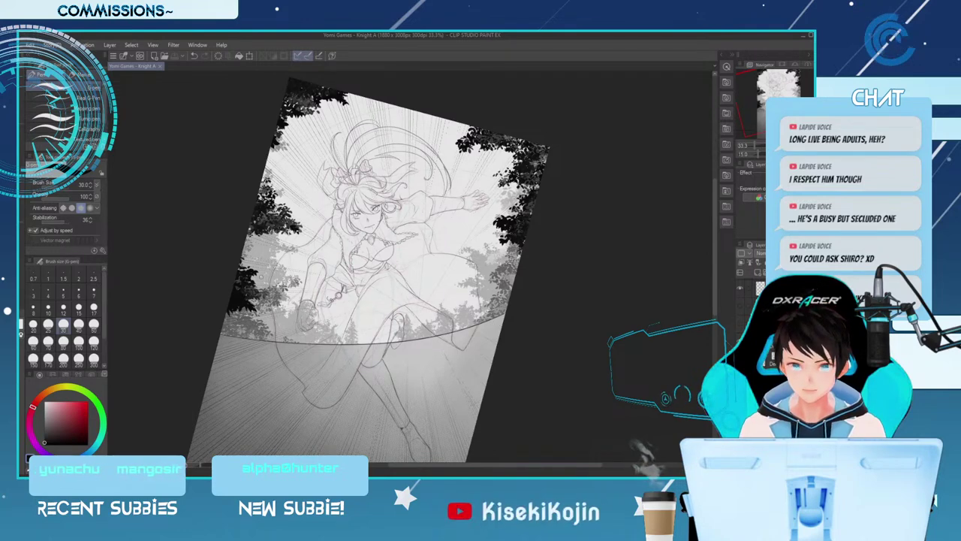
{"action": "left_click", "coordinate": [223, 335]}
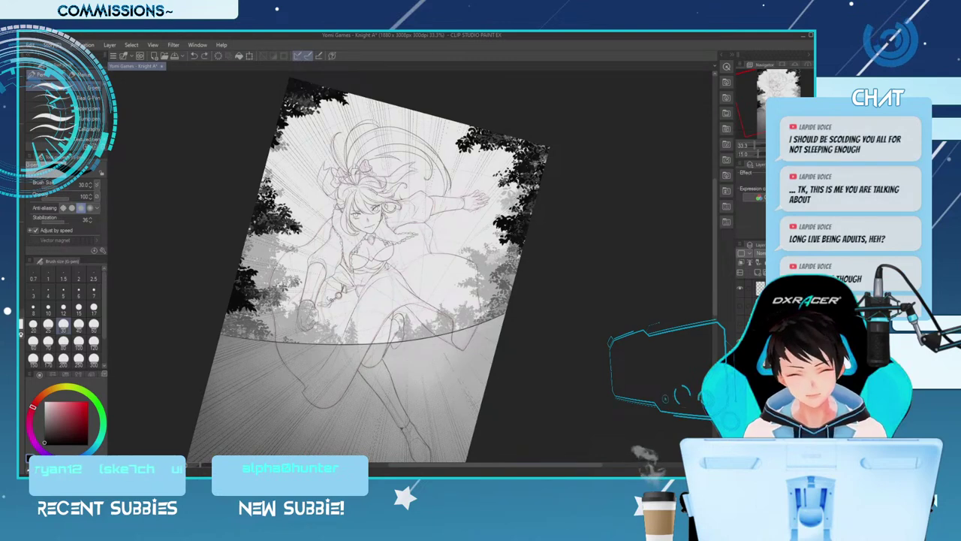
{"action": "left_click", "coordinate": [228, 316]}
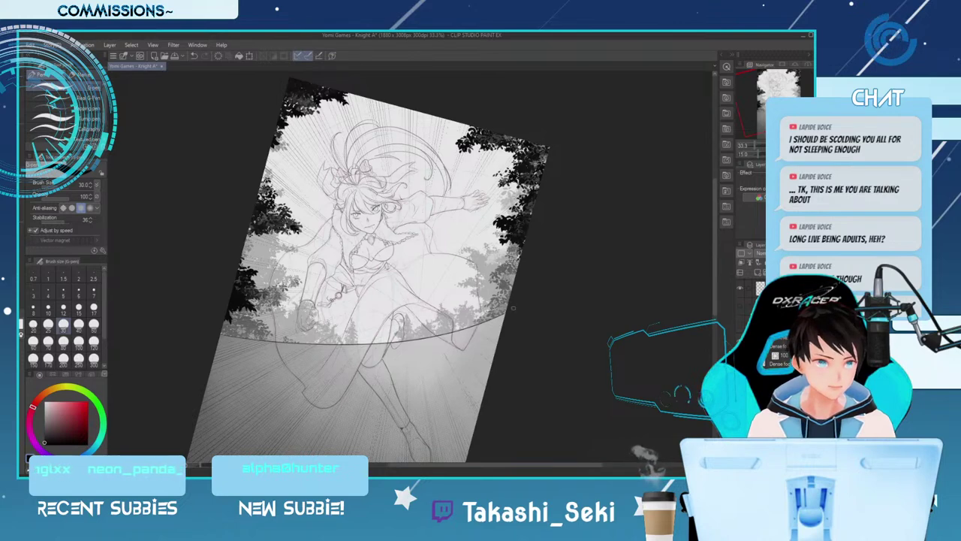
{"action": "key", "text": "bracketleft"}
{"action": "key", "text": "bracketleft"}
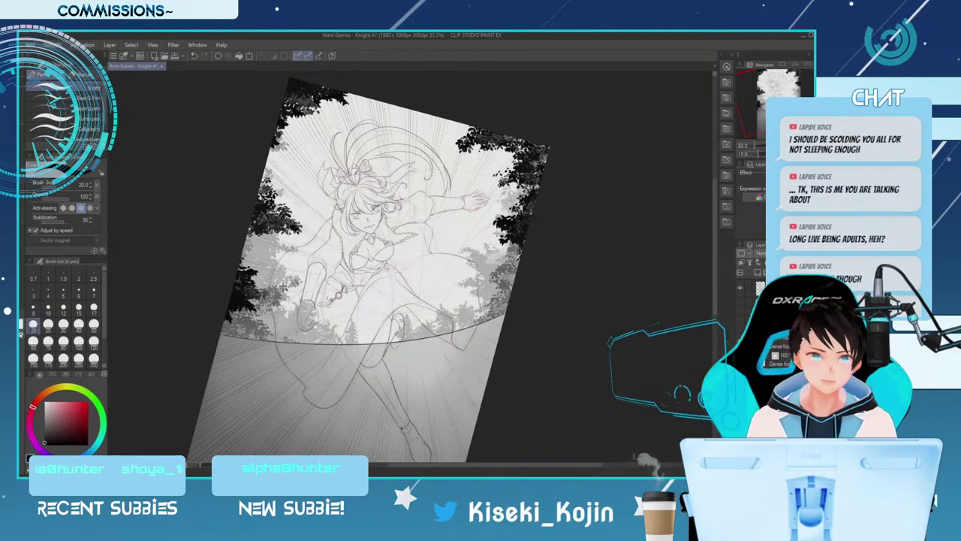
Draw thin ground lines below the horizon beside the character's legs with the pen at brush size 12
{"action": "key", "text": "asciicircum"}
{"action": "scroll", "coordinate": [411, 267], "scroll_direction": "down", "scroll_amount": 2}
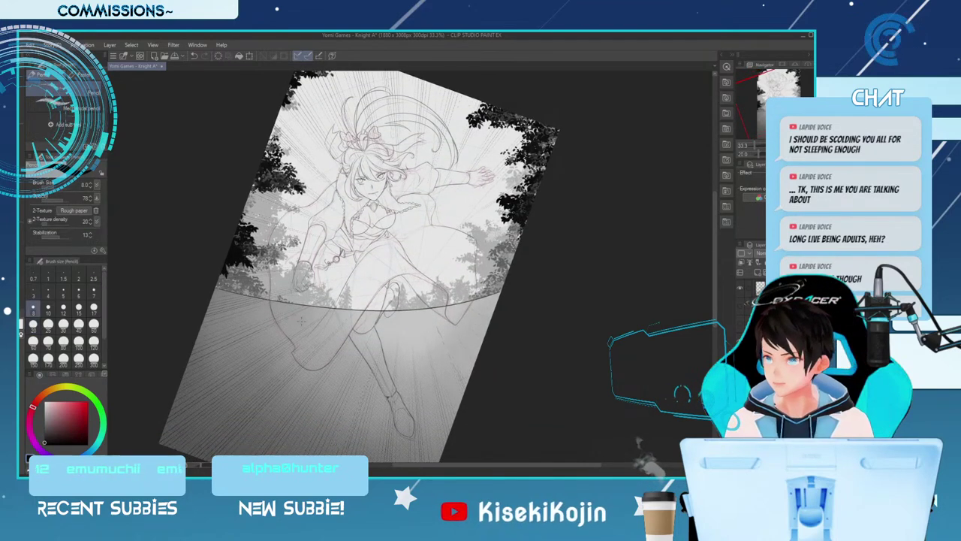
{"action": "key", "text": "bracketleft"}
{"action": "key", "text": "bracketleft"}
{"action": "key", "text": "bracketleft"}
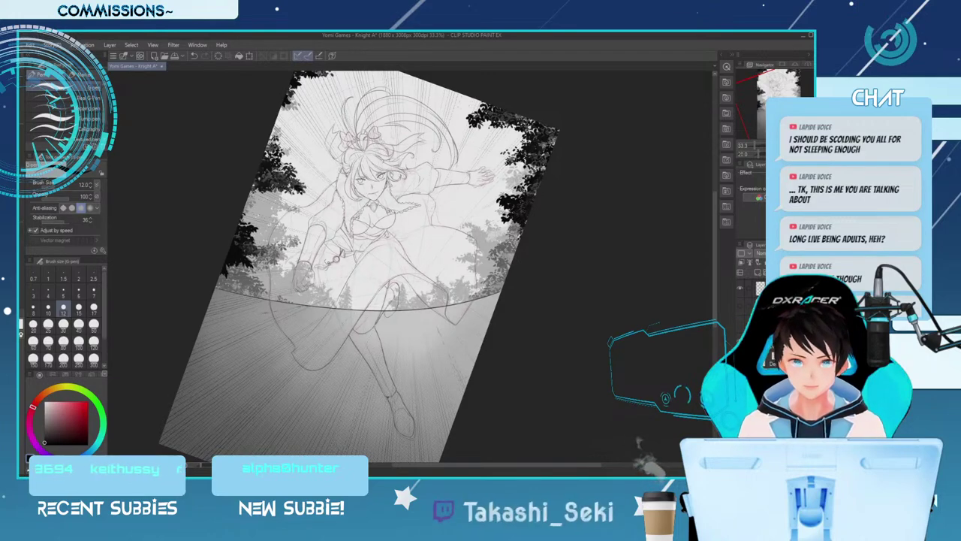
{"action": "key", "text": "ctrl+plus"}
{"action": "scroll", "coordinate": [411, 267], "scroll_direction": "down", "scroll_amount": 3}
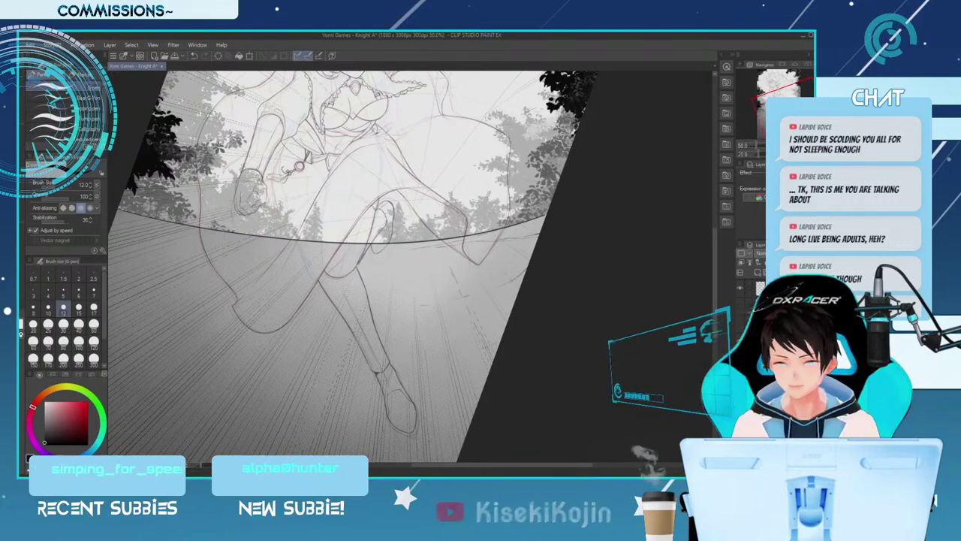
{"action": "left_click_drag", "start_coordinate": [508, 261], "coordinate": [594, 262]}
{"action": "key", "text": "minus"}
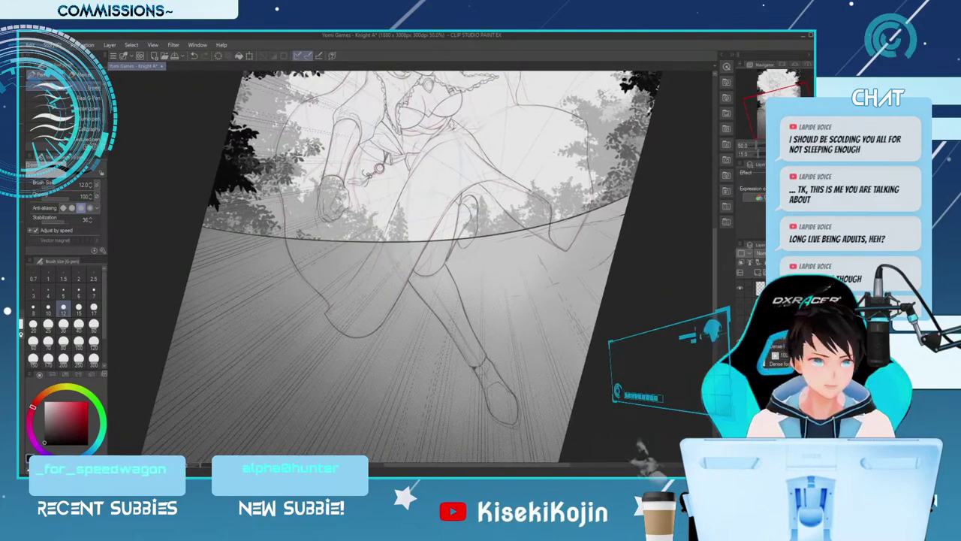
{"action": "key", "text": "ctrl+minus"}
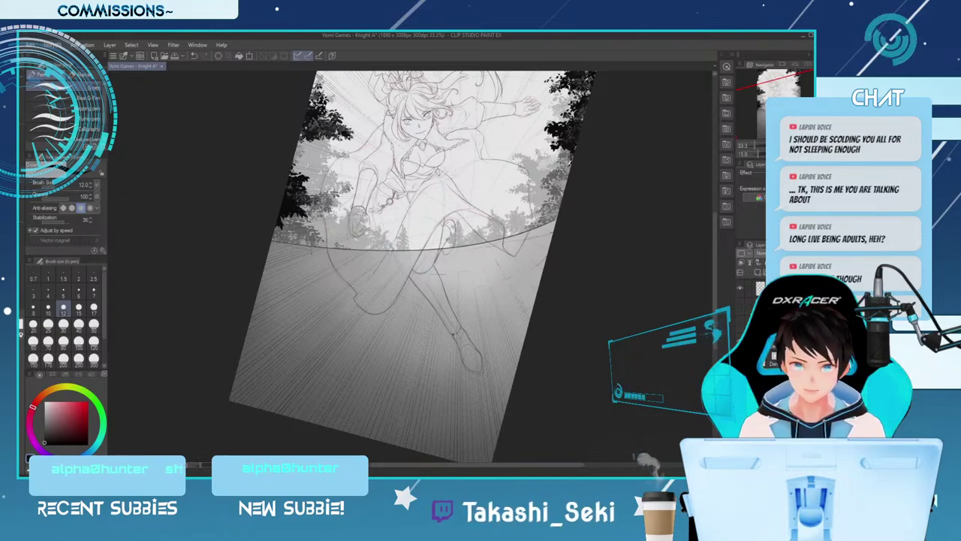
{"action": "key", "text": "ctrl+plus"}
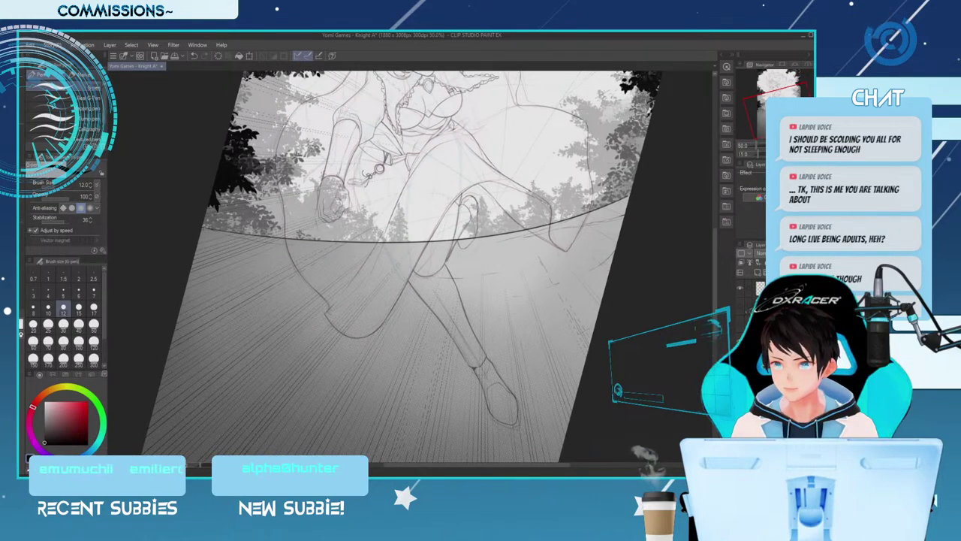
Spread fine broken lines across the rest of the ground with the pen at brush size 10
{"action": "key", "text": "["}
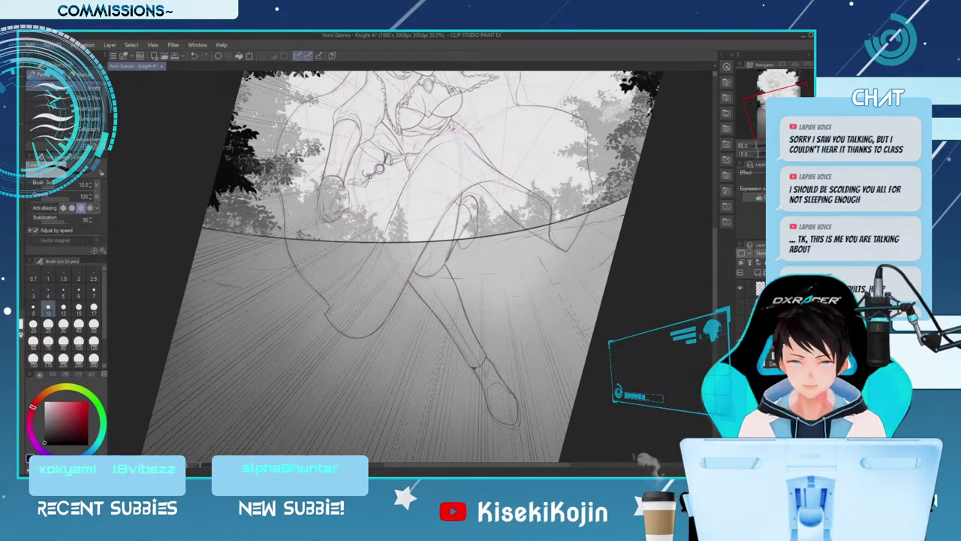
{"action": "key", "text": "ctrl+minus"}
{"action": "key", "text": "e"}
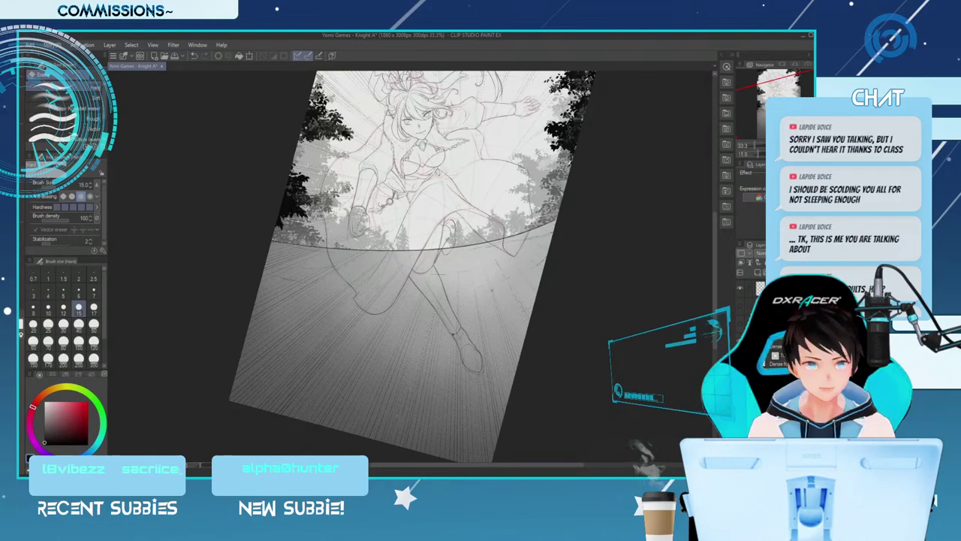
{"action": "key", "text": "p"}
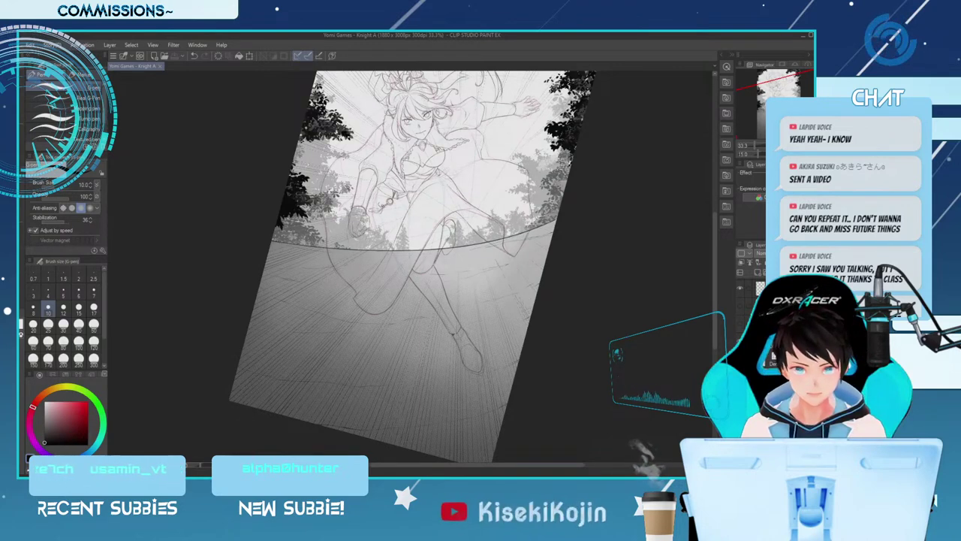
Paint small grass tufts just below the left end of the horizon with the grass decoration brush at sizes 60 to 100
{"action": "key", "text": "b"}
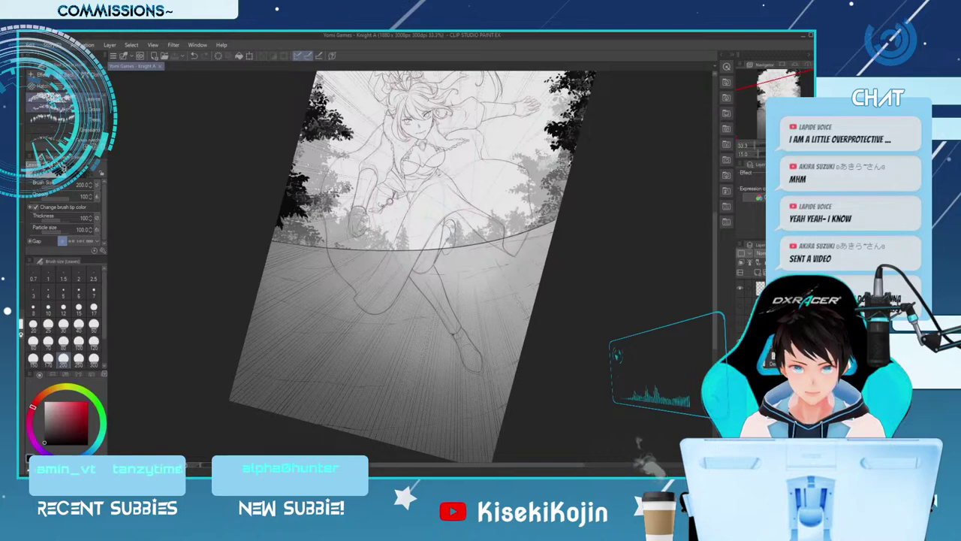
{"action": "left_click", "coordinate": [64, 108]}
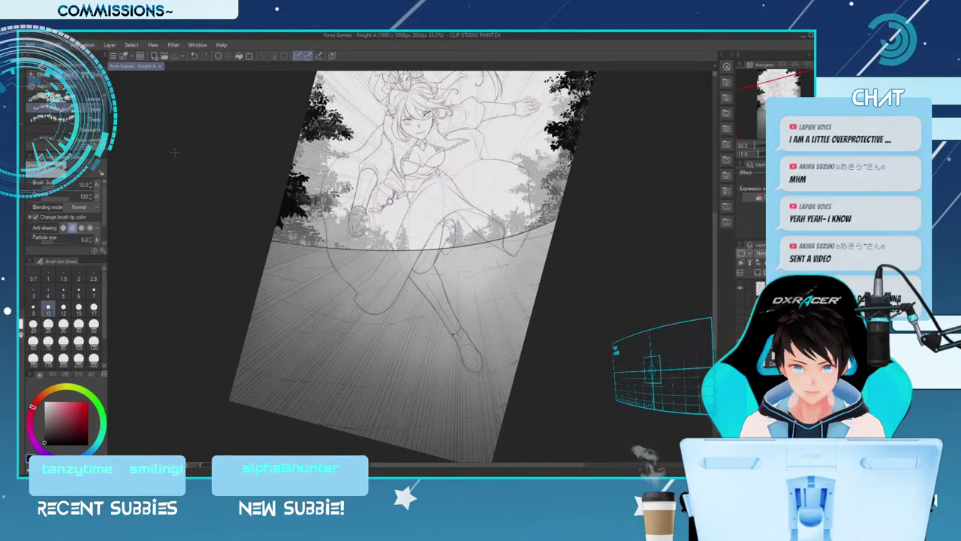
{"action": "key", "text": "bracketright"}
{"action": "key", "text": "bracketright"}
{"action": "key", "text": "bracketright"}
{"action": "key", "text": "bracketright"}
{"action": "key", "text": "bracketright"}
{"action": "key", "text": "bracketright"}
{"action": "key", "text": "bracketright"}
{"action": "key", "text": "bracketright"}
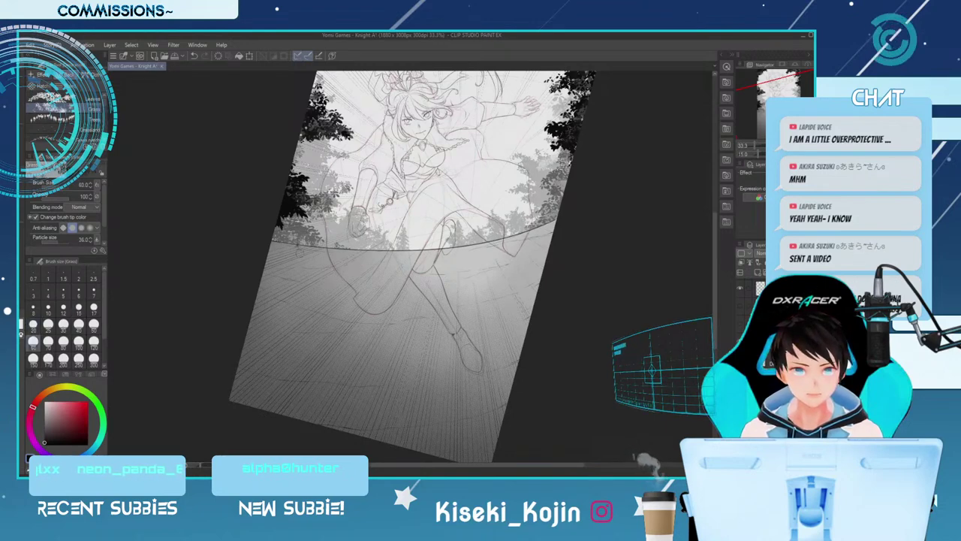
{"action": "key", "text": "bracketright"}
{"action": "key", "text": "bracketright"}
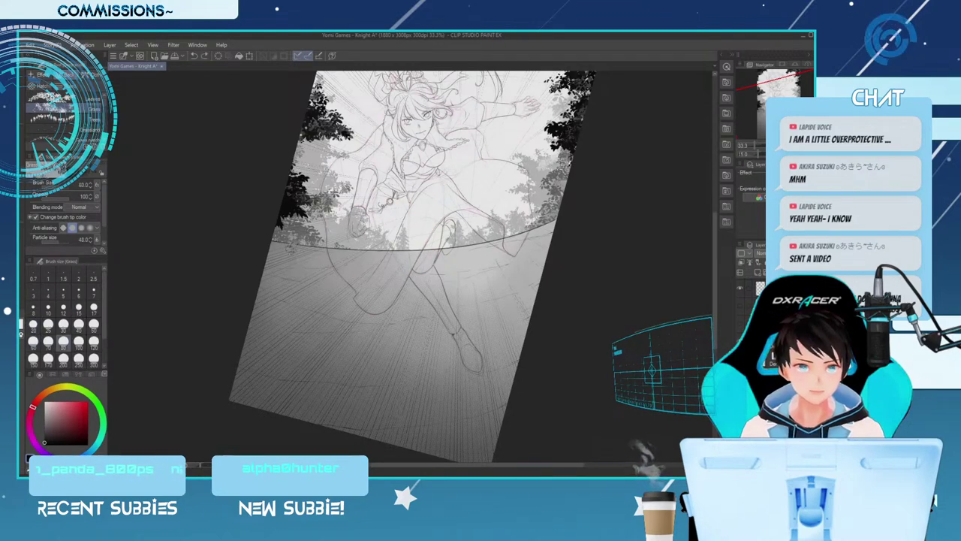
{"action": "key", "text": "bracketright"}
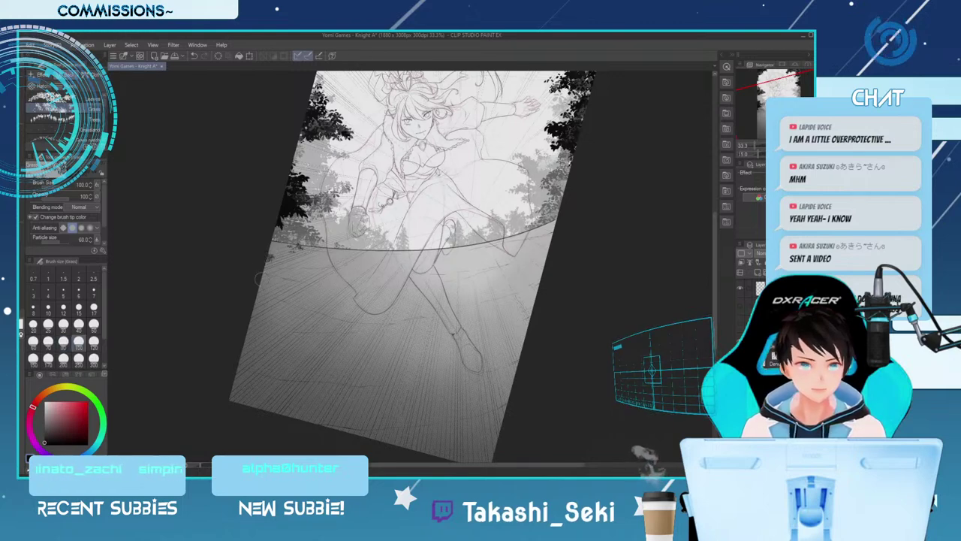
Paint larger grass tufts down the ground's left edge, increasing the brush size up to 300
{"action": "key", "text": "bracketright"}
{"action": "key", "text": "bracketright"}
{"action": "key", "text": "bracketright"}
{"action": "key", "text": "bracketright"}
{"action": "mouse_move", "coordinate": [269, 291]}
{"action": "left_mouse_down"}
{"action": "mouse_move", "coordinate": [280, 317]}
{"action": "mouse_move", "coordinate": [257, 321]}
{"action": "mouse_move", "coordinate": [235, 348]}
{"action": "mouse_move", "coordinate": [239, 379]}
{"action": "left_mouse_up"}
{"action": "key", "text": "bracketright"}
{"action": "key", "text": "bracketright"}
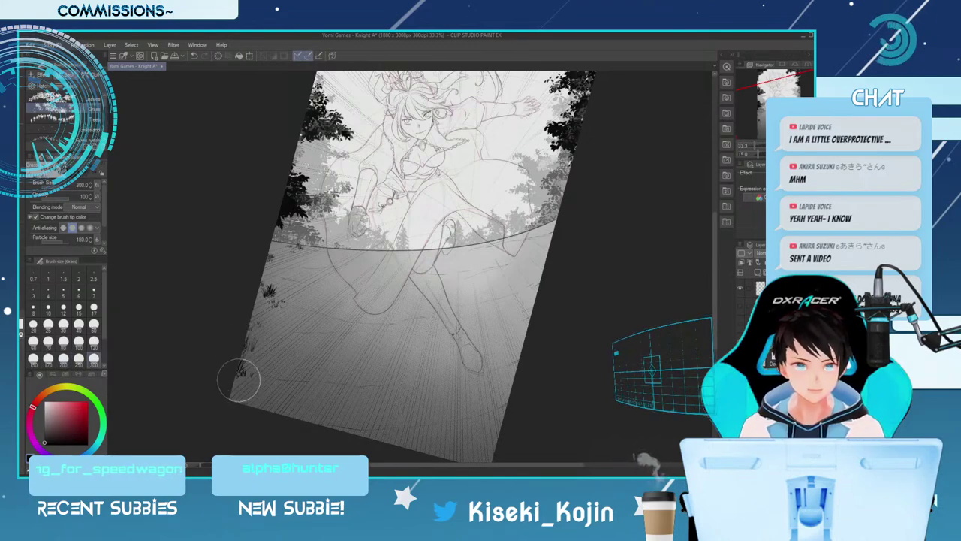
Paint small grass tufts below the right end of the horizon at brush sizes 80 to 120
{"action": "key", "text": "bracketleft"}
{"action": "key", "text": "bracketleft"}
{"action": "key", "text": "bracketleft"}
{"action": "key", "text": "bracketleft"}
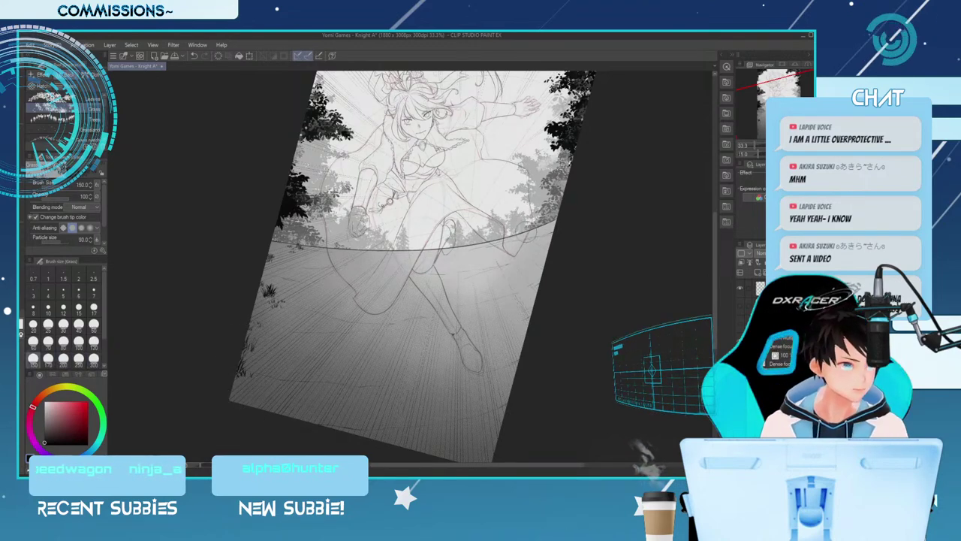
{"action": "key", "text": "bracketleft"}
{"action": "key", "text": "bracketleft"}
{"action": "key", "text": "bracketleft"}
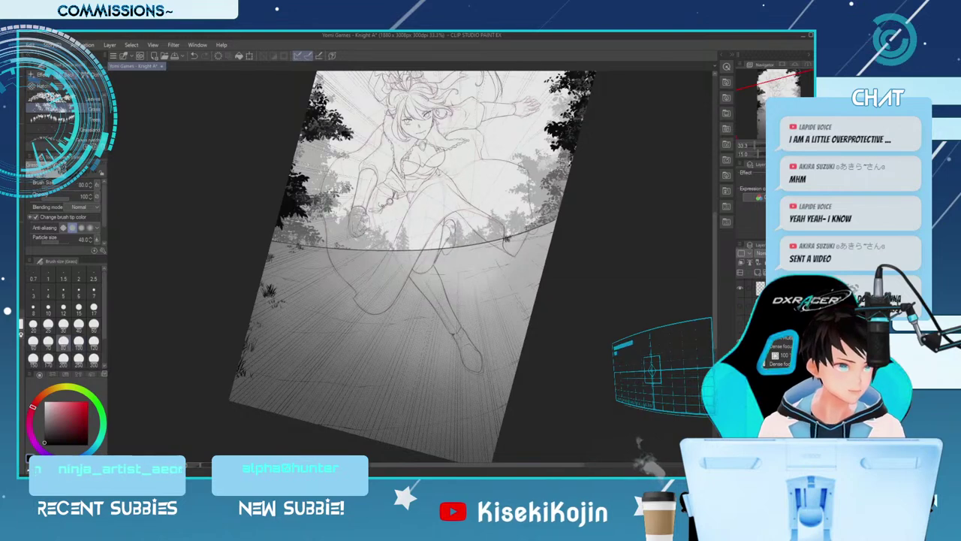
{"action": "key", "text": "bracketright"}
{"action": "key", "text": "bracketright"}
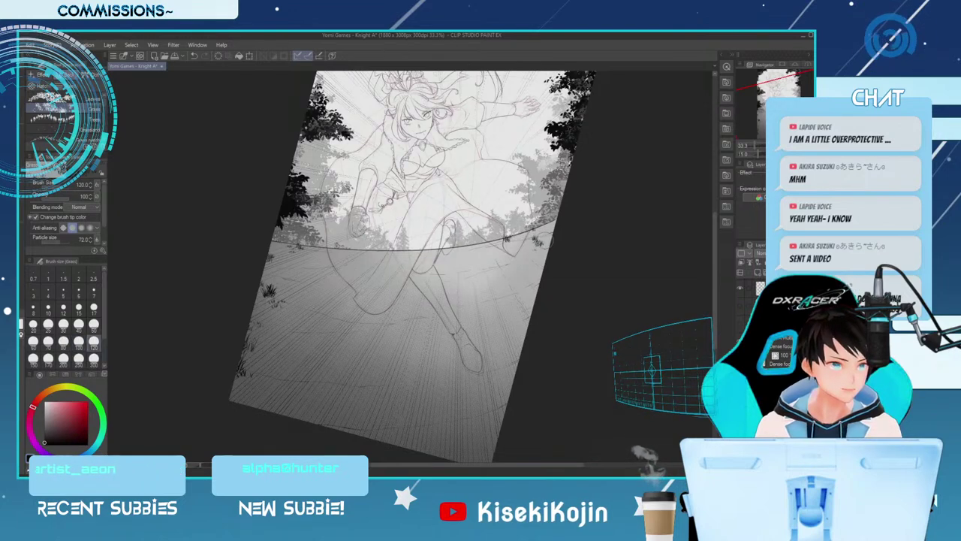
Paint a band of larger grass tufts on the ground's right side at sizes 150 to 250, undoing the misplaced tuft near the leg
{"action": "key", "text": "bracketright"}
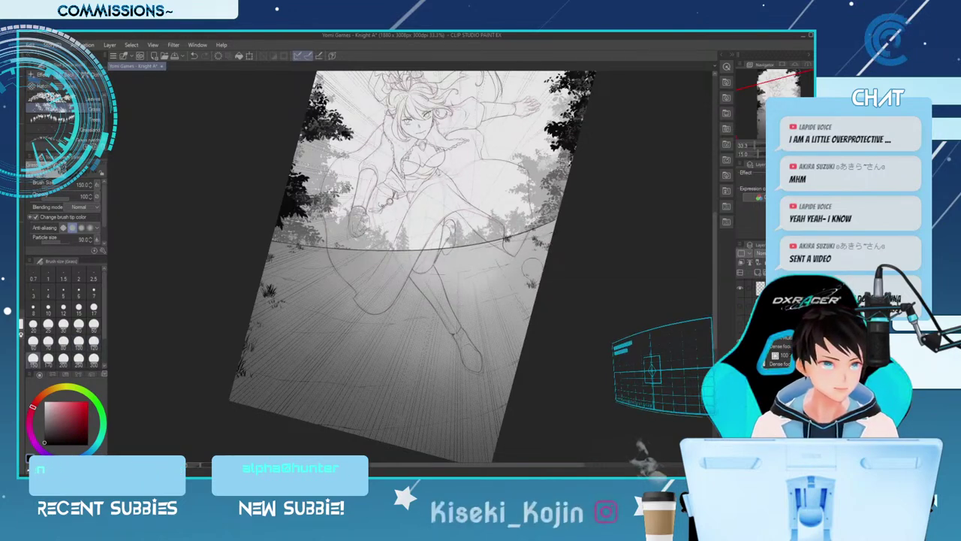
{"action": "left_click", "coordinate": [513, 292]}
{"action": "key", "text": "bracketright"}
{"action": "key", "text": "bracketright"}
{"action": "left_click", "coordinate": [487, 279]}
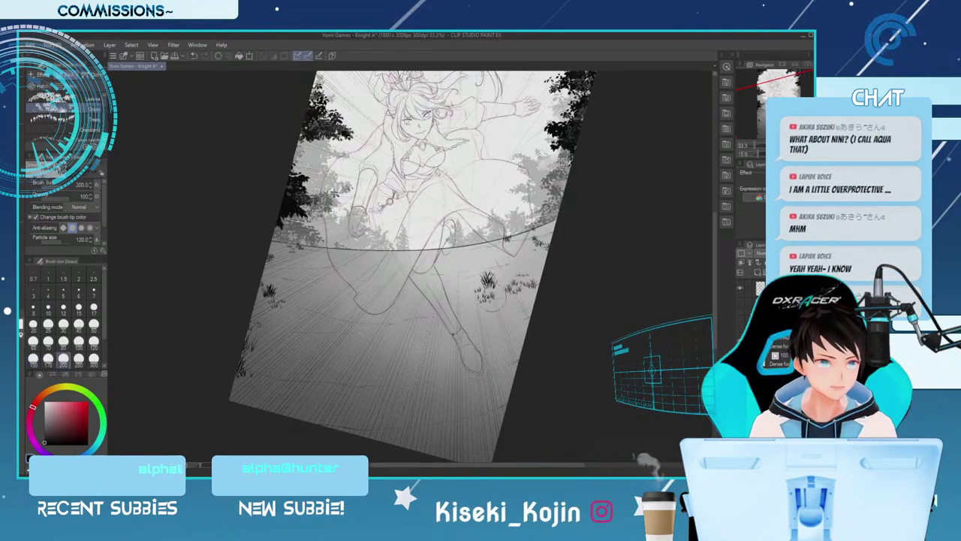
{"action": "key", "text": "ctrl+z"}
{"action": "key", "text": "bracketright"}
{"action": "key", "text": "bracketright"}
{"action": "key", "text": "bracketleft"}
{"action": "key", "text": "bracketleft"}
{"action": "left_click", "coordinate": [499, 303]}
{"action": "left_click", "coordinate": [483, 316]}
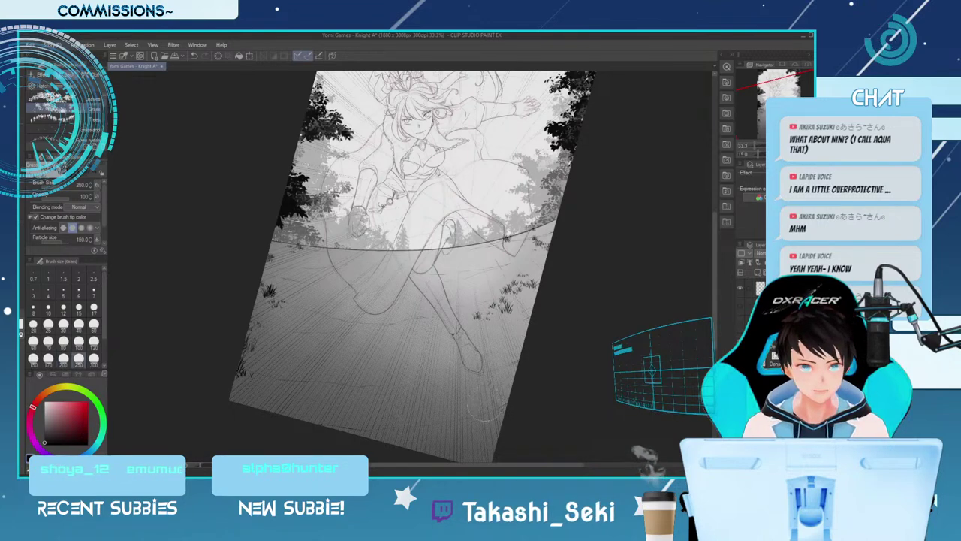
Paint a dense cluster of large grass tufts in the ground's lower right corner at brush size 400
{"action": "key", "text": "bracketright"}
{"action": "key", "text": "bracketright"}
{"action": "key", "text": "bracketright"}
{"action": "left_click", "coordinate": [492, 411]}
{"action": "left_click", "coordinate": [507, 385]}
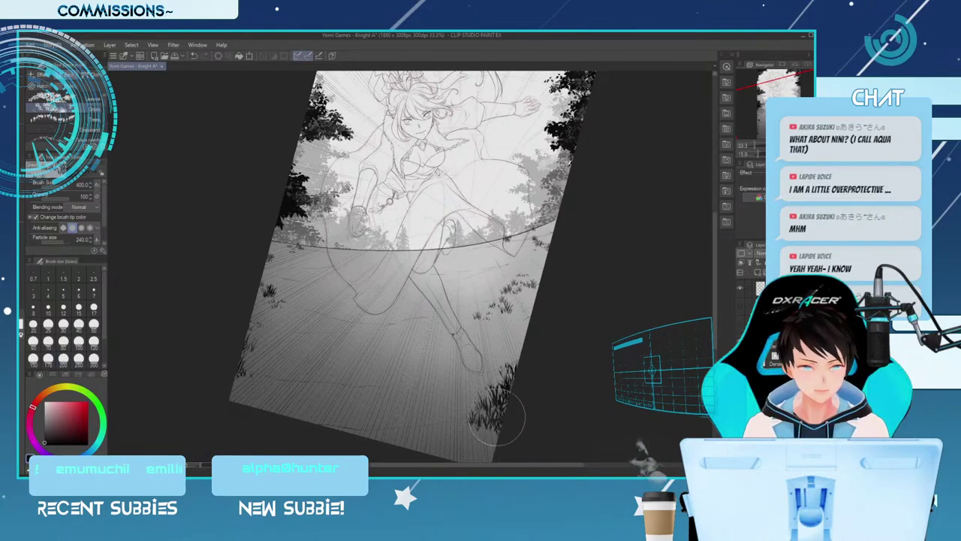
Add smaller grass tufts along the ground's bottom edge beside the large cluster, reducing the brush size to 200 and 150
{"action": "key", "text": "bracketleft"}
{"action": "key", "text": "bracketleft"}
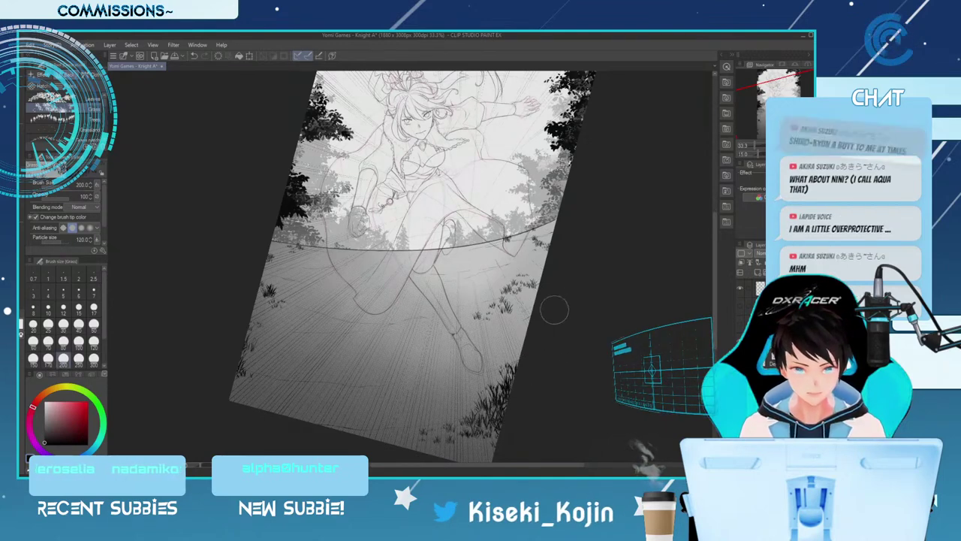
{"action": "key", "text": "bracketleft"}
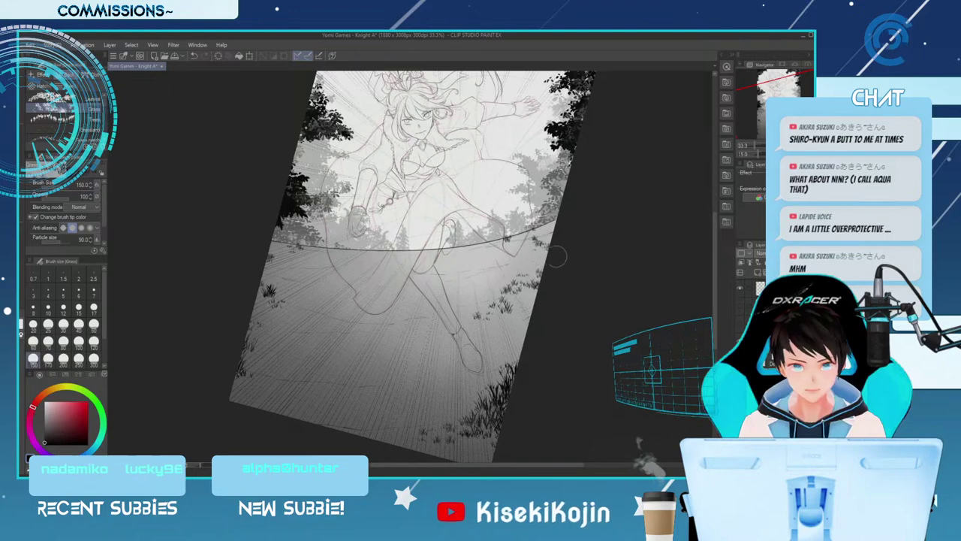
{"action": "key", "text": "bracketleft"}
Draw small debris flecks with the pen on the ground's left side and beside the right-hand trees, varying the size from 8 to 15
{"action": "key", "text": "p"}
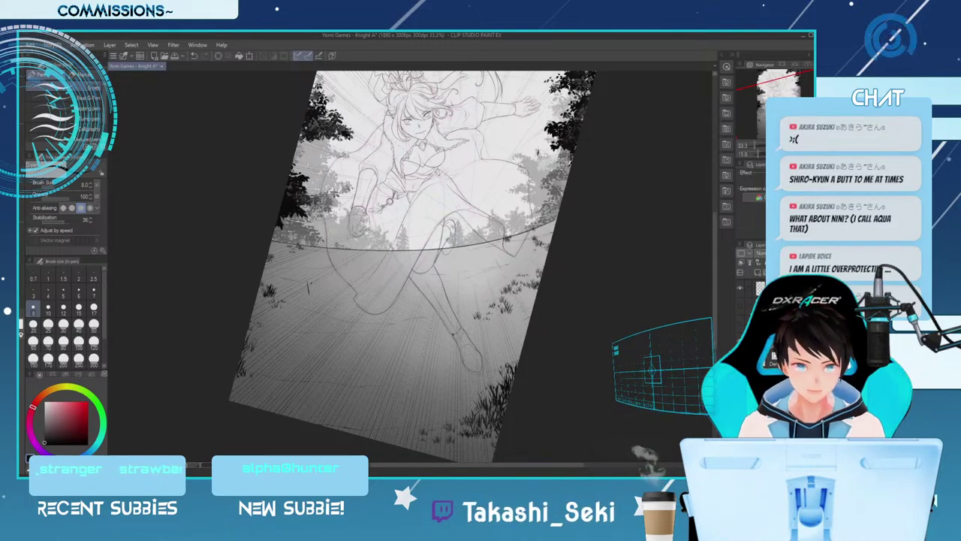
{"action": "left_click_drag", "start_coordinate": [714, 279], "coordinate": [713, 260]}
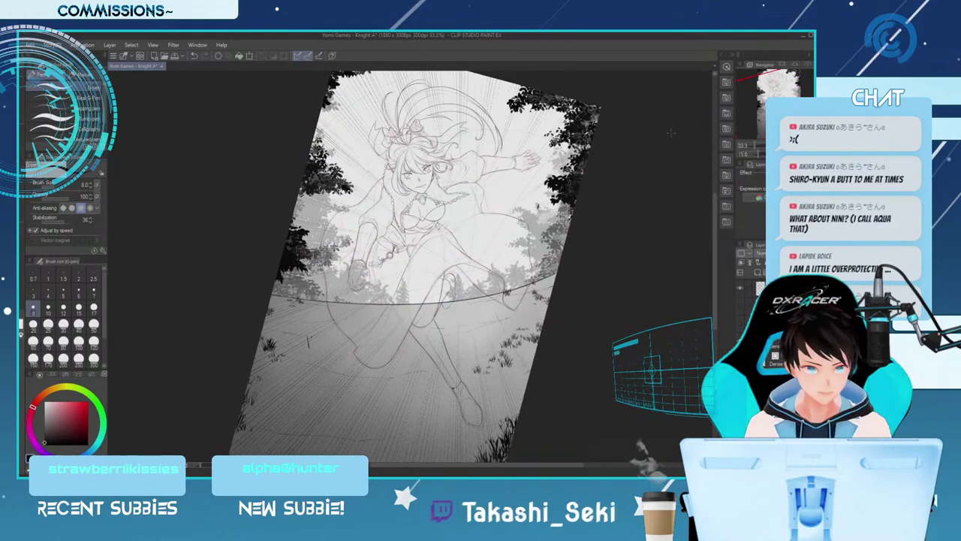
{"action": "key", "text": "]"}
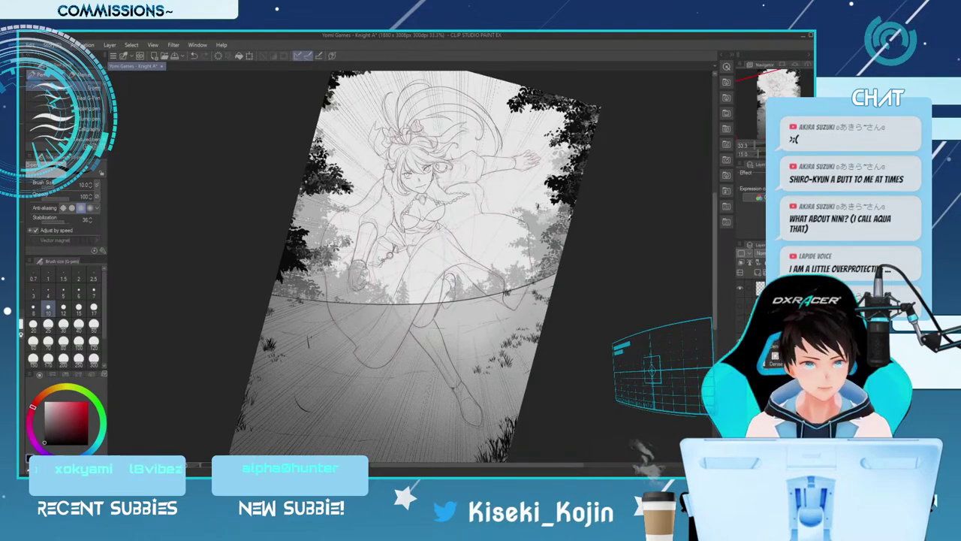
{"action": "scroll", "coordinate": [685, 261], "scroll_direction": "down", "scroll_amount": 6}
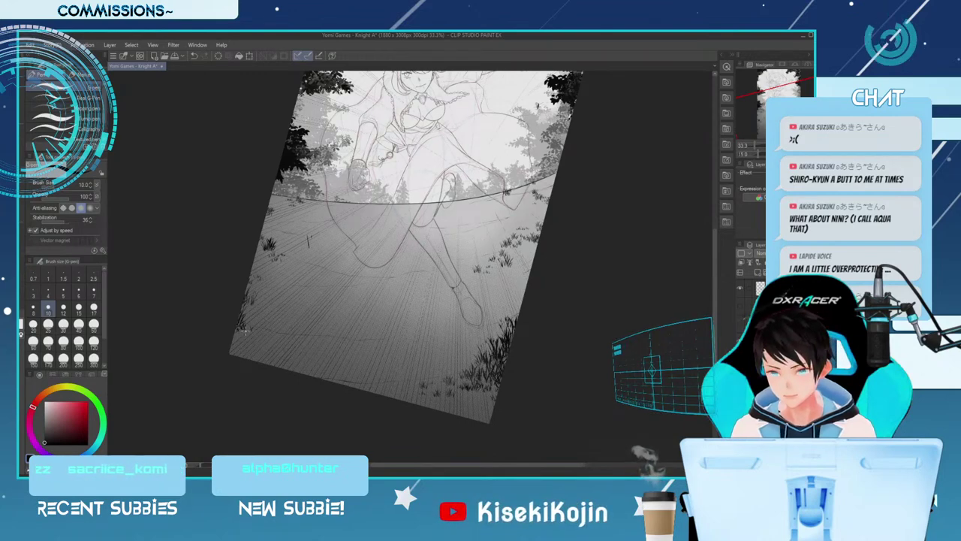
{"action": "key", "text": "]"}
{"action": "key", "text": "]"}
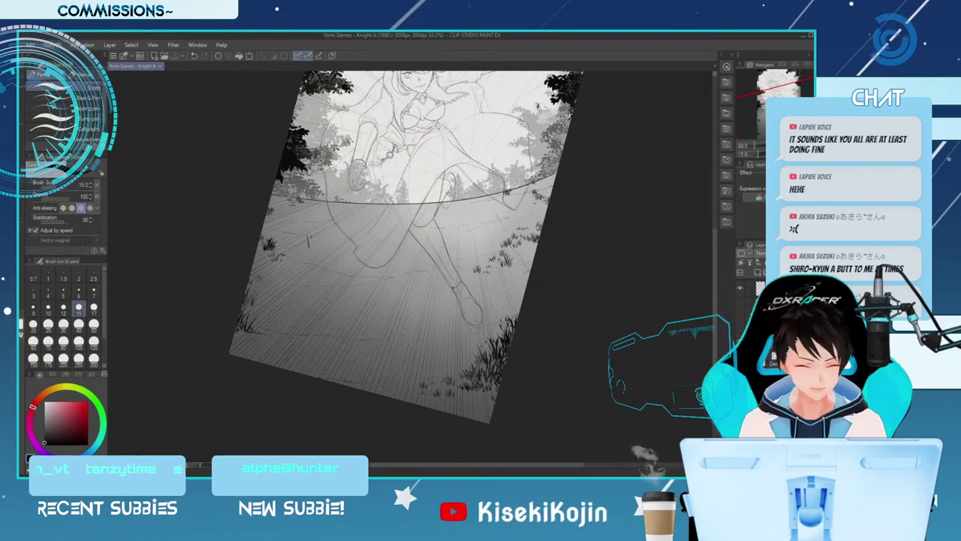
{"action": "key", "text": "minus"}
{"action": "key", "text": "minus"}
{"action": "key", "text": "minus"}
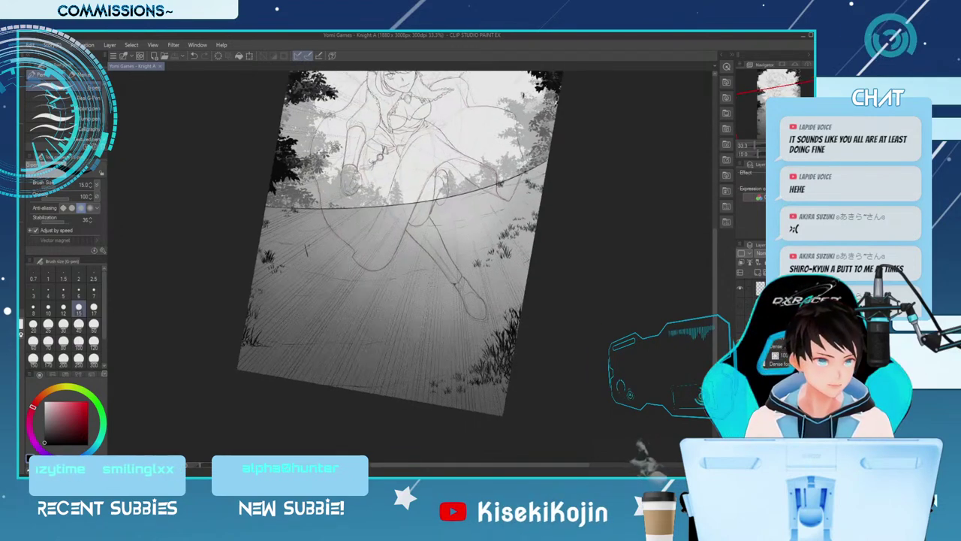
{"action": "key", "text": "asciicircum"}
{"action": "key", "text": "asciicircum"}
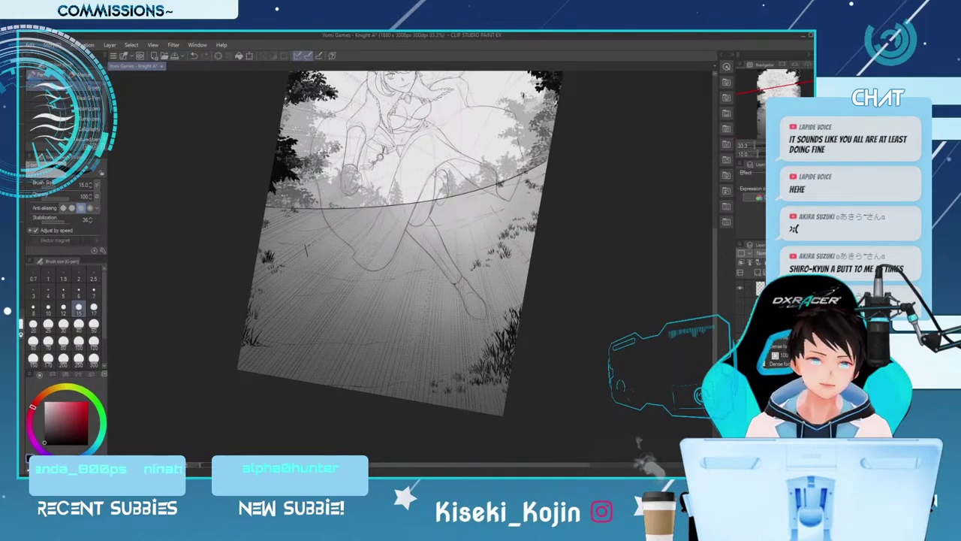
{"action": "key", "text": "e"}
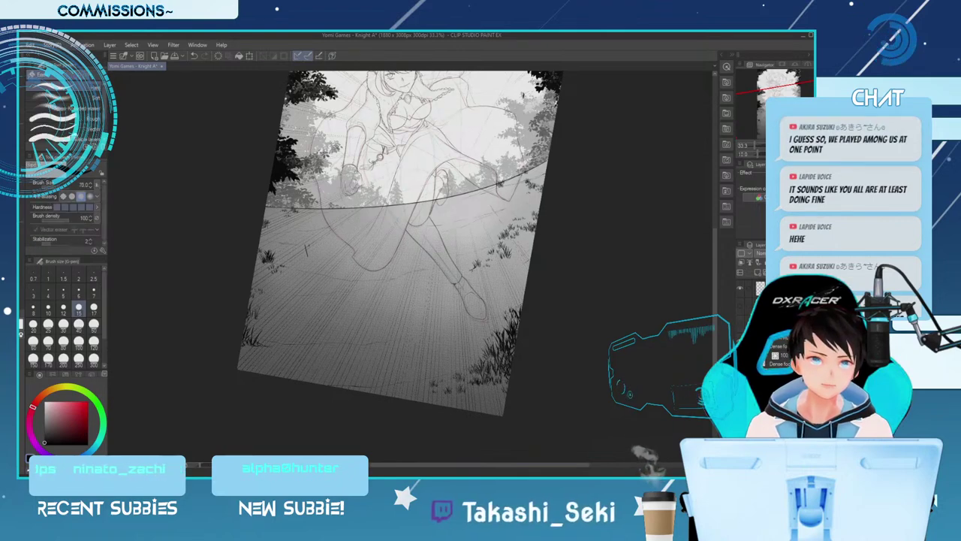
{"action": "key", "text": "p"}
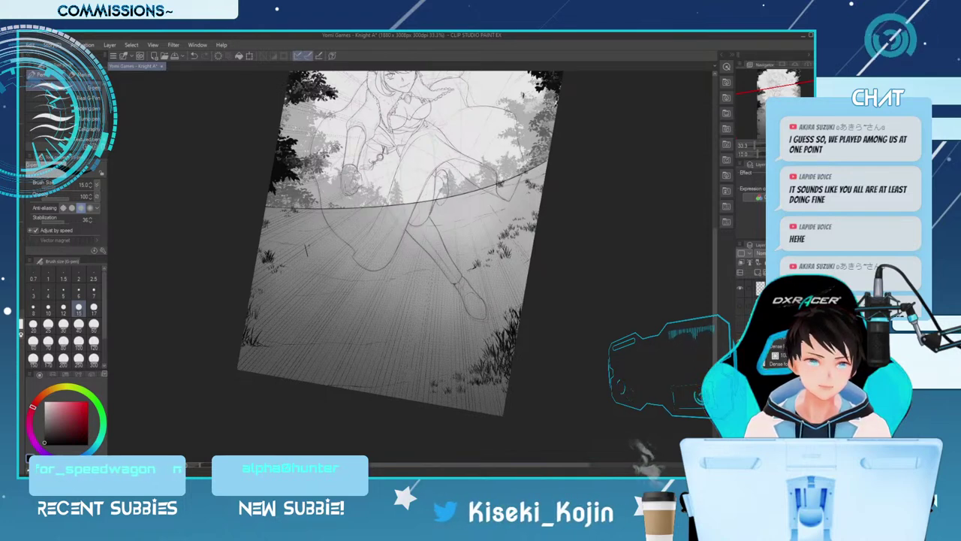
{"action": "key", "text": "e"}
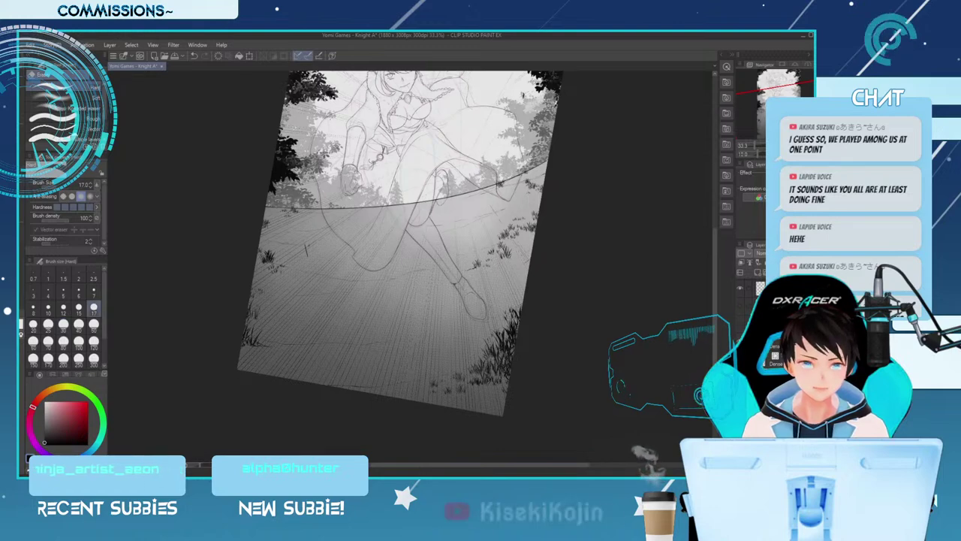
{"action": "key", "text": "p"}
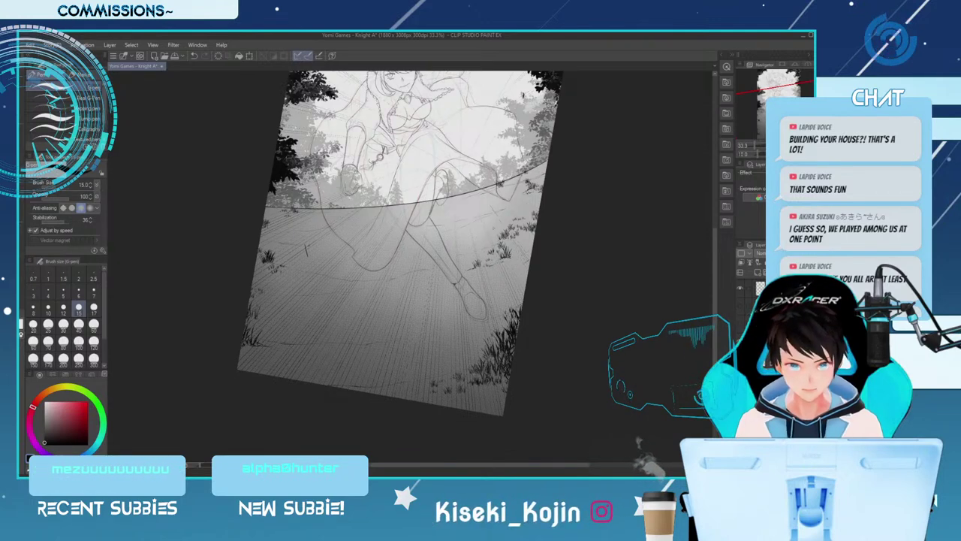
Draw a small angular shard outline on the ground between the raised foot and the right-hand grass, using pen sizes 15 and 12
{"action": "key", "text": "ctrl+z"}
{"action": "key", "text": "ctrl+y"}
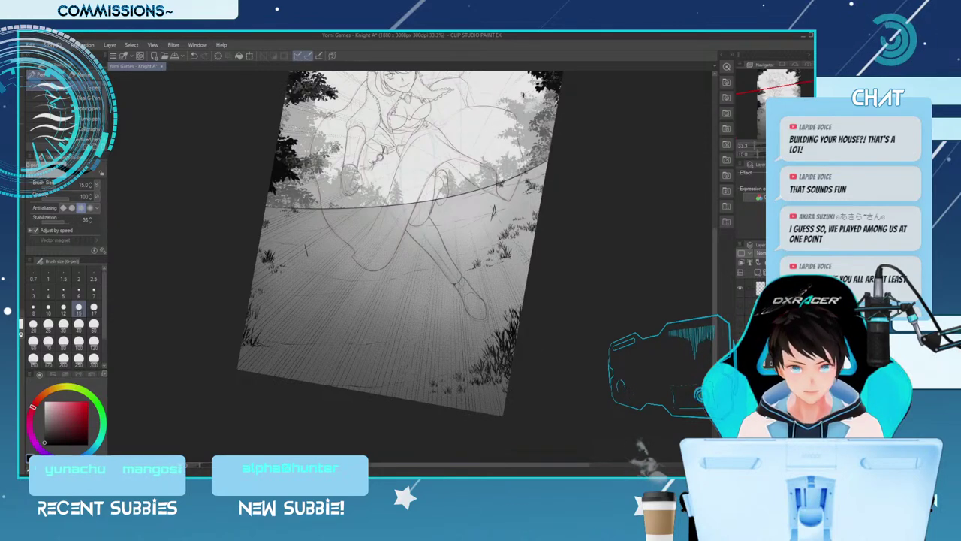
{"action": "key", "text": "ctrl+z"}
{"action": "key", "text": "ctrl+y"}
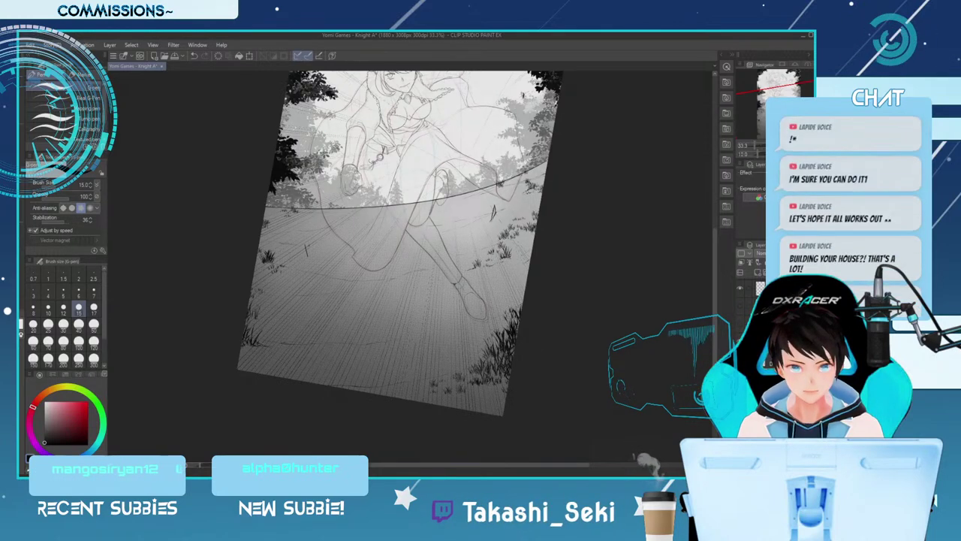
{"action": "key", "text": "bracketleft"}
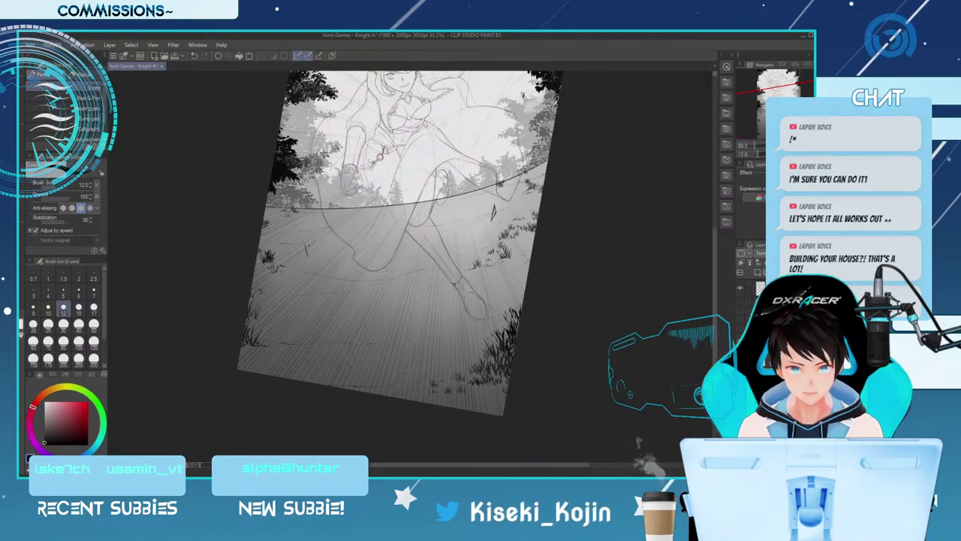
Draw a larger jagged shard outline at the ground's lower left with the pen at size 12, and save the illustration
{"action": "scroll", "coordinate": [685, 201], "scroll_direction": "up", "scroll_amount": 3}
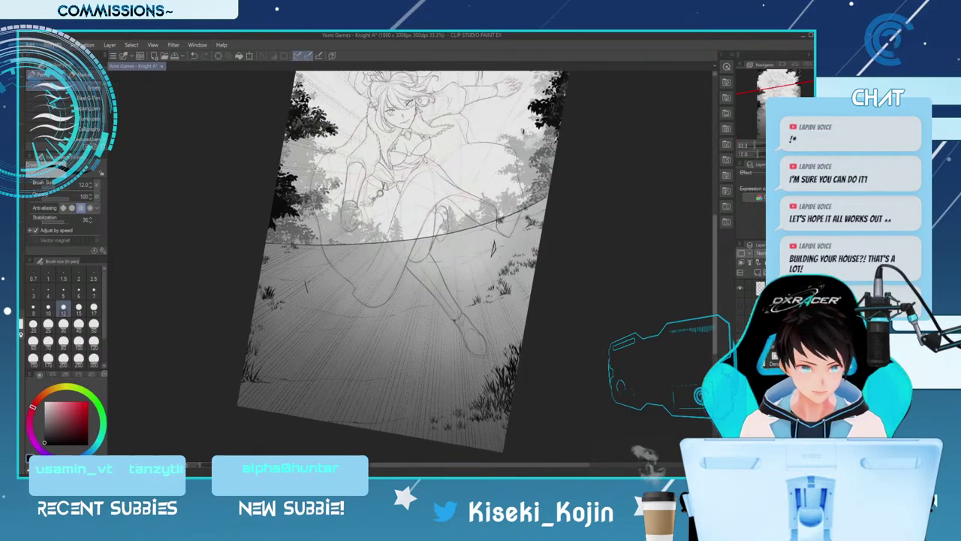
{"action": "scroll", "coordinate": [608, 240], "scroll_direction": "down", "scroll_amount": 4}
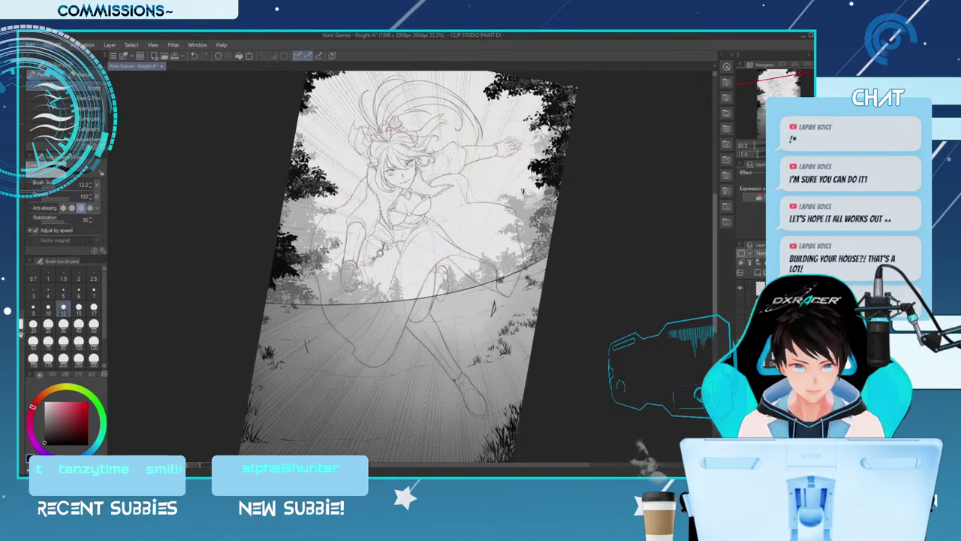
{"action": "key", "text": "bracketright"}
{"action": "key", "text": "bracketright"}
{"action": "key", "text": "bracketright"}
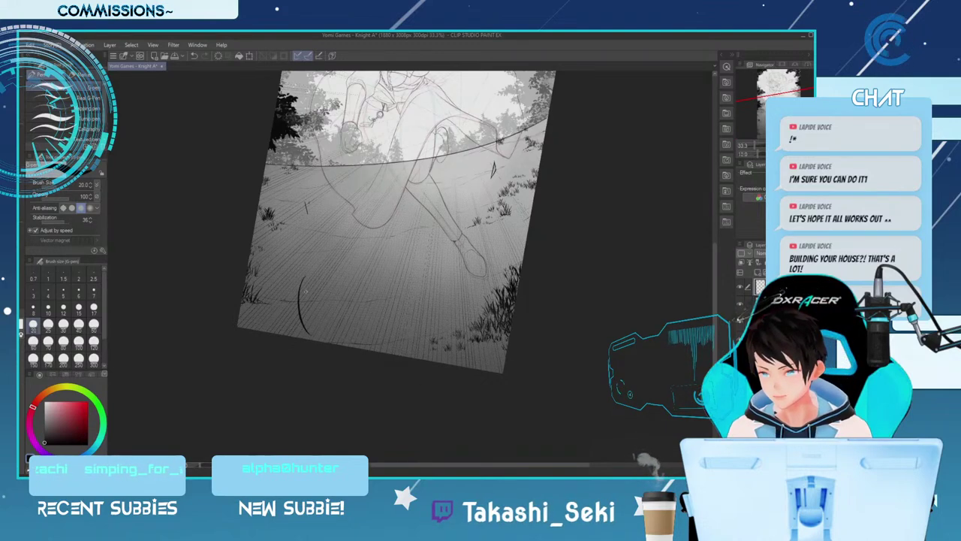
{"action": "key", "text": "bracketleft"}
{"action": "key", "text": "bracketleft"}
{"action": "key", "text": "bracketleft"}
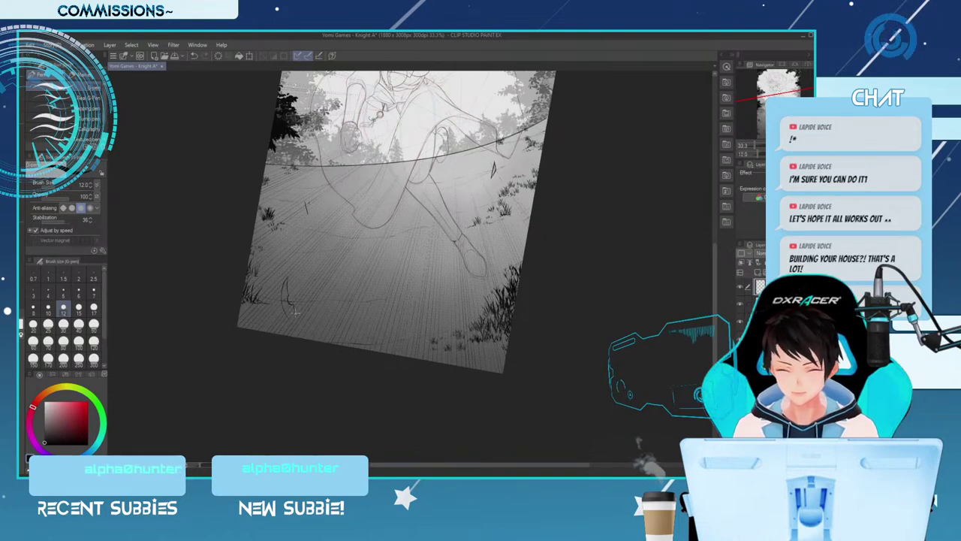
{"action": "left_click_drag", "start_coordinate": [286, 314], "coordinate": [294, 316]}
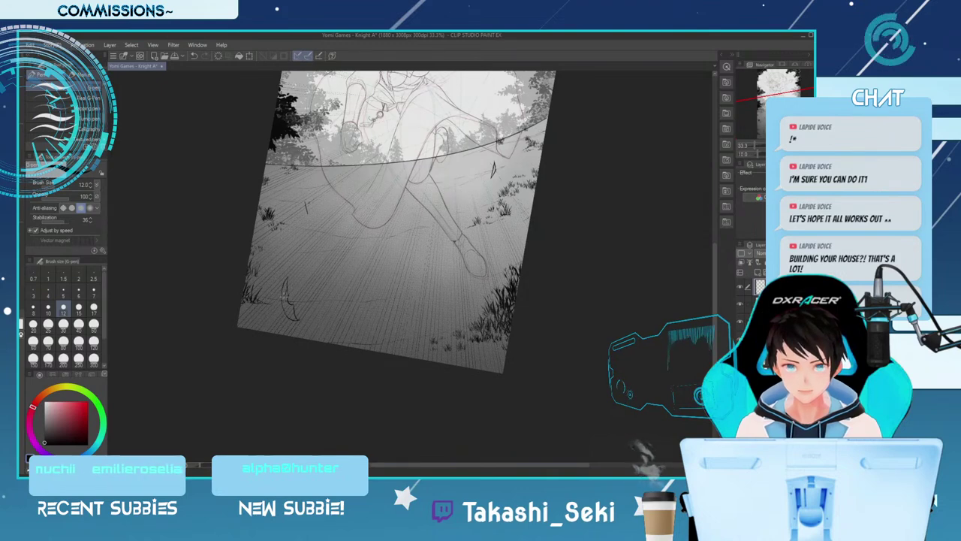
{"action": "key", "text": "ctrl+z"}
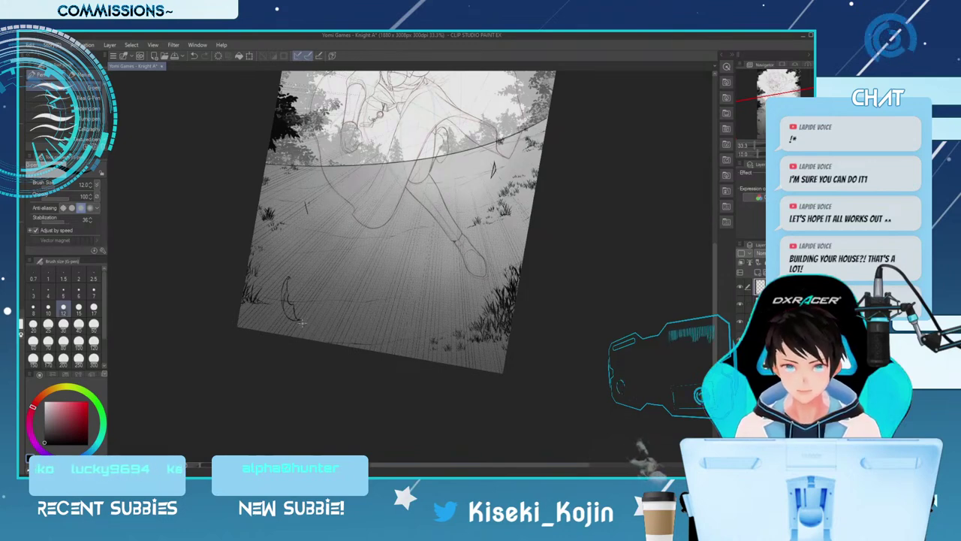
{"action": "key", "text": "ctrl+s"}
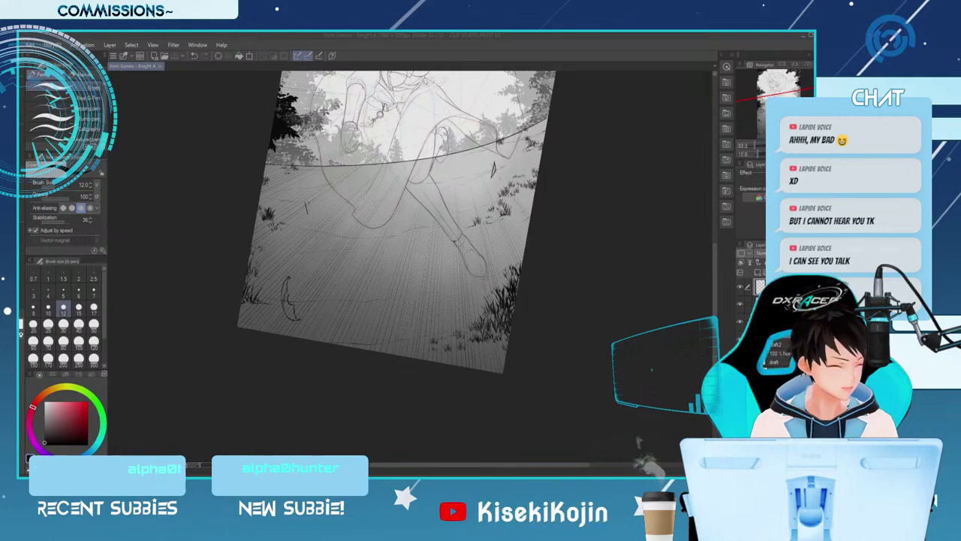
Draw a long arc with the pen at size 10, sweeping from above the hair around the character's left side to below the horizon
{"action": "scroll", "coordinate": [433, 143], "scroll_direction": "up", "scroll_amount": 1}
{"action": "left_click_drag", "start_coordinate": [715, 286], "coordinate": [715, 253]}
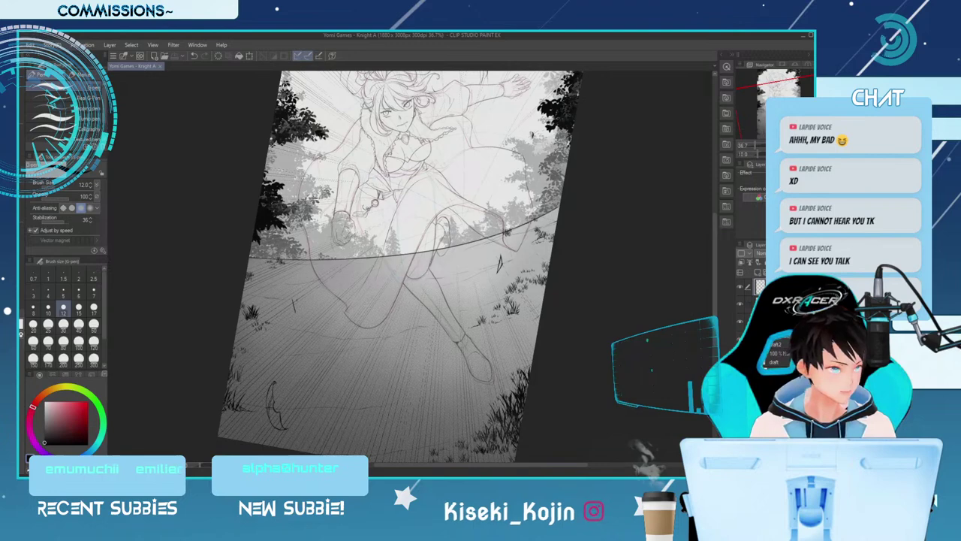
{"action": "scroll", "coordinate": [398, 266], "scroll_direction": "up", "scroll_amount": 3}
{"action": "scroll", "coordinate": [398, 267], "scroll_direction": "up", "scroll_amount": 3}
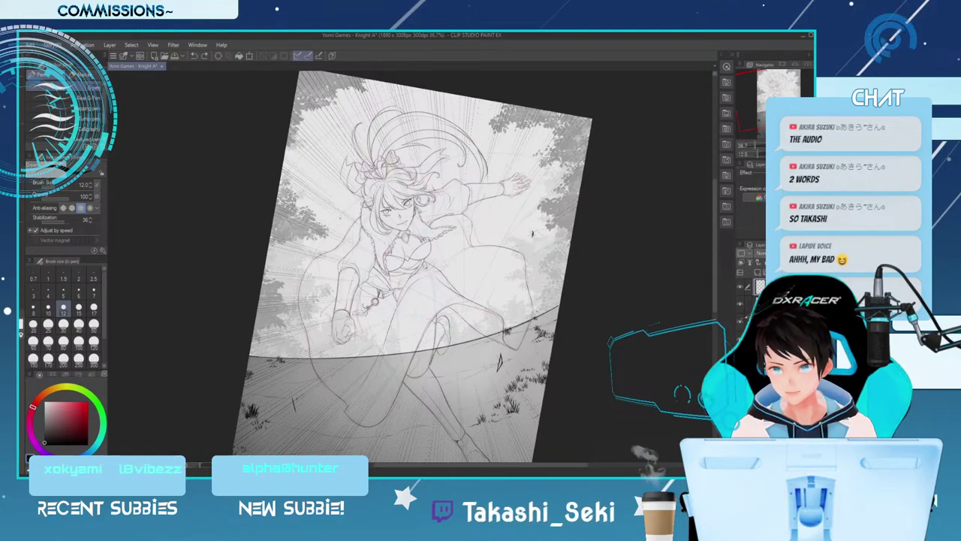
{"action": "mouse_move", "coordinate": [392, 84]}
{"action": "left_mouse_down"}
{"action": "mouse_move", "coordinate": [310, 156]}
{"action": "mouse_move", "coordinate": [286, 266]}
{"action": "left_mouse_up"}
{"action": "key", "text": "ctrl+z"}
{"action": "key", "text": "bracketleft"}
{"action": "mouse_move", "coordinate": [405, 87]}
{"action": "left_mouse_down"}
{"action": "mouse_move", "coordinate": [295, 146]}
{"action": "mouse_move", "coordinate": [298, 354]}
{"action": "left_mouse_up"}
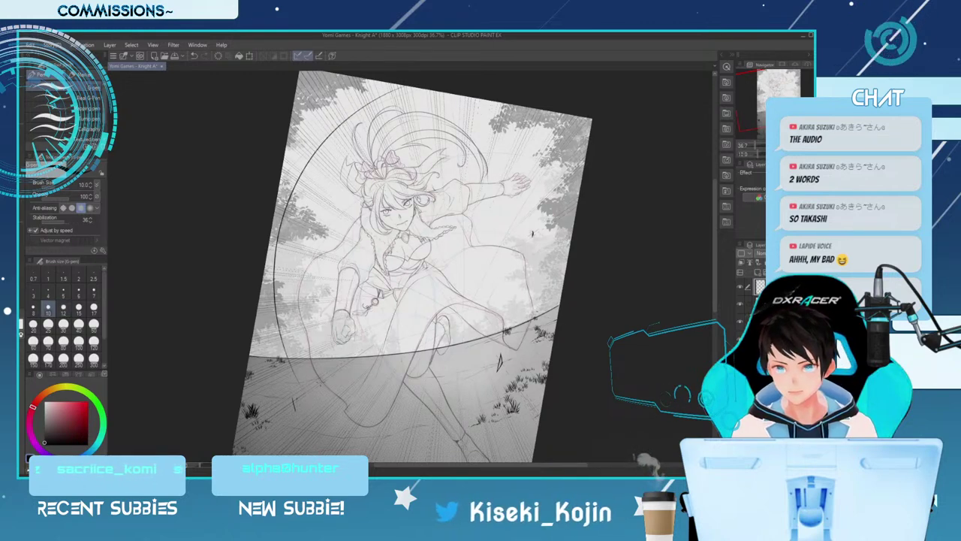
Draw the upper part of a second curved edge at the canvas's left border outside the long arc, undoing unsatisfactory strokes
{"action": "left_click_drag", "start_coordinate": [263, 281], "coordinate": [285, 353]}
{"action": "key", "text": "ctrl+z"}
{"action": "left_click_drag", "start_coordinate": [263, 292], "coordinate": [291, 368]}
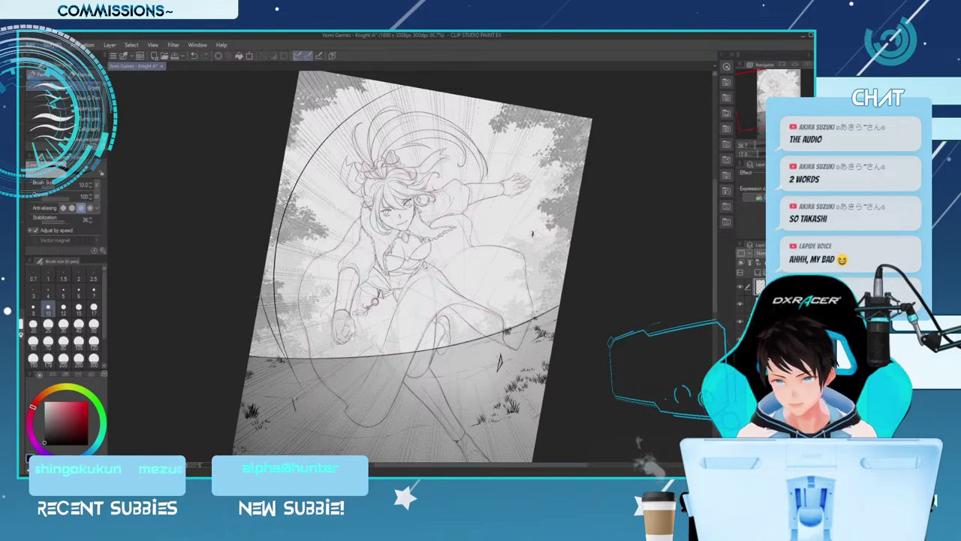
{"action": "left_click_drag", "start_coordinate": [263, 298], "coordinate": [269, 322]}
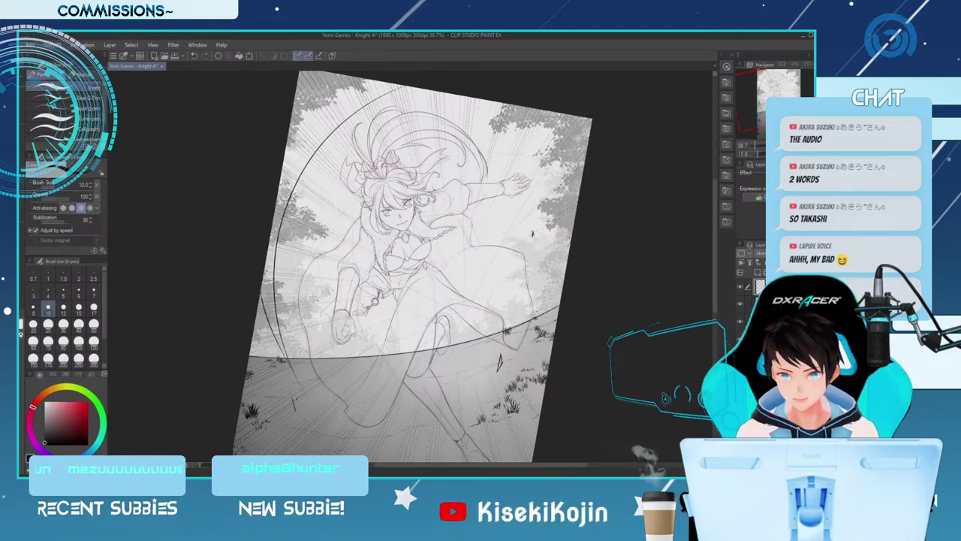
{"action": "key", "text": "ctrl+z"}
{"action": "key", "text": "ctrl+z"}
{"action": "left_click_drag", "start_coordinate": [258, 285], "coordinate": [263, 311]}
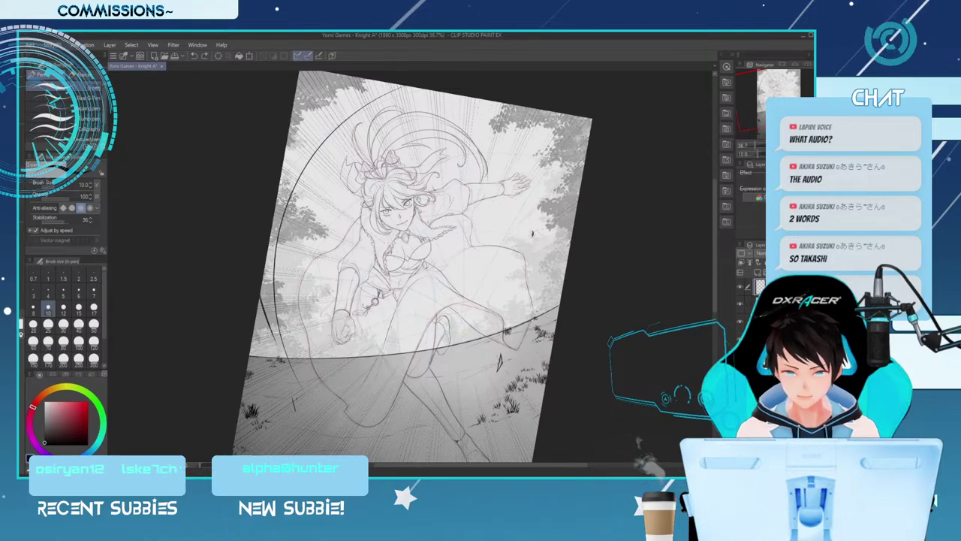
Extend the outer curved edge to a point below the horizon and draw the inner edge meeting it, redrawing misplaced strokes
{"action": "left_click_drag", "start_coordinate": [263, 300], "coordinate": [297, 378]}
{"action": "key", "text": "ctrl+z"}
{"action": "key", "text": "ctrl+z"}
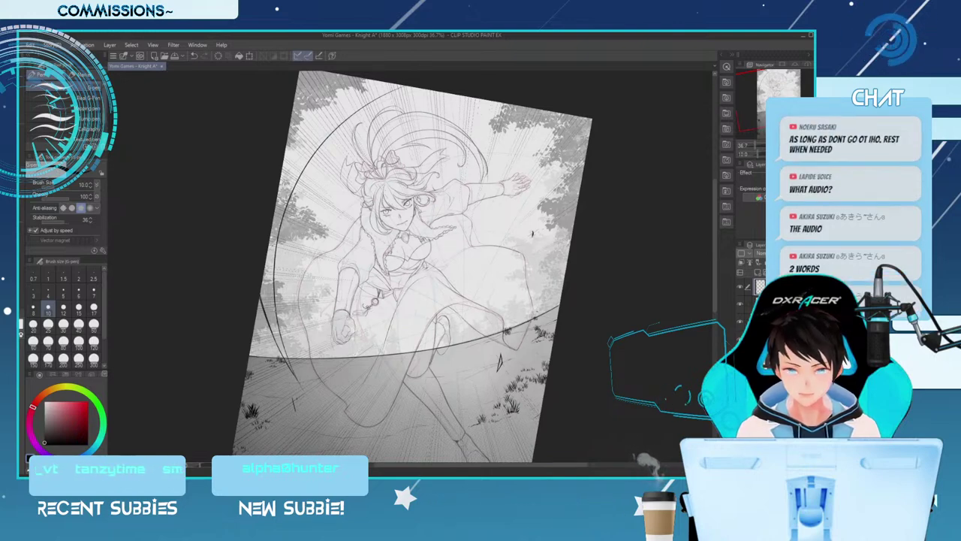
{"action": "left_click_drag", "start_coordinate": [278, 329], "coordinate": [290, 364]}
{"action": "key", "text": "ctrl+z"}
{"action": "left_click_drag", "start_coordinate": [277, 326], "coordinate": [295, 375]}
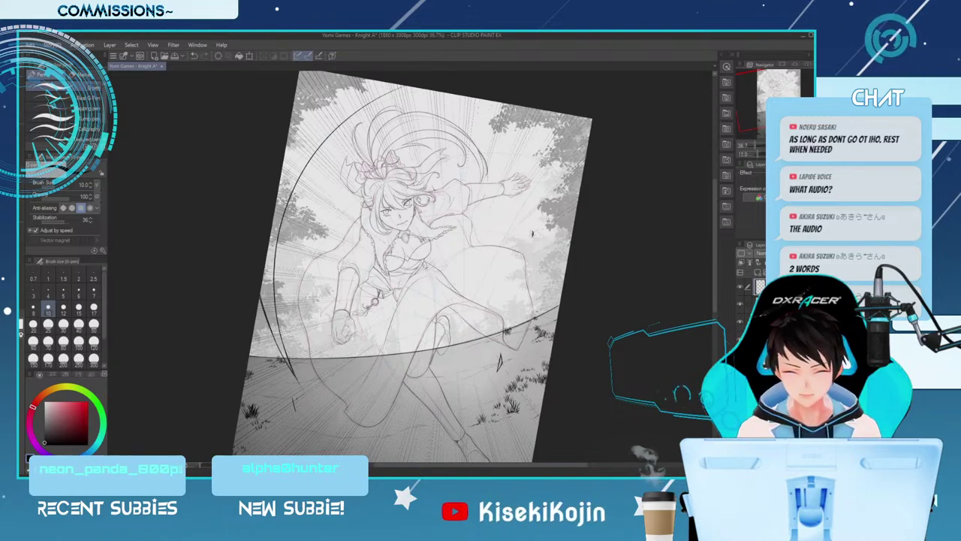
Clean up the pointed end below the horizon with the eraser and redraw its edge with the pen
{"action": "key", "text": "e"}
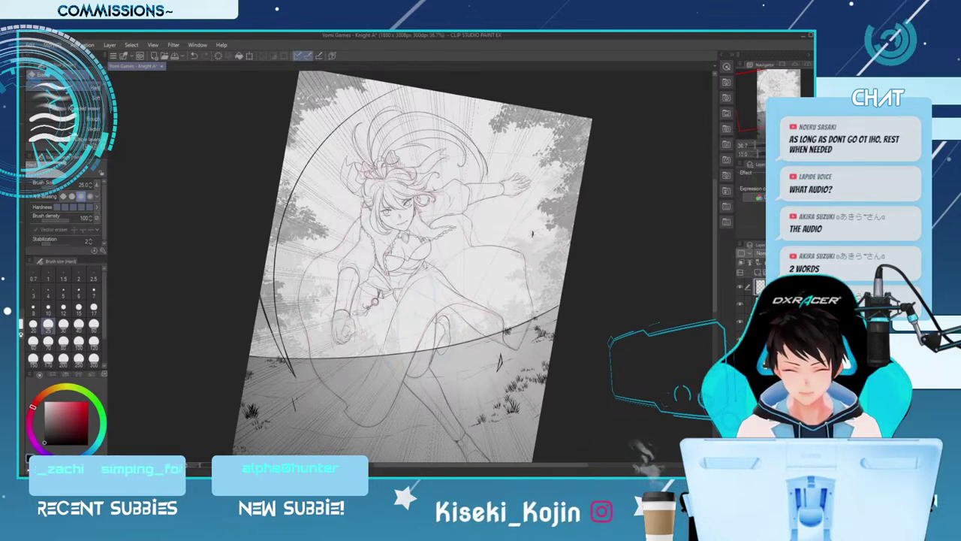
{"action": "key", "text": "p"}
{"action": "left_click_drag", "start_coordinate": [272, 338], "coordinate": [294, 374]}
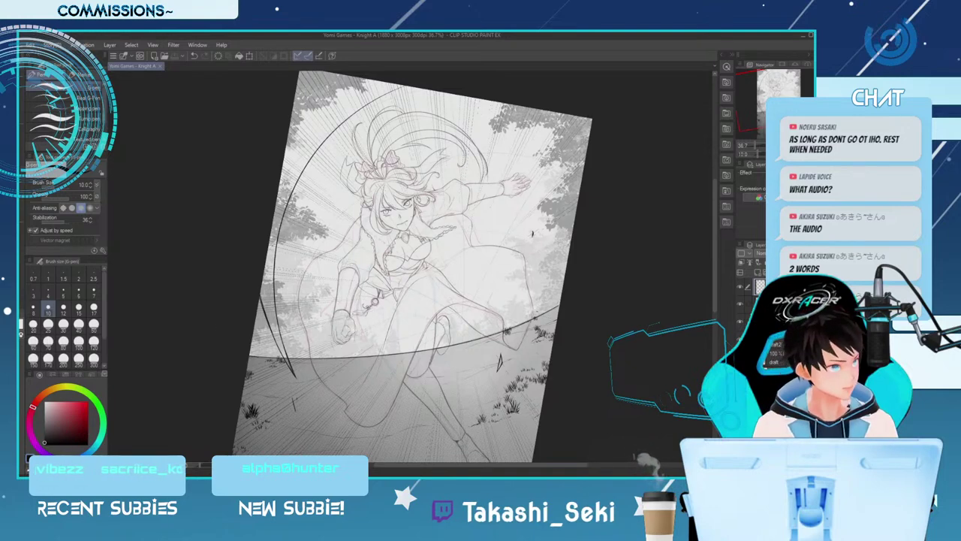
{"action": "left_click_drag", "start_coordinate": [713, 305], "coordinate": [713, 294]}
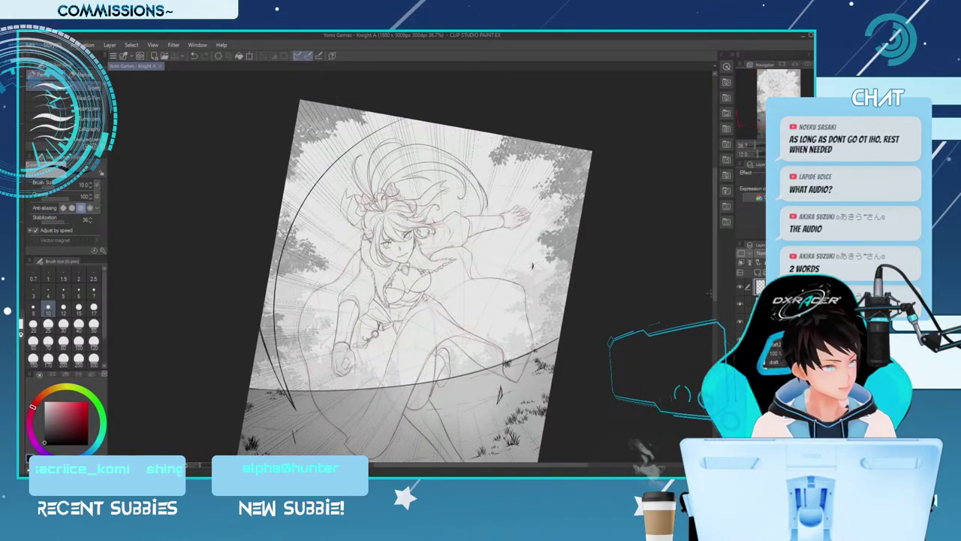
Extend the long arc's upper end above the hair to the canvas's top edge, undoing unsatisfactory strokes
{"action": "left_click_drag", "start_coordinate": [345, 153], "coordinate": [414, 119]}
{"action": "key", "text": "ctrl+z"}
{"action": "left_click_drag", "start_coordinate": [334, 162], "coordinate": [407, 118]}
{"action": "key", "text": "ctrl+z"}
{"action": "left_click_drag", "start_coordinate": [328, 165], "coordinate": [407, 118]}
{"action": "key", "text": "ctrl+z"}
{"action": "left_click_drag", "start_coordinate": [338, 162], "coordinate": [406, 121]}
{"action": "key", "text": "ctrl+z"}
{"action": "key", "text": "ctrl+z"}
{"action": "left_click_drag", "start_coordinate": [343, 154], "coordinate": [409, 119]}
{"action": "key", "text": "ctrl+z"}
{"action": "left_click_drag", "start_coordinate": [353, 148], "coordinate": [408, 118]}
{"action": "key", "text": "ctrl+z"}
{"action": "left_click_drag", "start_coordinate": [357, 146], "coordinate": [409, 117]}
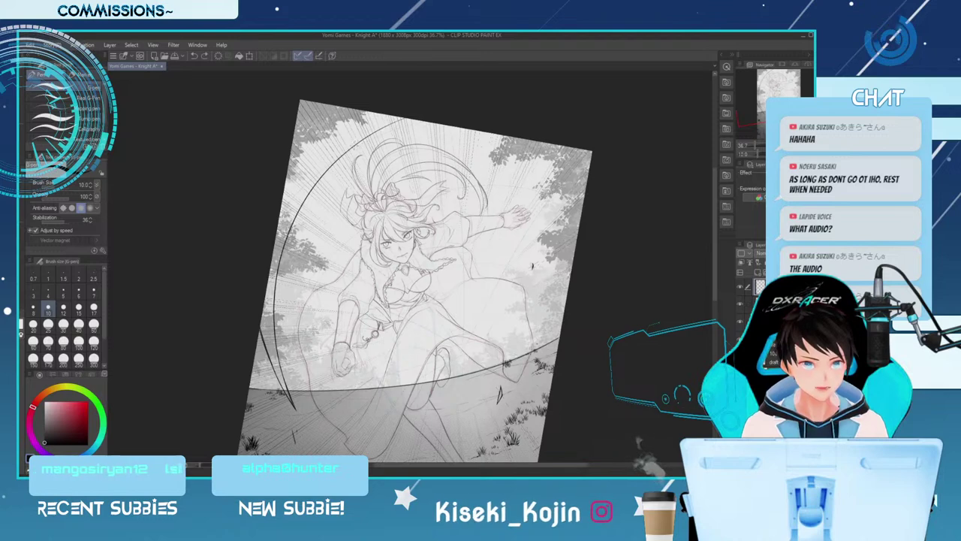
{"action": "left_click_drag", "start_coordinate": [359, 141], "coordinate": [407, 118]}
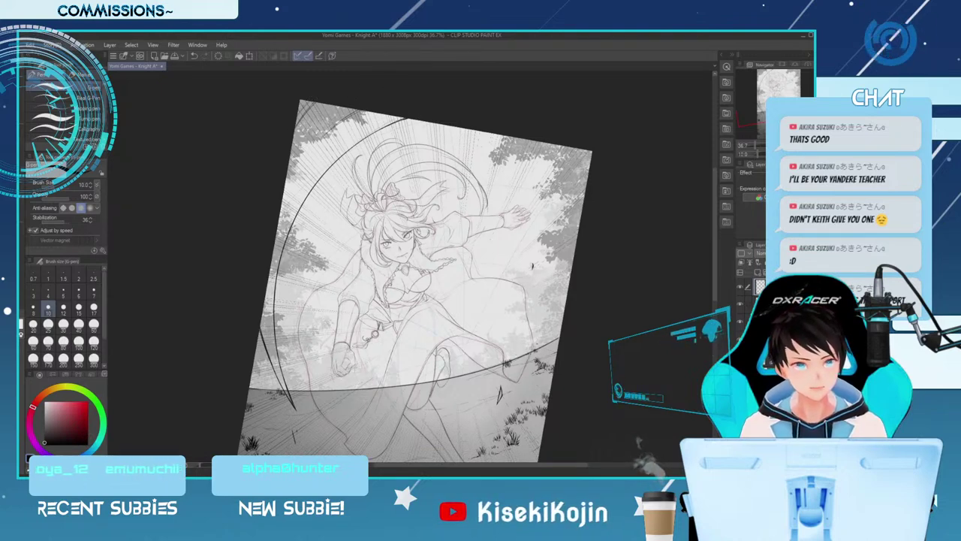
Thicken the long arc's upper end with the pen at size 15 and clean up its line with the eraser
{"action": "key", "text": "]"}
{"action": "key", "text": "]"}
{"action": "left_click_drag", "start_coordinate": [343, 151], "coordinate": [394, 121]}
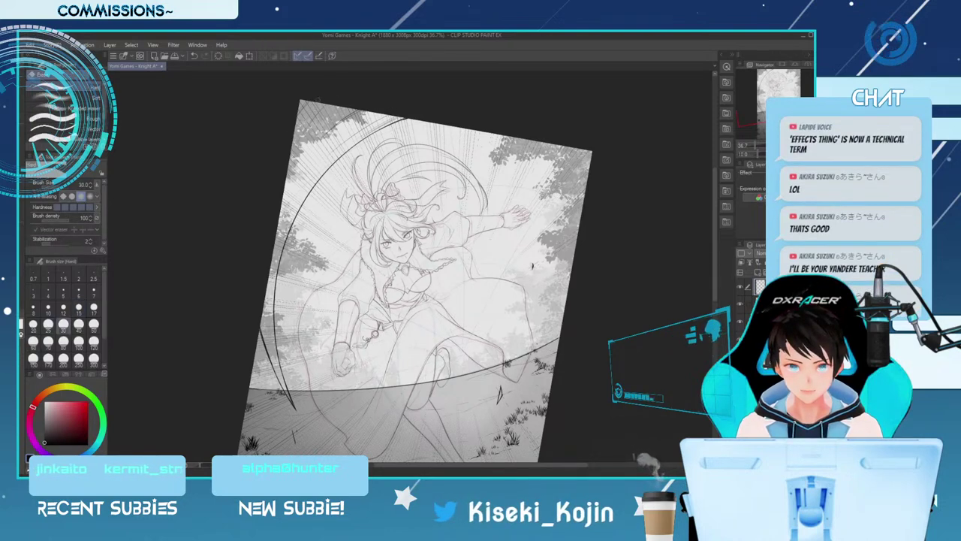
{"action": "key", "text": "e"}
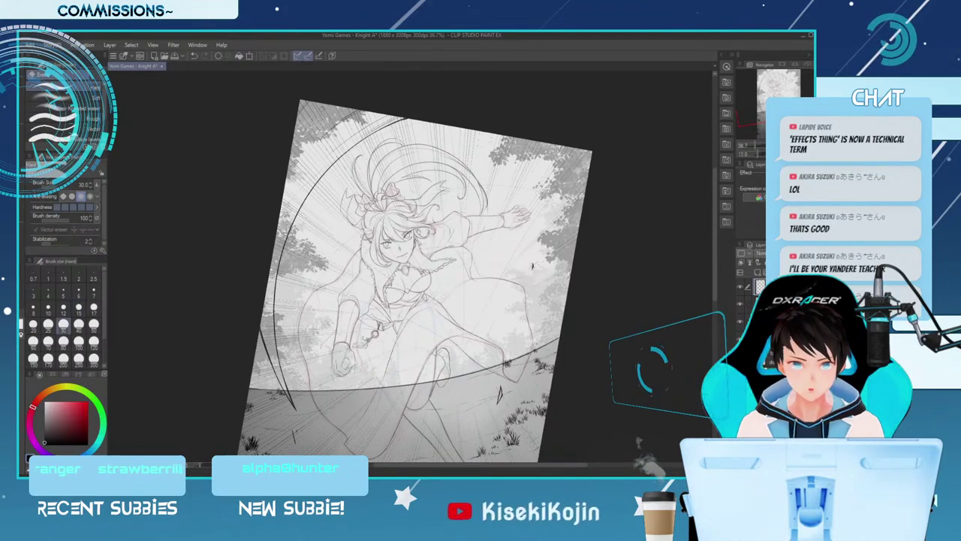
{"action": "key", "text": "p"}
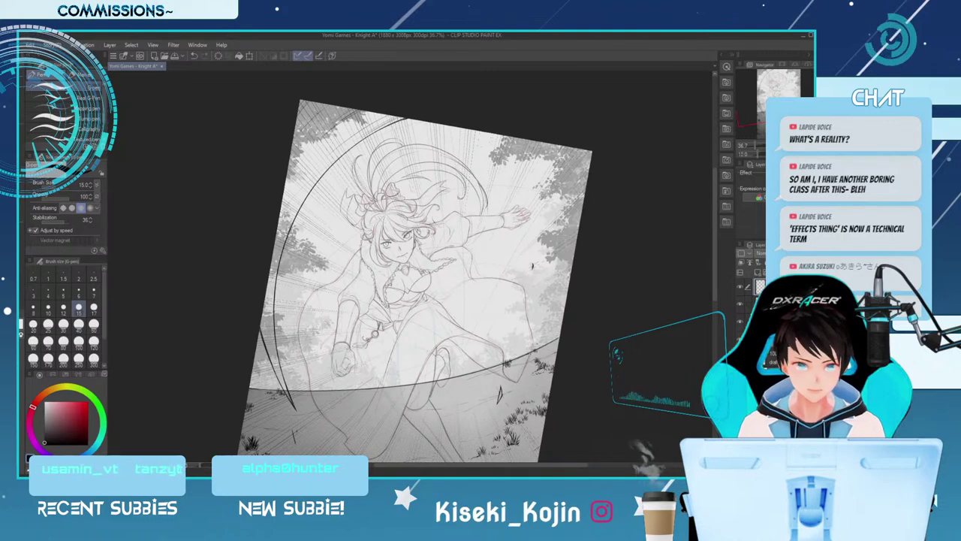
{"action": "key", "text": "e"}
{"action": "key", "text": "p"}
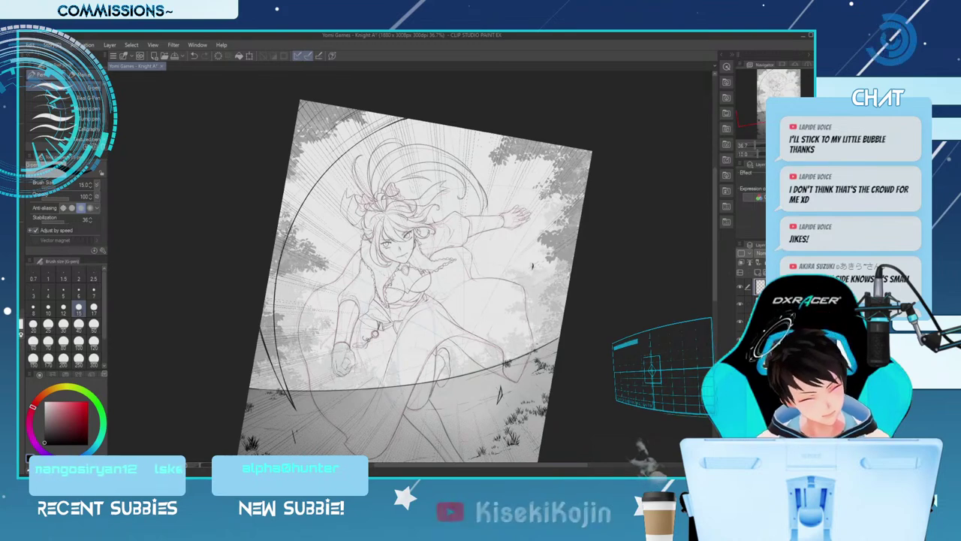
Compare the drawing with and without the latest stroke by repeatedly undoing and redoing it
{"action": "key", "text": "ctrl+z"}
{"action": "key", "text": "ctrl+y"}
{"action": "key", "text": "ctrl+z"}
{"action": "key", "text": "ctrl+y"}
{"action": "key", "text": "ctrl+z"}
{"action": "key", "text": "ctrl+y"}
{"action": "key", "text": "ctrl+z"}
{"action": "key", "text": "ctrl+y"}
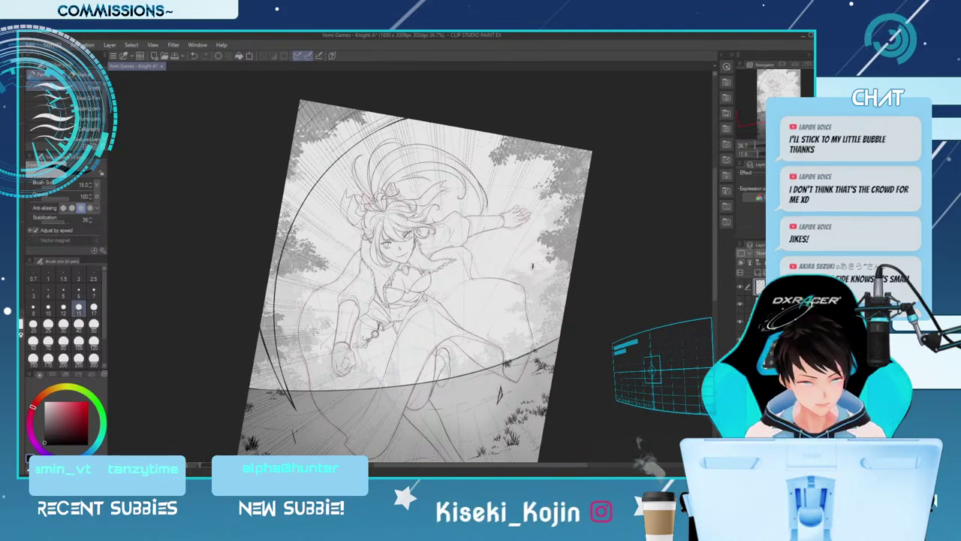
Thicken the edge of the pointed crescent at the canvas's left border with size 15 pen strokes, undoing misplaced ones
{"action": "left_click_drag", "start_coordinate": [265, 344], "coordinate": [283, 383]}
{"action": "key", "text": "ctrl+z"}
{"action": "left_click_drag", "start_coordinate": [268, 344], "coordinate": [283, 386]}
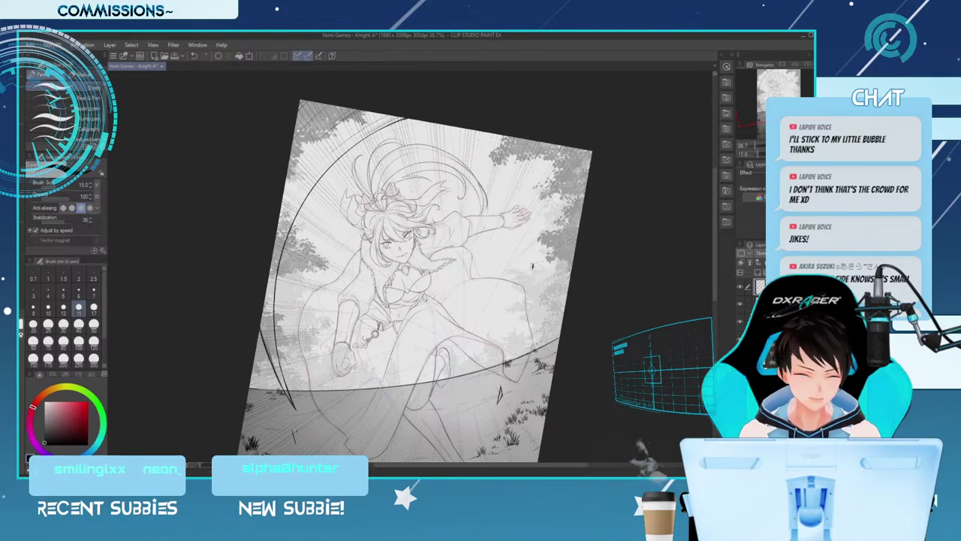
{"action": "left_click_drag", "start_coordinate": [265, 329], "coordinate": [280, 380]}
{"action": "key", "text": "ctrl+z"}
{"action": "left_click_drag", "start_coordinate": [265, 334], "coordinate": [278, 381]}
{"action": "key", "text": "ctrl+z"}
{"action": "left_click_drag", "start_coordinate": [265, 341], "coordinate": [276, 370]}
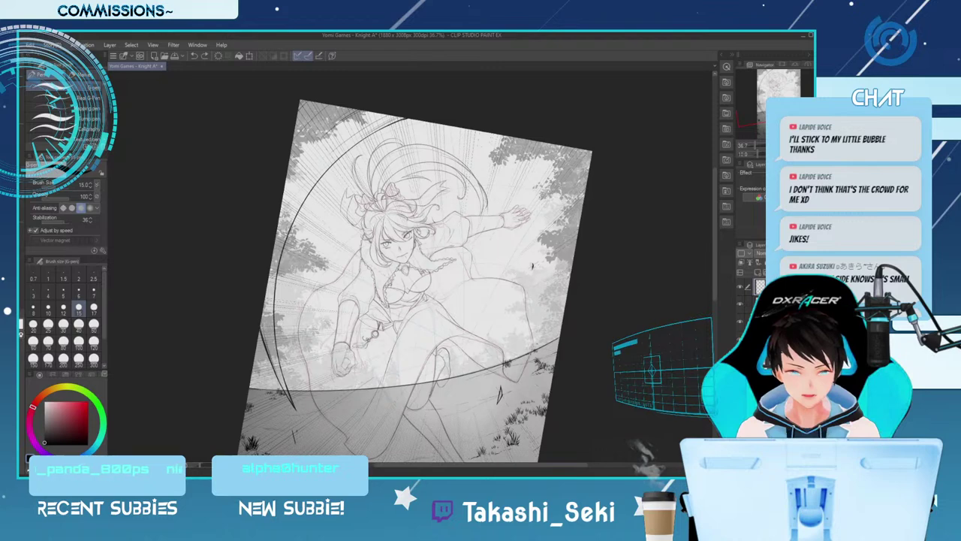
{"action": "left_click_drag", "start_coordinate": [262, 317], "coordinate": [272, 348]}
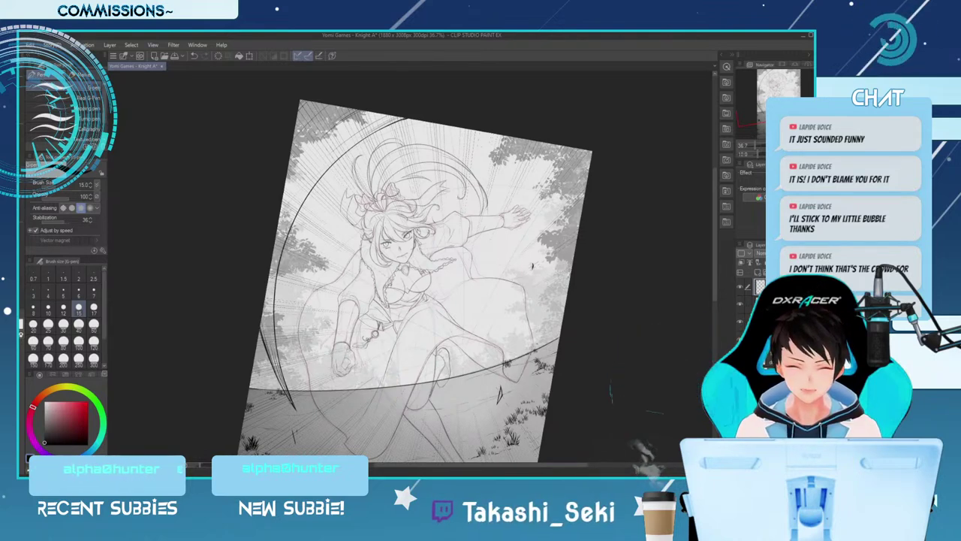
Clean up the pointed crescent's tip below the horizon, erasing excess line with the eraser at size 25
{"action": "key", "text": "e"}
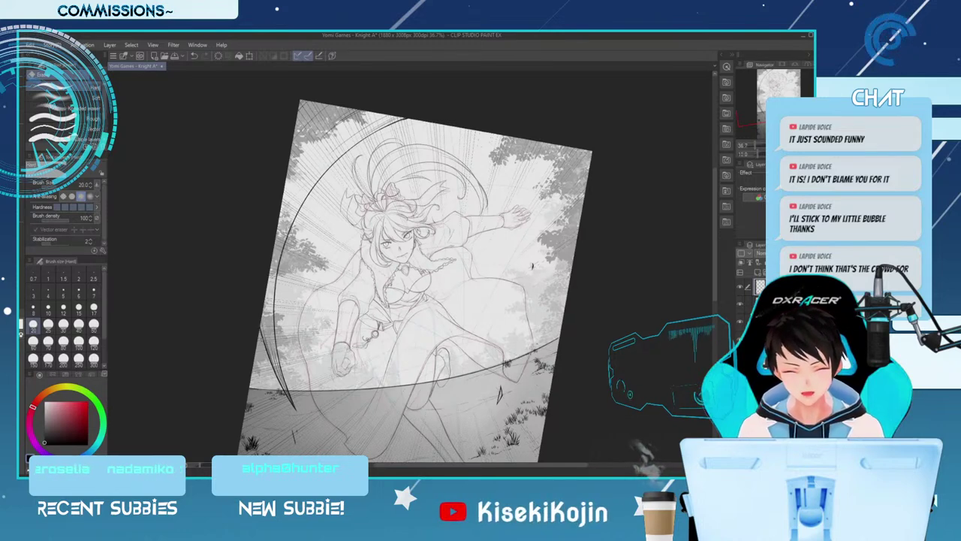
{"action": "key", "text": "p"}
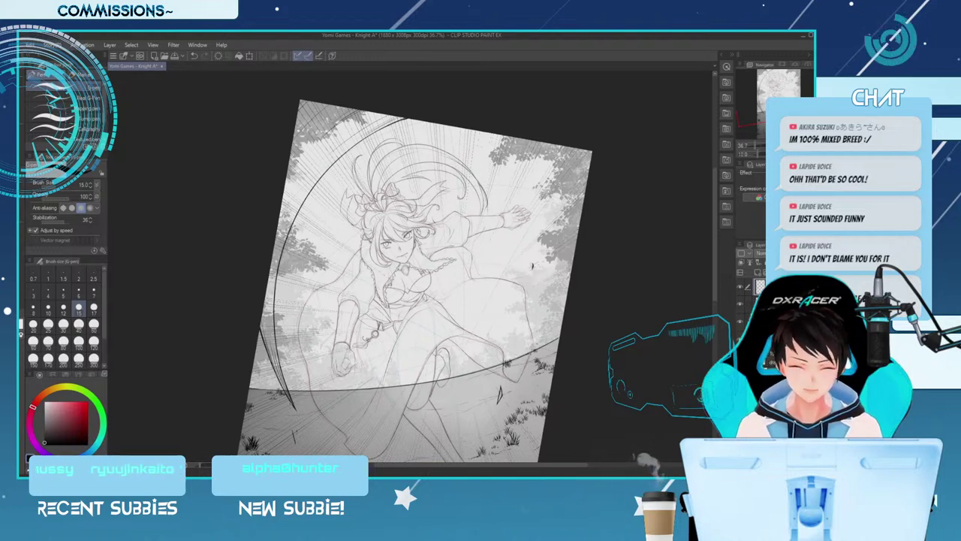
{"action": "key", "text": "e"}
{"action": "key", "text": "]"}
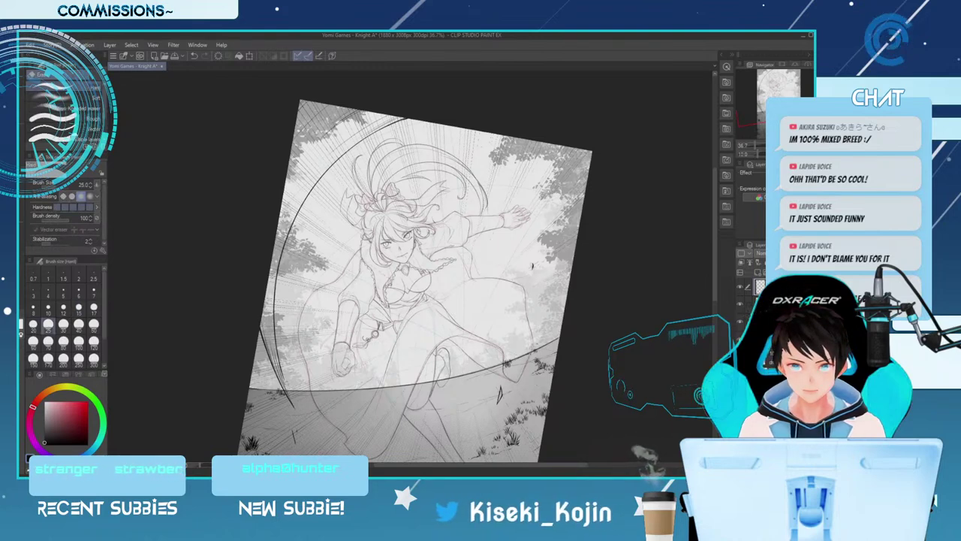
{"action": "key", "text": "p"}
{"action": "key", "text": "p"}
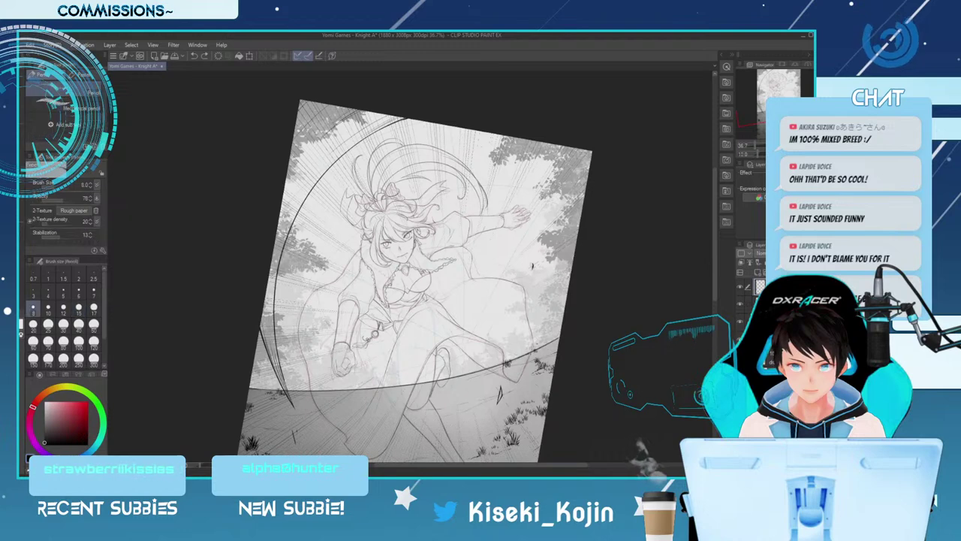
{"action": "key", "text": "bracketright"}
{"action": "key", "text": "bracketright"}
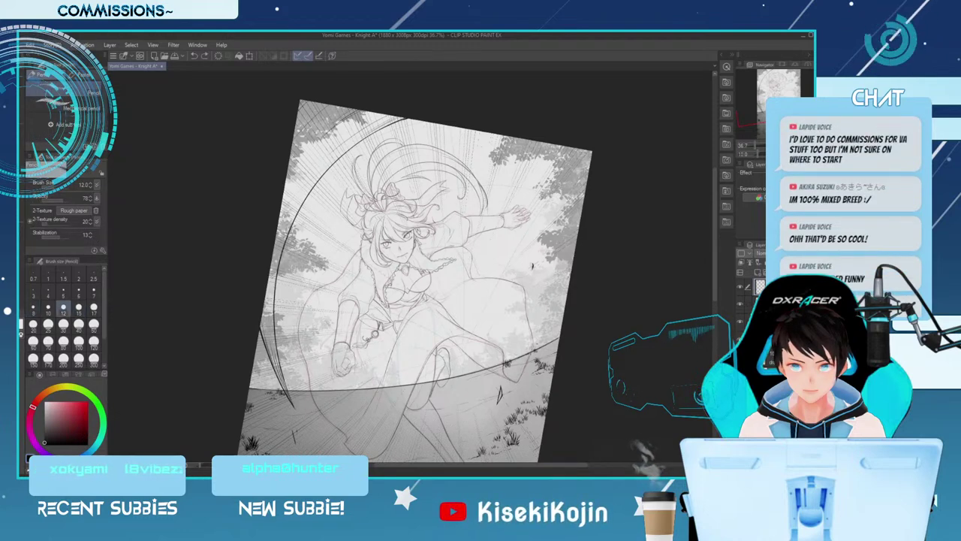
Draw an arc with the size 15 pen from the top edge to the canvas's right border, plus a second curve outside it
{"action": "key", "text": "p"}
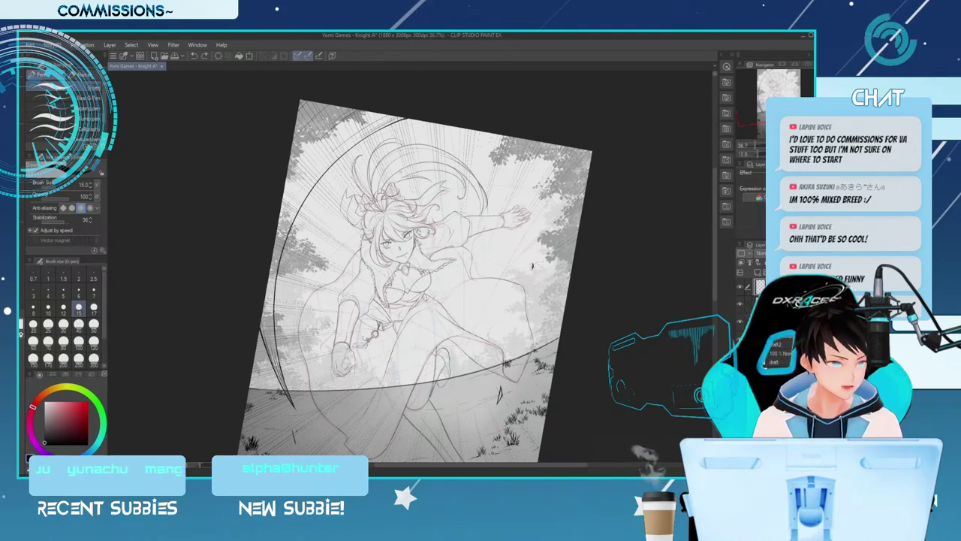
{"action": "left_click_drag", "start_coordinate": [405, 118], "coordinate": [575, 255]}
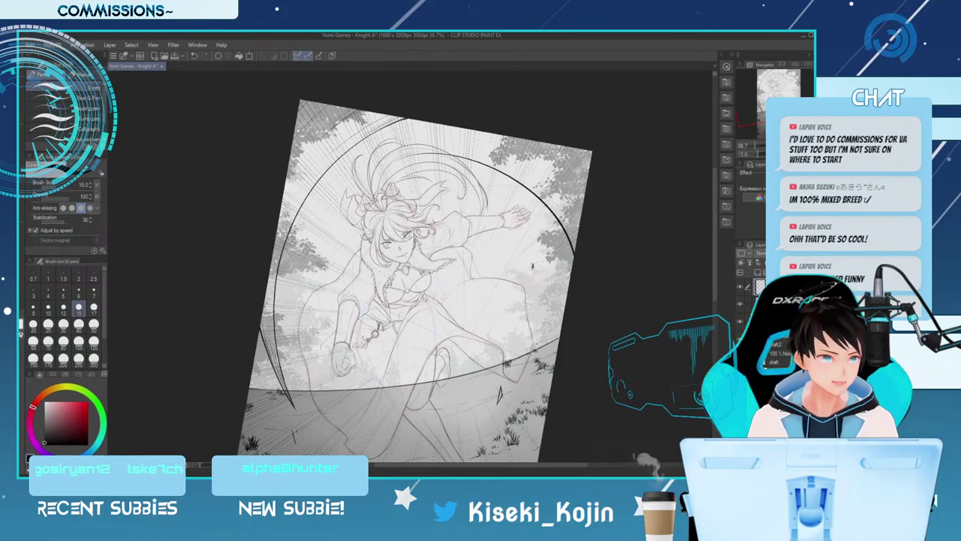
{"action": "key", "text": "minus"}
{"action": "key", "text": "minus"}
{"action": "key", "text": "minus"}
{"action": "key", "text": "minus"}
{"action": "key", "text": "minus"}
{"action": "key", "text": "minus"}
{"action": "key", "text": "minus"}
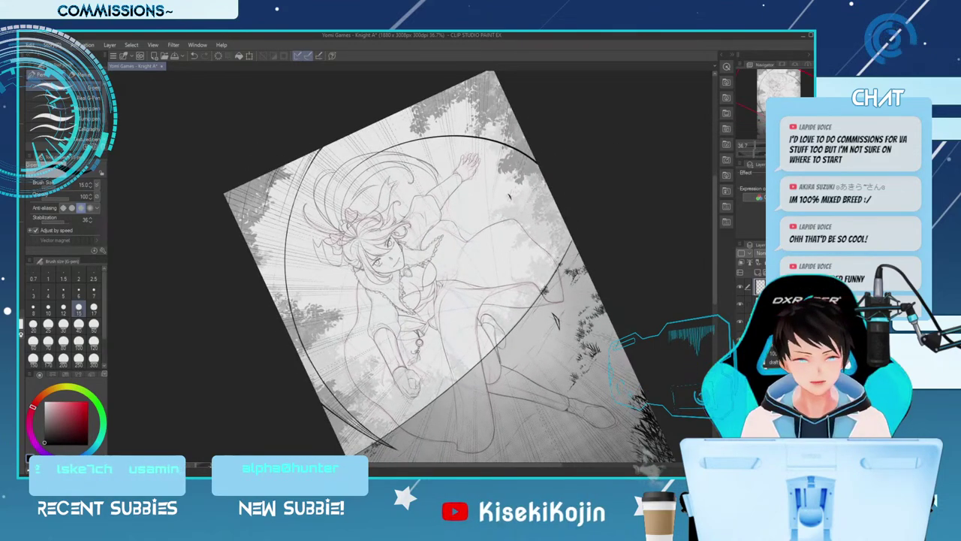
{"action": "left_click_drag", "start_coordinate": [339, 188], "coordinate": [523, 122]}
{"action": "key", "text": "ctrl+z"}
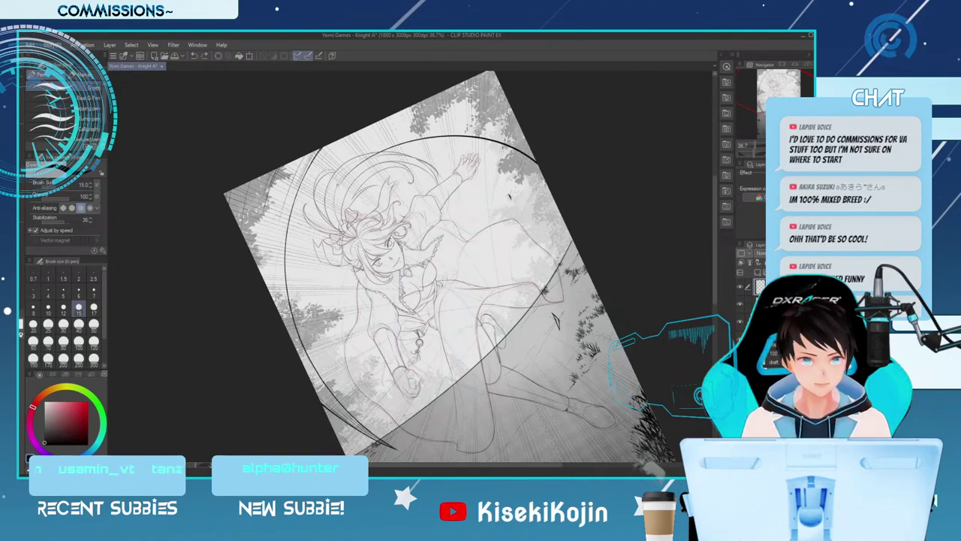
{"action": "left_click_drag", "start_coordinate": [339, 185], "coordinate": [519, 120]}
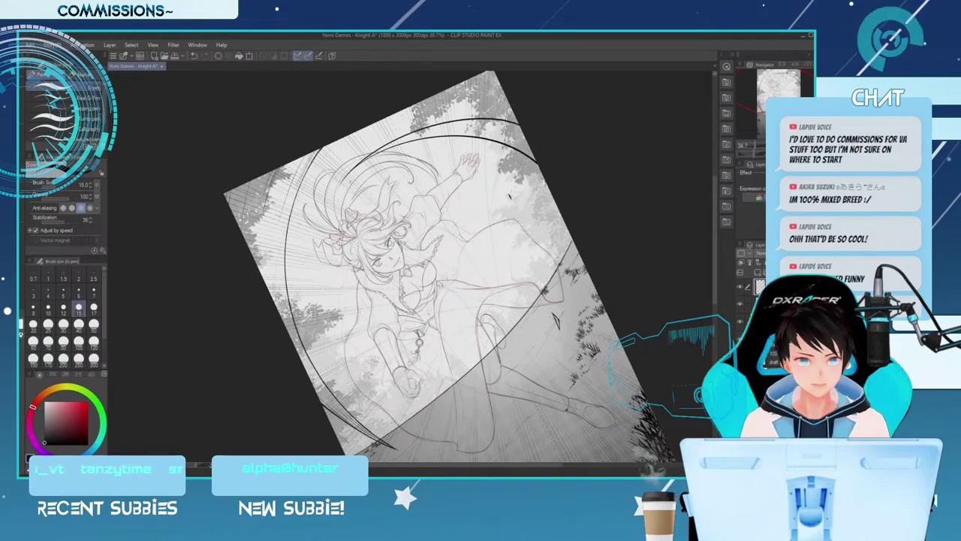
Refine the pointed end of the outer curve above the hair, alternating between eraser and pen
{"action": "key", "text": "e"}
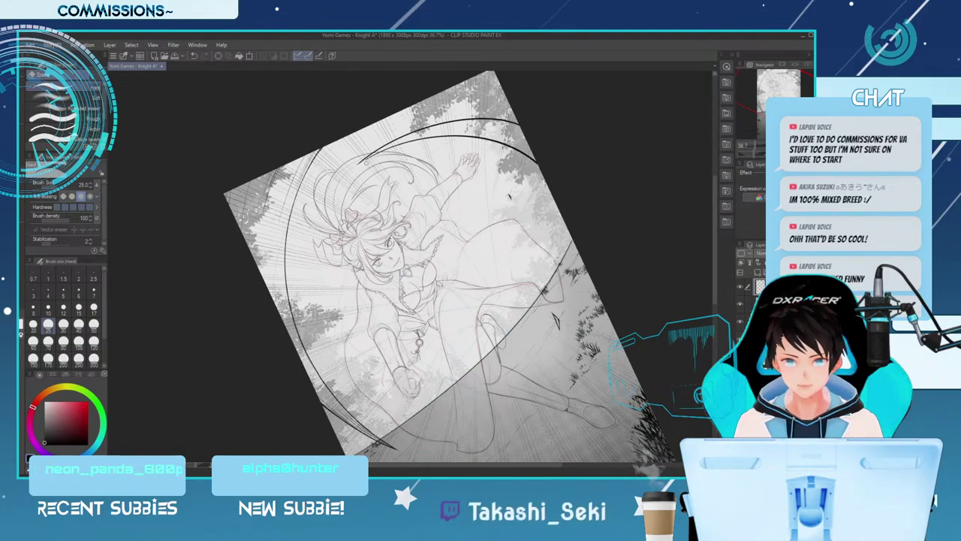
{"action": "key", "text": "p"}
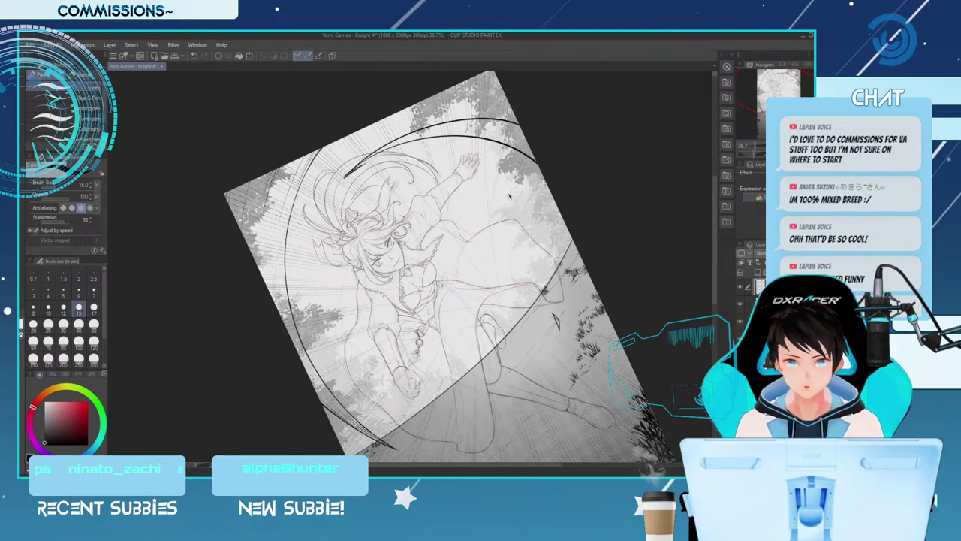
{"action": "key", "text": "e"}
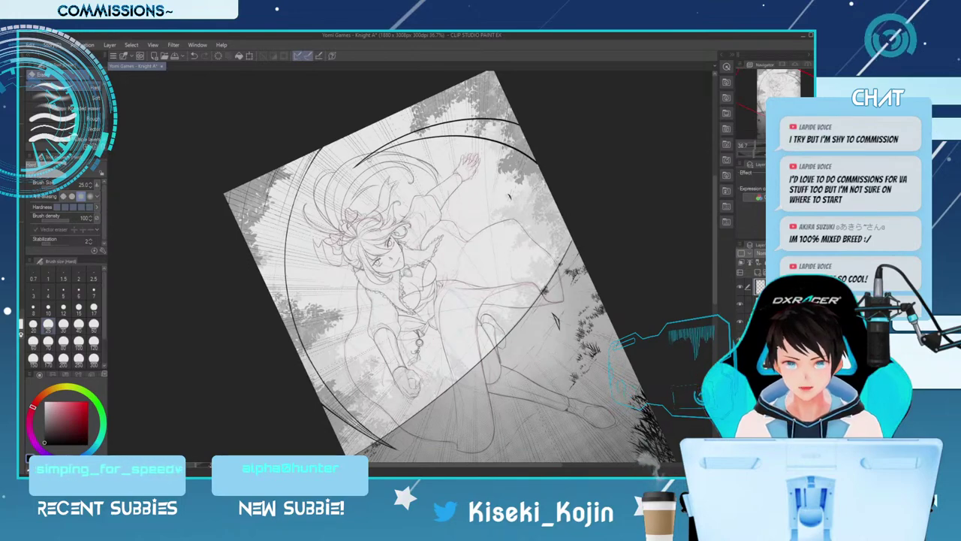
{"action": "key", "text": "p"}
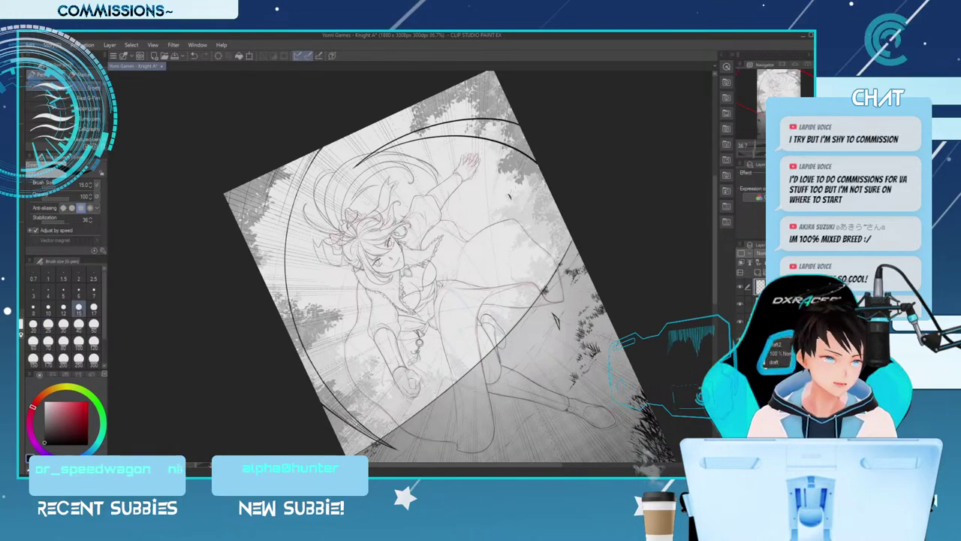
{"action": "key", "text": "minus"}
{"action": "key", "text": "minus"}
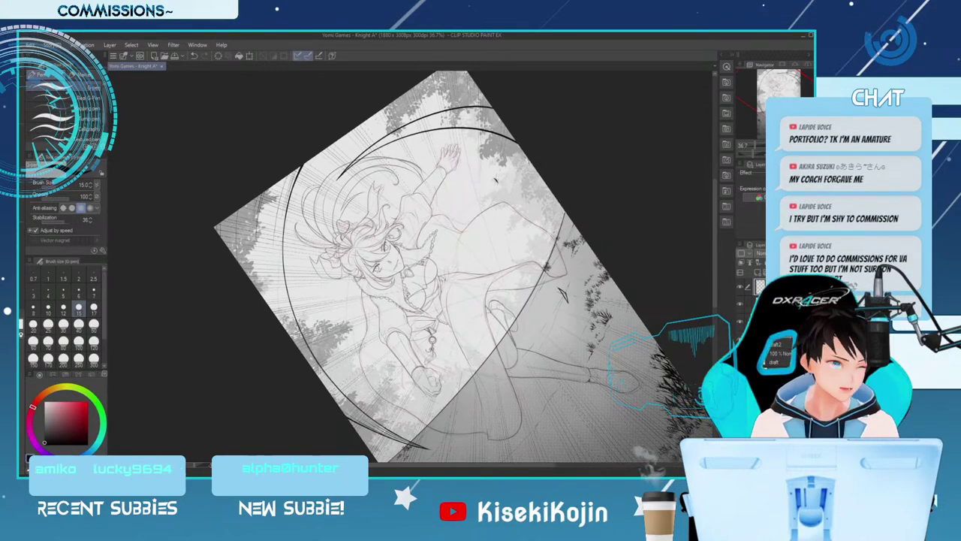
{"action": "key", "text": "asciicircum"}
{"action": "key", "text": "asciicircum"}
{"action": "key", "text": "asciicircum"}
{"action": "key", "text": "asciicircum"}
{"action": "key", "text": "asciicircum"}
{"action": "key", "text": "asciicircum"}
{"action": "key", "text": "asciicircum"}
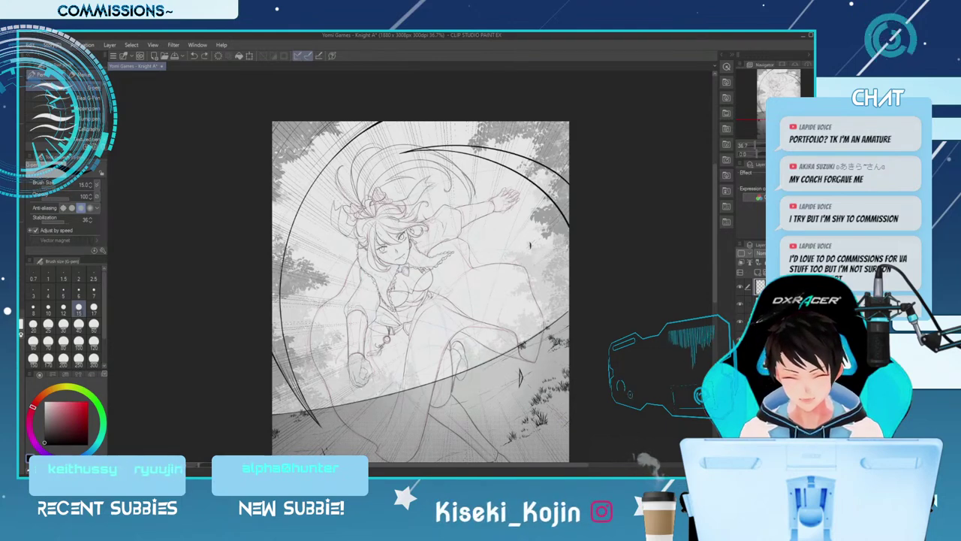
{"action": "key", "text": "e"}
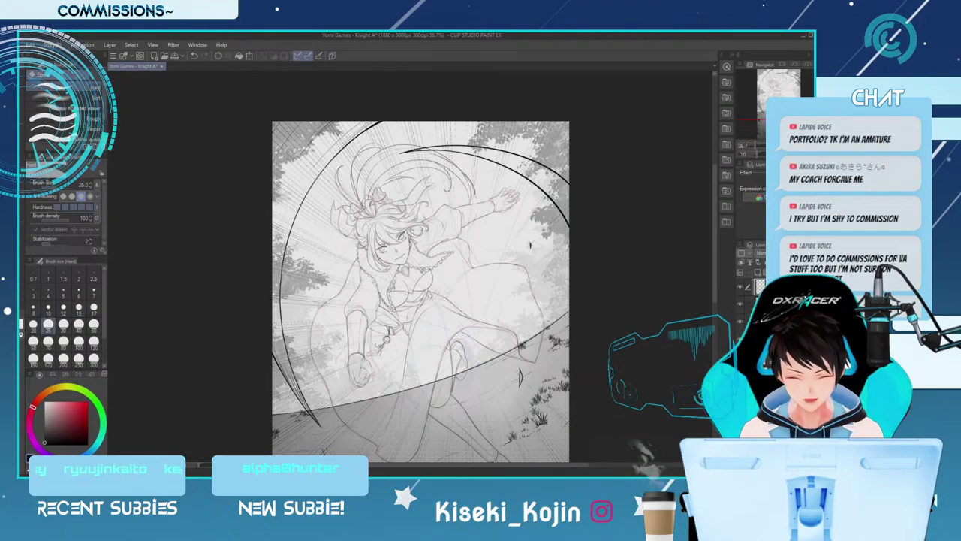
{"action": "key", "text": "p"}
Draw the lower arc segment from the canvas's right border through the grass down to the character's foot
{"action": "key", "text": "ctrl+minus"}
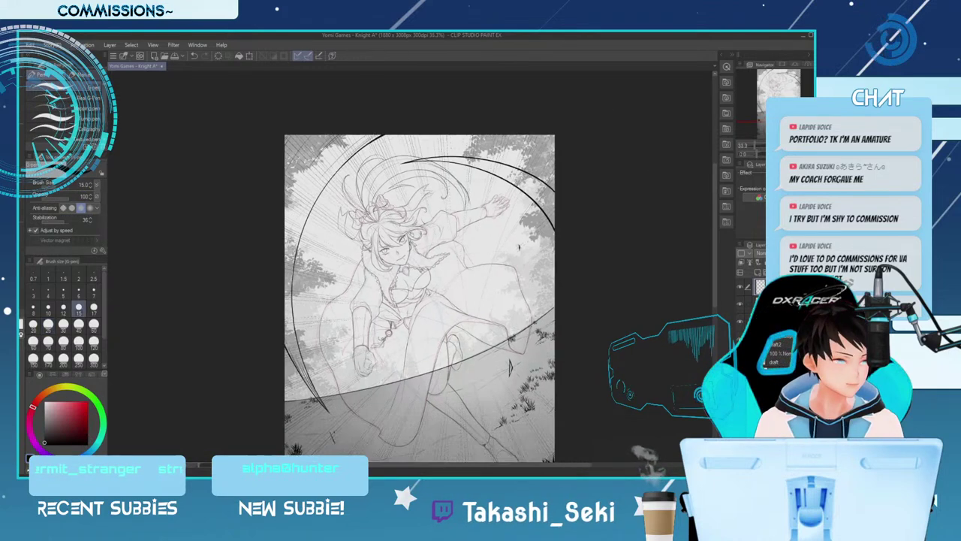
{"action": "left_click_drag", "start_coordinate": [715, 234], "coordinate": [715, 261]}
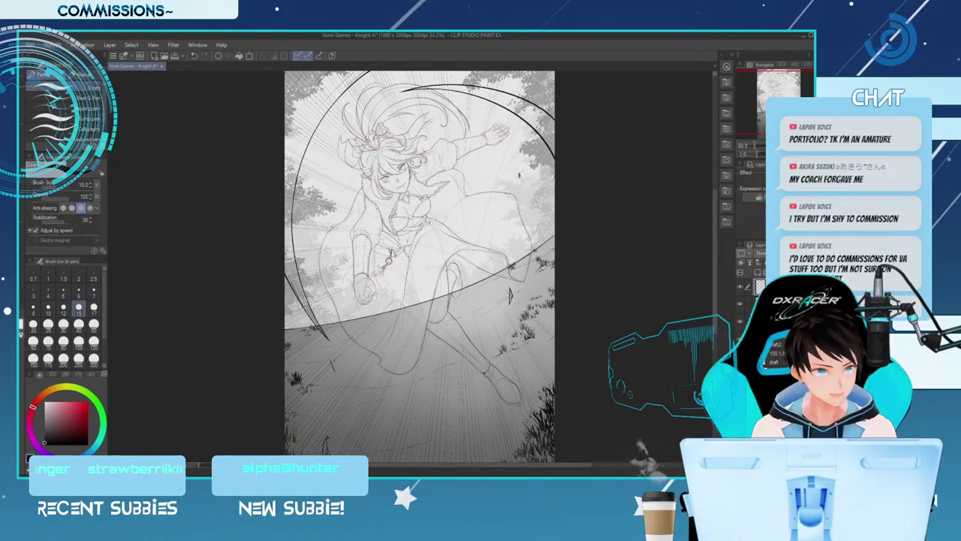
{"action": "left_click_drag", "start_coordinate": [554, 308], "coordinate": [488, 404]}
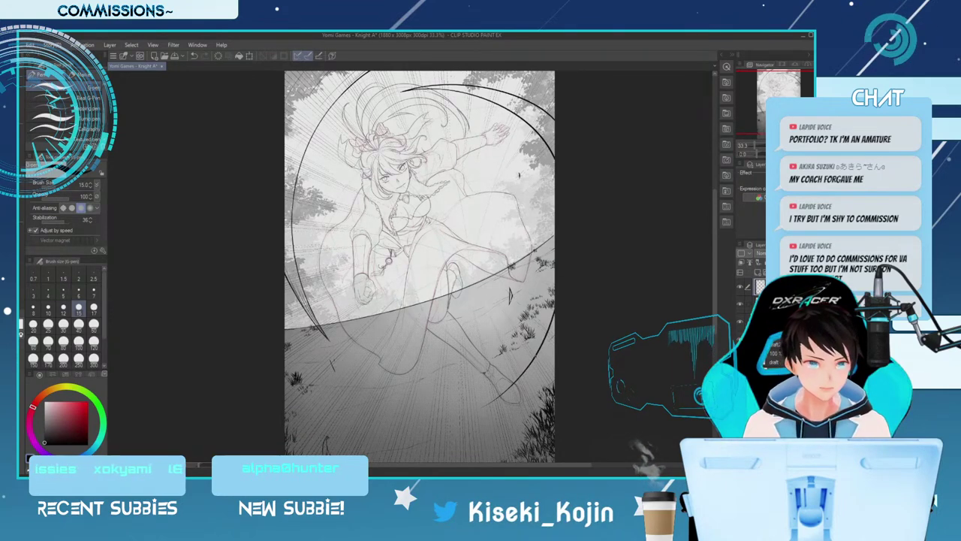
Try to draw one long curve across the ground below the character, joining the arc segment at the foot
{"action": "left_click_drag", "start_coordinate": [275, 382], "coordinate": [487, 400]}
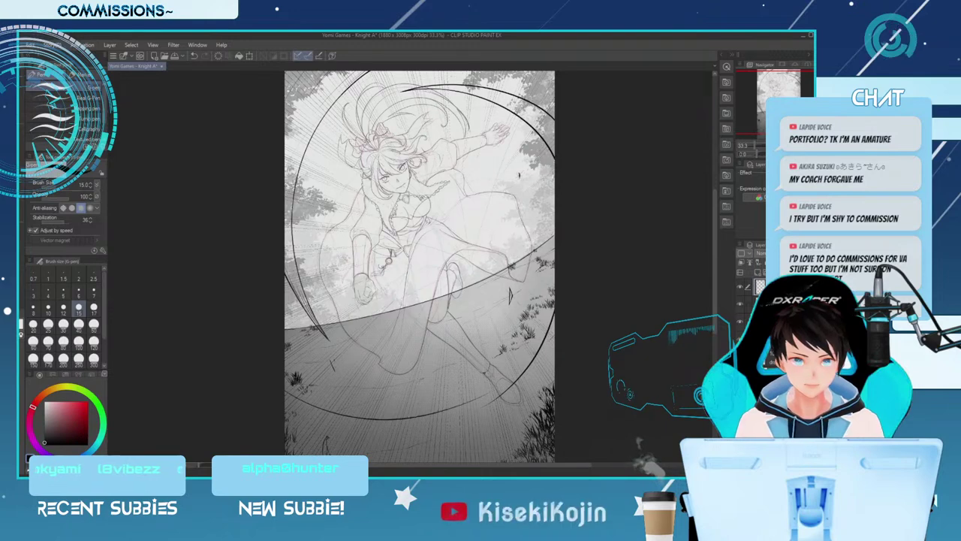
{"action": "key", "text": "ctrl+z"}
{"action": "left_click_drag", "start_coordinate": [306, 385], "coordinate": [495, 398]}
{"action": "key", "text": "ctrl+z"}
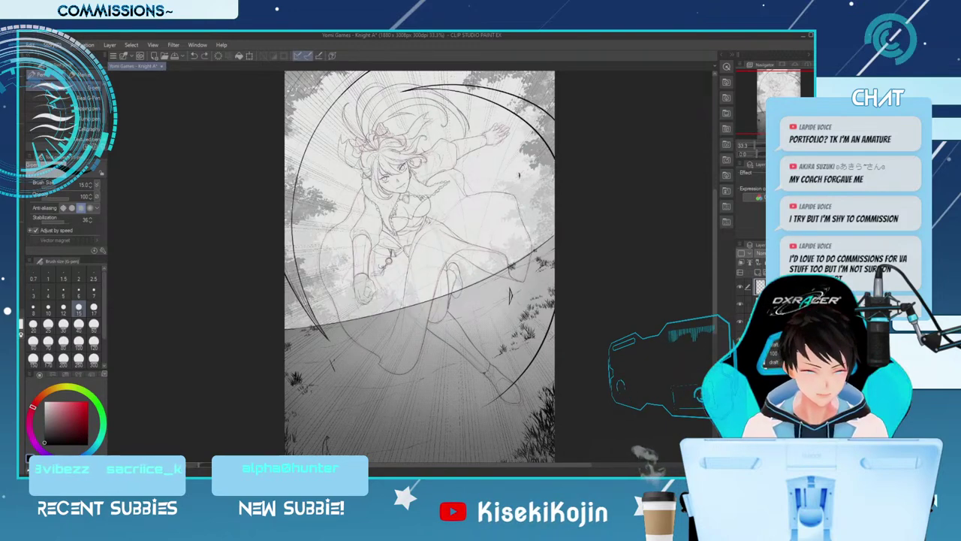
{"action": "left_click_drag", "start_coordinate": [301, 380], "coordinate": [491, 391]}
{"action": "key", "text": "ctrl+z"}
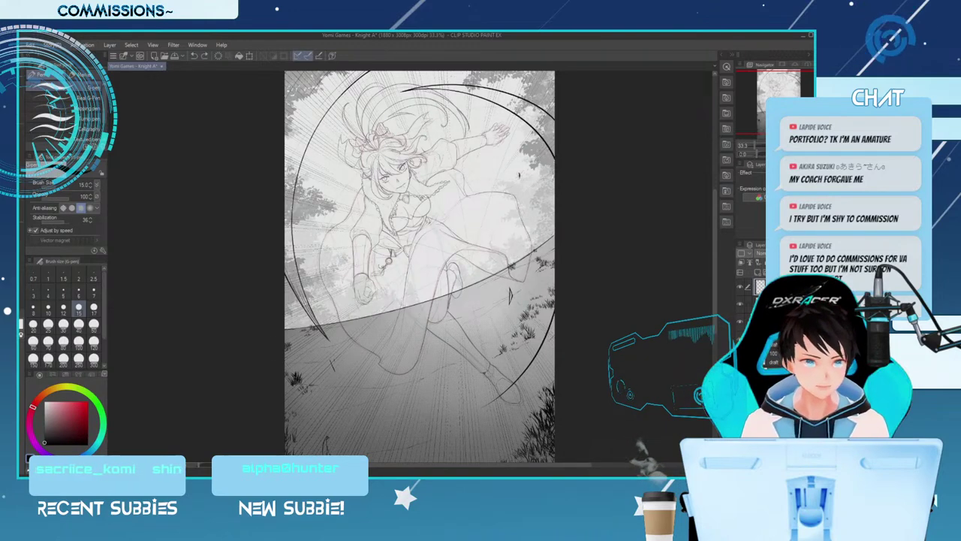
Draw the left part of the lower arc from the canvas border across the ground, undoing unsatisfactory strokes
{"action": "left_click_drag", "start_coordinate": [510, 295], "coordinate": [467, 352]}
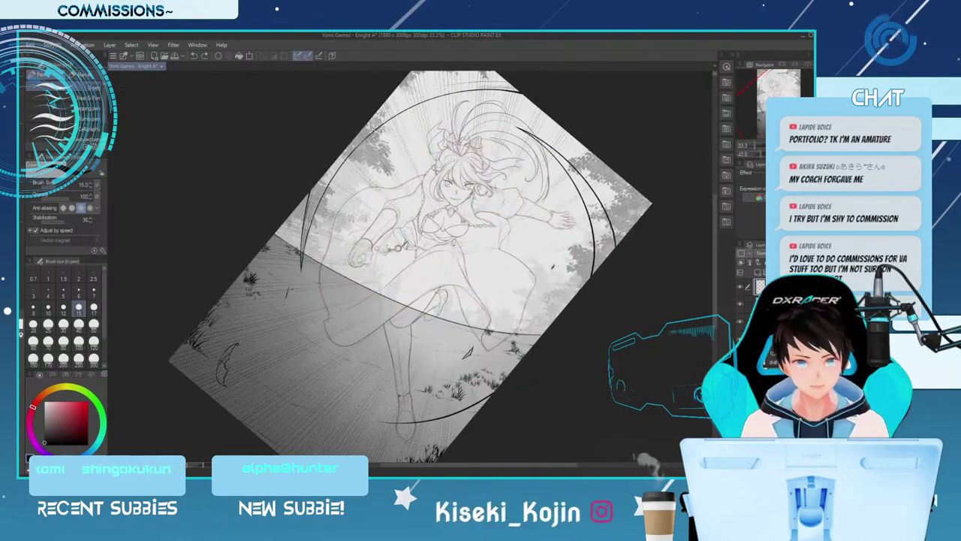
{"action": "left_click_drag", "start_coordinate": [254, 281], "coordinate": [390, 412]}
{"action": "key", "text": "ctrl+z"}
{"action": "mouse_move", "coordinate": [254, 285]}
{"action": "left_mouse_down"}
{"action": "mouse_move", "coordinate": [316, 378]}
{"action": "mouse_move", "coordinate": [386, 418]}
{"action": "left_mouse_up"}
{"action": "key", "text": "ctrl+z"}
{"action": "left_click_drag", "start_coordinate": [257, 289], "coordinate": [373, 420]}
{"action": "key", "text": "ctrl+z"}
{"action": "mouse_move", "coordinate": [260, 260]}
{"action": "left_mouse_down"}
{"action": "mouse_move", "coordinate": [288, 321]}
{"action": "mouse_move", "coordinate": [315, 335]}
{"action": "left_mouse_up"}
{"action": "key", "text": "ctrl+z"}
{"action": "left_click_drag", "start_coordinate": [258, 253], "coordinate": [296, 341]}
{"action": "key", "text": "ctrl+z"}
{"action": "mouse_move", "coordinate": [255, 256]}
{"action": "left_mouse_down"}
{"action": "mouse_move", "coordinate": [278, 313]}
{"action": "mouse_move", "coordinate": [317, 348]}
{"action": "left_mouse_up"}
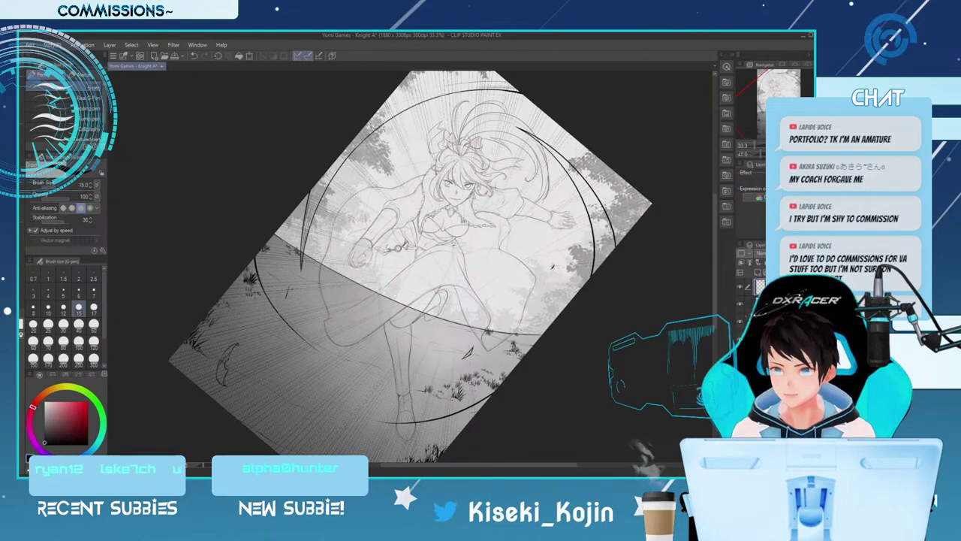
Draw the outer curve of the lower-left crescent from the canvas border to its tip, undoing unsatisfactory strokes and thickening the line
{"action": "left_click_drag", "start_coordinate": [233, 283], "coordinate": [297, 341]}
{"action": "key", "text": "ctrl+z"}
{"action": "left_click_drag", "start_coordinate": [234, 281], "coordinate": [298, 337]}
{"action": "key", "text": "ctrl+z"}
{"action": "left_click_drag", "start_coordinate": [235, 277], "coordinate": [298, 341]}
{"action": "key", "text": "ctrl+z"}
{"action": "left_click_drag", "start_coordinate": [238, 281], "coordinate": [316, 347]}
{"action": "key", "text": "ctrl+z"}
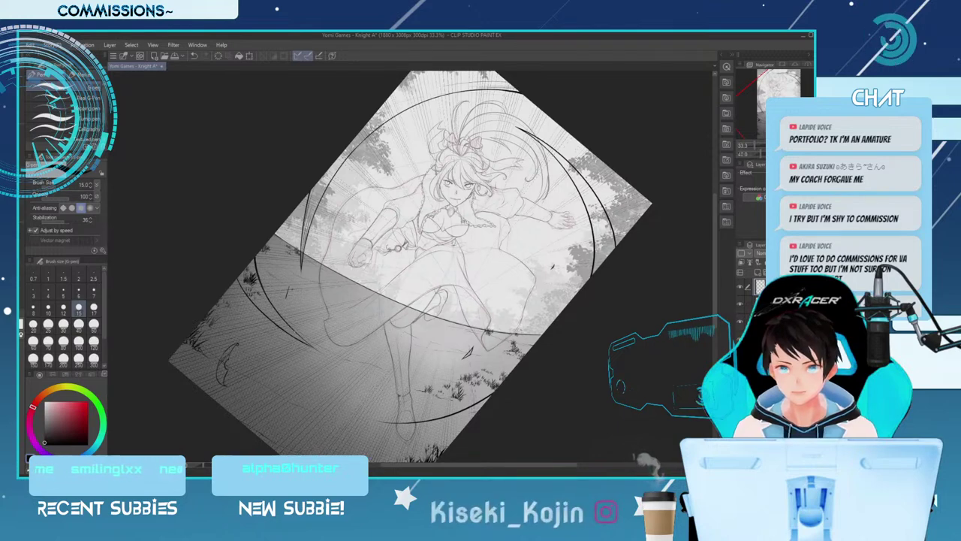
{"action": "key", "text": "e"}
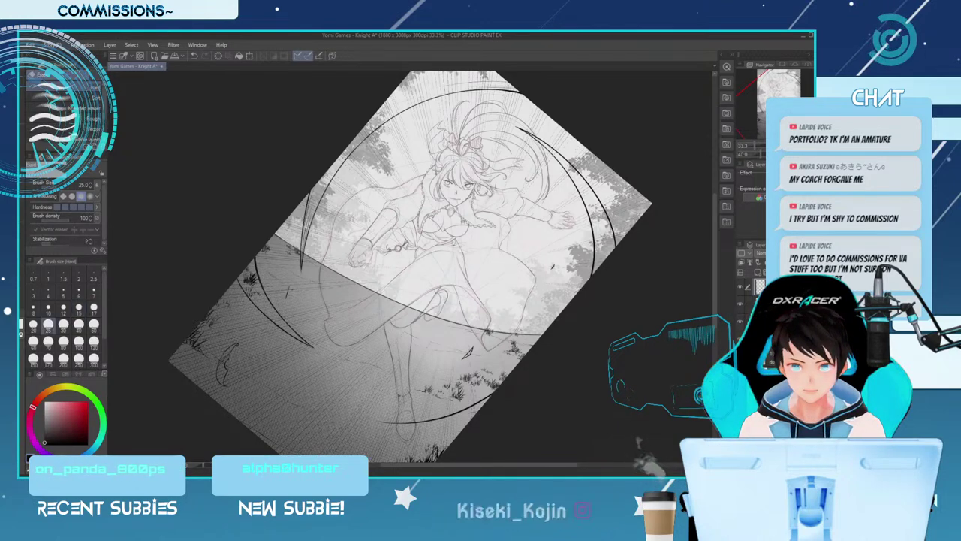
{"action": "key", "text": "p"}
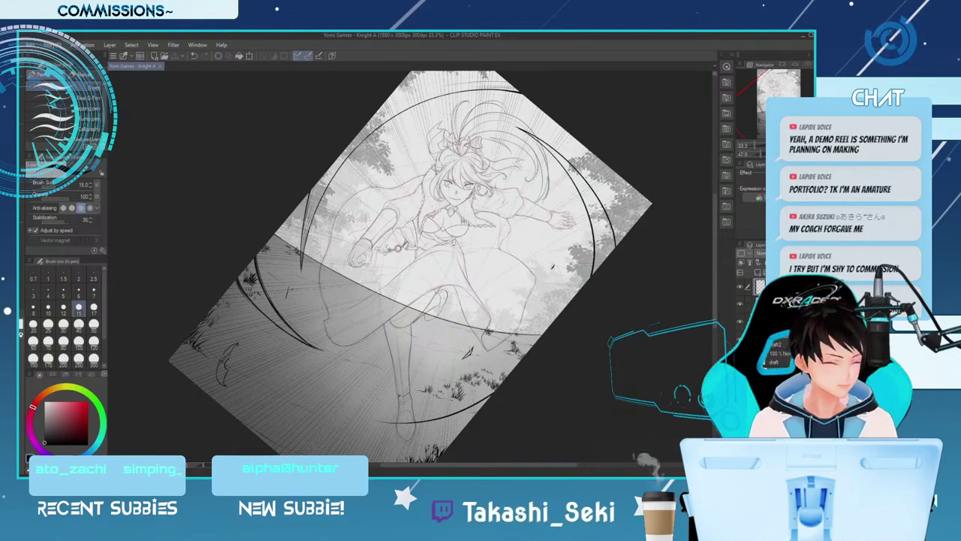
Clean up the lower-left crescent's outer curve near the canvas border with the eraser and pen
{"action": "key", "text": "minus"}
{"action": "key", "text": "minus"}
{"action": "key", "text": "minus"}
{"action": "key", "text": "minus"}
{"action": "key", "text": "minus"}
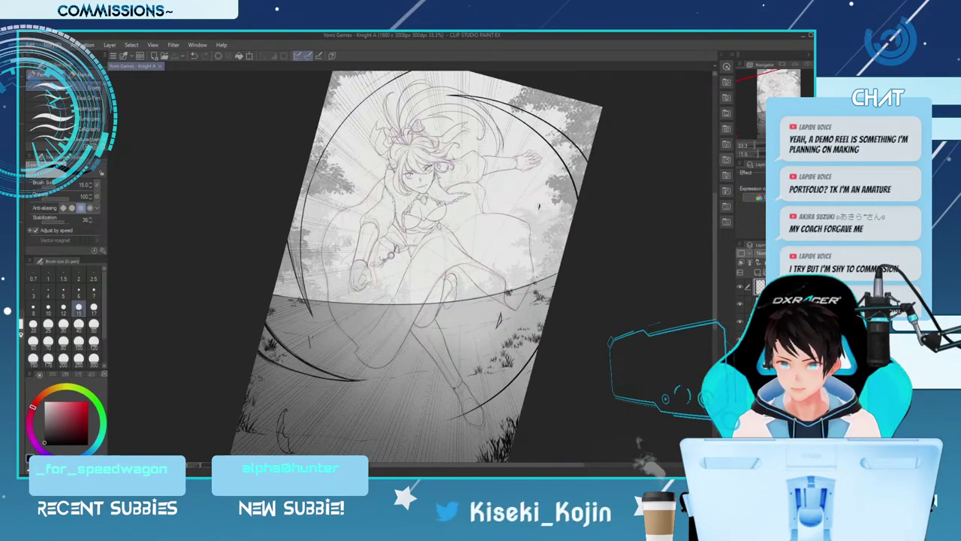
{"action": "key", "text": "asciicircum"}
{"action": "key", "text": "asciicircum"}
{"action": "key", "text": "asciicircum"}
{"action": "key", "text": "asciicircum"}
{"action": "key", "text": "asciicircum"}
{"action": "key", "text": "asciicircum"}
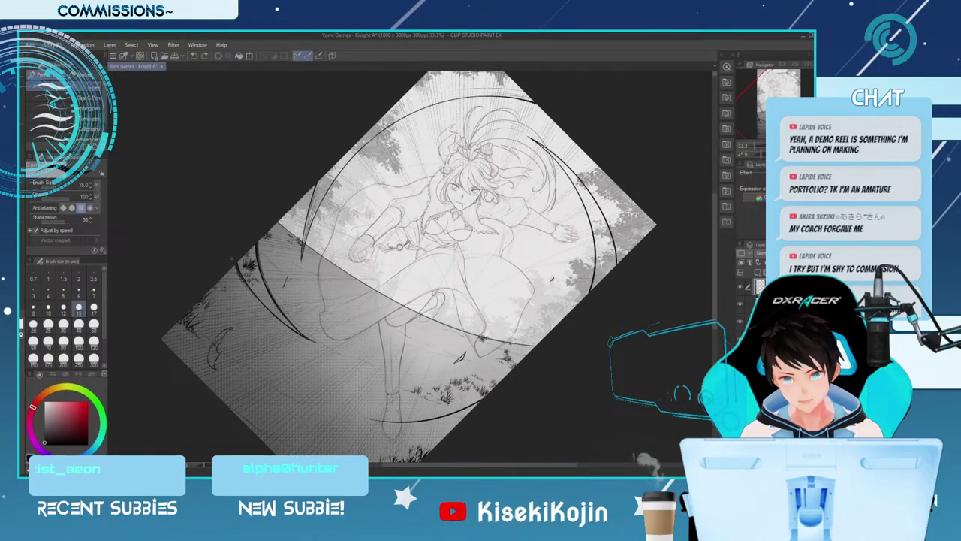
{"action": "key", "text": "e"}
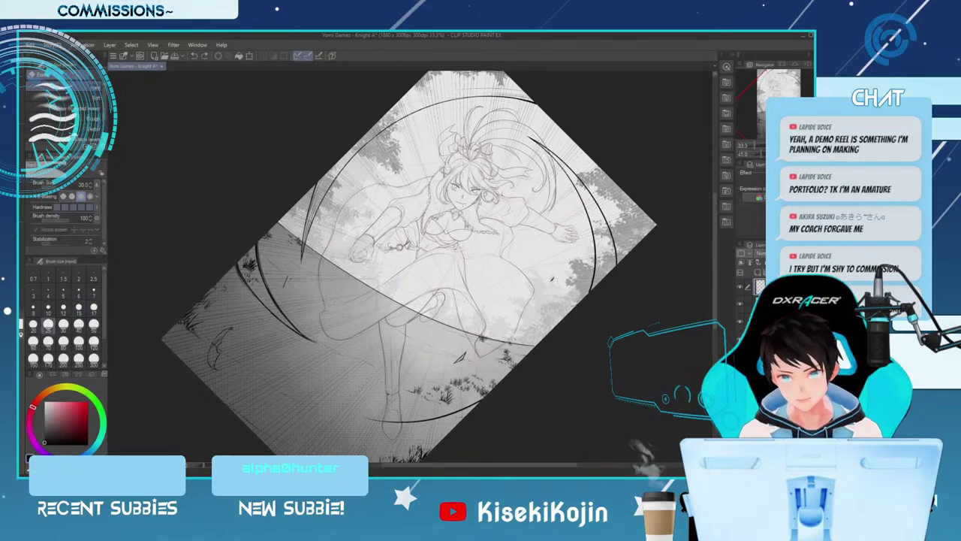
{"action": "key", "text": "p"}
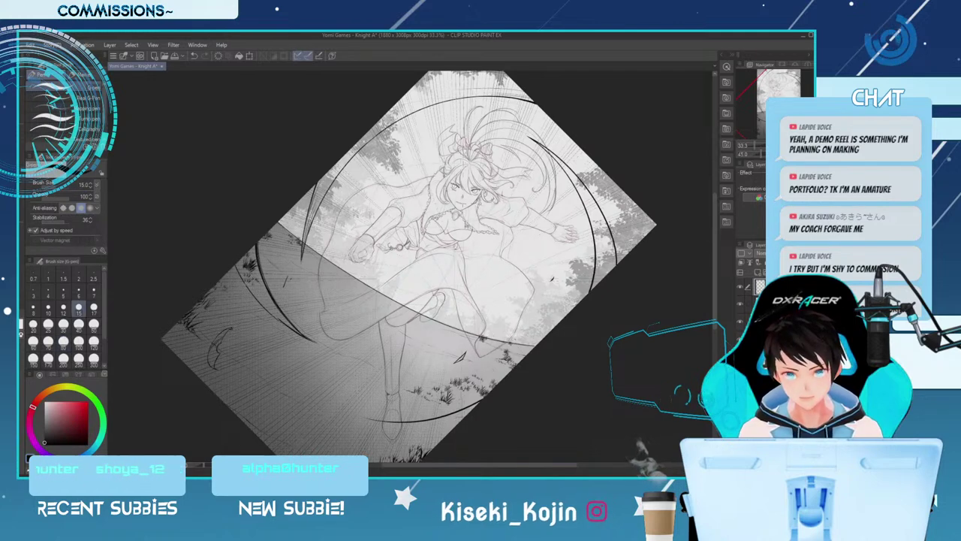
Shorten the lower-left crescent and redraw its pointed tip, alternating between eraser and pen
{"action": "key", "text": "e"}
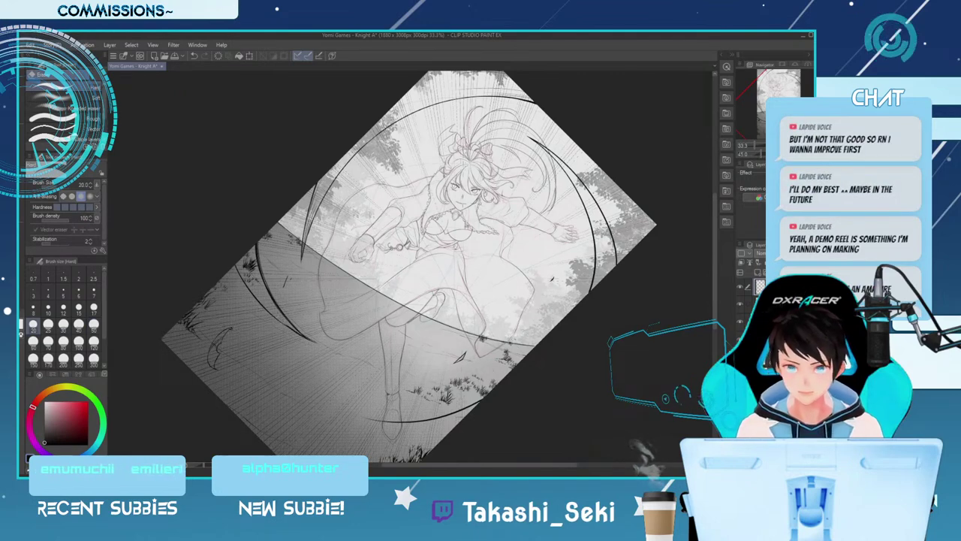
{"action": "key", "text": "p"}
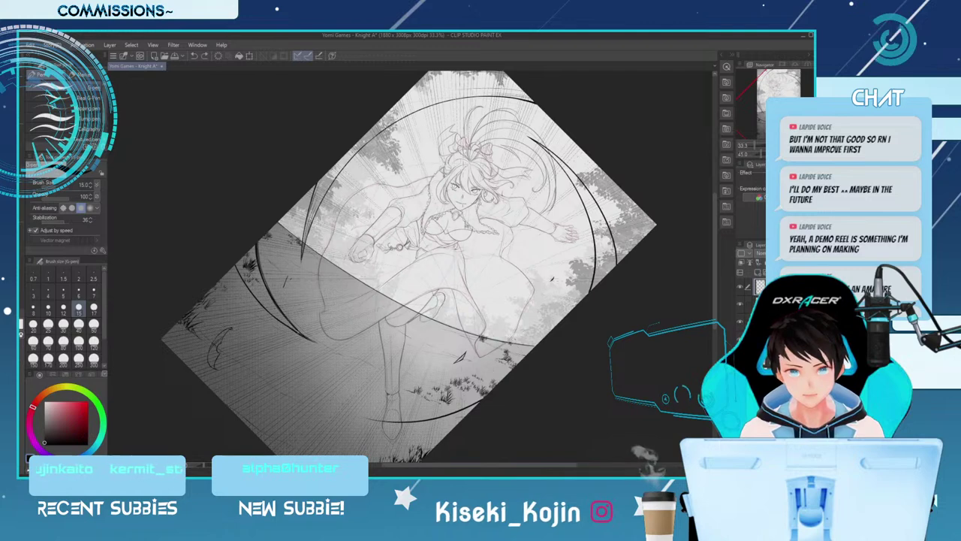
{"action": "key", "text": "e"}
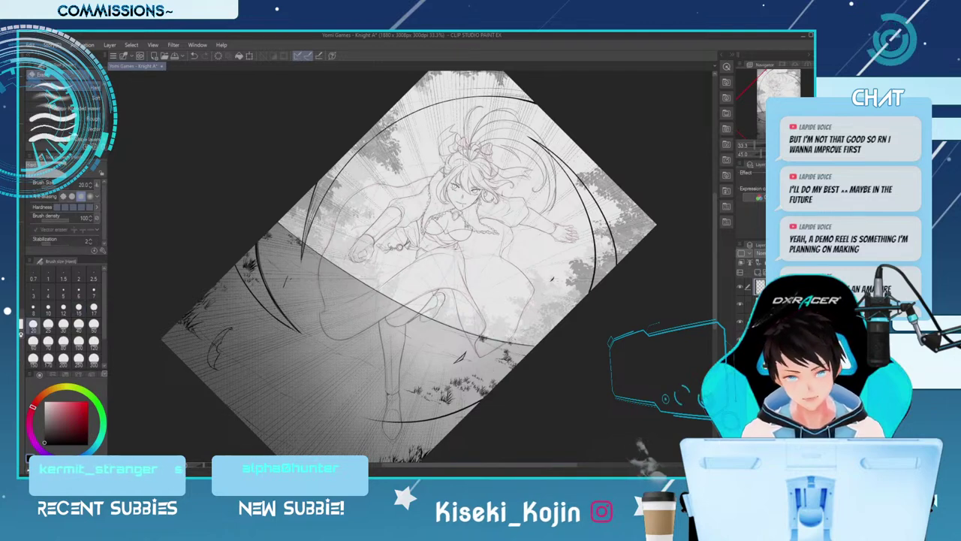
{"action": "key", "text": "p"}
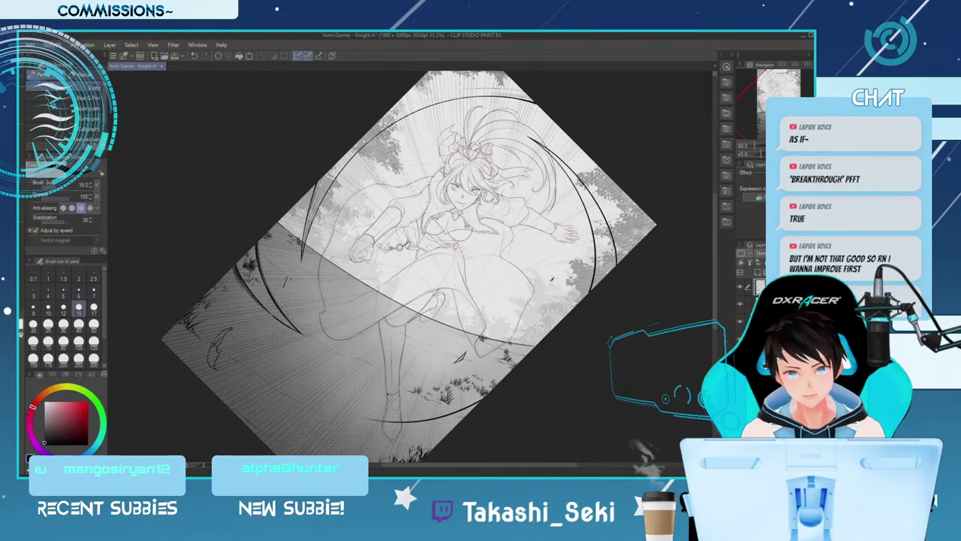
{"action": "key", "text": "e"}
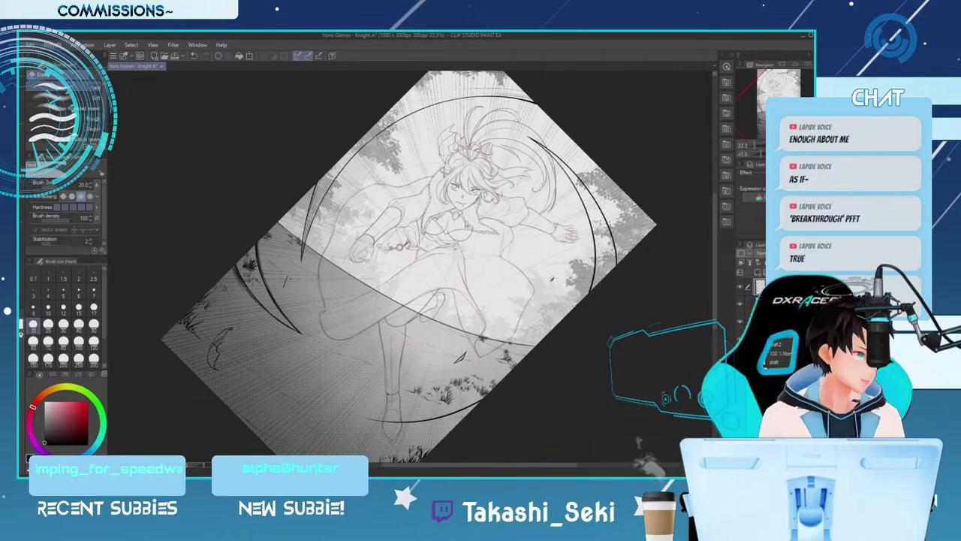
Thicken the narrow pointed crescent at the canvas's left border above the horizon with the pen
{"action": "key", "text": "minus"}
{"action": "key", "text": "minus"}
{"action": "key", "text": "minus"}
{"action": "key", "text": "minus"}
{"action": "key", "text": "minus"}
{"action": "key", "text": "minus"}
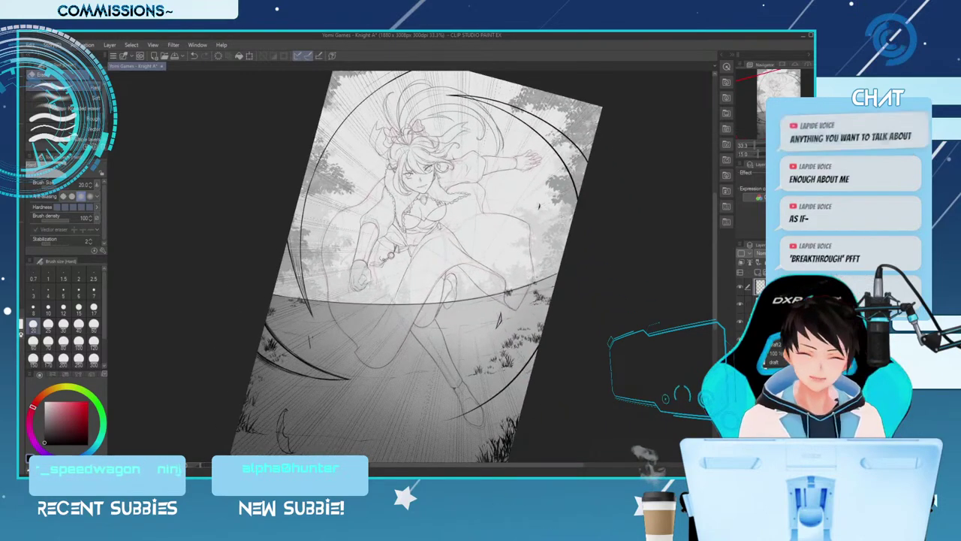
{"action": "key", "text": "p"}
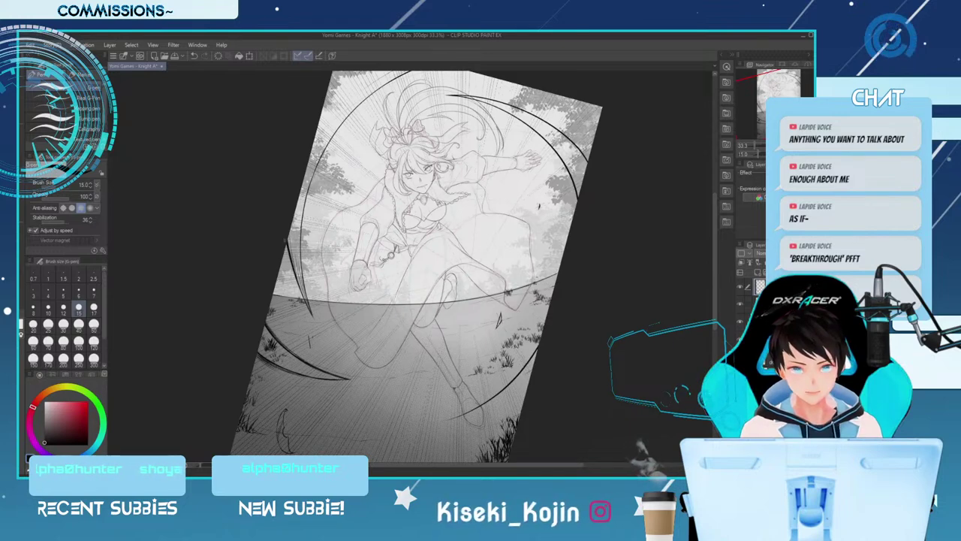
{"action": "left_click_drag", "start_coordinate": [289, 255], "coordinate": [296, 279]}
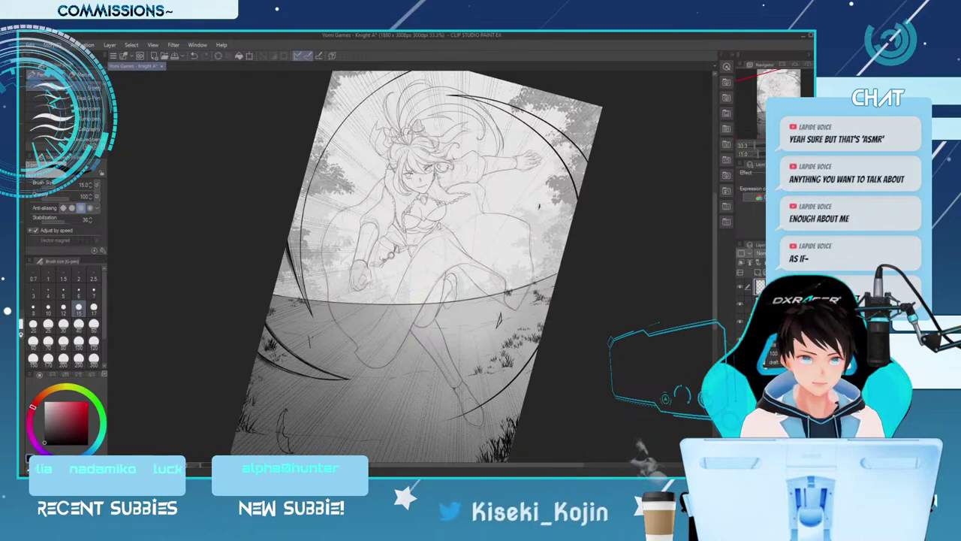
Draw the lower arc from the character's foot across the ground toward the lower-left debris, redoing the unsatisfactory stroke
{"action": "scroll", "coordinate": [417, 266], "scroll_direction": "up", "scroll_amount": 3}
{"action": "scroll", "coordinate": [417, 266], "scroll_direction": "up", "scroll_amount": 1}
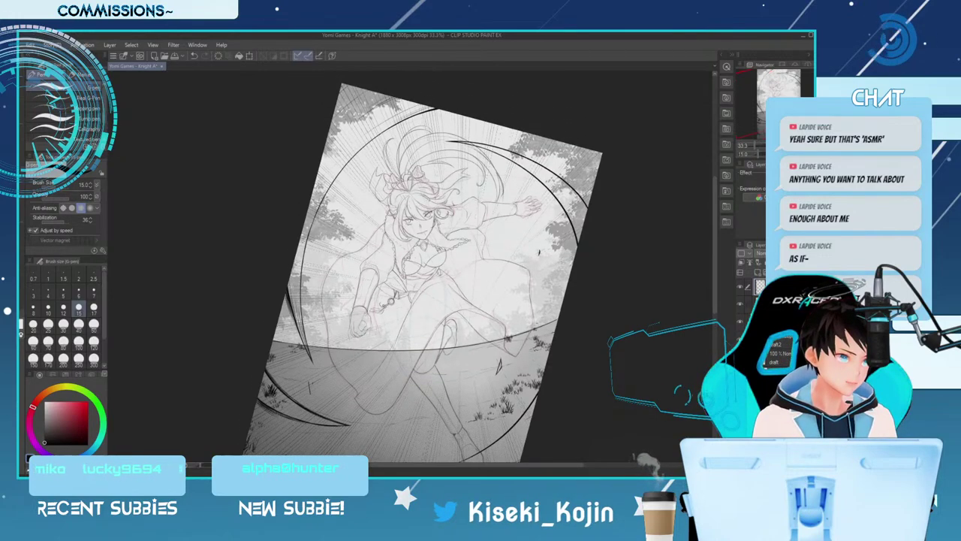
{"action": "key", "text": "minus"}
{"action": "key", "text": "minus"}
{"action": "key", "text": "minus"}
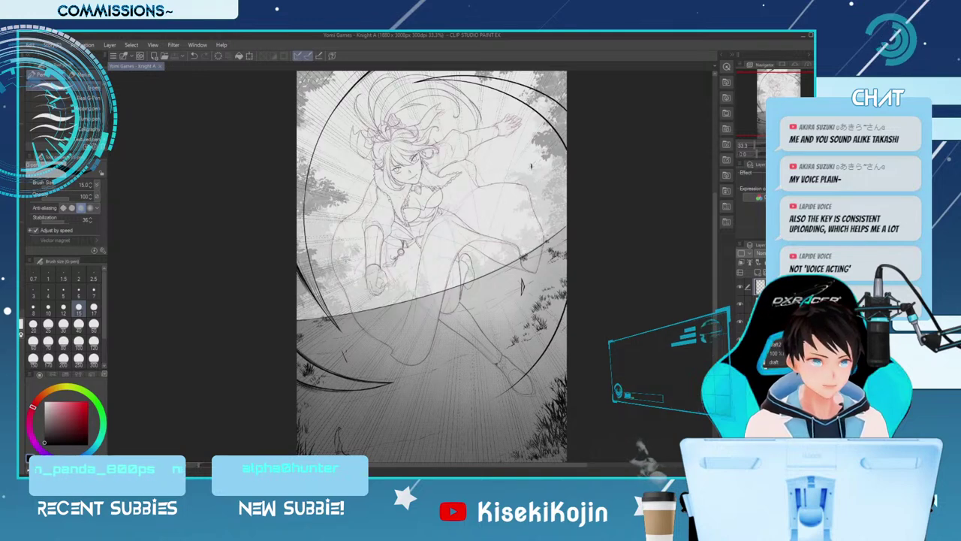
{"action": "key", "text": "ctrl+minus"}
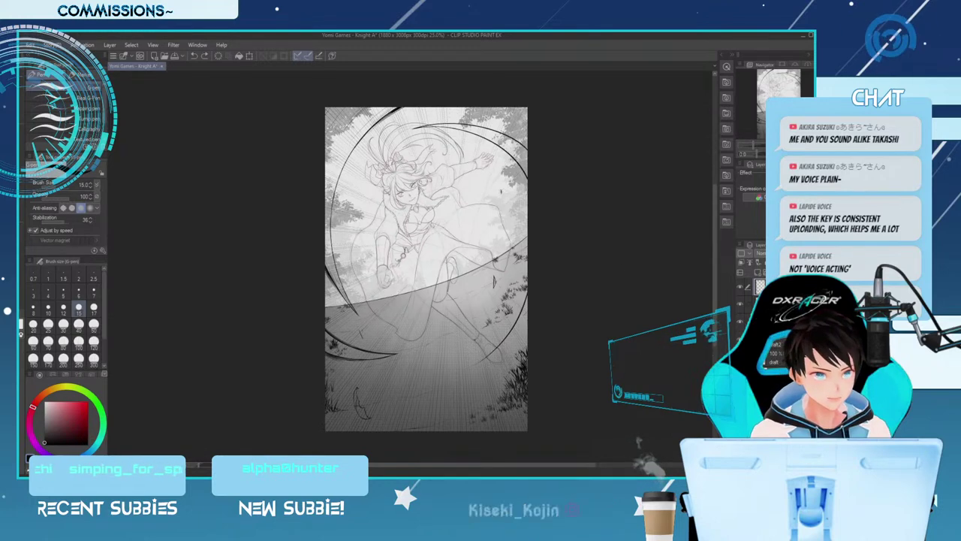
{"action": "key", "text": "ctrl+plus"}
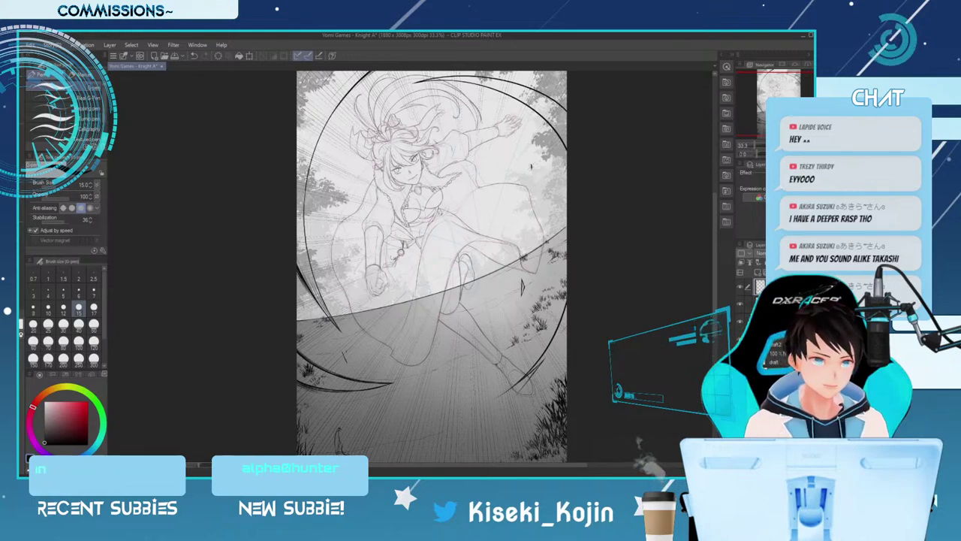
{"action": "key", "text": "minus"}
{"action": "key", "text": "minus"}
{"action": "key", "text": "minus"}
{"action": "key", "text": "minus"}
{"action": "key", "text": "minus"}
{"action": "scroll", "coordinate": [430, 266], "scroll_direction": "down", "scroll_amount": 2}
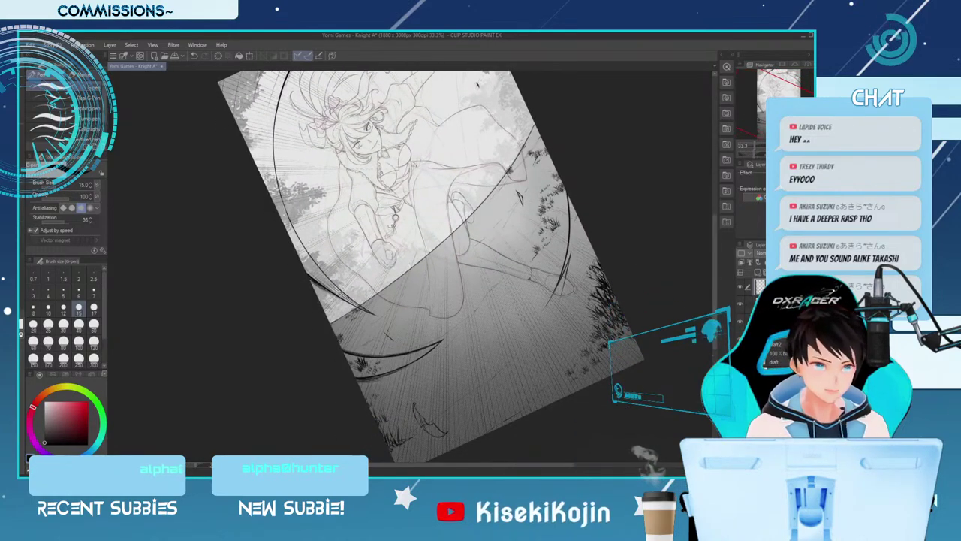
{"action": "left_click_drag", "start_coordinate": [566, 279], "coordinate": [514, 382]}
{"action": "key", "text": "ctrl+z"}
{"action": "left_click_drag", "start_coordinate": [568, 275], "coordinate": [502, 382]}
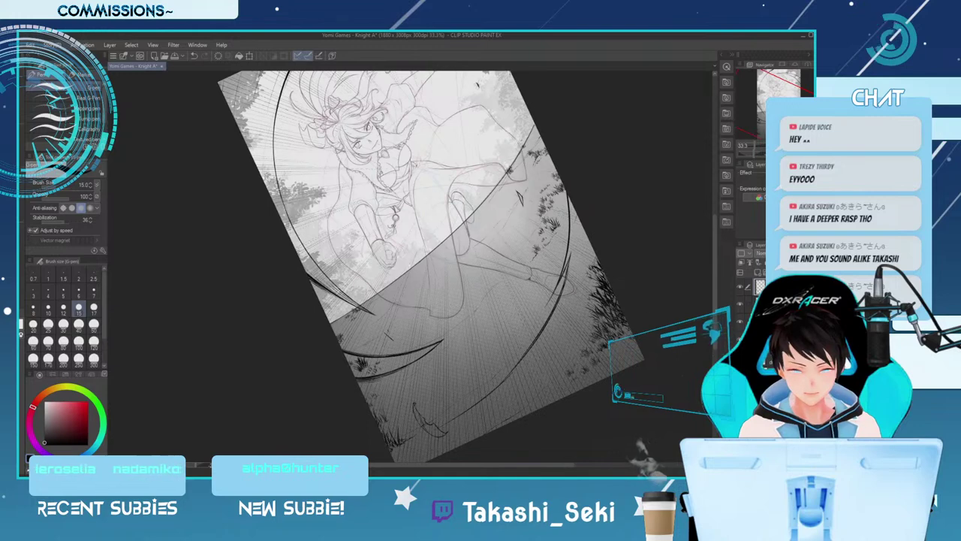
Refine the ground arc with eraser and pen, and add an outer curve through the grass at the canvas's lower-right corner
{"action": "key", "text": "e"}
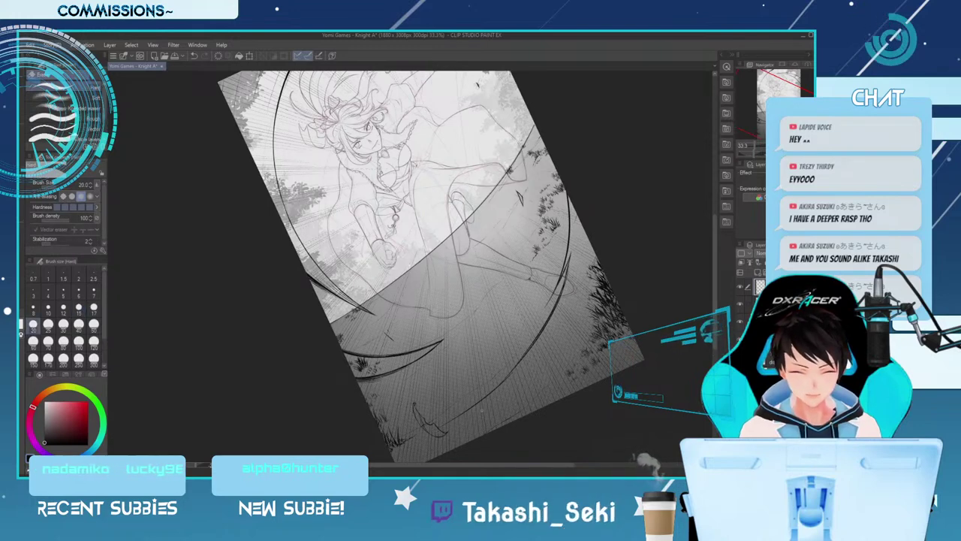
{"action": "key", "text": "p"}
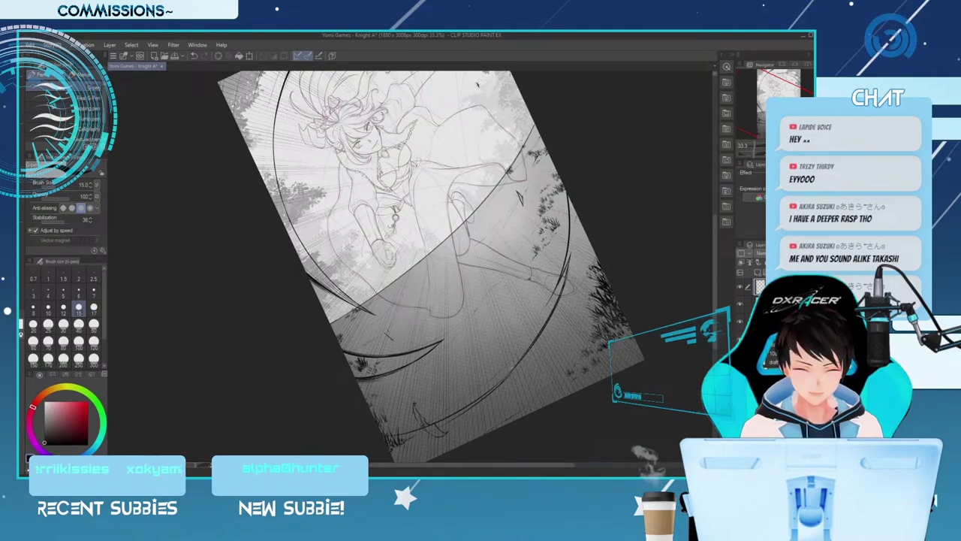
{"action": "key", "text": "e"}
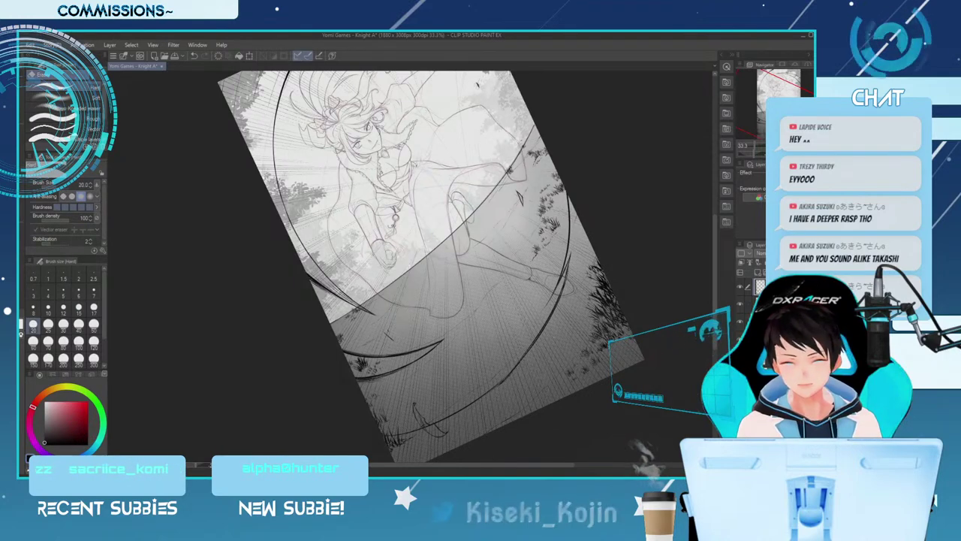
{"action": "key", "text": "p"}
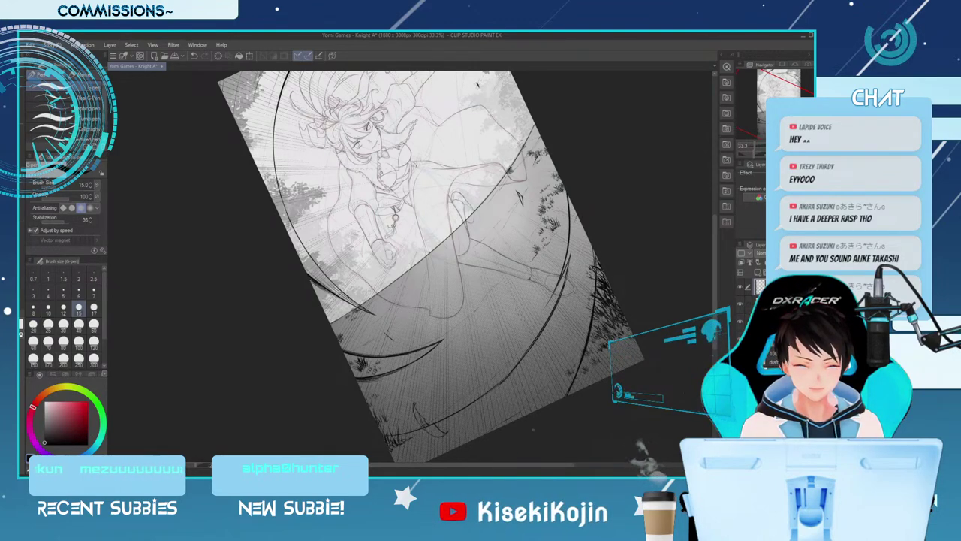
Sketch a small debris shard on the ground between the character's leg and the existing shard
{"action": "key", "text": "asciicircum"}
{"action": "key", "text": "asciicircum"}
{"action": "key", "text": "asciicircum"}
{"action": "key", "text": "asciicircum"}
{"action": "key", "text": "asciicircum"}
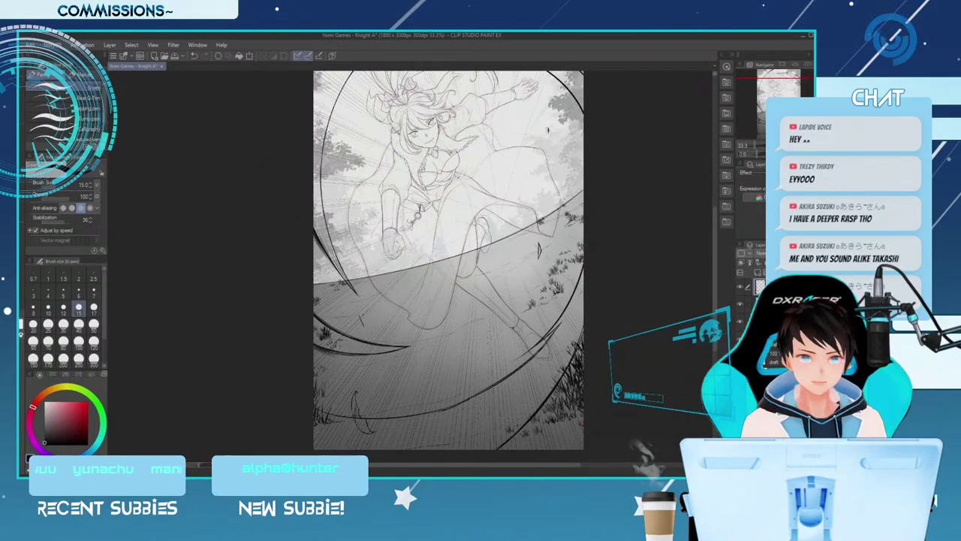
{"action": "scroll", "coordinate": [448, 266], "scroll_direction": "up", "scroll_amount": 3}
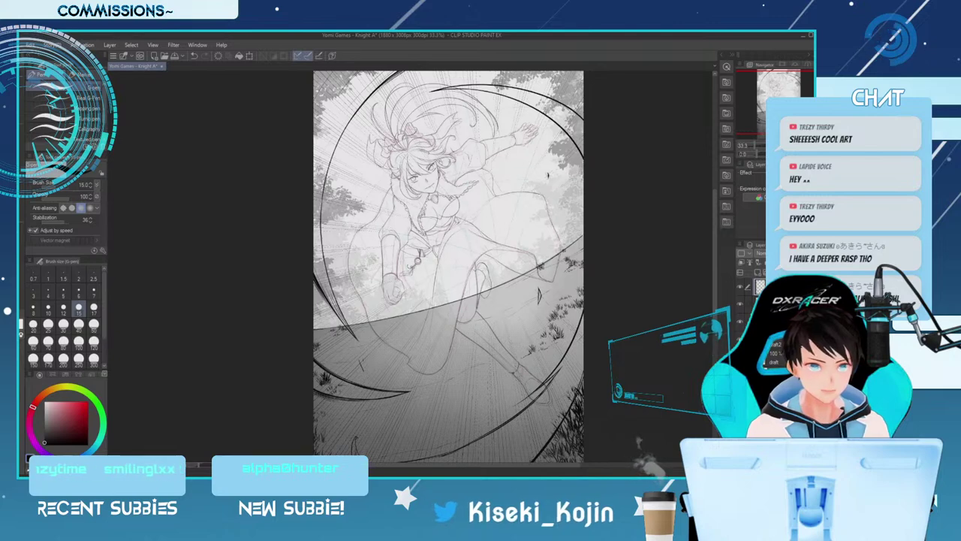
{"action": "key", "text": "p"}
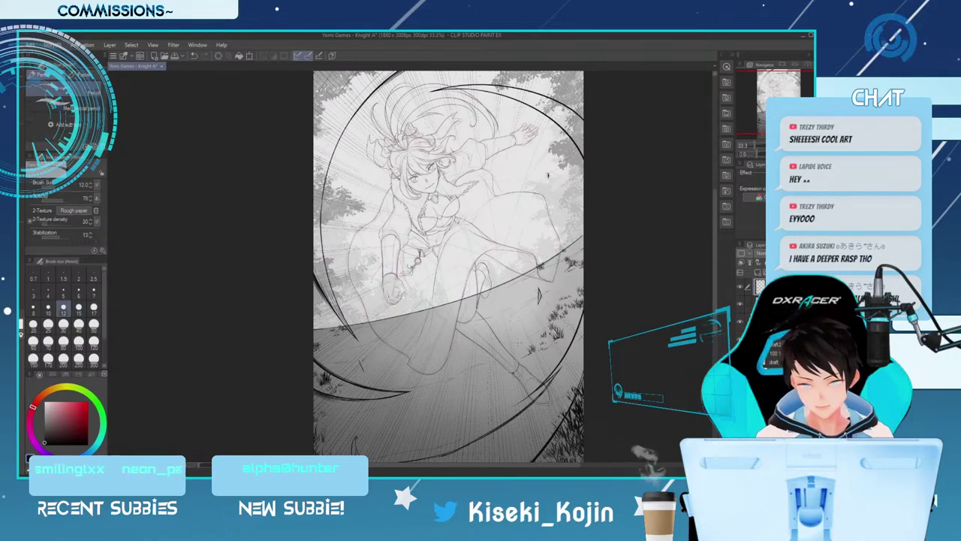
{"action": "key", "text": "]"}
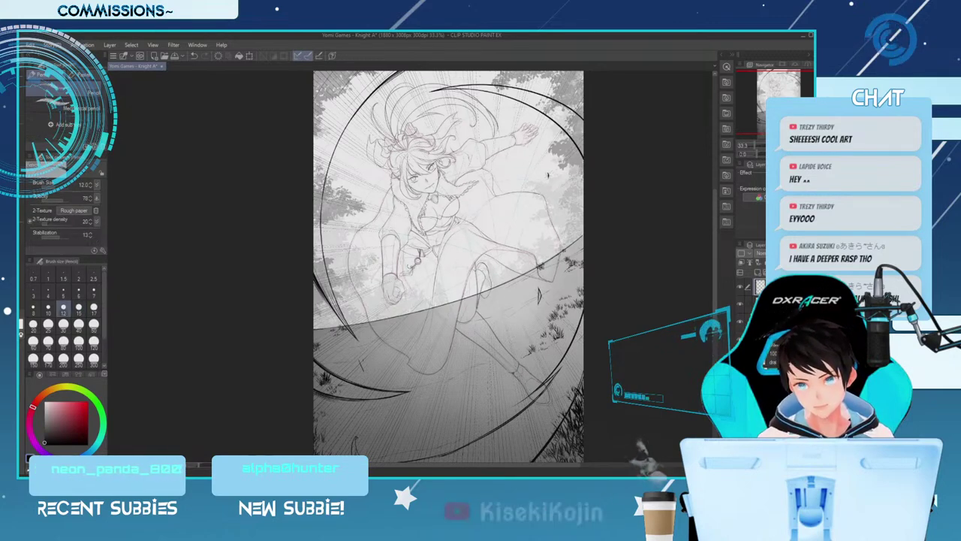
{"action": "key", "text": "p"}
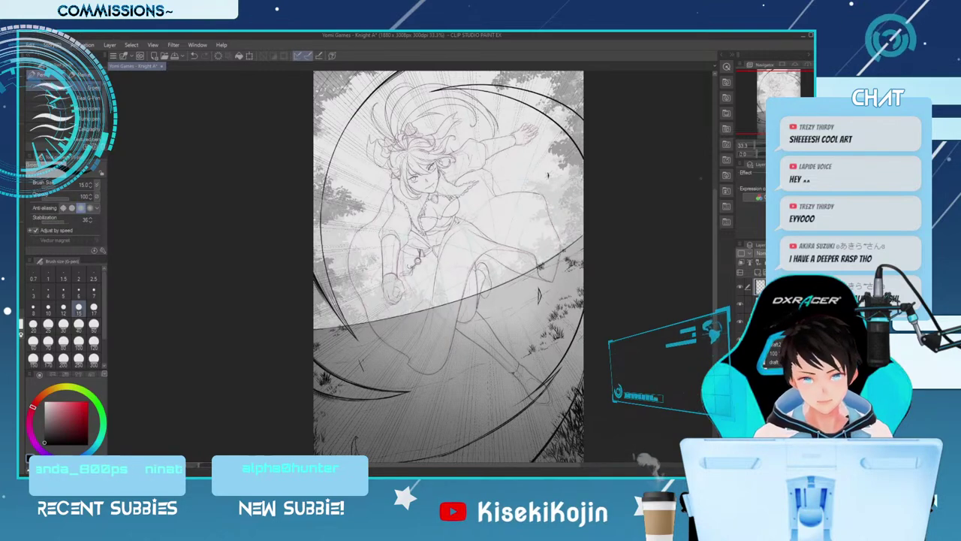
{"action": "key", "text": "asciicircum"}
{"action": "key", "text": "asciicircum"}
{"action": "key", "text": "asciicircum"}
{"action": "key", "text": "asciicircum"}
{"action": "key", "text": "asciicircum"}
{"action": "key", "text": "asciicircum"}
{"action": "key", "text": "asciicircum"}
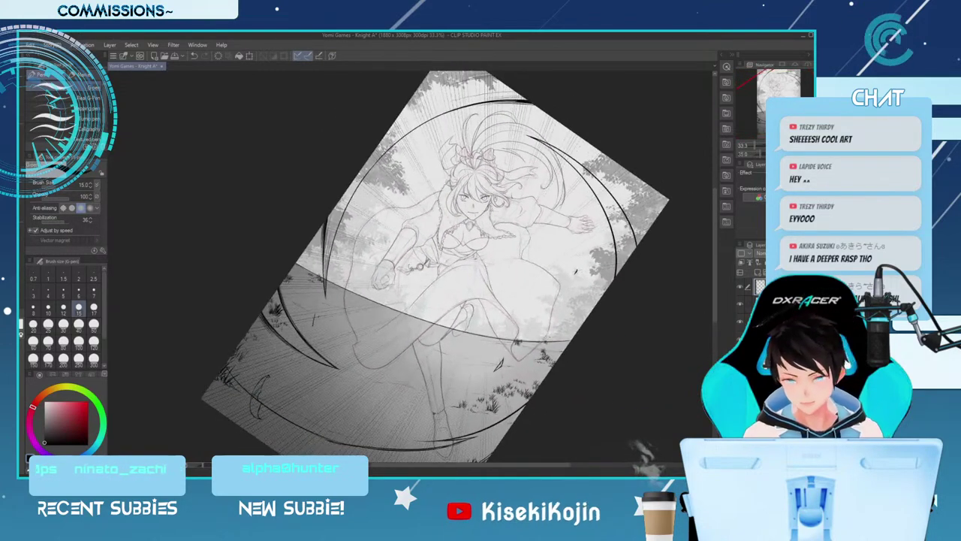
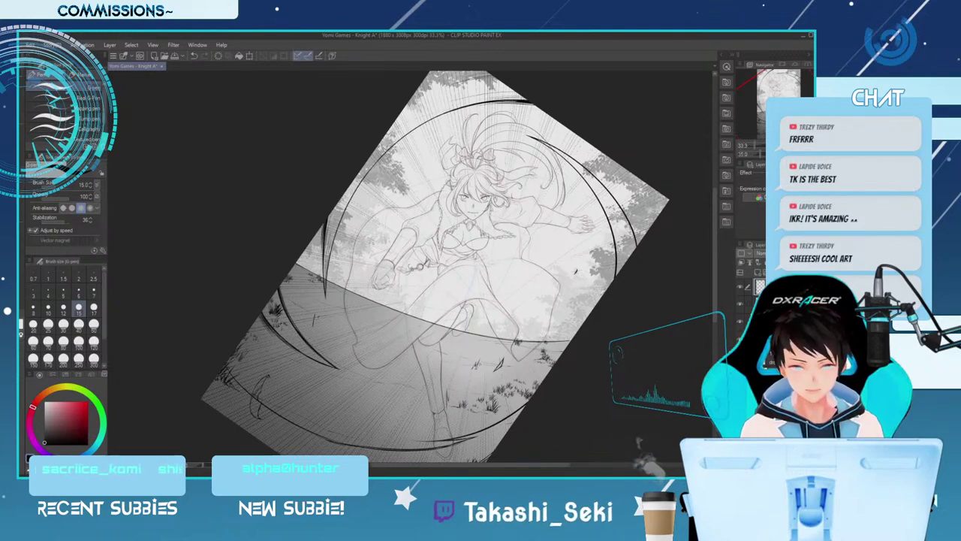
Erase the small debris mark on the ground beside the larger shard, right of the character's leg
{"action": "key", "text": "ctrl+plus"}
{"action": "left_click_drag", "start_coordinate": [614, 380], "coordinate": [614, 219]}
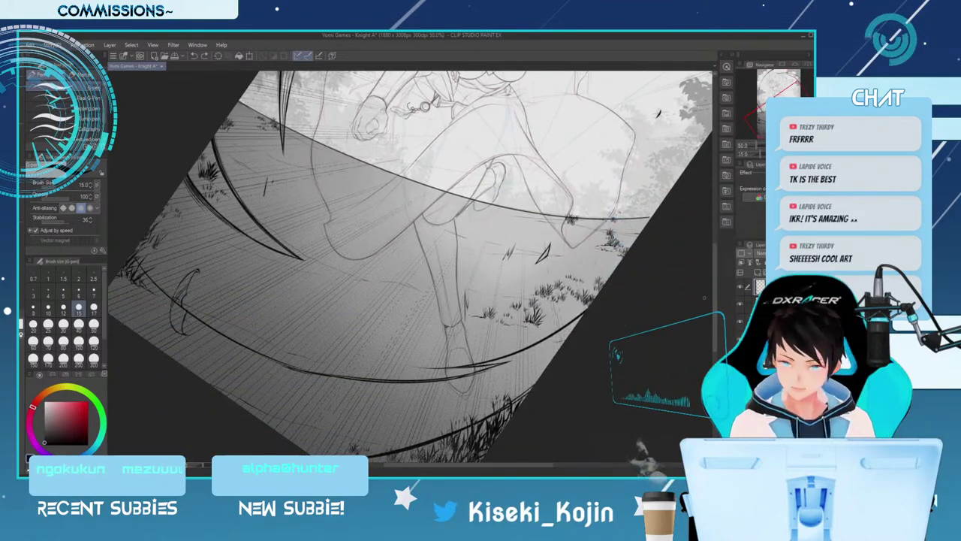
{"action": "key", "text": "minus"}
{"action": "key", "text": "minus"}
{"action": "key", "text": "minus"}
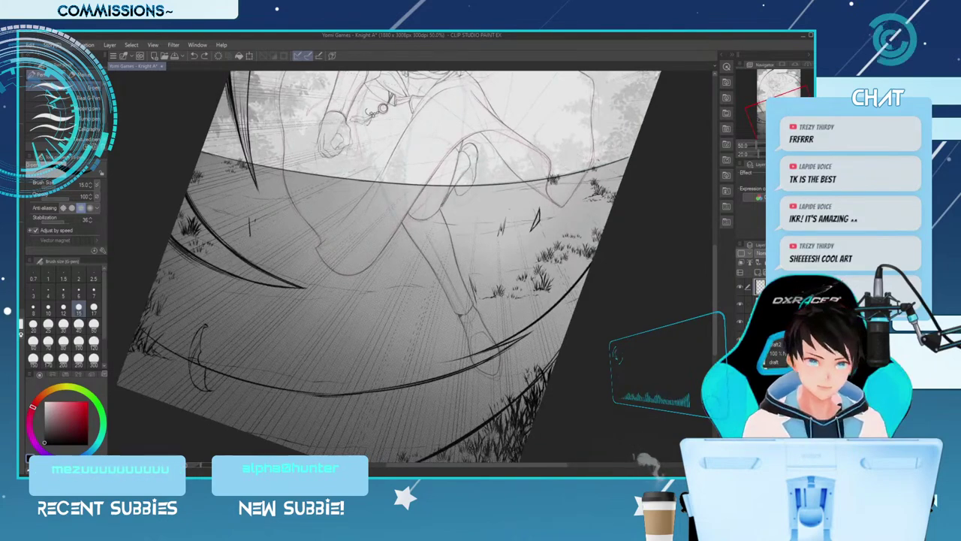
{"action": "key", "text": "e"}
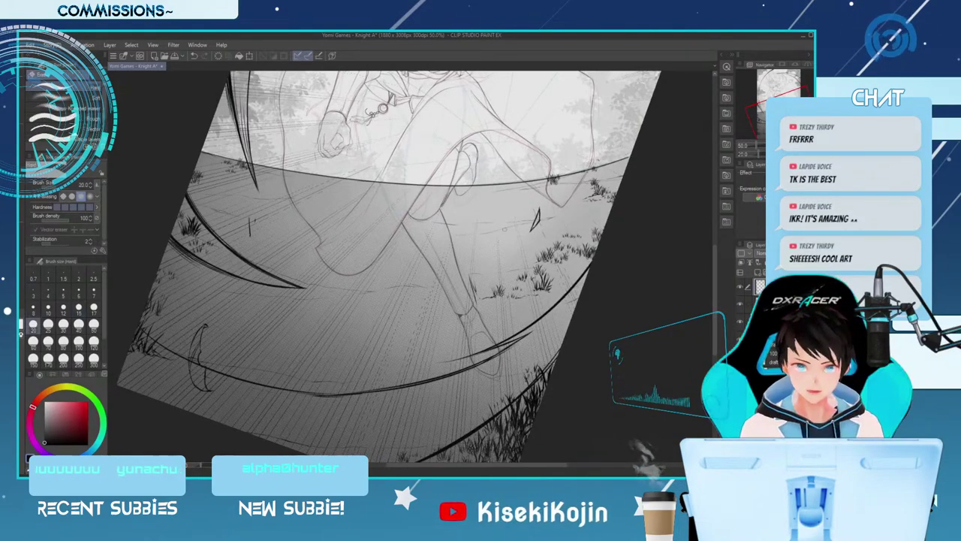
Draw small pointed debris shards beside the larger shard and near the character's bent knee, refining them with the eraser
{"action": "key", "text": "p"}
{"action": "key", "text": "p"}
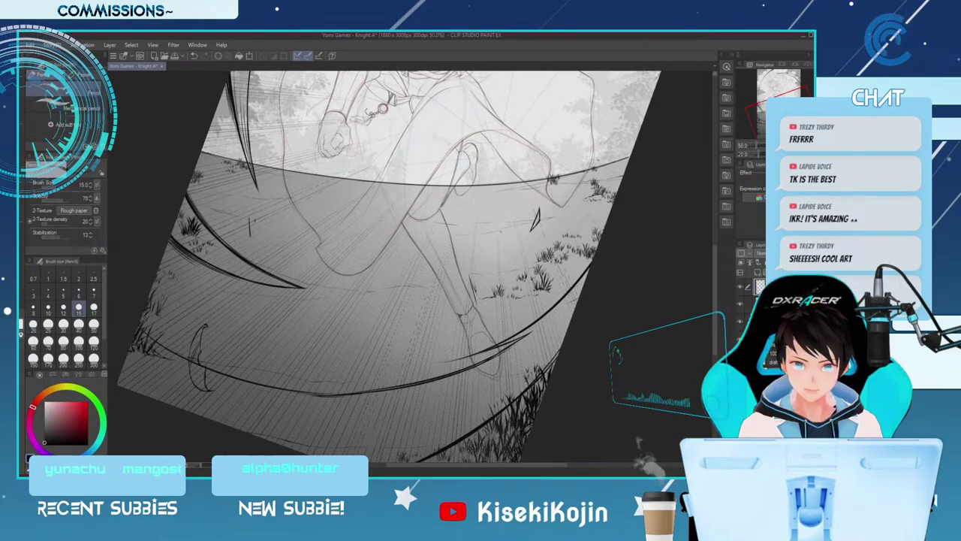
{"action": "key", "text": "p"}
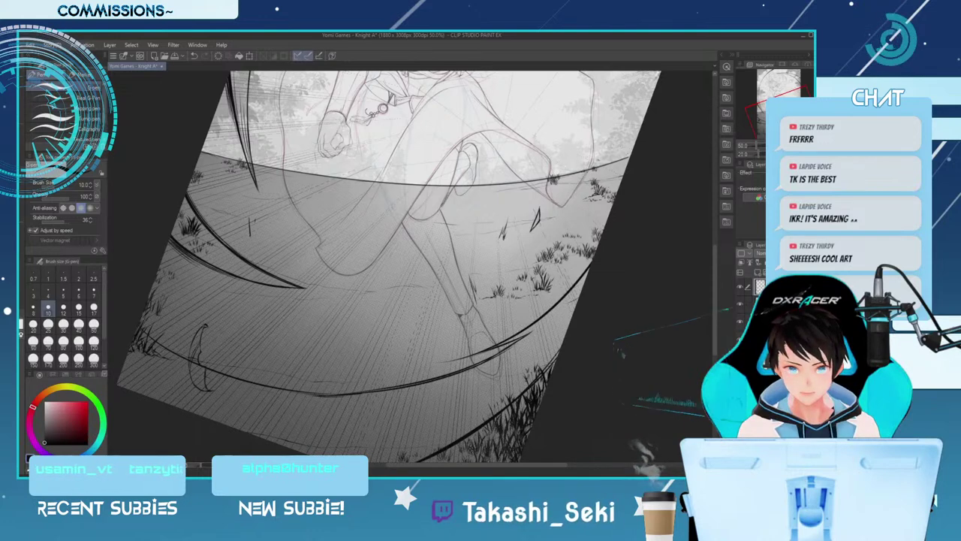
{"action": "key", "text": "e"}
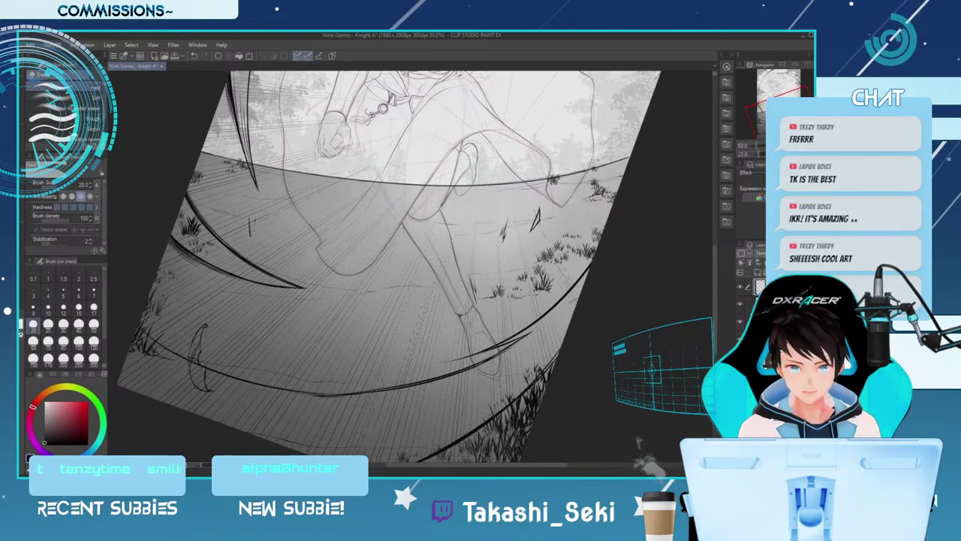
{"action": "key", "text": "p"}
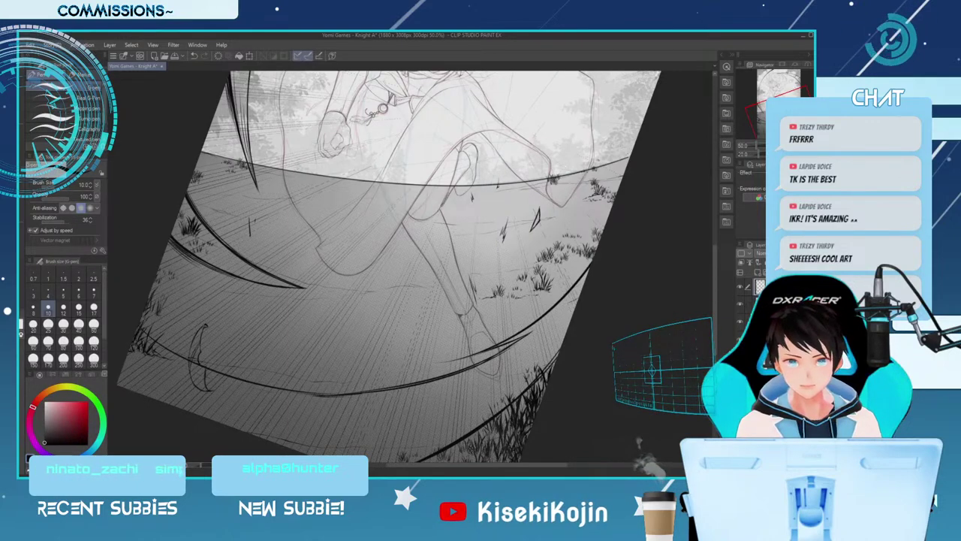
Draw sharp debris shards beside the character's lower leg and rework the small shard next to the larger one
{"action": "key", "text": "ctrl+minus"}
{"action": "key", "text": "ctrl+minus"}
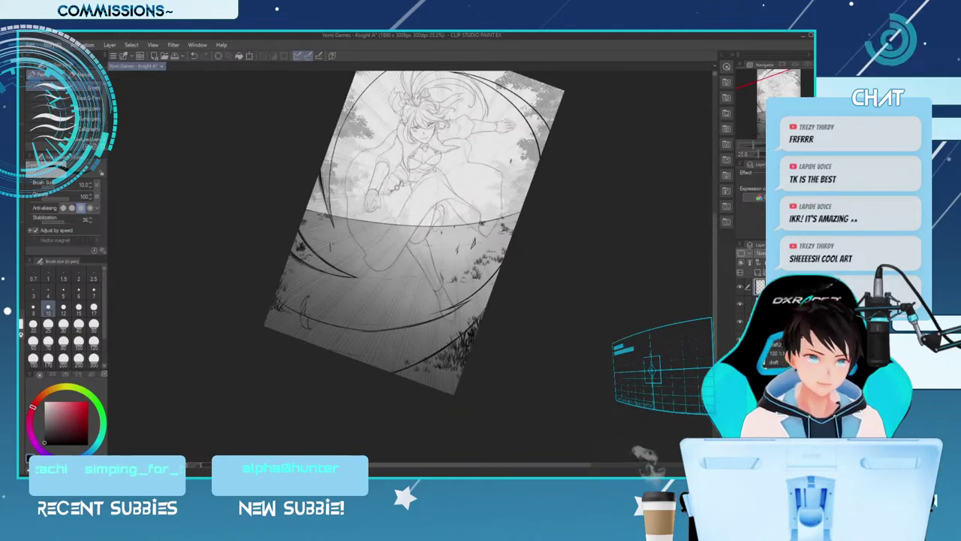
{"action": "scroll", "coordinate": [405, 203], "scroll_direction": "up", "scroll_amount": 2}
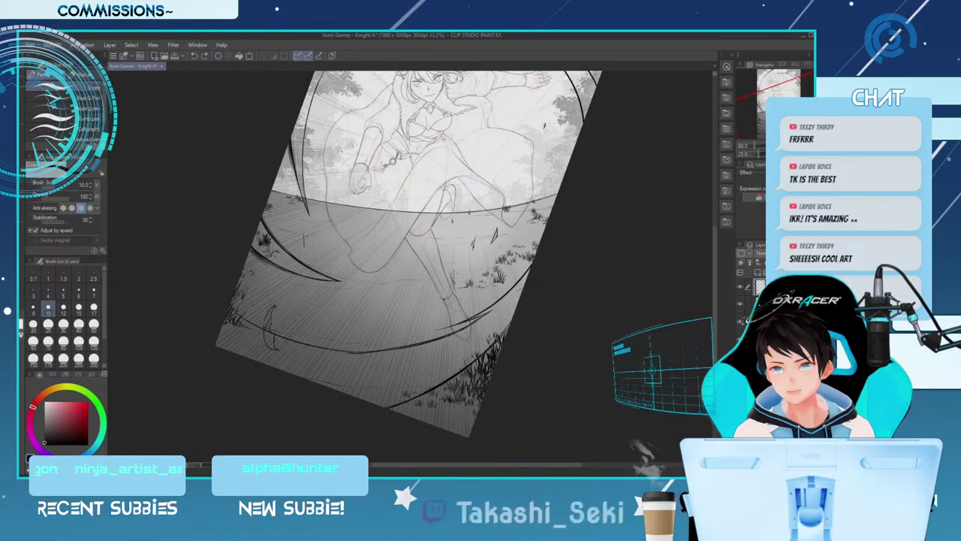
{"action": "key", "text": "e"}
{"action": "key", "text": "p"}
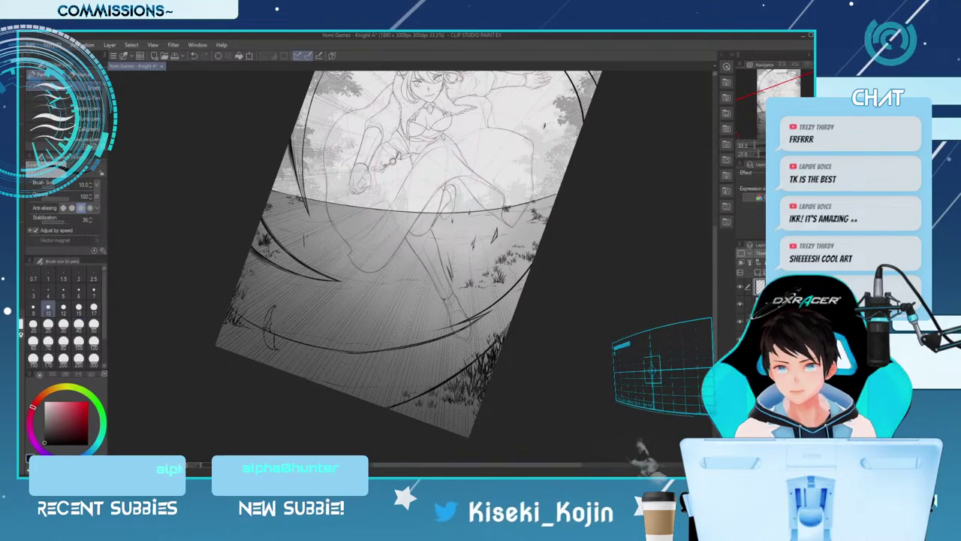
{"action": "key", "text": "ctrl+plus"}
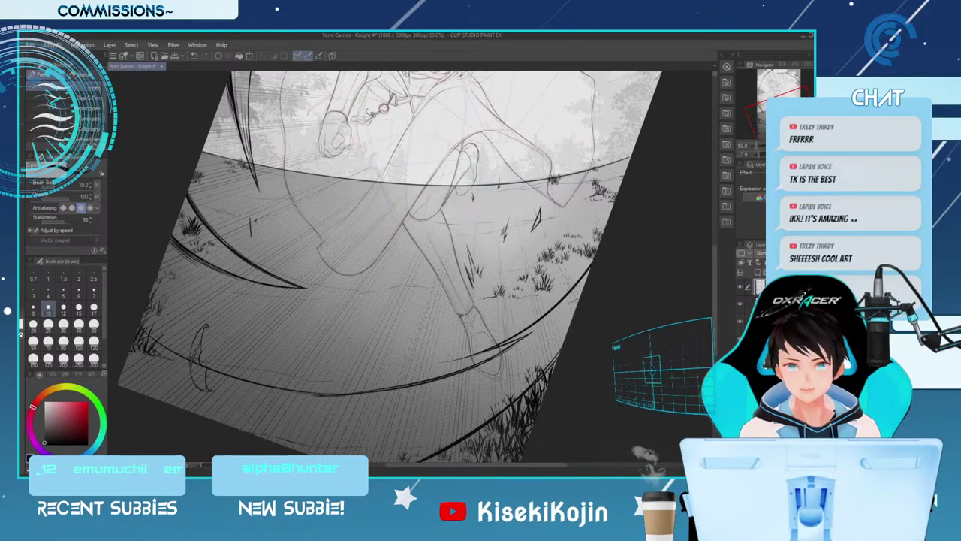
{"action": "key", "text": "e"}
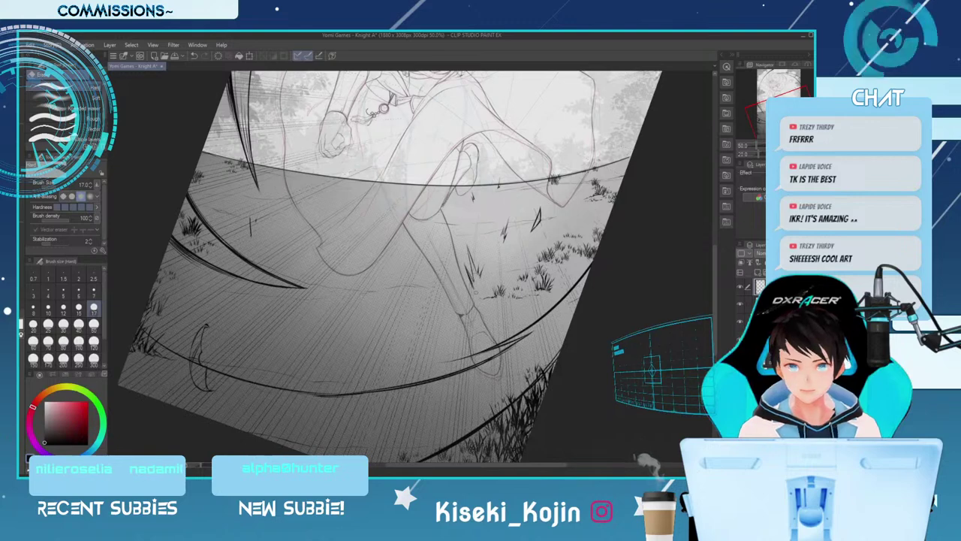
{"action": "key", "text": "p"}
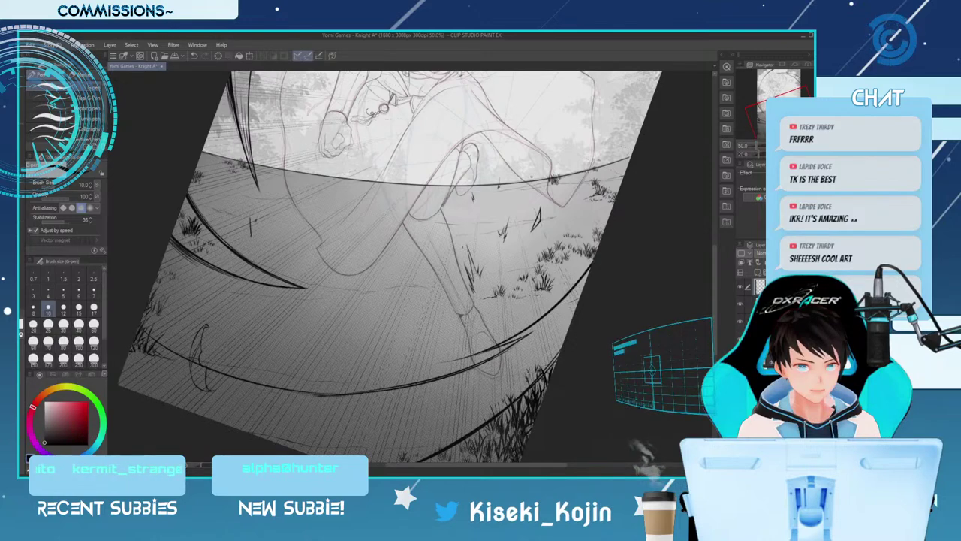
Examine the whole composition, checking the character, the encircling arcs and the ground debris together
{"action": "key", "text": "ctrl+minus"}
{"action": "key", "text": "ctrl+minus"}
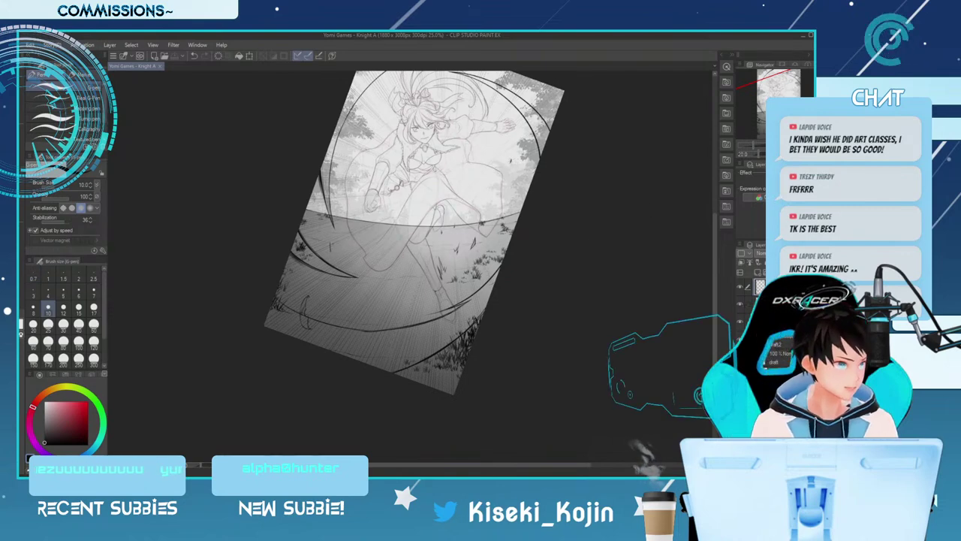
{"action": "scroll", "coordinate": [423, 229], "scroll_direction": "up", "scroll_amount": 4}
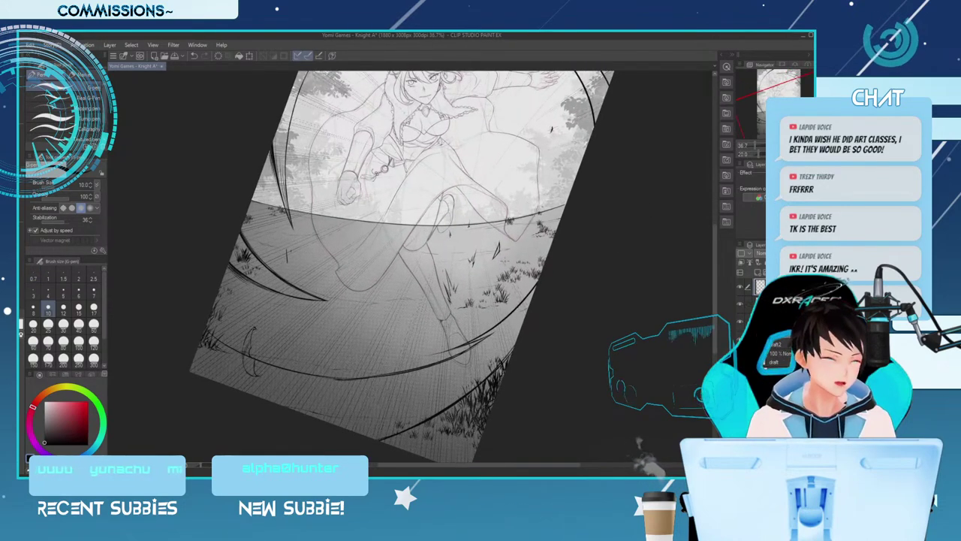
{"action": "scroll", "coordinate": [379, 269], "scroll_direction": "up", "scroll_amount": 2}
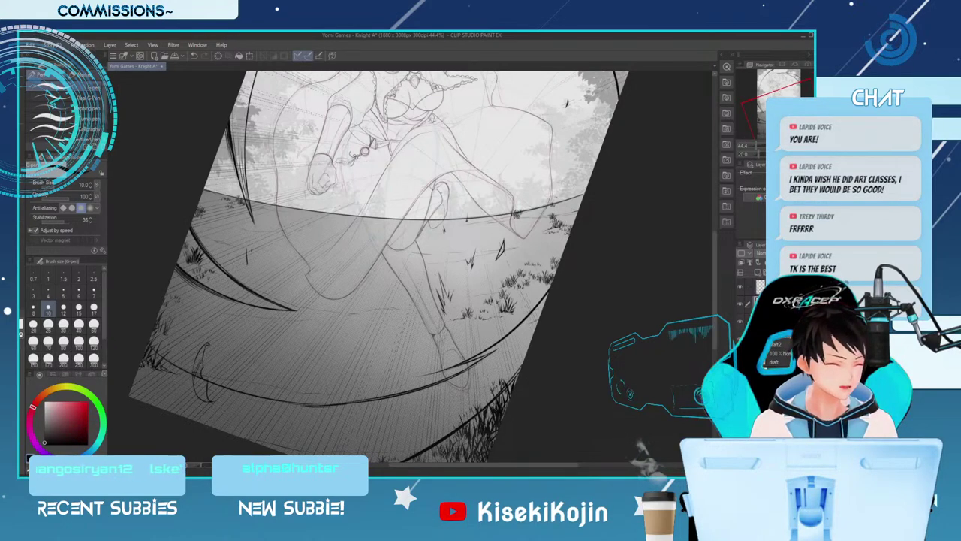
{"action": "left_click_drag", "start_coordinate": [714, 291], "coordinate": [715, 276]}
{"action": "scroll", "coordinate": [386, 266], "scroll_direction": "up", "scroll_amount": 3}
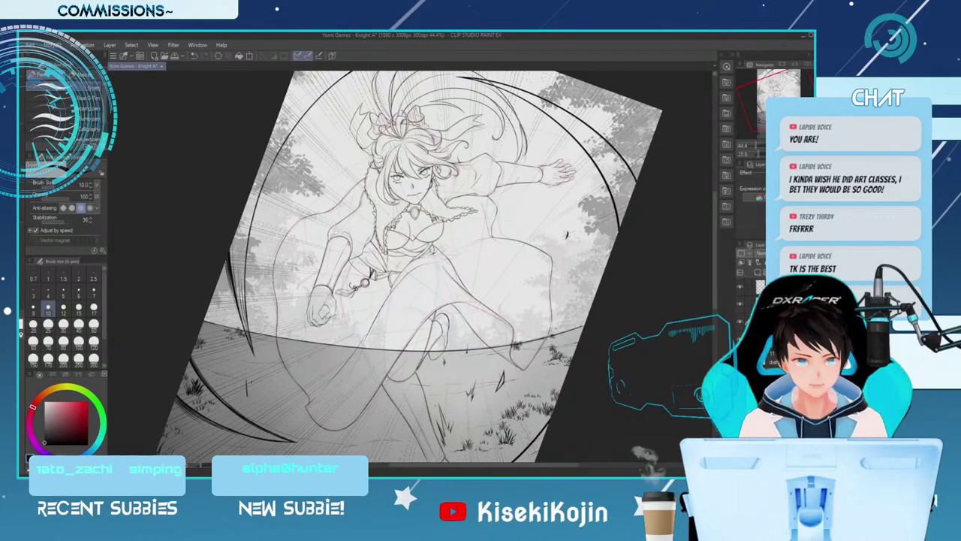
{"action": "scroll", "coordinate": [406, 224], "scroll_direction": "down", "scroll_amount": 2}
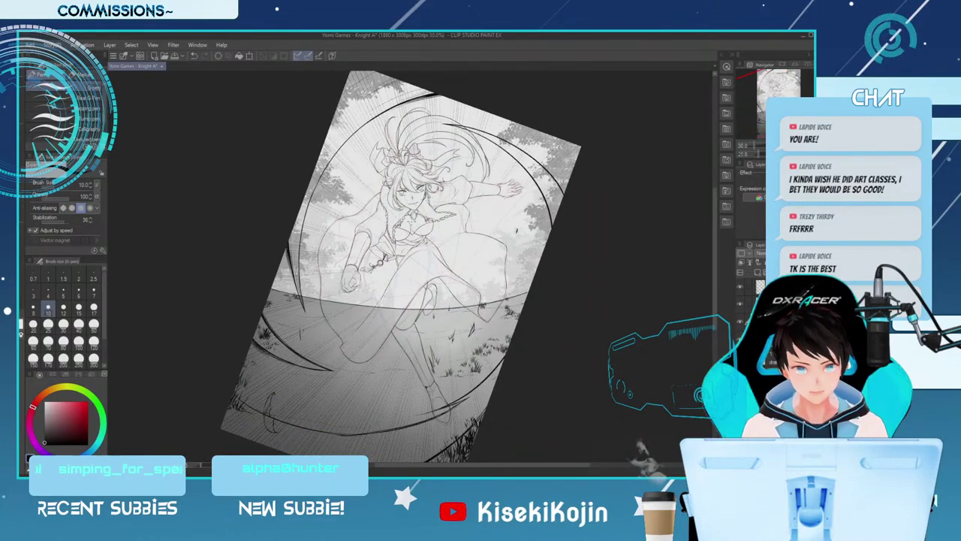
{"action": "scroll", "coordinate": [400, 269], "scroll_direction": "up", "scroll_amount": 1}
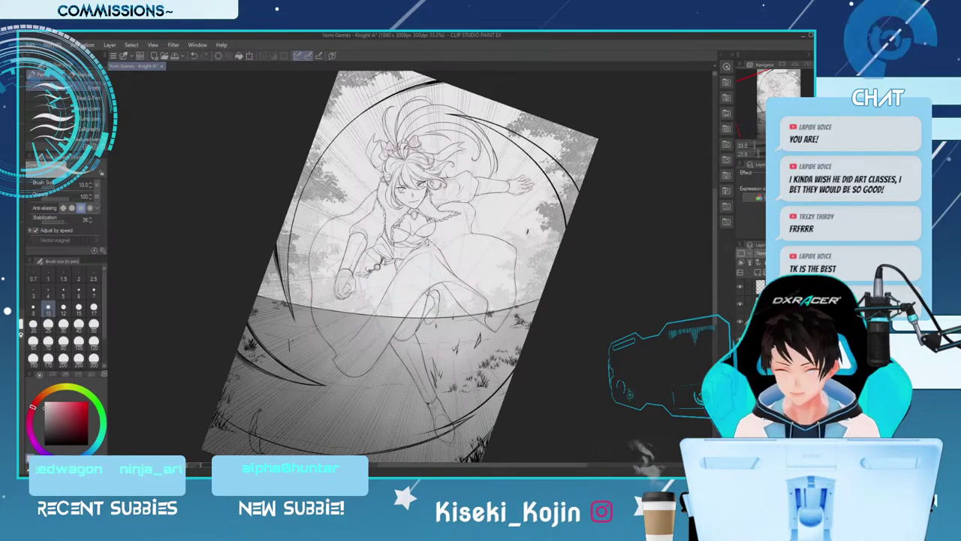
Paint a flat grey base over the character's face, chest and waist with a brush size of 120
{"action": "scroll", "coordinate": [413, 266], "scroll_direction": "up", "scroll_amount": 3}
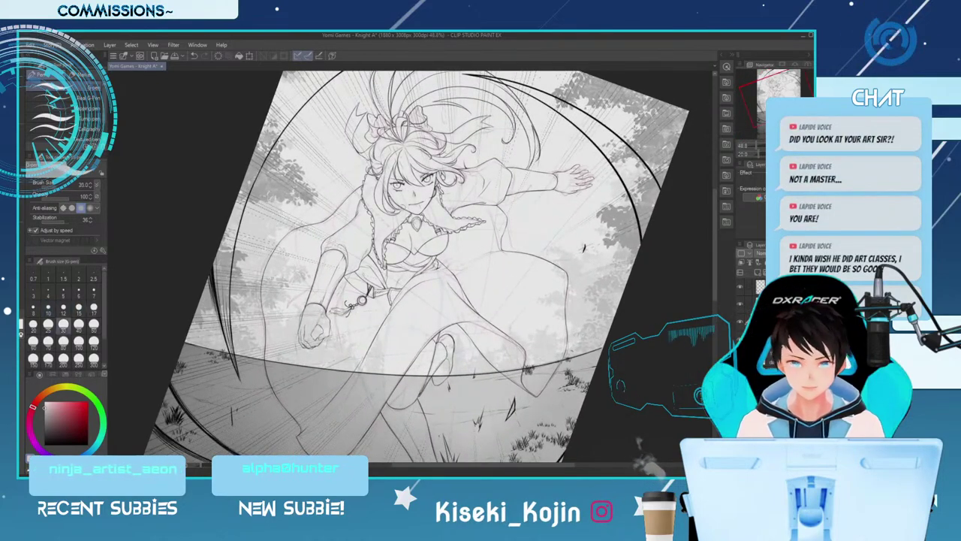
{"action": "key", "text": "]"}
{"action": "key", "text": "]"}
{"action": "key", "text": "]"}
{"action": "key", "text": "]"}
{"action": "key", "text": "]"}
{"action": "key", "text": "]"}
{"action": "key", "text": "]"}
{"action": "mouse_move", "coordinate": [408, 214]}
{"action": "left_mouse_down"}
{"action": "mouse_move", "coordinate": [404, 189]}
{"action": "mouse_move", "coordinate": [412, 225]}
{"action": "left_mouse_up"}
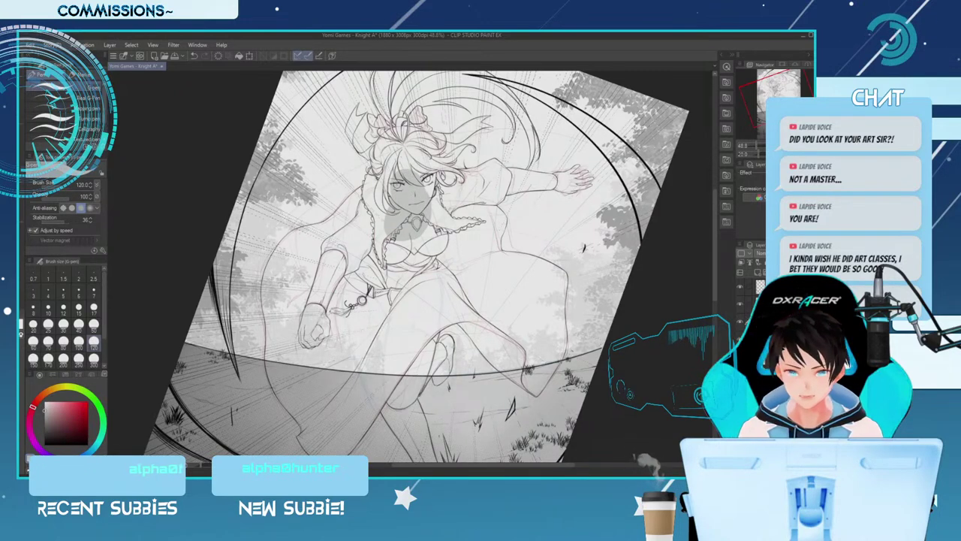
{"action": "mouse_move", "coordinate": [400, 194]}
{"action": "left_mouse_down"}
{"action": "mouse_move", "coordinate": [406, 224]}
{"action": "mouse_move", "coordinate": [419, 214]}
{"action": "mouse_move", "coordinate": [385, 251]}
{"action": "mouse_move", "coordinate": [381, 272]}
{"action": "mouse_move", "coordinate": [406, 266]}
{"action": "left_mouse_up"}
{"action": "key", "text": "]"}
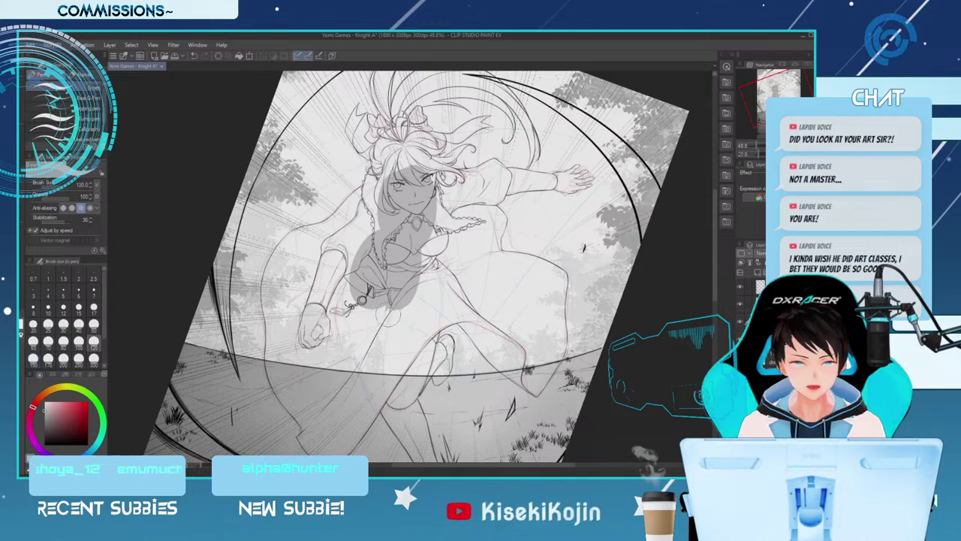
{"action": "key", "text": "["}
{"action": "key", "text": "["}
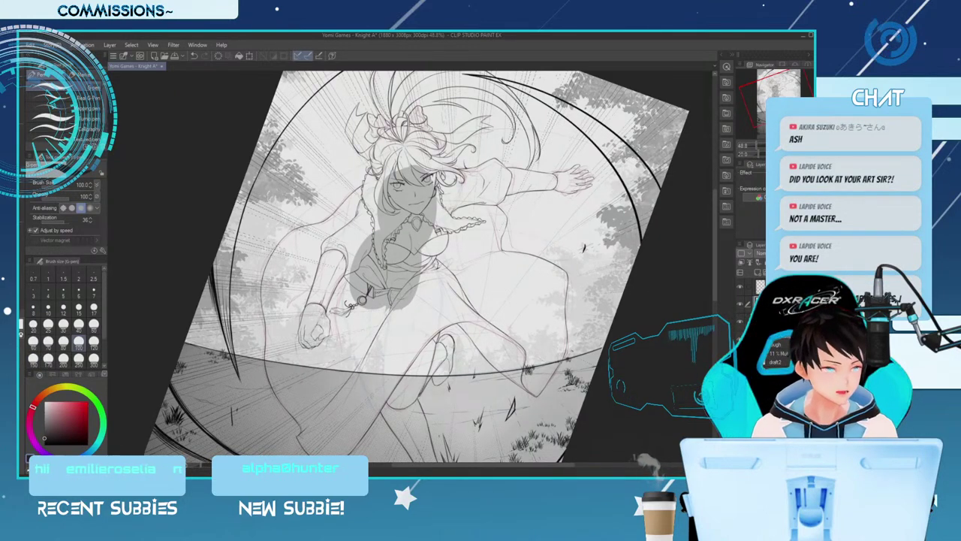
{"action": "key", "text": "p"}
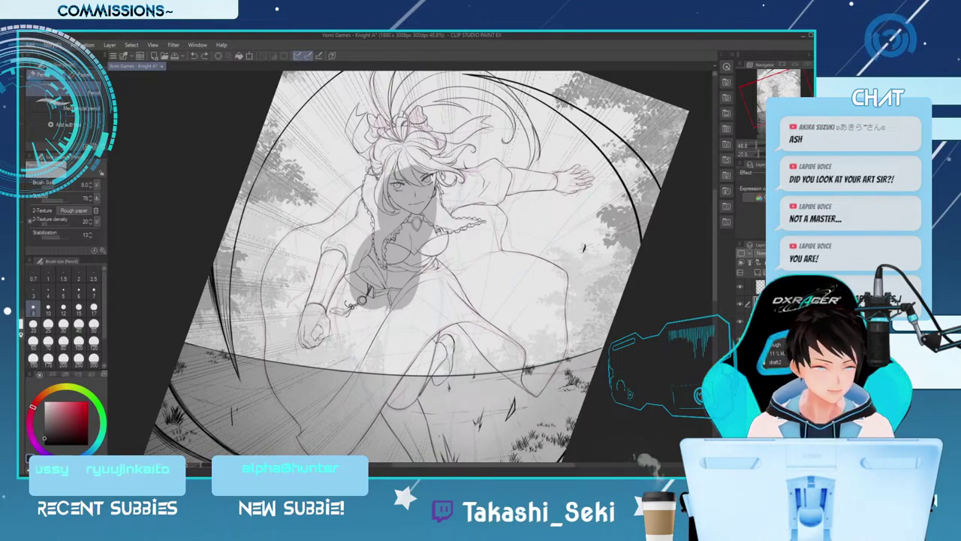
{"action": "key", "text": "ctrl+z"}
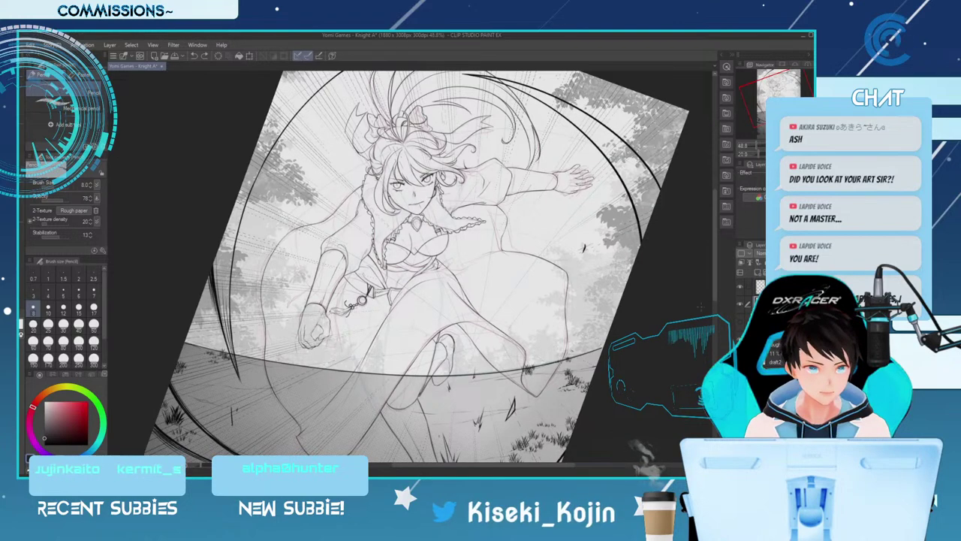
{"action": "key", "text": "p"}
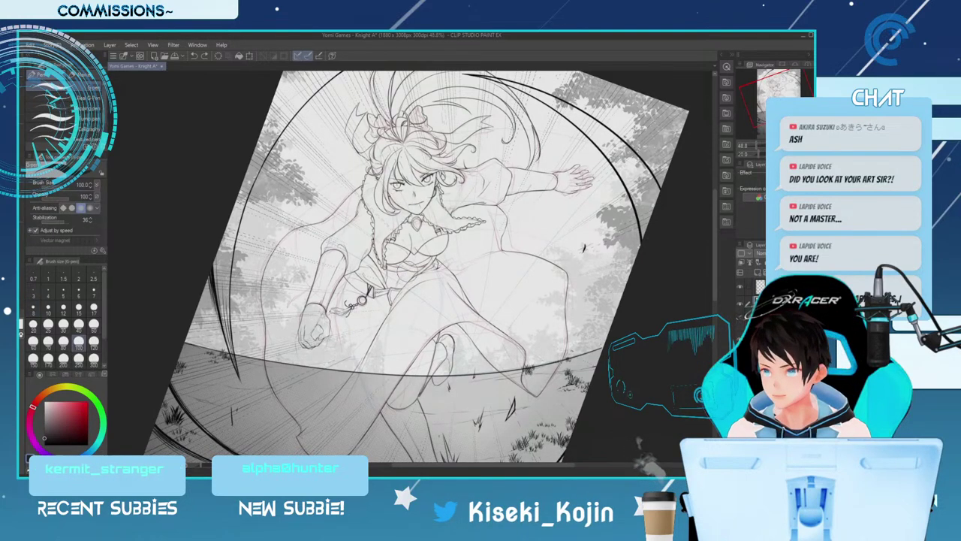
{"action": "key", "text": "["}
{"action": "key", "text": "["}
{"action": "key", "text": "["}
{"action": "key", "text": "["}
{"action": "key", "text": "["}
{"action": "key", "text": "["}
{"action": "key", "text": "["}
{"action": "key", "text": "["}
{"action": "key", "text": "["}
{"action": "key", "text": "["}
{"action": "key", "text": "["}
{"action": "key", "text": "["}
{"action": "key", "text": "["}
{"action": "key", "text": "["}
{"action": "key", "text": "["}
{"action": "key", "text": "["}
{"action": "key", "text": "["}
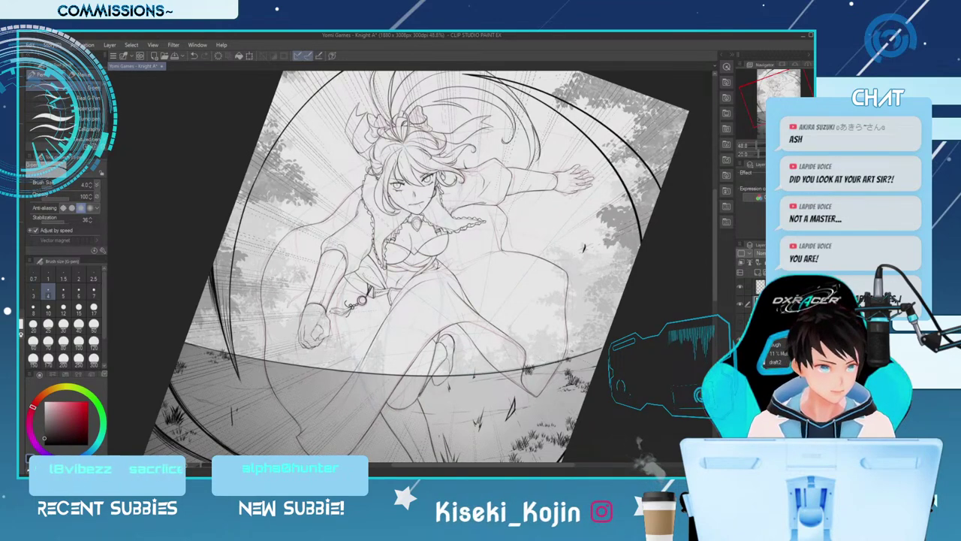
{"action": "key", "text": "ctrl+z"}
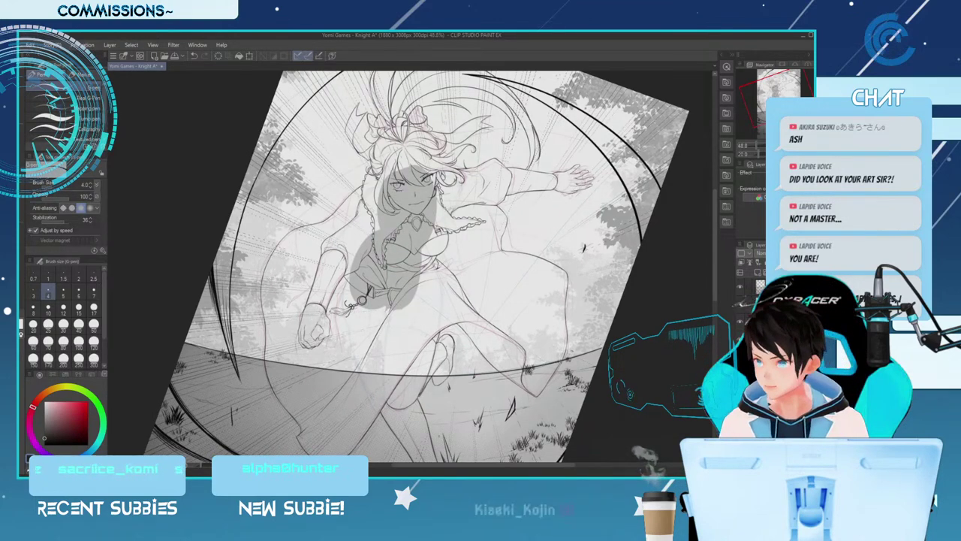
Sample a drawing colour and extend the grey base toward the character's bent-arm shoulder with a brush size of 150
{"action": "key", "text": "i"}
{"action": "key", "text": "p"}
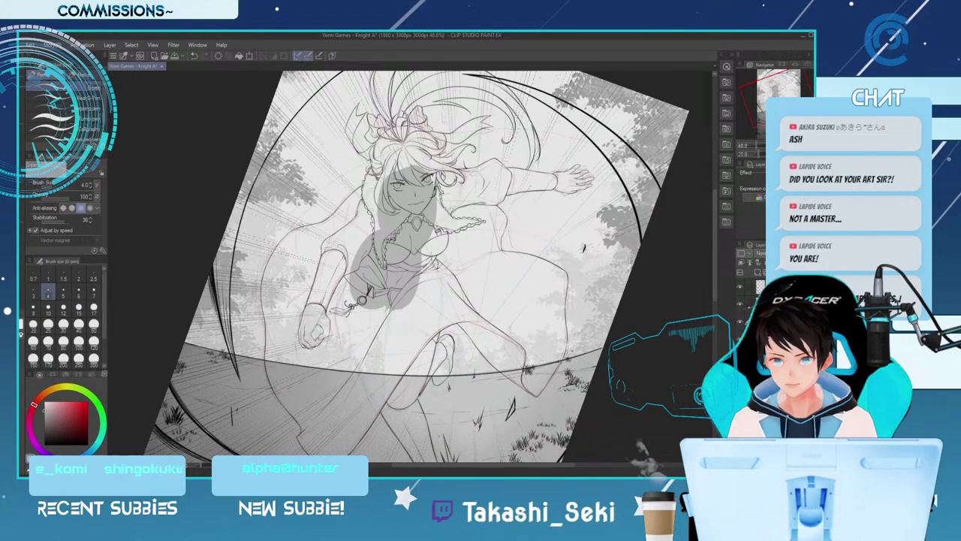
{"action": "key", "text": "bracketright"}
{"action": "key", "text": "bracketright"}
{"action": "key", "text": "bracketright"}
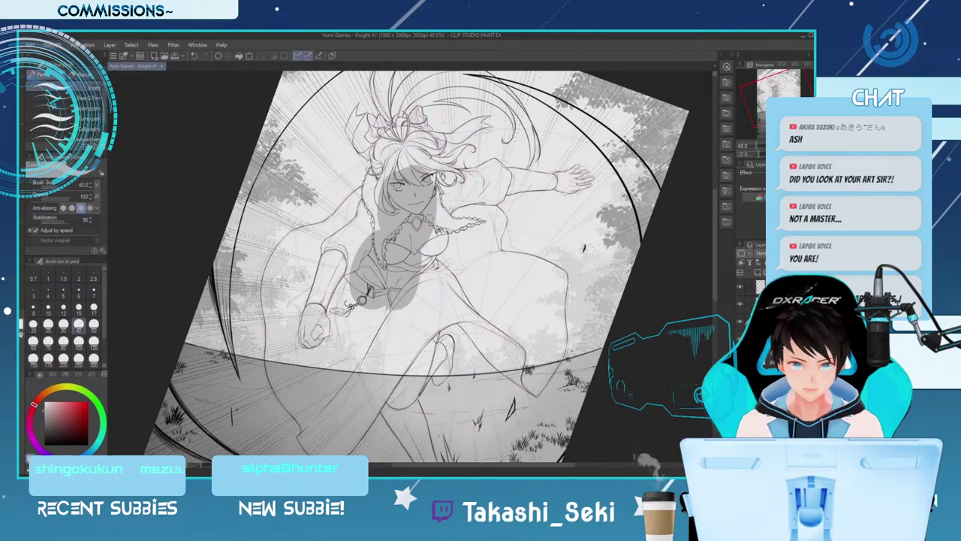
{"action": "key", "text": "bracketright"}
{"action": "key", "text": "bracketright"}
{"action": "key", "text": "bracketright"}
{"action": "key", "text": "bracketright"}
{"action": "key", "text": "bracketright"}
{"action": "key", "text": "bracketright"}
{"action": "key", "text": "bracketright"}
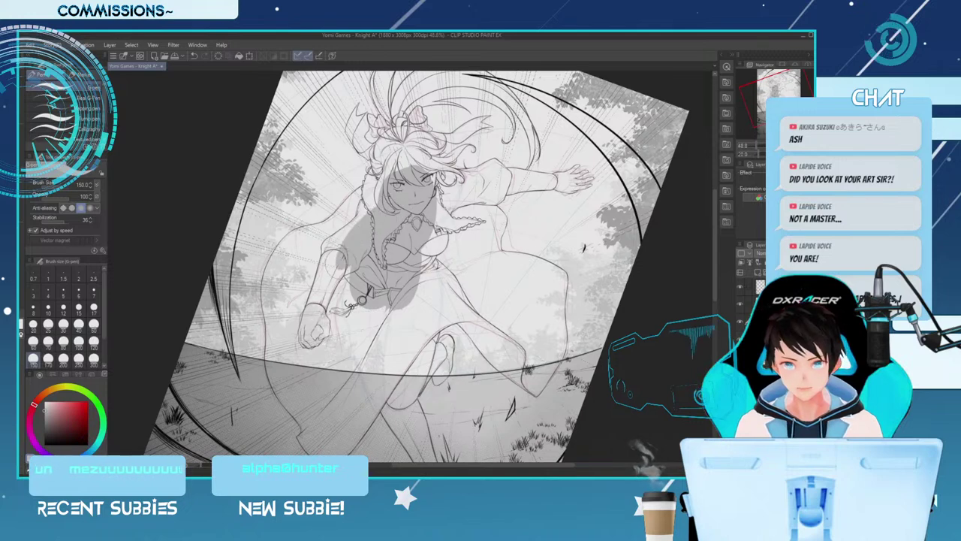
Continue the grey base over the shoulder, upper arm and hair beside the face with a brush size of 80
{"action": "key", "text": "bracketleft"}
{"action": "key", "text": "bracketleft"}
{"action": "key", "text": "bracketleft"}
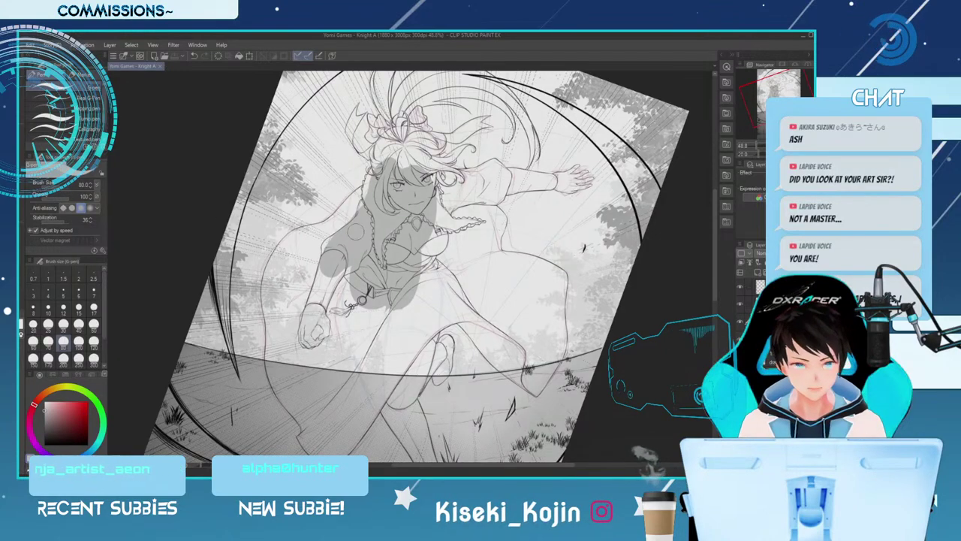
Extend the grey base to the frilled collar edge beside the long side hair, using brush sizes from 10 to 25
{"action": "scroll", "coordinate": [383, 226], "scroll_direction": "up", "scroll_amount": 2}
{"action": "key", "text": "bracketleft"}
{"action": "key", "text": "bracketleft"}
{"action": "key", "text": "bracketleft"}
{"action": "key", "text": "bracketleft"}
{"action": "key", "text": "bracketleft"}
{"action": "key", "text": "bracketleft"}
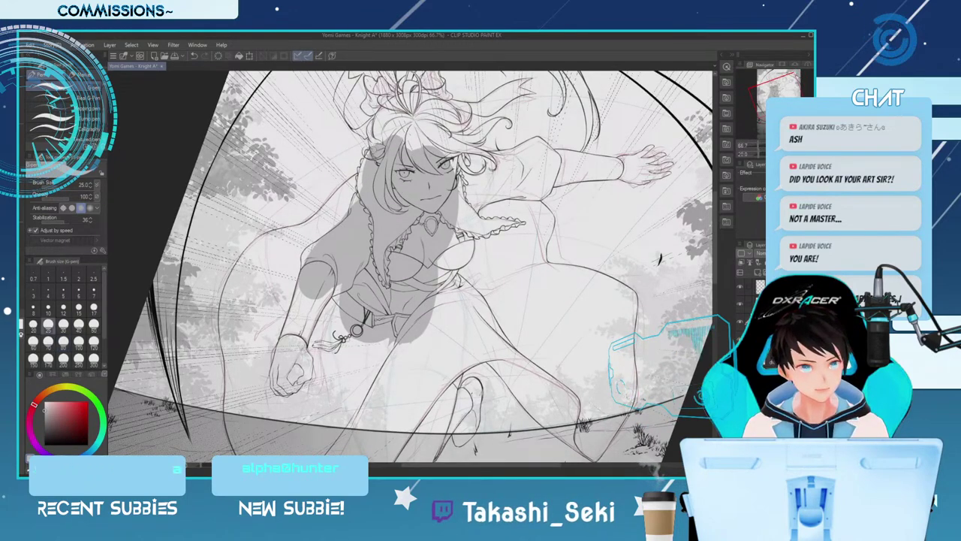
{"action": "scroll", "coordinate": [409, 263], "scroll_direction": "up", "scroll_amount": 1}
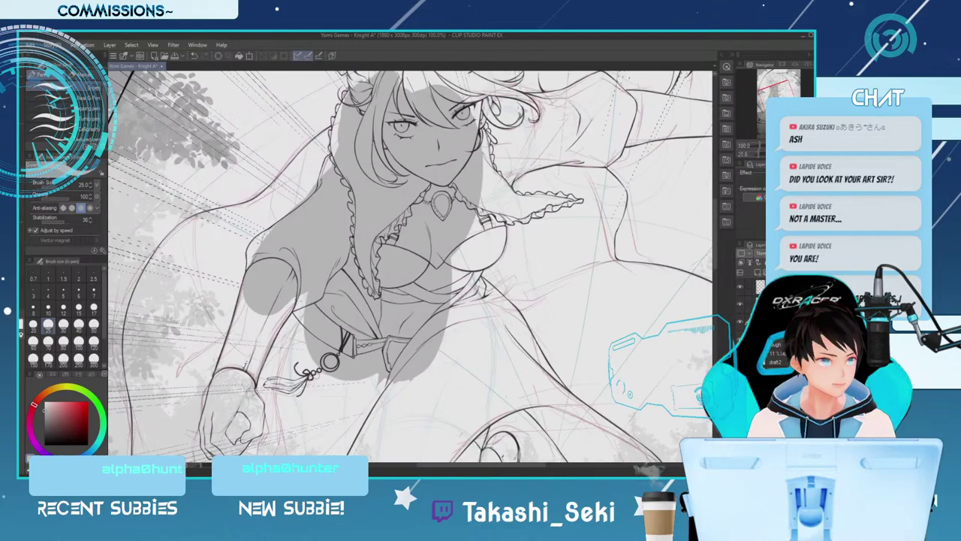
{"action": "left_click_drag", "start_coordinate": [459, 81], "coordinate": [460, 228]}
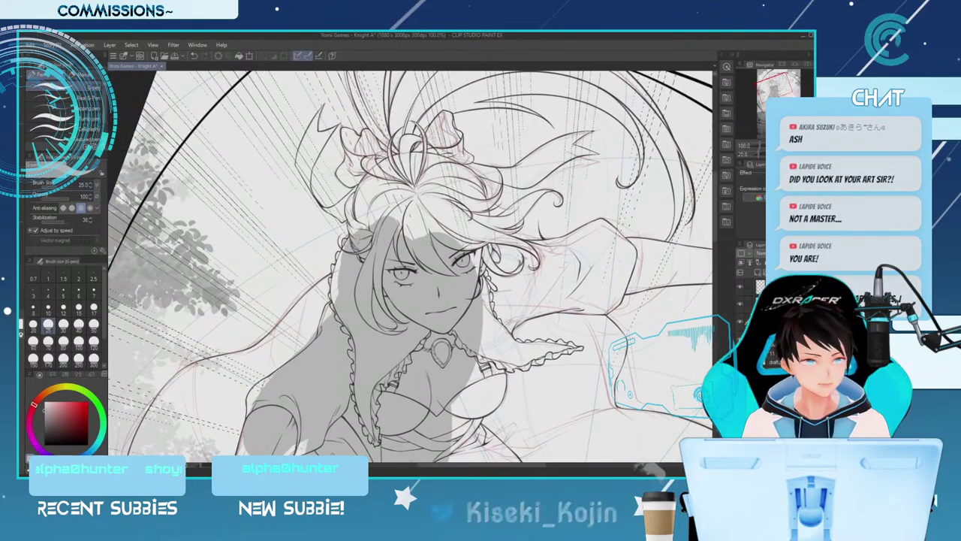
{"action": "key", "text": "bracketleft"}
{"action": "key", "text": "bracketleft"}
{"action": "key", "text": "bracketleft"}
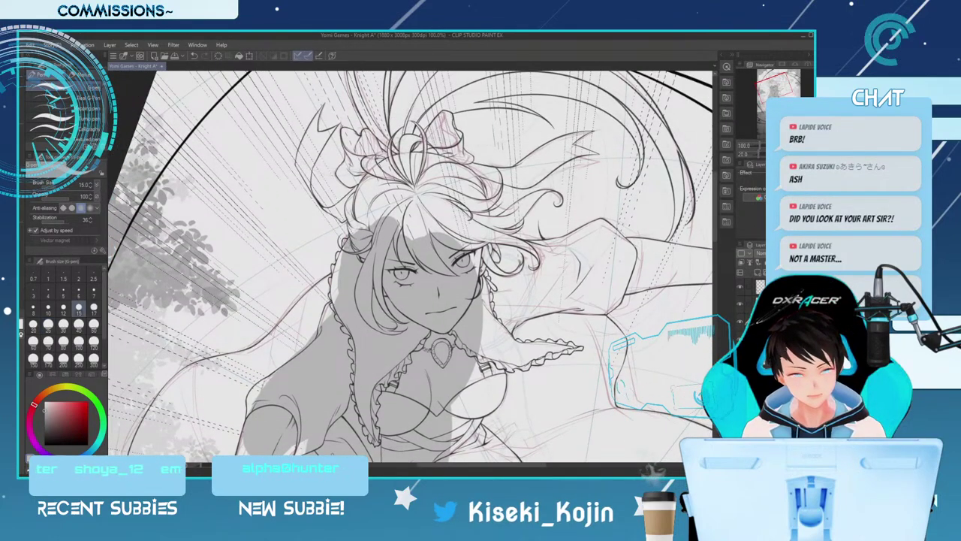
{"action": "key", "text": "bracketleft"}
{"action": "key", "text": "bracketleft"}
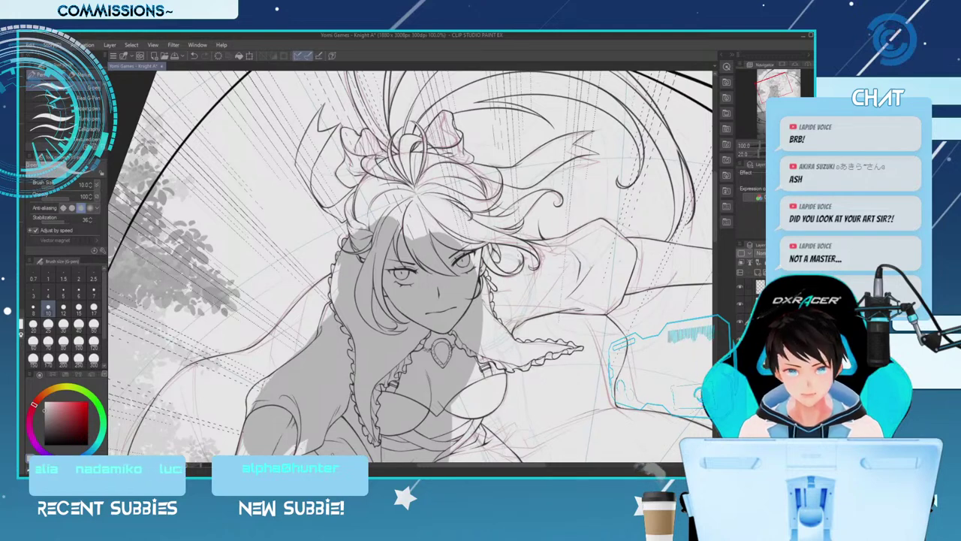
{"action": "key", "text": "]"}
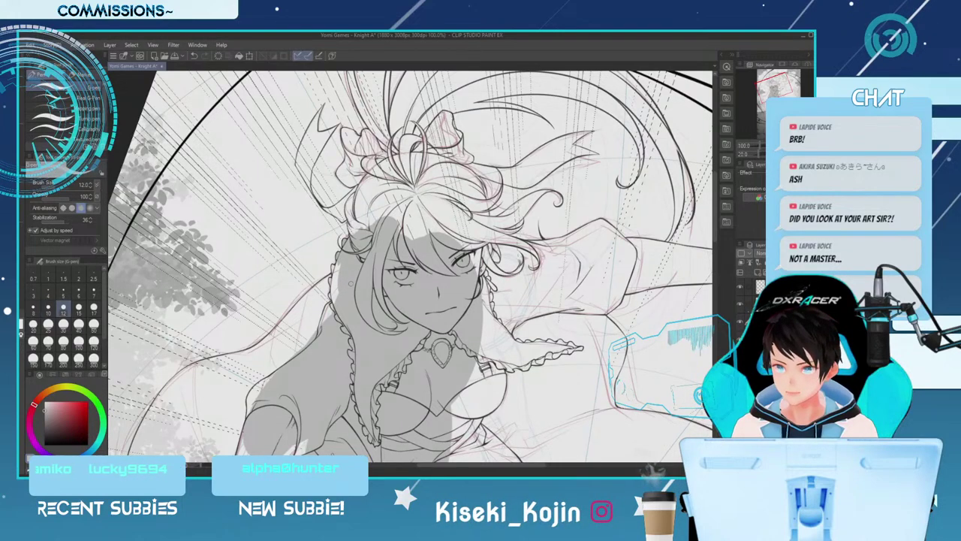
{"action": "key", "text": "bracketright"}
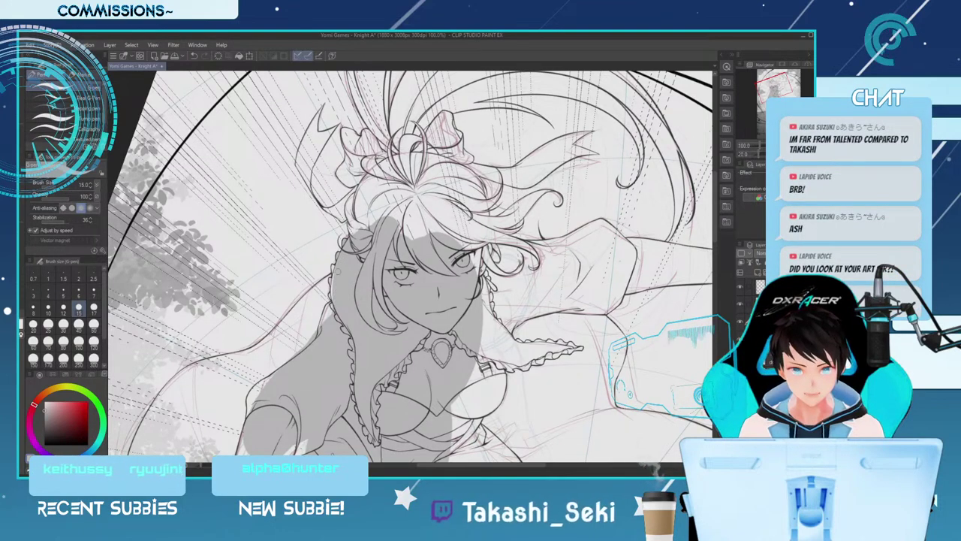
{"action": "left_click_drag", "start_coordinate": [337, 272], "coordinate": [328, 299]}
{"action": "key", "text": "bracketright"}
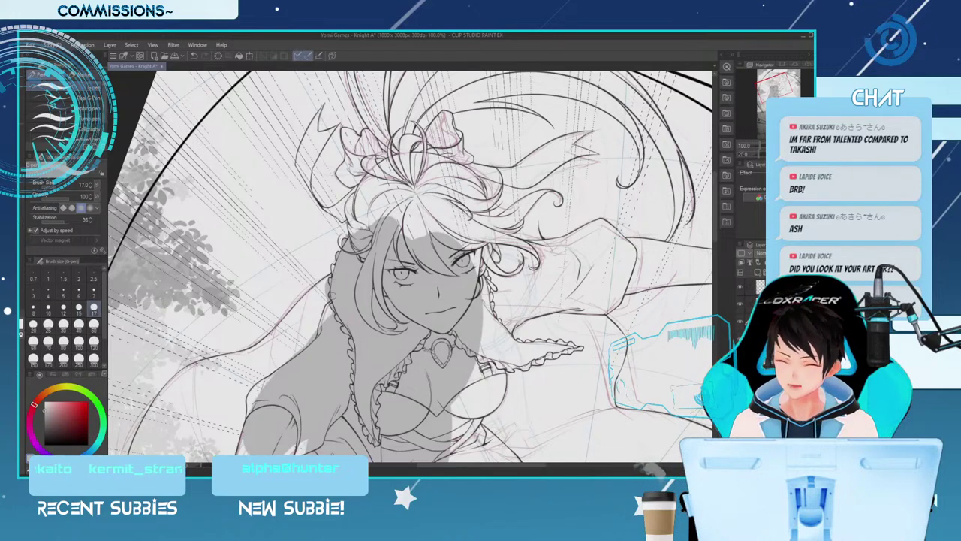
{"action": "key", "text": "bracketright"}
{"action": "key", "text": "bracketright"}
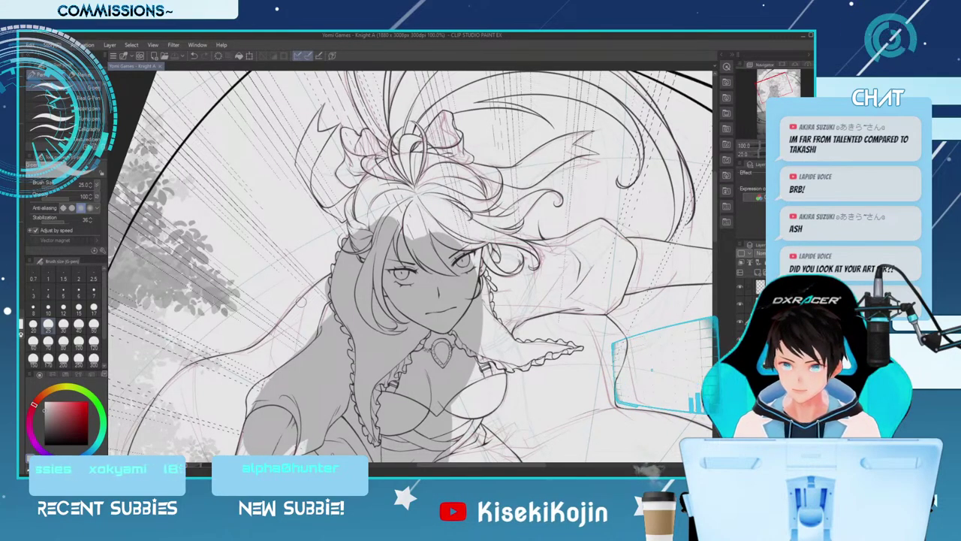
Fill the tied side strands of hair above the collar with the grey base, using brush sizes from 6 to 15
{"action": "key", "text": "bracketleft"}
{"action": "key", "text": "bracketleft"}
{"action": "key", "text": "bracketleft"}
{"action": "key", "text": "bracketleft"}
{"action": "key", "text": "bracketleft"}
{"action": "key", "text": "bracketleft"}
{"action": "key", "text": "bracketleft"}
{"action": "key", "text": "bracketleft"}
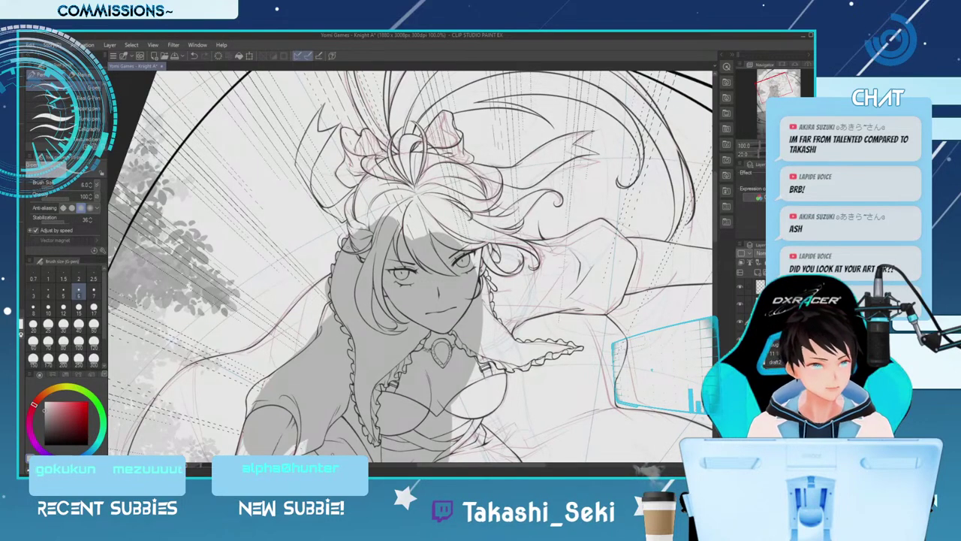
{"action": "key", "text": "bracketright"}
{"action": "key", "text": "bracketright"}
{"action": "key", "text": "bracketright"}
{"action": "key", "text": "bracketright"}
{"action": "key", "text": "bracketright"}
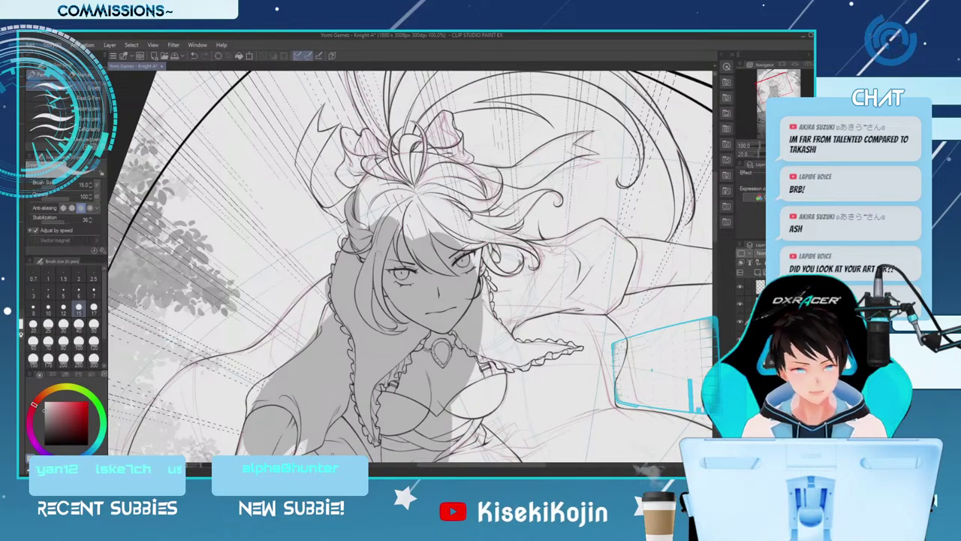
Fill the upper side of the hair beneath the bow with the grey base at a brush size of 30
{"action": "key", "text": "]"}
{"action": "key", "text": "]"}
{"action": "key", "text": "]"}
{"action": "key", "text": "]"}
{"action": "mouse_move", "coordinate": [362, 197]}
{"action": "left_mouse_down"}
{"action": "mouse_move", "coordinate": [405, 177]}
{"action": "mouse_move", "coordinate": [408, 194]}
{"action": "mouse_move", "coordinate": [372, 214]}
{"action": "left_mouse_up"}
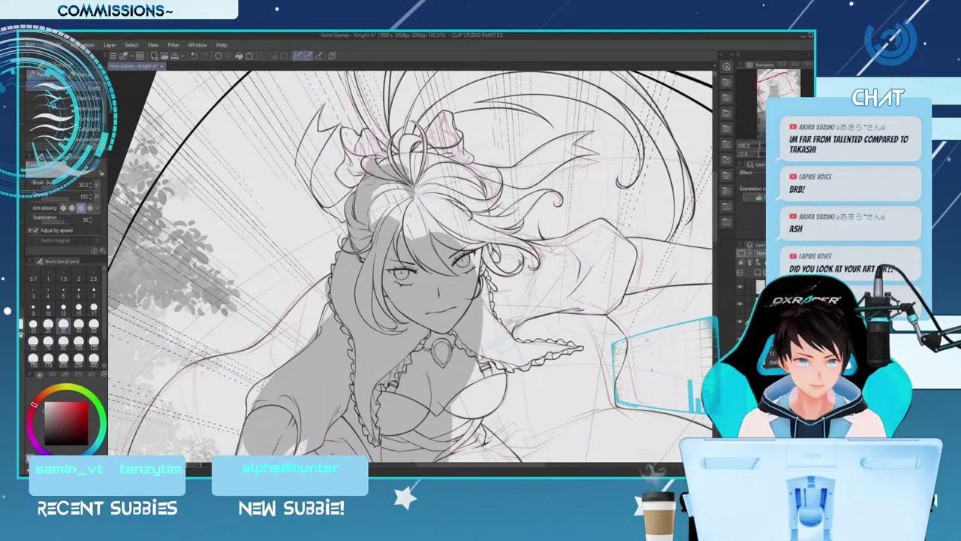
Cover the front hair above the forehead and the cape behind the shoulder in grey with a brush size of 60
{"action": "key", "text": "ctrl+minus"}
{"action": "key", "text": "ctrl+minus"}
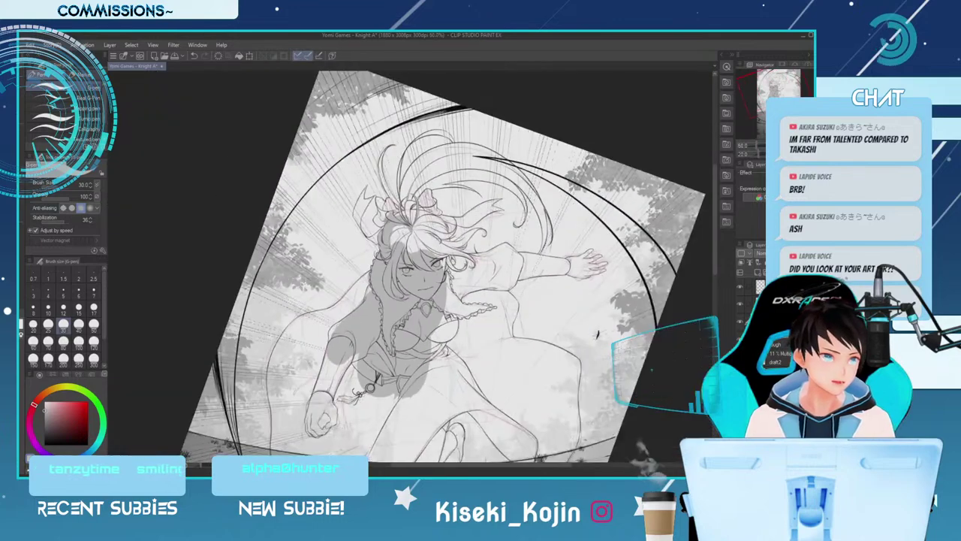
{"action": "key", "text": "]"}
{"action": "key", "text": "]"}
{"action": "key", "text": "]"}
{"action": "mouse_move", "coordinate": [392, 245]}
{"action": "left_mouse_down"}
{"action": "mouse_move", "coordinate": [400, 226]}
{"action": "mouse_move", "coordinate": [412, 244]}
{"action": "left_mouse_up"}
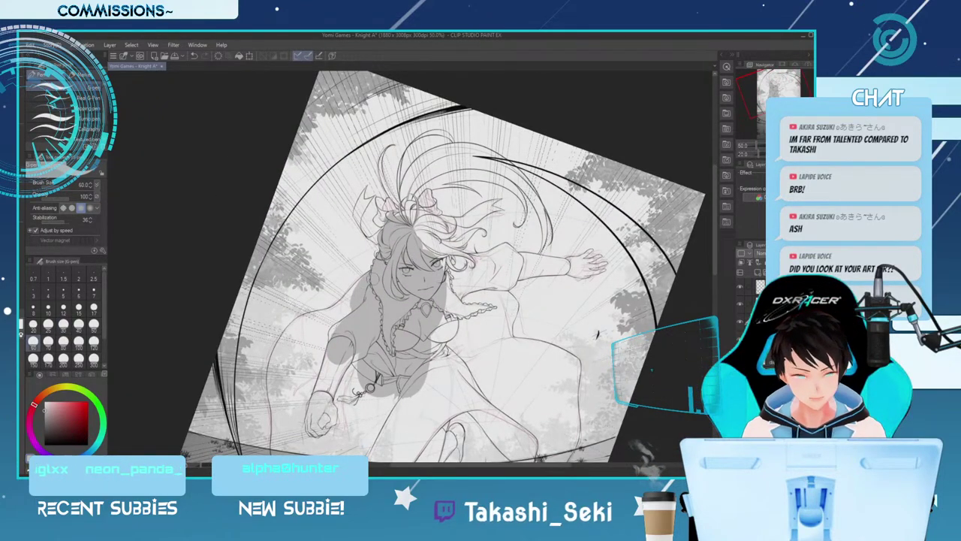
Trace the grey base along the cape's outer edge behind the shoulder with a brush size of 20
{"action": "key", "text": "bracketleft"}
{"action": "key", "text": "bracketleft"}
{"action": "key", "text": "bracketleft"}
{"action": "key", "text": "bracketleft"}
{"action": "key", "text": "bracketleft"}
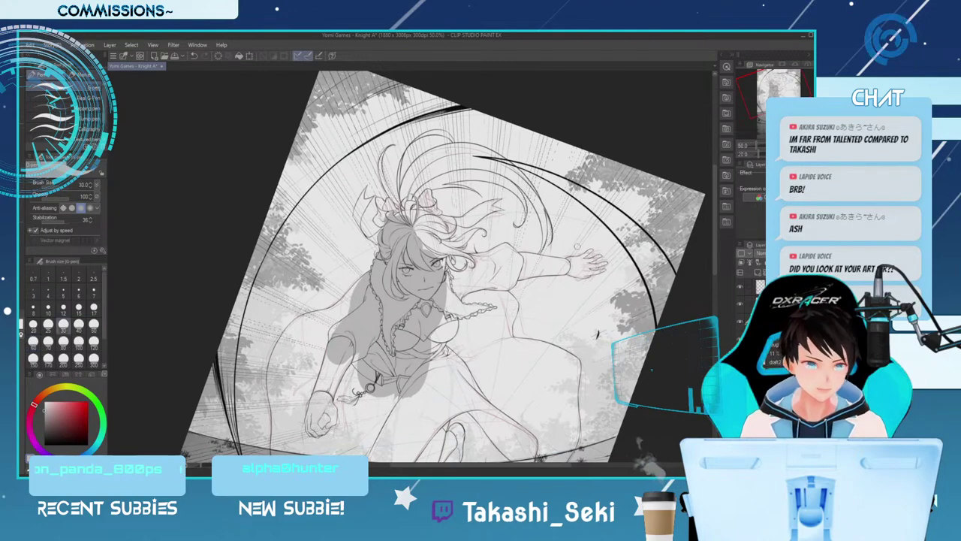
{"action": "key", "text": "ctrl+plus"}
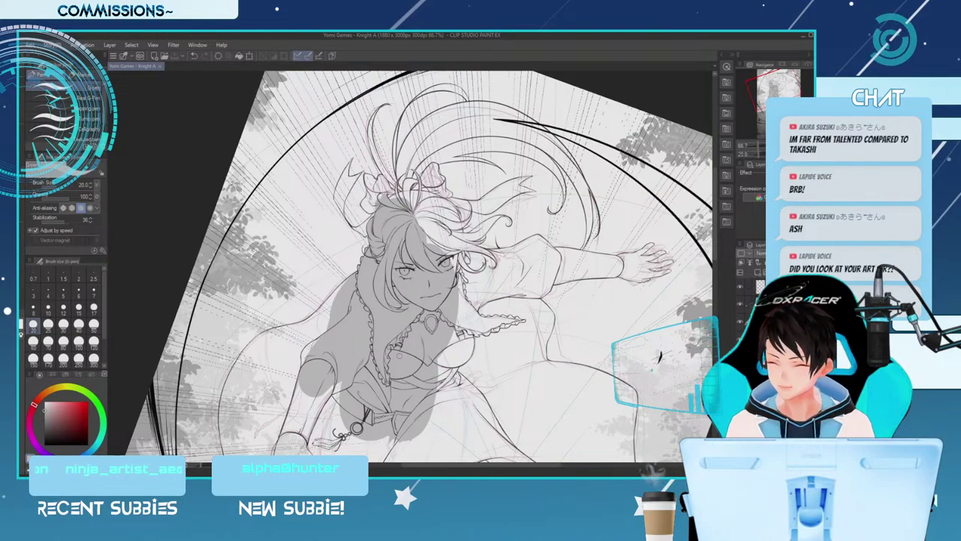
{"action": "key", "text": "ctrl+plus"}
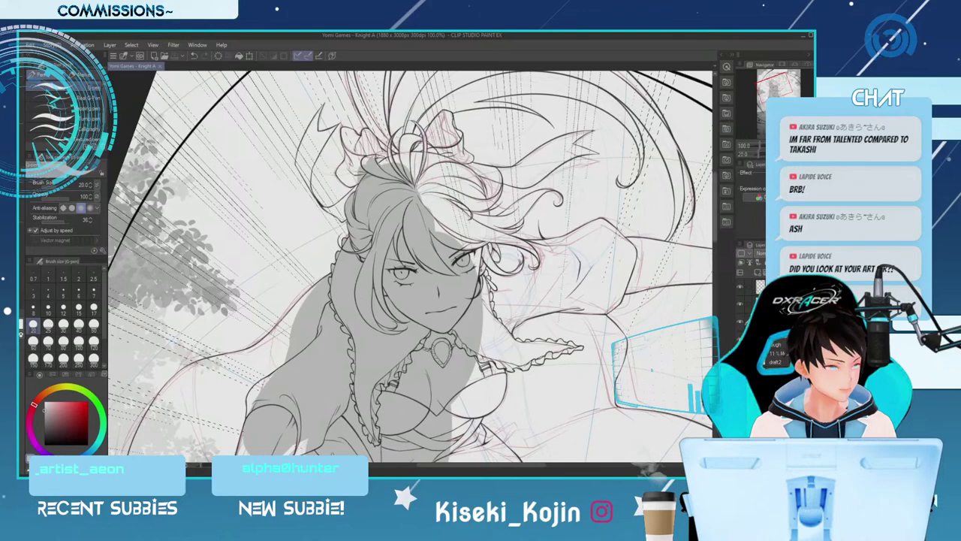
{"action": "left_click_drag", "start_coordinate": [714, 203], "coordinate": [714, 217]}
{"action": "scroll", "coordinate": [410, 266], "scroll_direction": "down", "scroll_amount": 1}
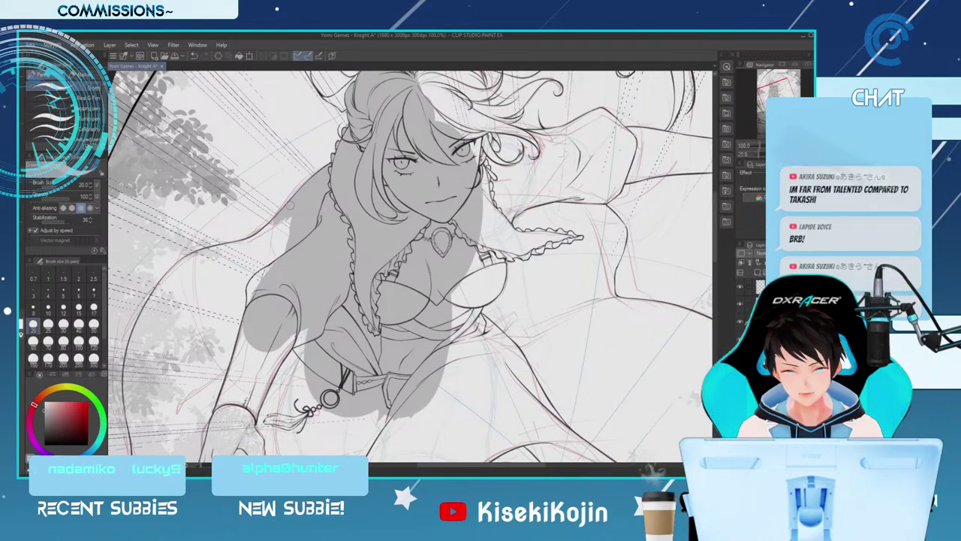
Extend the grey base down the cape behind the bent arm's shoulder with a brush size of 50
{"action": "key", "text": "]"}
{"action": "key", "text": "]"}
{"action": "key", "text": "]"}
{"action": "key", "text": "]"}
{"action": "left_click_drag", "start_coordinate": [287, 225], "coordinate": [270, 262]}
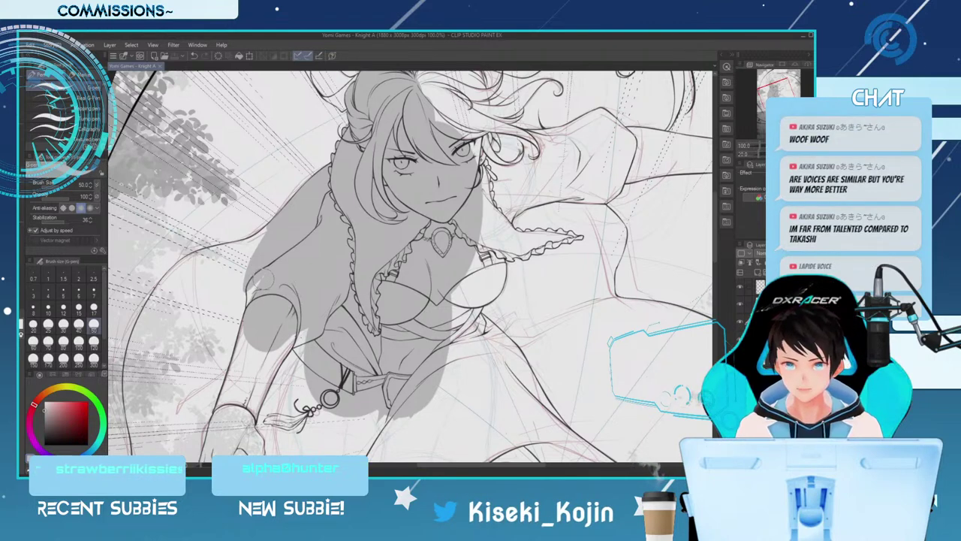
{"action": "left_click_drag", "start_coordinate": [270, 260], "coordinate": [222, 325]}
{"action": "left_click_drag", "start_coordinate": [263, 269], "coordinate": [217, 306]}
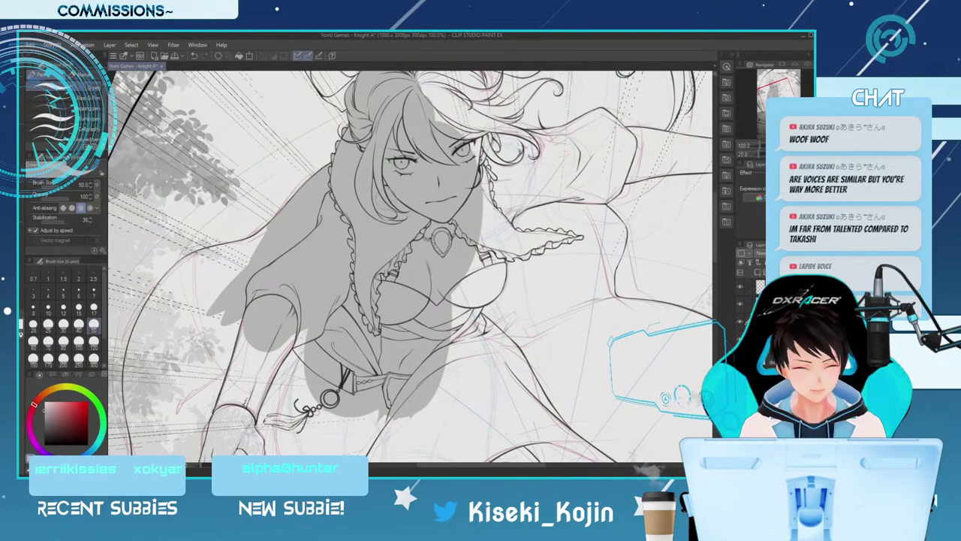
Set the brush size to 15 for the head area and save the illustration
{"action": "left_click_drag", "start_coordinate": [715, 227], "coordinate": [714, 206]}
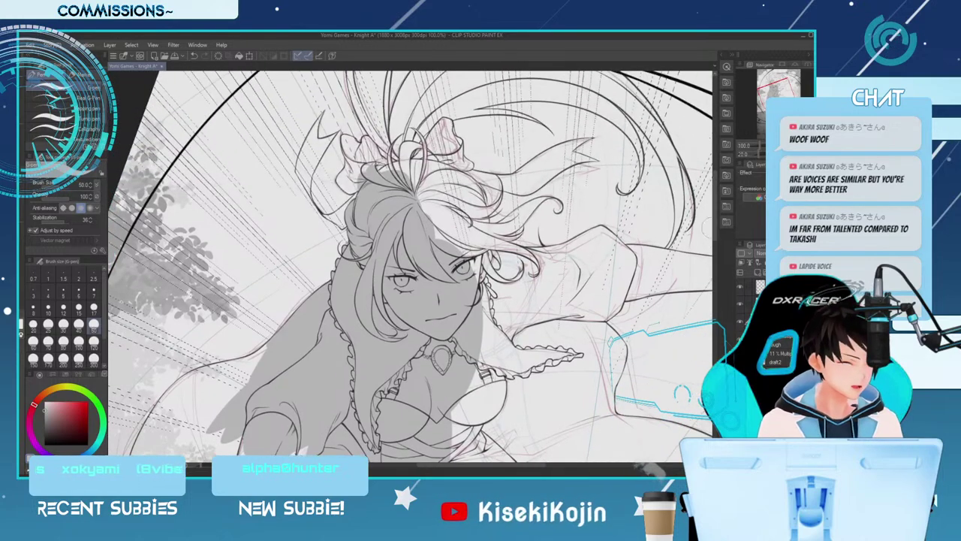
{"action": "left_click", "coordinate": [33, 325]}
{"action": "key", "text": "["}
{"action": "key", "text": "["}
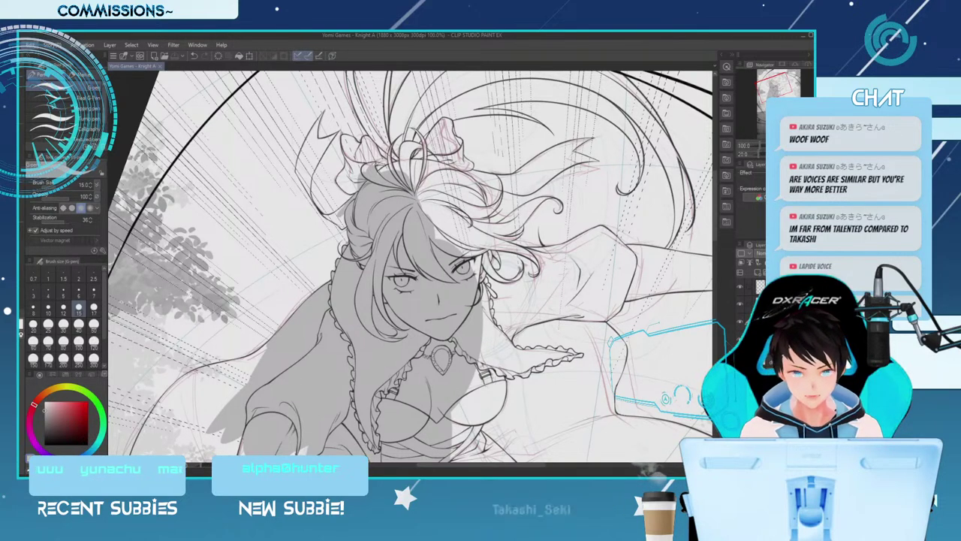
{"action": "key", "text": "ctrl+s"}
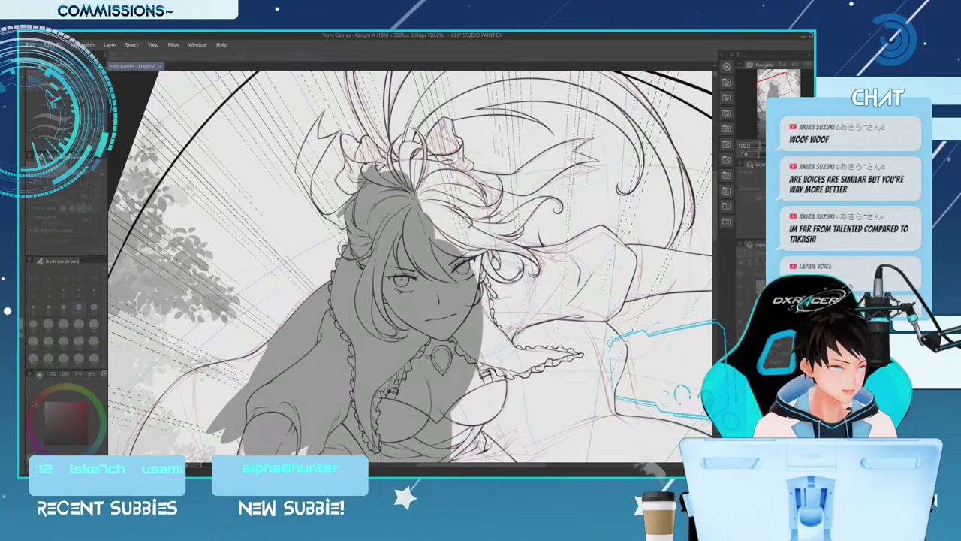
Sample the darker base grey and paint the hair bow's outer loop with brush sizes from 25 down to 12
{"action": "key", "text": "alt"}
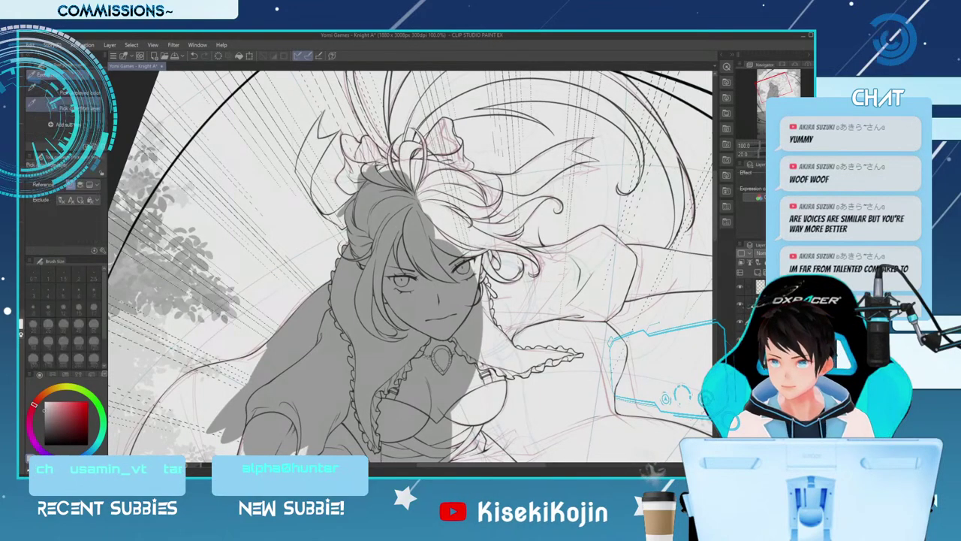
{"action": "key", "text": "e"}
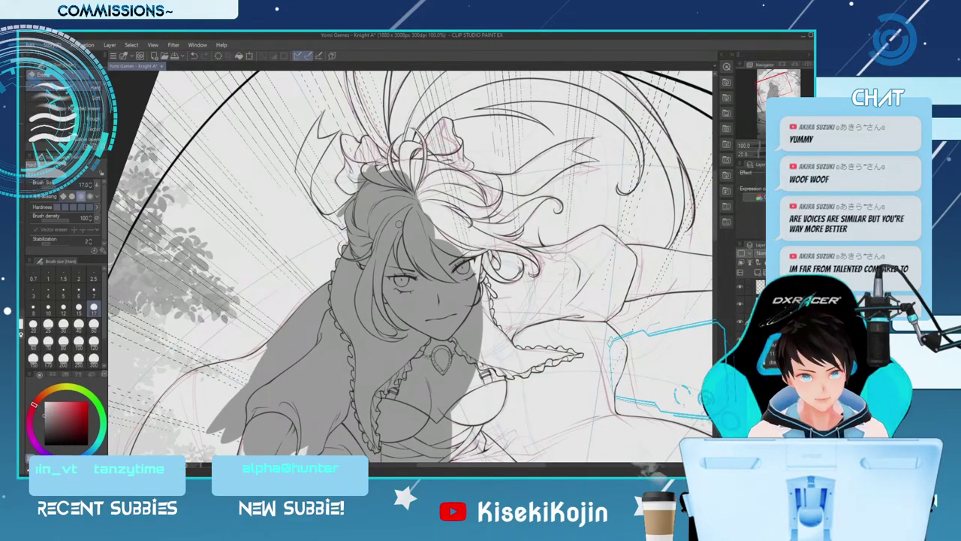
{"action": "key", "text": "p"}
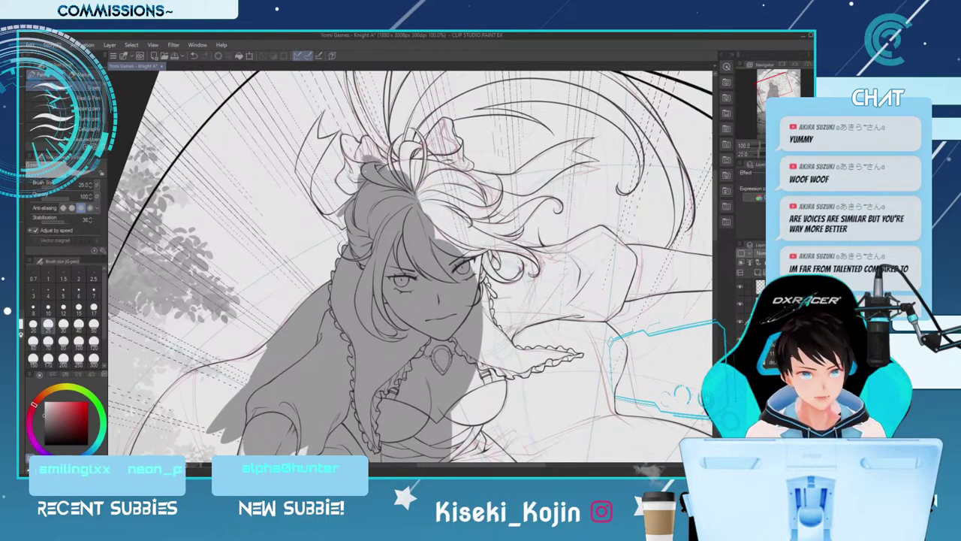
{"action": "left_click_drag", "start_coordinate": [365, 177], "coordinate": [345, 139]}
{"action": "key", "text": "bracketleft"}
{"action": "key", "text": "bracketleft"}
{"action": "key", "text": "bracketleft"}
{"action": "key", "text": "bracketleft"}
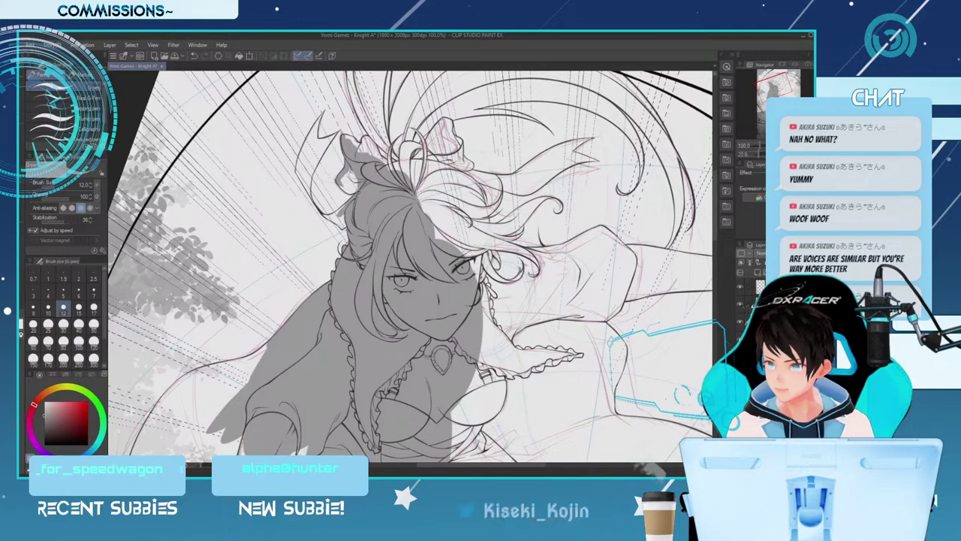
Fill the remaining gaps inside the bow loop with grey, alternating brush sizes of 12 and 20
{"action": "key", "text": "bracketright"}
{"action": "key", "text": "bracketright"}
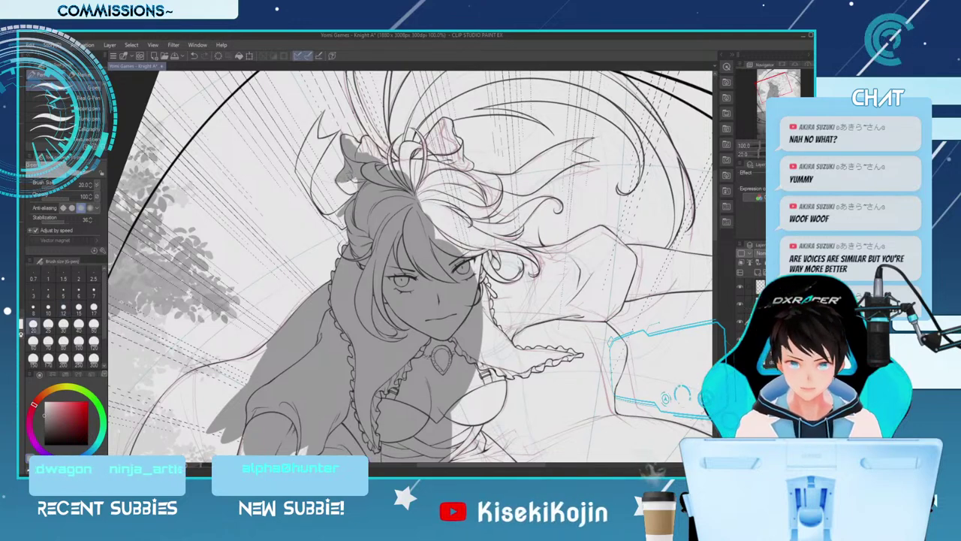
{"action": "key", "text": "bracketleft"}
{"action": "key", "text": "bracketleft"}
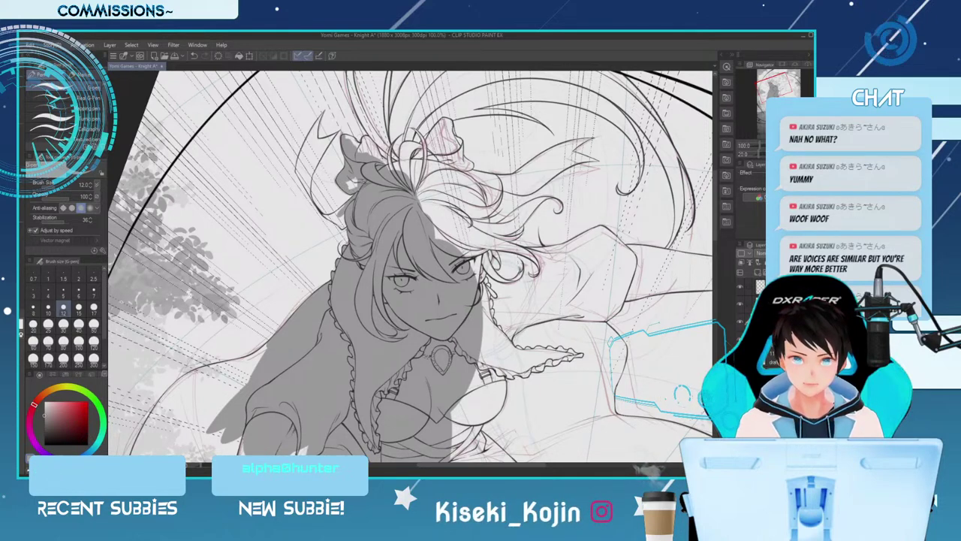
{"action": "key", "text": "bracketright"}
{"action": "key", "text": "bracketright"}
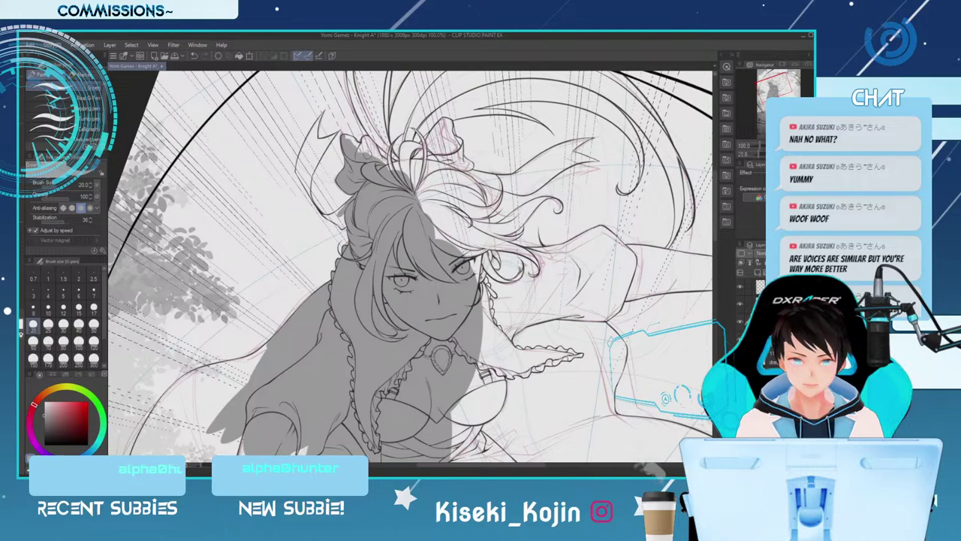
Touch up the grey base where the bow meets the hair with brush sizes from 8 to 17
{"action": "key", "text": "bracketleft"}
{"action": "key", "text": "bracketleft"}
{"action": "key", "text": "bracketleft"}
{"action": "key", "text": "bracketleft"}
{"action": "key", "text": "bracketleft"}
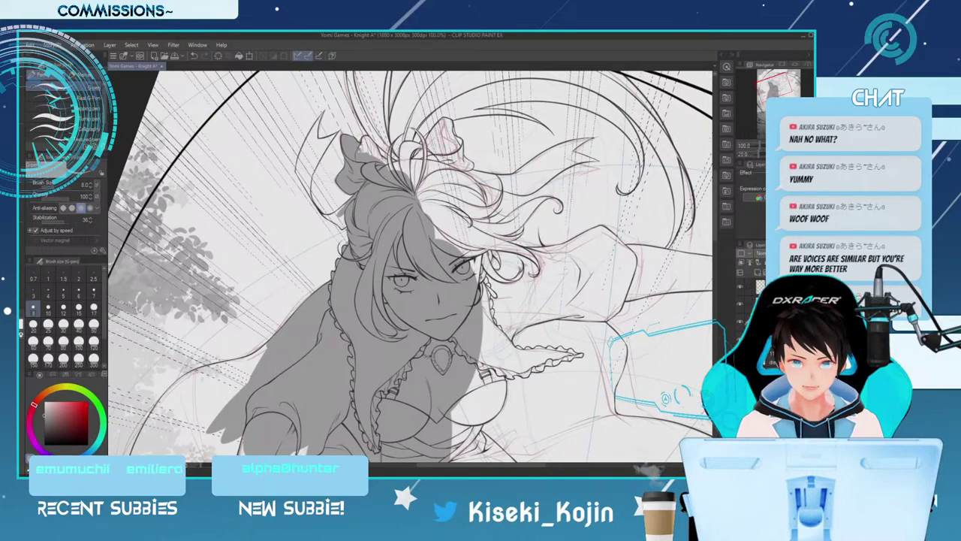
{"action": "key", "text": "bracketright"}
{"action": "key", "text": "bracketright"}
{"action": "key", "text": "bracketright"}
{"action": "key", "text": "bracketright"}
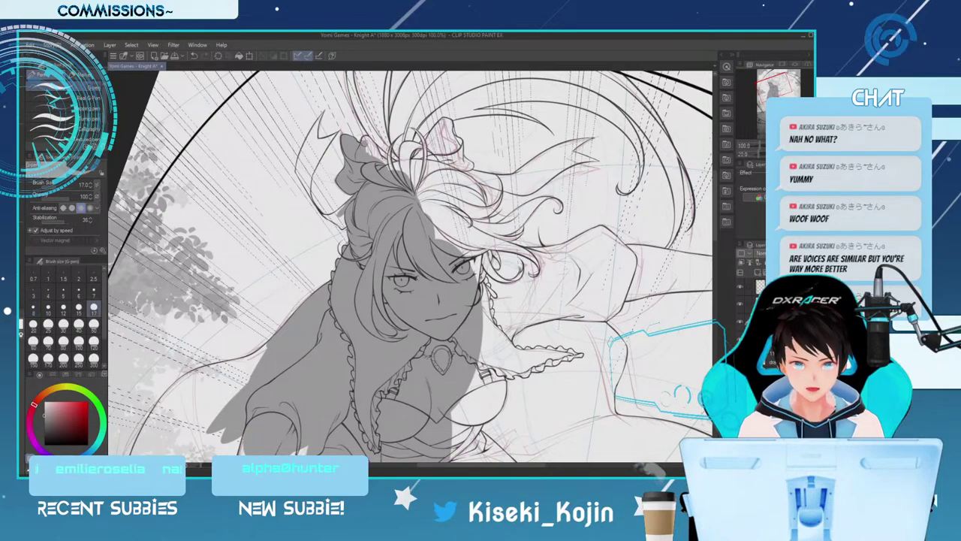
{"action": "key", "text": "bracketleft"}
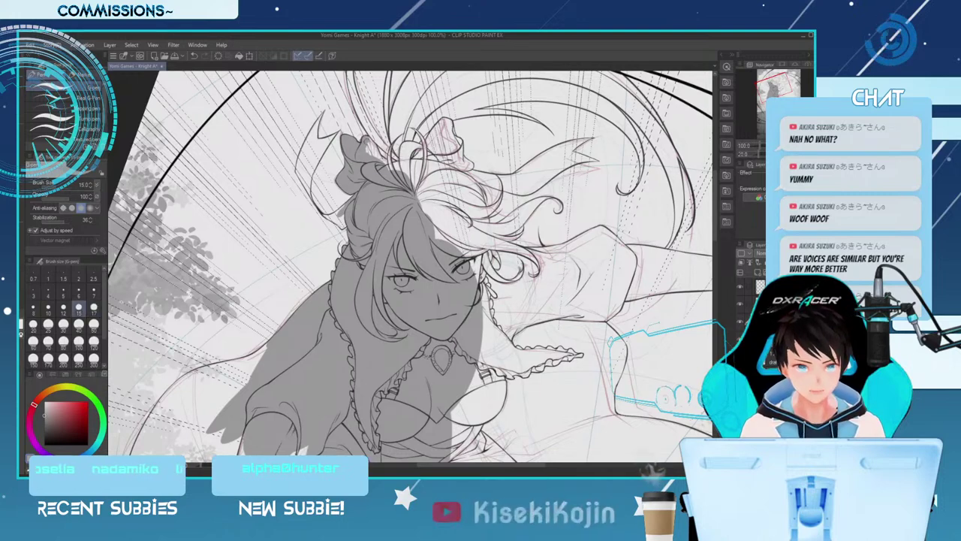
{"action": "key", "text": "bracketleft"}
{"action": "key", "text": "bracketleft"}
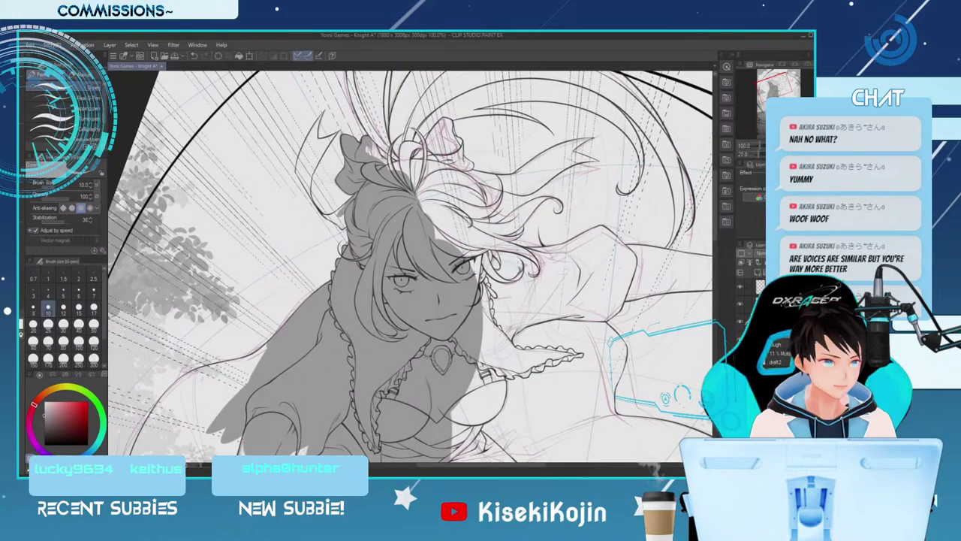
{"action": "scroll", "coordinate": [602, 193], "scroll_direction": "up", "scroll_amount": 3}
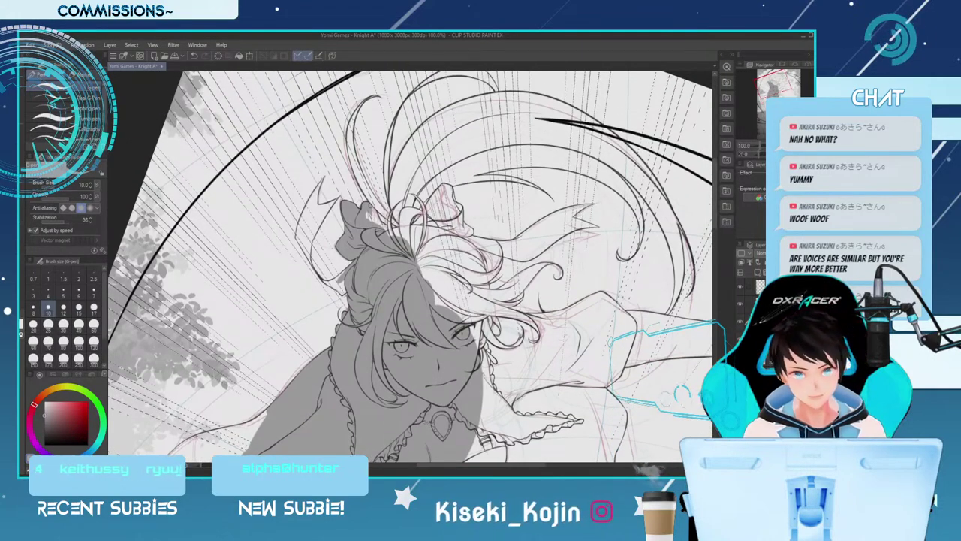
Touch up the grey base on the bow beside the hair knot, finishing with brush size 8
{"action": "key", "text": "bracketright"}
{"action": "key", "text": "bracketright"}
{"action": "key", "text": "bracketright"}
{"action": "key", "text": "bracketright"}
{"action": "left_click_drag", "start_coordinate": [368, 212], "coordinate": [367, 218]}
{"action": "key", "text": "bracketleft"}
{"action": "key", "text": "bracketleft"}
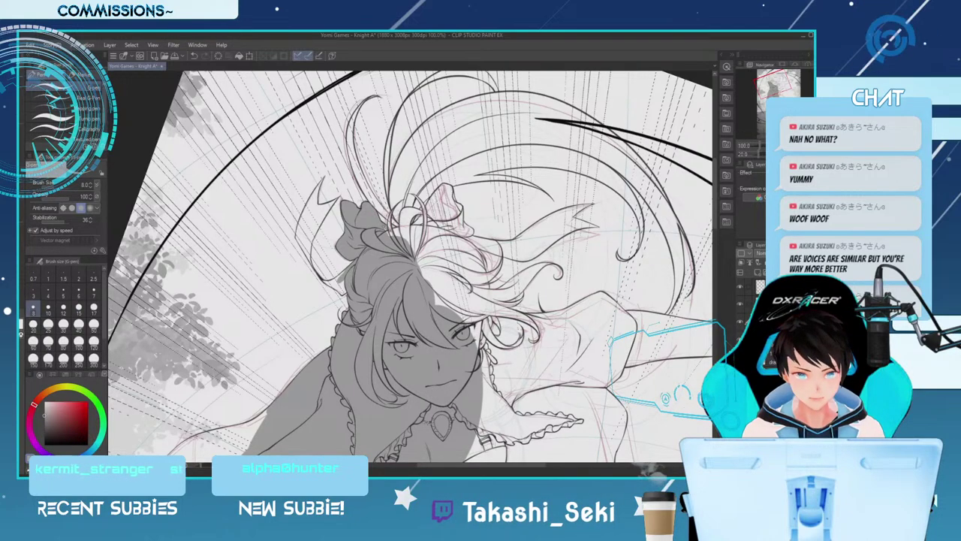
Fill the small hair loops at the crown with grey, using brush sizes 17 and 20
{"action": "key", "text": "bracketright"}
{"action": "key", "text": "bracketright"}
{"action": "key", "text": "bracketright"}
{"action": "key", "text": "bracketright"}
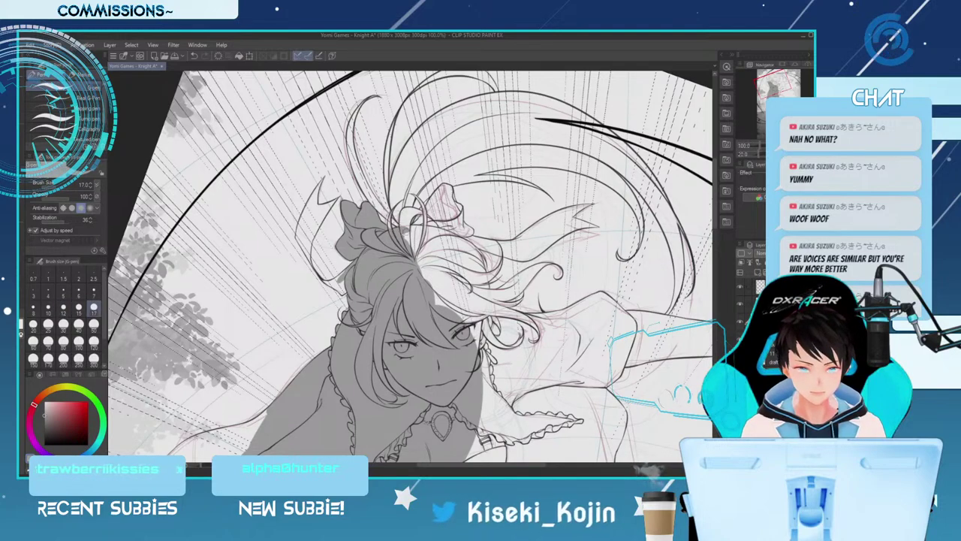
{"action": "key", "text": "bracketright"}
{"action": "key", "text": "bracketright"}
{"action": "key", "text": "bracketright"}
{"action": "key", "text": "bracketleft"}
{"action": "key", "text": "bracketleft"}
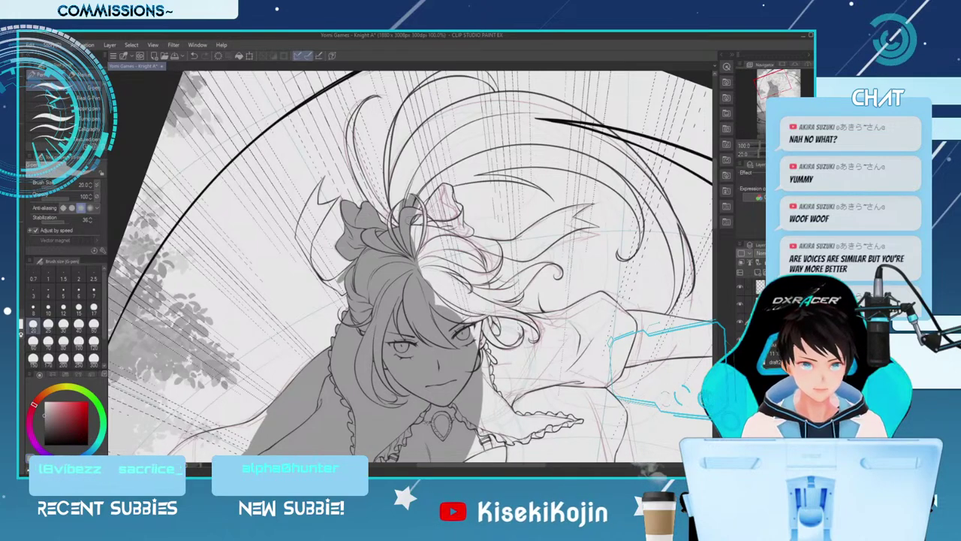
Block in the unfilled side of the head and hair with grey, using brush sizes from 80 to 100
{"action": "key", "text": "ctrl+minus"}
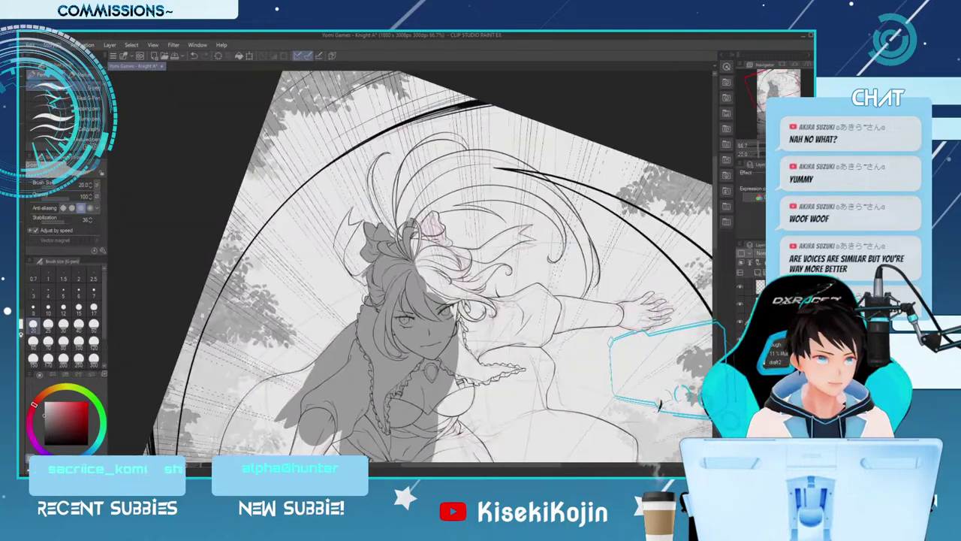
{"action": "left_click_drag", "start_coordinate": [659, 406], "coordinate": [659, 314]}
{"action": "key", "text": "bracketright"}
{"action": "key", "text": "bracketright"}
{"action": "key", "text": "bracketright"}
{"action": "key", "text": "bracketright"}
{"action": "key", "text": "bracketright"}
{"action": "key", "text": "bracketright"}
{"action": "key", "text": "bracketright"}
{"action": "left_click_drag", "start_coordinate": [415, 159], "coordinate": [426, 244]}
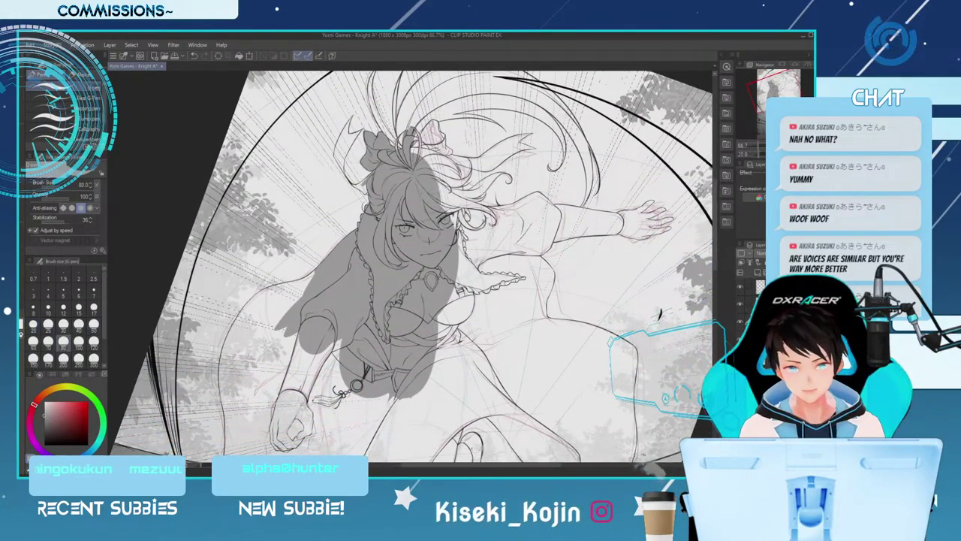
{"action": "key", "text": "bracketleft"}
{"action": "key", "text": "bracketleft"}
{"action": "key", "text": "bracketleft"}
{"action": "left_click_drag", "start_coordinate": [413, 156], "coordinate": [438, 230]}
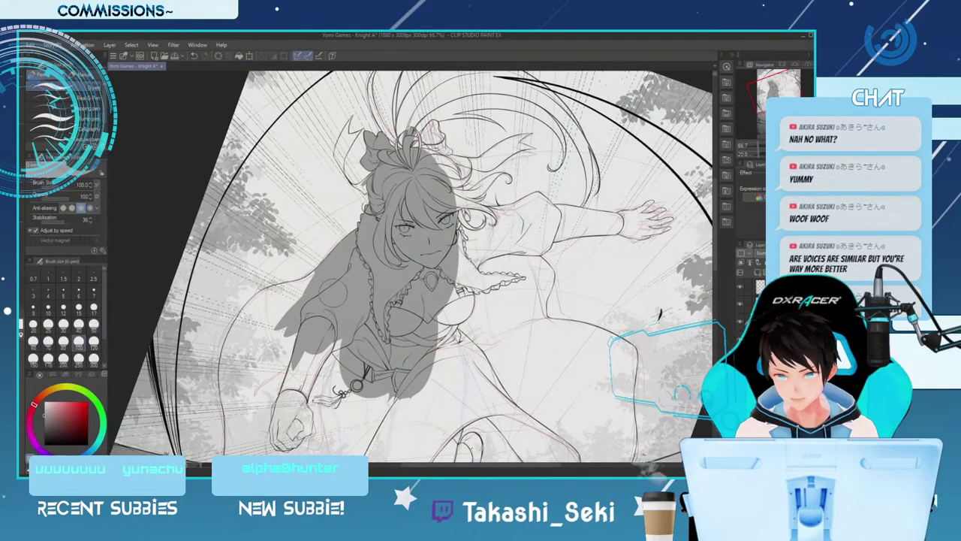
Paint the cape area around the lowered arm's sleeve grey with a large brush
{"action": "key", "text": "bracketright"}
{"action": "key", "text": "bracketright"}
{"action": "key", "text": "bracketright"}
{"action": "key", "text": "bracketright"}
{"action": "mouse_move", "coordinate": [259, 361]}
{"action": "left_mouse_down"}
{"action": "mouse_move", "coordinate": [274, 375]}
{"action": "mouse_move", "coordinate": [336, 318]}
{"action": "left_mouse_up"}
Block in the hips, skirt and lowered fist with broad grey strokes, then reduce the brush size to 80
{"action": "scroll", "coordinate": [413, 267], "scroll_direction": "down", "scroll_amount": 3}
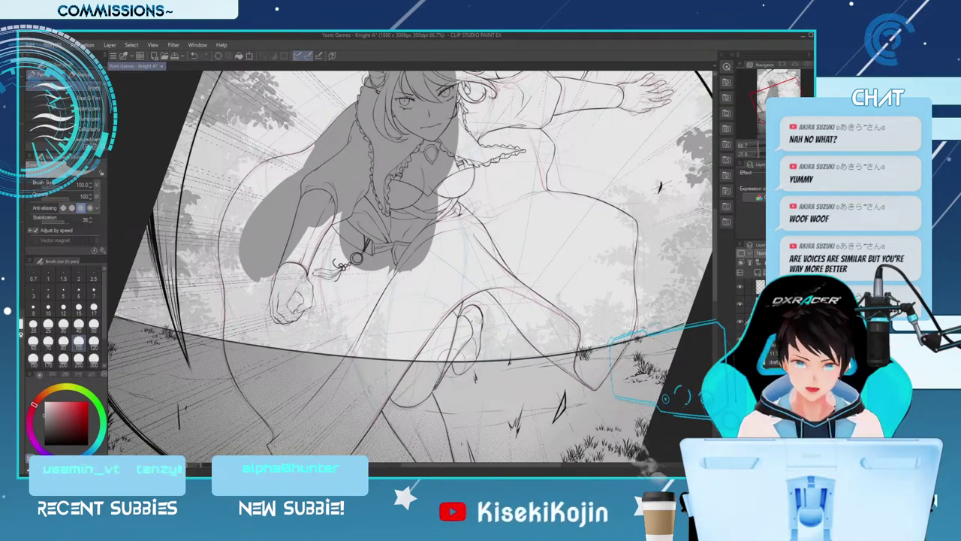
{"action": "key", "text": "bracketright"}
{"action": "key", "text": "bracketright"}
{"action": "key", "text": "bracketright"}
{"action": "key", "text": "bracketright"}
{"action": "mouse_move", "coordinate": [330, 218]}
{"action": "left_mouse_down"}
{"action": "mouse_move", "coordinate": [315, 300]}
{"action": "mouse_move", "coordinate": [280, 323]}
{"action": "mouse_move", "coordinate": [316, 353]}
{"action": "mouse_move", "coordinate": [405, 262]}
{"action": "mouse_move", "coordinate": [462, 270]}
{"action": "mouse_move", "coordinate": [481, 218]}
{"action": "mouse_move", "coordinate": [503, 218]}
{"action": "left_mouse_up"}
{"action": "mouse_move", "coordinate": [517, 249]}
{"action": "left_mouse_down"}
{"action": "mouse_move", "coordinate": [456, 265]}
{"action": "mouse_move", "coordinate": [370, 318]}
{"action": "mouse_move", "coordinate": [336, 364]}
{"action": "left_mouse_up"}
{"action": "key", "text": "bracketleft"}
{"action": "key", "text": "bracketleft"}
{"action": "key", "text": "bracketleft"}
{"action": "key", "text": "bracketleft"}
{"action": "key", "text": "bracketleft"}
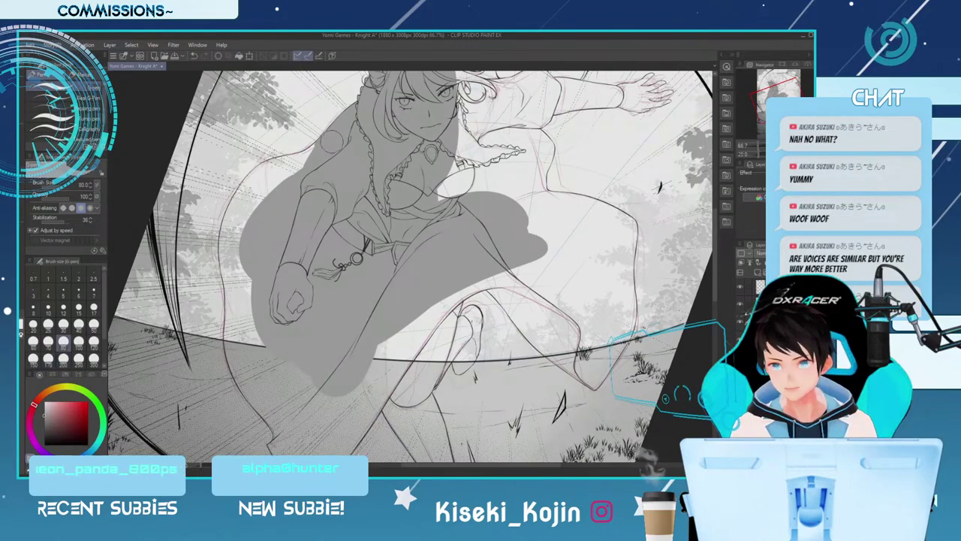
Fill the open side of the chest, frilled collar and hair beside the face with grey at brush size 100
{"action": "mouse_move", "coordinate": [481, 118]}
{"action": "left_mouse_down"}
{"action": "mouse_move", "coordinate": [481, 272]}
{"action": "mouse_move", "coordinate": [449, 342]}
{"action": "left_mouse_up"}
{"action": "key", "text": "bracketright"}
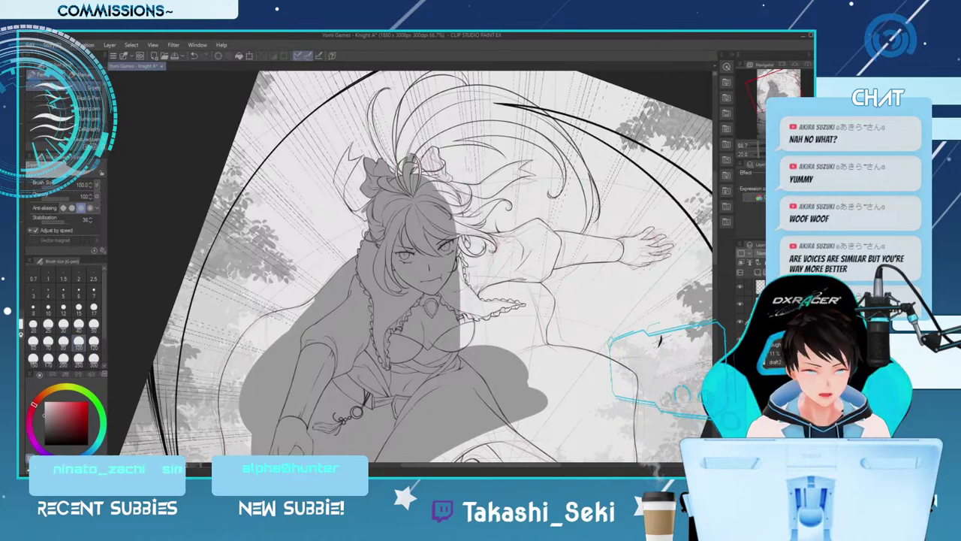
{"action": "left_click_drag", "start_coordinate": [456, 289], "coordinate": [464, 349]}
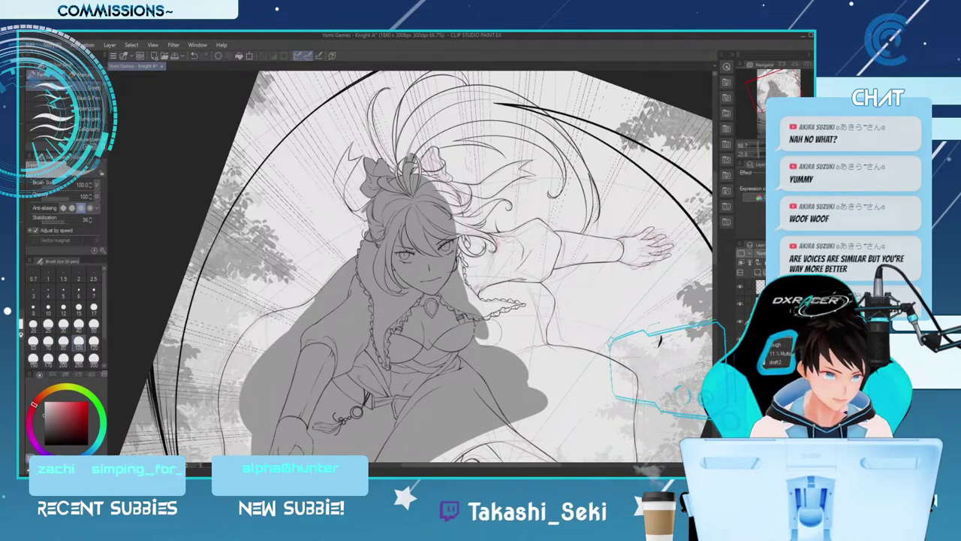
{"action": "left_click_drag", "start_coordinate": [455, 297], "coordinate": [482, 322]}
{"action": "left_click_drag", "start_coordinate": [460, 280], "coordinate": [485, 320]}
{"action": "left_click_drag", "start_coordinate": [471, 258], "coordinate": [473, 299]}
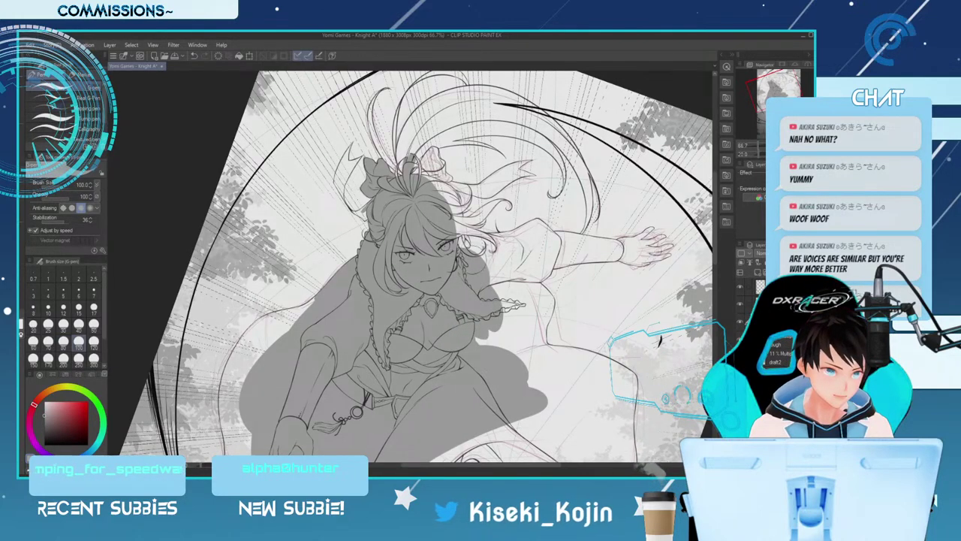
{"action": "left_click_drag", "start_coordinate": [450, 230], "coordinate": [502, 272]}
Extend the grey base along the cape's outer edge and the skirt's lower hem at brush size 100
{"action": "key", "text": "ctrl+minus"}
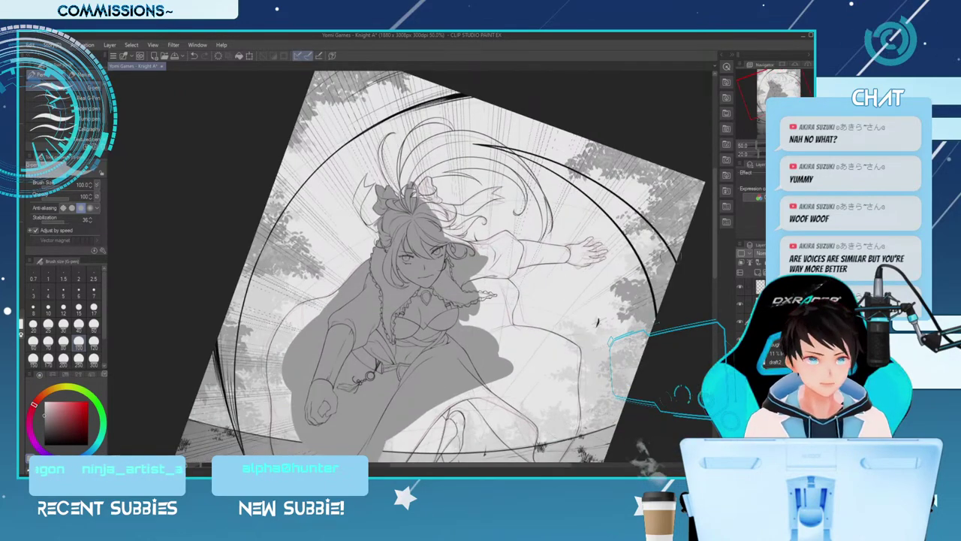
{"action": "mouse_move", "coordinate": [513, 375]}
{"action": "left_mouse_down"}
{"action": "mouse_move", "coordinate": [505, 249]}
{"action": "mouse_move", "coordinate": [513, 274]}
{"action": "left_mouse_up"}
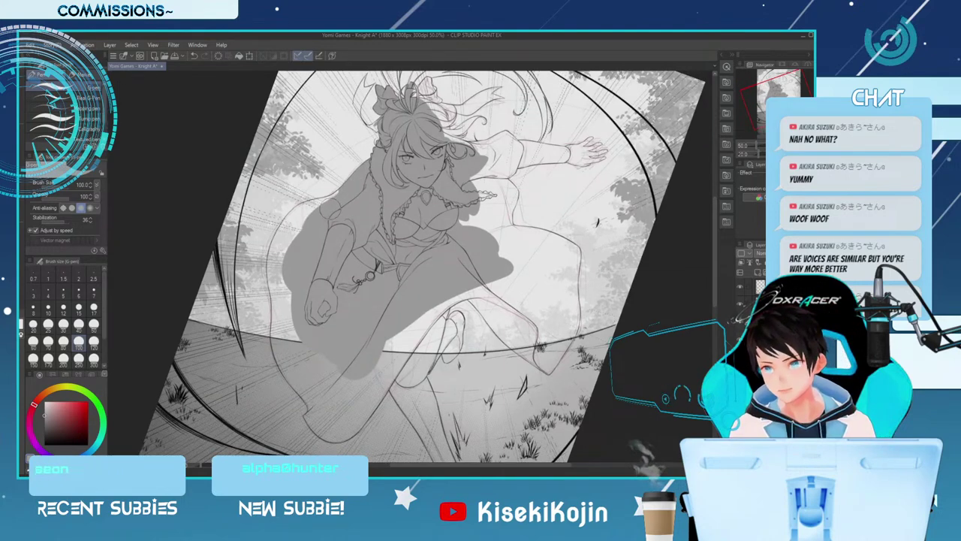
{"action": "mouse_move", "coordinate": [303, 227]}
{"action": "left_mouse_down"}
{"action": "mouse_move", "coordinate": [288, 281]}
{"action": "mouse_move", "coordinate": [306, 367]}
{"action": "mouse_move", "coordinate": [276, 331]}
{"action": "mouse_move", "coordinate": [335, 379]}
{"action": "mouse_move", "coordinate": [311, 356]}
{"action": "mouse_move", "coordinate": [341, 352]}
{"action": "mouse_move", "coordinate": [295, 357]}
{"action": "mouse_move", "coordinate": [340, 385]}
{"action": "left_mouse_up"}
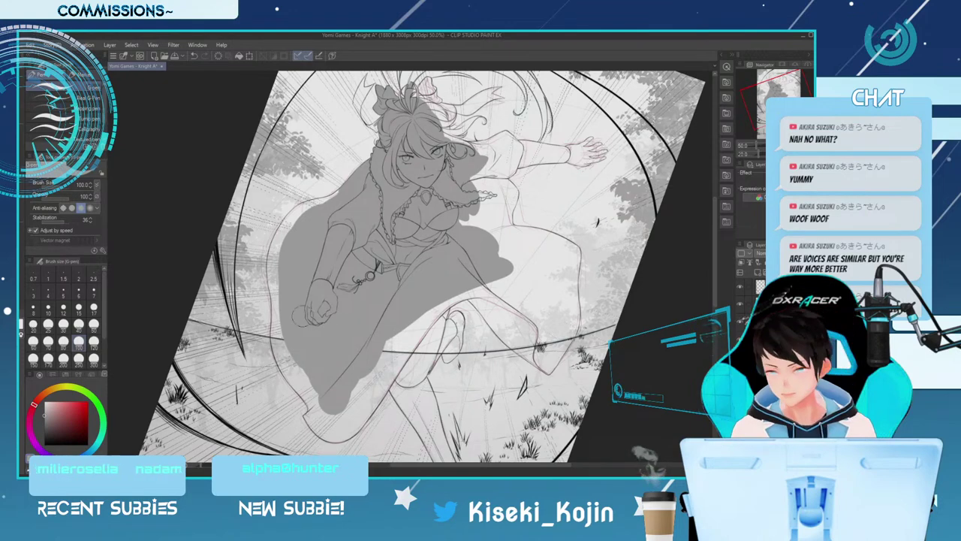
{"action": "left_click_drag", "start_coordinate": [283, 279], "coordinate": [302, 370]}
{"action": "left_click_drag", "start_coordinate": [287, 332], "coordinate": [308, 388]}
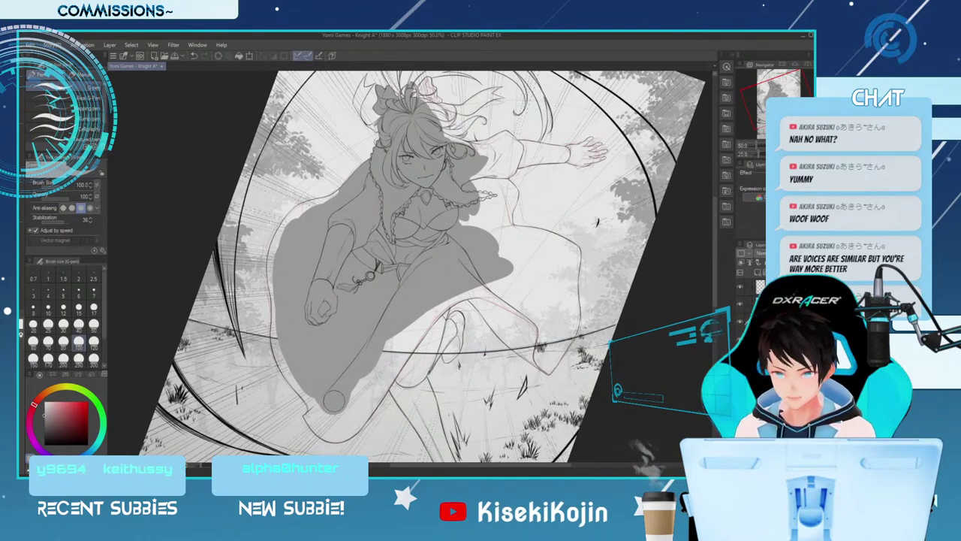
{"action": "mouse_move", "coordinate": [324, 409]}
{"action": "left_mouse_down"}
{"action": "mouse_move", "coordinate": [389, 347]}
{"action": "mouse_move", "coordinate": [350, 390]}
{"action": "mouse_move", "coordinate": [363, 372]}
{"action": "mouse_move", "coordinate": [474, 268]}
{"action": "mouse_move", "coordinate": [392, 332]}
{"action": "mouse_move", "coordinate": [473, 290]}
{"action": "left_mouse_up"}
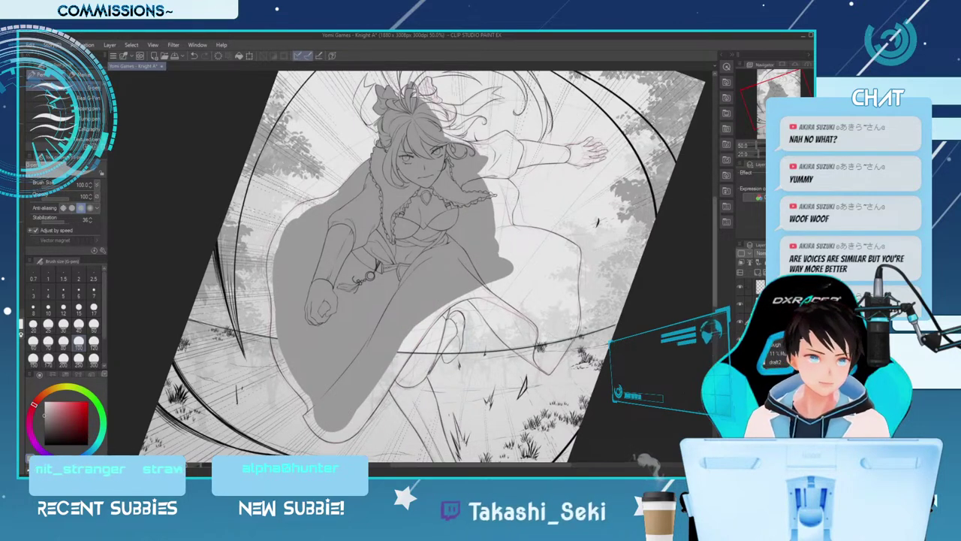
Paint the forked end of the loose bow ribbon grey with small brush sizes from 5 to 8
{"action": "key", "text": "ctrl+plus"}
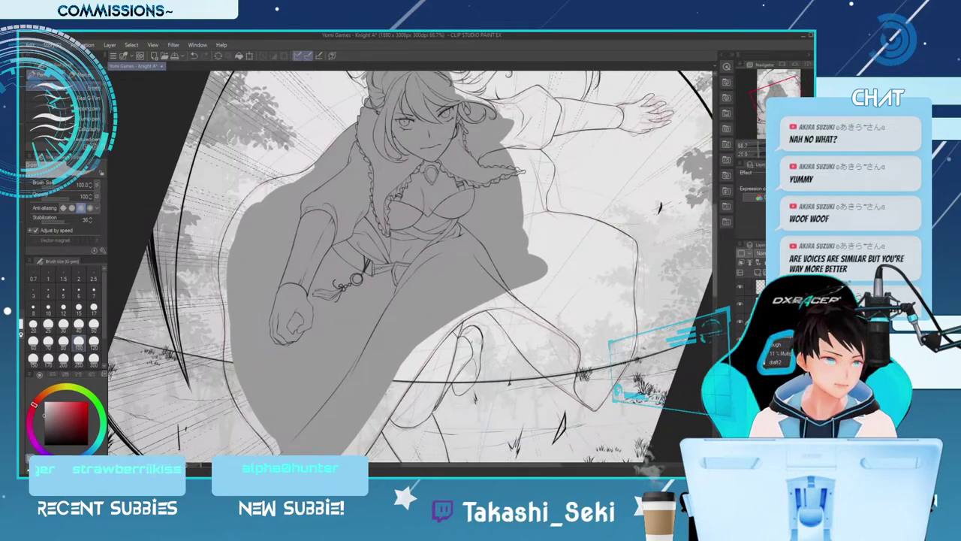
{"action": "left_click_drag", "start_coordinate": [714, 246], "coordinate": [714, 218]}
{"action": "key", "text": "ctrl+plus"}
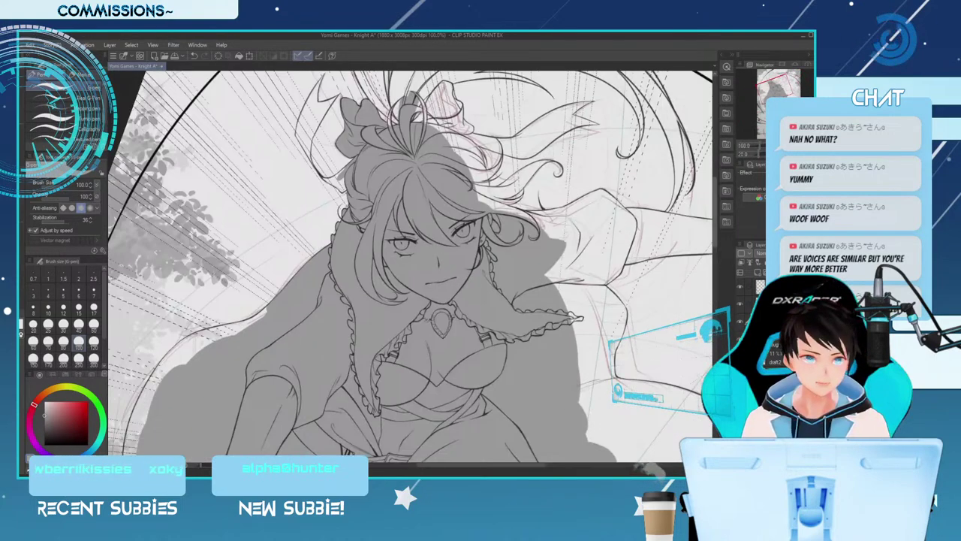
{"action": "scroll", "coordinate": [410, 266], "scroll_direction": "up", "scroll_amount": 3}
{"action": "key", "text": "bracketleft"}
{"action": "key", "text": "bracketleft"}
{"action": "key", "text": "bracketleft"}
{"action": "key", "text": "bracketleft"}
{"action": "key", "text": "bracketleft"}
{"action": "key", "text": "bracketleft"}
{"action": "key", "text": "bracketleft"}
{"action": "key", "text": "bracketleft"}
{"action": "key", "text": "bracketleft"}
{"action": "key", "text": "bracketleft"}
{"action": "key", "text": "bracketleft"}
{"action": "key", "text": "bracketleft"}
{"action": "key", "text": "bracketleft"}
{"action": "key", "text": "bracketleft"}
{"action": "key", "text": "bracketleft"}
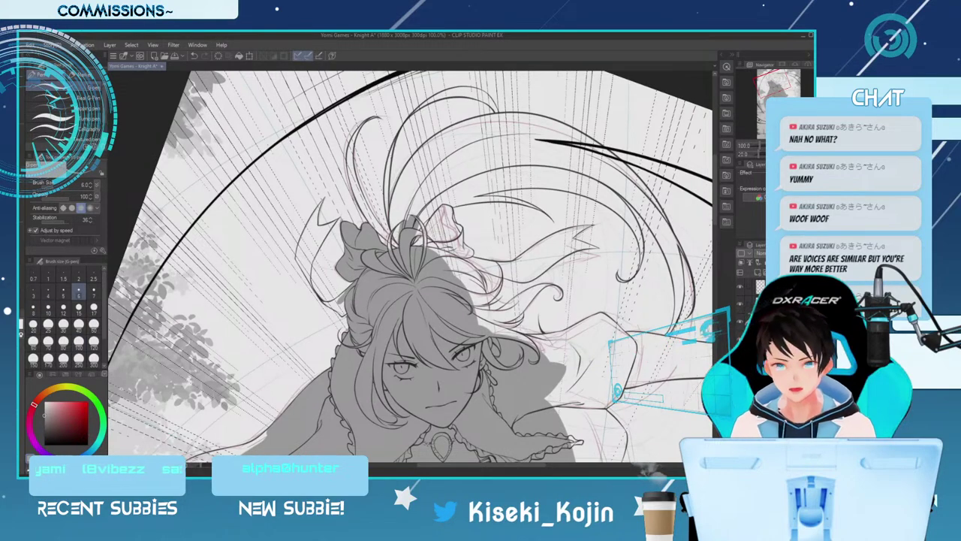
{"action": "scroll", "coordinate": [416, 268], "scroll_direction": "up", "scroll_amount": 1}
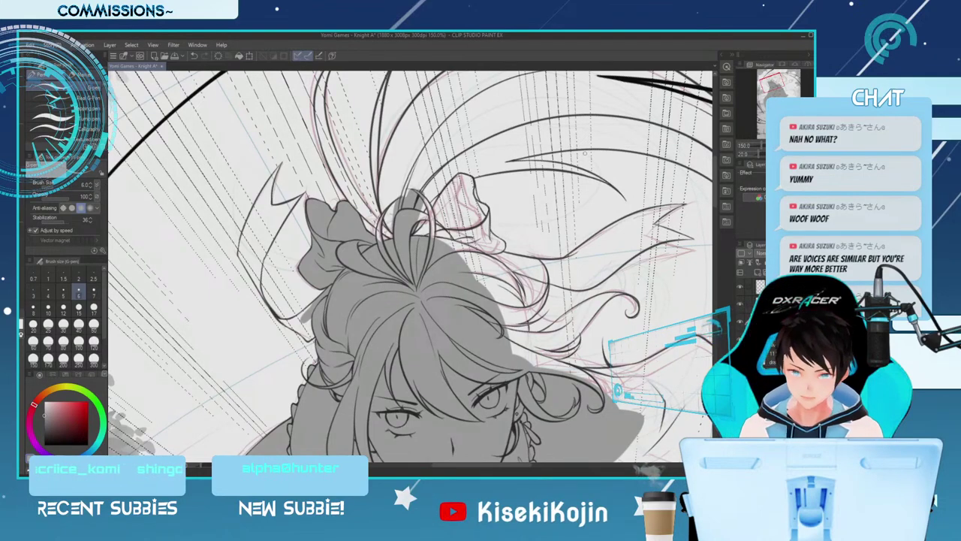
{"action": "key", "text": "bracketleft"}
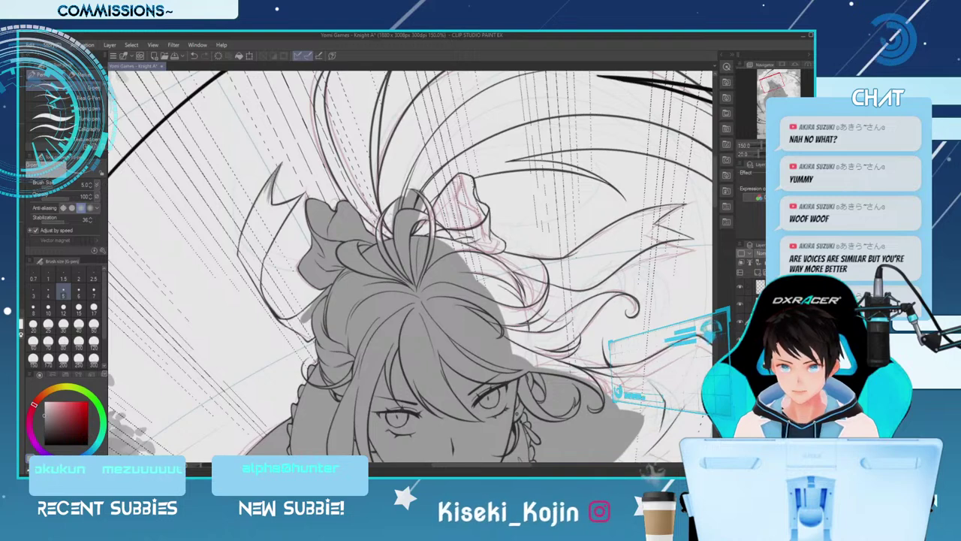
{"action": "key", "text": "bracketright"}
{"action": "key", "text": "bracketright"}
{"action": "mouse_move", "coordinate": [272, 178]}
{"action": "left_mouse_down"}
{"action": "mouse_move", "coordinate": [256, 217]}
{"action": "mouse_move", "coordinate": [268, 211]}
{"action": "mouse_move", "coordinate": [241, 242]}
{"action": "left_mouse_up"}
{"action": "key", "text": "bracketright"}
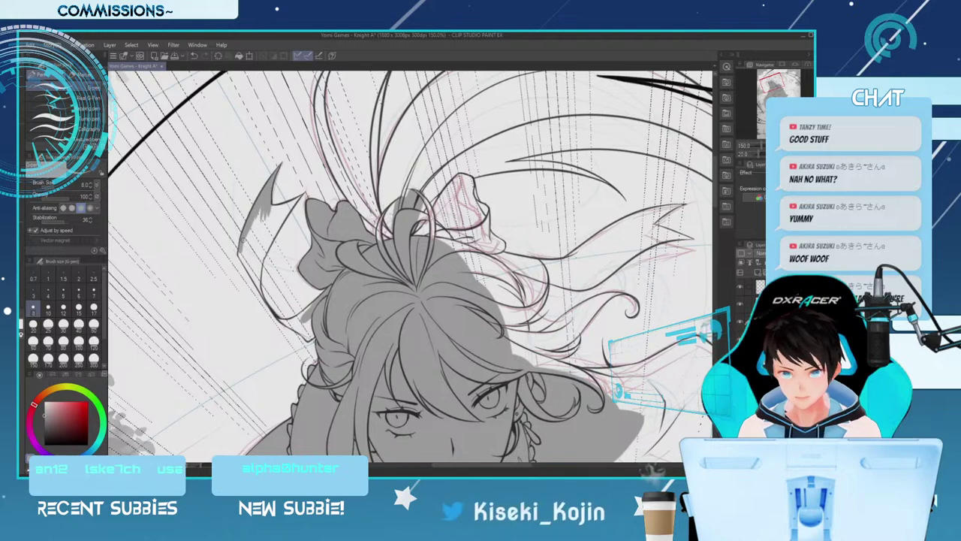
Trace grey along the ribbon's outer edge with brush sizes 6 and 4
{"action": "key", "text": "bracketleft"}
{"action": "key", "text": "bracketleft"}
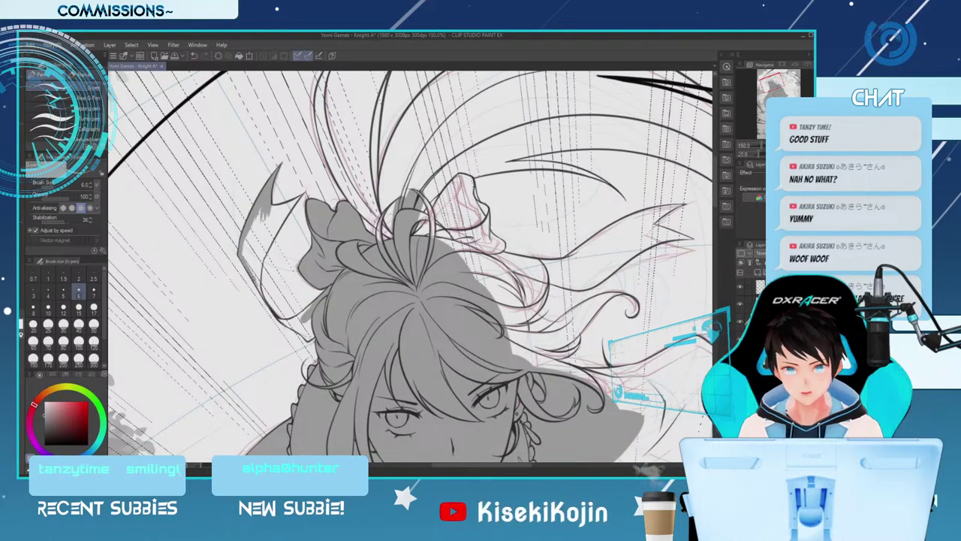
{"action": "key", "text": "bracketleft"}
{"action": "key", "text": "bracketleft"}
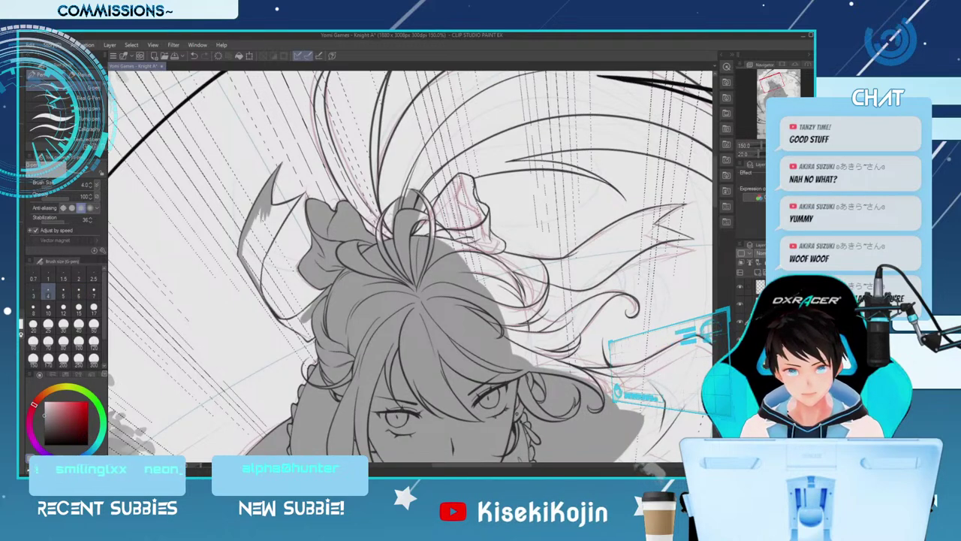
Erase grey spill along the ribbon's edges with eraser sizes between 6 and 15
{"action": "key", "text": "e"}
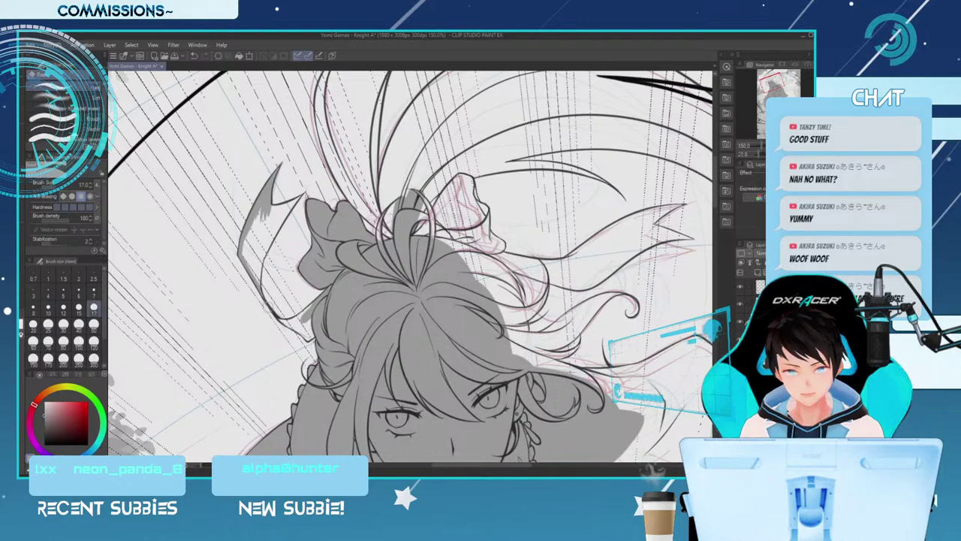
{"action": "key", "text": "bracketleft"}
{"action": "key", "text": "bracketleft"}
{"action": "key", "text": "bracketleft"}
{"action": "key", "text": "bracketleft"}
{"action": "left_click_drag", "start_coordinate": [261, 300], "coordinate": [266, 312]}
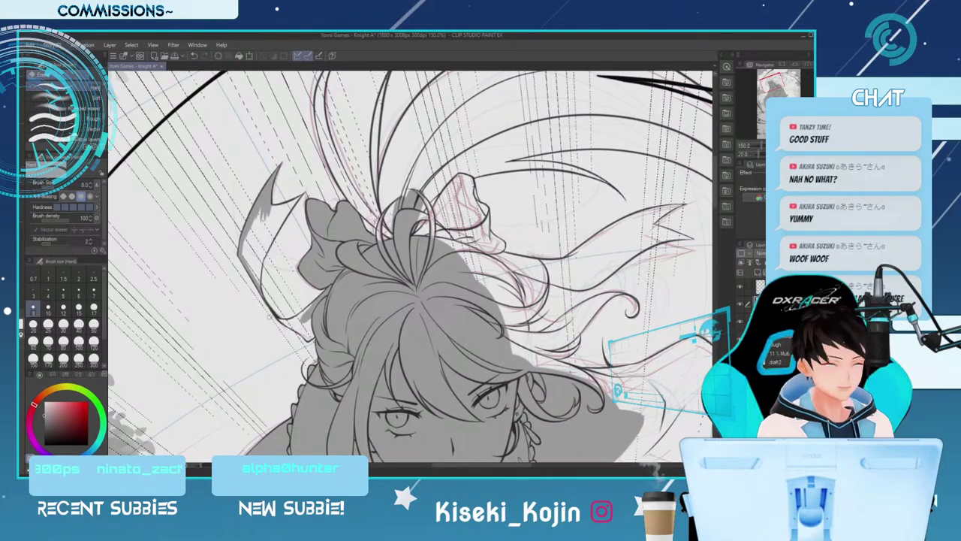
{"action": "key", "text": "bracketleft"}
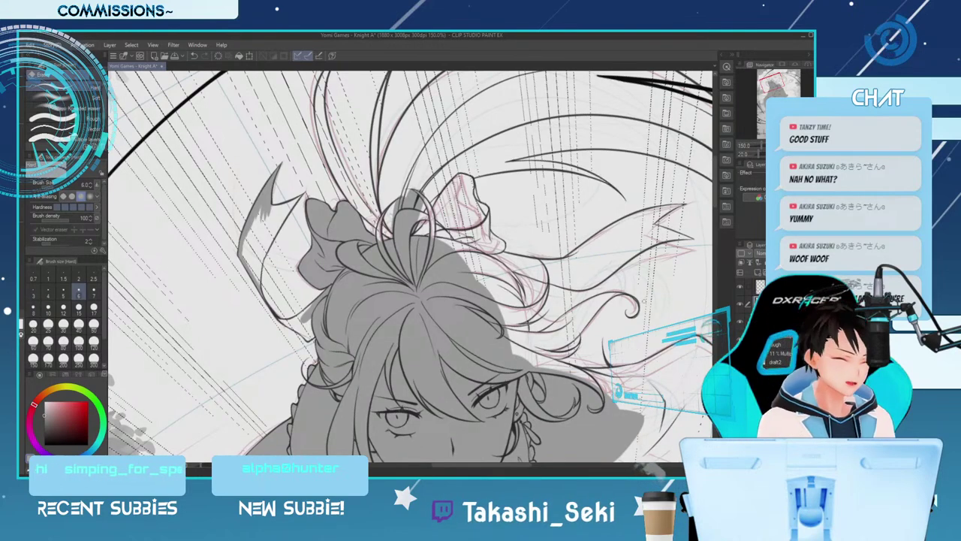
{"action": "key", "text": "bracketright"}
{"action": "key", "text": "bracketright"}
{"action": "key", "text": "bracketright"}
{"action": "key", "text": "bracketright"}
{"action": "key", "text": "bracketright"}
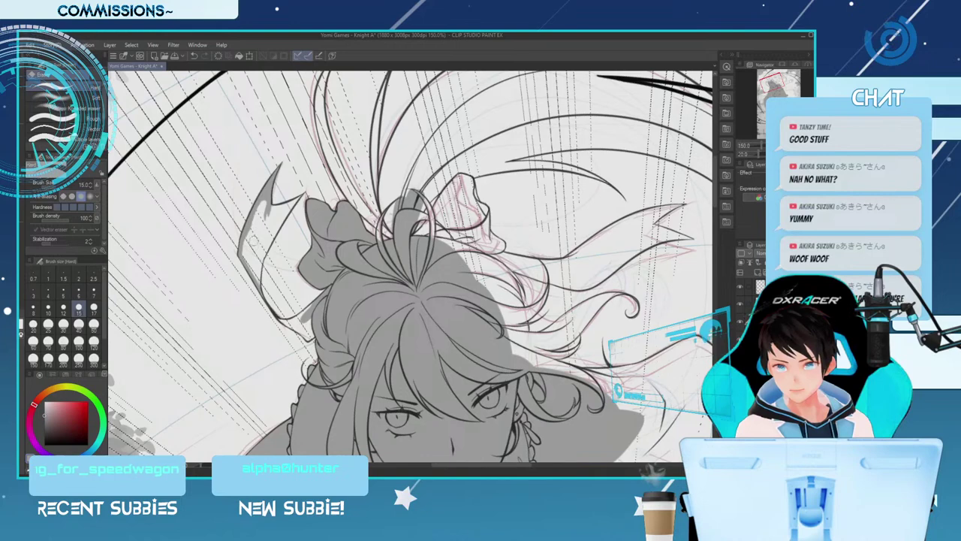
Return to the pen and fill the ribbon's upper interior with grey at brush size 15
{"action": "key", "text": "p"}
{"action": "key", "text": "bracketright"}
{"action": "key", "text": "bracketright"}
{"action": "key", "text": "bracketright"}
{"action": "key", "text": "bracketright"}
{"action": "key", "text": "bracketright"}
{"action": "mouse_move", "coordinate": [262, 206]}
{"action": "left_mouse_down"}
{"action": "mouse_move", "coordinate": [245, 254]}
{"action": "mouse_move", "coordinate": [254, 244]}
{"action": "left_mouse_up"}
{"action": "key", "text": "bracketright"}
{"action": "key", "text": "bracketright"}
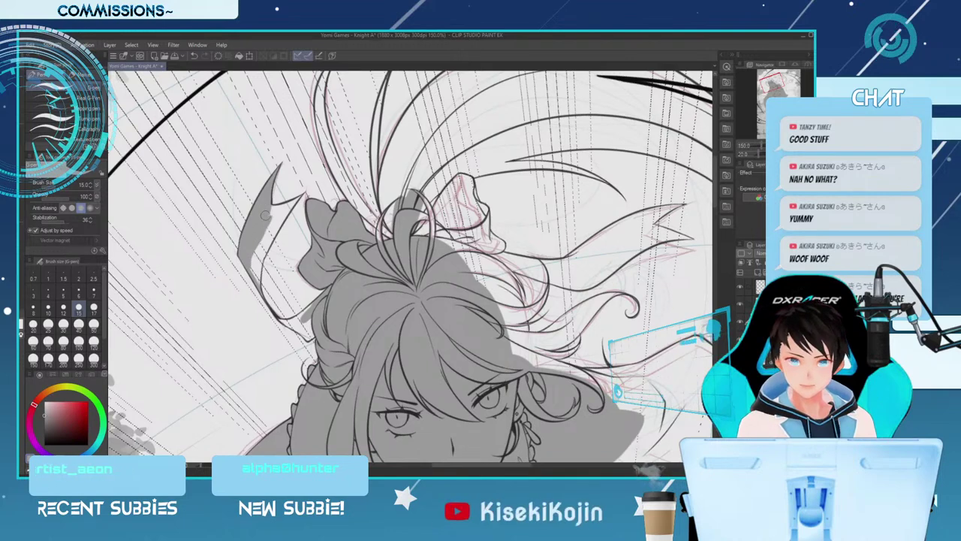
Fill the ribbon's lower, narrowing part with grey, varying the brush size between 4 and 12
{"action": "key", "text": "bracketleft"}
{"action": "key", "text": "bracketleft"}
{"action": "key", "text": "bracketleft"}
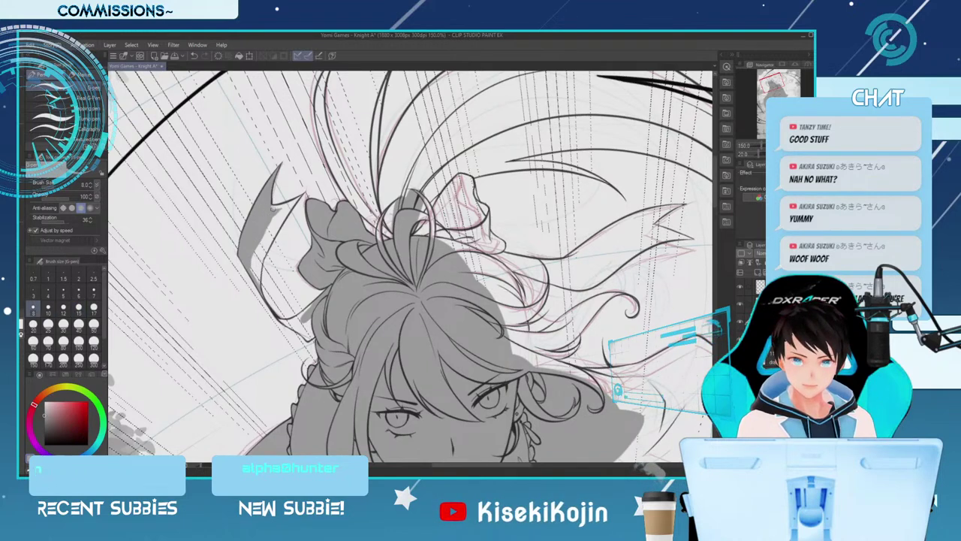
{"action": "key", "text": "bracketleft"}
{"action": "key", "text": "bracketleft"}
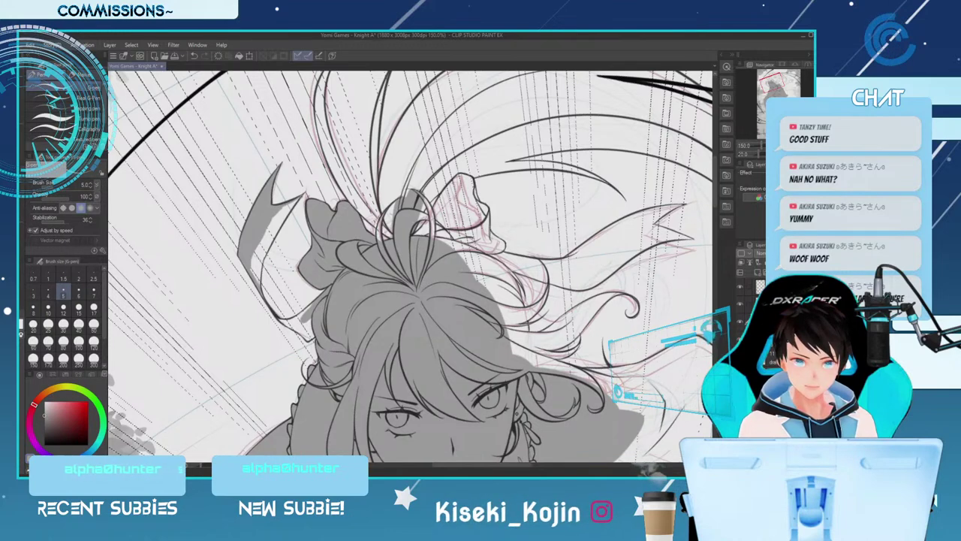
{"action": "key", "text": "bracketright"}
{"action": "key", "text": "bracketright"}
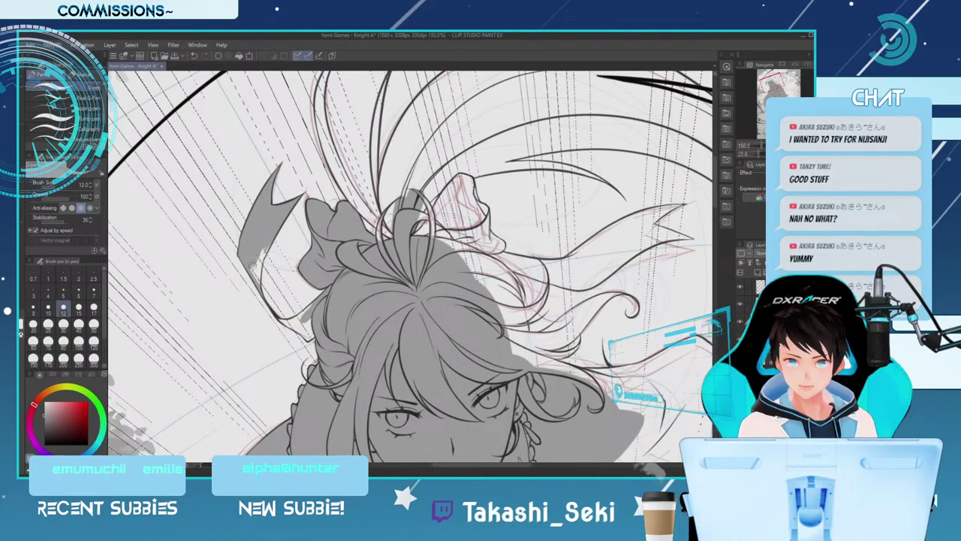
{"action": "key", "text": "bracketleft"}
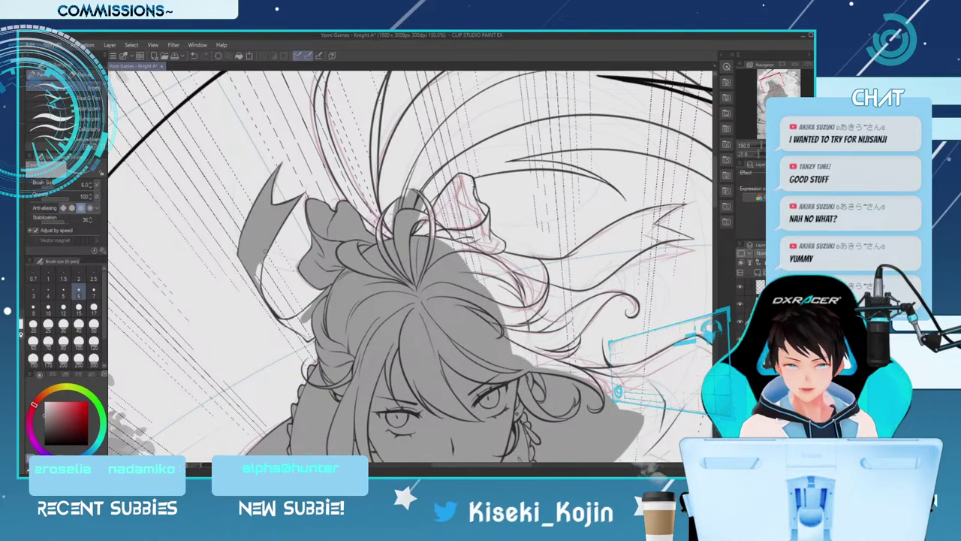
{"action": "key", "text": "bracketright"}
{"action": "key", "text": "bracketright"}
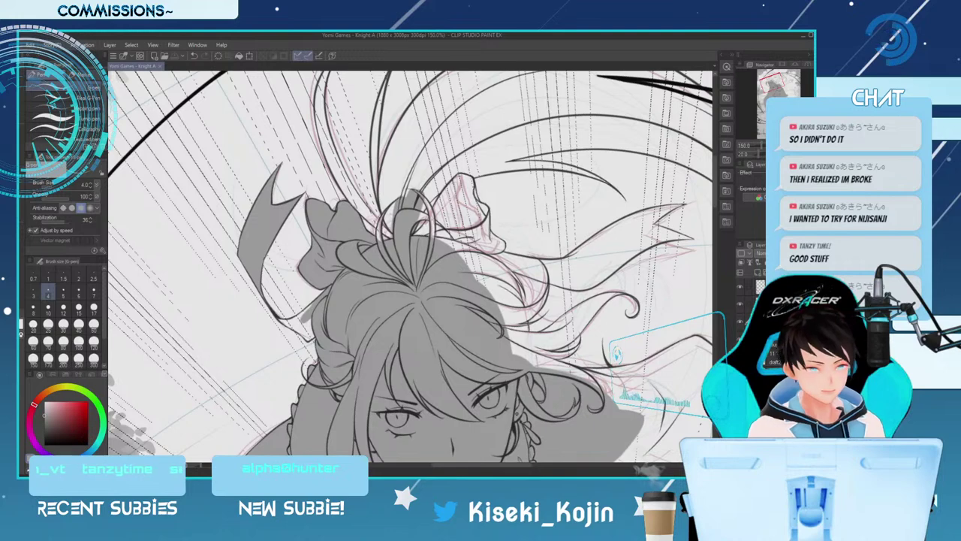
Fill the ribbon's lower end where it meets the hair with grey, varying the brush size between 6 and 15
{"action": "key", "text": "]"}
{"action": "key", "text": "]"}
{"action": "key", "text": "]"}
{"action": "key", "text": "]"}
{"action": "key", "text": "]"}
{"action": "key", "text": "]"}
{"action": "key", "text": "]"}
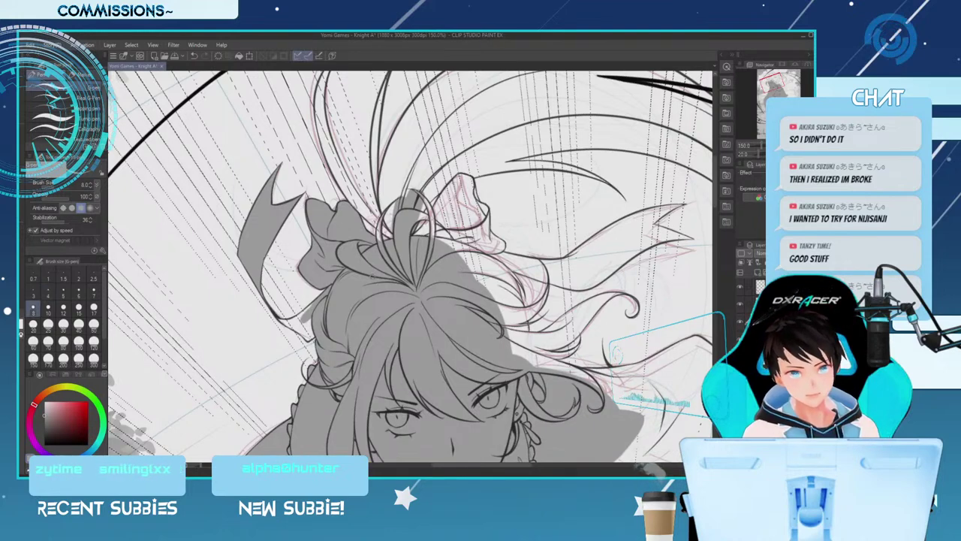
{"action": "key", "text": "bracketleft"}
{"action": "key", "text": "bracketleft"}
{"action": "key", "text": "bracketleft"}
{"action": "key", "text": "bracketleft"}
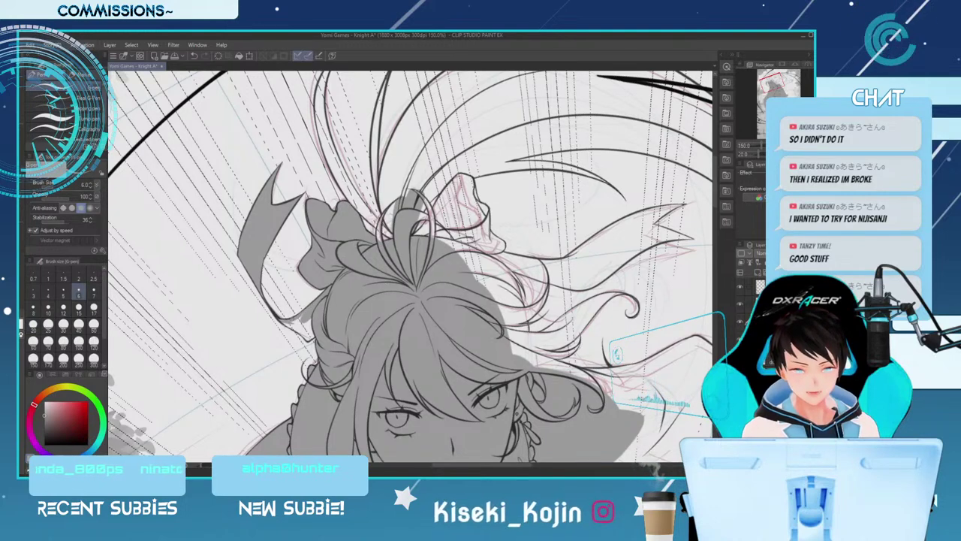
{"action": "key", "text": "bracketright"}
{"action": "key", "text": "bracketright"}
{"action": "key", "text": "bracketright"}
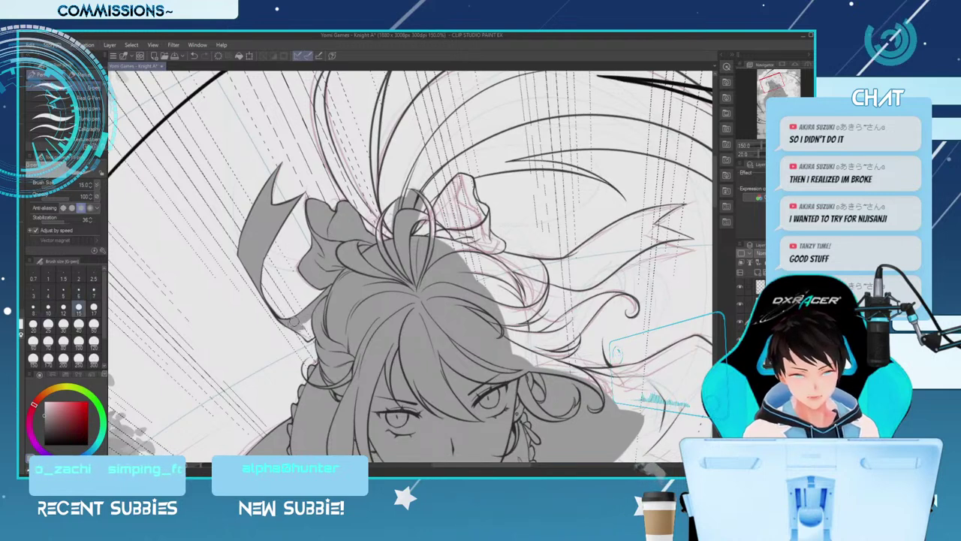
Cover the remaining gap at the ribbon's lower tip beside the hair with grey, using brush sizes 7 and 12
{"action": "key", "text": "bracketleft"}
{"action": "key", "text": "bracketleft"}
{"action": "key", "text": "bracketleft"}
{"action": "key", "text": "bracketleft"}
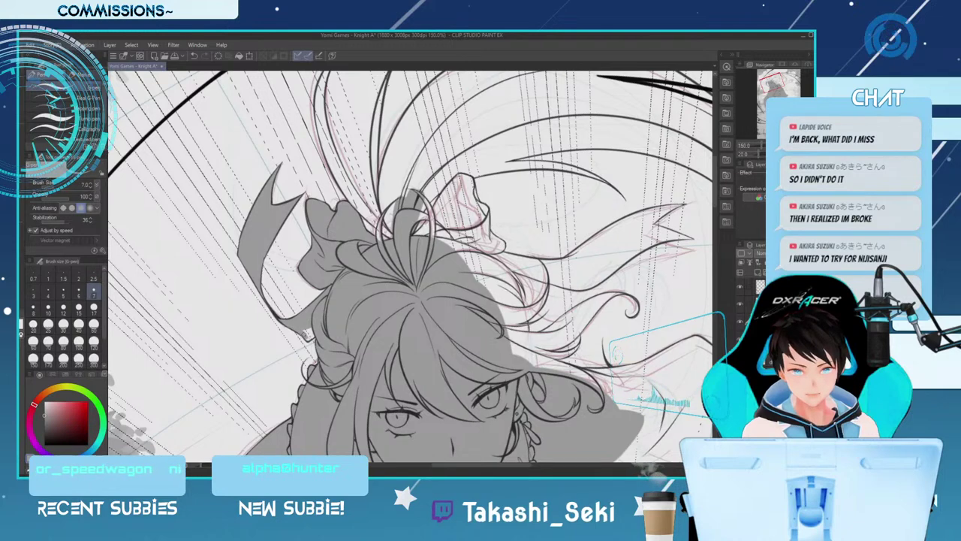
{"action": "key", "text": "bracketright"}
{"action": "key", "text": "bracketright"}
{"action": "key", "text": "bracketright"}
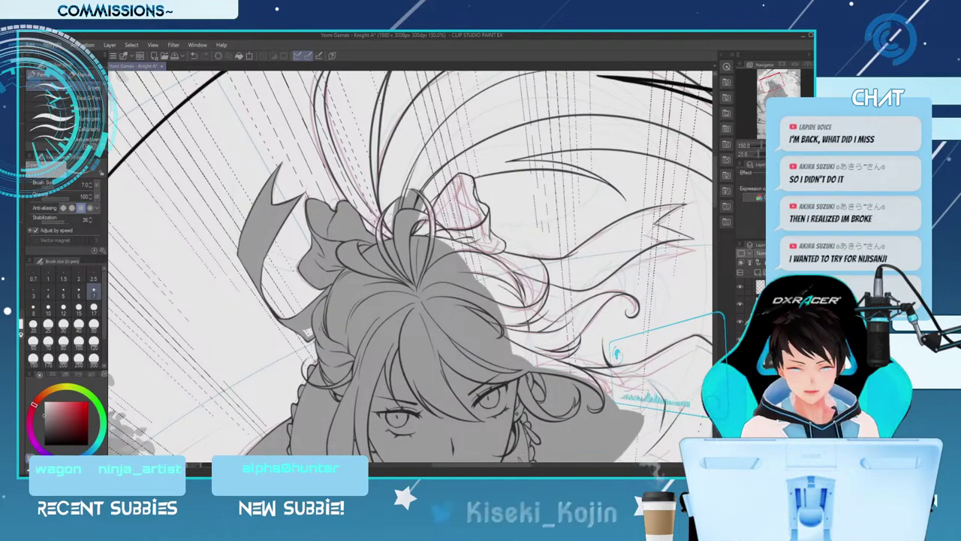
{"action": "left_click_drag", "start_coordinate": [307, 333], "coordinate": [311, 327]}
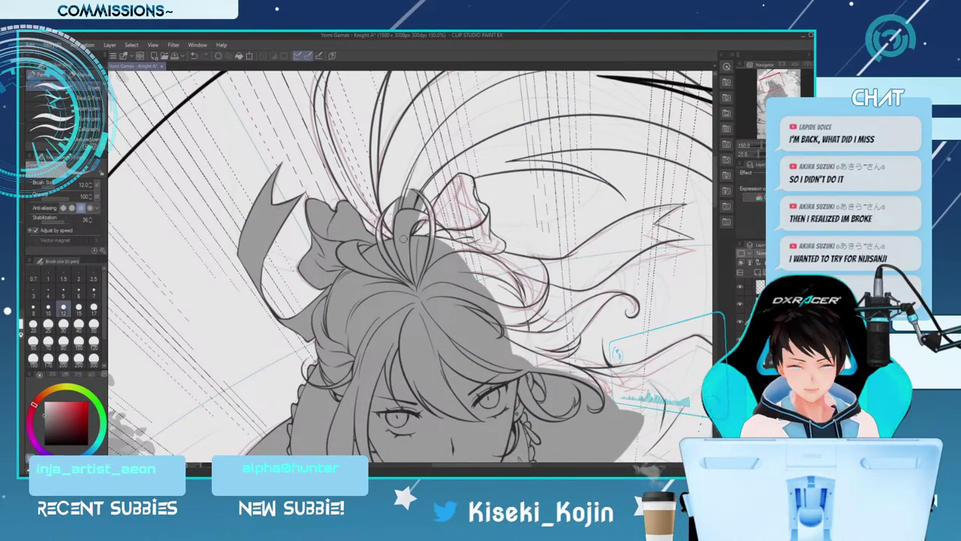
Fill the small gap in the hair loops beside the bow with grey, using brush sizes between 6 and 12
{"action": "key", "text": "bracketleft"}
{"action": "key", "text": "bracketleft"}
{"action": "key", "text": "bracketleft"}
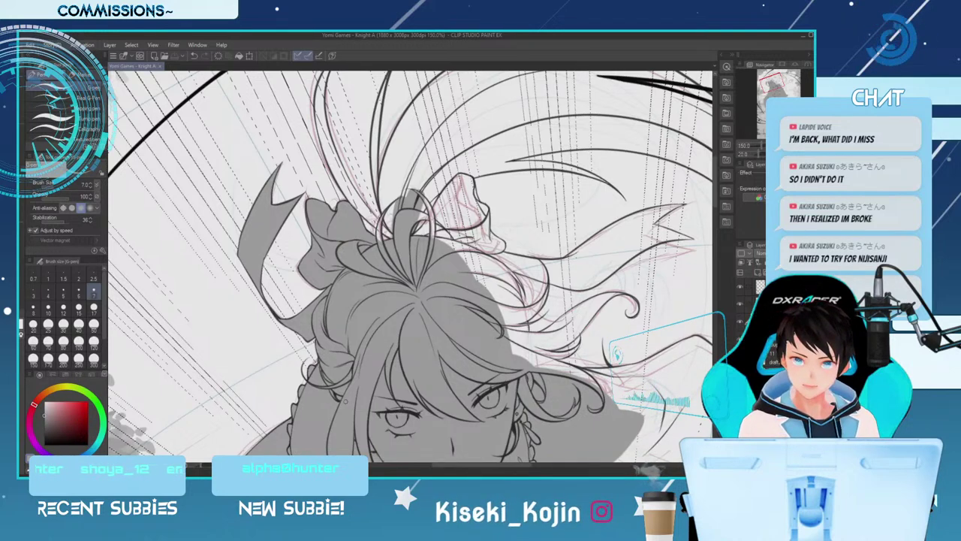
{"action": "key", "text": "]"}
{"action": "key", "text": "["}
{"action": "key", "text": "["}
{"action": "left_click_drag", "start_coordinate": [388, 209], "coordinate": [381, 222]}
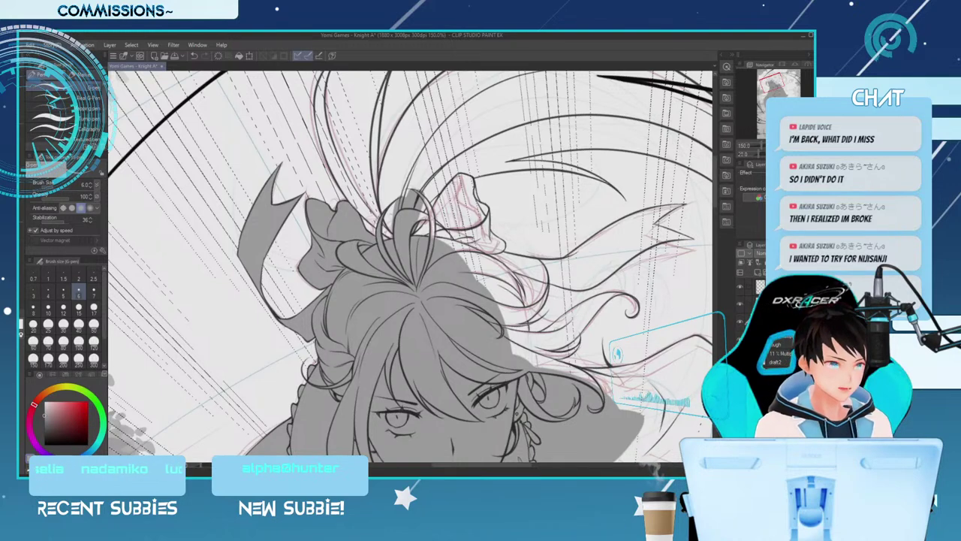
{"action": "key", "text": "bracketright"}
{"action": "key", "text": "bracketright"}
{"action": "key", "text": "bracketright"}
{"action": "key", "text": "bracketright"}
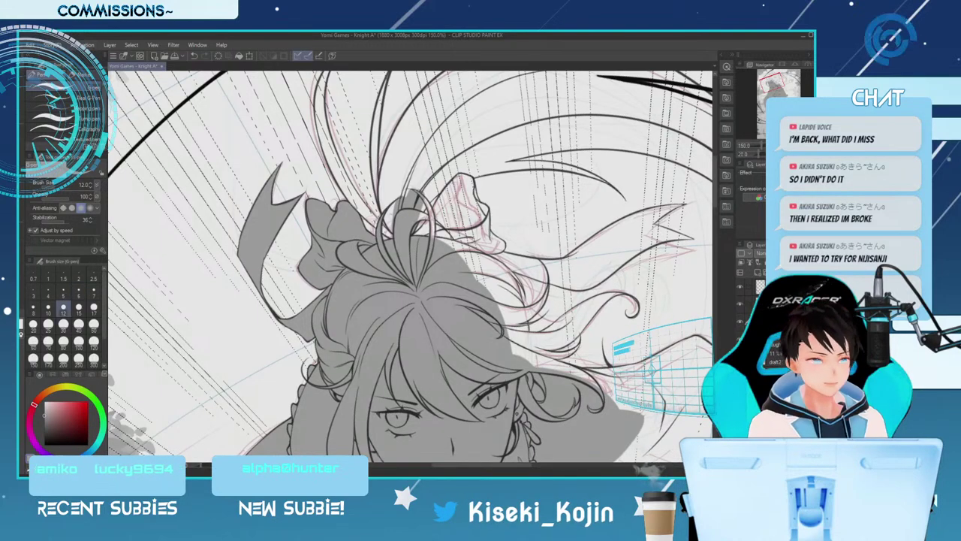
Fill the lower part of the first upright ponytail strand above the bow with grey at brush sizes 7 and 10
{"action": "key", "text": "asciicircum"}
{"action": "key", "text": "asciicircum"}
{"action": "key", "text": "asciicircum"}
{"action": "key", "text": "asciicircum"}
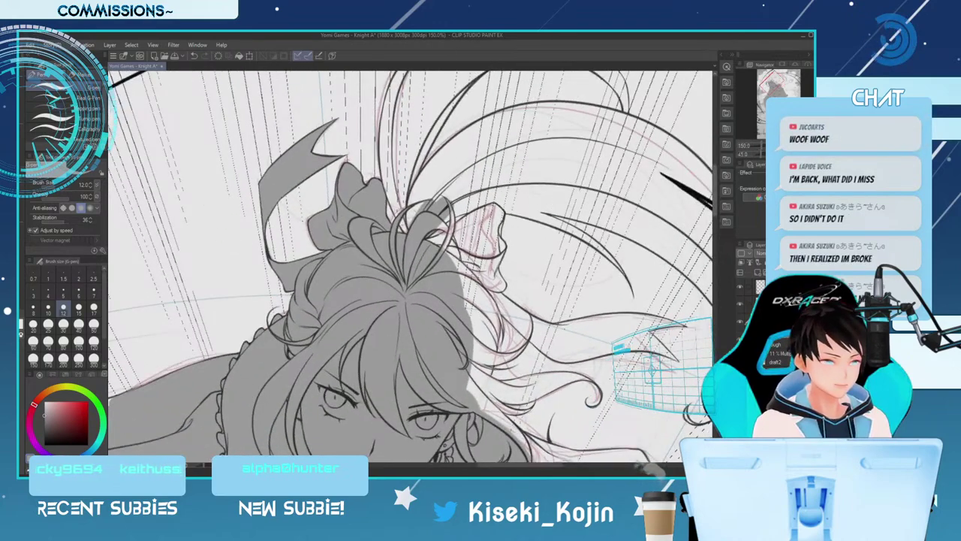
{"action": "scroll", "coordinate": [411, 266], "scroll_direction": "up", "scroll_amount": 3}
{"action": "key", "text": "bracketleft"}
{"action": "key", "text": "bracketleft"}
{"action": "key", "text": "bracketleft"}
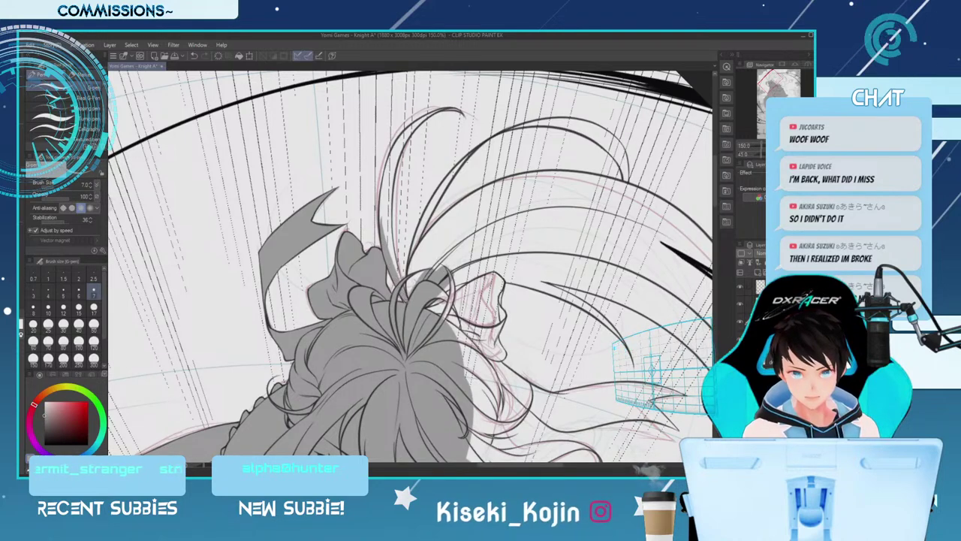
{"action": "left_click_drag", "start_coordinate": [386, 218], "coordinate": [395, 272]}
{"action": "key", "text": "bracketright"}
{"action": "key", "text": "bracketright"}
{"action": "left_click_drag", "start_coordinate": [383, 211], "coordinate": [389, 236]}
{"action": "left_click_drag", "start_coordinate": [388, 193], "coordinate": [395, 266]}
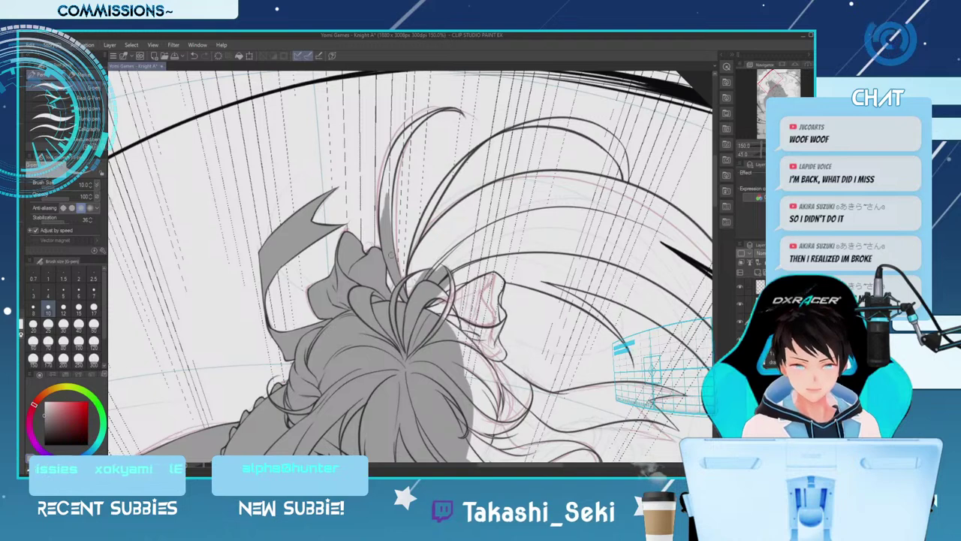
Extend the grey up the first ponytail strand to its curled tip, reducing the brush size from 10 to 4
{"action": "mouse_move", "coordinate": [392, 156]}
{"action": "left_mouse_down"}
{"action": "mouse_move", "coordinate": [383, 217]}
{"action": "mouse_move", "coordinate": [383, 197]}
{"action": "left_mouse_up"}
{"action": "left_click_drag", "start_coordinate": [398, 150], "coordinate": [389, 228]}
{"action": "left_click_drag", "start_coordinate": [399, 141], "coordinate": [388, 171]}
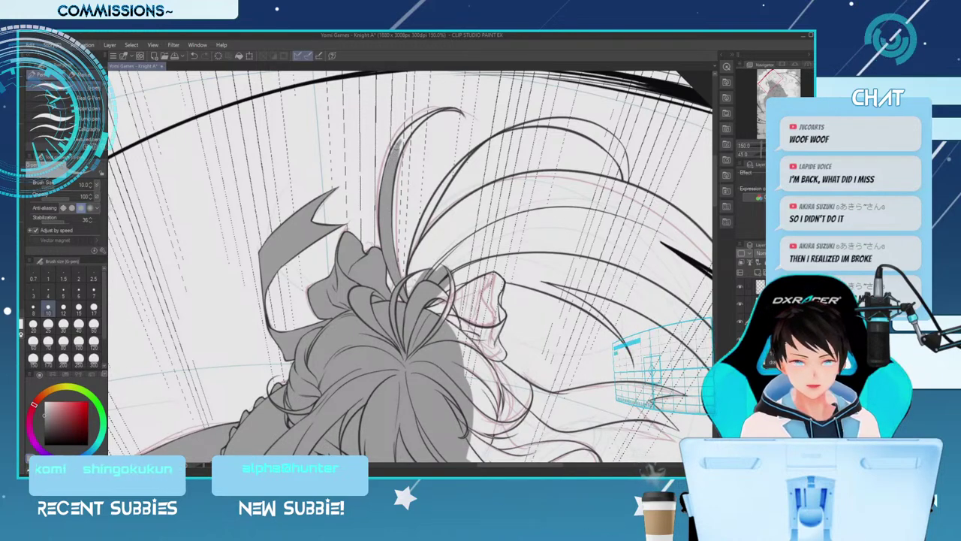
{"action": "left_click_drag", "start_coordinate": [408, 132], "coordinate": [393, 155]}
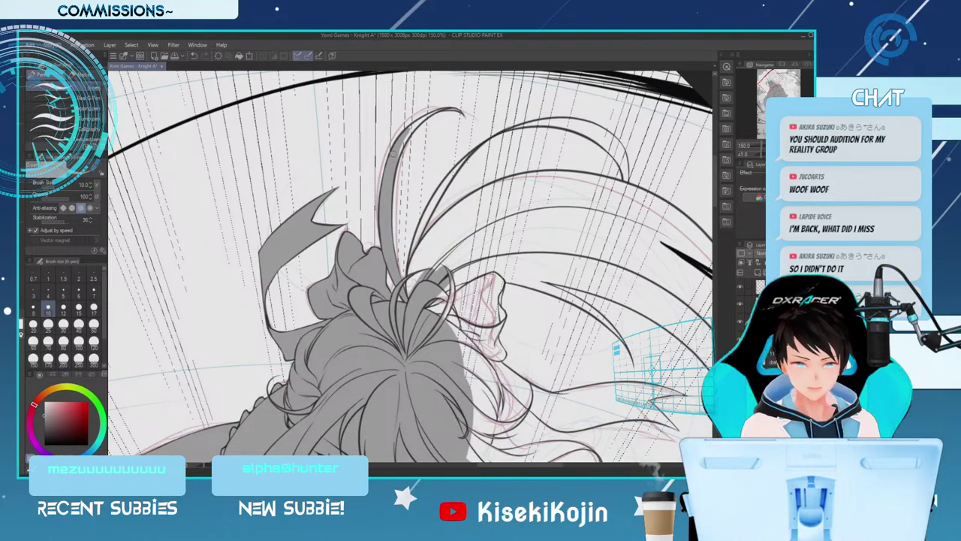
{"action": "key", "text": "bracketleft"}
{"action": "key", "text": "bracketleft"}
{"action": "key", "text": "bracketleft"}
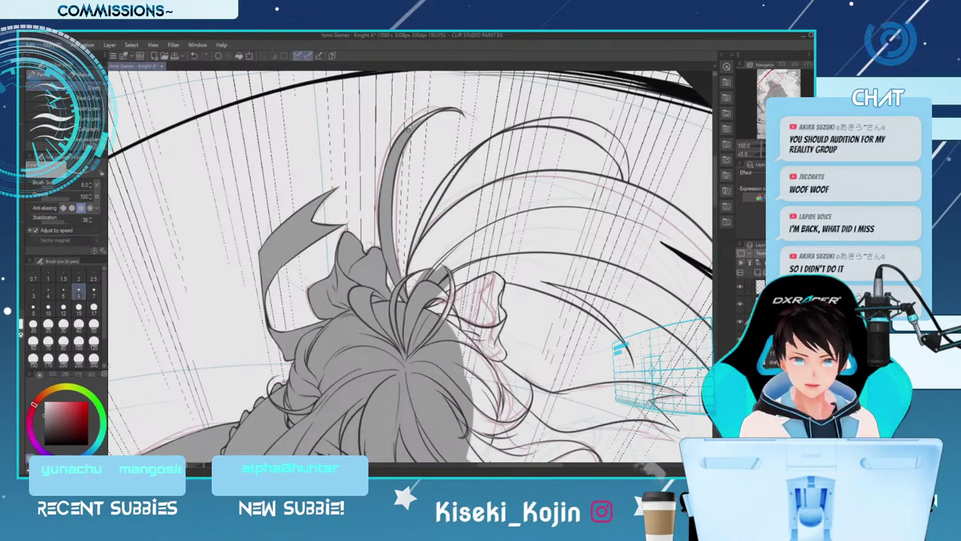
{"action": "key", "text": "["}
{"action": "key", "text": "["}
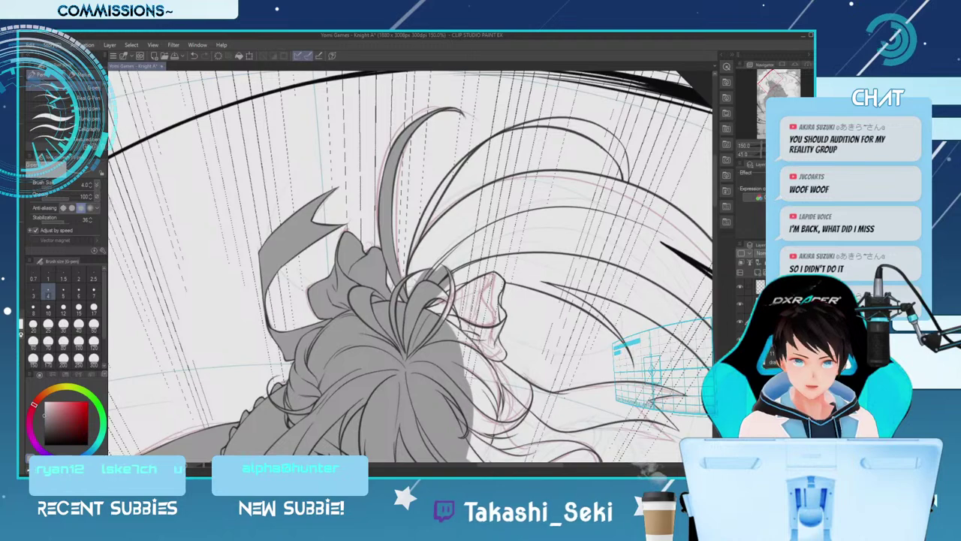
Clean up the grey around the first strand's curled tip with the eraser at size 15
{"action": "key", "text": "minus"}
{"action": "key", "text": "minus"}
{"action": "left_click_drag", "start_coordinate": [410, 267], "coordinate": [430, 325]}
{"action": "key", "text": "minus"}
{"action": "key", "text": "minus"}
{"action": "key", "text": "minus"}
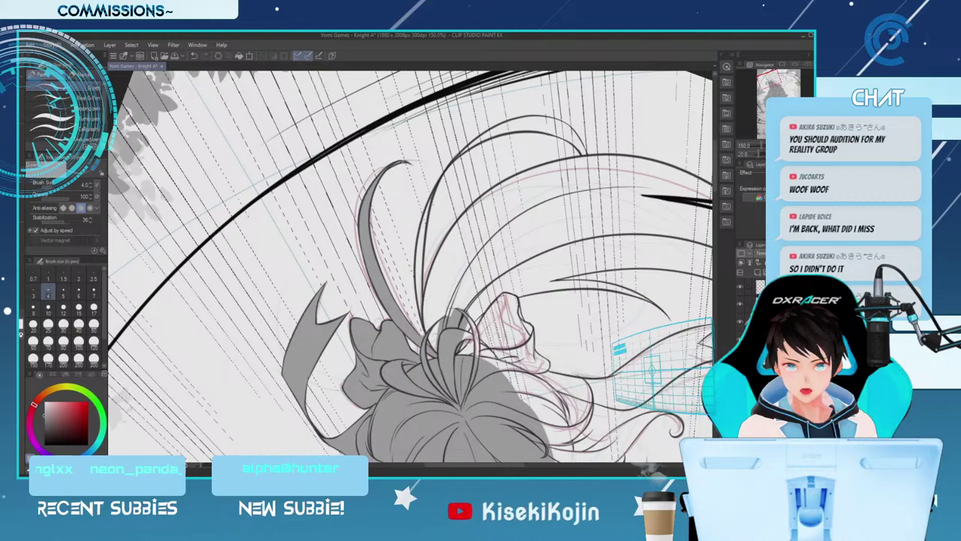
{"action": "key", "text": "e"}
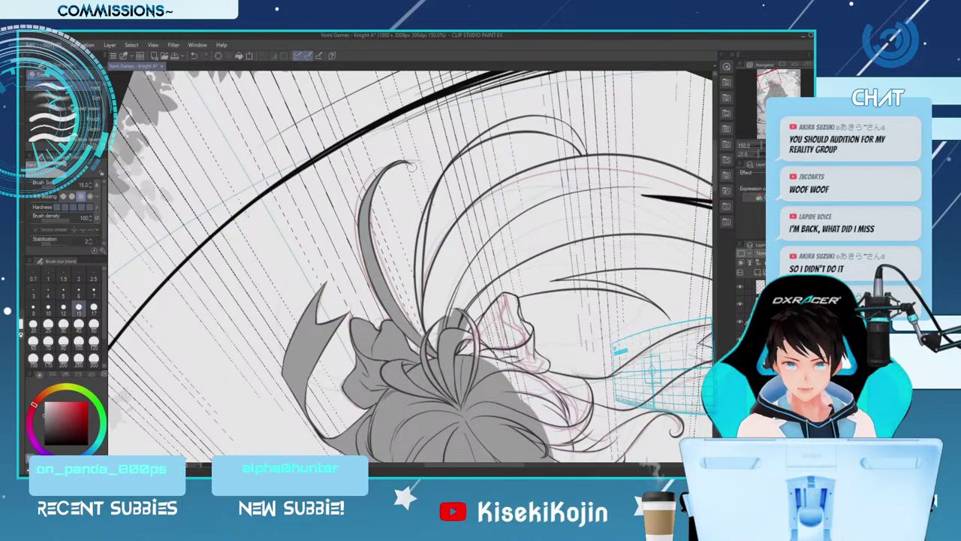
Fill the narrow lower part of the second ponytail strand with grey using the pen, and clean its edges with the eraser at size 7
{"action": "key", "text": "p"}
{"action": "key", "text": "bracketright"}
{"action": "key", "text": "bracketright"}
{"action": "key", "text": "bracketright"}
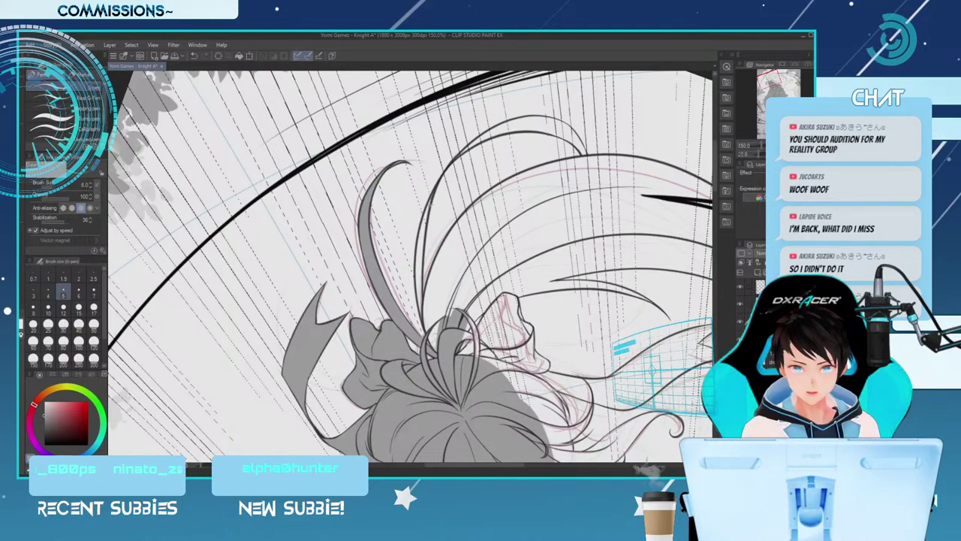
{"action": "mouse_move", "coordinate": [423, 221]}
{"action": "left_mouse_down"}
{"action": "mouse_move", "coordinate": [417, 288]}
{"action": "mouse_move", "coordinate": [420, 252]}
{"action": "mouse_move", "coordinate": [427, 330]}
{"action": "left_mouse_up"}
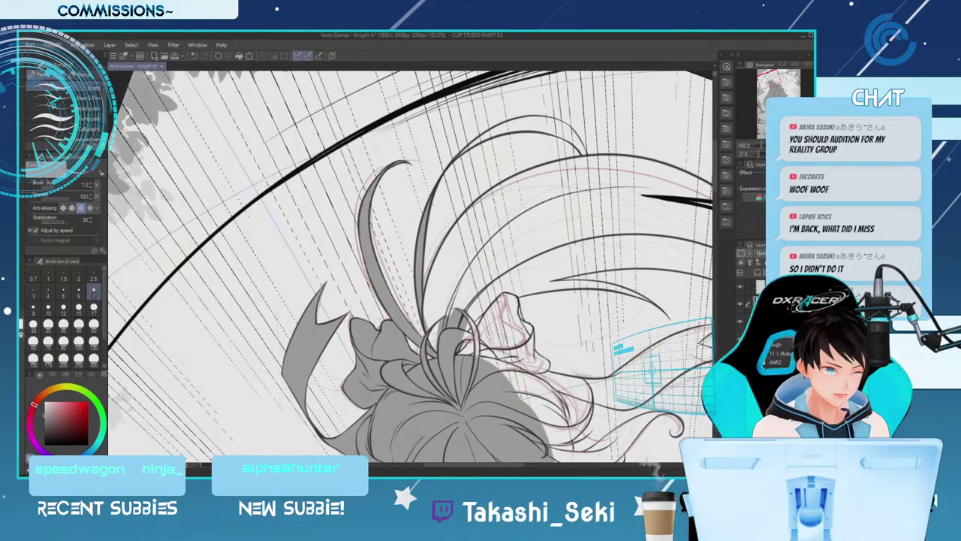
{"action": "key", "text": "e"}
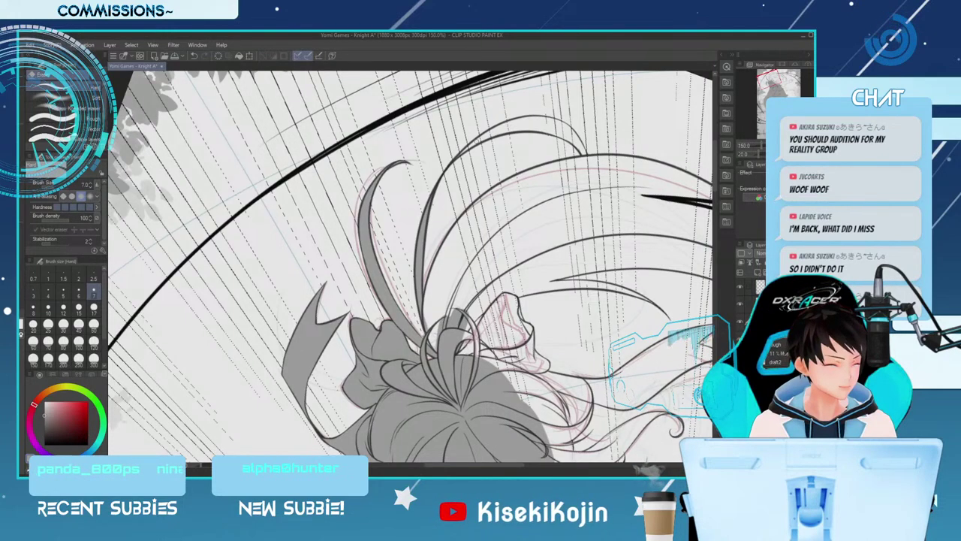
Fill the upper arc of the second ponytail strand with grey at brush size 7 and save the illustration
{"action": "key", "text": "p"}
{"action": "mouse_move", "coordinate": [455, 159]}
{"action": "left_mouse_down"}
{"action": "mouse_move", "coordinate": [522, 121]}
{"action": "mouse_move", "coordinate": [553, 122]}
{"action": "mouse_move", "coordinate": [539, 121]}
{"action": "mouse_move", "coordinate": [568, 135]}
{"action": "left_mouse_up"}
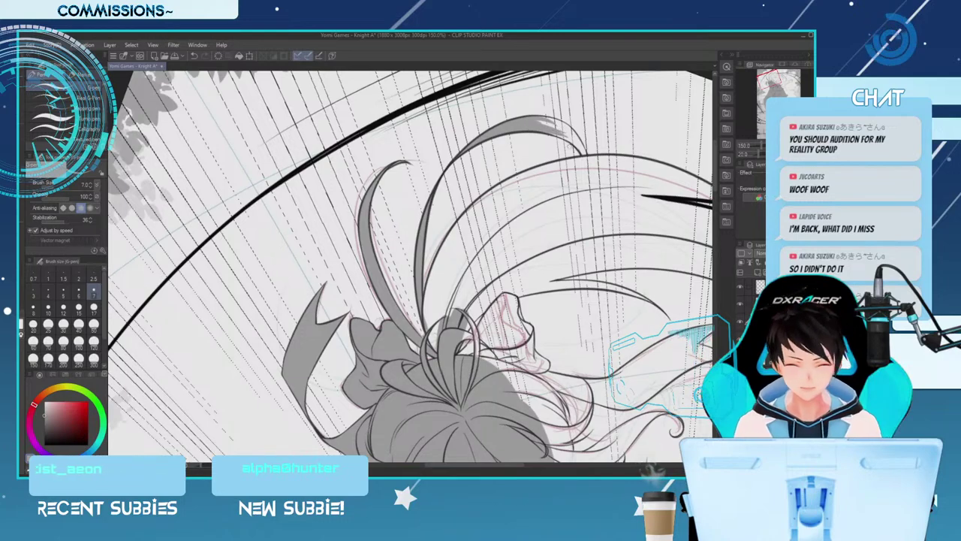
{"action": "key", "text": "ctrl+s"}
Complete the grey at the second strand's curved end, alternating pen and eraser at size 7 and finishing with the eraser at 6
{"action": "left_click_drag", "start_coordinate": [569, 201], "coordinate": [325, 201]}
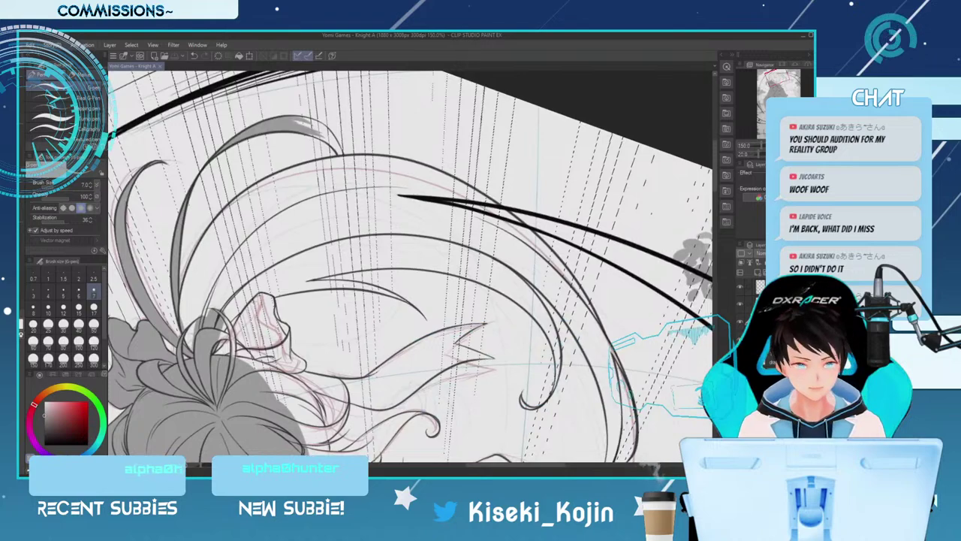
{"action": "key", "text": "asciicircum"}
{"action": "key", "text": "asciicircum"}
{"action": "key", "text": "asciicircum"}
{"action": "key", "text": "asciicircum"}
{"action": "left_click_drag", "start_coordinate": [716, 183], "coordinate": [715, 176]}
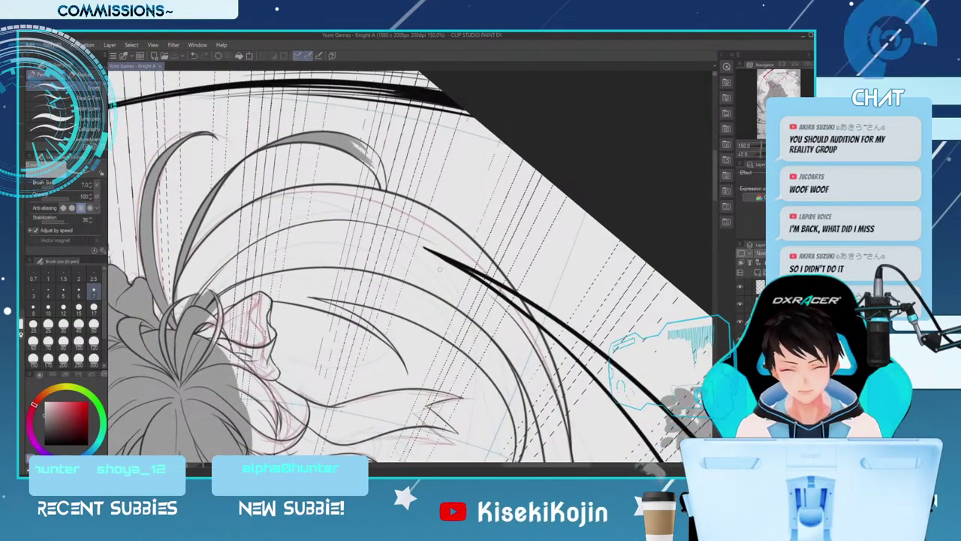
{"action": "key", "text": "e"}
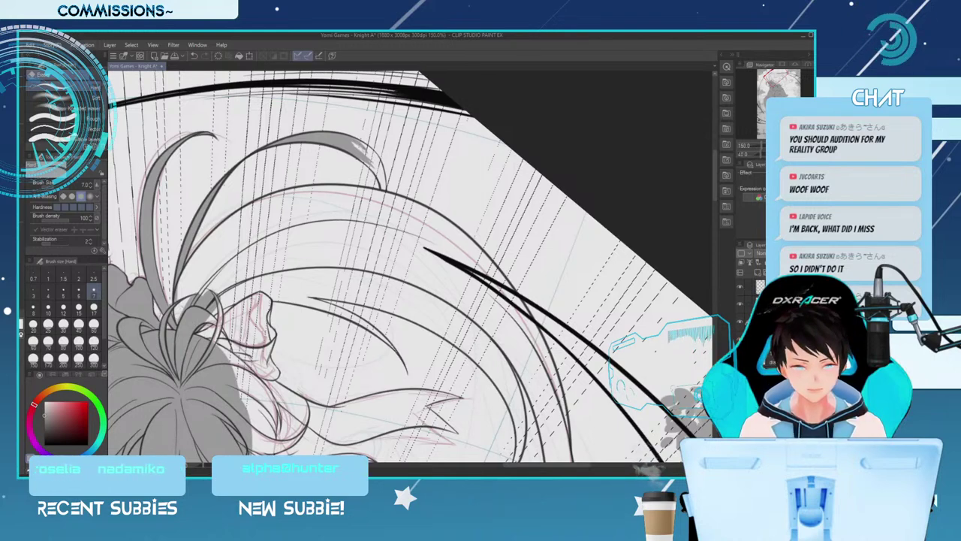
{"action": "key", "text": "p"}
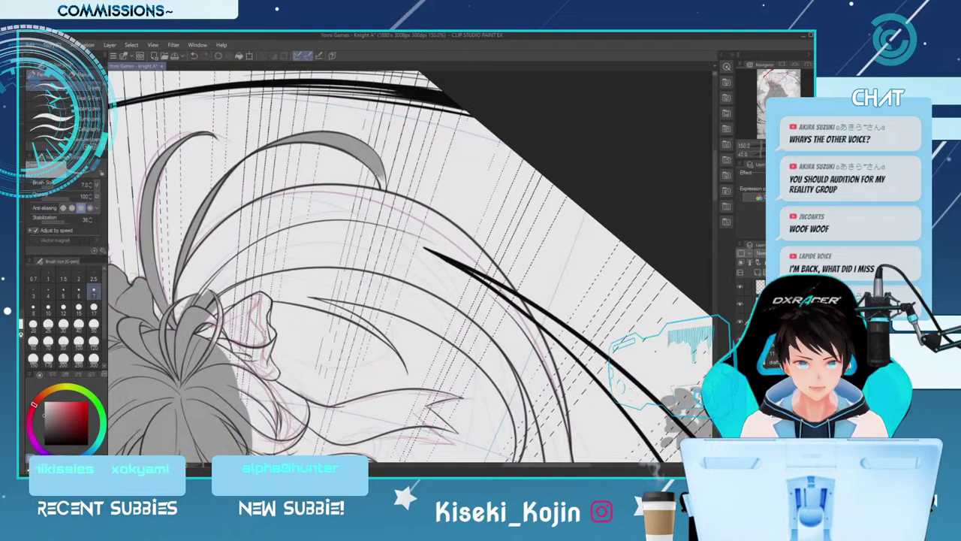
{"action": "key", "text": "e"}
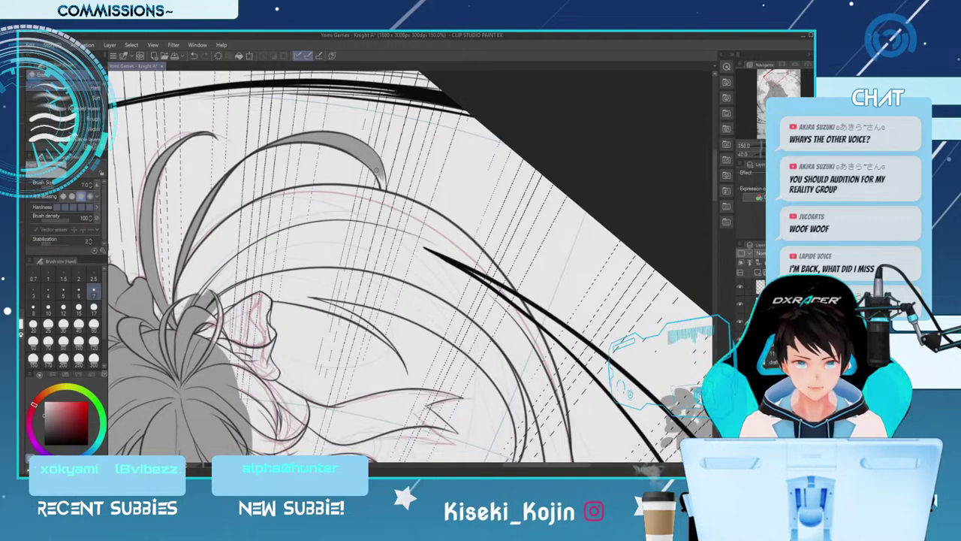
{"action": "key", "text": "p"}
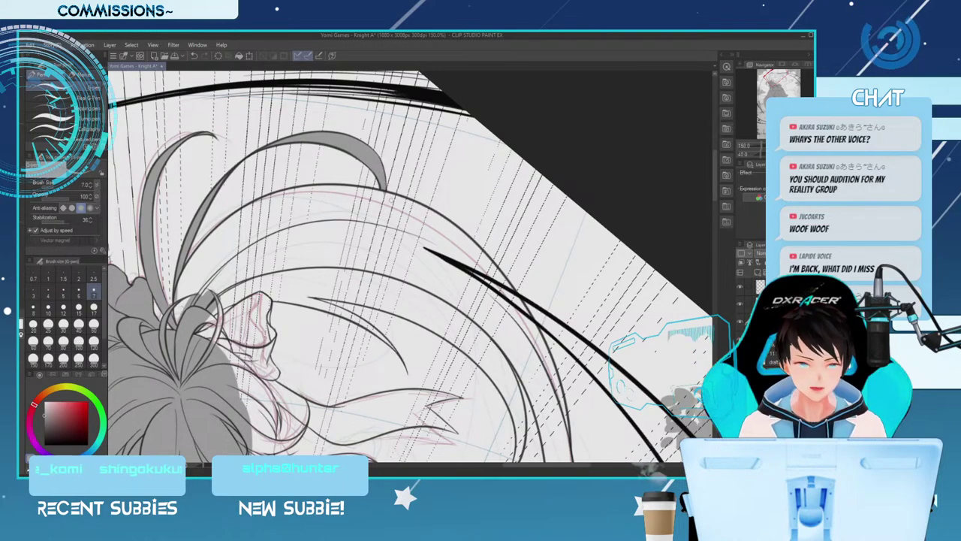
{"action": "key", "text": "e"}
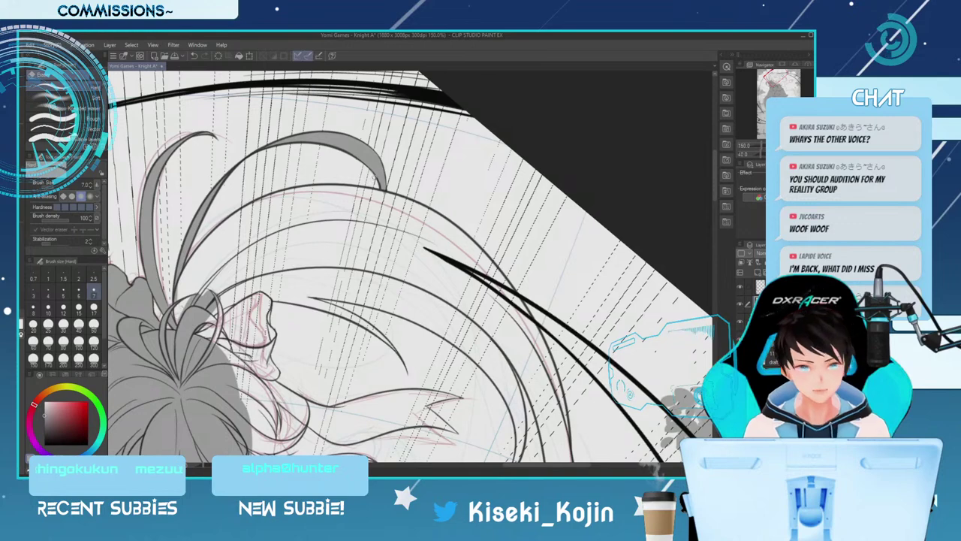
{"action": "key", "text": "bracketleft"}
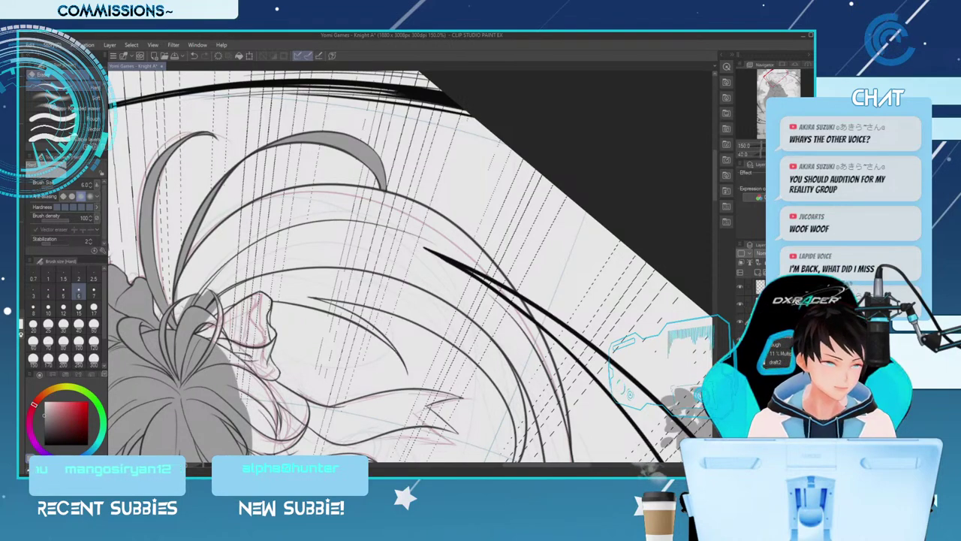
Start the grey on the large third ponytail strand beside the second strand's tip, using the pen at size 20
{"action": "key", "text": "minus"}
{"action": "key", "text": "minus"}
{"action": "key", "text": "minus"}
{"action": "key", "text": "minus"}
{"action": "key", "text": "minus"}
{"action": "key", "text": "minus"}
{"action": "key", "text": "minus"}
{"action": "key", "text": "minus"}
{"action": "key", "text": "minus"}
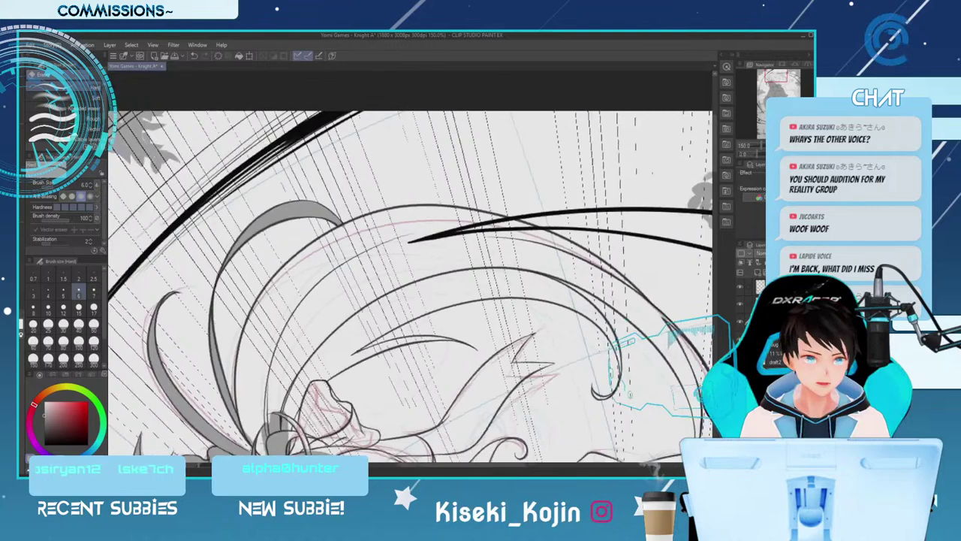
{"action": "key", "text": "minus"}
{"action": "left_click_drag", "start_coordinate": [714, 162], "coordinate": [714, 174]}
{"action": "key", "text": "bracketright"}
{"action": "key", "text": "bracketright"}
{"action": "key", "text": "bracketright"}
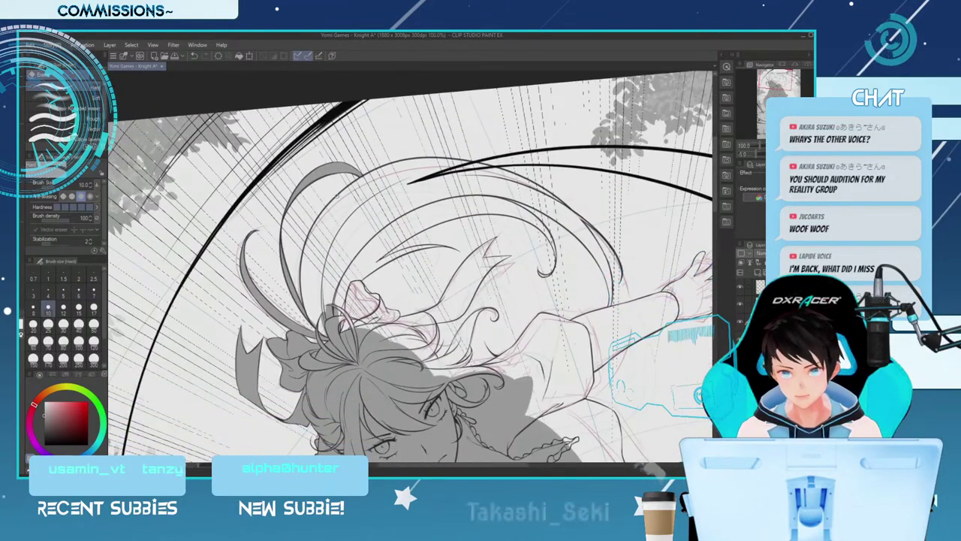
{"action": "key", "text": "bracketright"}
{"action": "key", "text": "bracketright"}
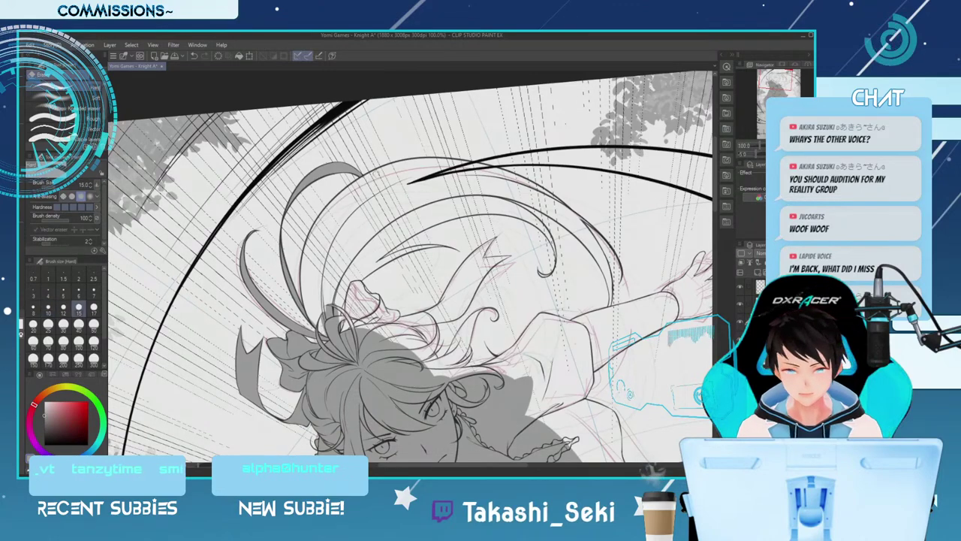
{"action": "key", "text": "p"}
{"action": "left_click_drag", "start_coordinate": [375, 174], "coordinate": [350, 196]}
{"action": "left_click_drag", "start_coordinate": [377, 172], "coordinate": [367, 180]}
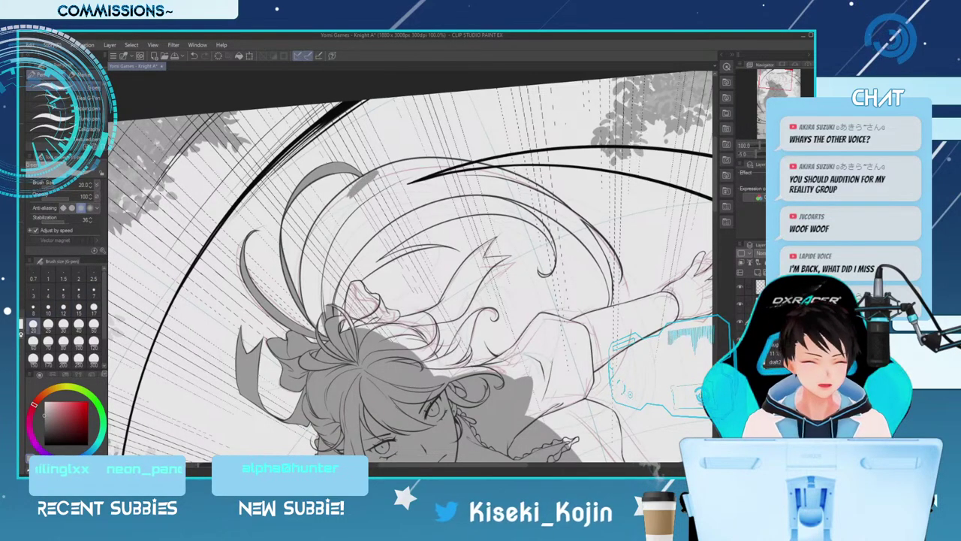
Extend the grey down along the third strand's outer edge with the pen at size 15
{"action": "key", "text": "ctrl+plus"}
{"action": "left_click", "coordinate": [78, 307]}
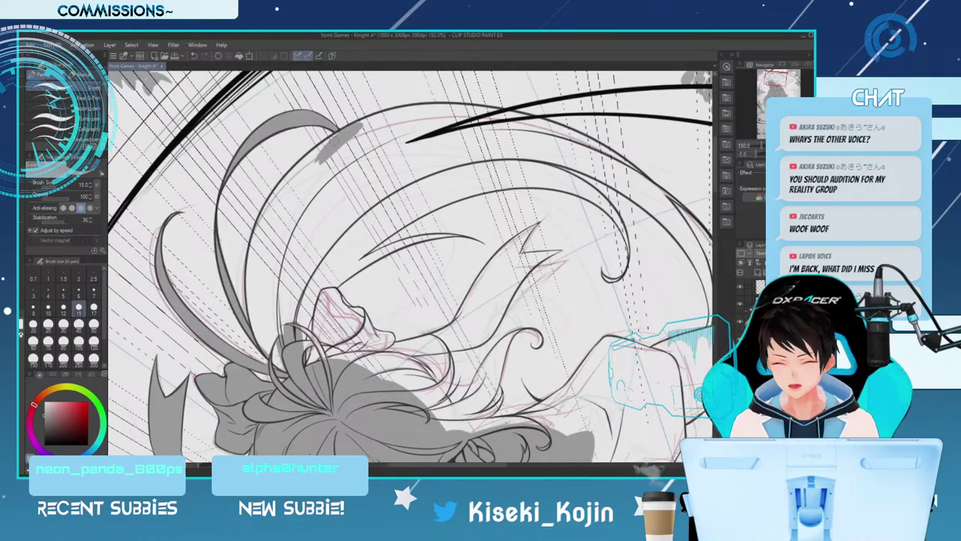
{"action": "left_click_drag", "start_coordinate": [331, 140], "coordinate": [308, 160]}
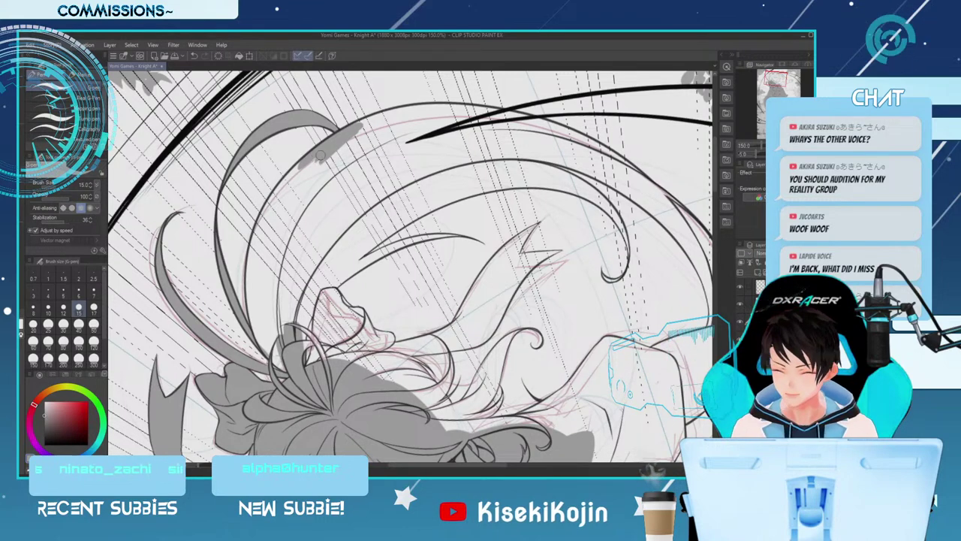
{"action": "mouse_move", "coordinate": [316, 156]}
{"action": "left_mouse_down"}
{"action": "mouse_move", "coordinate": [266, 219]}
{"action": "mouse_move", "coordinate": [261, 241]}
{"action": "left_mouse_up"}
{"action": "mouse_move", "coordinate": [275, 195]}
{"action": "left_mouse_down"}
{"action": "mouse_move", "coordinate": [254, 287]}
{"action": "mouse_move", "coordinate": [256, 238]}
{"action": "mouse_move", "coordinate": [251, 250]}
{"action": "mouse_move", "coordinate": [261, 334]}
{"action": "left_mouse_up"}
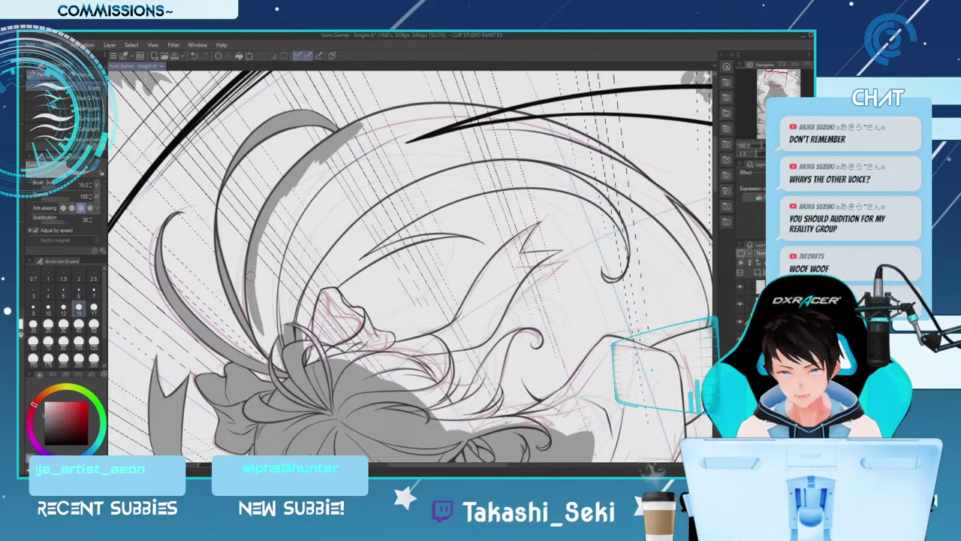
Paint grey into the third strand's narrow base and up along its inner line at size 15, undoing one stroke
{"action": "left_click_drag", "start_coordinate": [259, 289], "coordinate": [255, 338]}
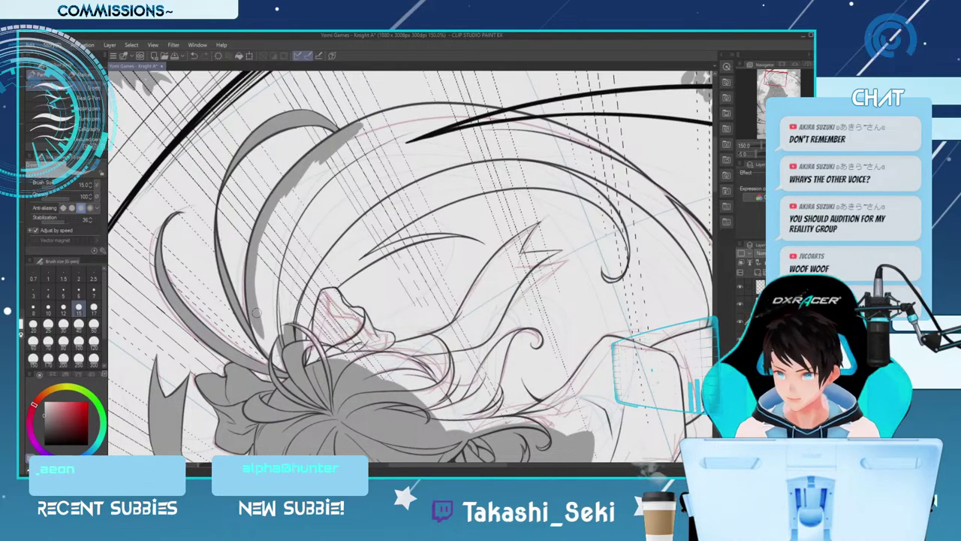
{"action": "key", "text": "ctrl+z"}
{"action": "left_click_drag", "start_coordinate": [250, 289], "coordinate": [270, 342]}
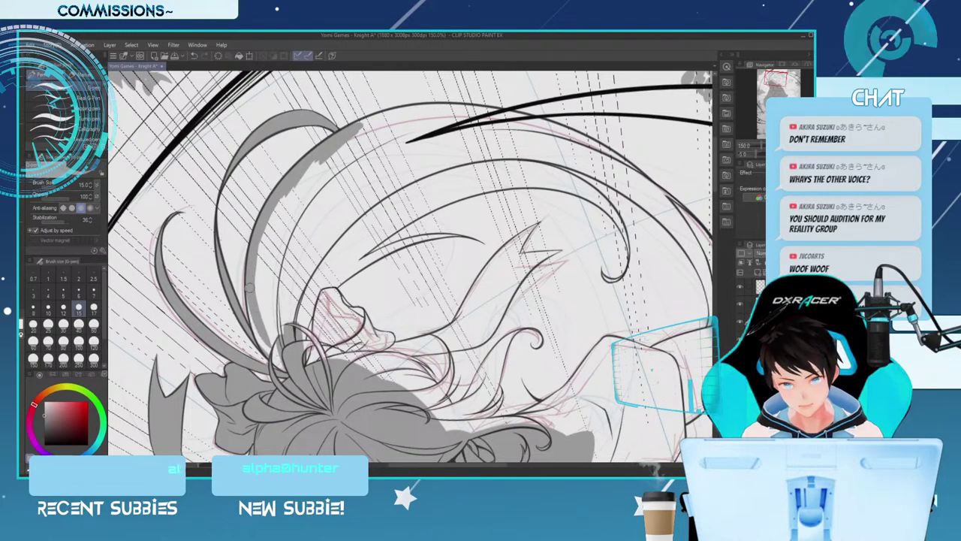
{"action": "left_click_drag", "start_coordinate": [252, 301], "coordinate": [274, 358]}
{"action": "left_click_drag", "start_coordinate": [255, 323], "coordinate": [279, 361]}
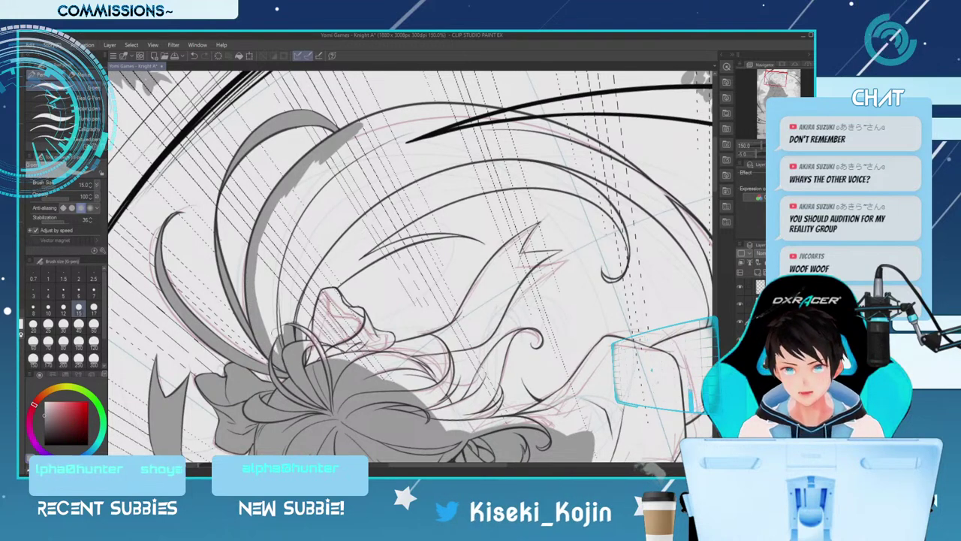
{"action": "left_click_drag", "start_coordinate": [279, 359], "coordinate": [286, 242]}
Fill the third strand's section between its outer edge and inner line with grey at brush size 25
{"action": "key", "text": "bracketright"}
{"action": "key", "text": "bracketright"}
{"action": "key", "text": "bracketright"}
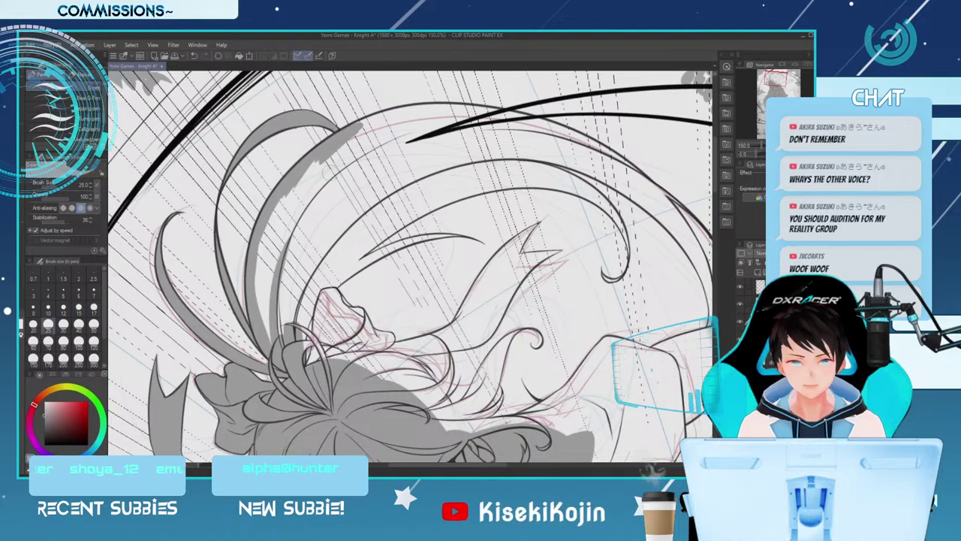
{"action": "mouse_move", "coordinate": [365, 135]}
{"action": "left_mouse_down"}
{"action": "mouse_move", "coordinate": [323, 174]}
{"action": "mouse_move", "coordinate": [293, 231]}
{"action": "left_mouse_up"}
{"action": "mouse_move", "coordinate": [347, 143]}
{"action": "left_mouse_down"}
{"action": "mouse_move", "coordinate": [273, 304]}
{"action": "mouse_move", "coordinate": [301, 197]}
{"action": "mouse_move", "coordinate": [276, 319]}
{"action": "left_mouse_up"}
{"action": "mouse_move", "coordinate": [285, 201]}
{"action": "left_mouse_down"}
{"action": "mouse_move", "coordinate": [268, 263]}
{"action": "mouse_move", "coordinate": [274, 323]}
{"action": "mouse_move", "coordinate": [263, 247]}
{"action": "left_mouse_up"}
Extend the grey beyond the third strand's inner line, from its base up to the black slash's tip, at size 25
{"action": "left_click_drag", "start_coordinate": [282, 346], "coordinate": [335, 197]}
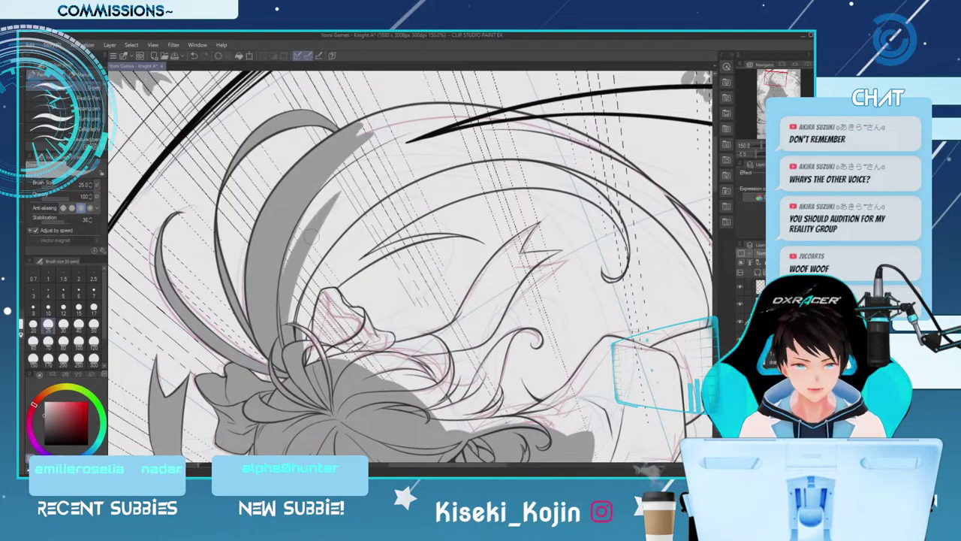
{"action": "left_click_drag", "start_coordinate": [274, 304], "coordinate": [419, 155]}
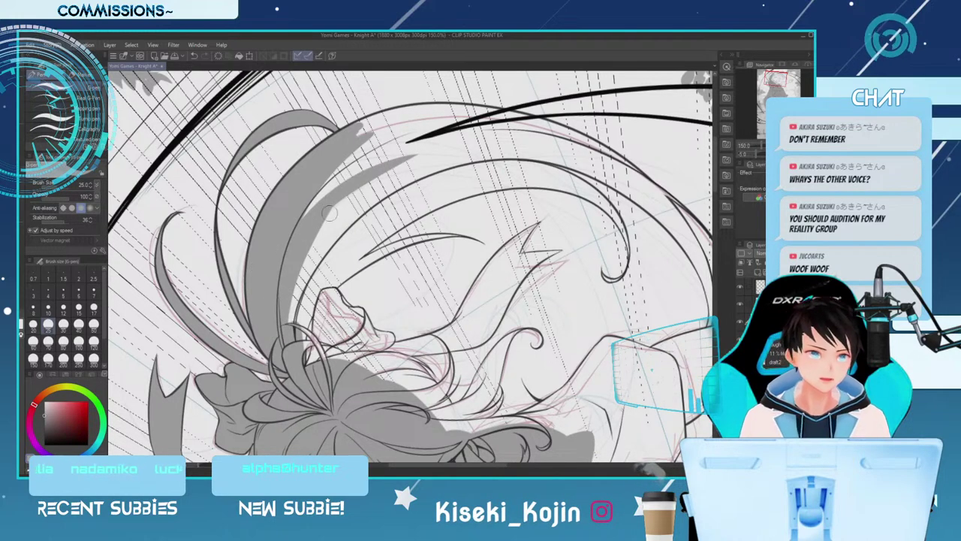
{"action": "left_click_drag", "start_coordinate": [301, 253], "coordinate": [456, 144]}
{"action": "mouse_move", "coordinate": [323, 197]}
{"action": "left_mouse_down"}
{"action": "mouse_move", "coordinate": [482, 135]}
{"action": "mouse_move", "coordinate": [304, 204]}
{"action": "mouse_move", "coordinate": [336, 175]}
{"action": "mouse_move", "coordinate": [430, 133]}
{"action": "left_mouse_up"}
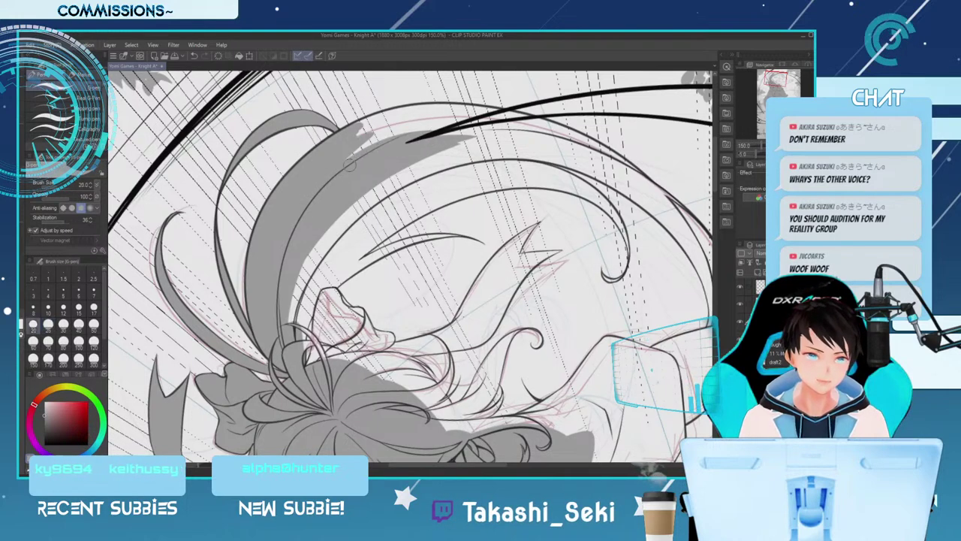
Fill the gap between the grey areas at the third strand's upper arc, reducing the brush to size 17
{"action": "key", "text": "bracketleft"}
{"action": "key", "text": "bracketleft"}
{"action": "key", "text": "bracketleft"}
{"action": "key", "text": "bracketleft"}
{"action": "left_click_drag", "start_coordinate": [343, 161], "coordinate": [447, 118]}
{"action": "left_click_drag", "start_coordinate": [355, 144], "coordinate": [461, 118]}
{"action": "key", "text": "bracketright"}
{"action": "key", "text": "bracketright"}
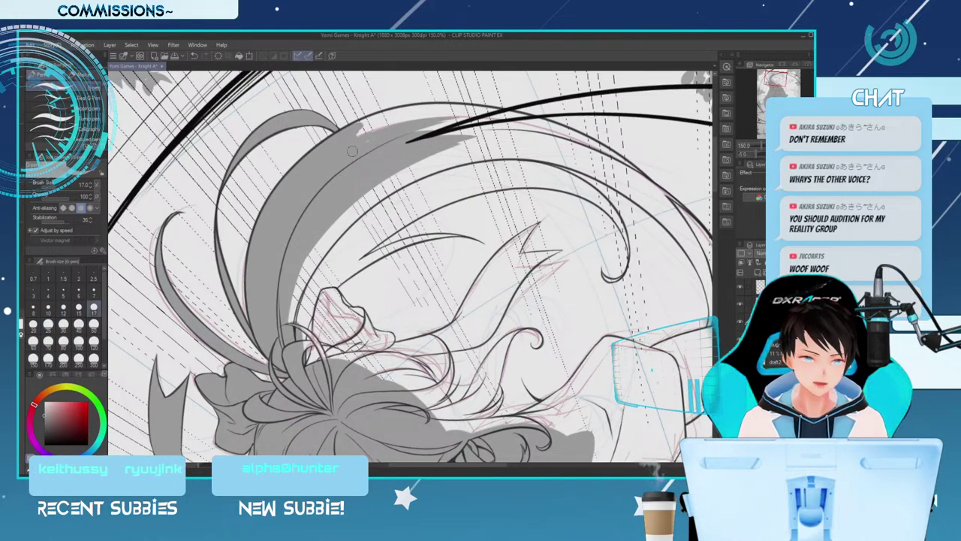
{"action": "left_click_drag", "start_coordinate": [350, 153], "coordinate": [462, 111]}
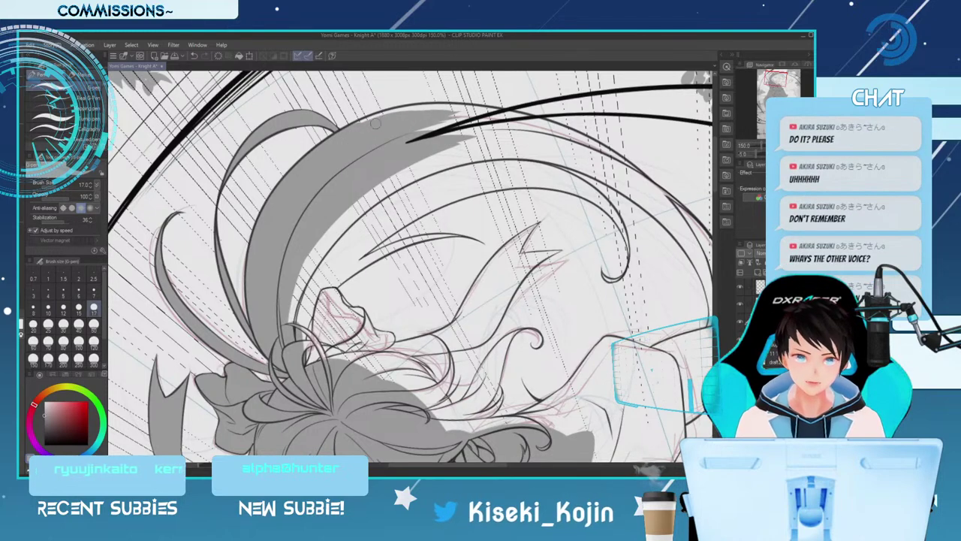
{"action": "left_click_drag", "start_coordinate": [355, 129], "coordinate": [409, 114]}
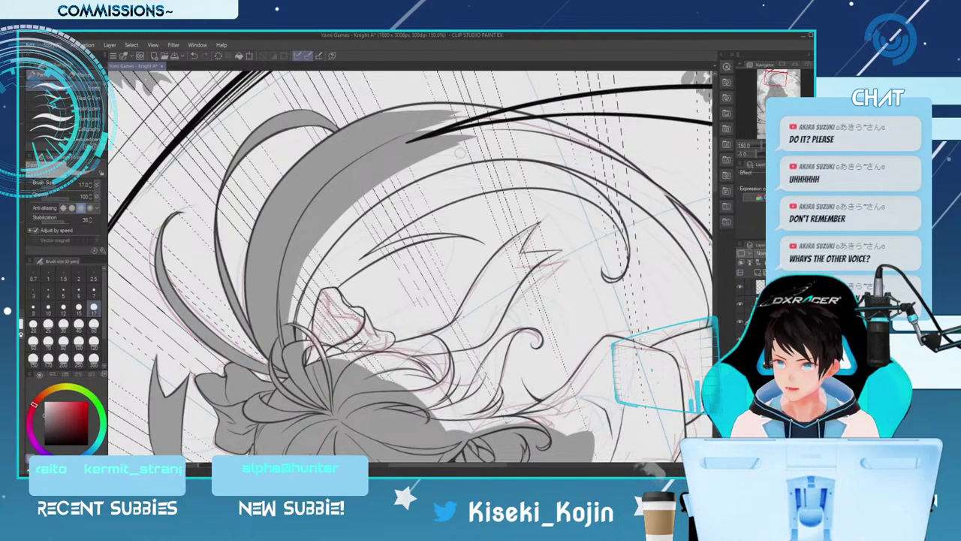
Continue the grey along the top of the third strand's arc past the black slashes, using sizes 12 and 17
{"action": "key", "text": "minus"}
{"action": "key", "text": "minus"}
{"action": "key", "text": "minus"}
{"action": "key", "text": "minus"}
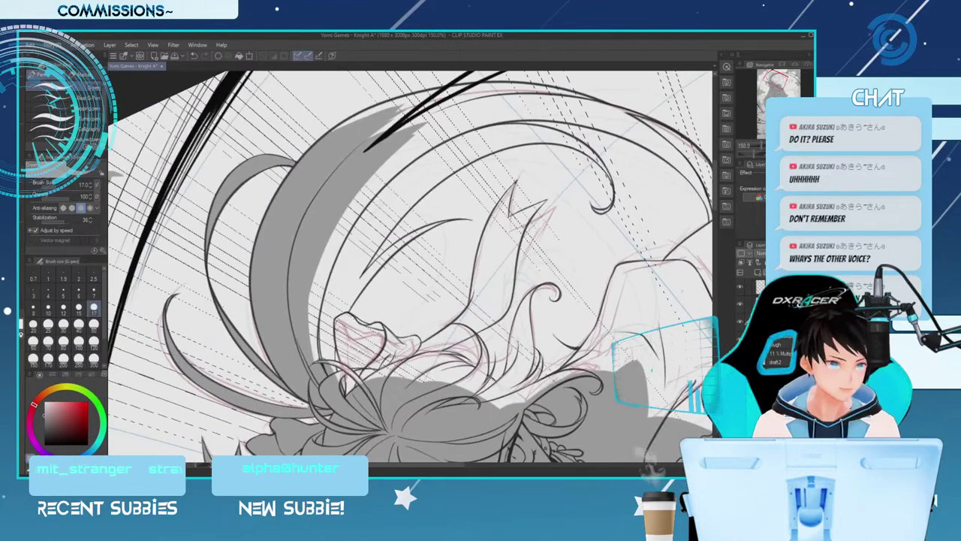
{"action": "scroll", "coordinate": [411, 267], "scroll_direction": "up", "scroll_amount": 2}
{"action": "key", "text": "bracketleft"}
{"action": "key", "text": "bracketleft"}
{"action": "left_click_drag", "start_coordinate": [333, 194], "coordinate": [417, 159]}
{"action": "left_click_drag", "start_coordinate": [343, 188], "coordinate": [434, 158]}
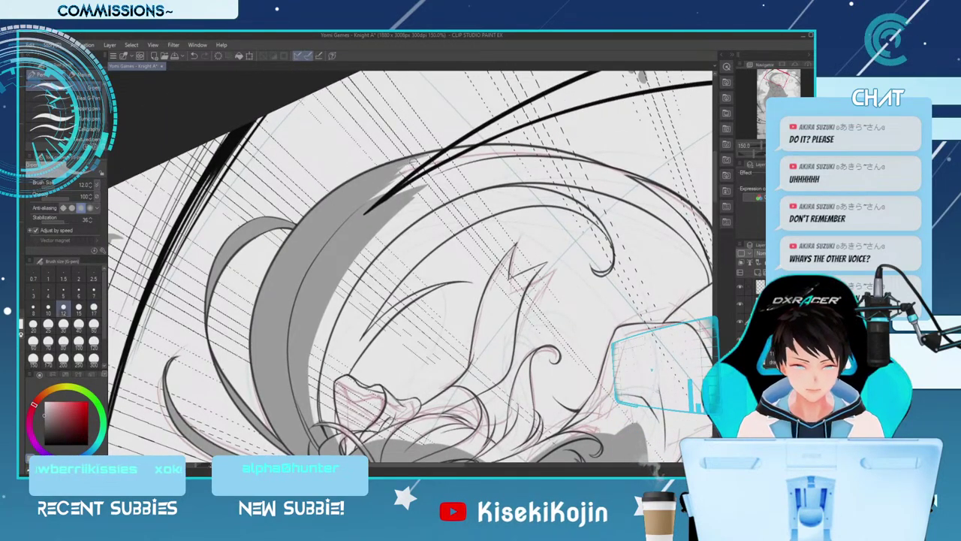
{"action": "key", "text": "bracketright"}
{"action": "key", "text": "bracketright"}
{"action": "mouse_move", "coordinate": [377, 193]}
{"action": "left_mouse_down"}
{"action": "mouse_move", "coordinate": [443, 168]}
{"action": "mouse_move", "coordinate": [523, 157]}
{"action": "mouse_move", "coordinate": [388, 175]}
{"action": "left_mouse_up"}
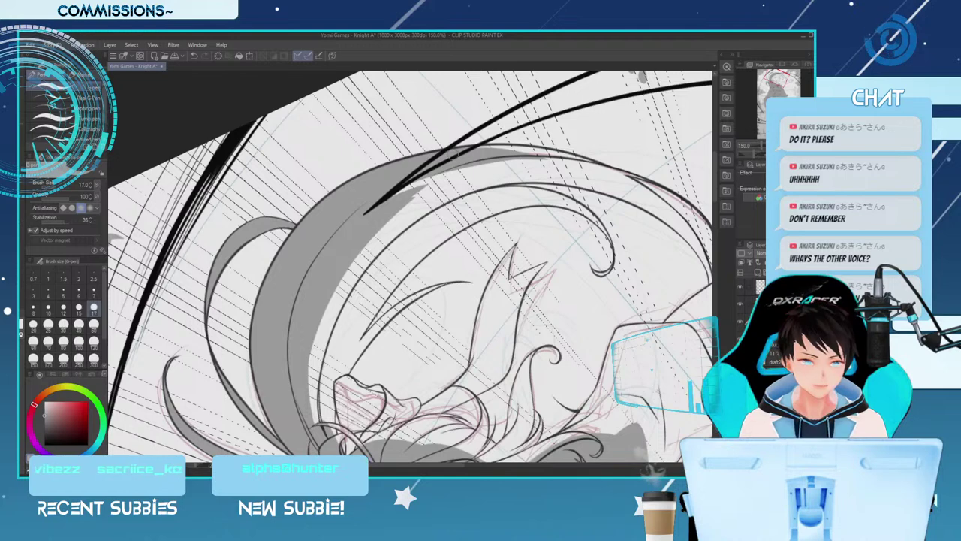
{"action": "left_click_drag", "start_coordinate": [468, 156], "coordinate": [562, 155]}
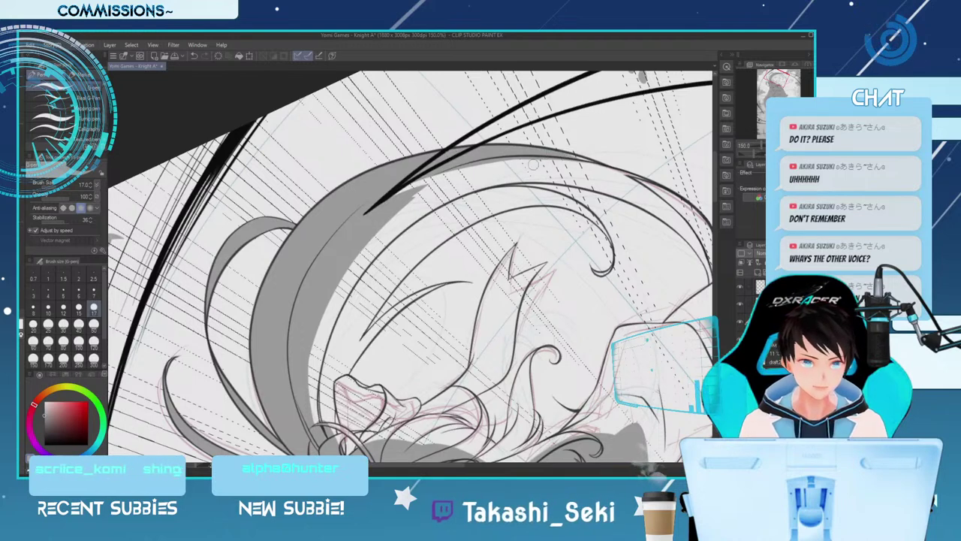
Fill the third strand's inner side down to its base with grey at sizes 17 and 25, and save the illustration
{"action": "left_click_drag", "start_coordinate": [383, 226], "coordinate": [553, 166]}
{"action": "mouse_move", "coordinate": [472, 175]}
{"action": "left_mouse_down"}
{"action": "mouse_move", "coordinate": [401, 212]}
{"action": "mouse_move", "coordinate": [315, 374]}
{"action": "left_mouse_up"}
{"action": "key", "text": "bracketright"}
{"action": "key", "text": "bracketright"}
{"action": "left_click_drag", "start_coordinate": [314, 409], "coordinate": [343, 280]}
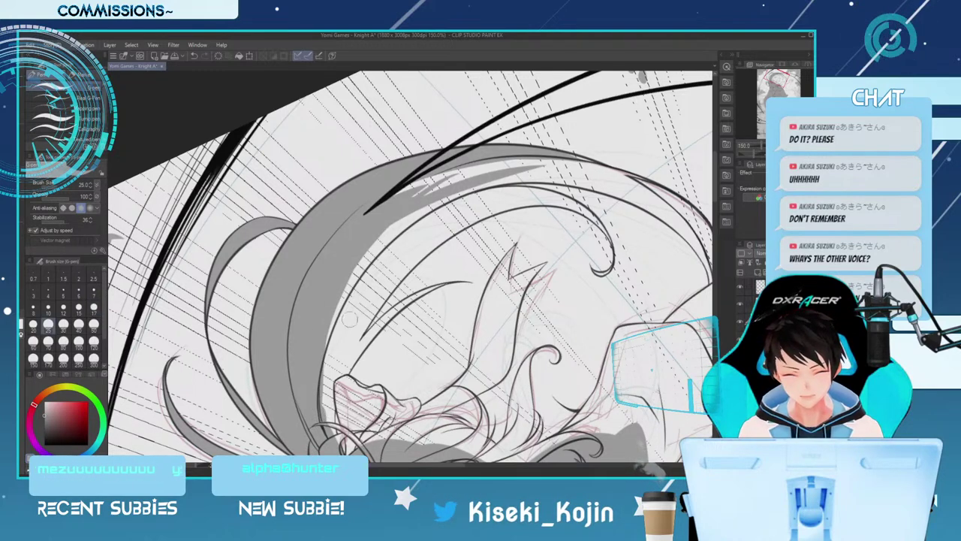
{"action": "left_click", "coordinate": [79, 307]}
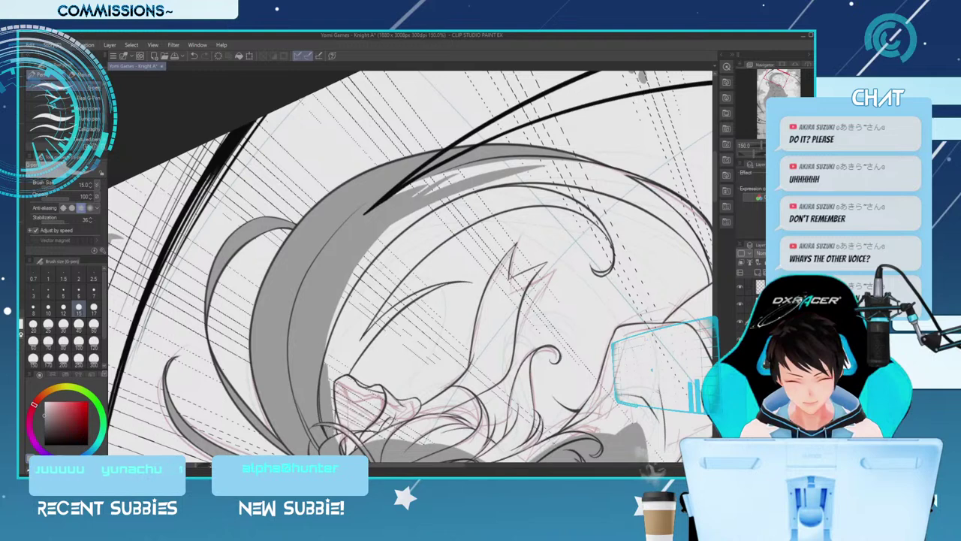
{"action": "key", "text": "bracketleft"}
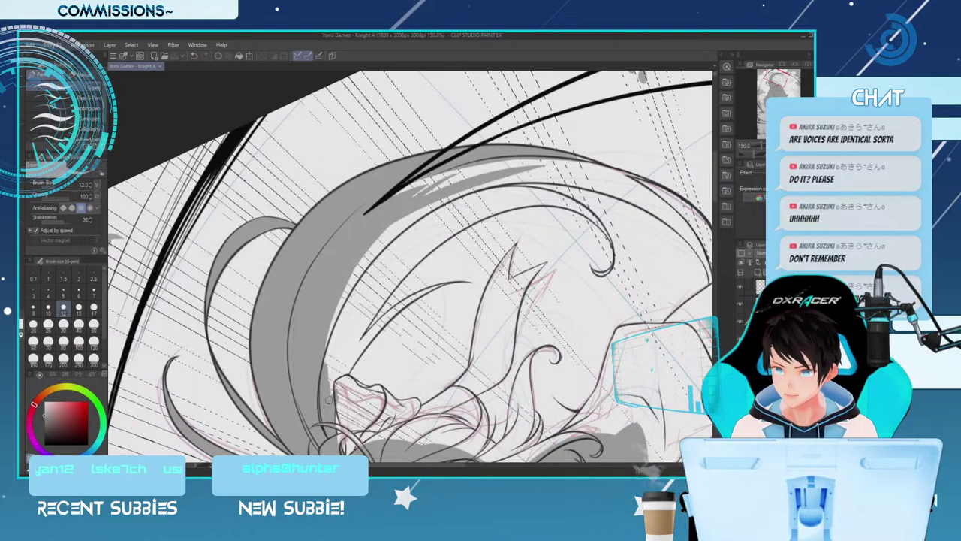
Fill the remaining gaps below the black slashes and carry the grey along the third strand's arc at size 25
{"action": "key", "text": "bracketright"}
{"action": "key", "text": "bracketright"}
{"action": "key", "text": "bracketright"}
{"action": "key", "text": "bracketright"}
{"action": "left_click_drag", "start_coordinate": [408, 196], "coordinate": [547, 164]}
{"action": "mouse_move", "coordinate": [373, 214]}
{"action": "left_mouse_down"}
{"action": "mouse_move", "coordinate": [432, 180]}
{"action": "mouse_move", "coordinate": [534, 166]}
{"action": "mouse_move", "coordinate": [430, 185]}
{"action": "mouse_move", "coordinate": [491, 169]}
{"action": "mouse_move", "coordinate": [605, 173]}
{"action": "left_mouse_up"}
Extend the grey down the third strand's tapering outer curve beside the black slashes, with the pen at size 17
{"action": "key", "text": "asciicircum"}
{"action": "key", "text": "asciicircum"}
{"action": "key", "text": "asciicircum"}
{"action": "key", "text": "asciicircum"}
{"action": "key", "text": "asciicircum"}
{"action": "key", "text": "asciicircum"}
{"action": "key", "text": "asciicircum"}
{"action": "key", "text": "asciicircum"}
{"action": "key", "text": "asciicircum"}
{"action": "key", "text": "asciicircum"}
{"action": "key", "text": "asciicircum"}
{"action": "key", "text": "asciicircum"}
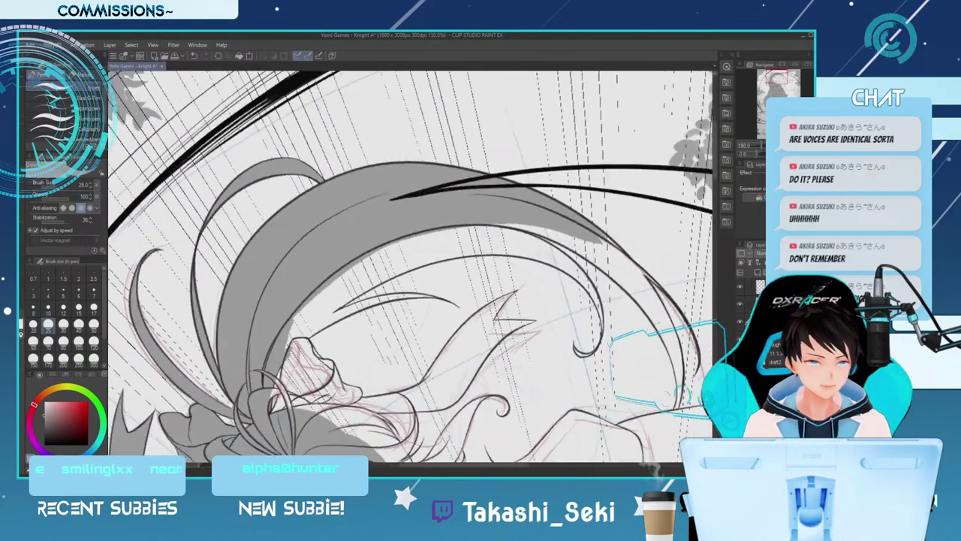
{"action": "key", "text": "asciicircum"}
{"action": "key", "text": "asciicircum"}
{"action": "key", "text": "asciicircum"}
{"action": "left_click_drag", "start_coordinate": [715, 197], "coordinate": [715, 210]}
{"action": "key", "text": "asciicircum"}
{"action": "key", "text": "asciicircum"}
{"action": "key", "text": "asciicircum"}
{"action": "key", "text": "asciicircum"}
{"action": "key", "text": "asciicircum"}
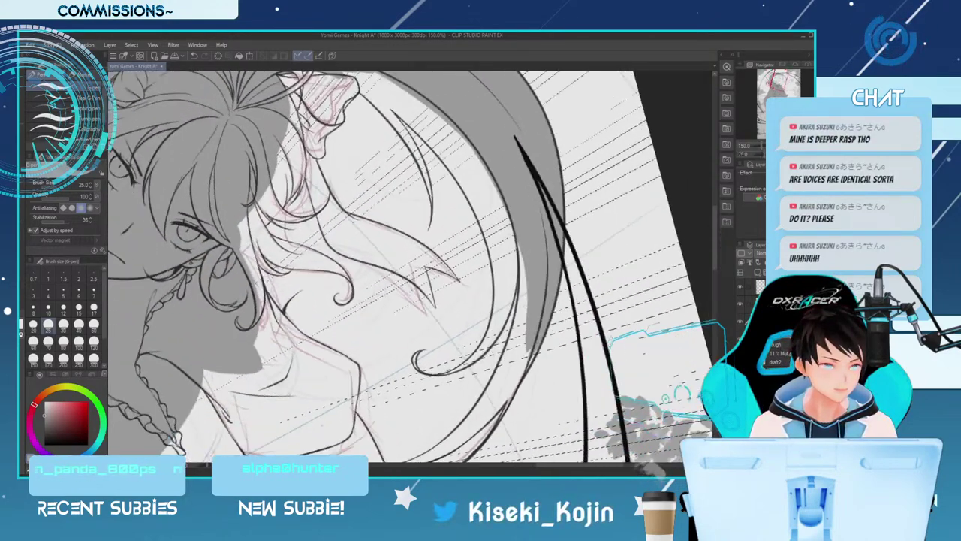
{"action": "left_click_drag", "start_coordinate": [715, 248], "coordinate": [715, 266]}
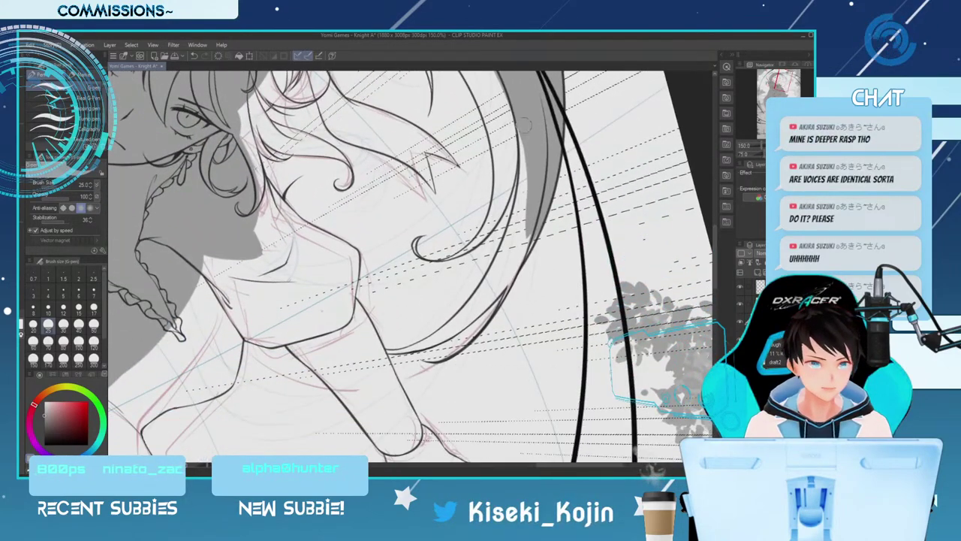
{"action": "key", "text": "["}
{"action": "key", "text": "["}
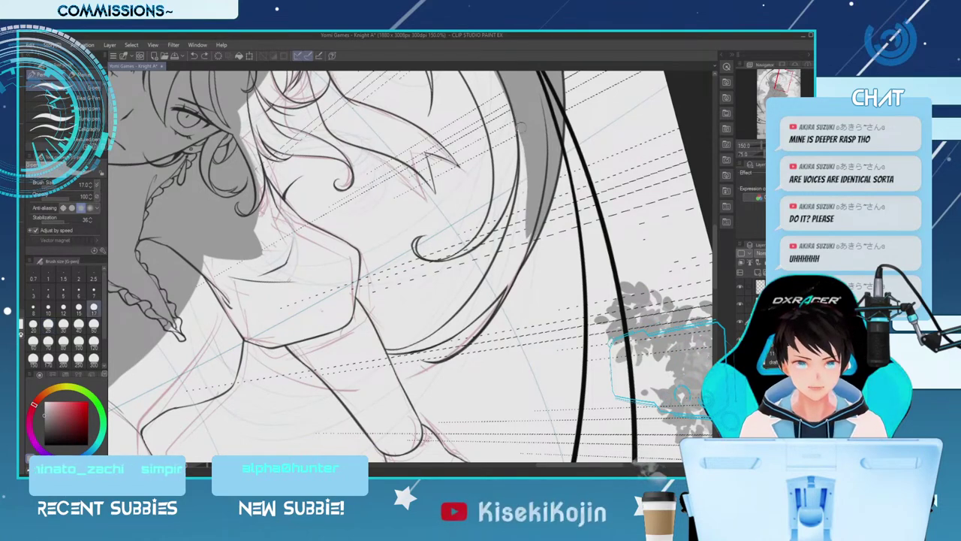
{"action": "left_click_drag", "start_coordinate": [527, 180], "coordinate": [517, 254]}
{"action": "left_click_drag", "start_coordinate": [526, 173], "coordinate": [514, 253]}
{"action": "left_click_drag", "start_coordinate": [524, 171], "coordinate": [515, 219]}
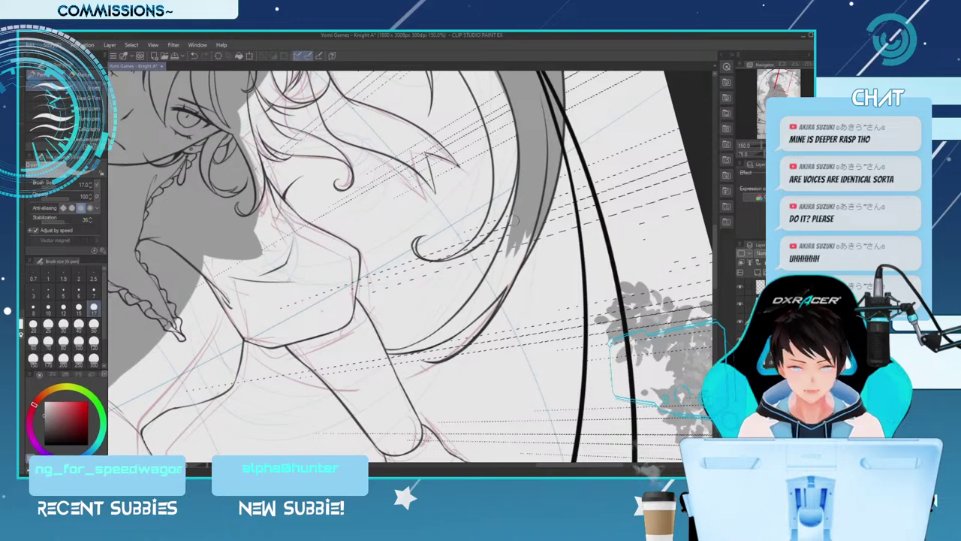
{"action": "left_click_drag", "start_coordinate": [518, 215], "coordinate": [487, 298]}
{"action": "left_click_drag", "start_coordinate": [518, 232], "coordinate": [501, 291]}
Fill the third strand's right edge along its tapering part with grey at brush size 10
{"action": "key", "text": "["}
{"action": "key", "text": "["}
{"action": "key", "text": "["}
{"action": "left_click_drag", "start_coordinate": [541, 224], "coordinate": [519, 267]}
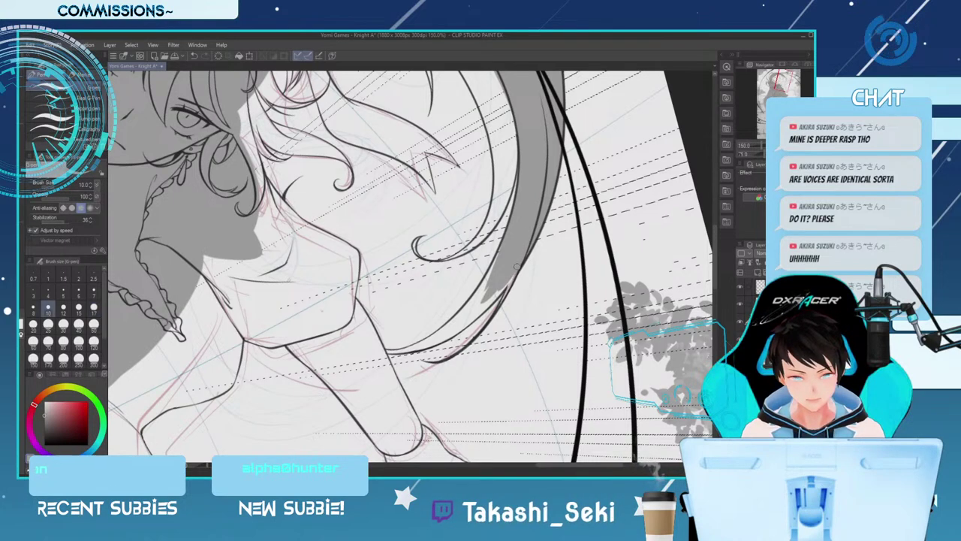
{"action": "key", "text": "bracketleft"}
{"action": "key", "text": "bracketleft"}
{"action": "key", "text": "bracketleft"}
{"action": "key", "text": "bracketleft"}
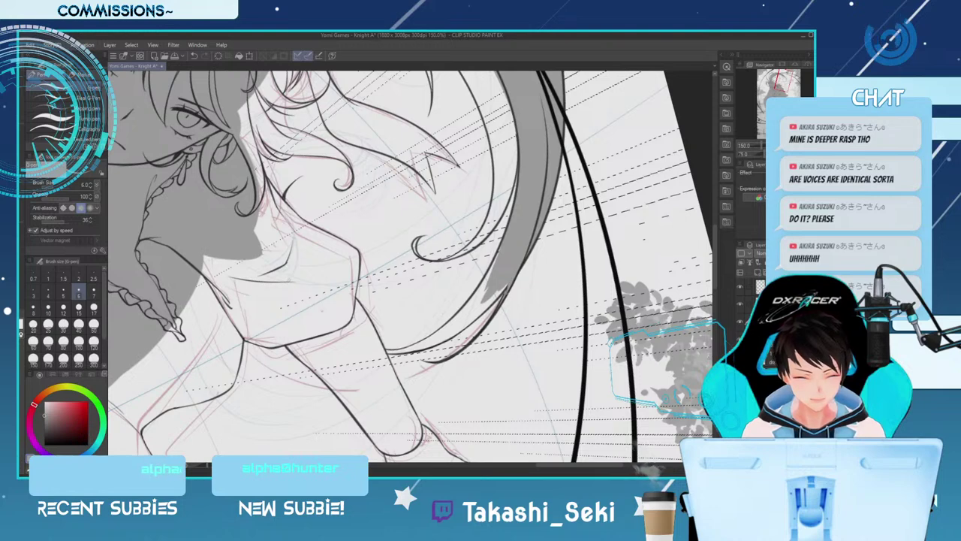
{"action": "key", "text": "bracketleft"}
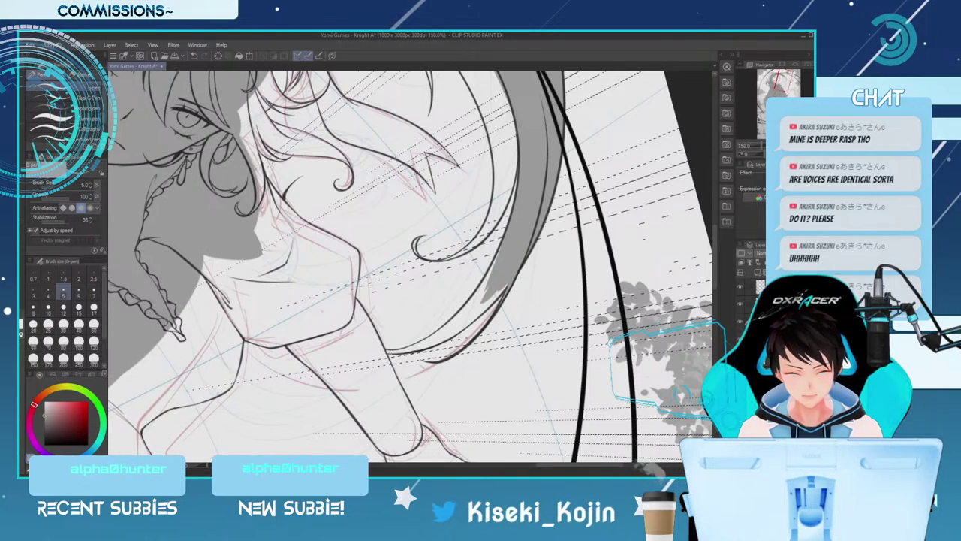
{"action": "left_click_drag", "start_coordinate": [383, 352], "coordinate": [428, 344]}
{"action": "key", "text": "ctrl+z"}
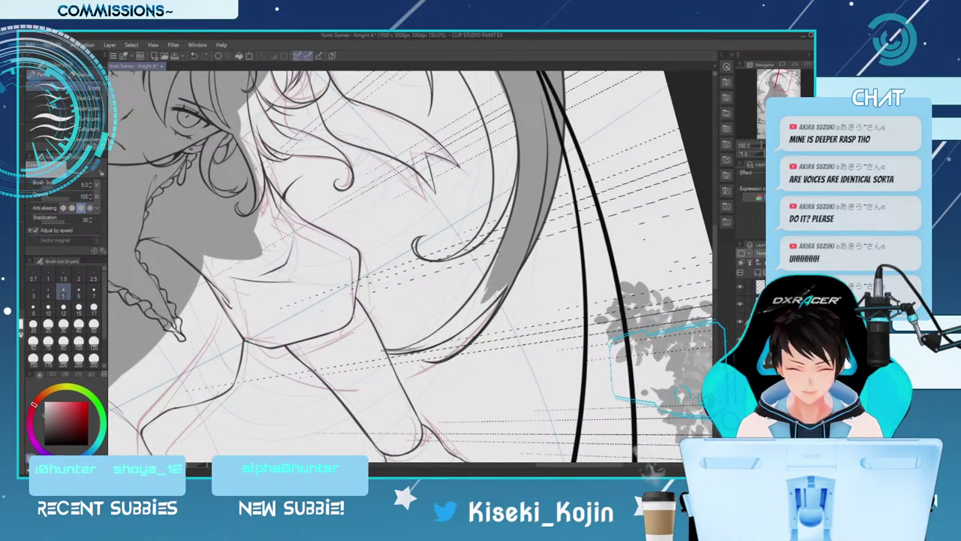
{"action": "key", "text": "ctrl+z"}
Paint grey along the lower inner edge of the third strand's tip at size 7, and enlarge the pen to 12
{"action": "key", "text": "bracketright"}
{"action": "key", "text": "bracketright"}
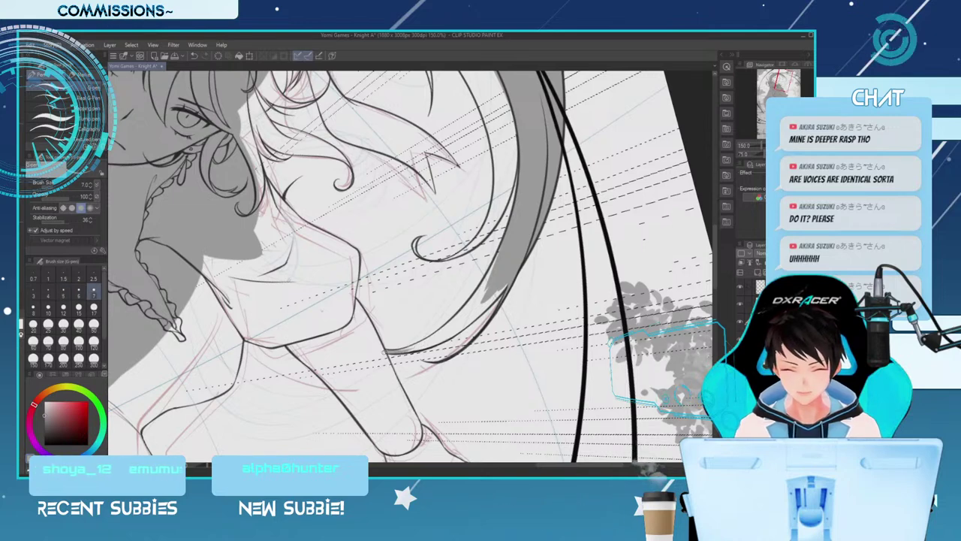
{"action": "mouse_move", "coordinate": [384, 350]}
{"action": "left_mouse_down"}
{"action": "mouse_move", "coordinate": [451, 329]}
{"action": "mouse_move", "coordinate": [470, 304]}
{"action": "left_mouse_up"}
{"action": "key", "text": "bracketright"}
{"action": "key", "text": "bracketright"}
{"action": "key", "text": "bracketright"}
{"action": "left_click_drag", "start_coordinate": [500, 249], "coordinate": [460, 317]}
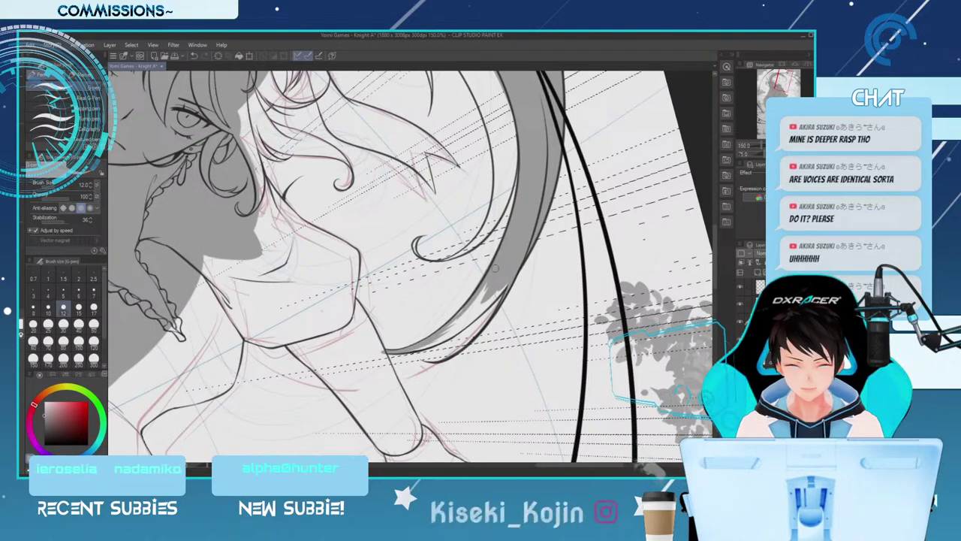
{"action": "key", "text": "ctrl+z"}
{"action": "mouse_move", "coordinate": [505, 245]}
{"action": "left_mouse_down"}
{"action": "mouse_move", "coordinate": [481, 286]}
{"action": "mouse_move", "coordinate": [500, 254]}
{"action": "mouse_move", "coordinate": [440, 335]}
{"action": "left_mouse_up"}
{"action": "key", "text": "ctrl+z"}
Fill the third strand's tapering tip with grey up to its outer line at size 12, and reduce the pen to 7
{"action": "left_click_drag", "start_coordinate": [488, 290], "coordinate": [466, 317]}
{"action": "left_click_drag", "start_coordinate": [475, 308], "coordinate": [406, 352]}
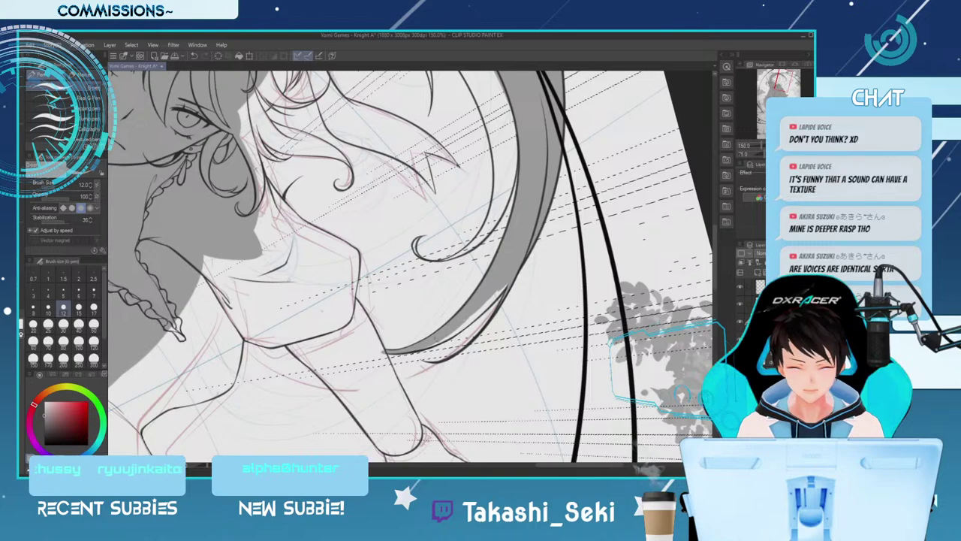
{"action": "left_click_drag", "start_coordinate": [472, 310], "coordinate": [433, 346]}
{"action": "left_click_drag", "start_coordinate": [509, 275], "coordinate": [491, 304]}
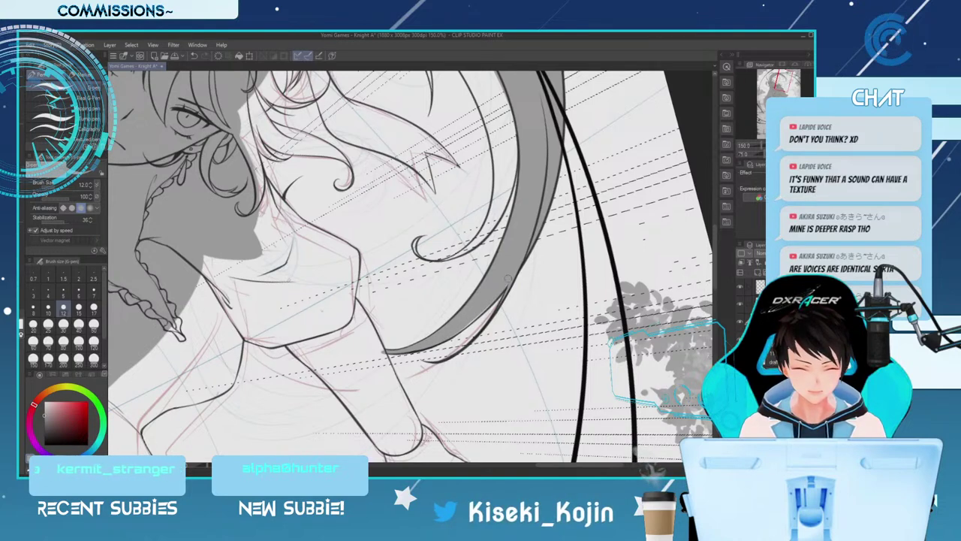
{"action": "key", "text": "bracketleft"}
{"action": "key", "text": "bracketleft"}
{"action": "key", "text": "bracketleft"}
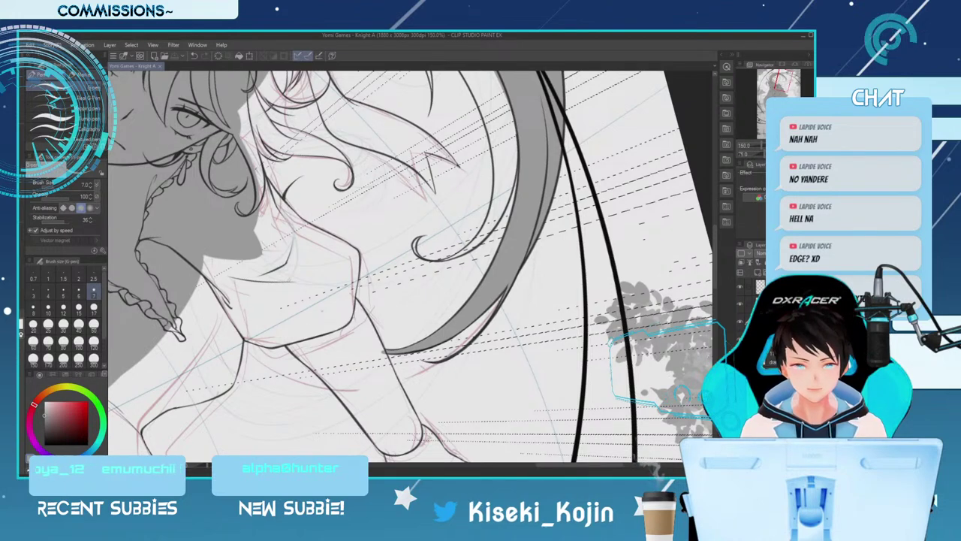
Fill the curled tip of the inner ponytail strand with grey, working with fine pen sizes from 3 to 6
{"action": "key", "text": "["}
{"action": "key", "text": "["}
{"action": "key", "text": "["}
{"action": "key", "text": "["}
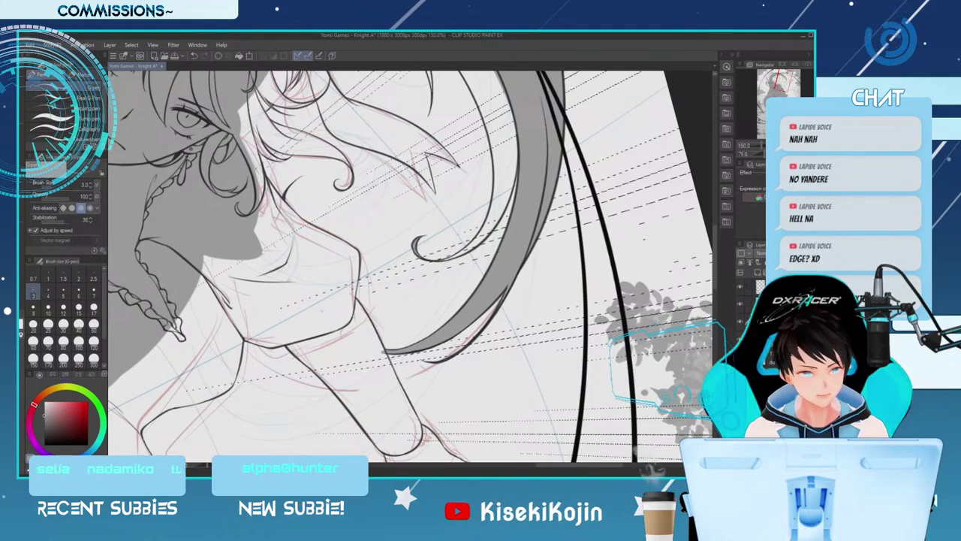
{"action": "key", "text": "e"}
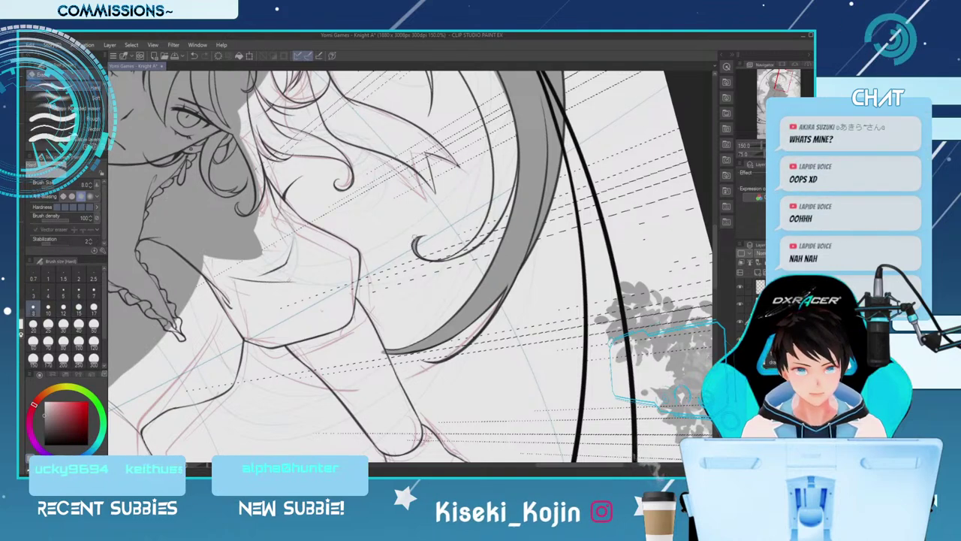
{"action": "key", "text": "p"}
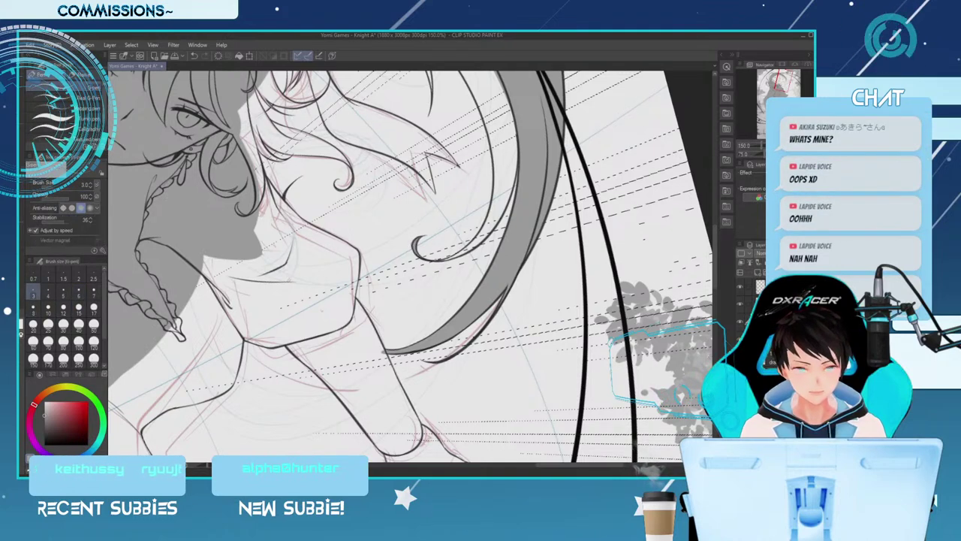
{"action": "key", "text": "]"}
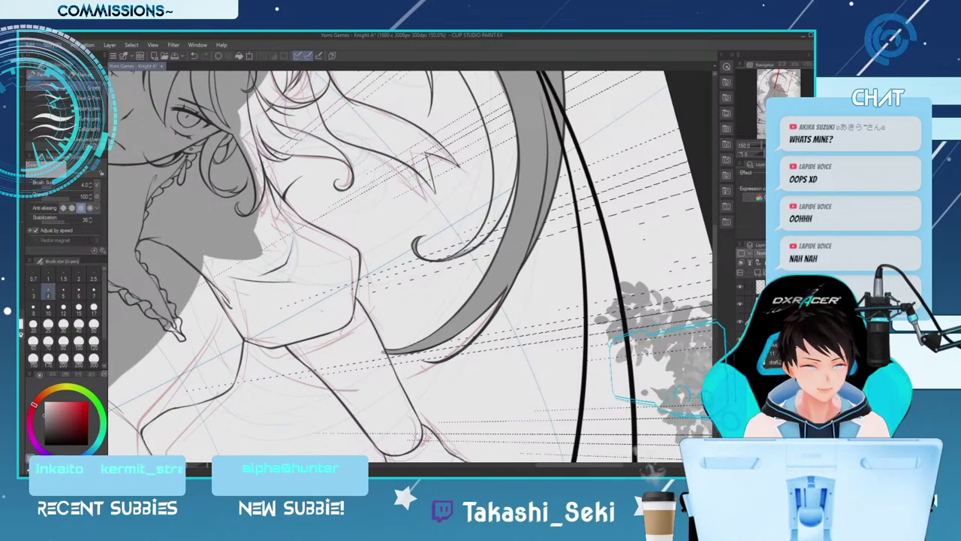
{"action": "key", "text": "bracketright"}
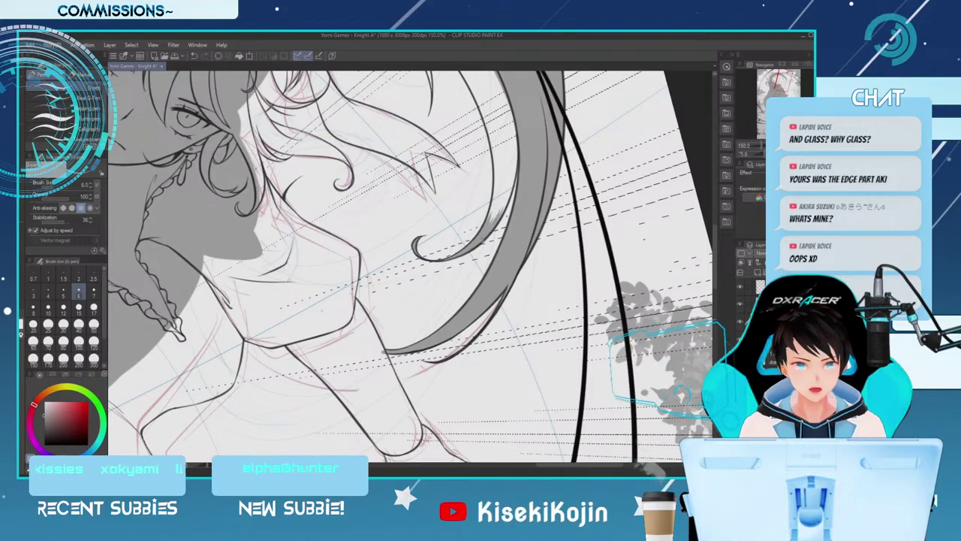
Extend the grey from the curled tip up the inner strand's curve at size 12
{"action": "key", "text": "bracketright"}
{"action": "key", "text": "bracketright"}
{"action": "key", "text": "bracketright"}
{"action": "key", "text": "bracketright"}
{"action": "left_click_drag", "start_coordinate": [492, 222], "coordinate": [508, 185]}
{"action": "scroll", "coordinate": [505, 192], "scroll_direction": "up", "scroll_amount": 3}
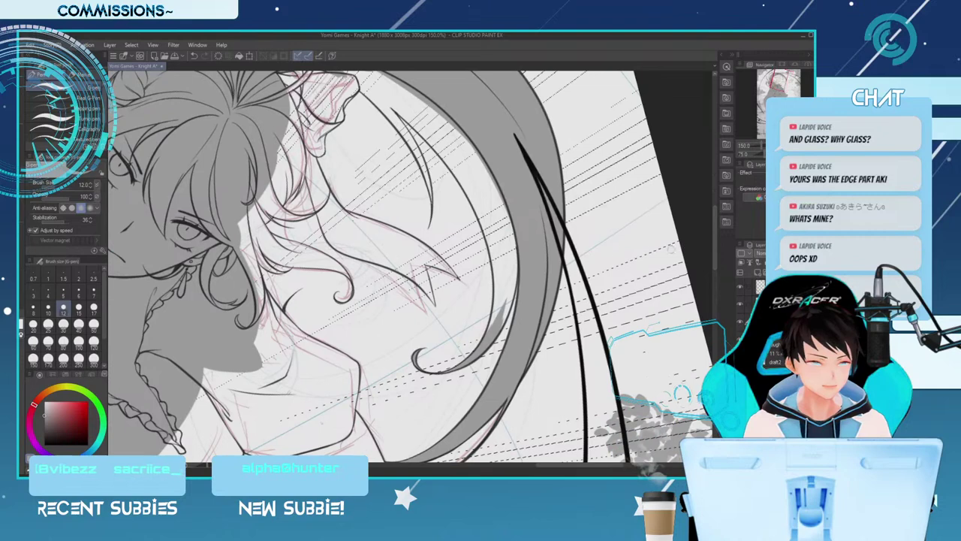
Fill the inner strand's long curve with grey from its upper part down towards the curl with a pen larger than 12
{"action": "key", "text": "bracketright"}
{"action": "key", "text": "bracketright"}
{"action": "key", "text": "bracketright"}
{"action": "mouse_move", "coordinate": [455, 124]}
{"action": "left_mouse_down"}
{"action": "mouse_move", "coordinate": [496, 212]}
{"action": "mouse_move", "coordinate": [505, 263]}
{"action": "left_mouse_up"}
{"action": "left_click_drag", "start_coordinate": [497, 188], "coordinate": [507, 276]}
{"action": "left_click_drag", "start_coordinate": [512, 231], "coordinate": [496, 317]}
{"action": "key", "text": "bracketleft"}
{"action": "key", "text": "bracketleft"}
{"action": "key", "text": "bracketleft"}
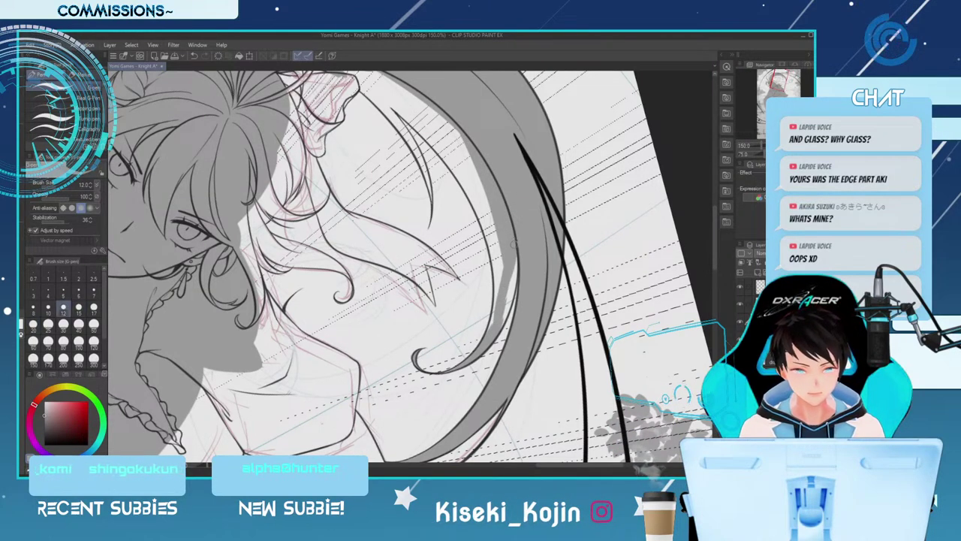
Fill the remaining gaps where the inner strand splits from the third strand with grey at sizes 12 and 7
{"action": "left_click_drag", "start_coordinate": [517, 248], "coordinate": [505, 293]}
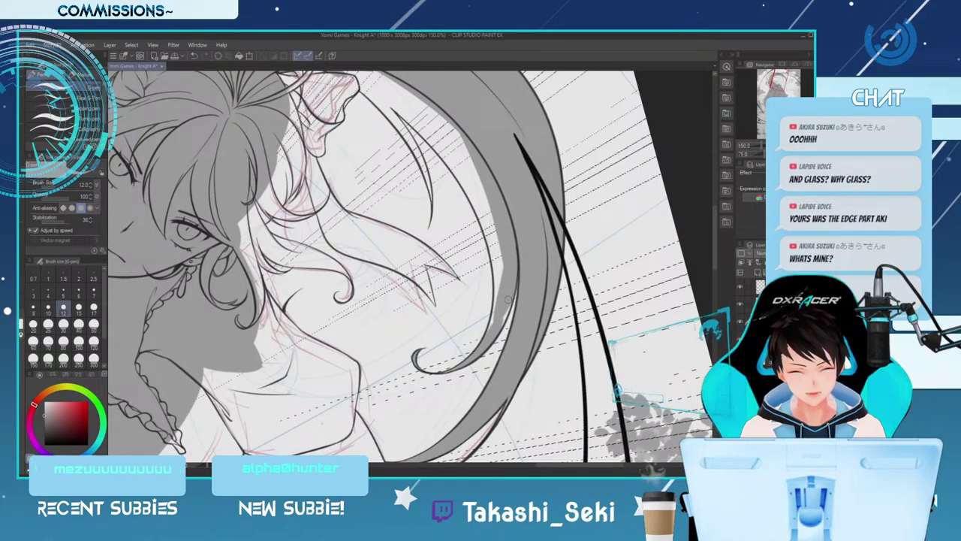
{"action": "key", "text": "["}
{"action": "key", "text": "["}
{"action": "key", "text": "["}
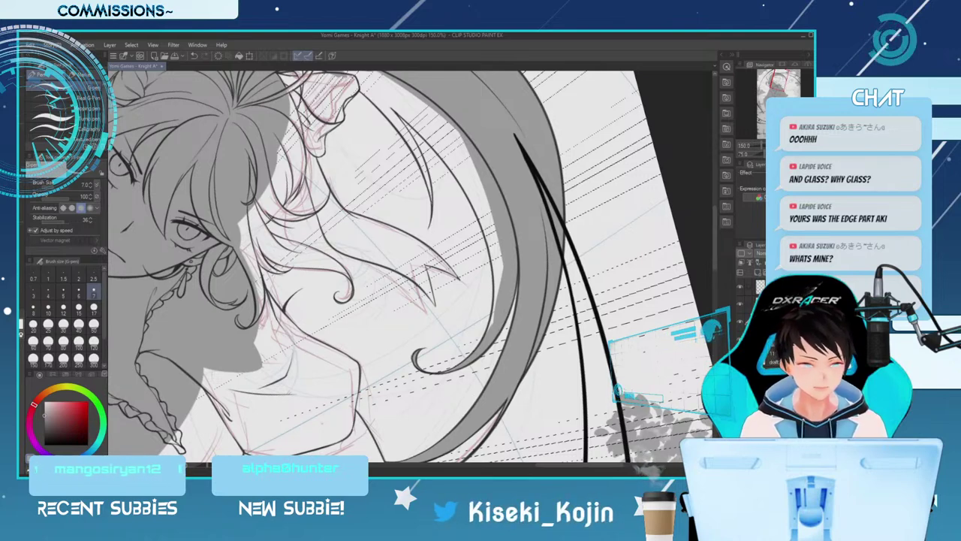
{"action": "key", "text": "e"}
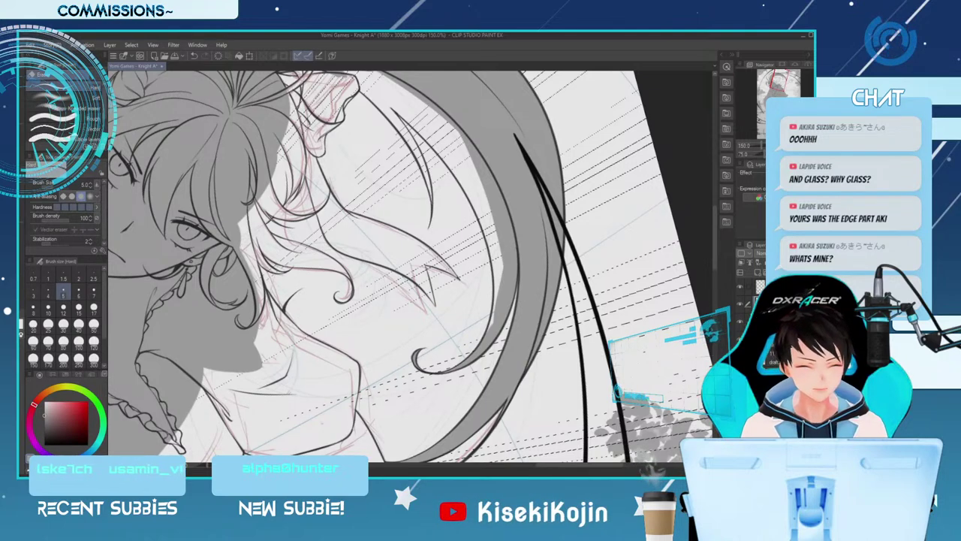
{"action": "key", "text": "p"}
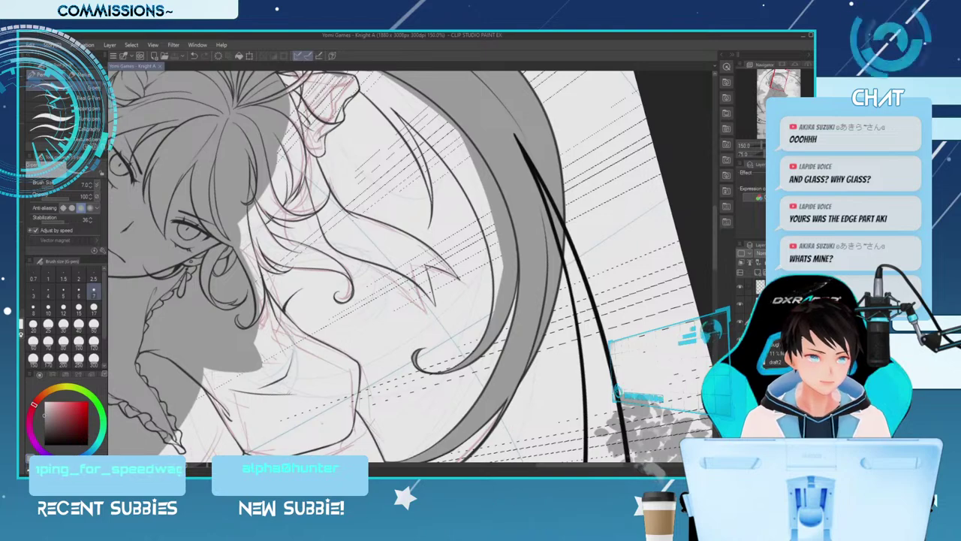
Fill the small gap at the base of the hair bow beside the hair loops with grey, using a 5 px brush
{"action": "key", "text": "minus"}
{"action": "key", "text": "minus"}
{"action": "key", "text": "minus"}
{"action": "key", "text": "minus"}
{"action": "key", "text": "minus"}
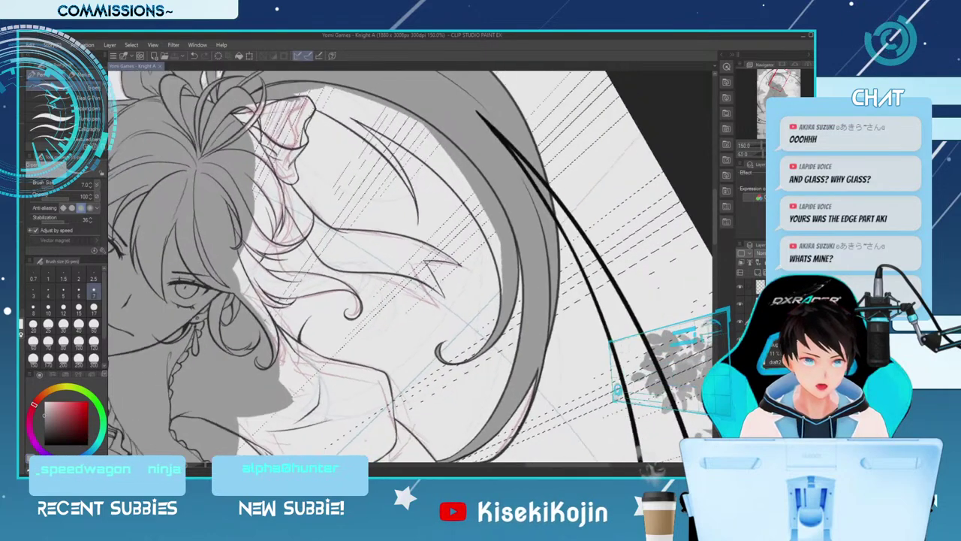
{"action": "key", "text": "minus"}
{"action": "key", "text": "minus"}
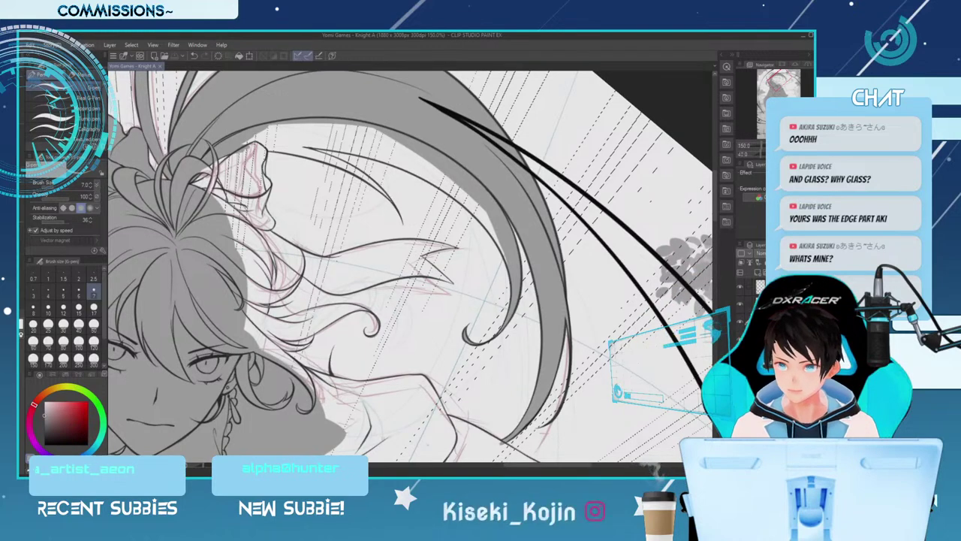
{"action": "key", "text": "minus"}
{"action": "key", "text": "minus"}
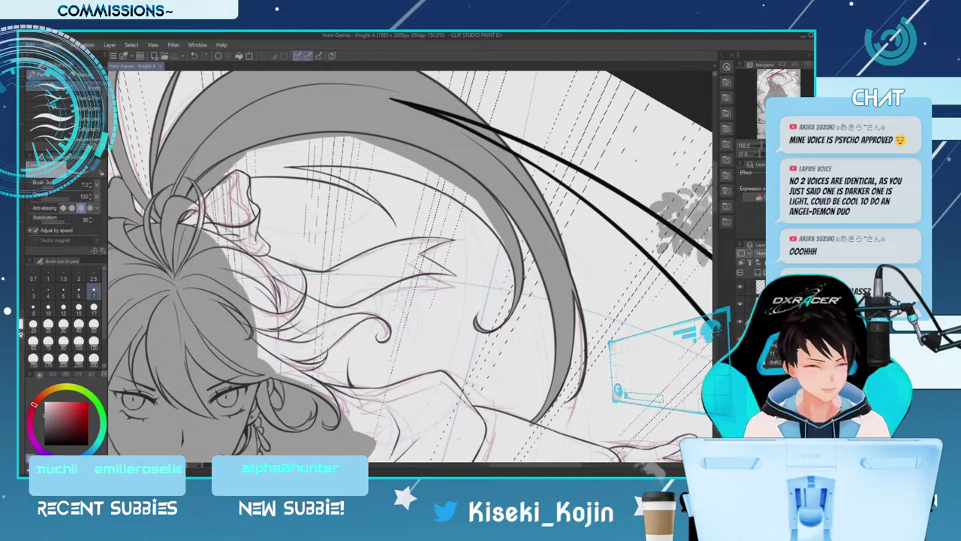
{"action": "key", "text": "minus"}
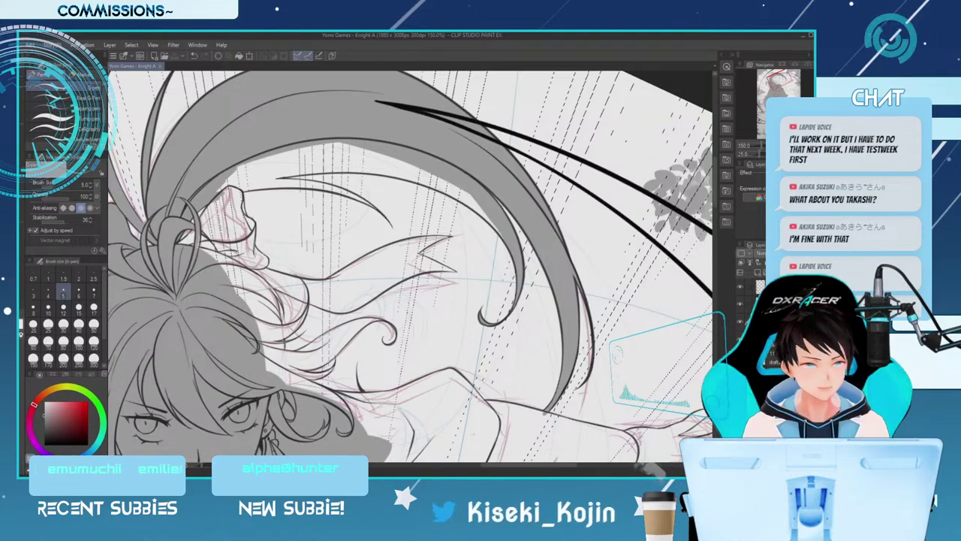
{"action": "left_click_drag", "start_coordinate": [177, 245], "coordinate": [194, 235]}
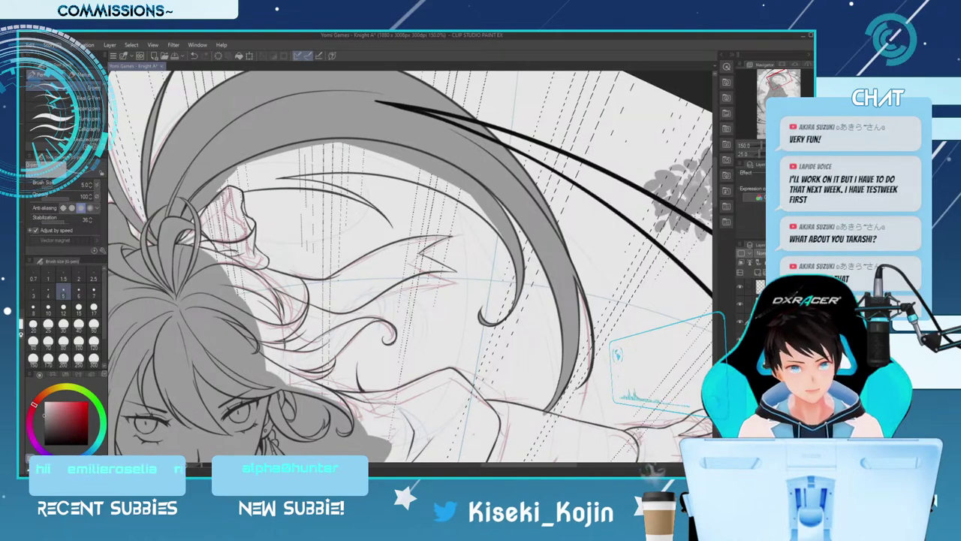
Fill the gap between the hair bow and the large ponytail's underside with grey, enlarging the brush to 20 px
{"action": "key", "text": "bracketright"}
{"action": "key", "text": "bracketright"}
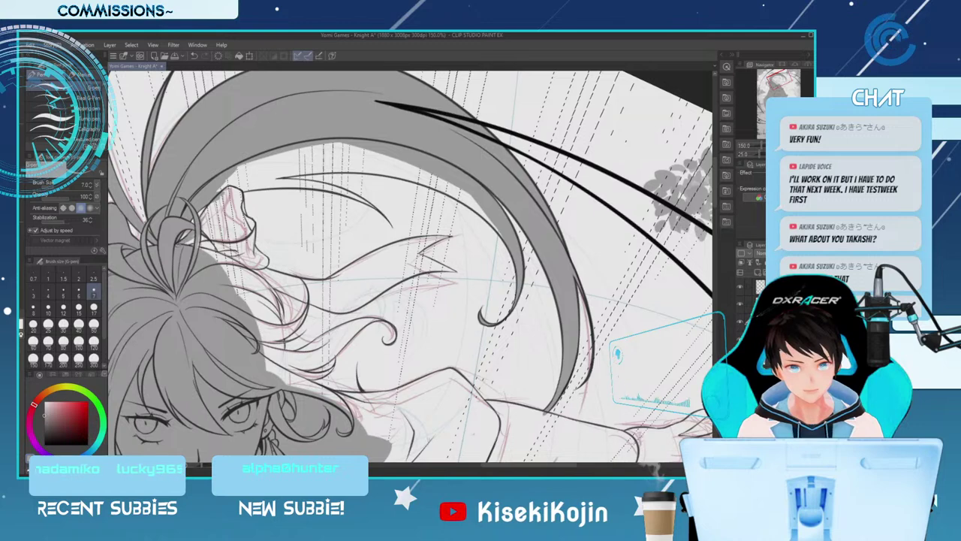
{"action": "key", "text": "bracketright"}
{"action": "key", "text": "bracketright"}
{"action": "key", "text": "bracketright"}
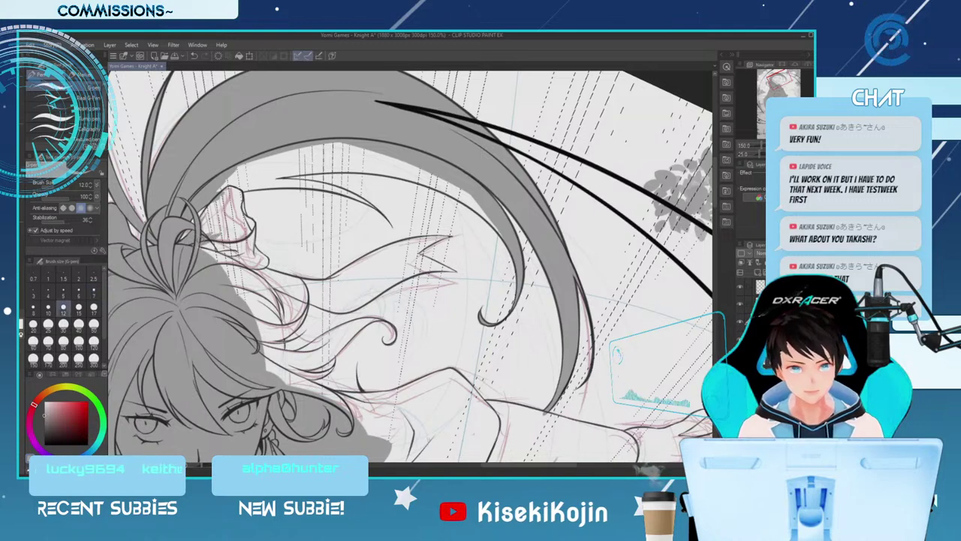
{"action": "key", "text": "bracketright"}
{"action": "key", "text": "bracketright"}
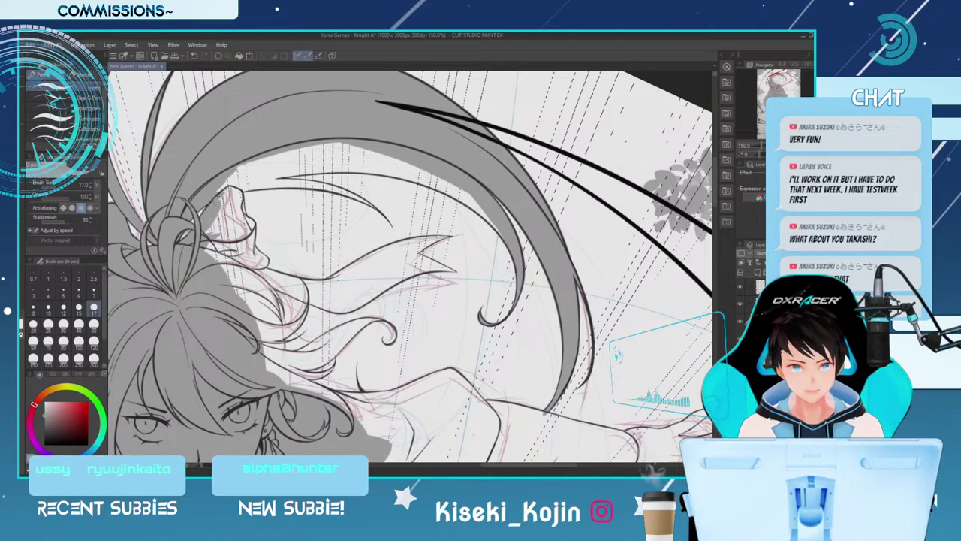
{"action": "key", "text": "bracketleft"}
{"action": "key", "text": "bracketleft"}
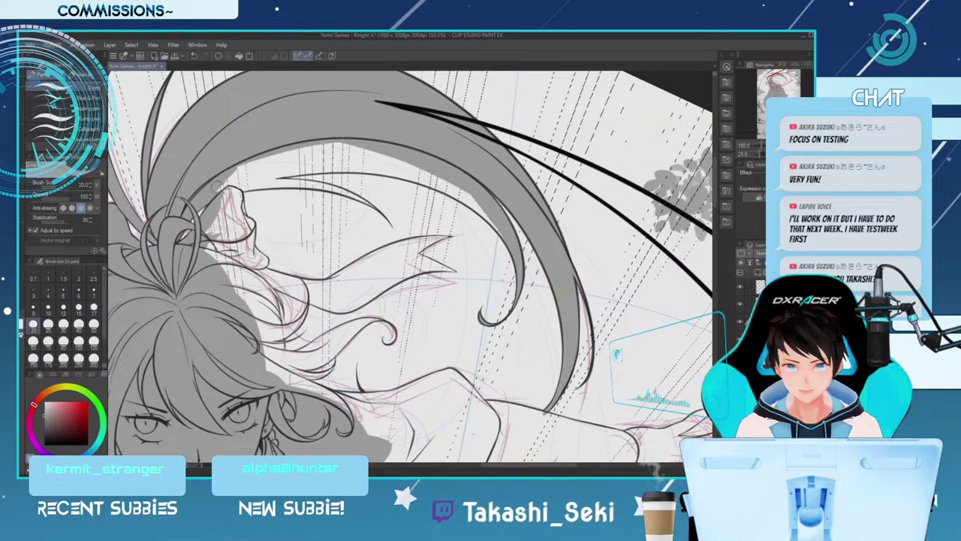
{"action": "key", "text": "bracketright"}
{"action": "key", "text": "bracketright"}
{"action": "key", "text": "bracketright"}
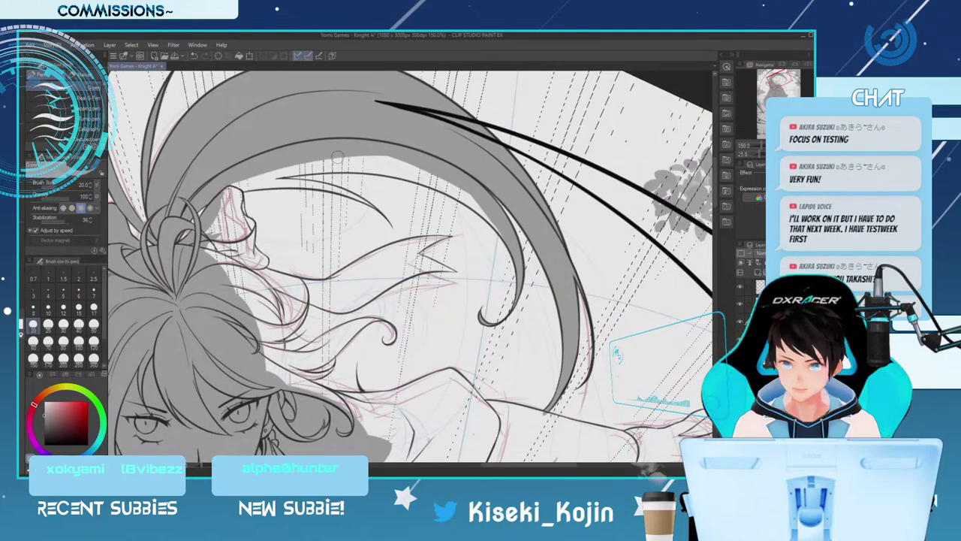
Fill the hair bow beside the hair loops with grey, finishing its lower part with a 25 px brush
{"action": "mouse_move", "coordinate": [225, 197]}
{"action": "left_mouse_down"}
{"action": "mouse_move", "coordinate": [231, 222]}
{"action": "mouse_move", "coordinate": [232, 187]}
{"action": "mouse_move", "coordinate": [242, 223]}
{"action": "left_mouse_up"}
{"action": "key", "text": "["}
{"action": "key", "text": "["}
{"action": "key", "text": "["}
{"action": "key", "text": "["}
{"action": "key", "text": "["}
{"action": "key", "text": "["}
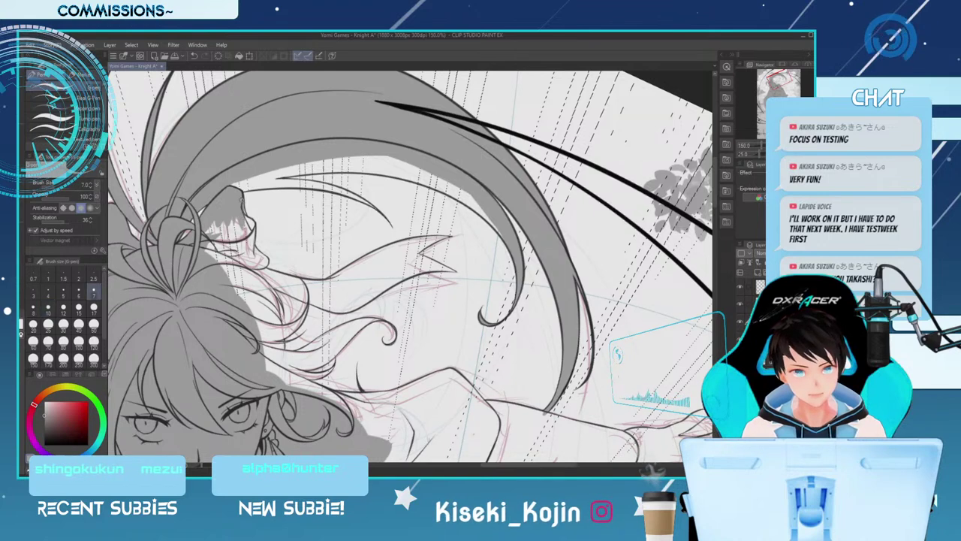
{"action": "key", "text": "]"}
{"action": "key", "text": "]"}
{"action": "key", "text": "]"}
{"action": "key", "text": "]"}
{"action": "key", "text": "]"}
{"action": "key", "text": "]"}
{"action": "key", "text": "]"}
{"action": "mouse_move", "coordinate": [212, 219]}
{"action": "left_mouse_down"}
{"action": "mouse_move", "coordinate": [212, 254]}
{"action": "mouse_move", "coordinate": [228, 278]}
{"action": "mouse_move", "coordinate": [237, 272]}
{"action": "mouse_move", "coordinate": [239, 294]}
{"action": "left_mouse_up"}
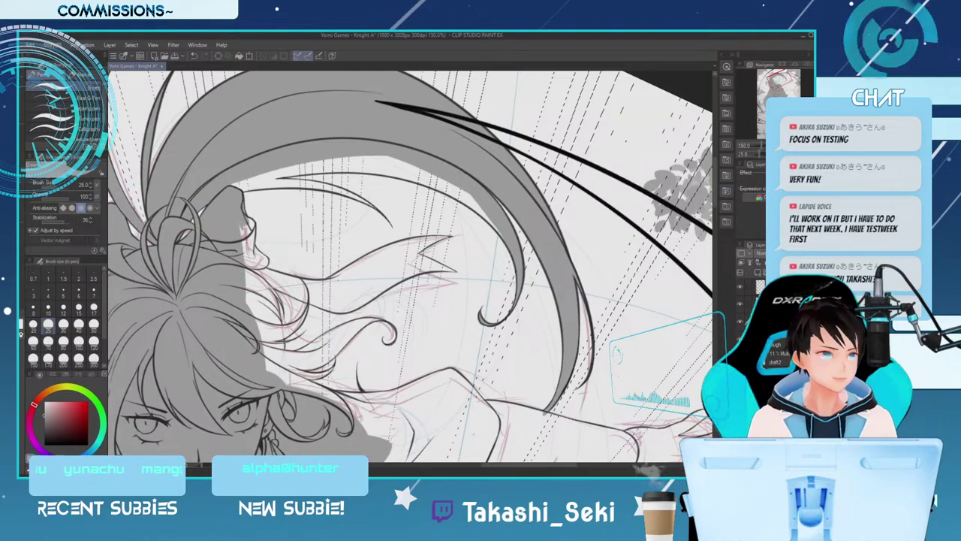
Extend the grey base across the shoulder into the puffed sleeve of the outstretched arm with a 50 px brush
{"action": "key", "text": "ctrl+minus"}
{"action": "key", "text": "bracketright"}
{"action": "key", "text": "bracketright"}
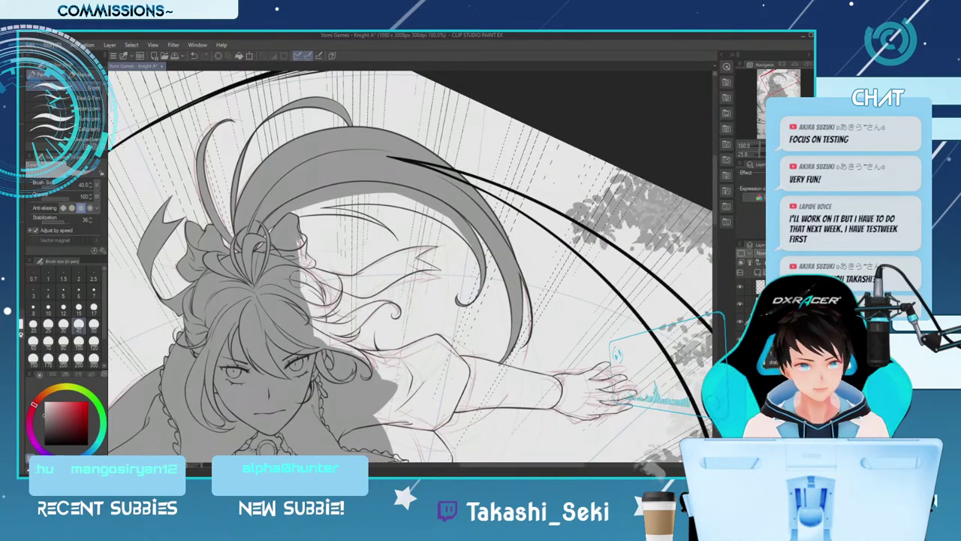
{"action": "key", "text": "bracketleft"}
{"action": "key", "text": "bracketleft"}
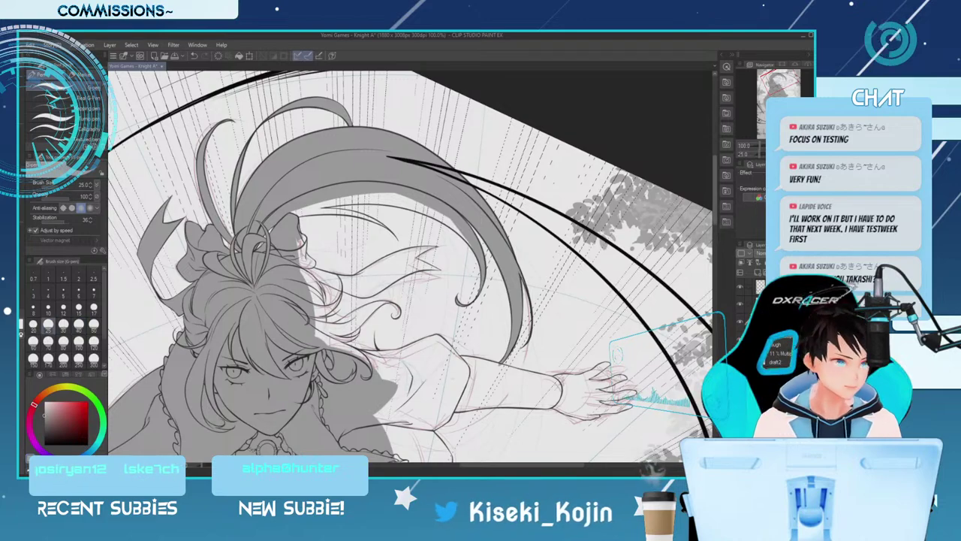
{"action": "scroll", "coordinate": [410, 267], "scroll_direction": "down", "scroll_amount": 1}
{"action": "scroll", "coordinate": [411, 267], "scroll_direction": "down", "scroll_amount": 5}
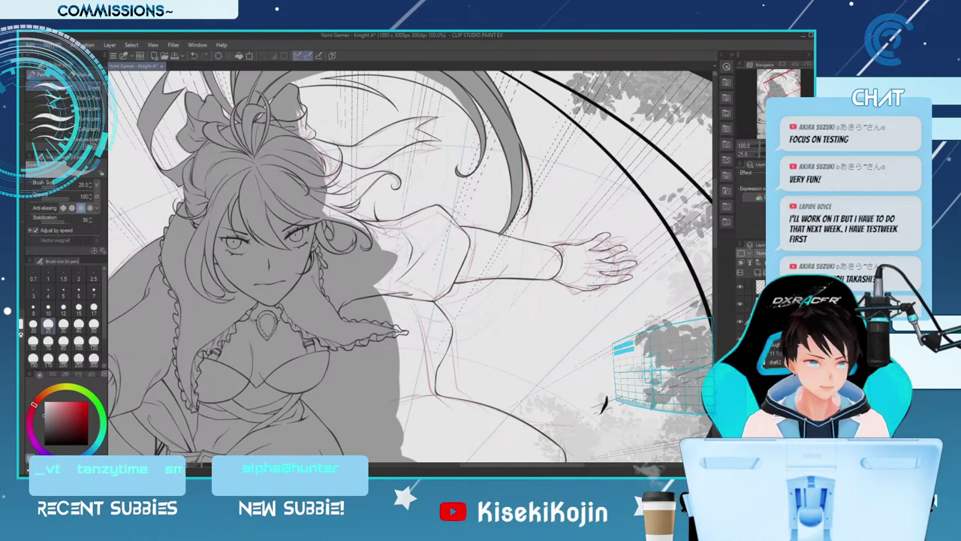
{"action": "key", "text": "ctrl+plus"}
{"action": "key", "text": "bracketleft"}
{"action": "key", "text": "bracketleft"}
{"action": "key", "text": "bracketleft"}
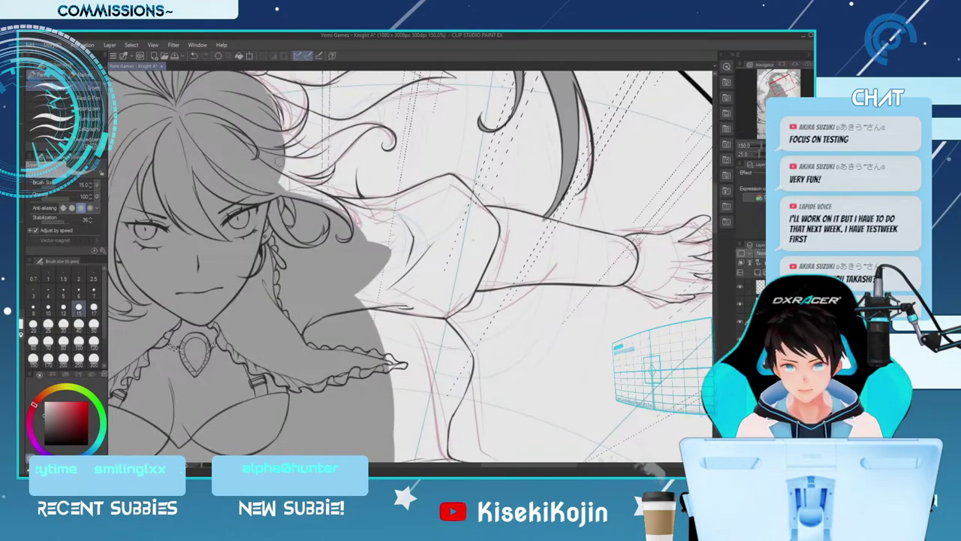
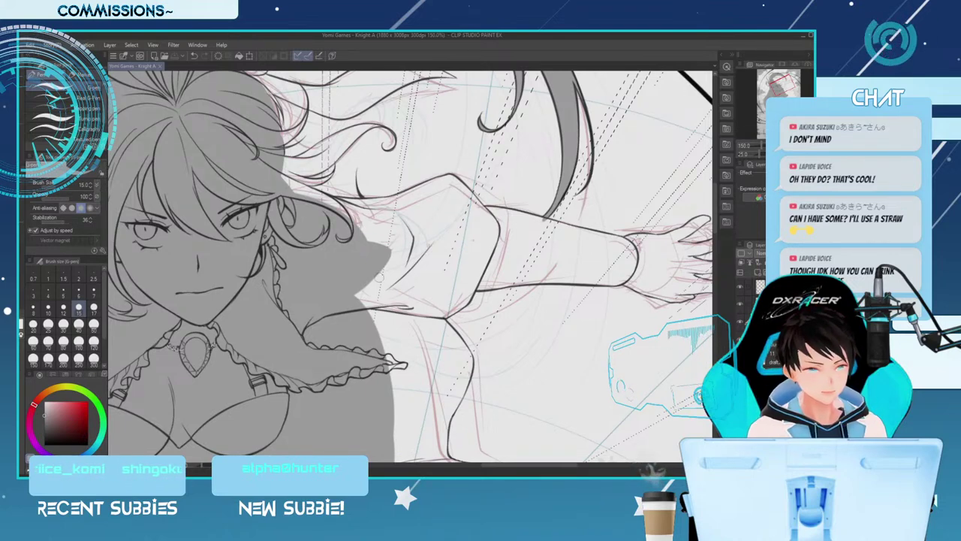
{"action": "key", "text": "bracketright"}
{"action": "key", "text": "bracketright"}
{"action": "key", "text": "bracketright"}
{"action": "key", "text": "bracketright"}
{"action": "key", "text": "bracketright"}
{"action": "key", "text": "bracketright"}
{"action": "mouse_move", "coordinate": [365, 256]}
{"action": "left_mouse_down"}
{"action": "mouse_move", "coordinate": [386, 301]}
{"action": "mouse_move", "coordinate": [380, 260]}
{"action": "mouse_move", "coordinate": [395, 391]}
{"action": "mouse_move", "coordinate": [386, 241]}
{"action": "mouse_move", "coordinate": [395, 320]}
{"action": "mouse_move", "coordinate": [348, 240]}
{"action": "mouse_move", "coordinate": [439, 239]}
{"action": "left_mouse_up"}
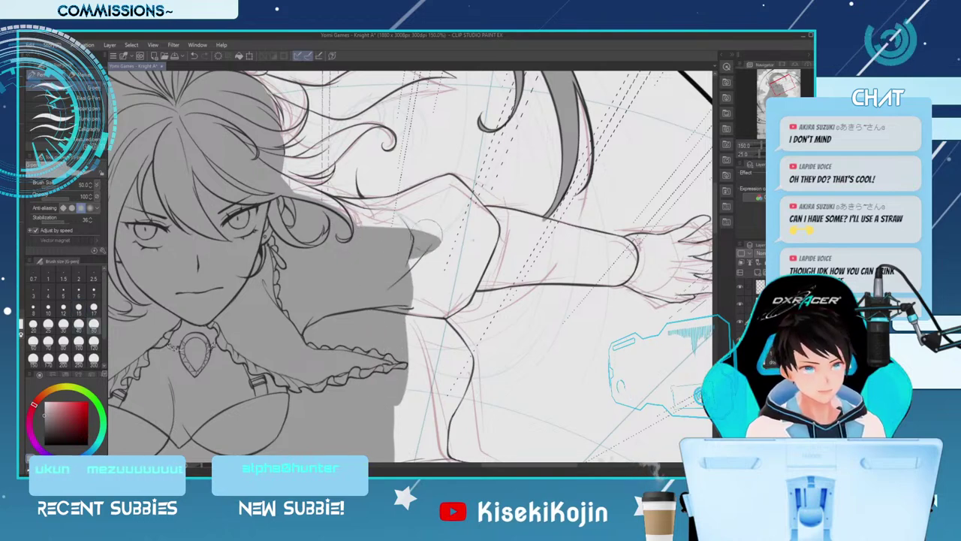
Fill the strip under the shoulder's upper outline with grey, using a 17 px and then a 12 px brush
{"action": "key", "text": "bracketleft"}
{"action": "key", "text": "bracketleft"}
{"action": "key", "text": "bracketleft"}
{"action": "key", "text": "bracketleft"}
{"action": "key", "text": "bracketleft"}
{"action": "left_click_drag", "start_coordinate": [321, 204], "coordinate": [421, 212]}
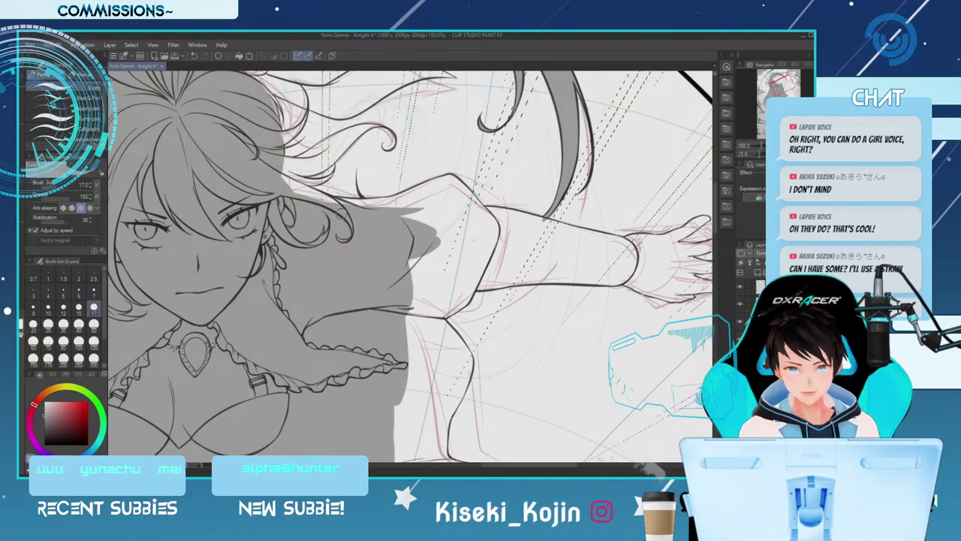
{"action": "key", "text": "bracketleft"}
{"action": "key", "text": "bracketleft"}
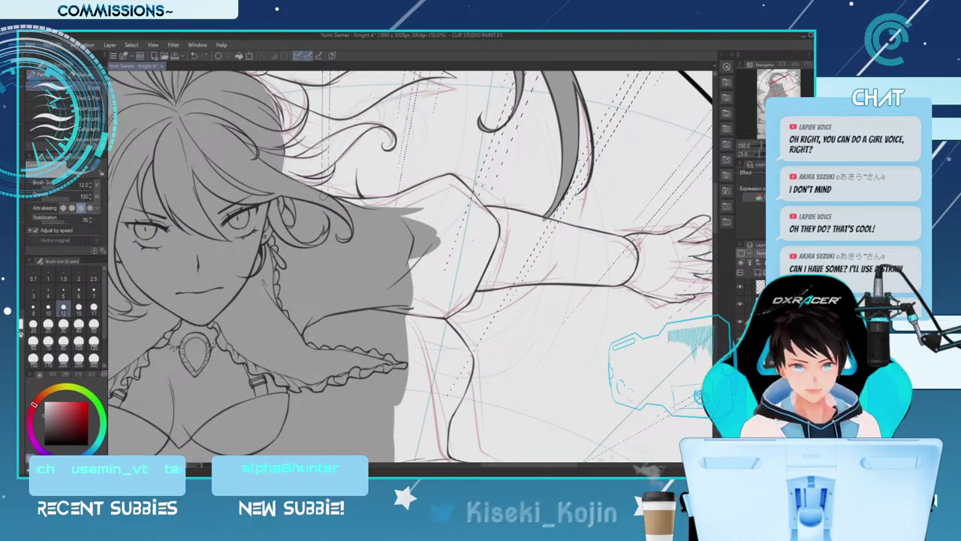
{"action": "left_click_drag", "start_coordinate": [344, 202], "coordinate": [401, 209]}
{"action": "left_click_drag", "start_coordinate": [344, 201], "coordinate": [390, 203]}
Extend the grey fill along the sleeve's upper outline towards its peak, after refining the shoulder edge with a 3 px brush
{"action": "key", "text": "["}
{"action": "key", "text": "["}
{"action": "key", "text": "["}
{"action": "key", "text": "["}
{"action": "key", "text": "["}
{"action": "key", "text": "["}
{"action": "key", "text": "["}
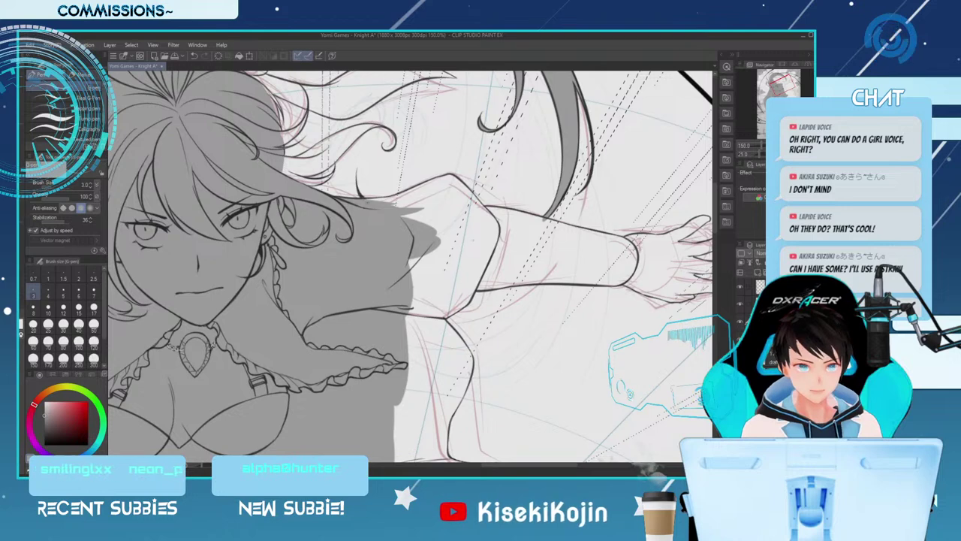
{"action": "key", "text": "e"}
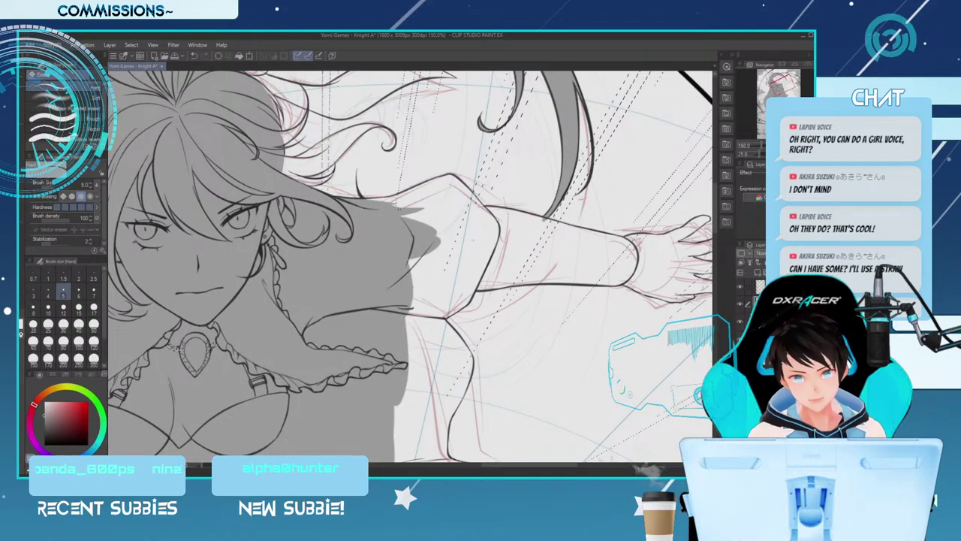
{"action": "key", "text": "p"}
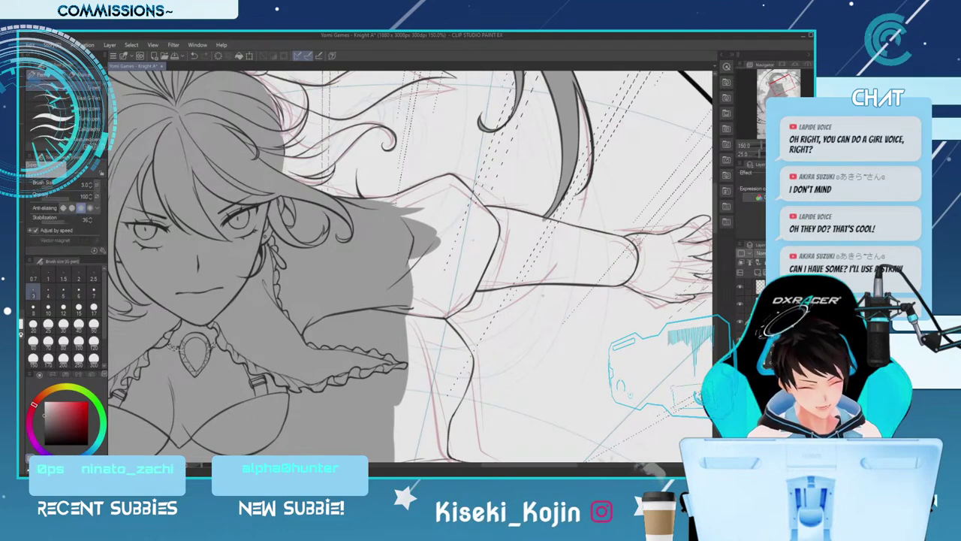
{"action": "left_click", "coordinate": [79, 307]}
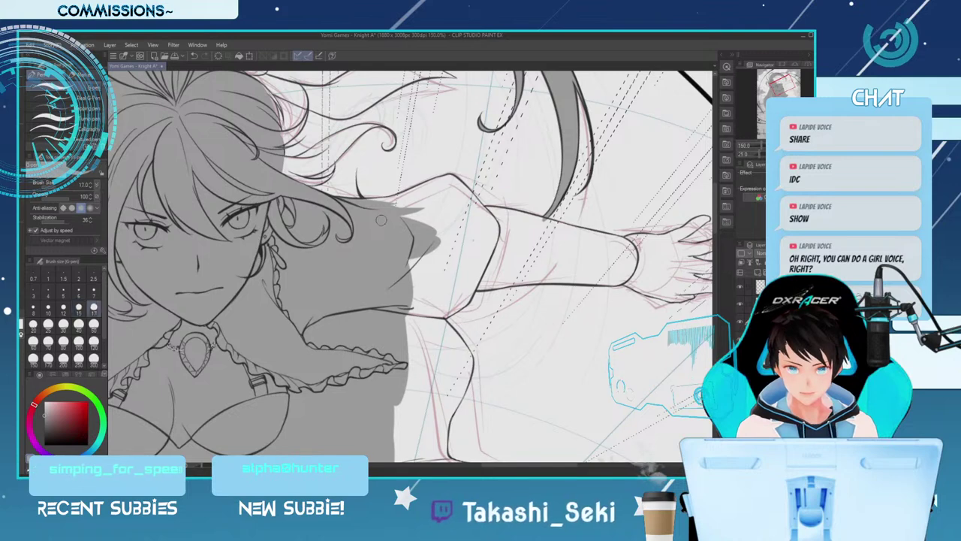
{"action": "key", "text": "]"}
{"action": "key", "text": "]"}
{"action": "key", "text": "]"}
{"action": "left_click_drag", "start_coordinate": [365, 209], "coordinate": [432, 196]}
Fill grey up to the sleeve's peak and down its outer slope, using 10 px and 12 px brushes
{"action": "key", "text": "["}
{"action": "key", "text": "["}
{"action": "key", "text": "["}
{"action": "key", "text": "["}
{"action": "key", "text": "["}
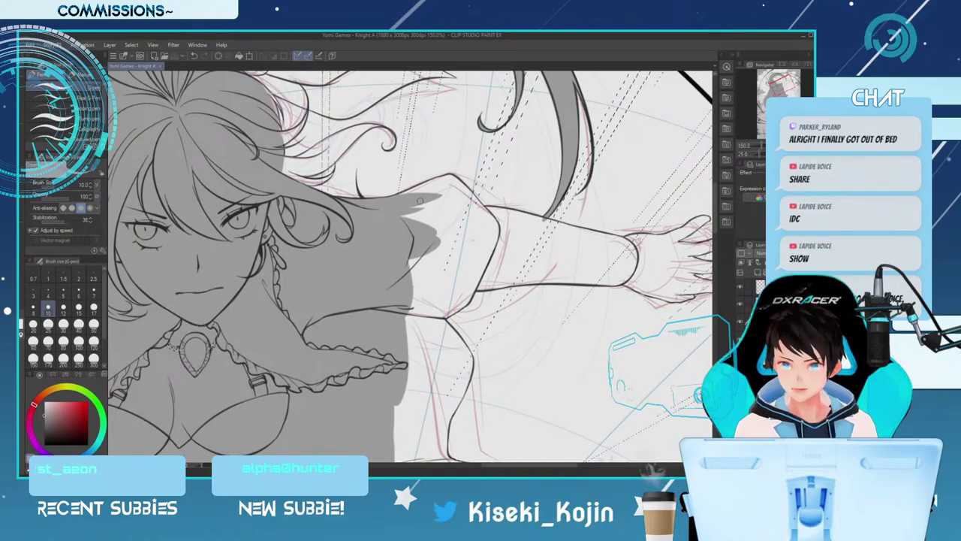
{"action": "key", "text": "bracketright"}
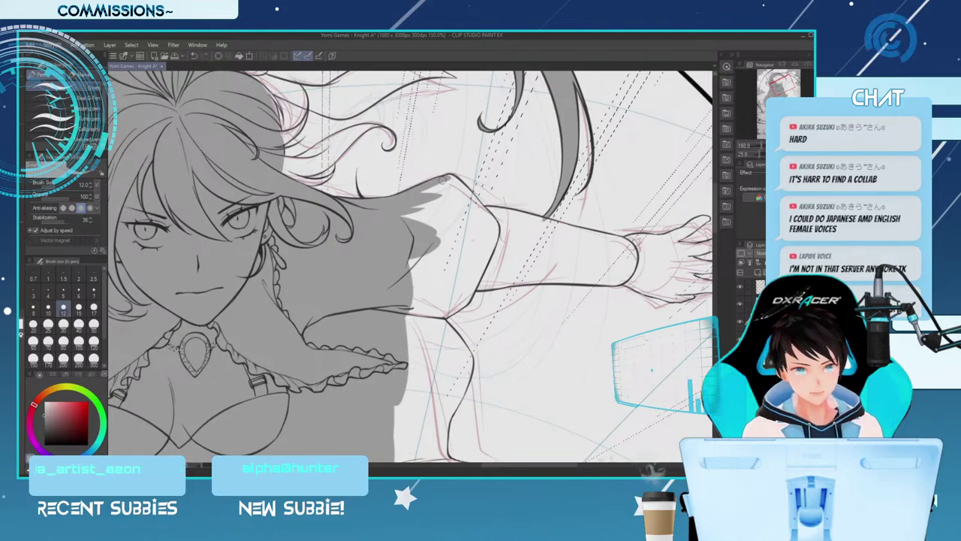
{"action": "left_click_drag", "start_coordinate": [447, 177], "coordinate": [470, 203]}
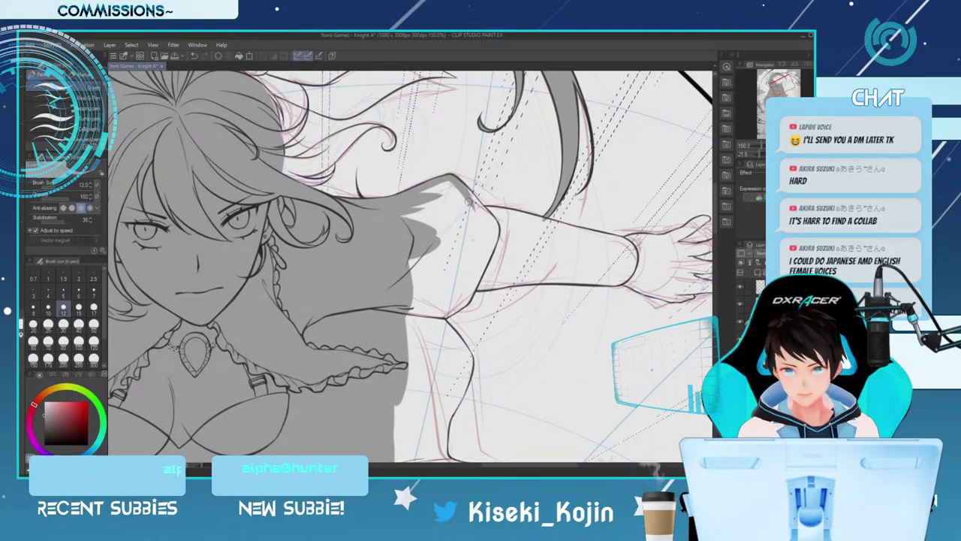
Fill the interior of the puffed sleeve and the start of the forearm with grey, enlarging the brush up to 50 px
{"action": "key", "text": "bracketright"}
{"action": "key", "text": "bracketright"}
{"action": "key", "text": "bracketright"}
{"action": "key", "text": "bracketright"}
{"action": "mouse_move", "coordinate": [448, 182]}
{"action": "left_mouse_down"}
{"action": "mouse_move", "coordinate": [428, 208]}
{"action": "mouse_move", "coordinate": [437, 186]}
{"action": "mouse_move", "coordinate": [406, 211]}
{"action": "mouse_move", "coordinate": [422, 197]}
{"action": "mouse_move", "coordinate": [435, 220]}
{"action": "mouse_move", "coordinate": [447, 198]}
{"action": "mouse_move", "coordinate": [430, 236]}
{"action": "left_mouse_up"}
{"action": "key", "text": "bracketright"}
{"action": "left_click_drag", "start_coordinate": [450, 189], "coordinate": [463, 237]}
{"action": "mouse_move", "coordinate": [459, 196]}
{"action": "left_mouse_down"}
{"action": "mouse_move", "coordinate": [461, 233]}
{"action": "mouse_move", "coordinate": [461, 223]}
{"action": "mouse_move", "coordinate": [443, 245]}
{"action": "mouse_move", "coordinate": [451, 234]}
{"action": "mouse_move", "coordinate": [391, 268]}
{"action": "left_mouse_up"}
{"action": "key", "text": "bracketright"}
{"action": "key", "text": "bracketright"}
{"action": "mouse_move", "coordinate": [460, 242]}
{"action": "left_mouse_down"}
{"action": "mouse_move", "coordinate": [413, 273]}
{"action": "mouse_move", "coordinate": [496, 257]}
{"action": "left_mouse_up"}
{"action": "mouse_move", "coordinate": [413, 290]}
{"action": "left_mouse_down"}
{"action": "mouse_move", "coordinate": [442, 271]}
{"action": "mouse_move", "coordinate": [517, 248]}
{"action": "left_mouse_up"}
{"action": "mouse_move", "coordinate": [454, 239]}
{"action": "left_mouse_down"}
{"action": "mouse_move", "coordinate": [512, 243]}
{"action": "mouse_move", "coordinate": [462, 215]}
{"action": "mouse_move", "coordinate": [544, 251]}
{"action": "left_mouse_up"}
Fill the sleeve's lower part up to the cuff outline with grey, using a 25 px and then a 17 px brush
{"action": "key", "text": "bracketleft"}
{"action": "key", "text": "bracketleft"}
{"action": "key", "text": "bracketleft"}
{"action": "key", "text": "bracketleft"}
{"action": "key", "text": "bracketleft"}
{"action": "key", "text": "bracketleft"}
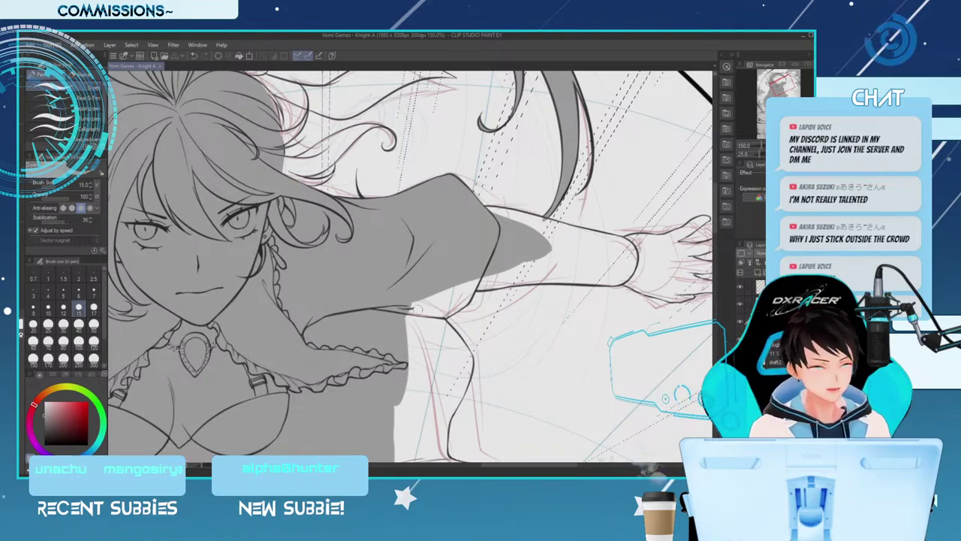
{"action": "key", "text": "bracketright"}
{"action": "key", "text": "bracketright"}
{"action": "key", "text": "bracketright"}
{"action": "mouse_move", "coordinate": [405, 312]}
{"action": "left_mouse_down"}
{"action": "mouse_move", "coordinate": [431, 306]}
{"action": "mouse_move", "coordinate": [458, 279]}
{"action": "left_mouse_up"}
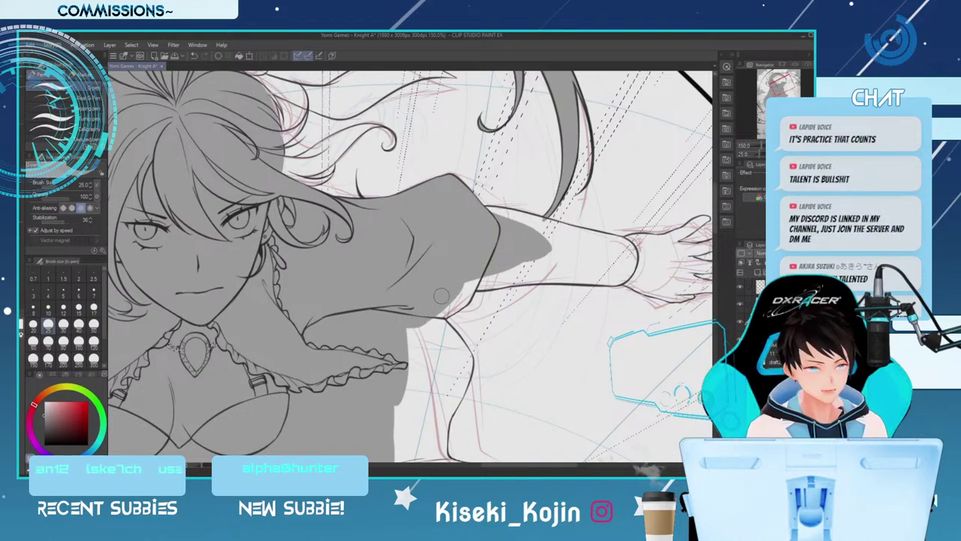
{"action": "key", "text": "bracketleft"}
{"action": "key", "text": "bracketleft"}
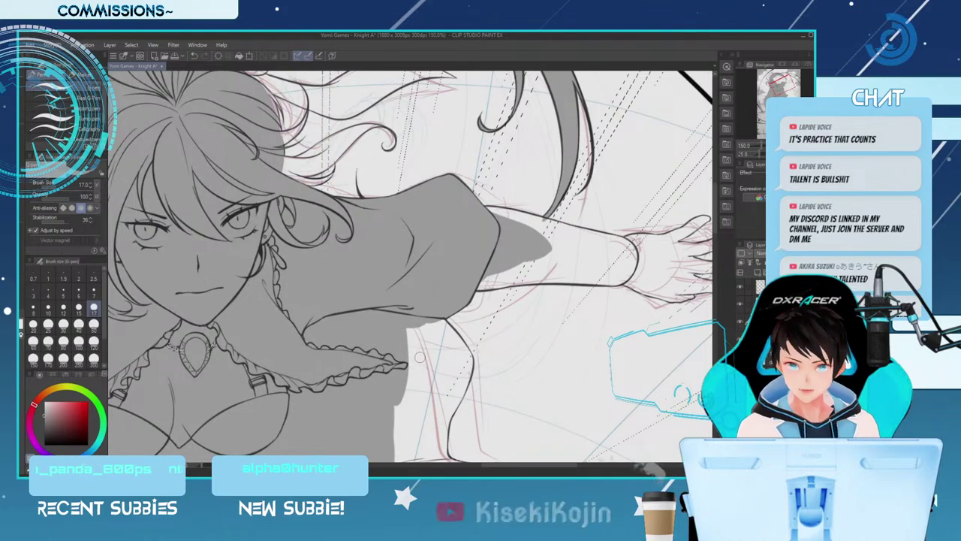
Fill the area beneath the sleeve out to its curved outline with grey, using brushes between 15 and 30 px
{"action": "key", "text": "bracketright"}
{"action": "key", "text": "bracketright"}
{"action": "key", "text": "bracketright"}
{"action": "mouse_move", "coordinate": [410, 328]}
{"action": "left_mouse_down"}
{"action": "mouse_move", "coordinate": [436, 336]}
{"action": "mouse_move", "coordinate": [432, 320]}
{"action": "mouse_move", "coordinate": [450, 368]}
{"action": "left_mouse_up"}
{"action": "key", "text": "bracketleft"}
{"action": "key", "text": "bracketleft"}
{"action": "key", "text": "bracketleft"}
{"action": "key", "text": "bracketleft"}
{"action": "left_click_drag", "start_coordinate": [442, 326], "coordinate": [456, 357]}
{"action": "mouse_move", "coordinate": [445, 323]}
{"action": "left_mouse_down"}
{"action": "mouse_move", "coordinate": [461, 355]}
{"action": "mouse_move", "coordinate": [449, 329]}
{"action": "mouse_move", "coordinate": [465, 348]}
{"action": "mouse_move", "coordinate": [460, 375]}
{"action": "mouse_move", "coordinate": [469, 364]}
{"action": "mouse_move", "coordinate": [447, 413]}
{"action": "left_mouse_up"}
{"action": "key", "text": "]"}
{"action": "left_click_drag", "start_coordinate": [458, 357], "coordinate": [434, 417]}
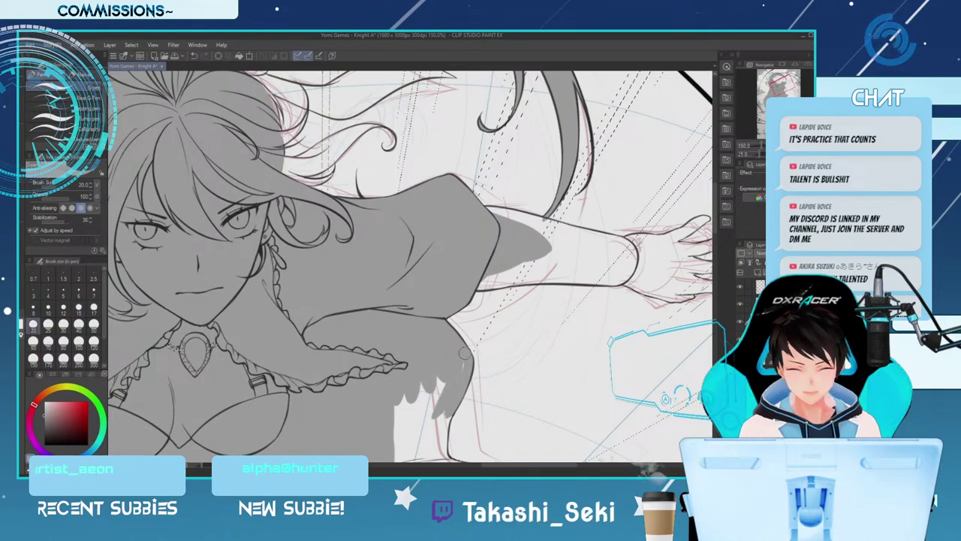
Cover the remaining white gaps below the ruffled cape edge with grey, using an 80 px brush
{"action": "key", "text": "]"}
{"action": "key", "text": "]"}
{"action": "key", "text": "]"}
{"action": "key", "text": "]"}
{"action": "key", "text": "]"}
{"action": "key", "text": "]"}
{"action": "key", "text": "]"}
{"action": "left_click_drag", "start_coordinate": [439, 379], "coordinate": [394, 422]}
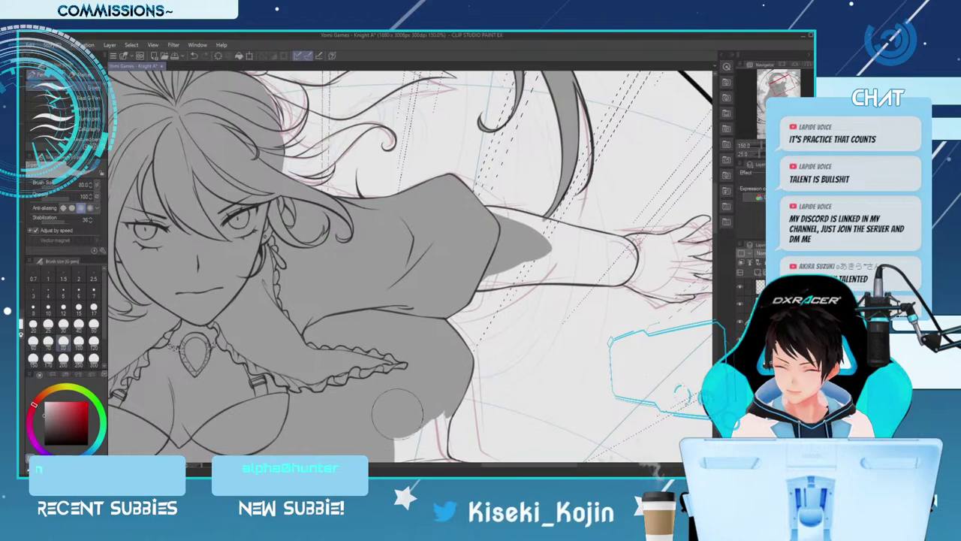
{"action": "key", "text": "]"}
{"action": "key", "text": "]"}
Touch up the grey fill along the edges of the puffed sleeve, reducing the brush from 20 px down to 8 px
{"action": "key", "text": "["}
{"action": "key", "text": "["}
{"action": "key", "text": "["}
{"action": "key", "text": "bracketleft"}
{"action": "key", "text": "bracketleft"}
{"action": "key", "text": "bracketleft"}
{"action": "key", "text": "bracketleft"}
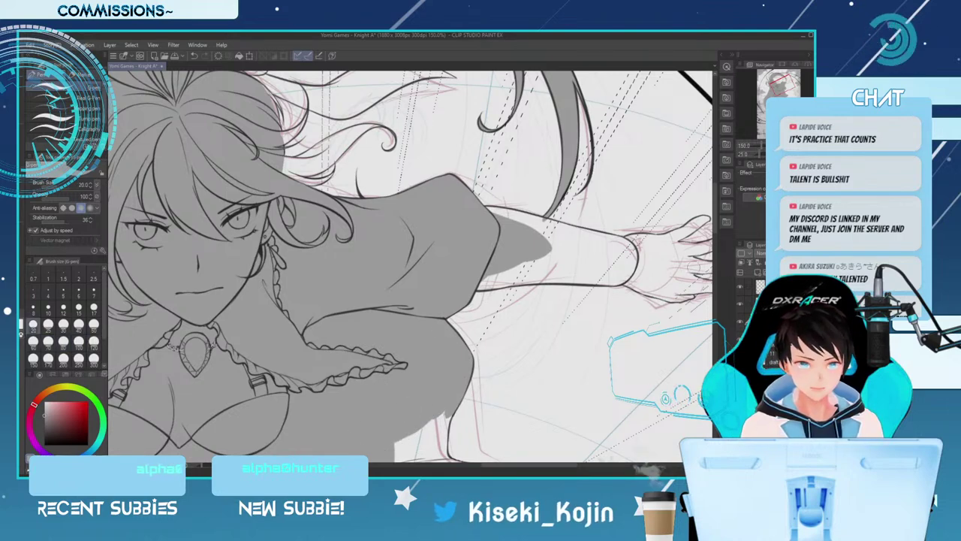
{"action": "scroll", "coordinate": [453, 336], "scroll_direction": "up", "scroll_amount": 3}
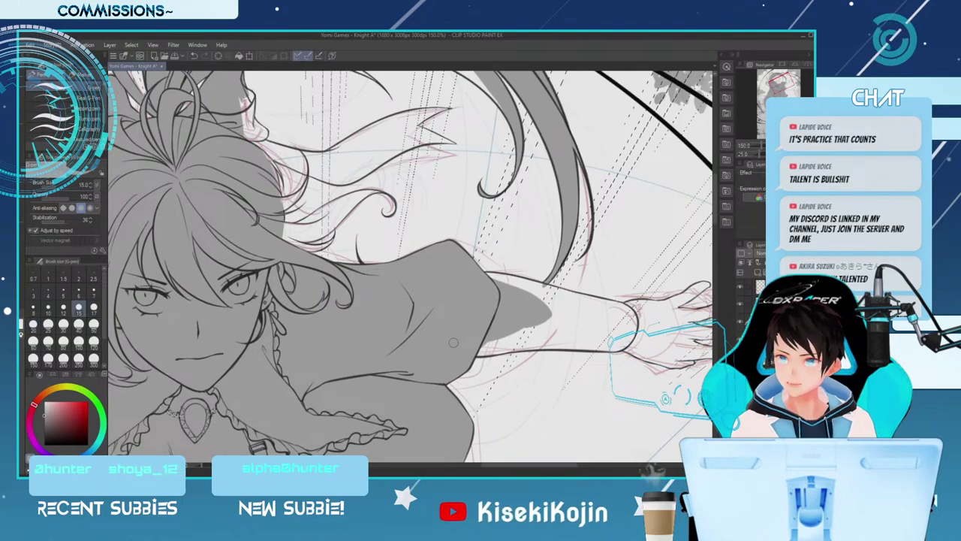
{"action": "key", "text": "bracketleft"}
{"action": "key", "text": "bracketleft"}
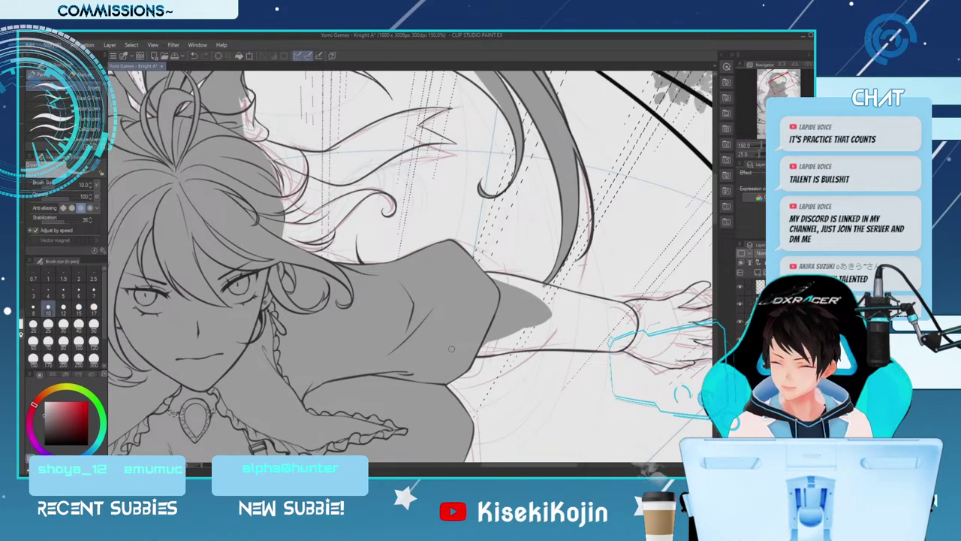
{"action": "key", "text": "bracketleft"}
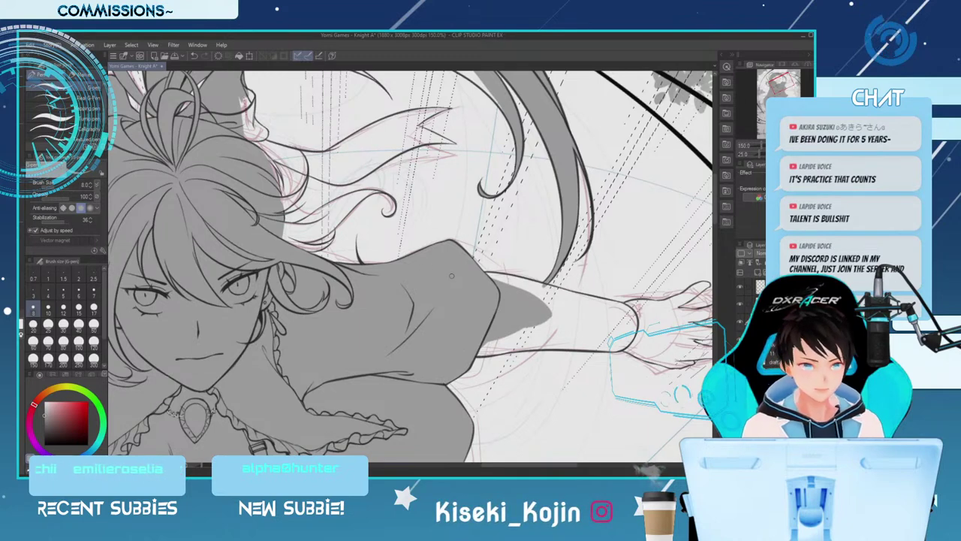
{"action": "scroll", "coordinate": [466, 276], "scroll_direction": "up", "scroll_amount": 3}
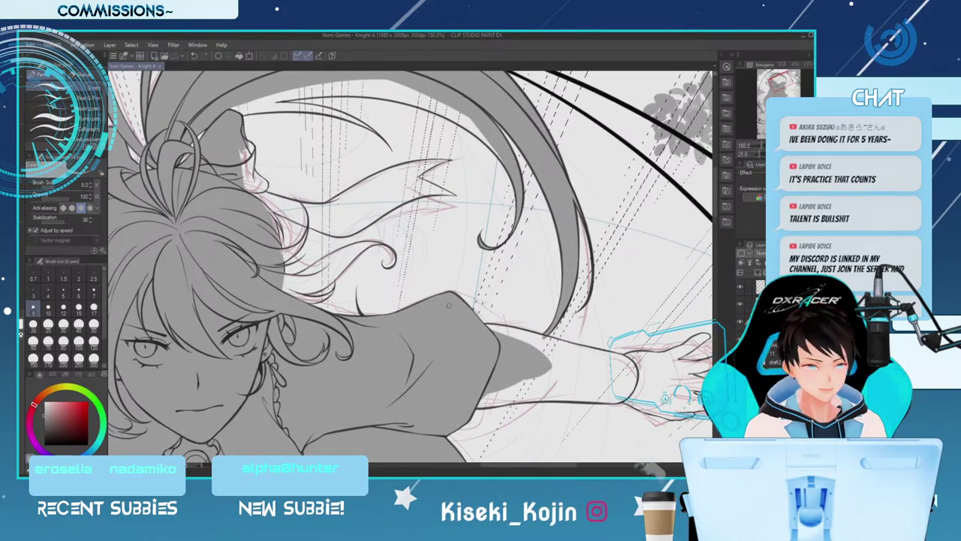
Lay grey along the inner edge of the curling hair strand beside the head, with brushes between 4 and 7 px
{"action": "left_click_drag", "start_coordinate": [488, 464], "coordinate": [471, 464]}
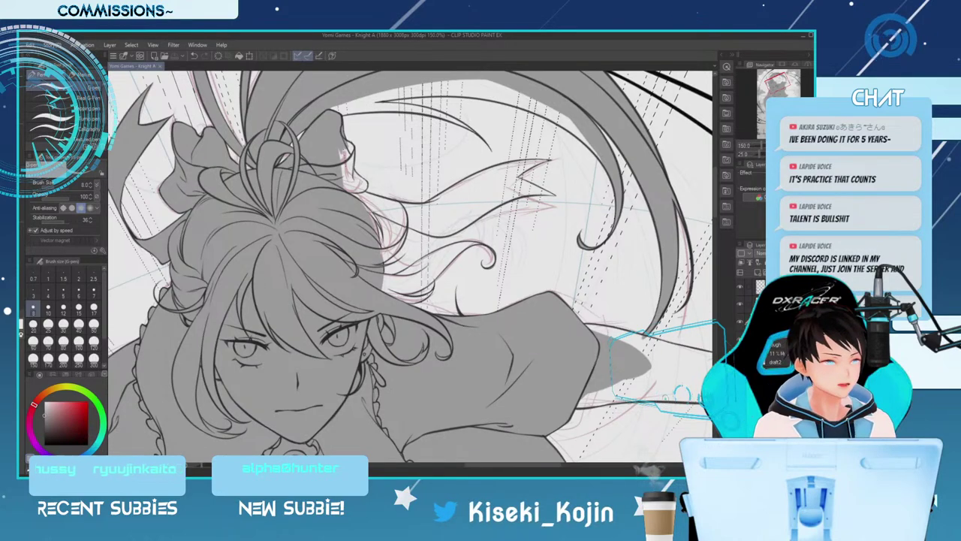
{"action": "key", "text": "minus"}
{"action": "key", "text": "minus"}
{"action": "key", "text": "minus"}
{"action": "key", "text": "minus"}
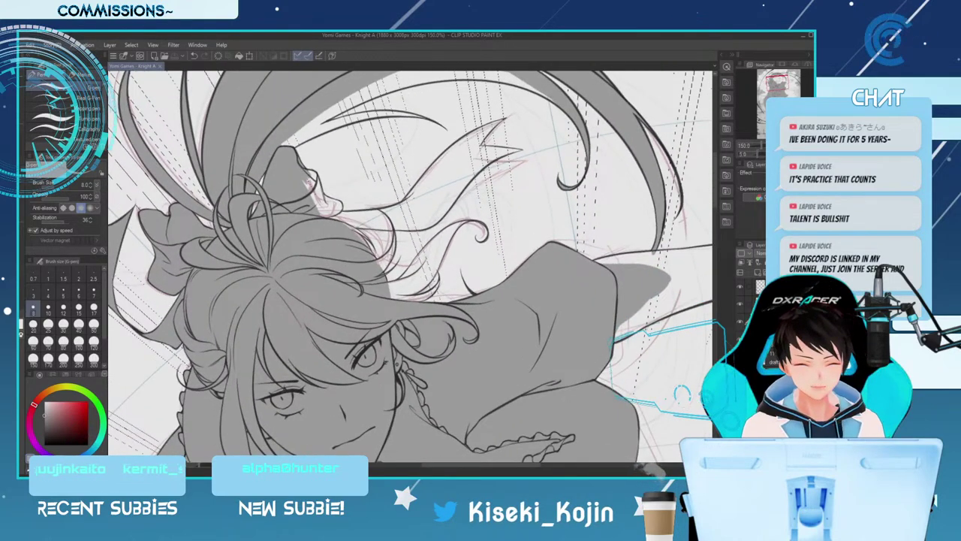
{"action": "key", "text": "bracketleft"}
{"action": "key", "text": "bracketleft"}
{"action": "key", "text": "bracketleft"}
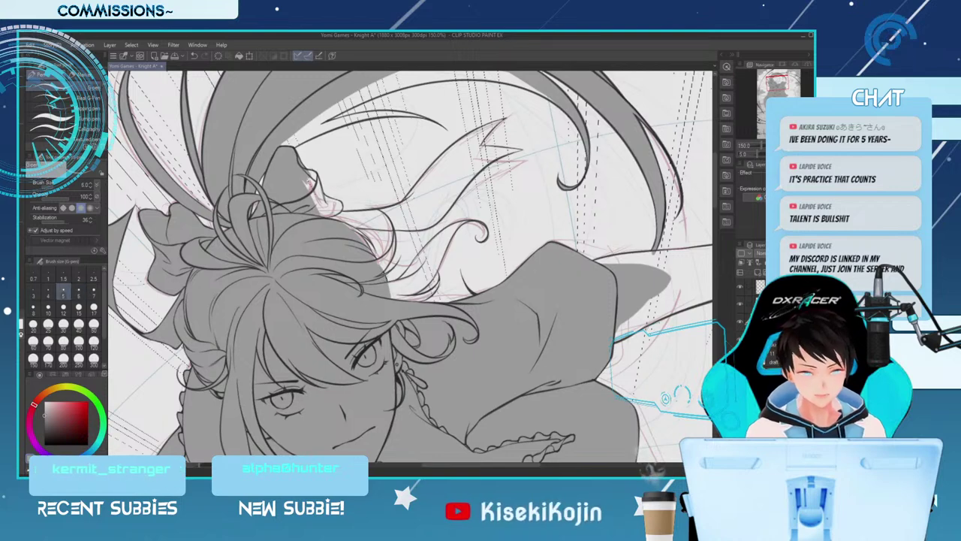
{"action": "key", "text": "bracketleft"}
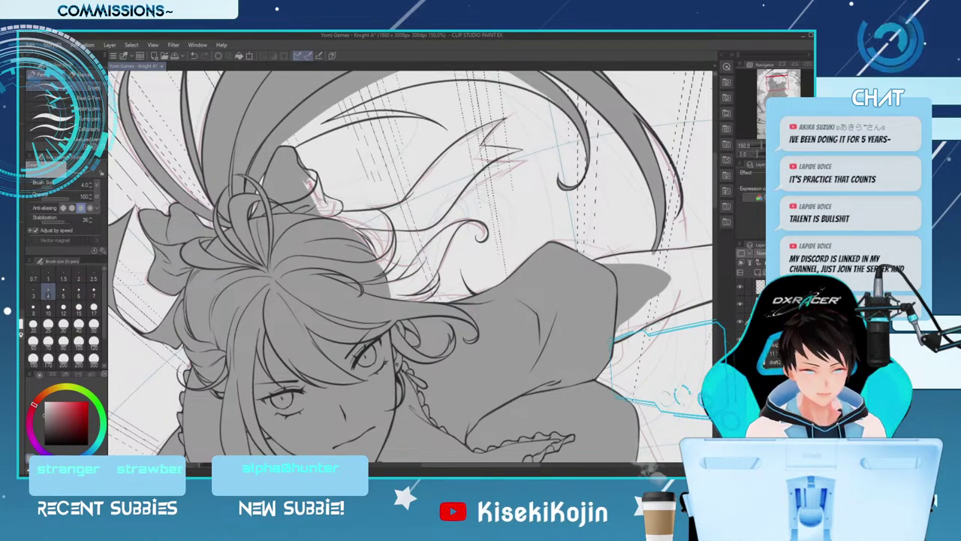
{"action": "key", "text": "bracketright"}
{"action": "key", "text": "bracketright"}
{"action": "key", "text": "bracketright"}
{"action": "left_click_drag", "start_coordinate": [387, 286], "coordinate": [418, 271]}
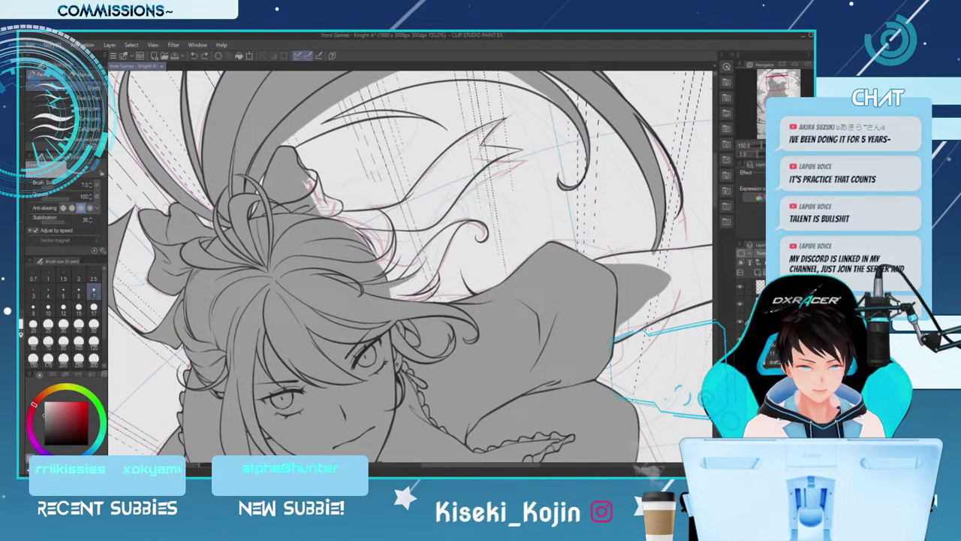
{"action": "left_click_drag", "start_coordinate": [400, 281], "coordinate": [418, 261]}
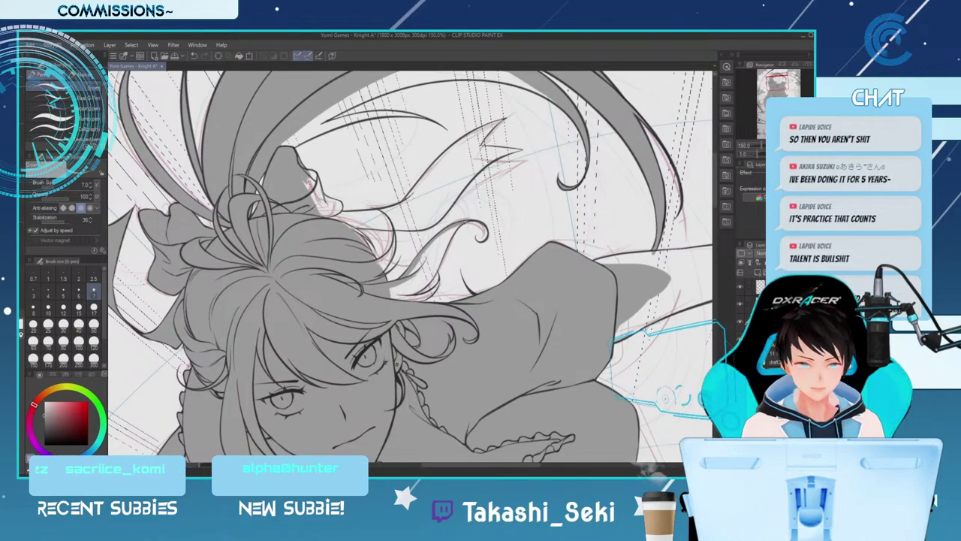
Fill the body of the curling hair strand down to its base with grey, enlarging the brush up to 25 px
{"action": "key", "text": "["}
{"action": "key", "text": "["}
{"action": "key", "text": "["}
{"action": "key", "text": "]"}
{"action": "key", "text": "]"}
{"action": "key", "text": "]"}
{"action": "key", "text": "]"}
{"action": "left_click_drag", "start_coordinate": [460, 225], "coordinate": [407, 283]}
{"action": "key", "text": "]"}
{"action": "key", "text": "]"}
{"action": "key", "text": "]"}
{"action": "key", "text": "]"}
{"action": "key", "text": "]"}
{"action": "key", "text": "]"}
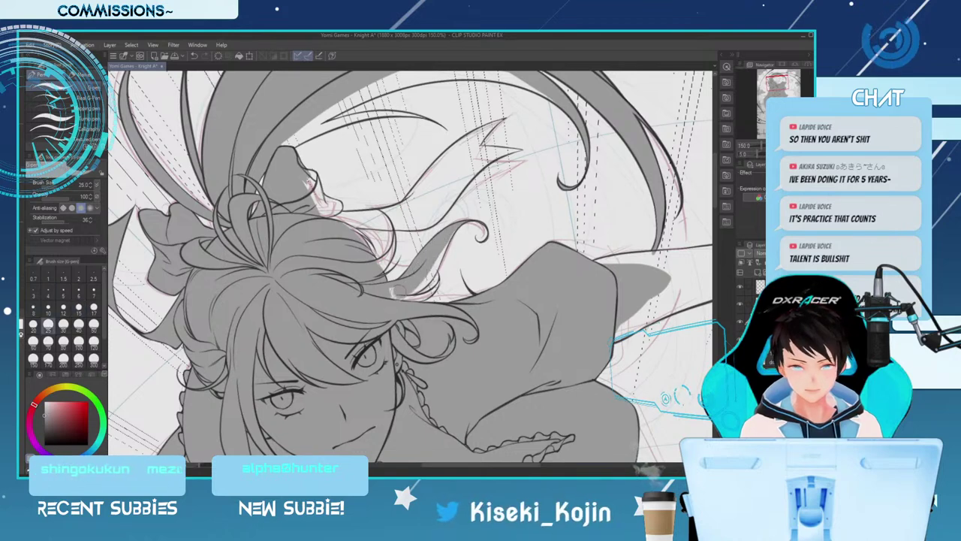
Close the remaining gaps along the curling strand's lower edge and base with grey, using 10, 7 and 6 px brushes
{"action": "left_click", "coordinate": [49, 306]}
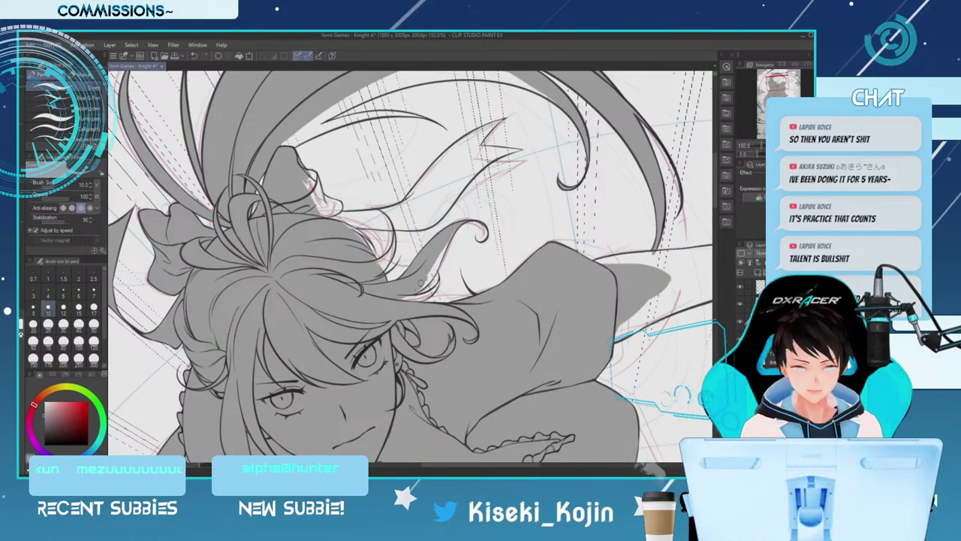
{"action": "left_click_drag", "start_coordinate": [439, 264], "coordinate": [453, 230]}
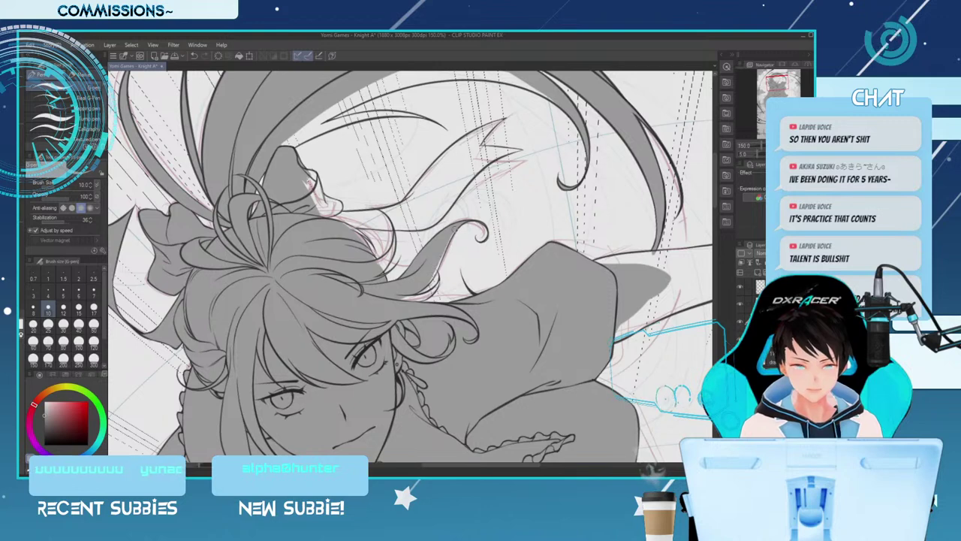
{"action": "key", "text": "["}
{"action": "key", "text": "["}
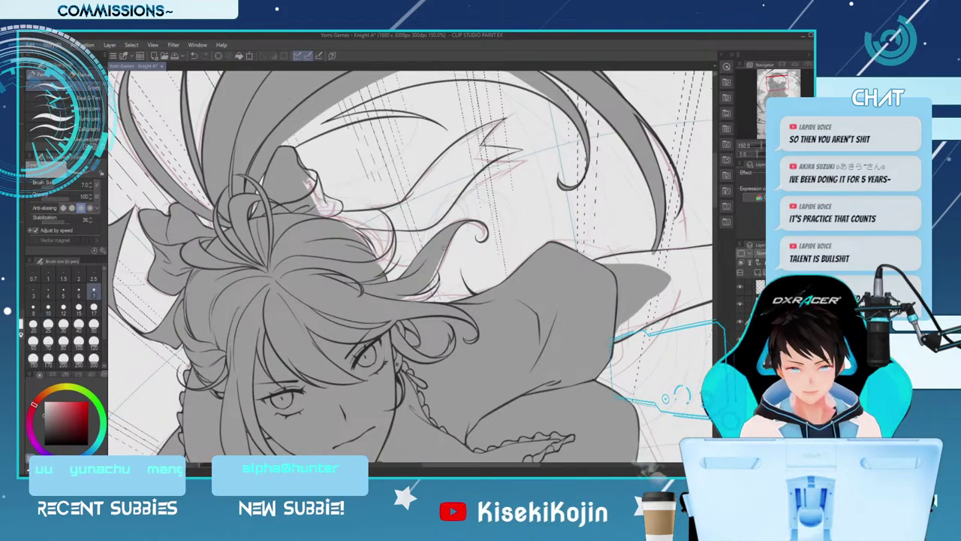
{"action": "left_click_drag", "start_coordinate": [446, 247], "coordinate": [425, 284]}
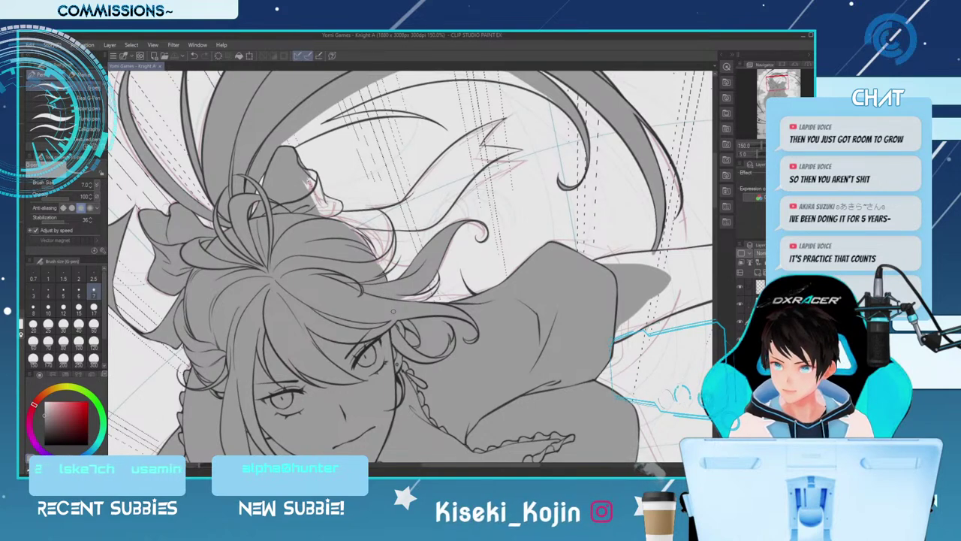
{"action": "key", "text": "["}
{"action": "left_click_drag", "start_coordinate": [405, 302], "coordinate": [414, 296]}
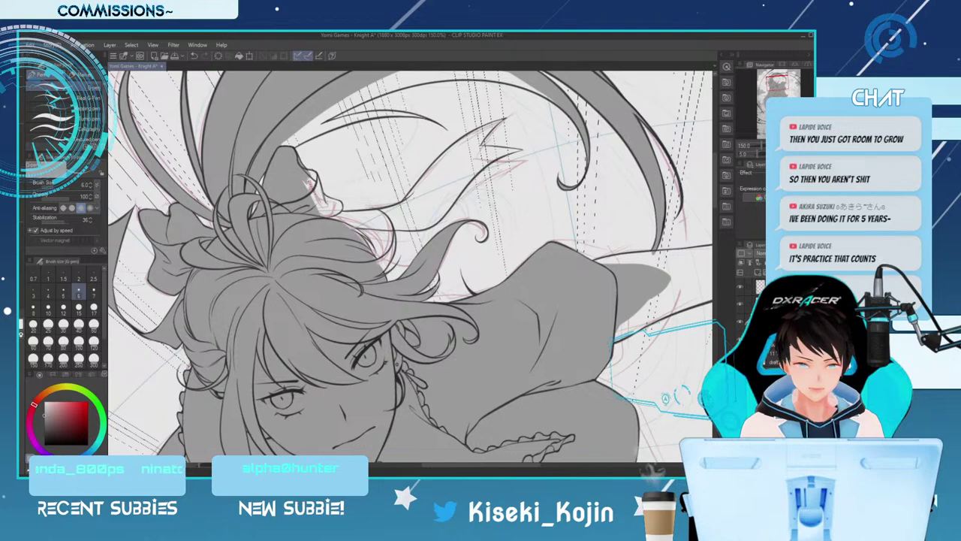
Fill the thin hair wisps above the curling strand's base with grey, using brushes between 3 and 7 px
{"action": "key", "text": "bracketleft"}
{"action": "key", "text": "bracketleft"}
{"action": "key", "text": "bracketleft"}
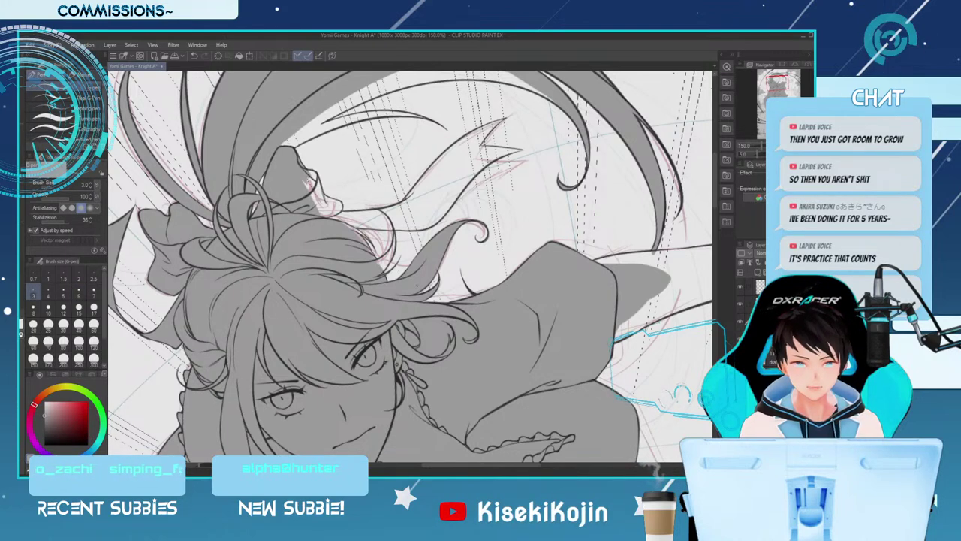
{"action": "key", "text": "bracketright"}
{"action": "key", "text": "bracketright"}
{"action": "key", "text": "bracketright"}
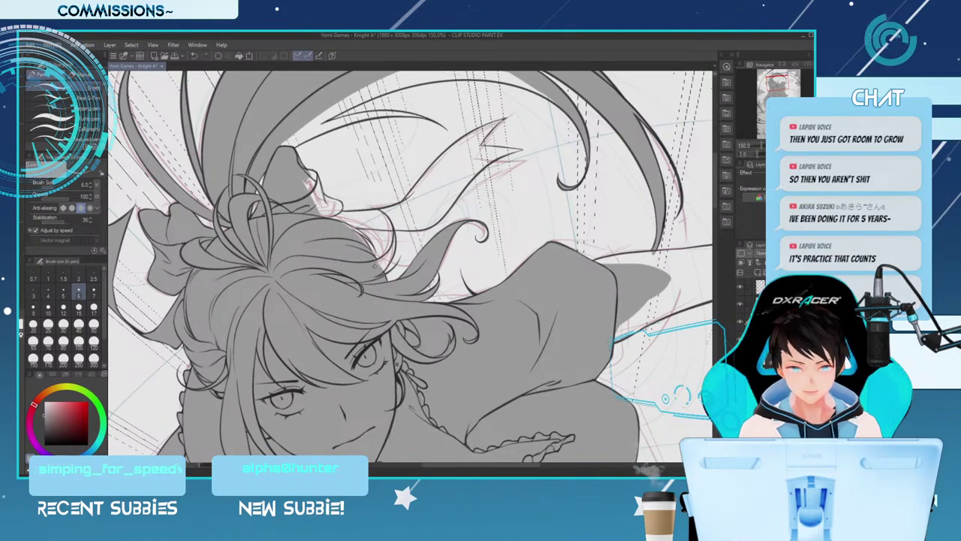
{"action": "key", "text": "]"}
{"action": "key", "text": "]"}
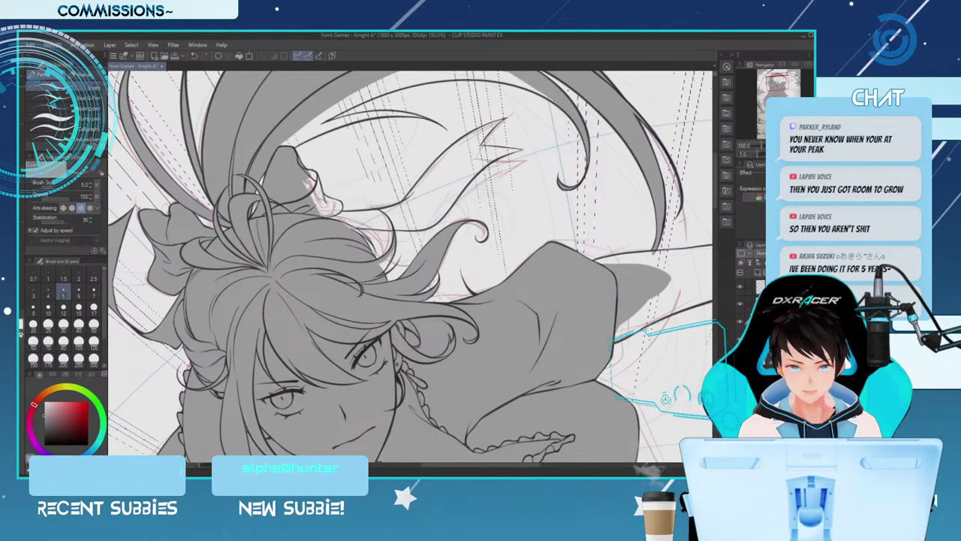
{"action": "key", "text": "]"}
{"action": "key", "text": "]"}
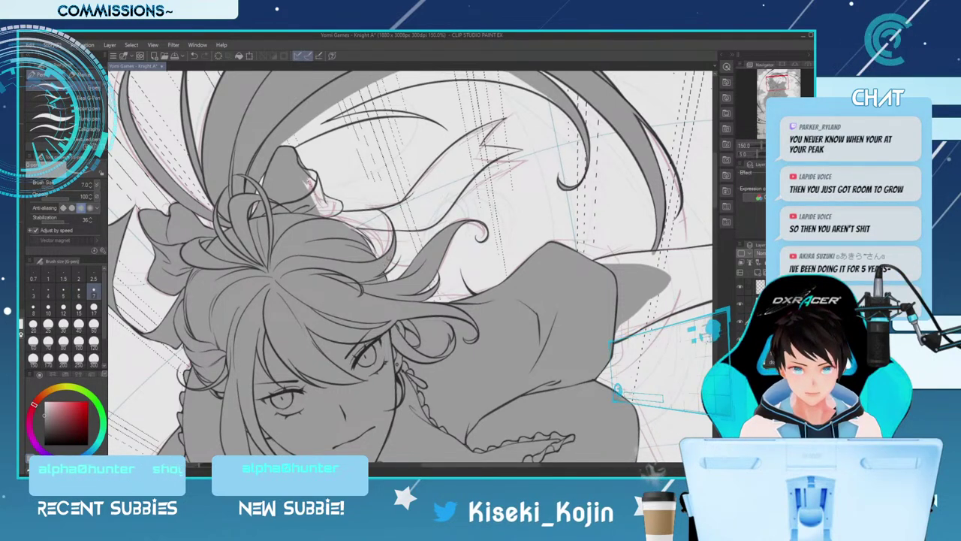
{"action": "key", "text": "["}
{"action": "key", "text": "["}
{"action": "key", "text": "["}
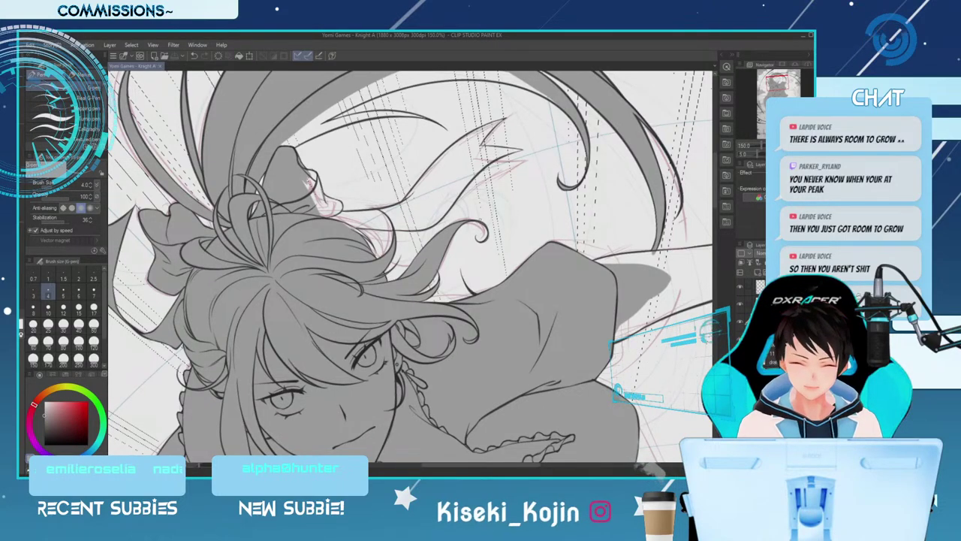
Refine the grey fill on the loose hair wisps at the side of the head, using 3 px and 10 px brushes
{"action": "key", "text": "asciicircum"}
{"action": "key", "text": "asciicircum"}
{"action": "key", "text": "asciicircum"}
{"action": "key", "text": "asciicircum"}
{"action": "key", "text": "asciicircum"}
{"action": "key", "text": "asciicircum"}
{"action": "key", "text": "asciicircum"}
{"action": "key", "text": "asciicircum"}
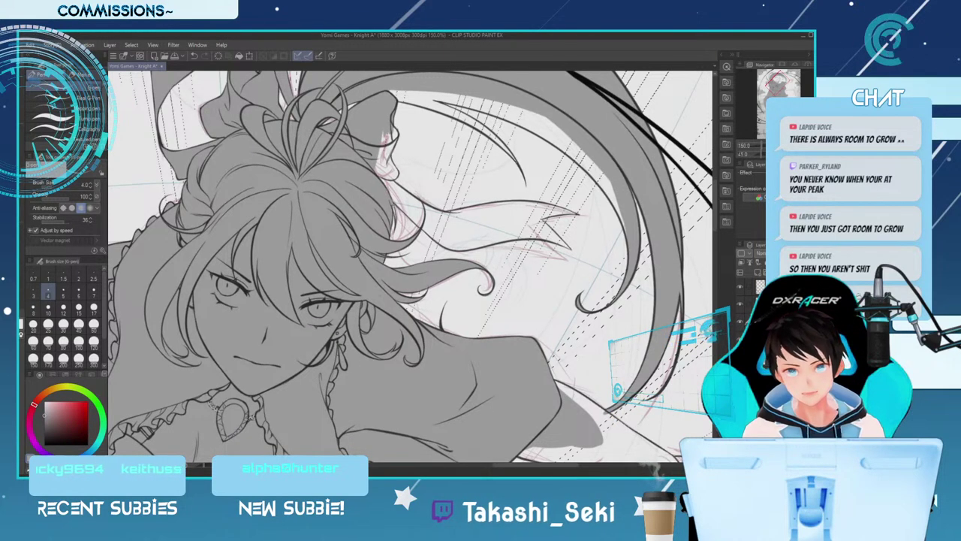
{"action": "key", "text": "bracketleft"}
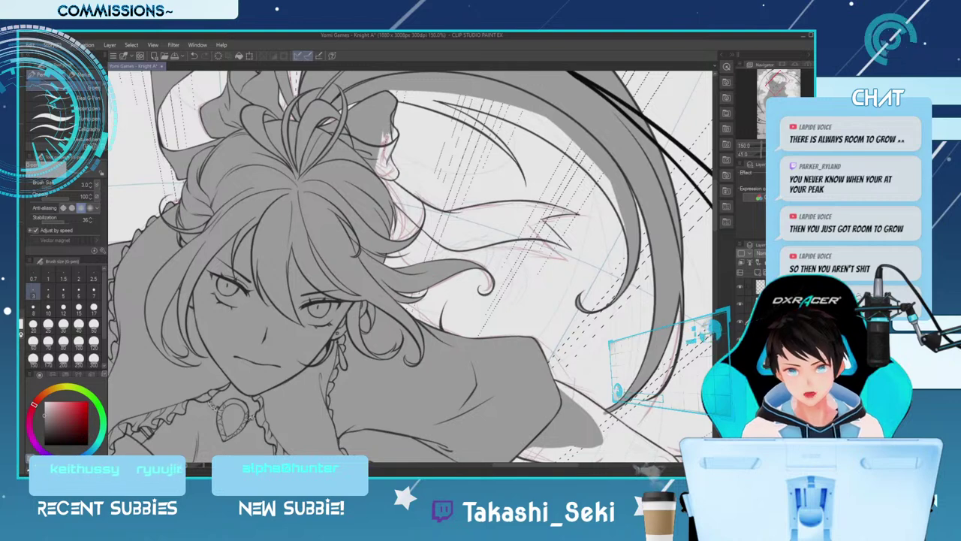
{"action": "key", "text": "bracketright"}
{"action": "key", "text": "bracketright"}
{"action": "key", "text": "bracketright"}
{"action": "key", "text": "bracketright"}
{"action": "key", "text": "bracketright"}
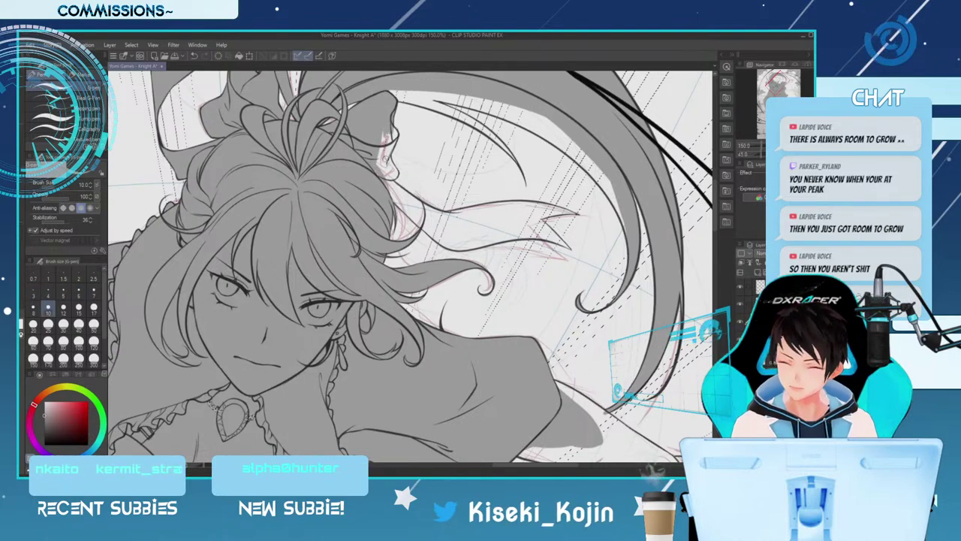
Fill the hanging loop of the hair bow near the ponytail with grey, using 17 px and 8 px brushes
{"action": "key", "text": "asciicircum"}
{"action": "key", "text": "asciicircum"}
{"action": "key", "text": "asciicircum"}
{"action": "key", "text": "asciicircum"}
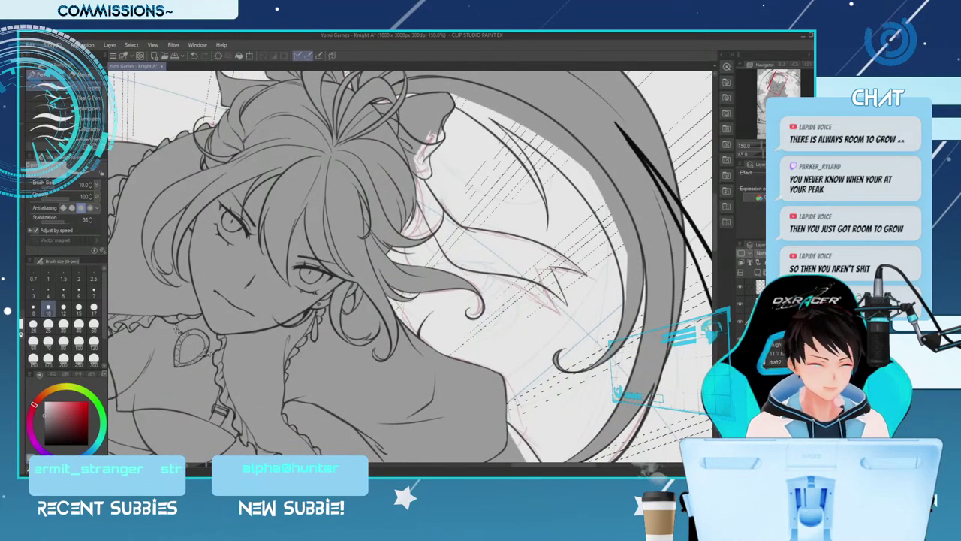
{"action": "left_click_drag", "start_coordinate": [411, 175], "coordinate": [411, 216]}
{"action": "key", "text": "bracketright"}
{"action": "key", "text": "bracketright"}
{"action": "key", "text": "bracketright"}
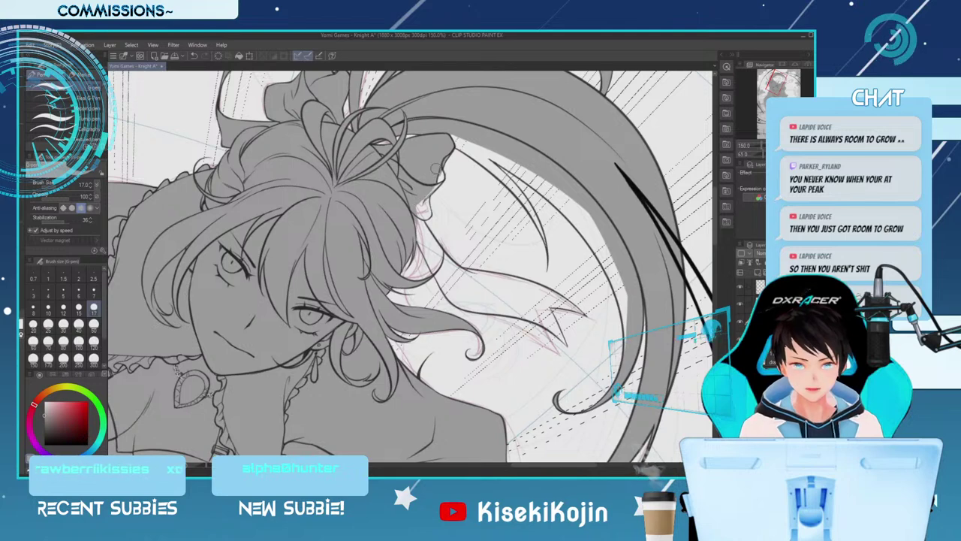
{"action": "key", "text": "bracketleft"}
{"action": "key", "text": "bracketleft"}
{"action": "key", "text": "bracketleft"}
{"action": "key", "text": "bracketleft"}
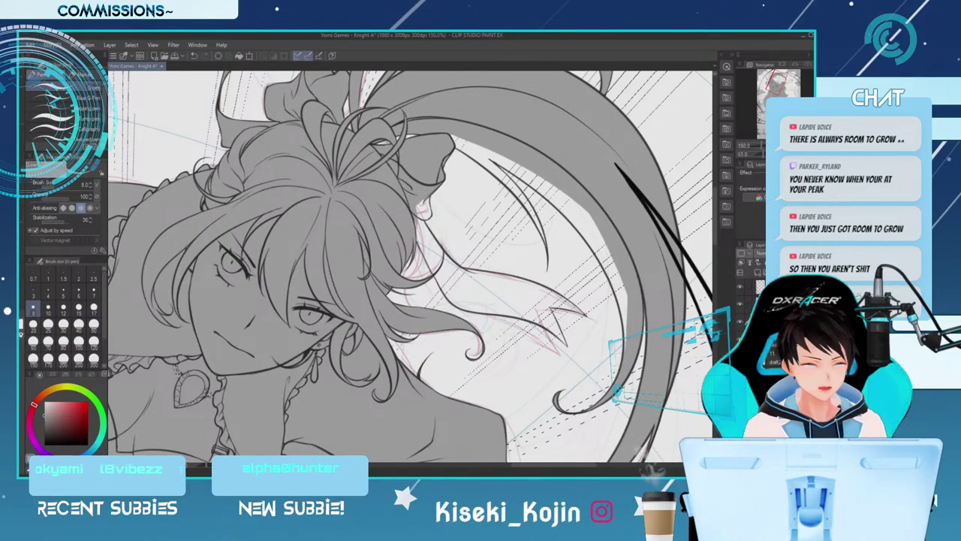
Fill the bow's lower ruffle and the start of the hair strand beneath it with grey, using 10 px and 8 px brushes
{"action": "key", "text": "e"}
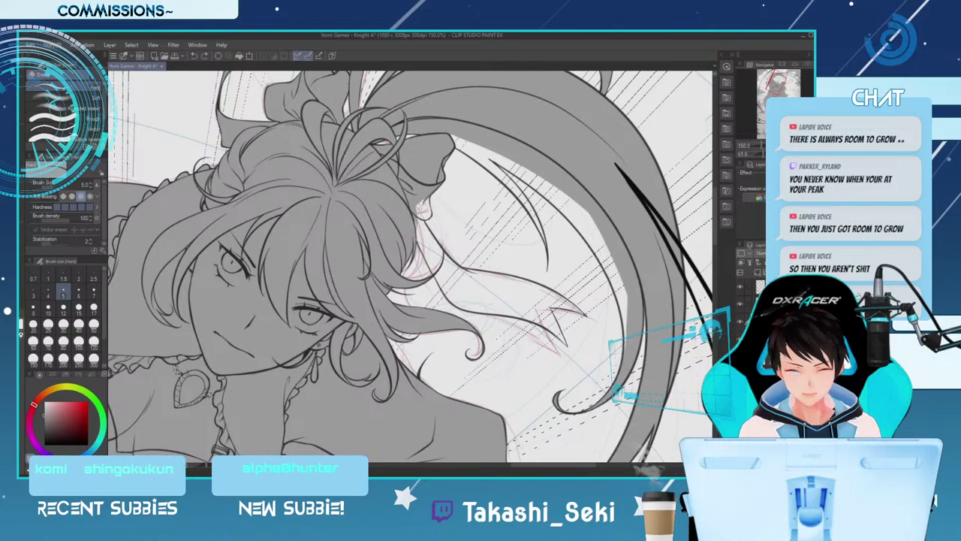
{"action": "key", "text": "p"}
{"action": "left_click_drag", "start_coordinate": [420, 230], "coordinate": [423, 241]}
{"action": "key", "text": "bracketleft"}
{"action": "key", "text": "bracketleft"}
{"action": "key", "text": "bracketleft"}
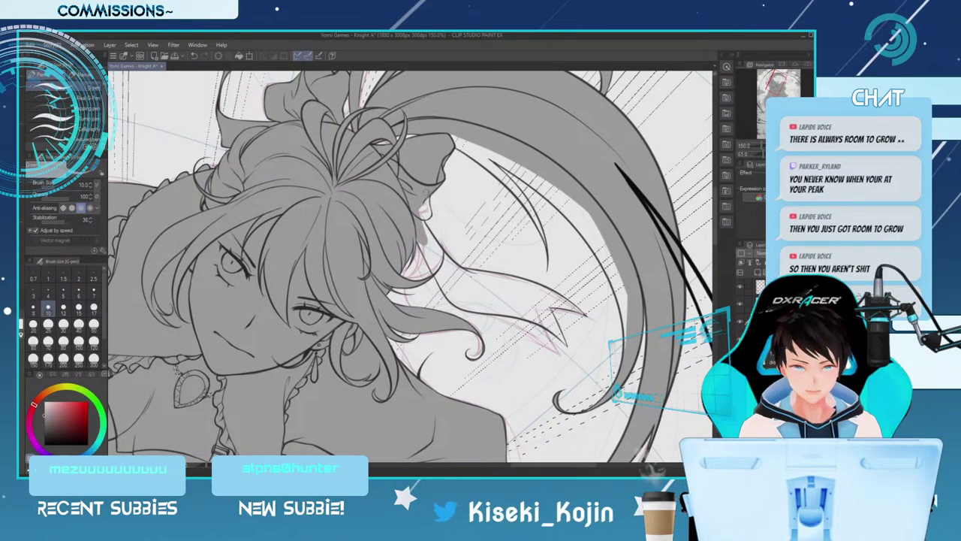
{"action": "key", "text": "bracketleft"}
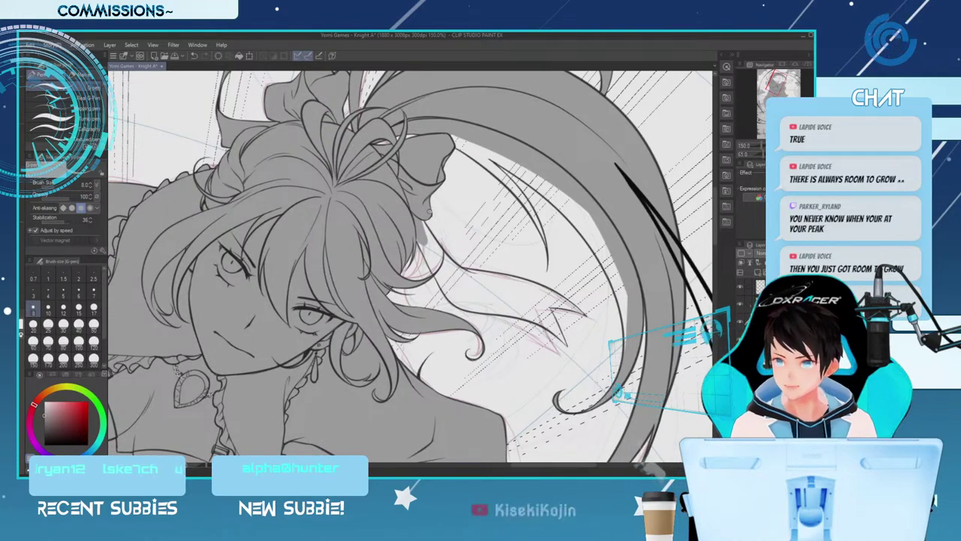
Fill the base of the forked ribbon tail beneath the hair bow with grey, using 12 px and 8 px brushes
{"action": "key", "text": "bracketleft"}
{"action": "key", "text": "bracketleft"}
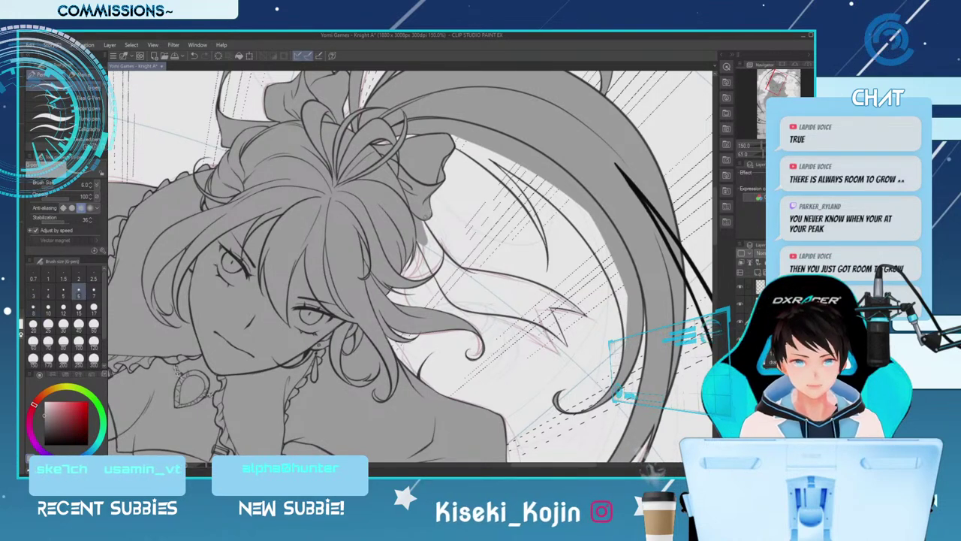
{"action": "left_click", "coordinate": [33, 308]}
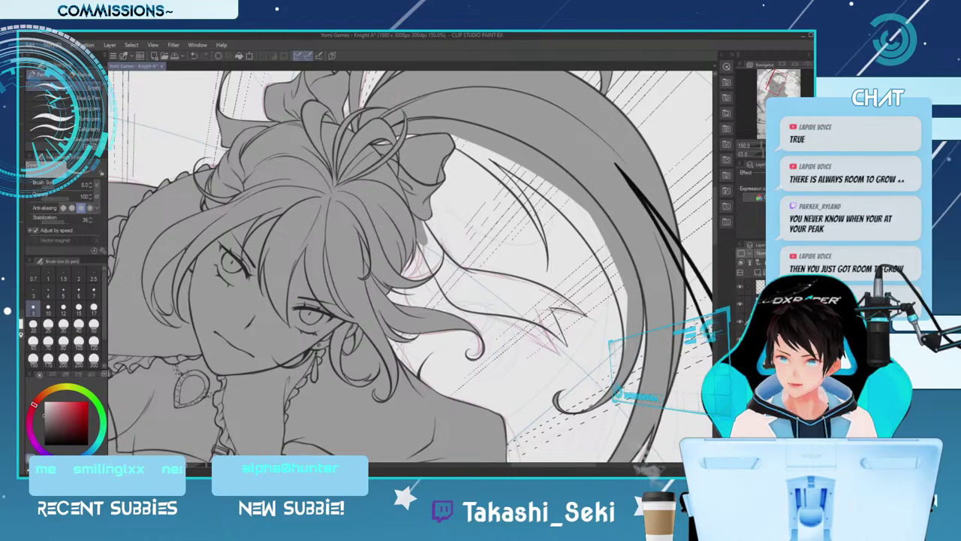
{"action": "key", "text": "minus"}
{"action": "key", "text": "minus"}
{"action": "key", "text": "minus"}
{"action": "key", "text": "minus"}
{"action": "key", "text": "minus"}
{"action": "key", "text": "minus"}
{"action": "key", "text": "minus"}
{"action": "key", "text": "minus"}
{"action": "key", "text": "minus"}
{"action": "key", "text": "minus"}
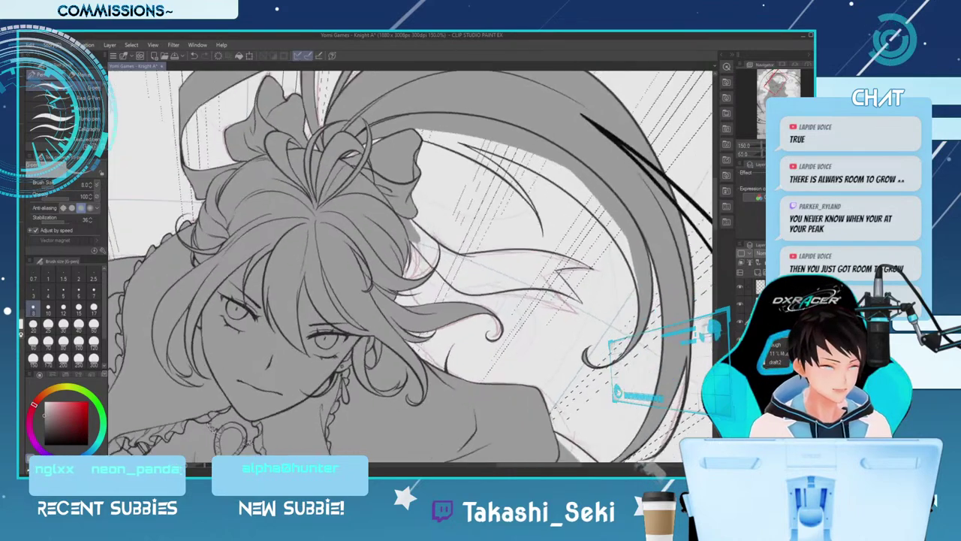
{"action": "key", "text": "minus"}
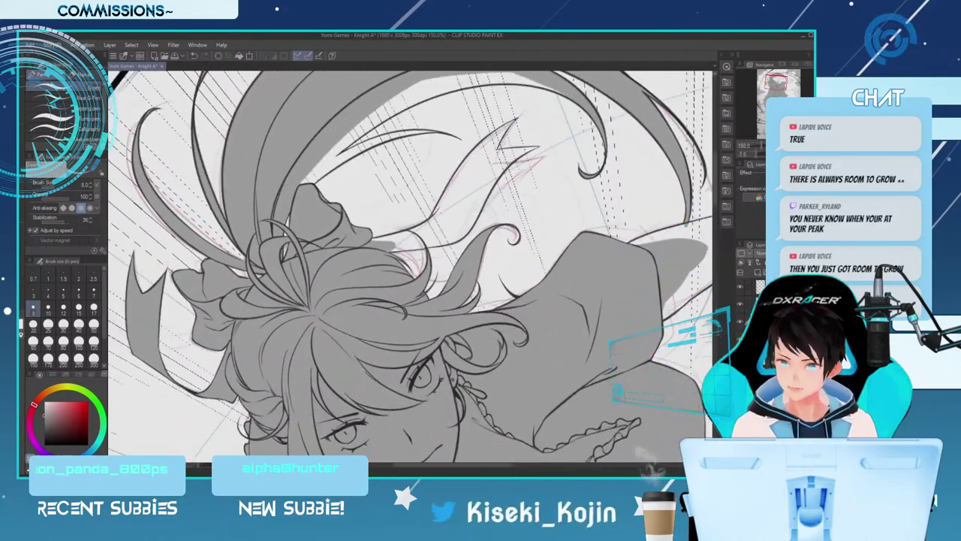
{"action": "key", "text": "minus"}
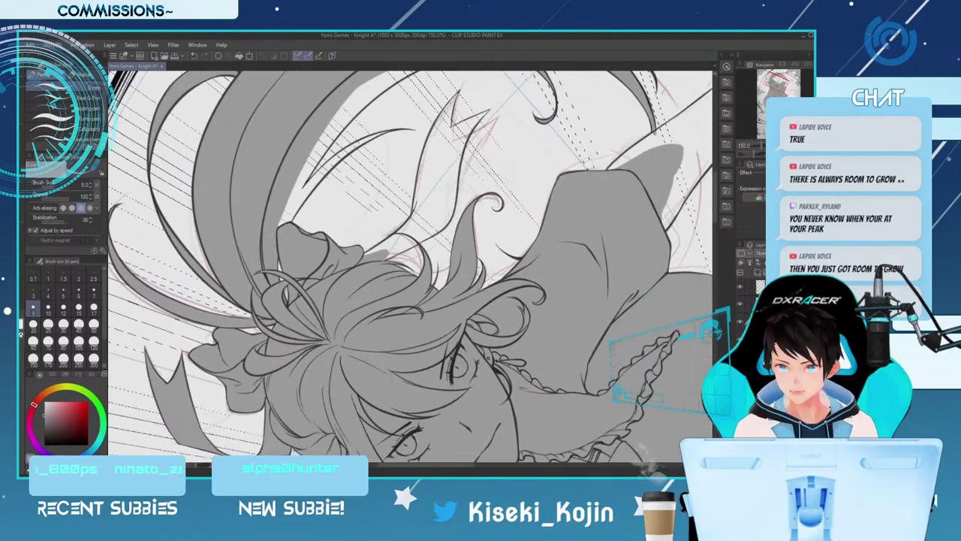
{"action": "left_click_drag", "start_coordinate": [664, 349], "coordinate": [665, 288]}
{"action": "key", "text": "bracketright"}
{"action": "key", "text": "bracketright"}
{"action": "key", "text": "bracketright"}
{"action": "key", "text": "bracketleft"}
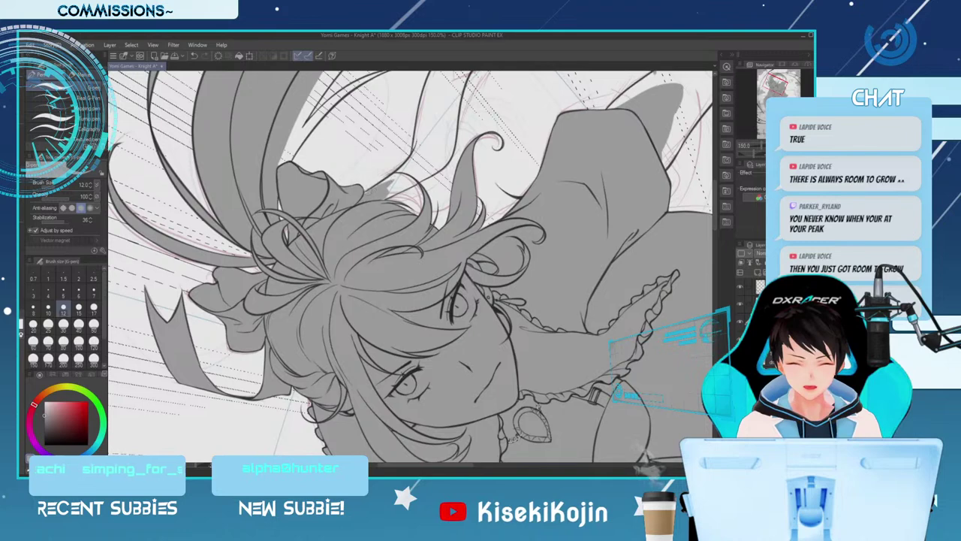
{"action": "mouse_move", "coordinate": [371, 194]}
{"action": "left_mouse_down"}
{"action": "mouse_move", "coordinate": [333, 177]}
{"action": "mouse_move", "coordinate": [390, 192]}
{"action": "mouse_move", "coordinate": [381, 199]}
{"action": "mouse_move", "coordinate": [417, 175]}
{"action": "left_mouse_up"}
{"action": "scroll", "coordinate": [420, 228], "scroll_direction": "up", "scroll_amount": 2}
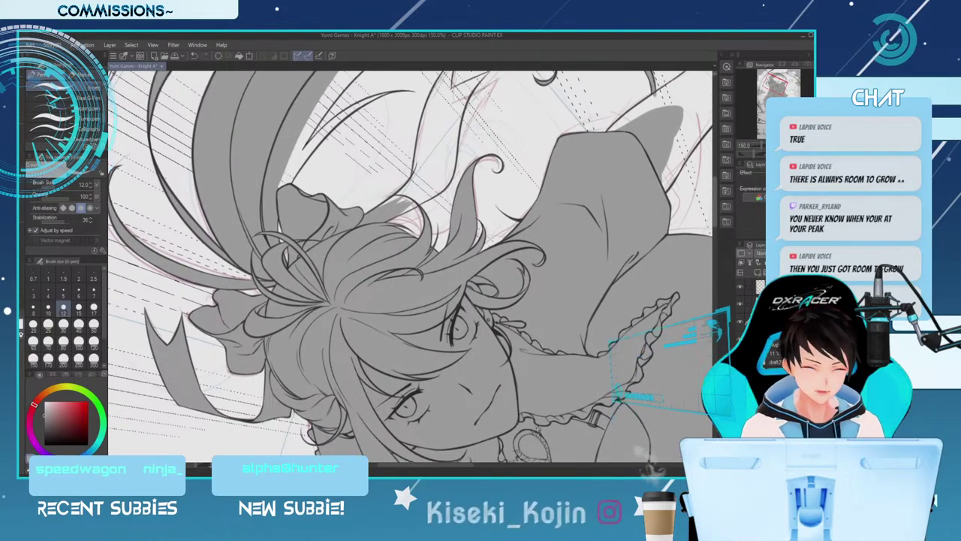
{"action": "key", "text": "bracketleft"}
{"action": "key", "text": "bracketleft"}
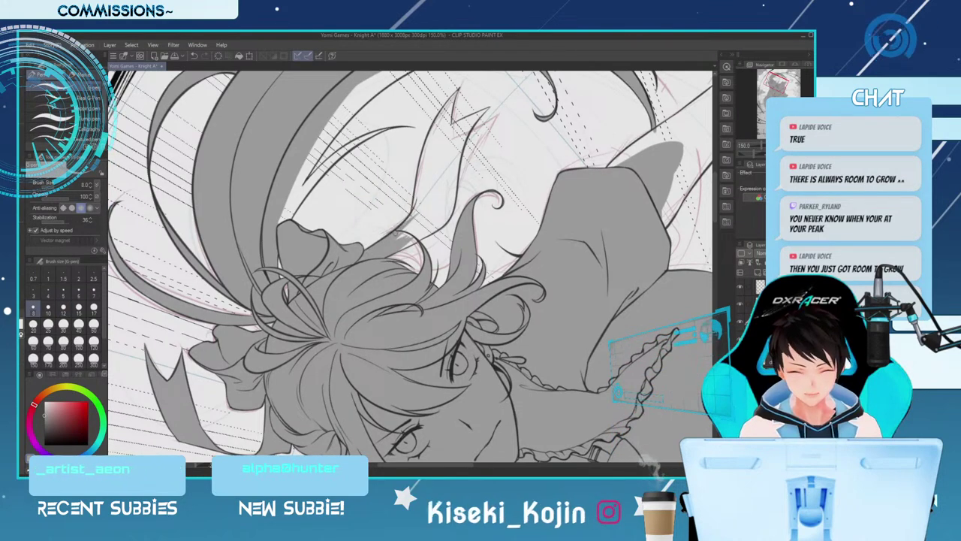
Extend the grey fill into the middle of the forked ribbon tail with a 12 px brush
{"action": "key", "text": "bracketright"}
{"action": "key", "text": "bracketright"}
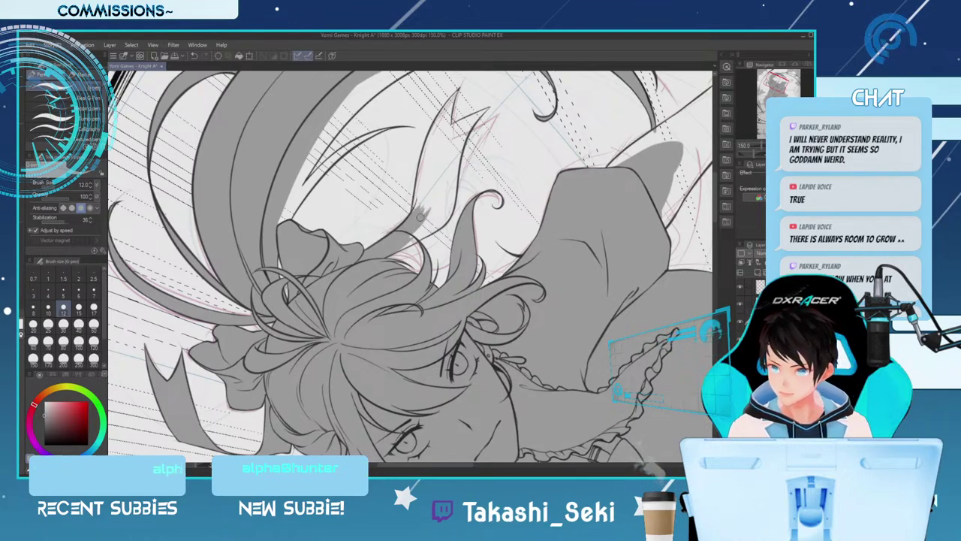
{"action": "mouse_move", "coordinate": [397, 245]}
{"action": "left_mouse_down"}
{"action": "mouse_move", "coordinate": [422, 223]}
{"action": "mouse_move", "coordinate": [405, 245]}
{"action": "left_mouse_up"}
{"action": "left_click_drag", "start_coordinate": [443, 212], "coordinate": [422, 236]}
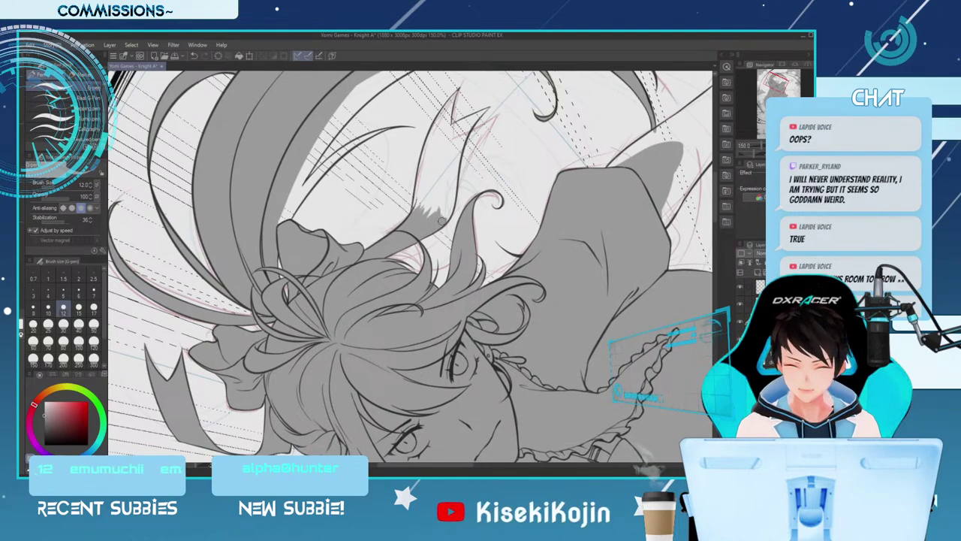
{"action": "key", "text": "asciicircum"}
{"action": "key", "text": "asciicircum"}
{"action": "key", "text": "asciicircum"}
{"action": "key", "text": "asciicircum"}
{"action": "key", "text": "asciicircum"}
{"action": "key", "text": "asciicircum"}
{"action": "key", "text": "asciicircum"}
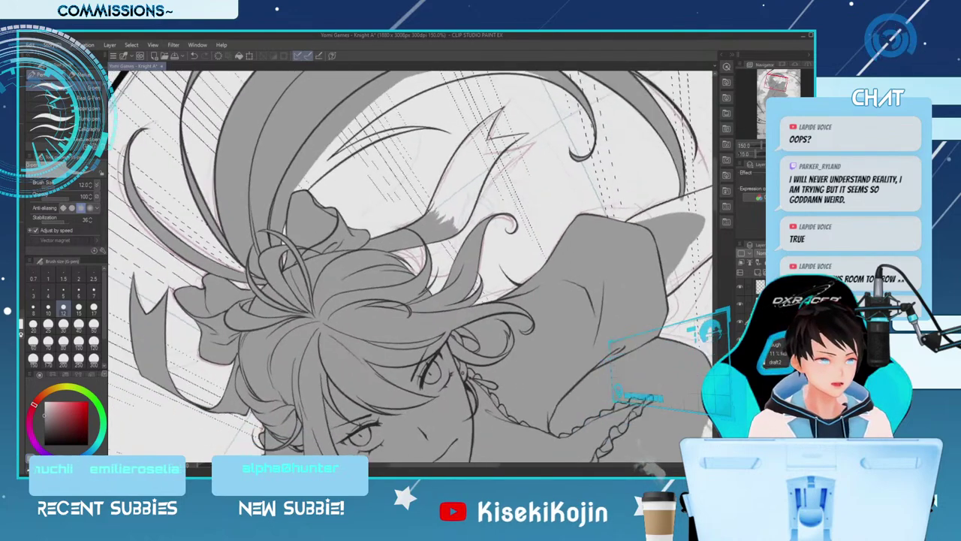
{"action": "mouse_move", "coordinate": [453, 233]}
{"action": "left_mouse_down"}
{"action": "mouse_move", "coordinate": [473, 223]}
{"action": "mouse_move", "coordinate": [476, 205]}
{"action": "left_mouse_up"}
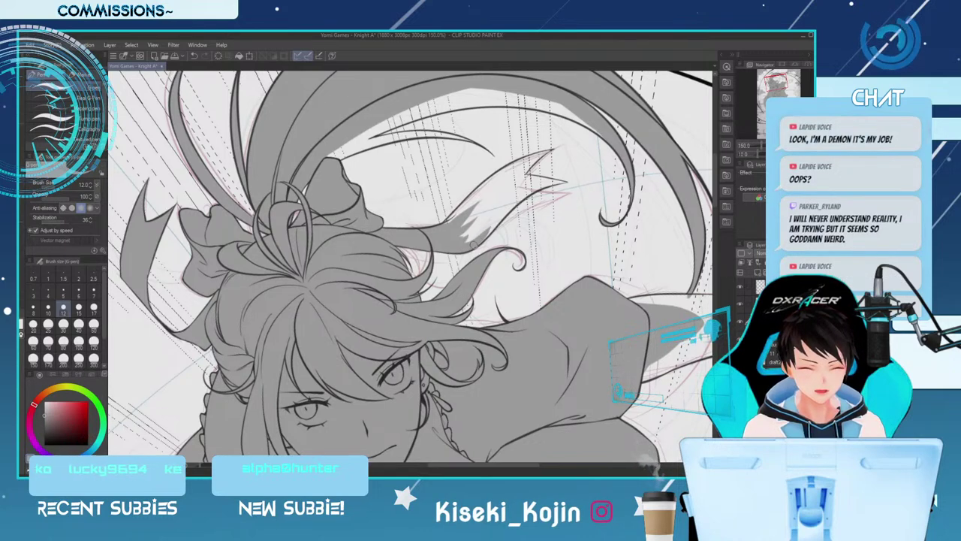
Continue the grey fill toward the ribbon tail's forked end with varying brush sizes down to 8 px, and save the file
{"action": "mouse_move", "coordinate": [464, 244]}
{"action": "left_mouse_down"}
{"action": "mouse_move", "coordinate": [499, 206]}
{"action": "mouse_move", "coordinate": [463, 237]}
{"action": "mouse_move", "coordinate": [480, 226]}
{"action": "mouse_move", "coordinate": [467, 227]}
{"action": "mouse_move", "coordinate": [477, 221]}
{"action": "mouse_move", "coordinate": [471, 235]}
{"action": "mouse_move", "coordinate": [490, 220]}
{"action": "mouse_move", "coordinate": [470, 241]}
{"action": "mouse_move", "coordinate": [503, 203]}
{"action": "mouse_move", "coordinate": [488, 232]}
{"action": "mouse_move", "coordinate": [519, 196]}
{"action": "mouse_move", "coordinate": [502, 217]}
{"action": "mouse_move", "coordinate": [518, 201]}
{"action": "mouse_move", "coordinate": [455, 235]}
{"action": "left_mouse_up"}
{"action": "key", "text": "bracketright"}
{"action": "key", "text": "bracketright"}
{"action": "key", "text": "bracketleft"}
{"action": "key", "text": "bracketleft"}
{"action": "key", "text": "bracketleft"}
{"action": "key", "text": "bracketright"}
{"action": "key", "text": "bracketright"}
{"action": "left_click_drag", "start_coordinate": [520, 193], "coordinate": [467, 216]}
{"action": "key", "text": "bracketleft"}
{"action": "key", "text": "bracketleft"}
{"action": "key", "text": "bracketleft"}
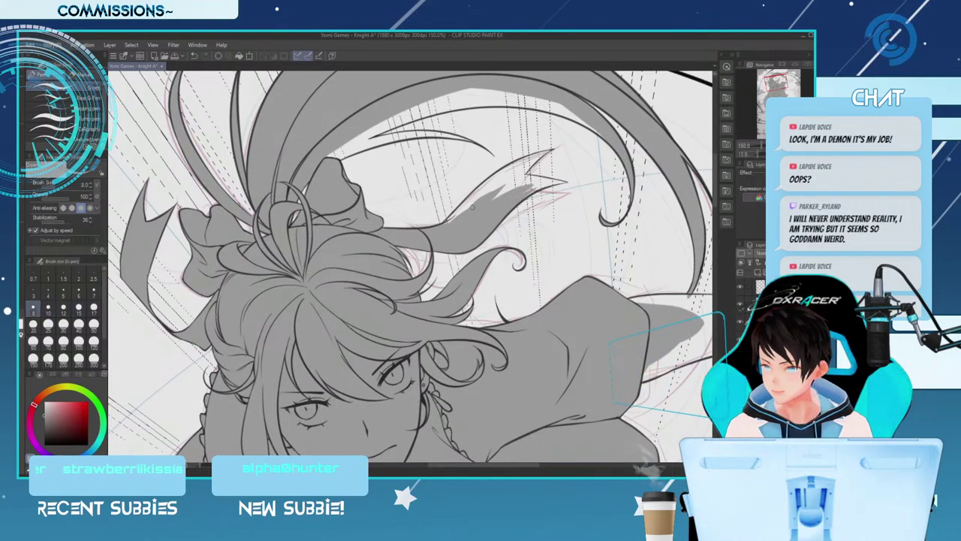
{"action": "key", "text": "ctrl+s"}
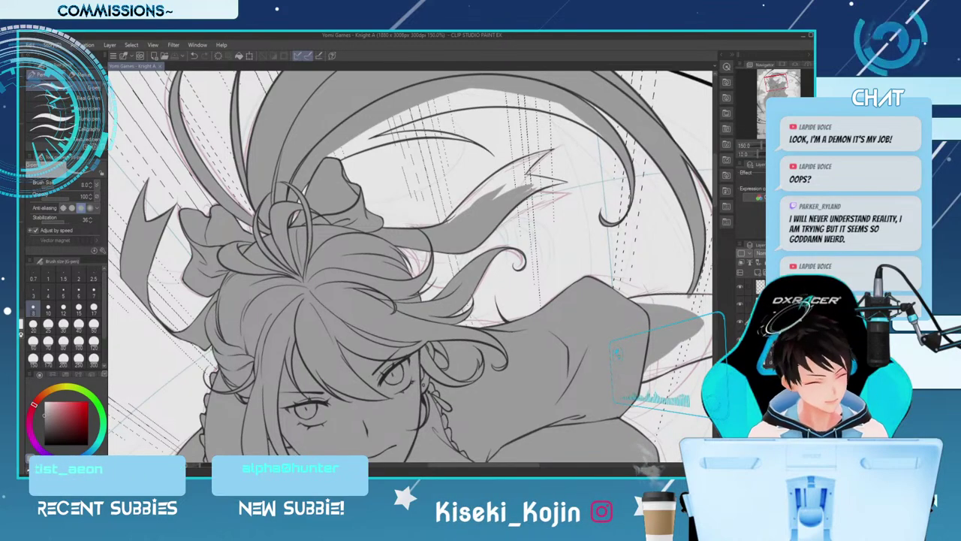
Block in the outstretched forearm with grey from the elbow to the wrist, mainly using a 20 px brush
{"action": "left_click_drag", "start_coordinate": [463, 464], "coordinate": [513, 464]}
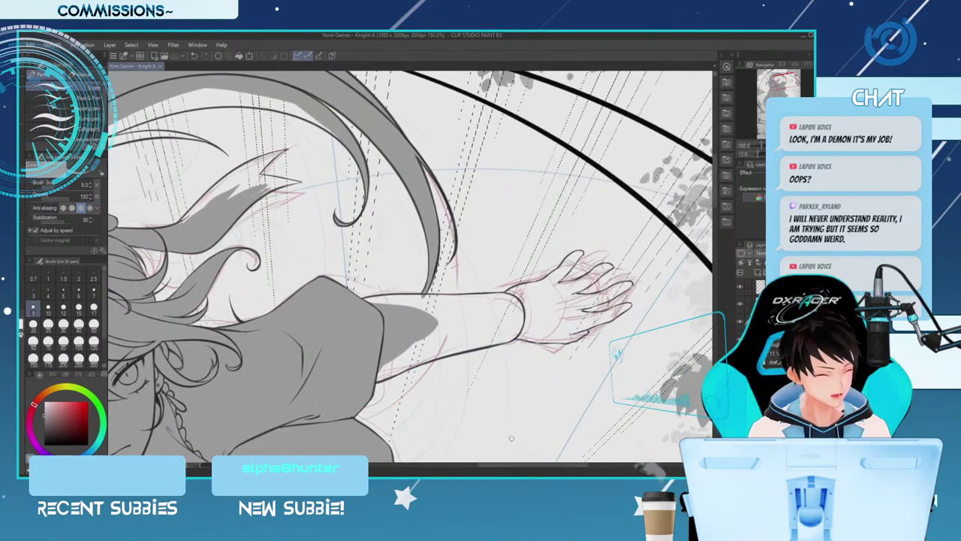
{"action": "key", "text": "bracketright"}
{"action": "key", "text": "bracketright"}
{"action": "key", "text": "bracketright"}
{"action": "key", "text": "bracketright"}
{"action": "key", "text": "bracketright"}
{"action": "left_click_drag", "start_coordinate": [382, 371], "coordinate": [421, 344]}
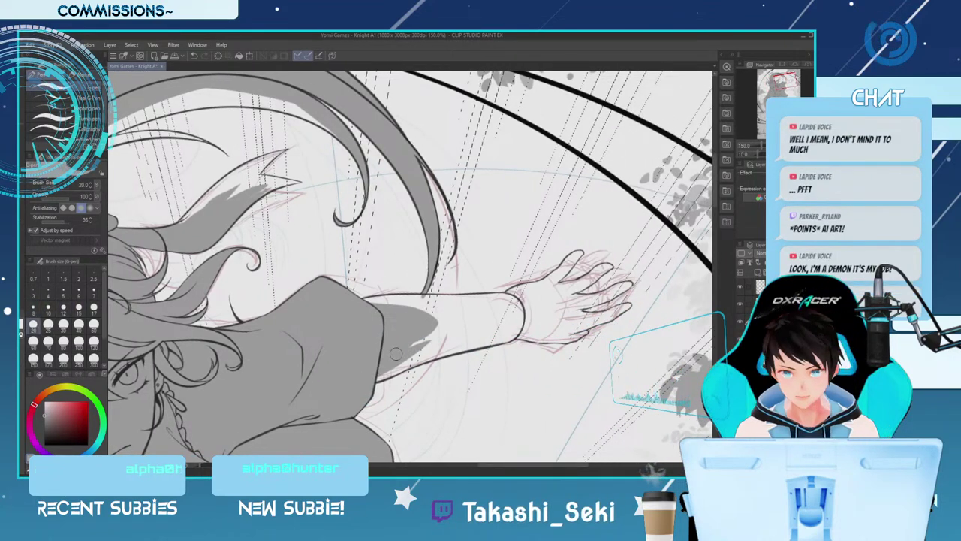
{"action": "key", "text": "bracketleft"}
{"action": "mouse_move", "coordinate": [377, 375]}
{"action": "left_mouse_down"}
{"action": "mouse_move", "coordinate": [409, 363]}
{"action": "mouse_move", "coordinate": [377, 375]}
{"action": "mouse_move", "coordinate": [480, 339]}
{"action": "left_mouse_up"}
{"action": "key", "text": "bracketright"}
{"action": "left_click_drag", "start_coordinate": [418, 353], "coordinate": [539, 311]}
{"action": "left_click_drag", "start_coordinate": [418, 334], "coordinate": [539, 303]}
{"action": "left_click_drag", "start_coordinate": [434, 318], "coordinate": [505, 302]}
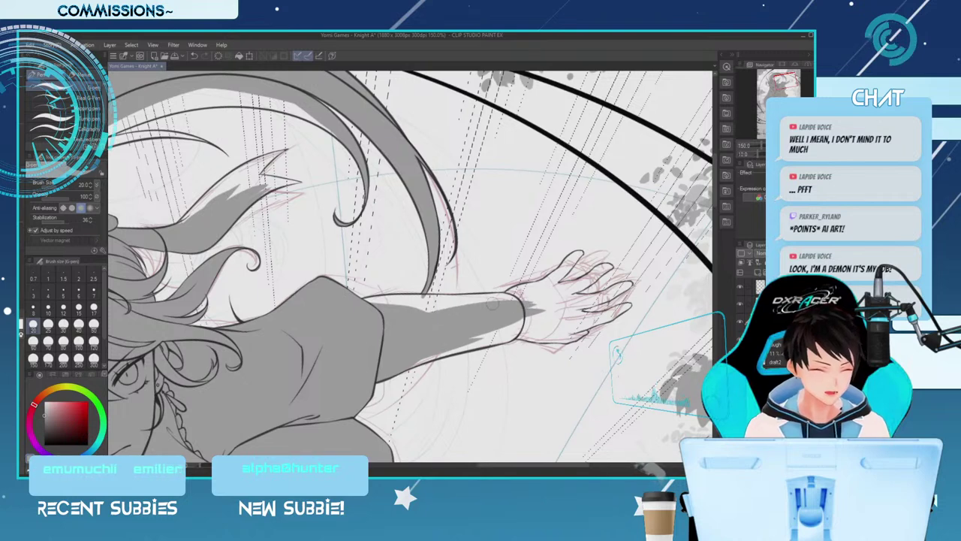
Fill the gaps along the forearm's edges with grey, using 20 px, 8 px and 12 px brushes
{"action": "left_click_drag", "start_coordinate": [363, 305], "coordinate": [494, 305]}
{"action": "left_click_drag", "start_coordinate": [363, 306], "coordinate": [405, 300]}
{"action": "key", "text": "bracketleft"}
{"action": "key", "text": "bracketleft"}
{"action": "key", "text": "bracketleft"}
{"action": "key", "text": "bracketleft"}
{"action": "key", "text": "bracketleft"}
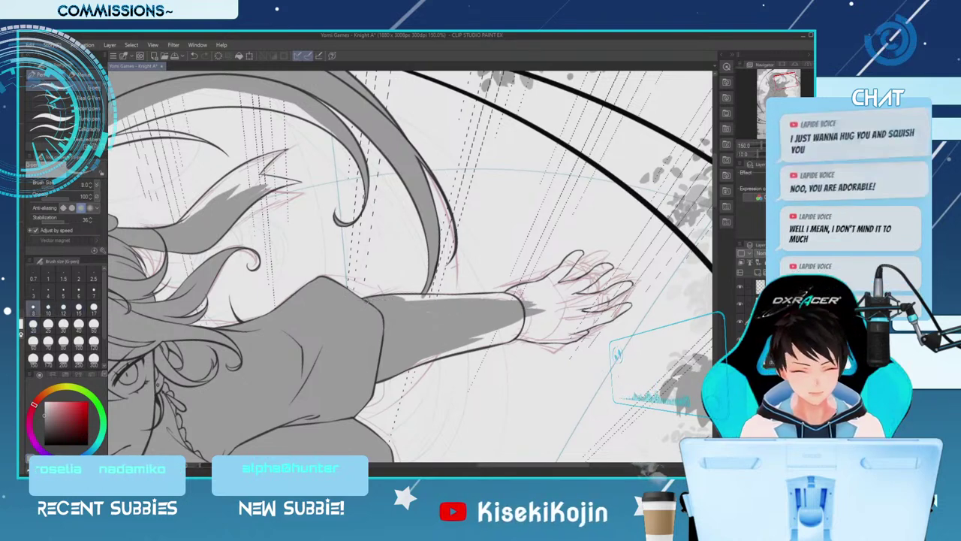
{"action": "key", "text": "bracketright"}
{"action": "key", "text": "bracketright"}
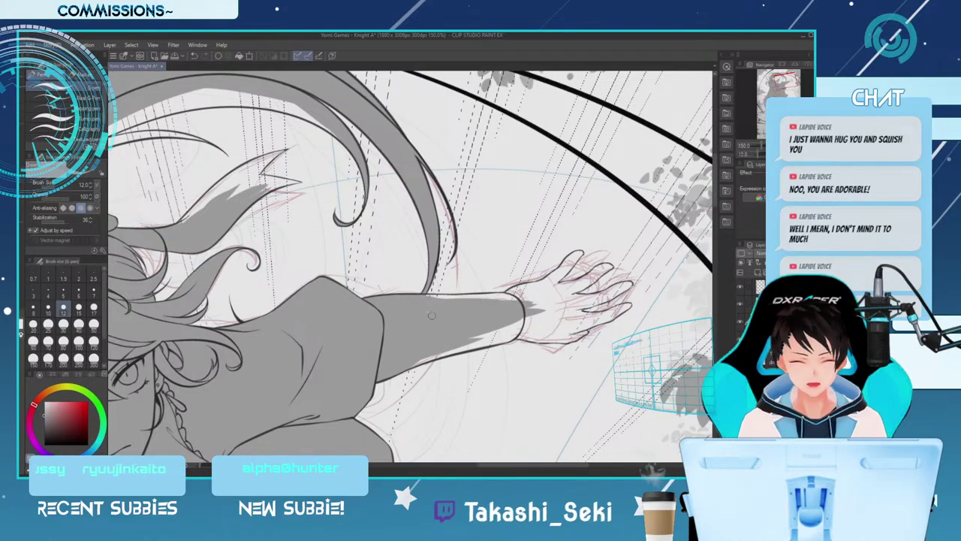
{"action": "key", "text": "bracketleft"}
{"action": "key", "text": "bracketleft"}
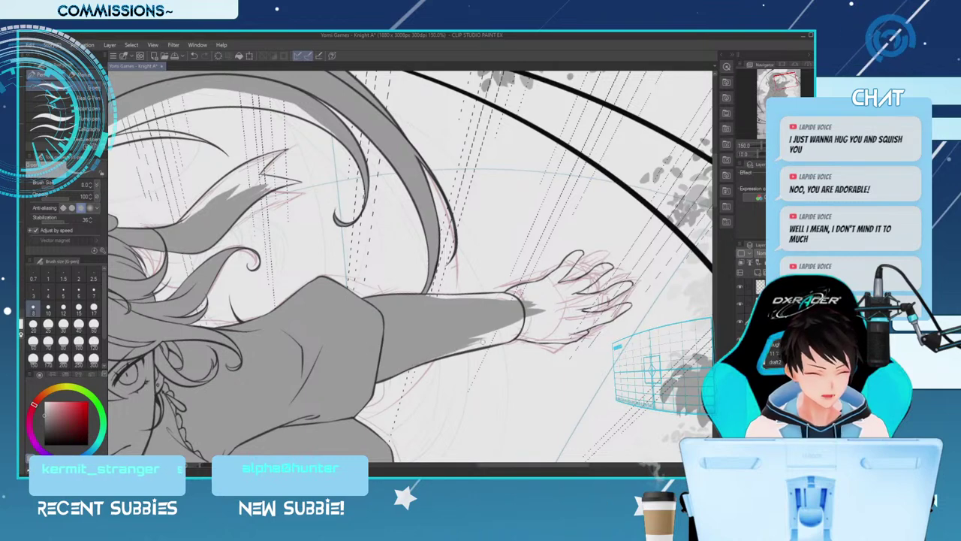
{"action": "key", "text": "bracketright"}
{"action": "key", "text": "bracketright"}
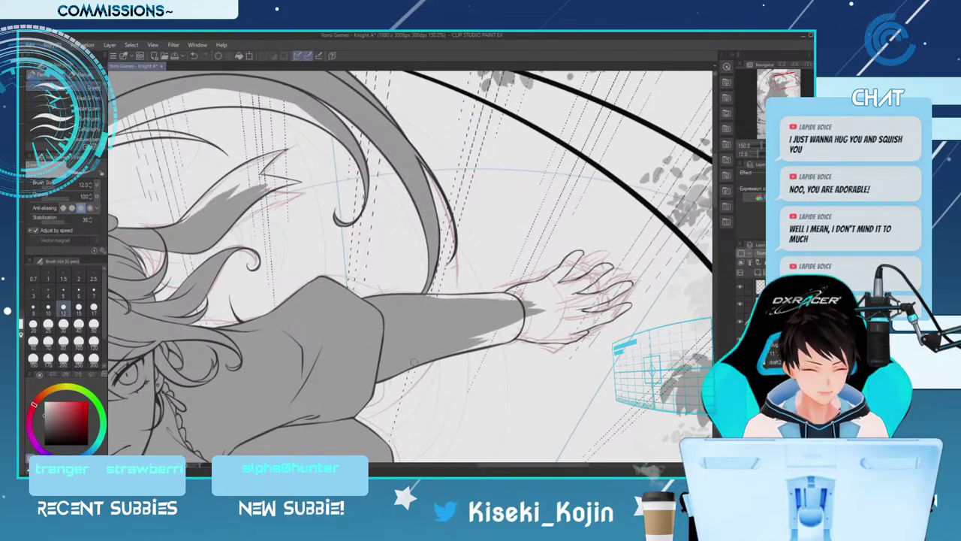
Complete the forearm's grey fill at the cuff and along its upper contour, using 12 px and 10 px brushes
{"action": "left_click_drag", "start_coordinate": [456, 346], "coordinate": [524, 319]}
{"action": "key", "text": "]"}
{"action": "key", "text": "]"}
{"action": "key", "text": "]"}
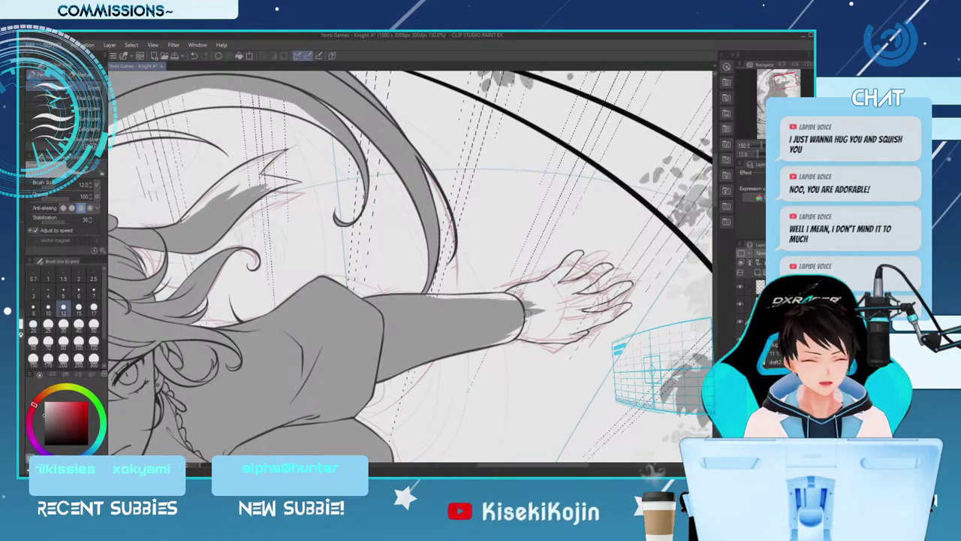
{"action": "key", "text": "["}
{"action": "key", "text": "["}
{"action": "key", "text": "["}
{"action": "key", "text": "["}
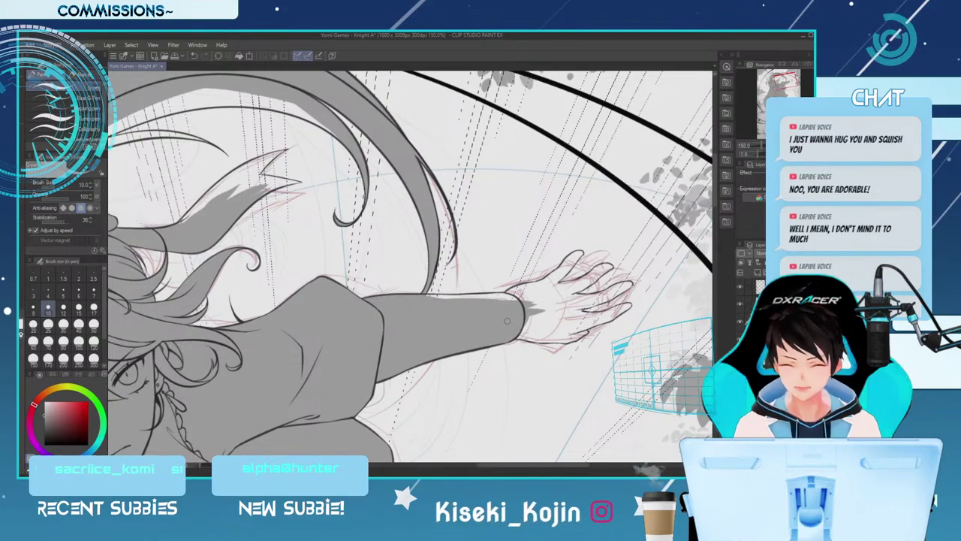
{"action": "key", "text": "minus"}
{"action": "key", "text": "minus"}
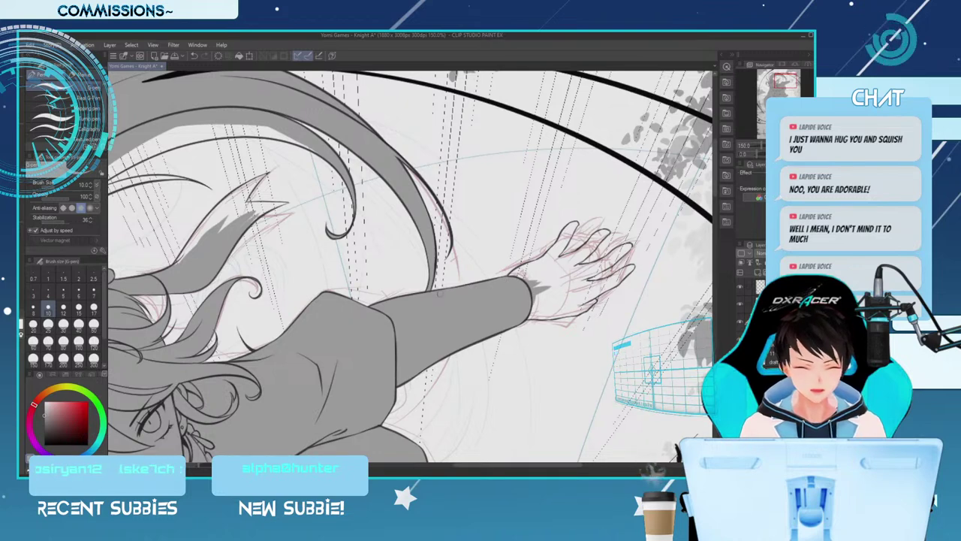
{"action": "key", "text": "e"}
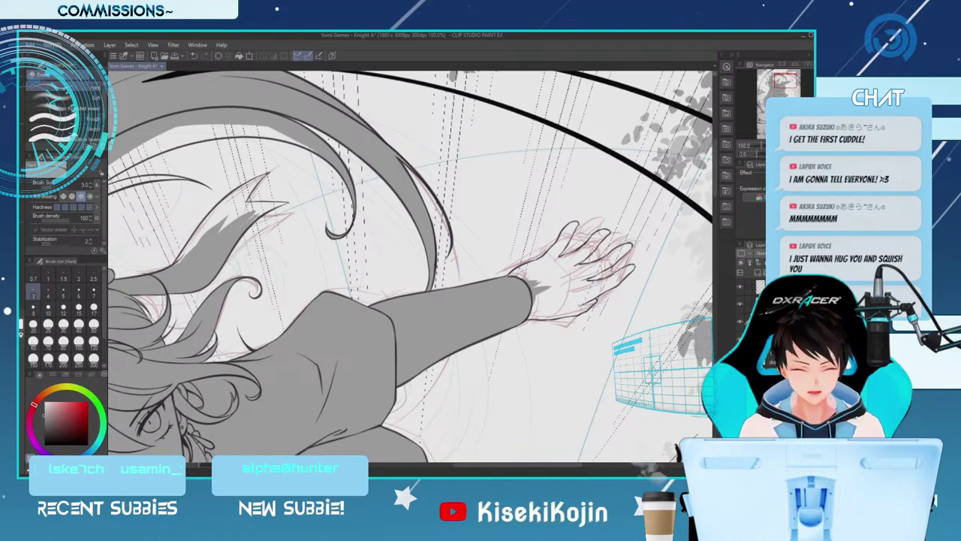
{"action": "key", "text": "p"}
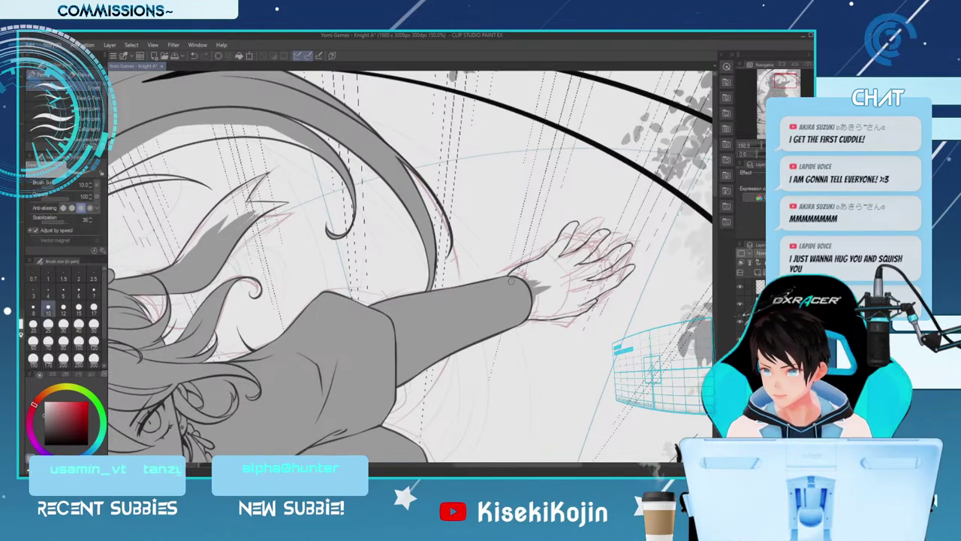
Fill the start of the hand behind the cuff and the thumb with grey, using 12 px and 7 px brushes
{"action": "key", "text": "bracketright"}
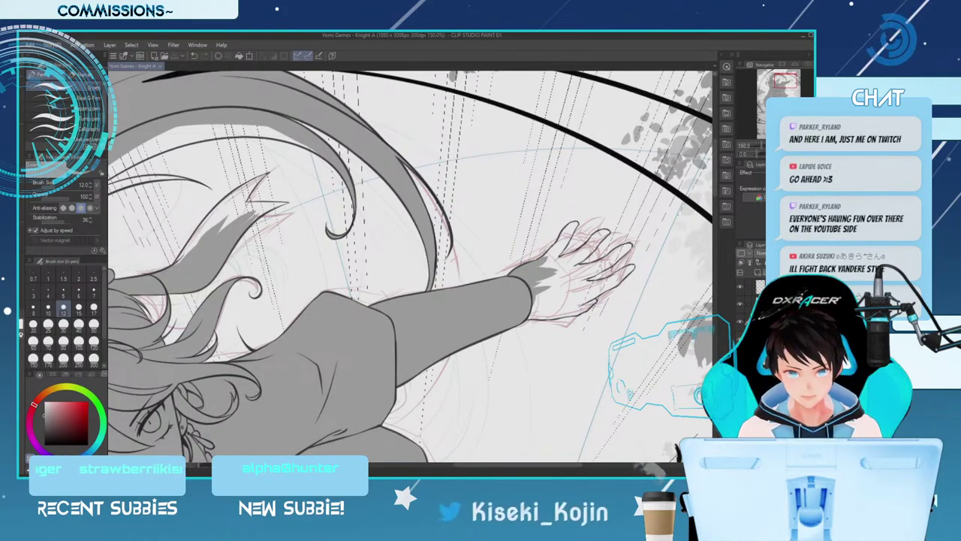
{"action": "key", "text": "["}
{"action": "left_click_drag", "start_coordinate": [574, 224], "coordinate": [567, 237]}
{"action": "key", "text": "bracketleft"}
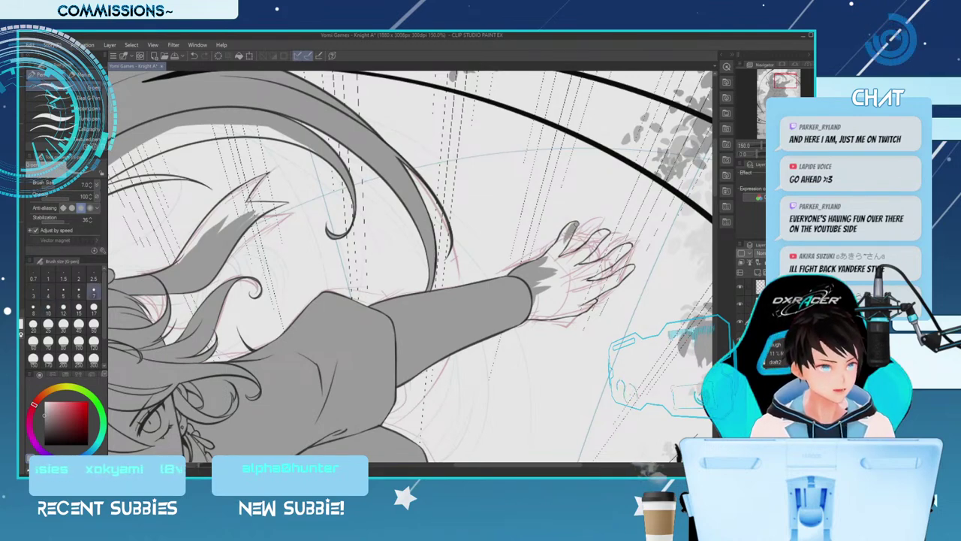
{"action": "left_click_drag", "start_coordinate": [574, 224], "coordinate": [553, 251]}
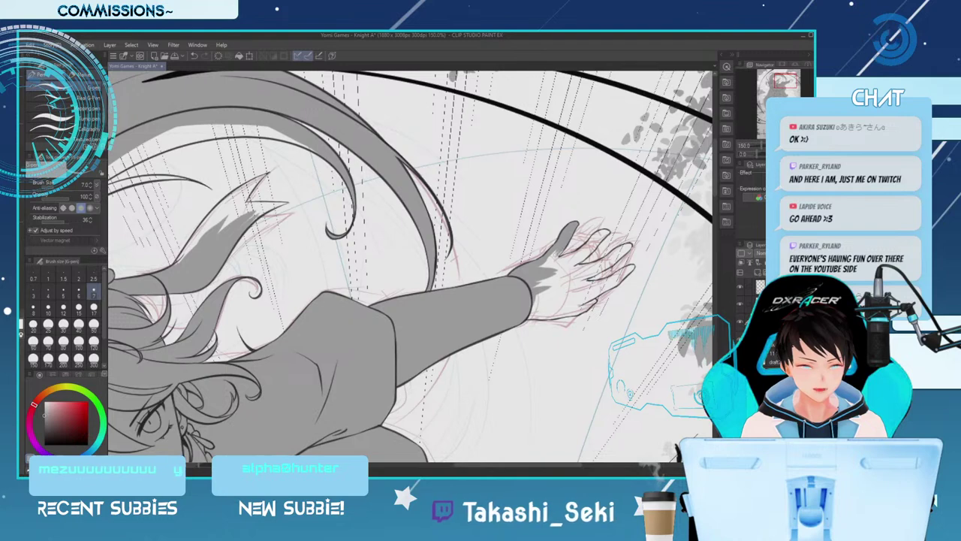
Fill the finger next to the thumb with grey, using brushes between 6 and 10 px
{"action": "key", "text": "]"}
{"action": "key", "text": "]"}
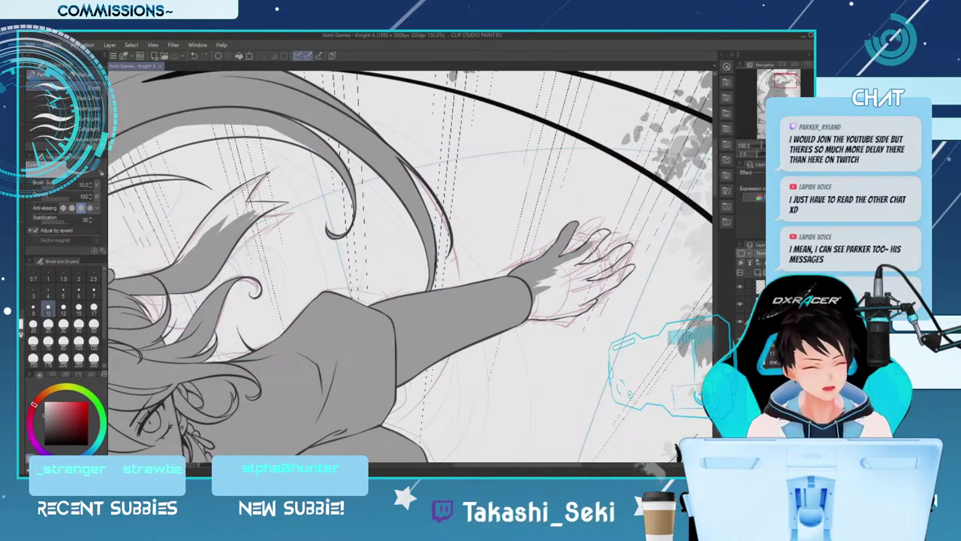
{"action": "left_click_drag", "start_coordinate": [601, 234], "coordinate": [590, 248]}
{"action": "key", "text": "["}
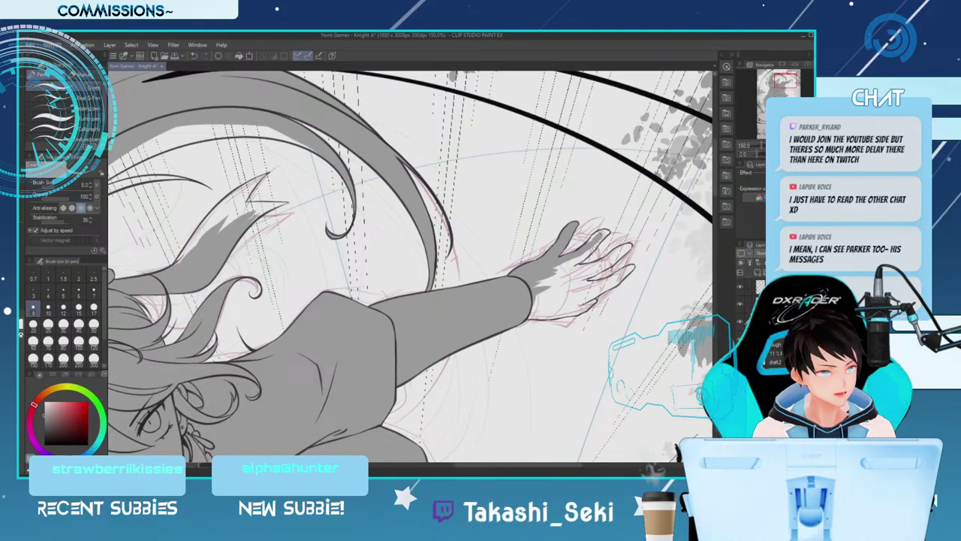
{"action": "key", "text": "["}
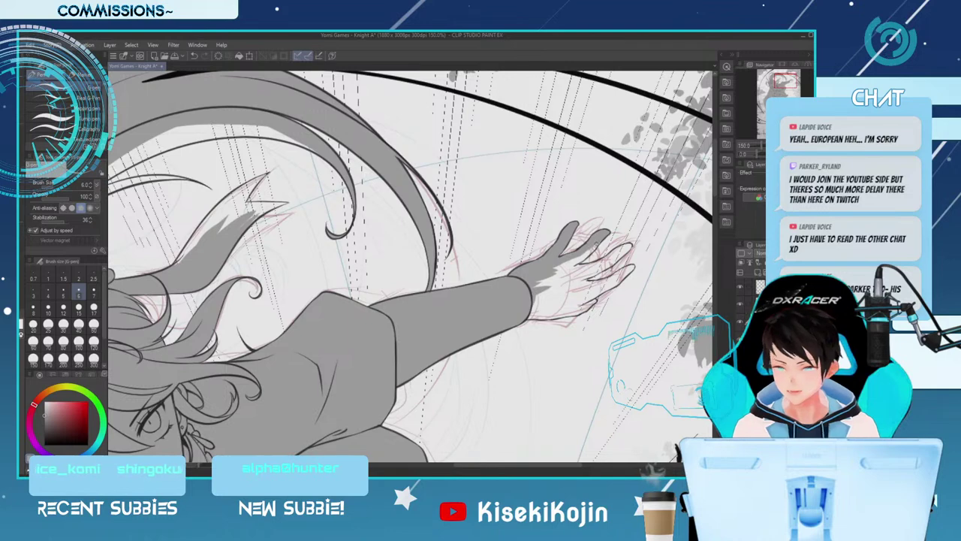
{"action": "key", "text": "]"}
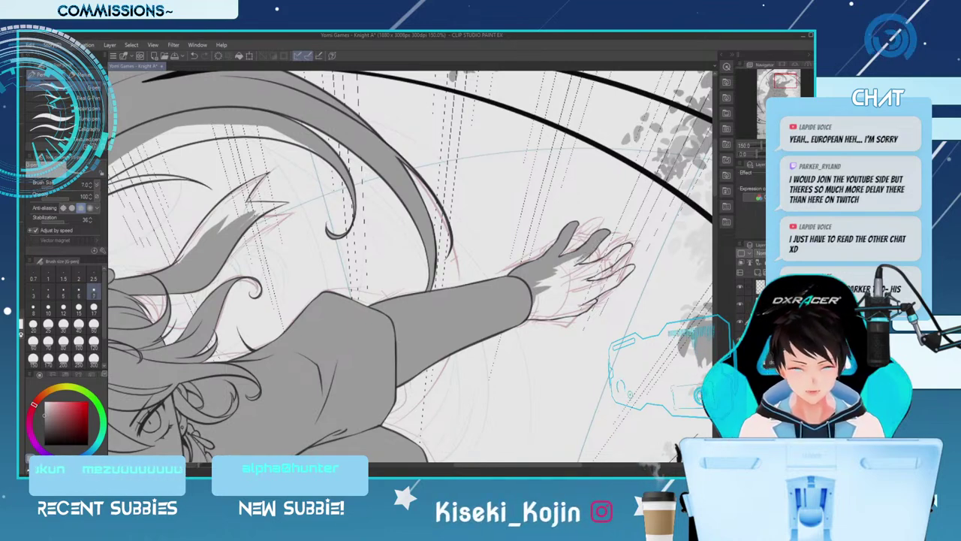
Fill the upper palm below the thumb and first finger with grey, using 12 px, 17 px and 7 px brushes
{"action": "left_click", "coordinate": [63, 307]}
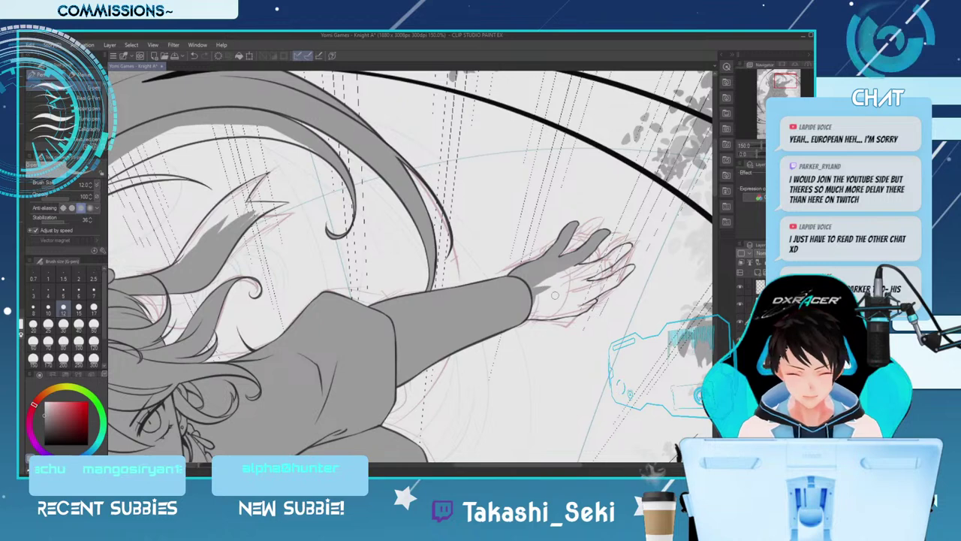
{"action": "left_click", "coordinate": [93, 306]}
{"action": "left_click_drag", "start_coordinate": [540, 281], "coordinate": [566, 277]}
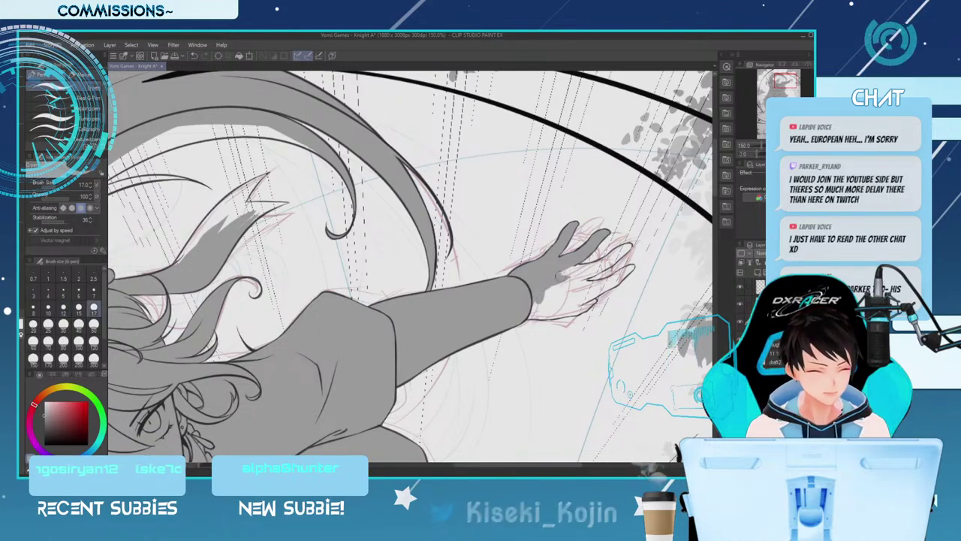
{"action": "key", "text": "bracketleft"}
{"action": "key", "text": "bracketleft"}
{"action": "key", "text": "bracketleft"}
{"action": "key", "text": "bracketleft"}
{"action": "key", "text": "bracketleft"}
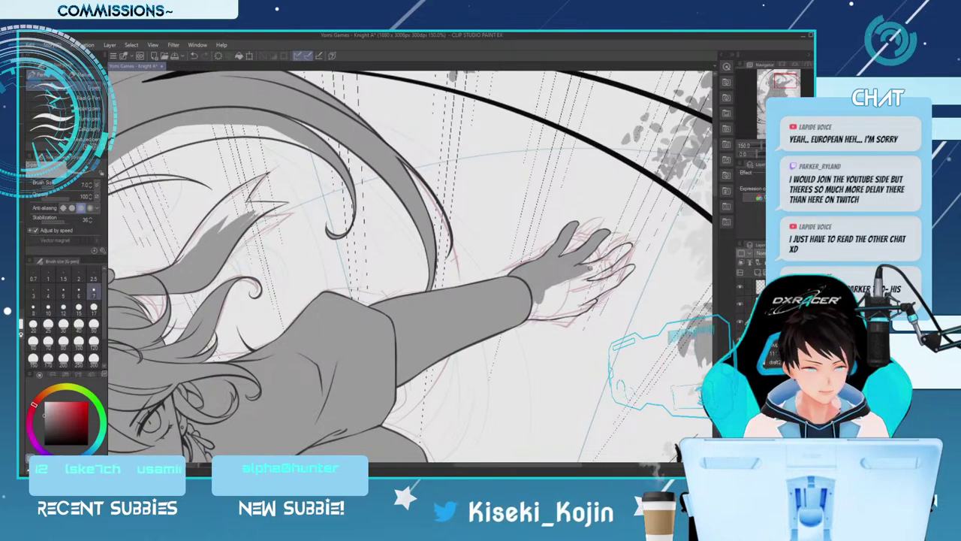
Tidy the palm fill with a 3 px eraser and fill the middle finger with grey, using brushes between 5 and 10 px
{"action": "key", "text": "e"}
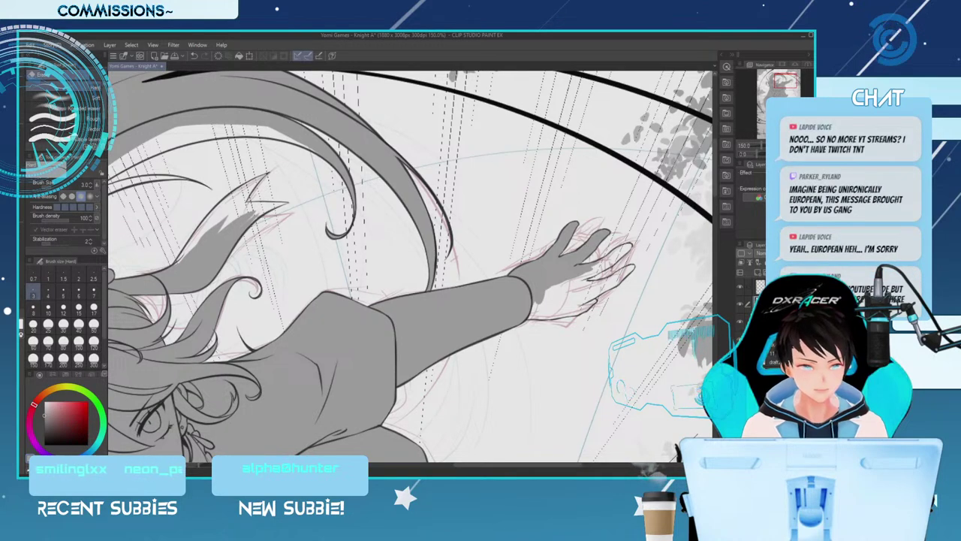
{"action": "key", "text": "p"}
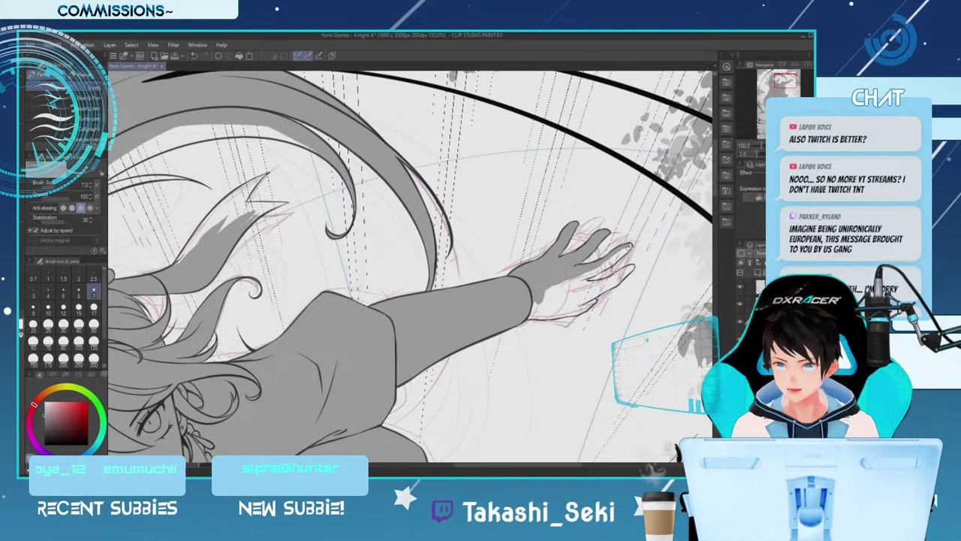
{"action": "key", "text": "bracketleft"}
{"action": "key", "text": "bracketleft"}
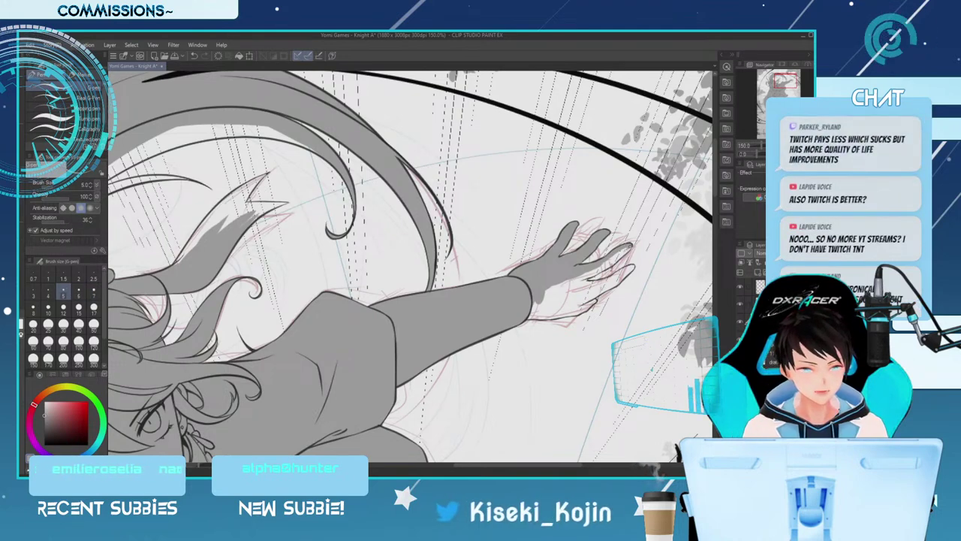
{"action": "key", "text": "bracketright"}
{"action": "key", "text": "bracketright"}
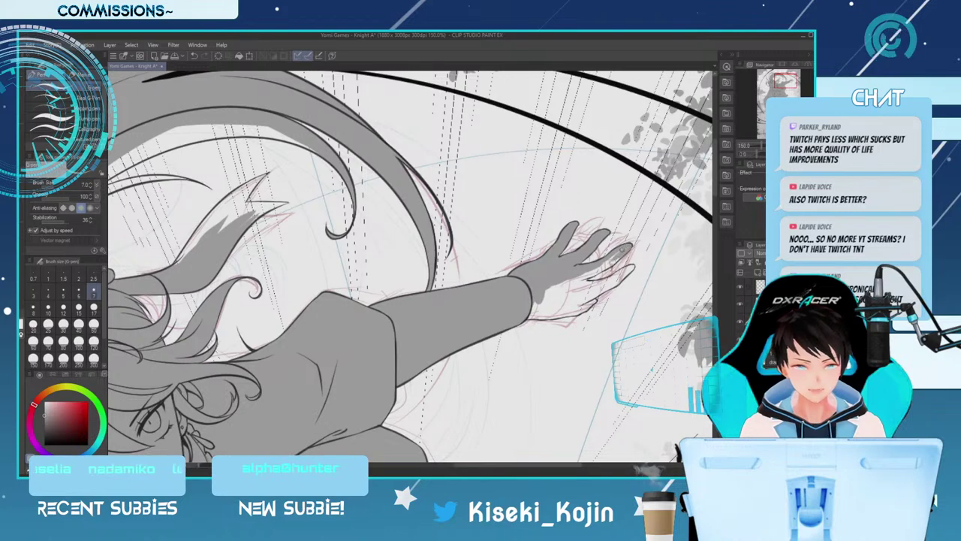
{"action": "key", "text": "bracketright"}
{"action": "key", "text": "bracketright"}
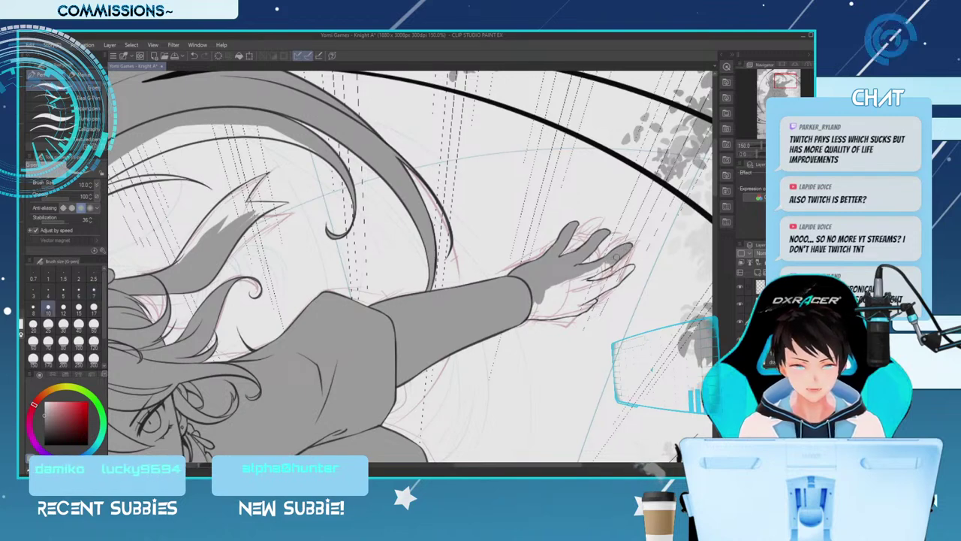
Clean the middle finger's edges with 3 px and 5 px erasers and paint the base of the ring finger grey at 6 px
{"action": "key", "text": "e"}
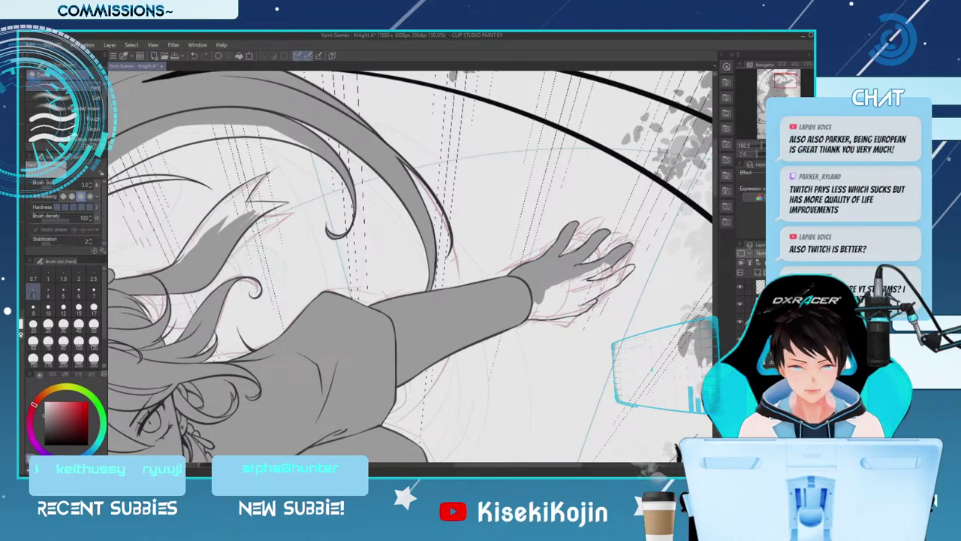
{"action": "key", "text": "bracketright"}
{"action": "key", "text": "bracketright"}
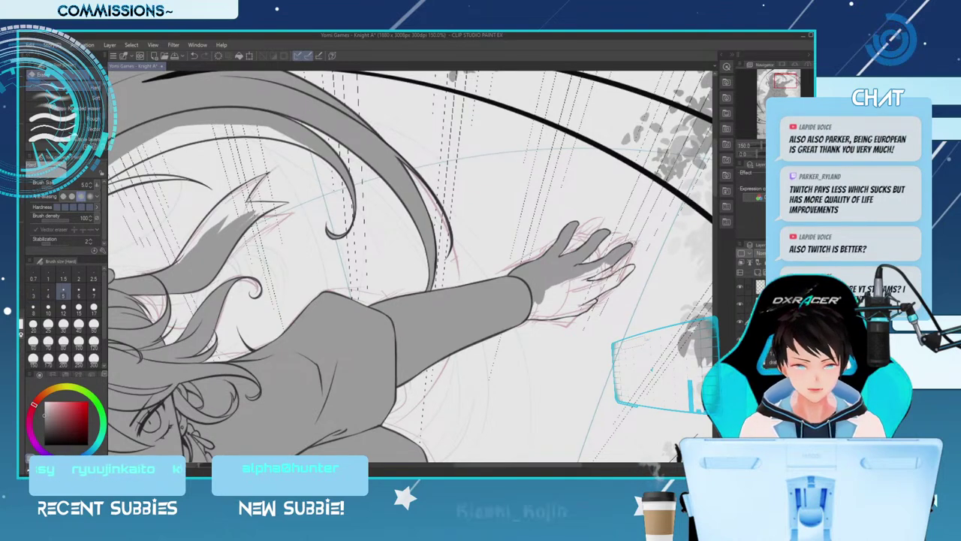
{"action": "key", "text": "p"}
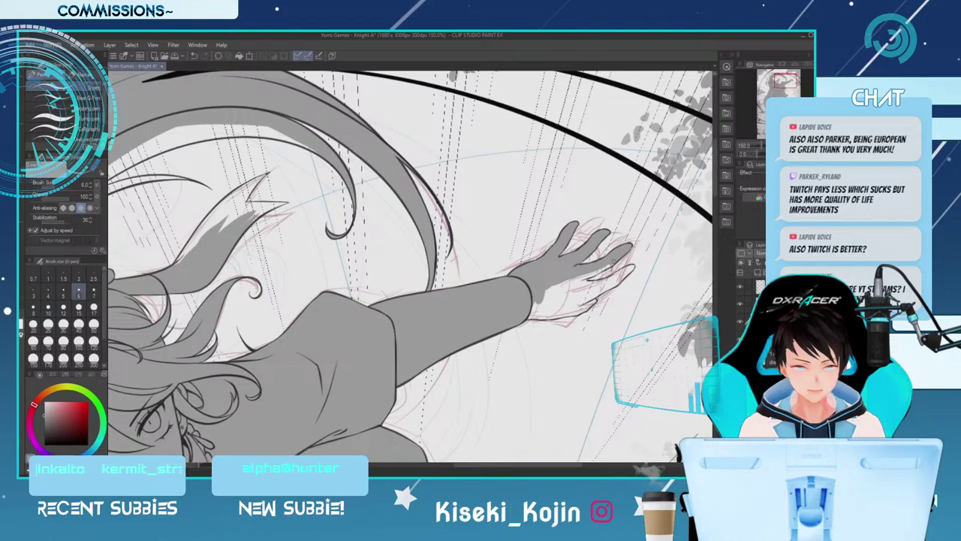
{"action": "left_click_drag", "start_coordinate": [609, 266], "coordinate": [594, 274]}
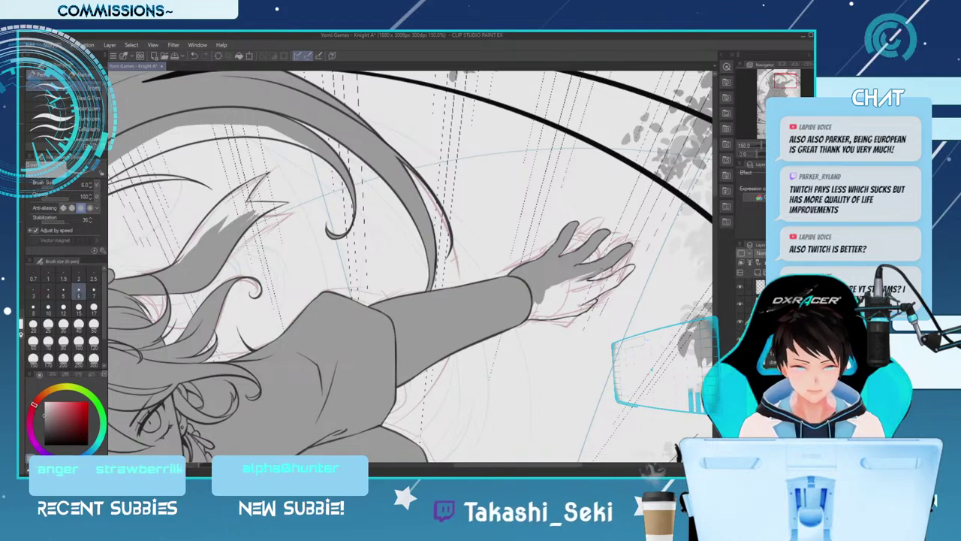
Fill the lower palm beside the cuff with grey, using a 15 px brush and larger, finishing at 8 px
{"action": "key", "text": "bracketright"}
{"action": "key", "text": "bracketright"}
{"action": "key", "text": "bracketright"}
{"action": "key", "text": "bracketright"}
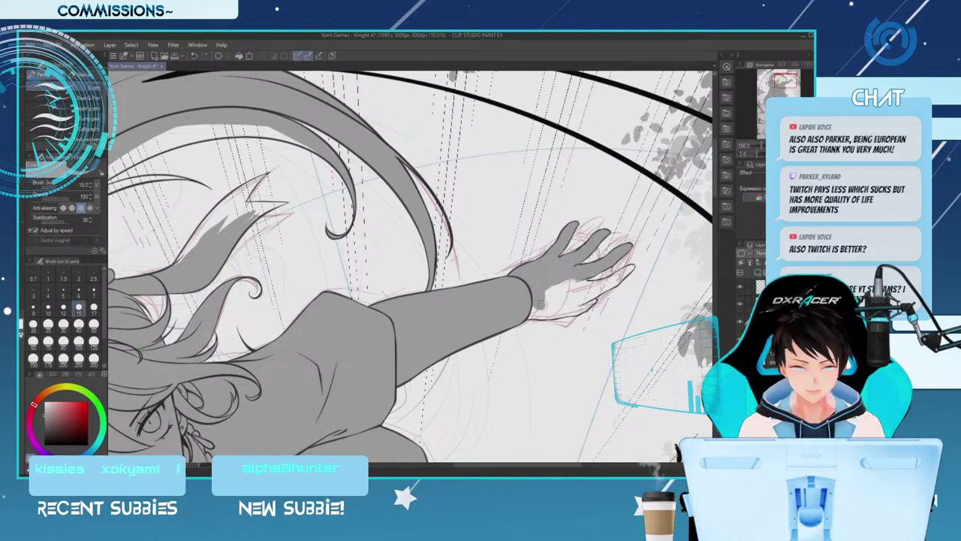
{"action": "key", "text": "bracketright"}
{"action": "key", "text": "bracketright"}
{"action": "key", "text": "bracketright"}
{"action": "key", "text": "bracketleft"}
{"action": "key", "text": "bracketleft"}
{"action": "key", "text": "bracketleft"}
{"action": "key", "text": "bracketleft"}
{"action": "key", "text": "bracketleft"}
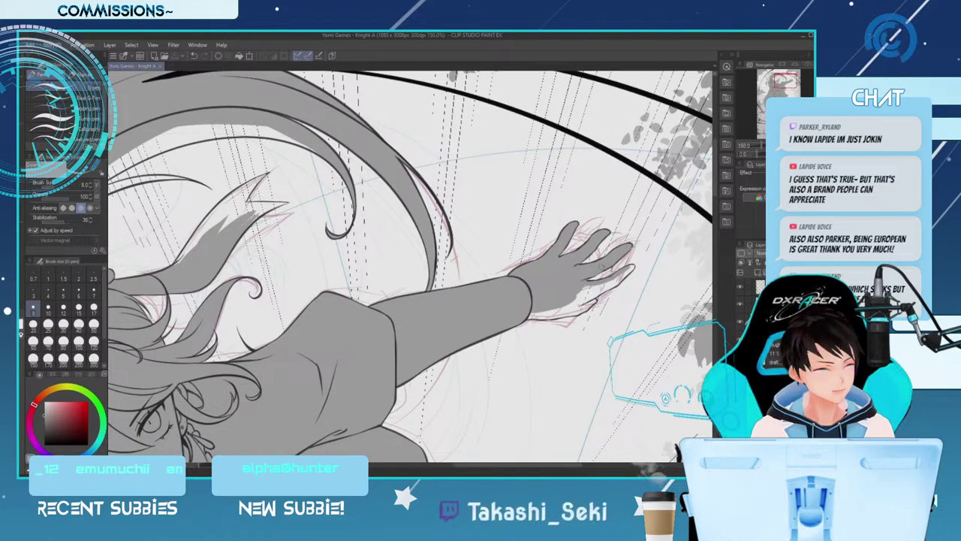
Fill the ring finger with grey up to its tip, using 12 px, 7 px and 6 px brushes
{"action": "key", "text": "bracketright"}
{"action": "key", "text": "bracketright"}
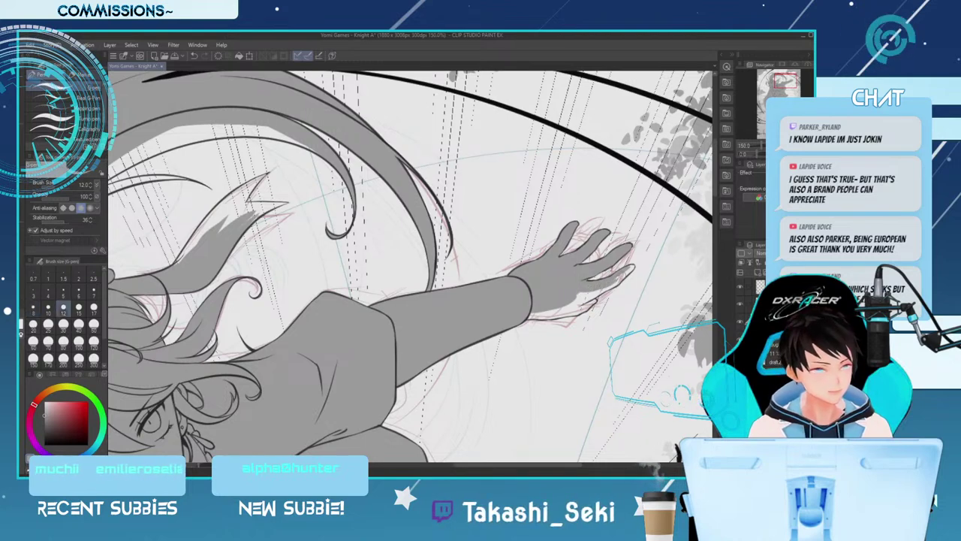
{"action": "key", "text": "bracketleft"}
{"action": "key", "text": "bracketleft"}
{"action": "key", "text": "bracketleft"}
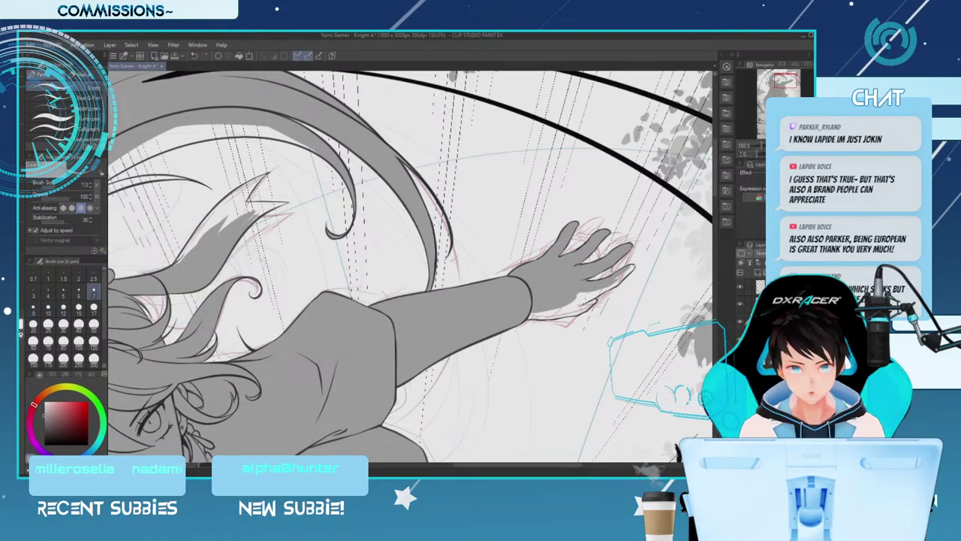
{"action": "key", "text": "bracketleft"}
{"action": "key", "text": "bracketleft"}
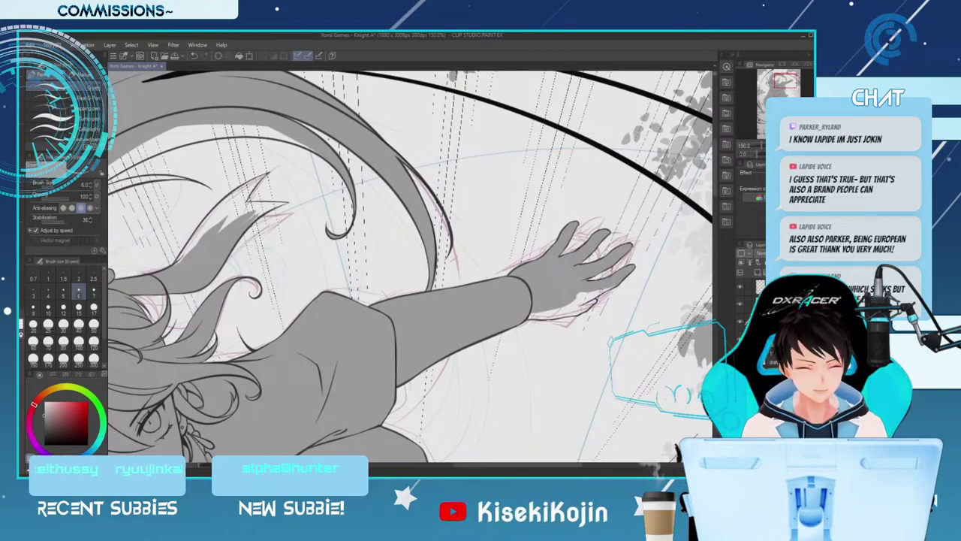
Fill the little finger and the palm's lower edge with grey, using brushes between 7 and 12 px
{"action": "key", "text": "bracketright"}
{"action": "key", "text": "bracketright"}
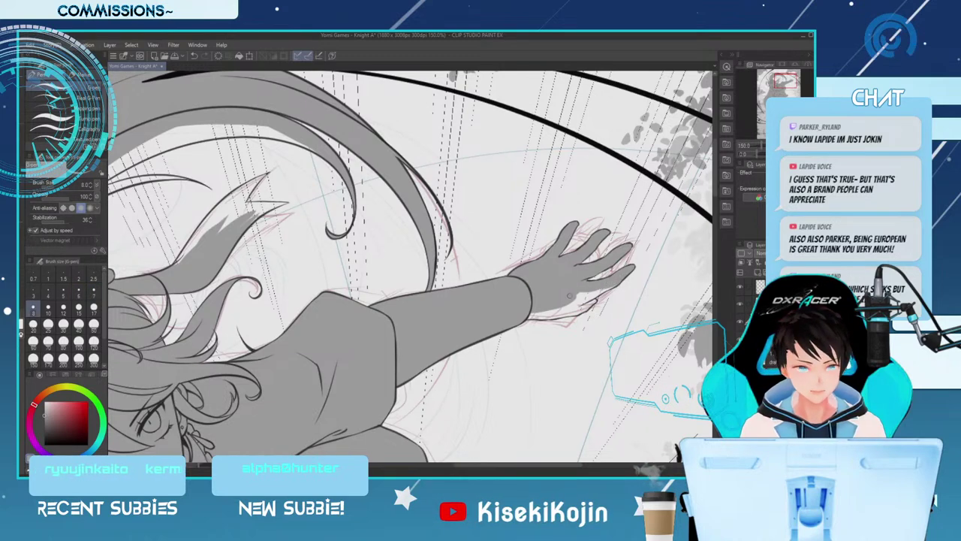
{"action": "key", "text": "bracketleft"}
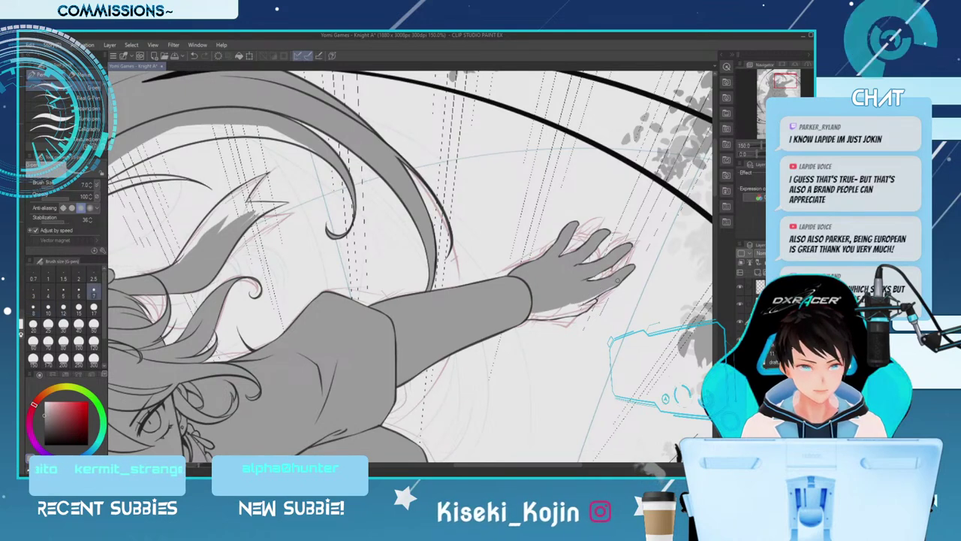
{"action": "left_click_drag", "start_coordinate": [612, 286], "coordinate": [590, 303]}
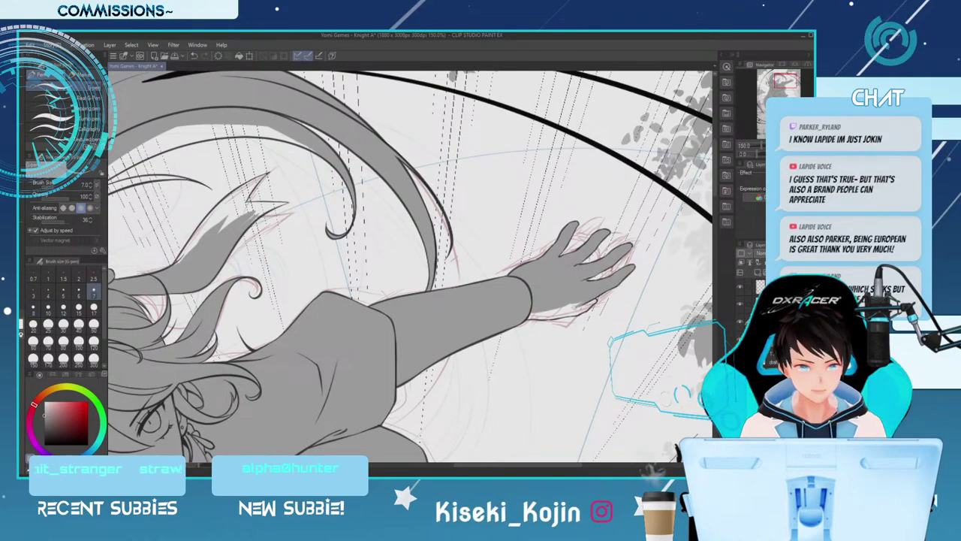
{"action": "key", "text": "bracketright"}
{"action": "key", "text": "bracketright"}
{"action": "key", "text": "bracketright"}
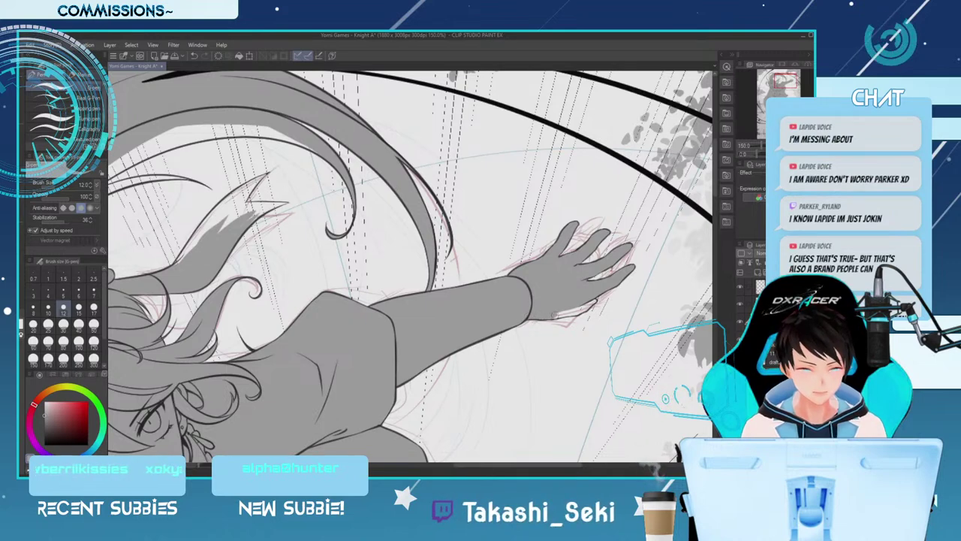
{"action": "key", "text": "bracketleft"}
{"action": "key", "text": "bracketleft"}
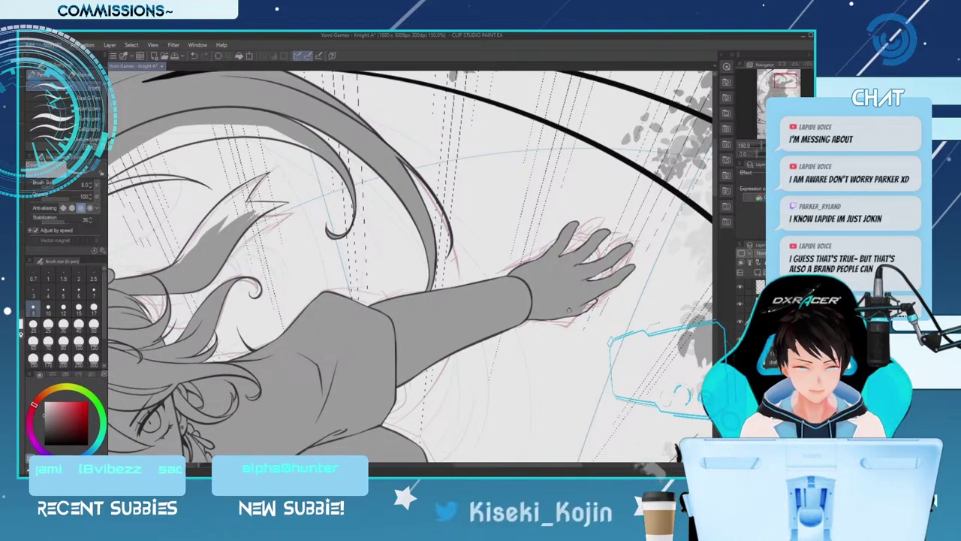
{"action": "key", "text": "bracketleft"}
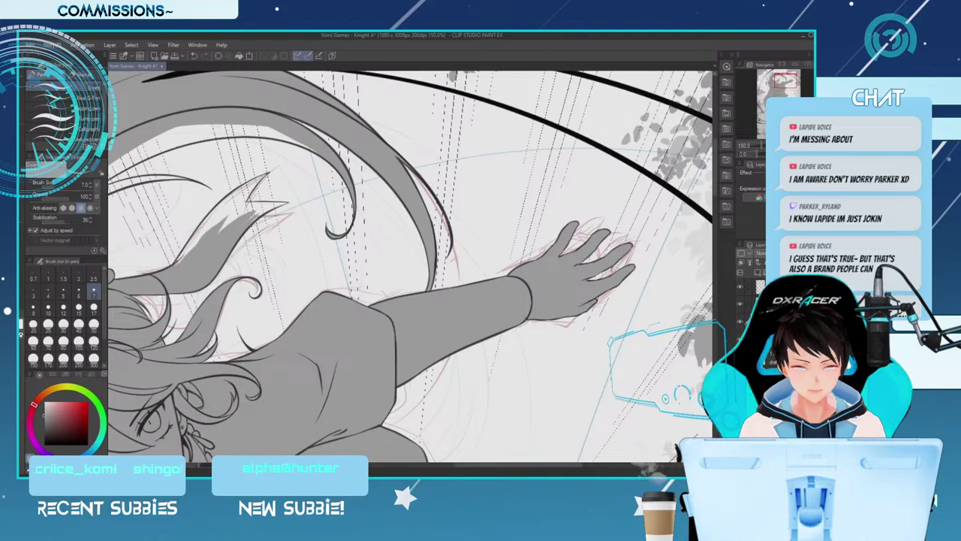
Fill the unpainted gap along the underside of the ponytail's arc with grey, using a 12 px brush
{"action": "key", "text": "ctrl+minus"}
{"action": "key", "text": "ctrl+minus"}
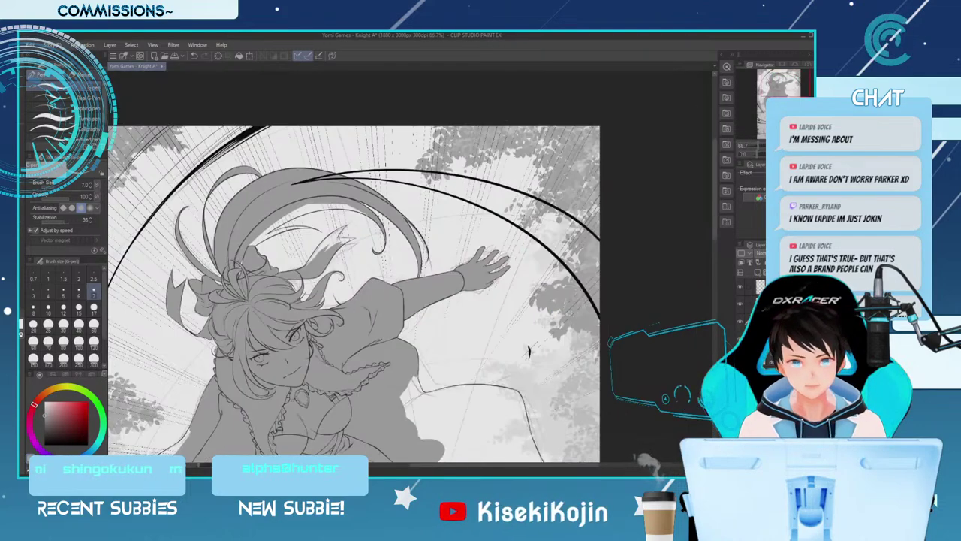
{"action": "key", "text": "bracketright"}
{"action": "key", "text": "bracketright"}
{"action": "key", "text": "bracketright"}
{"action": "key", "text": "bracketright"}
{"action": "key", "text": "bracketright"}
{"action": "key", "text": "bracketright"}
{"action": "key", "text": "bracketright"}
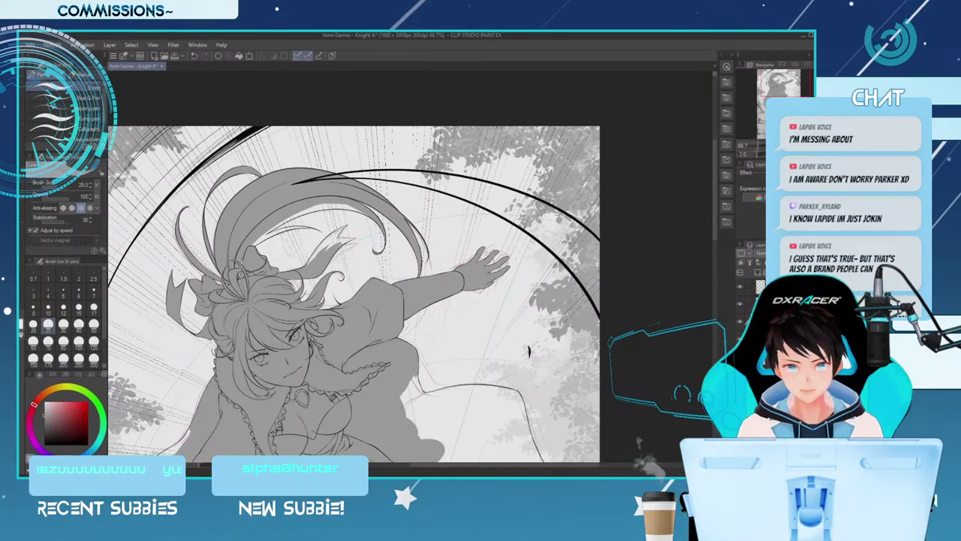
{"action": "key", "text": "ctrl+plus"}
{"action": "key", "text": "ctrl+plus"}
{"action": "left_click_drag", "start_coordinate": [496, 464], "coordinate": [442, 464]}
{"action": "key", "text": "bracketleft"}
{"action": "key", "text": "bracketleft"}
{"action": "key", "text": "bracketleft"}
{"action": "key", "text": "bracketleft"}
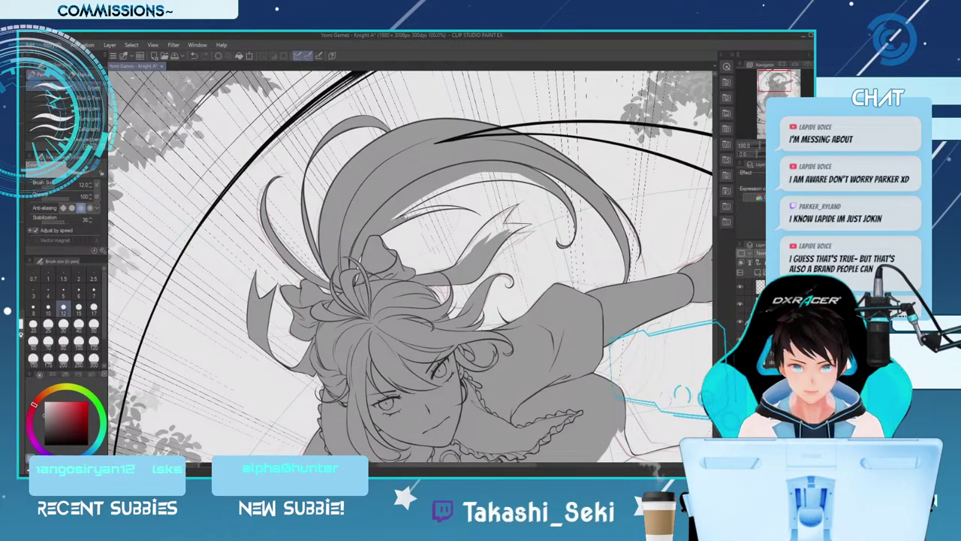
{"action": "left_click_drag", "start_coordinate": [389, 223], "coordinate": [464, 180]}
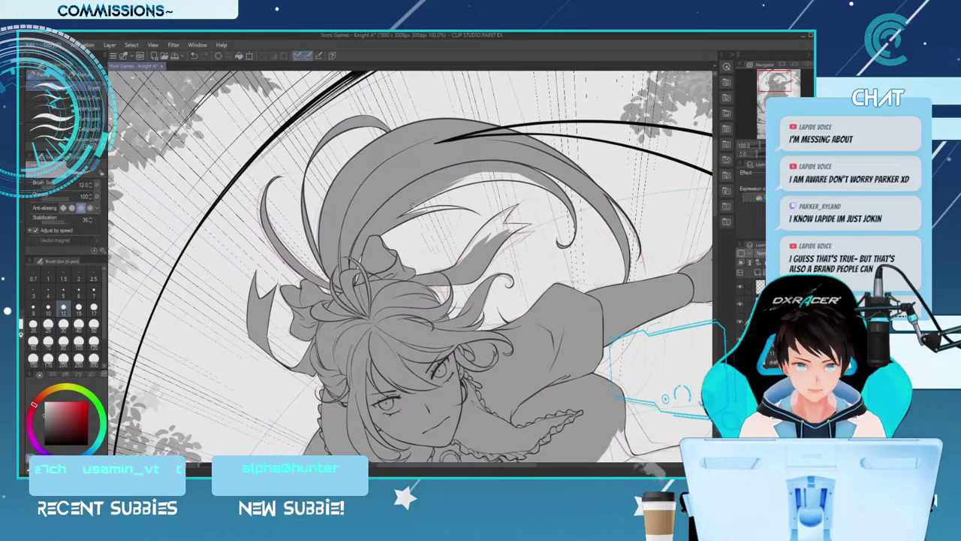
{"action": "left_click_drag", "start_coordinate": [435, 189], "coordinate": [509, 173]}
{"action": "left_click_drag", "start_coordinate": [445, 188], "coordinate": [530, 170]}
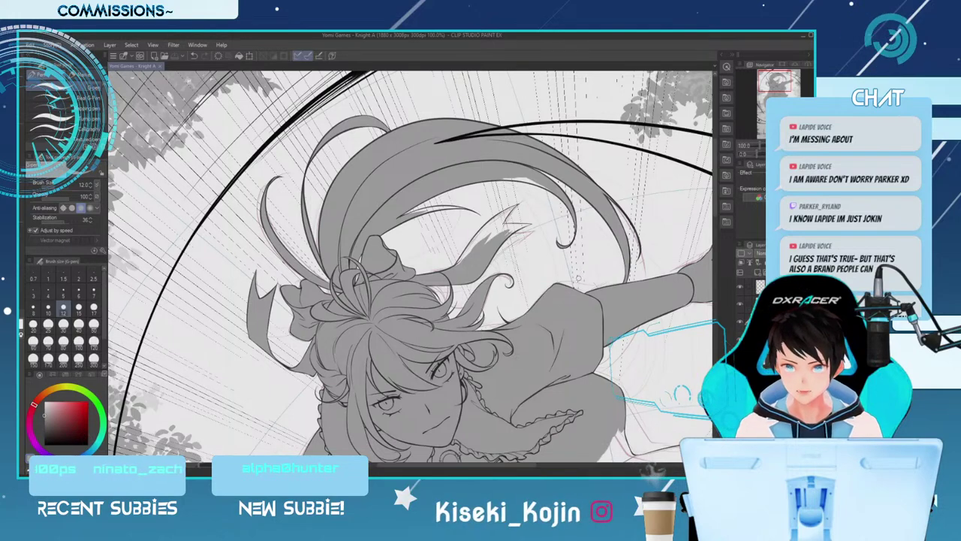
Fill the thin strand curving out above the bow with grey, using 8 px, 7 px and 12 px brushes
{"action": "mouse_move", "coordinate": [671, 250]}
{"action": "left_mouse_down"}
{"action": "mouse_move", "coordinate": [638, 229]}
{"action": "mouse_move", "coordinate": [520, 194]}
{"action": "left_mouse_up"}
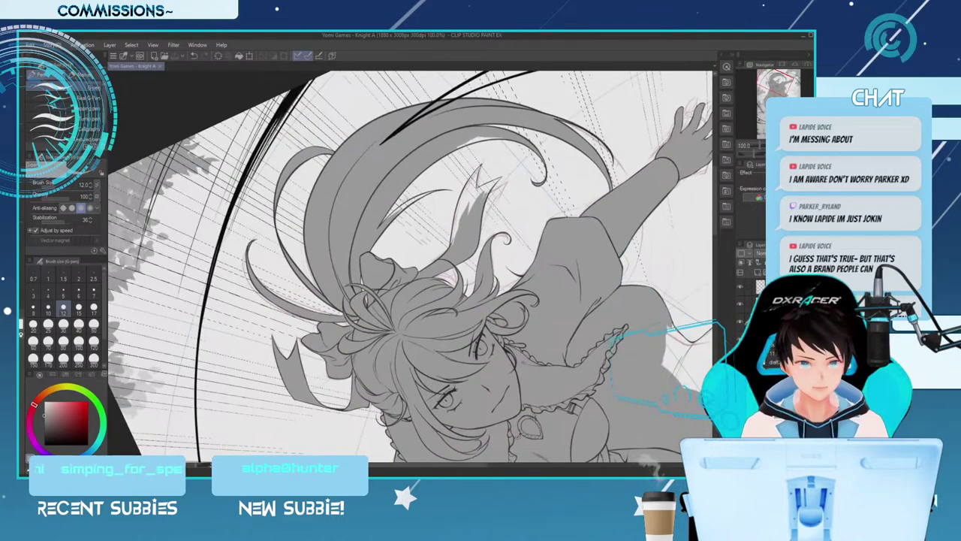
{"action": "key", "text": "bracketleft"}
{"action": "key", "text": "bracketleft"}
{"action": "left_click_drag", "start_coordinate": [384, 223], "coordinate": [413, 200]}
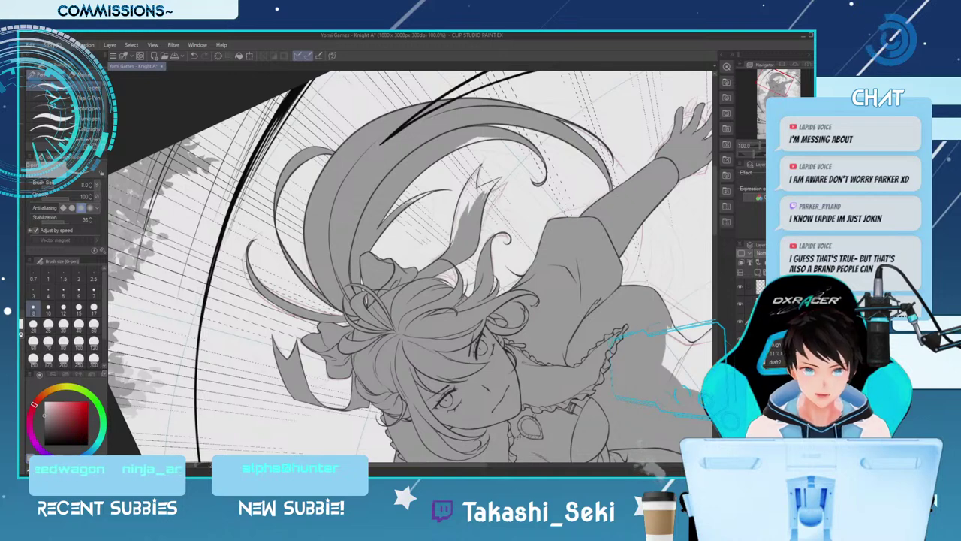
{"action": "key", "text": "["}
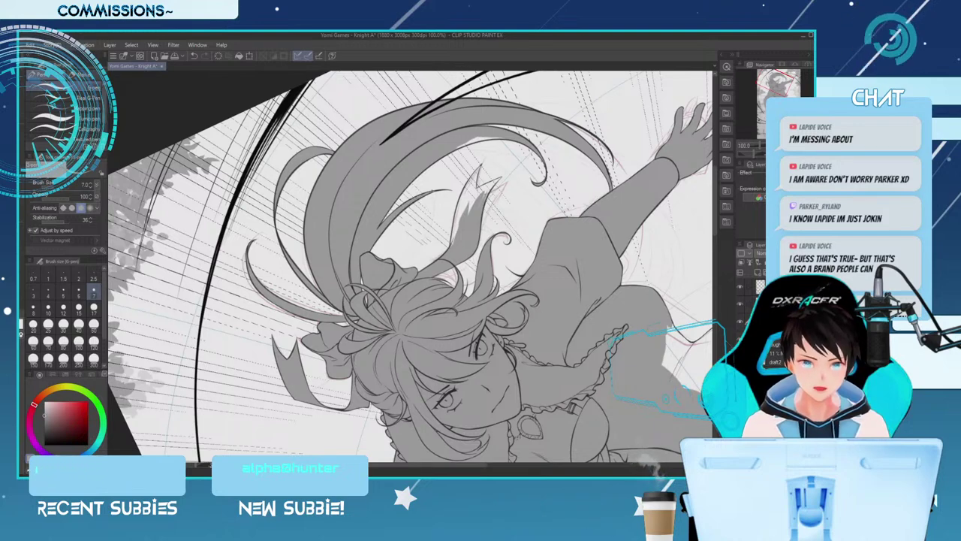
{"action": "key", "text": "]"}
{"action": "key", "text": "]"}
{"action": "key", "text": "]"}
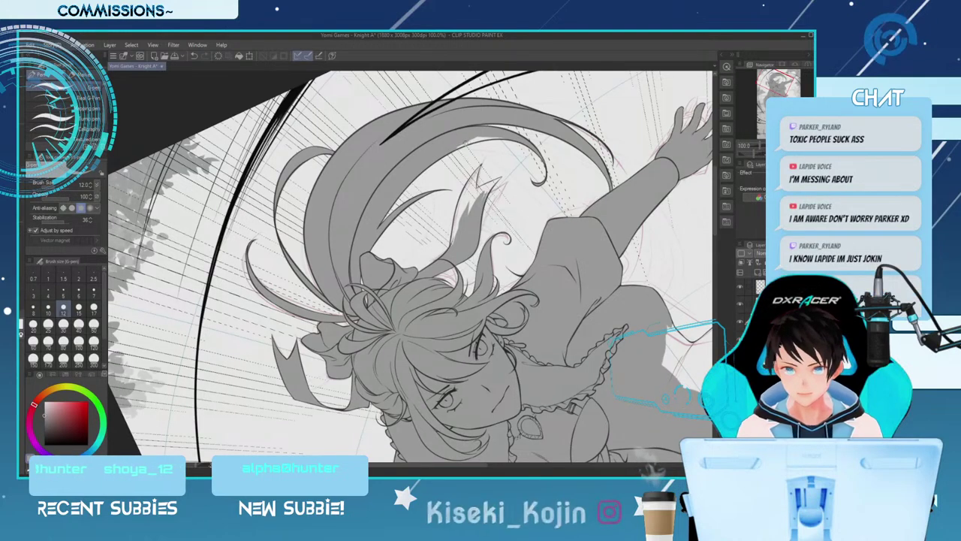
Fill the long ribbon tail up to its upper tip with grey, using brushes from 6 px up to 17 px
{"action": "key", "text": "bracketleft"}
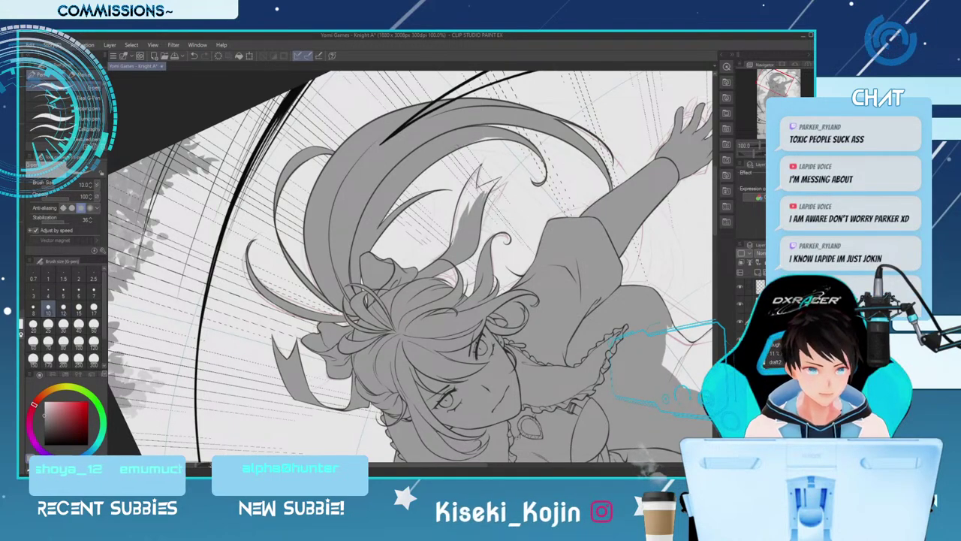
{"action": "key", "text": "bracketleft"}
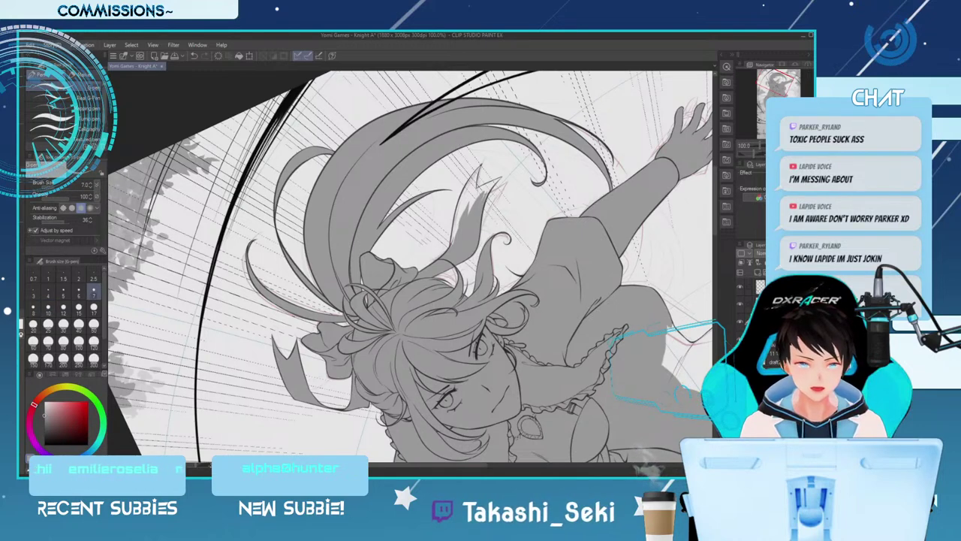
{"action": "key", "text": "bracketleft"}
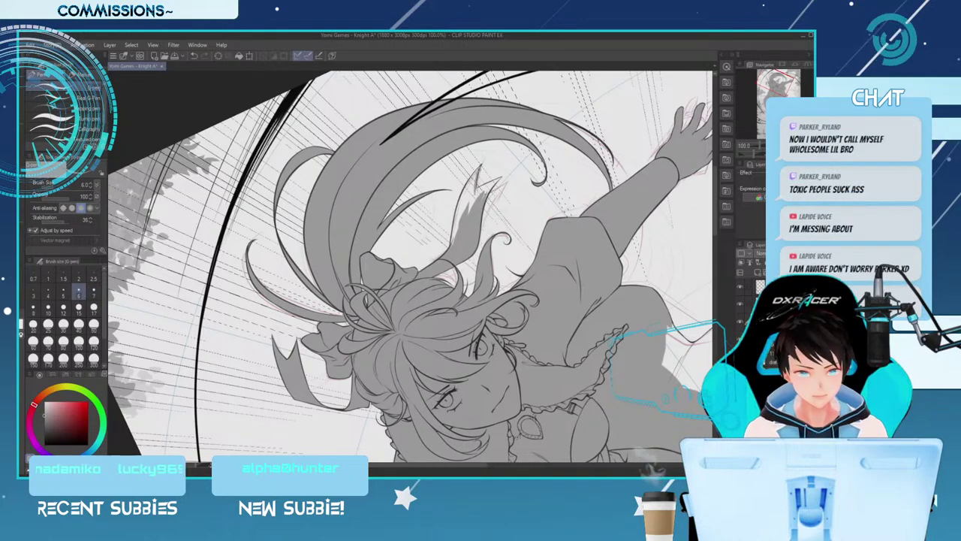
{"action": "left_click_drag", "start_coordinate": [476, 172], "coordinate": [453, 243]}
{"action": "key", "text": "bracketright"}
{"action": "key", "text": "bracketright"}
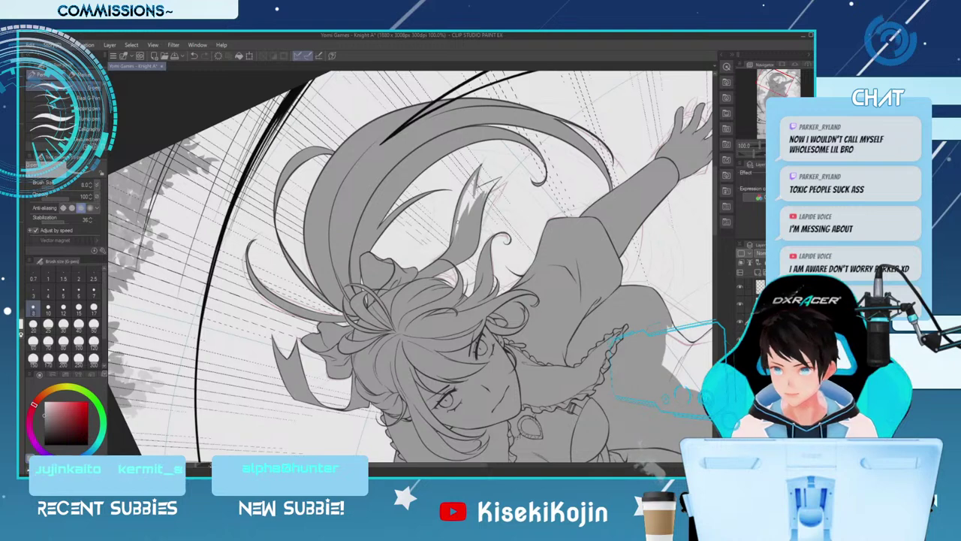
{"action": "key", "text": "]"}
{"action": "key", "text": "]"}
{"action": "left_click_drag", "start_coordinate": [473, 179], "coordinate": [458, 227]}
{"action": "key", "text": "]"}
{"action": "key", "text": "]"}
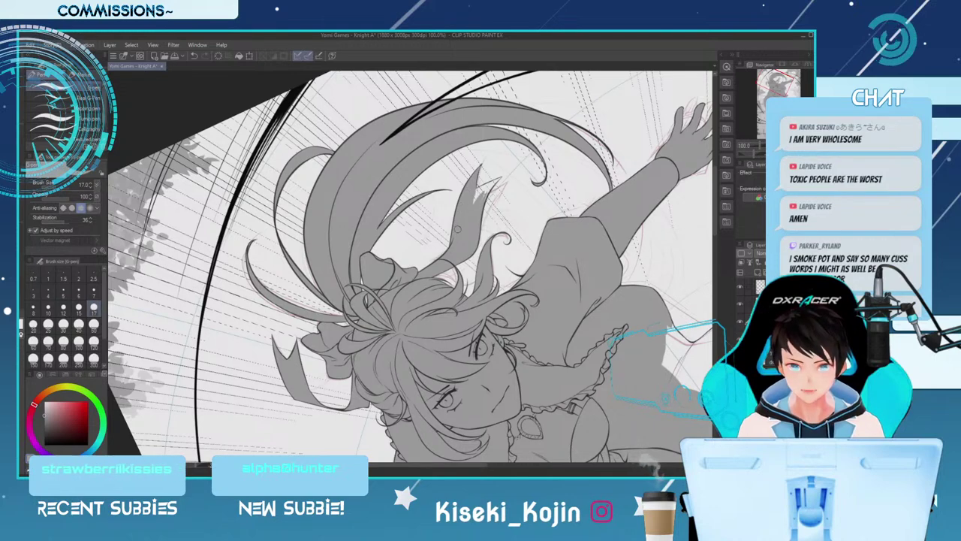
Fill the ribbon tail's second forked tip and its small remaining gaps with grey, using brushes between 5 and 10 px
{"action": "key", "text": "bracketleft"}
{"action": "key", "text": "bracketleft"}
{"action": "key", "text": "bracketleft"}
{"action": "key", "text": "bracketleft"}
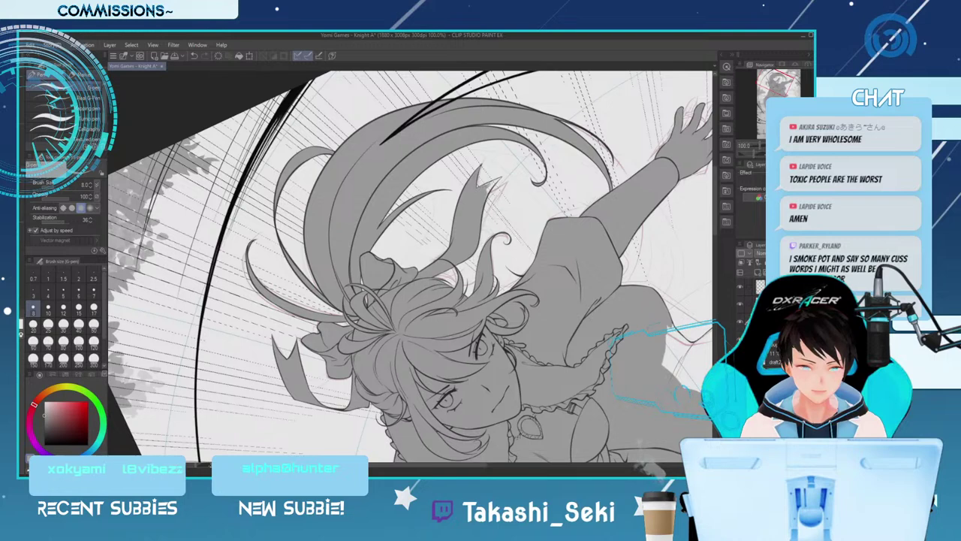
{"action": "key", "text": "bracketleft"}
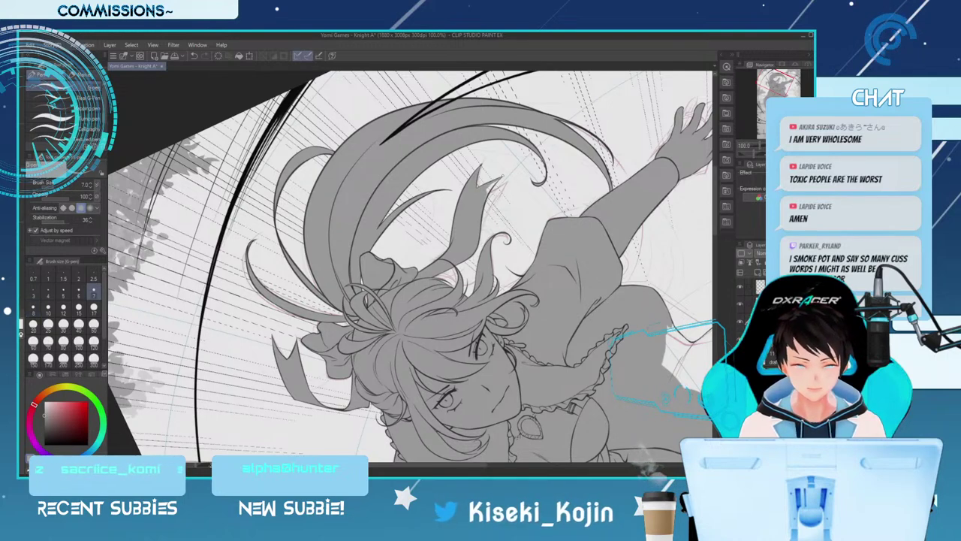
{"action": "key", "text": "bracketright"}
{"action": "key", "text": "bracketright"}
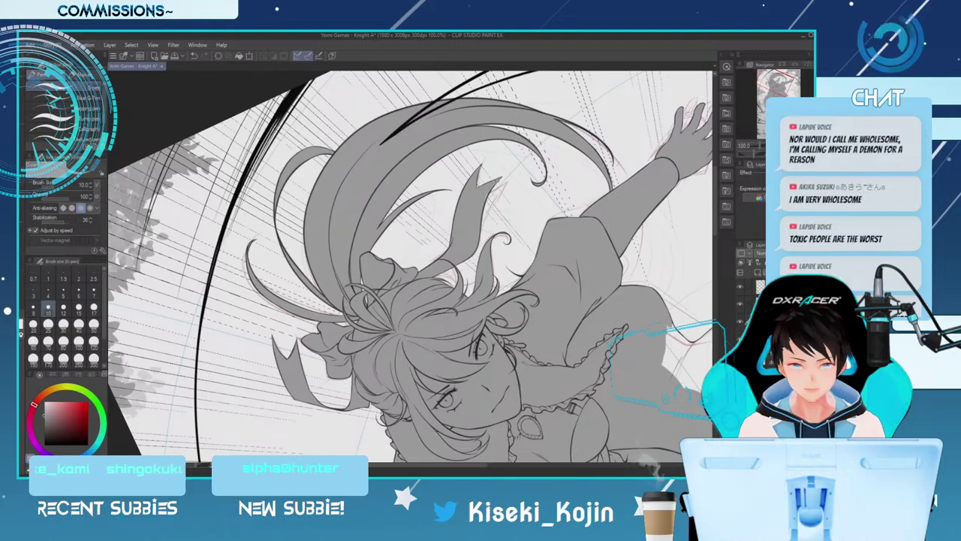
{"action": "key", "text": "bracketleft"}
{"action": "key", "text": "bracketleft"}
{"action": "key", "text": "bracketleft"}
{"action": "key", "text": "bracketleft"}
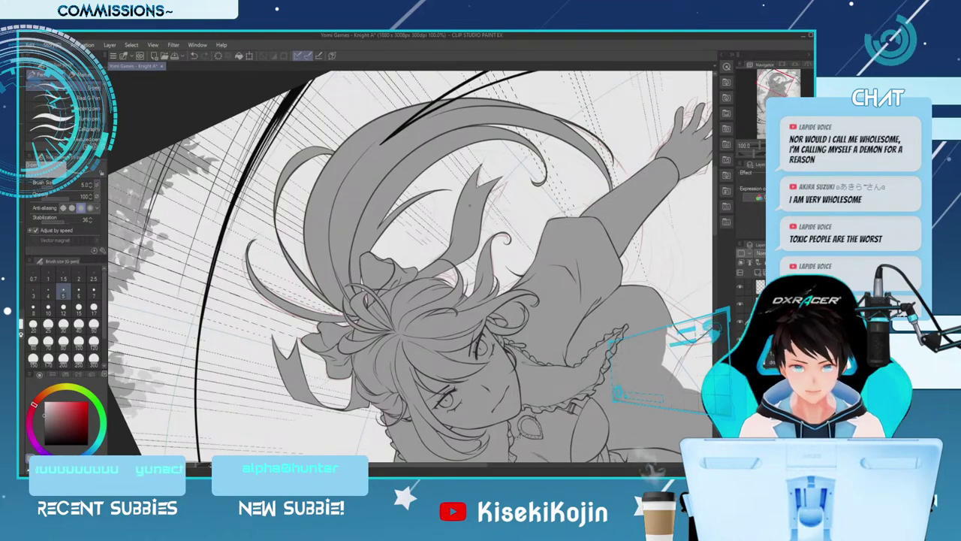
{"action": "key", "text": "bracketright"}
{"action": "key", "text": "bracketright"}
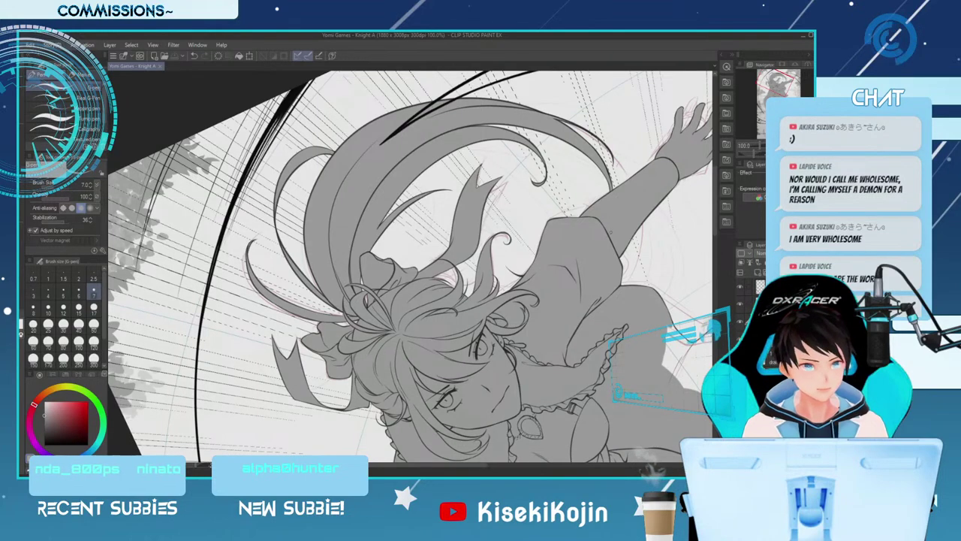
Touch up the grey fill around the hair with a 5 px eraser, finishing with the pen active
{"action": "key", "text": "asciicircum"}
{"action": "key", "text": "asciicircum"}
{"action": "key", "text": "asciicircum"}
{"action": "key", "text": "asciicircum"}
{"action": "key", "text": "asciicircum"}
{"action": "key", "text": "asciicircum"}
{"action": "key", "text": "asciicircum"}
{"action": "key", "text": "asciicircum"}
{"action": "key", "text": "asciicircum"}
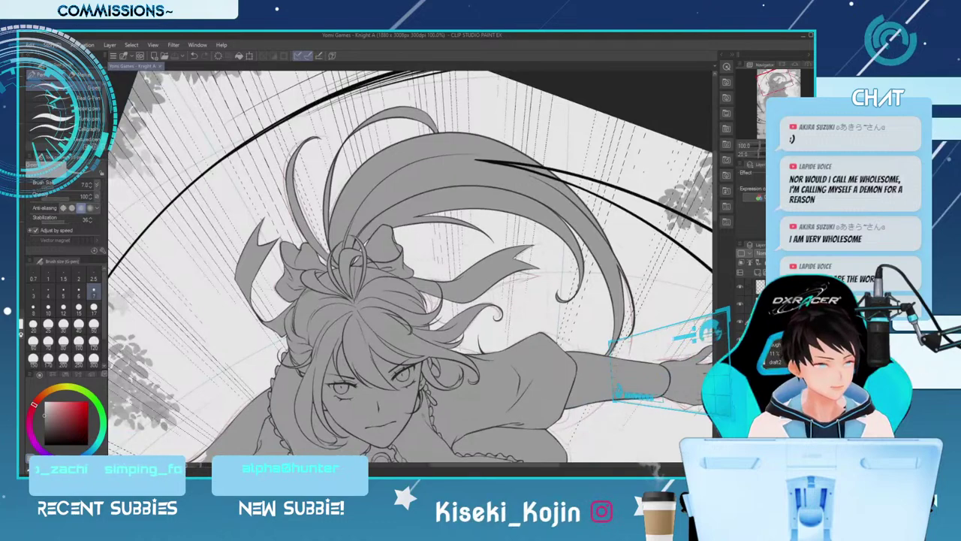
{"action": "scroll", "coordinate": [410, 265], "scroll_direction": "down", "scroll_amount": 3}
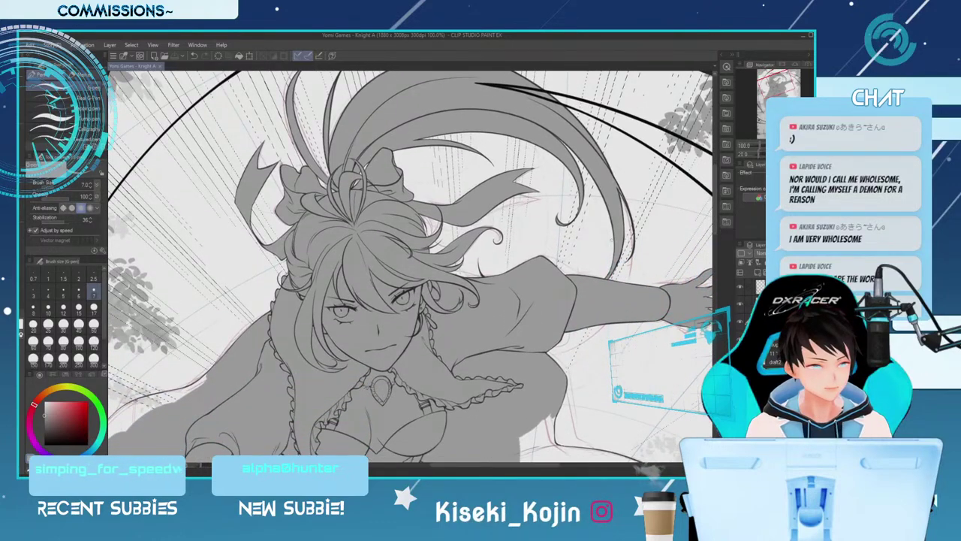
{"action": "key", "text": "e"}
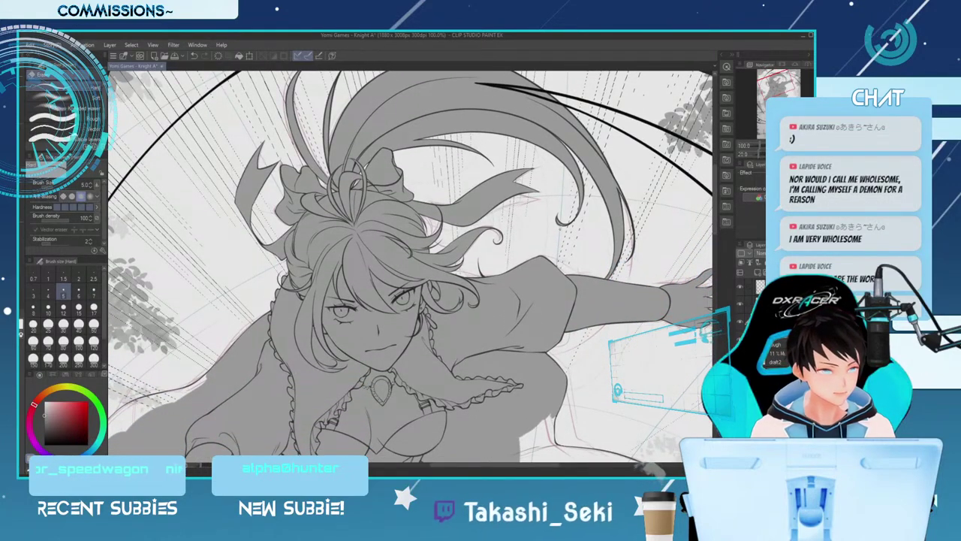
{"action": "key", "text": "p"}
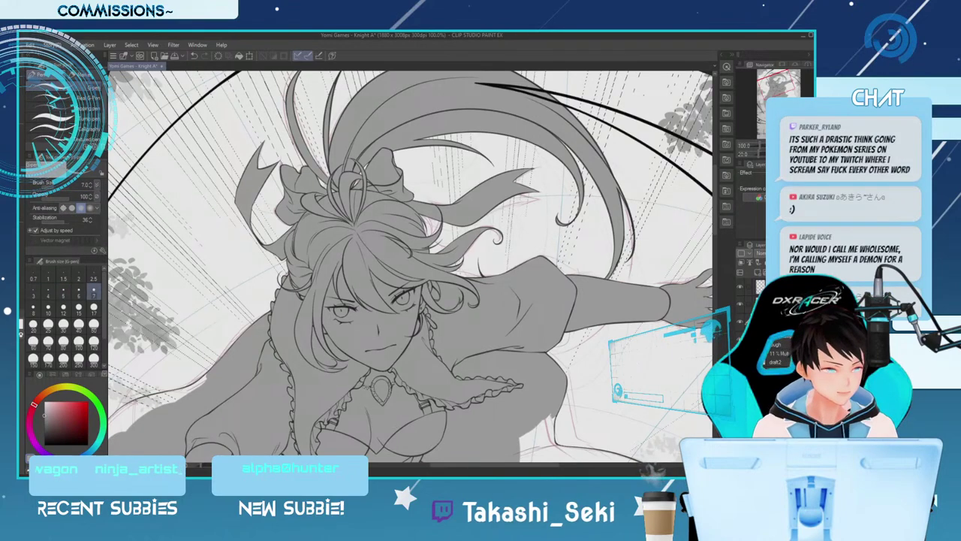
Extend the cape's grey fill outward below the raised arm's sleeve, using a 30 px brush and larger
{"action": "left_click_drag", "start_coordinate": [714, 199], "coordinate": [714, 244]}
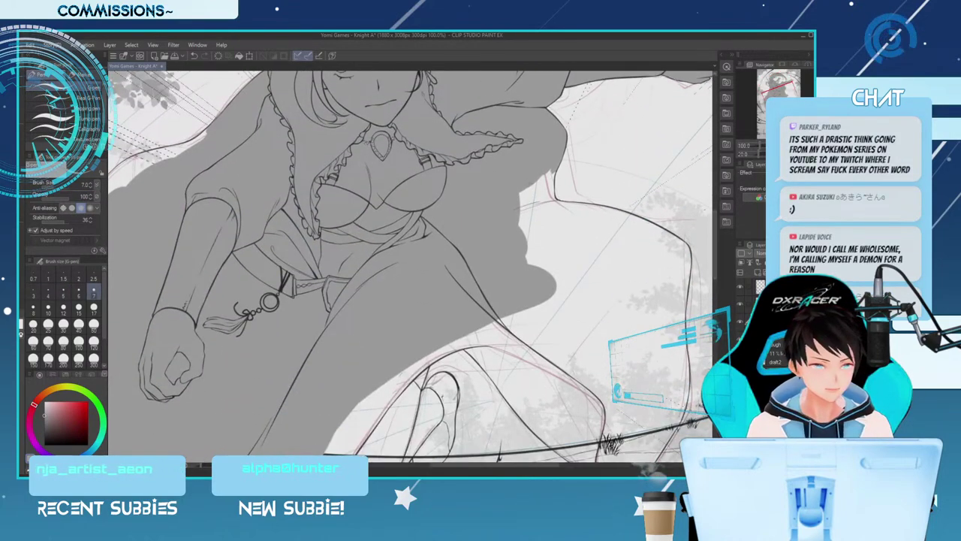
{"action": "left_click", "coordinate": [63, 324]}
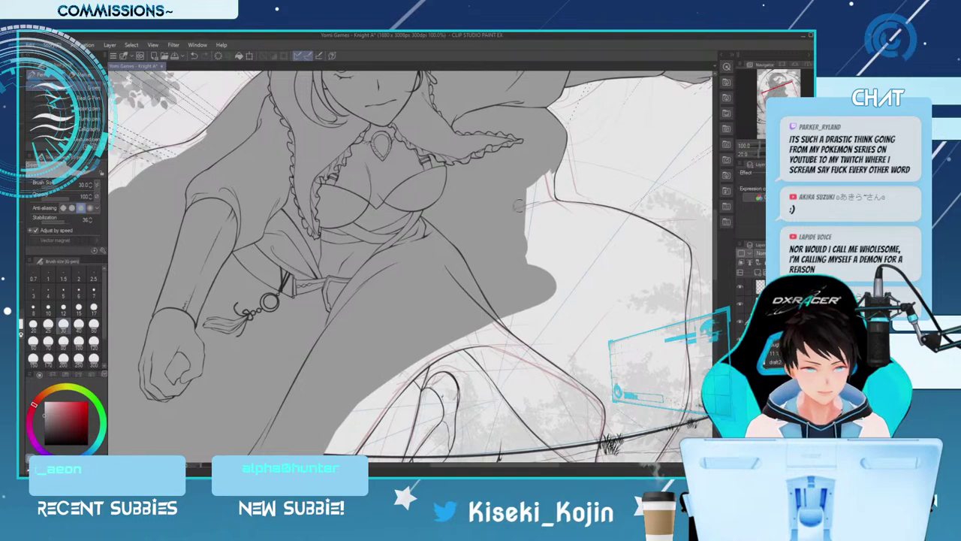
{"action": "left_click_drag", "start_coordinate": [529, 174], "coordinate": [537, 287]}
{"action": "key", "text": "bracketright"}
{"action": "key", "text": "bracketright"}
{"action": "key", "text": "bracketright"}
{"action": "left_click_drag", "start_coordinate": [542, 156], "coordinate": [538, 279]}
Fill the cape's corner below the sleeve and along its upper outline with grey, using smaller brushes down to 15 px
{"action": "key", "text": "bracketleft"}
{"action": "key", "text": "bracketleft"}
{"action": "key", "text": "bracketleft"}
{"action": "key", "text": "bracketleft"}
{"action": "left_click_drag", "start_coordinate": [555, 158], "coordinate": [547, 201]}
{"action": "key", "text": "bracketleft"}
{"action": "key", "text": "bracketleft"}
{"action": "key", "text": "bracketleft"}
{"action": "left_click_drag", "start_coordinate": [550, 167], "coordinate": [549, 213]}
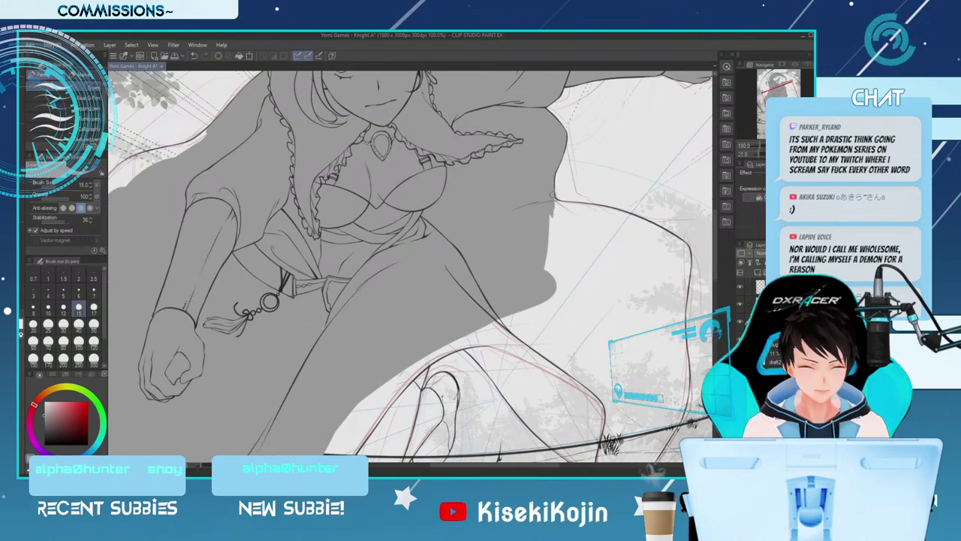
{"action": "mouse_move", "coordinate": [563, 205]}
{"action": "left_mouse_down"}
{"action": "mouse_move", "coordinate": [574, 206]}
{"action": "mouse_move", "coordinate": [567, 203]}
{"action": "left_mouse_up"}
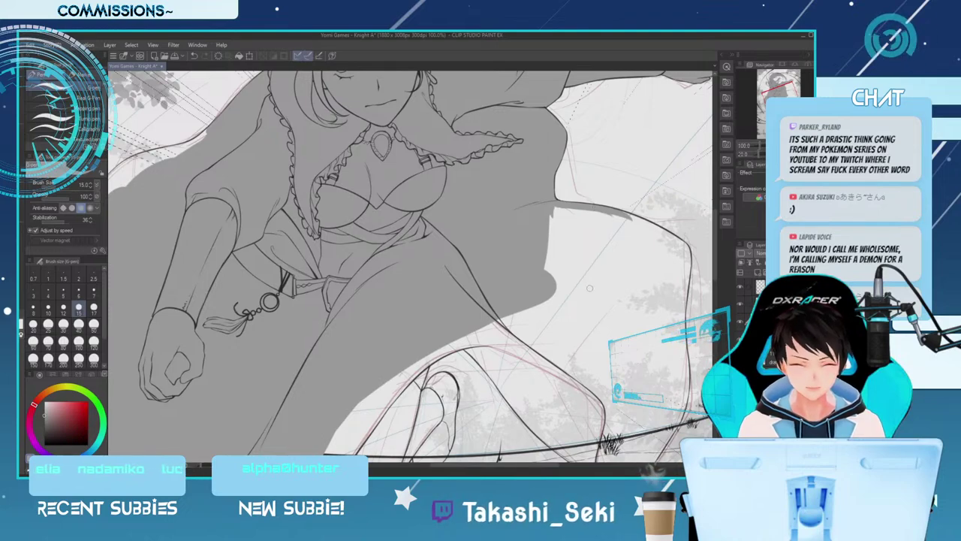
{"action": "key", "text": "ctrl+minus"}
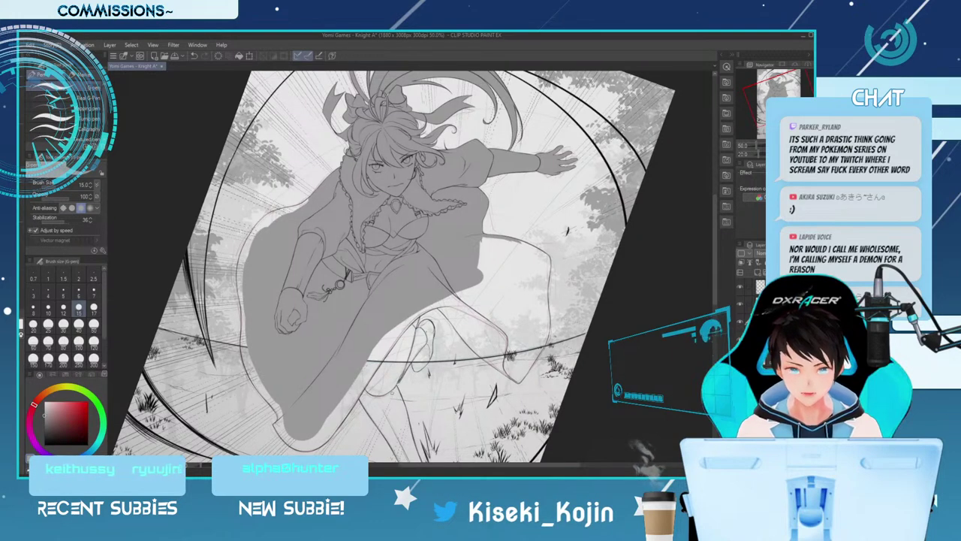
{"action": "left_click_drag", "start_coordinate": [410, 300], "coordinate": [410, 233]}
{"action": "scroll", "coordinate": [380, 267], "scroll_direction": "up", "scroll_amount": 2}
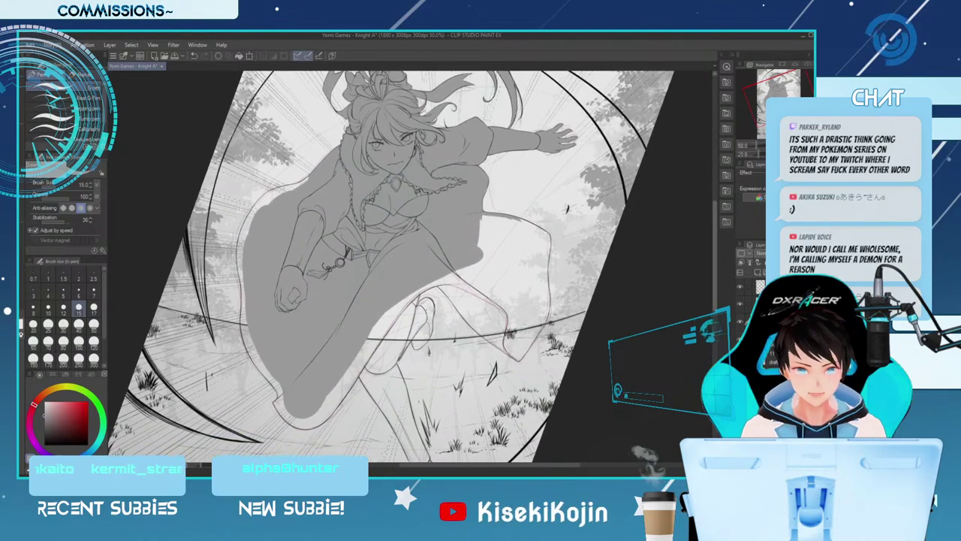
{"action": "key", "text": "bracketright"}
{"action": "key", "text": "bracketright"}
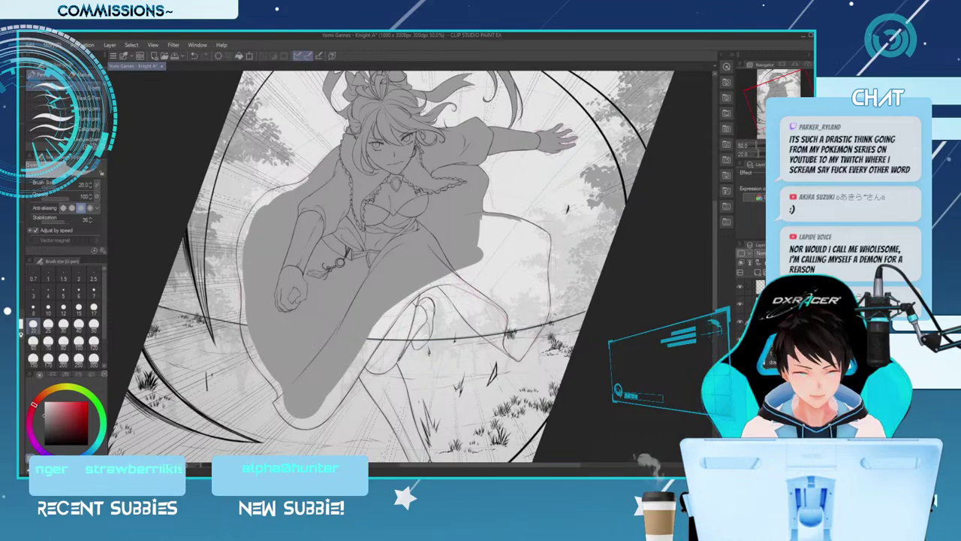
{"action": "key", "text": "ctrl+plus"}
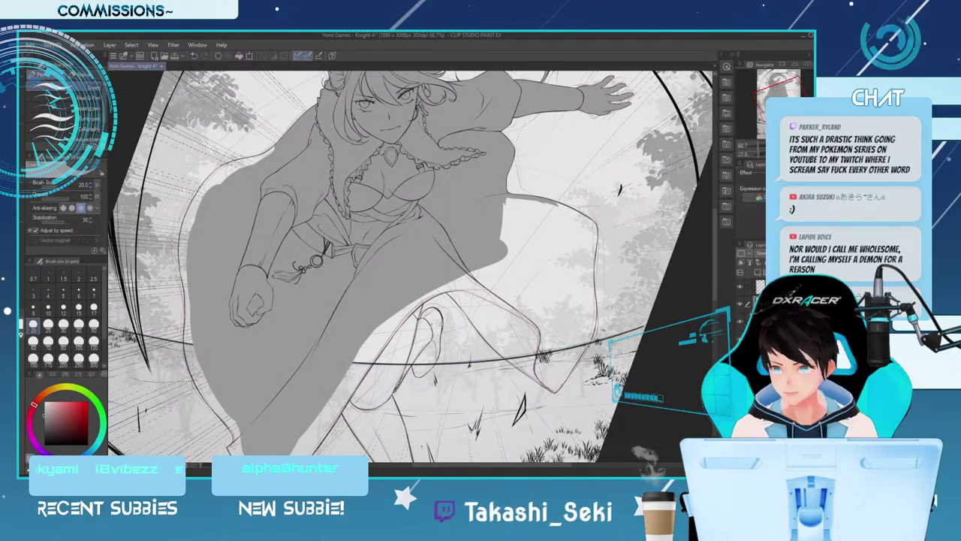
Pick the dark line colour from the canvas and return to the pen for the cape's lower folds
{"action": "key", "text": "i"}
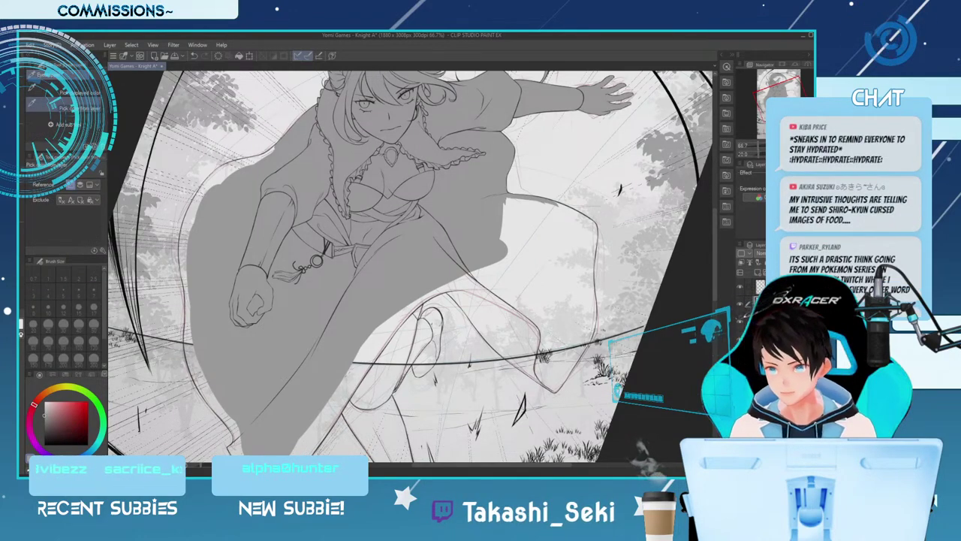
{"action": "key", "text": "p"}
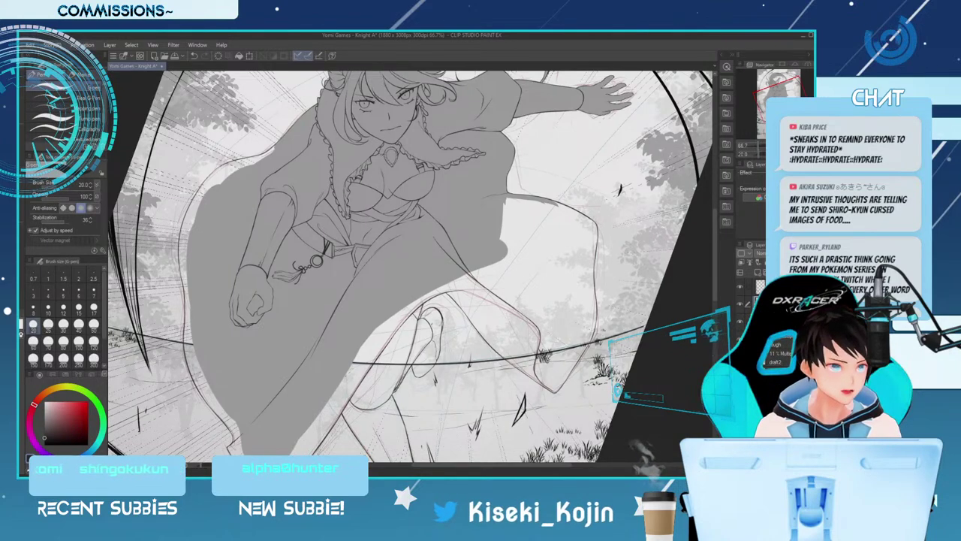
{"action": "key", "text": "minus"}
{"action": "key", "text": "minus"}
{"action": "key", "text": "minus"}
{"action": "key", "text": "minus"}
{"action": "key", "text": "minus"}
{"action": "key", "text": "minus"}
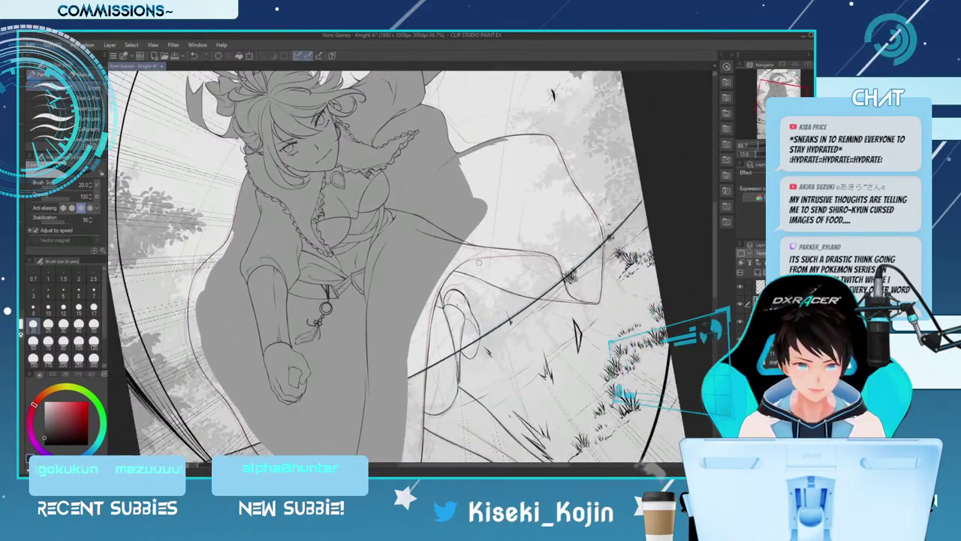
Ink the missing line along the sketched inner edge of the cape's fold above the rear leg, using a 4 px pen
{"action": "key", "text": "p"}
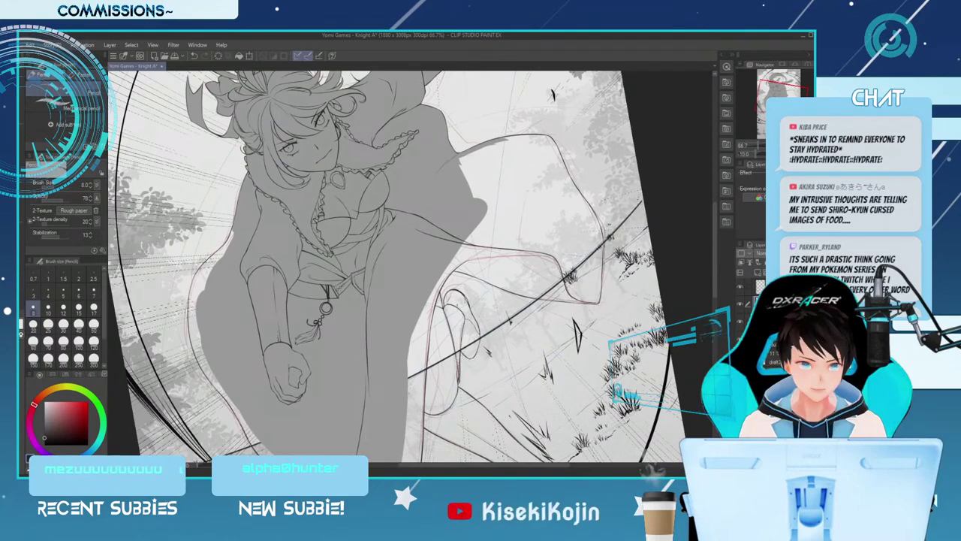
{"action": "key", "text": "minus"}
{"action": "key", "text": "minus"}
{"action": "key", "text": "minus"}
{"action": "key", "text": "minus"}
{"action": "key", "text": "ctrl+plus"}
{"action": "key", "text": "ctrl+plus"}
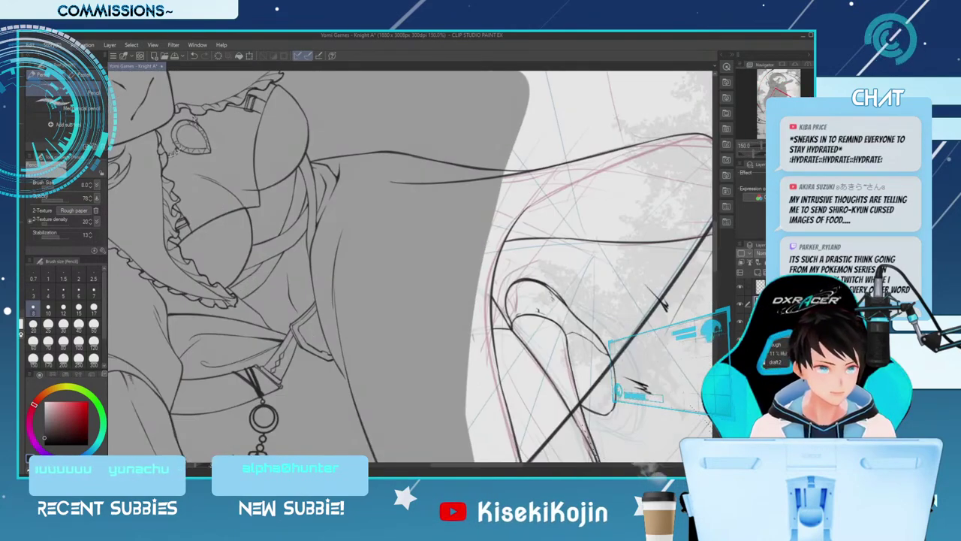
{"action": "left_click_drag", "start_coordinate": [477, 464], "coordinate": [505, 464]}
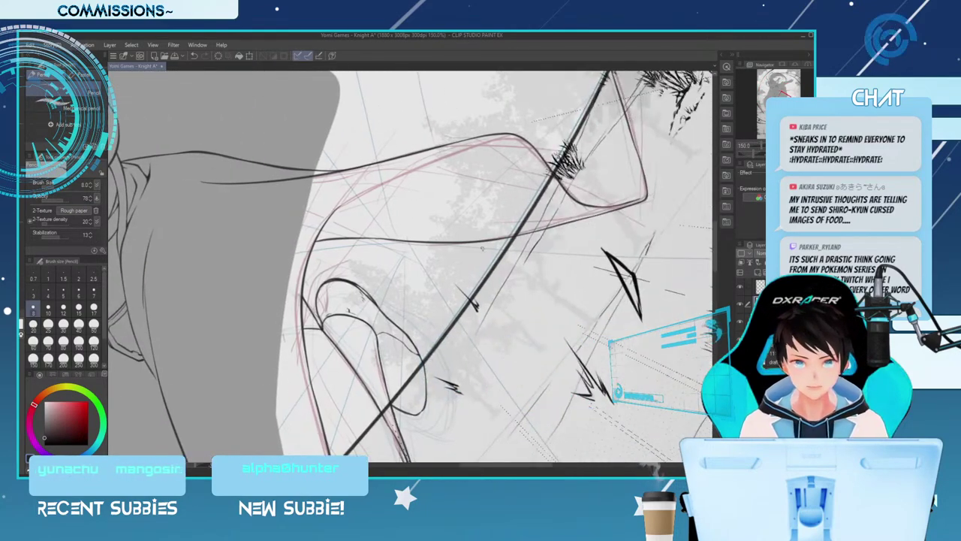
{"action": "key", "text": "p"}
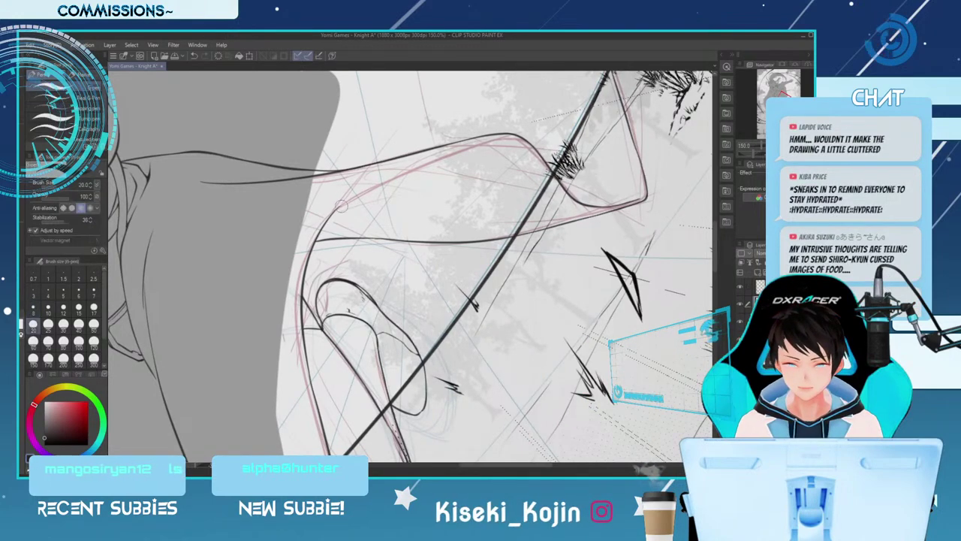
{"action": "left_click", "coordinate": [94, 278]}
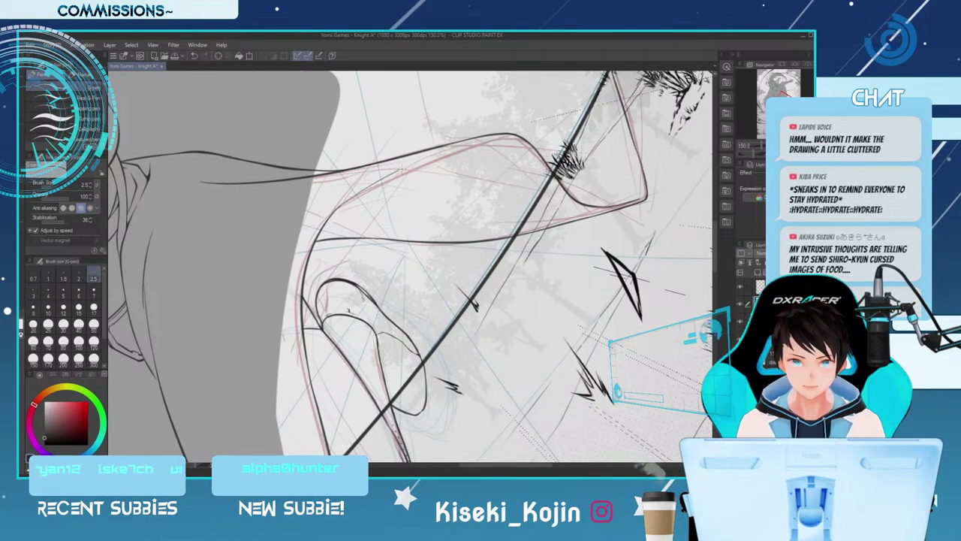
{"action": "left_click", "coordinate": [48, 292]}
{"action": "left_click_drag", "start_coordinate": [342, 206], "coordinate": [518, 137]}
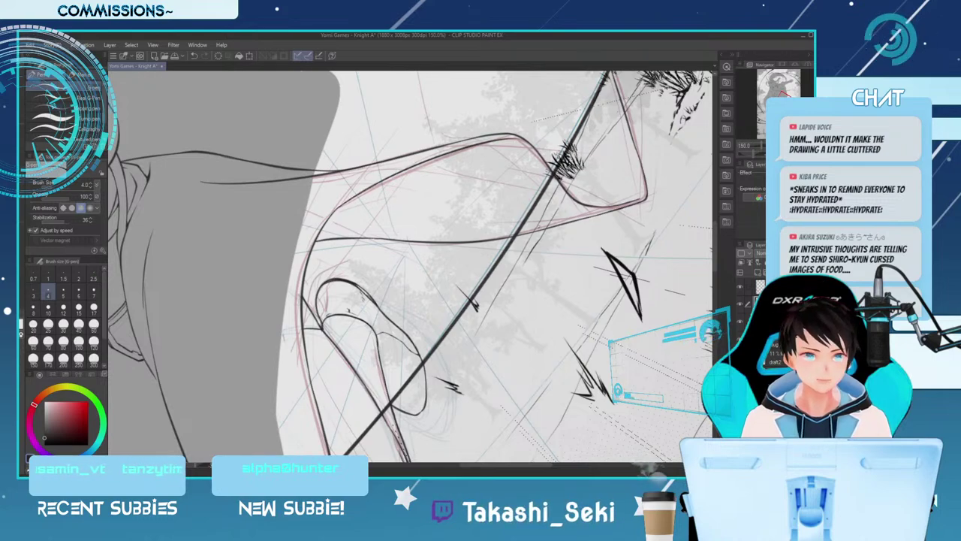
Switch back to the fill layer below the line art and pick the grey base colour from the canvas
{"action": "key", "text": "ctrl+minus"}
{"action": "key", "text": "ctrl+minus"}
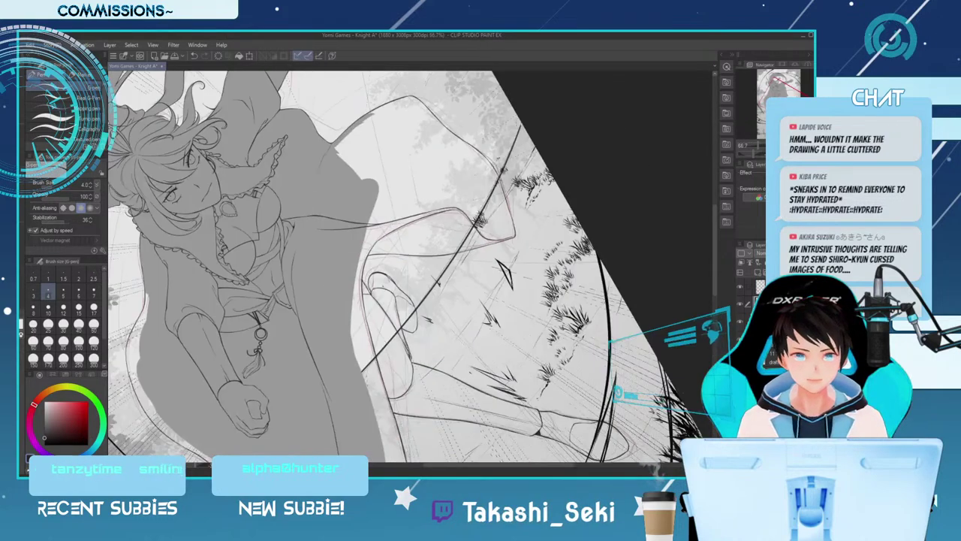
{"action": "key", "text": "asciicircum"}
{"action": "key", "text": "asciicircum"}
{"action": "key", "text": "asciicircum"}
{"action": "key", "text": "asciicircum"}
{"action": "key", "text": "asciicircum"}
{"action": "key", "text": "asciicircum"}
{"action": "key", "text": "asciicircum"}
{"action": "key", "text": "asciicircum"}
{"action": "key", "text": "asciicircum"}
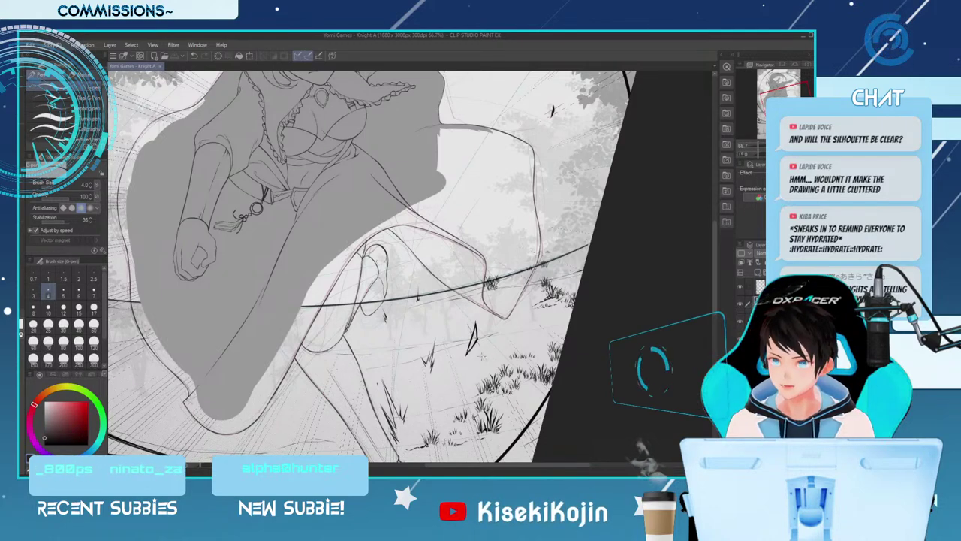
{"action": "key", "text": "alt+bracketleft"}
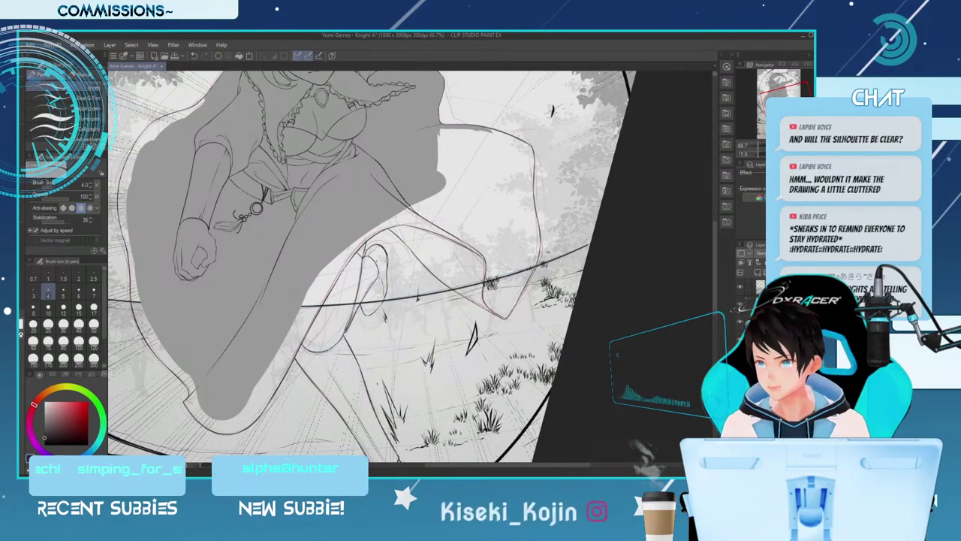
{"action": "key", "text": "g"}
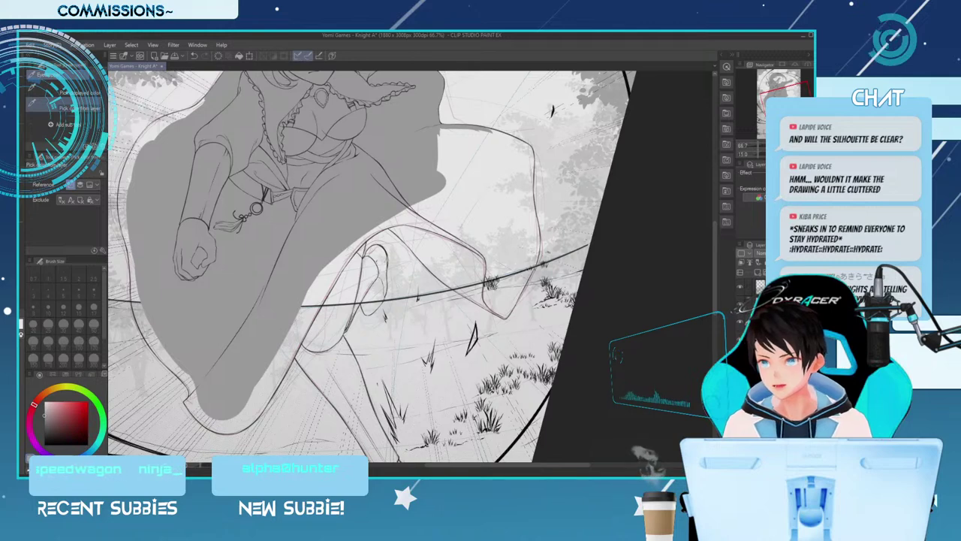
Fill the main area of the bent rear leg below the cape with grey, using a 60 px pen
{"action": "key", "text": "p"}
{"action": "left_click", "coordinate": [33, 341]}
{"action": "left_click_drag", "start_coordinate": [362, 239], "coordinate": [325, 316]}
{"action": "mouse_move", "coordinate": [334, 264]}
{"action": "left_mouse_down"}
{"action": "mouse_move", "coordinate": [317, 323]}
{"action": "mouse_move", "coordinate": [332, 248]}
{"action": "mouse_move", "coordinate": [308, 342]}
{"action": "left_mouse_up"}
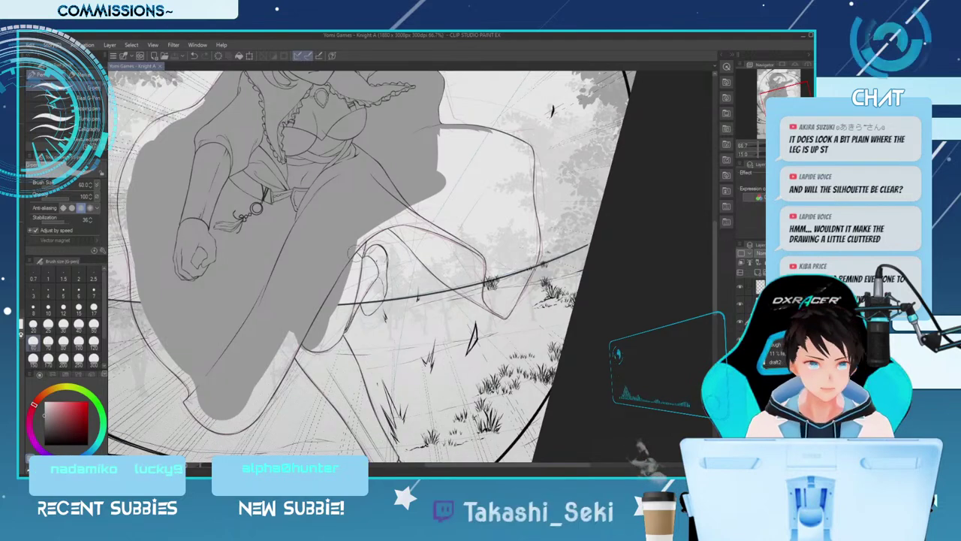
{"action": "scroll", "coordinate": [358, 242], "scroll_direction": "down", "scroll_amount": 3}
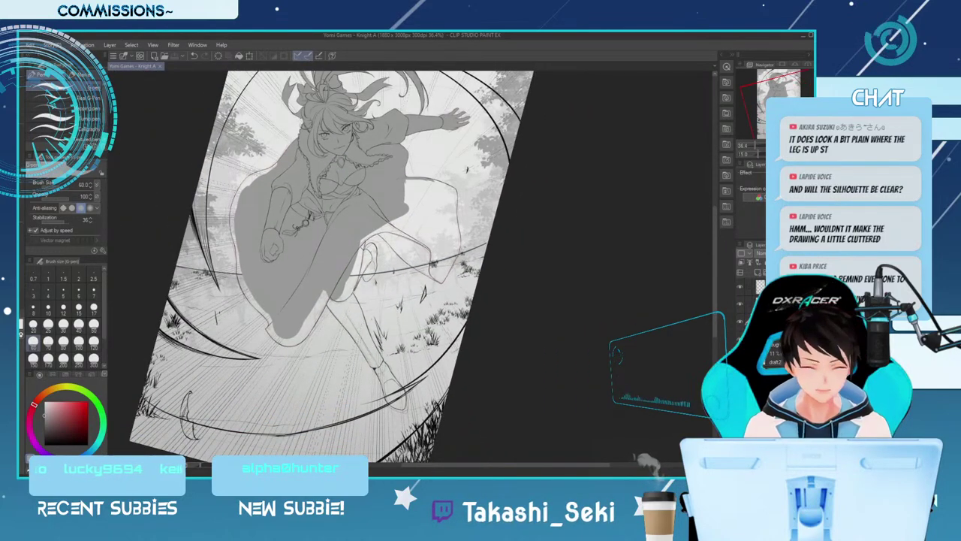
{"action": "scroll", "coordinate": [303, 219], "scroll_direction": "up", "scroll_amount": 3}
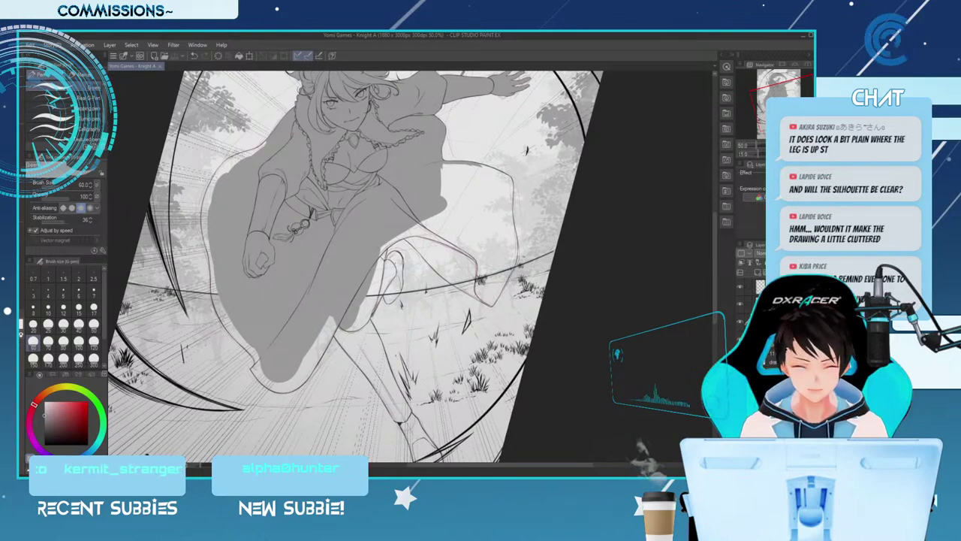
Extend the grey fill along the rear leg's upper edge under the cape fold, using a 20 px brush
{"action": "scroll", "coordinate": [380, 275], "scroll_direction": "up", "scroll_amount": 1}
{"action": "key", "text": "["}
{"action": "key", "text": "["}
{"action": "key", "text": "["}
{"action": "key", "text": "]"}
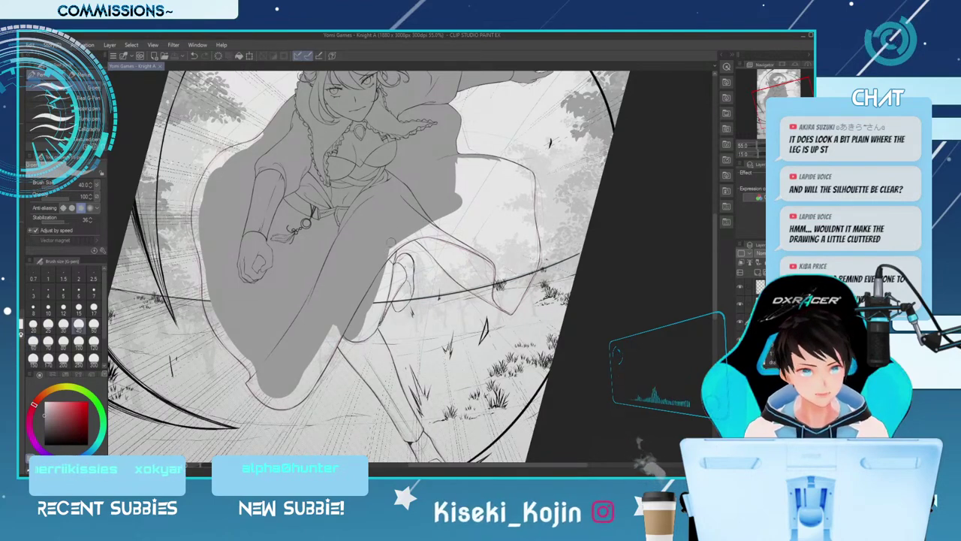
{"action": "key", "text": "ctrl+plus"}
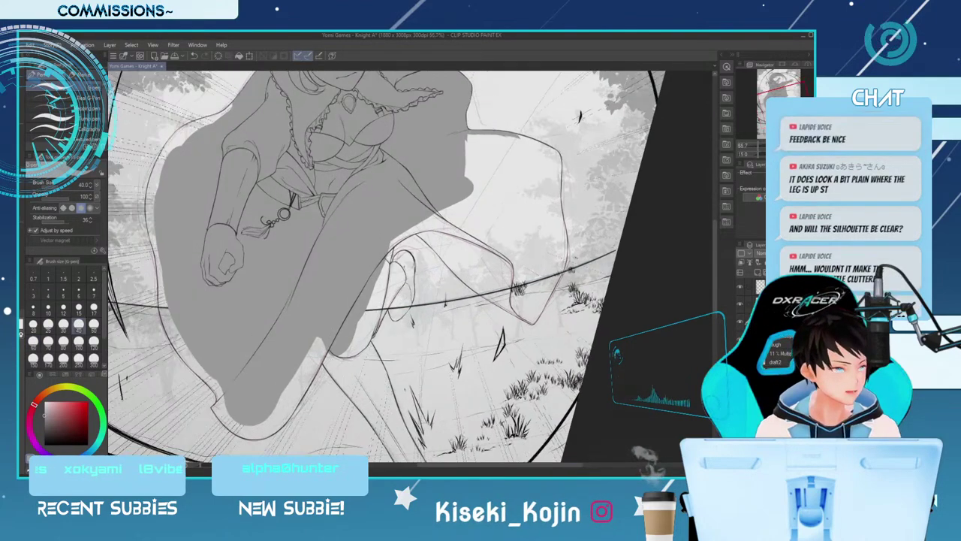
{"action": "key", "text": "["}
{"action": "key", "text": "["}
{"action": "key", "text": "["}
{"action": "left_click_drag", "start_coordinate": [392, 237], "coordinate": [377, 289]}
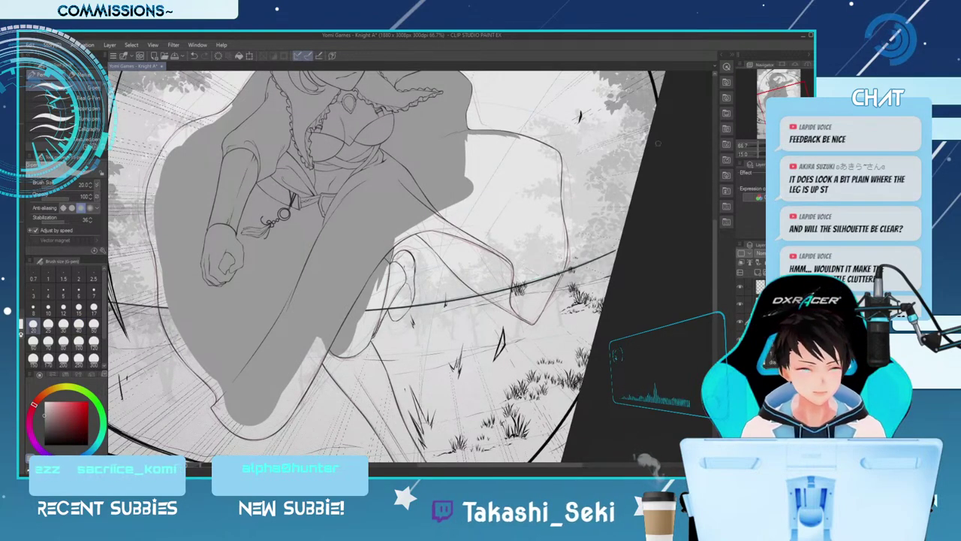
{"action": "scroll", "coordinate": [410, 272], "scroll_direction": "up", "scroll_amount": 2}
{"action": "key", "text": "bracketleft"}
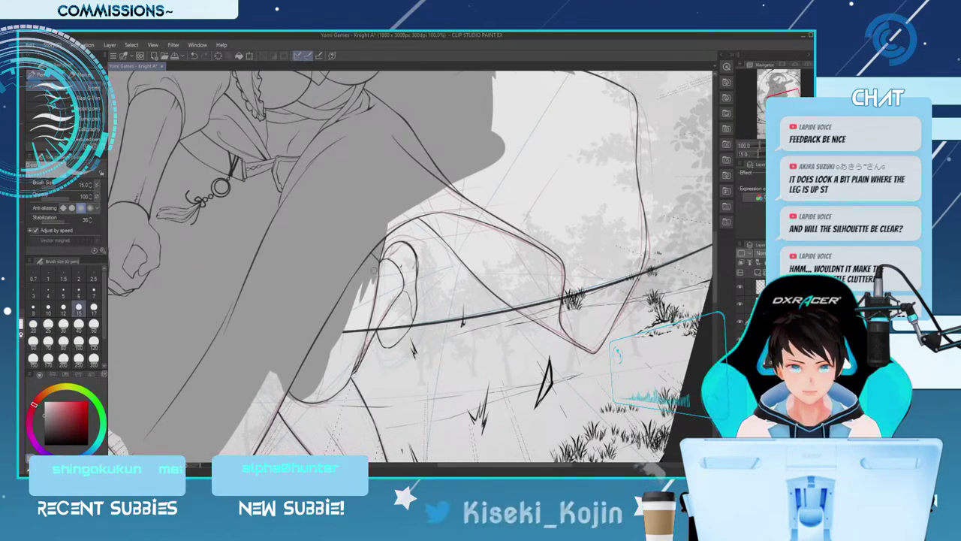
Fill the rest of the rear leg down to its outer outline with grey, using a 50 px brush
{"action": "key", "text": "bracketright"}
{"action": "key", "text": "bracketright"}
{"action": "key", "text": "bracketright"}
{"action": "key", "text": "bracketright"}
{"action": "key", "text": "bracketright"}
{"action": "key", "text": "bracketright"}
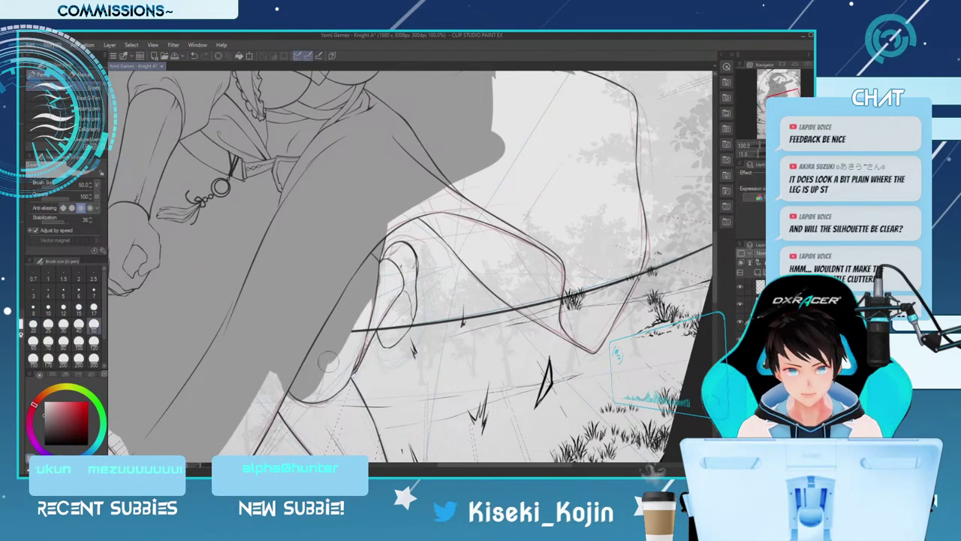
{"action": "mouse_move", "coordinate": [353, 315]}
{"action": "left_mouse_down"}
{"action": "mouse_move", "coordinate": [315, 369]}
{"action": "mouse_move", "coordinate": [383, 280]}
{"action": "mouse_move", "coordinate": [323, 377]}
{"action": "mouse_move", "coordinate": [356, 330]}
{"action": "left_mouse_up"}
Fill the narrow shape behind the rear leg with grey, starting with a 20 px brush and enlarging it to 30 px
{"action": "key", "text": "bracketleft"}
{"action": "key", "text": "bracketleft"}
{"action": "key", "text": "bracketleft"}
{"action": "key", "text": "bracketleft"}
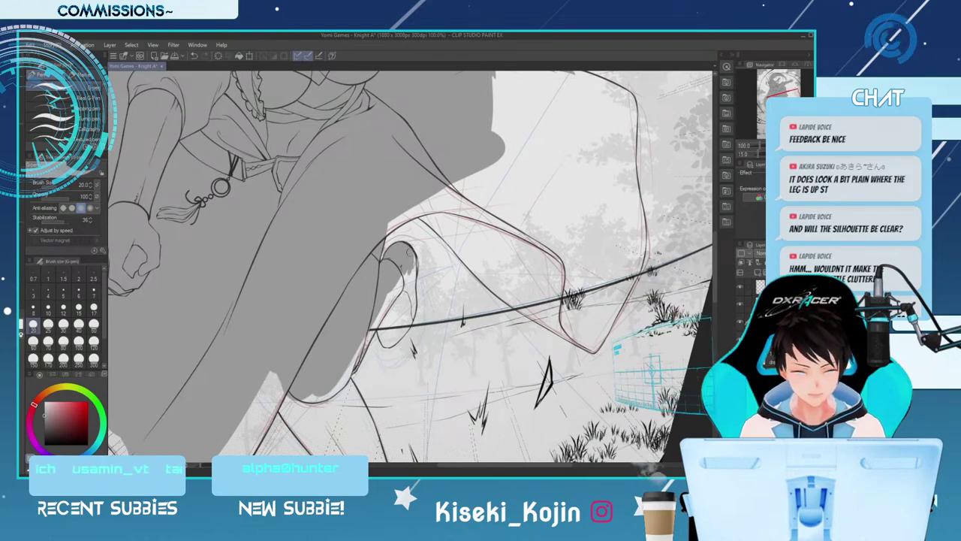
{"action": "left_click_drag", "start_coordinate": [411, 259], "coordinate": [393, 301]}
{"action": "key", "text": "bracketright"}
{"action": "key", "text": "bracketright"}
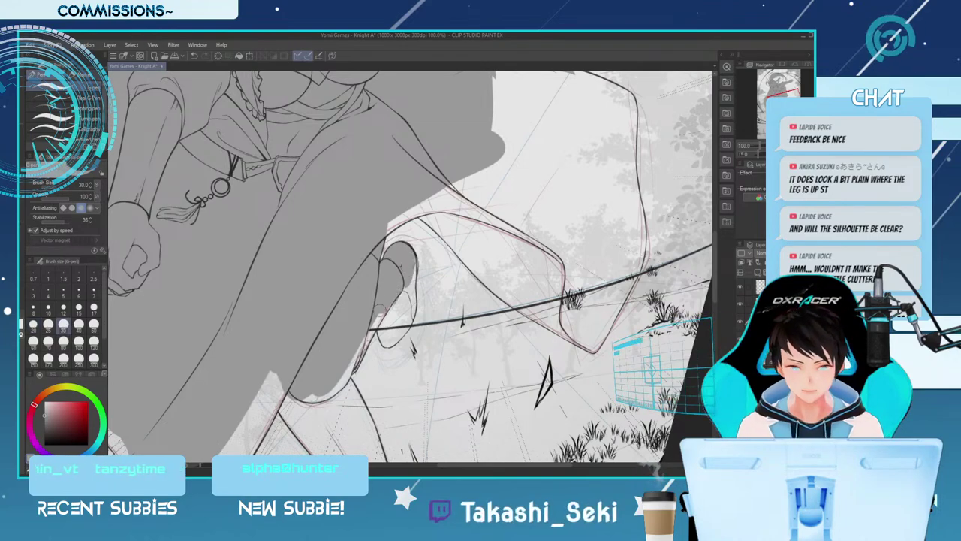
Reduce the brush size to 20 px and save the drawing
{"action": "key", "text": "ctrl+minus"}
{"action": "key", "text": "ctrl+minus"}
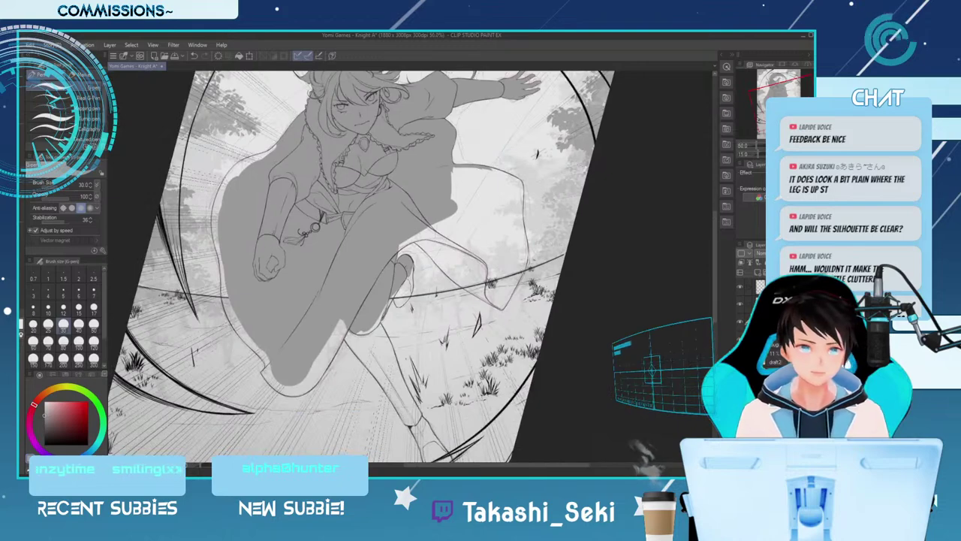
{"action": "key", "text": "bracketright"}
{"action": "key", "text": "bracketright"}
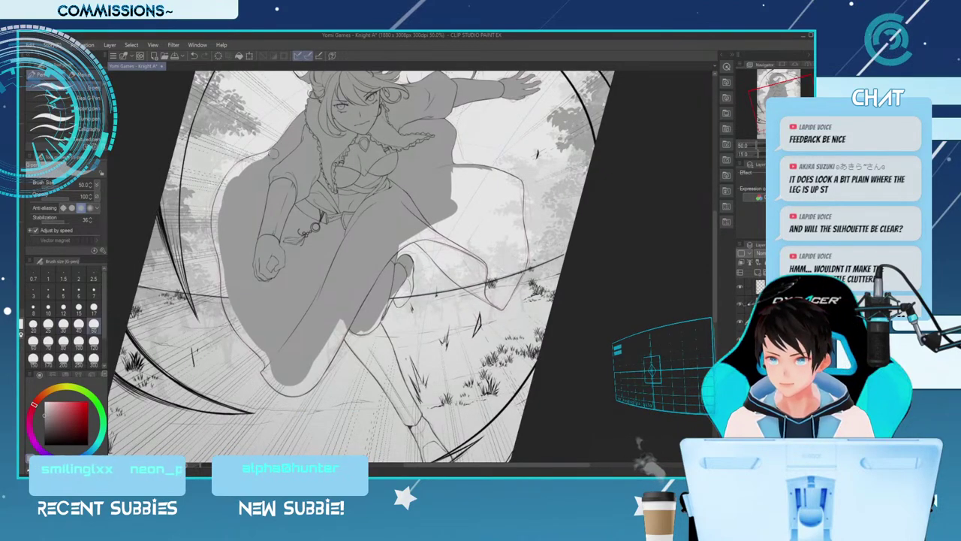
{"action": "key", "text": "ctrl+plus"}
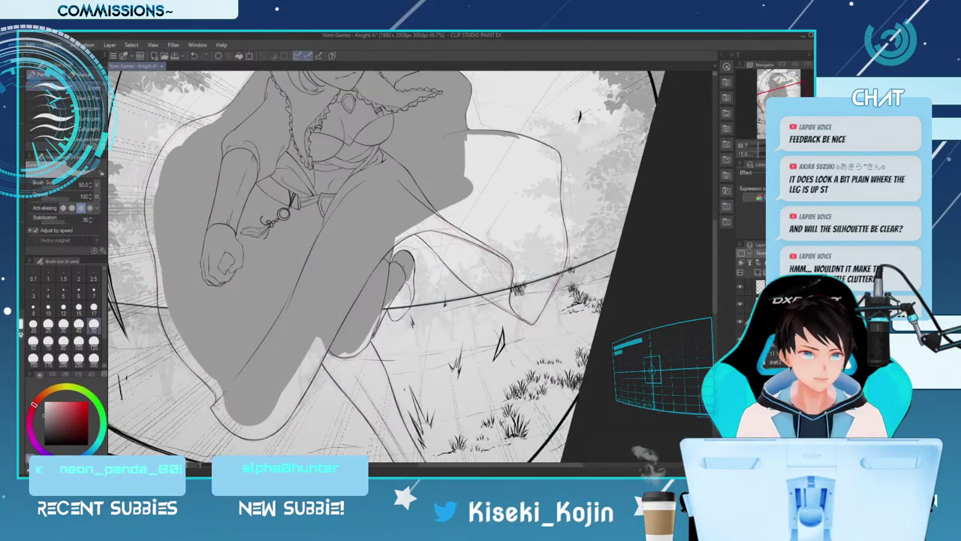
{"action": "left_click_drag", "start_coordinate": [715, 266], "coordinate": [715, 225]}
{"action": "key", "text": "["}
{"action": "key", "text": "["}
{"action": "key", "text": "["}
{"action": "key", "text": "["}
{"action": "left_click_drag", "start_coordinate": [500, 465], "coordinate": [465, 464]}
{"action": "left_click_drag", "start_coordinate": [714, 224], "coordinate": [715, 233]}
{"action": "scroll", "coordinate": [410, 266], "scroll_direction": "down", "scroll_amount": 3}
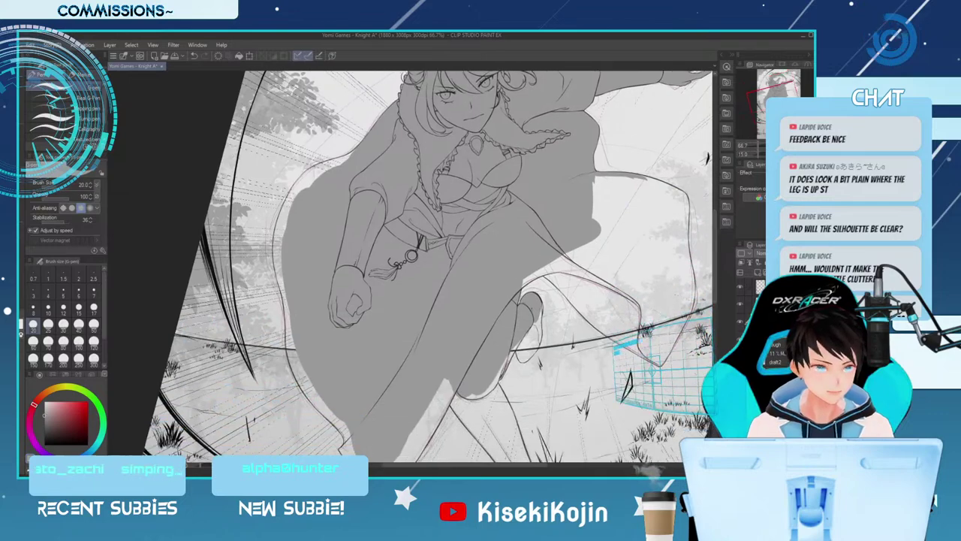
{"action": "scroll", "coordinate": [531, 233], "scroll_direction": "up", "scroll_amount": 2}
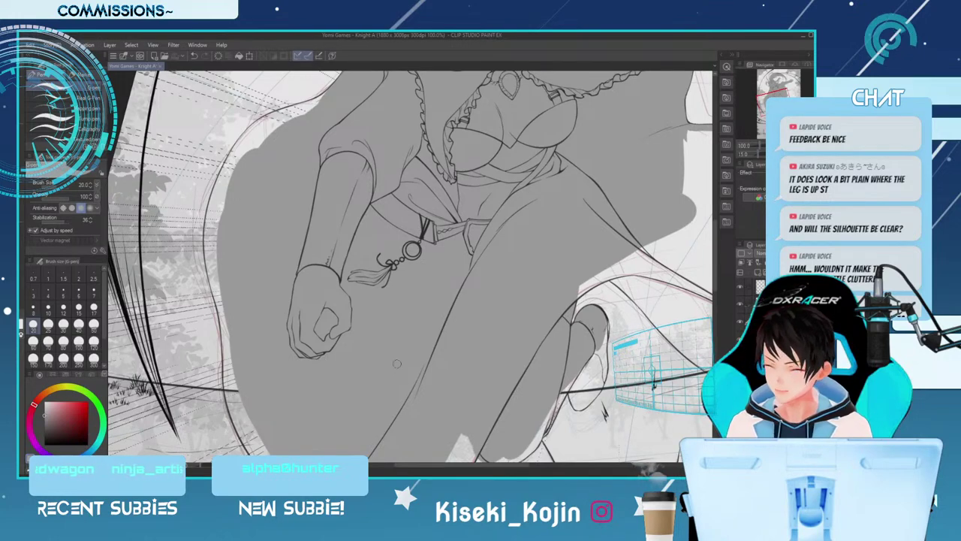
{"action": "key", "text": "ctrl+s"}
Touch up the grey fill along the cape's outer curve beside the lowered arm, using 15 px and 25 px brushes
{"action": "left_click_drag", "start_coordinate": [331, 255], "coordinate": [331, 338]}
{"action": "key", "text": "["}
{"action": "key", "text": "["}
{"action": "left_click_drag", "start_coordinate": [324, 184], "coordinate": [304, 195]}
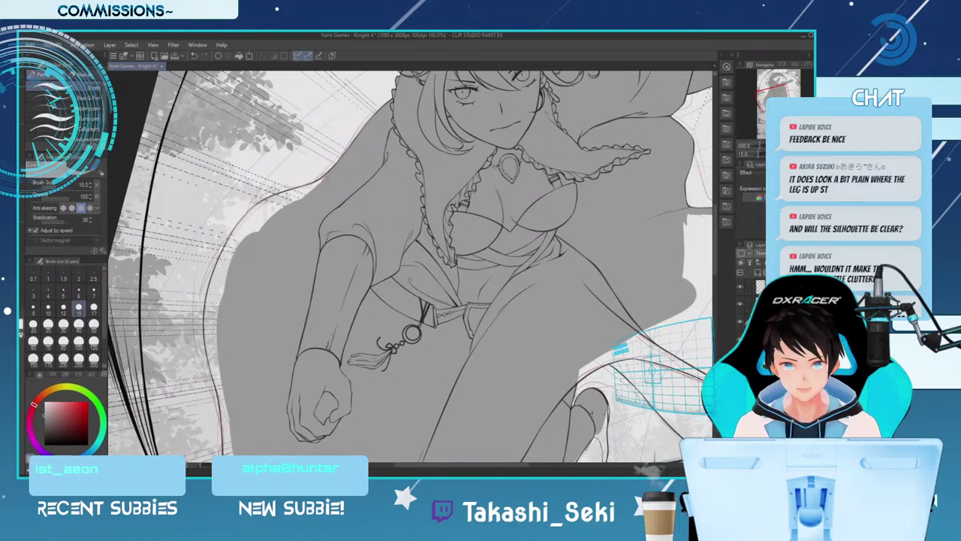
{"action": "key", "text": "]"}
{"action": "key", "text": "]"}
{"action": "key", "text": "]"}
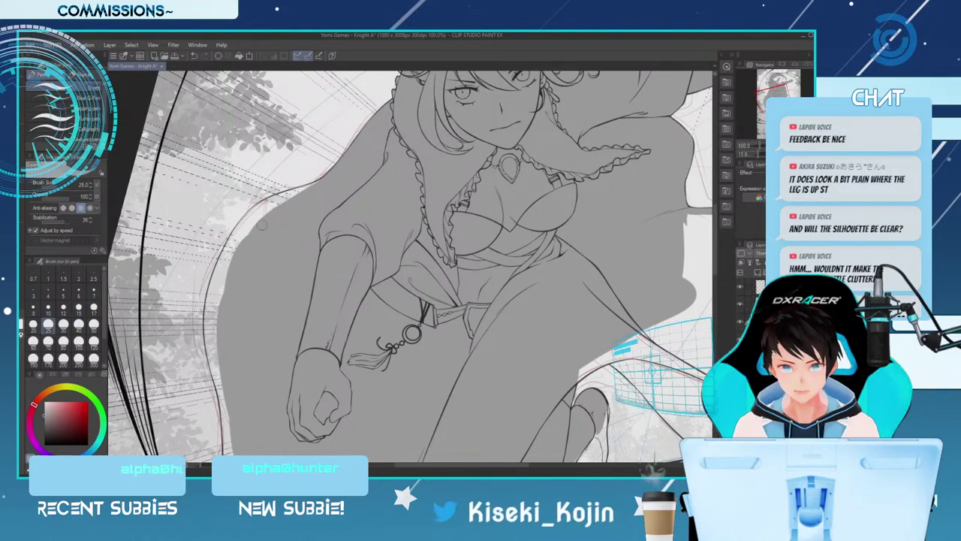
{"action": "mouse_move", "coordinate": [287, 203]}
{"action": "left_mouse_down"}
{"action": "mouse_move", "coordinate": [238, 261]}
{"action": "mouse_move", "coordinate": [273, 209]}
{"action": "mouse_move", "coordinate": [259, 220]}
{"action": "mouse_move", "coordinate": [226, 292]}
{"action": "left_mouse_up"}
{"action": "left_click_drag", "start_coordinate": [250, 226], "coordinate": [223, 306]}
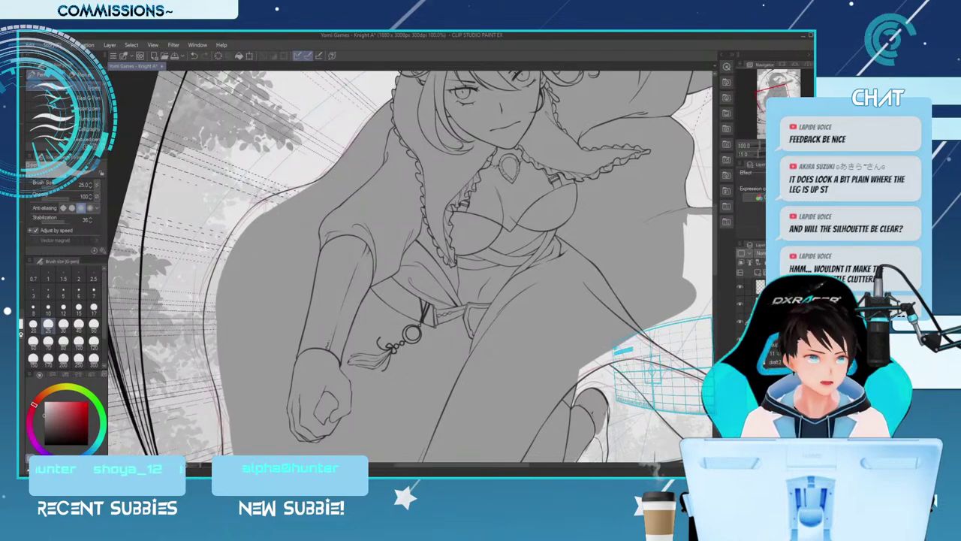
Fill the small gap under the cape's outline beside the shoulder with grey, using a 17 px brush
{"action": "left_click_drag", "start_coordinate": [715, 239], "coordinate": [715, 219]}
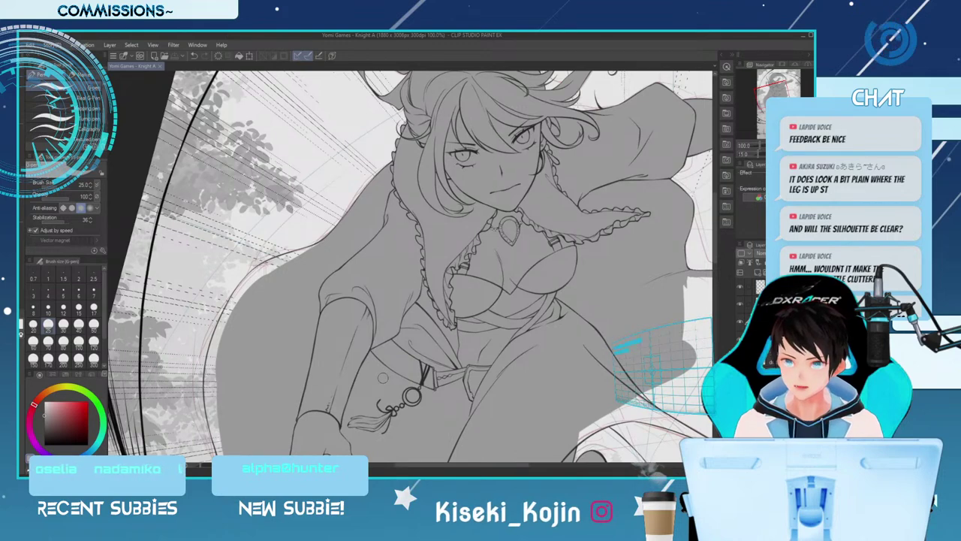
{"action": "left_click_drag", "start_coordinate": [325, 391], "coordinate": [393, 392]}
{"action": "key", "text": "bracketleft"}
{"action": "key", "text": "bracketleft"}
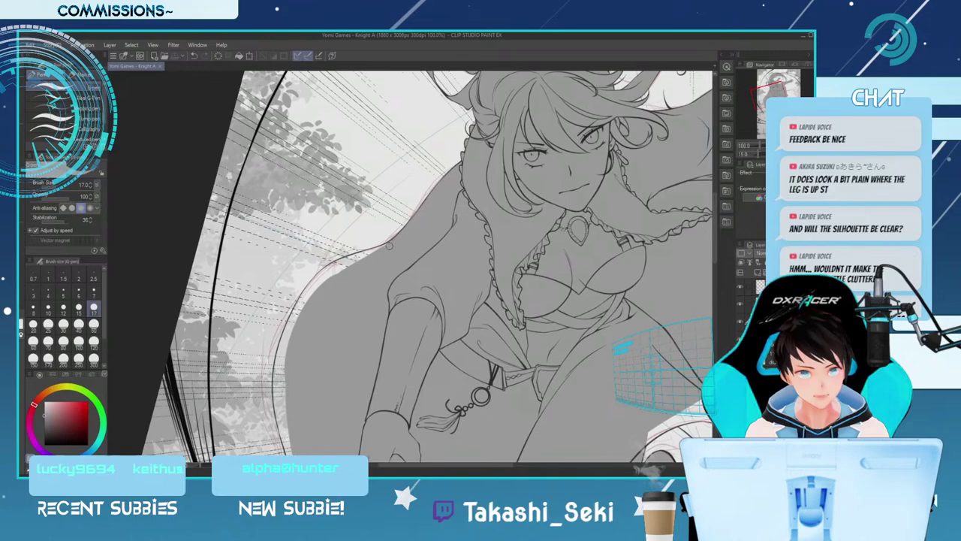
{"action": "left_click_drag", "start_coordinate": [380, 253], "coordinate": [383, 248]}
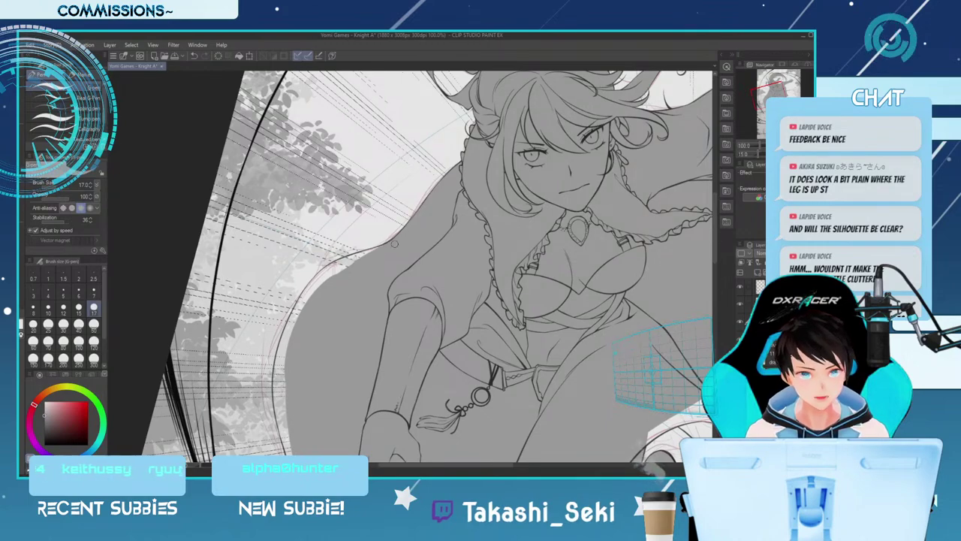
Bring the grey fill out to the cape's curved outline below the shoulder with repeated 17 px strokes
{"action": "key", "text": "ctrl+plus"}
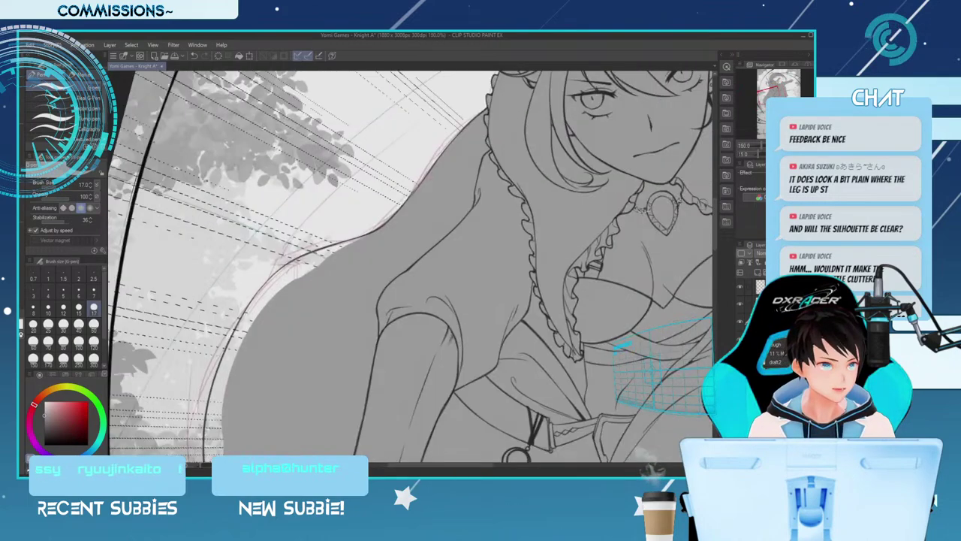
{"action": "mouse_move", "coordinate": [342, 263]}
{"action": "left_mouse_down"}
{"action": "mouse_move", "coordinate": [424, 270]}
{"action": "mouse_move", "coordinate": [381, 275]}
{"action": "mouse_move", "coordinate": [349, 315]}
{"action": "left_mouse_up"}
{"action": "mouse_move", "coordinate": [402, 263]}
{"action": "left_mouse_down"}
{"action": "mouse_move", "coordinate": [371, 294]}
{"action": "mouse_move", "coordinate": [452, 249]}
{"action": "mouse_move", "coordinate": [390, 268]}
{"action": "mouse_move", "coordinate": [472, 236]}
{"action": "mouse_move", "coordinate": [390, 266]}
{"action": "mouse_move", "coordinate": [477, 235]}
{"action": "mouse_move", "coordinate": [446, 245]}
{"action": "left_mouse_up"}
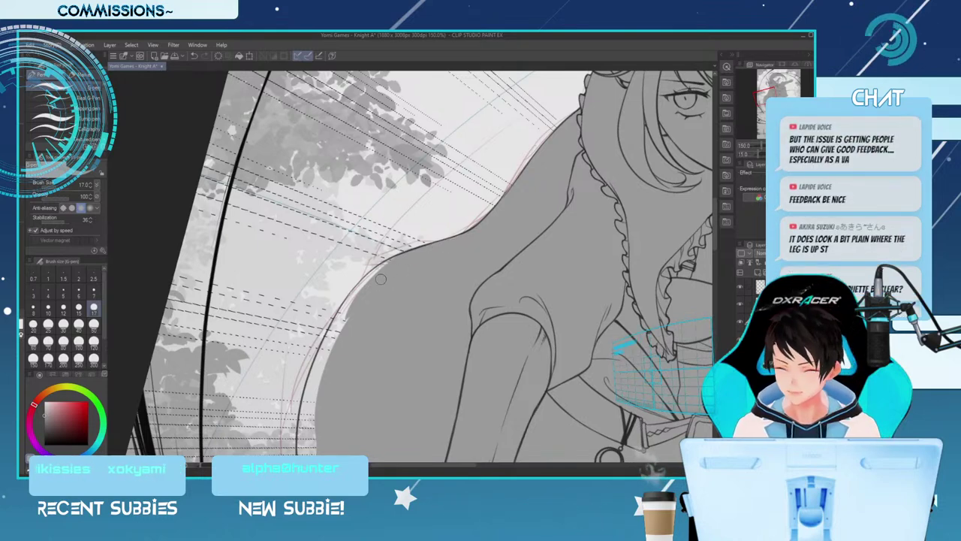
{"action": "left_click_drag", "start_coordinate": [376, 272], "coordinate": [343, 337]}
{"action": "left_click_drag", "start_coordinate": [398, 260], "coordinate": [338, 351]}
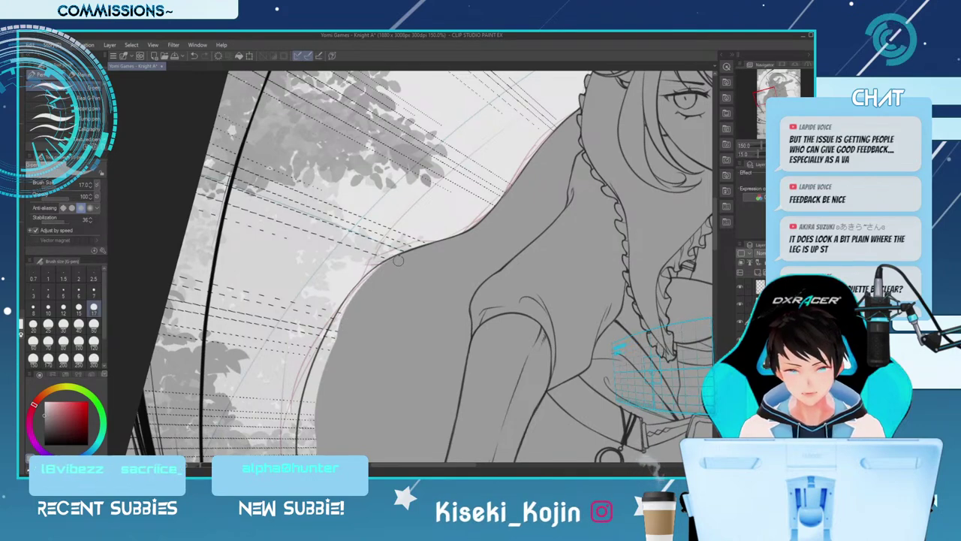
{"action": "left_click_drag", "start_coordinate": [386, 265], "coordinate": [339, 337]}
{"action": "left_click_drag", "start_coordinate": [383, 266], "coordinate": [337, 334]}
{"action": "left_click_drag", "start_coordinate": [371, 277], "coordinate": [325, 366]}
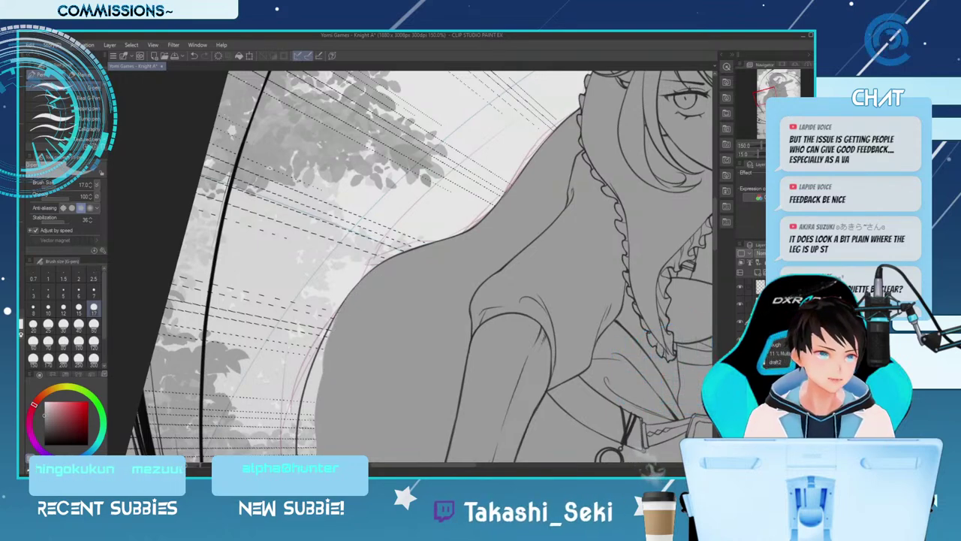
{"action": "key", "text": "ctrl+minus"}
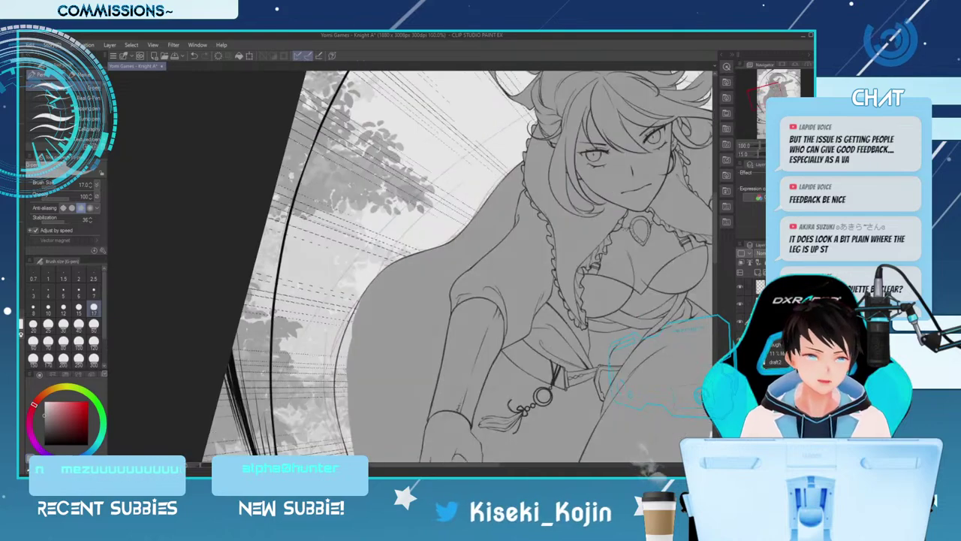
Paint grey along the inside of the cape's outer line beside the forearm and fist, using a 17 px brush
{"action": "left_click_drag", "start_coordinate": [410, 330], "coordinate": [411, 266]}
{"action": "scroll", "coordinate": [701, 251], "scroll_direction": "down", "scroll_amount": 2}
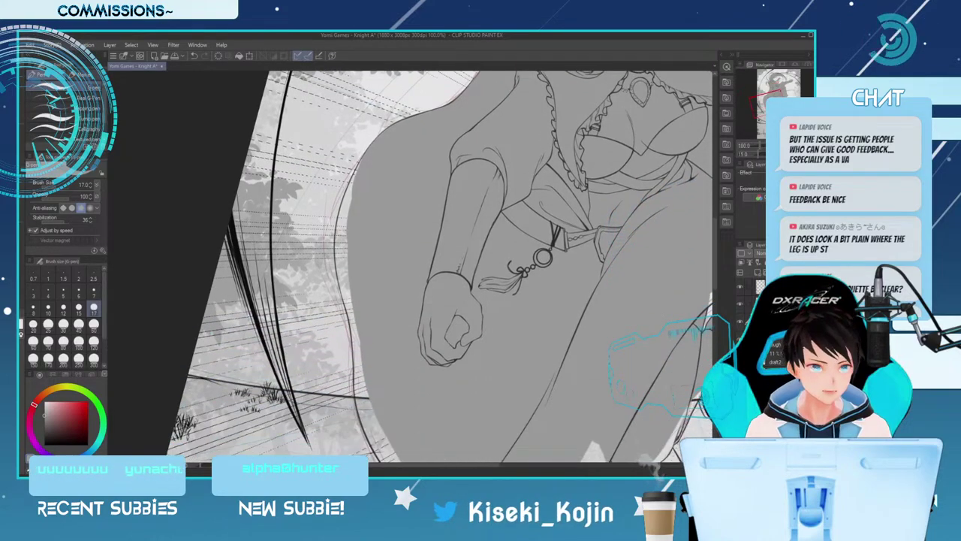
{"action": "key", "text": "ctrl+plus"}
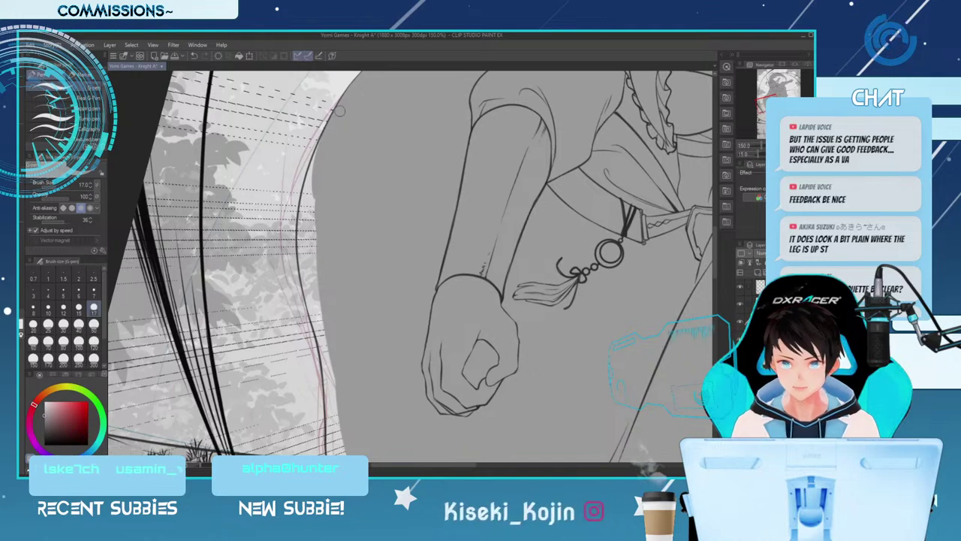
{"action": "left_click_drag", "start_coordinate": [318, 156], "coordinate": [309, 218]}
{"action": "left_click_drag", "start_coordinate": [316, 163], "coordinate": [305, 248]}
{"action": "mouse_move", "coordinate": [310, 178]}
{"action": "left_mouse_down"}
{"action": "mouse_move", "coordinate": [304, 252]}
{"action": "mouse_move", "coordinate": [304, 216]}
{"action": "mouse_move", "coordinate": [301, 237]}
{"action": "mouse_move", "coordinate": [327, 347]}
{"action": "left_mouse_up"}
{"action": "left_click_drag", "start_coordinate": [311, 304], "coordinate": [325, 359]}
Close the remaining gap inside the cape's outline beside the forearm with a larger brush, and reduce the brush to 15 px
{"action": "key", "text": "bracketright"}
{"action": "key", "text": "bracketright"}
{"action": "key", "text": "bracketright"}
{"action": "key", "text": "bracketright"}
{"action": "left_click_drag", "start_coordinate": [324, 183], "coordinate": [321, 306]}
{"action": "key", "text": "bracketleft"}
{"action": "key", "text": "bracketleft"}
{"action": "key", "text": "bracketleft"}
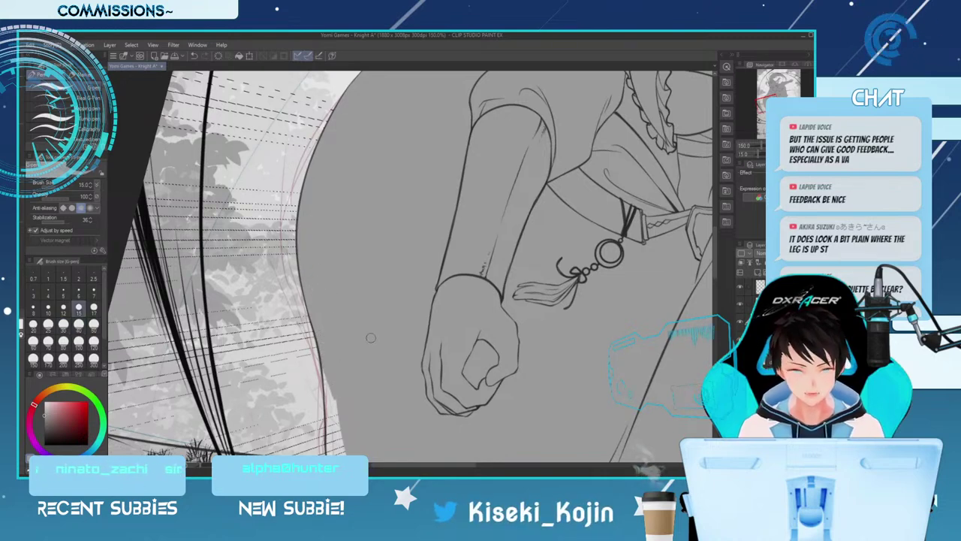
{"action": "scroll", "coordinate": [609, 298], "scroll_direction": "up", "scroll_amount": 1}
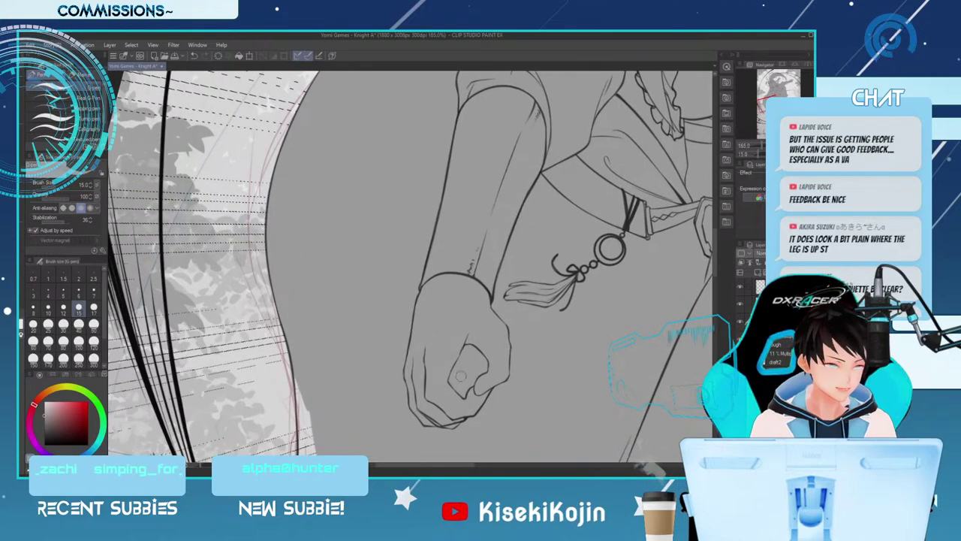
{"action": "key", "text": "ctrl+minus"}
{"action": "key", "text": "ctrl+minus"}
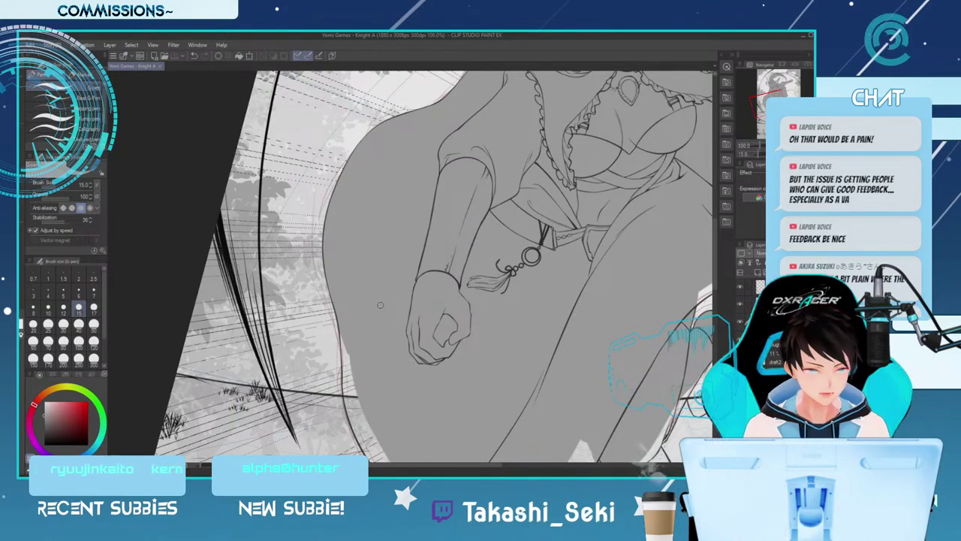
Extend the grey fill to the cape's outer outline below the fist with a 20 px brush, undoing the first stroke
{"action": "left_click_drag", "start_coordinate": [714, 239], "coordinate": [714, 257]}
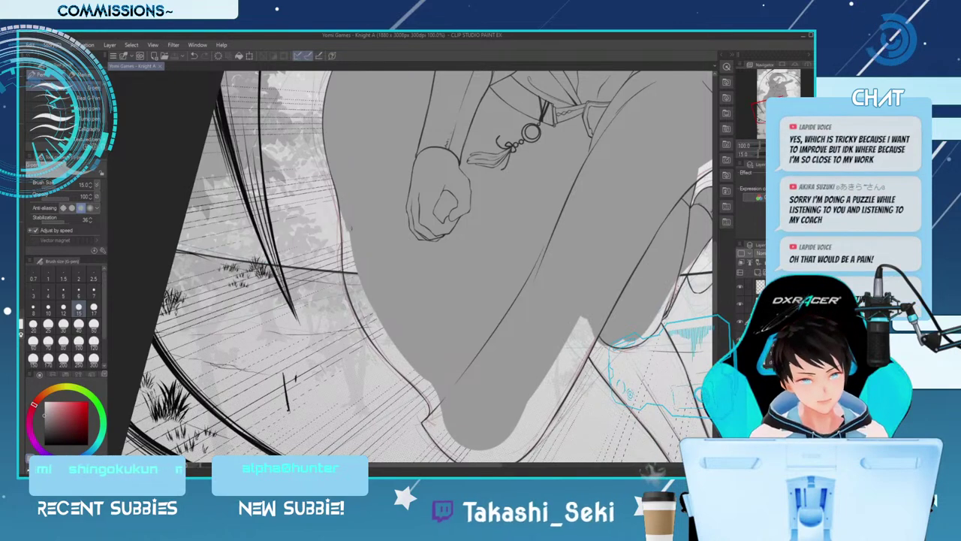
{"action": "left_click_drag", "start_coordinate": [342, 212], "coordinate": [350, 279]}
{"action": "key", "text": "bracketright"}
{"action": "key", "text": "bracketright"}
{"action": "key", "text": "ctrl+z"}
{"action": "left_click_drag", "start_coordinate": [346, 237], "coordinate": [352, 298]}
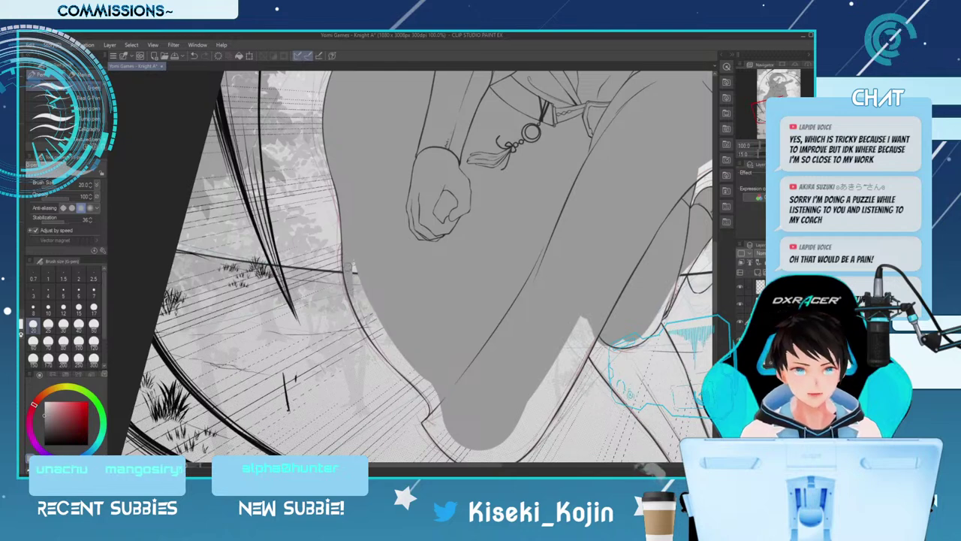
{"action": "key", "text": "bracketright"}
{"action": "key", "text": "bracketright"}
{"action": "key", "text": "bracketright"}
{"action": "key", "text": "bracketleft"}
{"action": "key", "text": "bracketleft"}
{"action": "key", "text": "bracketleft"}
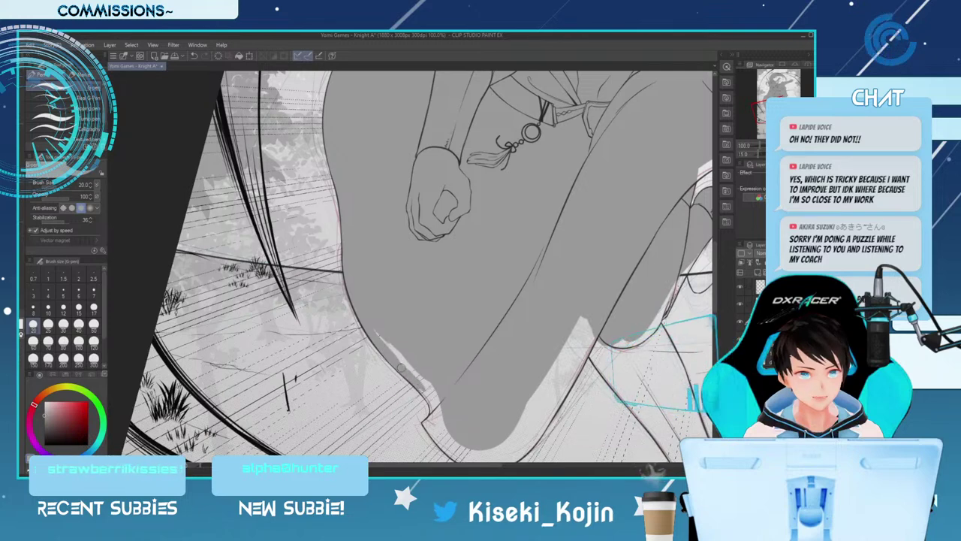
Close the gap above the cape's lower corner and widen the fill along the opposite hem, using brushes from 50 down to 25 px
{"action": "left_click_drag", "start_coordinate": [429, 398], "coordinate": [434, 414]}
{"action": "key", "text": "]"}
{"action": "key", "text": "]"}
{"action": "key", "text": "]"}
{"action": "key", "text": "]"}
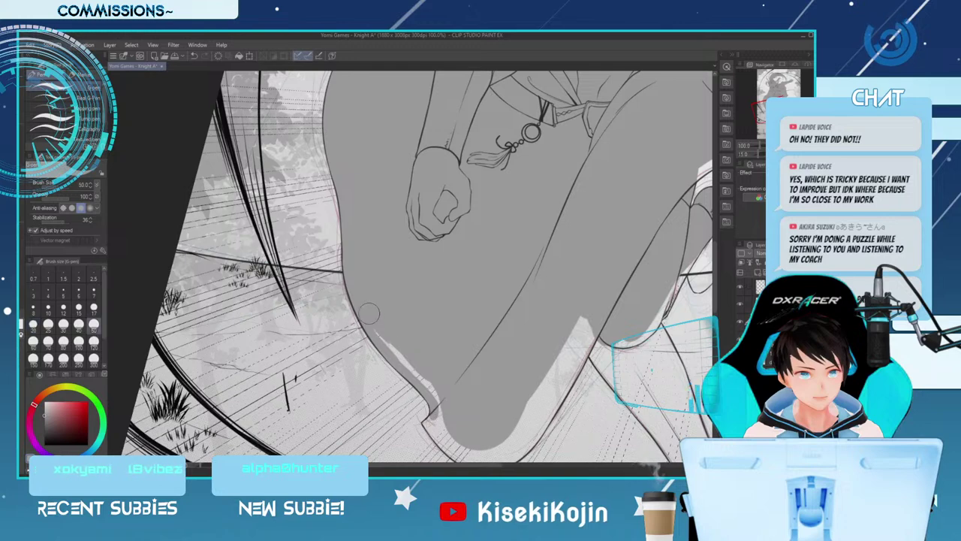
{"action": "key", "text": "bracketleft"}
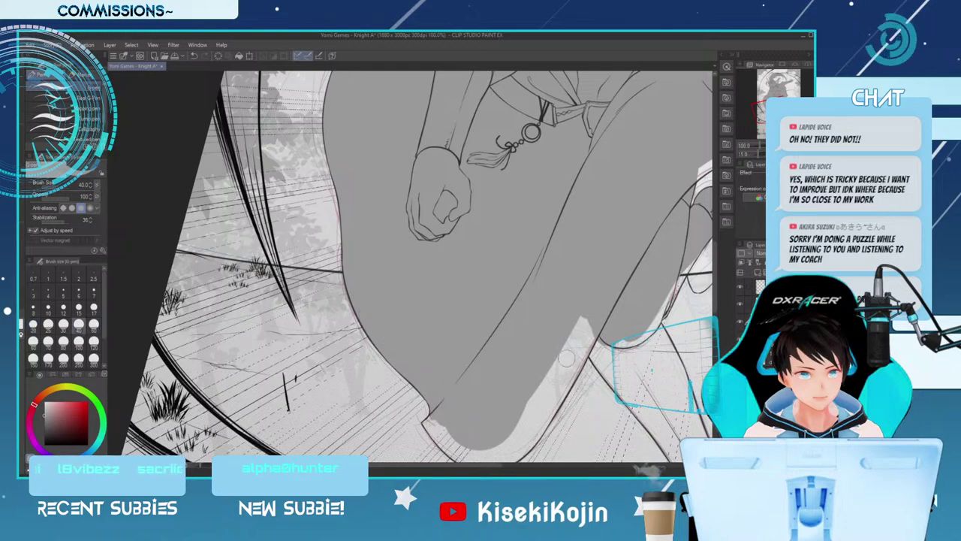
{"action": "key", "text": "bracketleft"}
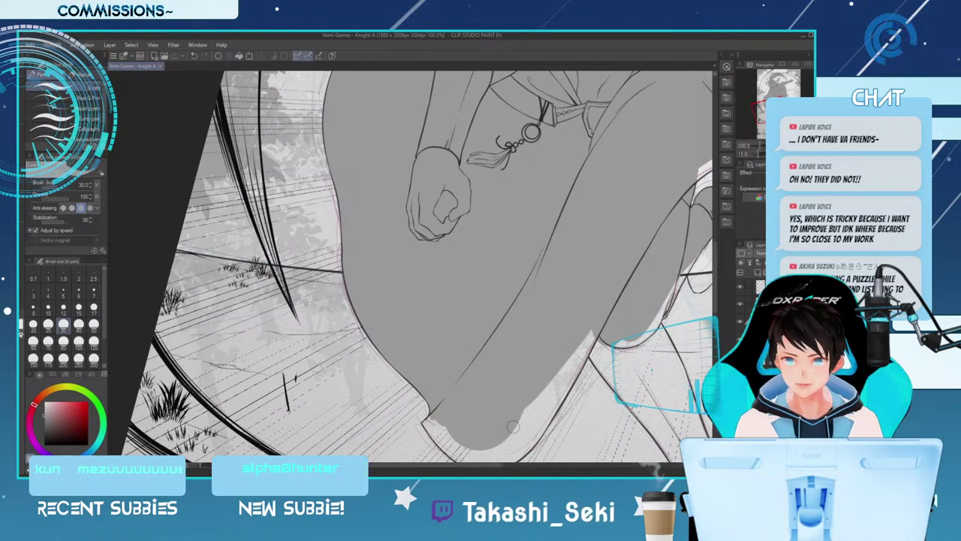
{"action": "key", "text": "bracketleft"}
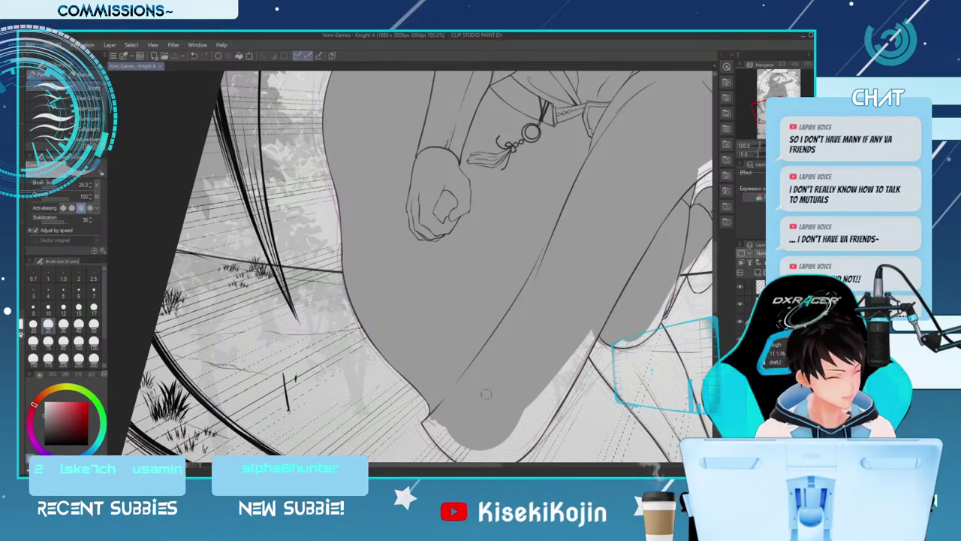
Fill the notched lower corner of the cape with grey, using brush sizes between 10 and 25 px
{"action": "left_click_drag", "start_coordinate": [714, 278], "coordinate": [714, 305]}
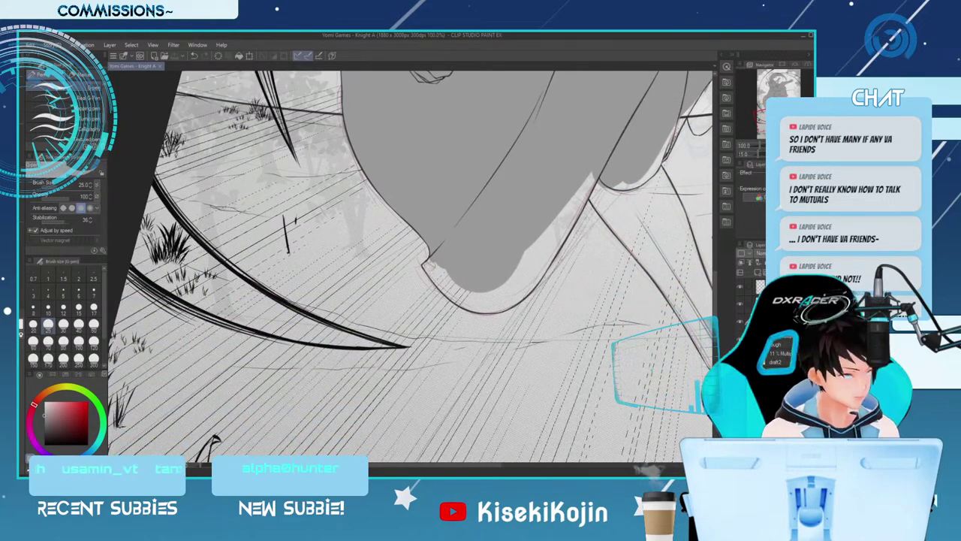
{"action": "left_click", "coordinate": [433, 263]}
{"action": "key", "text": "["}
{"action": "key", "text": "["}
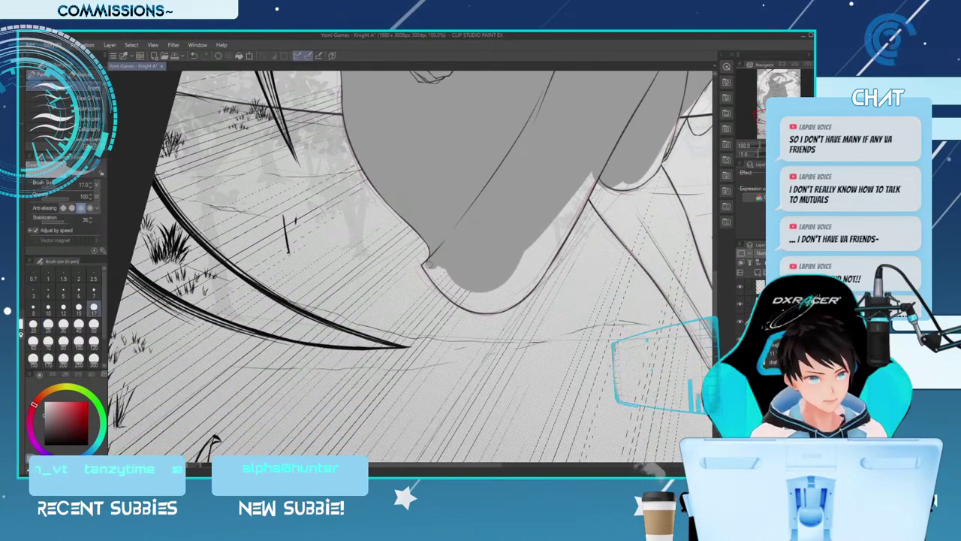
{"action": "key", "text": "bracketleft"}
{"action": "key", "text": "bracketleft"}
{"action": "key", "text": "bracketleft"}
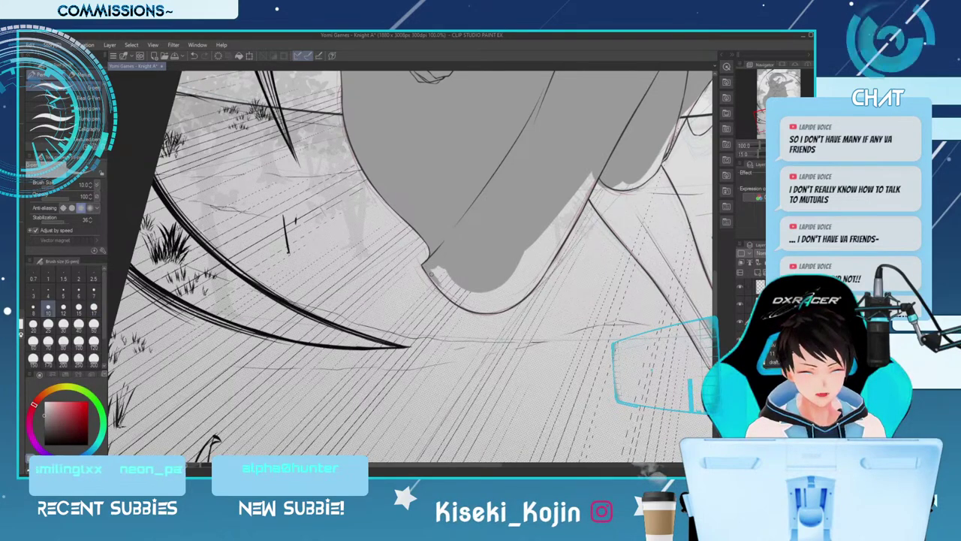
{"action": "key", "text": "bracketright"}
{"action": "key", "text": "bracketright"}
{"action": "key", "text": "bracketright"}
{"action": "key", "text": "bracketright"}
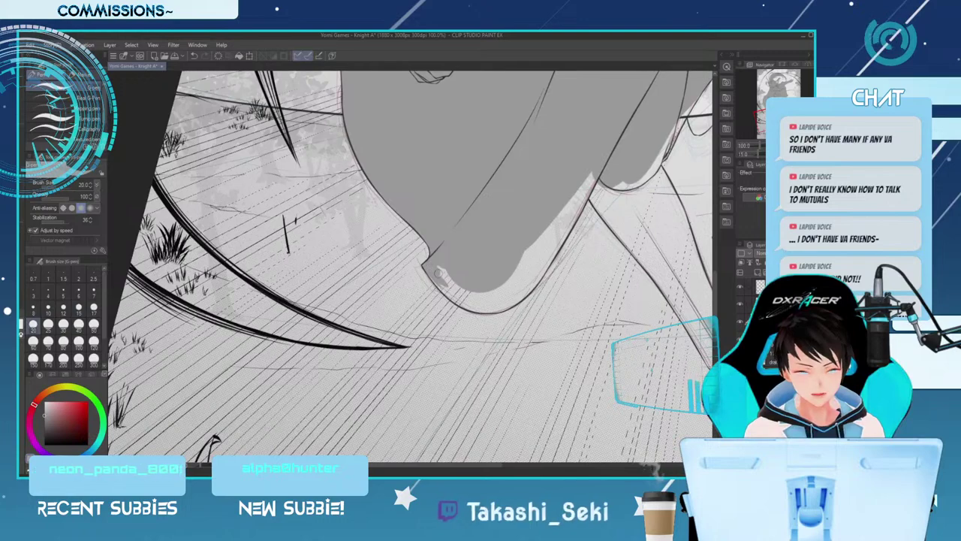
{"action": "key", "text": "bracketright"}
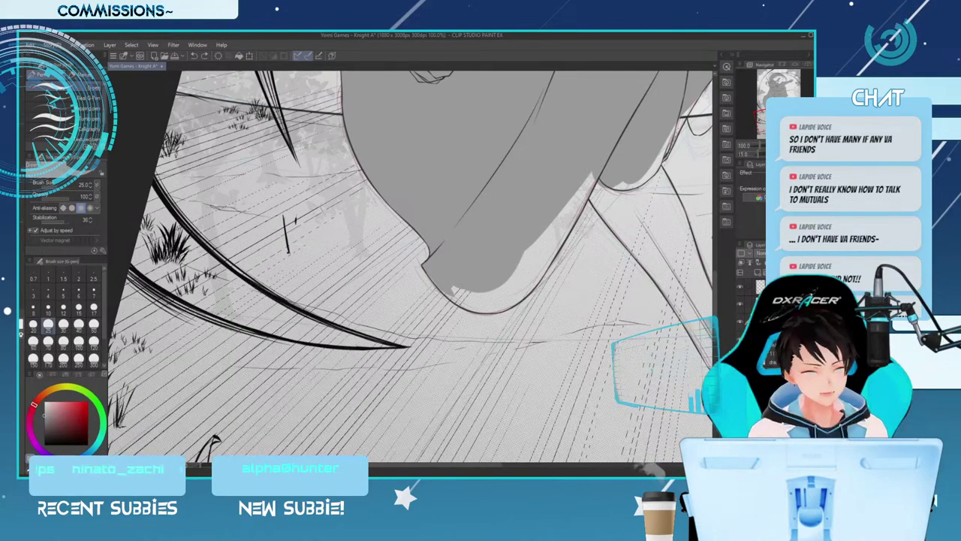
Paint grey down to the curved bottom hem of the cape from the notched corner, using a 25 px brush
{"action": "key", "text": "asciicircum"}
{"action": "key", "text": "asciicircum"}
{"action": "key", "text": "asciicircum"}
{"action": "key", "text": "asciicircum"}
{"action": "key", "text": "asciicircum"}
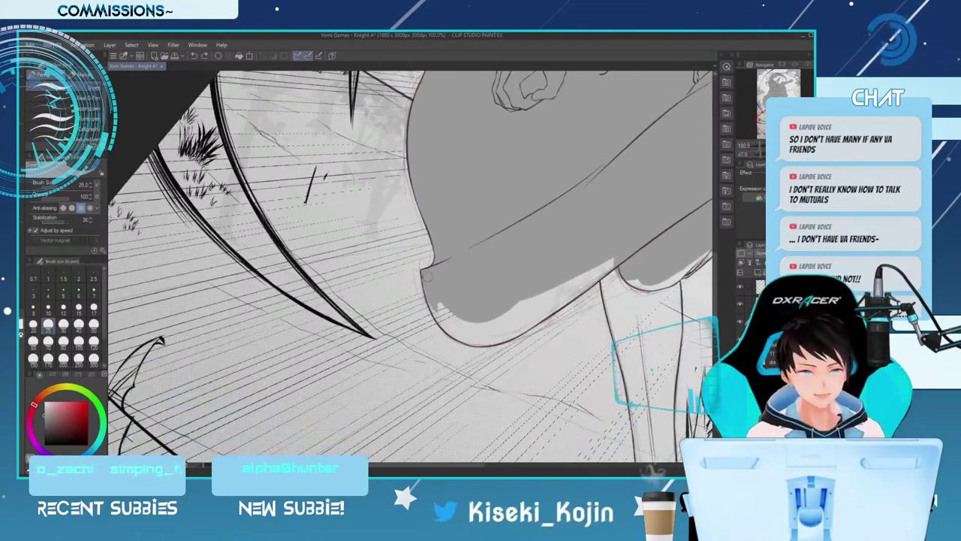
{"action": "mouse_move", "coordinate": [432, 291]}
{"action": "left_mouse_down"}
{"action": "mouse_move", "coordinate": [457, 332]}
{"action": "mouse_move", "coordinate": [439, 295]}
{"action": "mouse_move", "coordinate": [464, 328]}
{"action": "mouse_move", "coordinate": [449, 325]}
{"action": "mouse_move", "coordinate": [480, 330]}
{"action": "mouse_move", "coordinate": [457, 320]}
{"action": "mouse_move", "coordinate": [510, 315]}
{"action": "left_mouse_up"}
{"action": "key", "text": "minus"}
{"action": "key", "text": "minus"}
{"action": "key", "text": "minus"}
{"action": "key", "text": "minus"}
{"action": "key", "text": "minus"}
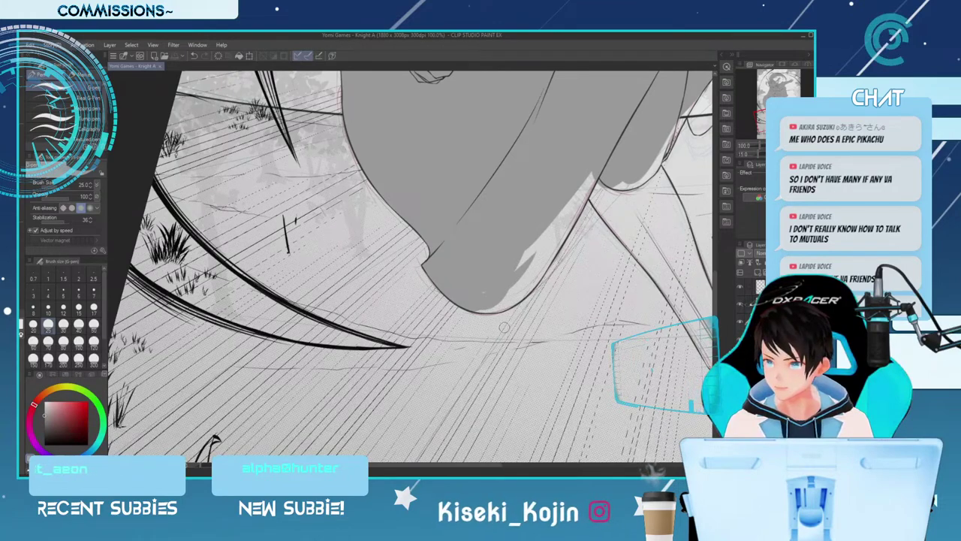
Fill the wide strip inside the cape's hem up to the standing leg with a 40 px brush, and reduce the brush to 17 px
{"action": "left_click_drag", "start_coordinate": [481, 291], "coordinate": [550, 223]}
{"action": "key", "text": "bracketright"}
{"action": "key", "text": "bracketright"}
{"action": "left_click_drag", "start_coordinate": [589, 170], "coordinate": [523, 254]}
{"action": "left_click_drag", "start_coordinate": [593, 162], "coordinate": [529, 274]}
{"action": "key", "text": "bracketleft"}
{"action": "key", "text": "bracketleft"}
{"action": "key", "text": "bracketleft"}
{"action": "key", "text": "bracketleft"}
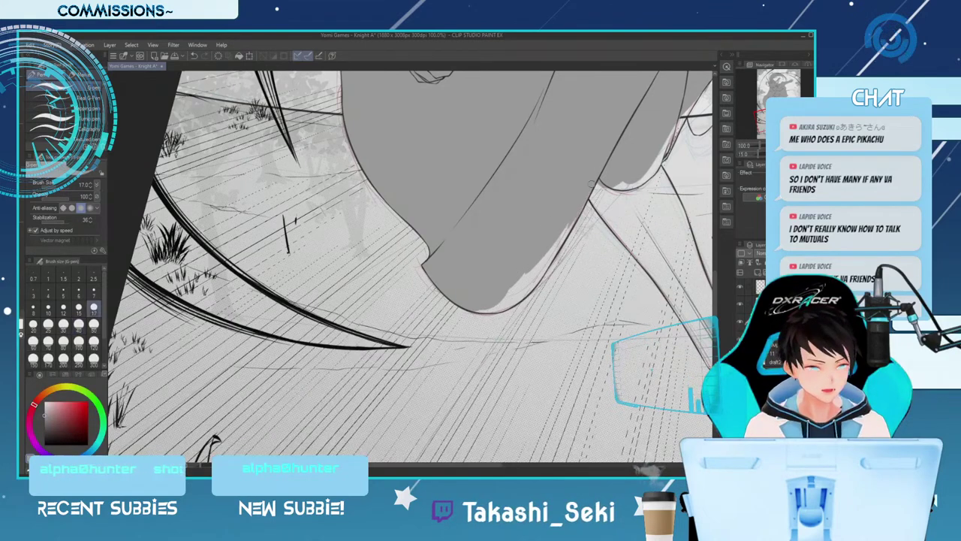
Close the remaining slivers along the cape's hem edge and rounded bottom with 17 to 25 px brushes
{"action": "left_click_drag", "start_coordinate": [571, 224], "coordinate": [547, 261]}
{"action": "key", "text": "bracketright"}
{"action": "key", "text": "bracketright"}
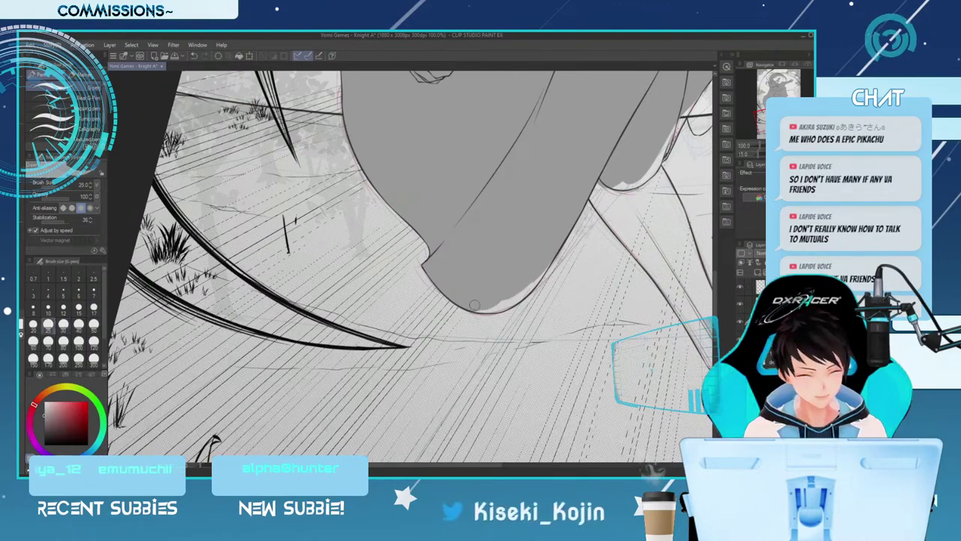
{"action": "key", "text": "bracketleft"}
{"action": "key", "text": "bracketleft"}
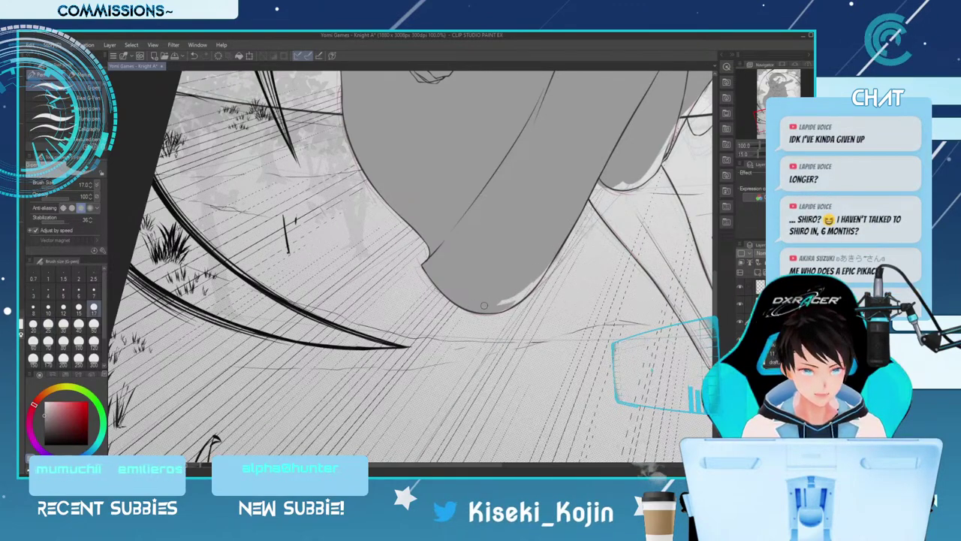
{"action": "left_click_drag", "start_coordinate": [494, 306], "coordinate": [509, 298]}
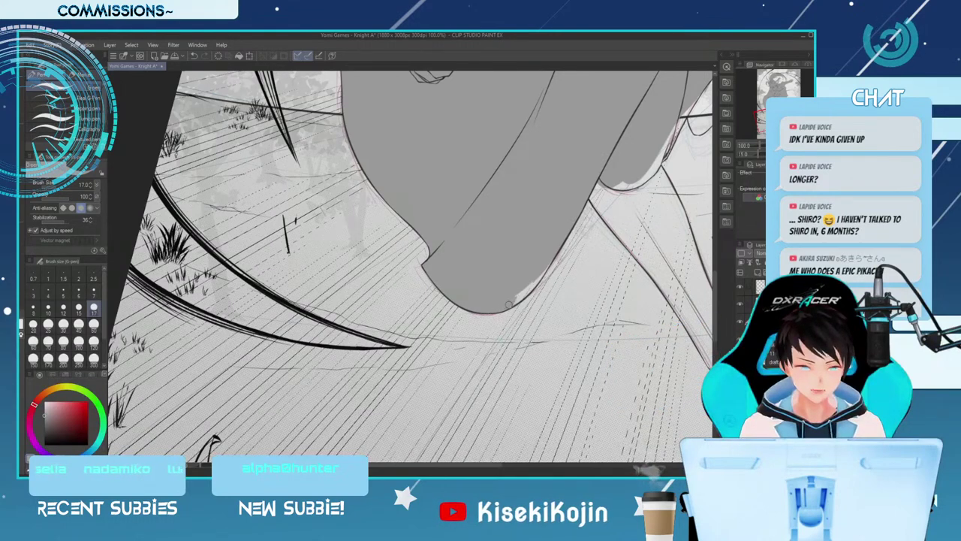
{"action": "mouse_move", "coordinate": [498, 309]}
{"action": "left_mouse_down"}
{"action": "mouse_move", "coordinate": [548, 263]}
{"action": "mouse_move", "coordinate": [532, 287]}
{"action": "left_mouse_up"}
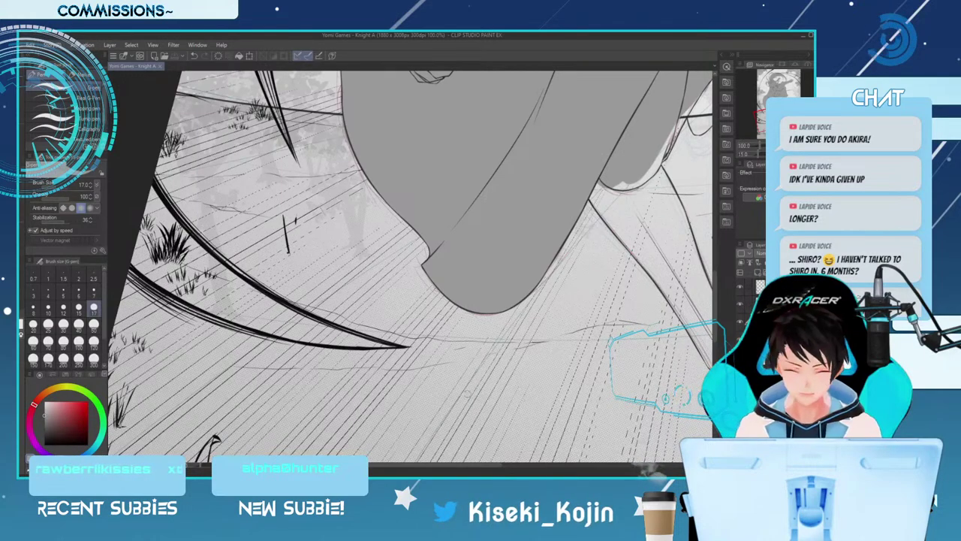
Fill the rounded lower edge of the shape behind the cape and start the standing leg's fill, using 25 and 20 px brushes
{"action": "left_click_drag", "start_coordinate": [410, 465], "coordinate": [461, 465]}
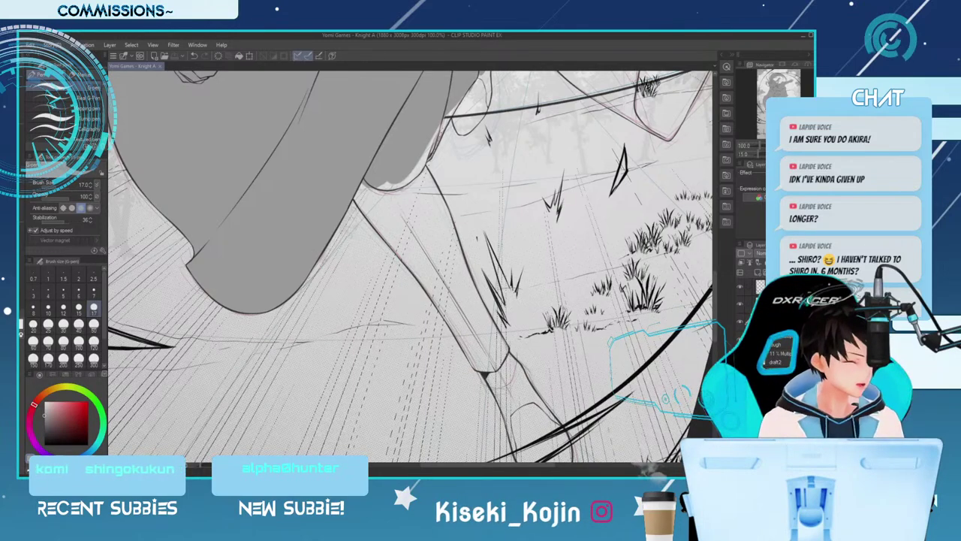
{"action": "left_click_drag", "start_coordinate": [420, 443], "coordinate": [420, 448]}
{"action": "left_click_drag", "start_coordinate": [714, 279], "coordinate": [714, 259]}
{"action": "key", "text": "bracketright"}
{"action": "key", "text": "bracketright"}
{"action": "mouse_move", "coordinate": [371, 303]}
{"action": "left_mouse_down"}
{"action": "mouse_move", "coordinate": [406, 289]}
{"action": "mouse_move", "coordinate": [368, 309]}
{"action": "mouse_move", "coordinate": [360, 293]}
{"action": "mouse_move", "coordinate": [395, 336]}
{"action": "left_mouse_up"}
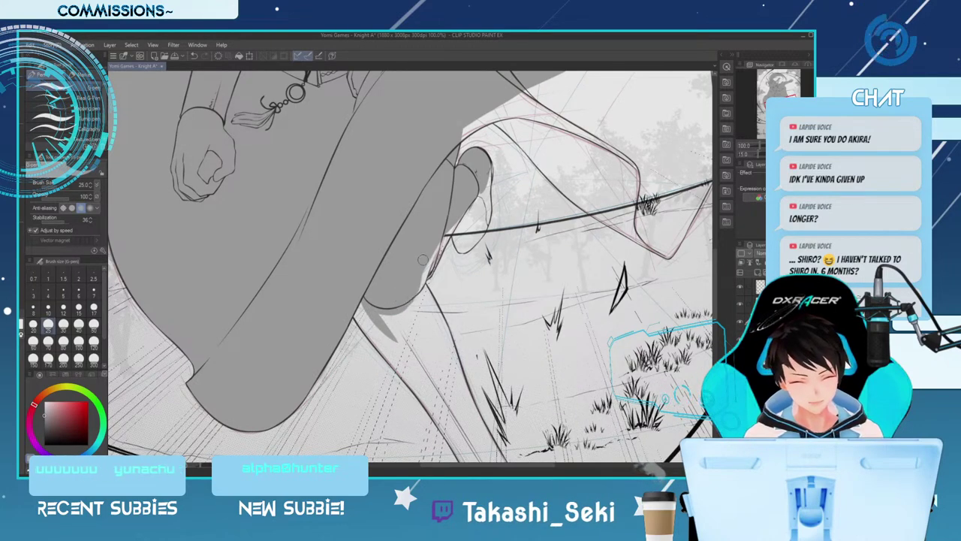
{"action": "key", "text": "bracketleft"}
{"action": "mouse_move", "coordinate": [417, 283]}
{"action": "left_mouse_down"}
{"action": "mouse_move", "coordinate": [441, 234]}
{"action": "mouse_move", "coordinate": [416, 295]}
{"action": "left_mouse_up"}
{"action": "key", "text": "bracketleft"}
{"action": "key", "text": "bracketleft"}
{"action": "key", "text": "bracketleft"}
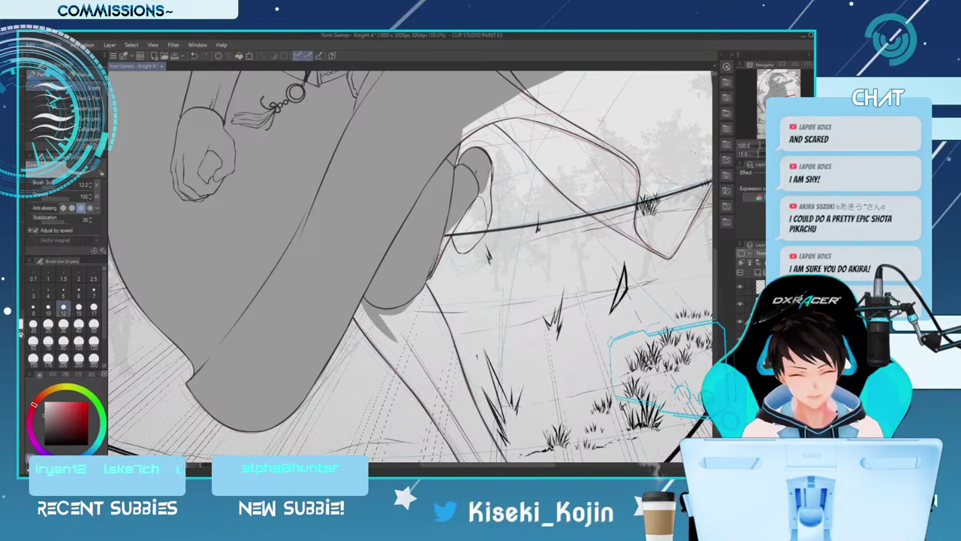
Bring the grey out to the back outline of the shape behind the cape with 12 and 10 px brushes
{"action": "mouse_move", "coordinate": [440, 250]}
{"action": "left_mouse_down"}
{"action": "mouse_move", "coordinate": [452, 230]}
{"action": "mouse_move", "coordinate": [433, 268]}
{"action": "left_mouse_up"}
{"action": "key", "text": "bracketright"}
{"action": "key", "text": "bracketleft"}
{"action": "key", "text": "bracketleft"}
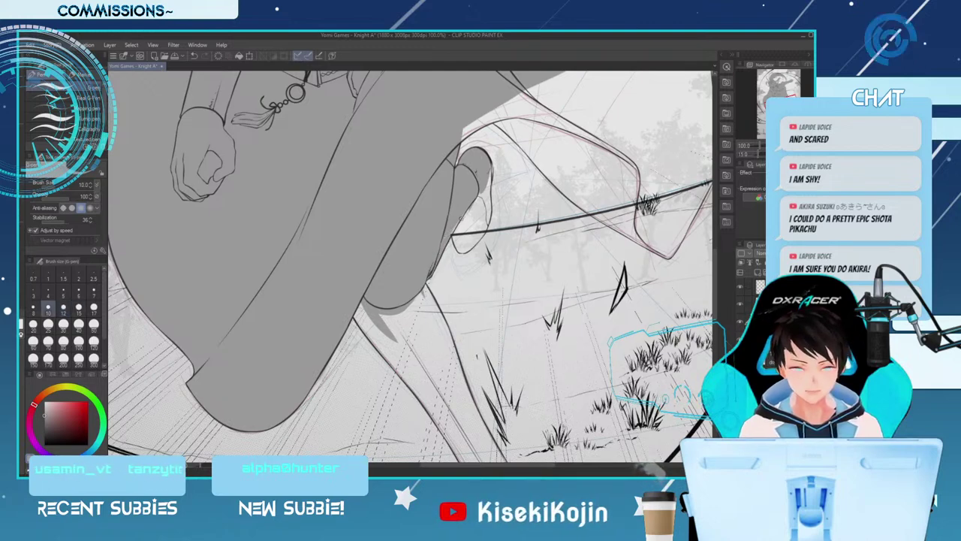
{"action": "key", "text": "bracketleft"}
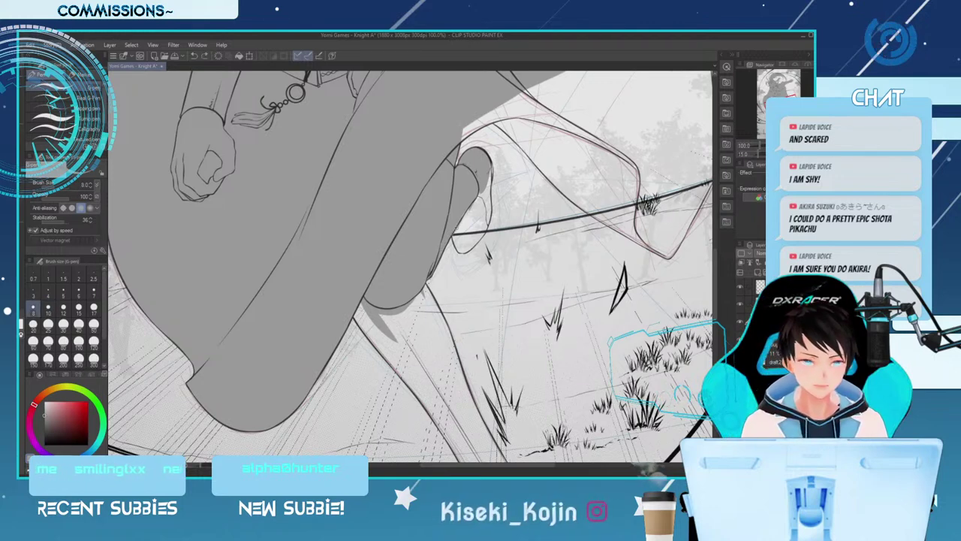
Fill the small shape hanging behind the cape with grey, using a 20 px brush inside and 12 px along its edges
{"action": "key", "text": "bracketright"}
{"action": "key", "text": "bracketright"}
{"action": "left_click_drag", "start_coordinate": [455, 244], "coordinate": [456, 230]}
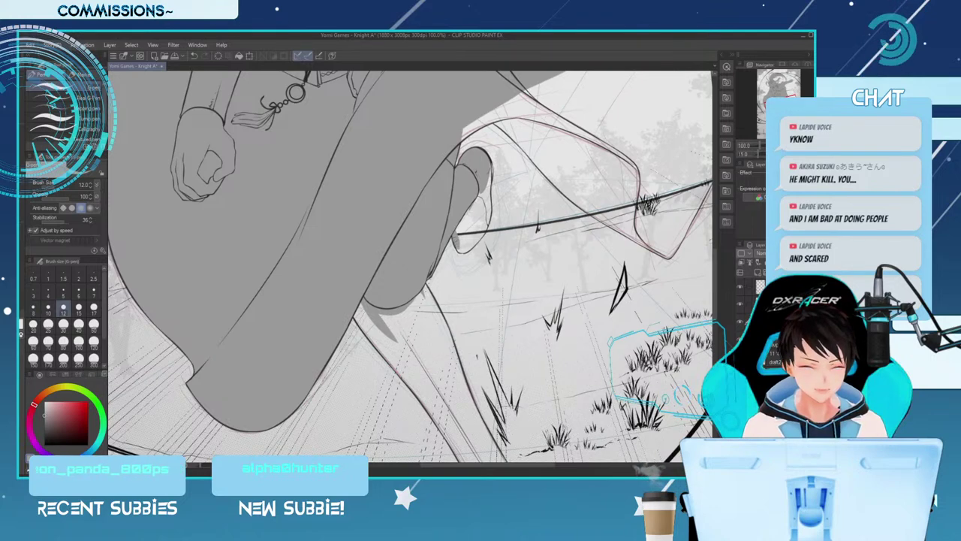
{"action": "key", "text": "bracketright"}
{"action": "key", "text": "bracketright"}
{"action": "key", "text": "bracketright"}
{"action": "mouse_move", "coordinate": [460, 246]}
{"action": "left_mouse_down"}
{"action": "mouse_move", "coordinate": [476, 194]}
{"action": "mouse_move", "coordinate": [471, 229]}
{"action": "left_mouse_up"}
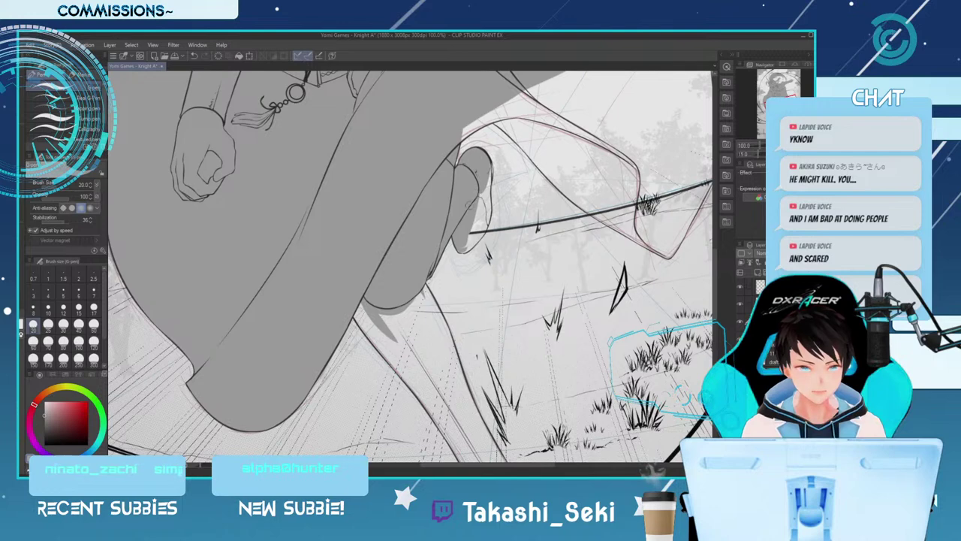
{"action": "left_click_drag", "start_coordinate": [478, 192], "coordinate": [472, 229]}
{"action": "key", "text": "bracketleft"}
{"action": "key", "text": "bracketleft"}
{"action": "key", "text": "bracketleft"}
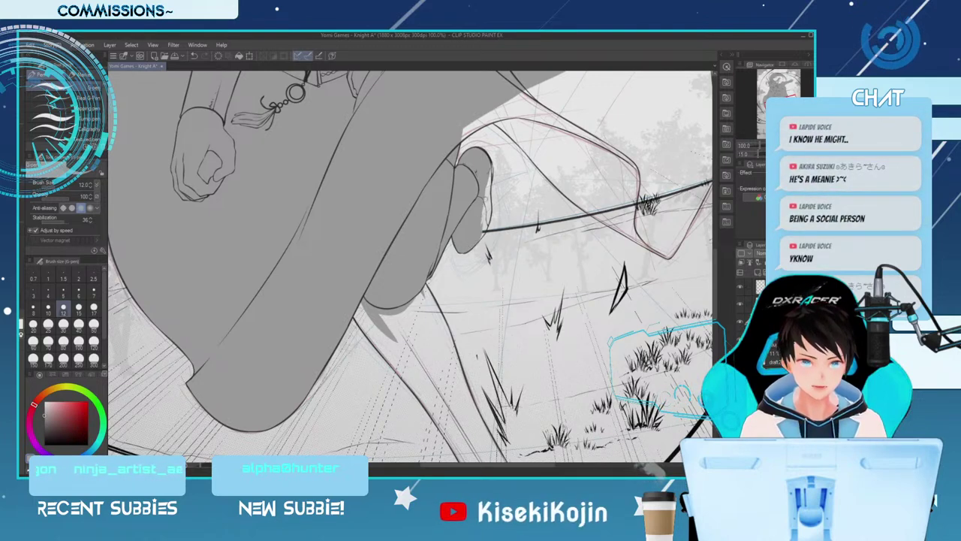
{"action": "left_click_drag", "start_coordinate": [484, 187], "coordinate": [481, 218]}
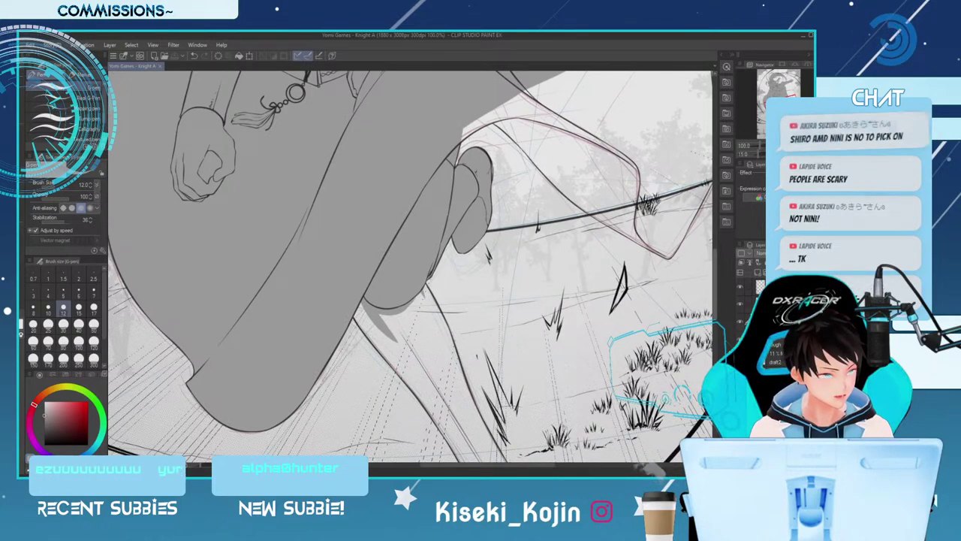
Rotate the canvas to the standing leg and paint a broader grey stroke at its top with an enlarged brush
{"action": "scroll", "coordinate": [411, 267], "scroll_direction": "down", "scroll_amount": 3}
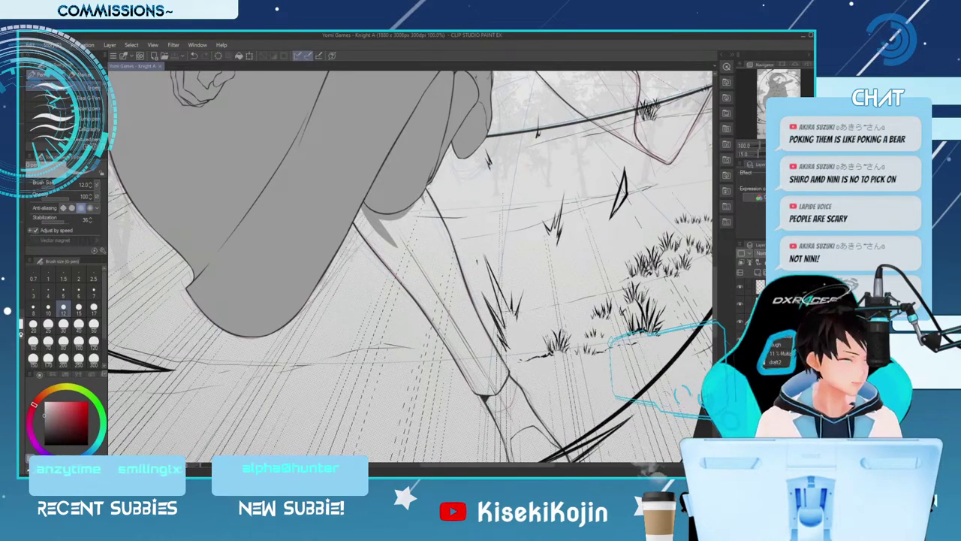
{"action": "key", "text": "asciicircum"}
{"action": "key", "text": "asciicircum"}
{"action": "key", "text": "asciicircum"}
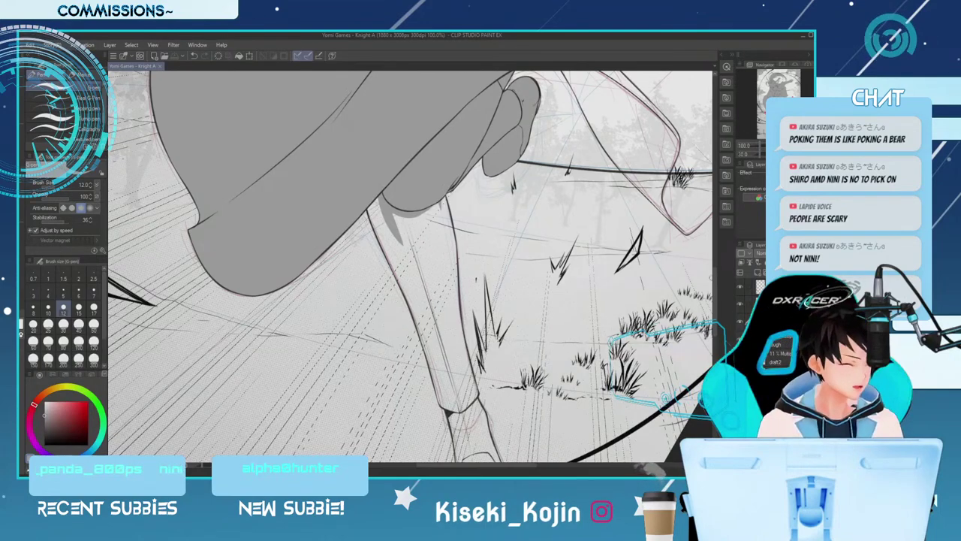
{"action": "left_click_drag", "start_coordinate": [714, 300], "coordinate": [714, 310]}
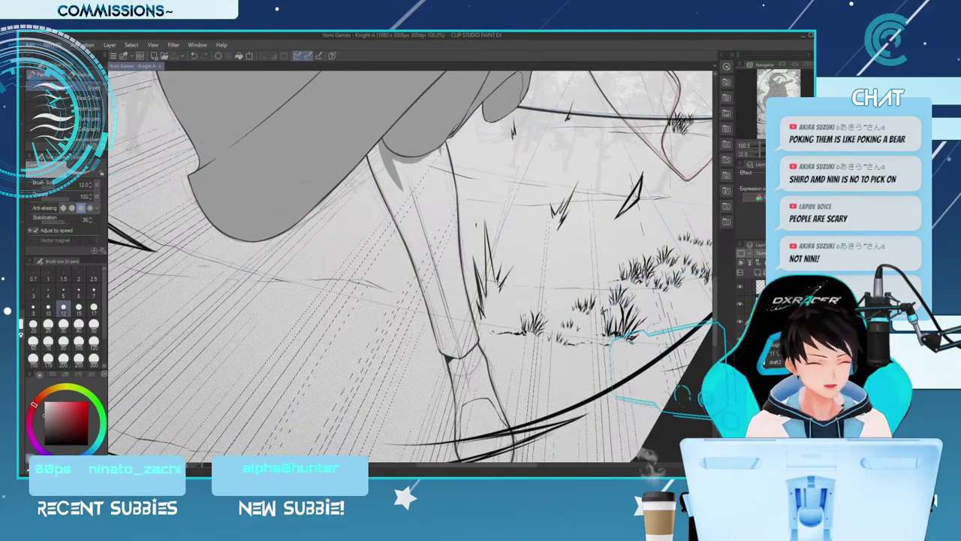
{"action": "key", "text": "bracketright"}
{"action": "key", "text": "bracketright"}
{"action": "key", "text": "bracketright"}
{"action": "key", "text": "bracketright"}
{"action": "key", "text": "bracketright"}
{"action": "key", "text": "bracketright"}
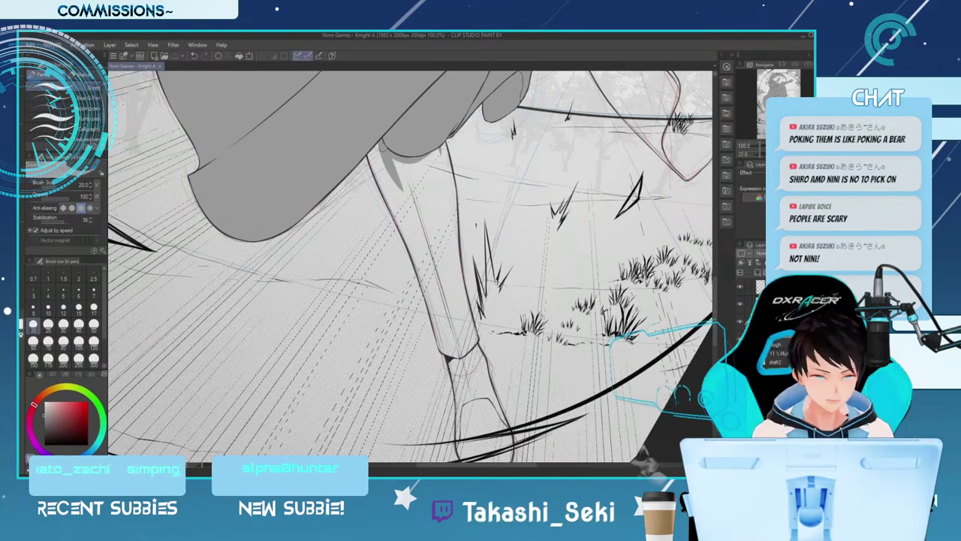
{"action": "left_click_drag", "start_coordinate": [381, 150], "coordinate": [406, 206]}
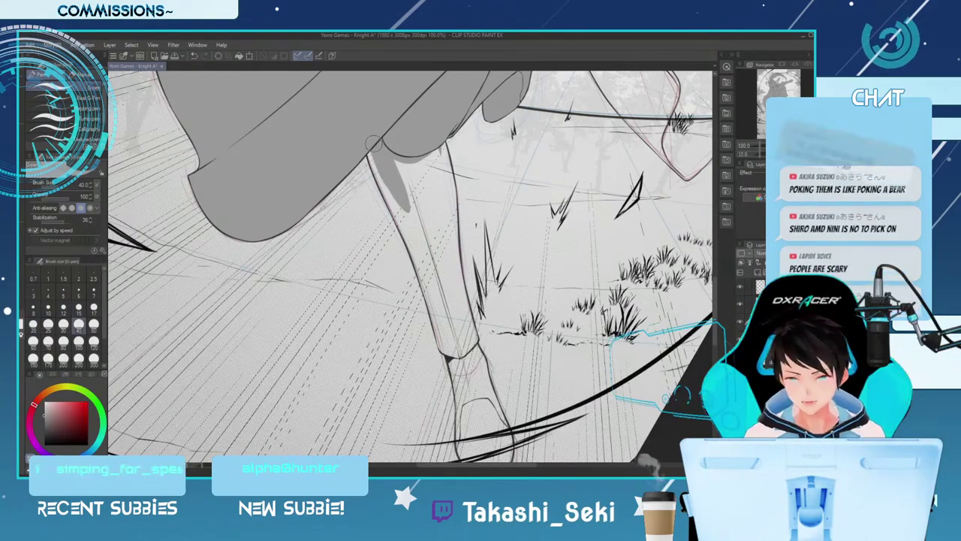
Paint grey along the inside of the standing leg's cape-side outline down to the ankle, using a 25 px brush
{"action": "key", "text": "bracketleft"}
{"action": "key", "text": "bracketleft"}
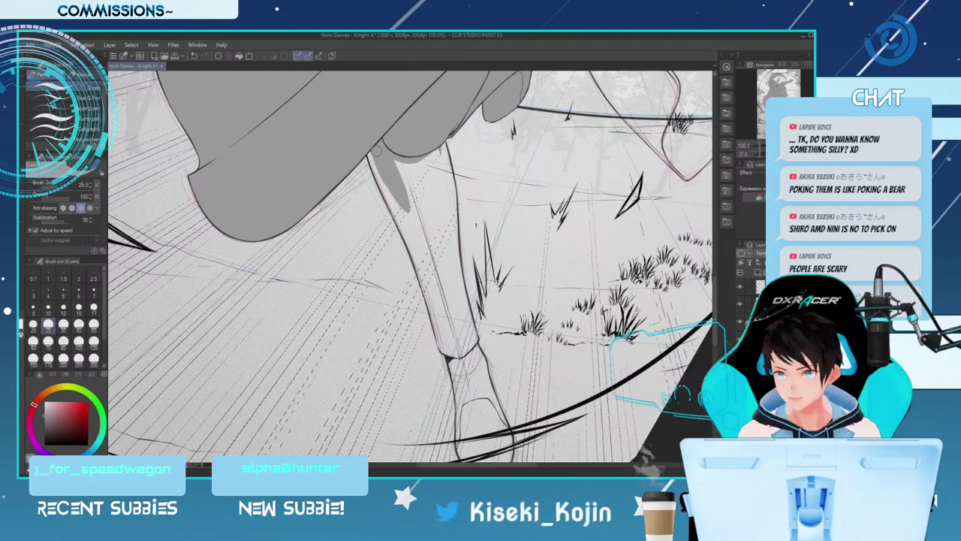
{"action": "left_click_drag", "start_coordinate": [372, 150], "coordinate": [385, 189]}
{"action": "mouse_move", "coordinate": [369, 151]}
{"action": "left_mouse_down"}
{"action": "mouse_move", "coordinate": [445, 344]}
{"action": "mouse_move", "coordinate": [440, 328]}
{"action": "mouse_move", "coordinate": [447, 350]}
{"action": "left_mouse_up"}
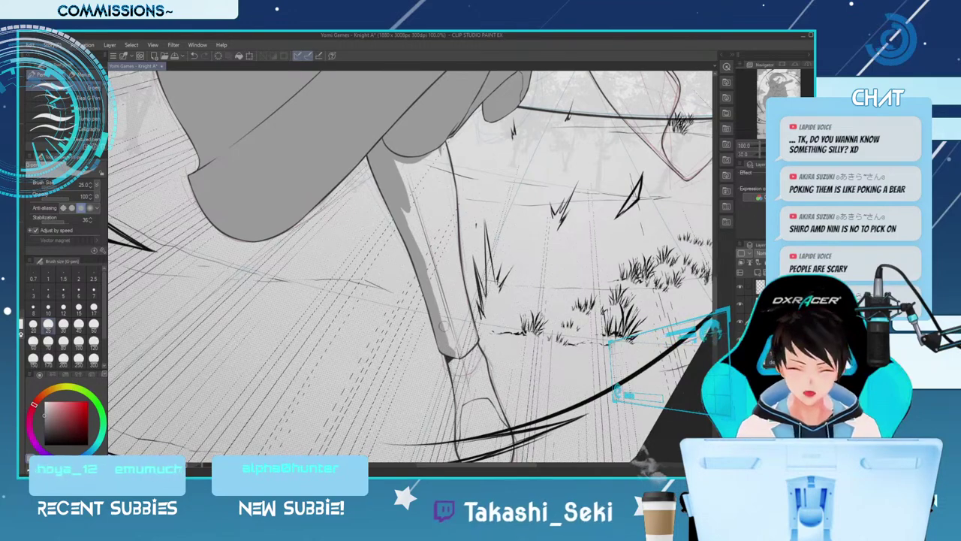
Paint grey down the middle of the standing leg from the knee to the ankle, using 30 and 50 px brushes
{"action": "key", "text": "]"}
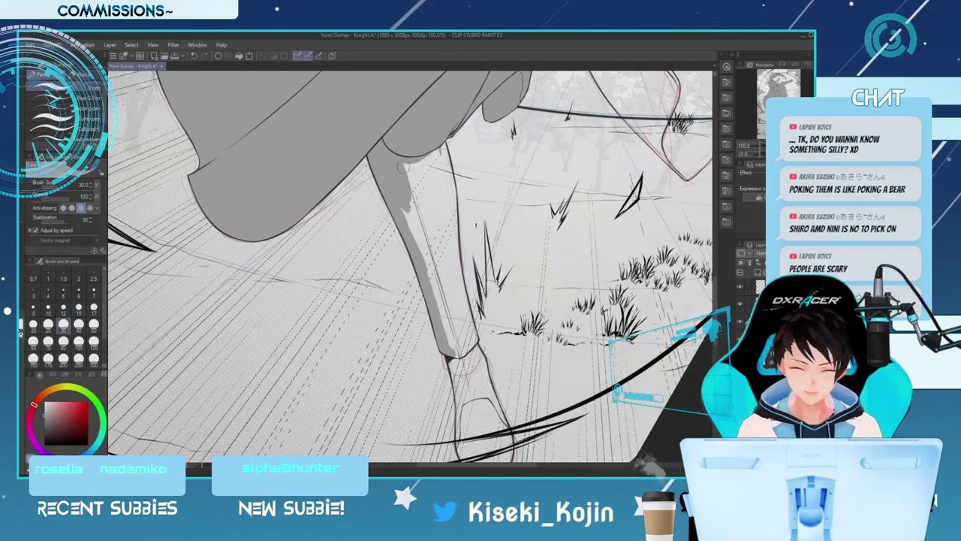
{"action": "left_click_drag", "start_coordinate": [408, 178], "coordinate": [425, 269]}
{"action": "key", "text": "]"}
{"action": "key", "text": "]"}
{"action": "mouse_move", "coordinate": [410, 148]}
{"action": "left_mouse_down"}
{"action": "mouse_move", "coordinate": [435, 276]}
{"action": "mouse_move", "coordinate": [424, 238]}
{"action": "mouse_move", "coordinate": [428, 258]}
{"action": "mouse_move", "coordinate": [461, 362]}
{"action": "left_mouse_up"}
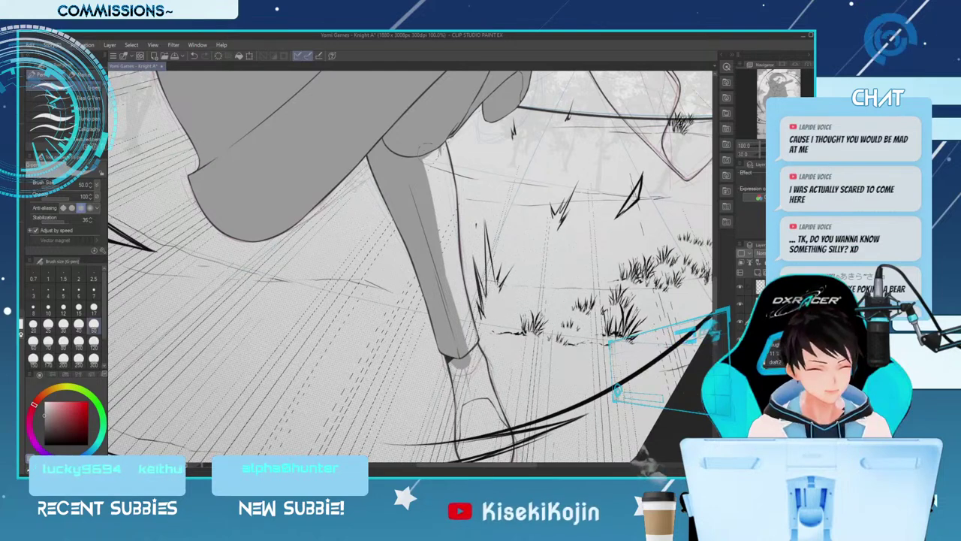
{"action": "left_click_drag", "start_coordinate": [428, 156], "coordinate": [446, 275]}
Fill the upper outer side of the standing leg with grey using a 25 px brush, and save the drawing
{"action": "key", "text": "["}
{"action": "key", "text": "["}
{"action": "key", "text": "["}
{"action": "mouse_move", "coordinate": [439, 149]}
{"action": "left_mouse_down"}
{"action": "mouse_move", "coordinate": [451, 231]}
{"action": "mouse_move", "coordinate": [449, 205]}
{"action": "mouse_move", "coordinate": [455, 219]}
{"action": "mouse_move", "coordinate": [459, 207]}
{"action": "left_mouse_up"}
{"action": "key", "text": "e"}
{"action": "key", "text": "]"}
{"action": "key", "text": "]"}
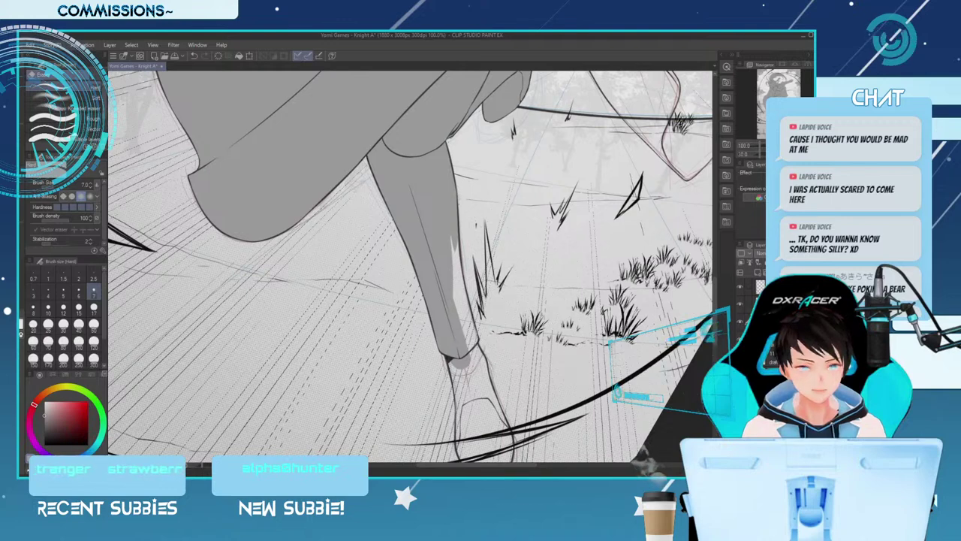
{"action": "key", "text": "p"}
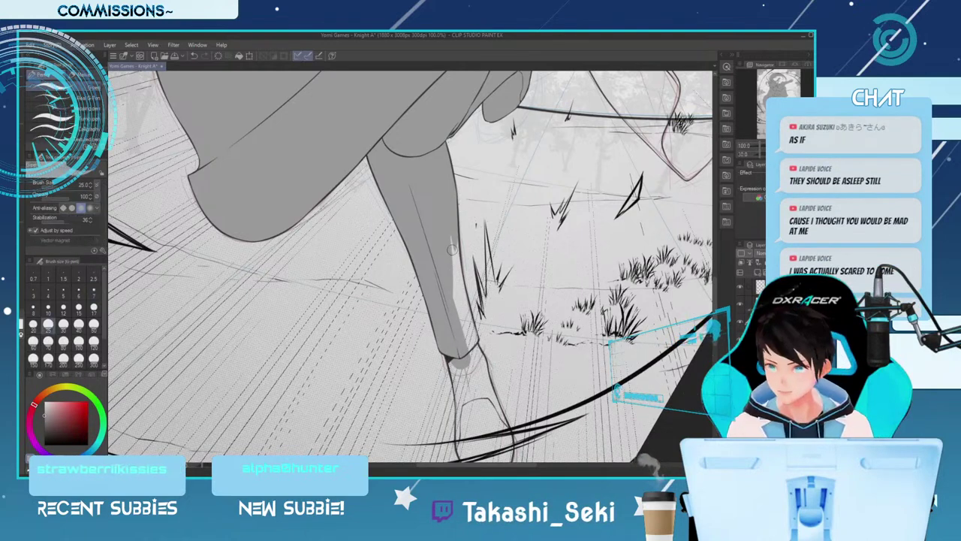
{"action": "key", "text": "ctrl+s"}
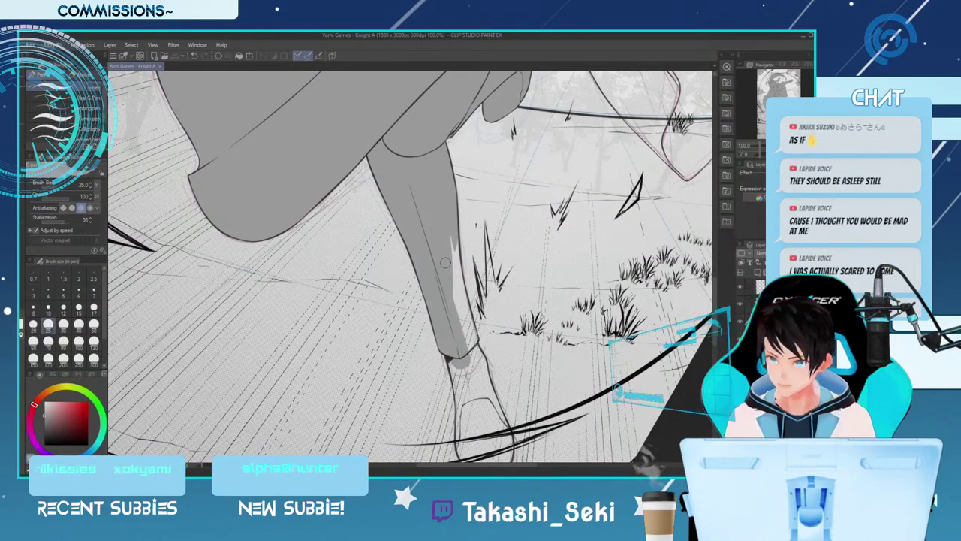
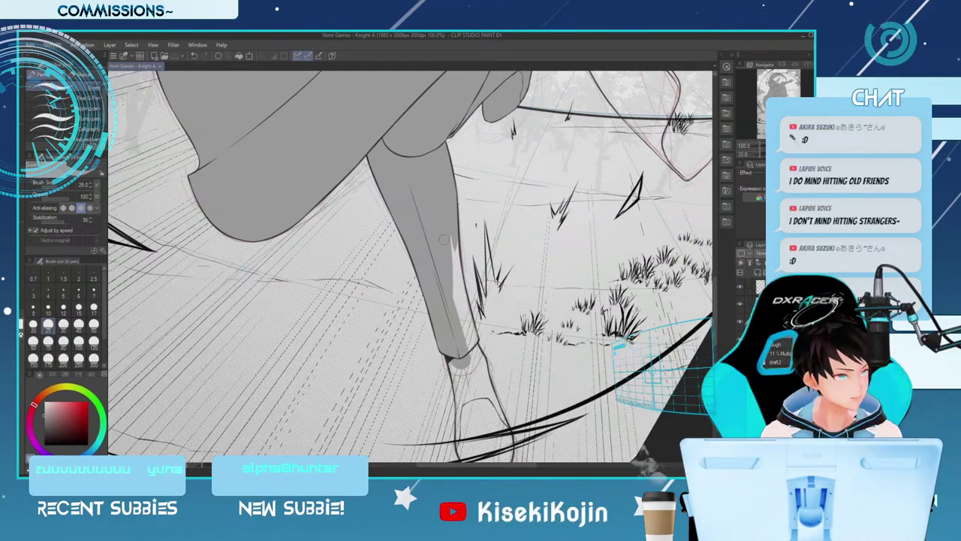
Bring the grey out to the standing leg's outer outline down towards the ankle, with 25 and 15 px brushes
{"action": "mouse_move", "coordinate": [440, 223]}
{"action": "left_mouse_down"}
{"action": "mouse_move", "coordinate": [446, 218]}
{"action": "mouse_move", "coordinate": [463, 340]}
{"action": "left_mouse_up"}
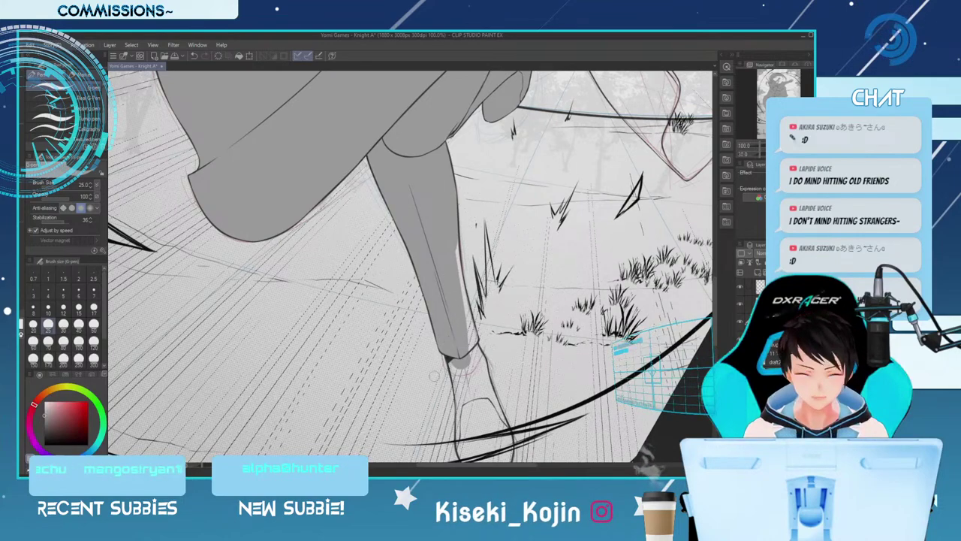
{"action": "mouse_move", "coordinate": [624, 358]}
{"action": "left_mouse_down"}
{"action": "mouse_move", "coordinate": [557, 358]}
{"action": "mouse_move", "coordinate": [563, 290]}
{"action": "mouse_move", "coordinate": [580, 287]}
{"action": "left_mouse_up"}
{"action": "left_click_drag", "start_coordinate": [391, 160], "coordinate": [401, 234]}
{"action": "key", "text": "ctrl+z"}
{"action": "key", "text": "bracketleft"}
{"action": "key", "text": "bracketleft"}
{"action": "key", "text": "bracketleft"}
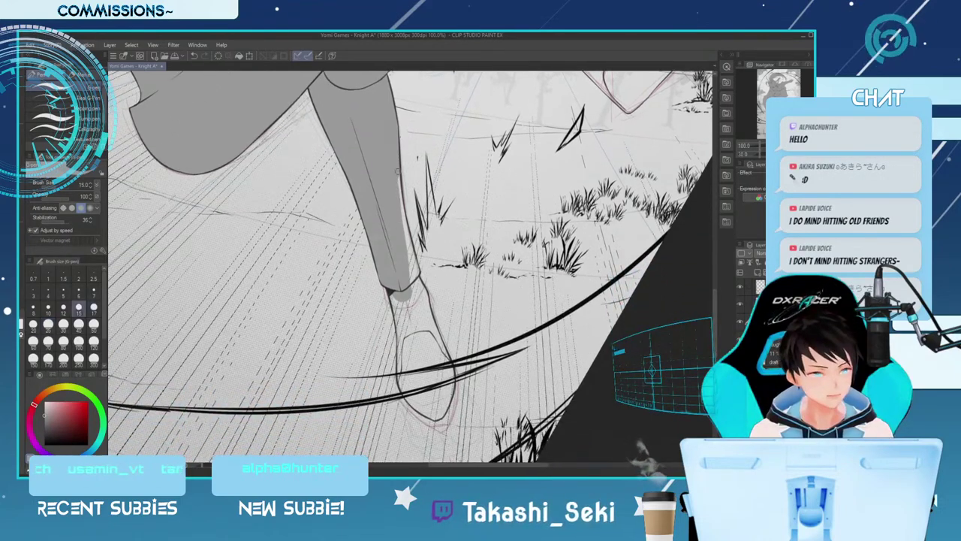
{"action": "left_click_drag", "start_coordinate": [397, 159], "coordinate": [402, 233]}
{"action": "key", "text": "ctrl+z"}
{"action": "left_click_drag", "start_coordinate": [397, 181], "coordinate": [405, 239]}
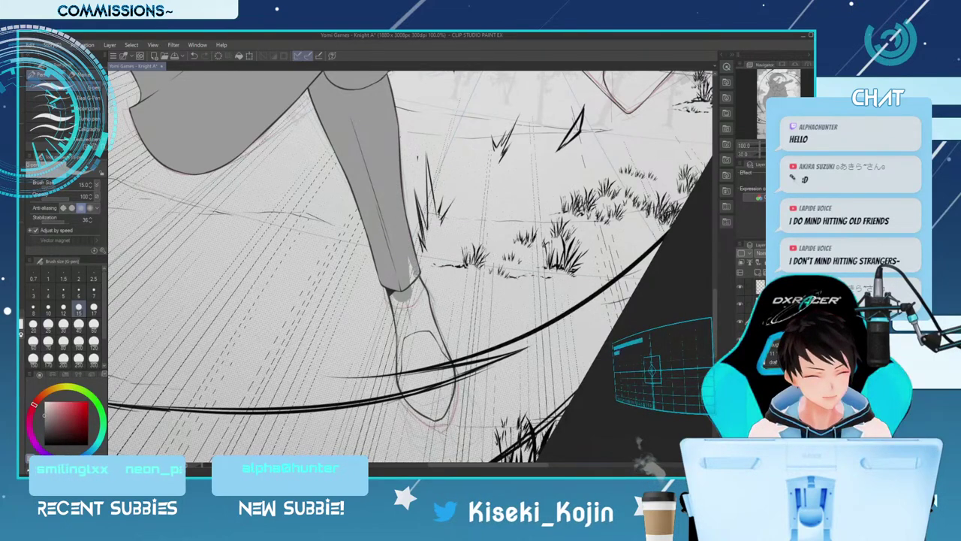
Paint grey over the ankle and down the inner edge of the shoe with a 25 px brush
{"action": "key", "text": "]"}
{"action": "key", "text": "]"}
{"action": "key", "text": "]"}
{"action": "left_click_drag", "start_coordinate": [410, 263], "coordinate": [418, 299]}
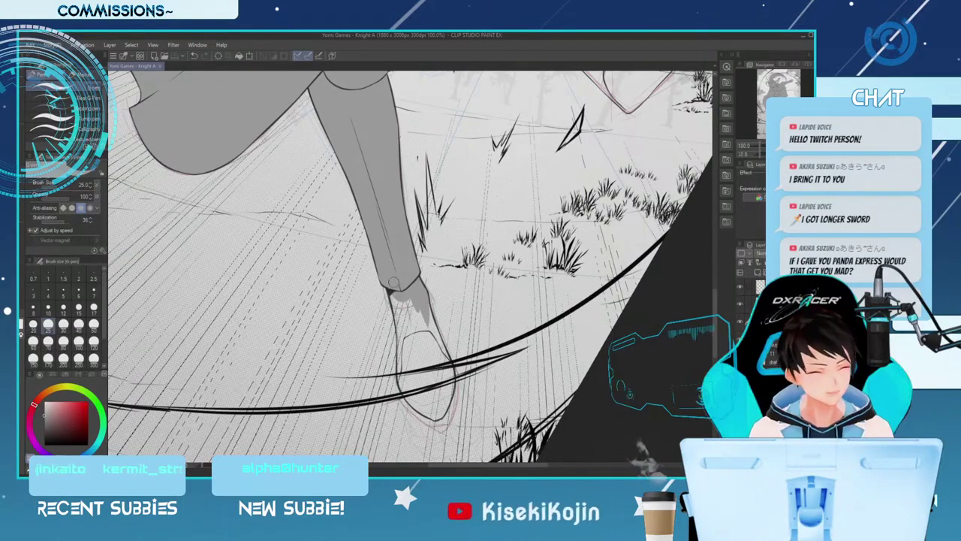
{"action": "mouse_move", "coordinate": [394, 294]}
{"action": "left_mouse_down"}
{"action": "mouse_move", "coordinate": [401, 377]}
{"action": "mouse_move", "coordinate": [402, 348]}
{"action": "mouse_move", "coordinate": [405, 383]}
{"action": "left_mouse_up"}
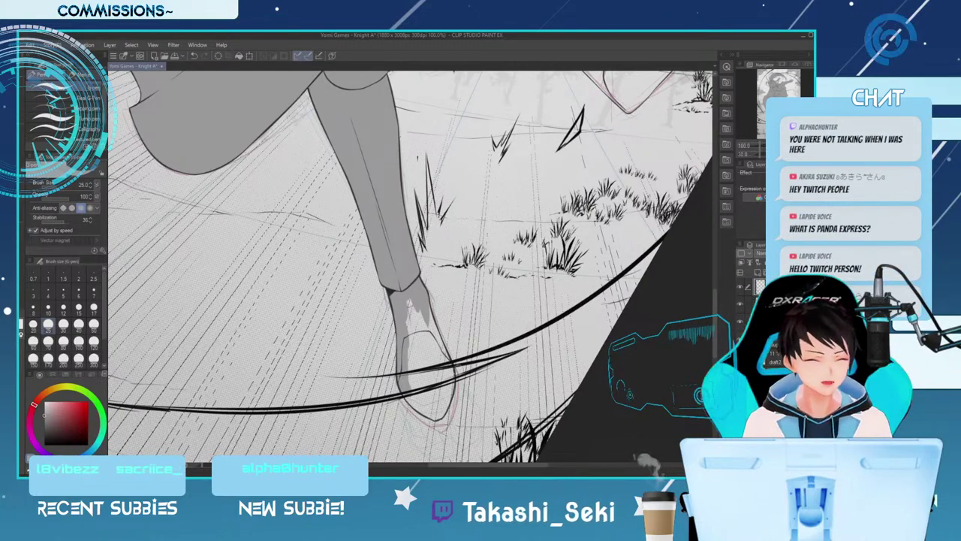
Fill the middle of the shoe with grey from the ankle to the instep, reducing the brush from 50 to 20 px
{"action": "key", "text": "e"}
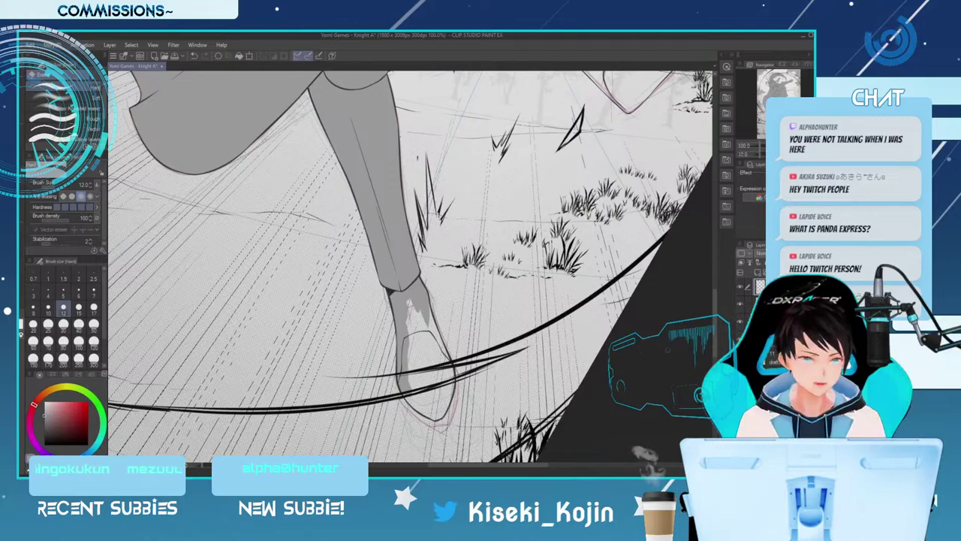
{"action": "key", "text": "p"}
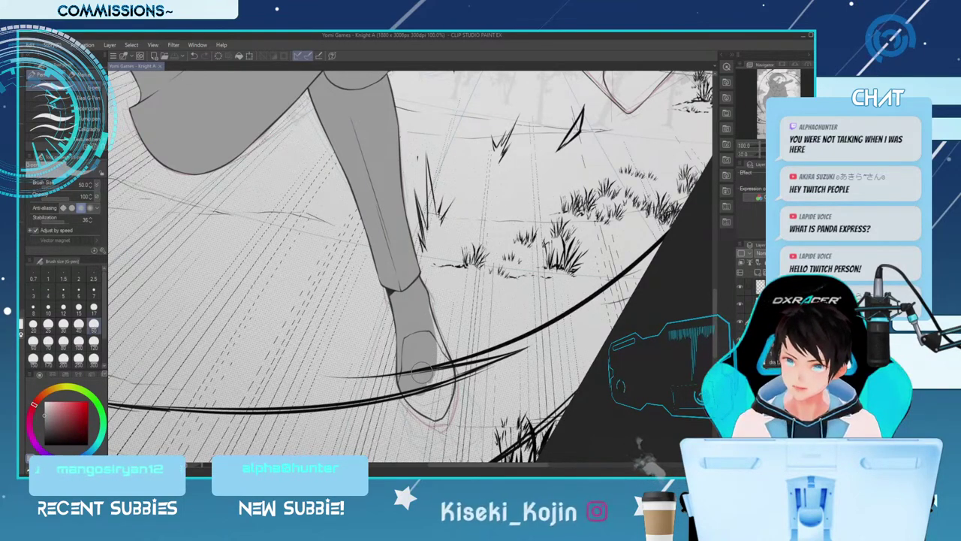
{"action": "key", "text": "["}
{"action": "key", "text": "["}
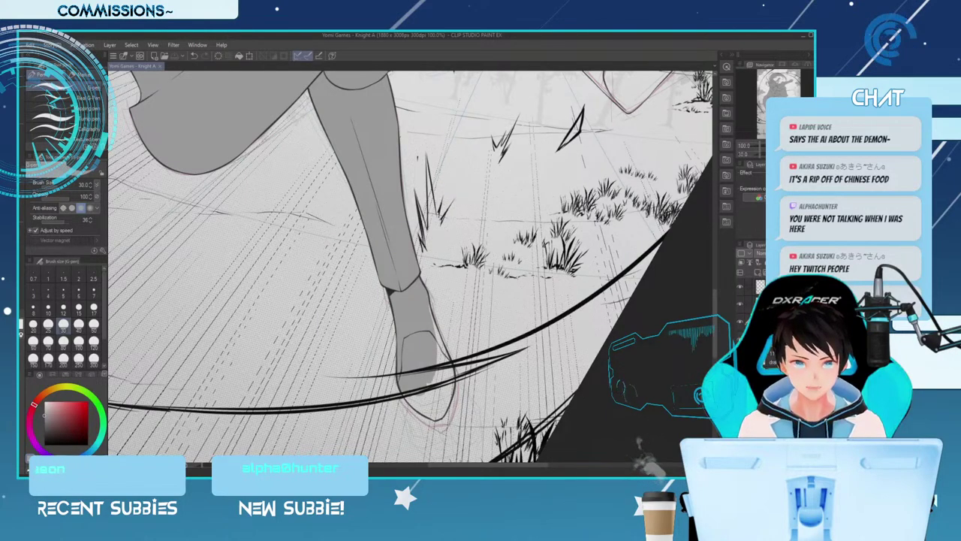
{"action": "key", "text": "]"}
{"action": "key", "text": "["}
{"action": "key", "text": "["}
{"action": "key", "text": "["}
{"action": "mouse_move", "coordinate": [427, 334]}
{"action": "left_mouse_down"}
{"action": "mouse_move", "coordinate": [438, 372]}
{"action": "mouse_move", "coordinate": [431, 386]}
{"action": "left_mouse_up"}
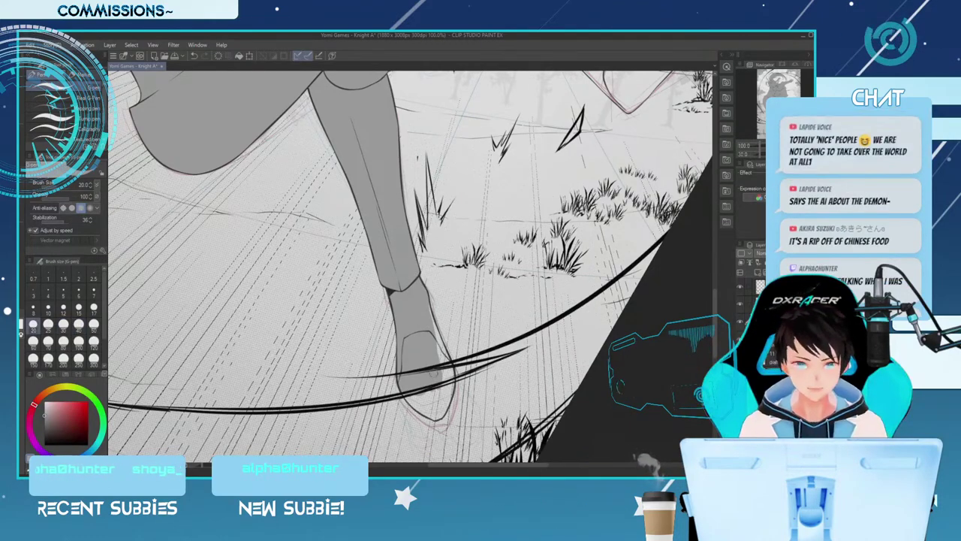
Bring the grey out to the shoe's outer outline, using brushes between 15 and 30 px
{"action": "key", "text": "bracketleft"}
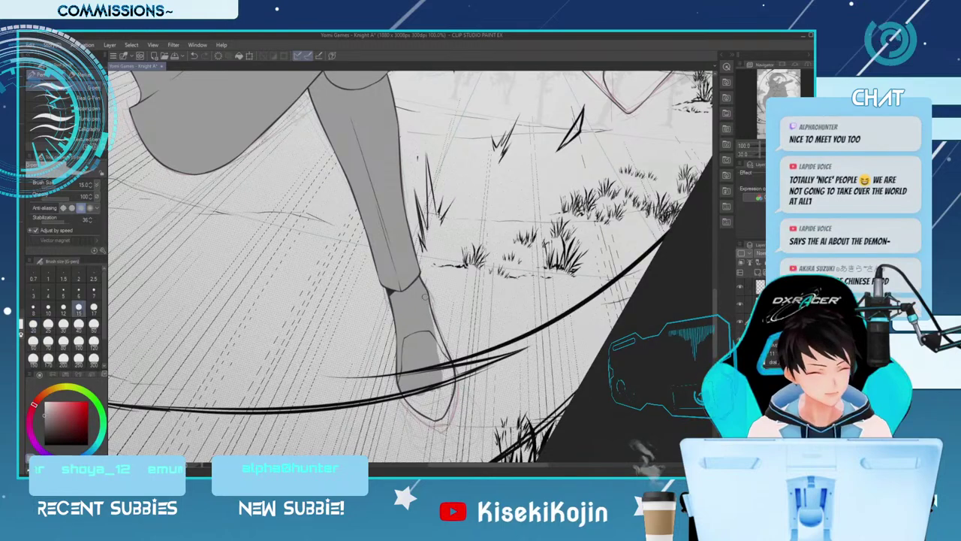
{"action": "key", "text": "bracketright"}
{"action": "key", "text": "bracketright"}
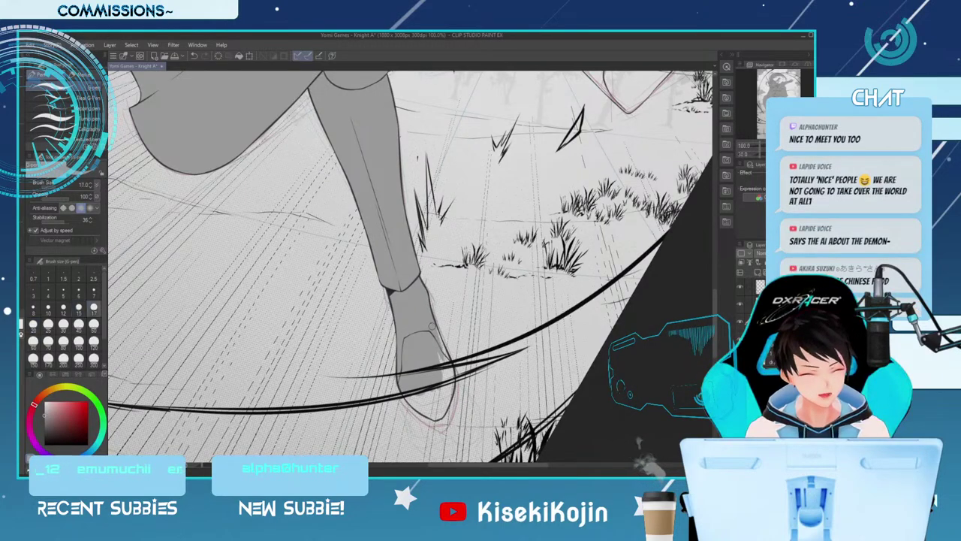
{"action": "key", "text": "bracketleft"}
{"action": "key", "text": "bracketleft"}
{"action": "left_click_drag", "start_coordinate": [437, 331], "coordinate": [448, 365]}
{"action": "key", "text": "bracketright"}
{"action": "key", "text": "bracketright"}
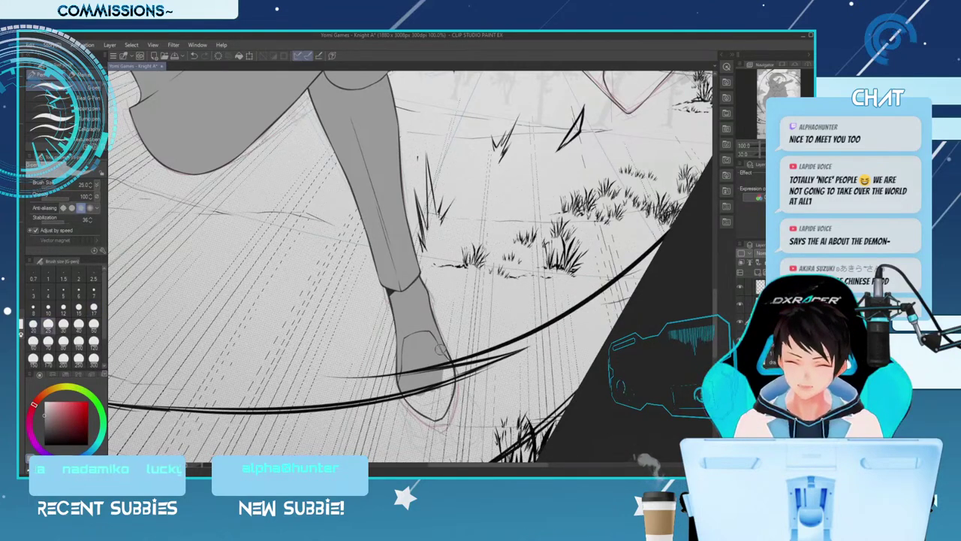
{"action": "key", "text": "bracketleft"}
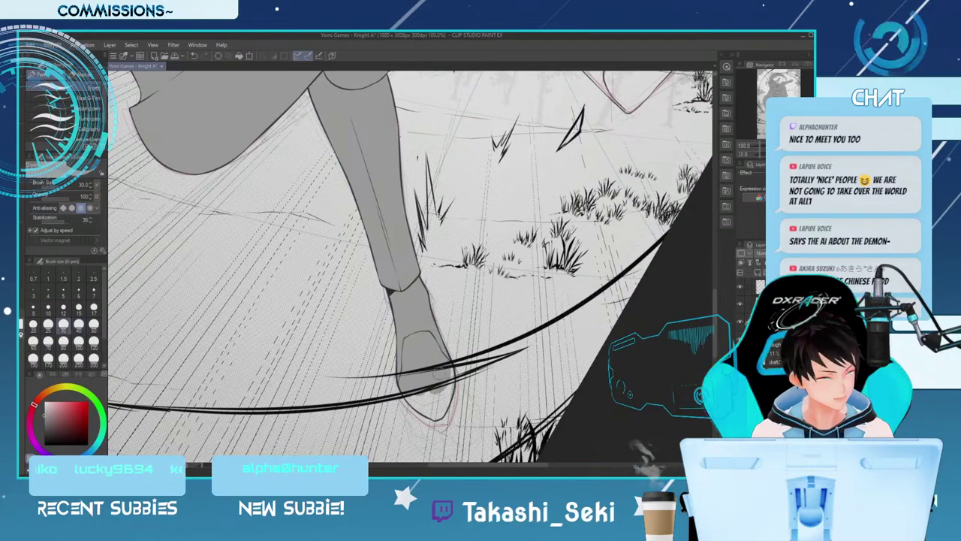
{"action": "key", "text": "bracketleft"}
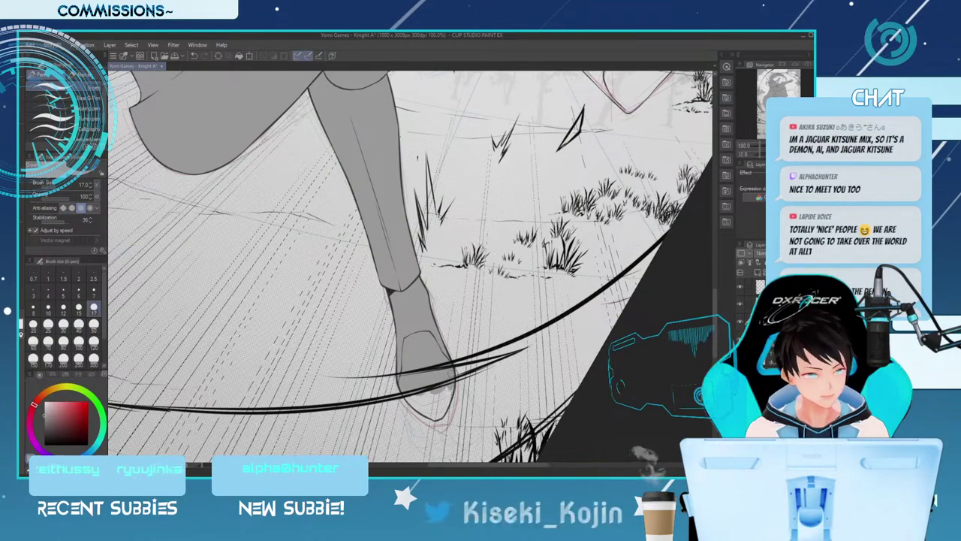
Fill the shoe's toe down to its tip with grey, using brushes between 15 and 30 px
{"action": "key", "text": "bracketright"}
{"action": "key", "text": "bracketright"}
{"action": "key", "text": "bracketright"}
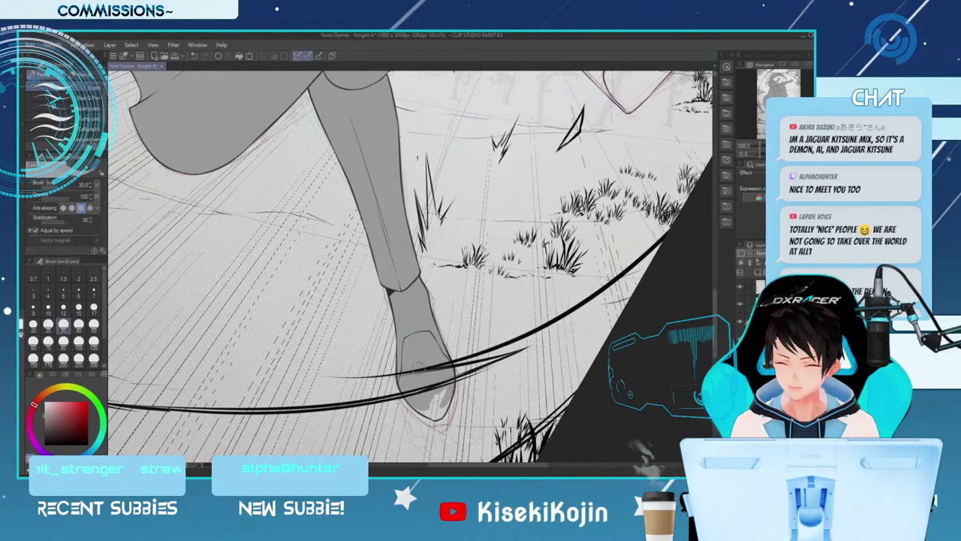
{"action": "key", "text": "bracketleft"}
{"action": "key", "text": "bracketleft"}
{"action": "key", "text": "bracketleft"}
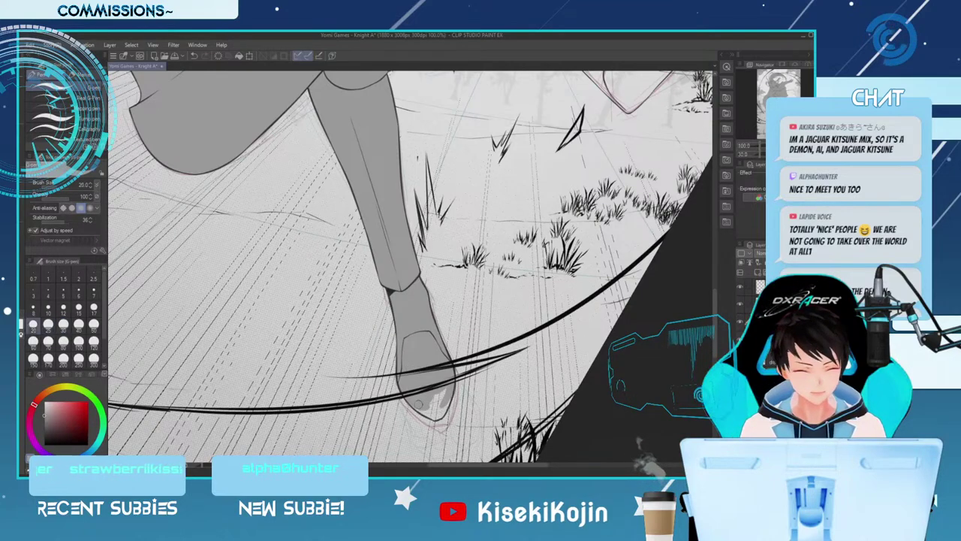
{"action": "key", "text": "bracketright"}
{"action": "key", "text": "bracketright"}
{"action": "key", "text": "bracketright"}
{"action": "key", "text": "bracketright"}
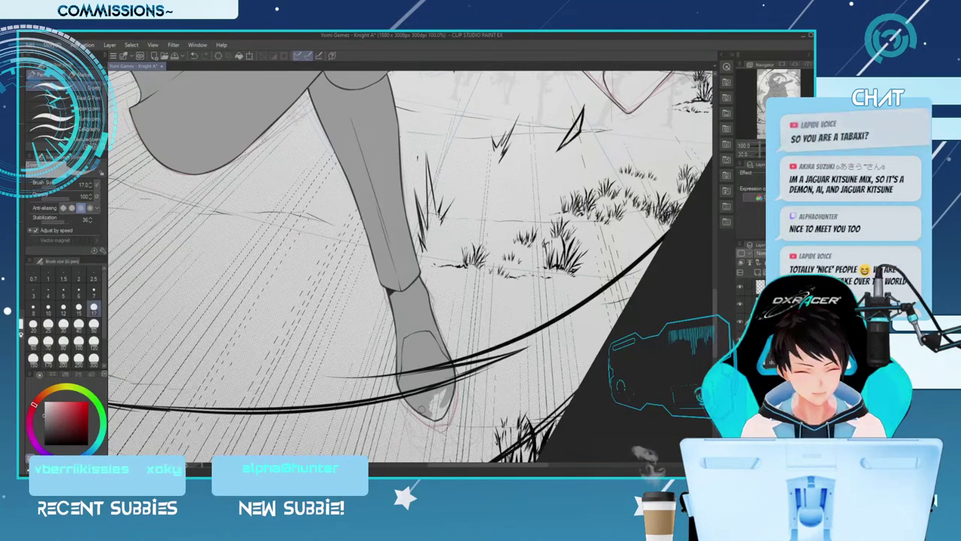
{"action": "key", "text": "bracketleft"}
{"action": "key", "text": "bracketleft"}
{"action": "key", "text": "bracketleft"}
{"action": "key", "text": "bracketleft"}
{"action": "key", "text": "bracketleft"}
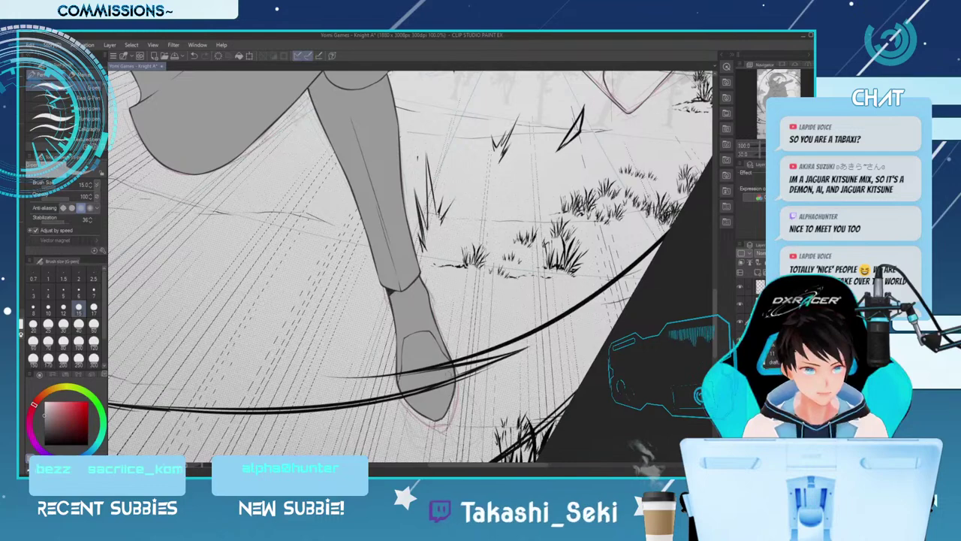
Return to the upper body and paint a broad grey area into the unfilled cloth panel beside the hip with an enlarged brush
{"action": "key", "text": "ctrl+minus"}
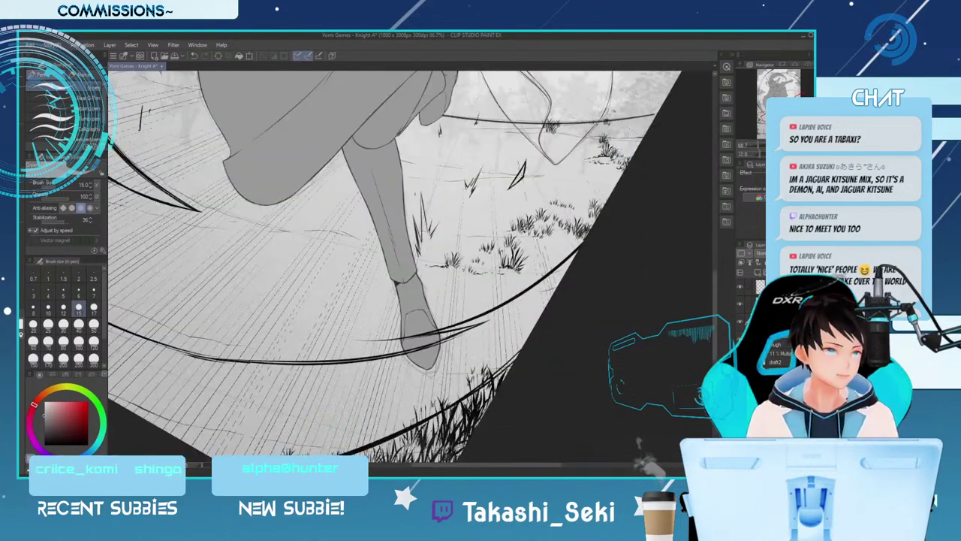
{"action": "left_click_drag", "start_coordinate": [713, 292], "coordinate": [714, 229]}
{"action": "key", "text": "bracketright"}
{"action": "key", "text": "bracketright"}
{"action": "key", "text": "bracketright"}
{"action": "key", "text": "bracketright"}
{"action": "key", "text": "bracketright"}
{"action": "key", "text": "bracketright"}
{"action": "key", "text": "bracketright"}
{"action": "key", "text": "bracketright"}
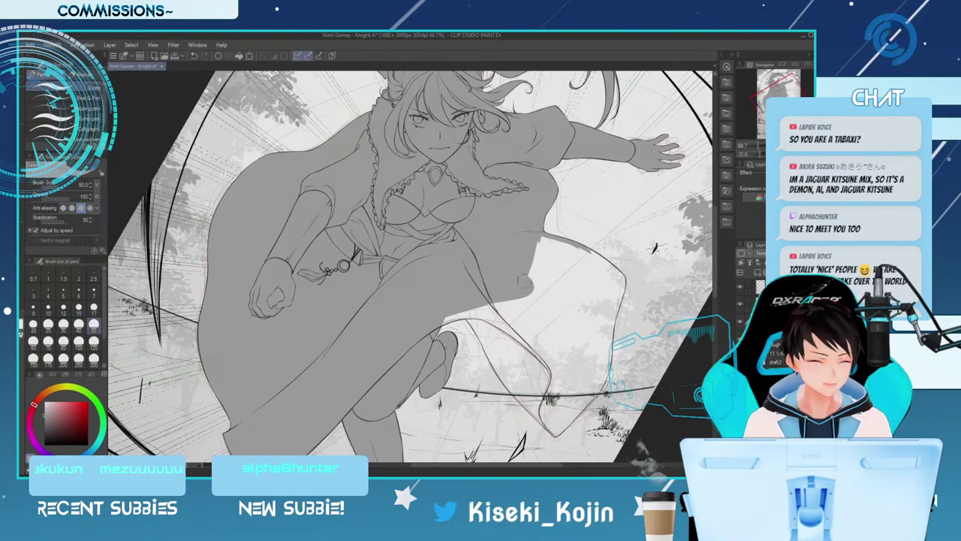
{"action": "mouse_move", "coordinate": [480, 294]}
{"action": "left_mouse_down"}
{"action": "mouse_move", "coordinate": [553, 279]}
{"action": "mouse_move", "coordinate": [512, 275]}
{"action": "mouse_move", "coordinate": [534, 248]}
{"action": "left_mouse_up"}
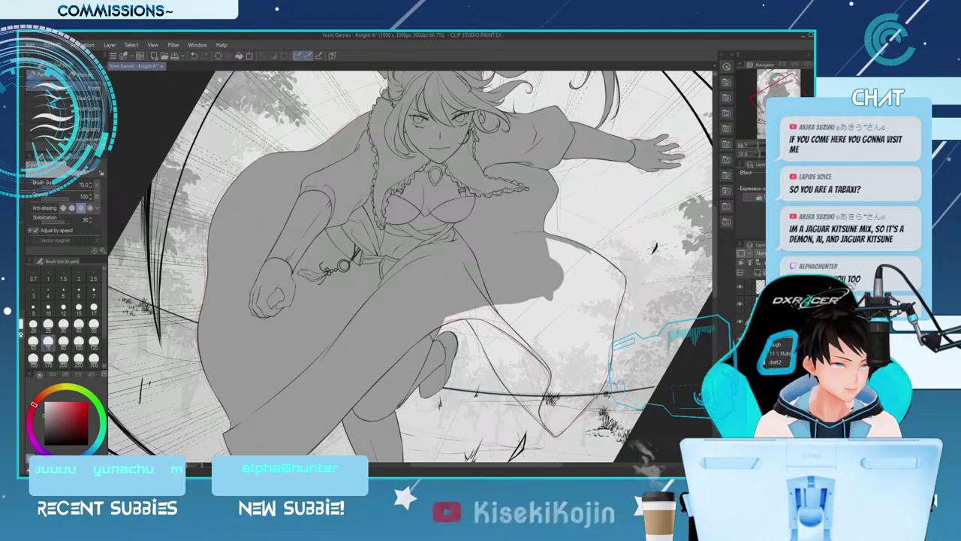
Extend the grey along the cloth's lower edge above the raised knee, reducing the brush to 15 px
{"action": "key", "text": "ctrl+plus"}
{"action": "key", "text": "bracketleft"}
{"action": "key", "text": "bracketleft"}
{"action": "key", "text": "bracketleft"}
{"action": "left_click_drag", "start_coordinate": [452, 352], "coordinate": [539, 333]}
{"action": "key", "text": "bracketright"}
{"action": "key", "text": "bracketright"}
{"action": "key", "text": "bracketleft"}
{"action": "key", "text": "bracketleft"}
{"action": "key", "text": "bracketleft"}
{"action": "key", "text": "bracketleft"}
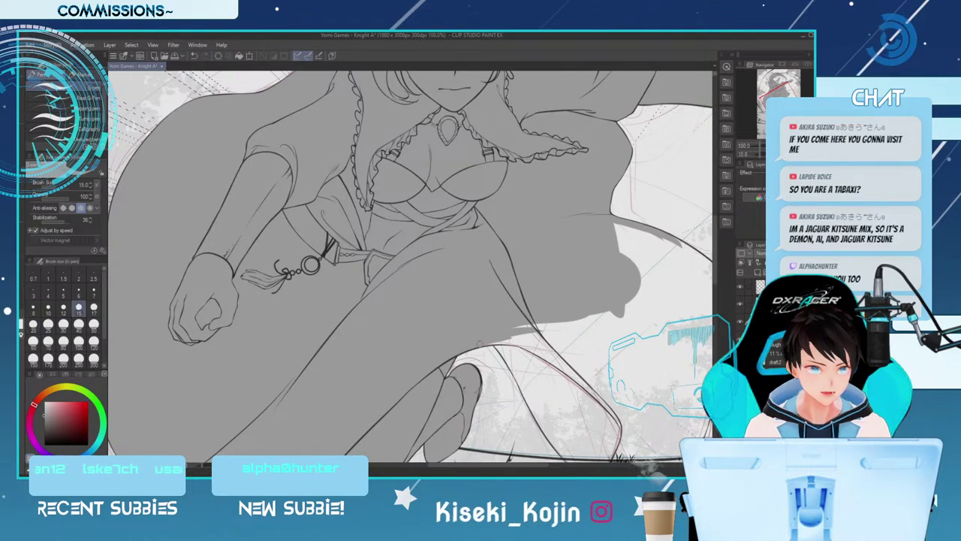
Paint grey down the inside of the hanging cloth panel's knee-side outline with 12 and 15 px brushes
{"action": "left_click_drag", "start_coordinate": [482, 464], "coordinate": [515, 464]}
{"action": "left_click_drag", "start_coordinate": [714, 249], "coordinate": [714, 267]}
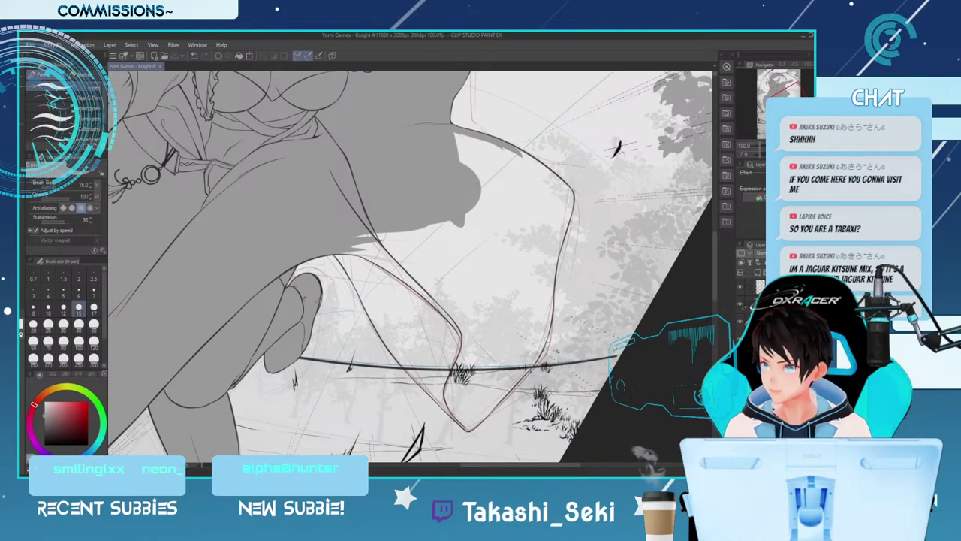
{"action": "key", "text": "bracketleft"}
{"action": "mouse_move", "coordinate": [302, 258]}
{"action": "left_mouse_down"}
{"action": "mouse_move", "coordinate": [337, 252]}
{"action": "mouse_move", "coordinate": [349, 265]}
{"action": "left_mouse_up"}
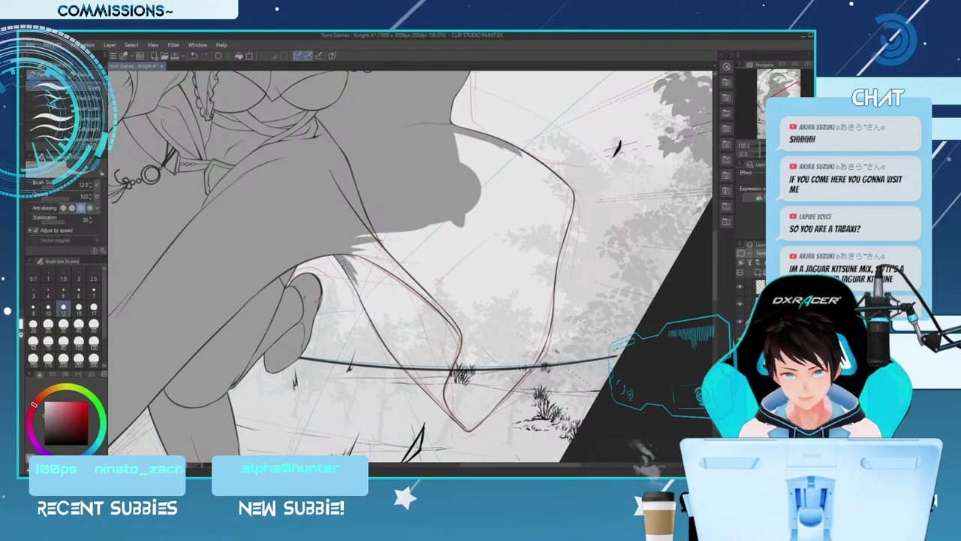
{"action": "key", "text": "bracketright"}
{"action": "mouse_move", "coordinate": [339, 257]}
{"action": "left_mouse_down"}
{"action": "mouse_move", "coordinate": [421, 375]}
{"action": "mouse_move", "coordinate": [361, 272]}
{"action": "mouse_move", "coordinate": [383, 311]}
{"action": "mouse_move", "coordinate": [422, 344]}
{"action": "left_mouse_up"}
Enlarge the brush to 70 px and paint grey across the fold line into the upper part of the cloth panel
{"action": "key", "text": "bracketright"}
{"action": "key", "text": "bracketright"}
{"action": "key", "text": "bracketright"}
{"action": "key", "text": "bracketright"}
{"action": "key", "text": "bracketright"}
{"action": "key", "text": "bracketright"}
{"action": "key", "text": "bracketright"}
{"action": "key", "text": "bracketright"}
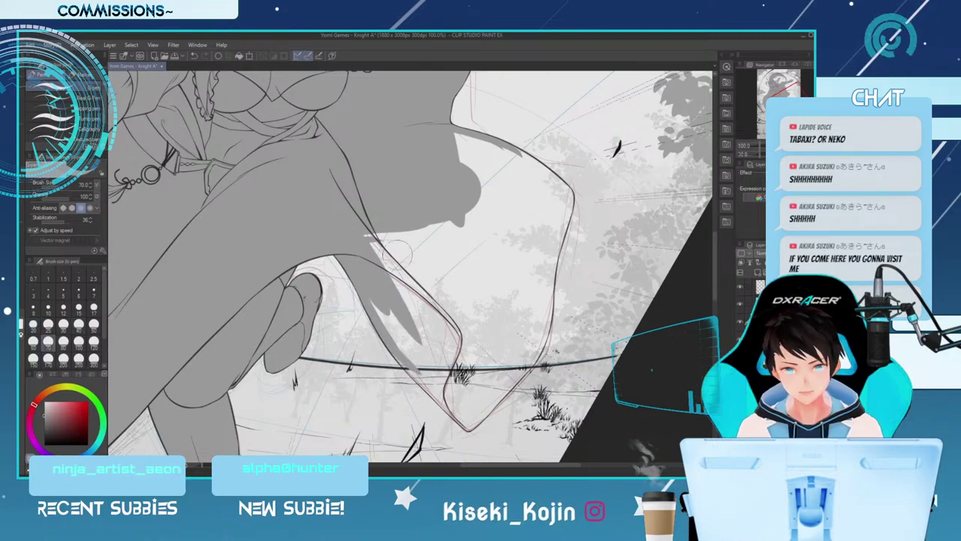
{"action": "mouse_move", "coordinate": [365, 239]}
{"action": "left_mouse_down"}
{"action": "mouse_move", "coordinate": [404, 308]}
{"action": "mouse_move", "coordinate": [381, 226]}
{"action": "mouse_move", "coordinate": [398, 275]}
{"action": "mouse_move", "coordinate": [429, 305]}
{"action": "mouse_move", "coordinate": [391, 224]}
{"action": "mouse_move", "coordinate": [421, 311]}
{"action": "mouse_move", "coordinate": [441, 308]}
{"action": "mouse_move", "coordinate": [413, 218]}
{"action": "mouse_move", "coordinate": [449, 295]}
{"action": "mouse_move", "coordinate": [449, 199]}
{"action": "mouse_move", "coordinate": [480, 292]}
{"action": "mouse_move", "coordinate": [469, 188]}
{"action": "mouse_move", "coordinate": [447, 144]}
{"action": "mouse_move", "coordinate": [493, 231]}
{"action": "mouse_move", "coordinate": [480, 169]}
{"action": "left_mouse_up"}
Paint grey from the cloth panel's upper outline down through its middle, with a smaller brush at the outline and a larger one inside
{"action": "key", "text": "bracketleft"}
{"action": "key", "text": "bracketleft"}
{"action": "key", "text": "bracketleft"}
{"action": "mouse_move", "coordinate": [455, 139]}
{"action": "left_mouse_down"}
{"action": "mouse_move", "coordinate": [473, 142]}
{"action": "mouse_move", "coordinate": [517, 263]}
{"action": "left_mouse_up"}
{"action": "mouse_move", "coordinate": [481, 141]}
{"action": "left_mouse_down"}
{"action": "mouse_move", "coordinate": [526, 233]}
{"action": "mouse_move", "coordinate": [512, 266]}
{"action": "left_mouse_up"}
{"action": "key", "text": "bracketright"}
{"action": "key", "text": "bracketright"}
{"action": "key", "text": "bracketright"}
{"action": "left_click_drag", "start_coordinate": [497, 188], "coordinate": [492, 319]}
{"action": "mouse_move", "coordinate": [513, 241]}
{"action": "left_mouse_down"}
{"action": "mouse_move", "coordinate": [503, 307]}
{"action": "mouse_move", "coordinate": [476, 344]}
{"action": "left_mouse_up"}
Fill the panel's inner fold with grey down towards the pointed lower tip, ending with a 50 px brush
{"action": "key", "text": "bracketleft"}
{"action": "key", "text": "bracketleft"}
{"action": "mouse_move", "coordinate": [383, 298]}
{"action": "left_mouse_down"}
{"action": "mouse_move", "coordinate": [441, 357]}
{"action": "mouse_move", "coordinate": [388, 309]}
{"action": "mouse_move", "coordinate": [428, 355]}
{"action": "mouse_move", "coordinate": [465, 345]}
{"action": "left_mouse_up"}
{"action": "key", "text": "bracketleft"}
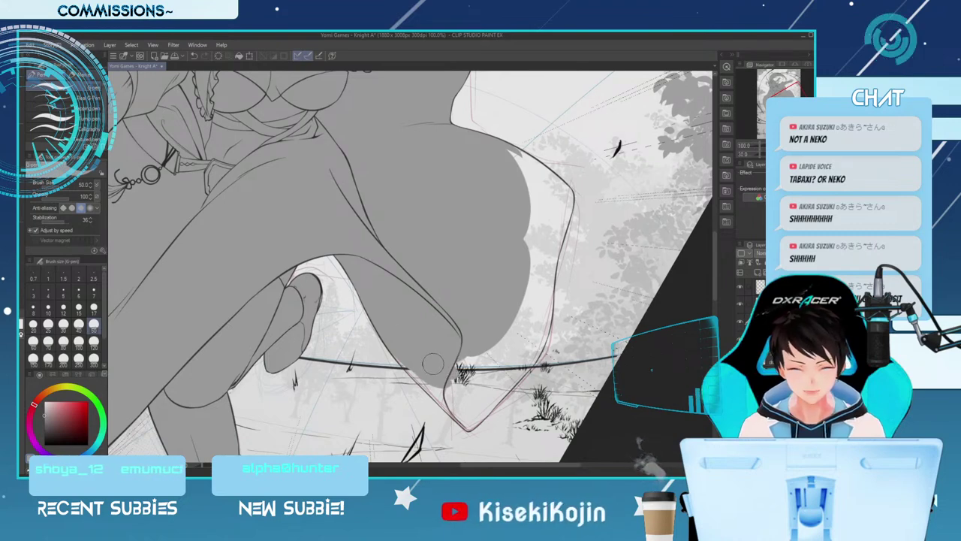
{"action": "mouse_move", "coordinate": [460, 381]}
{"action": "left_mouse_down"}
{"action": "mouse_move", "coordinate": [509, 309]}
{"action": "mouse_move", "coordinate": [465, 368]}
{"action": "left_mouse_up"}
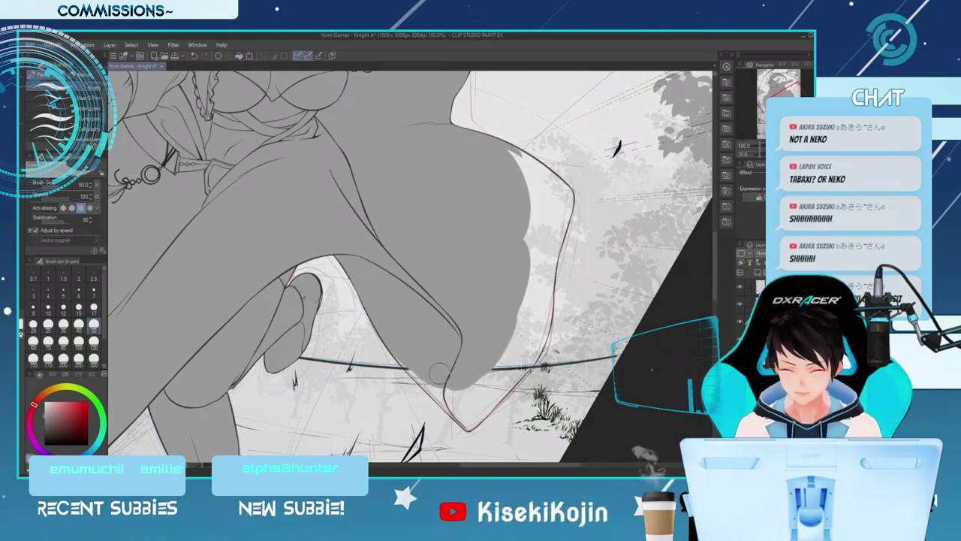
Paint grey with a 40 px brush from the cloth panel's filled middle towards its far outer edge
{"action": "key", "text": "bracketleft"}
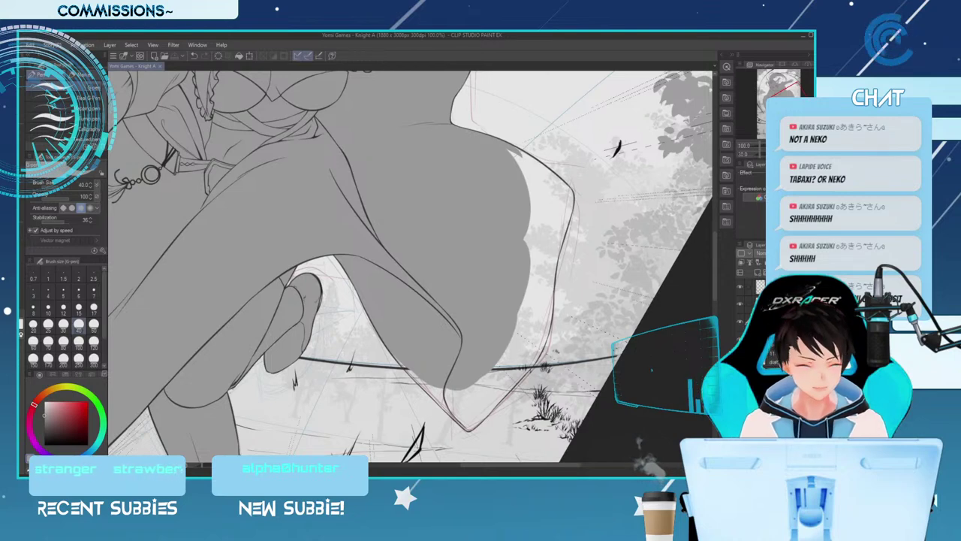
{"action": "mouse_move", "coordinate": [527, 236]}
{"action": "left_mouse_down"}
{"action": "mouse_move", "coordinate": [534, 229]}
{"action": "mouse_move", "coordinate": [526, 270]}
{"action": "left_mouse_up"}
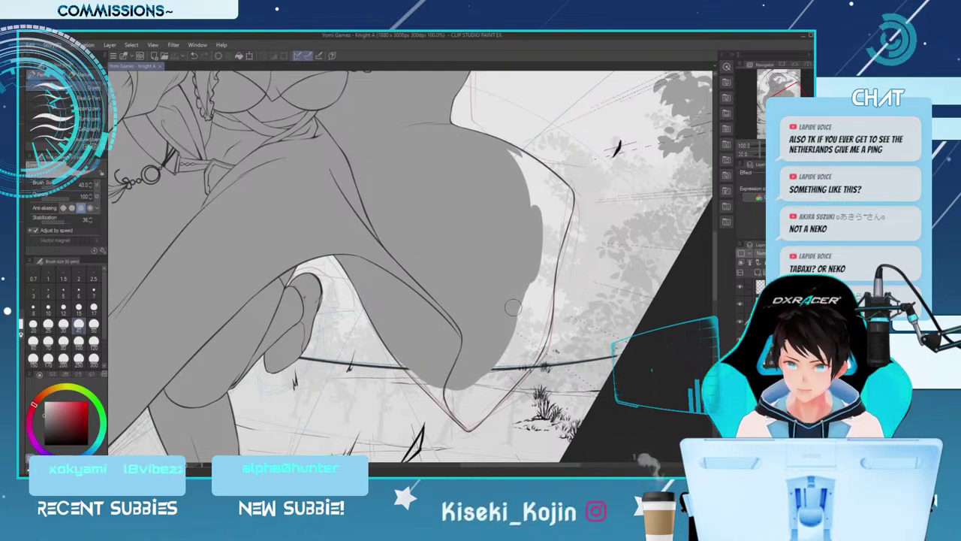
{"action": "key", "text": "bracketleft"}
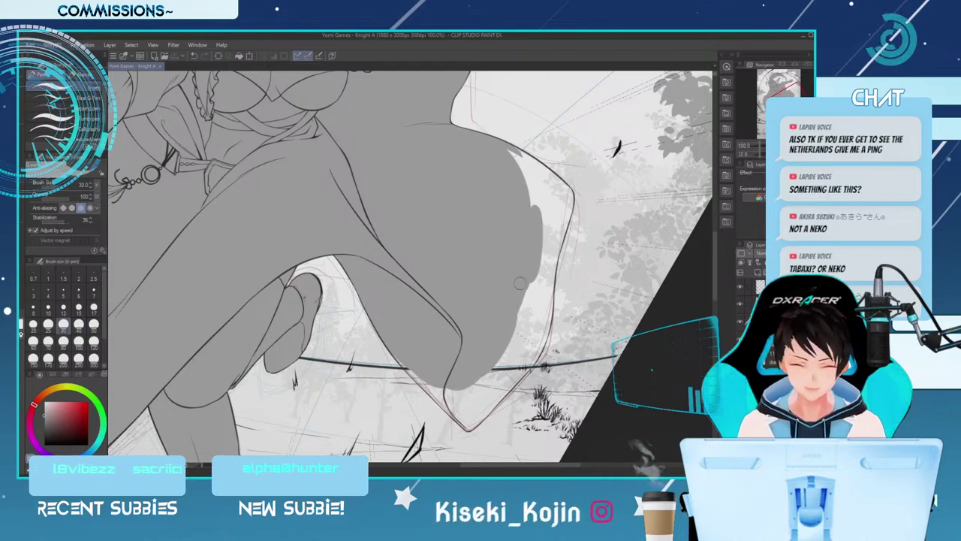
{"action": "key", "text": "bracketright"}
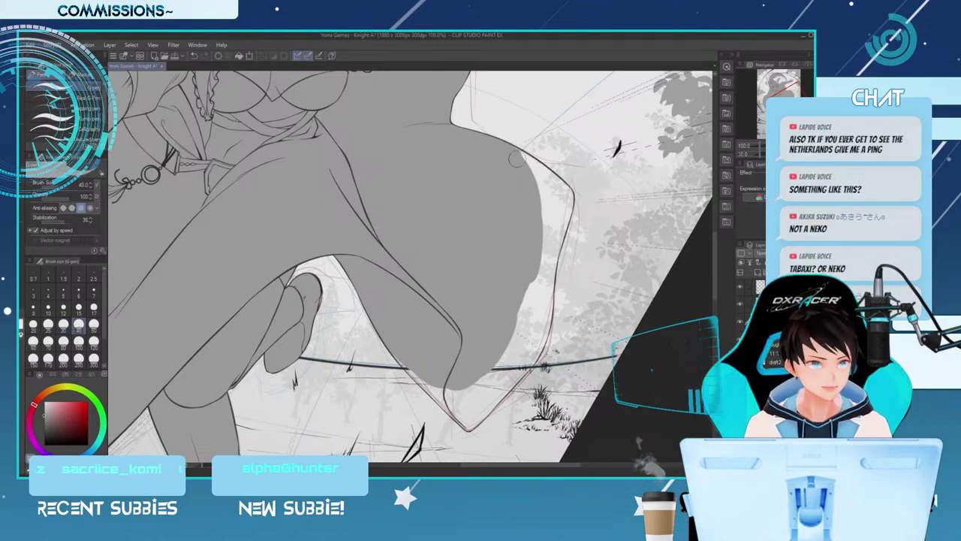
{"action": "left_click_drag", "start_coordinate": [519, 156], "coordinate": [546, 244]}
Reduce the brush to 15 px and paint grey along the cloth panel's upper outline to its outer corner
{"action": "key", "text": "bracketleft"}
{"action": "key", "text": "bracketleft"}
{"action": "key", "text": "bracketleft"}
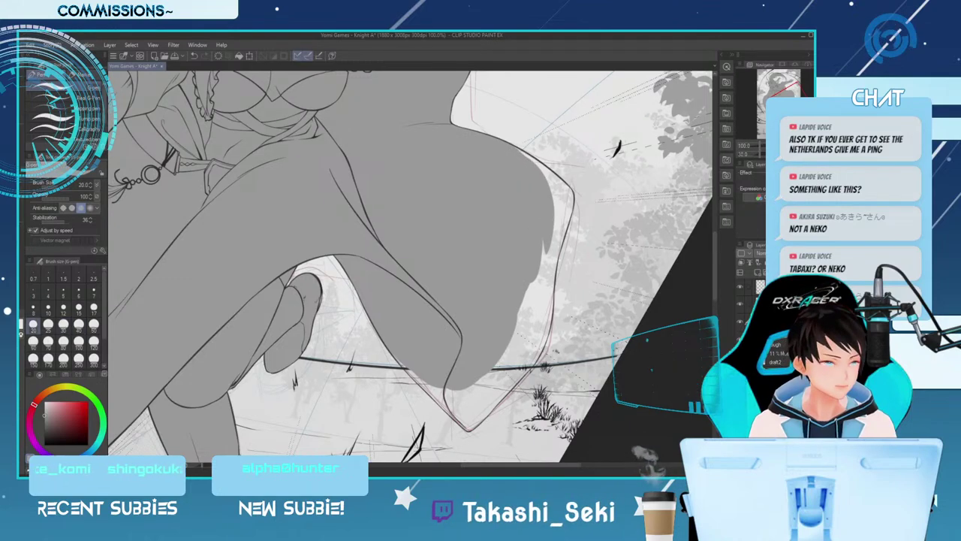
{"action": "key", "text": "minus"}
{"action": "key", "text": "minus"}
{"action": "key", "text": "minus"}
{"action": "key", "text": "minus"}
{"action": "key", "text": "minus"}
{"action": "key", "text": "minus"}
{"action": "key", "text": "minus"}
{"action": "key", "text": "bracketleft"}
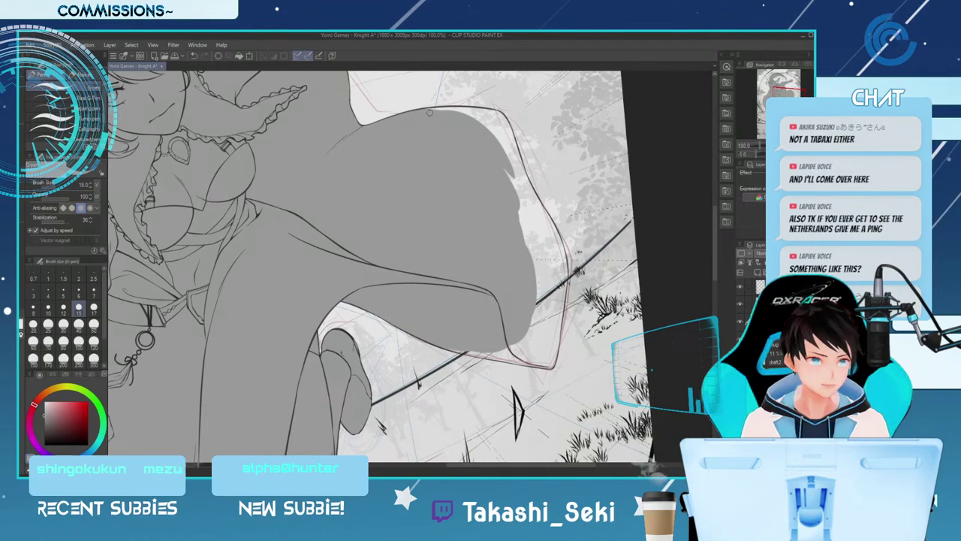
{"action": "key", "text": "minus"}
{"action": "key", "text": "minus"}
{"action": "key", "text": "minus"}
{"action": "key", "text": "minus"}
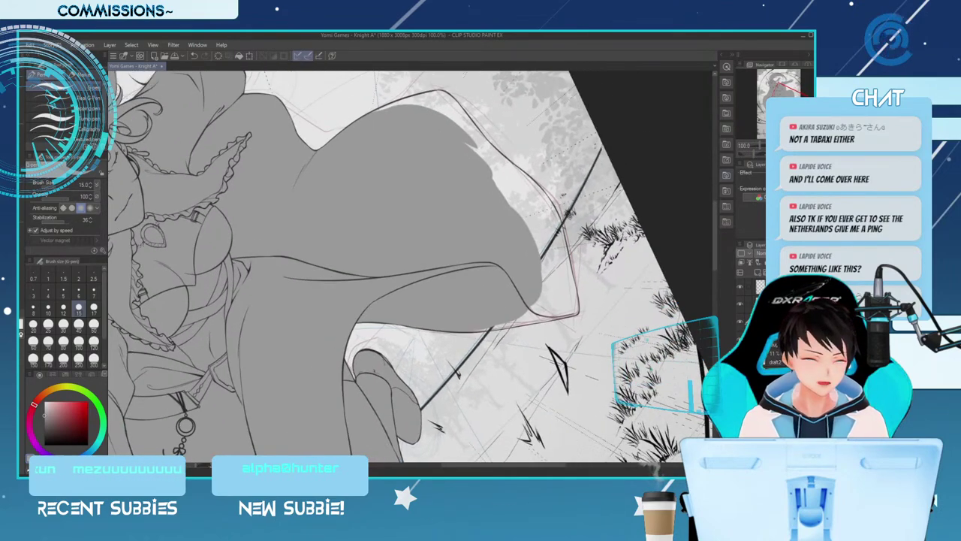
{"action": "scroll", "coordinate": [484, 178], "scroll_direction": "up", "scroll_amount": 3}
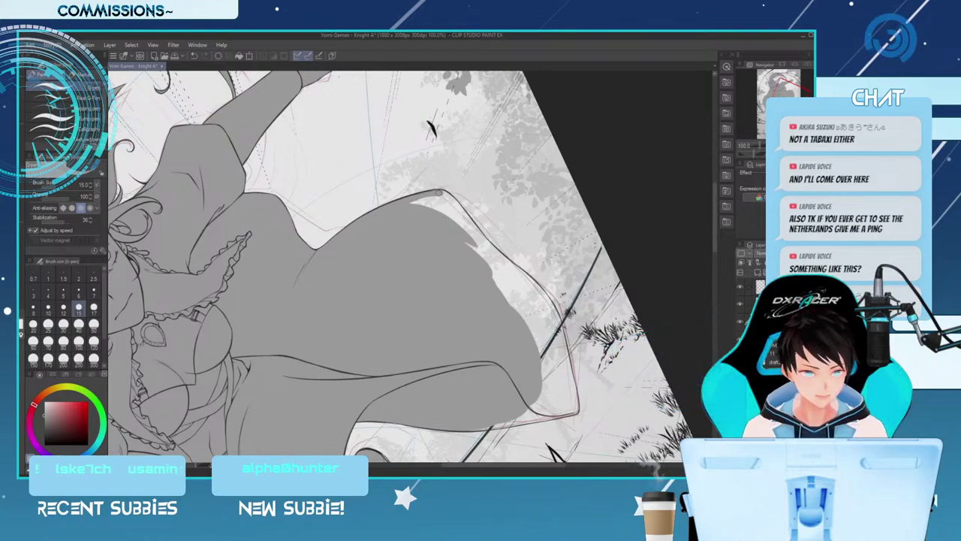
Paint grey around the cloth panel's outer corner and down the start of its side outline, ending with a 10 px brush
{"action": "key", "text": "asciicircum"}
{"action": "key", "text": "asciicircum"}
{"action": "key", "text": "asciicircum"}
{"action": "key", "text": "asciicircum"}
{"action": "key", "text": "asciicircum"}
{"action": "key", "text": "asciicircum"}
{"action": "key", "text": "asciicircum"}
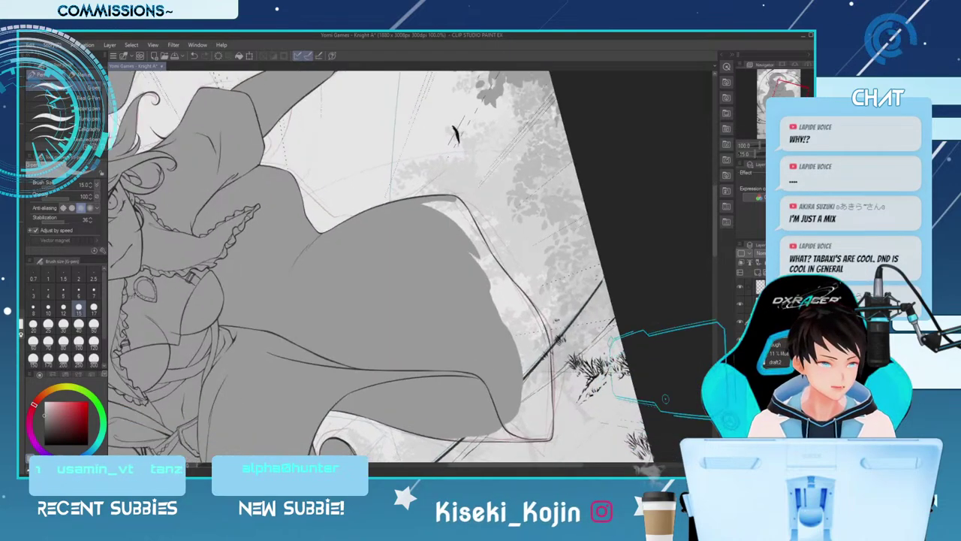
{"action": "key", "text": "asciicircum"}
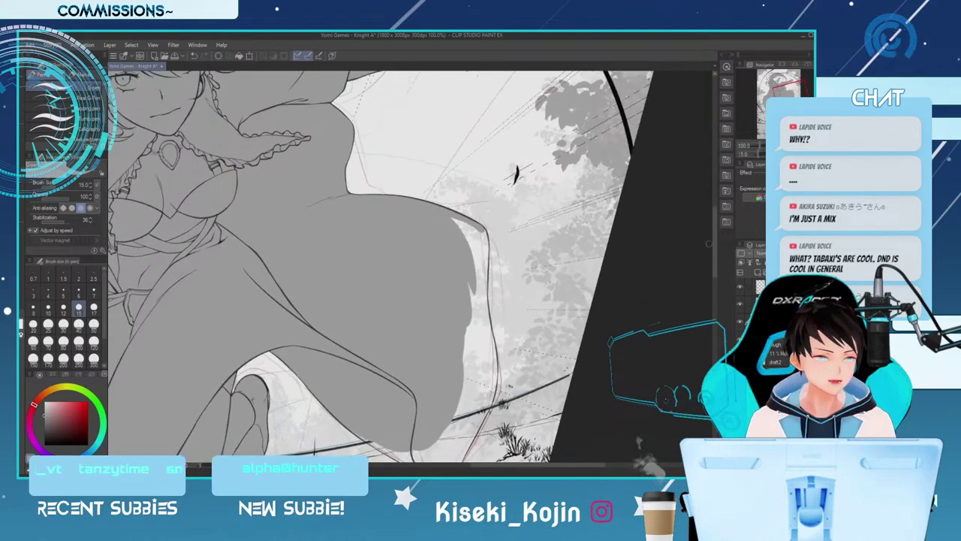
{"action": "left_click_drag", "start_coordinate": [712, 241], "coordinate": [712, 254]}
{"action": "key", "text": "bracketleft"}
{"action": "key", "text": "bracketleft"}
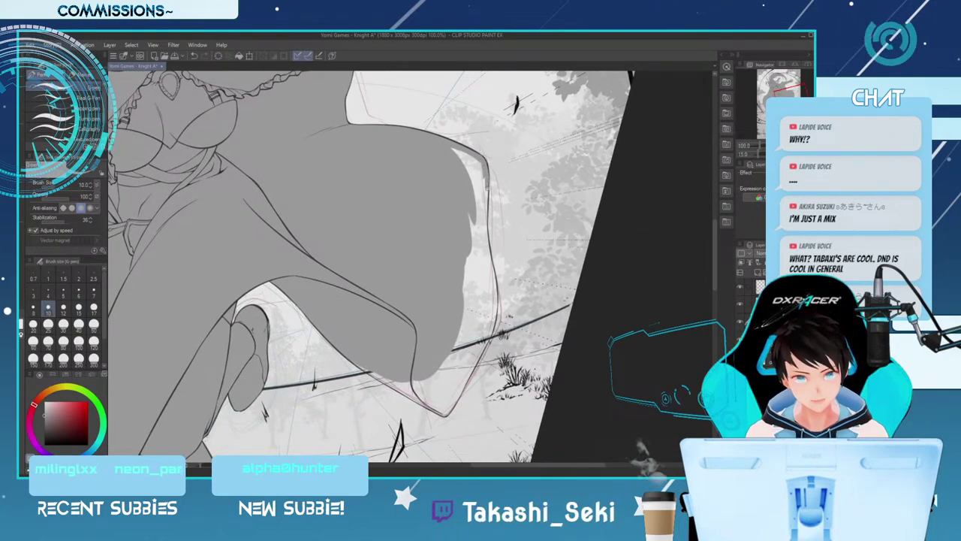
Fill the gap between the panel's middle and outer corner with grey using a 25 px brush, and save the drawing
{"action": "key", "text": "bracketright"}
{"action": "key", "text": "bracketright"}
{"action": "key", "text": "bracketright"}
{"action": "key", "text": "bracketright"}
{"action": "key", "text": "bracketright"}
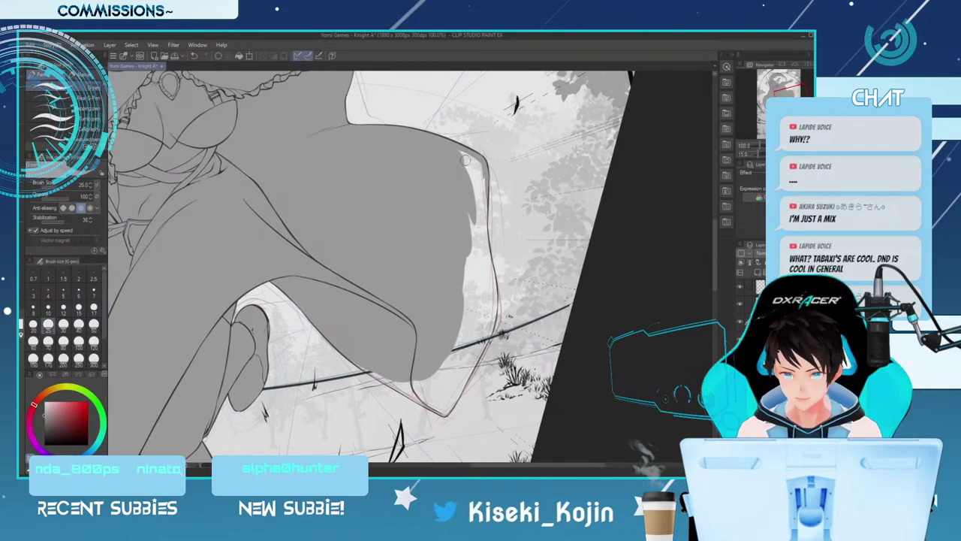
{"action": "left_click_drag", "start_coordinate": [455, 150], "coordinate": [473, 204]}
{"action": "left_click_drag", "start_coordinate": [466, 156], "coordinate": [477, 222]}
{"action": "left_click_drag", "start_coordinate": [480, 185], "coordinate": [472, 234]}
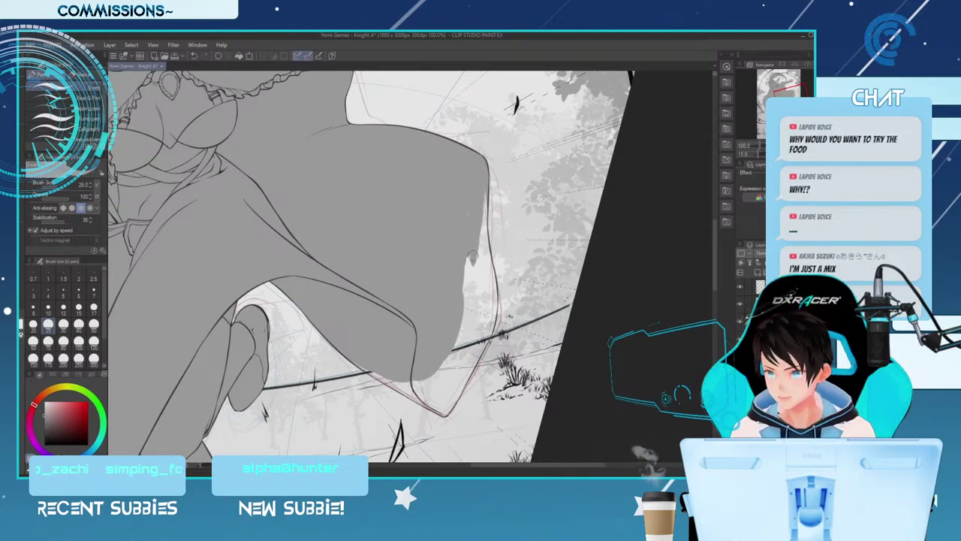
{"action": "key", "text": "ctrl+s"}
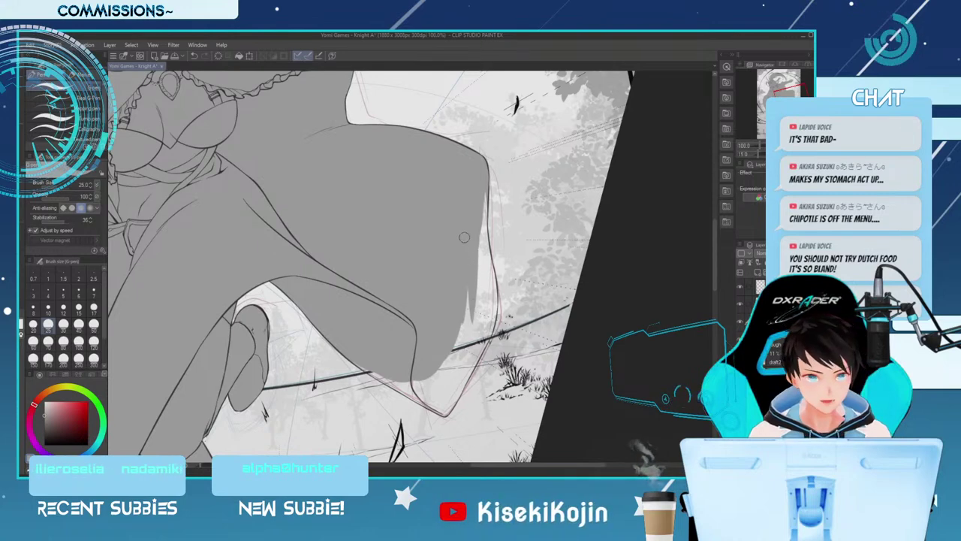
Paint grey down the inside of the panel's outer side outline below the corner, using a 12 px brush
{"action": "key", "text": "ctrl+plus"}
{"action": "key", "text": "bracketleft"}
{"action": "key", "text": "bracketleft"}
{"action": "key", "text": "bracketleft"}
{"action": "key", "text": "bracketleft"}
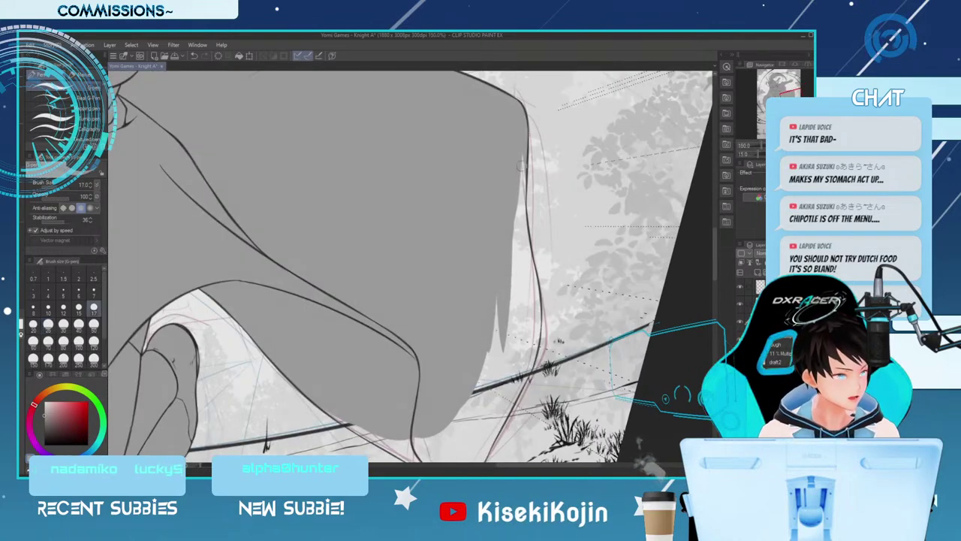
{"action": "left_click_drag", "start_coordinate": [516, 233], "coordinate": [524, 141]}
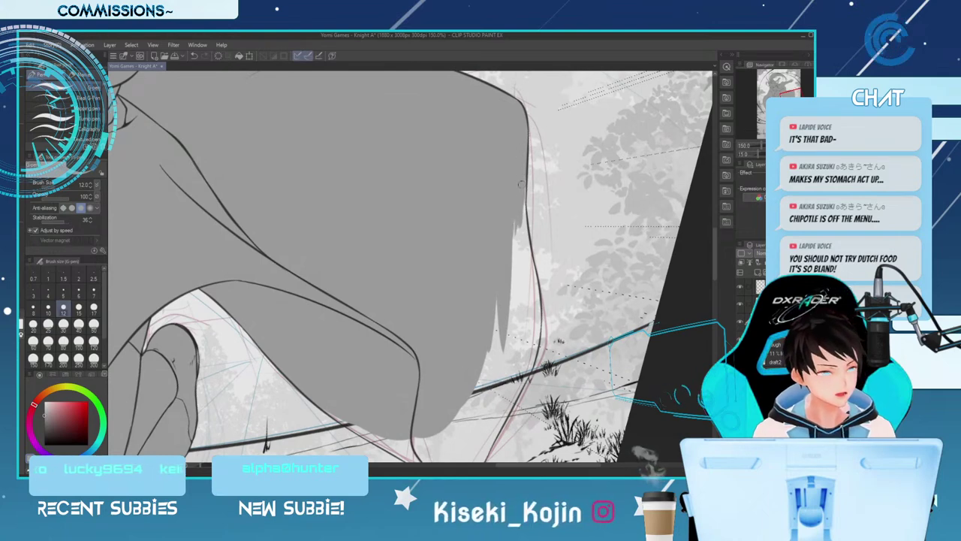
{"action": "left_click_drag", "start_coordinate": [520, 199], "coordinate": [530, 269]}
{"action": "key", "text": "ctrl+z"}
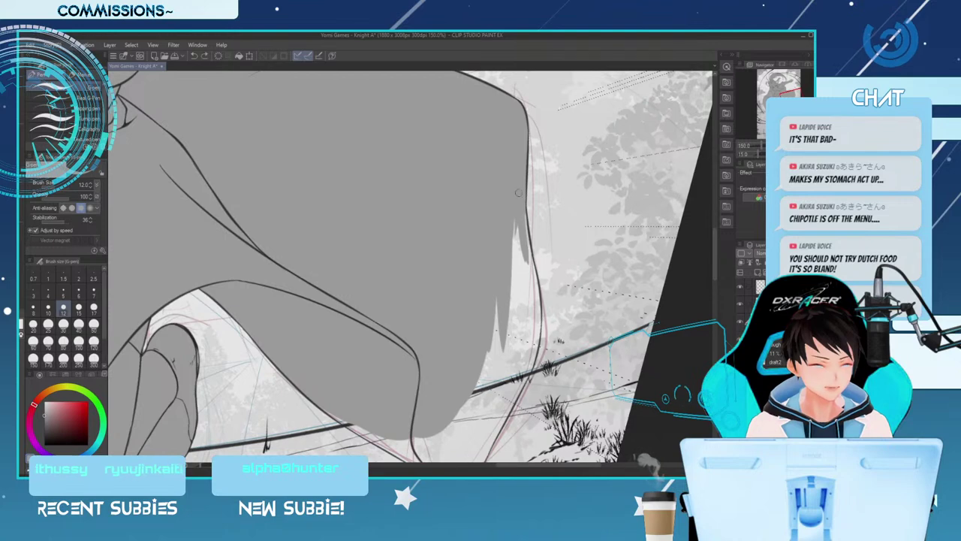
{"action": "left_click_drag", "start_coordinate": [518, 212], "coordinate": [518, 307]}
Extend the grey down the panel's outer side with a larger brush inside and a 10 px brush against the outline
{"action": "key", "text": "bracketright"}
{"action": "key", "text": "bracketright"}
{"action": "key", "text": "bracketright"}
{"action": "key", "text": "bracketright"}
{"action": "left_click_drag", "start_coordinate": [515, 213], "coordinate": [520, 310]}
{"action": "left_click_drag", "start_coordinate": [519, 271], "coordinate": [526, 329]}
{"action": "key", "text": "bracketleft"}
{"action": "key", "text": "bracketleft"}
{"action": "key", "text": "bracketleft"}
{"action": "left_click_drag", "start_coordinate": [522, 206], "coordinate": [530, 275]}
{"action": "key", "text": "ctrl+z"}
{"action": "key", "text": "bracketleft"}
{"action": "key", "text": "bracketleft"}
{"action": "mouse_move", "coordinate": [524, 210]}
{"action": "left_mouse_down"}
{"action": "mouse_move", "coordinate": [535, 285]}
{"action": "mouse_move", "coordinate": [527, 333]}
{"action": "left_mouse_up"}
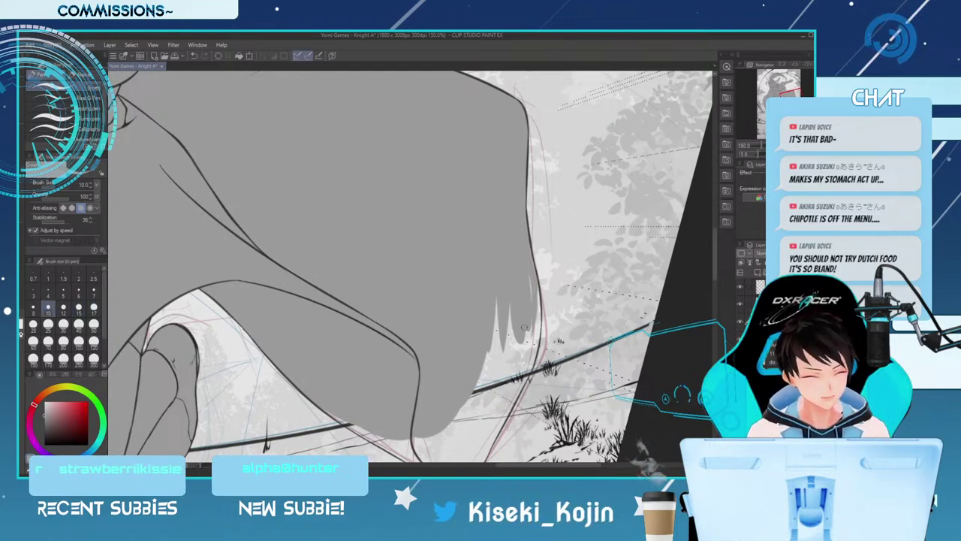
Fill the ragged gaps in the panel's lower outer area with grey, using larger brushes down to 30 px
{"action": "key", "text": "bracketright"}
{"action": "key", "text": "bracketright"}
{"action": "key", "text": "bracketright"}
{"action": "key", "text": "bracketright"}
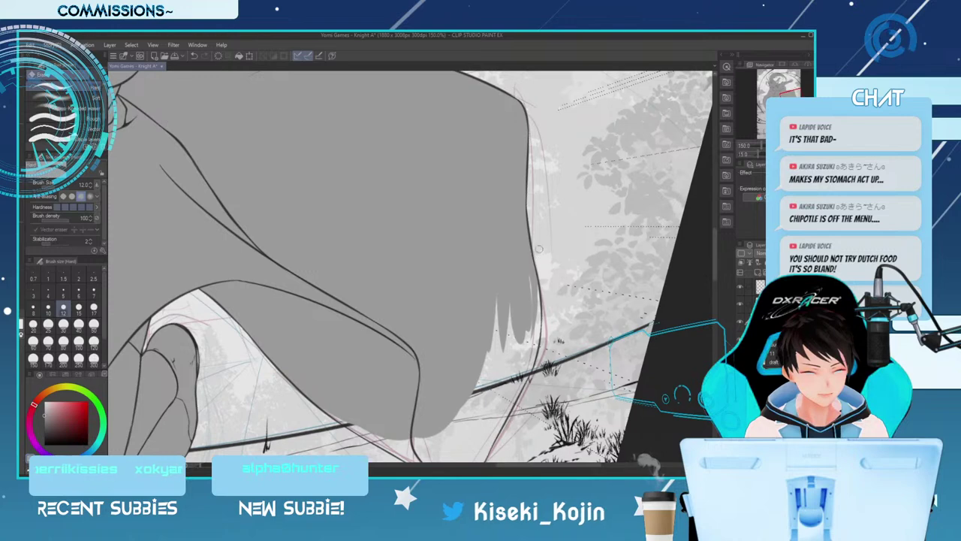
{"action": "key", "text": "bracketright"}
{"action": "key", "text": "bracketright"}
{"action": "key", "text": "bracketright"}
{"action": "key", "text": "bracketright"}
{"action": "left_click_drag", "start_coordinate": [500, 293], "coordinate": [476, 394]}
{"action": "key", "text": "bracketleft"}
{"action": "key", "text": "bracketleft"}
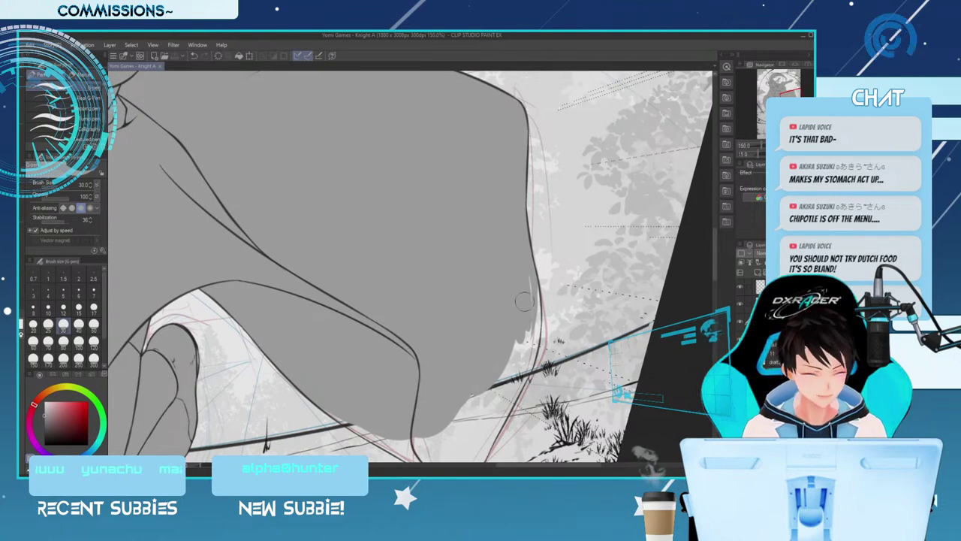
{"action": "scroll", "coordinate": [708, 283], "scroll_direction": "down", "scroll_amount": 3}
{"action": "mouse_move", "coordinate": [525, 171]}
{"action": "left_mouse_down"}
{"action": "mouse_move", "coordinate": [523, 247]}
{"action": "mouse_move", "coordinate": [506, 299]}
{"action": "left_mouse_up"}
Paint grey along the panel's lower outer outline down towards the pointed tip with 17 and 12 px brushes
{"action": "key", "text": "bracketleft"}
{"action": "key", "text": "bracketleft"}
{"action": "key", "text": "bracketleft"}
{"action": "left_click_drag", "start_coordinate": [534, 185], "coordinate": [518, 278]}
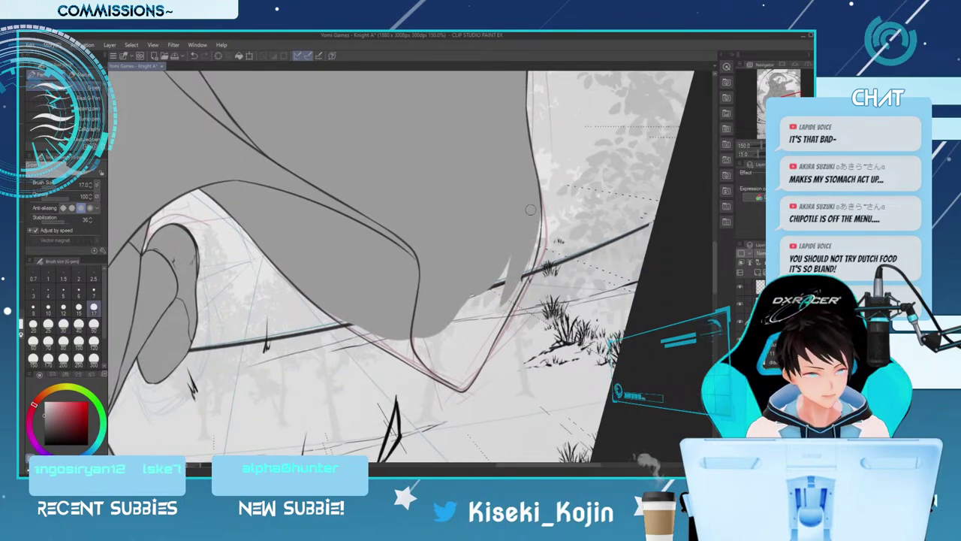
{"action": "key", "text": "bracketleft"}
{"action": "key", "text": "bracketleft"}
{"action": "left_click_drag", "start_coordinate": [538, 200], "coordinate": [520, 276]}
{"action": "left_click_drag", "start_coordinate": [537, 218], "coordinate": [512, 298]}
{"action": "left_click_drag", "start_coordinate": [539, 230], "coordinate": [516, 296]}
{"action": "left_click_drag", "start_coordinate": [532, 259], "coordinate": [479, 361]}
{"action": "left_click_drag", "start_coordinate": [500, 324], "coordinate": [473, 370]}
Fill the area inside the lower outer outline with grey above the pointed tip using a 25 px brush
{"action": "key", "text": "bracketright"}
{"action": "key", "text": "bracketright"}
{"action": "key", "text": "bracketright"}
{"action": "key", "text": "bracketright"}
{"action": "mouse_move", "coordinate": [510, 260]}
{"action": "left_mouse_down"}
{"action": "mouse_move", "coordinate": [486, 333]}
{"action": "mouse_move", "coordinate": [473, 320]}
{"action": "mouse_move", "coordinate": [455, 325]}
{"action": "left_mouse_up"}
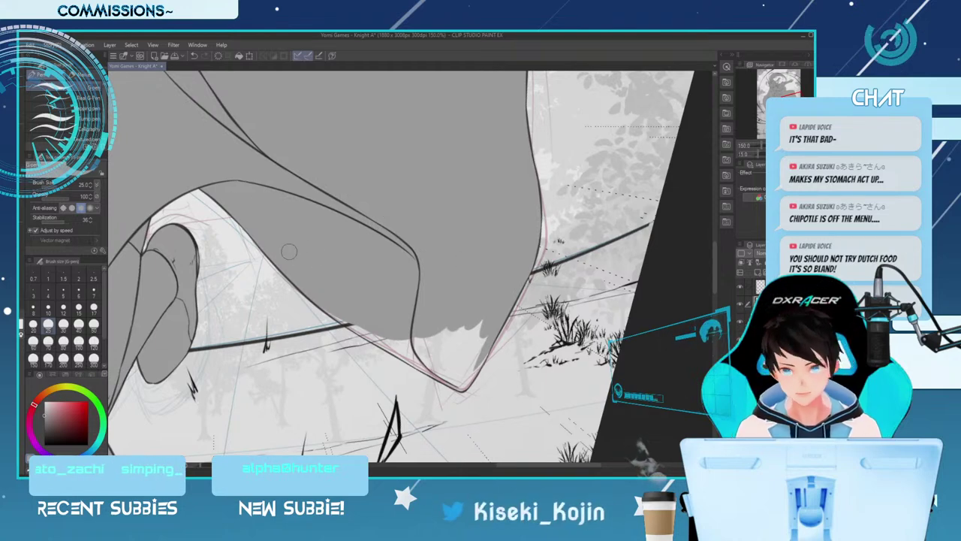
{"action": "key", "text": "e"}
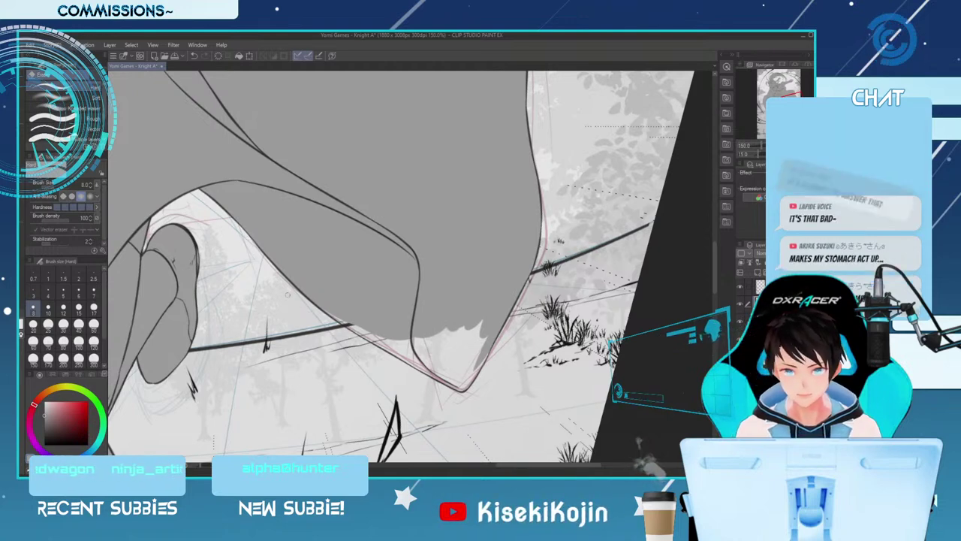
{"action": "key", "text": "p"}
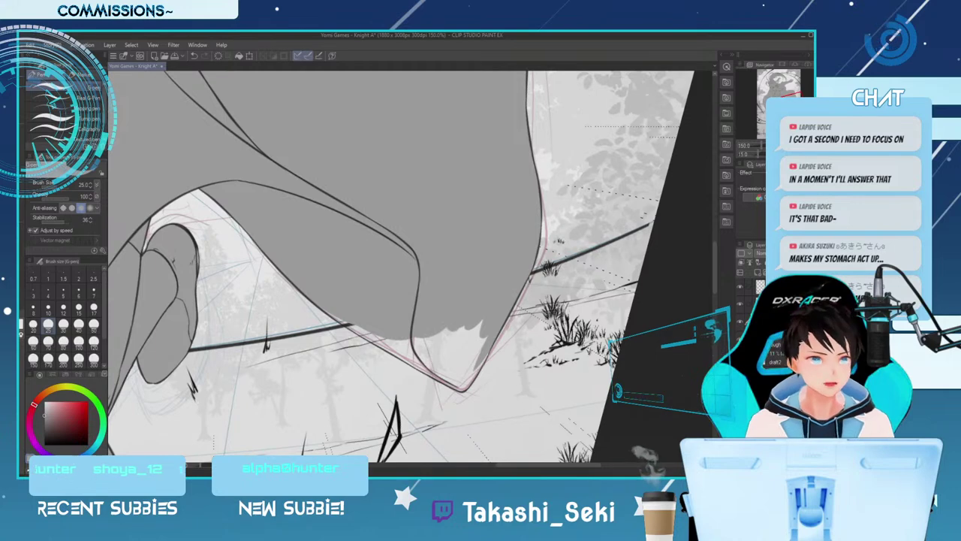
Paint grey along the inner fold's outline down to the panel's pointed tip with a 17 px brush
{"action": "key", "text": "asciicircum"}
{"action": "key", "text": "asciicircum"}
{"action": "key", "text": "asciicircum"}
{"action": "key", "text": "asciicircum"}
{"action": "key", "text": "asciicircum"}
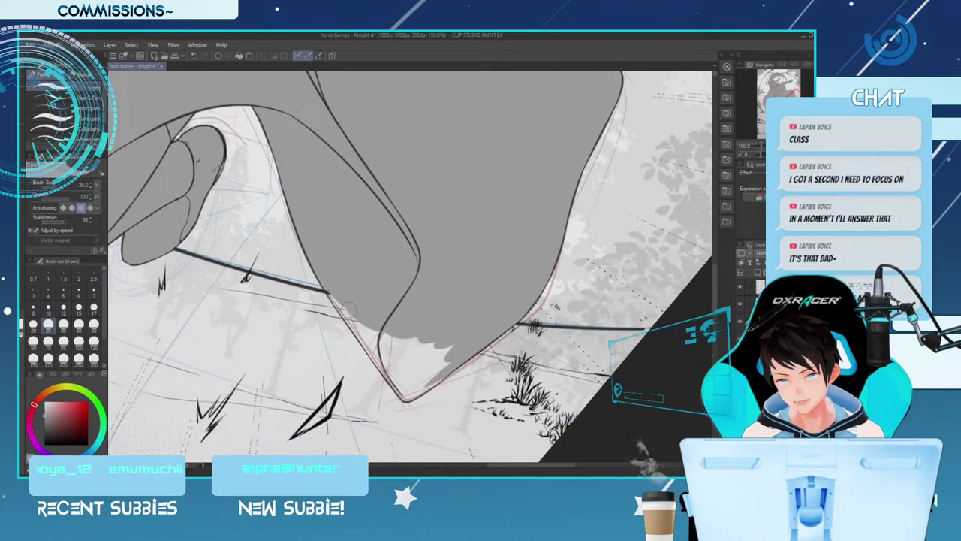
{"action": "key", "text": "bracketleft"}
{"action": "left_click_drag", "start_coordinate": [340, 304], "coordinate": [361, 335]}
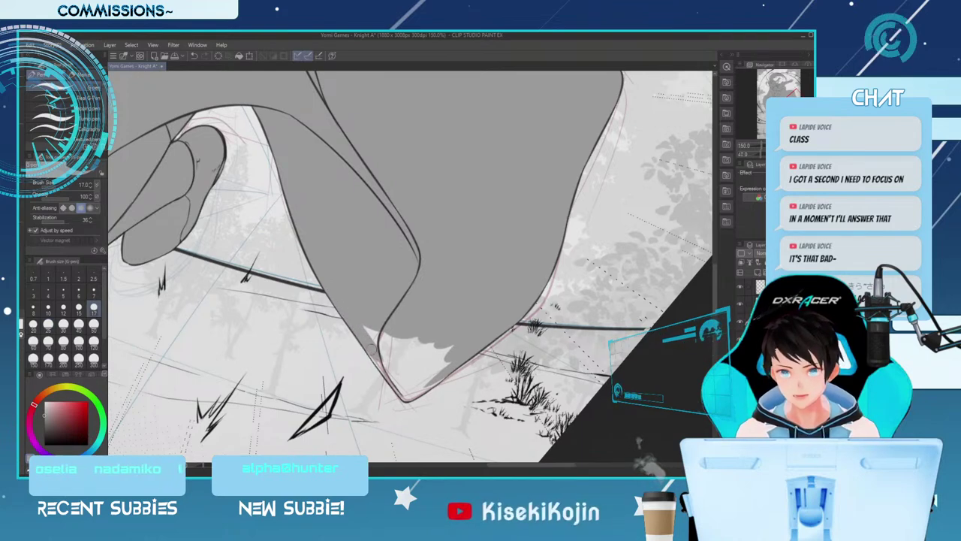
{"action": "left_click_drag", "start_coordinate": [364, 336], "coordinate": [395, 380]}
Fill the inside of the panel's pointed tip with grey using a 30 px brush, then a 17 px brush near the point
{"action": "key", "text": "bracketright"}
{"action": "key", "text": "bracketright"}
{"action": "key", "text": "bracketright"}
{"action": "mouse_move", "coordinate": [363, 317]}
{"action": "left_mouse_down"}
{"action": "mouse_move", "coordinate": [402, 372]}
{"action": "mouse_move", "coordinate": [369, 319]}
{"action": "mouse_move", "coordinate": [439, 342]}
{"action": "left_mouse_up"}
{"action": "key", "text": "bracketright"}
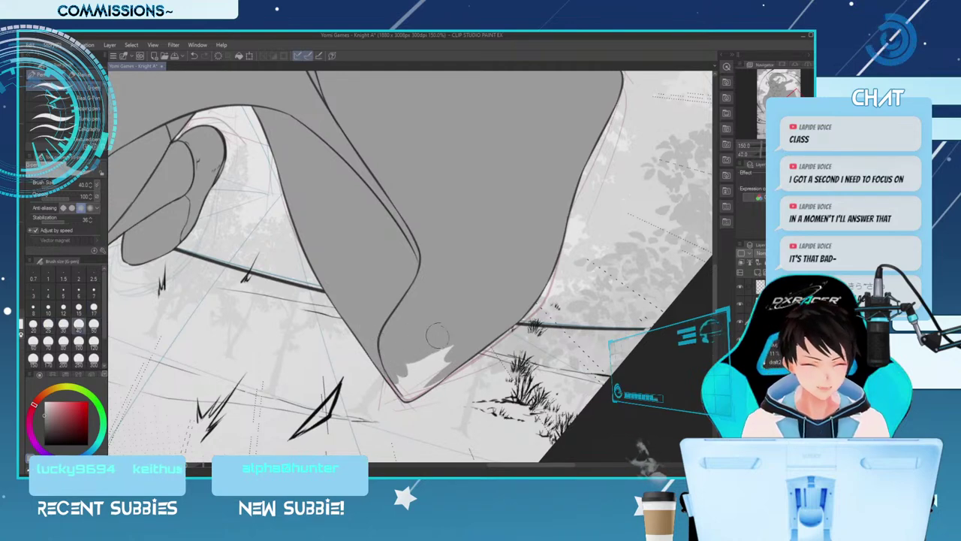
{"action": "key", "text": "bracketleft"}
{"action": "left_click_drag", "start_coordinate": [402, 371], "coordinate": [450, 346]}
{"action": "key", "text": "bracketleft"}
{"action": "key", "text": "bracketleft"}
{"action": "key", "text": "bracketleft"}
{"action": "mouse_move", "coordinate": [401, 383]}
{"action": "left_mouse_down"}
{"action": "mouse_move", "coordinate": [390, 376]}
{"action": "mouse_move", "coordinate": [432, 385]}
{"action": "left_mouse_up"}
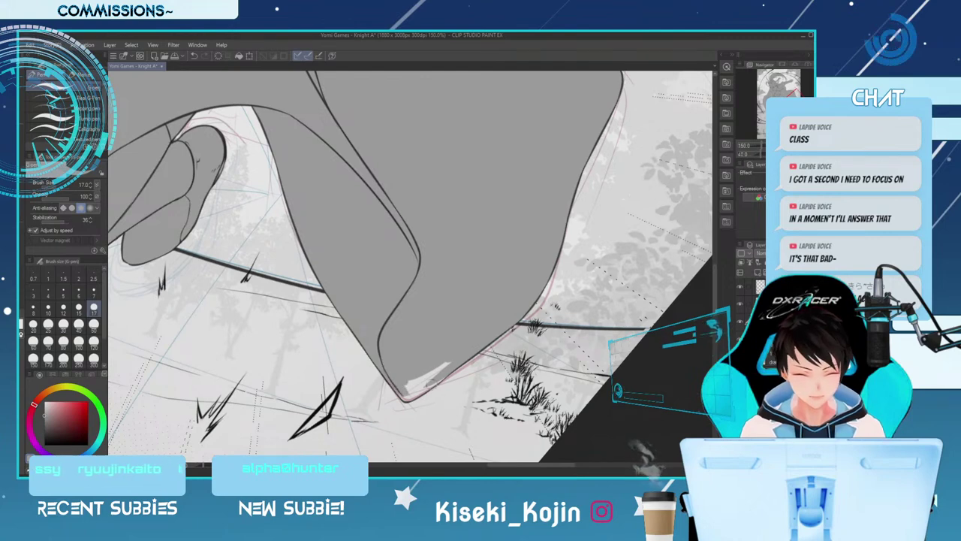
{"action": "key", "text": "e"}
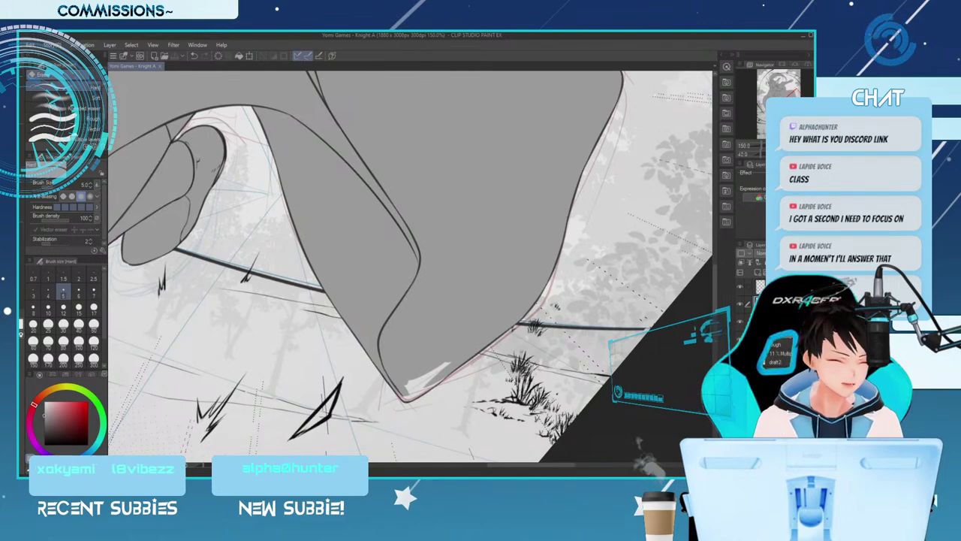
{"action": "key", "text": "]"}
{"action": "key", "text": "]"}
{"action": "key", "text": "]"}
{"action": "key", "text": "]"}
{"action": "key", "text": "]"}
{"action": "key", "text": "]"}
{"action": "key", "text": "]"}
{"action": "left_click_drag", "start_coordinate": [402, 386], "coordinate": [445, 360]}
{"action": "key", "text": "ctrl+z"}
Cover the remaining light gaps in the panel's pointed tip with grey, reducing the brush from 25 to 15 and 8 px
{"action": "key", "text": "p"}
{"action": "key", "text": "]"}
{"action": "key", "text": "]"}
{"action": "key", "text": "]"}
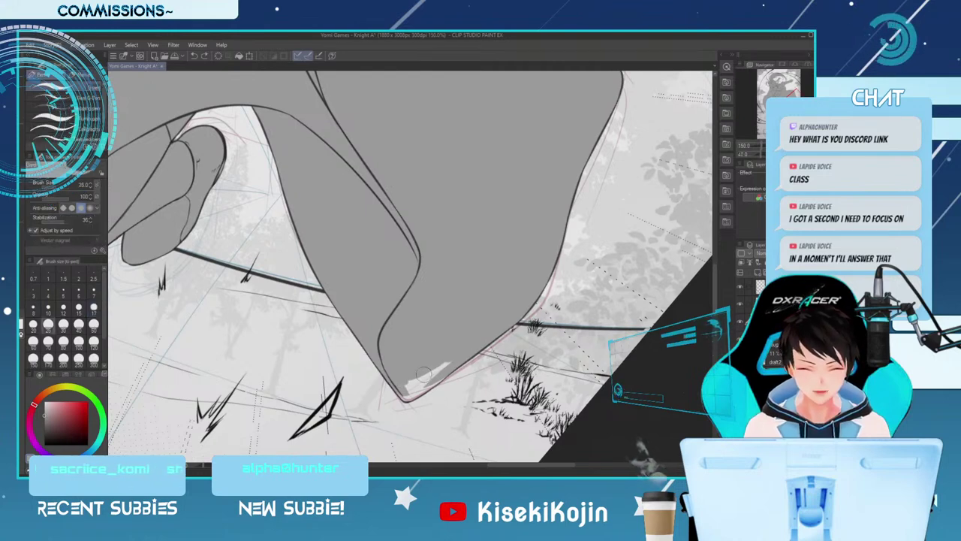
{"action": "key", "text": "bracketleft"}
{"action": "key", "text": "bracketleft"}
{"action": "key", "text": "bracketleft"}
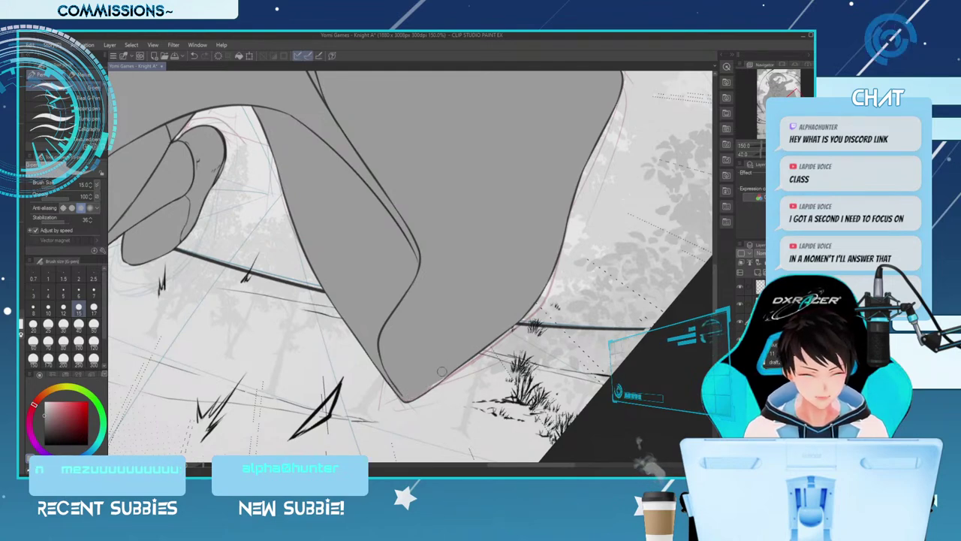
{"action": "key", "text": "bracketleft"}
{"action": "key", "text": "bracketleft"}
{"action": "key", "text": "bracketleft"}
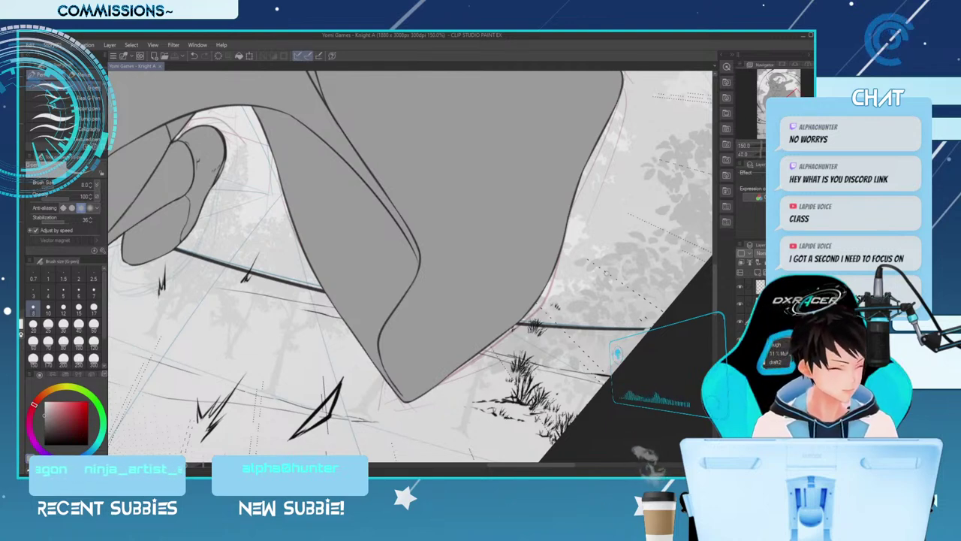
Examine the grey fill across the whole figure with the canvas upright at 66.7% zoom
{"action": "key", "text": "minus"}
{"action": "key", "text": "minus"}
{"action": "key", "text": "minus"}
{"action": "key", "text": "minus"}
{"action": "key", "text": "minus"}
{"action": "key", "text": "minus"}
{"action": "key", "text": "minus"}
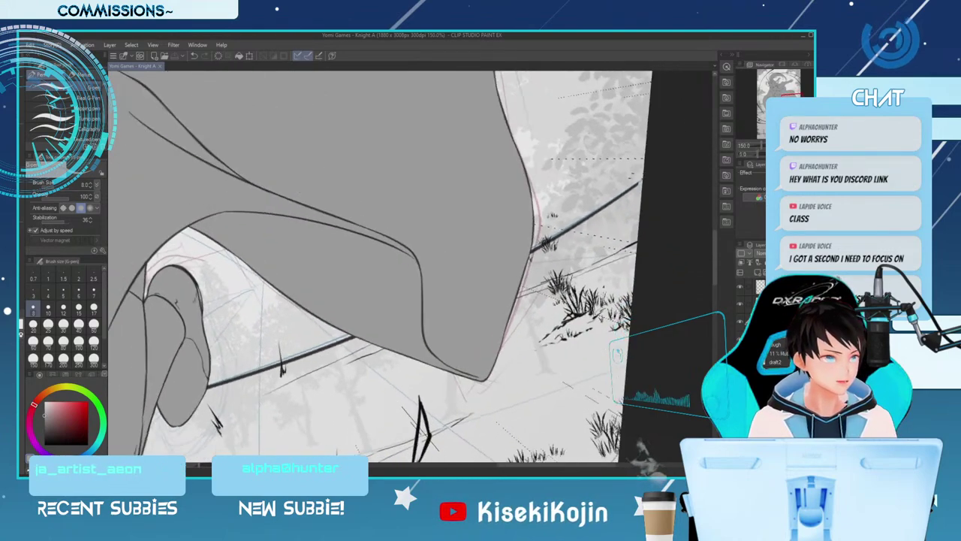
{"action": "key", "text": "ctrl+minus"}
{"action": "key", "text": "ctrl+minus"}
{"action": "key", "text": "minus"}
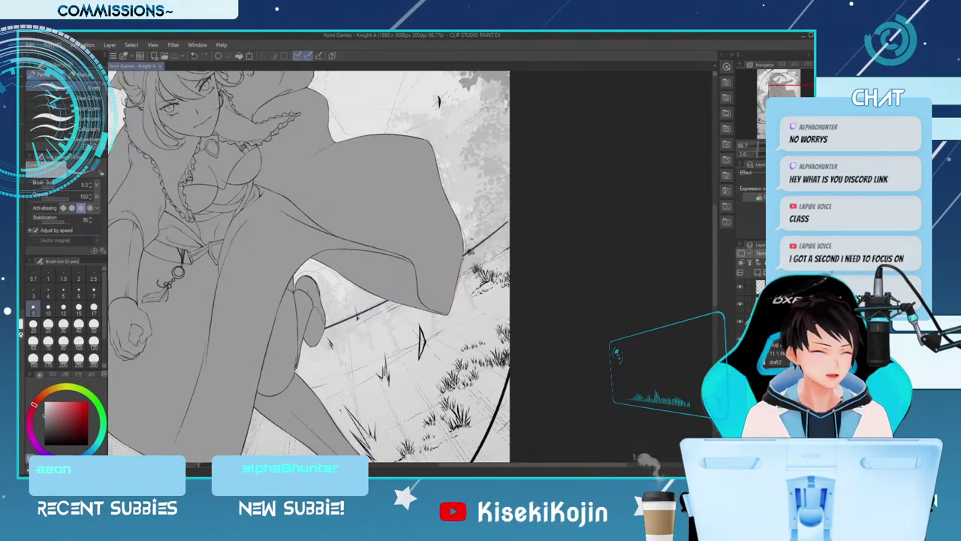
{"action": "left_click_drag", "start_coordinate": [532, 464], "coordinate": [471, 464]}
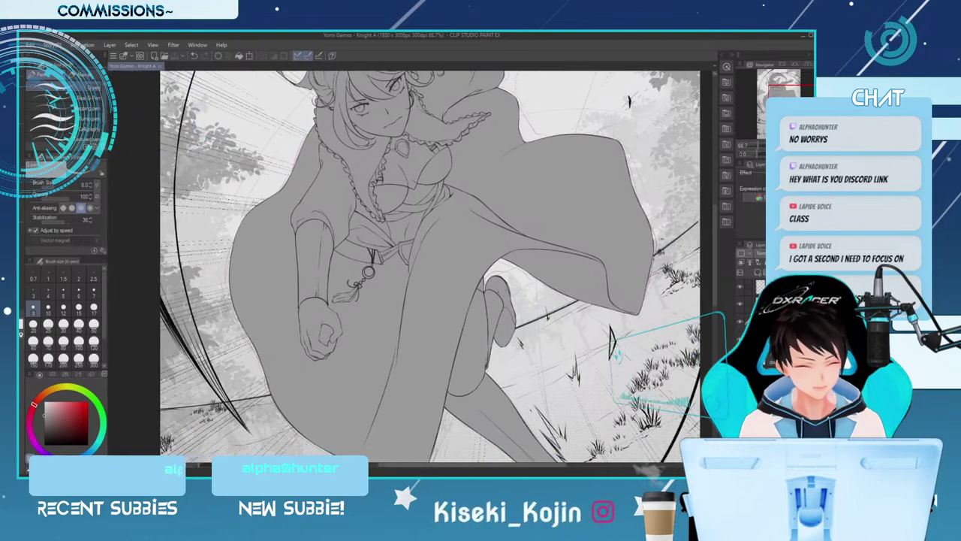
Bring back the dark gradient, black foliage and halftone shading of the background around the whole grey-filled figure
{"action": "key", "text": "ctrl+minus"}
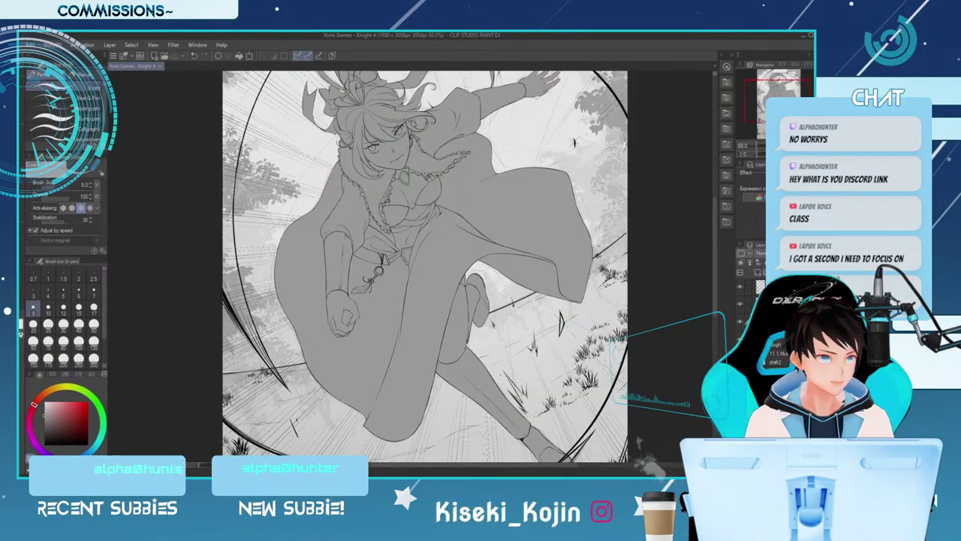
{"action": "key", "text": "ctrl+minus"}
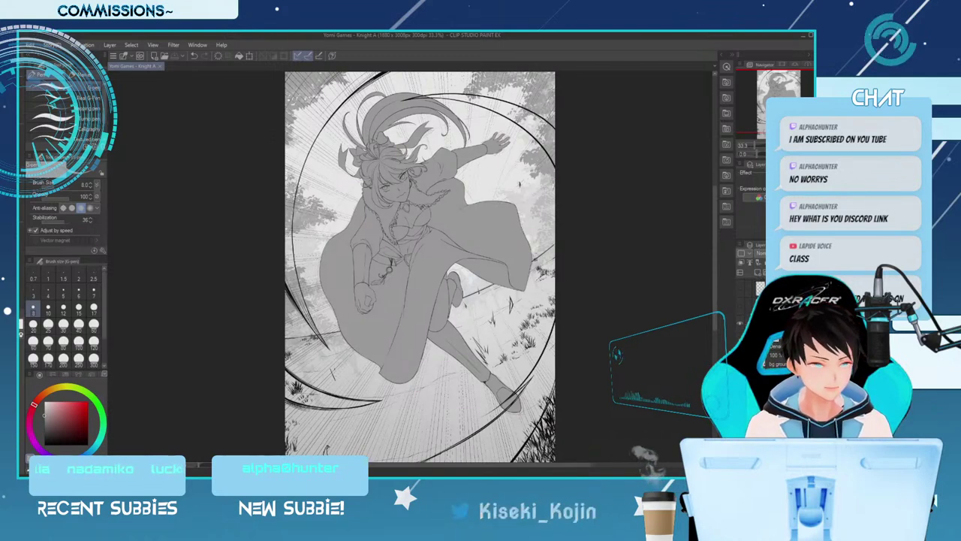
{"action": "key", "text": "ctrl+z"}
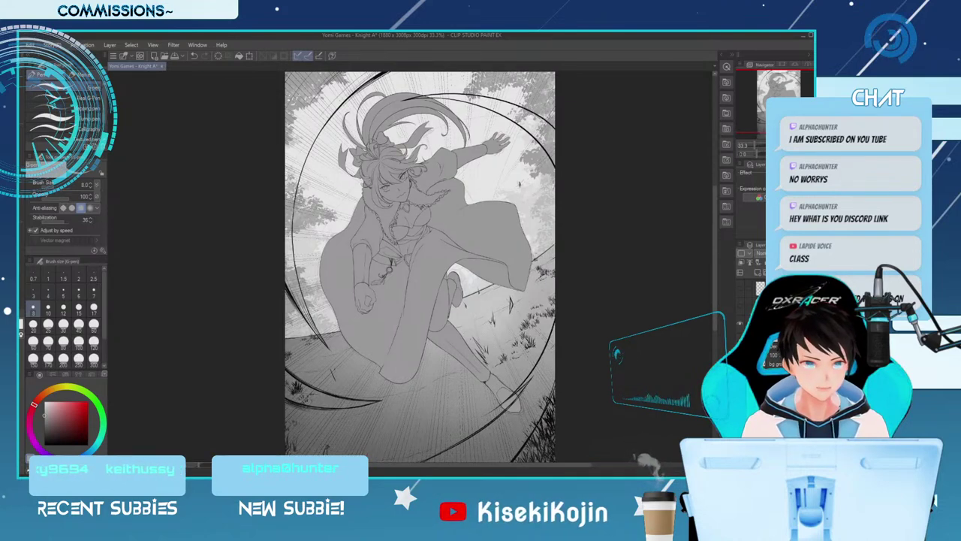
{"action": "key", "text": "ctrl+z"}
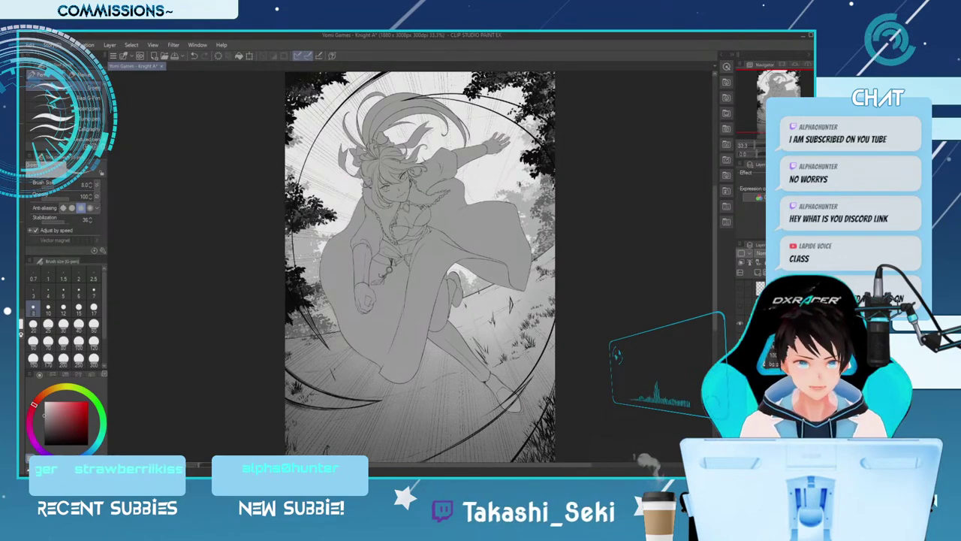
{"action": "key", "text": "ctrl+z"}
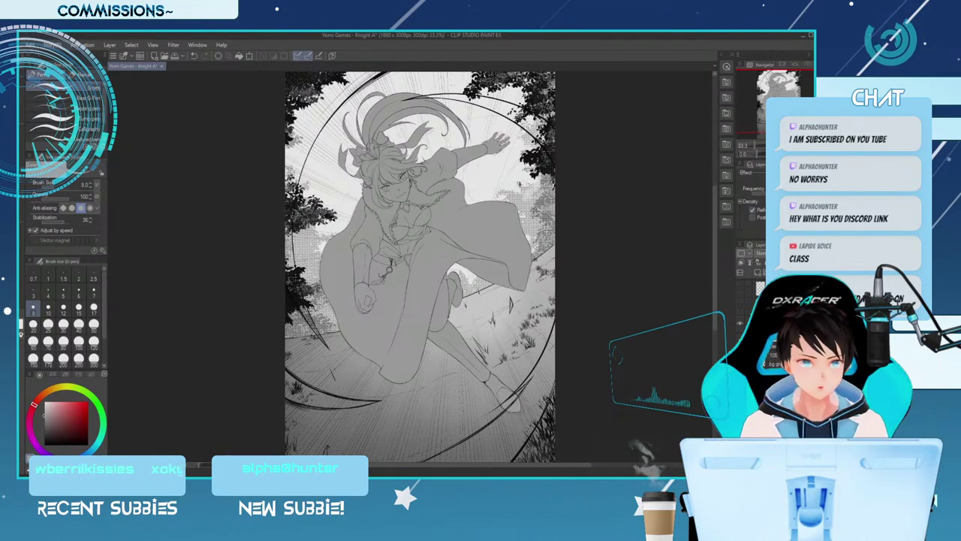
{"action": "key", "text": "ctrl+z"}
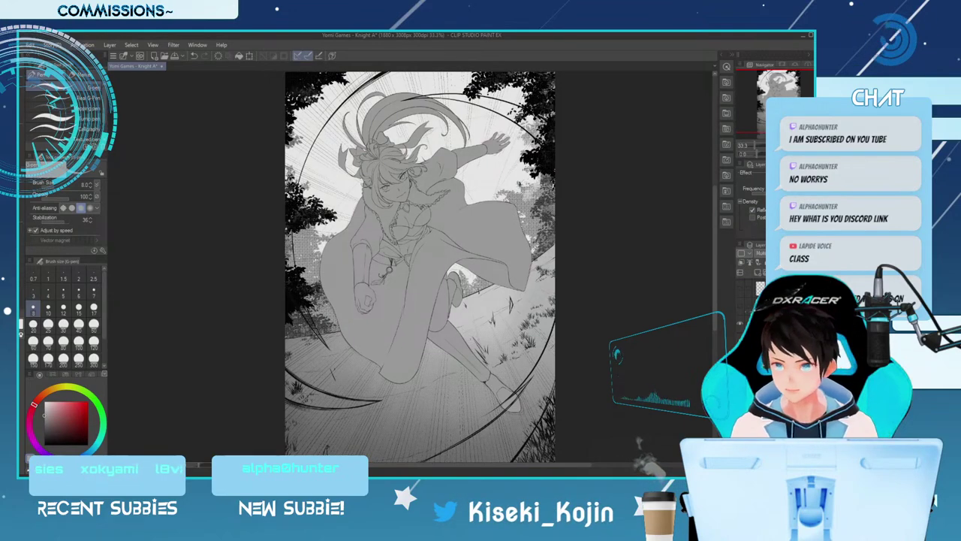
{"action": "key", "text": "ctrl+z"}
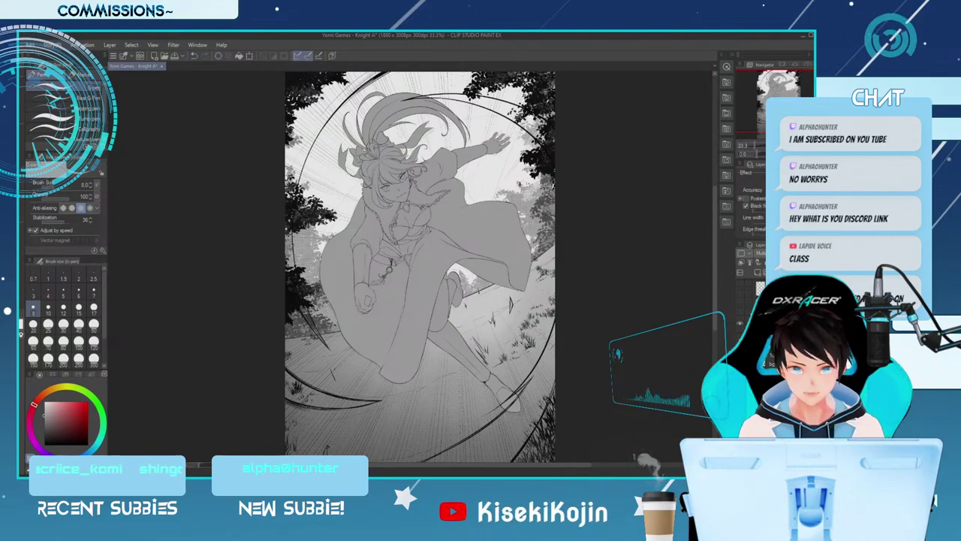
{"action": "key", "text": "ctrl+z"}
Examine the grey figure against the darkened forest background, both close up and as a full composition
{"action": "key", "text": "ctrl+plus"}
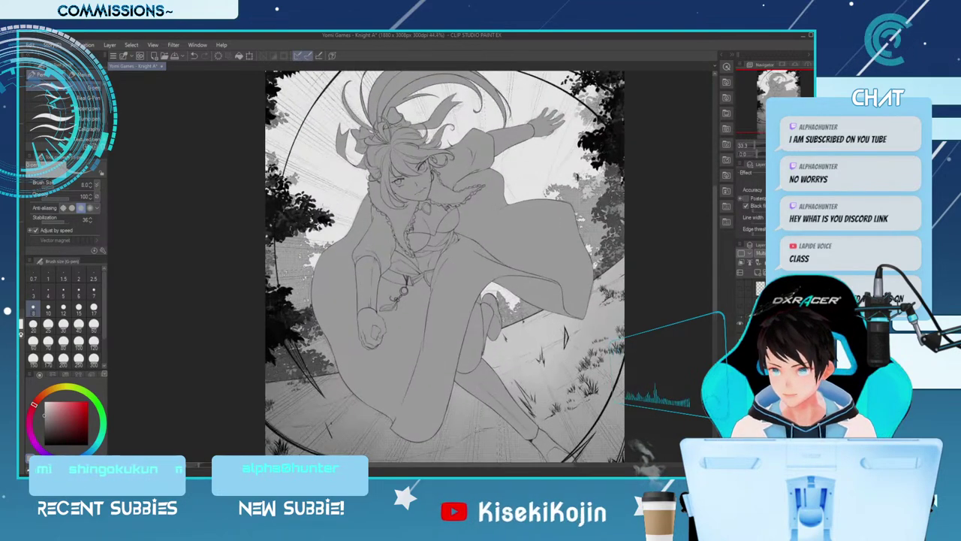
{"action": "left_click_drag", "start_coordinate": [482, 220], "coordinate": [525, 258]}
{"action": "key", "text": "ctrl+plus"}
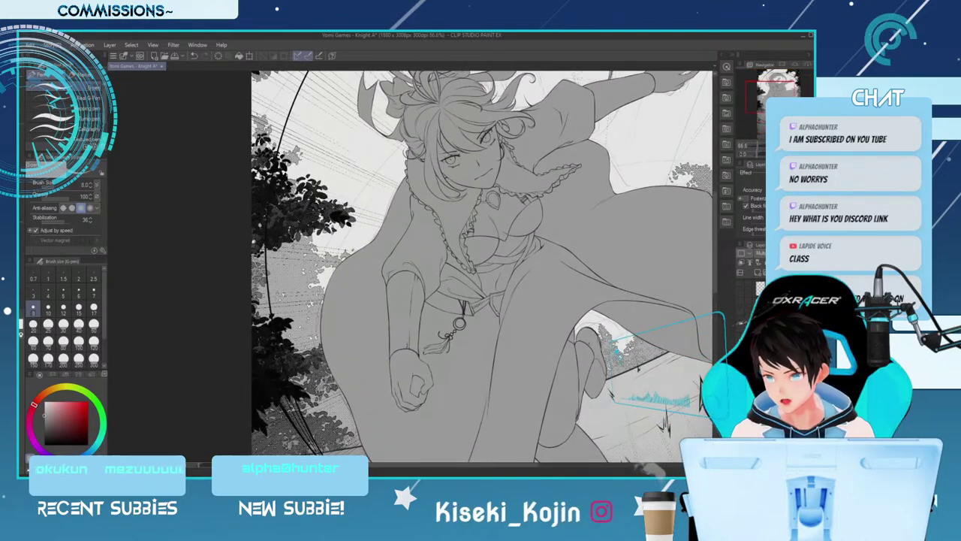
{"action": "scroll", "coordinate": [288, 245], "scroll_direction": "down", "scroll_amount": 3}
{"action": "scroll", "coordinate": [432, 268], "scroll_direction": "down", "scroll_amount": 1}
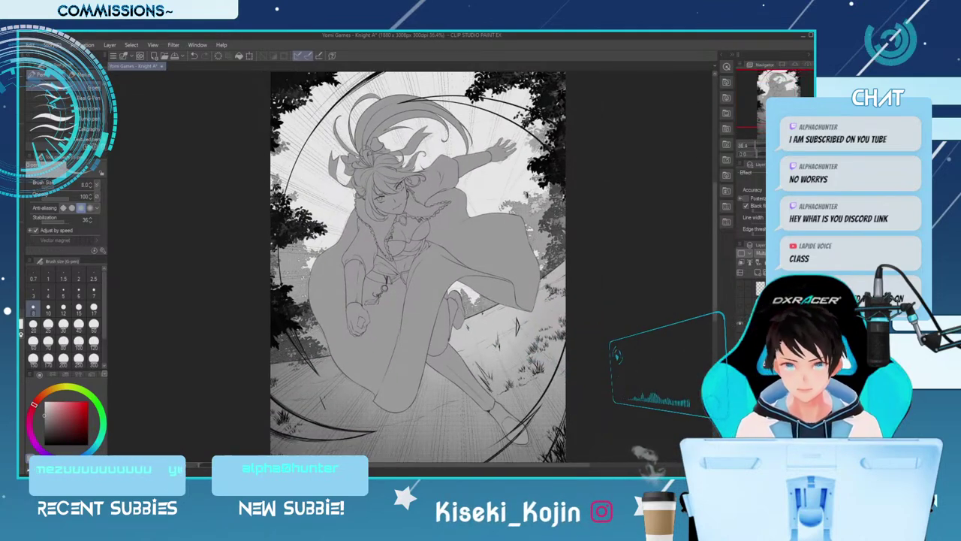
{"action": "scroll", "coordinate": [432, 268], "scroll_direction": "down", "scroll_amount": 1}
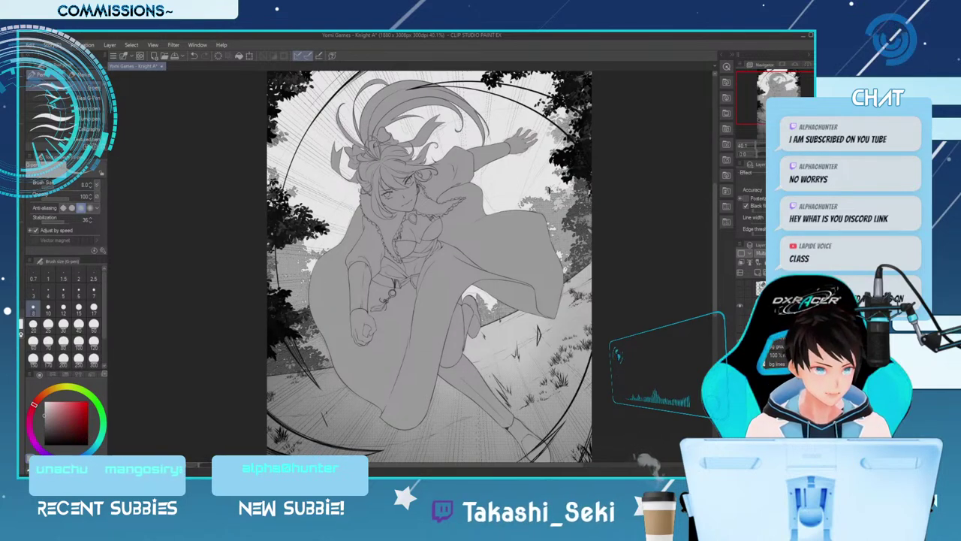
Draw a manga gradient at opacity 33 from the figure's legs up towards the head, replacing a first attempt, and give it the Tone effect
{"action": "left_click", "coordinate": [775, 360]}
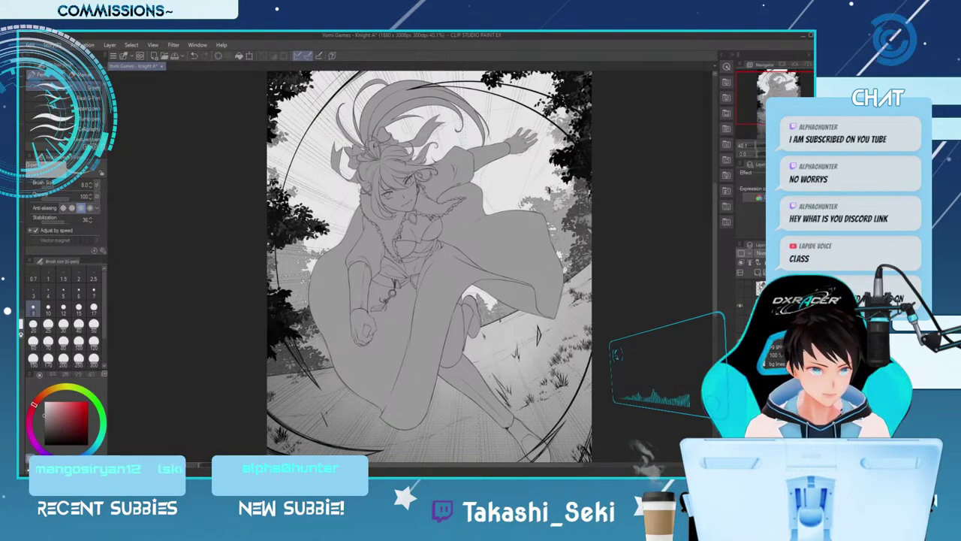
{"action": "key", "text": "g"}
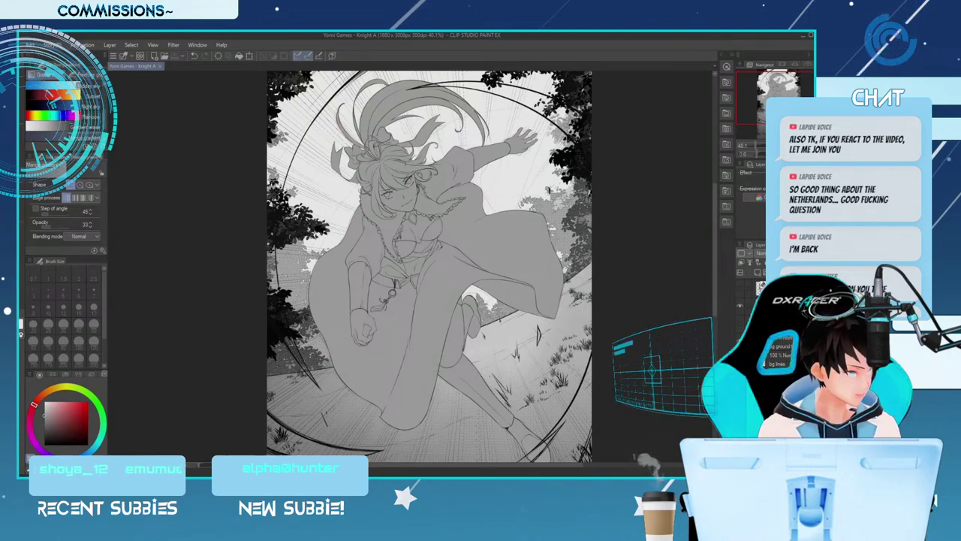
{"action": "scroll", "coordinate": [429, 267], "scroll_direction": "up", "scroll_amount": 3}
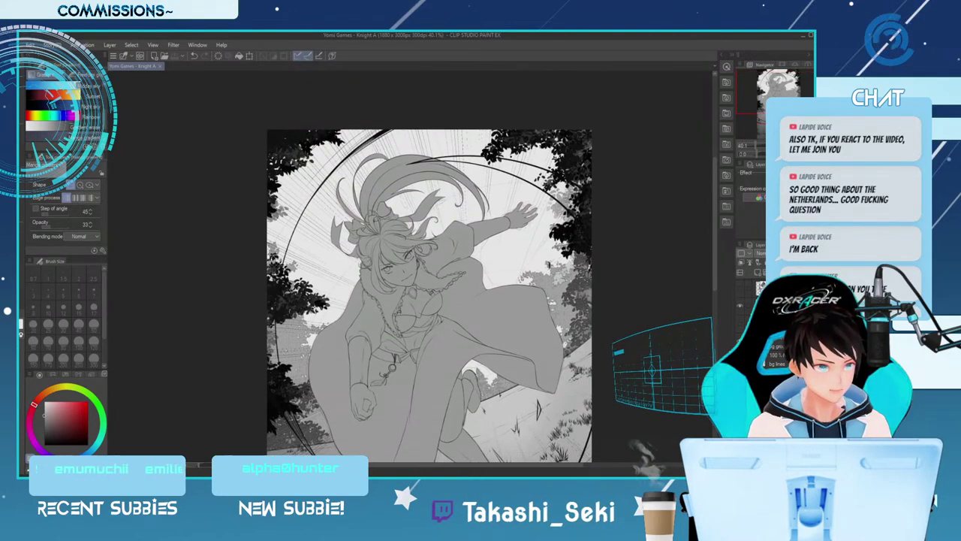
{"action": "left_click_drag", "start_coordinate": [425, 210], "coordinate": [542, 384]}
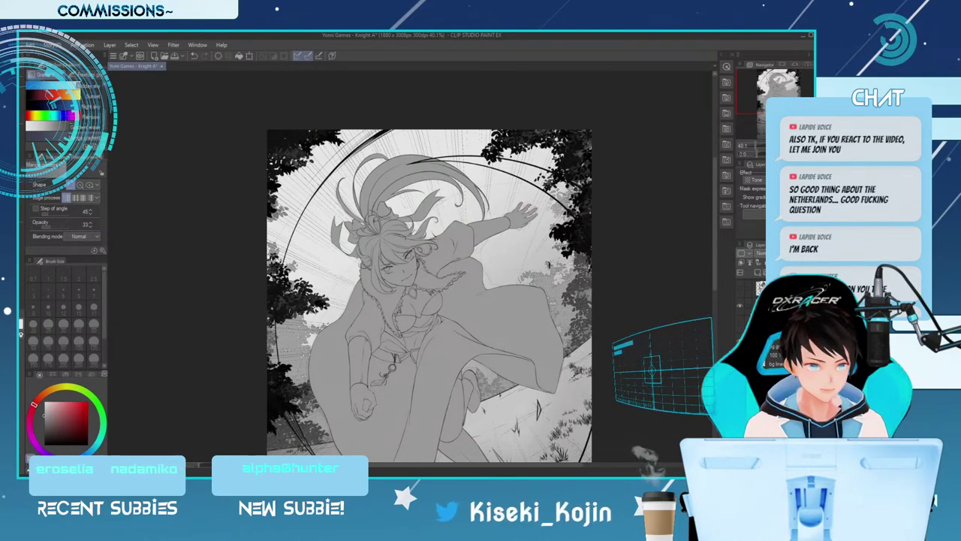
{"action": "key", "text": "ctrl+z"}
{"action": "left_click_drag", "start_coordinate": [488, 453], "coordinate": [410, 264]}
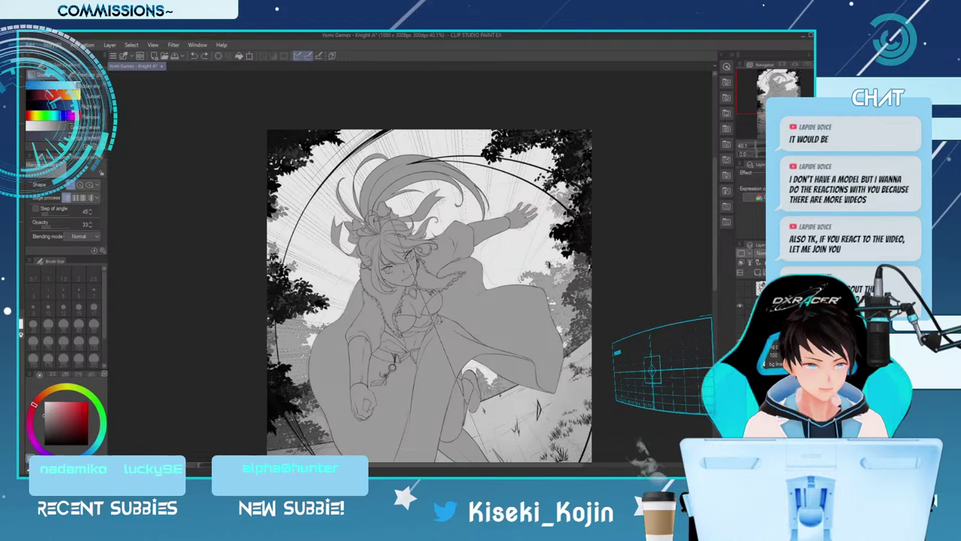
{"action": "left_click_drag", "start_coordinate": [388, 213], "coordinate": [380, 195]}
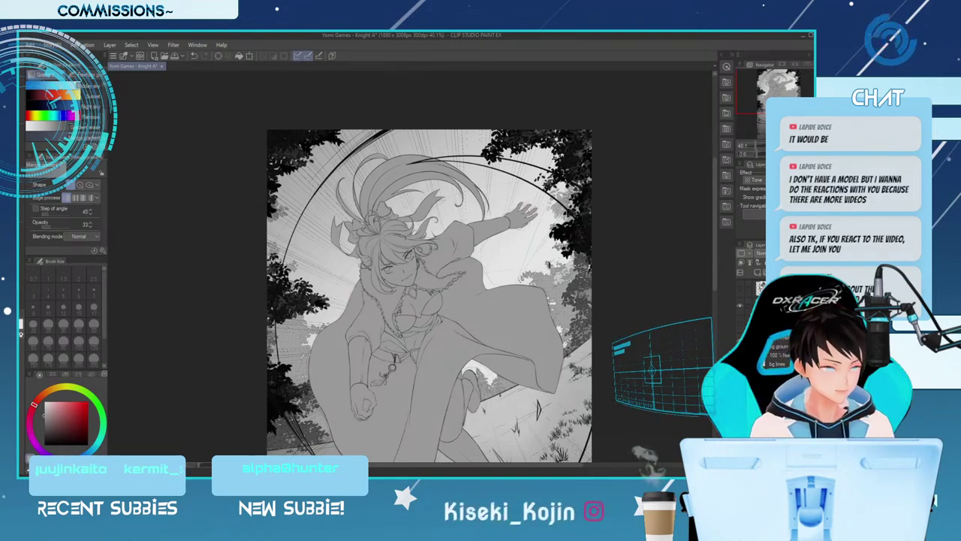
{"action": "left_click", "coordinate": [754, 179]}
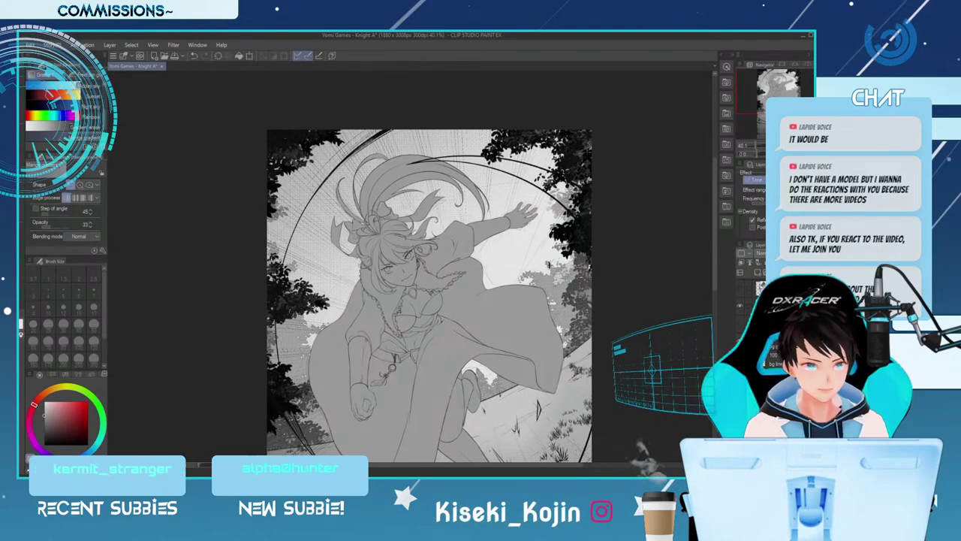
Examine the toned gradient over the background and figure, and look through its dot and layer colour settings
{"action": "scroll", "coordinate": [285, 196], "scroll_direction": "up", "scroll_amount": 3}
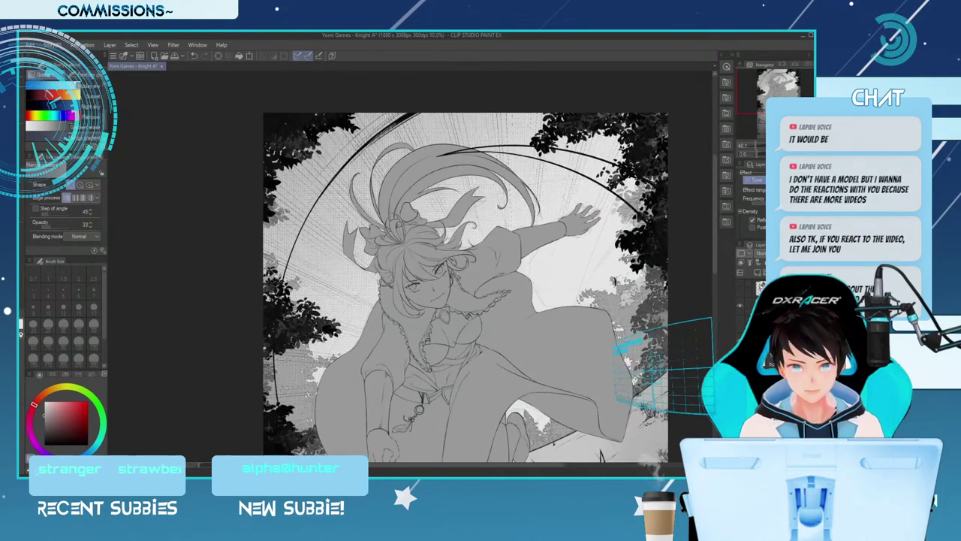
{"action": "scroll", "coordinate": [285, 197], "scroll_direction": "up", "scroll_amount": 1}
{"action": "scroll", "coordinate": [683, 299], "scroll_direction": "down", "scroll_amount": 1}
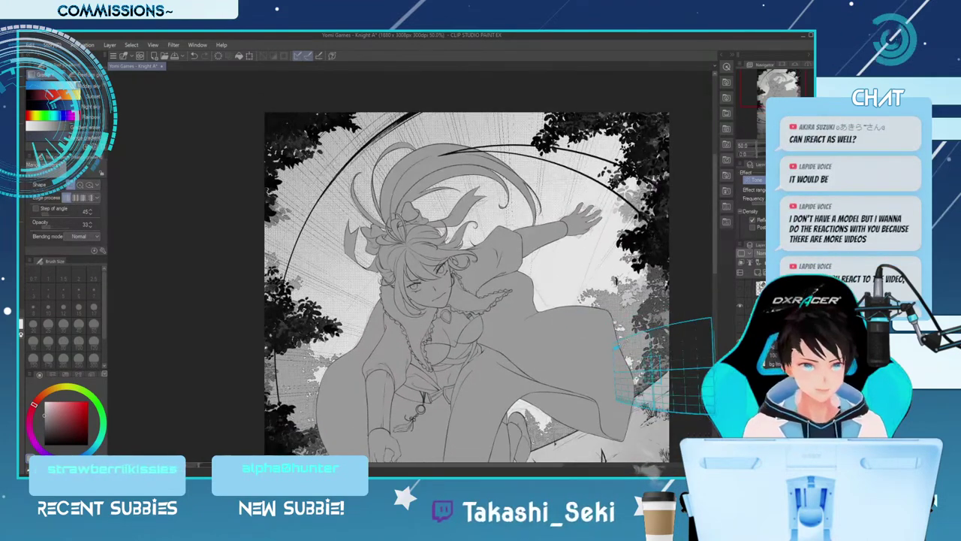
{"action": "scroll", "coordinate": [751, 200], "scroll_direction": "down", "scroll_amount": 3}
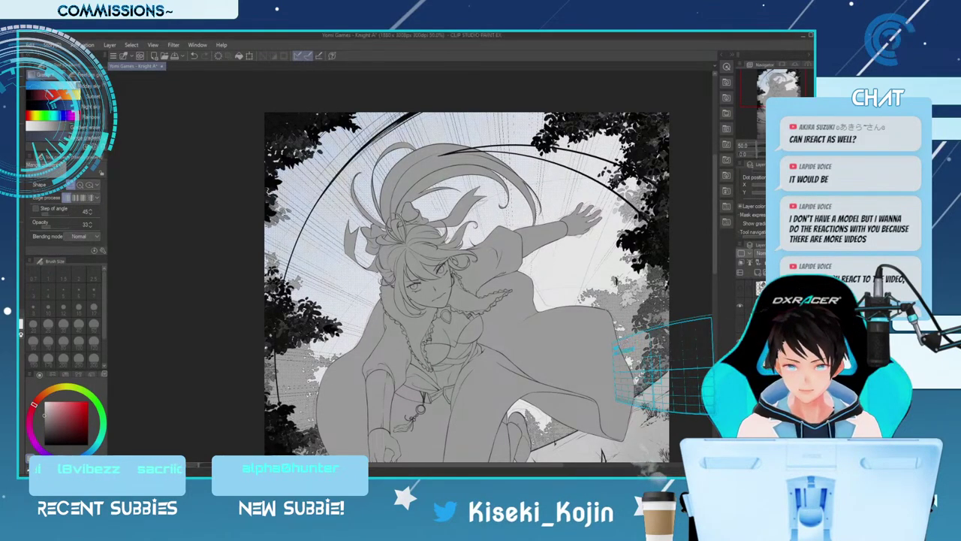
{"action": "scroll", "coordinate": [752, 200], "scroll_direction": "down", "scroll_amount": 1}
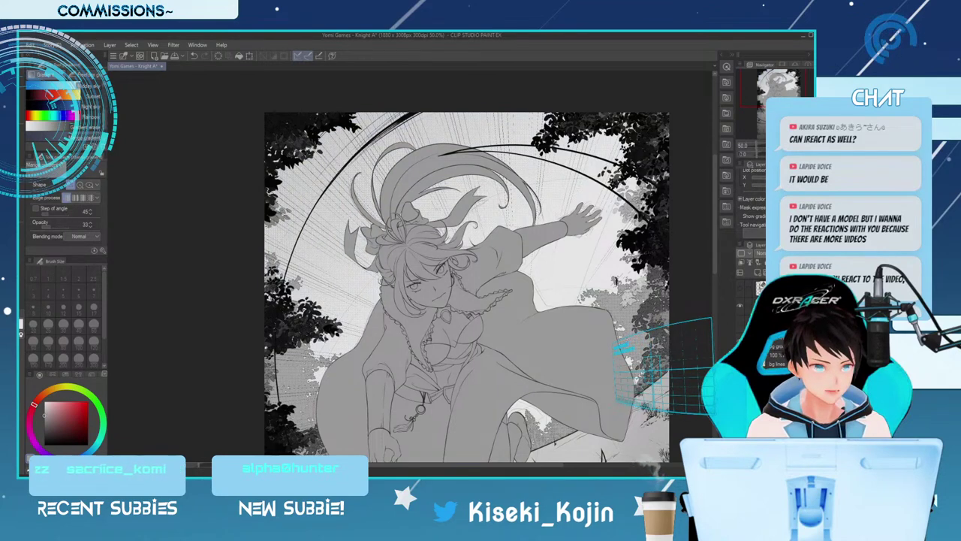
{"action": "scroll", "coordinate": [751, 200], "scroll_direction": "up", "scroll_amount": 5}
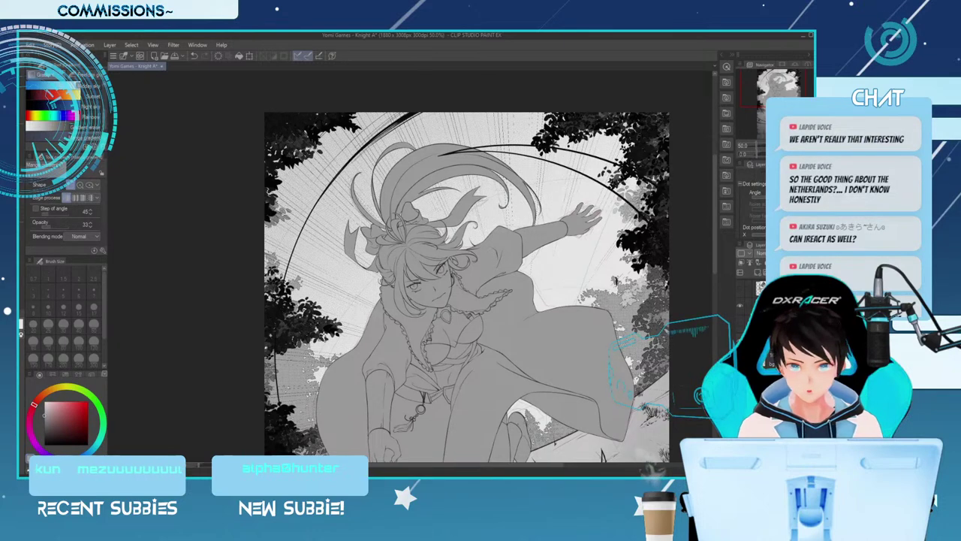
{"action": "scroll", "coordinate": [497, 198], "scroll_direction": "down", "scroll_amount": 1}
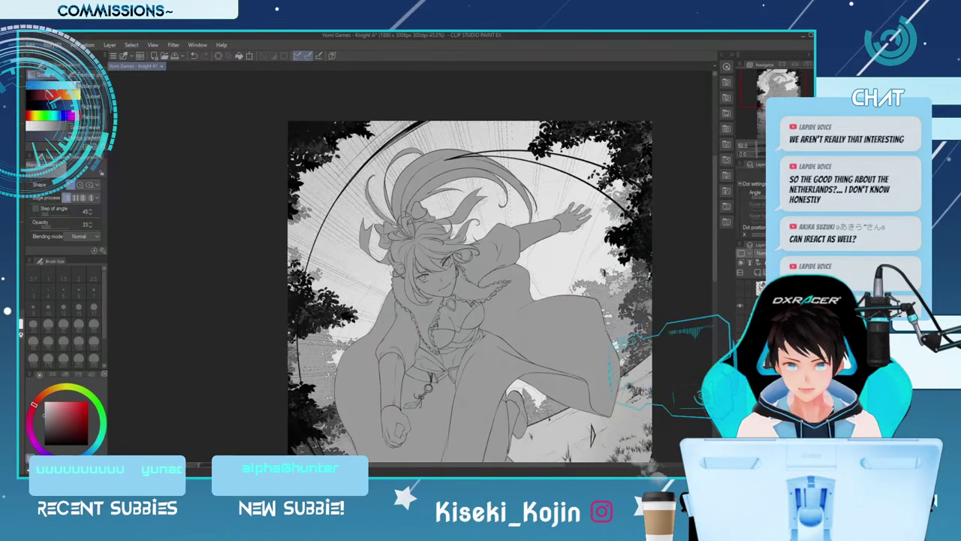
{"action": "scroll", "coordinate": [499, 357], "scroll_direction": "up", "scroll_amount": 1}
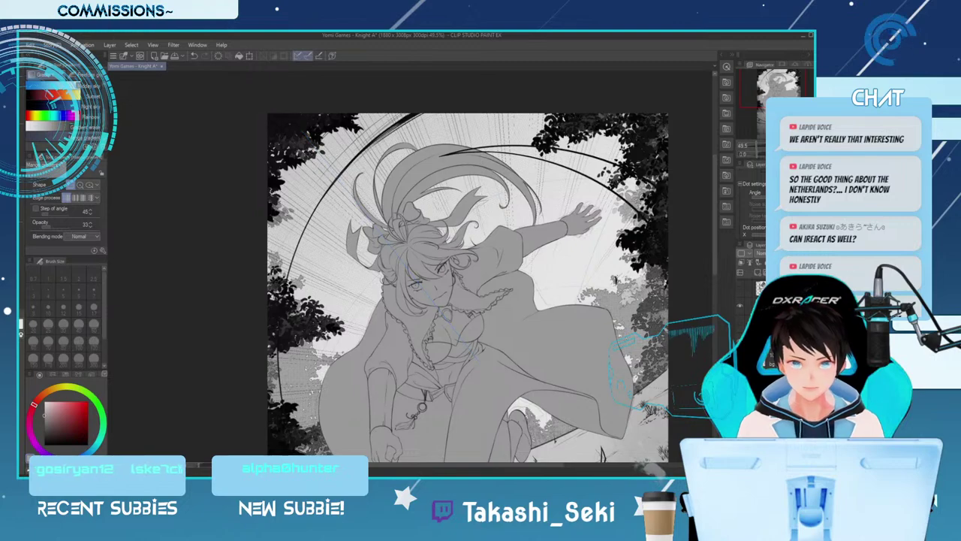
{"action": "scroll", "coordinate": [467, 289], "scroll_direction": "down", "scroll_amount": 2}
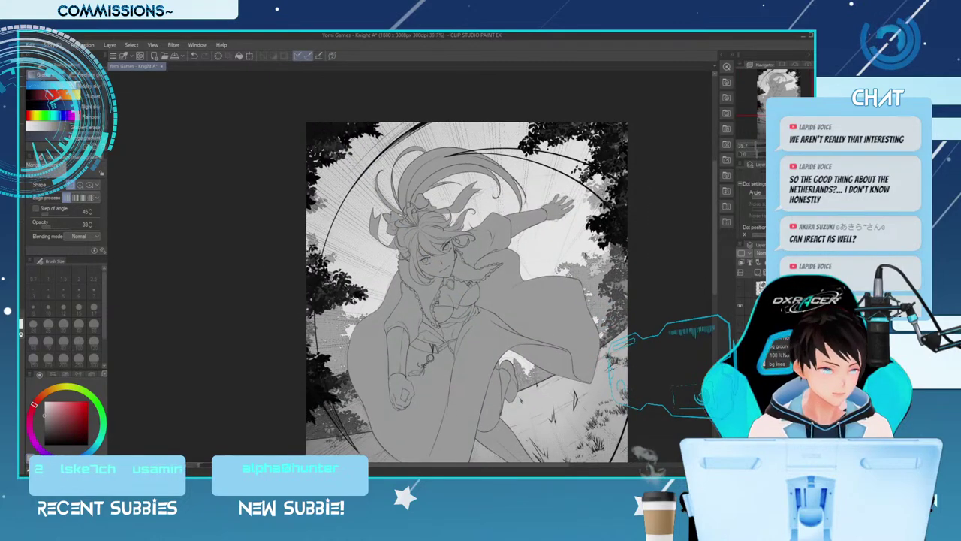
Check the layer properties of the background layers one by one
{"action": "left_click", "coordinate": [781, 347]}
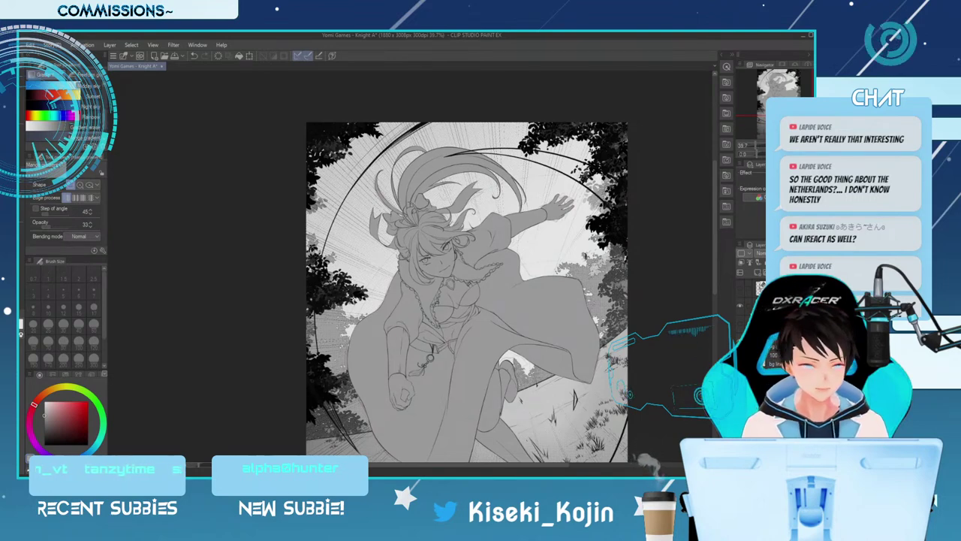
{"action": "left_click", "coordinate": [781, 364]}
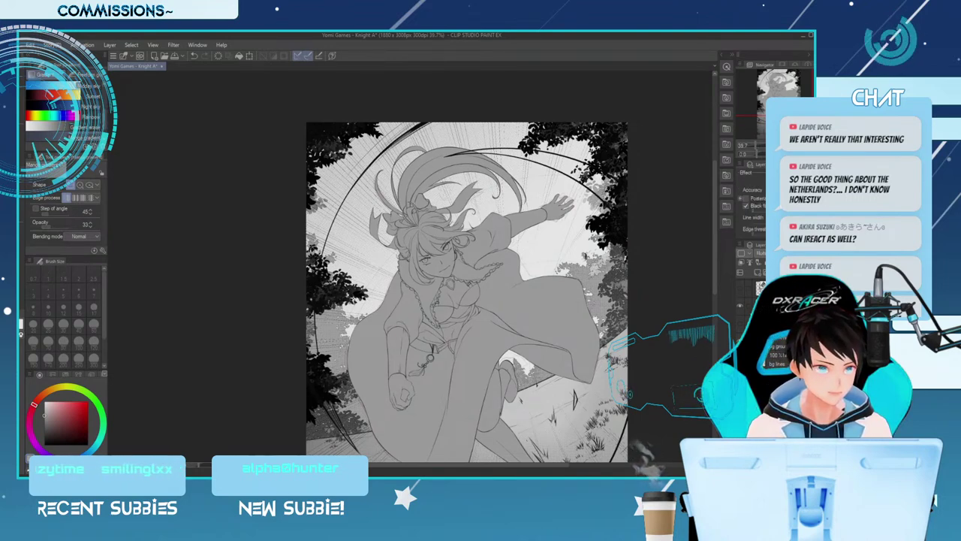
{"action": "key", "text": "alt+bracketleft"}
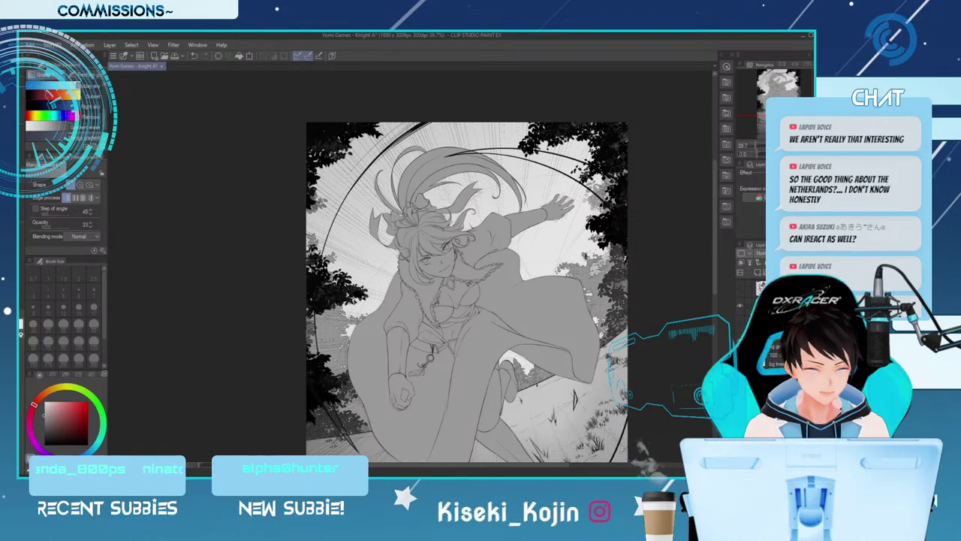
{"action": "left_click", "coordinate": [781, 345]}
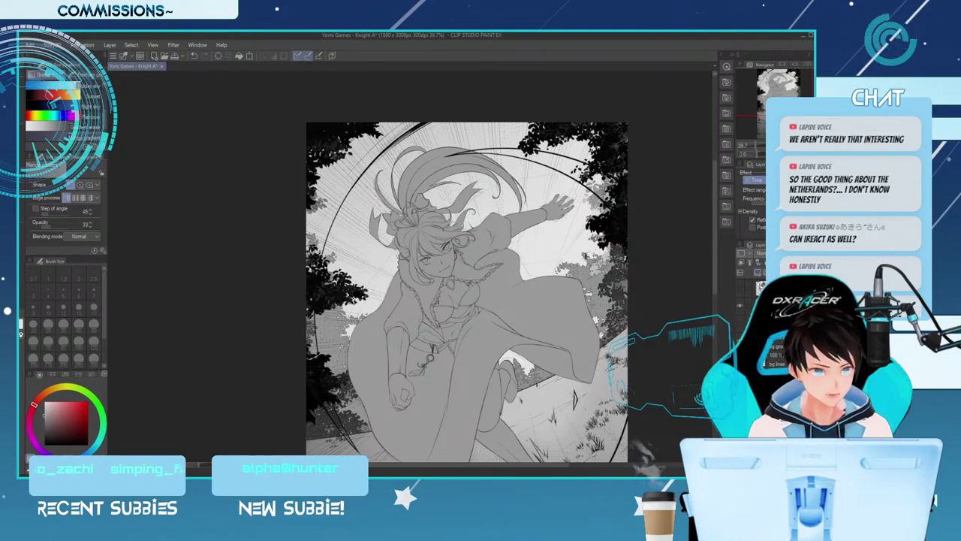
Select a background layer in the stack and ready the G-pen with its brush size enlarged to 60
{"action": "left_click", "coordinate": [781, 361]}
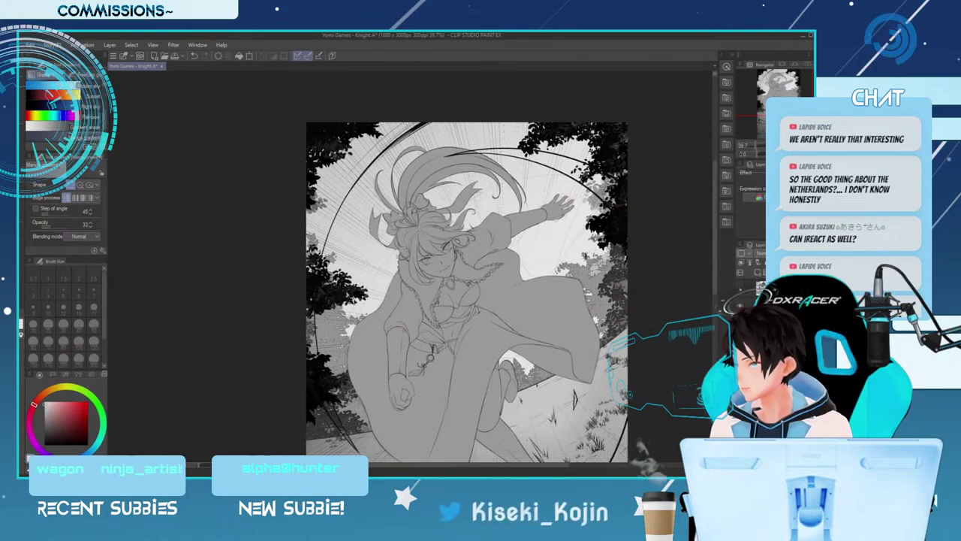
{"action": "key", "text": "p"}
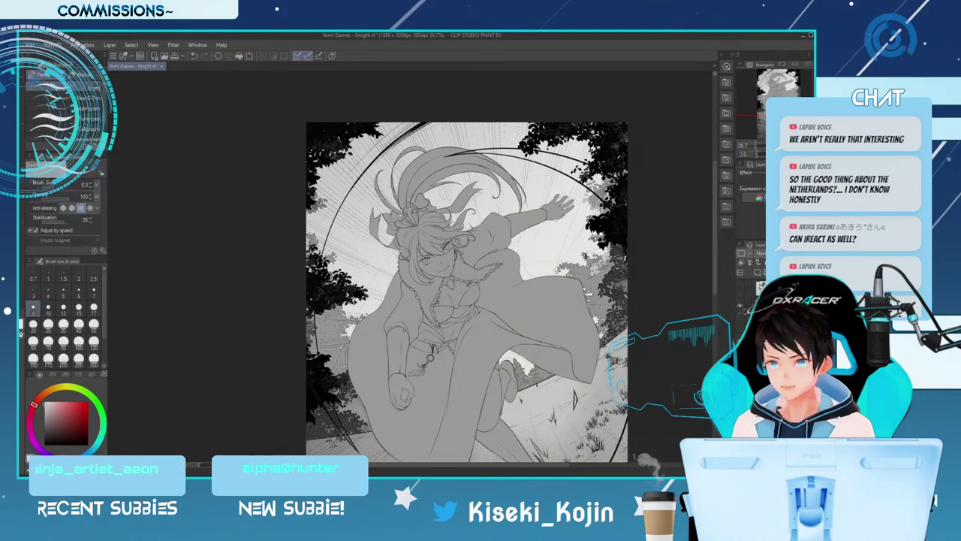
{"action": "key", "text": "bracketright"}
{"action": "key", "text": "bracketright"}
{"action": "key", "text": "bracketright"}
{"action": "key", "text": "bracketright"}
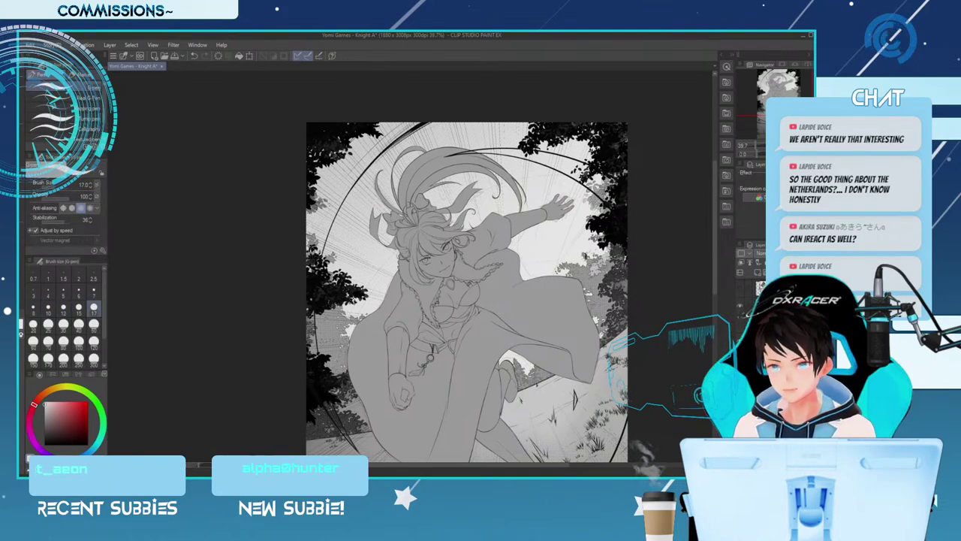
{"action": "key", "text": "bracketright"}
{"action": "key", "text": "bracketright"}
{"action": "key", "text": "bracketright"}
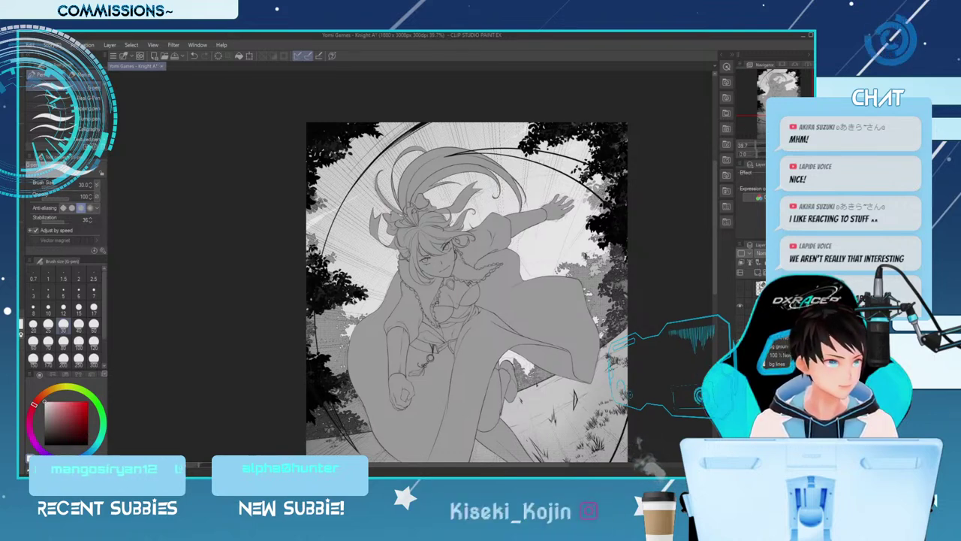
{"action": "key", "text": "]"}
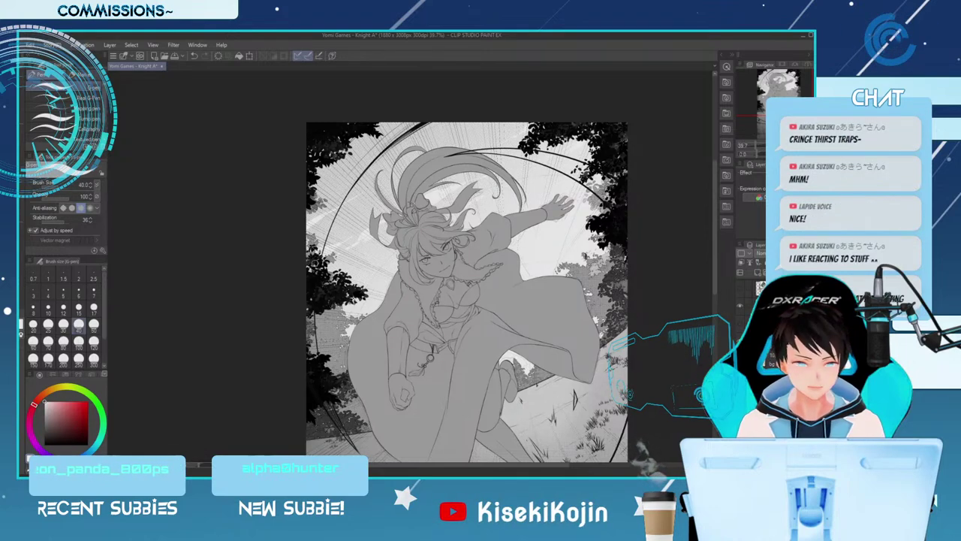
{"action": "key", "text": "bracketright"}
{"action": "key", "text": "bracketright"}
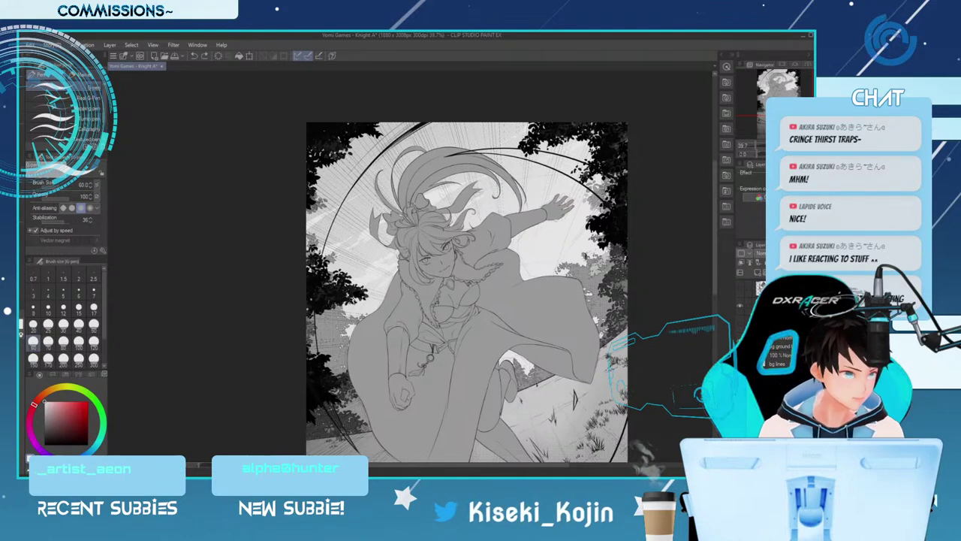
Look further down the layer stack for the layer to paint on and set the G-pen size to 70
{"action": "scroll", "coordinate": [777, 349], "scroll_direction": "down", "scroll_amount": 3}
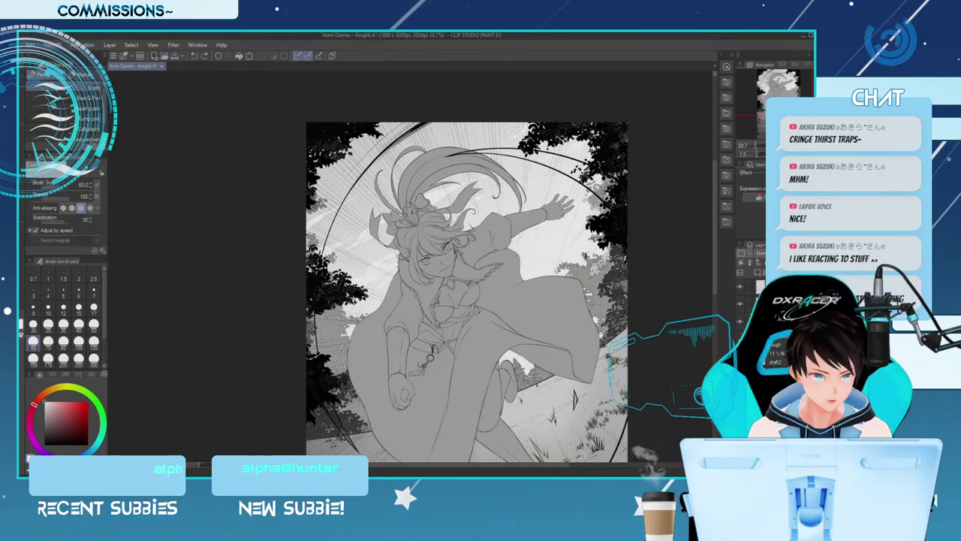
{"action": "scroll", "coordinate": [778, 349], "scroll_direction": "down", "scroll_amount": 1}
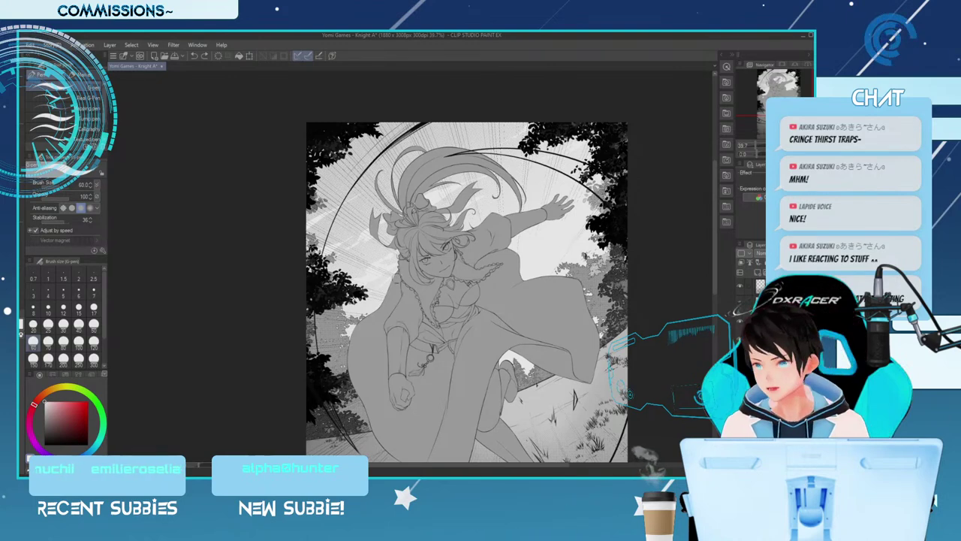
{"action": "key", "text": "bracketleft"}
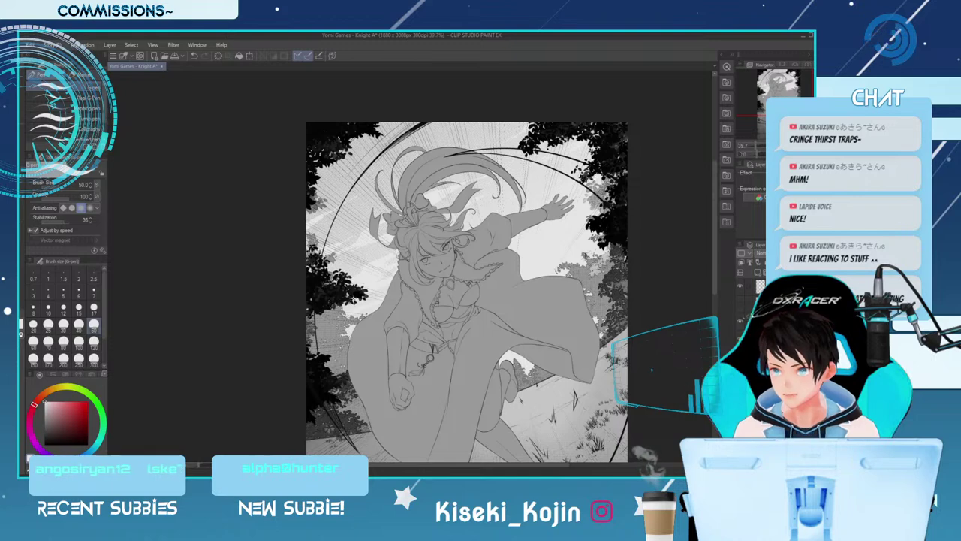
{"action": "key", "text": "bracketright"}
{"action": "key", "text": "bracketright"}
{"action": "key", "text": "bracketright"}
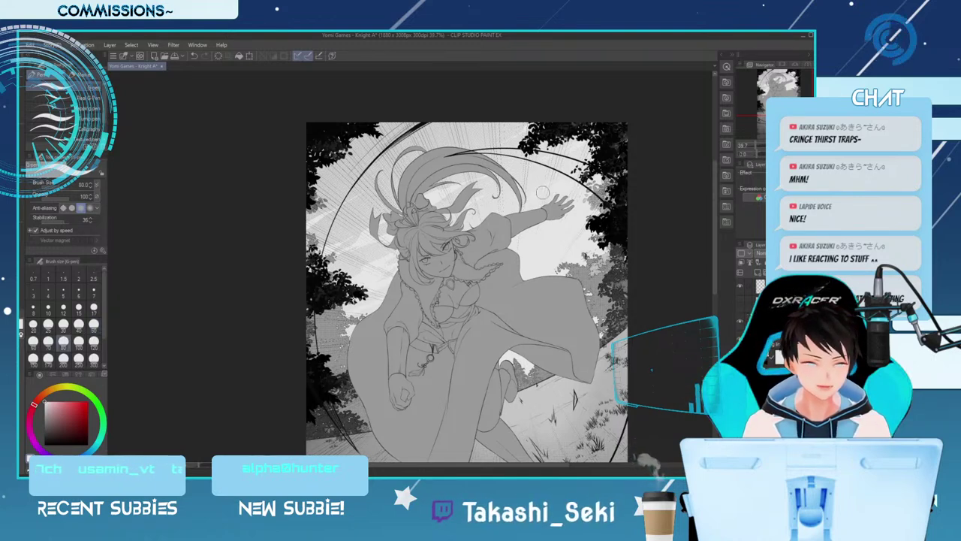
{"action": "key", "text": "bracketleft"}
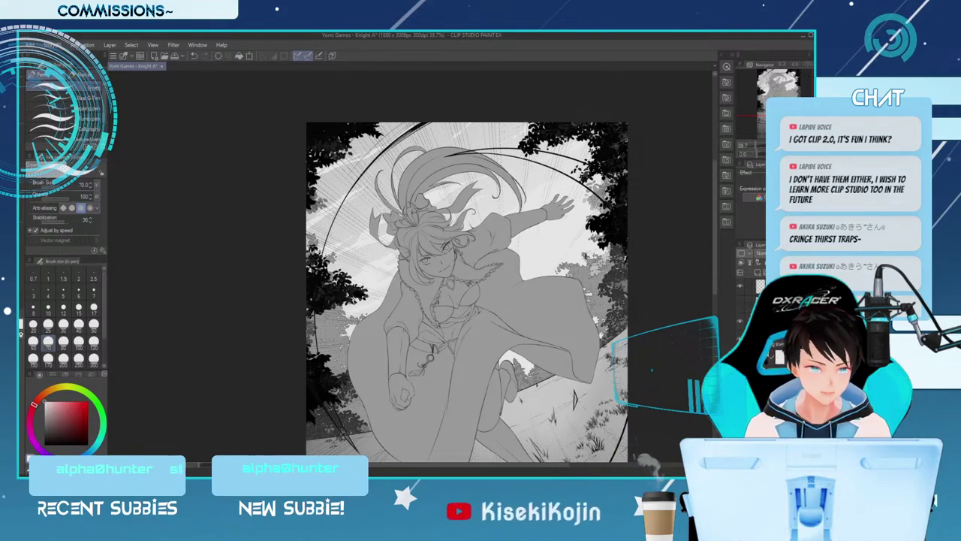
Paint a dark shadow on the ground beneath the knight's planted foot with the G-pen at size 30
{"action": "left_click_drag", "start_coordinate": [714, 250], "coordinate": [714, 275]}
{"action": "key", "text": "asciicircum"}
{"action": "key", "text": "asciicircum"}
{"action": "key", "text": "asciicircum"}
{"action": "key", "text": "asciicircum"}
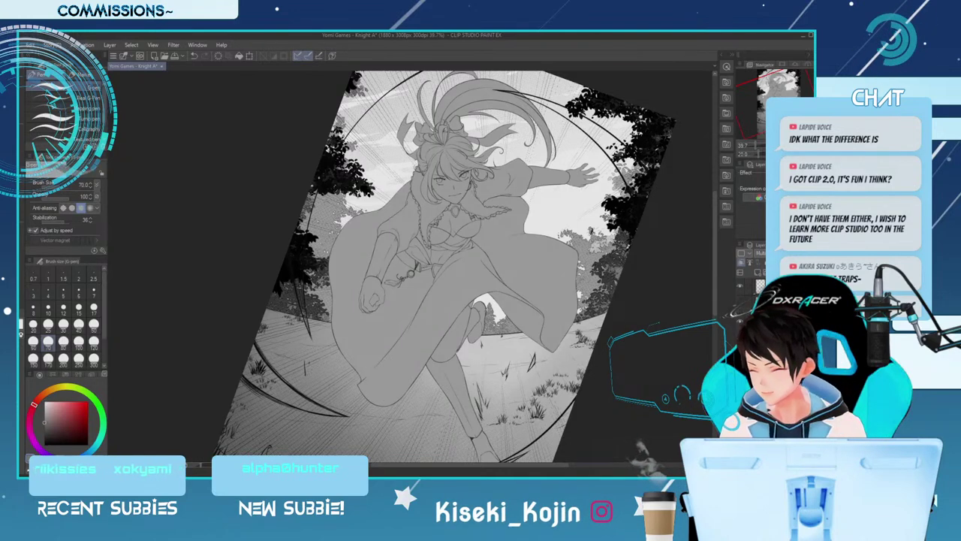
{"action": "left_click_drag", "start_coordinate": [714, 259], "coordinate": [713, 306]}
{"action": "key", "text": "bracketleft"}
{"action": "key", "text": "bracketleft"}
{"action": "key", "text": "bracketleft"}
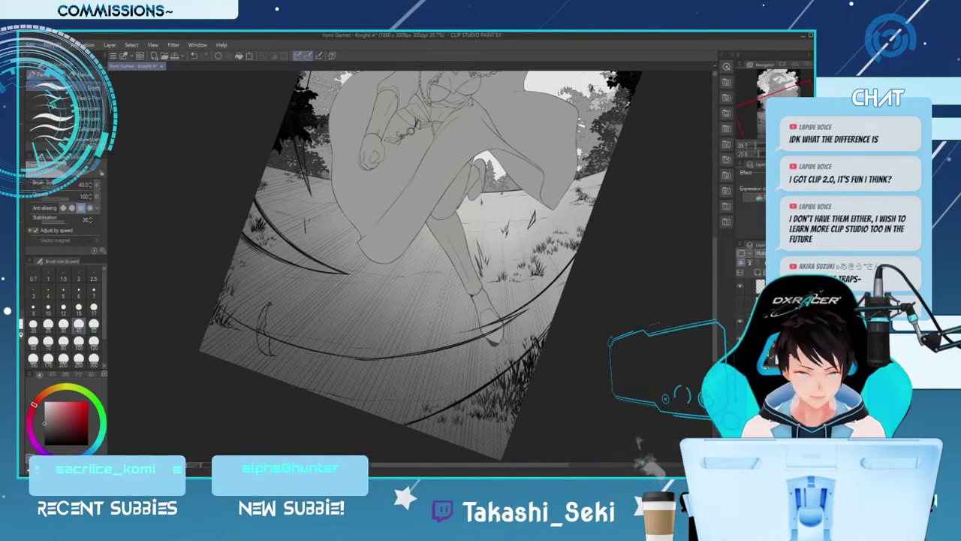
{"action": "key", "text": "bracketleft"}
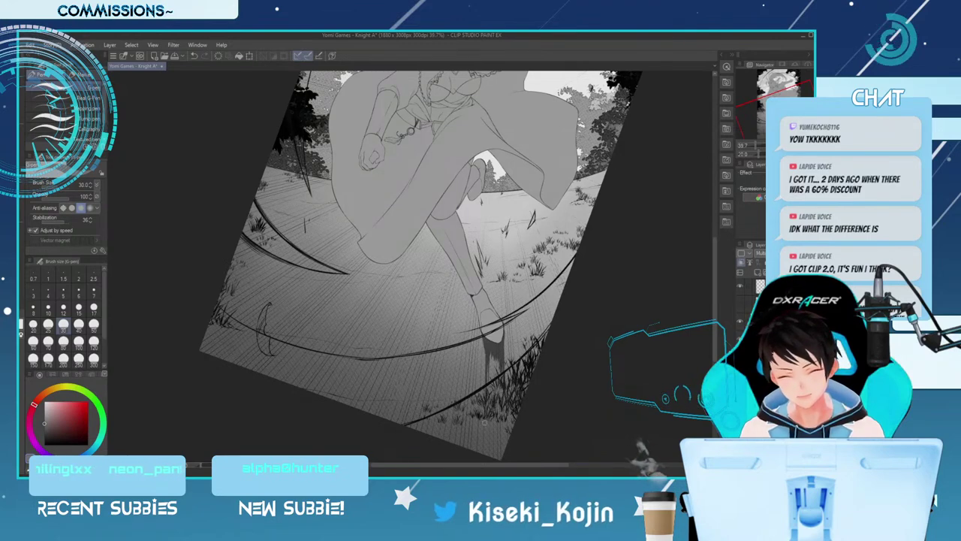
{"action": "left_click_drag", "start_coordinate": [491, 349], "coordinate": [497, 401]}
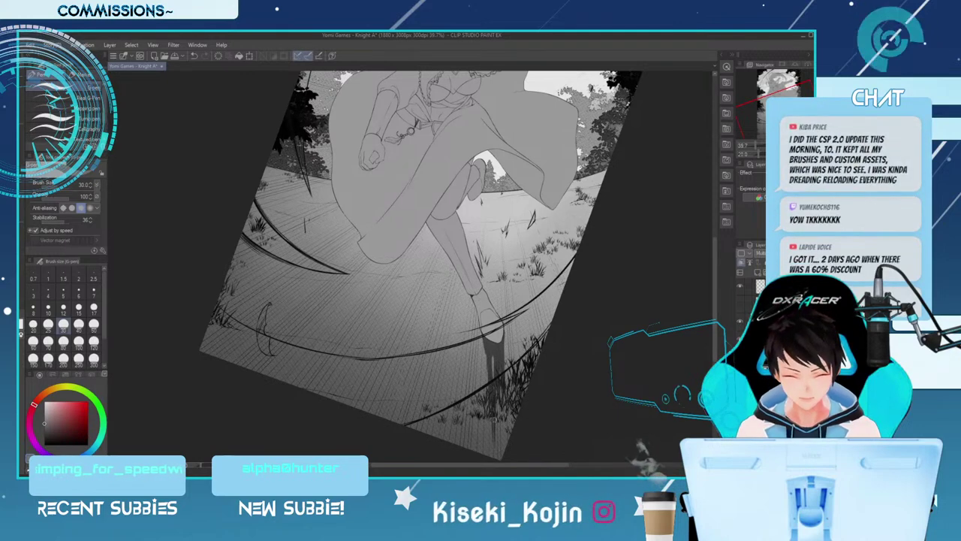
Soften the lower end of the foot shadow with the TK's Mix blending brush, using sizes 60 and 80
{"action": "key", "text": "j"}
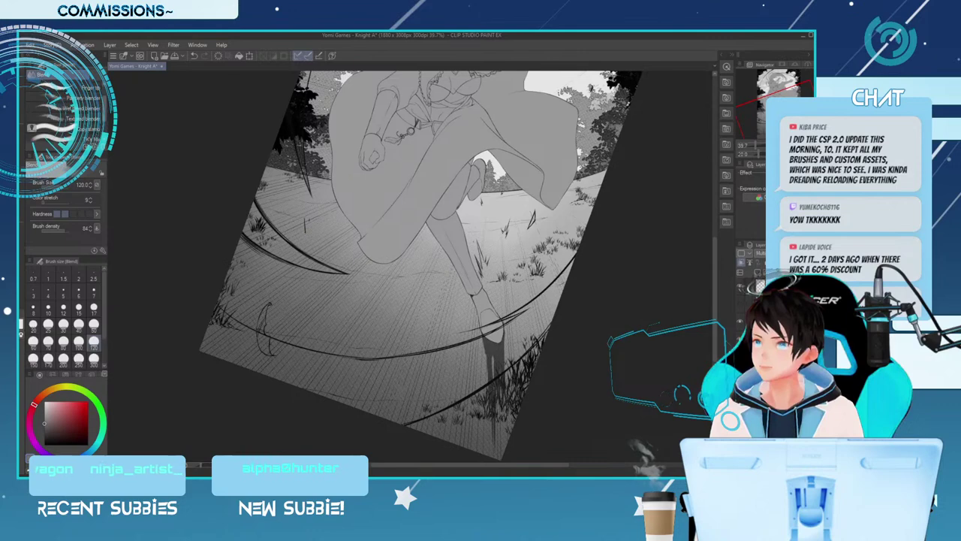
{"action": "left_click", "coordinate": [72, 138]}
{"action": "left_click", "coordinate": [33, 342]}
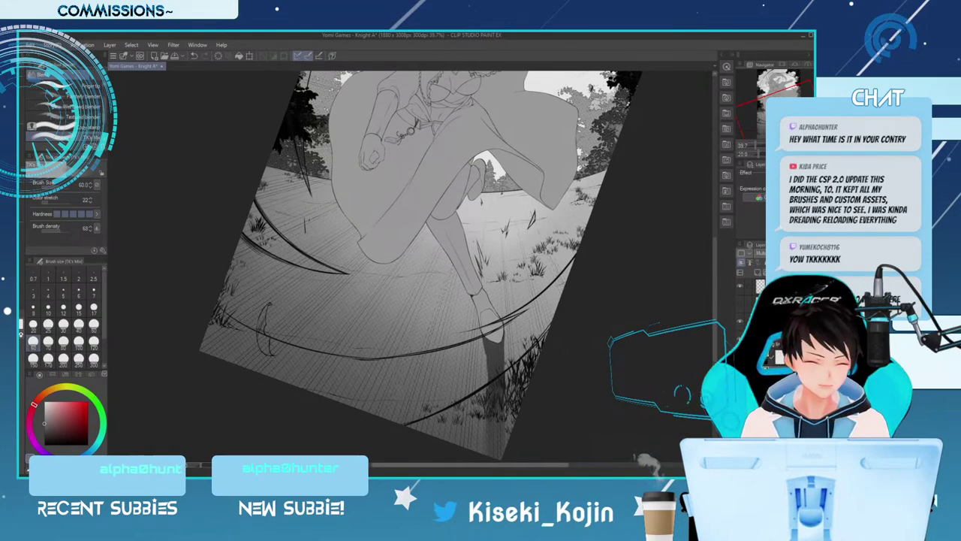
{"action": "left_click_drag", "start_coordinate": [493, 439], "coordinate": [498, 438]}
{"action": "key", "text": "ctrl+minus"}
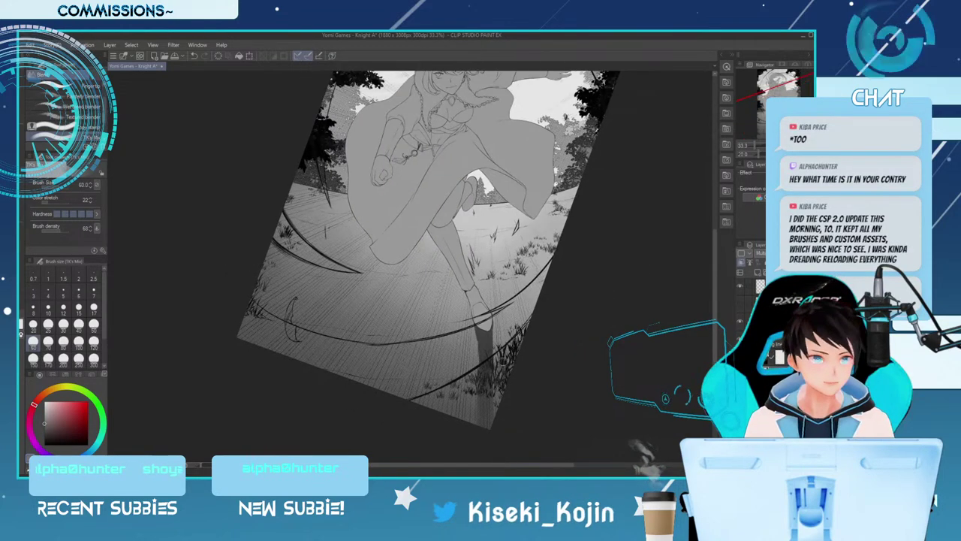
{"action": "key", "text": "]"}
{"action": "key", "text": "]"}
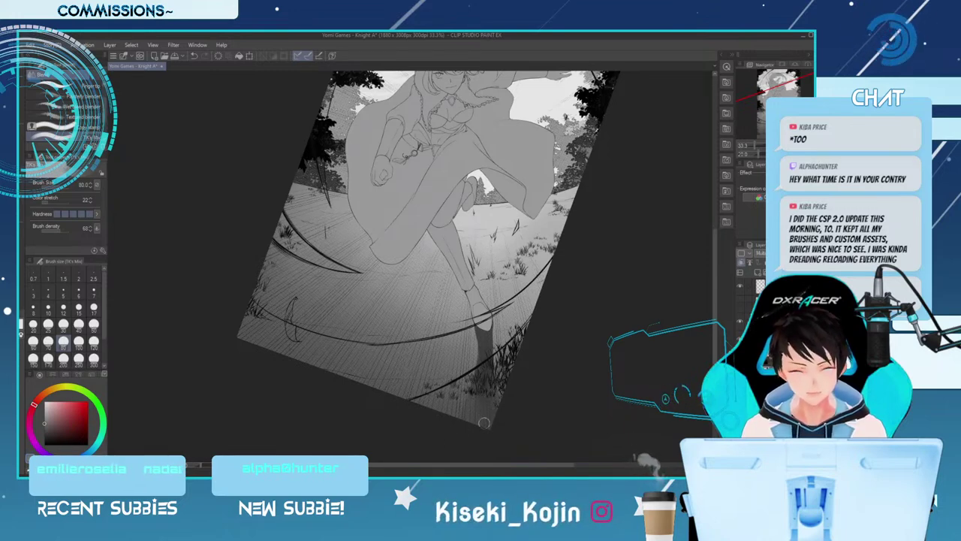
Switch to the Leaves brush and enlarge it to size 200 for the grassy ground beside the figure
{"action": "left_click_drag", "start_coordinate": [715, 296], "coordinate": [714, 267]}
{"action": "scroll", "coordinate": [436, 263], "scroll_direction": "up", "scroll_amount": 1}
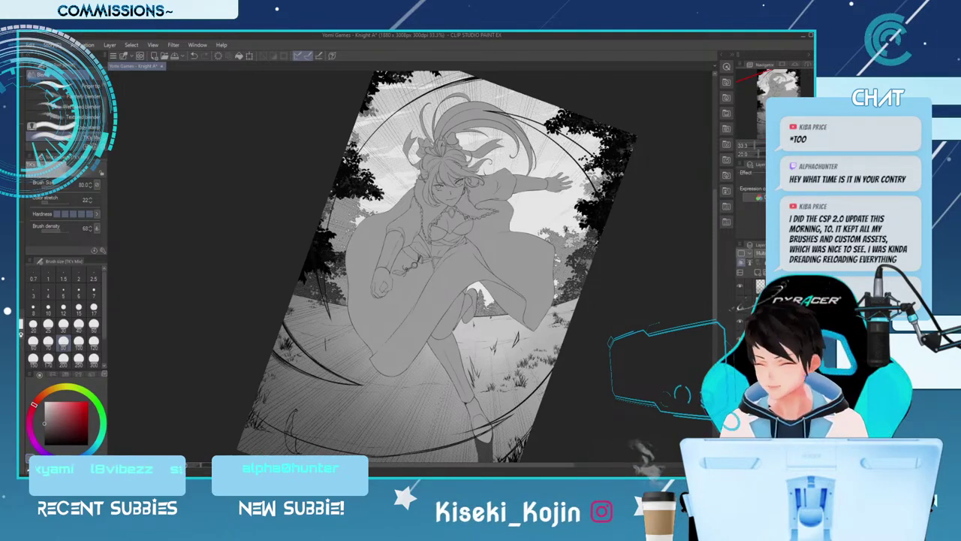
{"action": "key", "text": "b"}
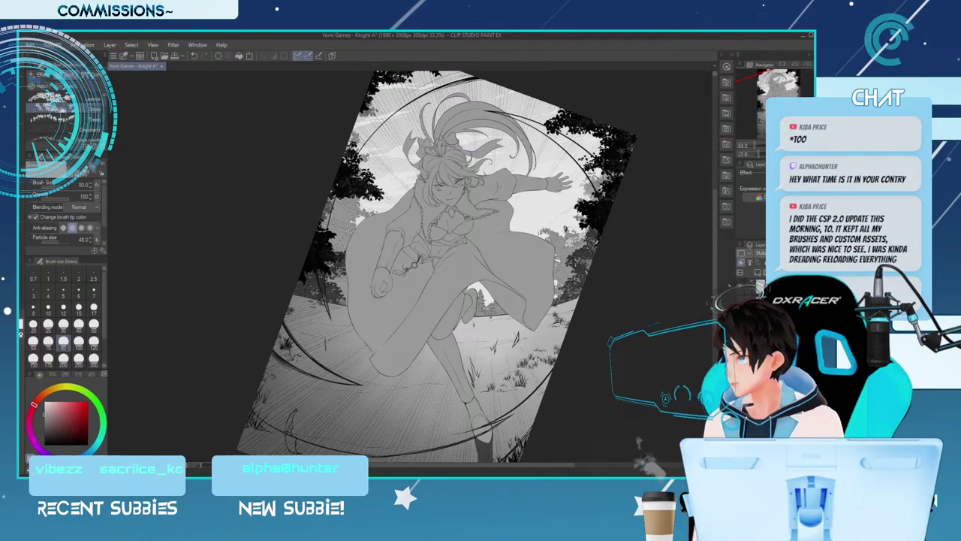
{"action": "left_click", "coordinate": [75, 98]}
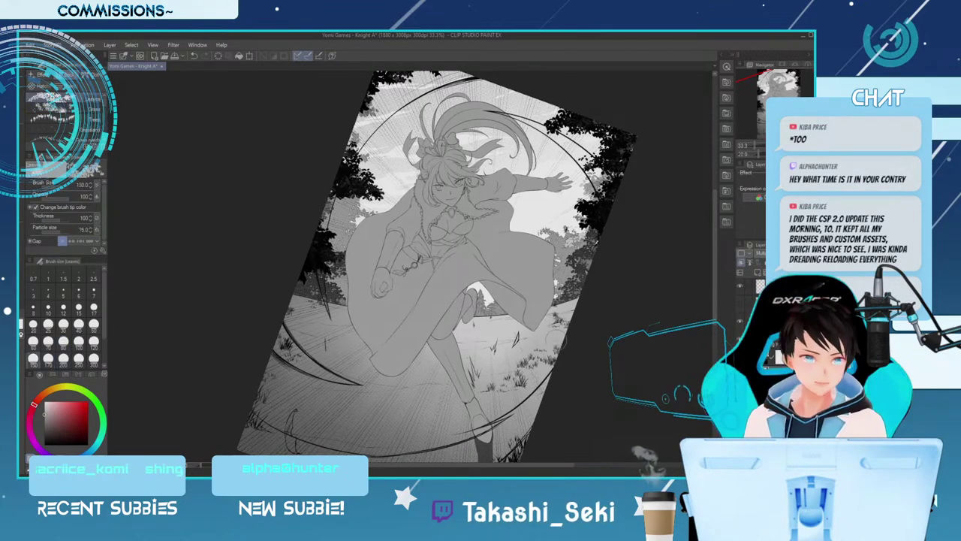
{"action": "left_click", "coordinate": [33, 341]}
{"action": "left_click", "coordinate": [78, 341]}
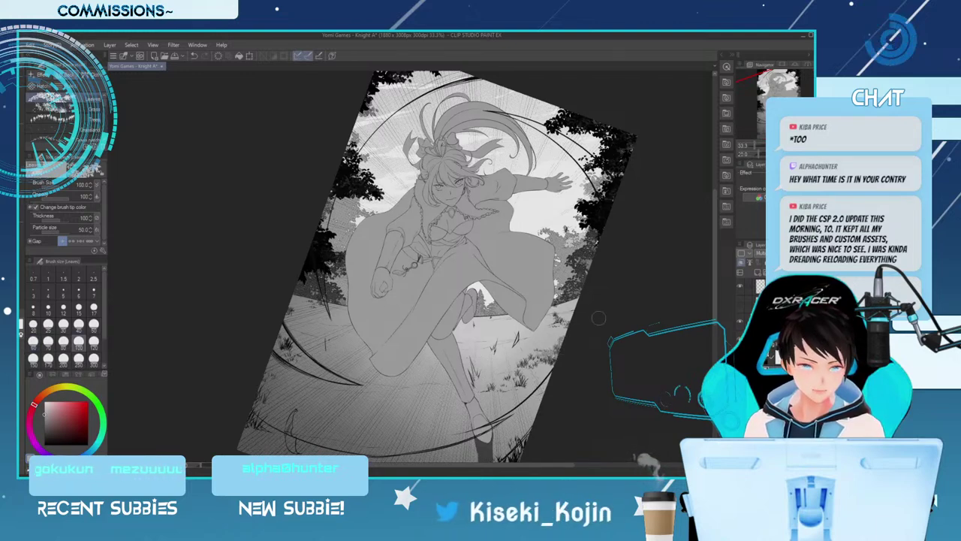
{"action": "key", "text": "bracketright"}
{"action": "key", "text": "bracketright"}
{"action": "key", "text": "bracketleft"}
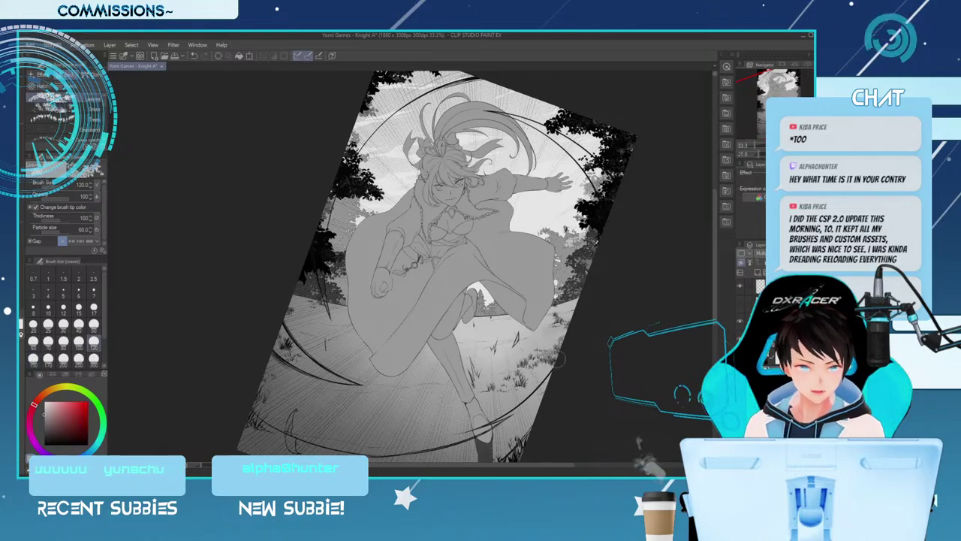
{"action": "key", "text": "bracketright"}
{"action": "key", "text": "bracketright"}
{"action": "key", "text": "bracketright"}
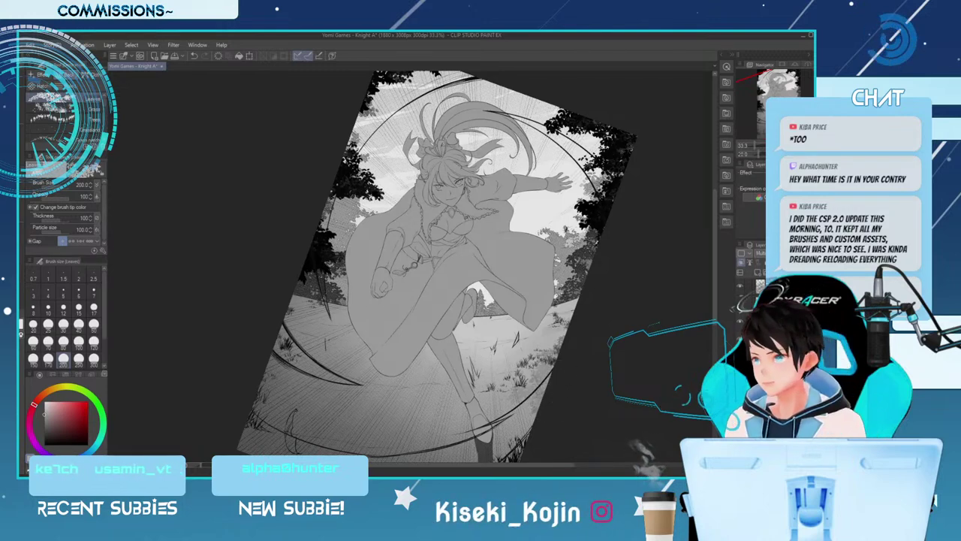
Use the TK's Mix blending brush at size 100 along the ground's right edge, ending back on the G-pen
{"action": "key", "text": "j"}
{"action": "left_click_drag", "start_coordinate": [715, 256], "coordinate": [715, 281]}
{"action": "key", "text": "bracketright"}
{"action": "key", "text": "bracketright"}
{"action": "key", "text": "bracketleft"}
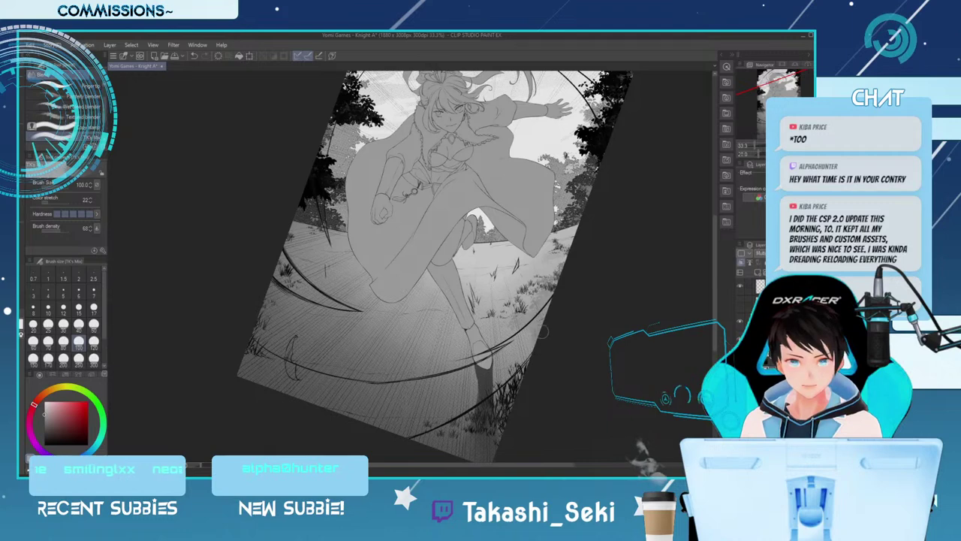
{"action": "key", "text": "p"}
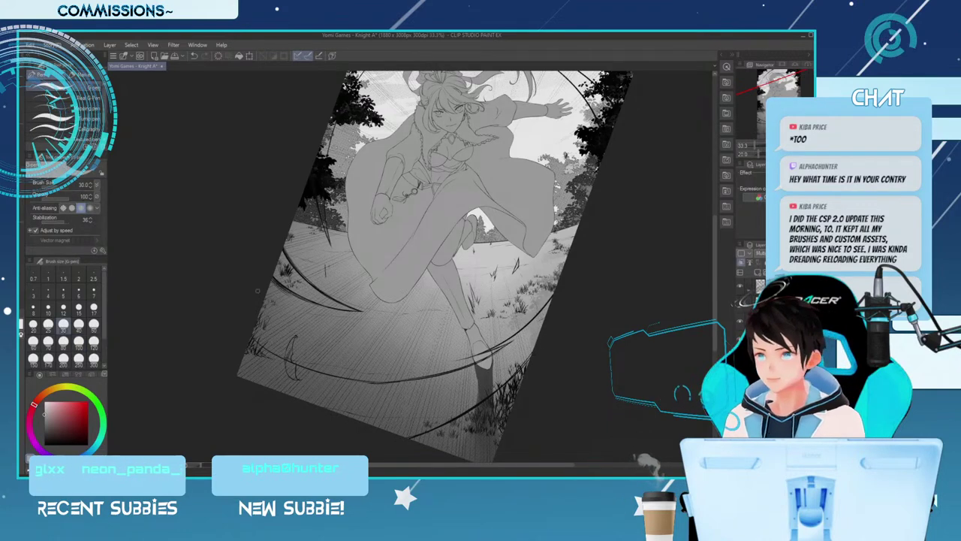
Rotate the canvas and adjust the Leaves brush to size 150 for the ground along the illustration's left edge
{"action": "key", "text": "b"}
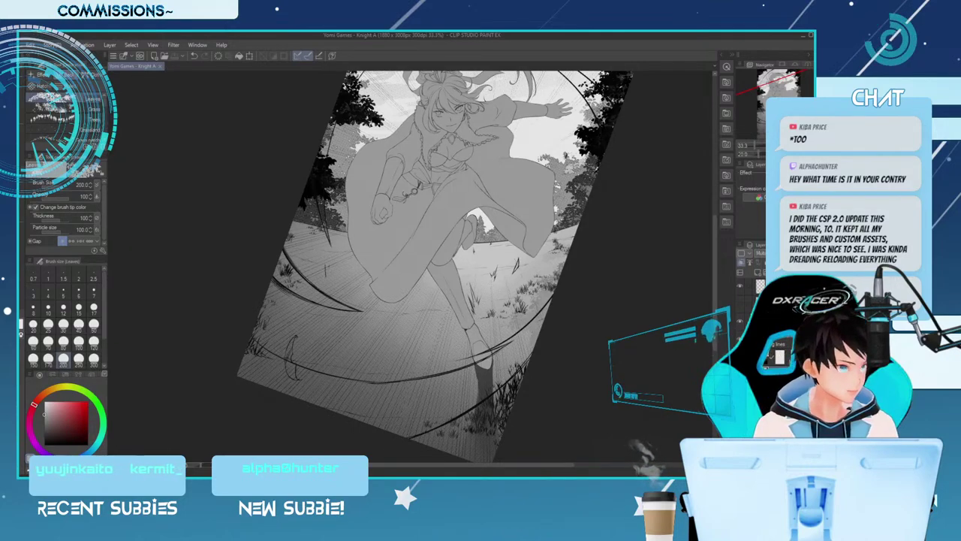
{"action": "key", "text": "minus"}
{"action": "key", "text": "minus"}
{"action": "key", "text": "minus"}
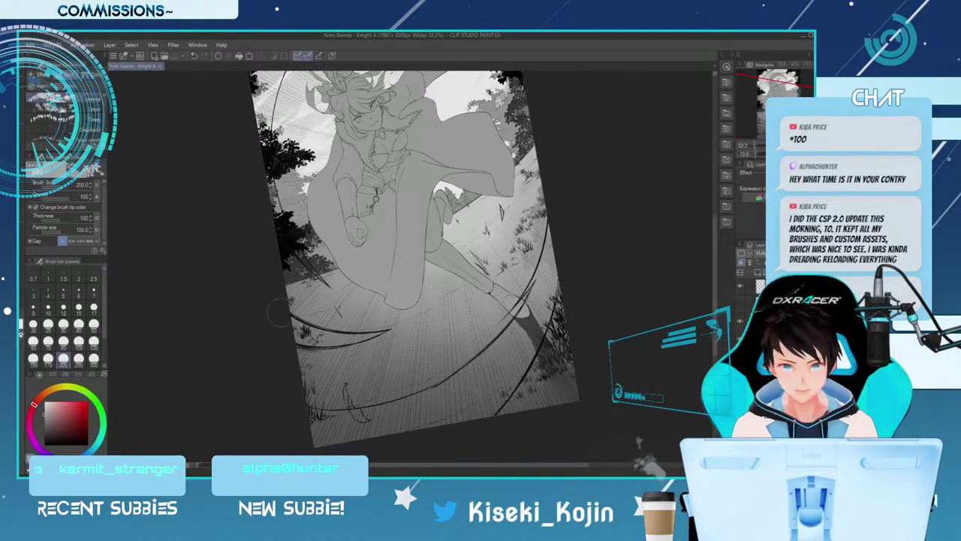
{"action": "left_click", "coordinate": [33, 342]}
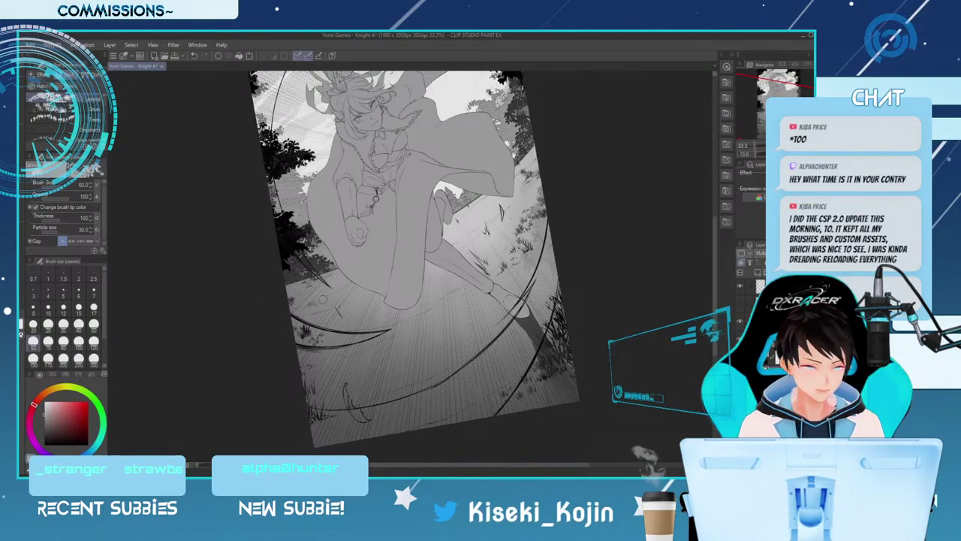
{"action": "key", "text": "bracketright"}
{"action": "key", "text": "bracketright"}
{"action": "key", "text": "bracketright"}
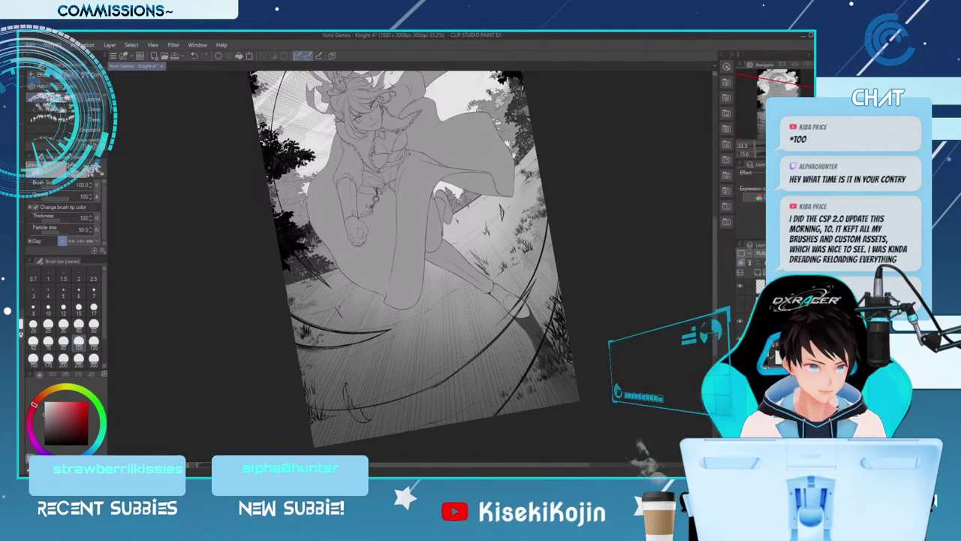
{"action": "key", "text": "bracketleft"}
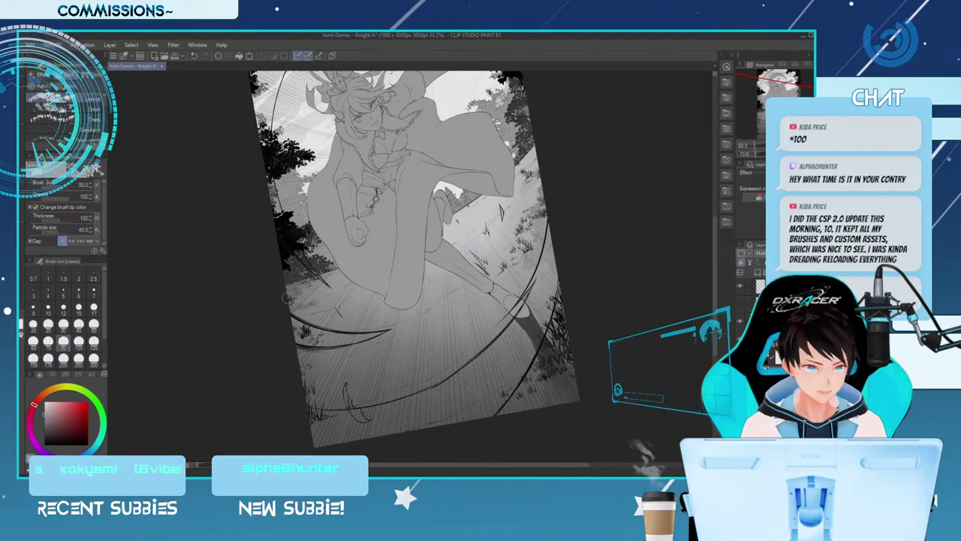
{"action": "key", "text": "bracketright"}
{"action": "key", "text": "bracketright"}
{"action": "key", "text": "bracketright"}
{"action": "key", "text": "bracketright"}
{"action": "key", "text": "bracketleft"}
{"action": "key", "text": "bracketleft"}
{"action": "key", "text": "bracketleft"}
{"action": "key", "text": "bracketleft"}
{"action": "key", "text": "bracketright"}
{"action": "key", "text": "bracketright"}
{"action": "key", "text": "bracketright"}
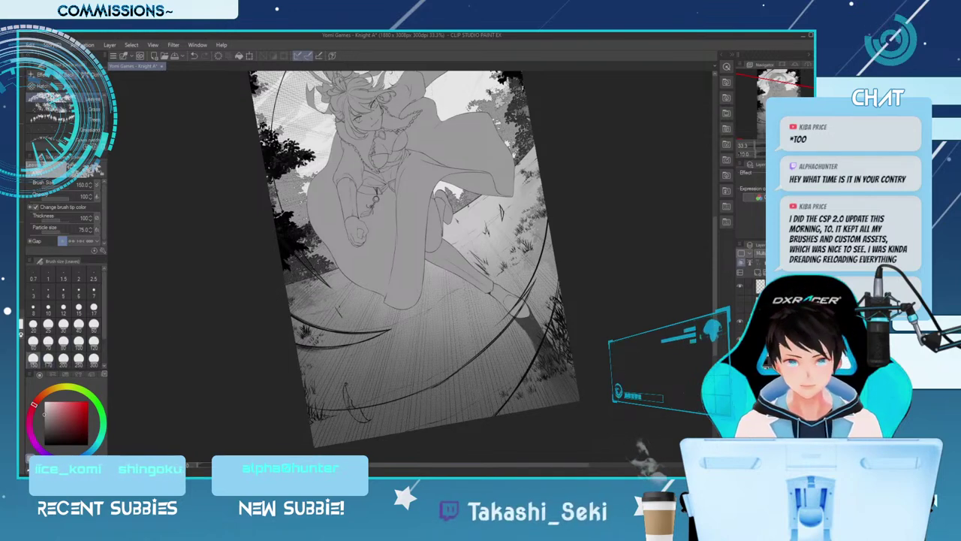
Switch to the TK's Mix blending brush at size 80 for the ground's left edge
{"action": "key", "text": "j"}
{"action": "key", "text": "bracketright"}
{"action": "key", "text": "bracketleft"}
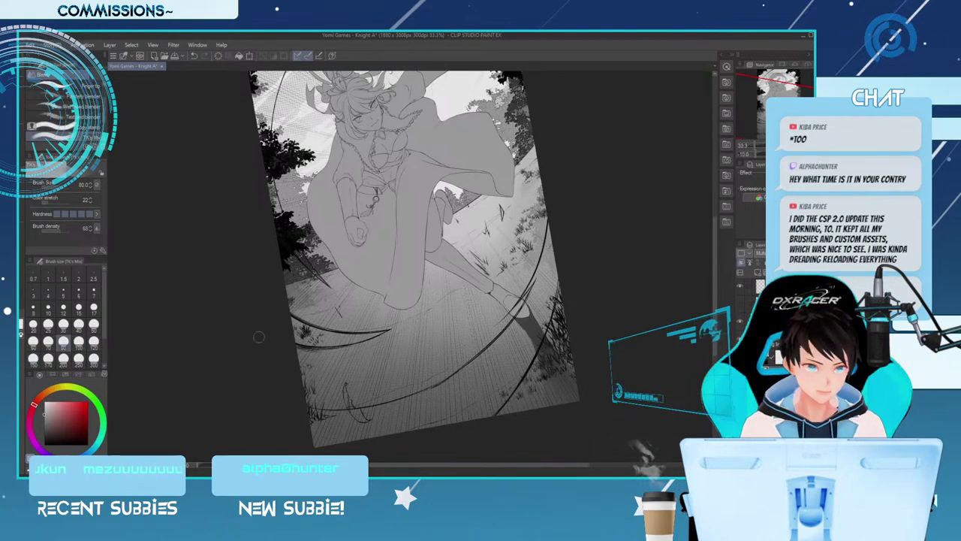
Switch to the G-pen, enlarge it to size 200 and make a short stroke on the ground's left edge
{"action": "key", "text": "p"}
{"action": "key", "text": "bracketright"}
{"action": "key", "text": "bracketright"}
{"action": "key", "text": "bracketright"}
{"action": "key", "text": "bracketright"}
{"action": "key", "text": "bracketright"}
{"action": "key", "text": "bracketright"}
{"action": "key", "text": "bracketright"}
{"action": "key", "text": "bracketright"}
{"action": "key", "text": "bracketright"}
{"action": "key", "text": "bracketright"}
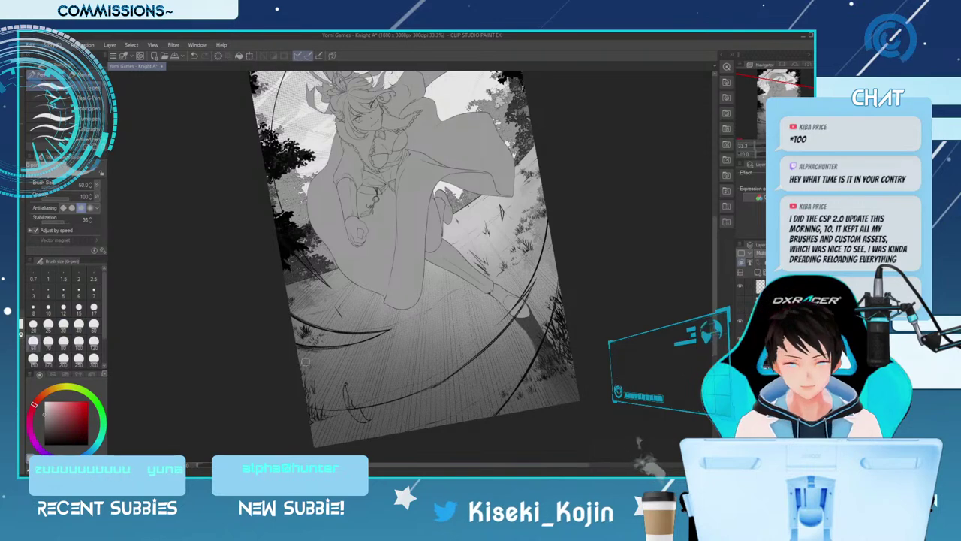
{"action": "mouse_move", "coordinate": [299, 357]}
{"action": "left_mouse_down"}
{"action": "mouse_move", "coordinate": [310, 353]}
{"action": "mouse_move", "coordinate": [314, 364]}
{"action": "left_mouse_up"}
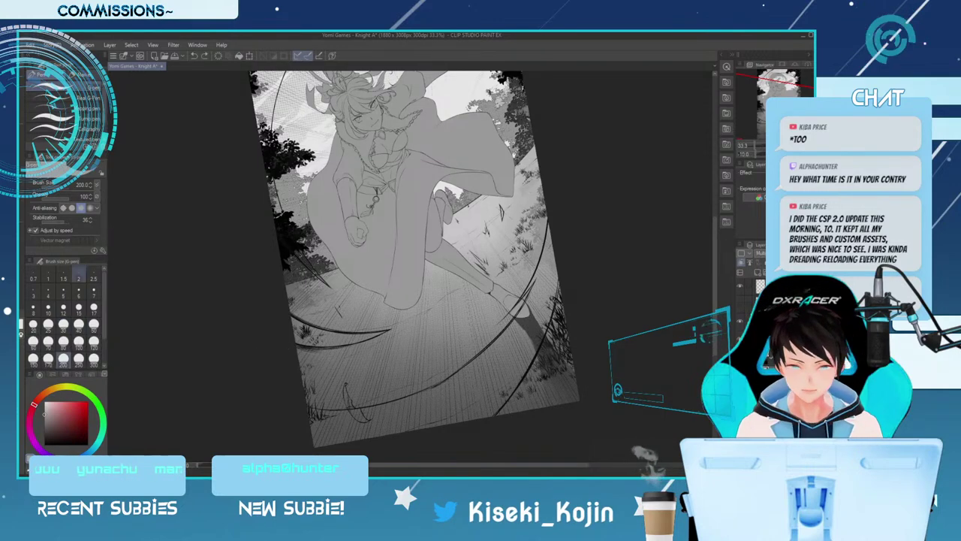
Try a wide band of foliage across the ground's lower-left area with the Leaves brush at size 250
{"action": "key", "text": "b"}
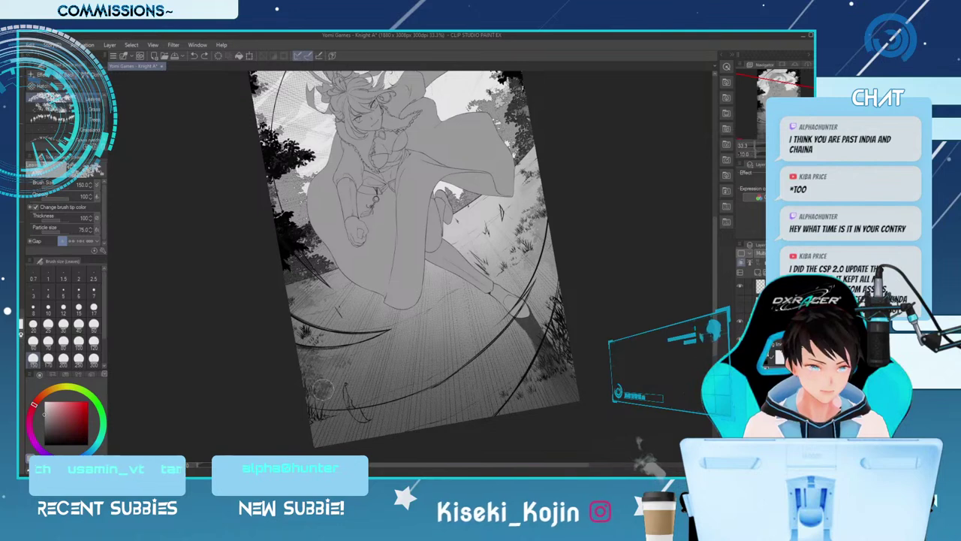
{"action": "key", "text": "]"}
{"action": "key", "text": "]"}
{"action": "key", "text": "]"}
{"action": "left_click_drag", "start_coordinate": [324, 388], "coordinate": [425, 362]}
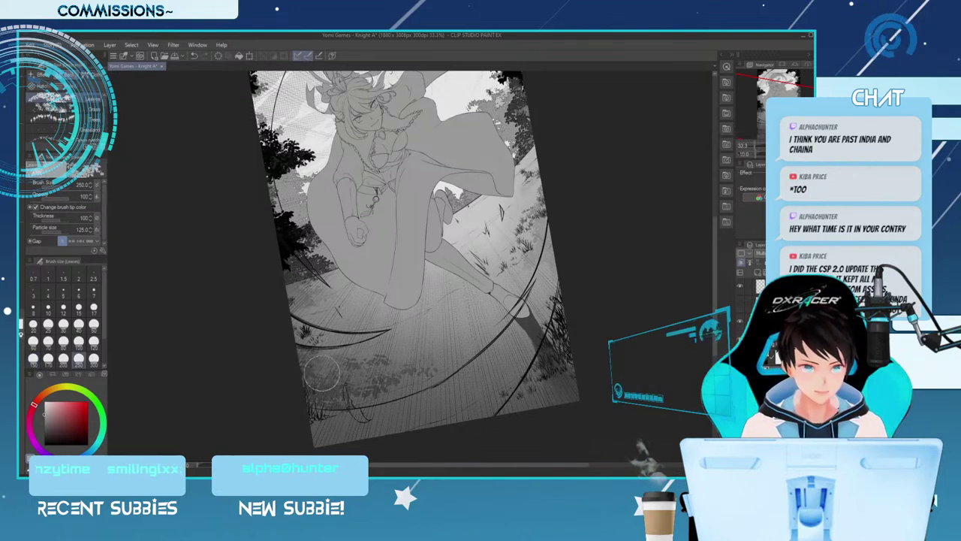
{"action": "key", "text": "ctrl+minus"}
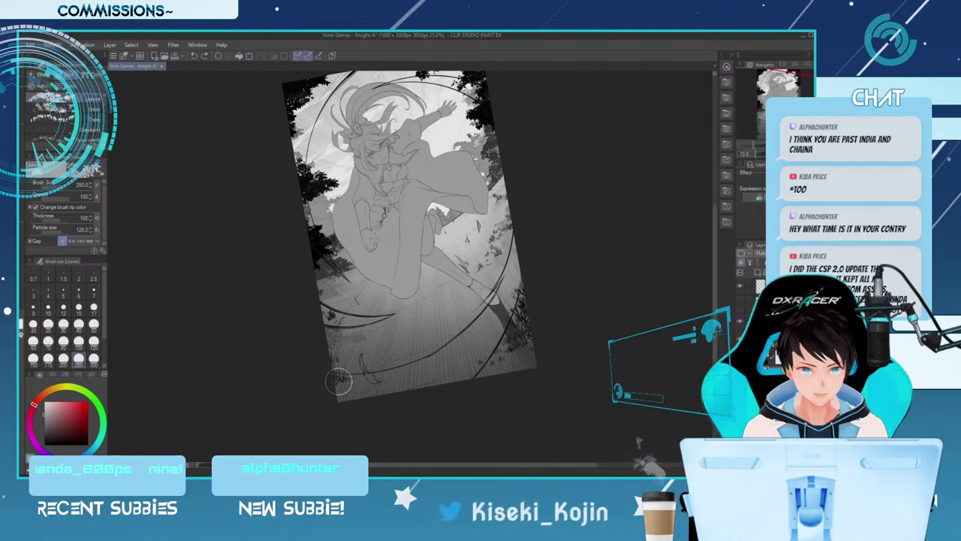
Adjust the Leaves brush to size 200 for the foliage in the illustration's lower-left corner
{"action": "key", "text": "bracketleft"}
{"action": "key", "text": "bracketleft"}
{"action": "key", "text": "bracketleft"}
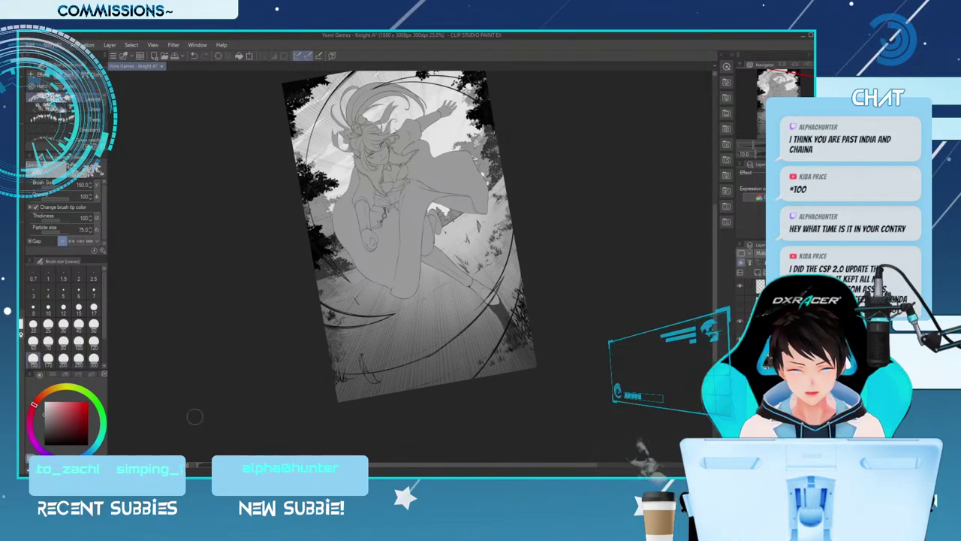
{"action": "key", "text": "bracketright"}
{"action": "key", "text": "bracketright"}
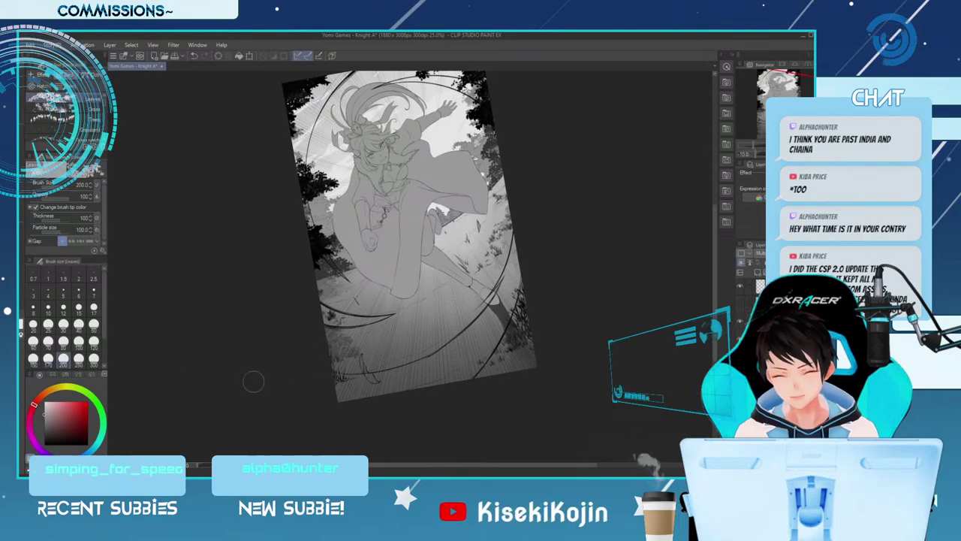
Switch to the TK's Mix blending brush and reduce it to size 50 for the lower-left foliage
{"action": "key", "text": "j"}
{"action": "key", "text": "bracketleft"}
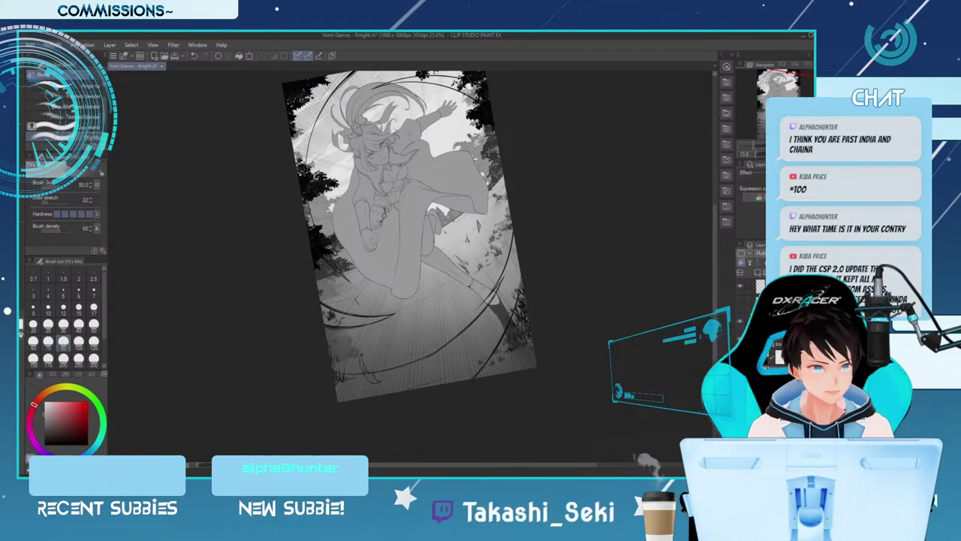
{"action": "key", "text": "ctrl+plus"}
{"action": "key", "text": "["}
{"action": "key", "text": "["}
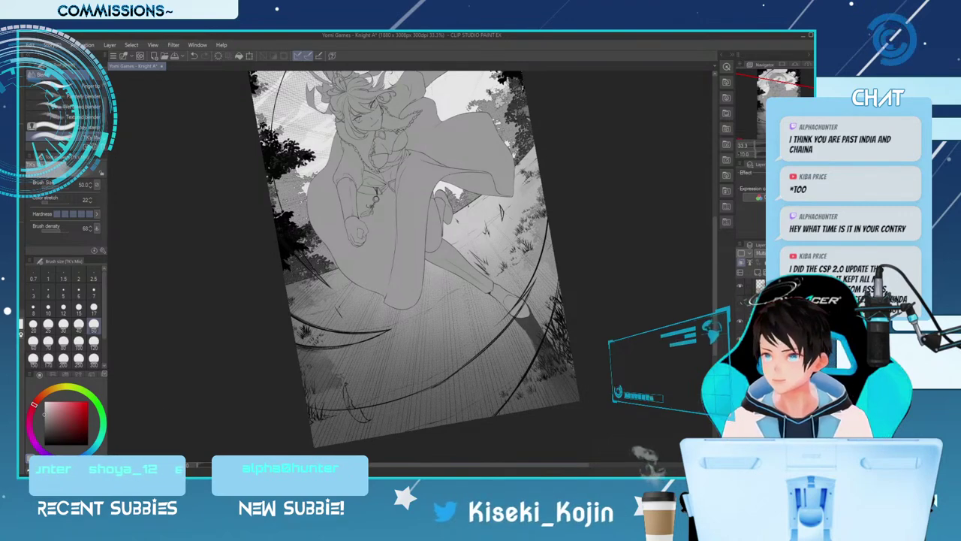
Return to the Leaves brush and set it to size 120 for smaller foliage along the ground's left edge
{"action": "key", "text": "b"}
{"action": "key", "text": "]"}
{"action": "key", "text": "]"}
{"action": "key", "text": "["}
{"action": "key", "text": "["}
{"action": "key", "text": "["}
{"action": "key", "text": "["}
{"action": "key", "text": "["}
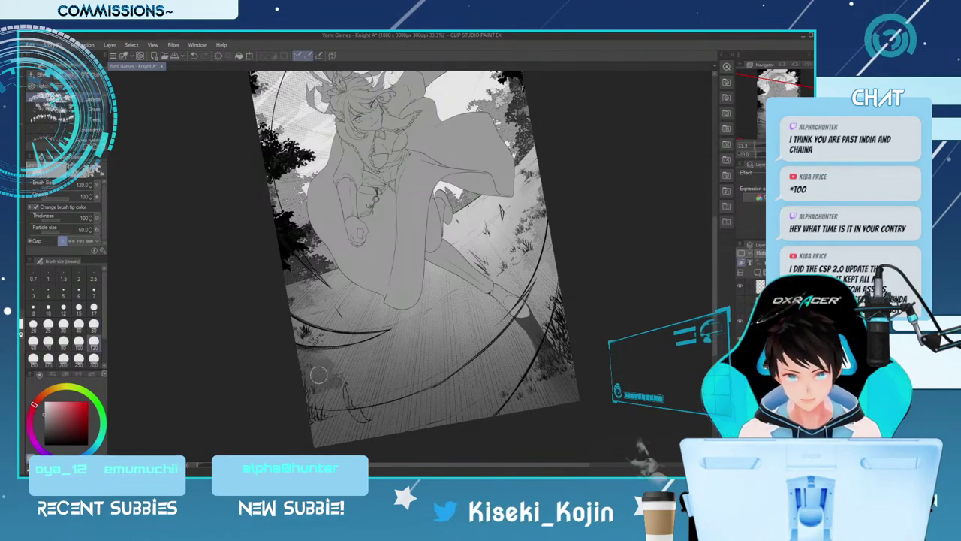
{"action": "key", "text": "]"}
{"action": "key", "text": "]"}
{"action": "key", "text": "bracketleft"}
{"action": "key", "text": "bracketleft"}
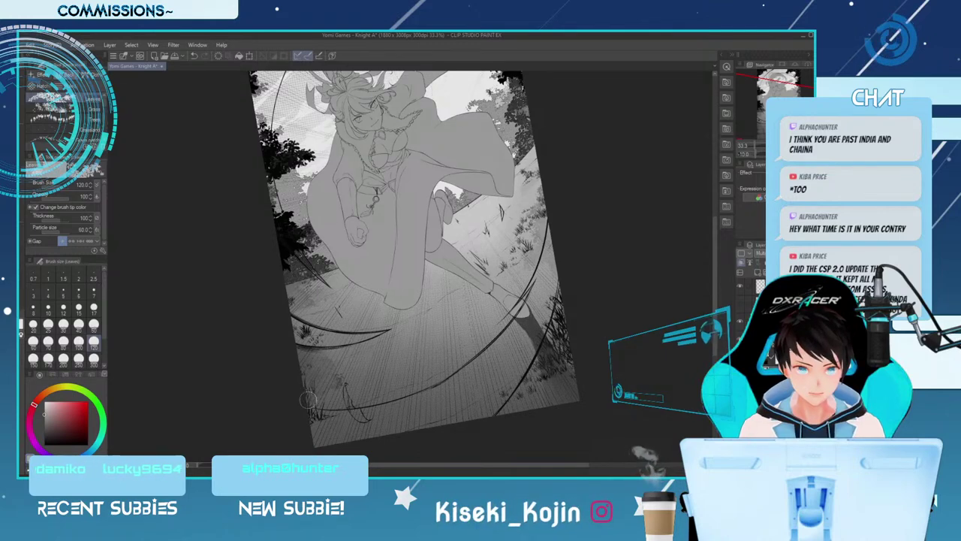
Enlarge the Leaves brush to size 200 for the foliage above the lower-left grass tufts
{"action": "key", "text": "bracketleft"}
{"action": "key", "text": "bracketleft"}
{"action": "key", "text": "bracketright"}
{"action": "key", "text": "bracketright"}
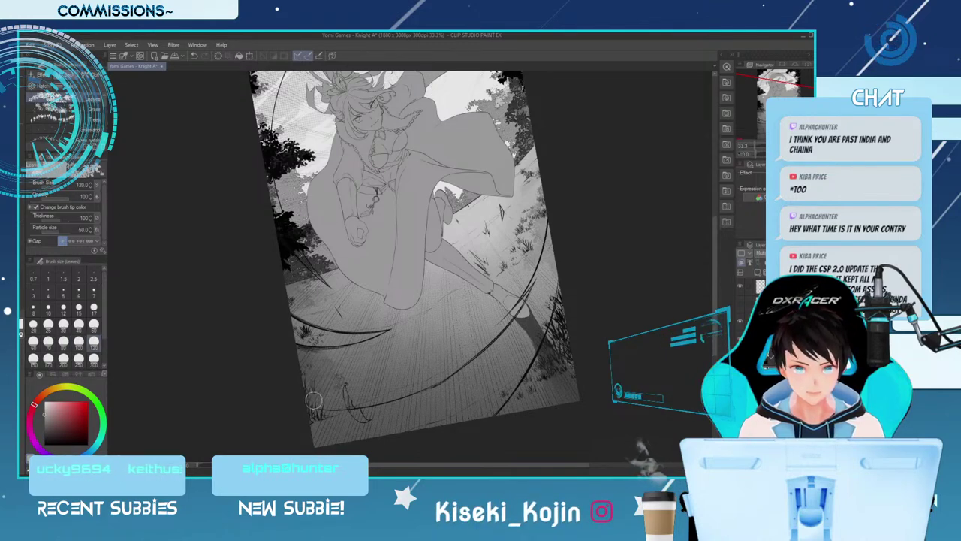
{"action": "key", "text": "bracketright"}
{"action": "key", "text": "bracketright"}
{"action": "key", "text": "bracketright"}
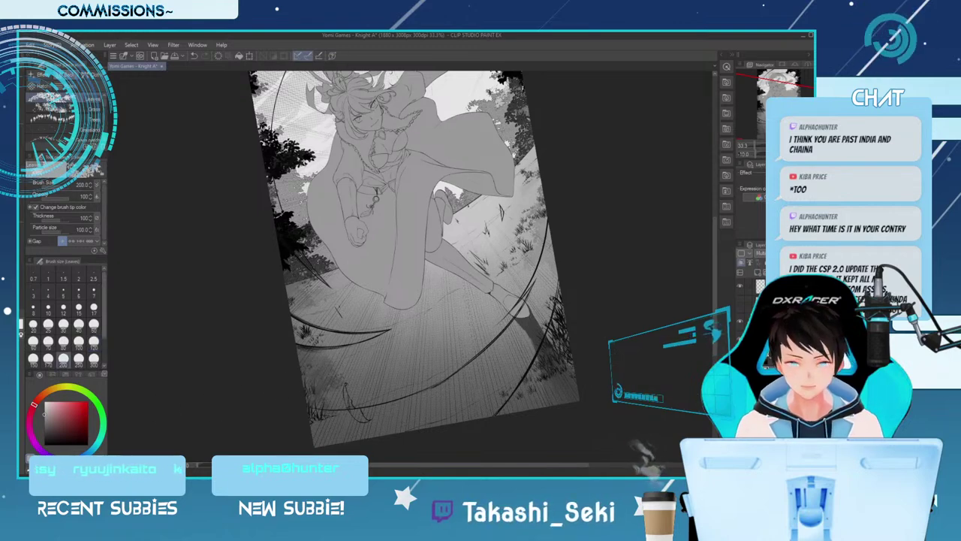
Soften the left-edge foliage with the TK's Mix blending brush at size 60
{"action": "key", "text": "e"}
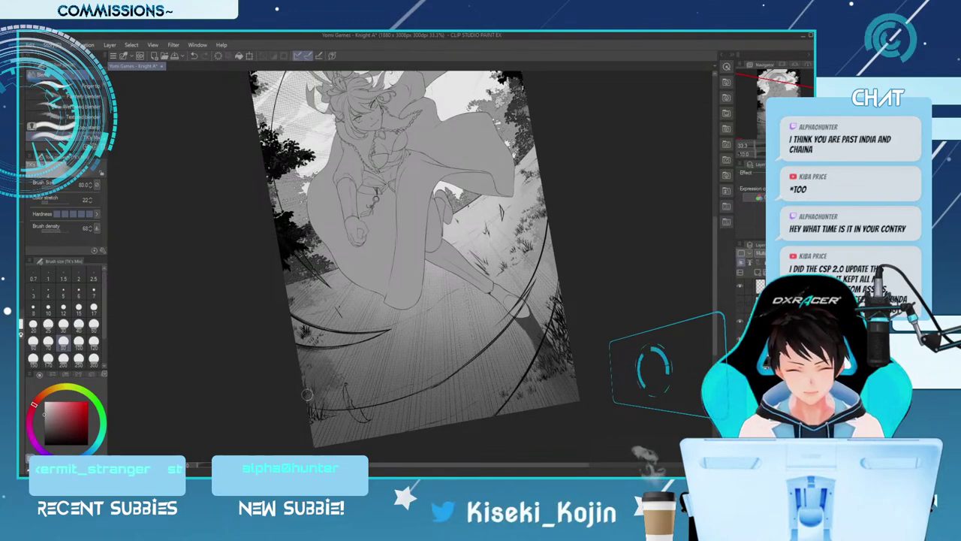
{"action": "key", "text": "bracketleft"}
{"action": "key", "text": "bracketleft"}
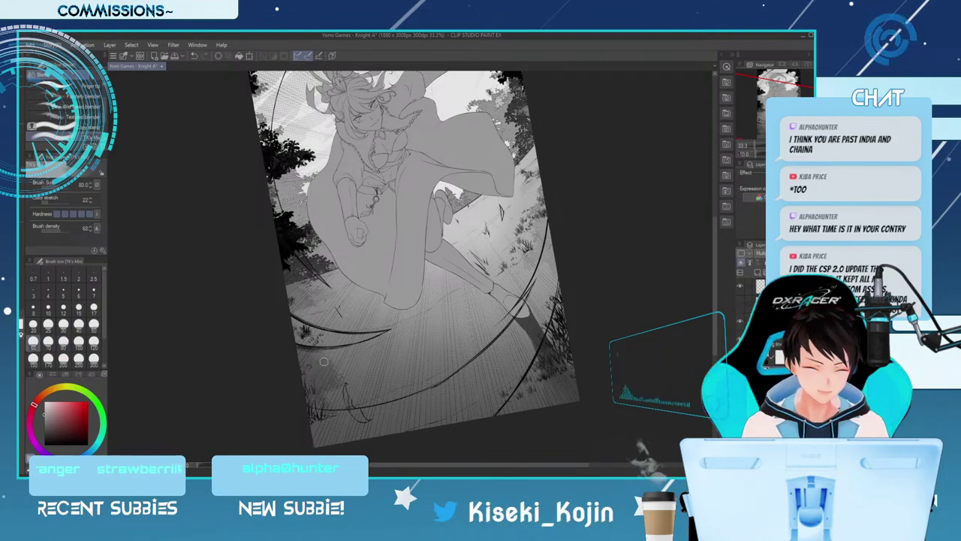
Add more left-edge foliage with the Leaves brush, varying its size between 170 and 120
{"action": "key", "text": "b"}
{"action": "key", "text": "b"}
{"action": "key", "text": "bracketleft"}
{"action": "key", "text": "bracketleft"}
{"action": "key", "text": "bracketleft"}
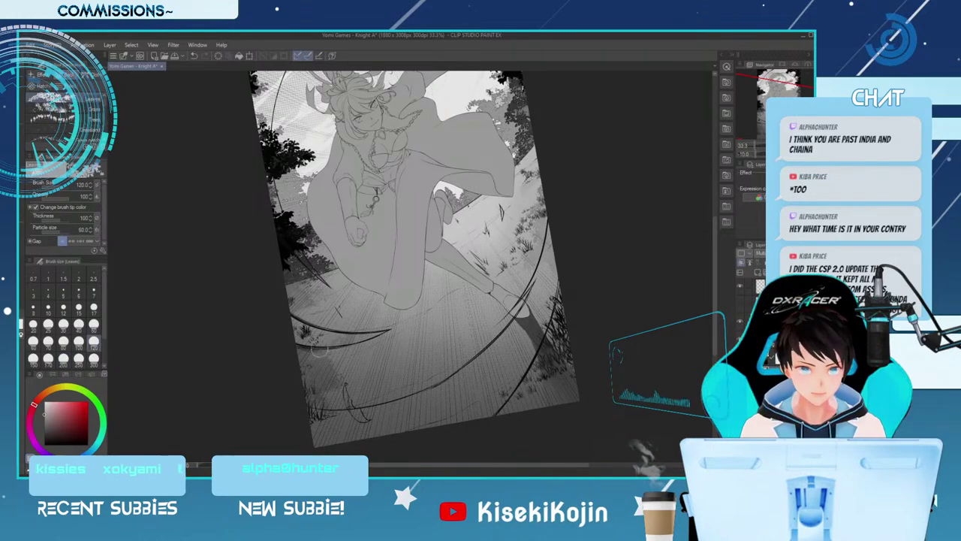
{"action": "key", "text": "bracketright"}
{"action": "key", "text": "bracketright"}
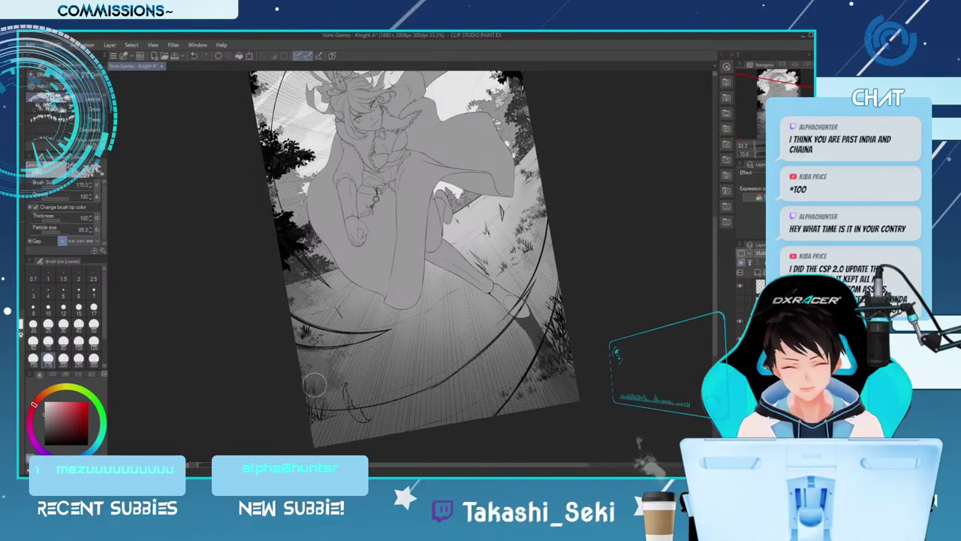
{"action": "key", "text": "bracketleft"}
{"action": "key", "text": "bracketleft"}
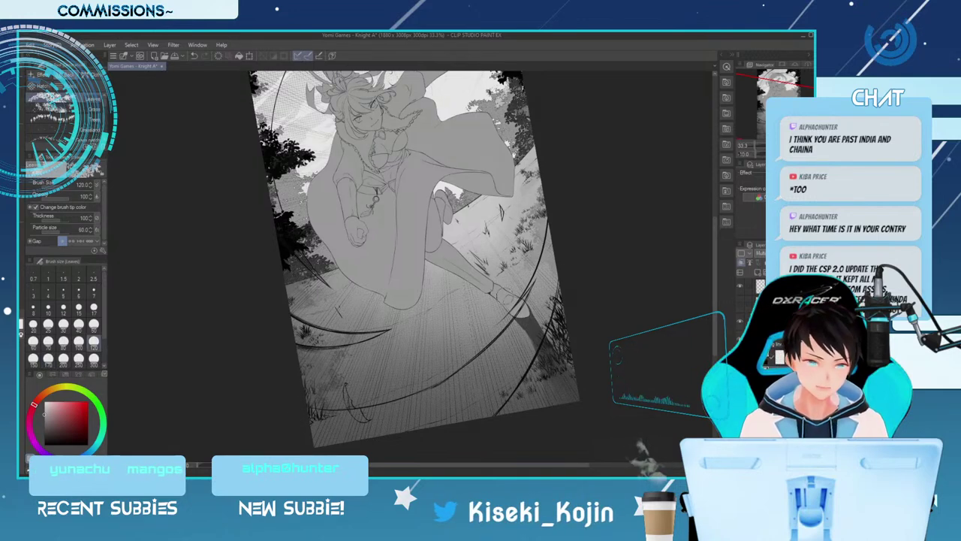
Switch to the G-pen and reduce it to size 40 for close-up work on the knight figure
{"action": "key", "text": "p"}
{"action": "left_click_drag", "start_coordinate": [714, 285], "coordinate": [714, 263]}
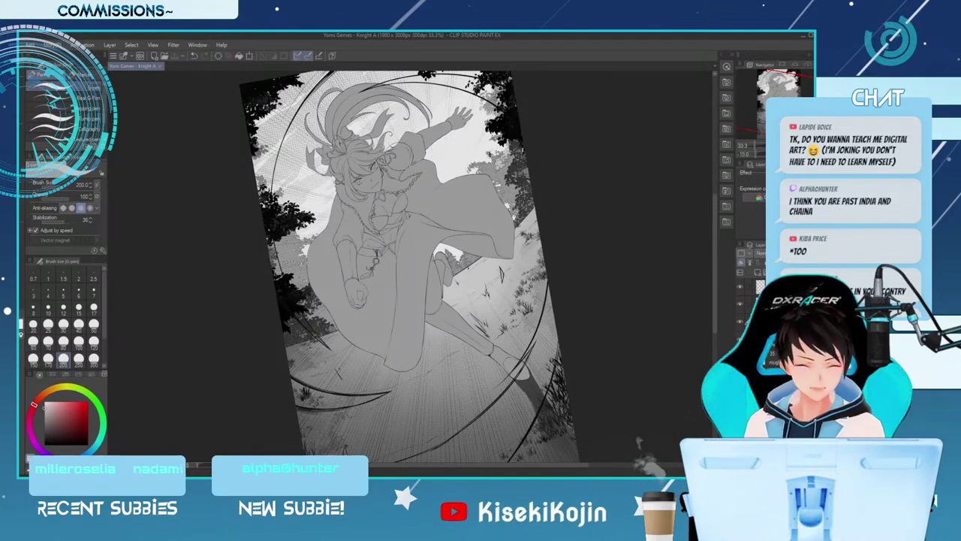
{"action": "scroll", "coordinate": [390, 153], "scroll_direction": "up", "scroll_amount": 1}
{"action": "scroll", "coordinate": [390, 171], "scroll_direction": "up", "scroll_amount": 1}
{"action": "key", "text": "bracketleft"}
{"action": "key", "text": "bracketleft"}
{"action": "key", "text": "bracketleft"}
{"action": "key", "text": "bracketleft"}
{"action": "key", "text": "bracketleft"}
{"action": "scroll", "coordinate": [342, 173], "scroll_direction": "up", "scroll_amount": 2}
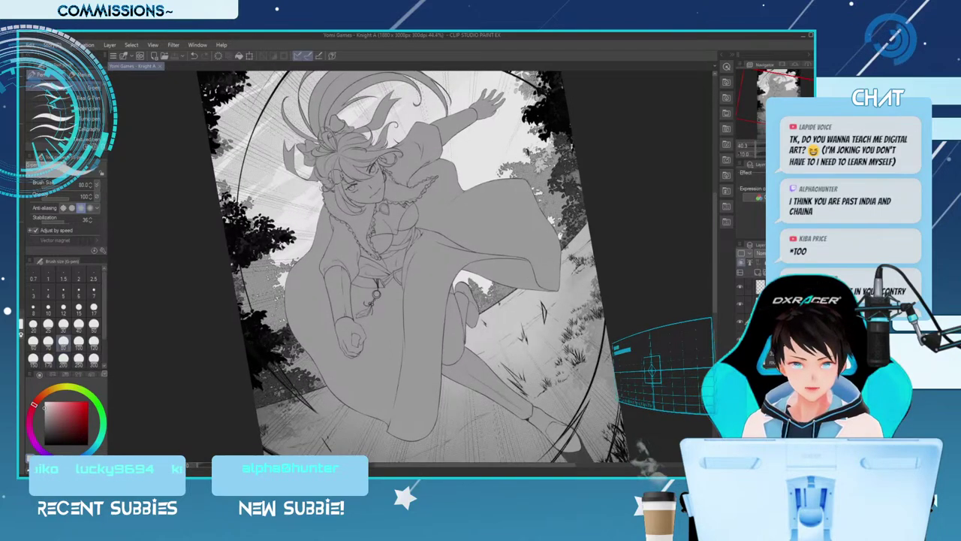
{"action": "key", "text": "bracketleft"}
{"action": "key", "text": "bracketleft"}
{"action": "key", "text": "bracketleft"}
{"action": "key", "text": "bracketleft"}
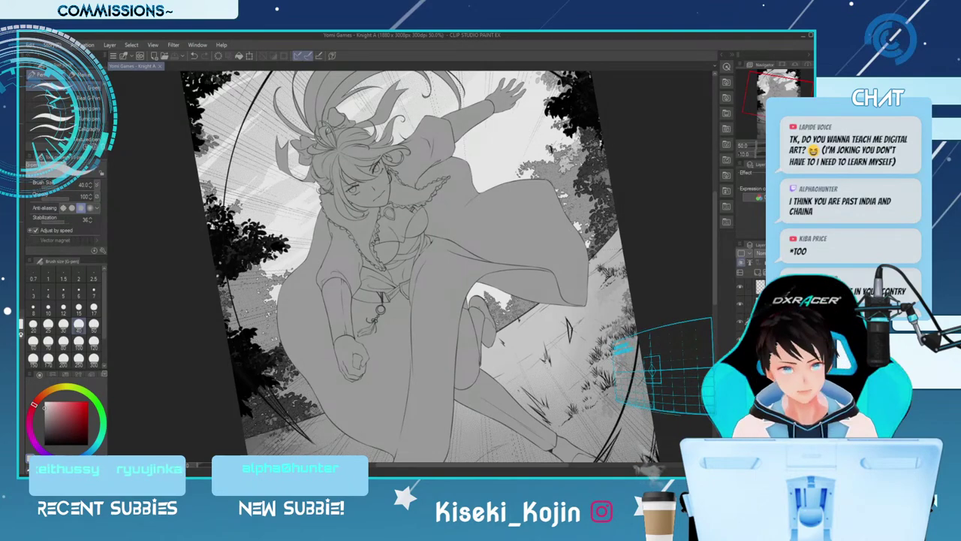
Paint the light skin tone over the character's face, working up to a brush size of 70
{"action": "key", "text": "asciicircum"}
{"action": "key", "text": "asciicircum"}
{"action": "key", "text": "asciicircum"}
{"action": "key", "text": "asciicircum"}
{"action": "key", "text": "asciicircum"}
{"action": "key", "text": "bracketleft"}
{"action": "key", "text": "bracketleft"}
{"action": "key", "text": "bracketleft"}
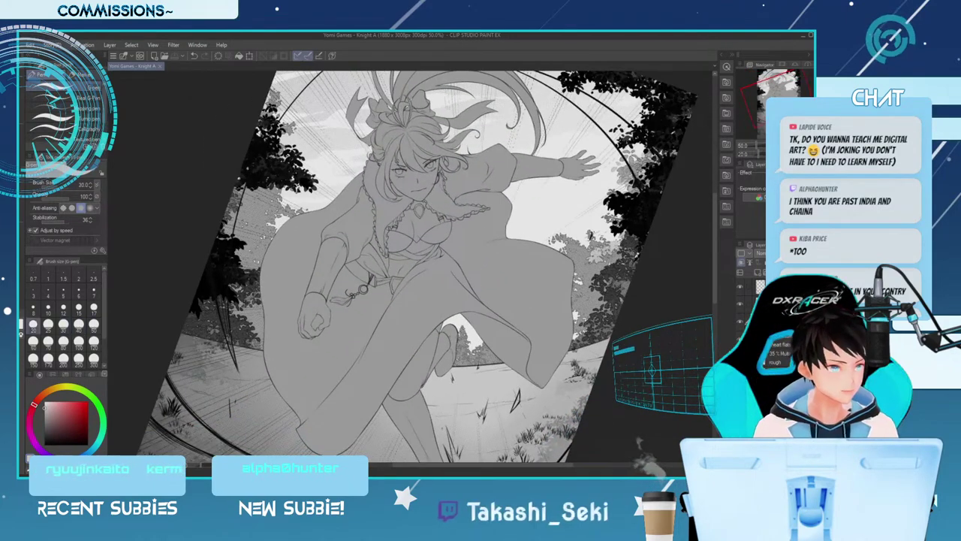
{"action": "key", "text": "bracketright"}
{"action": "key", "text": "bracketright"}
{"action": "key", "text": "bracketright"}
{"action": "key", "text": "bracketright"}
{"action": "key", "text": "bracketright"}
{"action": "key", "text": "bracketright"}
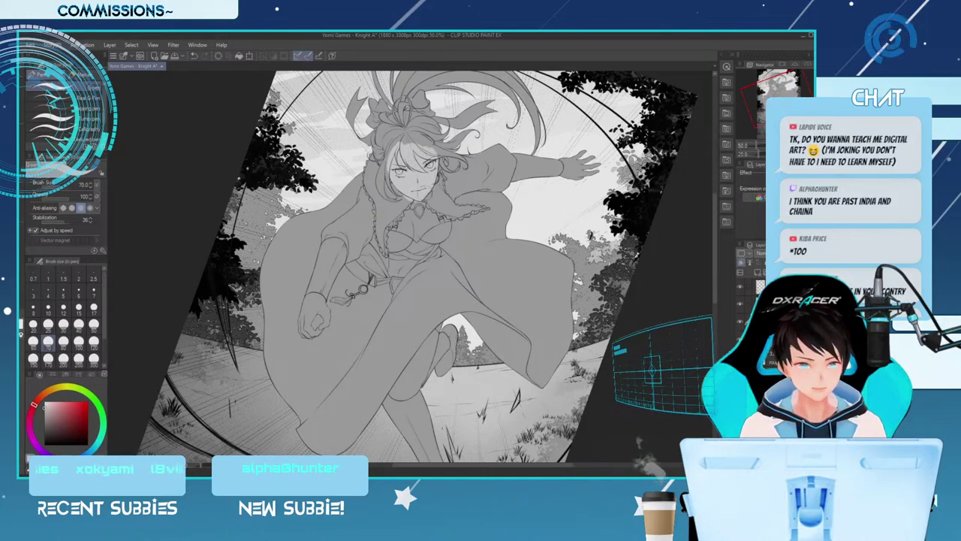
Paint the light skin tone over the character's neck and upper chest with a brush size of 70
{"action": "key", "text": "bracketleft"}
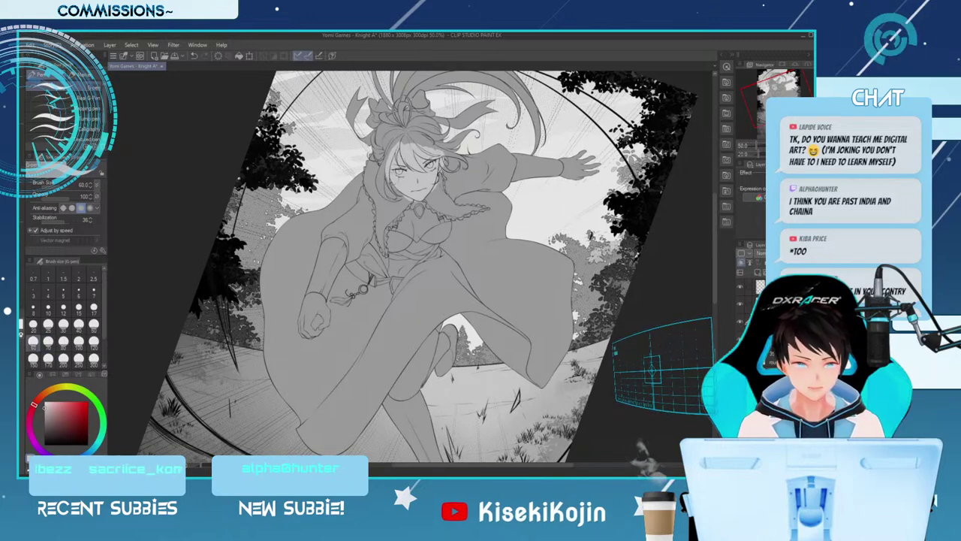
{"action": "key", "text": "bracketright"}
{"action": "mouse_move", "coordinate": [412, 207]}
{"action": "left_mouse_down"}
{"action": "mouse_move", "coordinate": [417, 236]}
{"action": "mouse_move", "coordinate": [440, 212]}
{"action": "mouse_move", "coordinate": [446, 219]}
{"action": "left_mouse_up"}
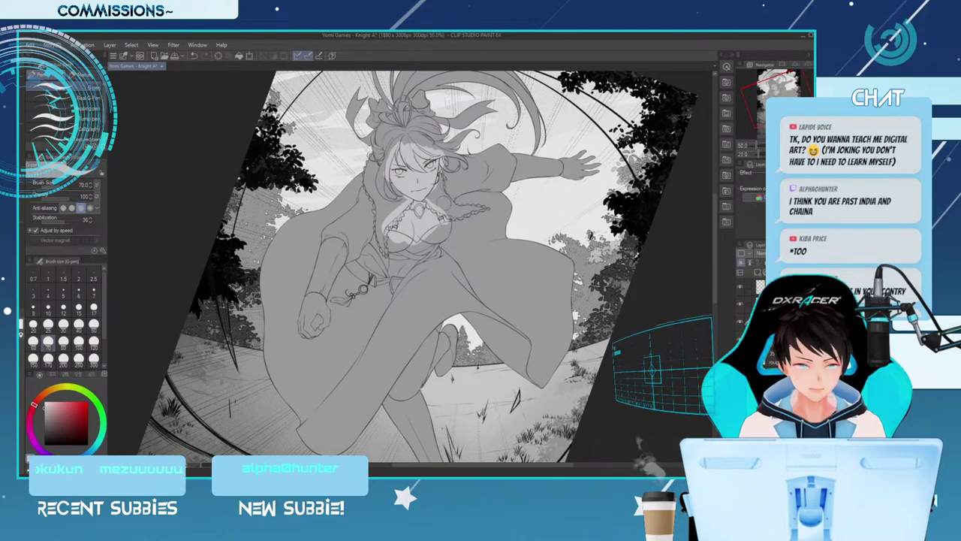
Paint the light skin tone over the clenched fist and wrist with a brush size of 60
{"action": "key", "text": "bracketleft"}
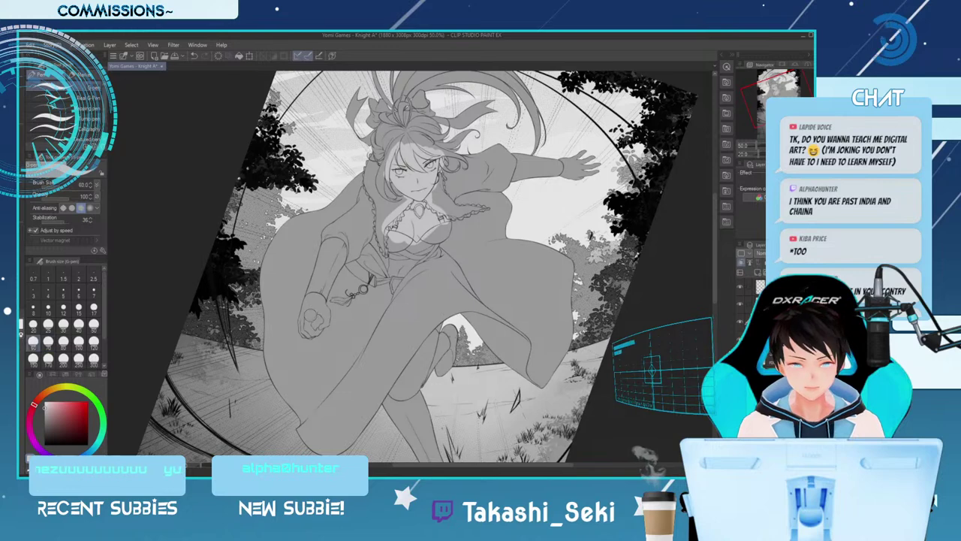
{"action": "mouse_move", "coordinate": [315, 288]}
{"action": "left_mouse_down"}
{"action": "mouse_move", "coordinate": [299, 338]}
{"action": "mouse_move", "coordinate": [318, 342]}
{"action": "left_mouse_up"}
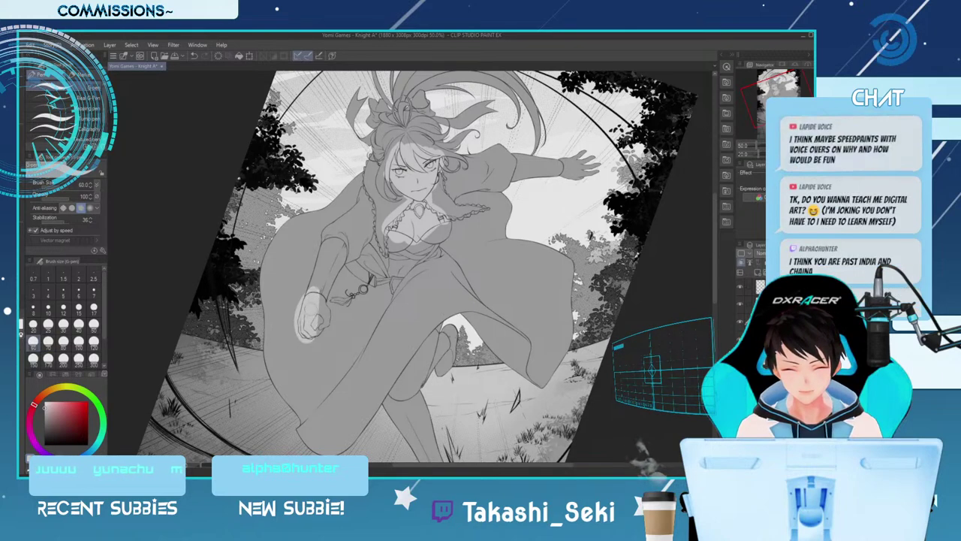
{"action": "left_click_drag", "start_coordinate": [332, 297], "coordinate": [318, 335]}
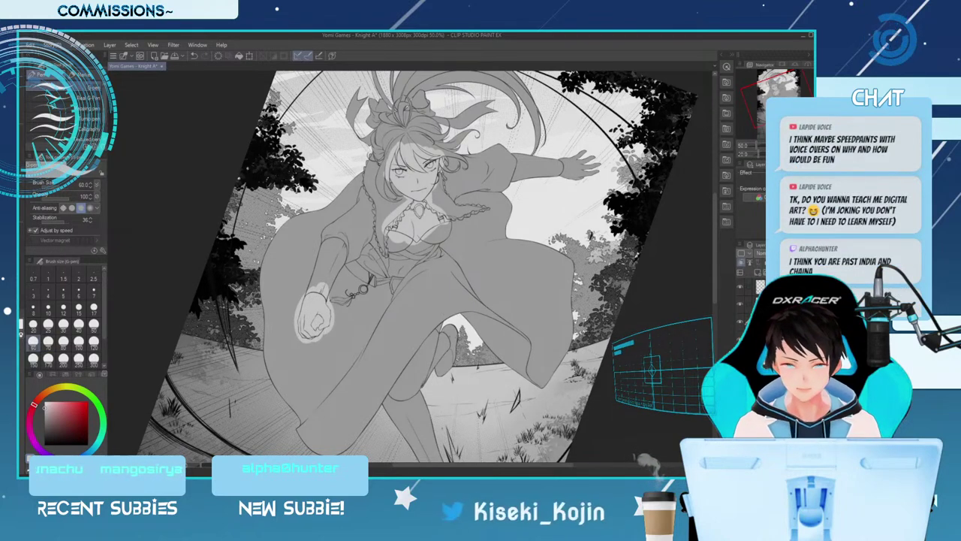
Paint the light skin tone over the outstretched open hand up to the sleeve cuff with a brush size of 100
{"action": "key", "text": "bracketright"}
{"action": "key", "text": "bracketright"}
{"action": "key", "text": "bracketright"}
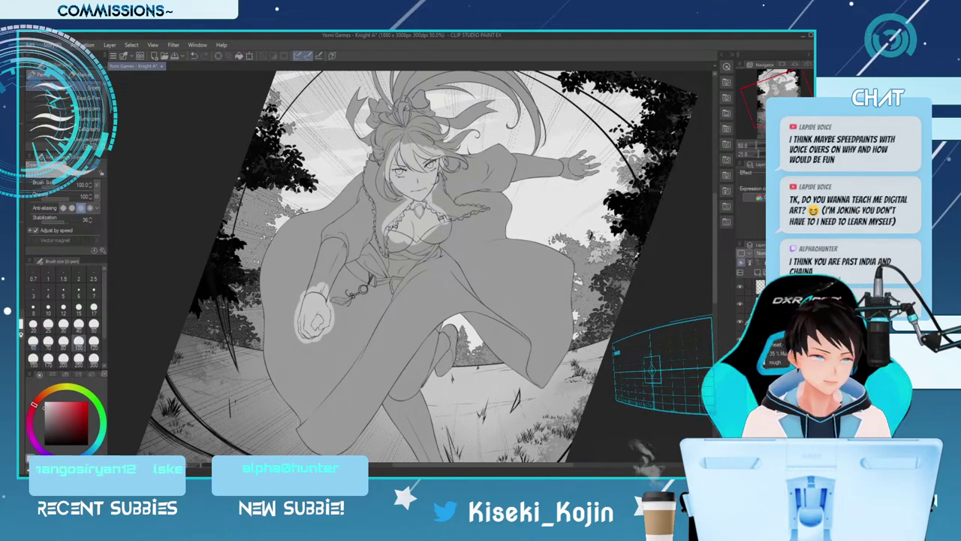
{"action": "mouse_move", "coordinate": [573, 150]}
{"action": "left_mouse_down"}
{"action": "mouse_move", "coordinate": [563, 170]}
{"action": "mouse_move", "coordinate": [599, 161]}
{"action": "left_mouse_up"}
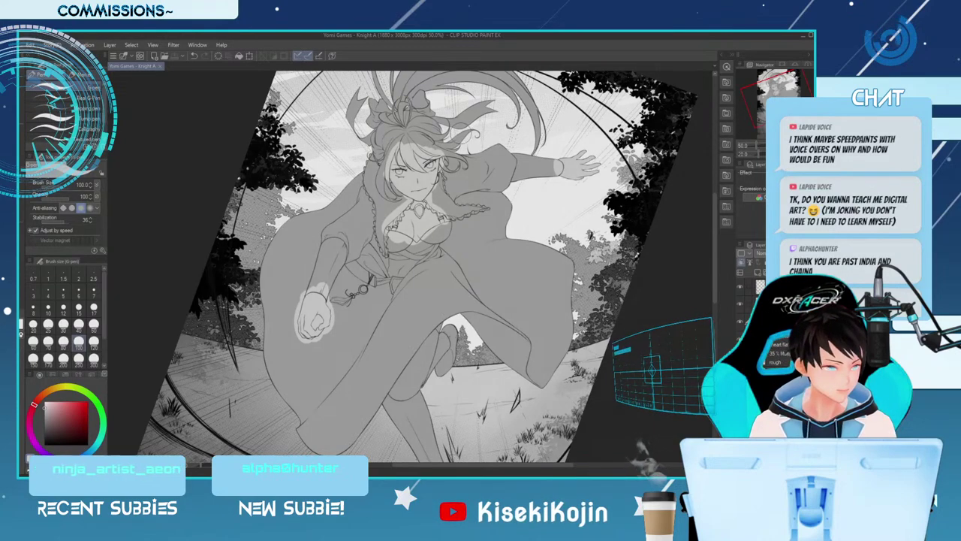
Paint the light skin tone on the exposed leg between the skirt hem and the raised boot with a smaller brush
{"action": "scroll", "coordinate": [454, 132], "scroll_direction": "up", "scroll_amount": 1}
{"action": "scroll", "coordinate": [411, 269], "scroll_direction": "down", "scroll_amount": 1}
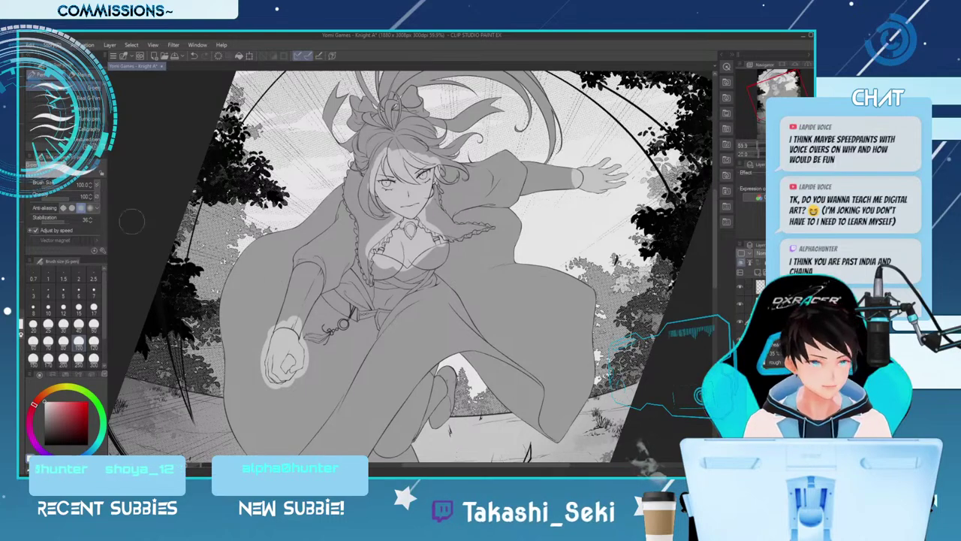
{"action": "key", "text": "alt"}
{"action": "key", "text": "b"}
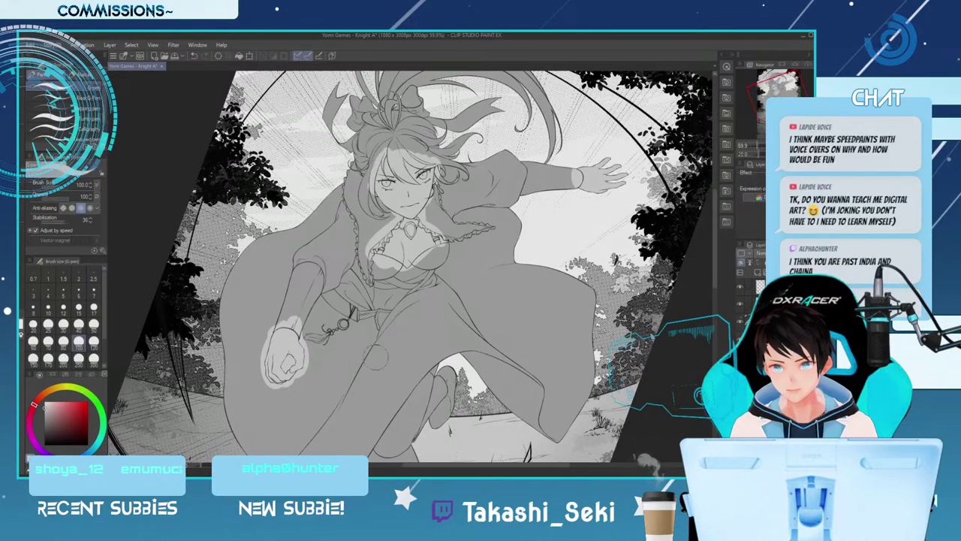
{"action": "key", "text": "["}
{"action": "left_click_drag", "start_coordinate": [438, 362], "coordinate": [433, 375]}
{"action": "key", "text": "]"}
Choose a dark grey and start filling the hair beside the temple left of the face with a brush size of 7
{"action": "mouse_move", "coordinate": [715, 239]}
{"action": "left_mouse_down"}
{"action": "mouse_move", "coordinate": [715, 286]}
{"action": "mouse_move", "coordinate": [715, 263]}
{"action": "left_mouse_up"}
{"action": "scroll", "coordinate": [409, 266], "scroll_direction": "up", "scroll_amount": 5}
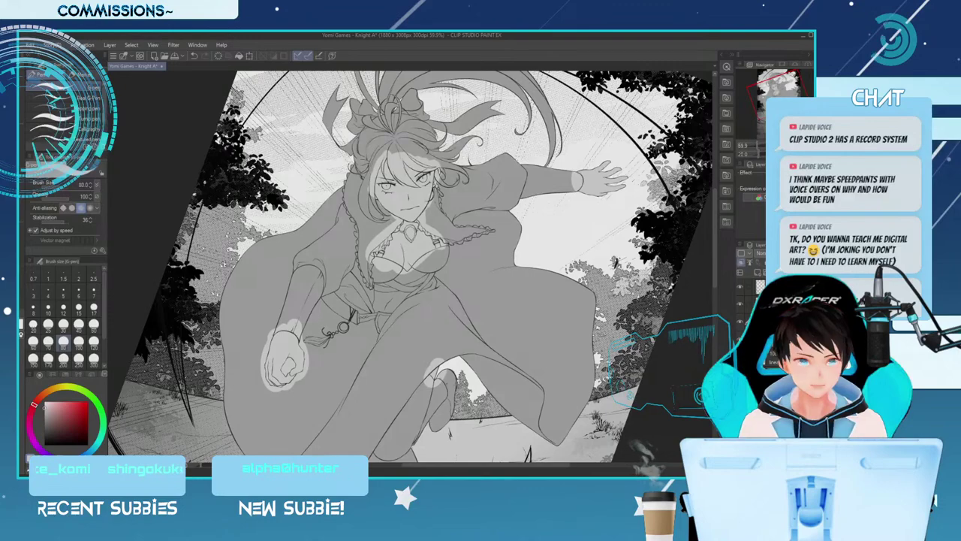
{"action": "left_click_drag", "start_coordinate": [714, 193], "coordinate": [714, 162]}
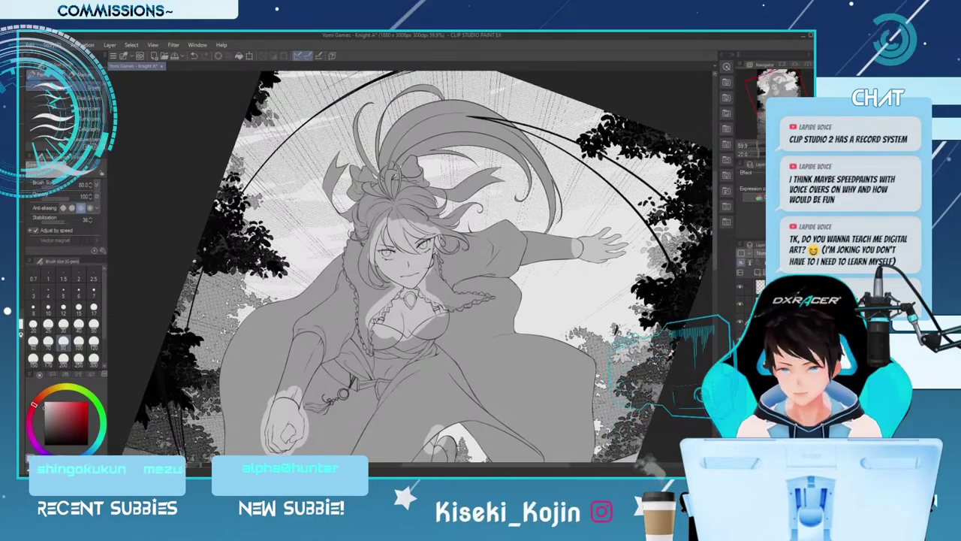
{"action": "left_click", "coordinate": [44, 429]}
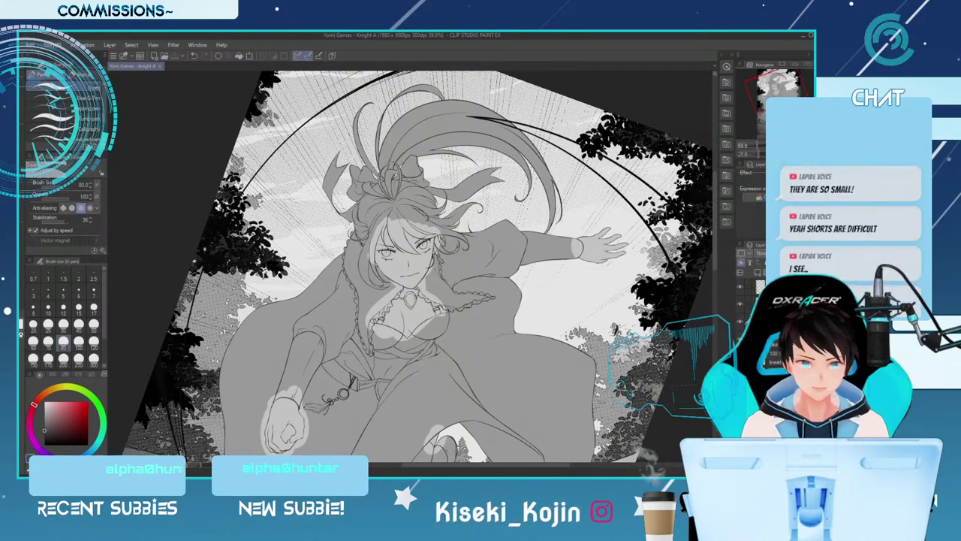
{"action": "key", "text": "["}
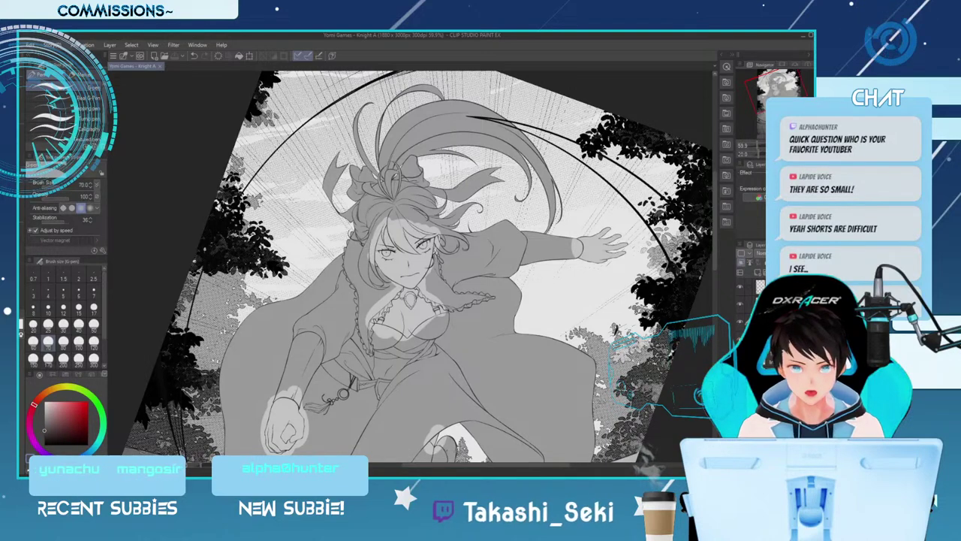
{"action": "scroll", "coordinate": [418, 228], "scroll_direction": "up", "scroll_amount": 2}
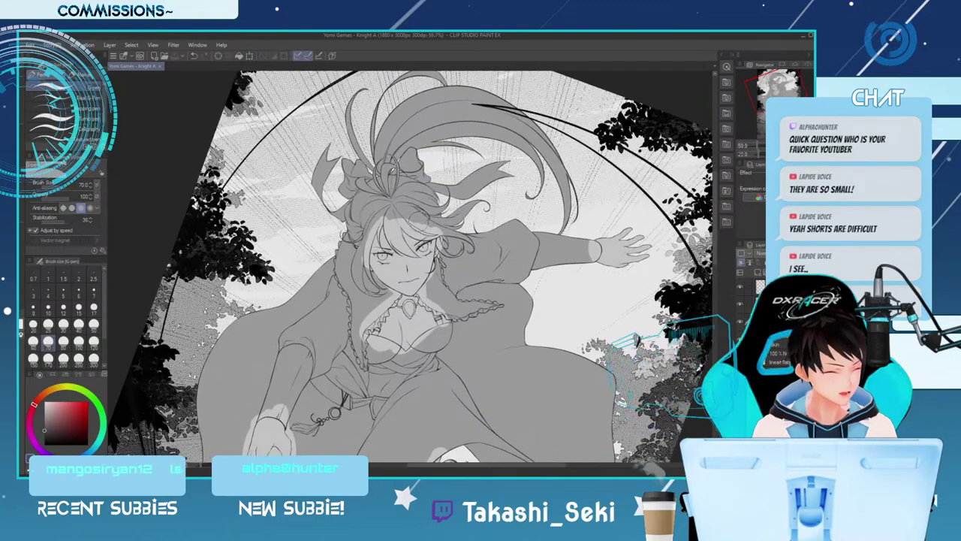
{"action": "key", "text": "bracketleft"}
{"action": "key", "text": "bracketleft"}
{"action": "key", "text": "bracketleft"}
{"action": "key", "text": "bracketleft"}
{"action": "key", "text": "bracketleft"}
{"action": "key", "text": "bracketleft"}
{"action": "key", "text": "bracketleft"}
{"action": "key", "text": "bracketleft"}
{"action": "key", "text": "bracketleft"}
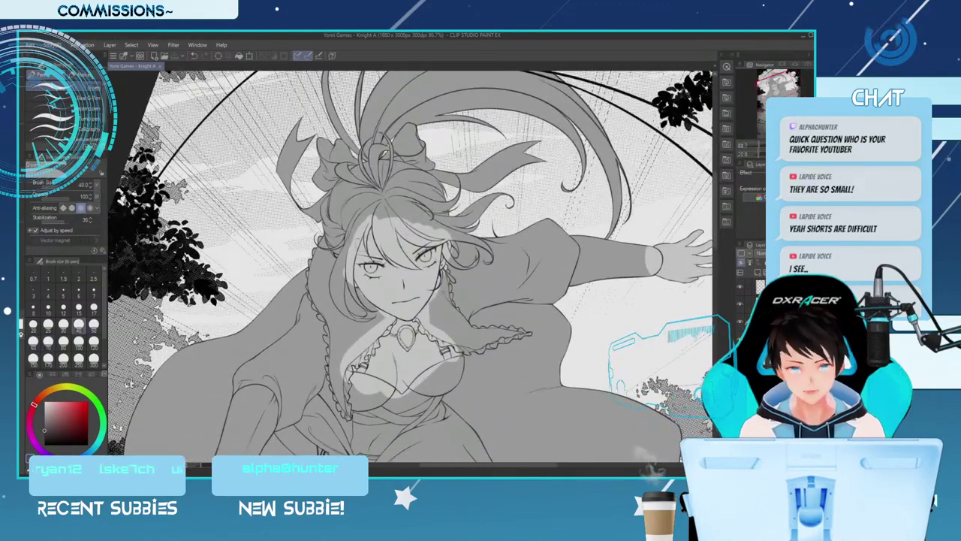
{"action": "key", "text": "bracketleft"}
{"action": "key", "text": "bracketleft"}
{"action": "key", "text": "bracketleft"}
{"action": "left_click_drag", "start_coordinate": [323, 248], "coordinate": [345, 239]}
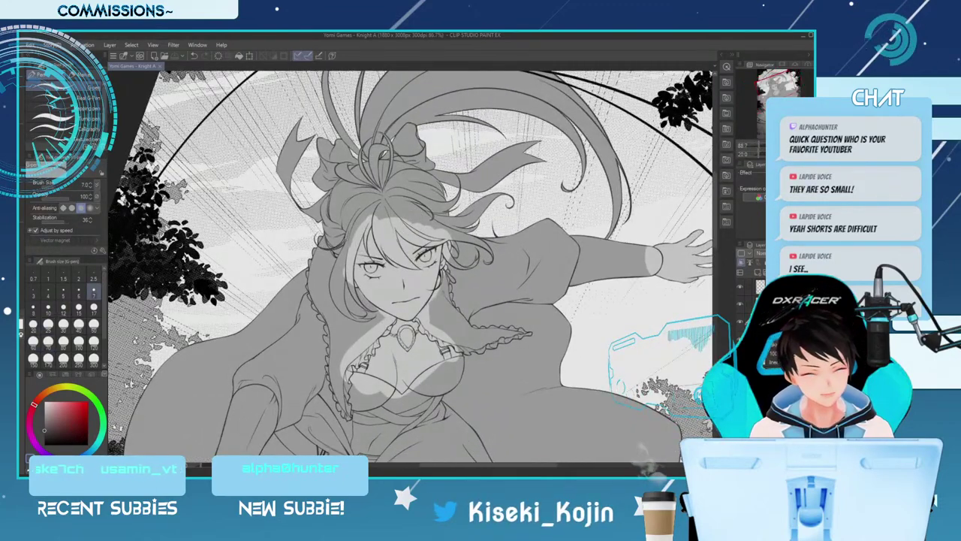
Fill the fine hair tips beside the left temple in dark grey with brush sizes between 4 and 10
{"action": "key", "text": "bracketleft"}
{"action": "key", "text": "bracketleft"}
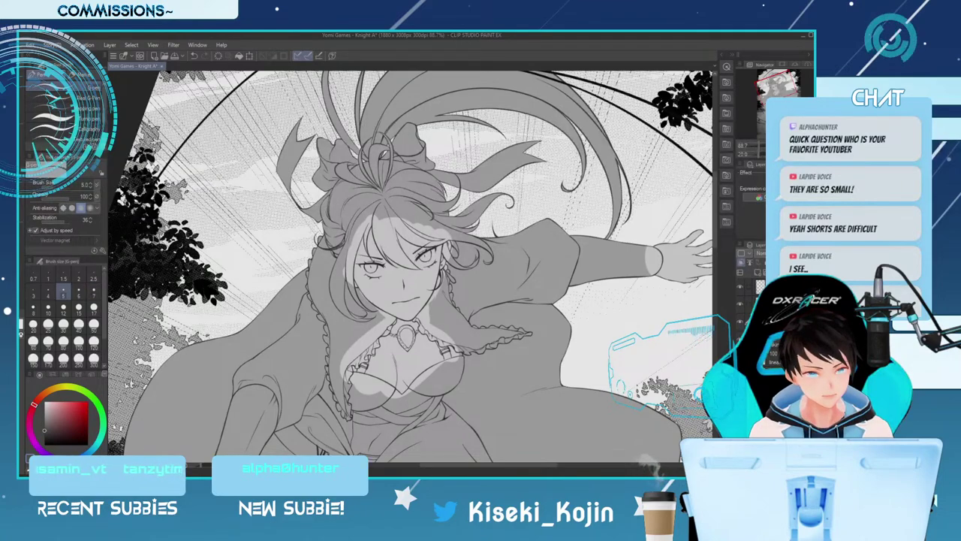
{"action": "key", "text": "bracketright"}
{"action": "key", "text": "bracketright"}
{"action": "key", "text": "bracketright"}
{"action": "key", "text": "bracketright"}
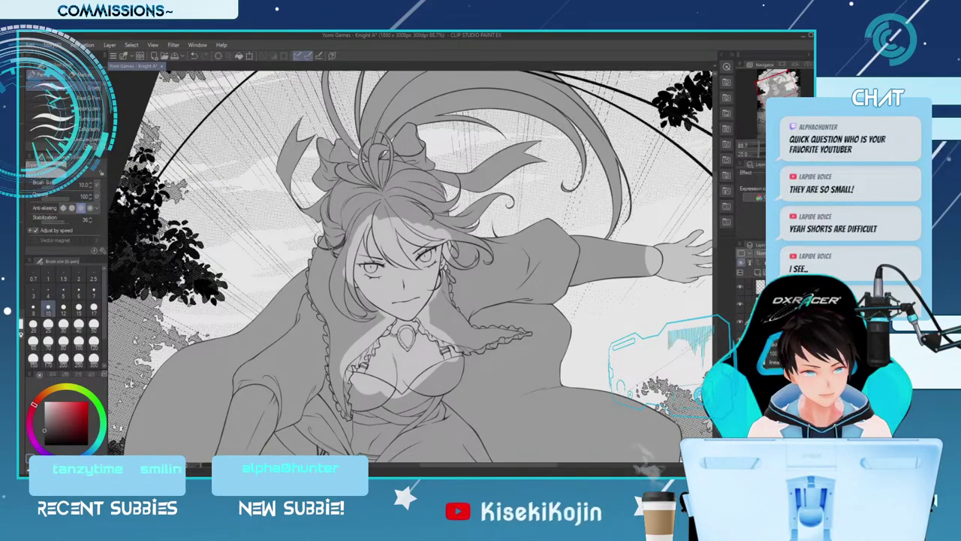
{"action": "key", "text": "bracketleft"}
{"action": "key", "text": "bracketleft"}
{"action": "key", "text": "bracketleft"}
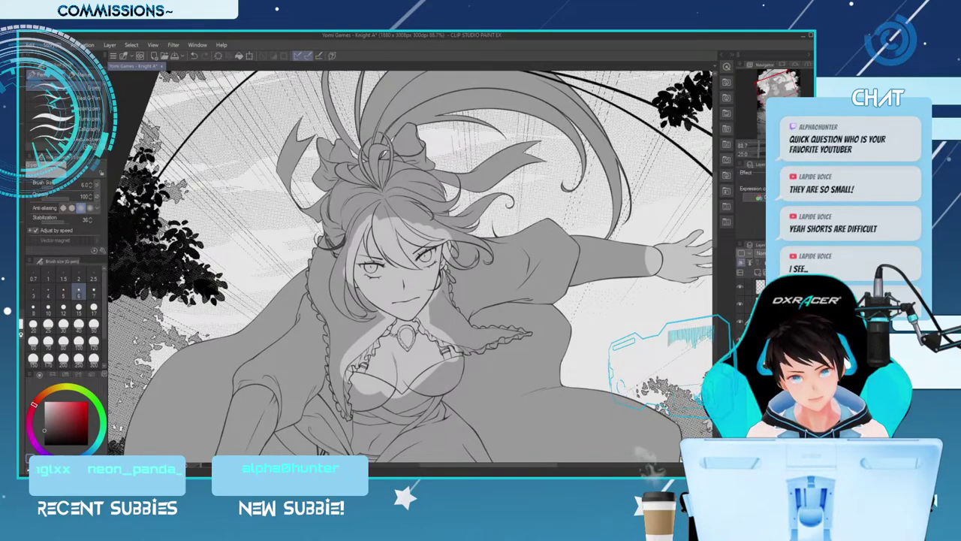
{"action": "key", "text": "bracketleft"}
{"action": "key", "text": "bracketleft"}
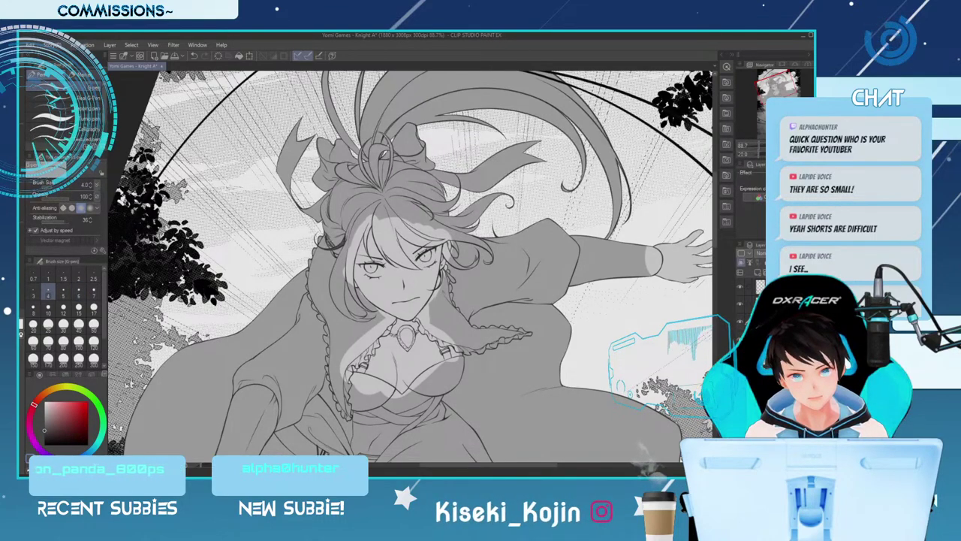
Extend the dark grey fill upward along the outer edge of the left side hair, using brush sizes 10 and 15
{"action": "key", "text": "bracketright"}
{"action": "key", "text": "bracketright"}
{"action": "key", "text": "bracketright"}
{"action": "key", "text": "bracketright"}
{"action": "key", "text": "bracketright"}
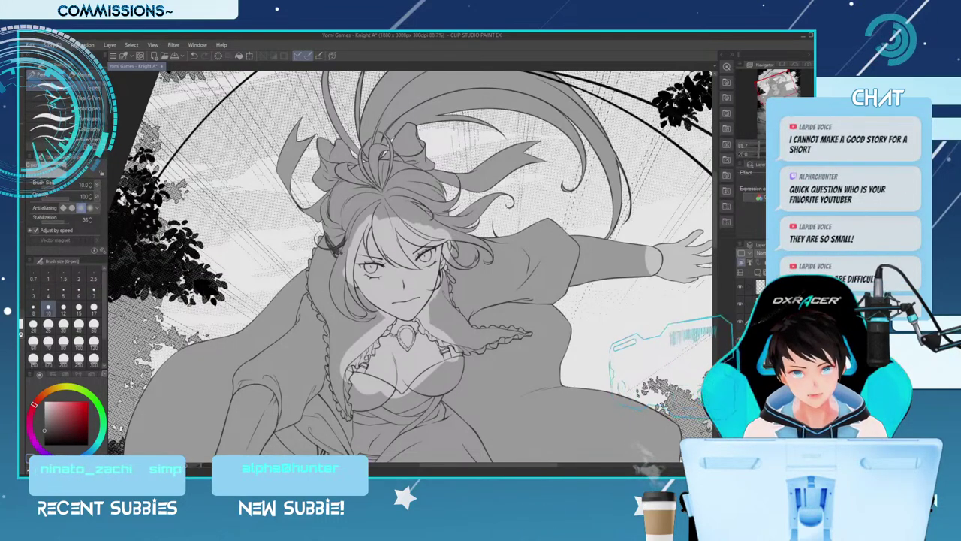
{"action": "key", "text": "bracketright"}
{"action": "key", "text": "bracketright"}
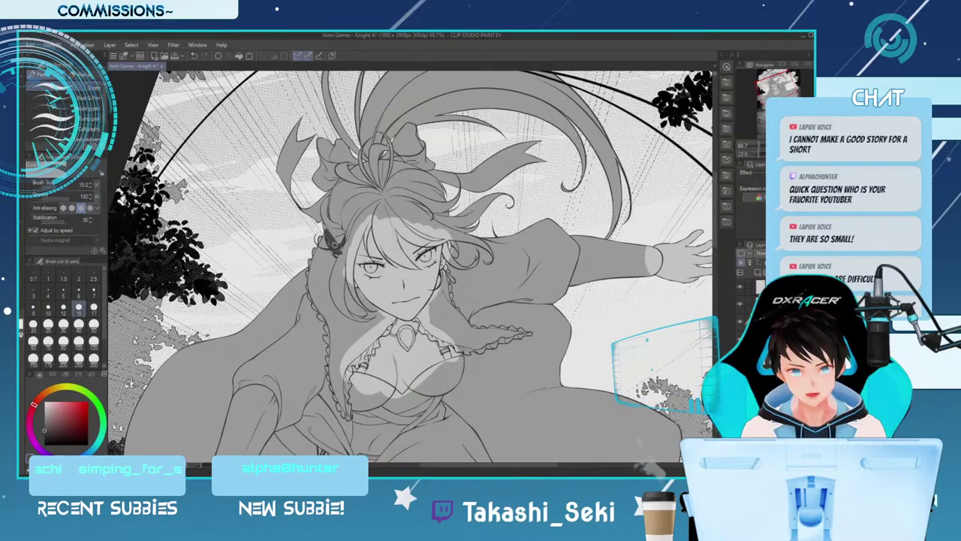
{"action": "left_click_drag", "start_coordinate": [328, 233], "coordinate": [326, 207]}
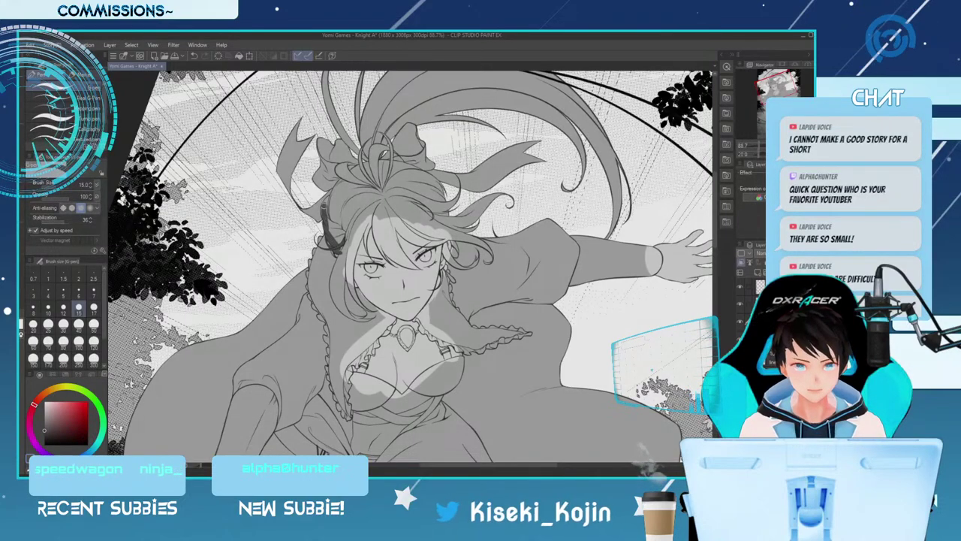
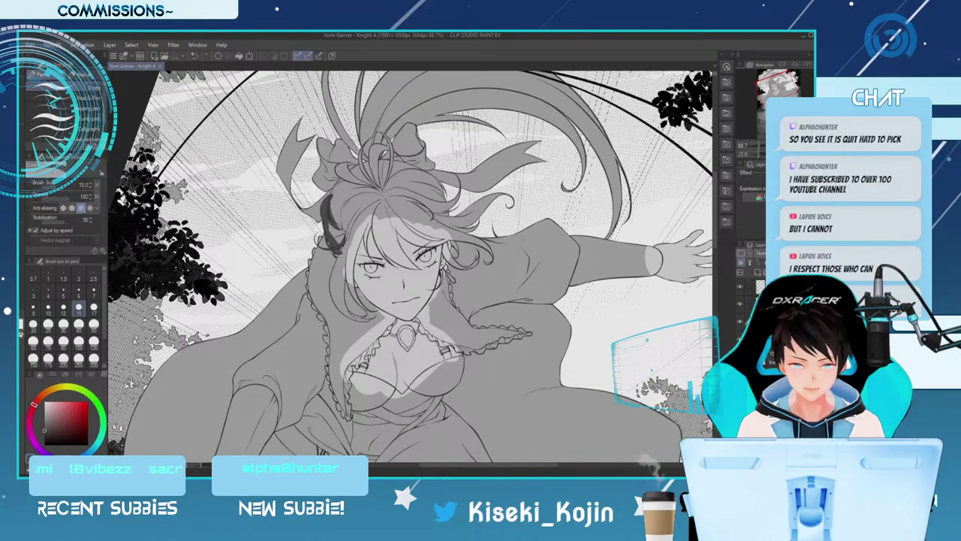
Refine the edges of the dark grey side hair near the temple with brush sizes 8 and 12
{"action": "scroll", "coordinate": [418, 217], "scroll_direction": "up", "scroll_amount": 1}
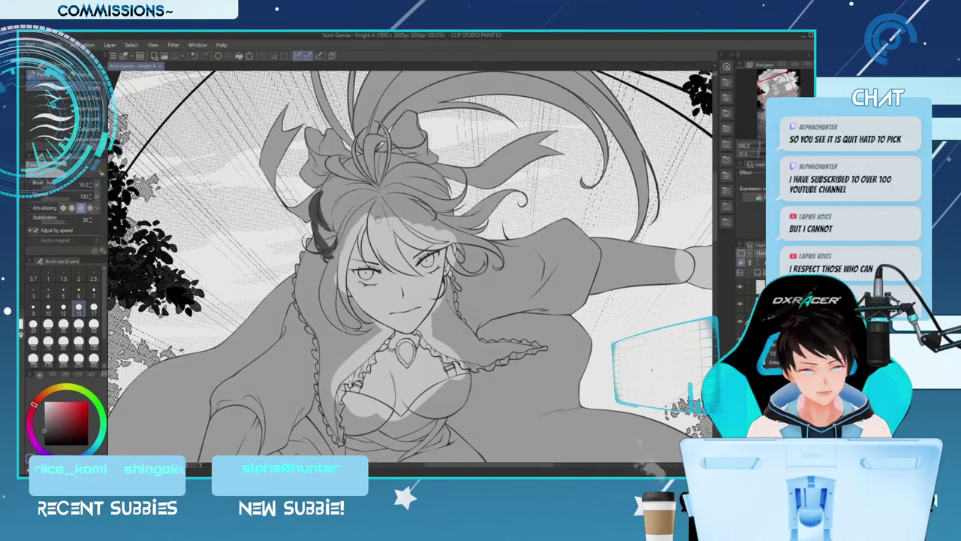
{"action": "key", "text": "bracketleft"}
{"action": "key", "text": "bracketleft"}
{"action": "key", "text": "bracketleft"}
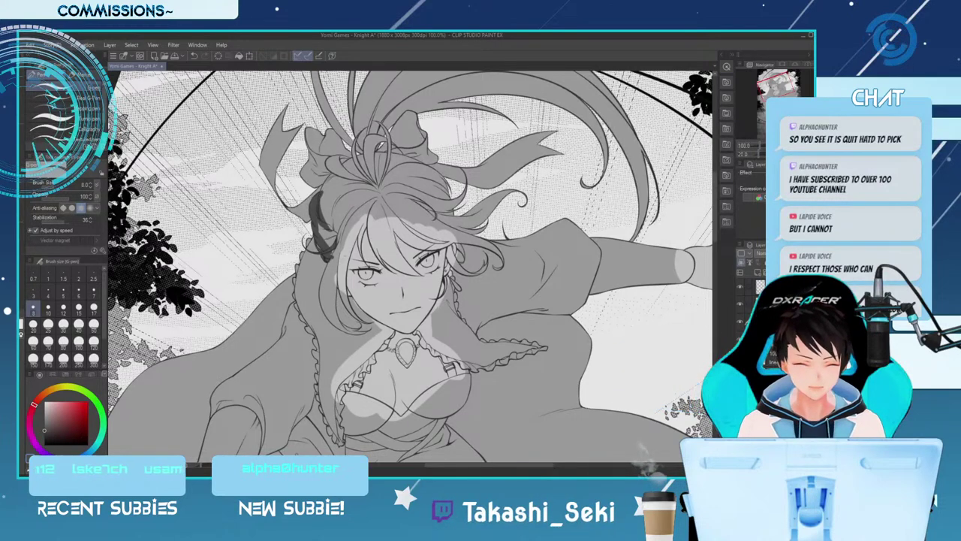
{"action": "key", "text": "bracketright"}
{"action": "key", "text": "bracketright"}
{"action": "key", "text": "bracketright"}
{"action": "key", "text": "bracketright"}
{"action": "key", "text": "bracketright"}
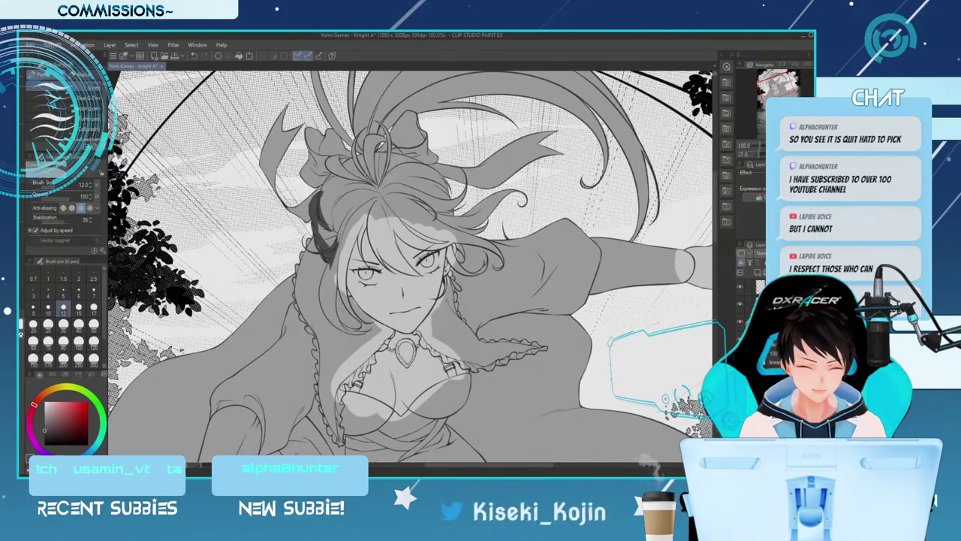
Fill the rest of the left side hair section in dark grey from the temple up toward the bow
{"action": "key", "text": "bracketright"}
{"action": "key", "text": "bracketright"}
{"action": "key", "text": "bracketright"}
{"action": "left_click_drag", "start_coordinate": [324, 246], "coordinate": [340, 184]}
{"action": "key", "text": "bracketleft"}
{"action": "key", "text": "bracketleft"}
{"action": "key", "text": "bracketleft"}
{"action": "key", "text": "bracketleft"}
{"action": "mouse_move", "coordinate": [332, 218]}
{"action": "left_mouse_down"}
{"action": "mouse_move", "coordinate": [328, 195]}
{"action": "mouse_move", "coordinate": [320, 198]}
{"action": "left_mouse_up"}
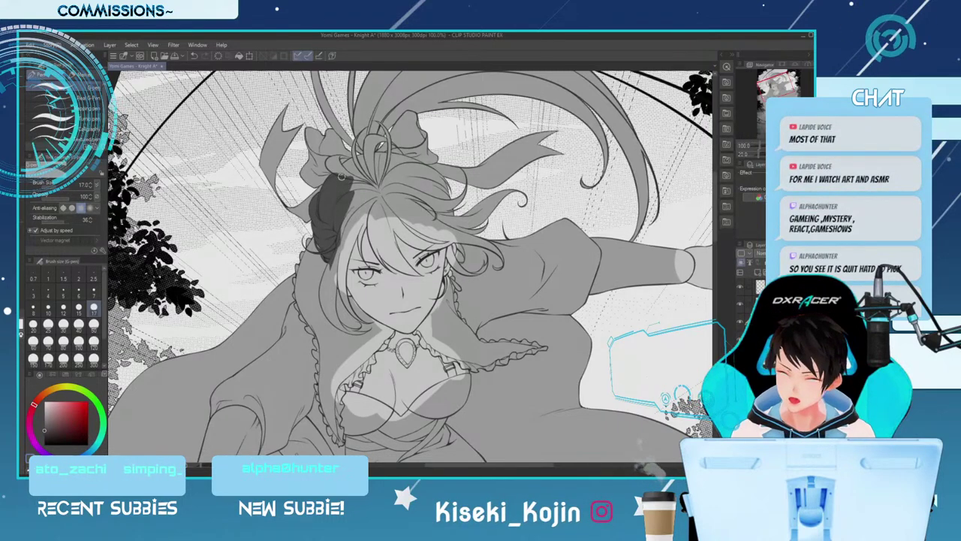
Fill the hair along the bow's lower edge in dark grey, working with brush sizes from 12 down to 6
{"action": "key", "text": "bracketleft"}
{"action": "key", "text": "bracketleft"}
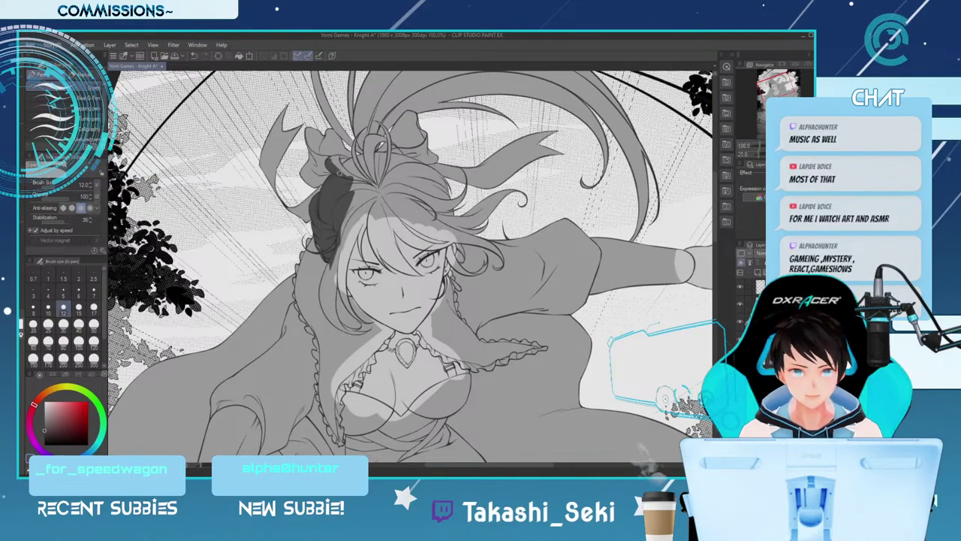
{"action": "key", "text": "bracketleft"}
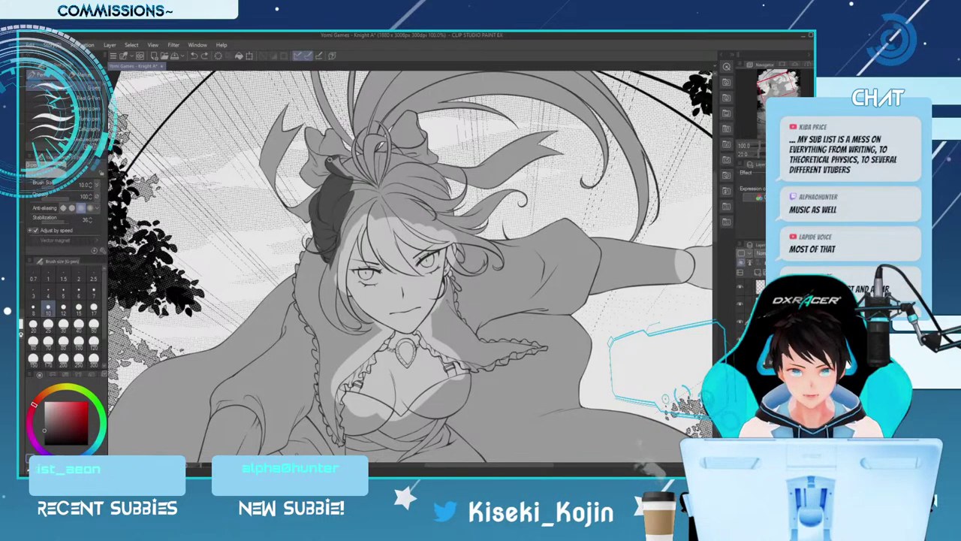
{"action": "key", "text": "bracketleft"}
{"action": "key", "text": "bracketleft"}
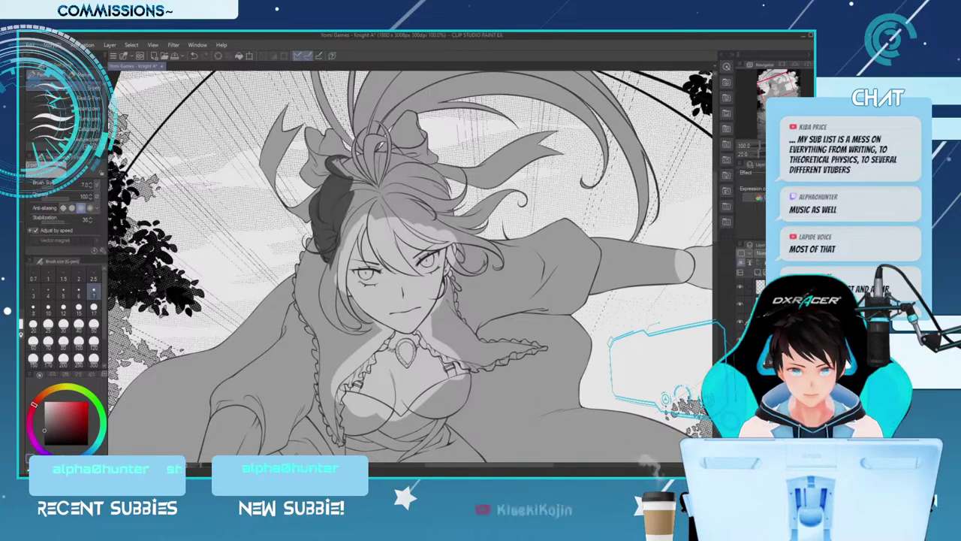
{"action": "key", "text": "bracketright"}
{"action": "key", "text": "bracketright"}
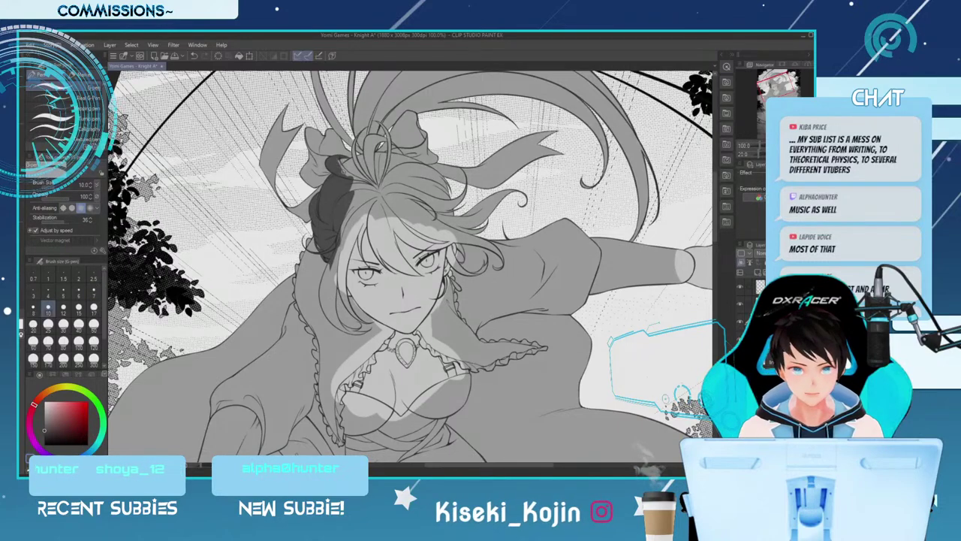
{"action": "key", "text": "bracketleft"}
{"action": "key", "text": "bracketleft"}
{"action": "key", "text": "bracketleft"}
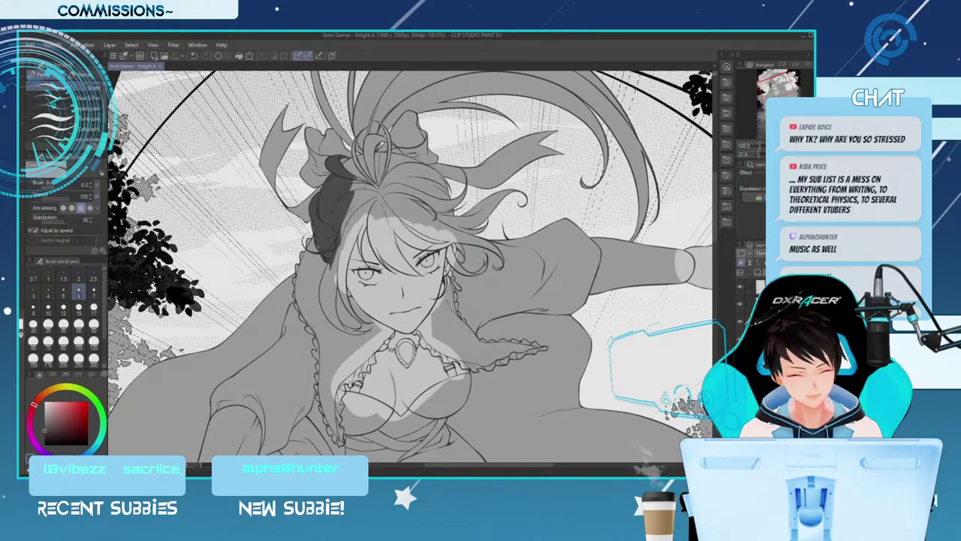
Fill the fan-shaped hair section just below the bow's knot in dark grey with a larger brush
{"action": "key", "text": "bracketright"}
{"action": "key", "text": "bracketright"}
{"action": "key", "text": "bracketright"}
{"action": "key", "text": "bracketright"}
{"action": "key", "text": "bracketright"}
{"action": "key", "text": "bracketright"}
{"action": "key", "text": "bracketright"}
{"action": "key", "text": "bracketright"}
{"action": "mouse_move", "coordinate": [374, 174]}
{"action": "left_mouse_down"}
{"action": "mouse_move", "coordinate": [349, 177]}
{"action": "mouse_move", "coordinate": [365, 166]}
{"action": "left_mouse_up"}
Refine the edges of the dark grey fan-shaped hair section with brush sizes from 10 down to 5
{"action": "key", "text": "bracketleft"}
{"action": "key", "text": "bracketleft"}
{"action": "key", "text": "bracketleft"}
{"action": "key", "text": "bracketleft"}
{"action": "key", "text": "bracketleft"}
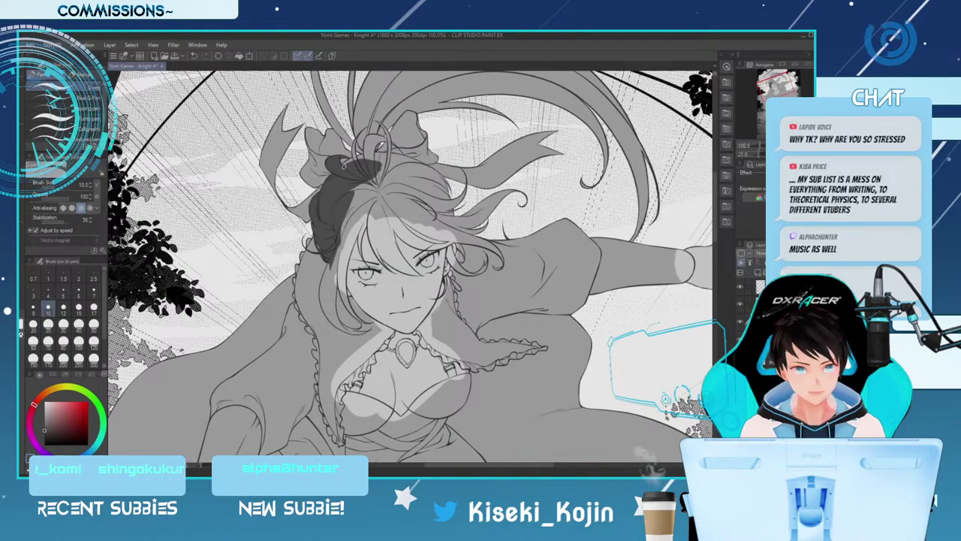
{"action": "key", "text": "bracketleft"}
{"action": "key", "text": "bracketleft"}
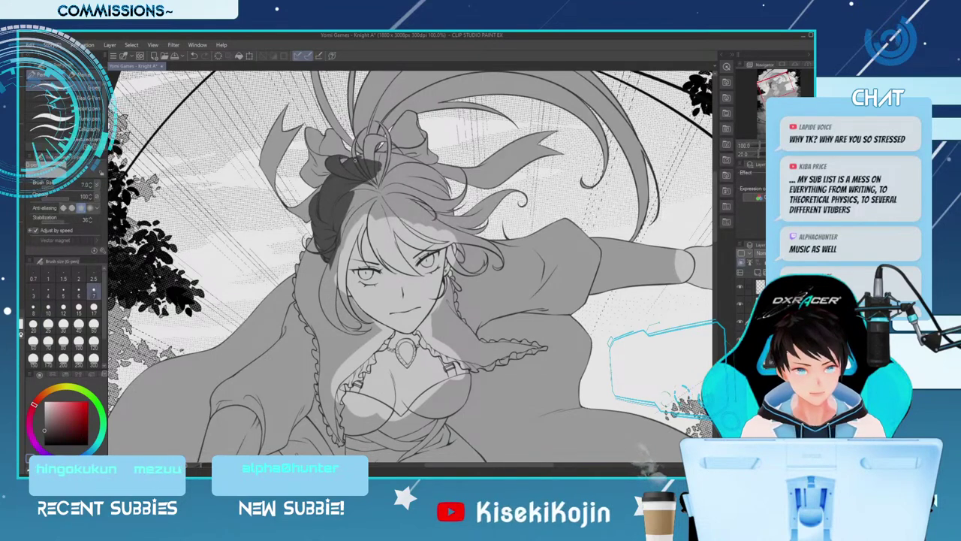
{"action": "key", "text": "bracketleft"}
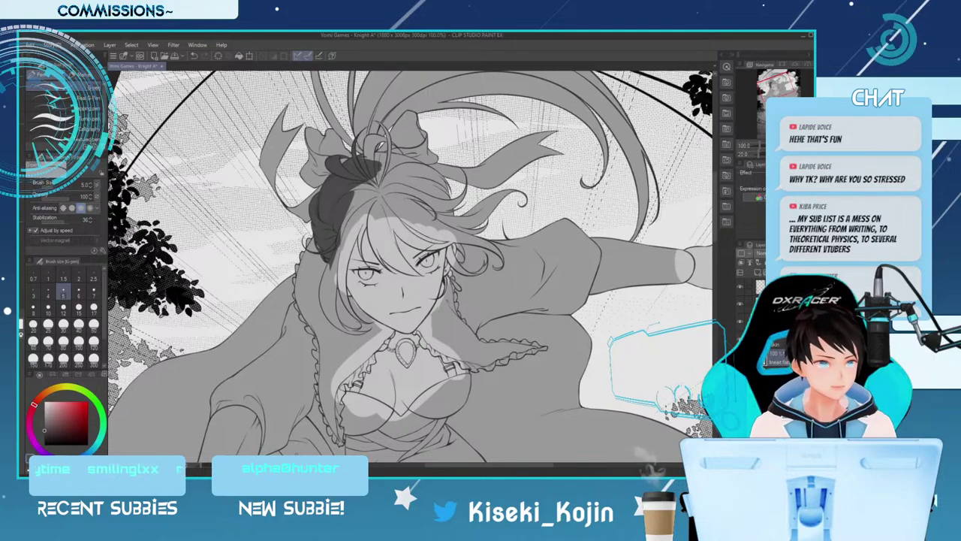
Extend the dark grey fill over the hair at the base of the bow's knot, with brush sizes from 12 up to 50
{"action": "key", "text": "ctrl+alt+g"}
{"action": "key", "text": "]"}
{"action": "key", "text": "]"}
{"action": "key", "text": "]"}
{"action": "key", "text": "]"}
{"action": "key", "text": "]"}
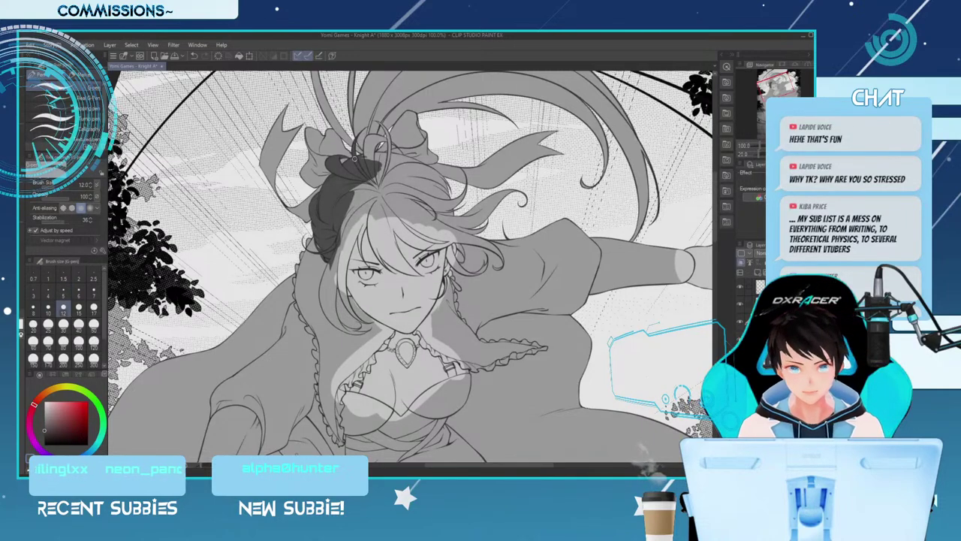
{"action": "key", "text": "bracketright"}
{"action": "key", "text": "bracketright"}
{"action": "key", "text": "bracketright"}
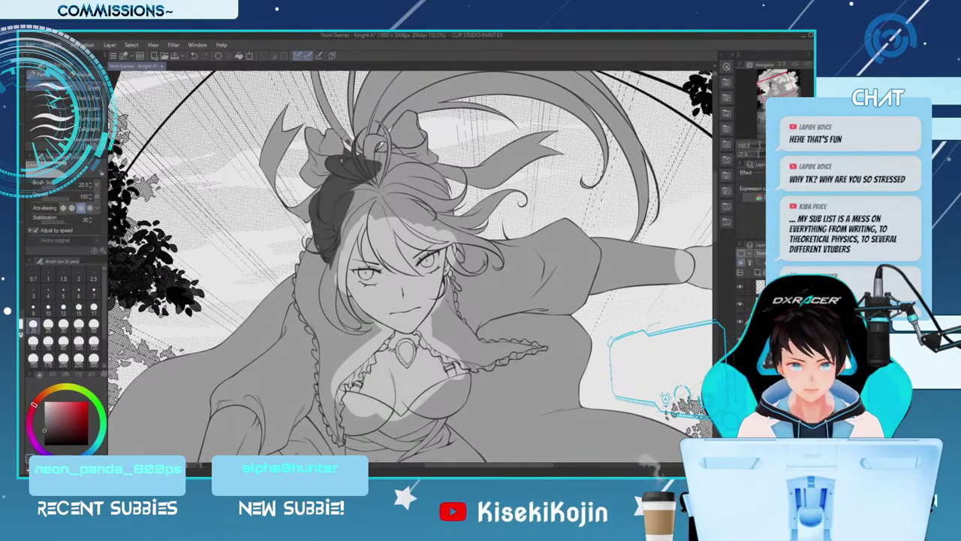
{"action": "key", "text": "bracketright"}
{"action": "key", "text": "bracketright"}
{"action": "key", "text": "bracketright"}
{"action": "key", "text": "bracketright"}
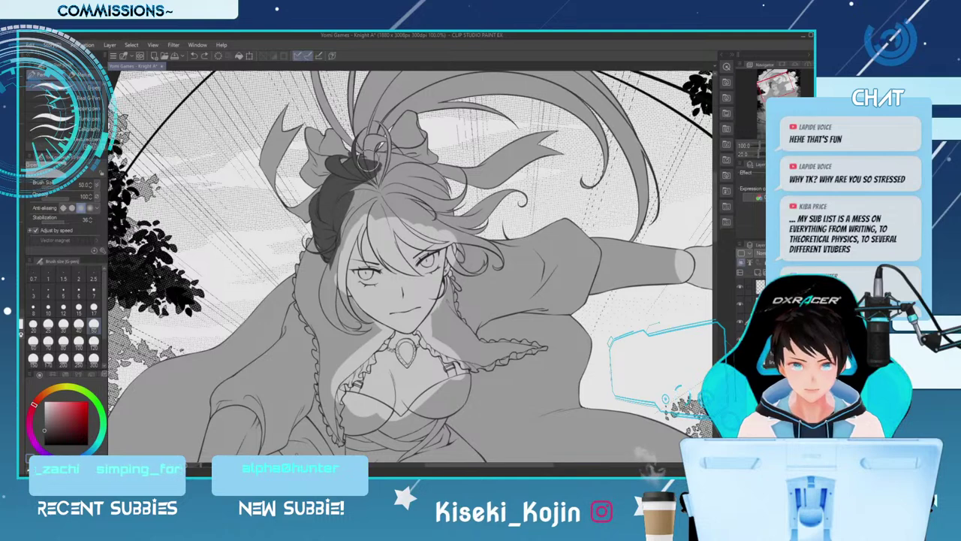
Fill the hair strands rising from the bow's knot toward the ponytail in dark grey with brush size 20
{"action": "key", "text": "bracketleft"}
{"action": "key", "text": "bracketleft"}
{"action": "key", "text": "bracketleft"}
{"action": "key", "text": "bracketleft"}
{"action": "mouse_move", "coordinate": [365, 157]}
{"action": "left_mouse_down"}
{"action": "mouse_move", "coordinate": [367, 145]}
{"action": "mouse_move", "coordinate": [371, 156]}
{"action": "left_mouse_up"}
{"action": "mouse_move", "coordinate": [363, 115]}
{"action": "left_mouse_down"}
{"action": "mouse_move", "coordinate": [365, 154]}
{"action": "mouse_move", "coordinate": [350, 82]}
{"action": "left_mouse_up"}
{"action": "left_click_drag", "start_coordinate": [365, 143], "coordinate": [354, 105]}
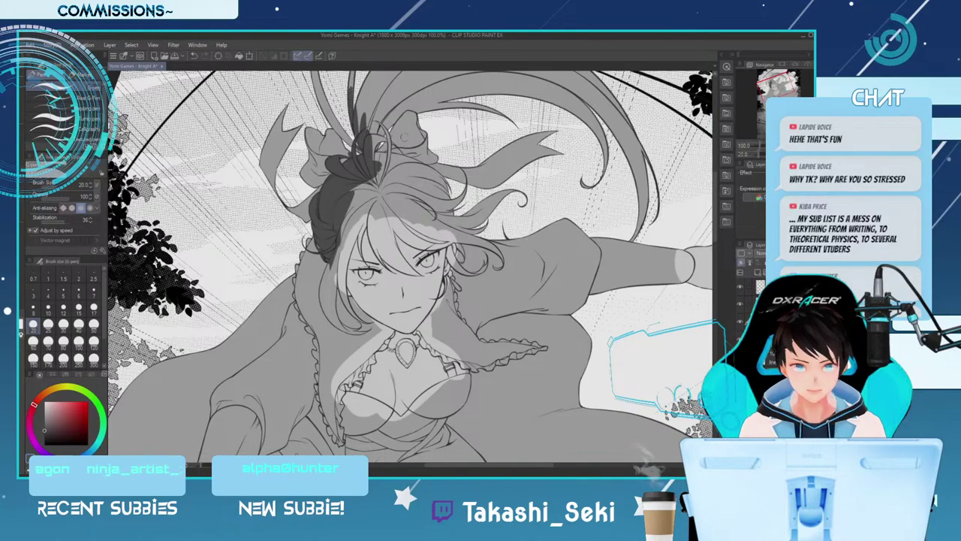
Fill the thin curved strand left of the ponytail in dark grey, finishing with brush size 15
{"action": "left_click_drag", "start_coordinate": [667, 160], "coordinate": [667, 268]}
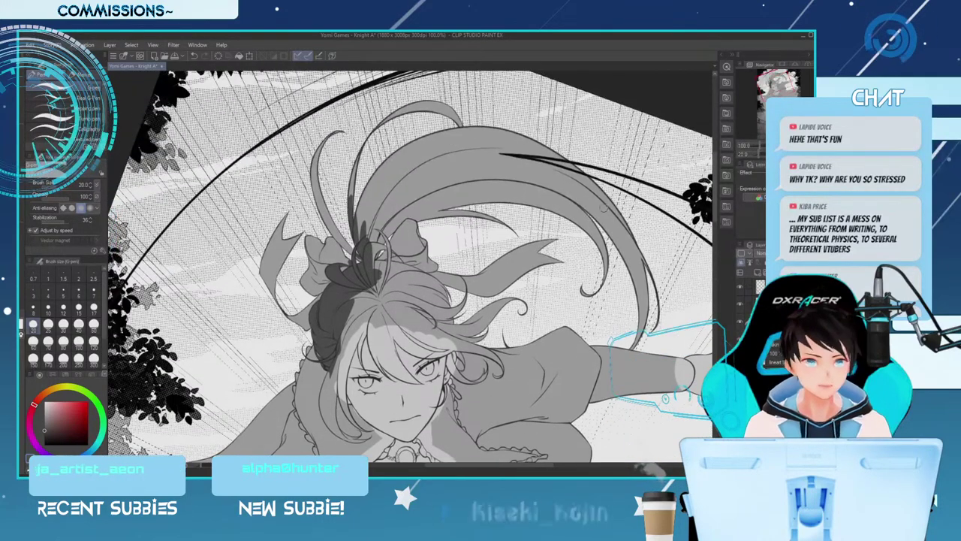
{"action": "key", "text": "bracketright"}
{"action": "key", "text": "bracketright"}
{"action": "left_click_drag", "start_coordinate": [326, 165], "coordinate": [322, 148]}
{"action": "mouse_move", "coordinate": [328, 214]}
{"action": "left_mouse_down"}
{"action": "mouse_move", "coordinate": [316, 144]}
{"action": "mouse_move", "coordinate": [320, 196]}
{"action": "left_mouse_up"}
{"action": "left_click", "coordinate": [78, 307]}
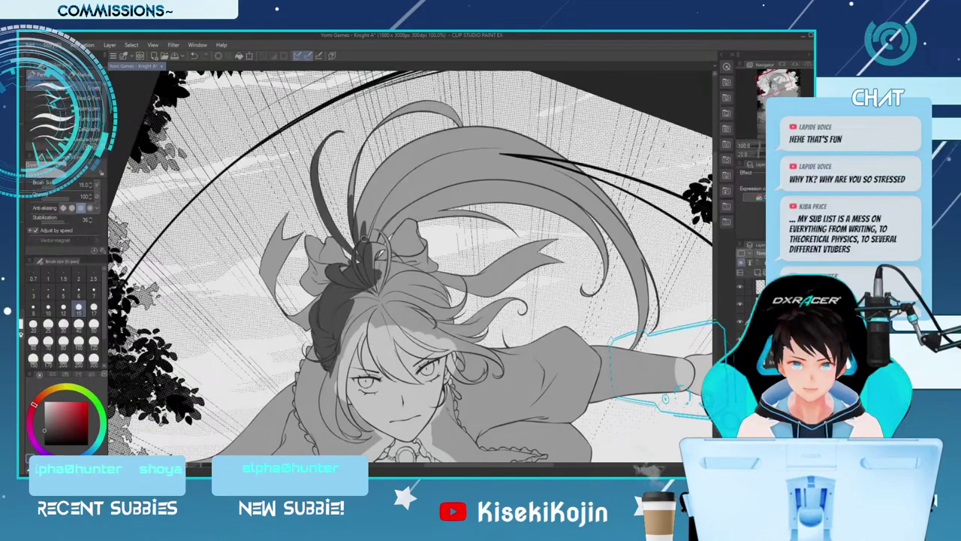
Fill the looping outer strand and the ponytail's upper band in dark grey, using brush sizes up to 70
{"action": "key", "text": "]"}
{"action": "key", "text": "]"}
{"action": "key", "text": "]"}
{"action": "key", "text": "]"}
{"action": "key", "text": "]"}
{"action": "mouse_move", "coordinate": [378, 139]}
{"action": "left_mouse_down"}
{"action": "mouse_move", "coordinate": [443, 105]}
{"action": "mouse_move", "coordinate": [426, 106]}
{"action": "mouse_move", "coordinate": [466, 141]}
{"action": "mouse_move", "coordinate": [463, 124]}
{"action": "left_mouse_up"}
{"action": "key", "text": "bracketright"}
{"action": "key", "text": "bracketright"}
{"action": "key", "text": "bracketright"}
{"action": "mouse_move", "coordinate": [368, 222]}
{"action": "left_mouse_down"}
{"action": "mouse_move", "coordinate": [425, 155]}
{"action": "mouse_move", "coordinate": [465, 154]}
{"action": "left_mouse_up"}
{"action": "mouse_move", "coordinate": [378, 178]}
{"action": "left_mouse_down"}
{"action": "mouse_move", "coordinate": [470, 129]}
{"action": "mouse_move", "coordinate": [565, 164]}
{"action": "left_mouse_up"}
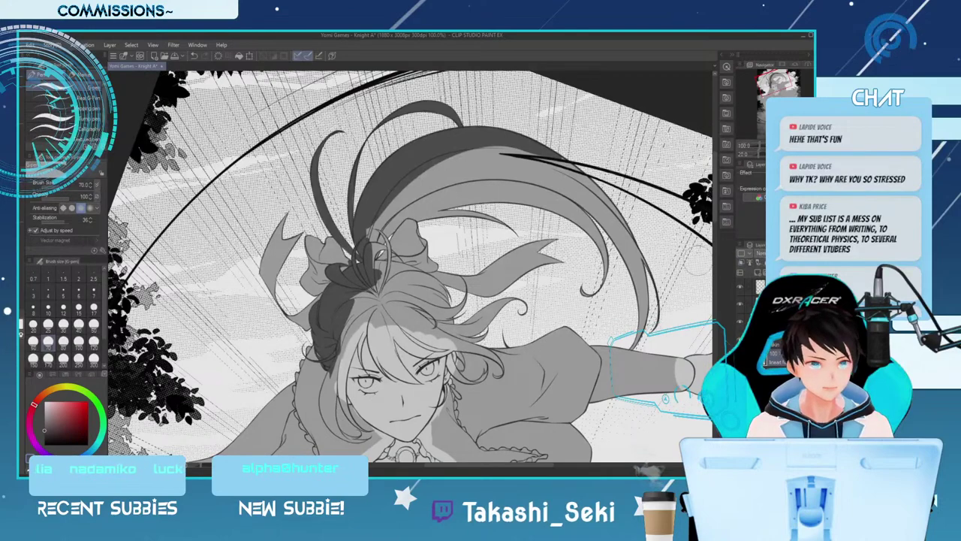
Refine the dark grey edges of the upper ponytail with brush sizes 6 and 15
{"action": "key", "text": "bracketleft"}
{"action": "key", "text": "bracketleft"}
{"action": "key", "text": "bracketleft"}
{"action": "key", "text": "bracketleft"}
{"action": "key", "text": "bracketleft"}
{"action": "key", "text": "bracketleft"}
{"action": "key", "text": "bracketleft"}
{"action": "key", "text": "bracketleft"}
{"action": "key", "text": "bracketleft"}
{"action": "key", "text": "bracketleft"}
{"action": "key", "text": "bracketleft"}
{"action": "key", "text": "bracketleft"}
{"action": "key", "text": "bracketleft"}
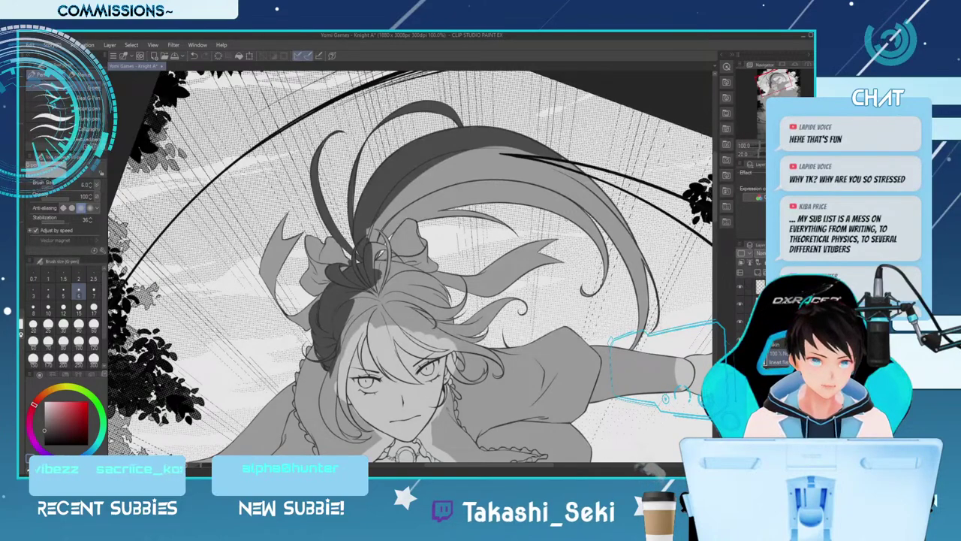
{"action": "key", "text": "bracketright"}
{"action": "key", "text": "bracketright"}
{"action": "key", "text": "bracketright"}
{"action": "key", "text": "bracketright"}
{"action": "key", "text": "bracketright"}
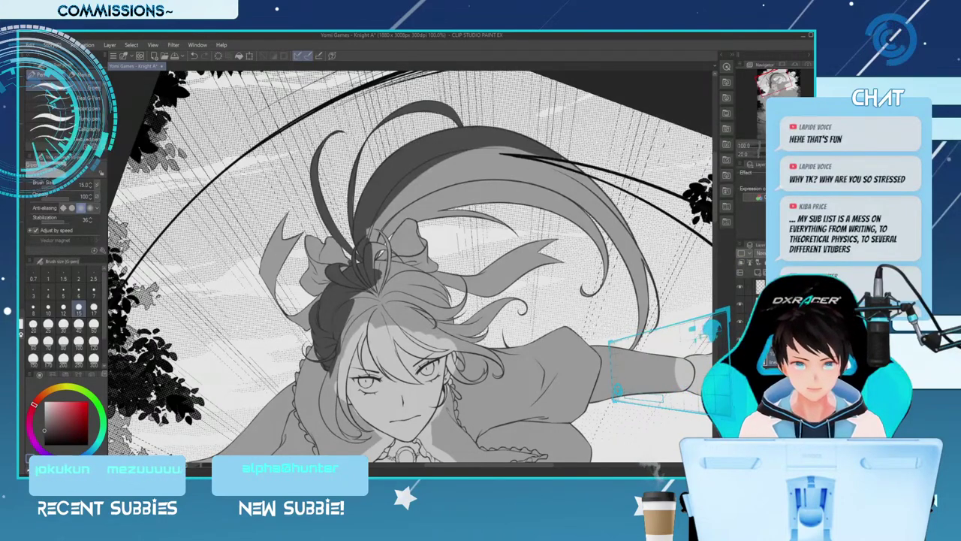
Fill the ponytail's middle band in dark grey with brush size 70
{"action": "key", "text": "bracketright"}
{"action": "key", "text": "bracketright"}
{"action": "key", "text": "bracketright"}
{"action": "key", "text": "bracketright"}
{"action": "key", "text": "bracketright"}
{"action": "key", "text": "bracketright"}
{"action": "key", "text": "bracketright"}
{"action": "key", "text": "bracketright"}
{"action": "mouse_move", "coordinate": [459, 153]}
{"action": "left_mouse_down"}
{"action": "mouse_move", "coordinate": [510, 159]}
{"action": "mouse_move", "coordinate": [478, 161]}
{"action": "mouse_move", "coordinate": [421, 187]}
{"action": "left_mouse_up"}
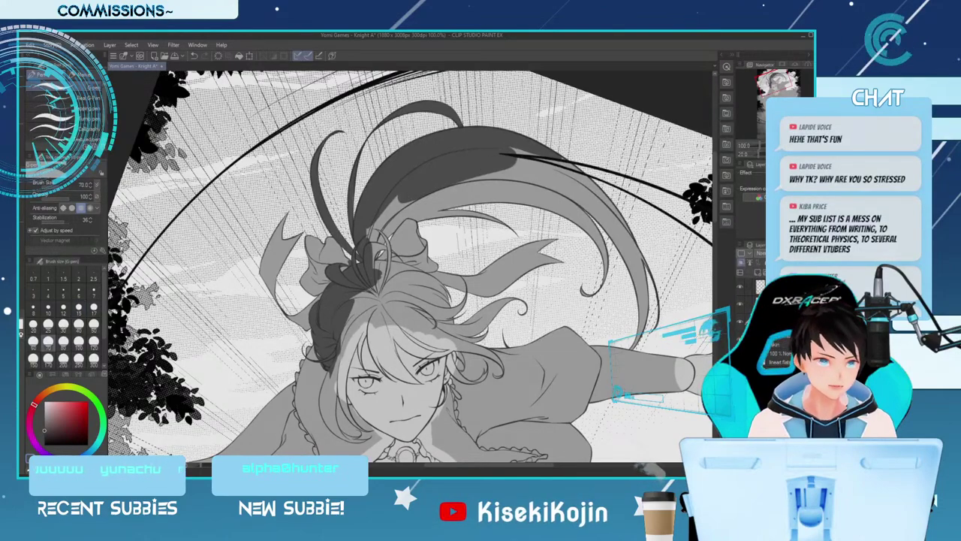
Touch up the dark grey fill of the ponytail's middle band with brush sizes from 60 down to 15
{"action": "key", "text": "bracketleft"}
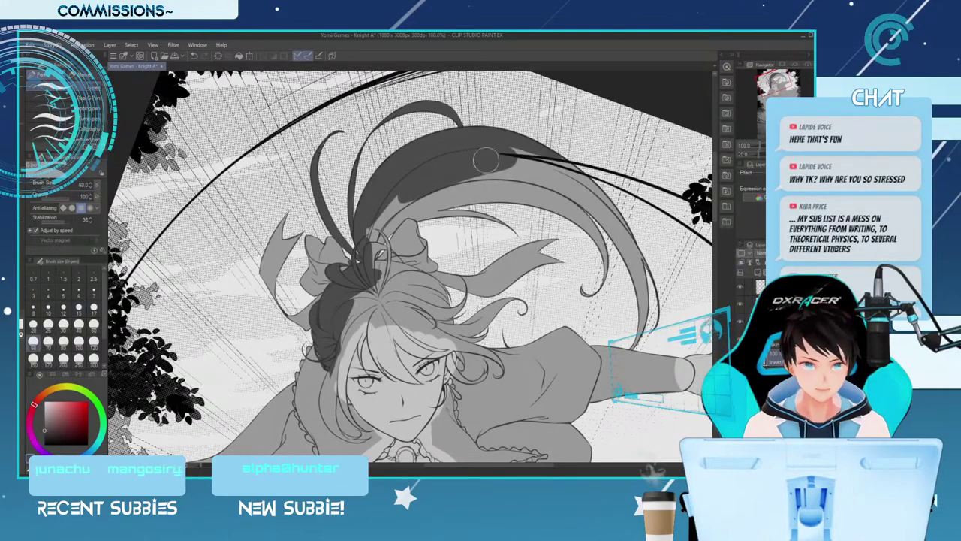
{"action": "key", "text": "bracketleft"}
{"action": "key", "text": "bracketleft"}
{"action": "key", "text": "bracketleft"}
{"action": "key", "text": "bracketleft"}
{"action": "key", "text": "bracketleft"}
{"action": "key", "text": "bracketleft"}
{"action": "key", "text": "bracketleft"}
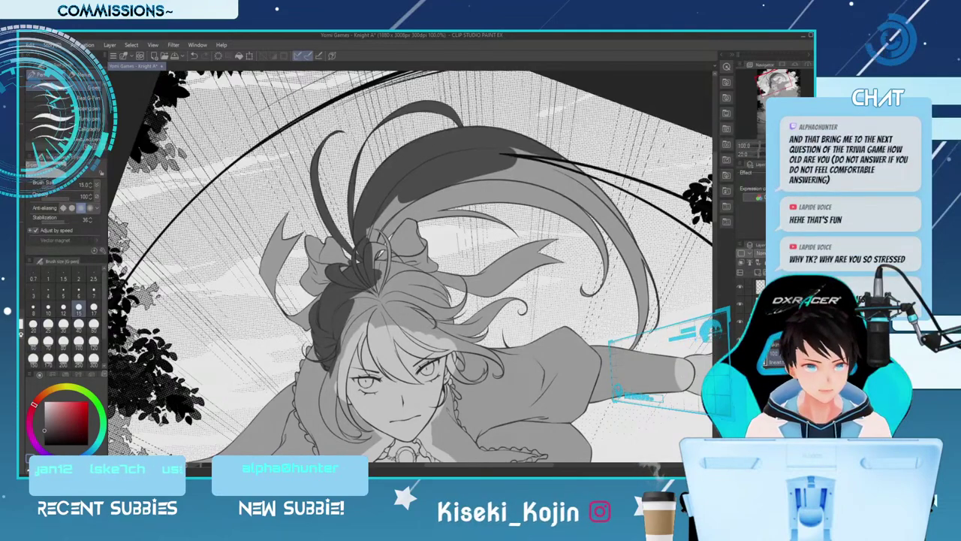
Fill the base of the ponytail above the bow's knot in dark grey with brush sizes 50 and 40
{"action": "key", "text": "bracketright"}
{"action": "key", "text": "bracketright"}
{"action": "key", "text": "bracketright"}
{"action": "key", "text": "bracketright"}
{"action": "key", "text": "bracketright"}
{"action": "key", "text": "bracketright"}
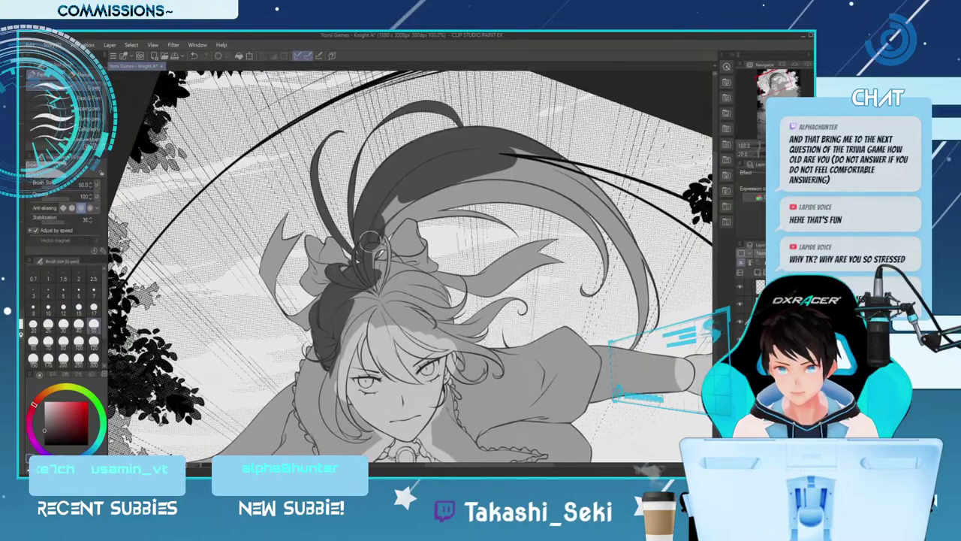
{"action": "key", "text": "bracketleft"}
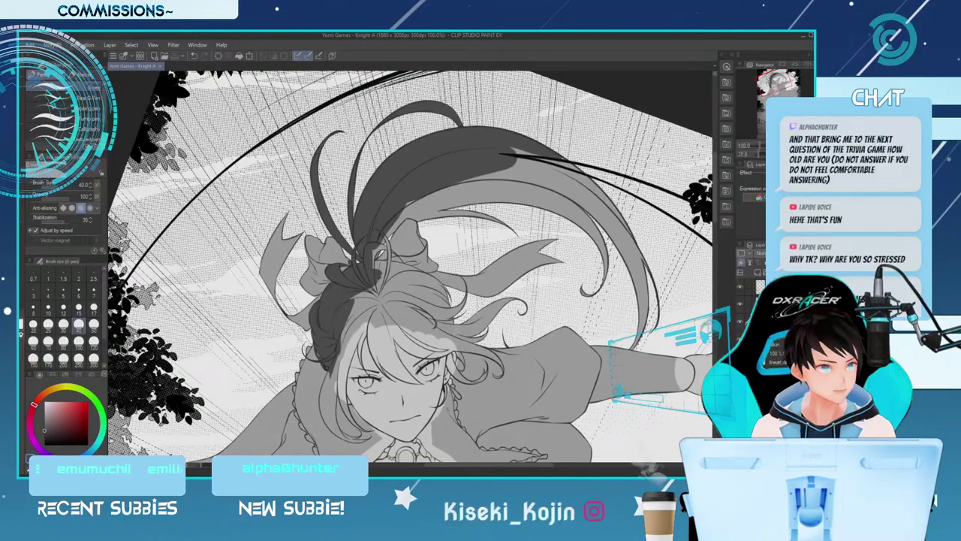
Fill the hair loops over the bow's knot in dark grey, with brush sizes from 17 down to 7
{"action": "left_click", "coordinate": [93, 308]}
{"action": "left_click_drag", "start_coordinate": [376, 246], "coordinate": [372, 263]}
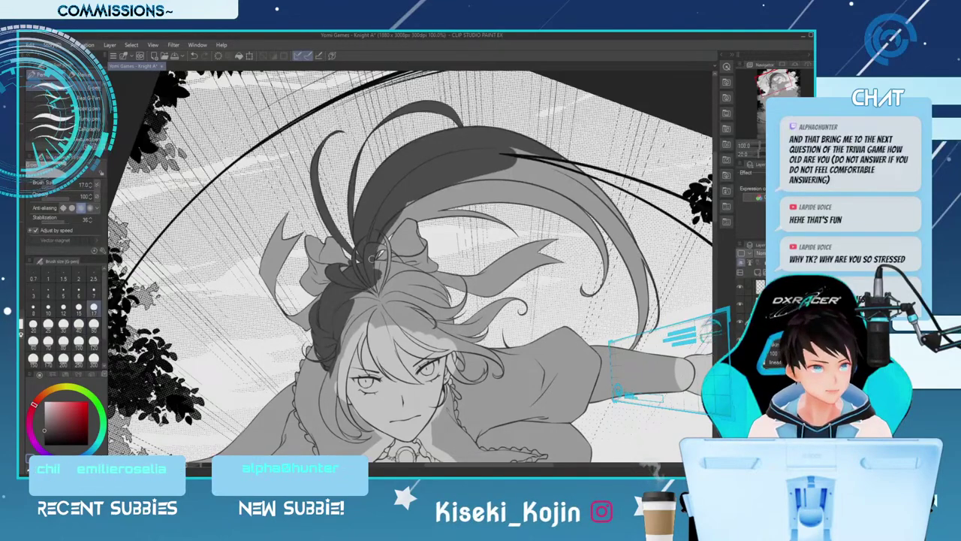
{"action": "key", "text": "bracketleft"}
{"action": "key", "text": "bracketleft"}
{"action": "key", "text": "bracketleft"}
{"action": "key", "text": "bracketleft"}
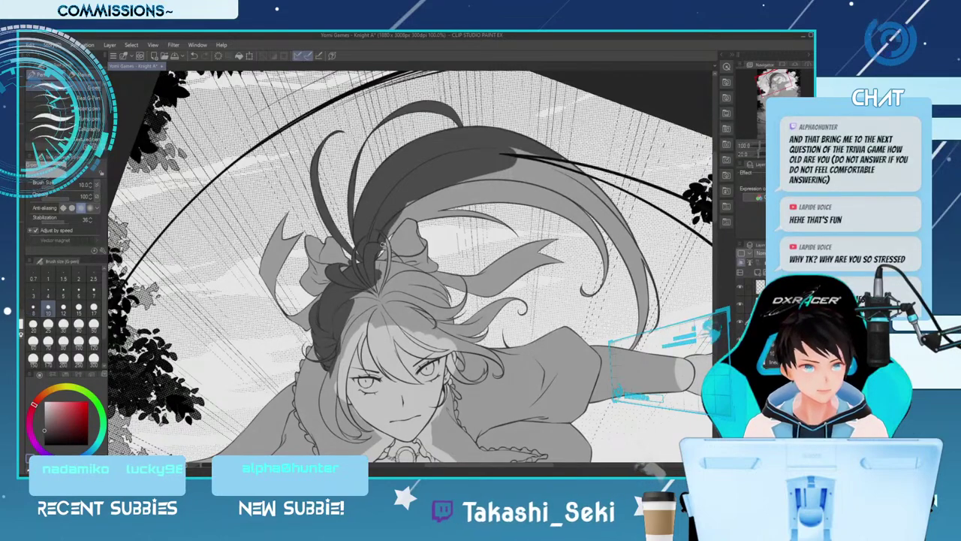
{"action": "key", "text": "bracketleft"}
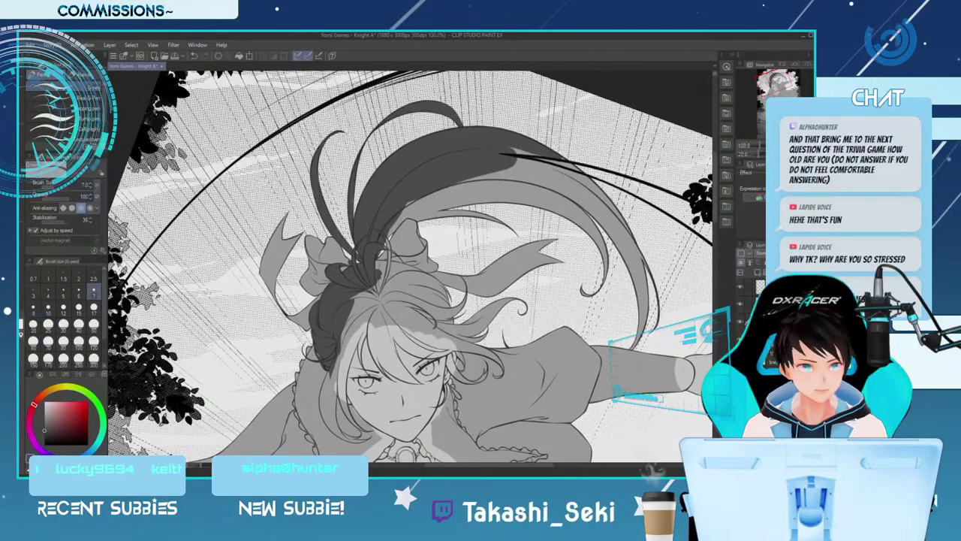
Fill the thin strands beside the hair loops in dark grey with brush sizes 5 to 7
{"action": "key", "text": "bracketleft"}
{"action": "key", "text": "bracketleft"}
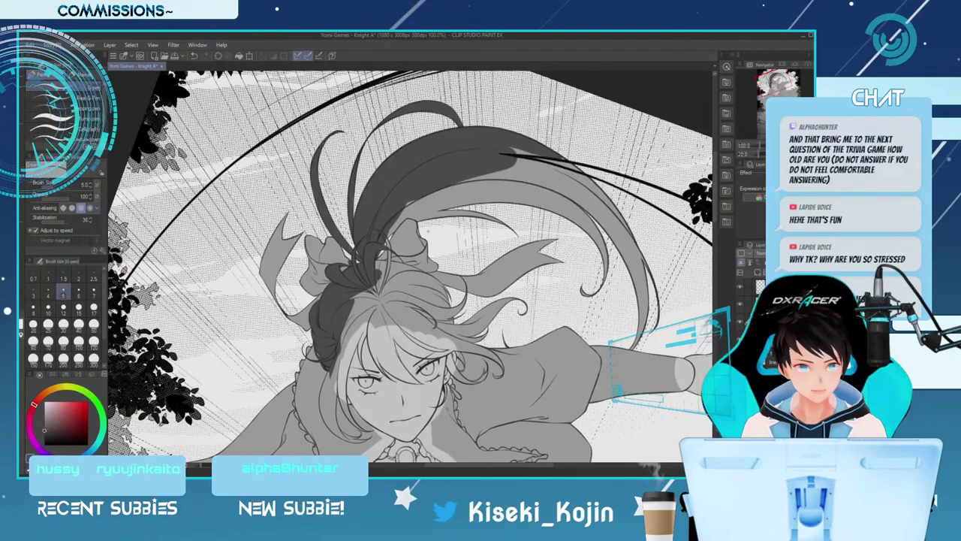
{"action": "key", "text": "bracketright"}
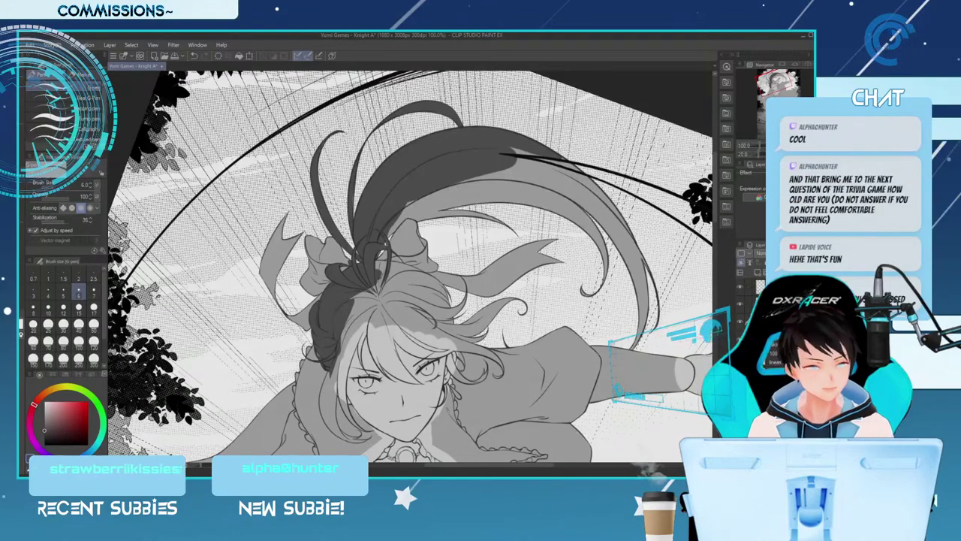
{"action": "key", "text": "bracketleft"}
{"action": "key", "text": "bracketleft"}
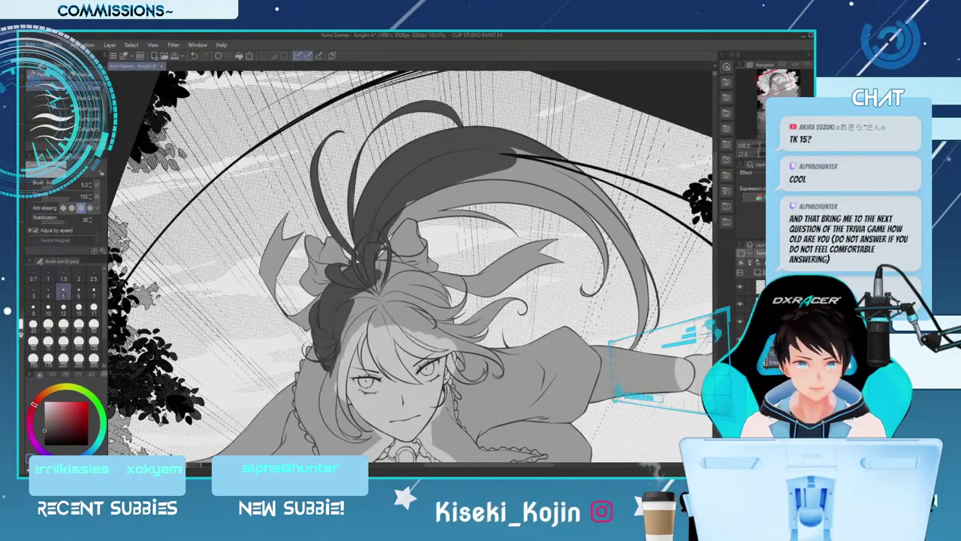
{"action": "key", "text": "bracketright"}
{"action": "key", "text": "bracketright"}
{"action": "key", "text": "bracketright"}
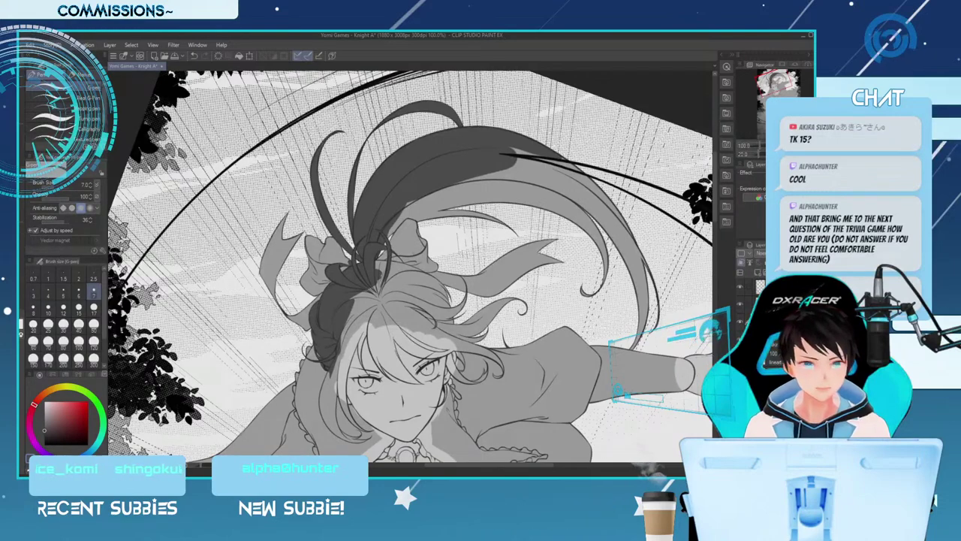
Refine the fine strands crossing the right half of the bow with brush sizes from 6 down to 4
{"action": "key", "text": "bracketleft"}
{"action": "key", "text": "bracketleft"}
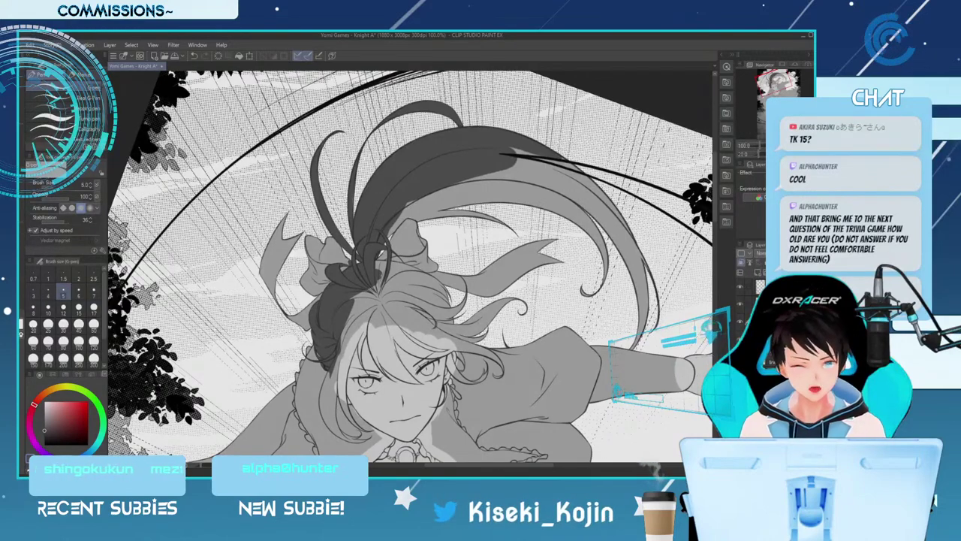
{"action": "key", "text": "bracketleft"}
{"action": "key", "text": "bracketright"}
{"action": "key", "text": "bracketright"}
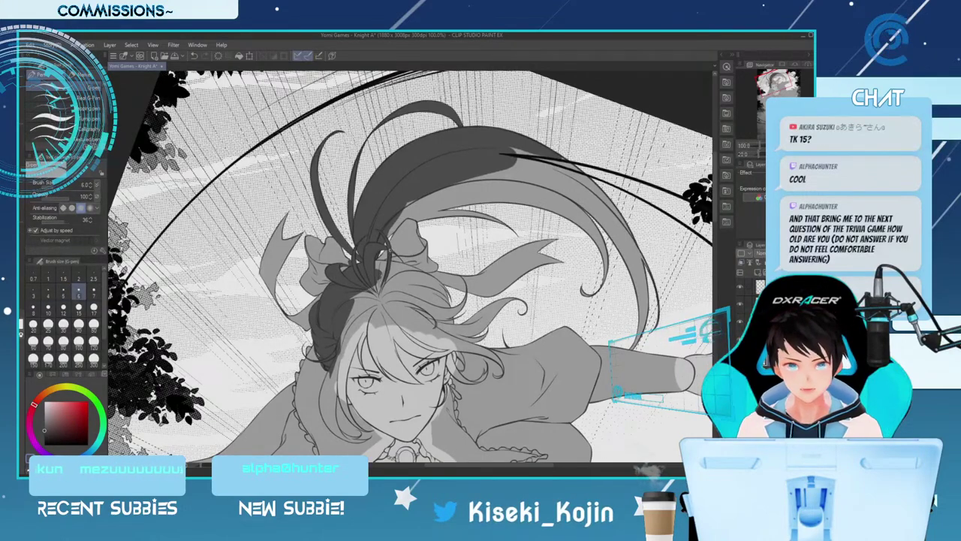
{"action": "key", "text": "bracketleft"}
{"action": "key", "text": "bracketleft"}
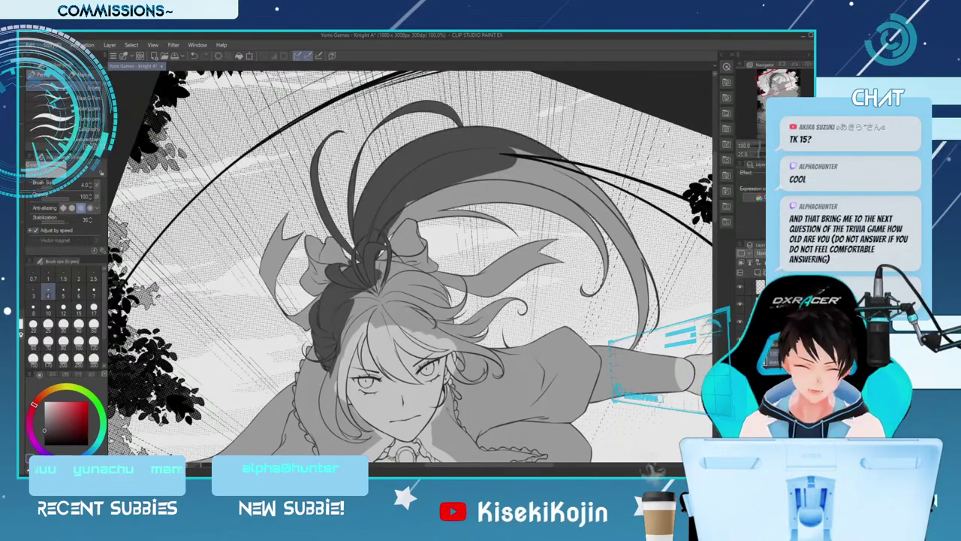
Fill the ponytail's lower area from the bow outward in dark grey, using brush sizes 10, 17 and 20
{"action": "key", "text": "bracketright"}
{"action": "key", "text": "bracketright"}
{"action": "key", "text": "bracketright"}
{"action": "key", "text": "bracketright"}
{"action": "key", "text": "bracketright"}
{"action": "key", "text": "bracketright"}
{"action": "key", "text": "bracketright"}
{"action": "key", "text": "bracketright"}
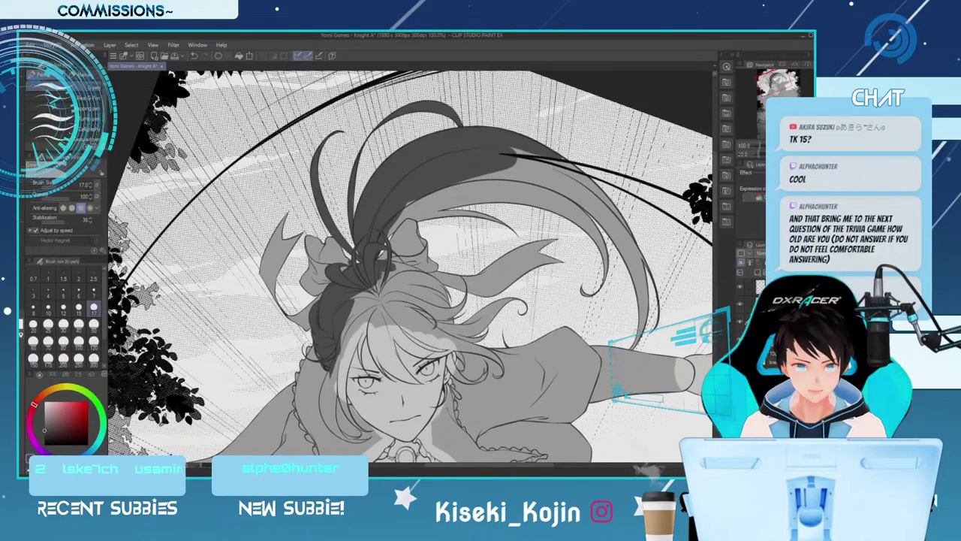
{"action": "key", "text": "bracketright"}
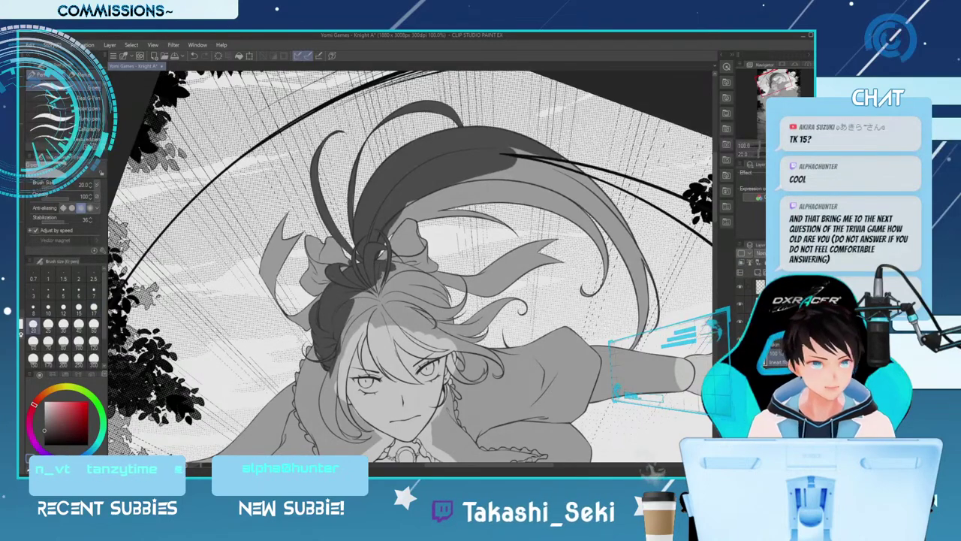
{"action": "key", "text": "bracketleft"}
{"action": "key", "text": "bracketleft"}
{"action": "key", "text": "bracketleft"}
{"action": "key", "text": "bracketleft"}
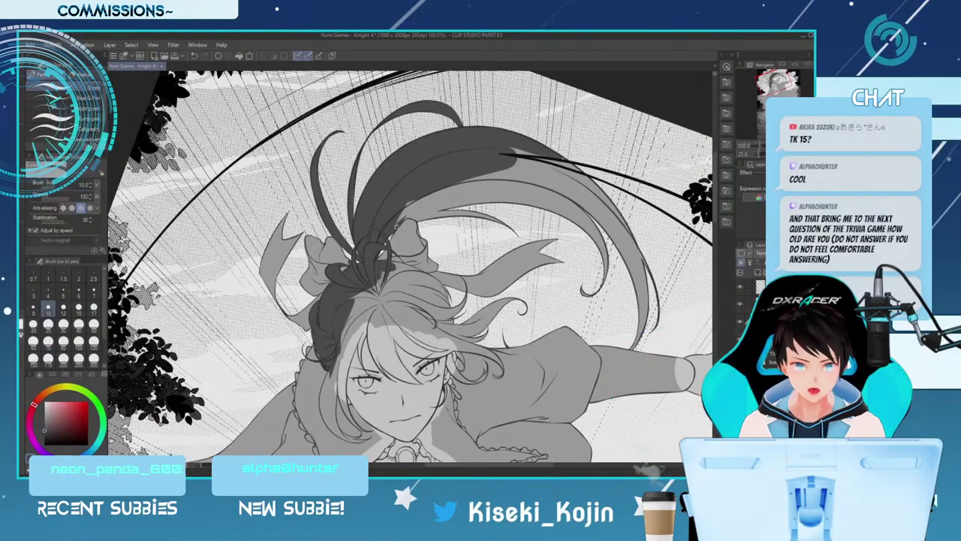
{"action": "left_click", "coordinate": [33, 325]}
{"action": "mouse_move", "coordinate": [392, 227]}
{"action": "left_mouse_down"}
{"action": "mouse_move", "coordinate": [410, 209]}
{"action": "mouse_move", "coordinate": [505, 177]}
{"action": "left_mouse_up"}
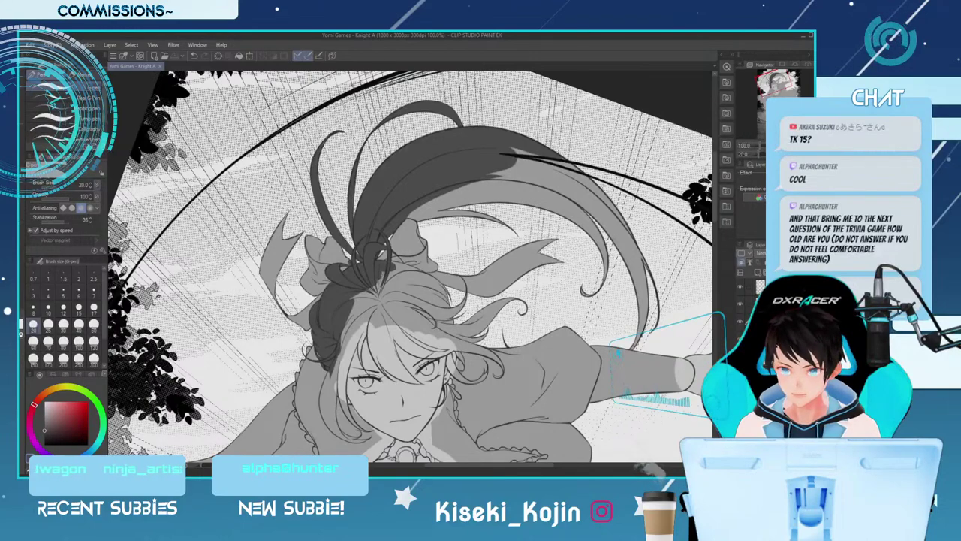
Fill the ponytail's long right-hand sweep in dark grey down toward its tip, ending with brush size 25
{"action": "key", "text": "bracketright"}
{"action": "key", "text": "bracketright"}
{"action": "key", "text": "bracketright"}
{"action": "key", "text": "bracketright"}
{"action": "key", "text": "bracketright"}
{"action": "key", "text": "bracketright"}
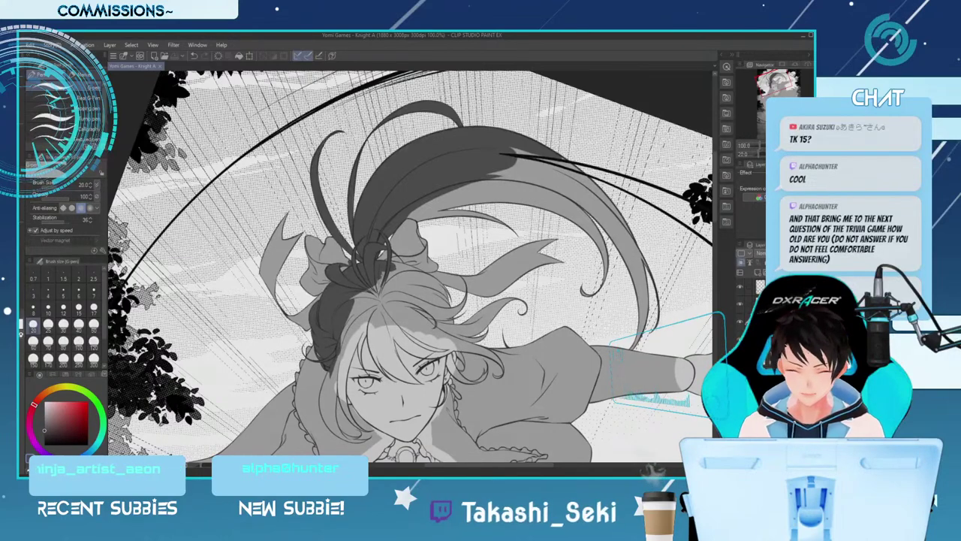
{"action": "mouse_move", "coordinate": [520, 156]}
{"action": "left_mouse_down"}
{"action": "mouse_move", "coordinate": [509, 197]}
{"action": "mouse_move", "coordinate": [505, 156]}
{"action": "mouse_move", "coordinate": [531, 180]}
{"action": "mouse_move", "coordinate": [502, 164]}
{"action": "mouse_move", "coordinate": [571, 200]}
{"action": "mouse_move", "coordinate": [539, 160]}
{"action": "mouse_move", "coordinate": [618, 231]}
{"action": "mouse_move", "coordinate": [541, 147]}
{"action": "mouse_move", "coordinate": [652, 257]}
{"action": "mouse_move", "coordinate": [626, 245]}
{"action": "mouse_move", "coordinate": [640, 295]}
{"action": "left_mouse_up"}
{"action": "key", "text": "bracketleft"}
{"action": "key", "text": "bracketleft"}
{"action": "key", "text": "bracketleft"}
{"action": "key", "text": "bracketleft"}
{"action": "key", "text": "bracketleft"}
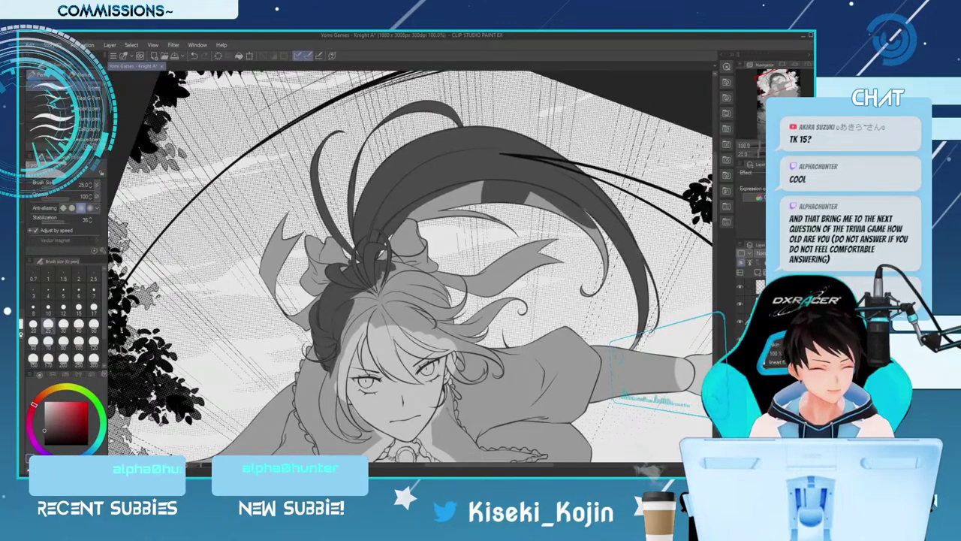
Fill the light gaps along the ponytail's inner curve in dark grey using brush sizes 10 and 60
{"action": "key", "text": "bracketleft"}
{"action": "key", "text": "bracketleft"}
{"action": "key", "text": "bracketleft"}
{"action": "key", "text": "bracketleft"}
{"action": "key", "text": "bracketleft"}
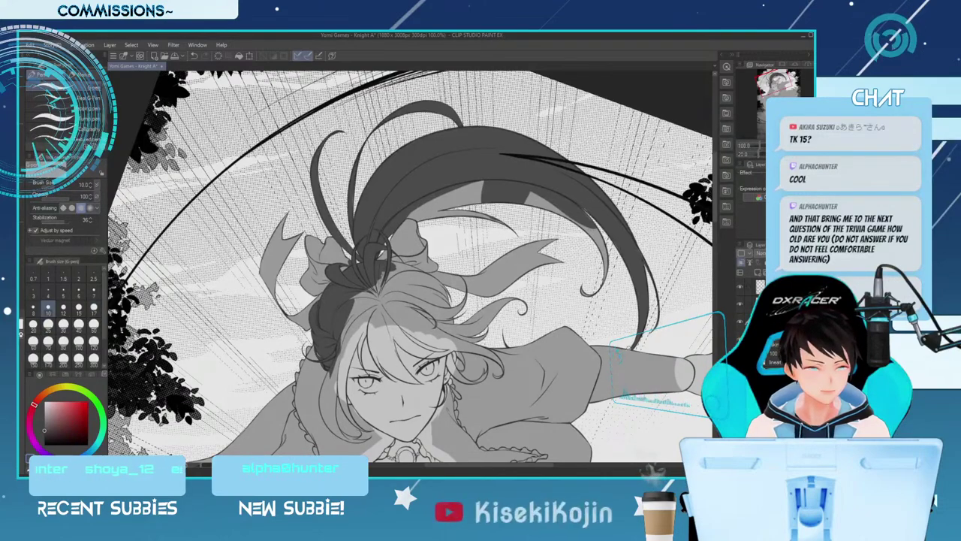
{"action": "key", "text": "bracketright"}
{"action": "key", "text": "bracketright"}
{"action": "key", "text": "bracketright"}
{"action": "key", "text": "bracketright"}
{"action": "key", "text": "bracketright"}
{"action": "key", "text": "bracketright"}
{"action": "key", "text": "bracketright"}
{"action": "key", "text": "bracketright"}
{"action": "key", "text": "bracketright"}
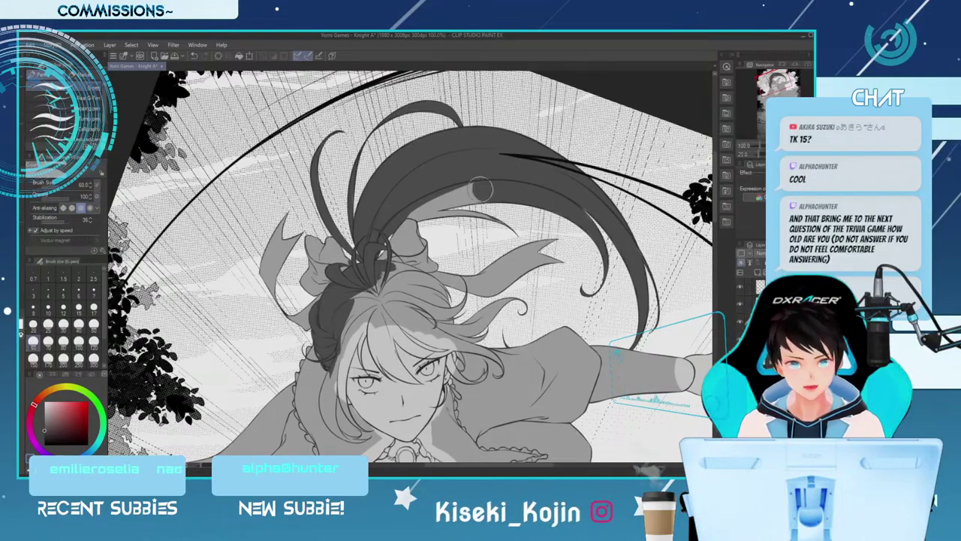
Fill the remaining underside of the ponytail down to the bow in dark grey with brush sizes 7 and 30
{"action": "key", "text": "bracketleft"}
{"action": "key", "text": "bracketleft"}
{"action": "key", "text": "bracketleft"}
{"action": "key", "text": "bracketleft"}
{"action": "key", "text": "bracketleft"}
{"action": "key", "text": "bracketleft"}
{"action": "key", "text": "bracketleft"}
{"action": "key", "text": "bracketleft"}
{"action": "key", "text": "bracketleft"}
{"action": "key", "text": "bracketleft"}
{"action": "key", "text": "bracketleft"}
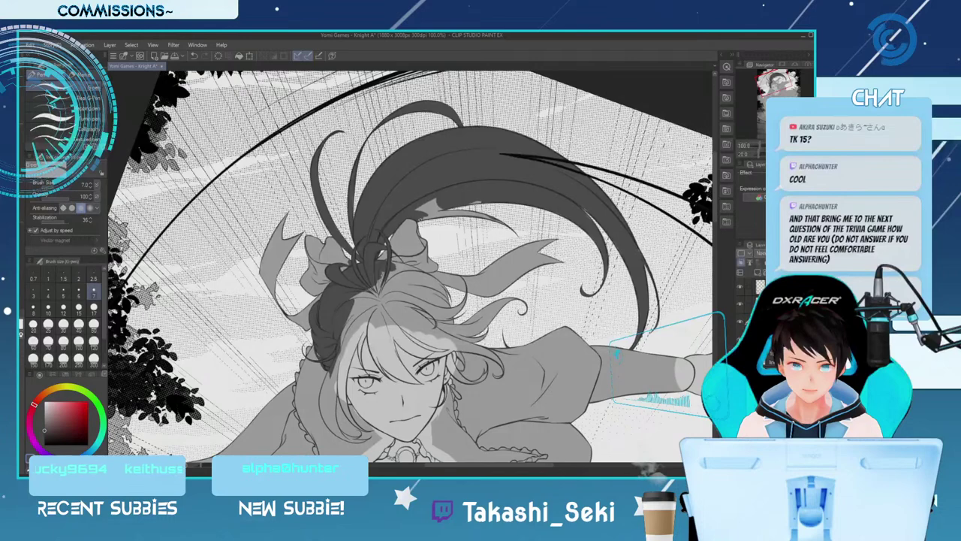
{"action": "key", "text": "bracketright"}
{"action": "key", "text": "bracketright"}
{"action": "key", "text": "bracketright"}
{"action": "key", "text": "bracketright"}
{"action": "key", "text": "bracketright"}
{"action": "key", "text": "bracketright"}
{"action": "key", "text": "bracketright"}
{"action": "key", "text": "bracketright"}
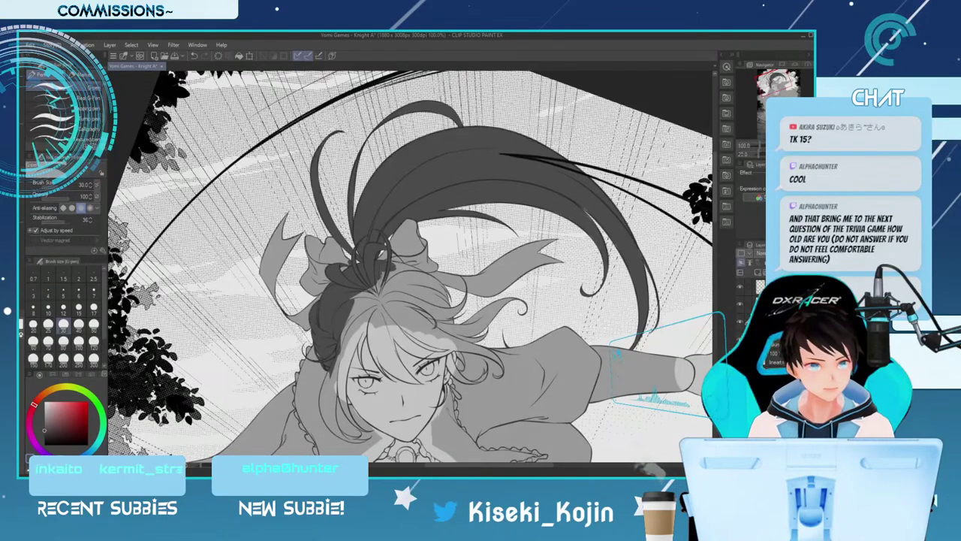
Touch up the thin strand beneath the ponytail in dark grey with brush sizes 6 and 8
{"action": "left_click", "coordinate": [774, 362]}
{"action": "key", "text": "["}
{"action": "key", "text": "["}
{"action": "key", "text": "["}
{"action": "key", "text": "["}
{"action": "key", "text": "["}
{"action": "key", "text": "["}
{"action": "key", "text": "["}
{"action": "key", "text": "["}
{"action": "key", "text": "["}
{"action": "key", "text": "["}
{"action": "key", "text": "]"}
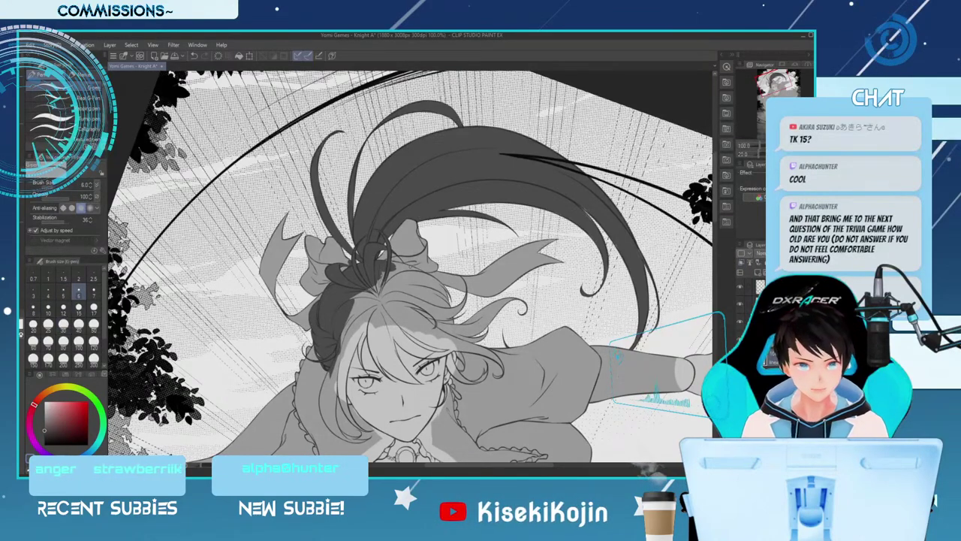
{"action": "key", "text": "minus"}
{"action": "key", "text": "minus"}
{"action": "key", "text": "minus"}
{"action": "key", "text": "minus"}
{"action": "key", "text": "minus"}
{"action": "key", "text": "bracketright"}
{"action": "key", "text": "bracketright"}
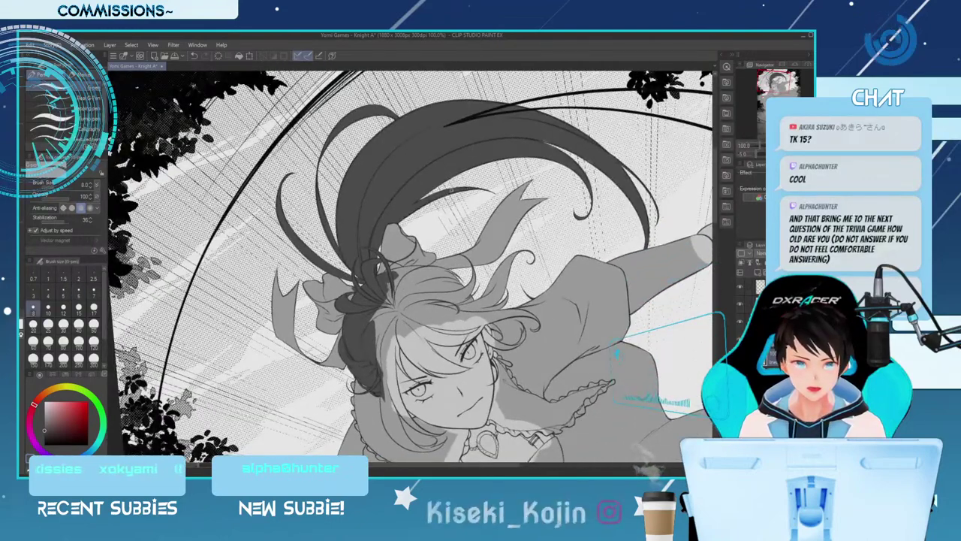
{"action": "key", "text": "bracketleft"}
{"action": "key", "text": "bracketleft"}
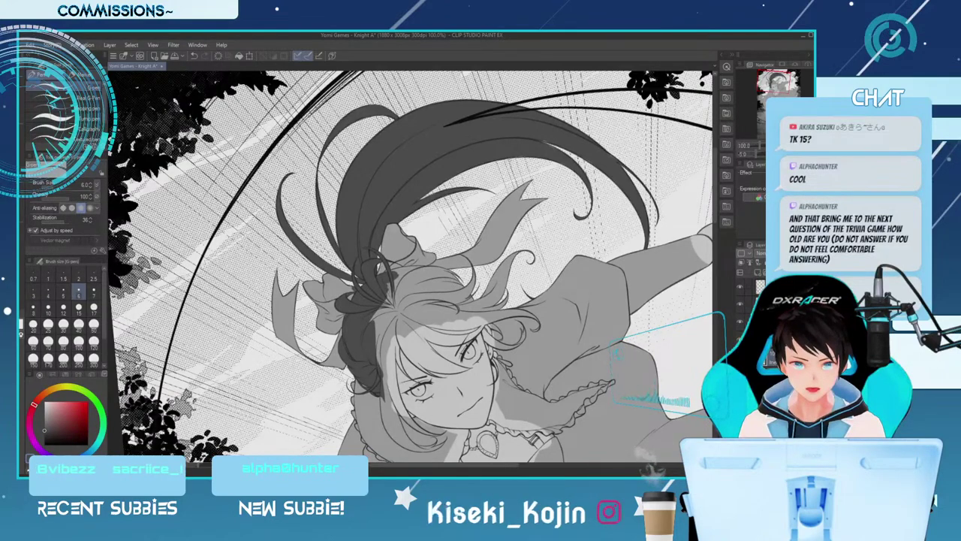
Refine the fine strands and edges along the ponytail's outer sweep with brush sizes 6 and 7
{"action": "key", "text": "asciicircum"}
{"action": "key", "text": "asciicircum"}
{"action": "key", "text": "asciicircum"}
{"action": "key", "text": "asciicircum"}
{"action": "key", "text": "asciicircum"}
{"action": "key", "text": "asciicircum"}
{"action": "key", "text": "asciicircum"}
{"action": "key", "text": "asciicircum"}
{"action": "key", "text": "asciicircum"}
{"action": "key", "text": "asciicircum"}
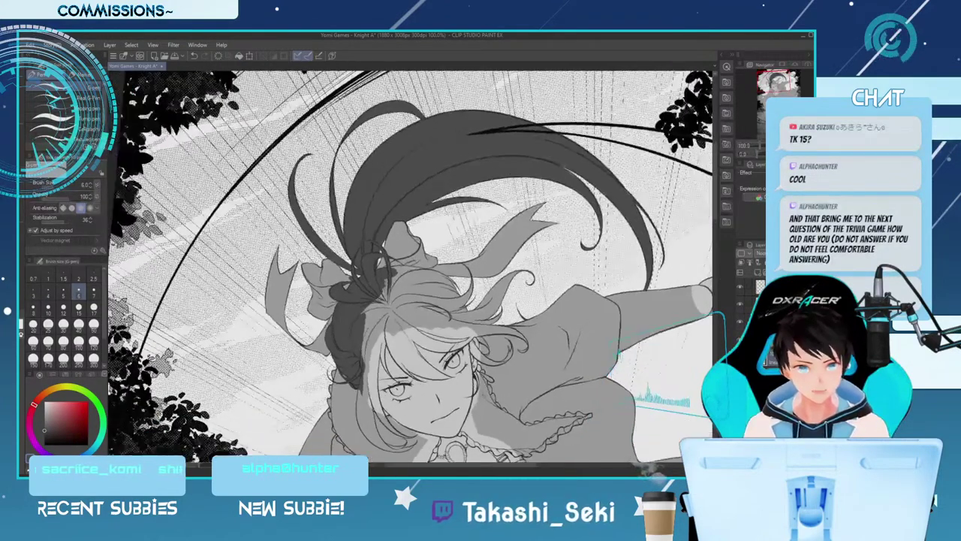
{"action": "key", "text": "asciicircum"}
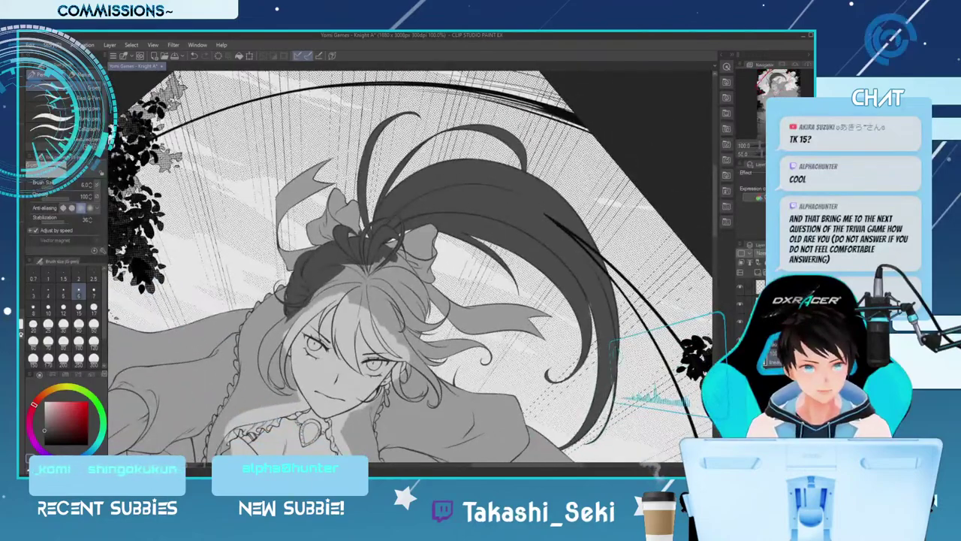
{"action": "key", "text": "asciicircum"}
{"action": "key", "text": "asciicircum"}
{"action": "scroll", "coordinate": [409, 265], "scroll_direction": "down", "scroll_amount": 3}
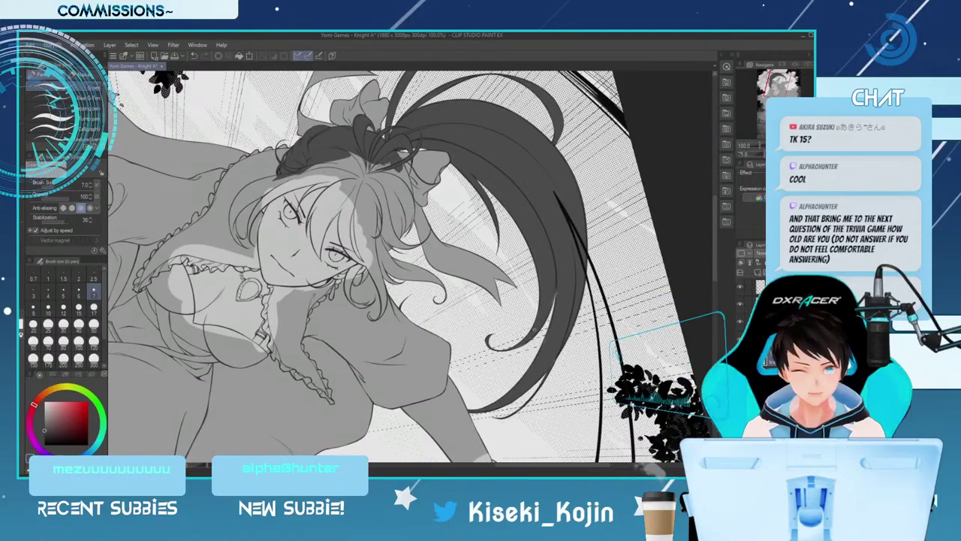
{"action": "key", "text": "bracketleft"}
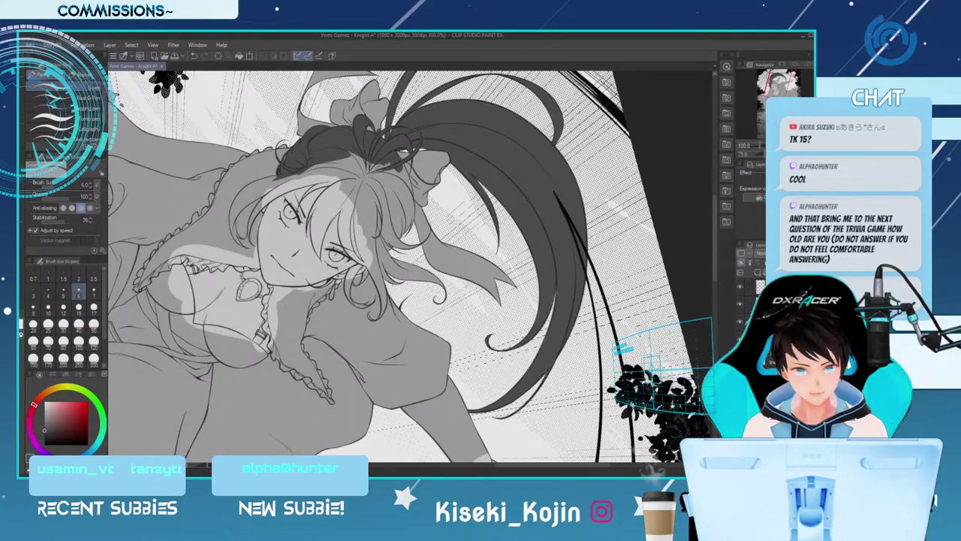
Erase a patch on the ponytail's lower sweep with eraser size 50
{"action": "key", "text": "e"}
{"action": "key", "text": "["}
{"action": "key", "text": "["}
{"action": "key", "text": "["}
{"action": "key", "text": "["}
{"action": "key", "text": "]"}
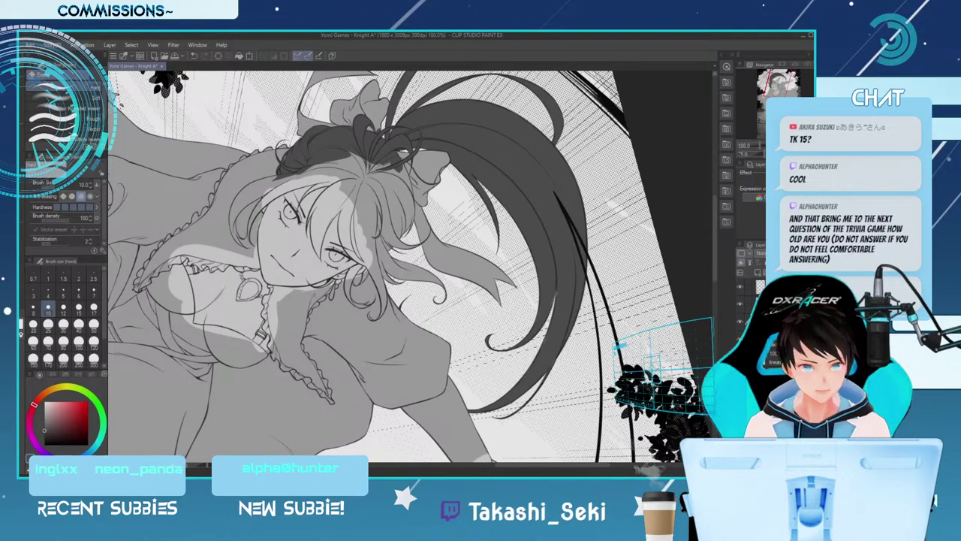
{"action": "left_click", "coordinate": [94, 324]}
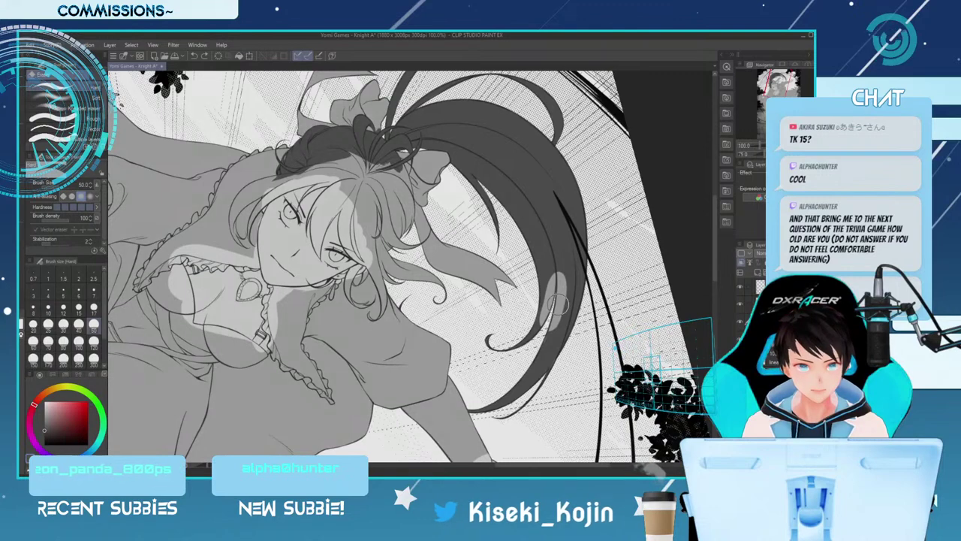
Repaint the ponytail's lower sweep in dark grey with brush size 60, then refine it with sizes 25 and 12
{"action": "key", "text": "p"}
{"action": "key", "text": "]"}
{"action": "key", "text": "]"}
{"action": "key", "text": "]"}
{"action": "key", "text": "]"}
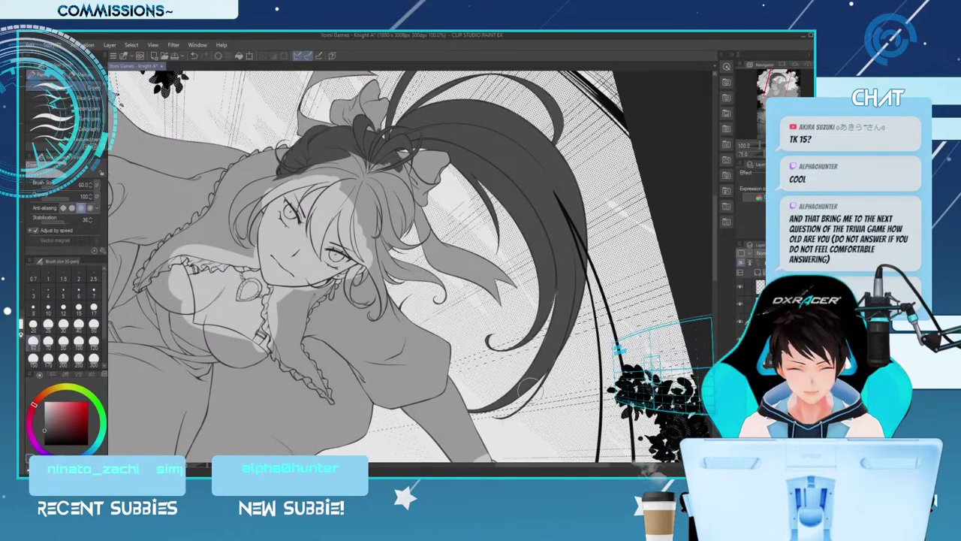
{"action": "key", "text": "bracketleft"}
{"action": "key", "text": "bracketleft"}
{"action": "key", "text": "bracketleft"}
{"action": "key", "text": "bracketleft"}
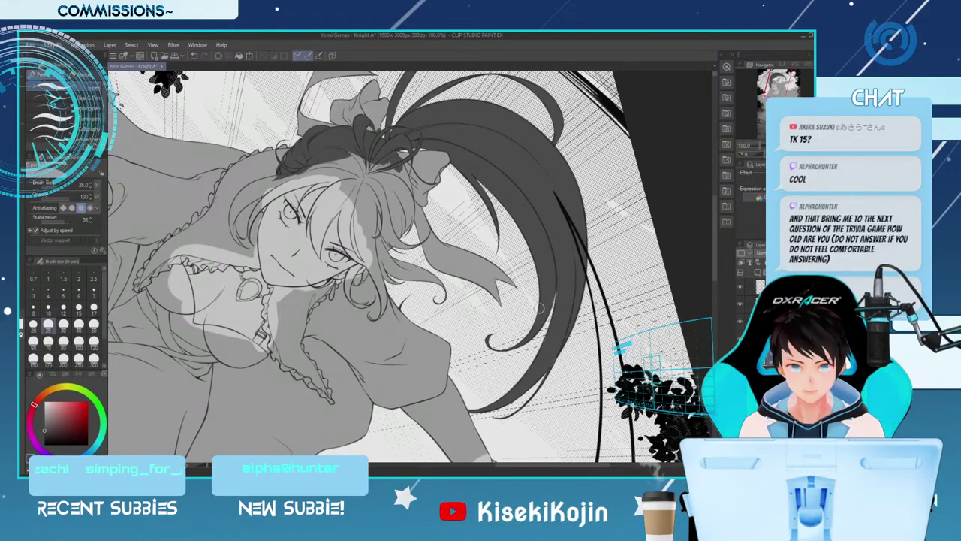
{"action": "key", "text": "bracketleft"}
{"action": "key", "text": "bracketleft"}
{"action": "key", "text": "bracketleft"}
{"action": "key", "text": "bracketleft"}
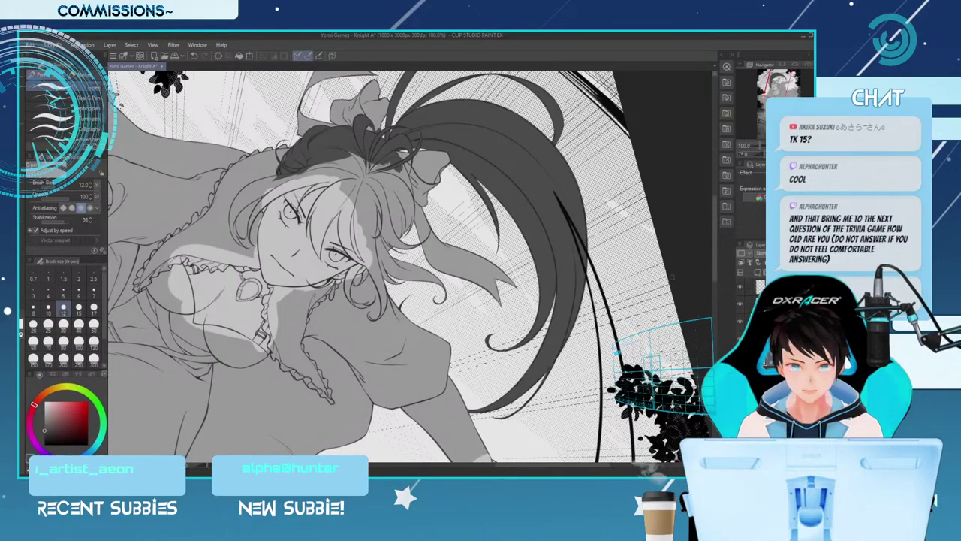
Fill the crown hair just below the hair loops in dark grey with brush sizes 60 and 25, and save the file
{"action": "key", "text": "minus"}
{"action": "key", "text": "minus"}
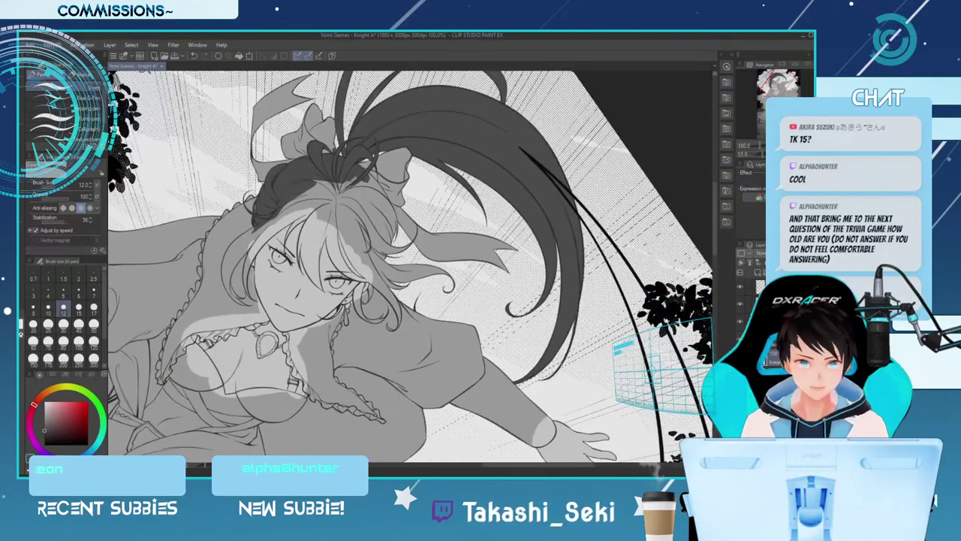
{"action": "left_click_drag", "start_coordinate": [715, 219], "coordinate": [714, 231]}
{"action": "key", "text": "bracketleft"}
{"action": "key", "text": "bracketleft"}
{"action": "key", "text": "bracketleft"}
{"action": "key", "text": "bracketleft"}
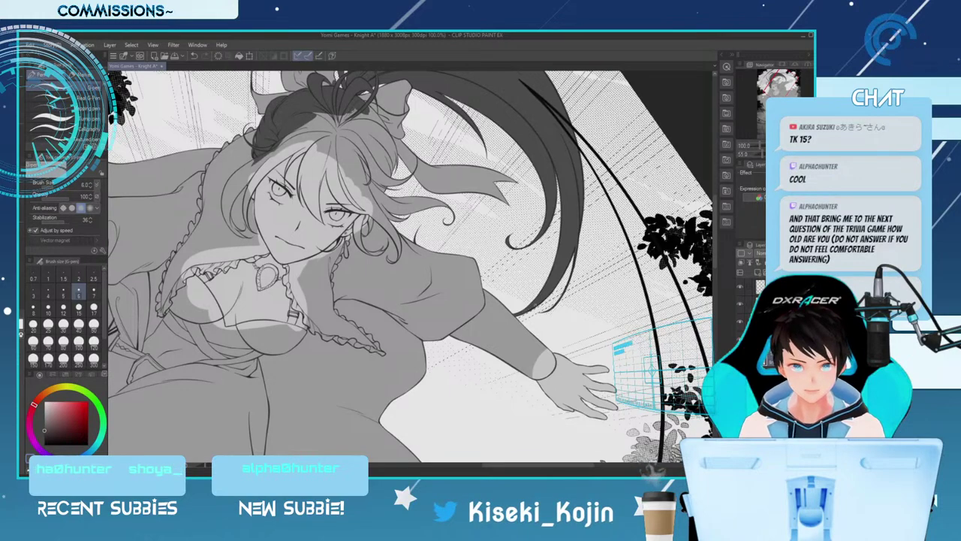
{"action": "left_click_drag", "start_coordinate": [715, 231], "coordinate": [715, 211]}
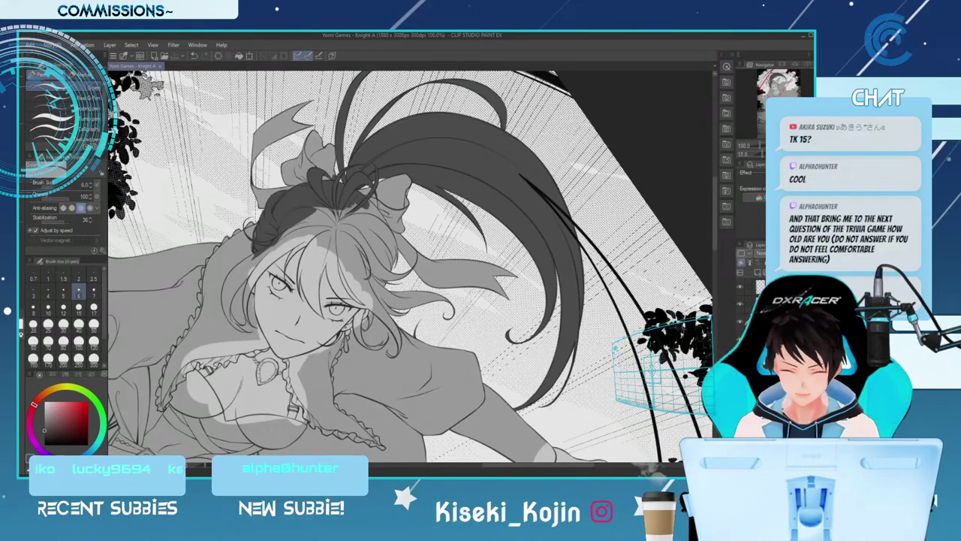
{"action": "left_click", "coordinate": [33, 342]}
{"action": "mouse_move", "coordinate": [325, 215]}
{"action": "left_mouse_down"}
{"action": "mouse_move", "coordinate": [350, 206]}
{"action": "mouse_move", "coordinate": [360, 229]}
{"action": "left_mouse_up"}
{"action": "key", "text": "bracketleft"}
{"action": "key", "text": "bracketleft"}
{"action": "key", "text": "bracketleft"}
{"action": "key", "text": "bracketleft"}
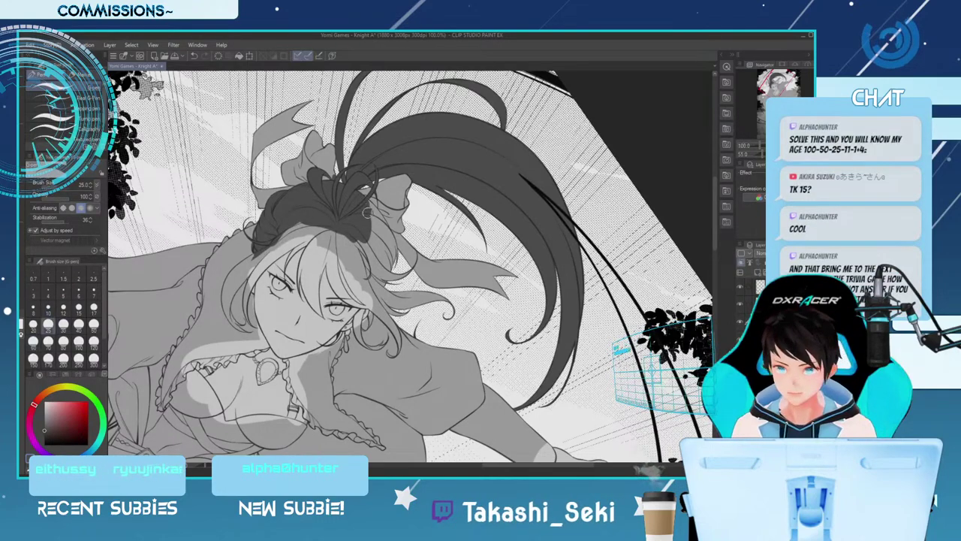
{"action": "key", "text": "ctrl+s"}
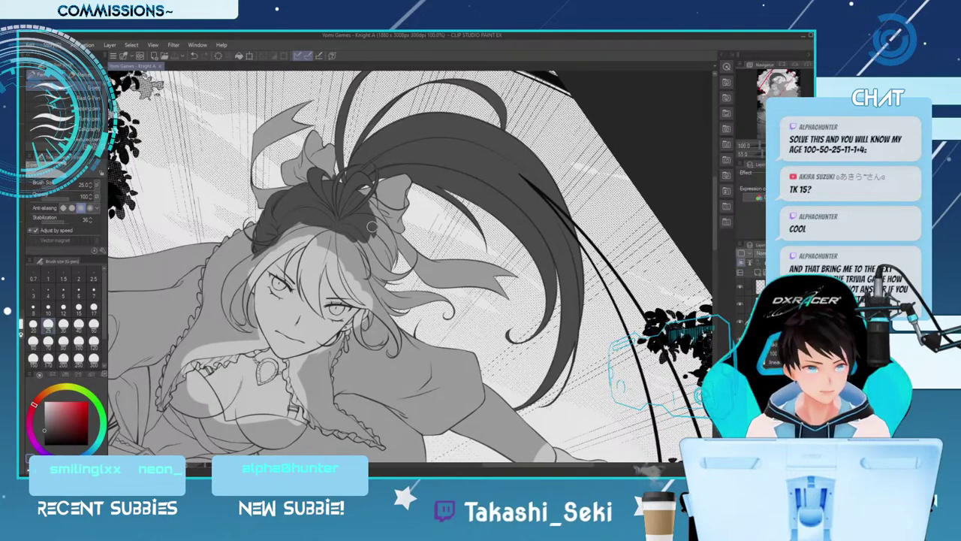
Fill the lock running from the crown down past the right side of the fringe in dark grey with brush sizes 25 and 40
{"action": "left_click_drag", "start_coordinate": [350, 233], "coordinate": [365, 275]}
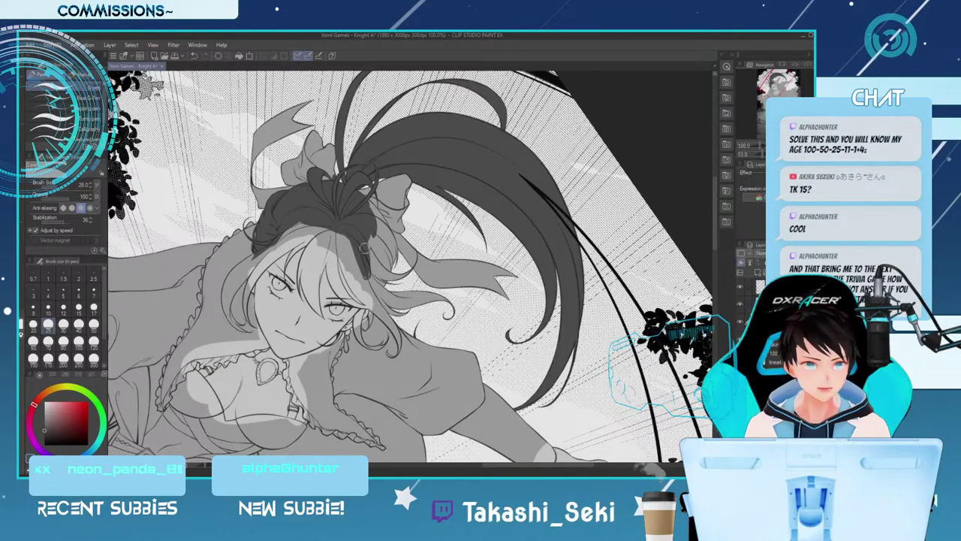
{"action": "left_click_drag", "start_coordinate": [363, 227], "coordinate": [369, 279]}
{"action": "left_click_drag", "start_coordinate": [359, 247], "coordinate": [368, 284]}
{"action": "key", "text": "]"}
{"action": "key", "text": "]"}
{"action": "left_click_drag", "start_coordinate": [341, 231], "coordinate": [367, 268]}
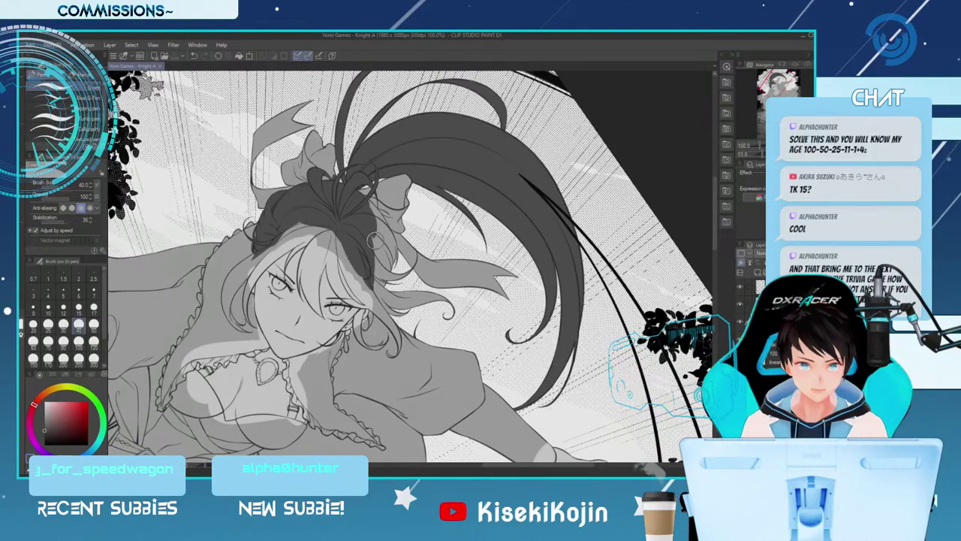
Fill the outer side hair below the bow's right half in dark grey with brush sizes 17 and 30, and save the file
{"action": "key", "text": "["}
{"action": "key", "text": "["}
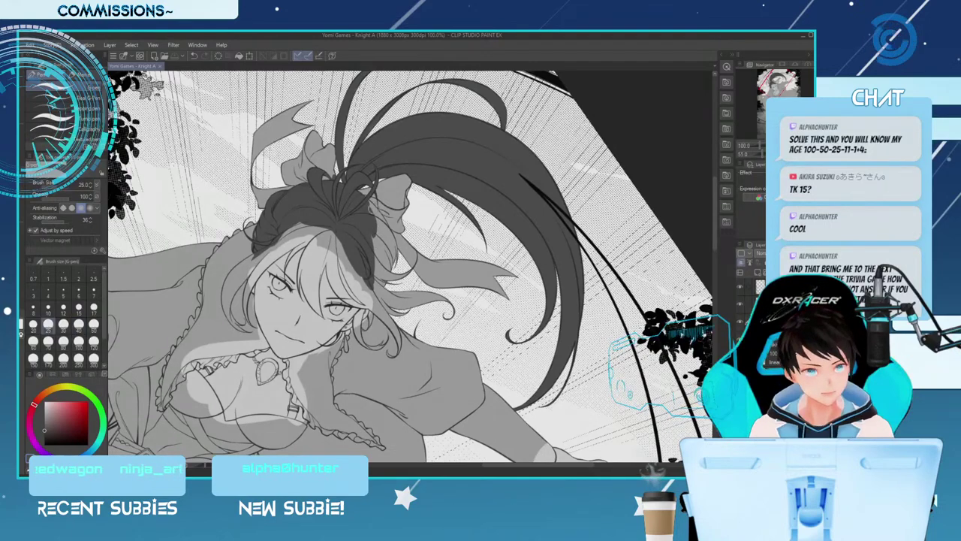
{"action": "key", "text": "["}
{"action": "key", "text": "["}
{"action": "left_click_drag", "start_coordinate": [363, 199], "coordinate": [384, 239]}
{"action": "left_click_drag", "start_coordinate": [372, 206], "coordinate": [396, 260]}
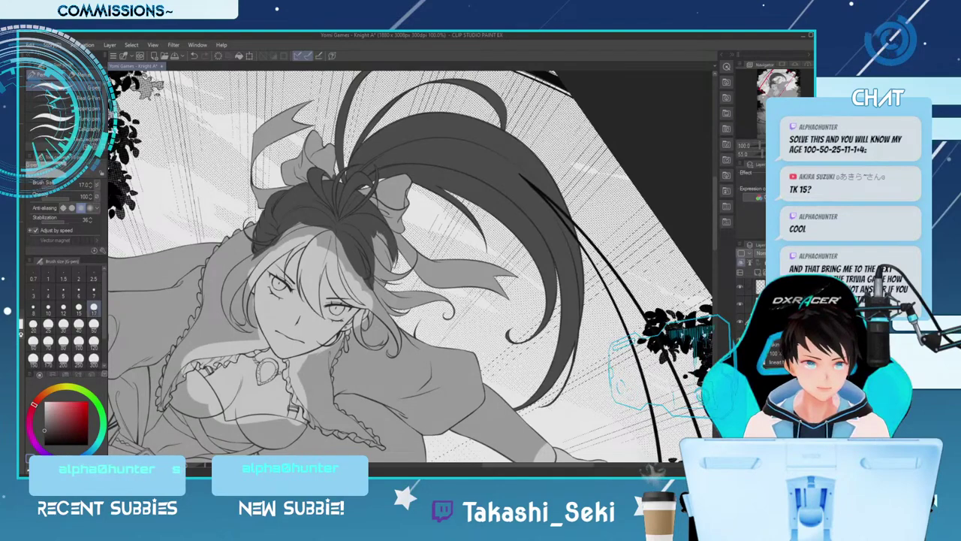
{"action": "key", "text": "bracketright"}
{"action": "key", "text": "bracketright"}
{"action": "key", "text": "bracketright"}
{"action": "mouse_move", "coordinate": [373, 229]}
{"action": "left_mouse_down"}
{"action": "mouse_move", "coordinate": [379, 252]}
{"action": "mouse_move", "coordinate": [377, 226]}
{"action": "mouse_move", "coordinate": [385, 247]}
{"action": "mouse_move", "coordinate": [384, 234]}
{"action": "mouse_move", "coordinate": [372, 248]}
{"action": "mouse_move", "coordinate": [386, 271]}
{"action": "mouse_move", "coordinate": [372, 262]}
{"action": "mouse_move", "coordinate": [399, 275]}
{"action": "left_mouse_up"}
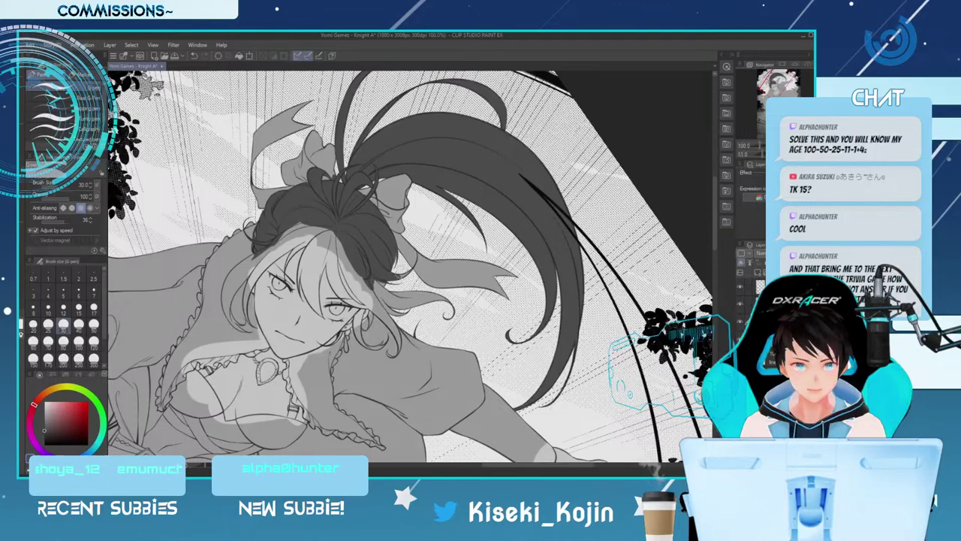
{"action": "key", "text": "ctrl+s"}
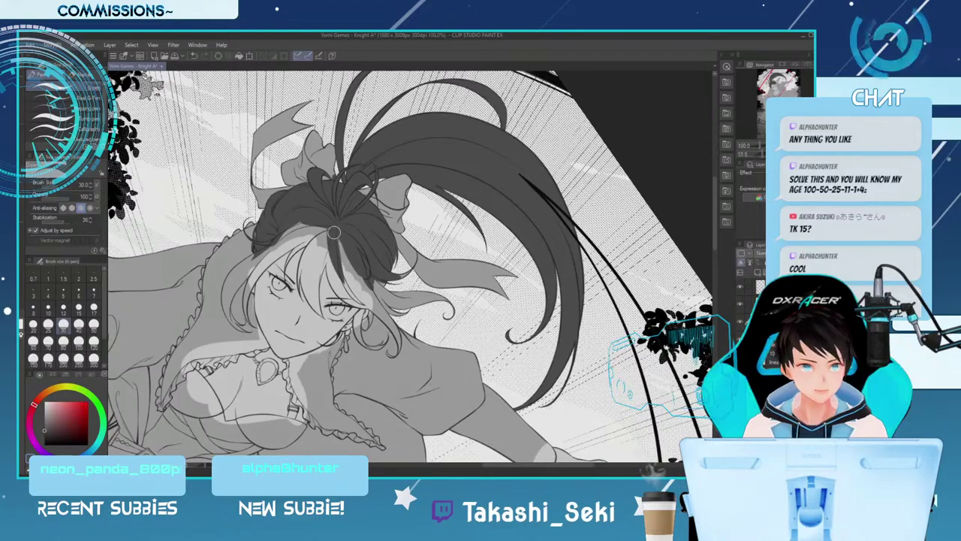
Fill the fringe locks from the parting toward the right-hand eye in dark grey with brush sizes 30 and 17
{"action": "left_click_drag", "start_coordinate": [335, 225], "coordinate": [353, 293]}
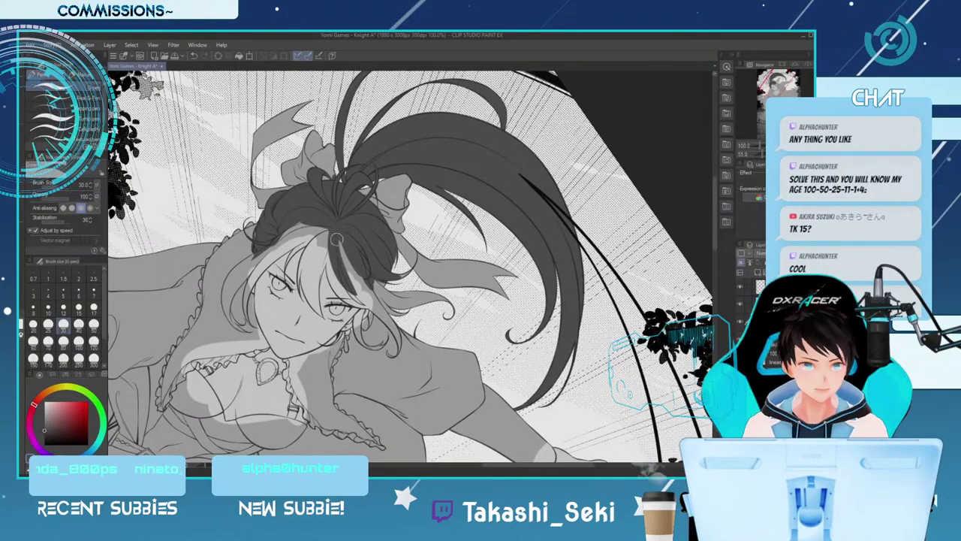
{"action": "left_click_drag", "start_coordinate": [336, 226], "coordinate": [359, 298]}
{"action": "left_click_drag", "start_coordinate": [331, 225], "coordinate": [334, 274]}
{"action": "key", "text": "["}
{"action": "key", "text": "["}
{"action": "key", "text": "["}
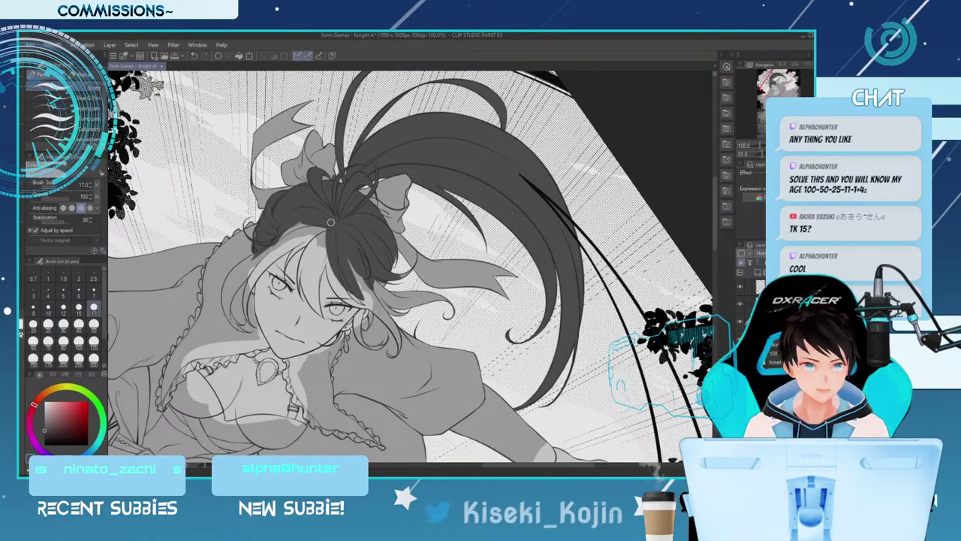
{"action": "left_click_drag", "start_coordinate": [328, 229], "coordinate": [343, 293]}
{"action": "left_click_drag", "start_coordinate": [329, 256], "coordinate": [350, 299]}
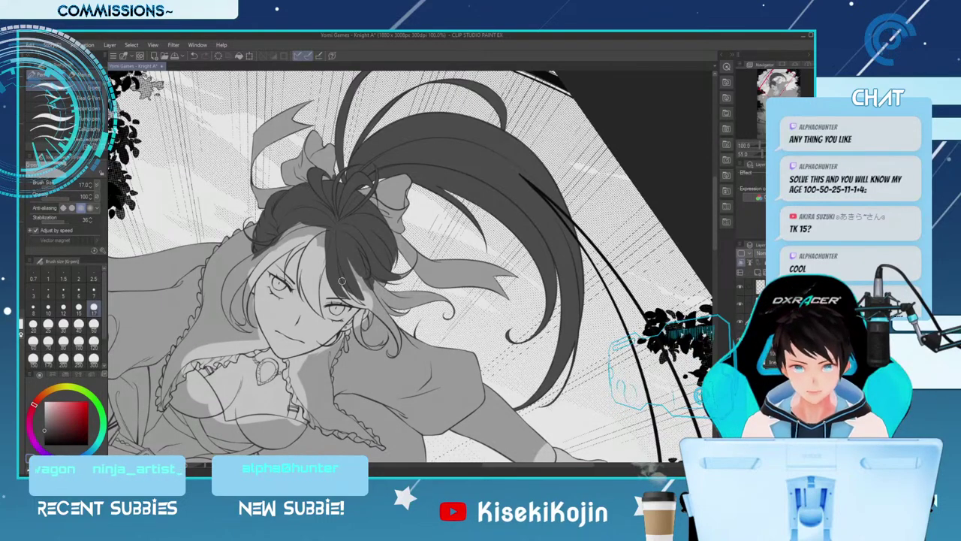
{"action": "left_click_drag", "start_coordinate": [338, 258], "coordinate": [355, 295]}
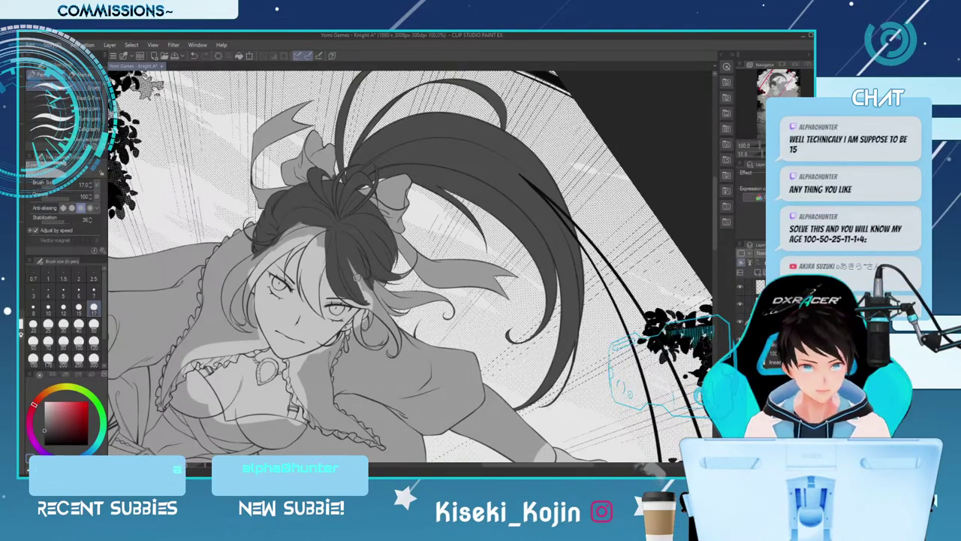
Refine the dark fringe tips above the right-hand eye, erasing with sizes 5 to 8 and repainting with brush sizes 5 to 8
{"action": "key", "text": "e"}
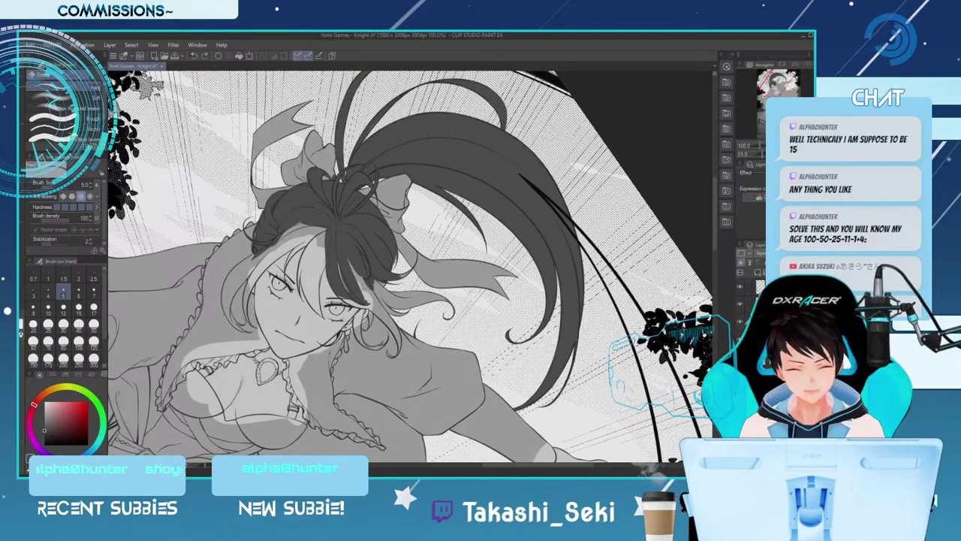
{"action": "key", "text": "]"}
{"action": "key", "text": "]"}
{"action": "key", "text": "]"}
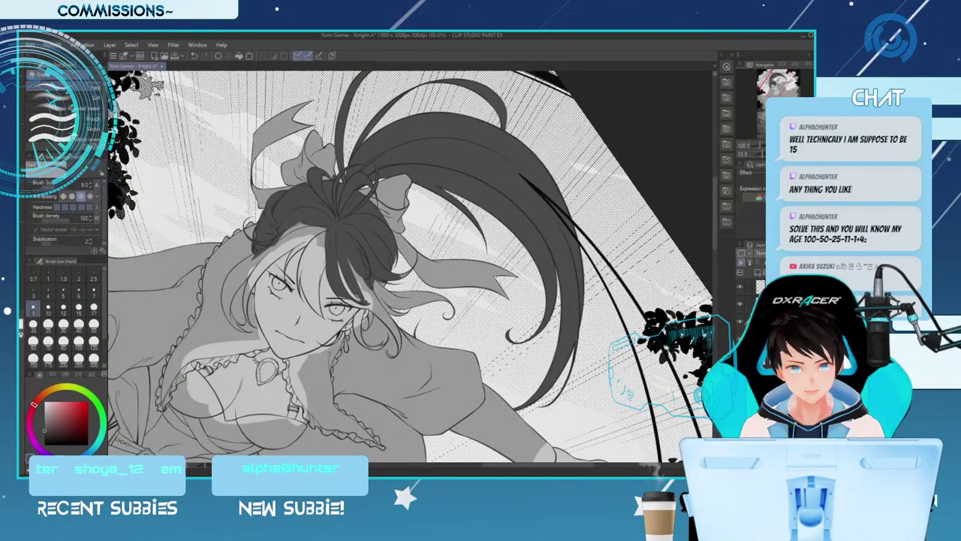
{"action": "key", "text": "p"}
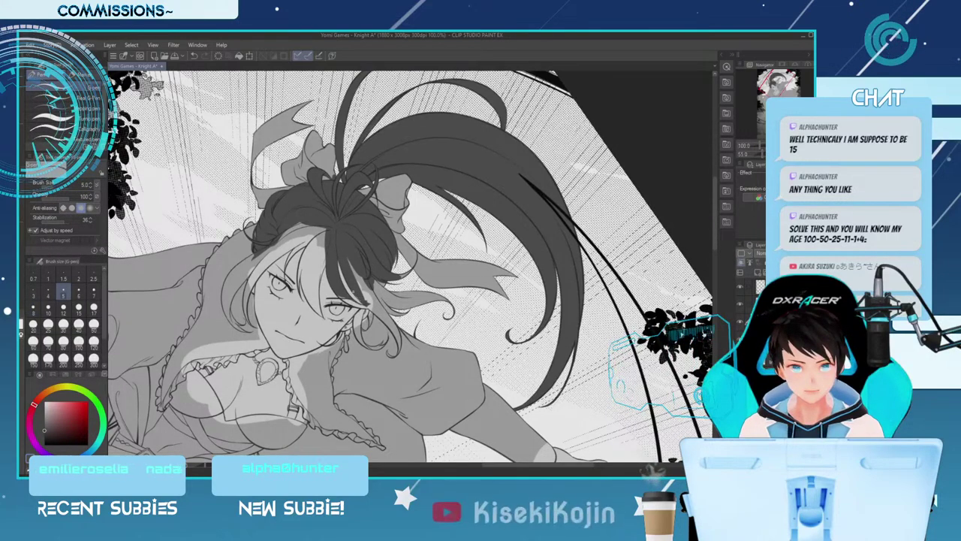
{"action": "key", "text": "]"}
{"action": "key", "text": "]"}
{"action": "key", "text": "]"}
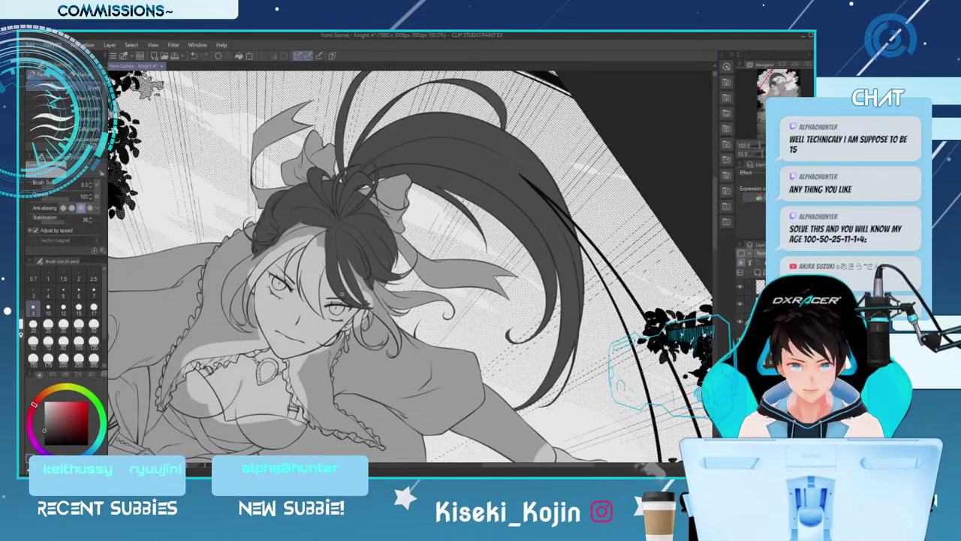
Fill the remaining gaps in the dark fringe above the right-hand eye in dark grey, reducing the brush size to 10
{"action": "key", "text": "]"}
{"action": "key", "text": "]"}
{"action": "key", "text": "]"}
{"action": "left_click_drag", "start_coordinate": [348, 259], "coordinate": [380, 315]}
{"action": "key", "text": "bracketleft"}
{"action": "key", "text": "bracketleft"}
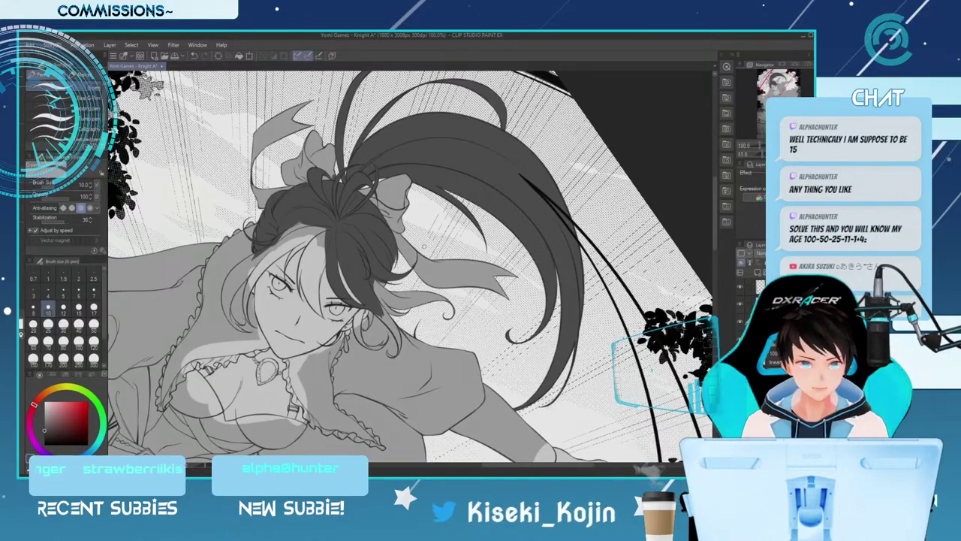
Clean up the dark hair with eraser sizes 8 to 3, and fill the hairline above the left fringe in dark grey with brush size 17
{"action": "key", "text": "bracketright"}
{"action": "key", "text": "bracketright"}
{"action": "key", "text": "bracketright"}
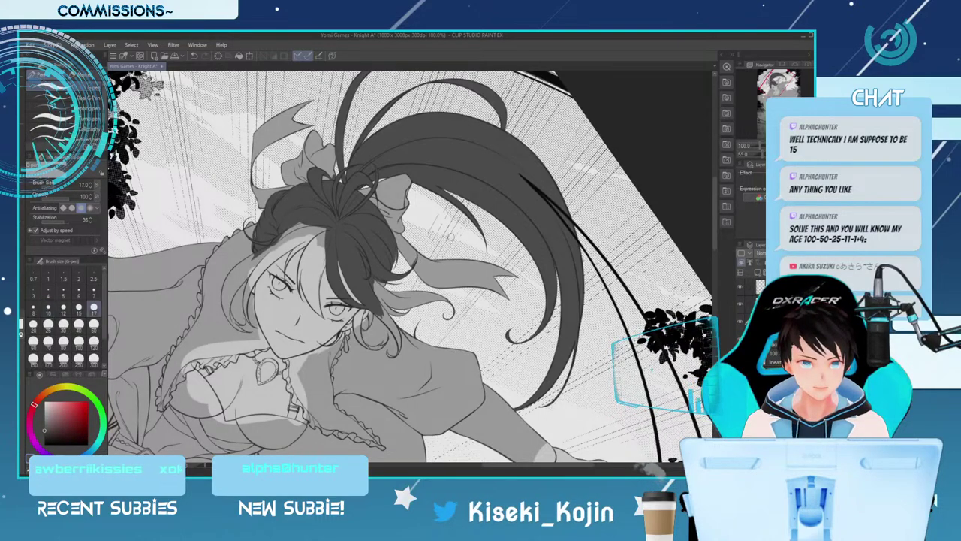
{"action": "key", "text": "e"}
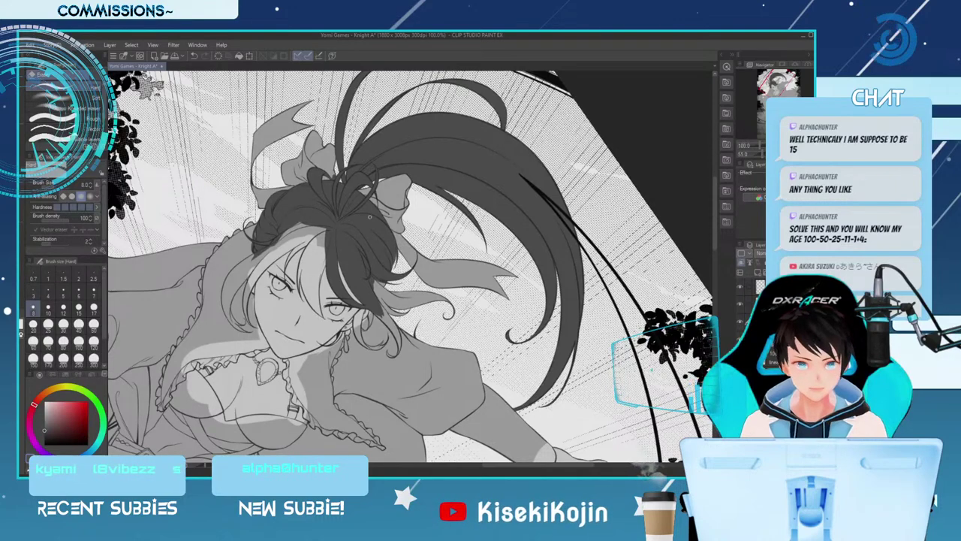
{"action": "key", "text": "bracketleft"}
{"action": "key", "text": "bracketleft"}
{"action": "key", "text": "bracketleft"}
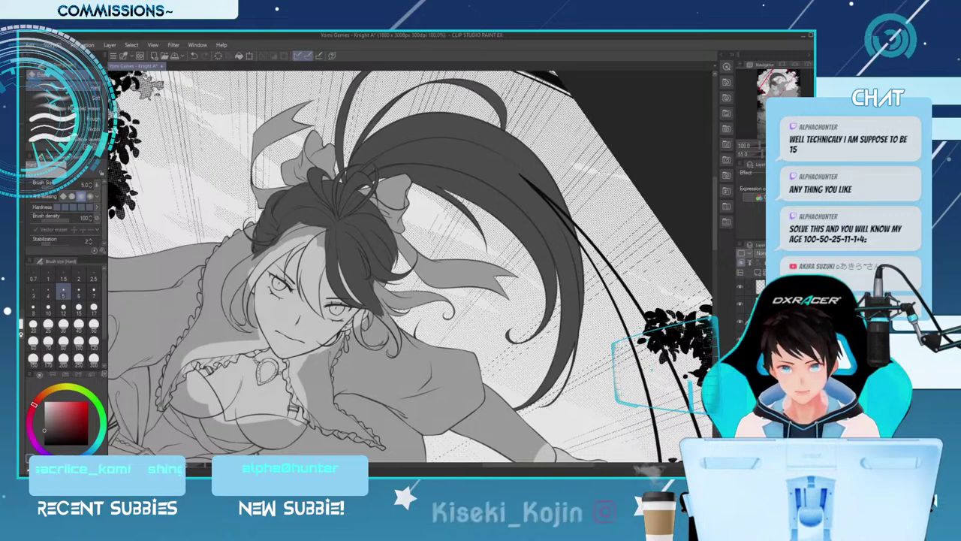
{"action": "key", "text": "bracketleft"}
{"action": "key", "text": "bracketleft"}
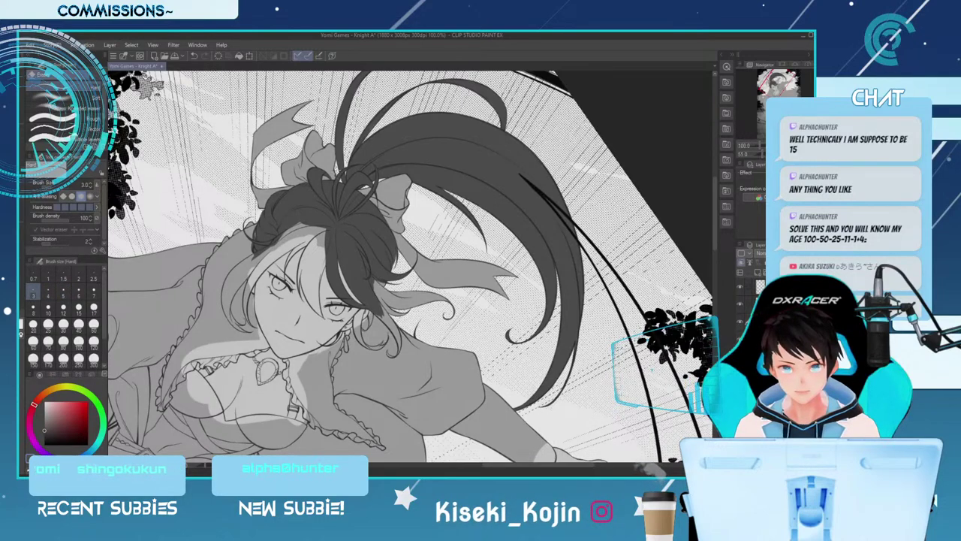
{"action": "key", "text": "bracketright"}
{"action": "key", "text": "p"}
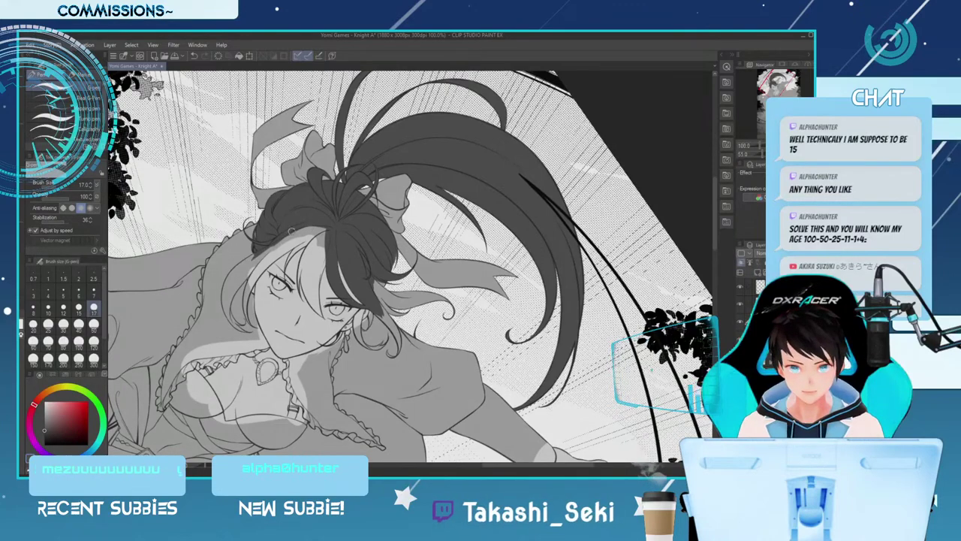
{"action": "mouse_move", "coordinate": [324, 224]}
{"action": "left_mouse_down"}
{"action": "mouse_move", "coordinate": [268, 250]}
{"action": "mouse_move", "coordinate": [249, 270]}
{"action": "left_mouse_up"}
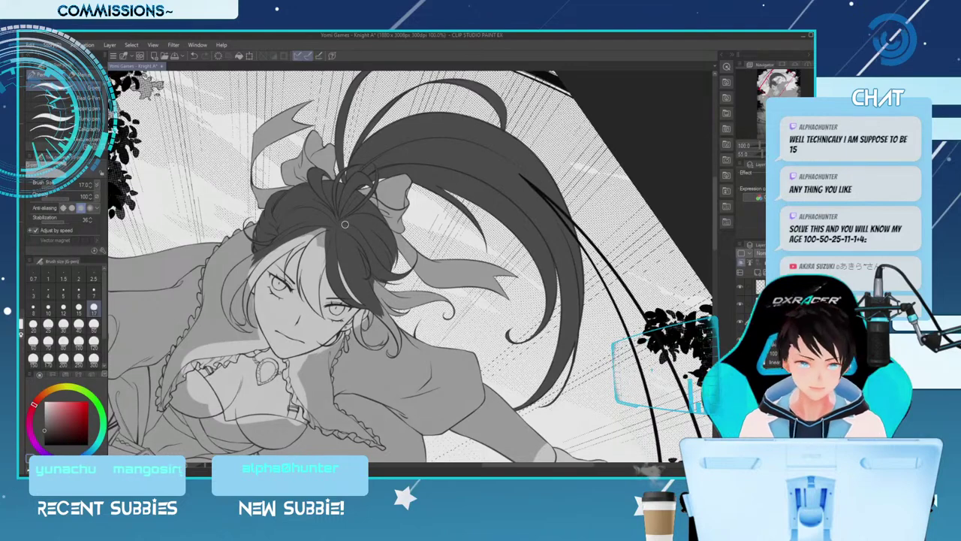
Paint the small strands beside the right-hand eye and ear in dark grey with brush sizes 12, 7 and 5
{"action": "left_click_drag", "start_coordinate": [714, 212], "coordinate": [714, 223]}
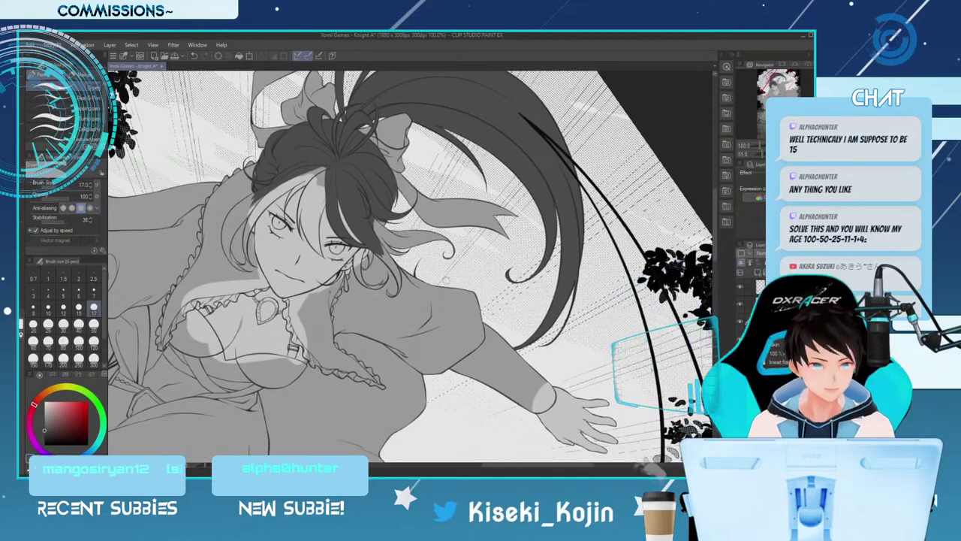
{"action": "key", "text": "bracketleft"}
{"action": "key", "text": "bracketleft"}
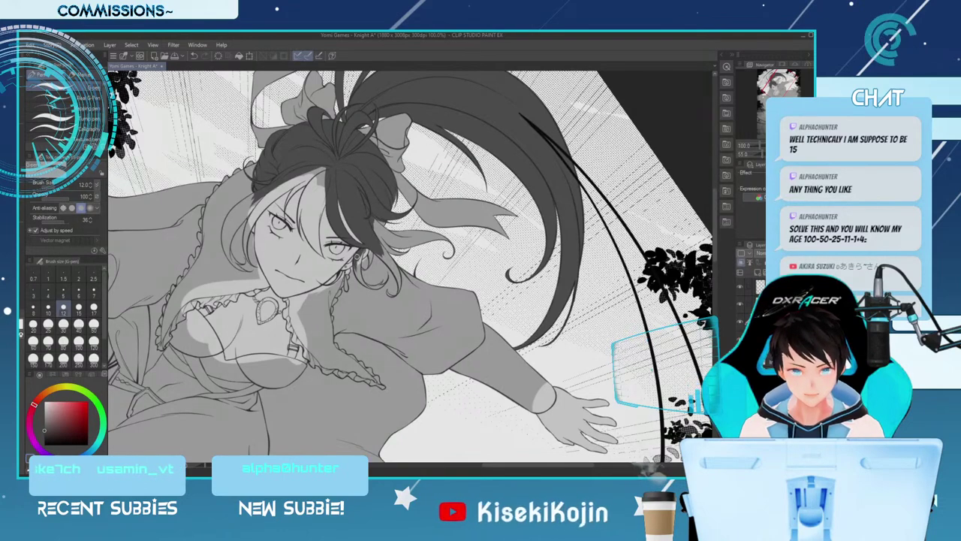
{"action": "key", "text": "bracketleft"}
{"action": "key", "text": "bracketleft"}
{"action": "key", "text": "bracketleft"}
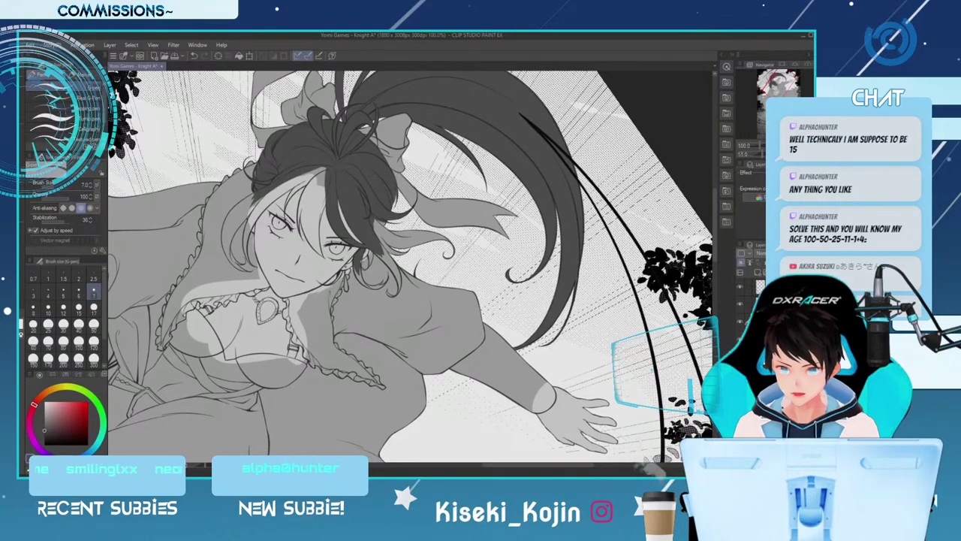
{"action": "key", "text": "bracketleft"}
{"action": "key", "text": "bracketleft"}
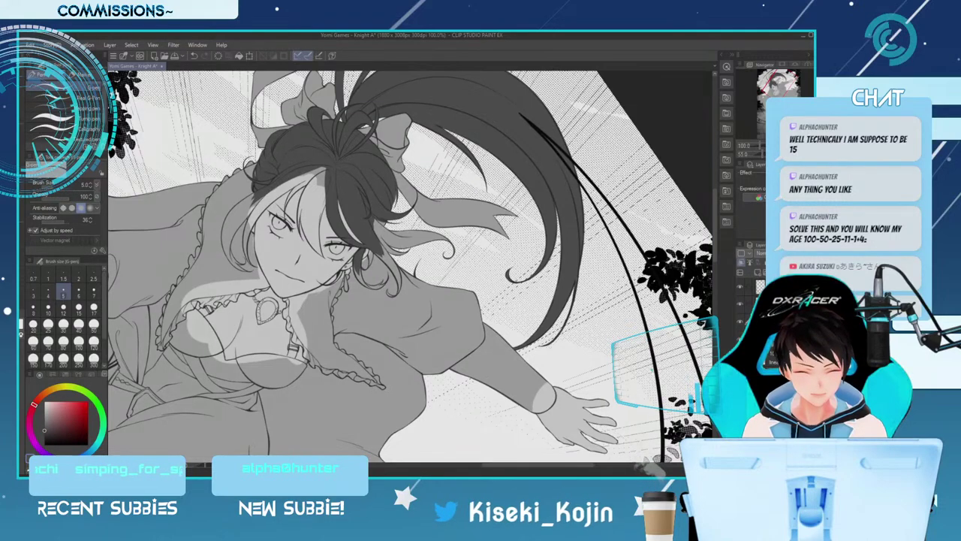
Touch up the outer edge of the side hair below the bow in dark grey with pen sizes 6 and 4
{"action": "key", "text": "]"}
{"action": "key", "text": "]"}
{"action": "key", "text": "]"}
{"action": "key", "text": "]"}
{"action": "key", "text": "]"}
{"action": "key", "text": "]"}
{"action": "key", "text": "]"}
{"action": "key", "text": "]"}
{"action": "key", "text": "]"}
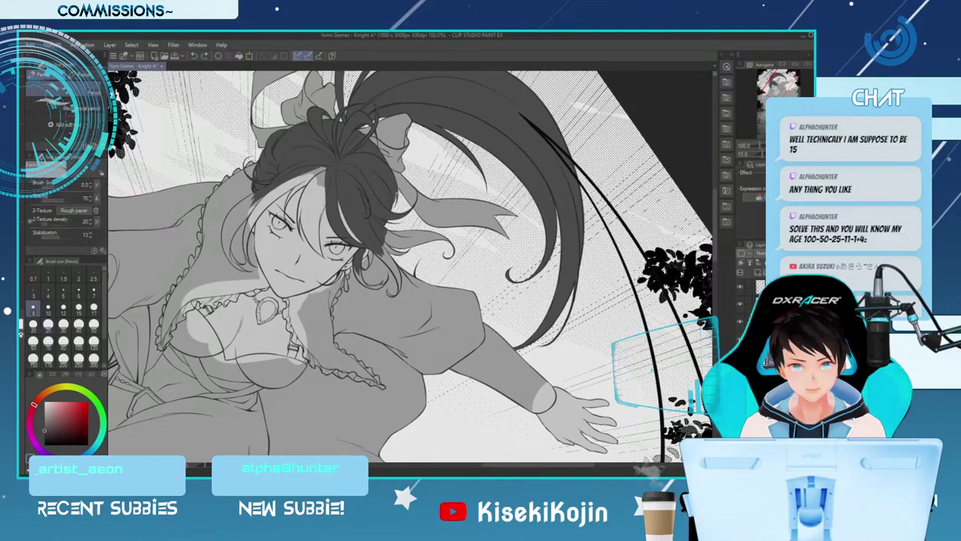
{"action": "left_click", "coordinate": [78, 292]}
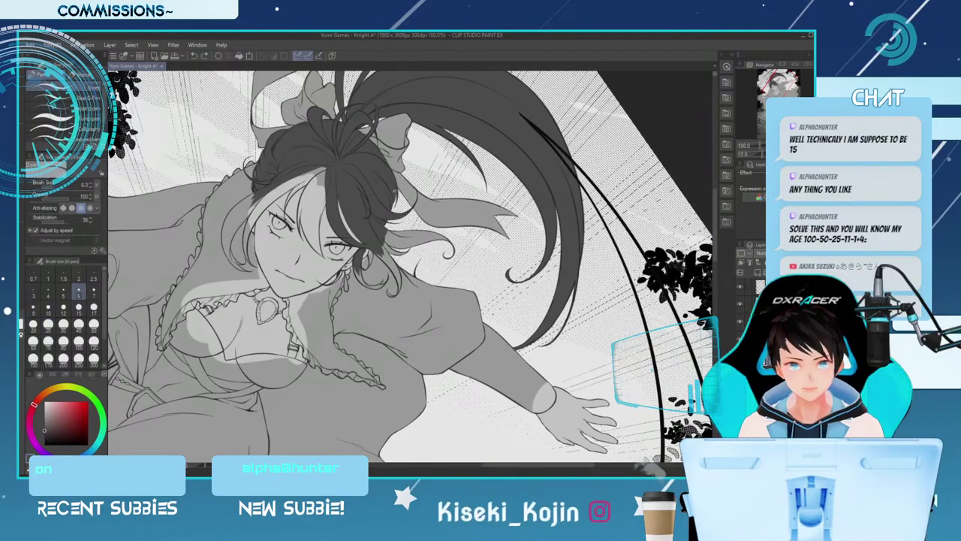
{"action": "key", "text": "bracketleft"}
{"action": "key", "text": "bracketleft"}
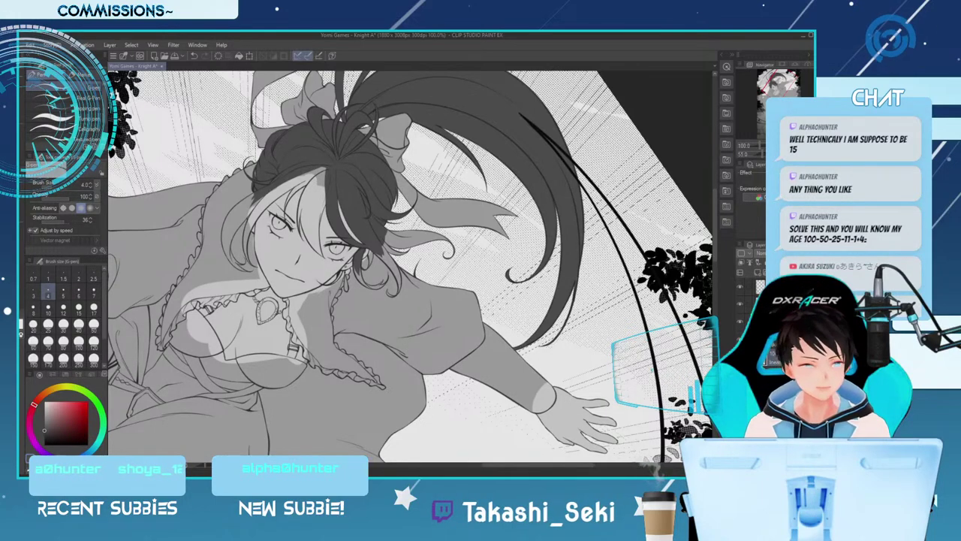
Fill the loose lock flowing outward below the bow's ribbon in dark grey with brush sizes 12, 40 and 20
{"action": "key", "text": "bracketright"}
{"action": "key", "text": "bracketright"}
{"action": "key", "text": "bracketright"}
{"action": "key", "text": "bracketright"}
{"action": "key", "text": "bracketright"}
{"action": "key", "text": "bracketright"}
{"action": "key", "text": "bracketright"}
{"action": "key", "text": "bracketright"}
{"action": "key", "text": "bracketright"}
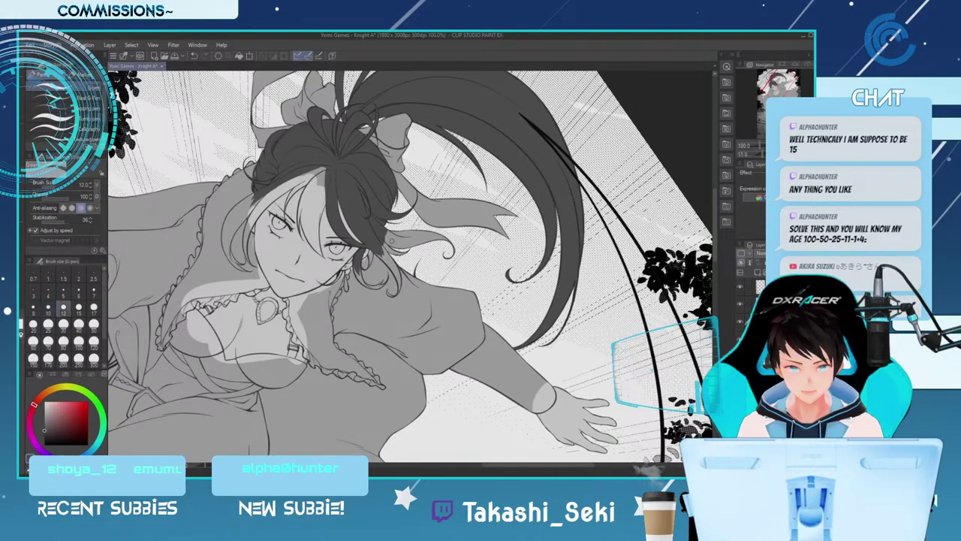
{"action": "key", "text": "bracketright"}
{"action": "key", "text": "bracketright"}
{"action": "key", "text": "bracketright"}
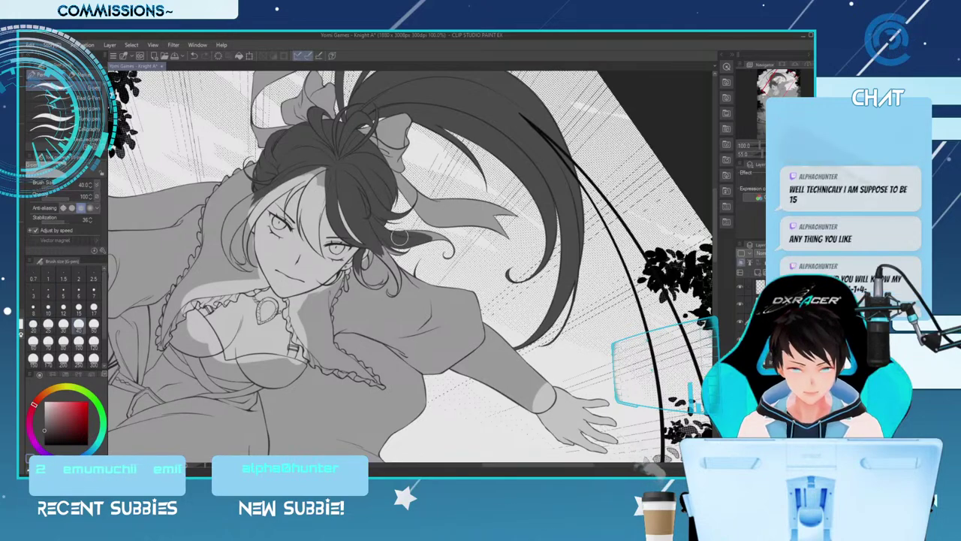
{"action": "key", "text": "bracketleft"}
{"action": "key", "text": "bracketleft"}
{"action": "key", "text": "bracketleft"}
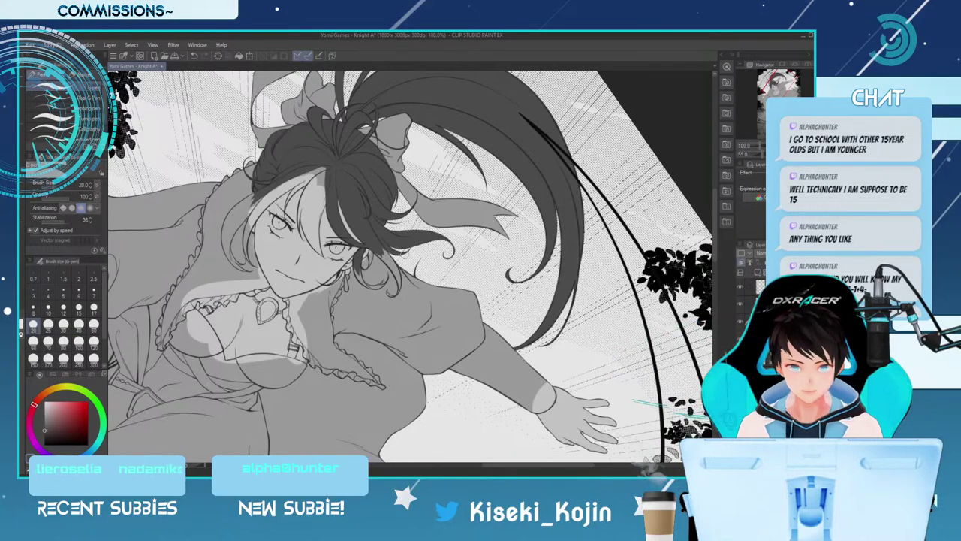
Fill the curled side lock hanging beside the right-hand ear in dark grey with brush sizes 15 down to 5
{"action": "key", "text": "bracketleft"}
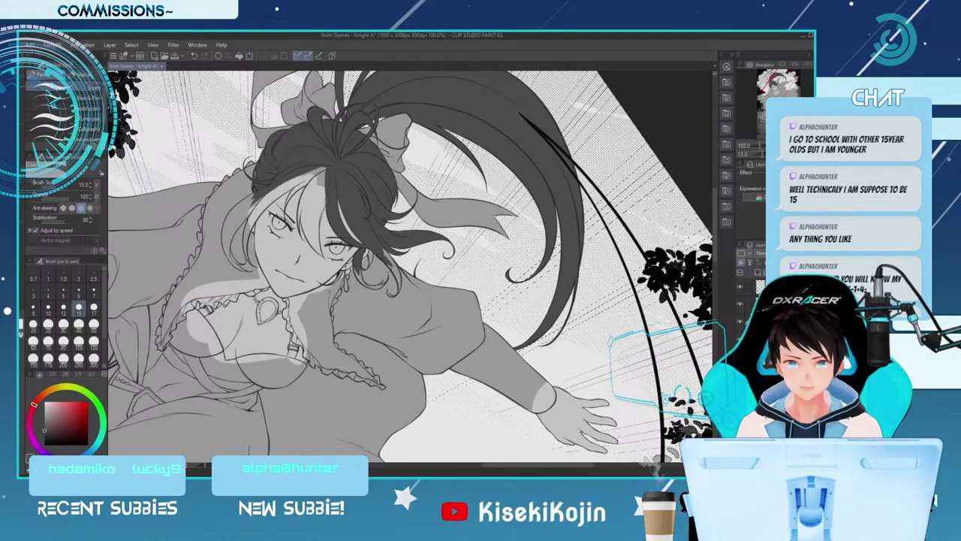
{"action": "key", "text": "bracketleft"}
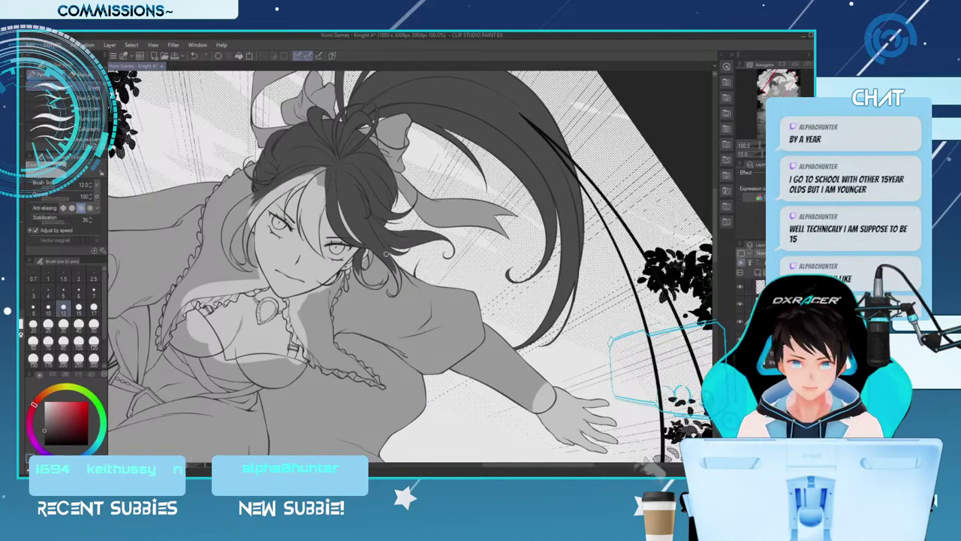
{"action": "key", "text": "bracketleft"}
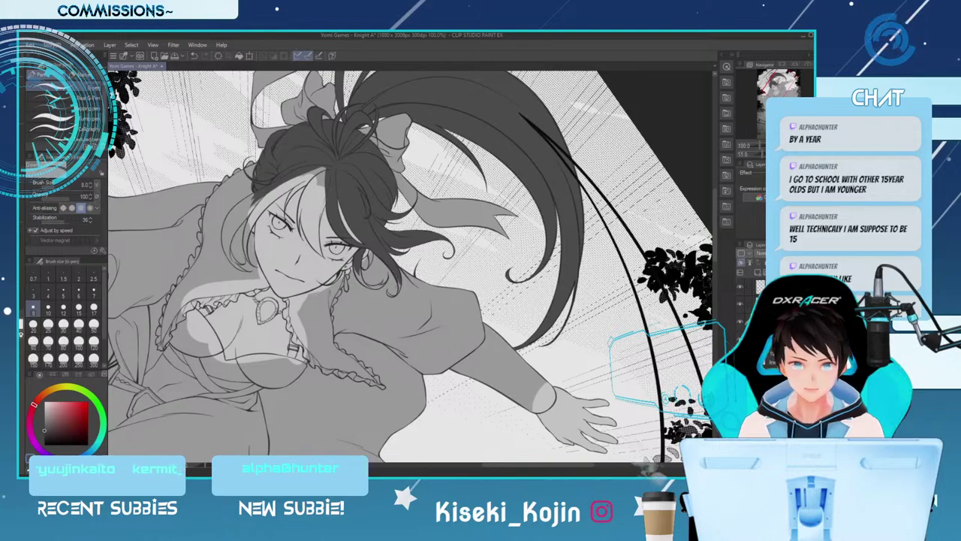
{"action": "key", "text": "bracketleft"}
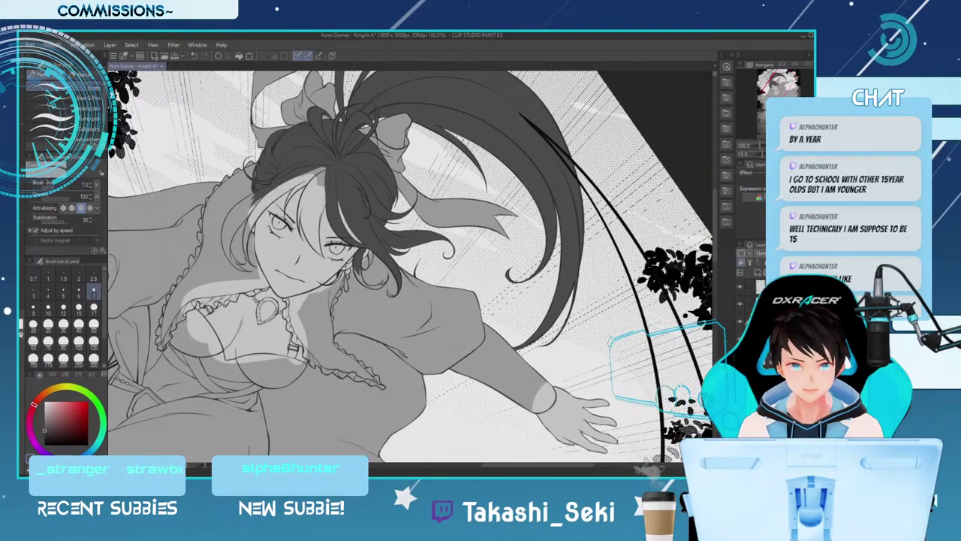
{"action": "key", "text": "bracketleft"}
{"action": "key", "text": "bracketleft"}
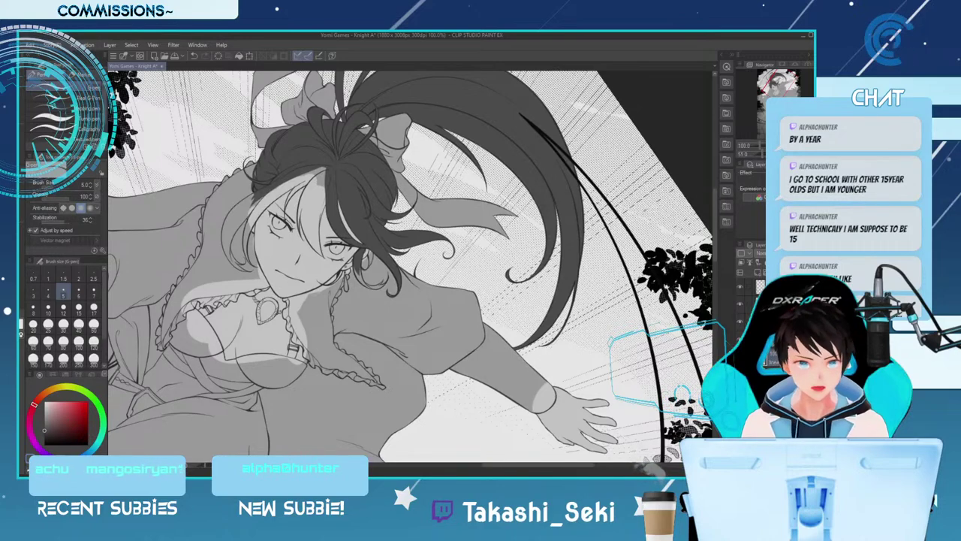
Refine the dark strands around the right-hand ear with brush sizes 5 and 7, comparing the last stroke by undoing and redoing it
{"action": "key", "text": "minus"}
{"action": "key", "text": "minus"}
{"action": "key", "text": "minus"}
{"action": "key", "text": "minus"}
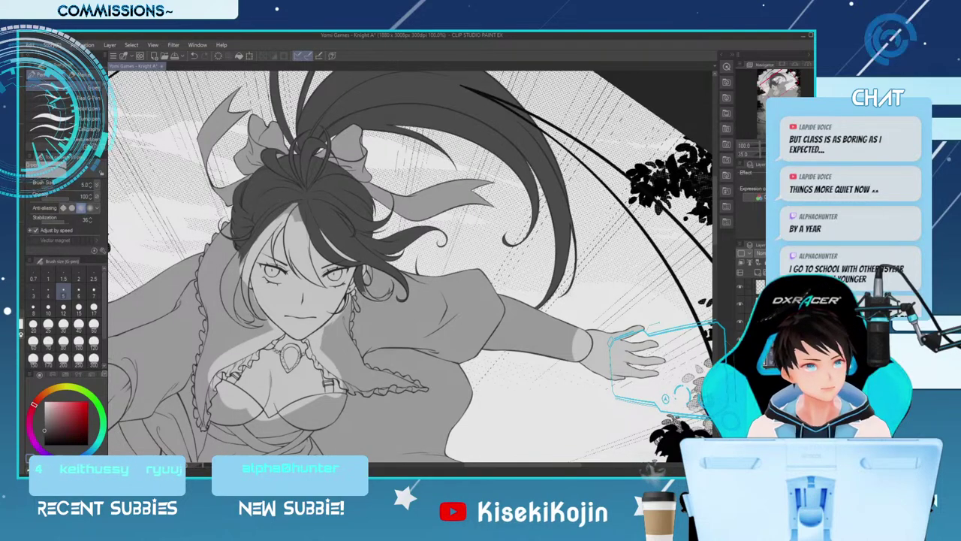
{"action": "key", "text": "bracketright"}
{"action": "key", "text": "bracketright"}
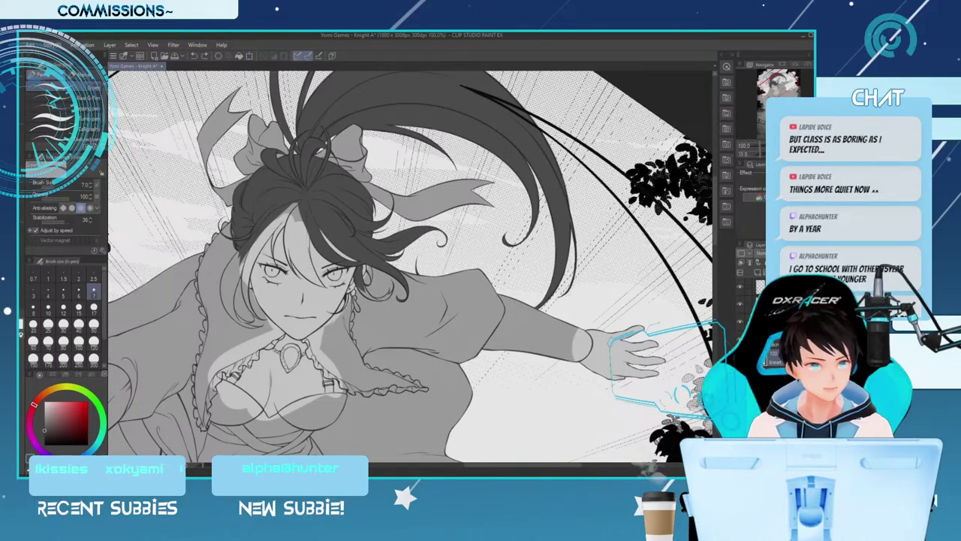
{"action": "key", "text": "ctrl+z"}
{"action": "key", "text": "ctrl+y"}
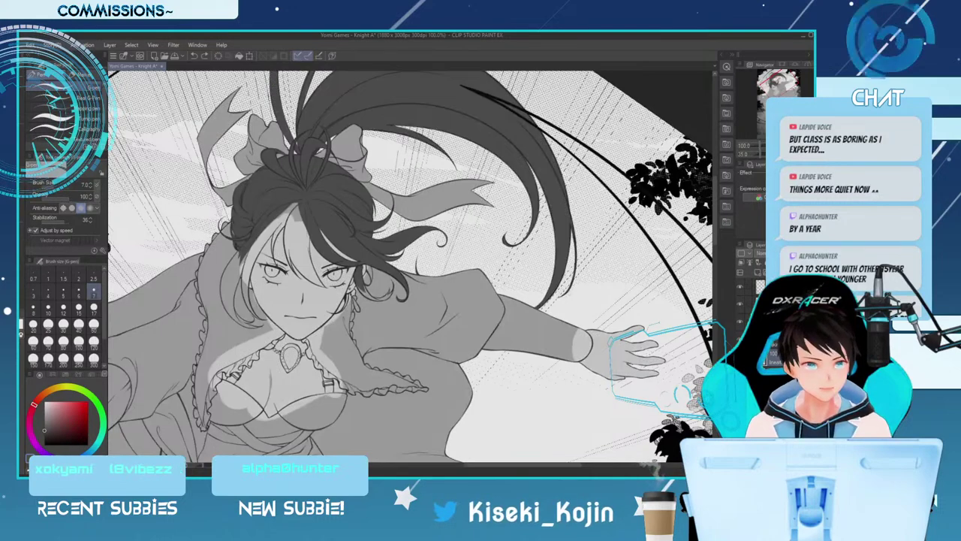
{"action": "key", "text": "ctrl+z"}
{"action": "key", "text": "ctrl+y"}
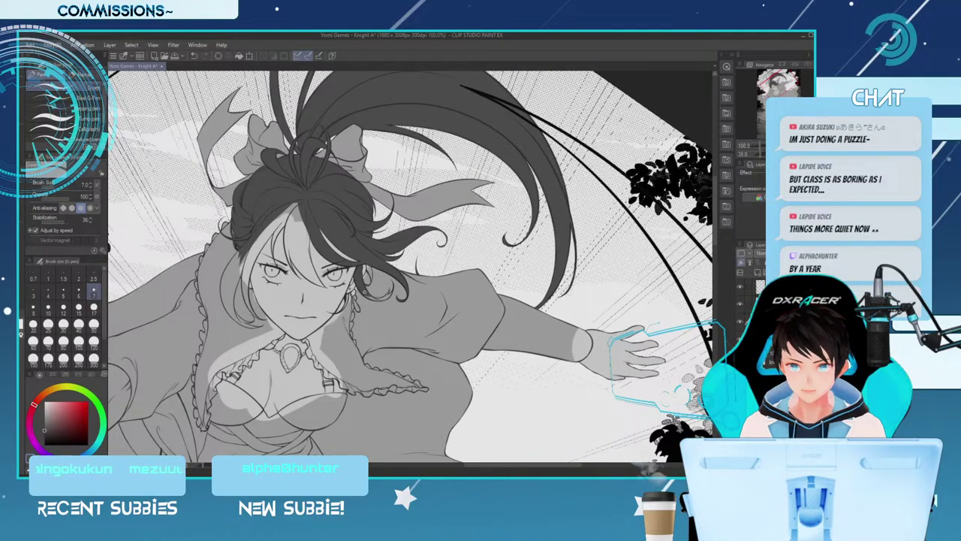
Define the edges of the lock hanging left of the face in dark grey with brush sizes 4 to 7, trimming with eraser size 7
{"action": "key", "text": "["}
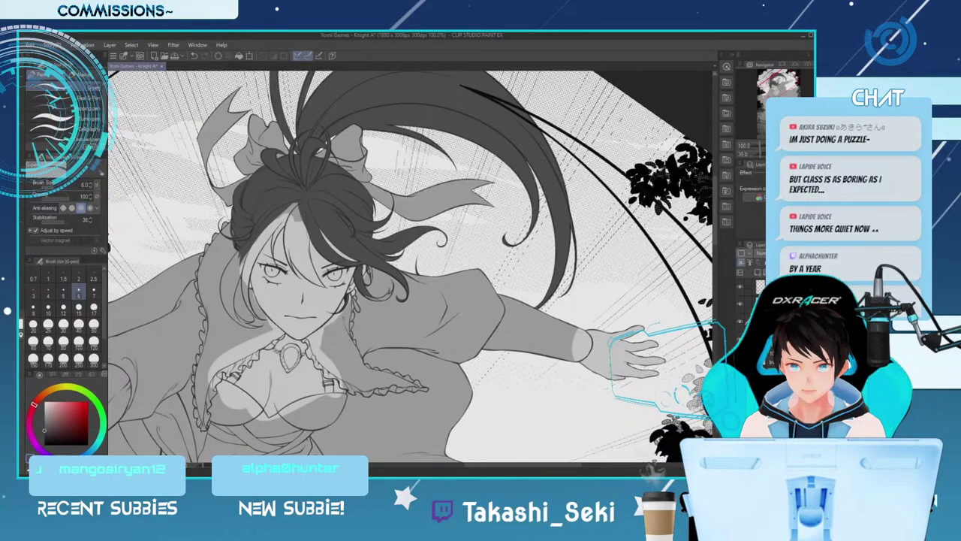
{"action": "key", "text": "bracketright"}
{"action": "key", "text": "bracketleft"}
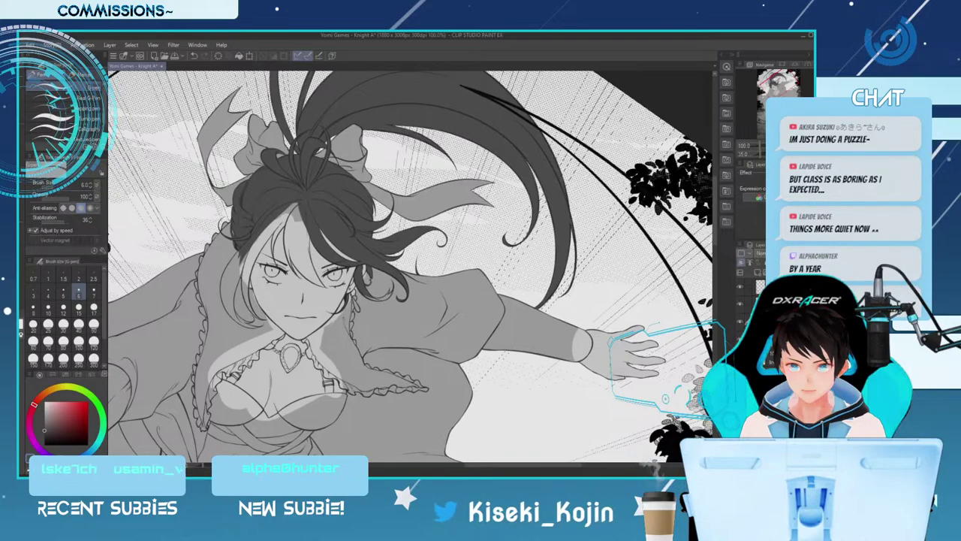
{"action": "key", "text": "bracketright"}
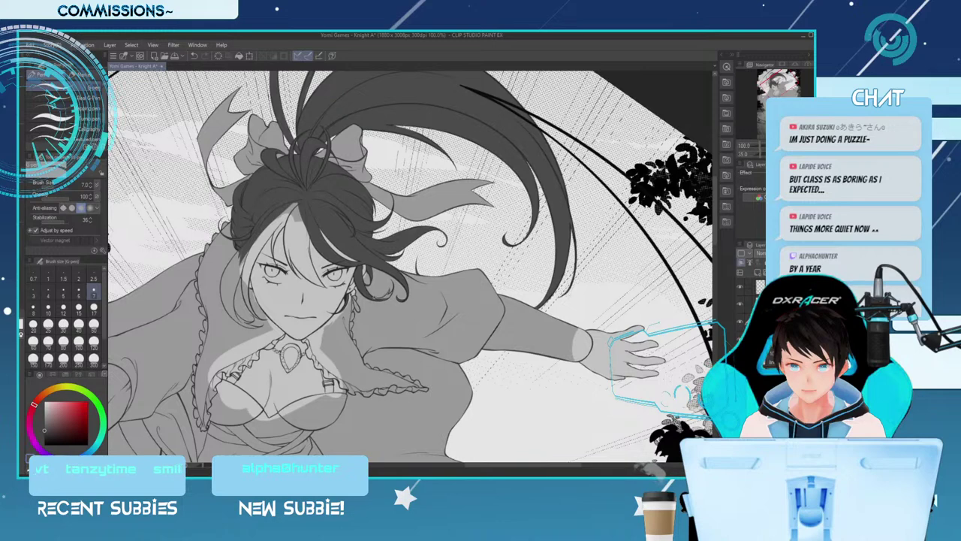
{"action": "key", "text": "bracketleft"}
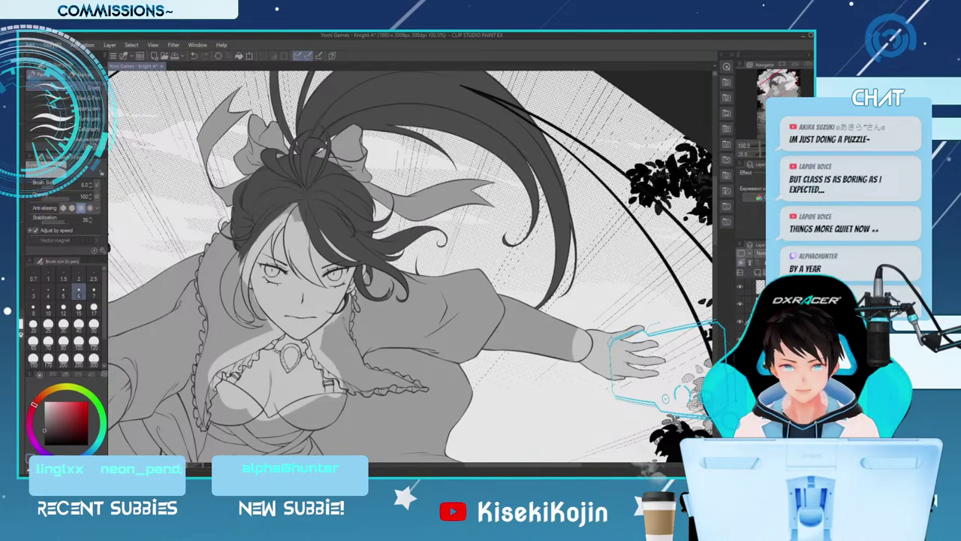
{"action": "key", "text": "e"}
{"action": "key", "text": "p"}
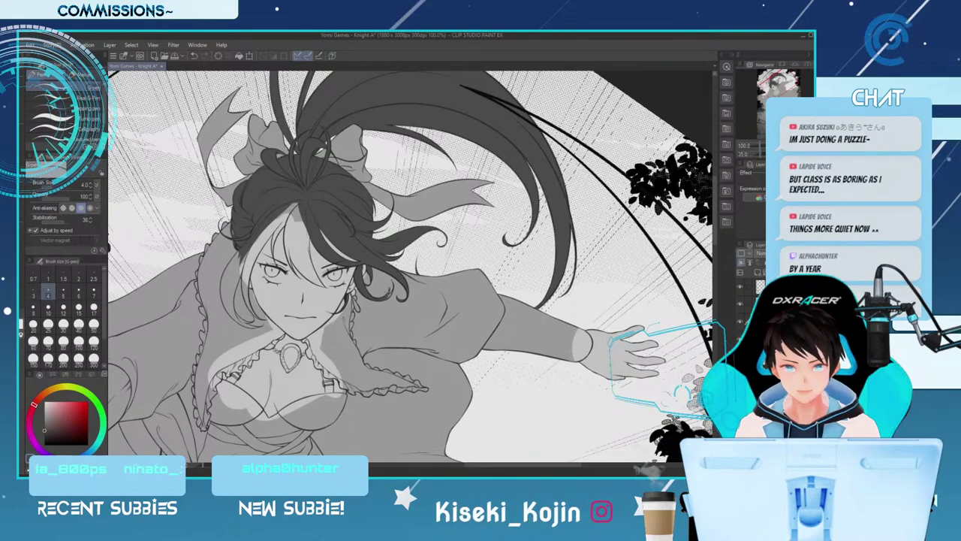
{"action": "key", "text": "e"}
{"action": "key", "text": "bracketright"}
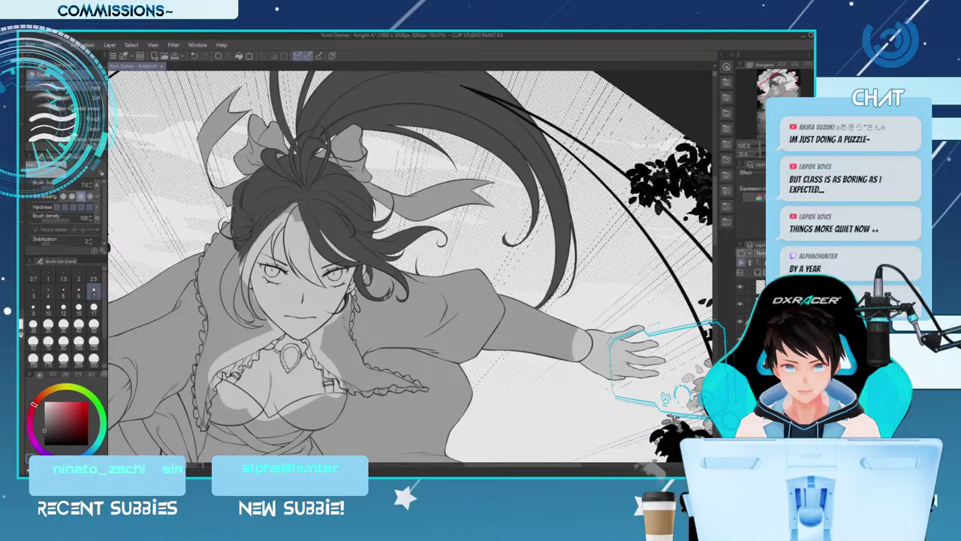
{"action": "key", "text": "p"}
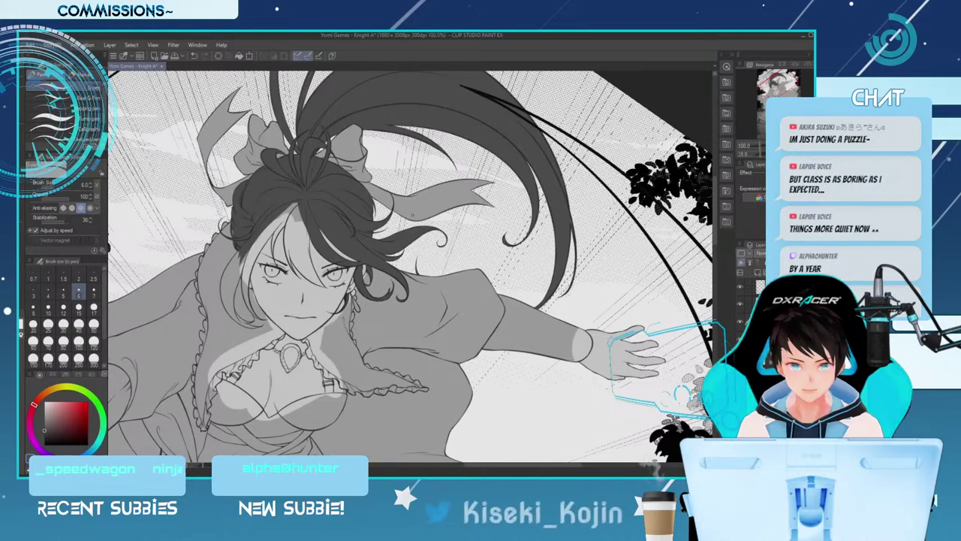
Fill the lock hanging left of the face in dark grey with brush size 15, and save the file
{"action": "key", "text": "bracketright"}
{"action": "key", "text": "bracketright"}
{"action": "key", "text": "bracketright"}
{"action": "key", "text": "bracketright"}
{"action": "key", "text": "bracketright"}
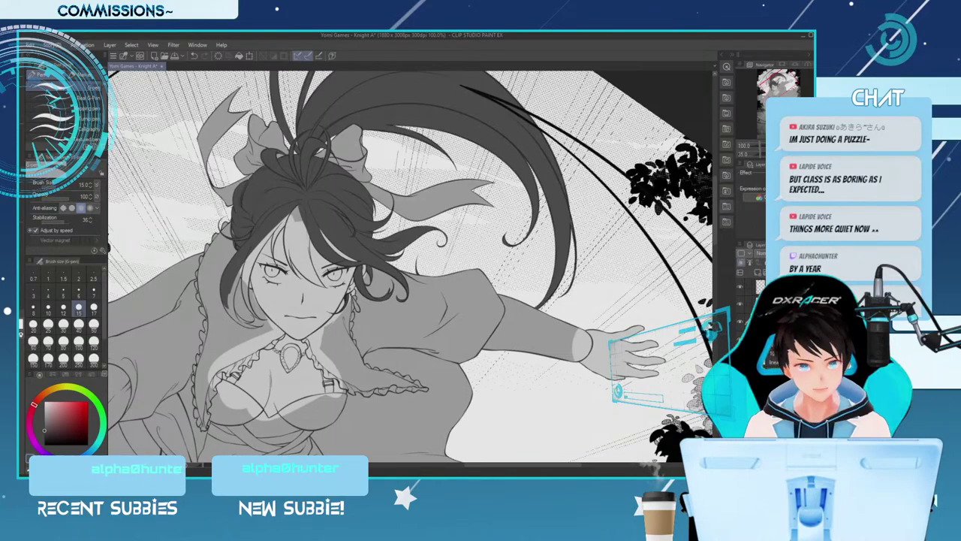
{"action": "key", "text": "ctrl+minus"}
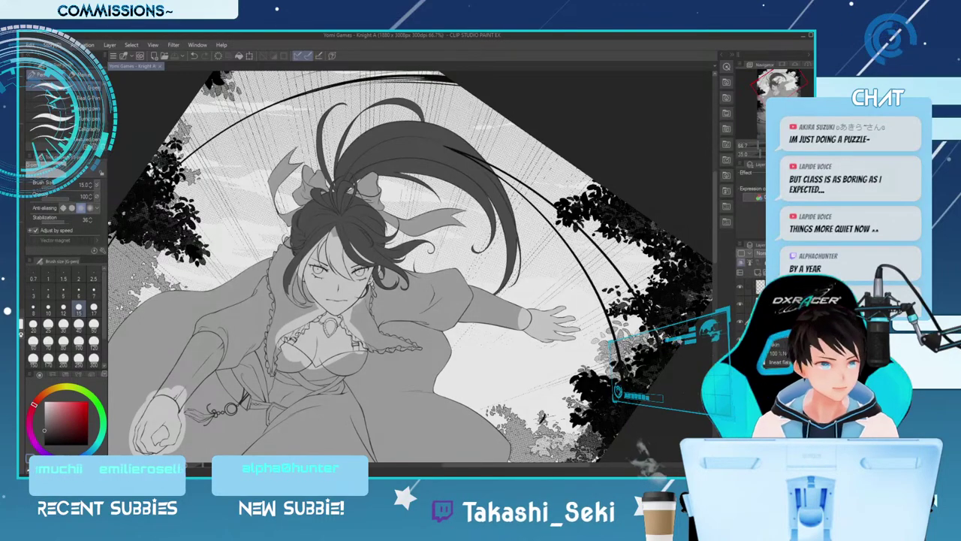
Fill more of the lock hanging left of the face in dark grey with brush sizes 10, 12 and 8, and save the file
{"action": "key", "text": "ctrl+plus"}
{"action": "left_click", "coordinate": [48, 307]}
{"action": "left_click_drag", "start_coordinate": [229, 289], "coordinate": [235, 314]}
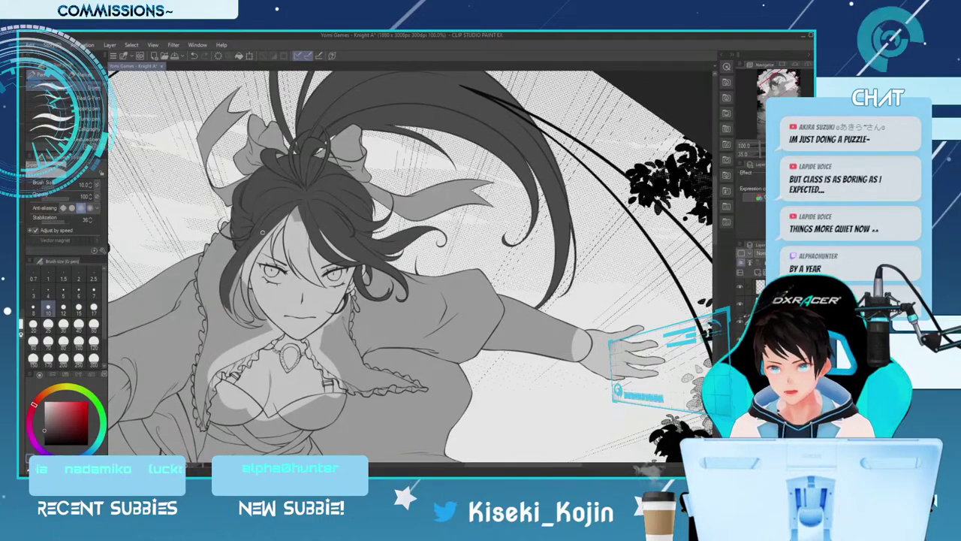
{"action": "key", "text": "bracketright"}
{"action": "key", "text": "bracketright"}
{"action": "key", "text": "bracketleft"}
{"action": "left_click_drag", "start_coordinate": [249, 253], "coordinate": [231, 297]}
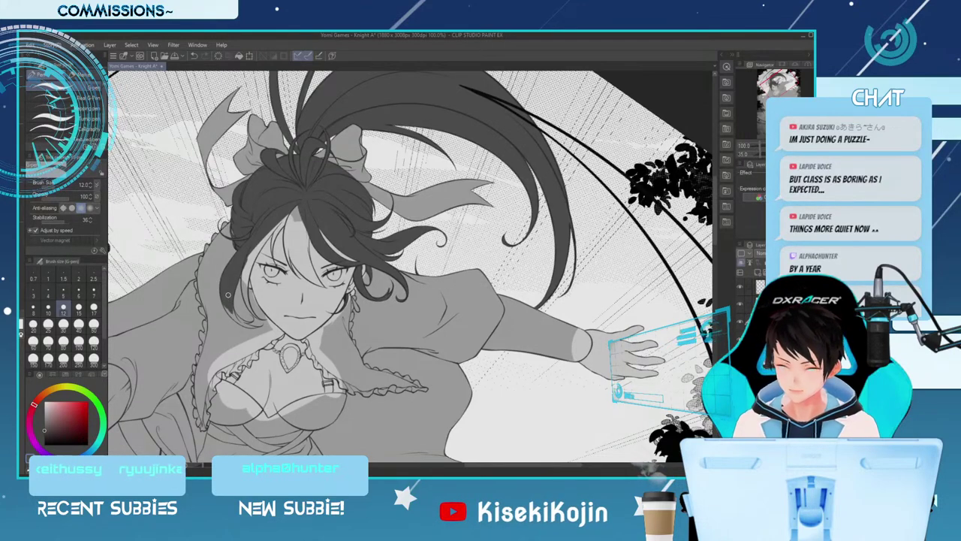
{"action": "key", "text": "bracketleft"}
{"action": "key", "text": "bracketleft"}
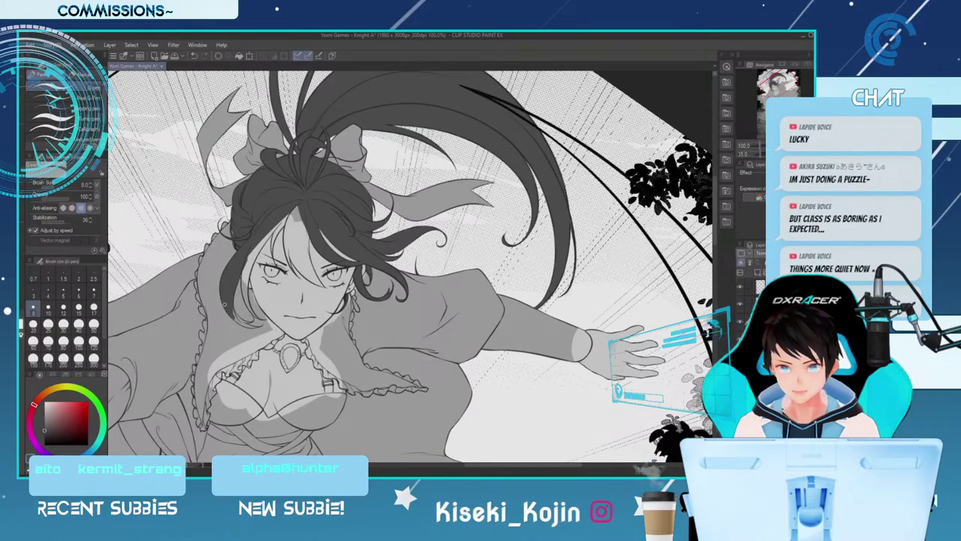
{"action": "key", "text": "ctrl+s"}
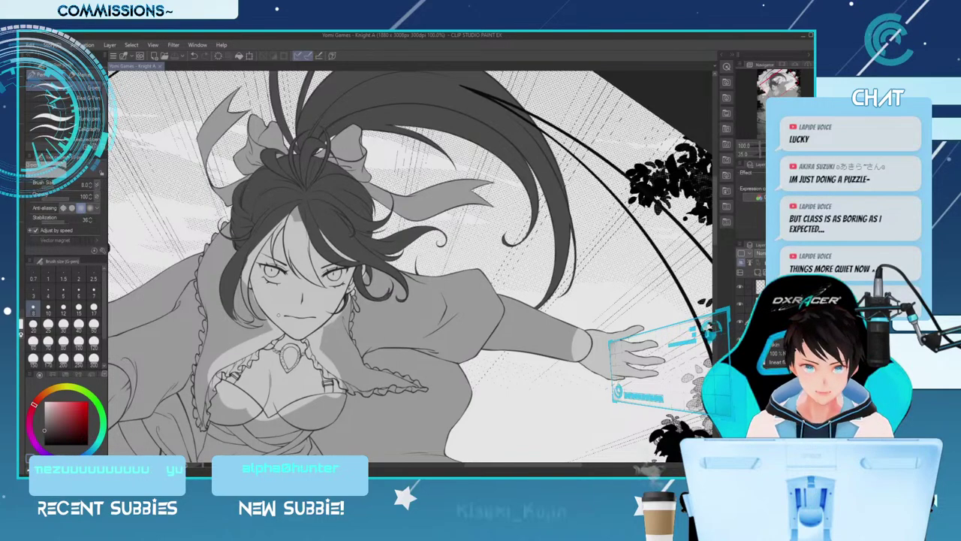
Extend the dark grey down to the tip of the lock left of the face with brush sizes 8 down to 5, using eraser size 7
{"action": "left_click_drag", "start_coordinate": [231, 305], "coordinate": [240, 320]}
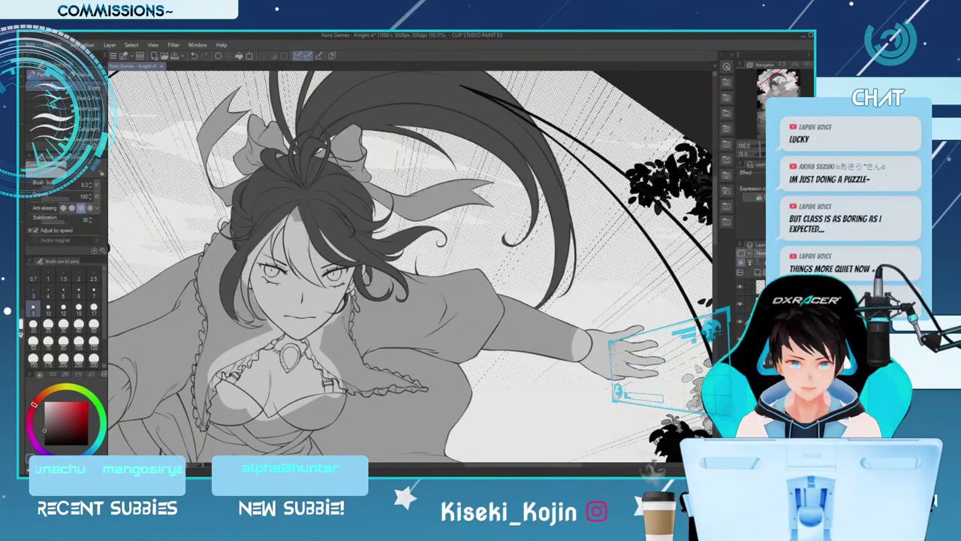
{"action": "key", "text": "bracketleft"}
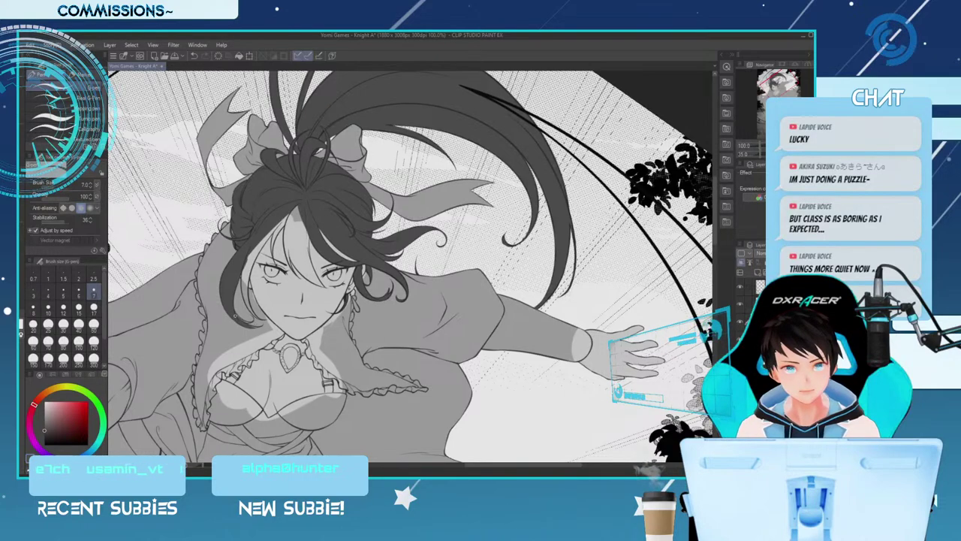
{"action": "key", "text": "bracketleft"}
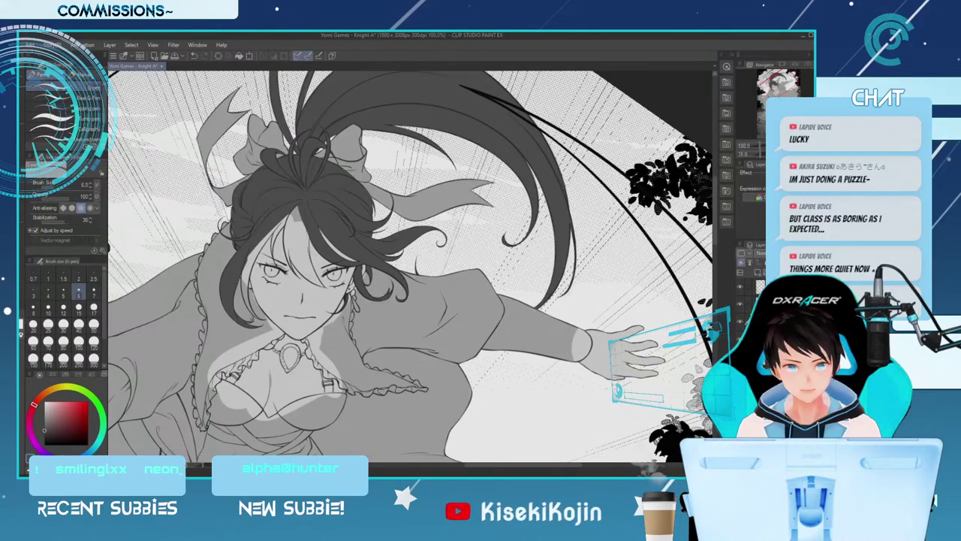
{"action": "key", "text": "b"}
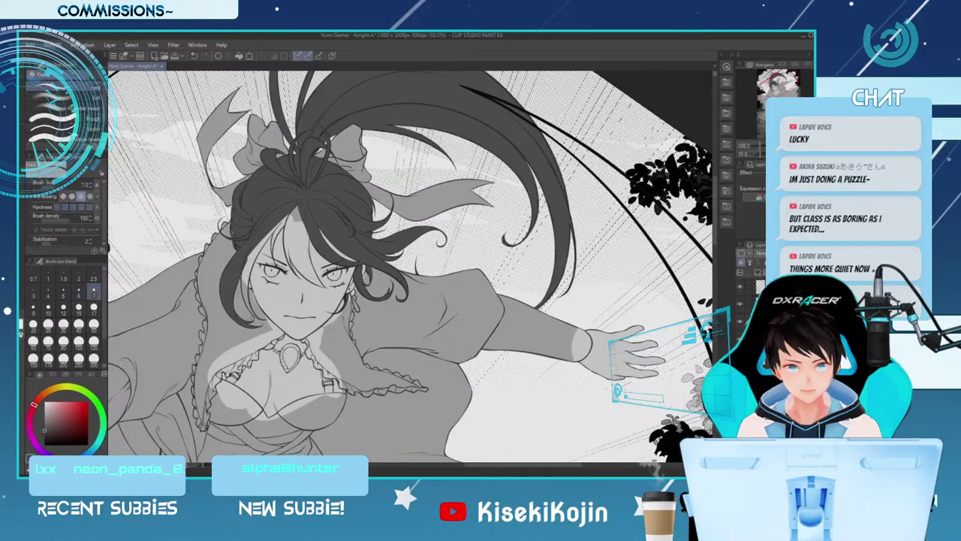
{"action": "key", "text": "p"}
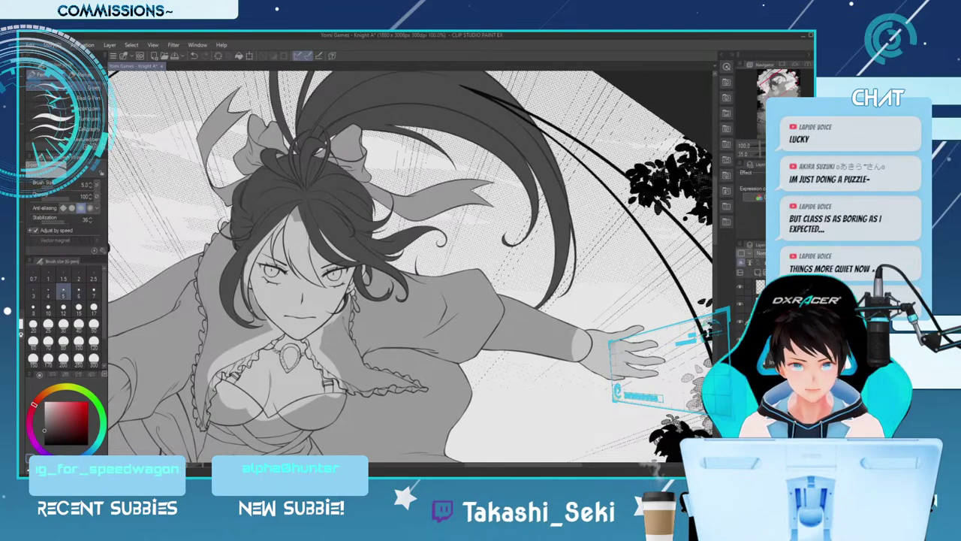
Fill the upper part of the lock at the left temple in dark grey with brush sizes 8 to 15
{"action": "key", "text": "bracketright"}
{"action": "key", "text": "bracketright"}
{"action": "key", "text": "bracketright"}
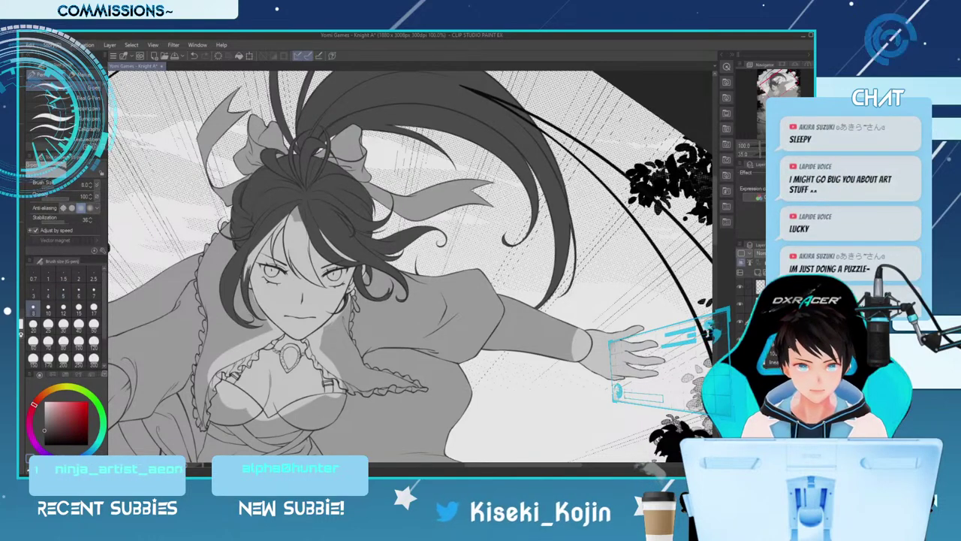
{"action": "key", "text": "bracketright"}
{"action": "key", "text": "bracketright"}
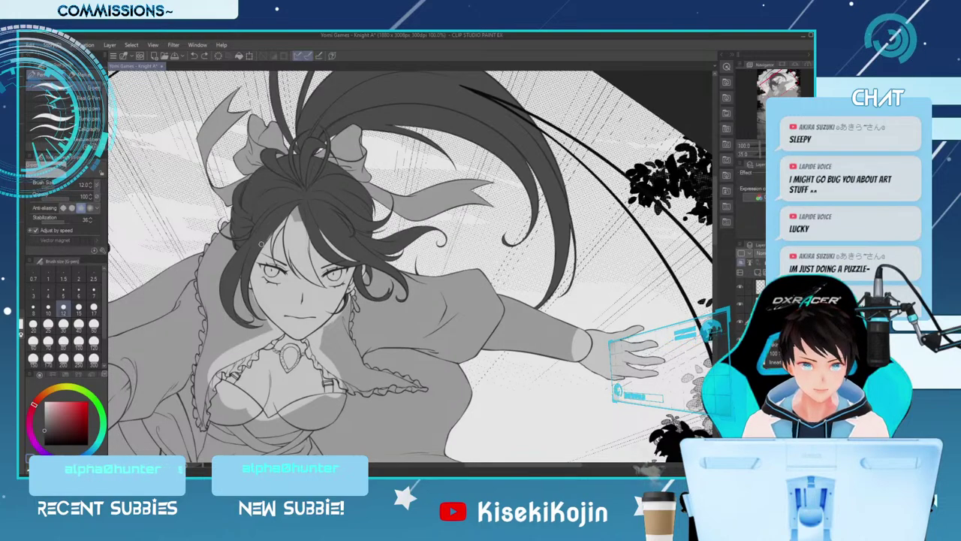
{"action": "key", "text": "bracketleft"}
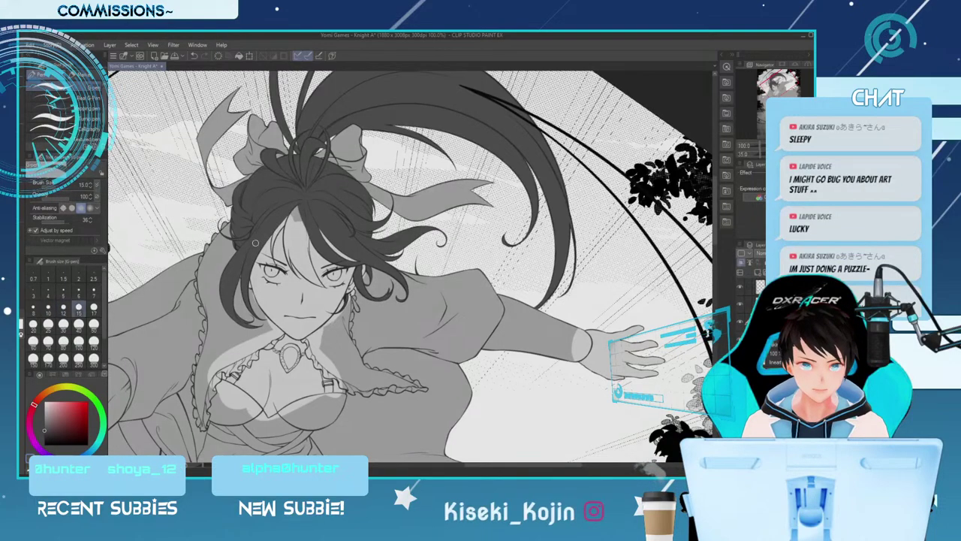
{"action": "key", "text": "bracketright"}
{"action": "key", "text": "bracketright"}
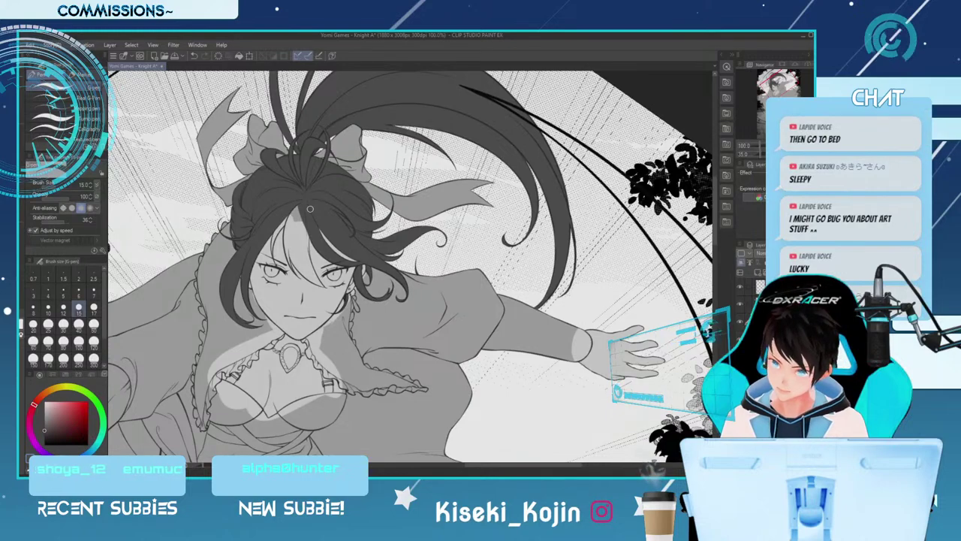
Paint the fringe left of the centre parting in dark grey with brush sizes 12 down to 8, filling its root at size 15
{"action": "key", "text": "bracketleft"}
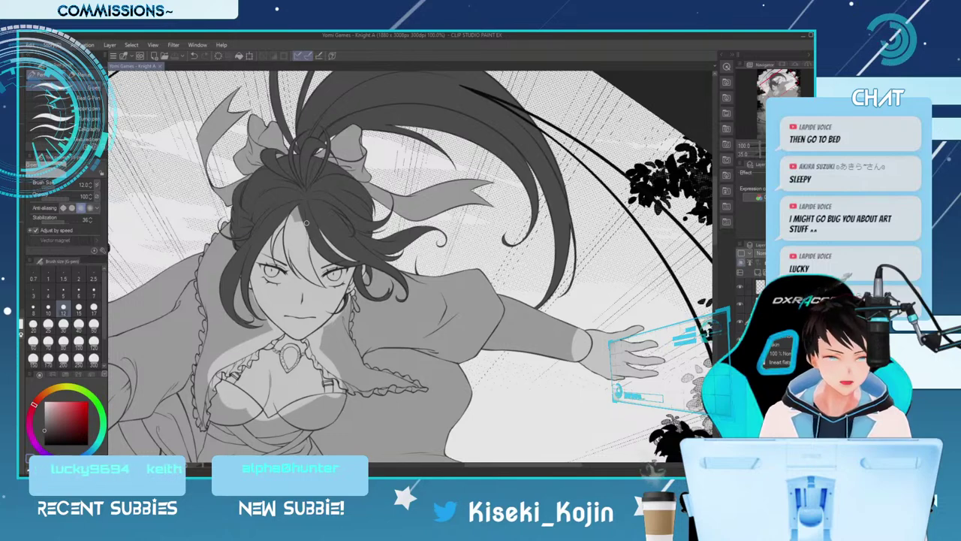
{"action": "key", "text": "bracketleft"}
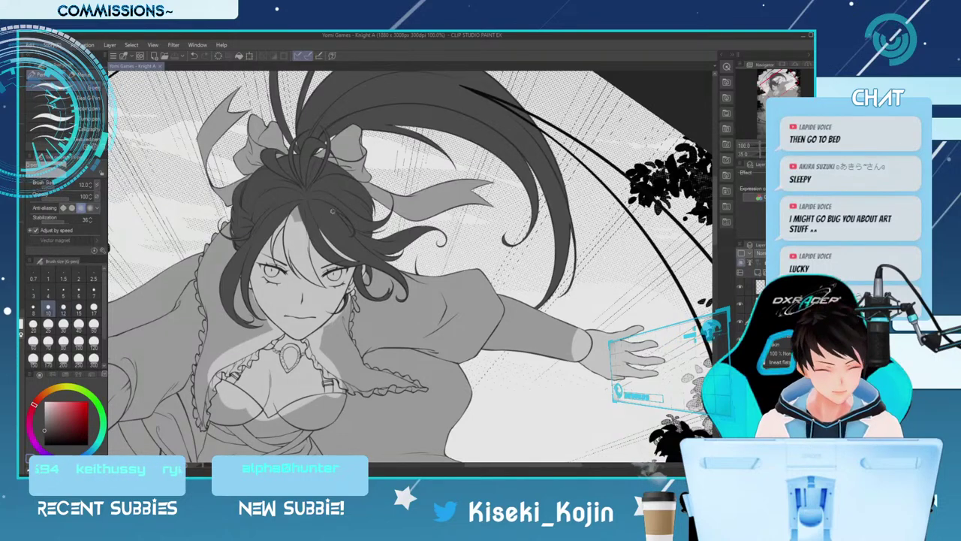
{"action": "key", "text": "bracketleft"}
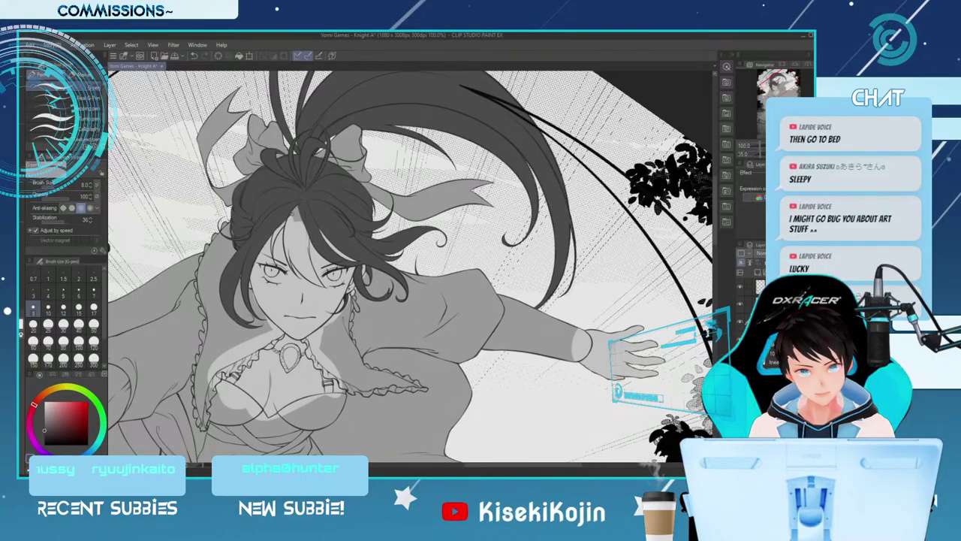
{"action": "left_click_drag", "start_coordinate": [281, 227], "coordinate": [272, 245]}
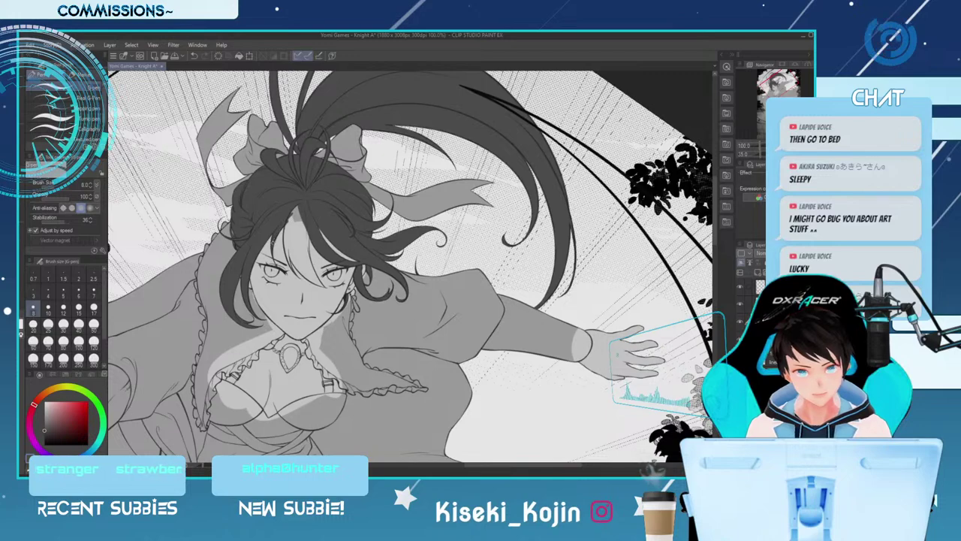
{"action": "key", "text": "bracketright"}
{"action": "key", "text": "bracketright"}
{"action": "key", "text": "bracketright"}
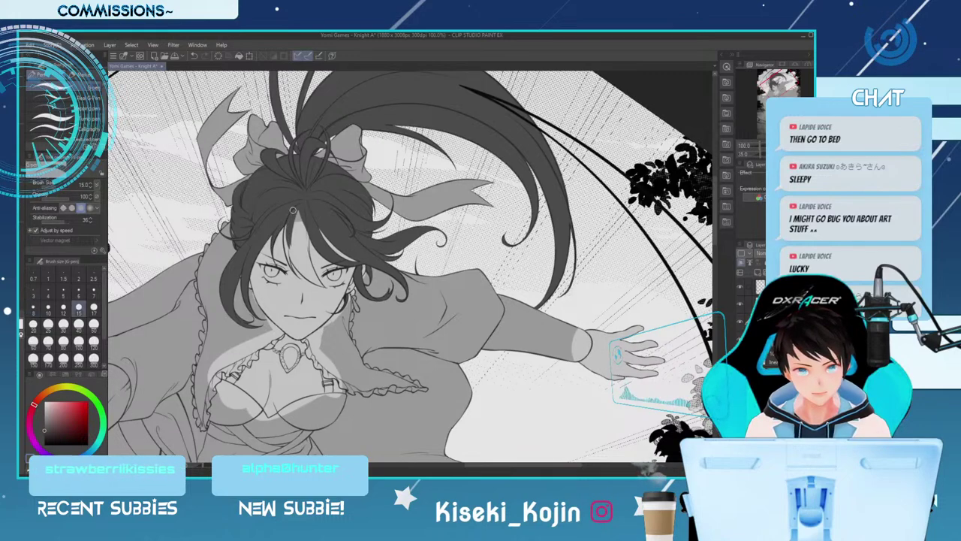
Paint the thin fringe strand above the left eye in dark grey with brush sizes 7 and 8, filling it at sizes 12 and 17
{"action": "key", "text": "bracketleft"}
{"action": "key", "text": "bracketleft"}
{"action": "key", "text": "bracketleft"}
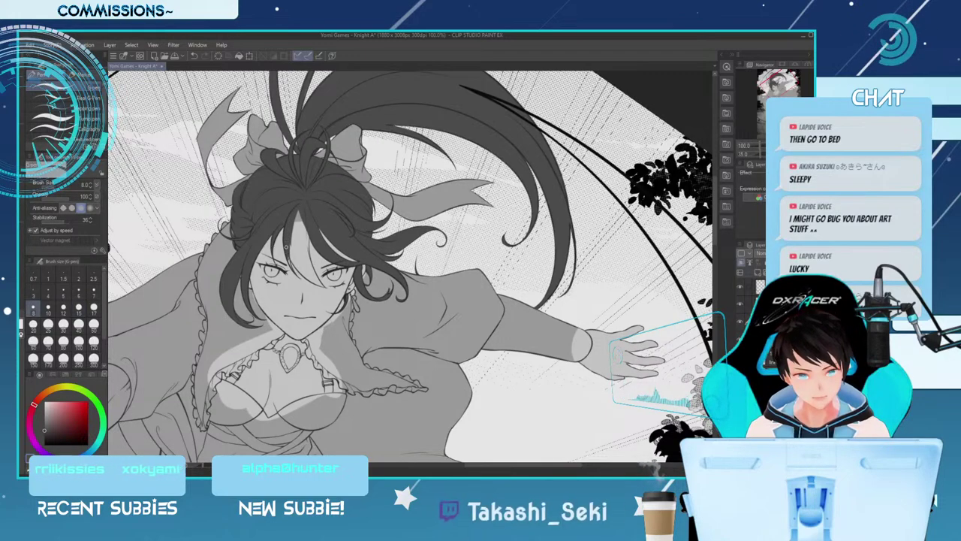
{"action": "key", "text": "bracketleft"}
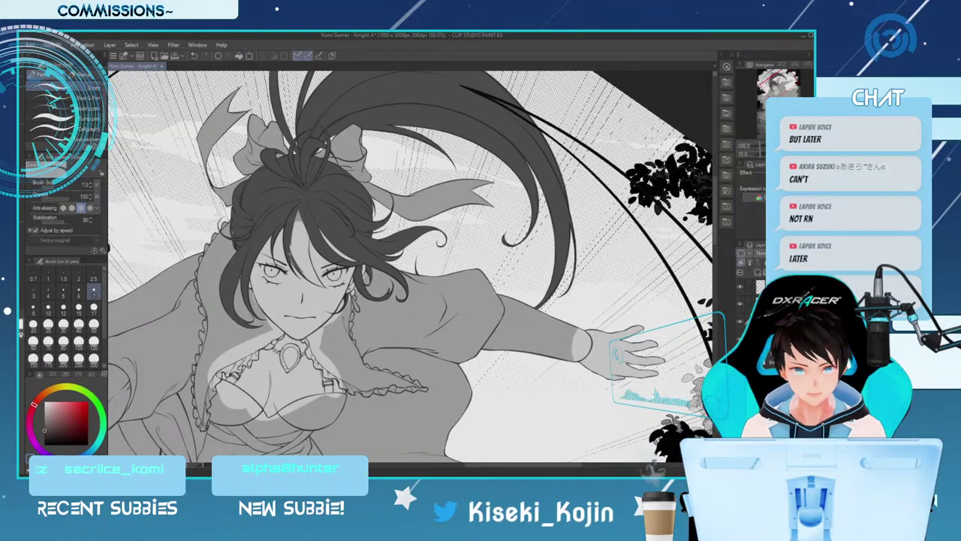
{"action": "key", "text": "bracketright"}
{"action": "key", "text": "bracketright"}
{"action": "key", "text": "bracketright"}
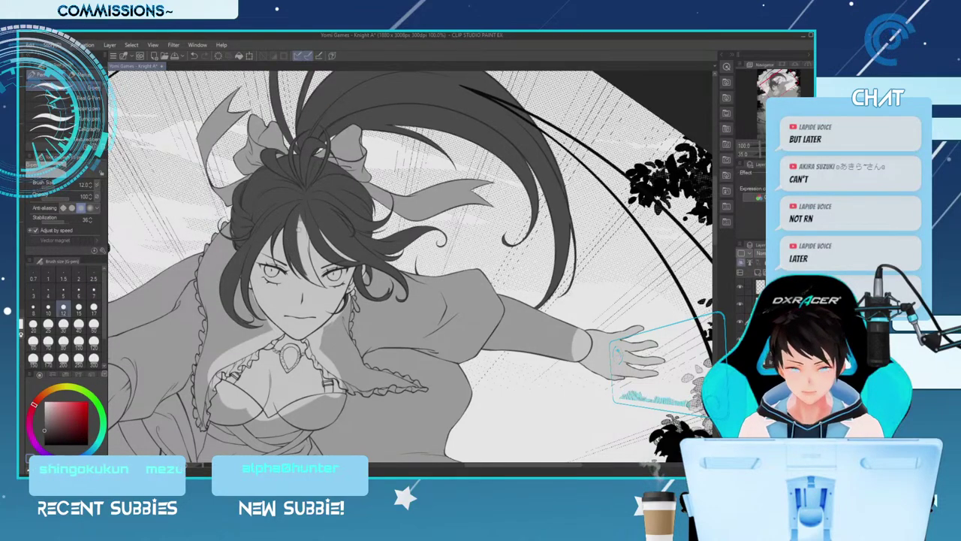
{"action": "key", "text": "bracketright"}
{"action": "key", "text": "bracketright"}
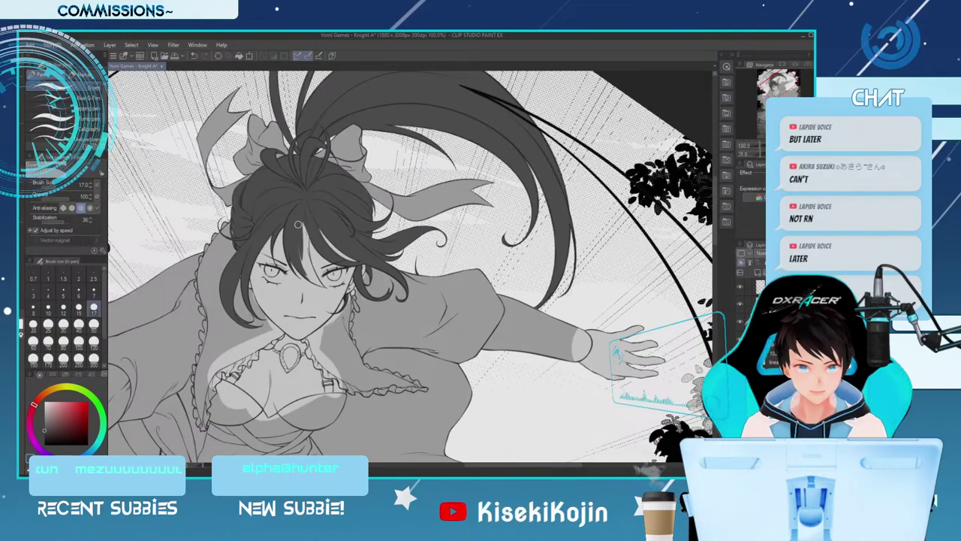
Fill the central fringe strands above the nose in dark grey with brush sizes 17, 10 and 6
{"action": "key", "text": "bracketleft"}
{"action": "key", "text": "bracketleft"}
{"action": "key", "text": "bracketleft"}
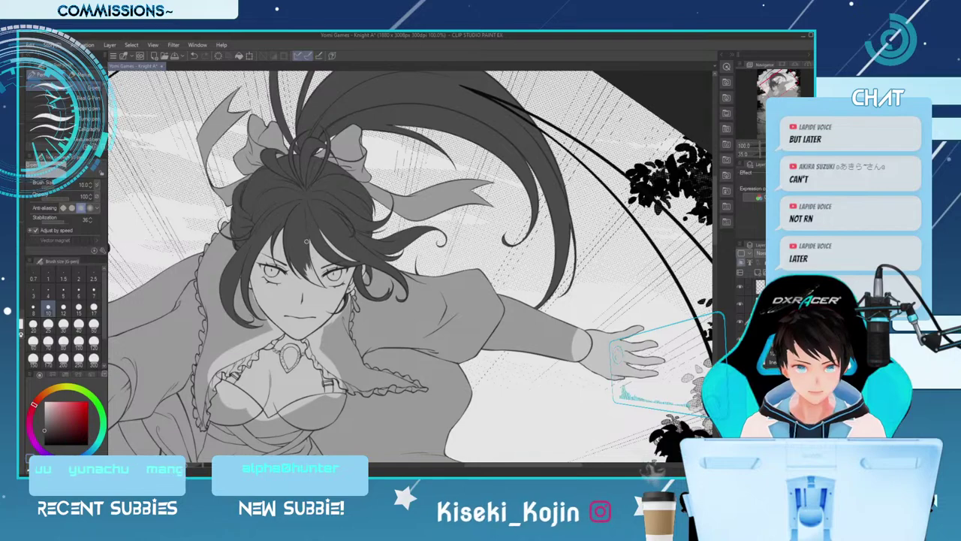
{"action": "key", "text": "bracketleft"}
{"action": "key", "text": "bracketleft"}
{"action": "key", "text": "bracketleft"}
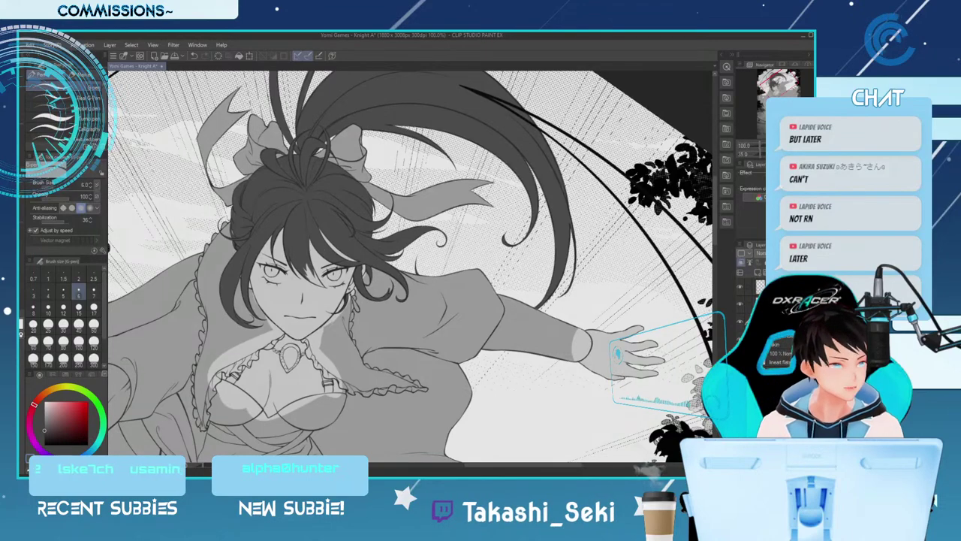
Complete the pointed fringe strand between the eyes in dark grey with brush sizes 12 and 6
{"action": "key", "text": "asciicircum"}
{"action": "key", "text": "asciicircum"}
{"action": "key", "text": "asciicircum"}
{"action": "key", "text": "bracketright"}
{"action": "key", "text": "bracketright"}
{"action": "key", "text": "bracketright"}
{"action": "key", "text": "bracketright"}
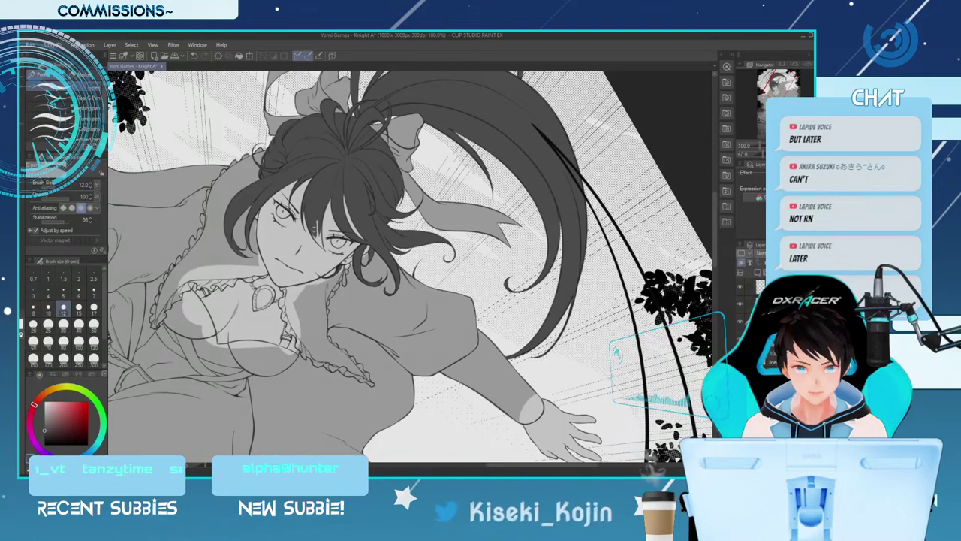
{"action": "key", "text": "bracketleft"}
{"action": "key", "text": "bracketleft"}
{"action": "key", "text": "bracketleft"}
{"action": "key", "text": "bracketleft"}
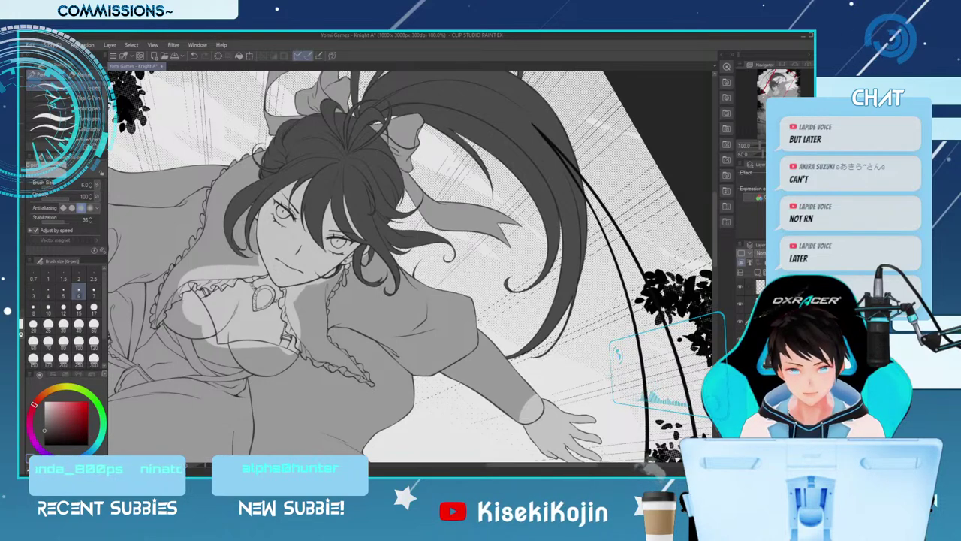
Trim the edges of the dark grey fringe strands with eraser sizes 7 and 6
{"action": "key", "text": "e"}
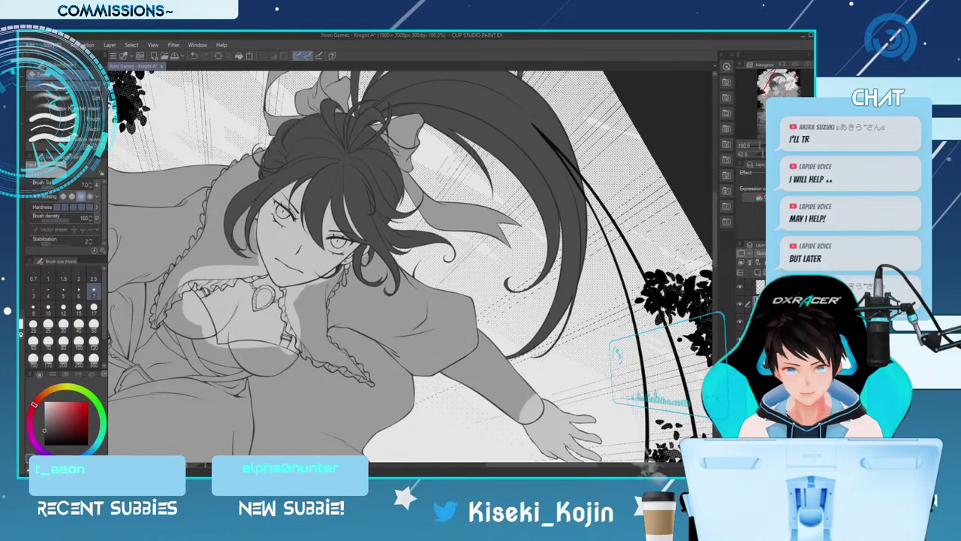
{"action": "key", "text": "["}
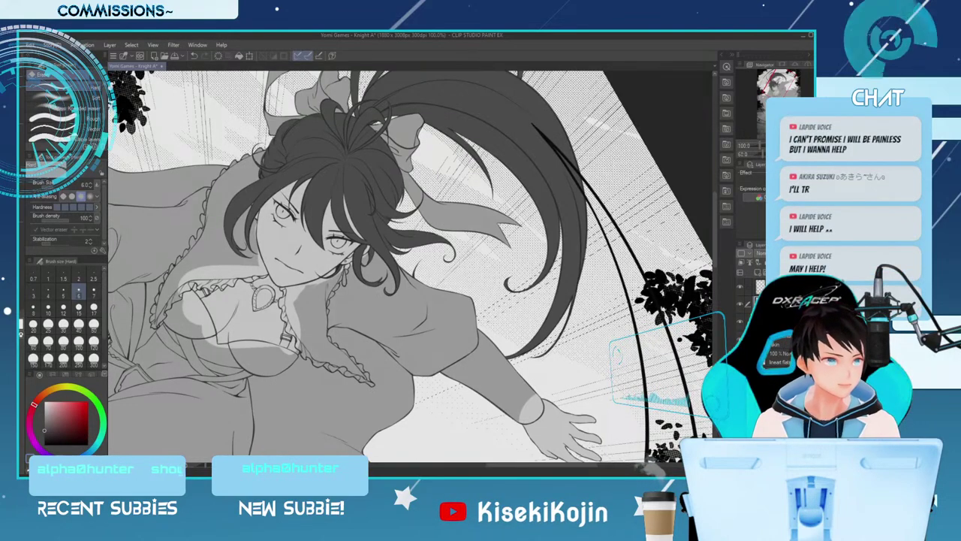
{"action": "key", "text": "minus"}
{"action": "key", "text": "minus"}
{"action": "key", "text": "minus"}
{"action": "key", "text": "minus"}
{"action": "key", "text": "minus"}
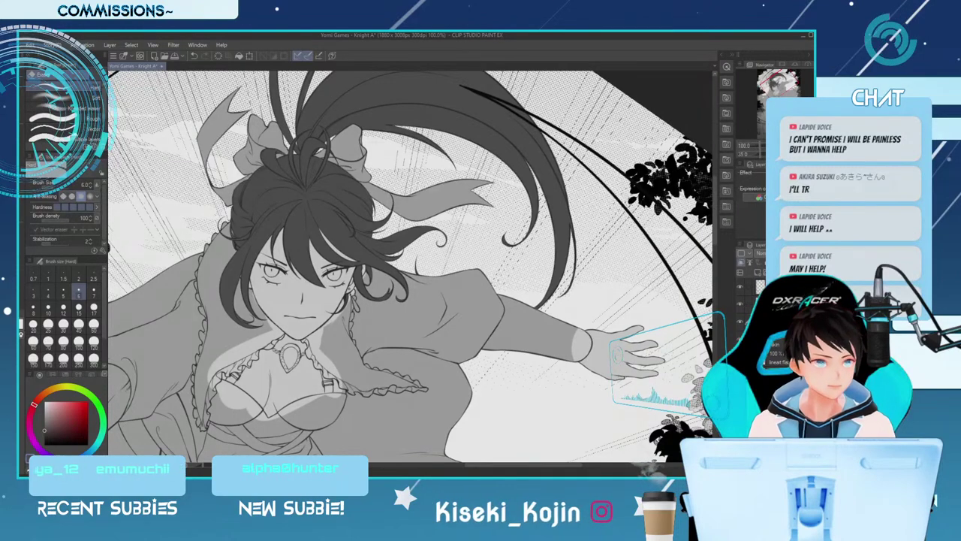
Paint the upper edge of the bodice's right-hand cup in white with the G-pen at size 15
{"action": "left_click_drag", "start_coordinate": [714, 209], "coordinate": [714, 222]}
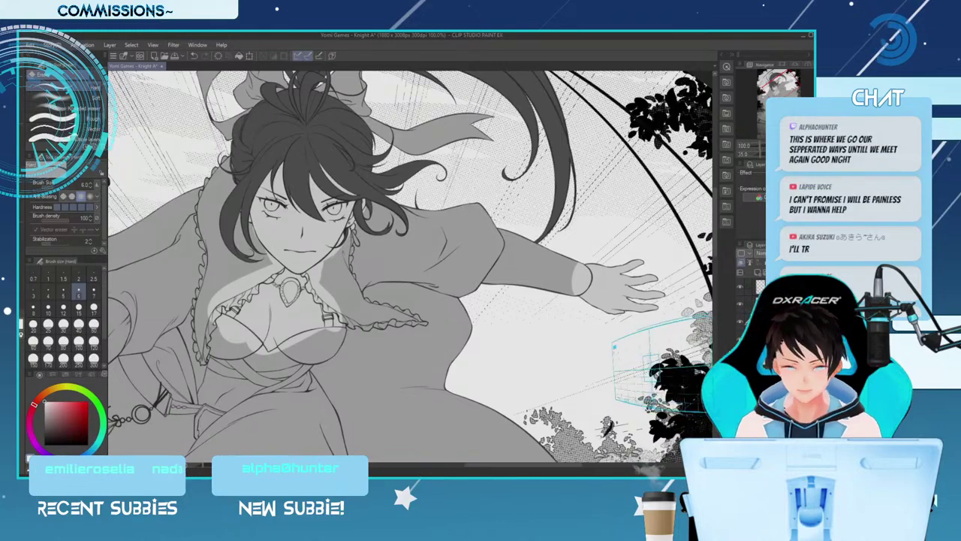
{"action": "key", "text": "minus"}
{"action": "key", "text": "minus"}
{"action": "key", "text": "minus"}
{"action": "key", "text": "minus"}
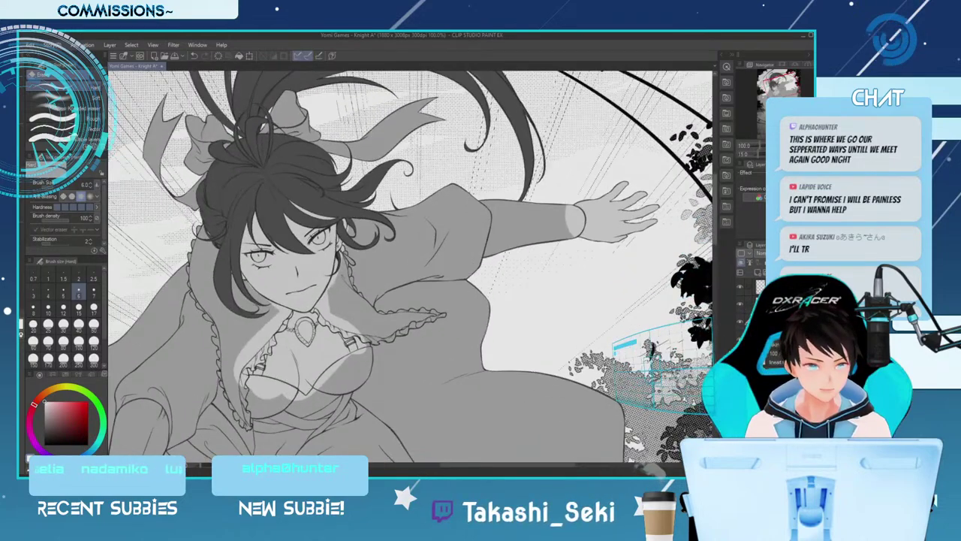
{"action": "scroll", "coordinate": [336, 234], "scroll_direction": "down", "scroll_amount": 3}
{"action": "key", "text": "bracketright"}
{"action": "key", "text": "bracketright"}
{"action": "key", "text": "bracketright"}
{"action": "key", "text": "bracketright"}
{"action": "key", "text": "bracketright"}
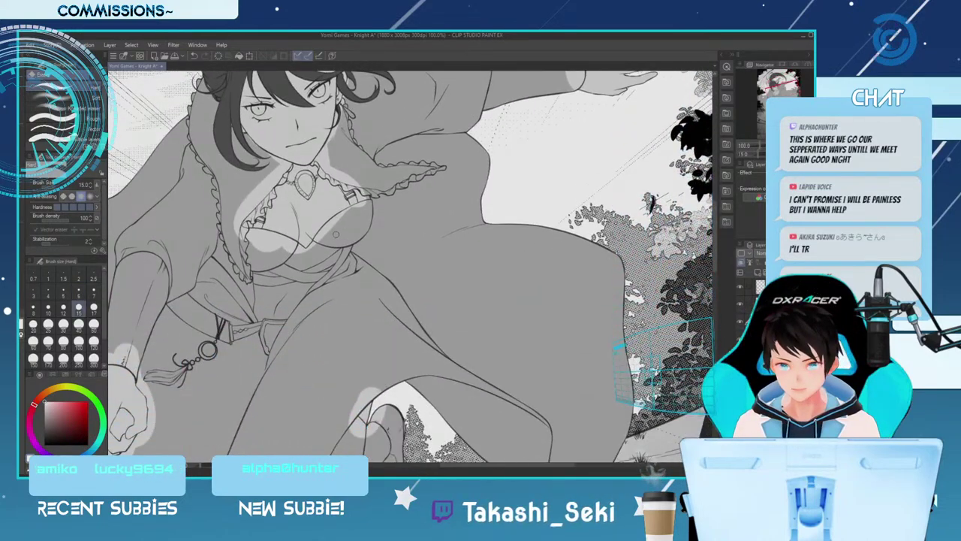
{"action": "key", "text": "bracketright"}
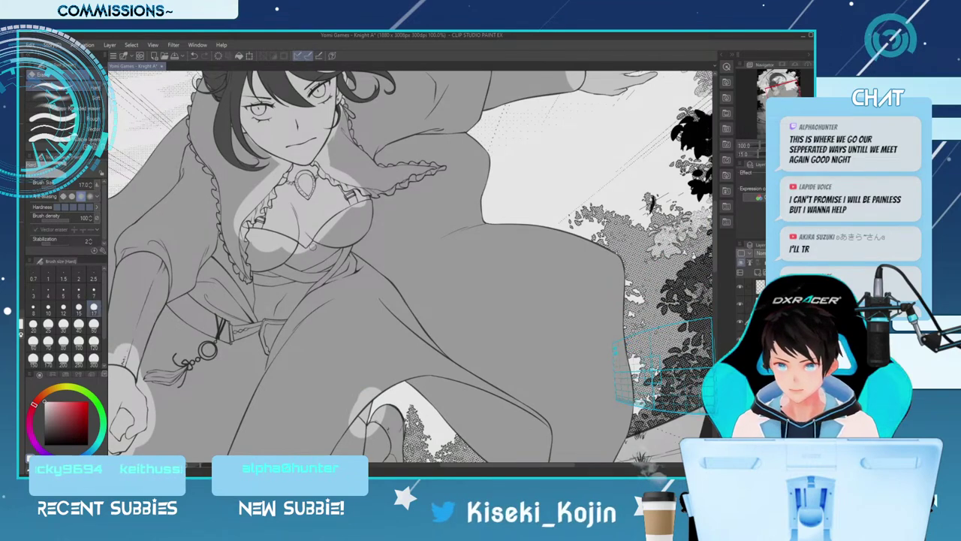
{"action": "key", "text": "p"}
{"action": "key", "text": "bracketright"}
{"action": "key", "text": "bracketright"}
{"action": "key", "text": "bracketright"}
{"action": "key", "text": "bracketright"}
{"action": "key", "text": "bracketright"}
{"action": "left_click_drag", "start_coordinate": [306, 253], "coordinate": [325, 234]}
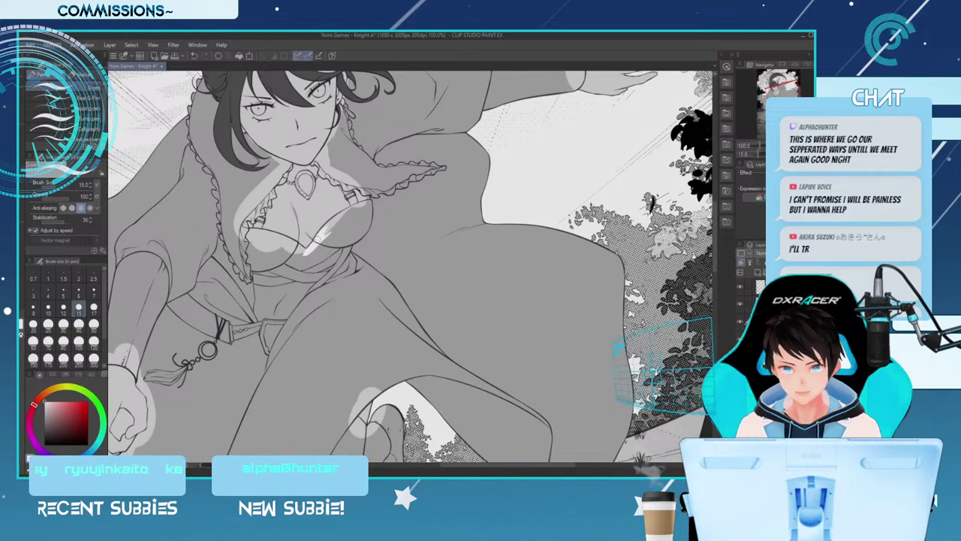
{"action": "left_click_drag", "start_coordinate": [332, 223], "coordinate": [359, 205]}
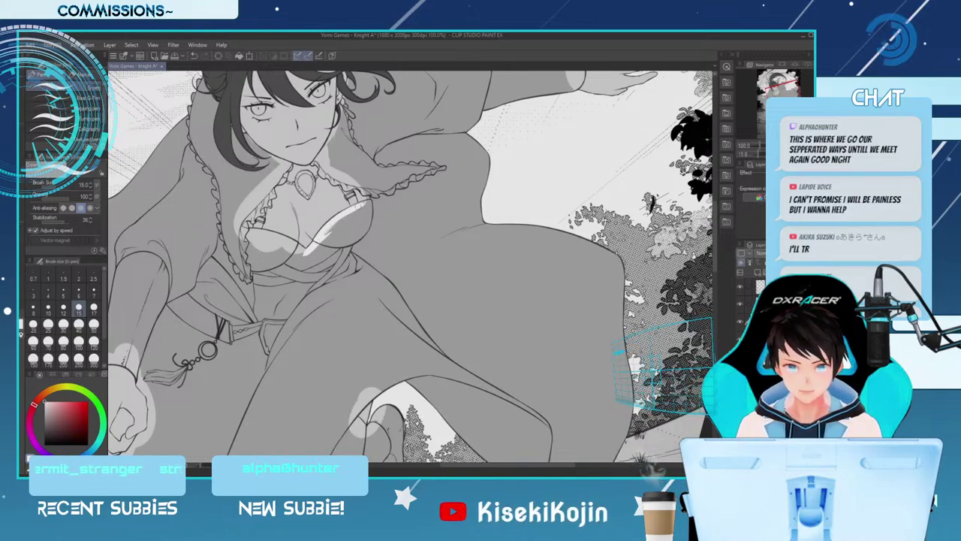
Complete the outer edge of the right-hand cup in white at brush size 8 and fill its interior at sizes 25 and 17
{"action": "key", "text": "["}
{"action": "key", "text": "["}
{"action": "key", "text": "["}
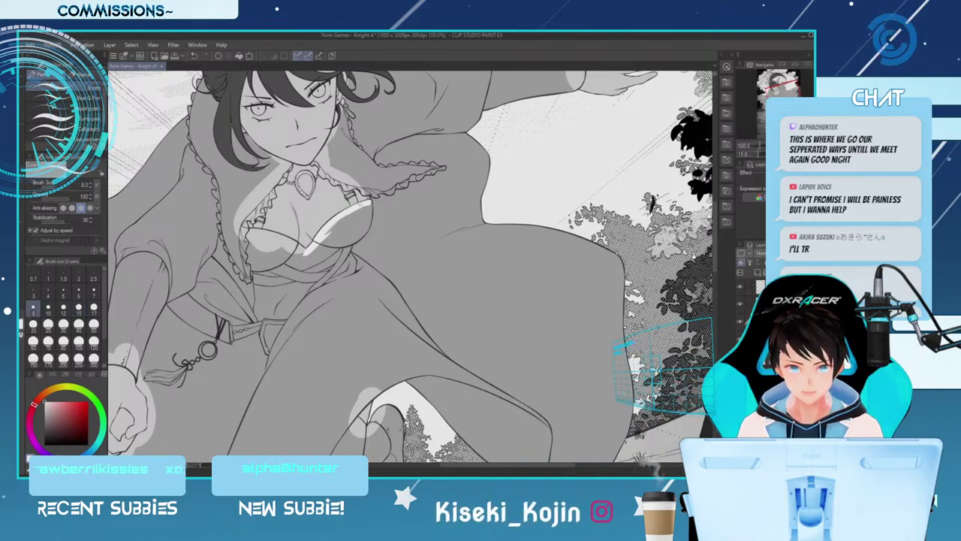
{"action": "mouse_move", "coordinate": [367, 202]}
{"action": "left_mouse_down"}
{"action": "mouse_move", "coordinate": [371, 220]}
{"action": "mouse_move", "coordinate": [360, 211]}
{"action": "mouse_move", "coordinate": [342, 230]}
{"action": "left_mouse_up"}
{"action": "key", "text": "bracketright"}
{"action": "key", "text": "bracketright"}
{"action": "key", "text": "bracketright"}
{"action": "key", "text": "bracketright"}
{"action": "key", "text": "bracketright"}
{"action": "key", "text": "bracketright"}
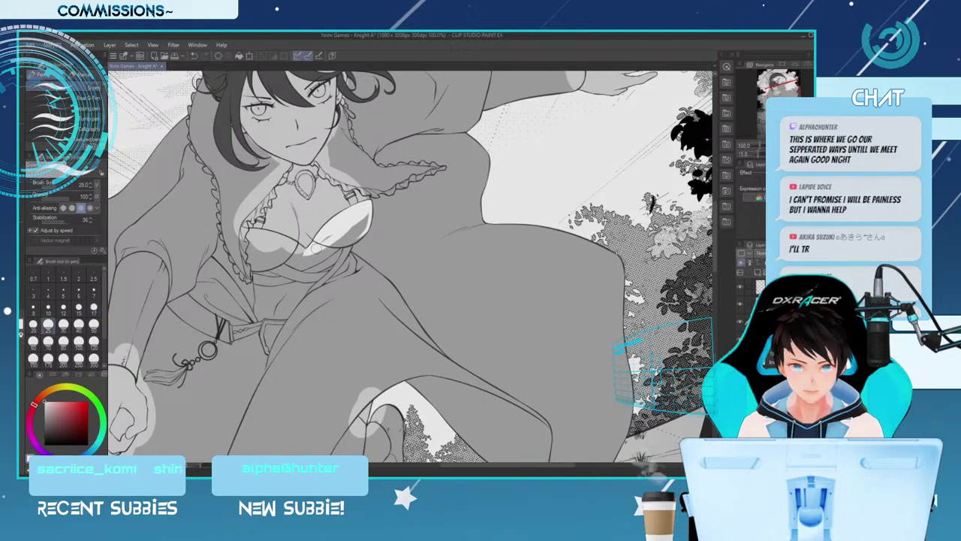
{"action": "key", "text": "bracketleft"}
{"action": "key", "text": "bracketleft"}
{"action": "left_click_drag", "start_coordinate": [366, 209], "coordinate": [344, 240]}
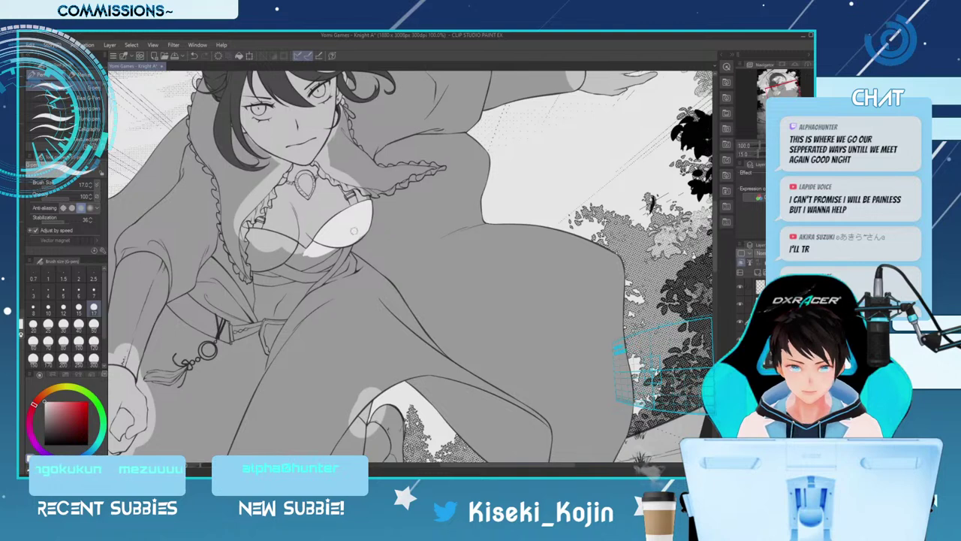
Paint the top edge of the left-hand cup in white at brush sizes 10 and 8, and start filling it at size 17
{"action": "key", "text": "bracketleft"}
{"action": "key", "text": "bracketleft"}
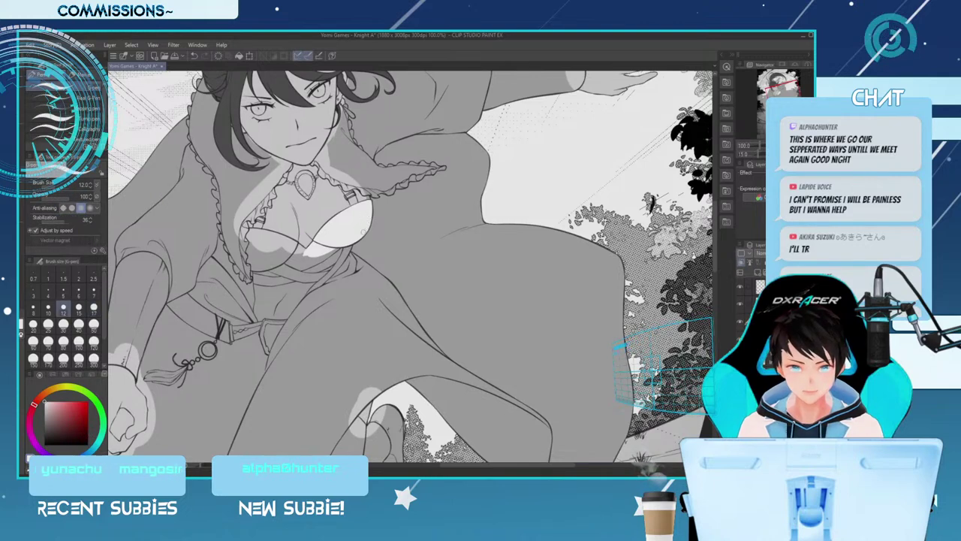
{"action": "key", "text": "["}
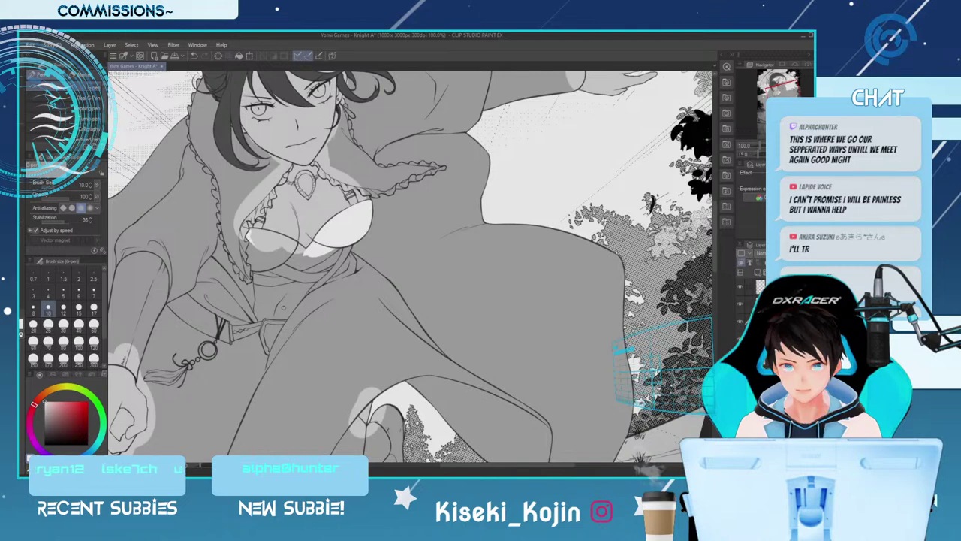
{"action": "key", "text": "bracketleft"}
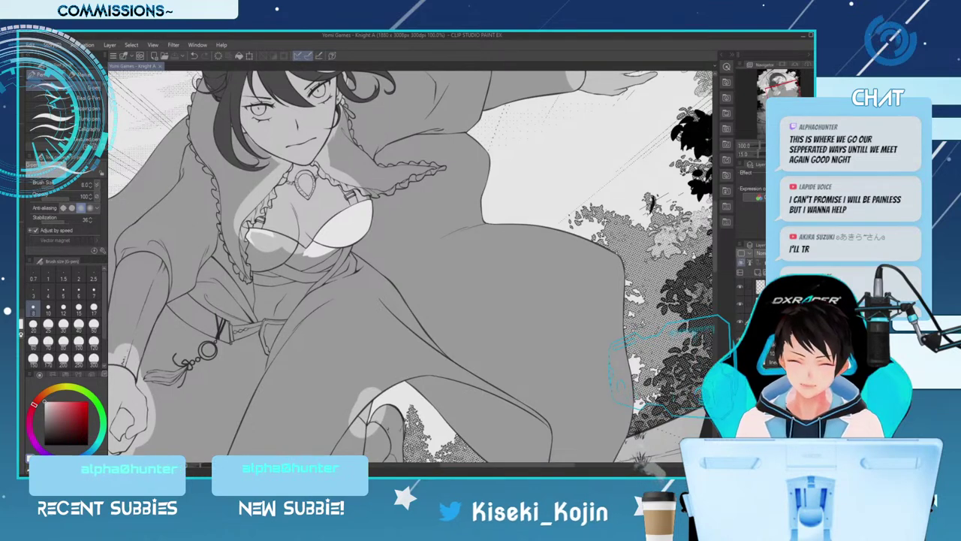
{"action": "key", "text": "bracketright"}
{"action": "key", "text": "bracketright"}
{"action": "key", "text": "bracketright"}
{"action": "key", "text": "bracketright"}
{"action": "left_click_drag", "start_coordinate": [251, 232], "coordinate": [260, 248]}
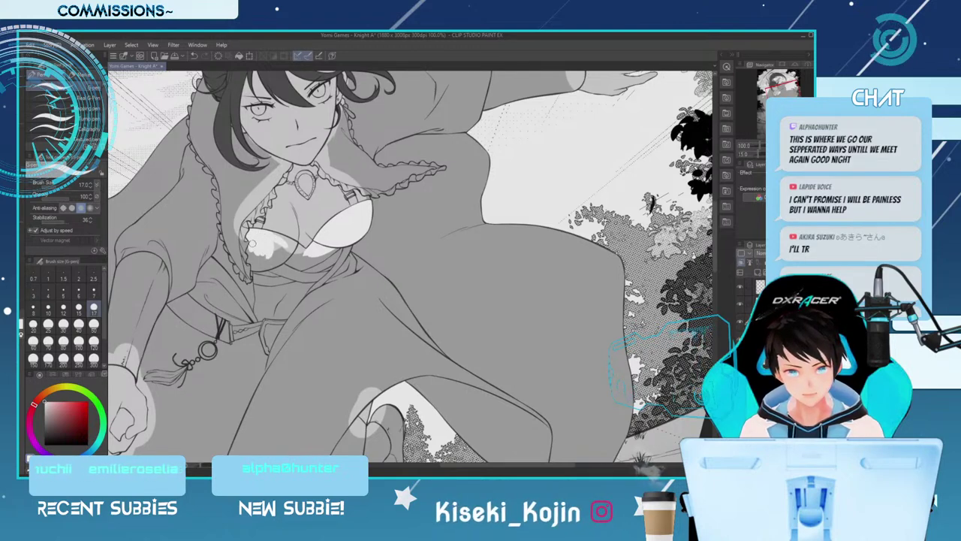
Paint the remaining edge of the left-hand cup in white at brush size 12 and fill its interior at size 25
{"action": "key", "text": "bracketleft"}
{"action": "key", "text": "bracketleft"}
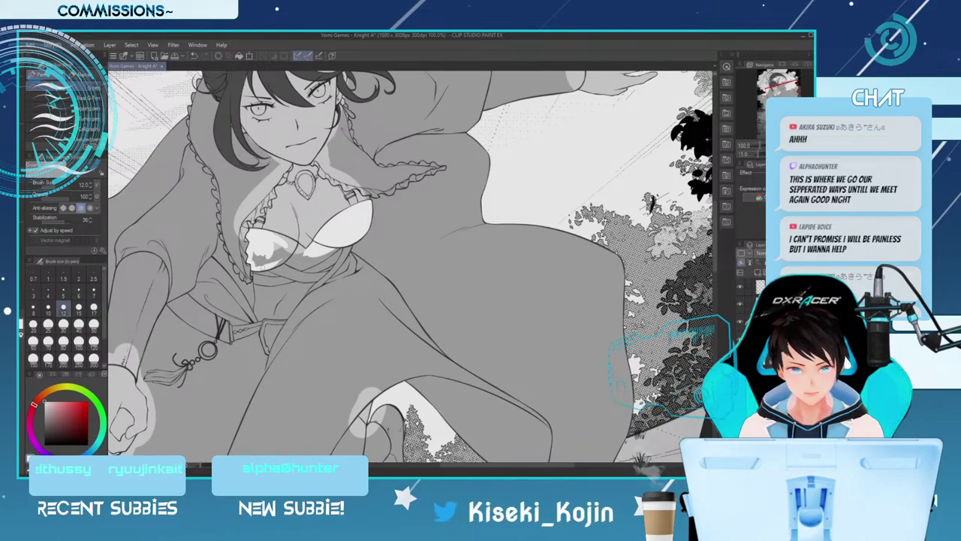
{"action": "key", "text": "bracketright"}
{"action": "key", "text": "bracketright"}
{"action": "key", "text": "bracketright"}
{"action": "key", "text": "bracketright"}
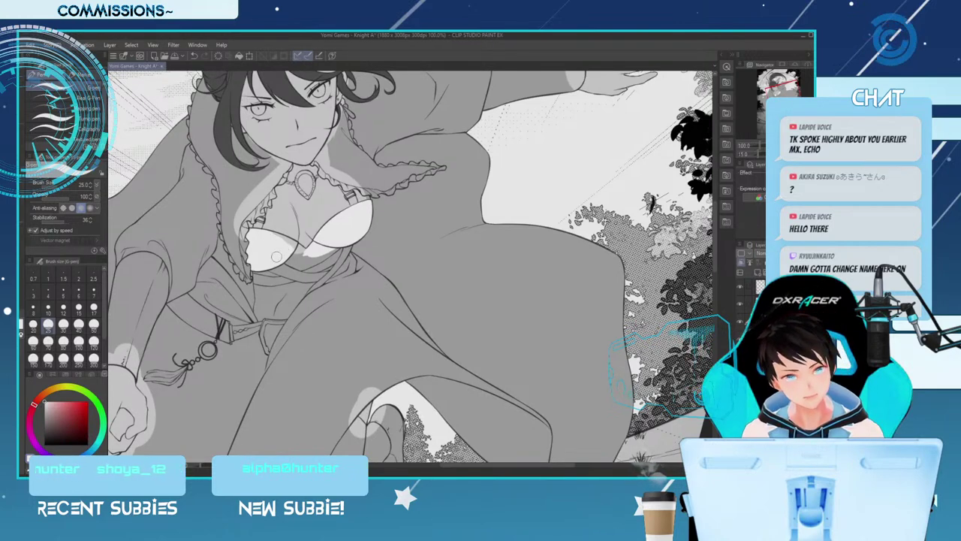
{"action": "key", "text": "bracketleft"}
{"action": "key", "text": "bracketleft"}
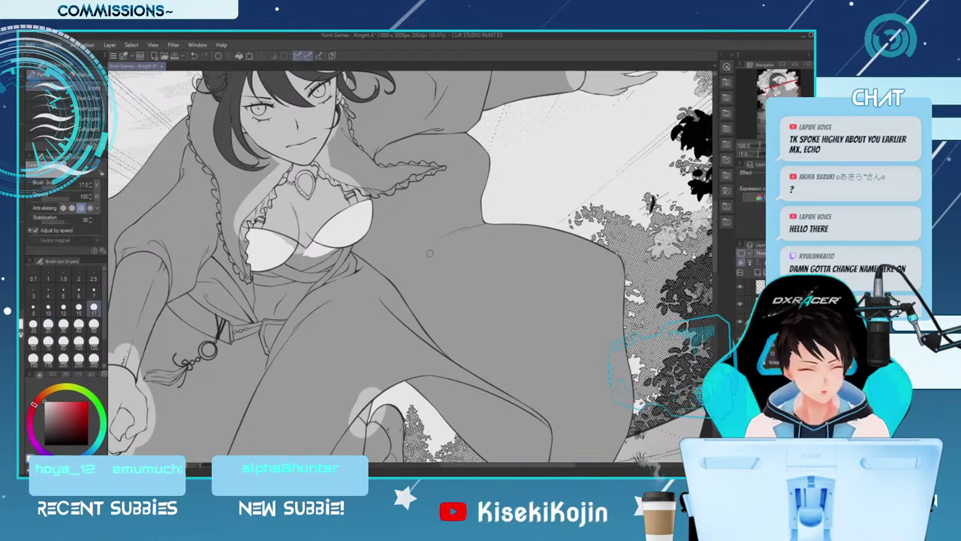
Paint the edge of the bodice panel beneath the two cups in white at brush size 12 and tidy it with the eraser
{"action": "key", "text": "asciicircum"}
{"action": "key", "text": "asciicircum"}
{"action": "key", "text": "asciicircum"}
{"action": "key", "text": "asciicircum"}
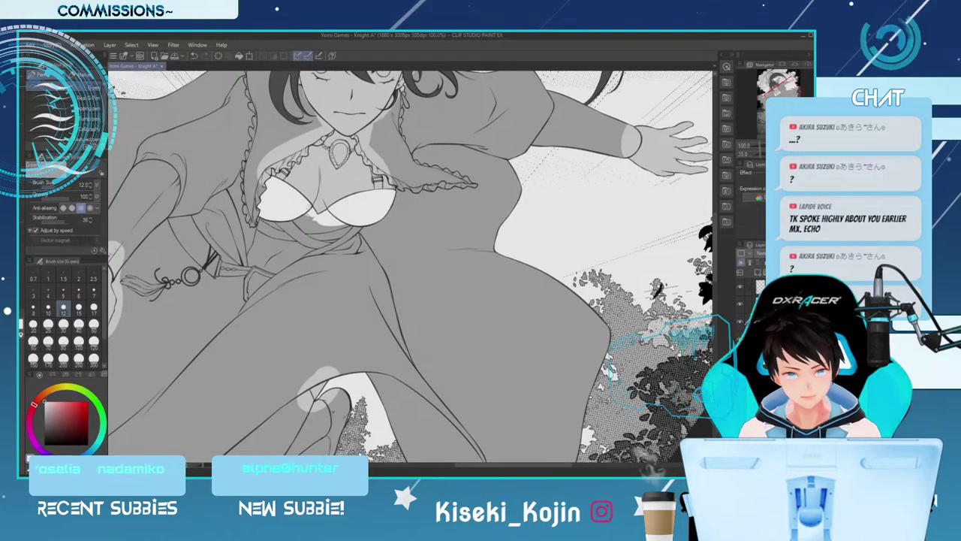
{"action": "key", "text": "e"}
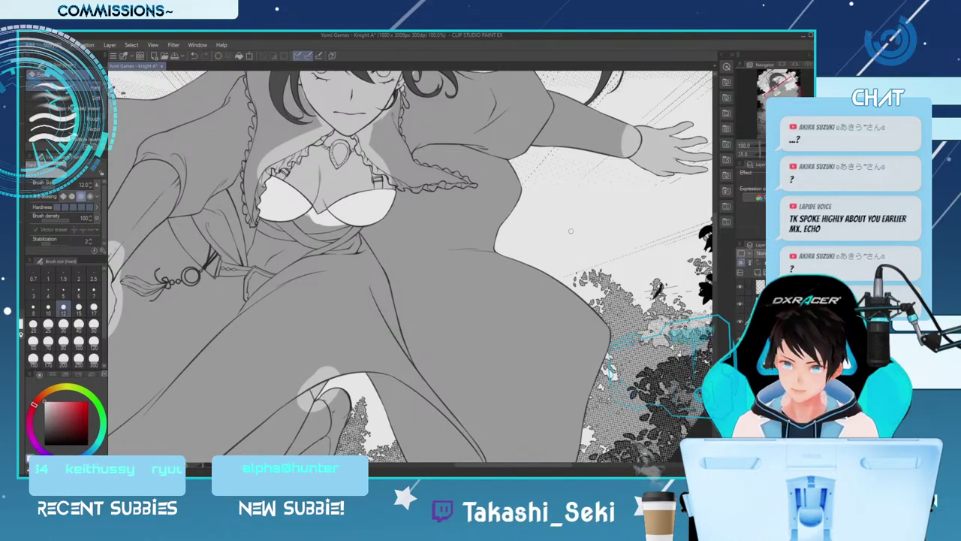
{"action": "key", "text": "minus"}
{"action": "key", "text": "minus"}
{"action": "key", "text": "minus"}
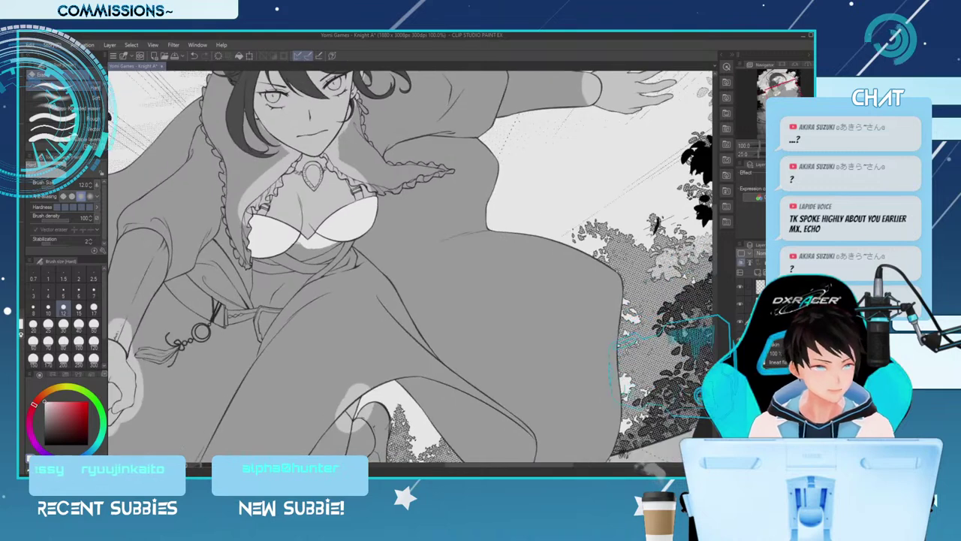
Fill the centre of the bodice panel beneath the cups in white at brush sizes 25 and 15
{"action": "key", "text": "p"}
{"action": "key", "text": "bracketright"}
{"action": "key", "text": "bracketright"}
{"action": "key", "text": "bracketright"}
{"action": "key", "text": "bracketright"}
{"action": "mouse_move", "coordinate": [288, 245]}
{"action": "left_mouse_down"}
{"action": "mouse_move", "coordinate": [296, 251]}
{"action": "mouse_move", "coordinate": [286, 248]}
{"action": "left_mouse_up"}
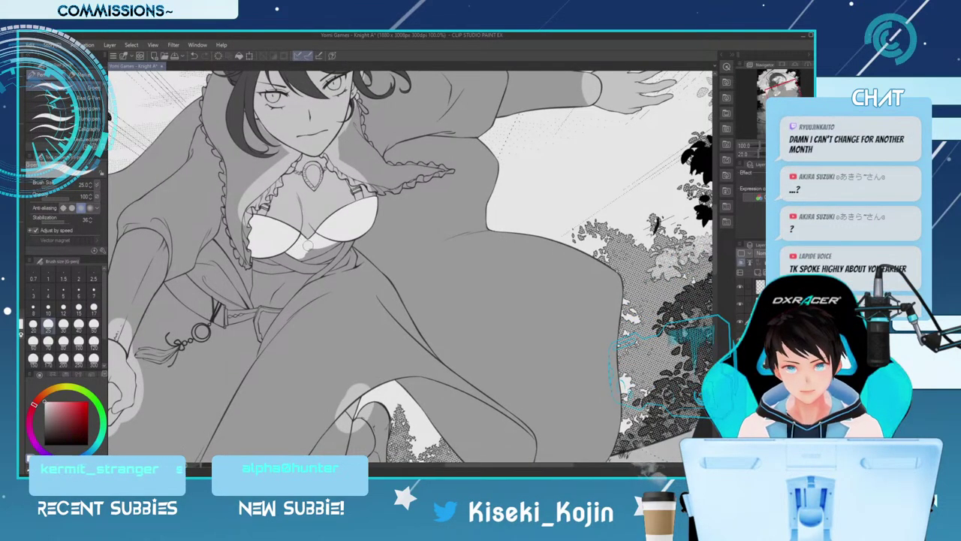
{"action": "left_click", "coordinate": [78, 308]}
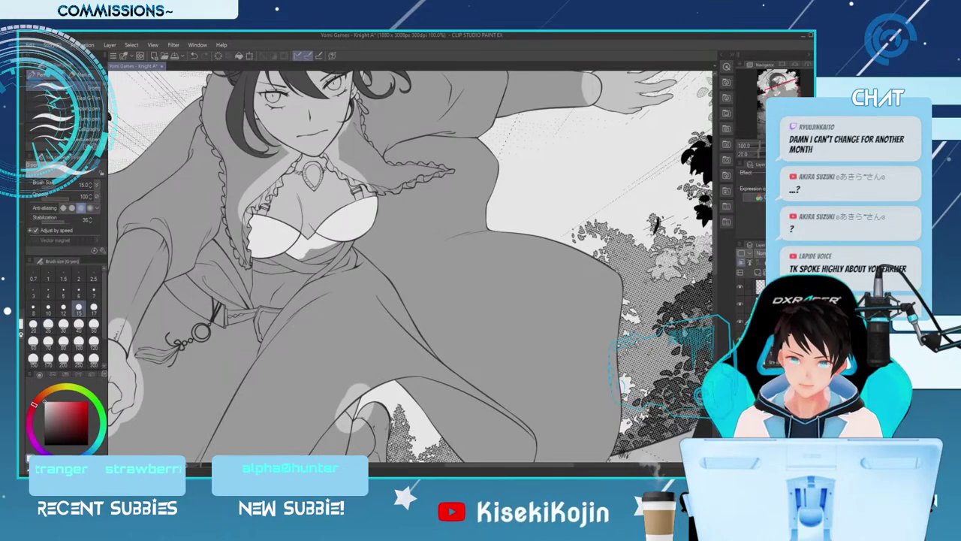
Extend the white panel along the underside of the right-hand cup with brush sizes 12, 10, 7 and 6
{"action": "key", "text": "minus"}
{"action": "key", "text": "minus"}
{"action": "key", "text": "minus"}
{"action": "key", "text": "minus"}
{"action": "key", "text": "minus"}
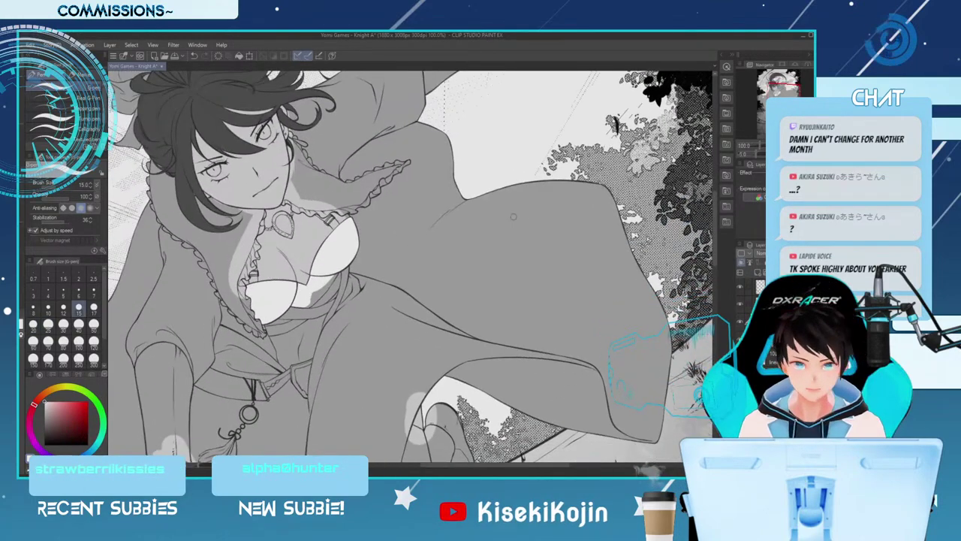
{"action": "key", "text": "bracketleft"}
{"action": "left_click_drag", "start_coordinate": [309, 300], "coordinate": [321, 289]}
{"action": "key", "text": "bracketleft"}
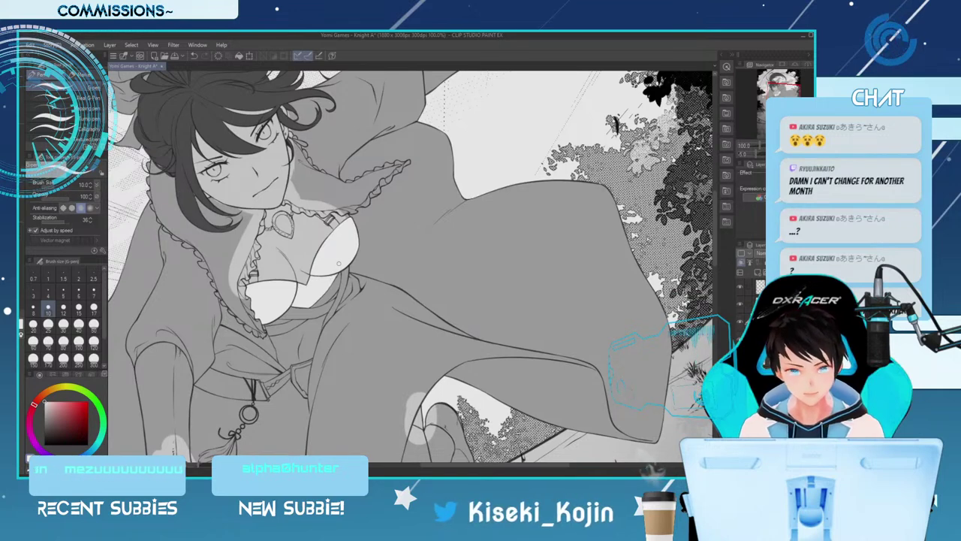
{"action": "key", "text": "["}
{"action": "key", "text": "["}
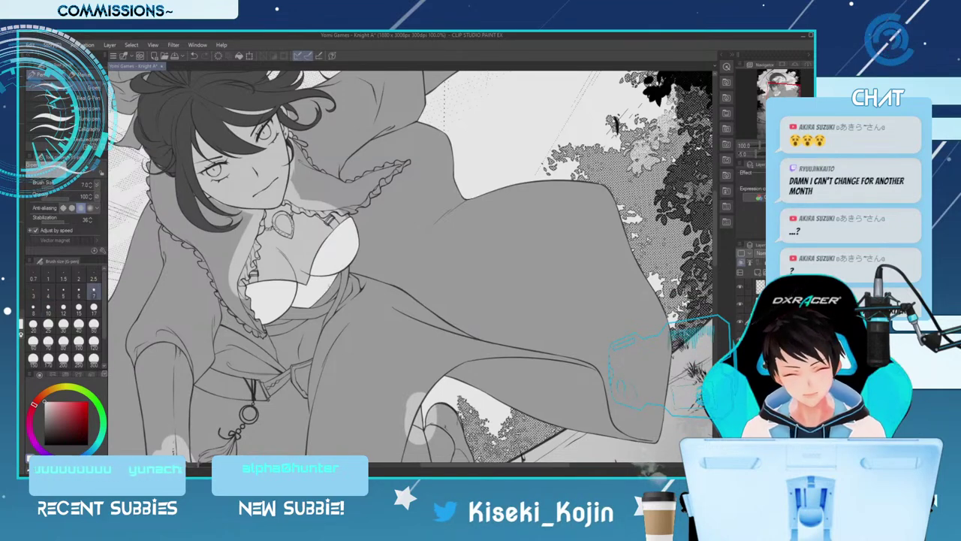
{"action": "key", "text": "bracketleft"}
{"action": "key", "text": "bracketleft"}
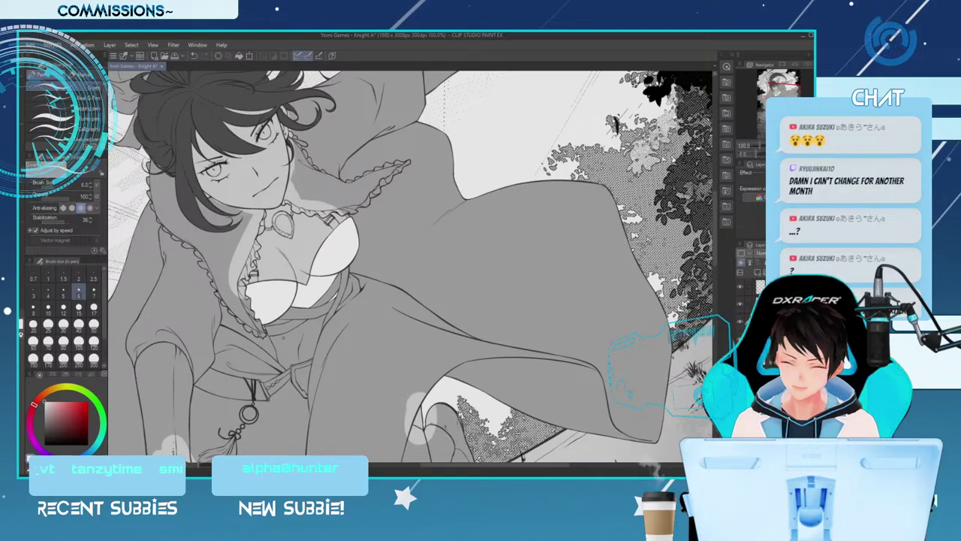
Touch up the edges of the white panel beneath the cups with fine brush sizes down to 5
{"action": "key", "text": "asciicircum"}
{"action": "key", "text": "asciicircum"}
{"action": "key", "text": "asciicircum"}
{"action": "key", "text": "asciicircum"}
{"action": "key", "text": "asciicircum"}
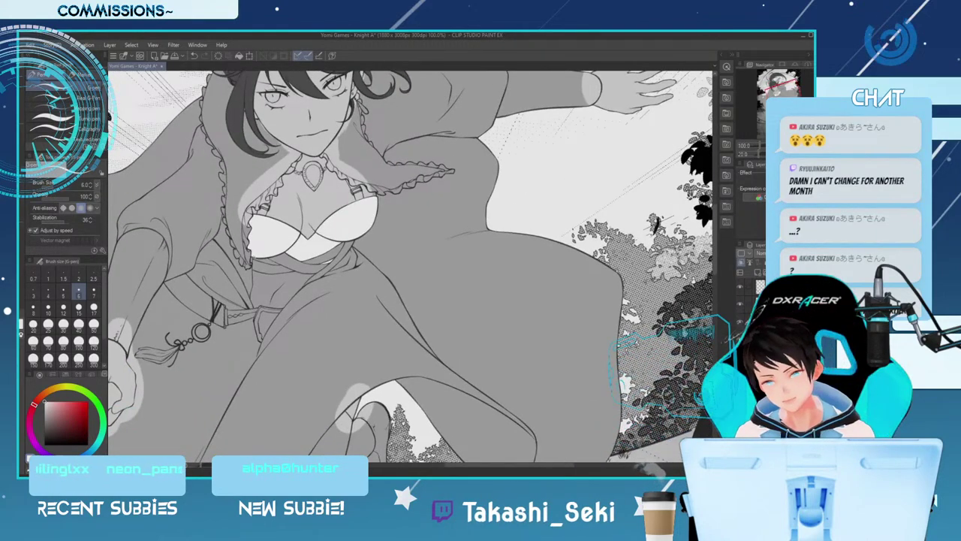
{"action": "key", "text": "bracketright"}
{"action": "key", "text": "bracketleft"}
{"action": "key", "text": "bracketleft"}
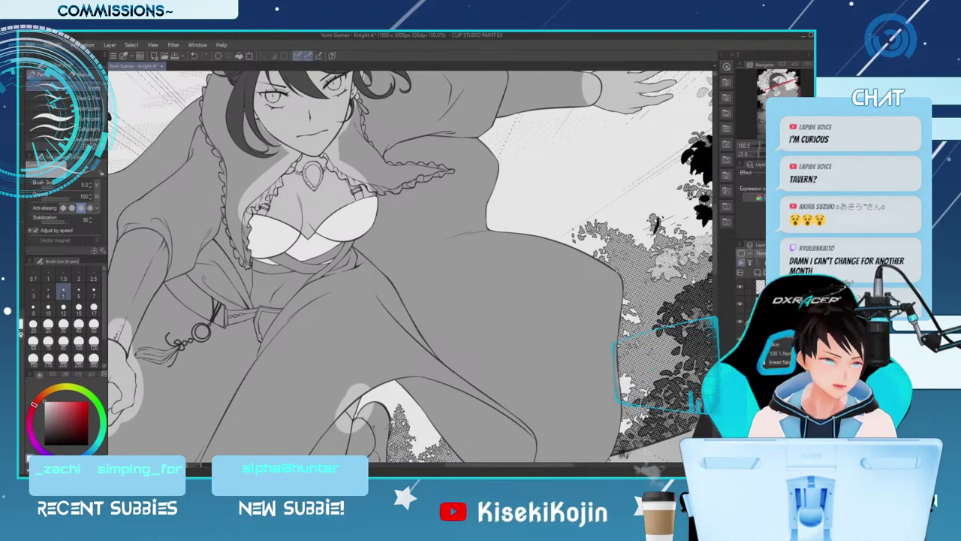
Outline the sides and lower point of the waist panel above the belt in white with brush sizes 8 and 5
{"action": "key", "text": "ctrl+minus"}
{"action": "key", "text": "minus"}
{"action": "key", "text": "minus"}
{"action": "key", "text": "minus"}
{"action": "key", "text": "minus"}
{"action": "key", "text": "minus"}
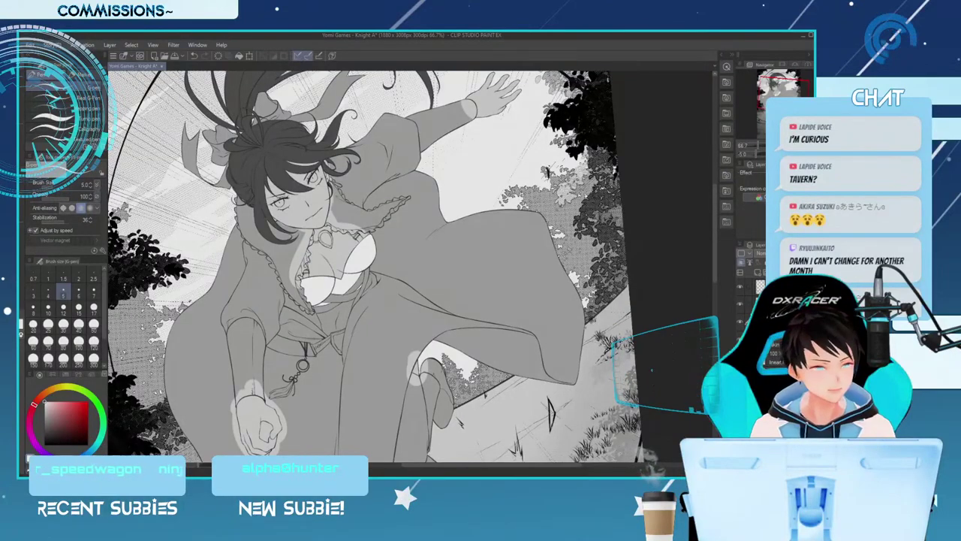
{"action": "key", "text": "ctrl+plus"}
{"action": "key", "text": "]"}
{"action": "key", "text": "]"}
{"action": "key", "text": "]"}
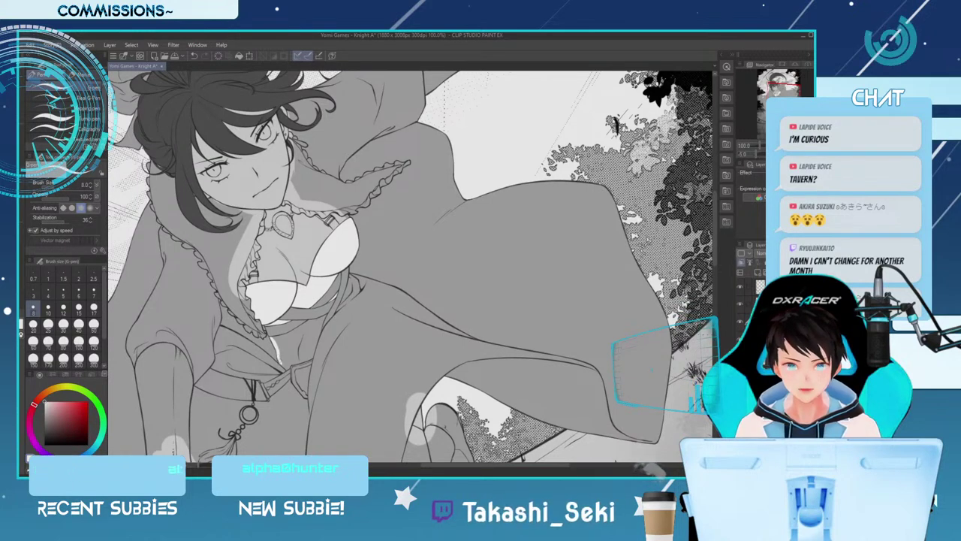
{"action": "key", "text": "["}
{"action": "key", "text": "["}
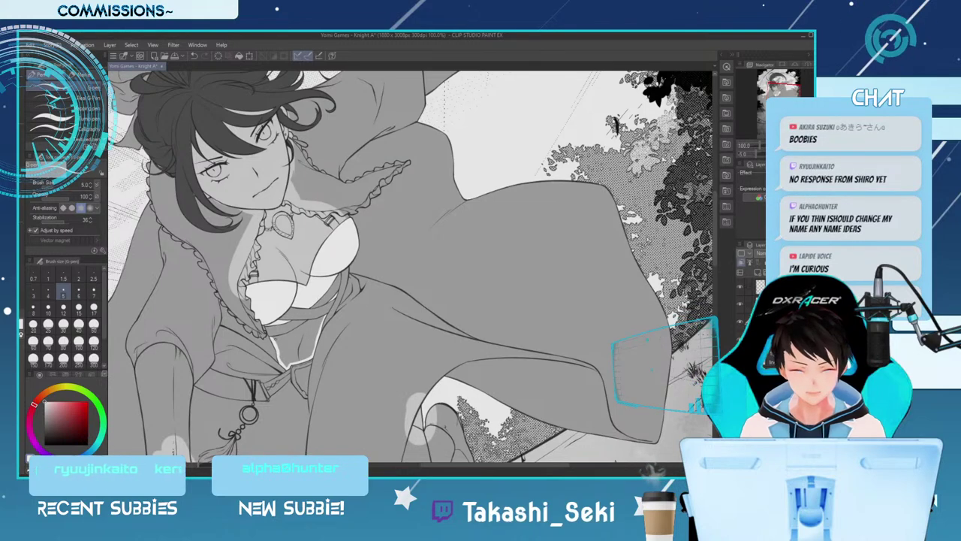
Undo the last stroke and paint the upper edge of the waist panel in white at brush size 7
{"action": "key", "text": "]"}
{"action": "key", "text": "]"}
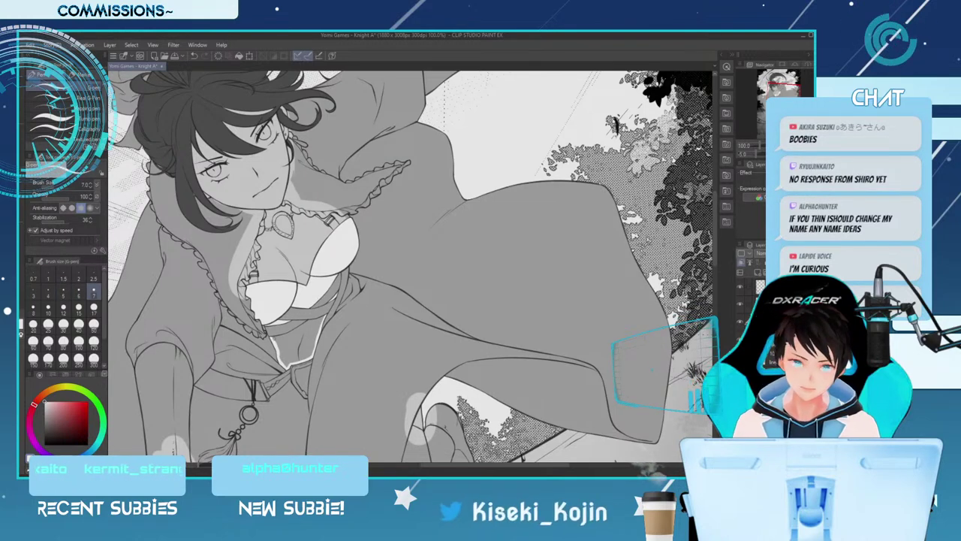
{"action": "key", "text": "ctrl+z"}
{"action": "left_click_drag", "start_coordinate": [270, 335], "coordinate": [288, 337]}
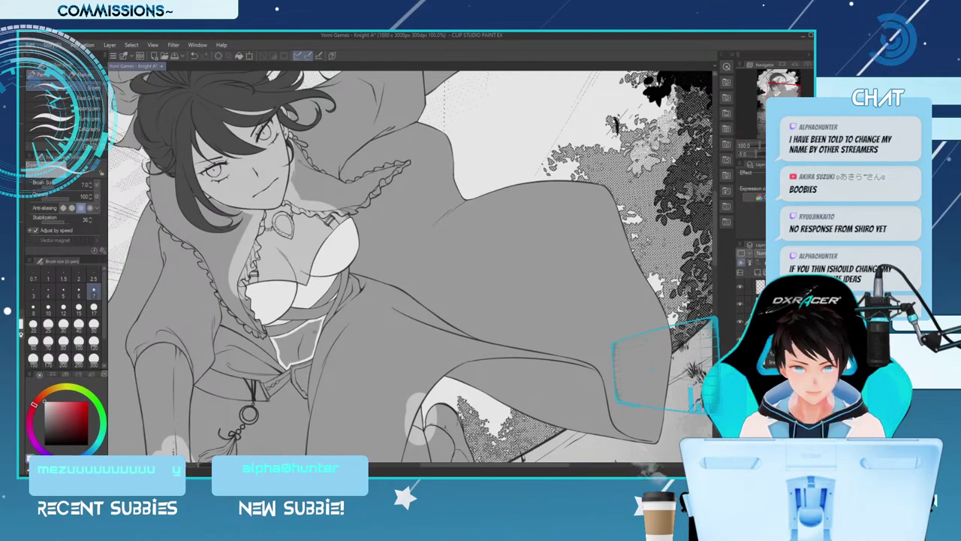
Fill the interior of the waist panel above the belt in white with brush sizes 12, 15 and 20
{"action": "key", "text": "]"}
{"action": "key", "text": "]"}
{"action": "key", "text": "]"}
{"action": "left_click_drag", "start_coordinate": [310, 349], "coordinate": [318, 324]}
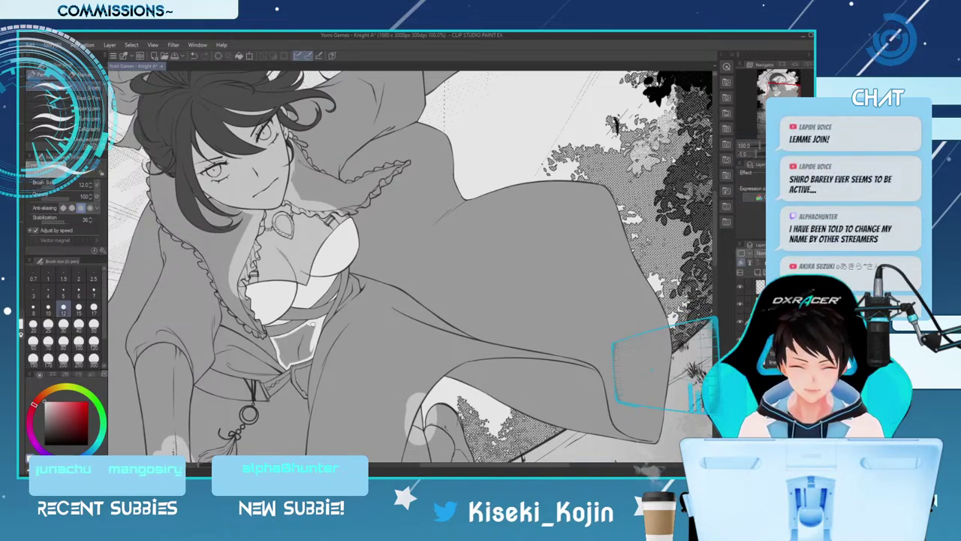
{"action": "left_click", "coordinate": [78, 306]}
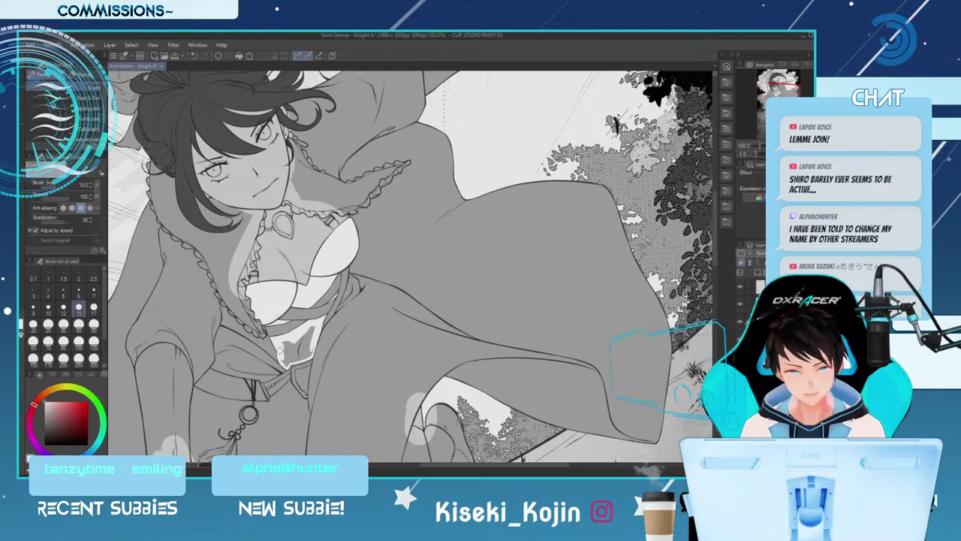
{"action": "key", "text": "]"}
{"action": "key", "text": "]"}
{"action": "left_click_drag", "start_coordinate": [288, 362], "coordinate": [314, 326]}
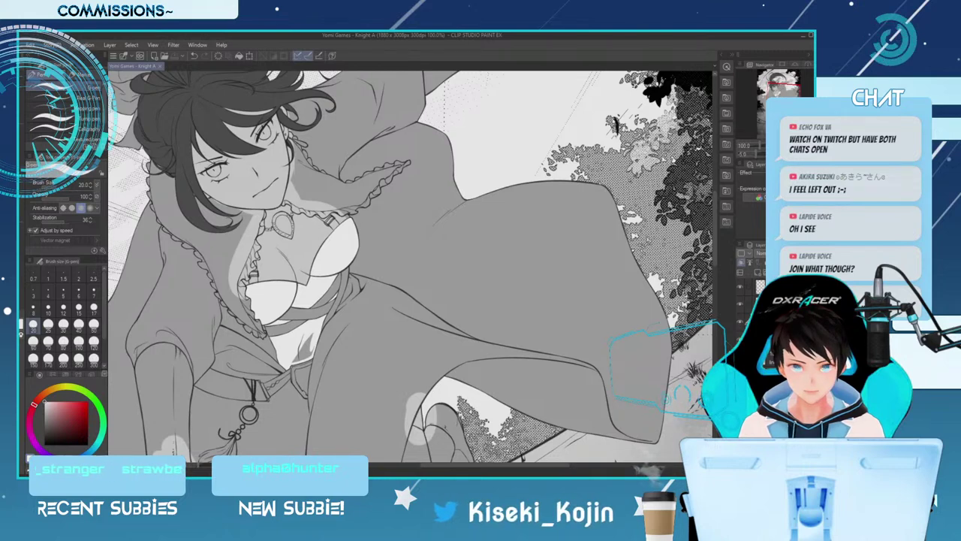
{"action": "mouse_move", "coordinate": [304, 342]}
{"action": "left_mouse_down"}
{"action": "mouse_move", "coordinate": [298, 357]}
{"action": "mouse_move", "coordinate": [306, 349]}
{"action": "left_mouse_up"}
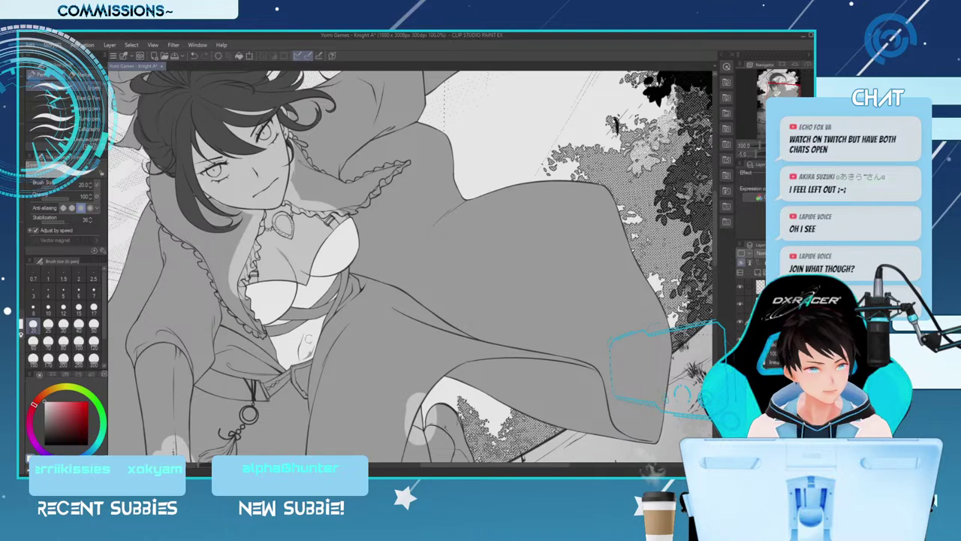
{"action": "key", "text": "["}
{"action": "key", "text": "["}
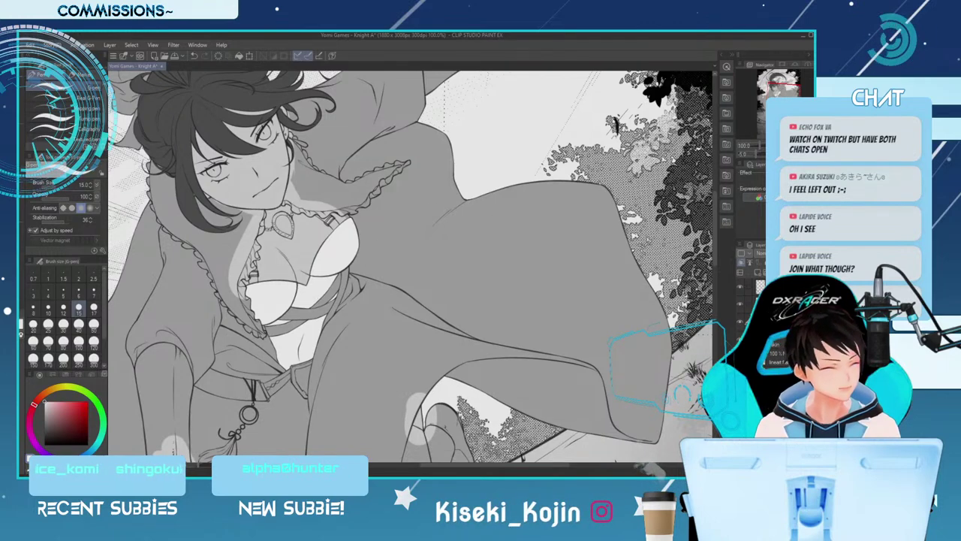
Outline the left side of the bent leg beneath the cloak in white with brush sizes 10 and 15
{"action": "left_click_drag", "start_coordinate": [715, 228], "coordinate": [715, 268]}
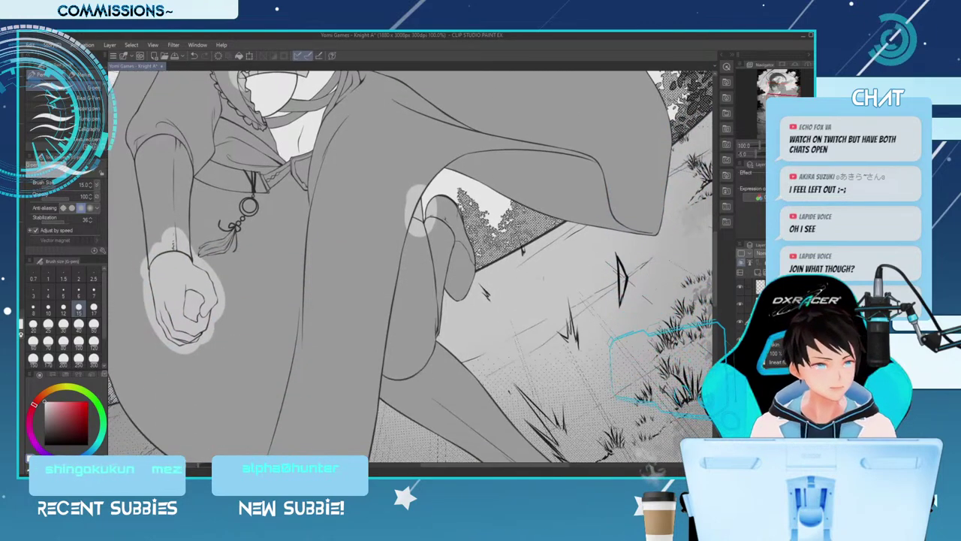
{"action": "left_click_drag", "start_coordinate": [410, 230], "coordinate": [401, 276]}
{"action": "key", "text": "ctrl+z"}
{"action": "key", "text": "bracketleft"}
{"action": "key", "text": "bracketleft"}
{"action": "left_click_drag", "start_coordinate": [407, 242], "coordinate": [402, 271]}
{"action": "left_click_drag", "start_coordinate": [414, 225], "coordinate": [405, 248]}
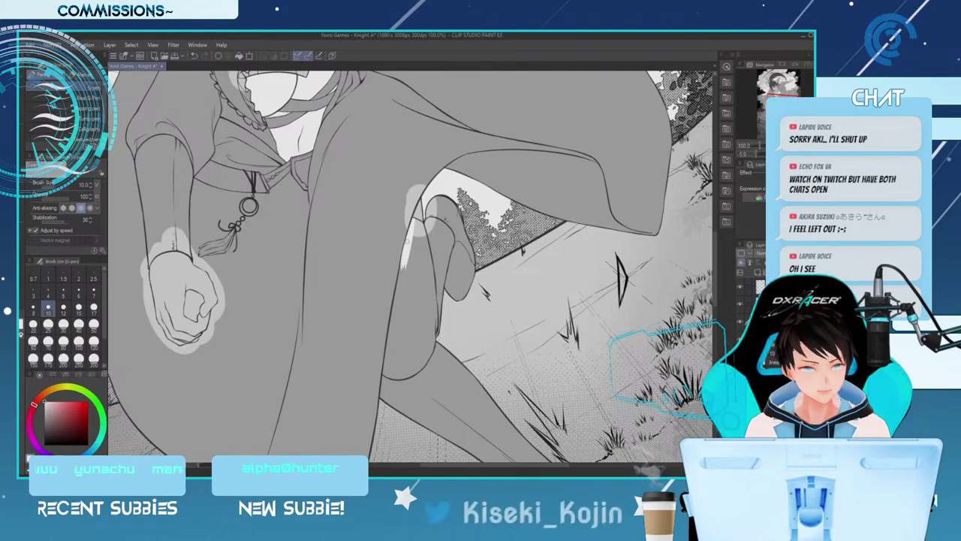
{"action": "key", "text": "bracketright"}
{"action": "key", "text": "bracketright"}
{"action": "left_click_drag", "start_coordinate": [400, 274], "coordinate": [395, 319]}
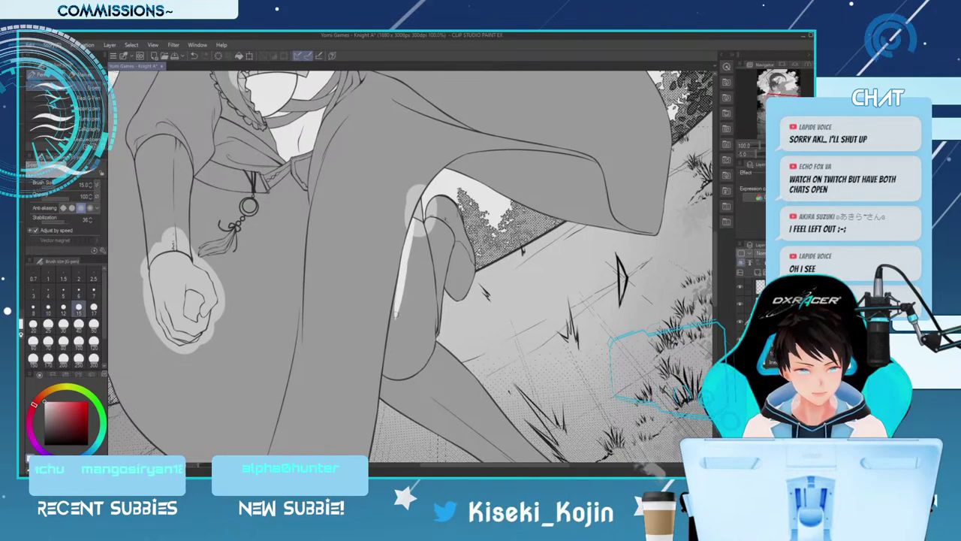
{"action": "left_click_drag", "start_coordinate": [399, 285], "coordinate": [386, 374]}
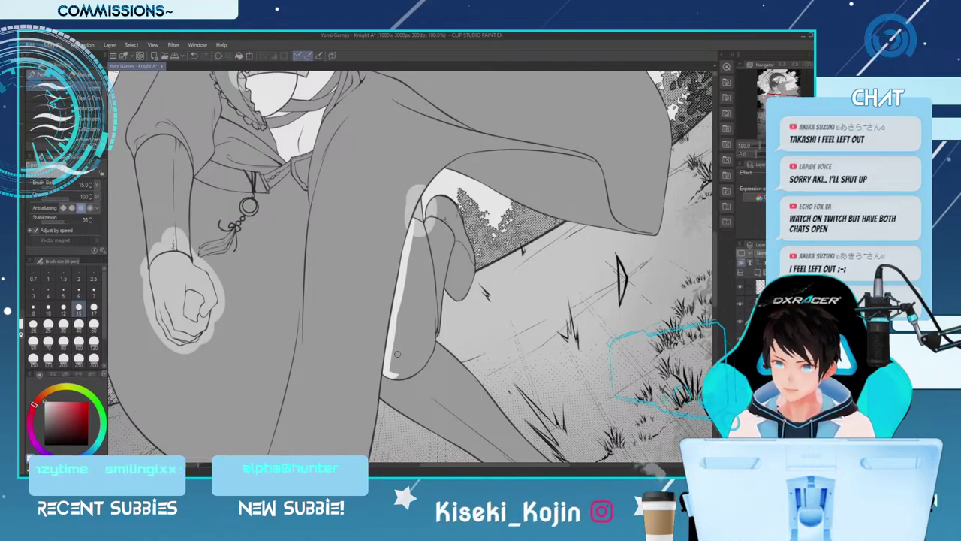
Fill the interior of the bent leg in white, building up from brush size 12 to 40
{"action": "key", "text": "bracketright"}
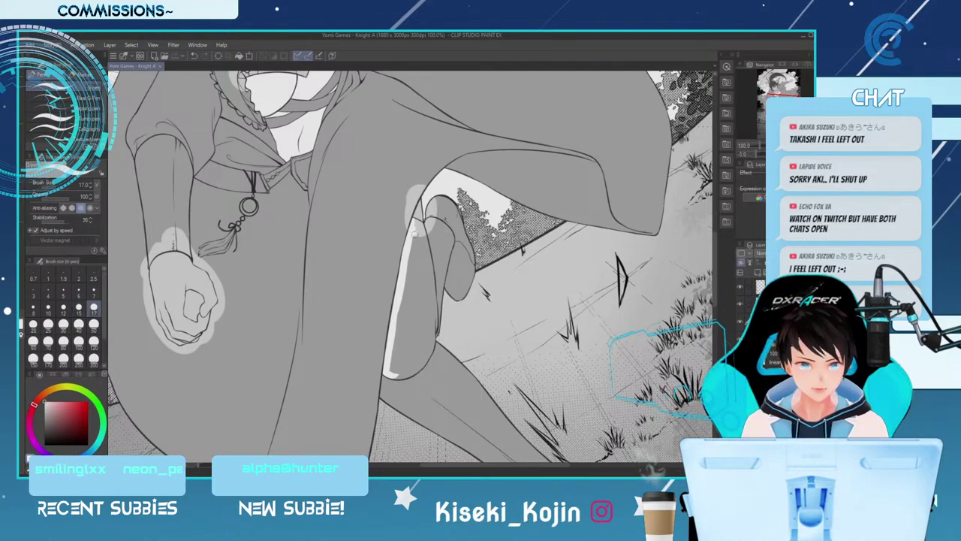
{"action": "key", "text": "bracketleft"}
{"action": "key", "text": "bracketleft"}
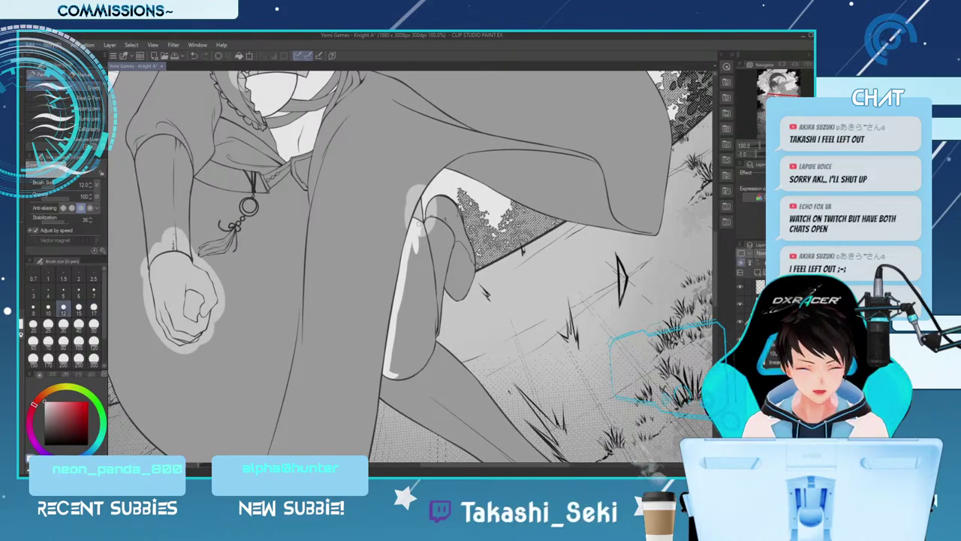
{"action": "left_click_drag", "start_coordinate": [420, 223], "coordinate": [433, 304]}
{"action": "key", "text": "ctrl+z"}
{"action": "left_click", "coordinate": [33, 324]}
{"action": "left_click_drag", "start_coordinate": [417, 231], "coordinate": [412, 300]}
{"action": "left_click_drag", "start_coordinate": [411, 257], "coordinate": [408, 301]}
{"action": "key", "text": "bracketright"}
{"action": "key", "text": "bracketright"}
{"action": "key", "text": "bracketright"}
{"action": "mouse_move", "coordinate": [416, 235]}
{"action": "left_mouse_down"}
{"action": "mouse_move", "coordinate": [424, 299]}
{"action": "mouse_move", "coordinate": [421, 260]}
{"action": "mouse_move", "coordinate": [396, 368]}
{"action": "mouse_move", "coordinate": [419, 294]}
{"action": "mouse_move", "coordinate": [412, 347]}
{"action": "mouse_move", "coordinate": [426, 292]}
{"action": "mouse_move", "coordinate": [421, 322]}
{"action": "left_mouse_up"}
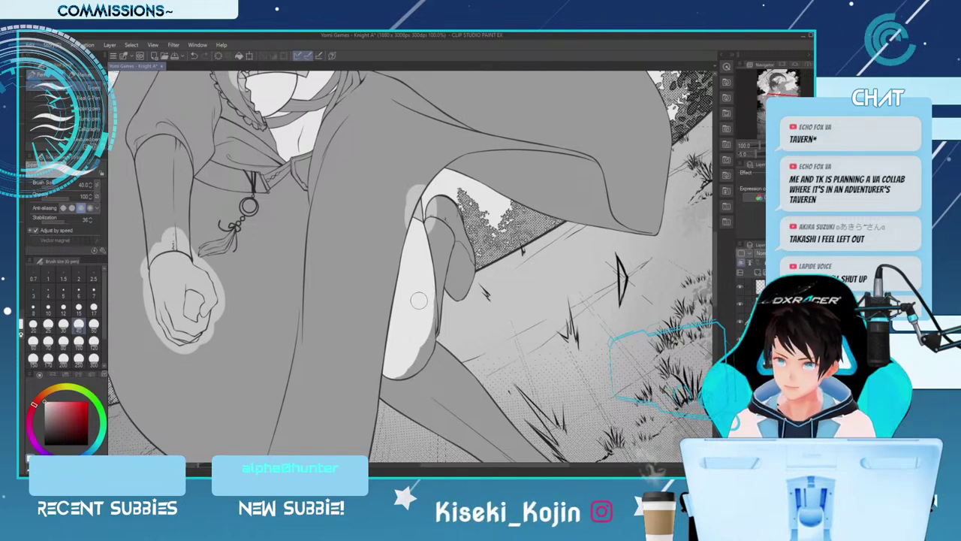
Fill the lower curved edge of the bent leg in white with brush sizes 20 and 15
{"action": "key", "text": "["}
{"action": "key", "text": "["}
{"action": "key", "text": "["}
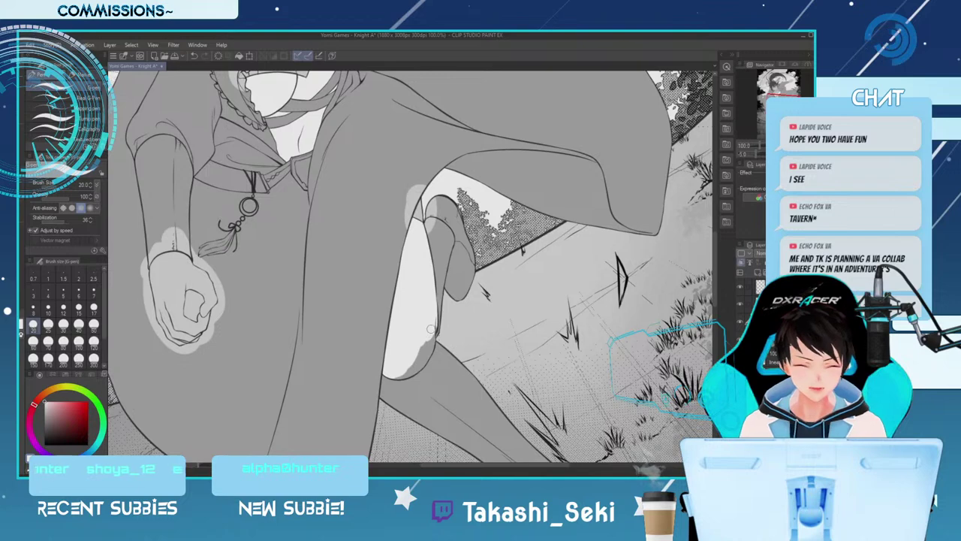
{"action": "key", "text": "bracketleft"}
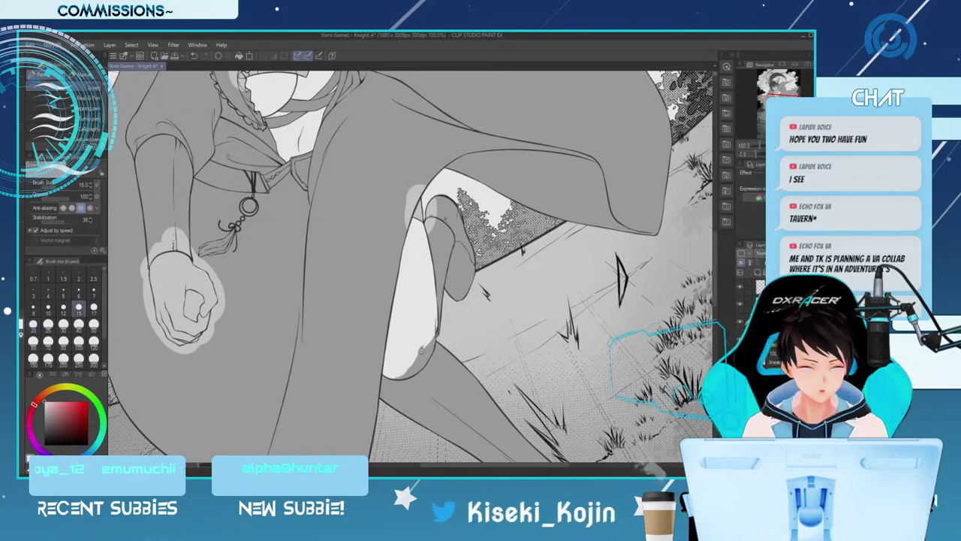
{"action": "scroll", "coordinate": [520, 275], "scroll_direction": "down", "scroll_amount": 3}
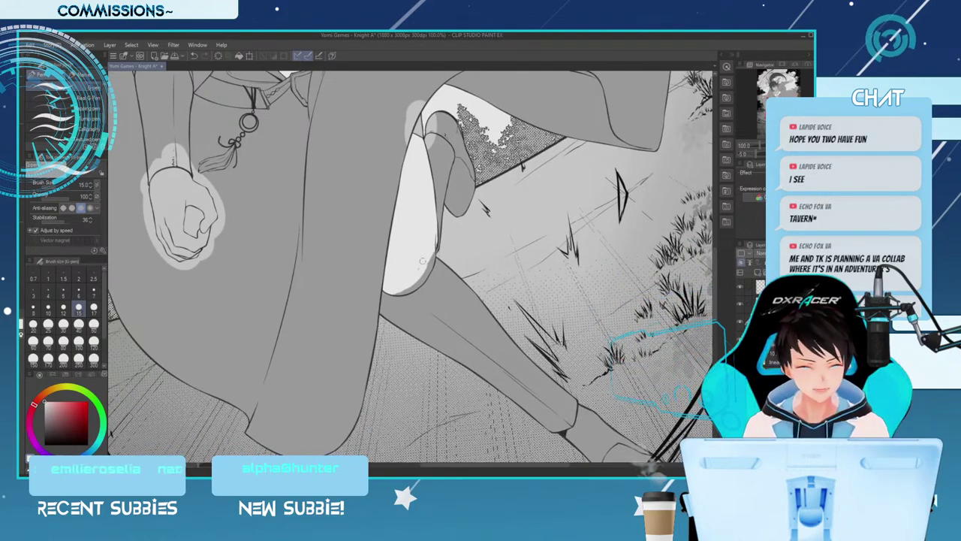
{"action": "mouse_move", "coordinate": [395, 289]}
{"action": "left_mouse_down"}
{"action": "mouse_move", "coordinate": [434, 247]}
{"action": "mouse_move", "coordinate": [424, 277]}
{"action": "mouse_move", "coordinate": [390, 290]}
{"action": "mouse_move", "coordinate": [419, 283]}
{"action": "mouse_move", "coordinate": [423, 277]}
{"action": "left_mouse_up"}
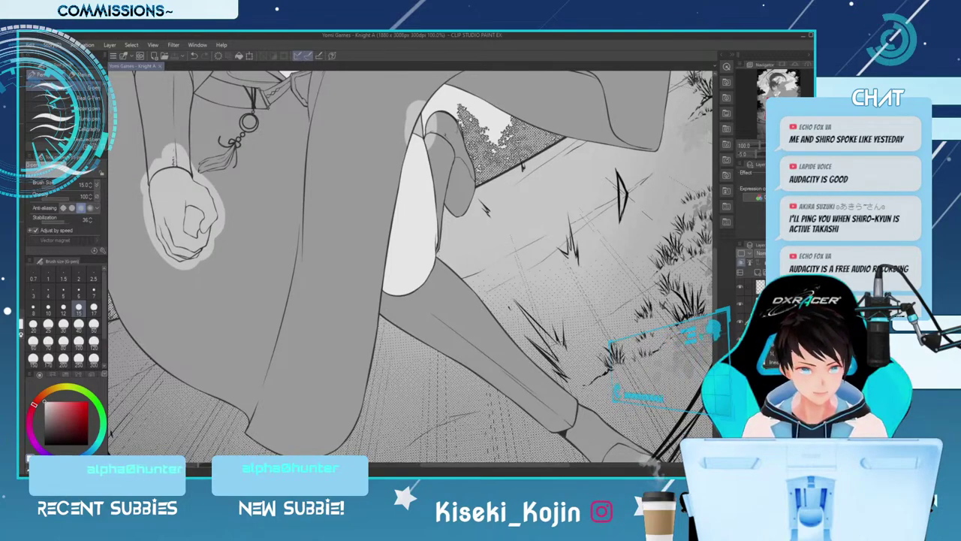
Examine the whole illustration zoomed out to check the white areas against the grey base
{"action": "key", "text": "ctrl+minus"}
{"action": "key", "text": "ctrl+minus"}
{"action": "key", "text": "ctrl+minus"}
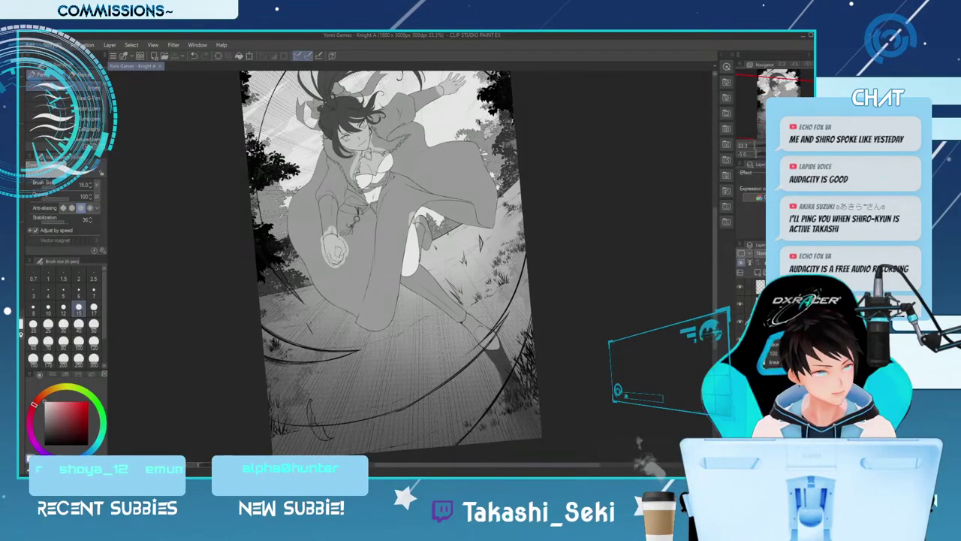
{"action": "key", "text": "ctrl+plus"}
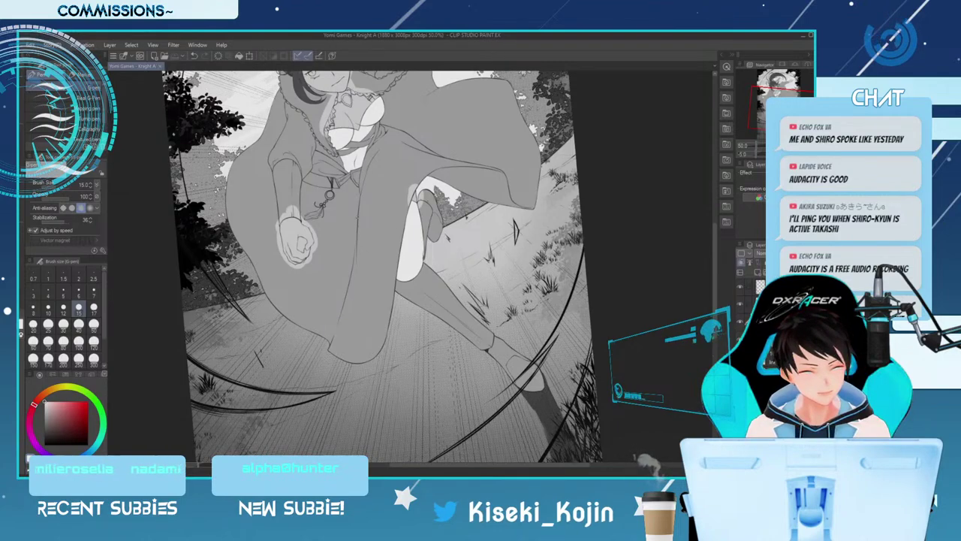
{"action": "key", "text": "ctrl+minus"}
{"action": "key", "text": "ctrl+minus"}
{"action": "key", "text": "ctrl+minus"}
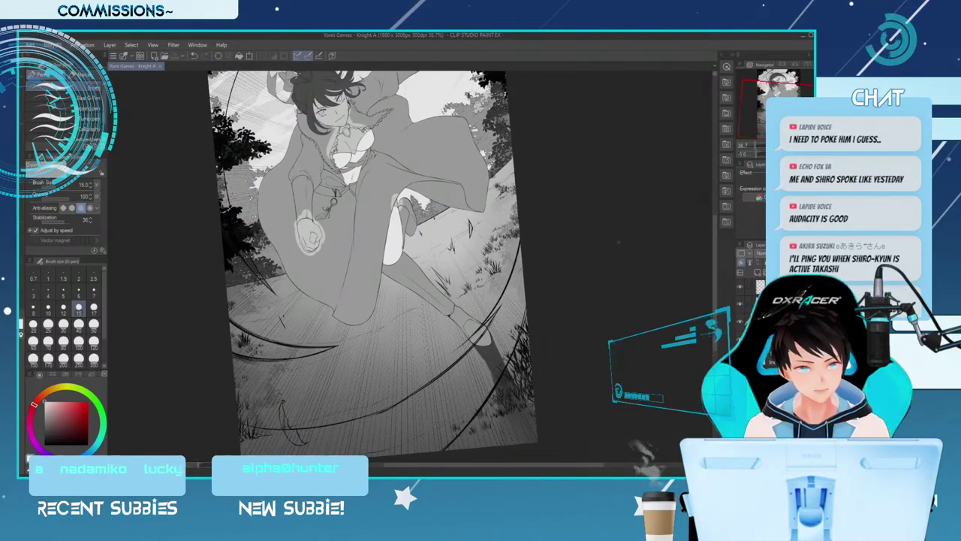
{"action": "scroll", "coordinate": [369, 266], "scroll_direction": "up", "scroll_amount": 3}
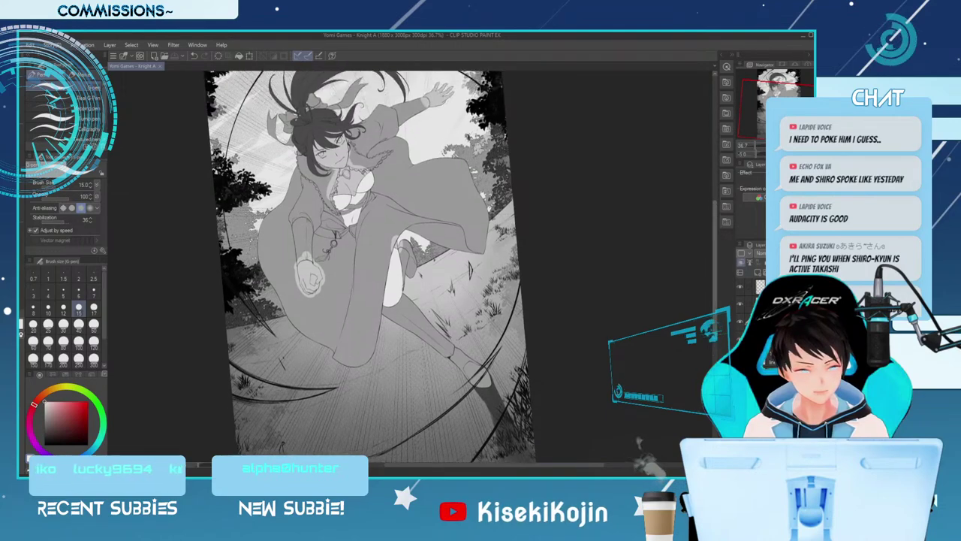
{"action": "scroll", "coordinate": [369, 267], "scroll_direction": "up", "scroll_amount": 2}
{"action": "key", "text": "ctrl+minus"}
{"action": "key", "text": "ctrl+minus"}
{"action": "key", "text": "ctrl+minus"}
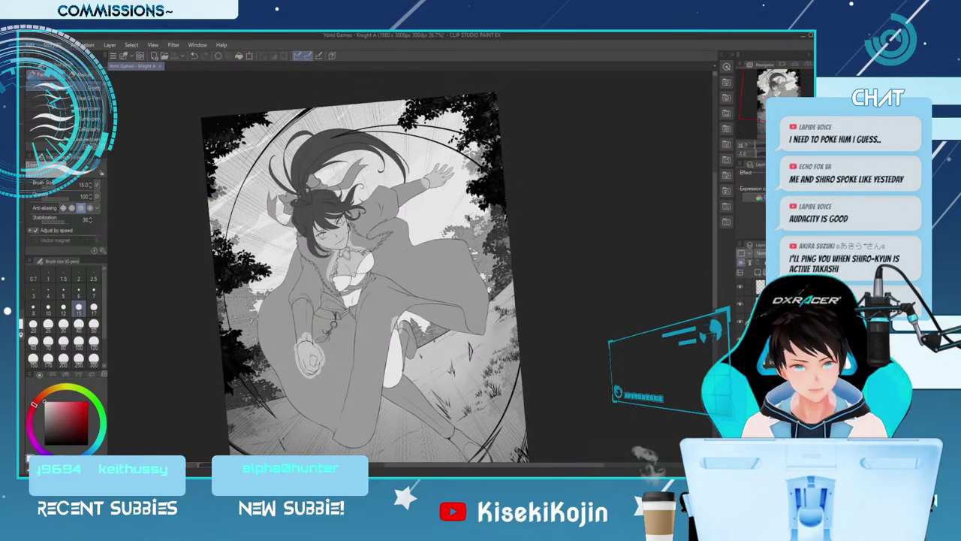
{"action": "key", "text": "ctrl+plus"}
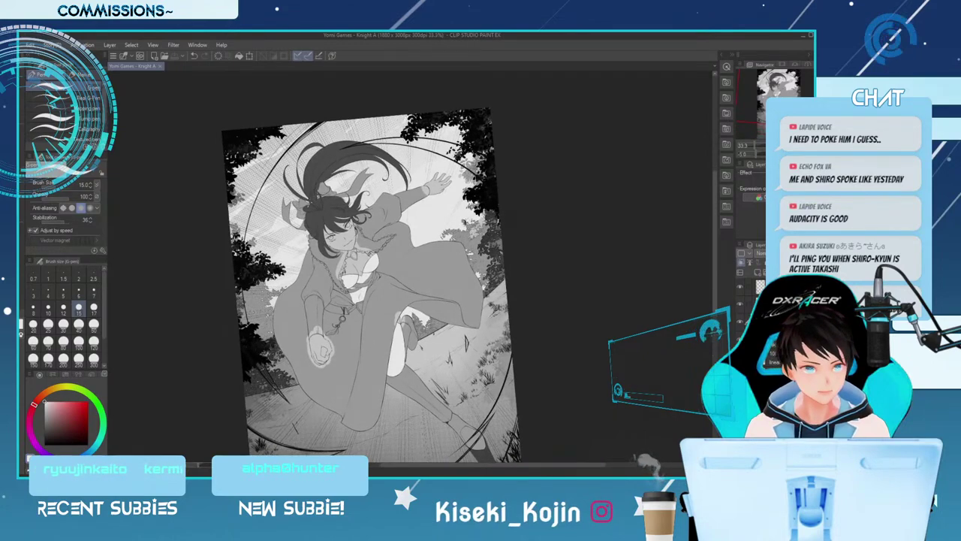
Straighten the canvas and lay a first dark grey patch on the cloak's shoulder beside the ruffled trim
{"action": "key", "text": "asciicircum"}
{"action": "key", "text": "ctrl+plus"}
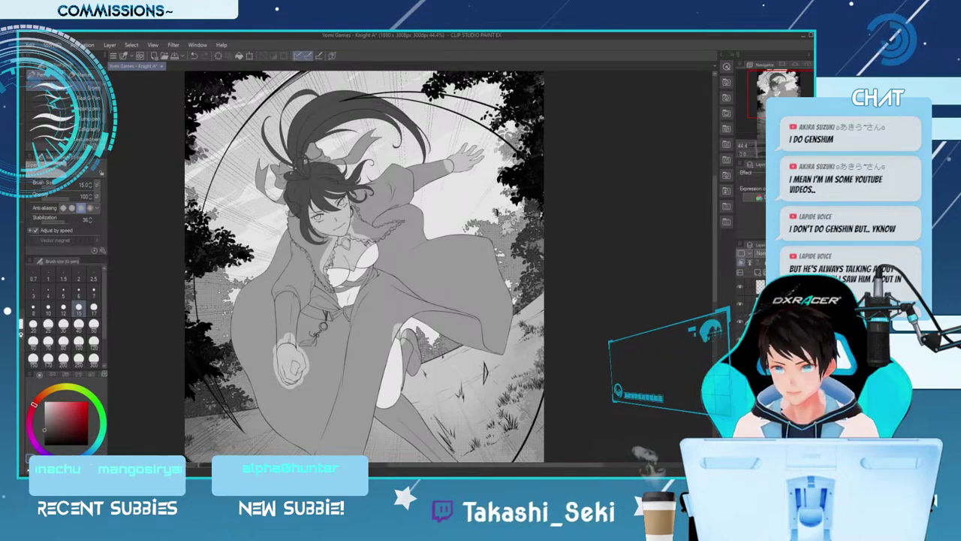
{"action": "mouse_move", "coordinate": [286, 242]}
{"action": "left_mouse_down"}
{"action": "mouse_move", "coordinate": [290, 274]}
{"action": "mouse_move", "coordinate": [286, 242]}
{"action": "mouse_move", "coordinate": [292, 263]}
{"action": "left_mouse_up"}
{"action": "key", "text": "bracketright"}
{"action": "key", "text": "bracketright"}
{"action": "key", "text": "bracketright"}
{"action": "key", "text": "bracketright"}
{"action": "key", "text": "bracketright"}
{"action": "key", "text": "bracketright"}
{"action": "key", "text": "bracketright"}
{"action": "key", "text": "bracketright"}
{"action": "key", "text": "bracketleft"}
{"action": "key", "text": "bracketleft"}
{"action": "key", "text": "bracketleft"}
{"action": "key", "text": "bracketleft"}
{"action": "key", "text": "bracketleft"}
{"action": "key", "text": "bracketleft"}
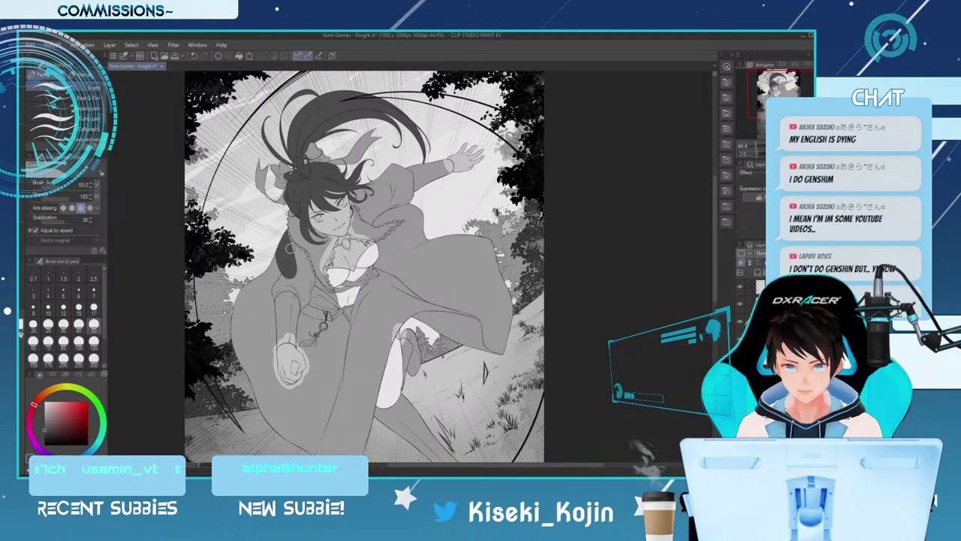
Block in the left side of the cloak and the upper sleeve in dark grey with brush sizes 50 and larger
{"action": "key", "text": "ctrl+plus"}
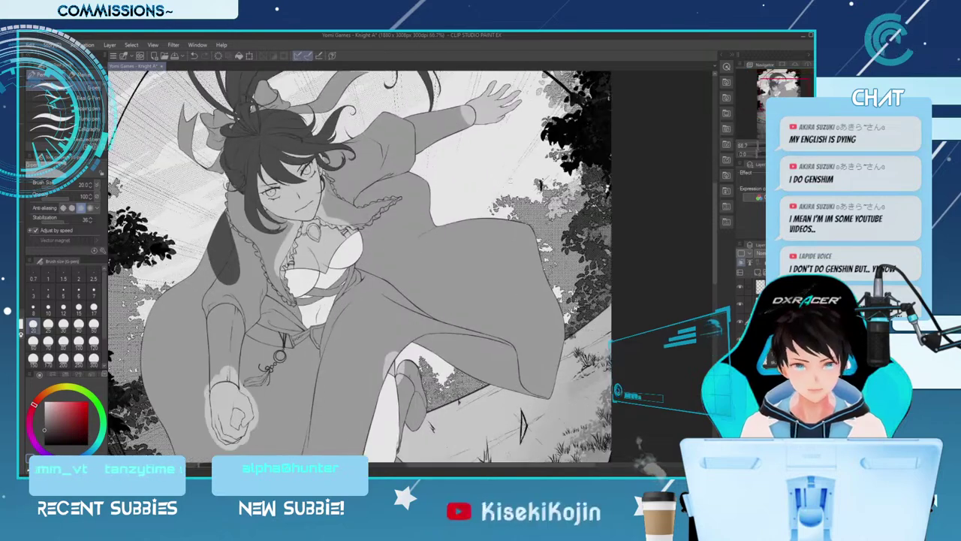
{"action": "key", "text": "bracketright"}
{"action": "key", "text": "bracketright"}
{"action": "key", "text": "bracketright"}
{"action": "key", "text": "bracketright"}
{"action": "mouse_move", "coordinate": [232, 210]}
{"action": "left_mouse_down"}
{"action": "mouse_move", "coordinate": [241, 256]}
{"action": "mouse_move", "coordinate": [226, 208]}
{"action": "mouse_move", "coordinate": [163, 311]}
{"action": "left_mouse_up"}
{"action": "key", "text": "bracketright"}
{"action": "key", "text": "bracketright"}
{"action": "left_click_drag", "start_coordinate": [199, 268], "coordinate": [147, 361]}
{"action": "left_click_drag", "start_coordinate": [155, 323], "coordinate": [158, 420]}
{"action": "mouse_move", "coordinate": [150, 335]}
{"action": "left_mouse_down"}
{"action": "mouse_move", "coordinate": [150, 374]}
{"action": "mouse_move", "coordinate": [222, 253]}
{"action": "mouse_move", "coordinate": [180, 321]}
{"action": "mouse_move", "coordinate": [203, 316]}
{"action": "mouse_move", "coordinate": [219, 298]}
{"action": "mouse_move", "coordinate": [240, 307]}
{"action": "left_mouse_up"}
{"action": "key", "text": "bracketright"}
{"action": "key", "text": "bracketright"}
{"action": "left_click_drag", "start_coordinate": [234, 272], "coordinate": [247, 324]}
{"action": "left_click_drag", "start_coordinate": [231, 266], "coordinate": [251, 310]}
Extend the dark grey down the cloak front along the ruffled trim with brush sizes 70 and 40
{"action": "key", "text": "bracketleft"}
{"action": "key", "text": "bracketleft"}
{"action": "left_click_drag", "start_coordinate": [237, 224], "coordinate": [272, 308]}
{"action": "left_click_drag", "start_coordinate": [253, 244], "coordinate": [279, 312]}
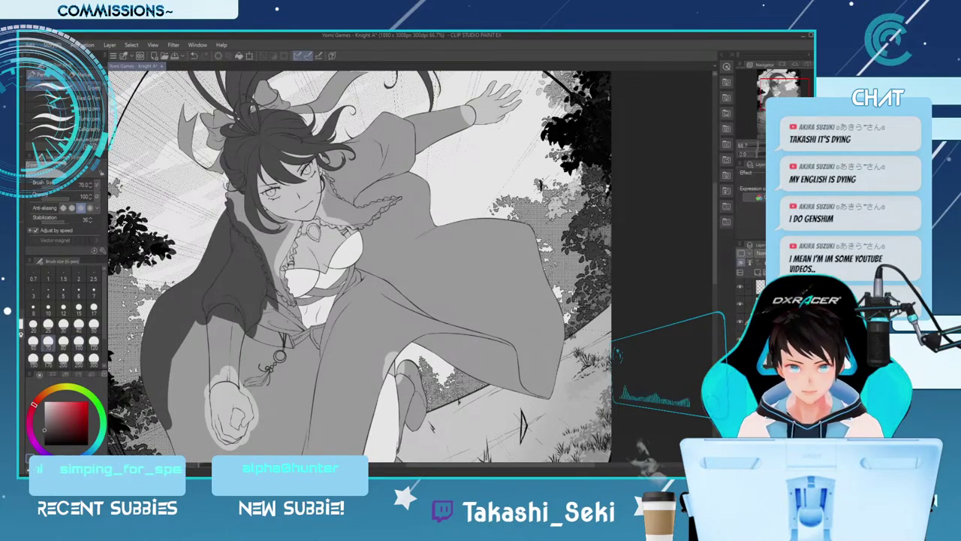
{"action": "key", "text": "bracketleft"}
{"action": "key", "text": "bracketleft"}
{"action": "key", "text": "bracketleft"}
{"action": "left_click_drag", "start_coordinate": [264, 269], "coordinate": [282, 308]}
{"action": "key", "text": "bracketleft"}
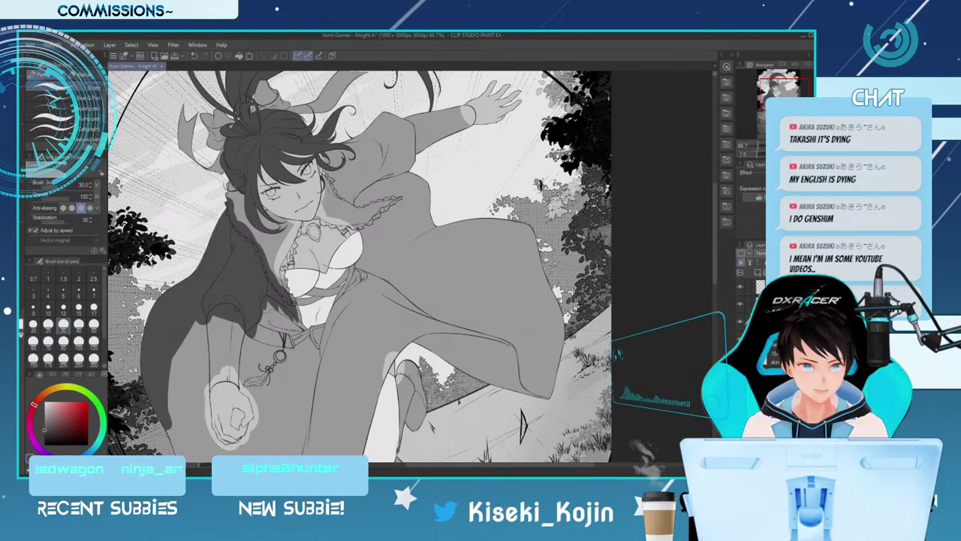
Paint the narrow strip at the side of the bodice beneath the right-hand cup dark grey at brush size 15
{"action": "key", "text": "bracketleft"}
{"action": "key", "text": "bracketleft"}
{"action": "key", "text": "bracketleft"}
{"action": "key", "text": "bracketleft"}
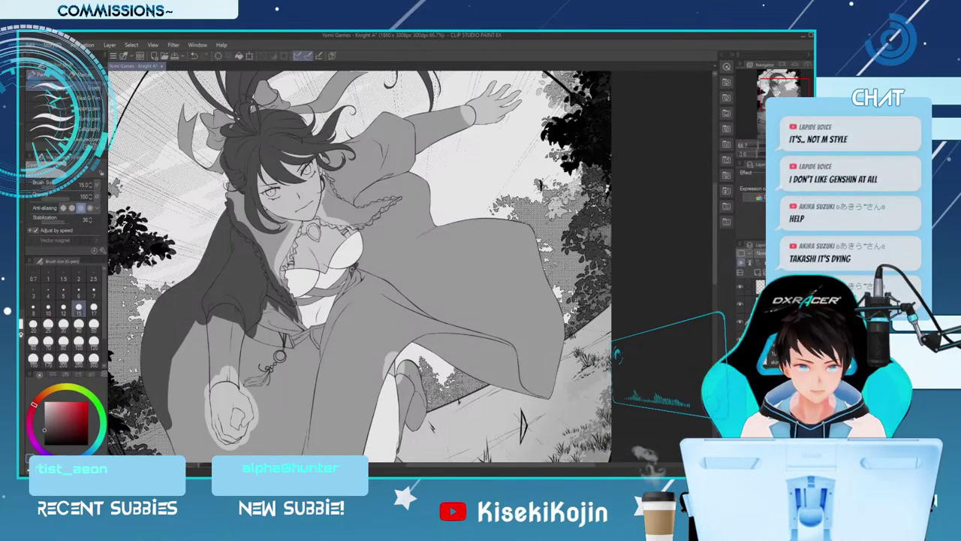
{"action": "left_click_drag", "start_coordinate": [352, 271], "coordinate": [344, 291]}
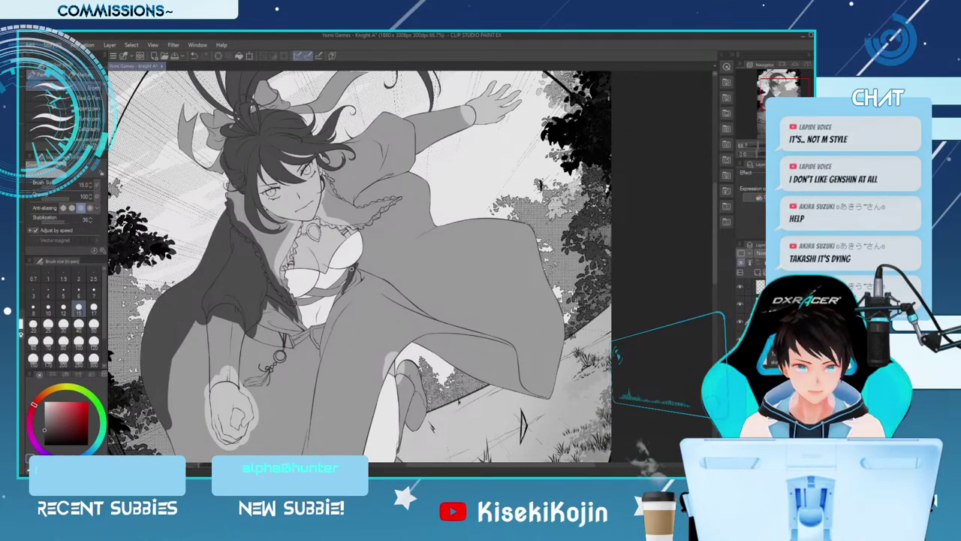
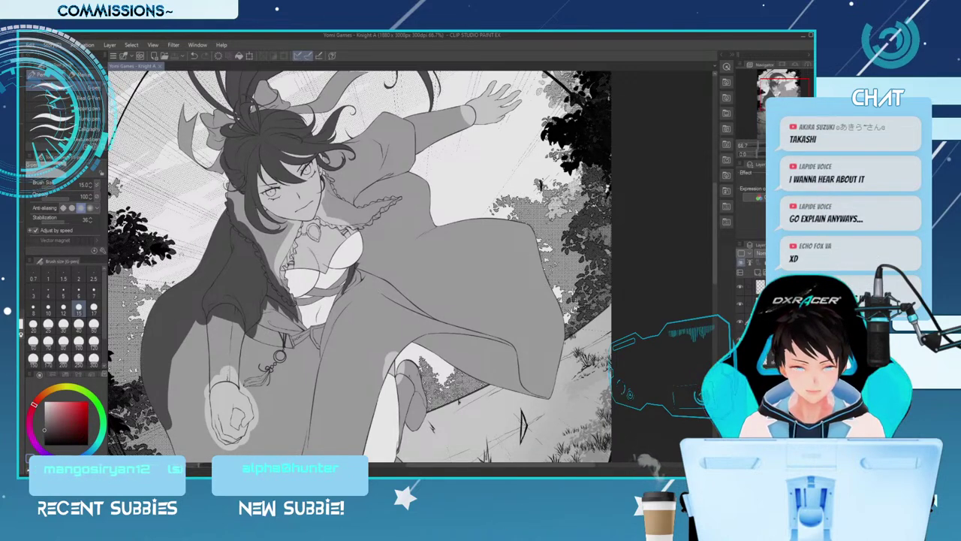
Fill the grey gap in the cloak's lower front between the sleeve and ruffled trim in dark grey at brush size 50
{"action": "scroll", "coordinate": [278, 341], "scroll_direction": "up", "scroll_amount": 3}
{"action": "key", "text": "bracketright"}
{"action": "key", "text": "bracketright"}
{"action": "key", "text": "bracketright"}
{"action": "key", "text": "bracketright"}
{"action": "key", "text": "bracketright"}
{"action": "key", "text": "bracketright"}
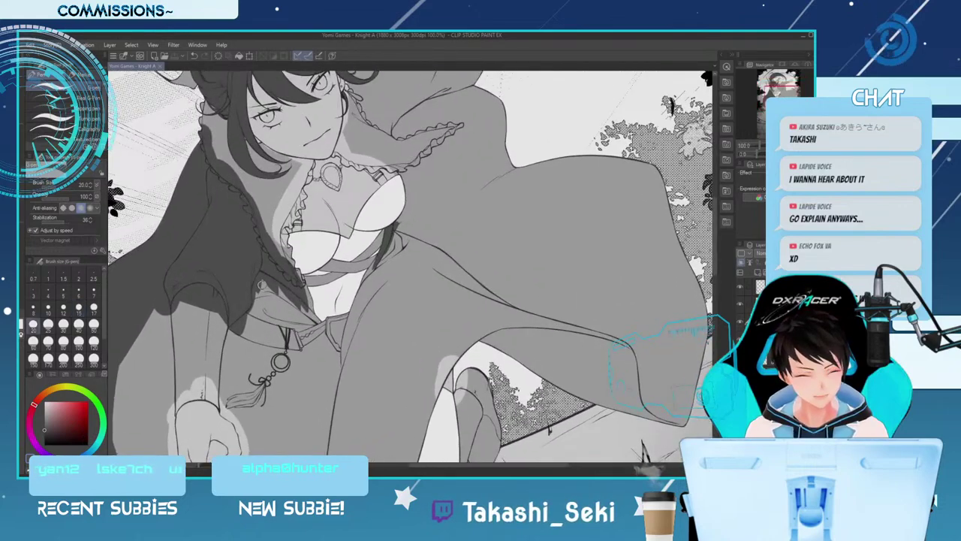
{"action": "mouse_move", "coordinate": [267, 288]}
{"action": "left_mouse_down"}
{"action": "mouse_move", "coordinate": [251, 285]}
{"action": "mouse_move", "coordinate": [292, 308]}
{"action": "mouse_move", "coordinate": [269, 287]}
{"action": "left_mouse_up"}
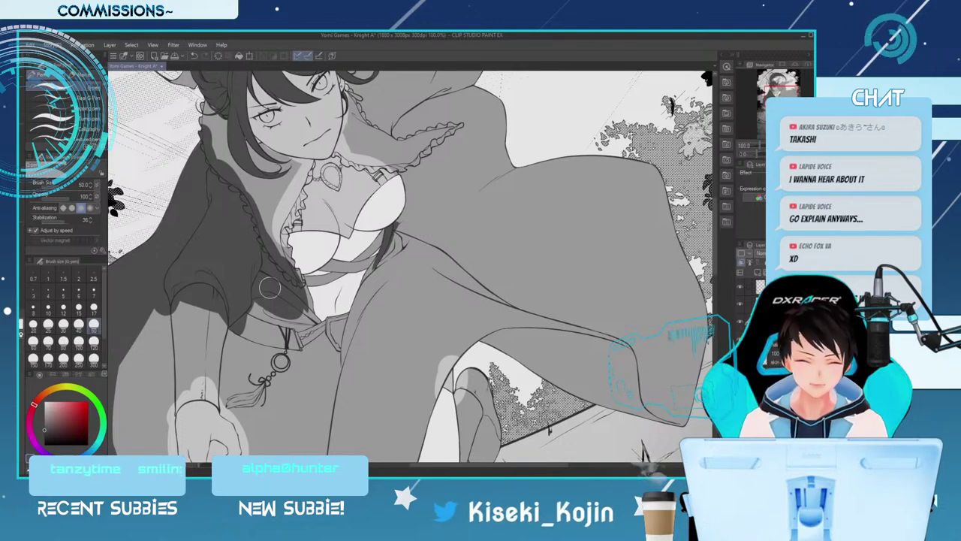
Touch up the dark-grey edges along the cloak's lower front and ruffled trim with brush sizes 10, 7 and 8
{"action": "key", "text": "bracketleft"}
{"action": "key", "text": "bracketleft"}
{"action": "key", "text": "bracketleft"}
{"action": "key", "text": "bracketleft"}
{"action": "key", "text": "bracketleft"}
{"action": "key", "text": "bracketleft"}
{"action": "key", "text": "bracketleft"}
{"action": "key", "text": "bracketleft"}
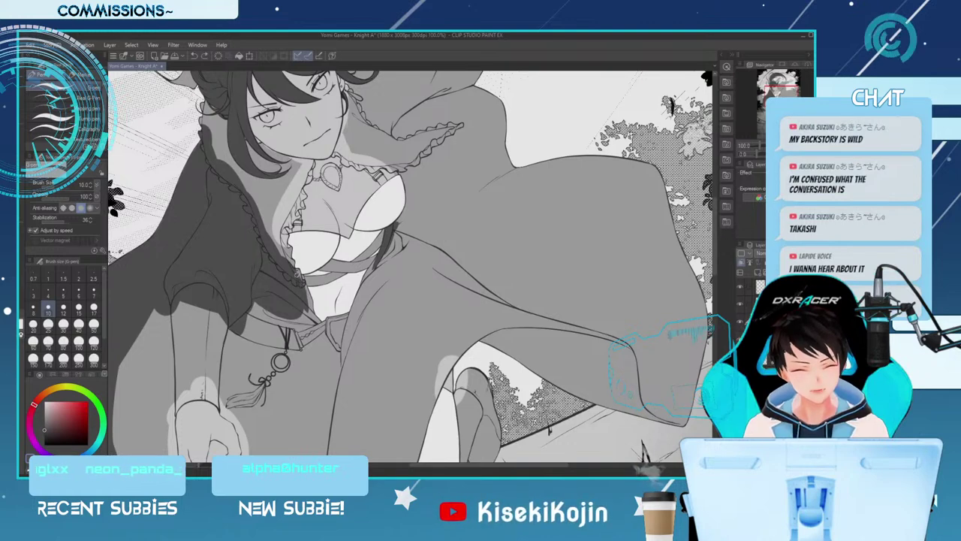
{"action": "key", "text": "bracketleft"}
{"action": "key", "text": "bracketleft"}
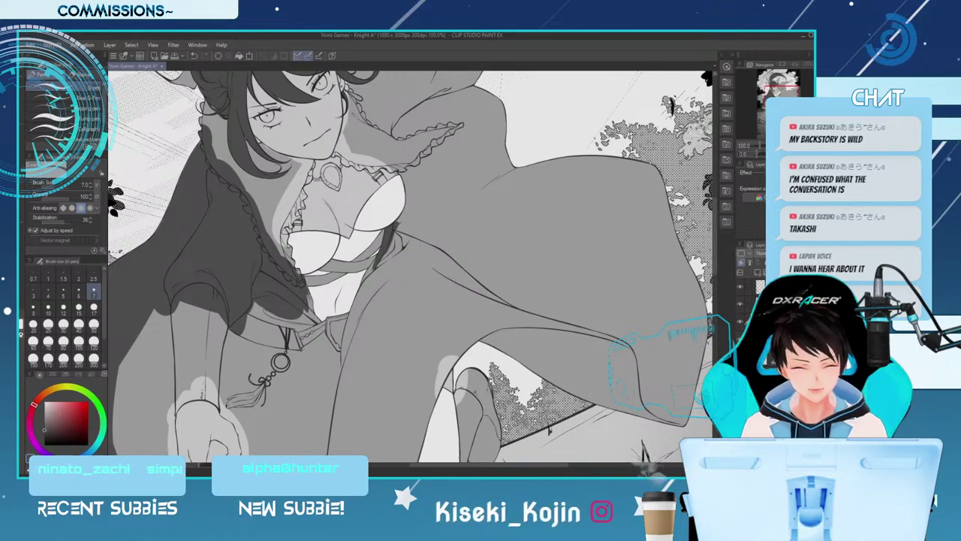
{"action": "key", "text": "bracketright"}
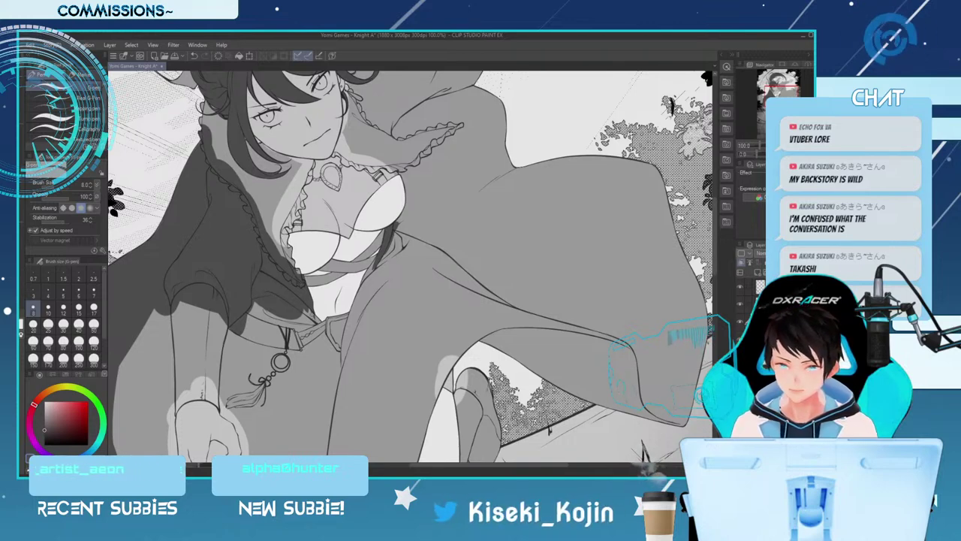
Extend the dark grey across the cloak's lower front edge above the hanging ring ornament with brush sizes 17, 10 and 15
{"action": "key", "text": "bracketright"}
{"action": "key", "text": "bracketright"}
{"action": "key", "text": "bracketright"}
{"action": "key", "text": "bracketright"}
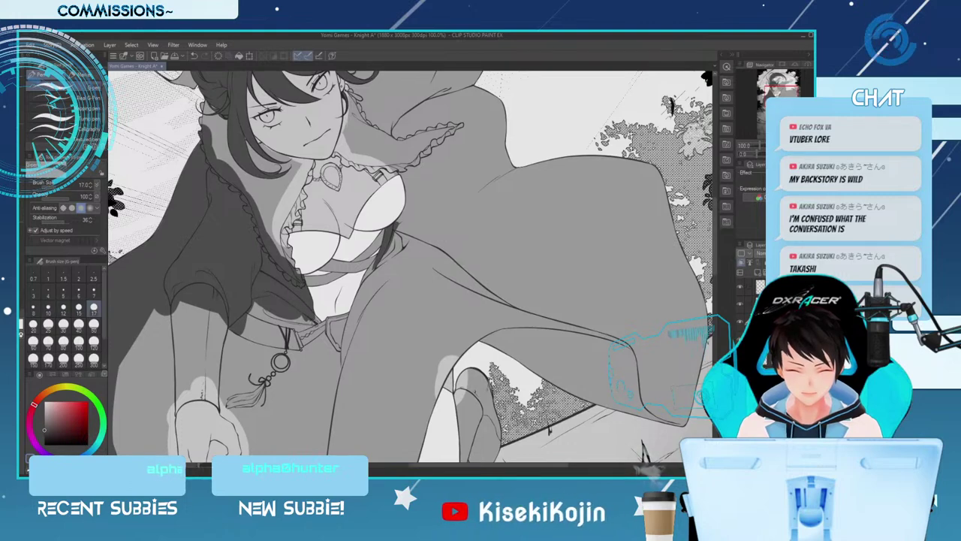
{"action": "key", "text": "bracketleft"}
{"action": "key", "text": "bracketleft"}
{"action": "key", "text": "bracketleft"}
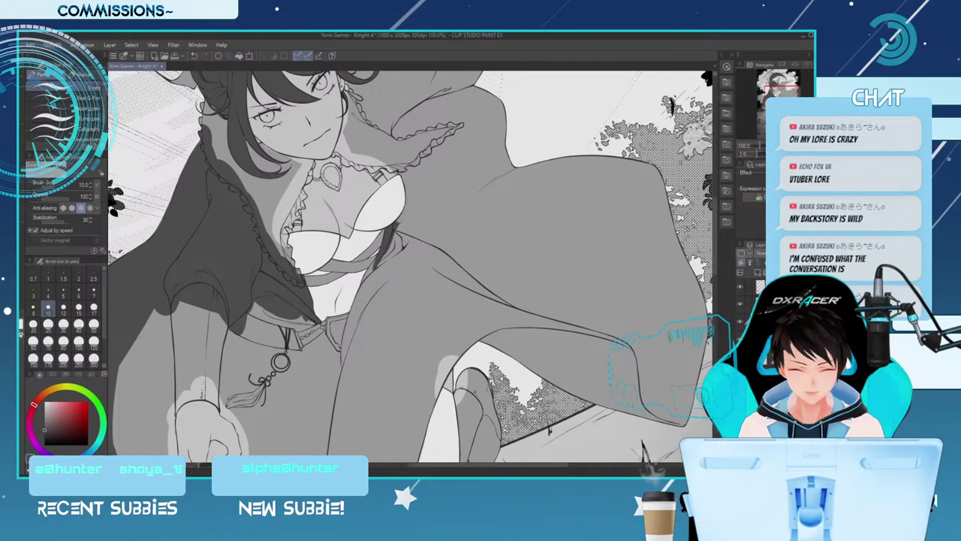
{"action": "key", "text": "bracketright"}
{"action": "key", "text": "bracketright"}
{"action": "key", "text": "bracketright"}
{"action": "key", "text": "bracketright"}
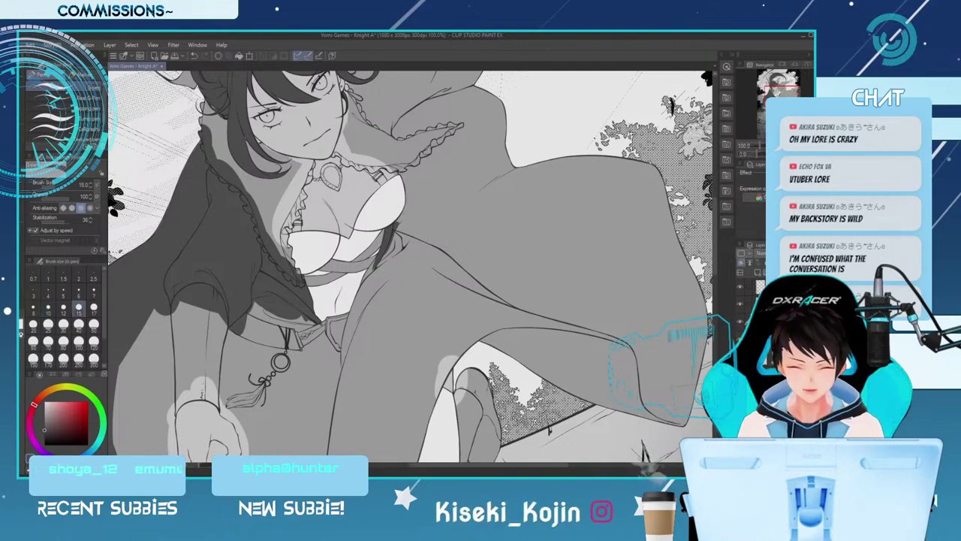
{"action": "key", "text": "bracketright"}
{"action": "key", "text": "bracketright"}
{"action": "key", "text": "bracketright"}
{"action": "key", "text": "bracketright"}
{"action": "key", "text": "bracketright"}
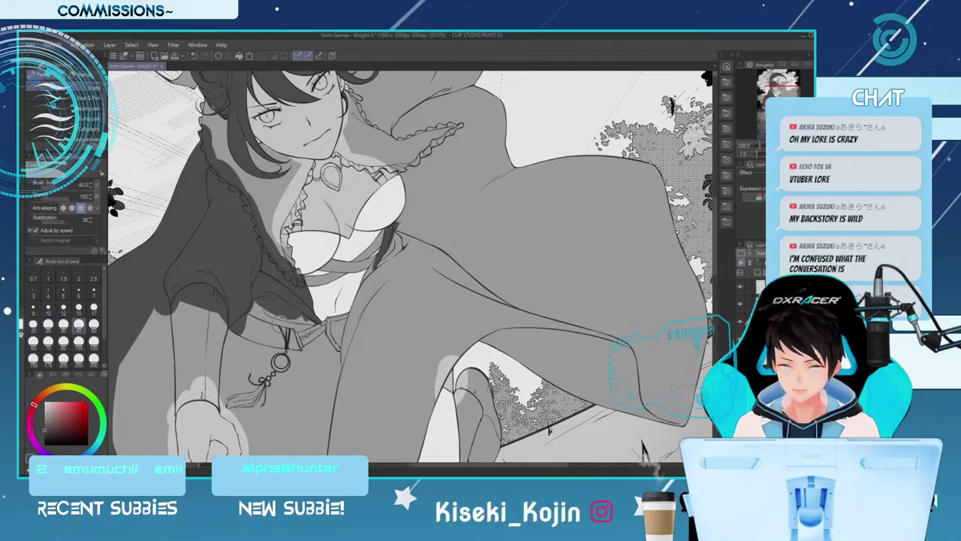
Fill the pointed end of the cloak front beside the waist sash in dark grey with brush sizes 30, 15 and 12
{"action": "key", "text": "bracketleft"}
{"action": "key", "text": "bracketleft"}
{"action": "key", "text": "bracketleft"}
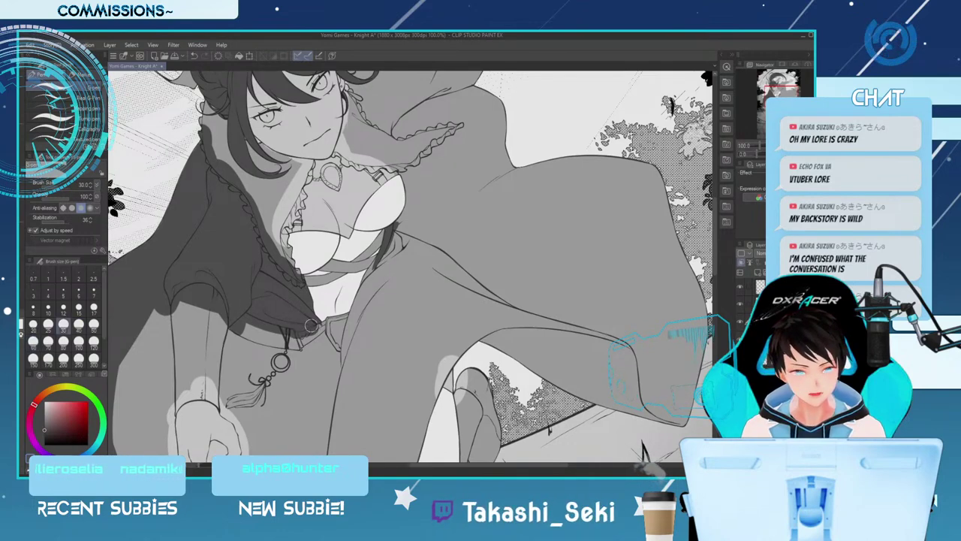
{"action": "key", "text": "bracketleft"}
{"action": "key", "text": "bracketleft"}
{"action": "key", "text": "bracketleft"}
{"action": "key", "text": "bracketleft"}
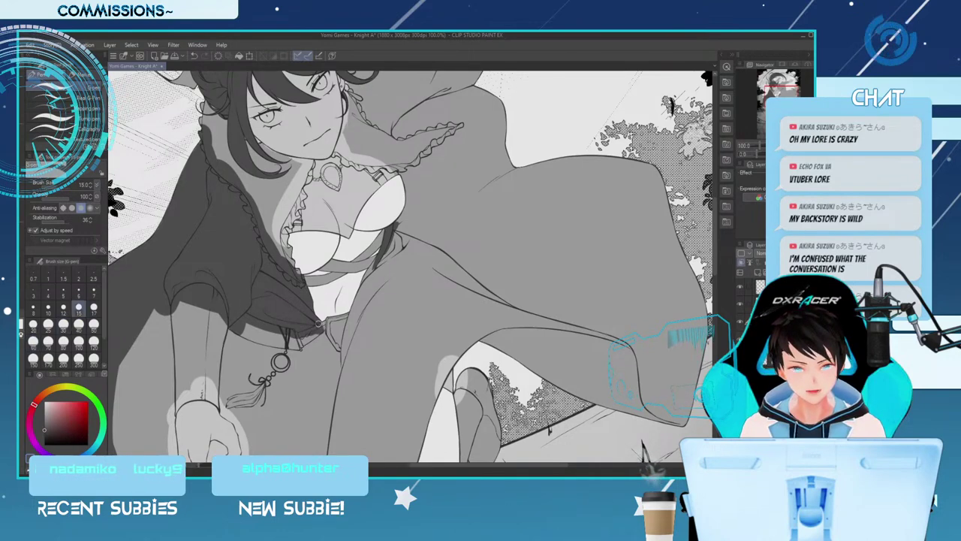
{"action": "key", "text": "bracketleft"}
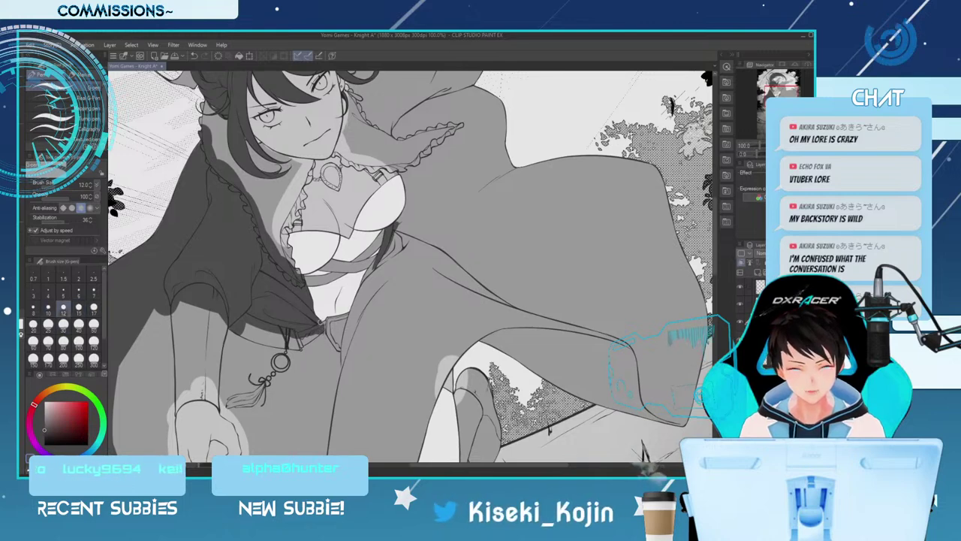
Fill the dark grey beside the sleeve cuff next to the cloak front with brush sizes 30, 20 and 12
{"action": "key", "text": "bracketright"}
{"action": "key", "text": "bracketright"}
{"action": "key", "text": "bracketright"}
{"action": "key", "text": "bracketright"}
{"action": "key", "text": "bracketright"}
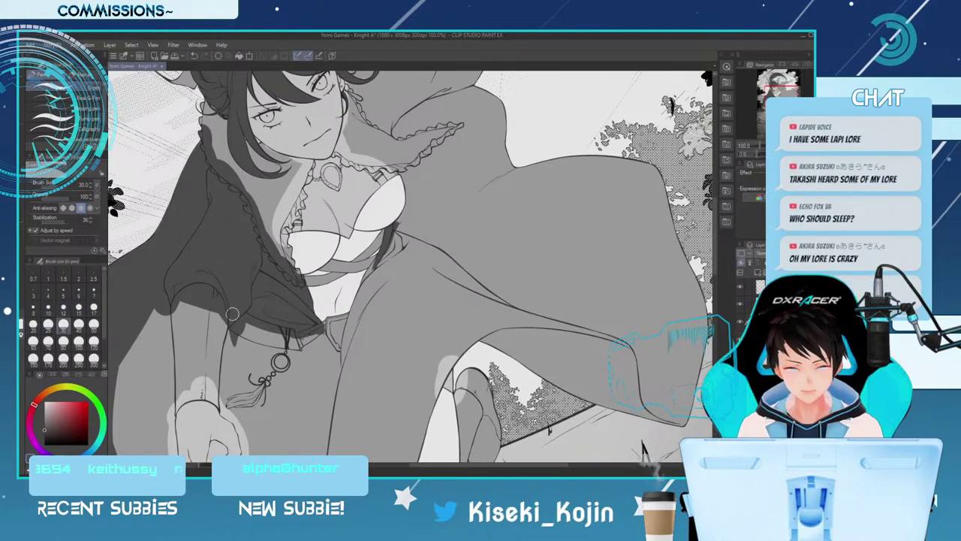
{"action": "key", "text": "bracketleft"}
{"action": "key", "text": "bracketleft"}
{"action": "key", "text": "bracketleft"}
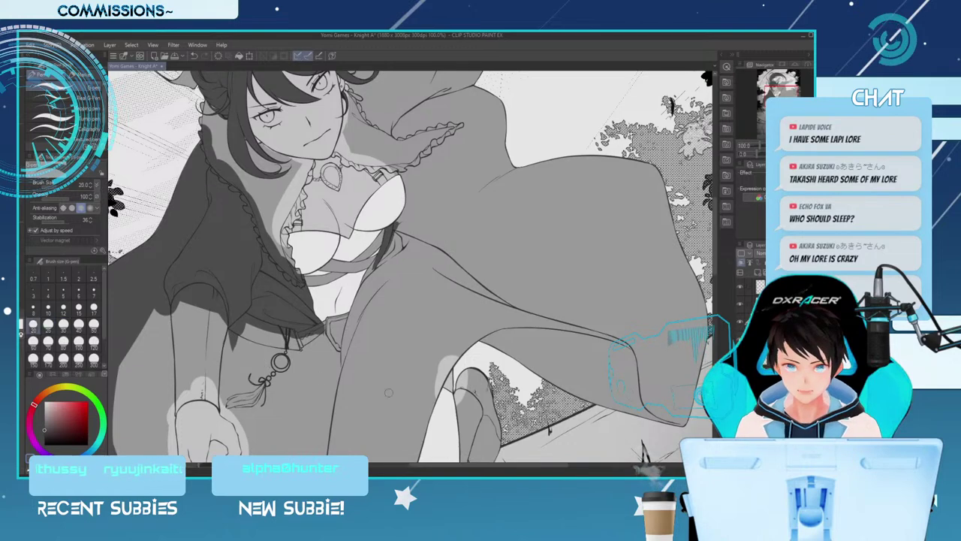
{"action": "key", "text": "bracketleft"}
{"action": "key", "text": "bracketleft"}
Paint the cloak's inner area along the outer side of the forearm dark grey with a large brush and sizes 30 and 12
{"action": "left_click_drag", "start_coordinate": [450, 465], "coordinate": [425, 465]}
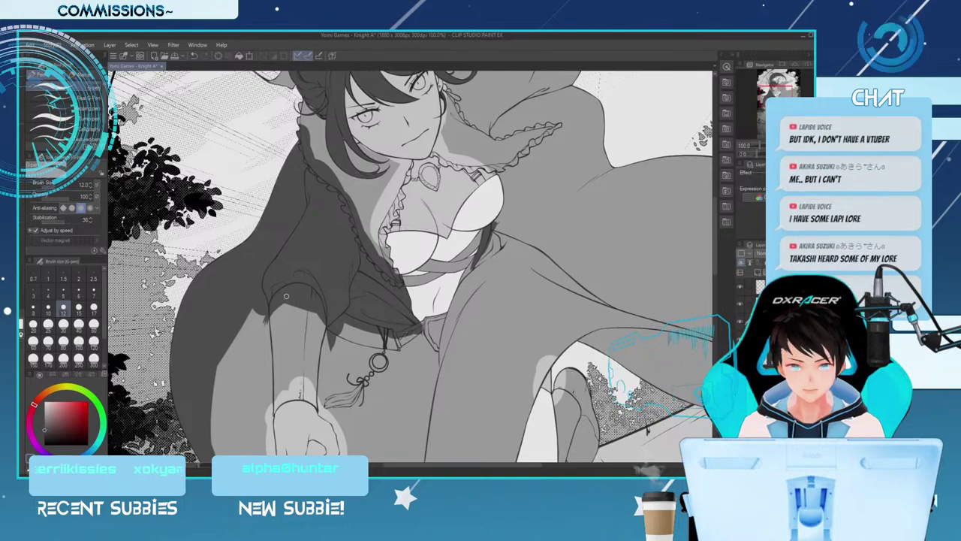
{"action": "key", "text": "]"}
{"action": "key", "text": "]"}
{"action": "key", "text": "]"}
{"action": "key", "text": "]"}
{"action": "key", "text": "]"}
{"action": "key", "text": "]"}
{"action": "left_click_drag", "start_coordinate": [255, 307], "coordinate": [253, 379]}
{"action": "key", "text": "bracketleft"}
{"action": "key", "text": "bracketleft"}
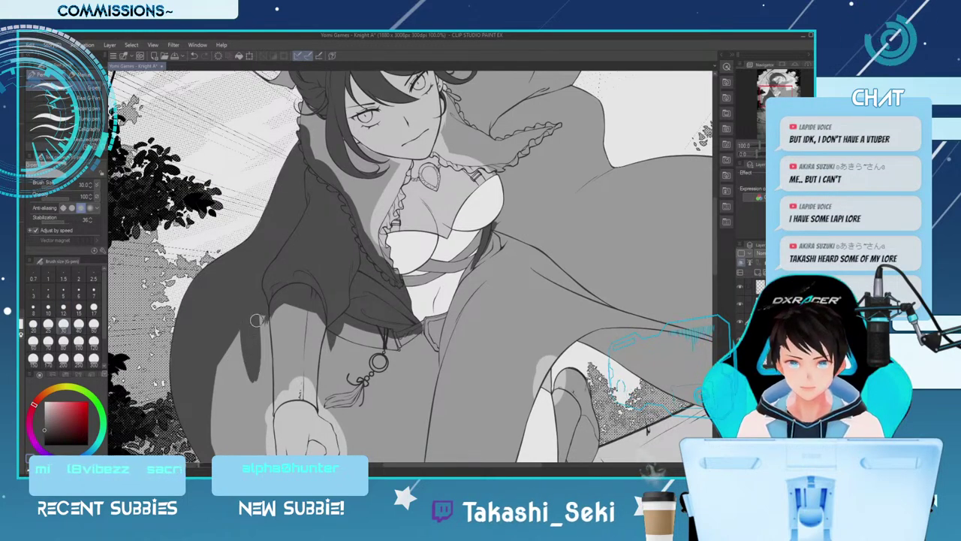
{"action": "mouse_move", "coordinate": [258, 301]}
{"action": "left_mouse_down"}
{"action": "mouse_move", "coordinate": [259, 367]}
{"action": "mouse_move", "coordinate": [270, 371]}
{"action": "left_mouse_up"}
{"action": "key", "text": "bracketleft"}
{"action": "key", "text": "bracketleft"}
{"action": "key", "text": "bracketleft"}
{"action": "key", "text": "bracketleft"}
{"action": "left_click_drag", "start_coordinate": [267, 321], "coordinate": [271, 377]}
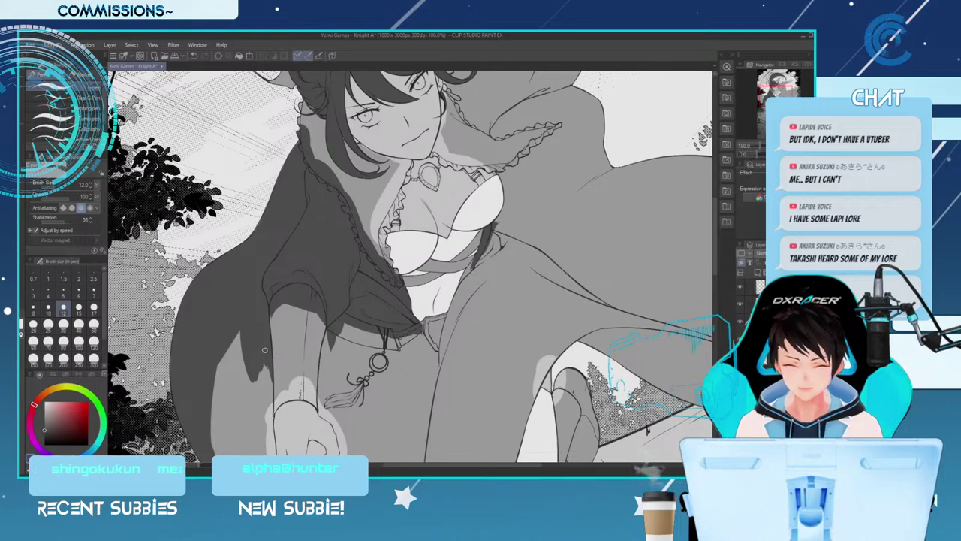
Extend the dark grey down the outer side of the cloak toward the wrist with brush size 70
{"action": "key", "text": "bracketright"}
{"action": "key", "text": "bracketright"}
{"action": "key", "text": "bracketright"}
{"action": "key", "text": "bracketright"}
{"action": "key", "text": "bracketright"}
{"action": "key", "text": "bracketright"}
{"action": "left_click_drag", "start_coordinate": [237, 328], "coordinate": [215, 405]}
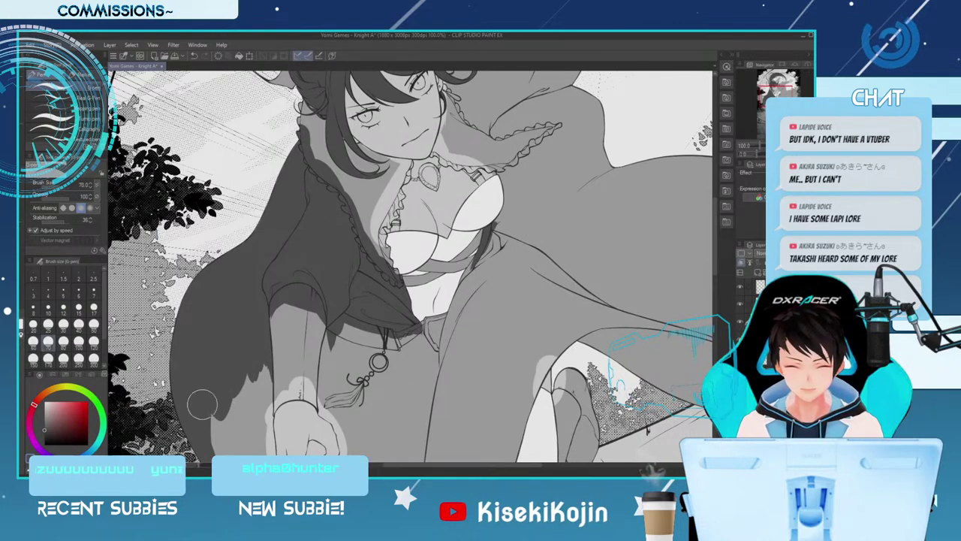
Touch up the dark-grey edges around the forearm and sleeve with brush sizes 12 and 7
{"action": "key", "text": "bracketleft"}
{"action": "key", "text": "bracketleft"}
{"action": "key", "text": "bracketleft"}
{"action": "key", "text": "bracketleft"}
{"action": "key", "text": "bracketleft"}
{"action": "key", "text": "bracketleft"}
{"action": "key", "text": "bracketleft"}
{"action": "key", "text": "bracketleft"}
{"action": "key", "text": "bracketleft"}
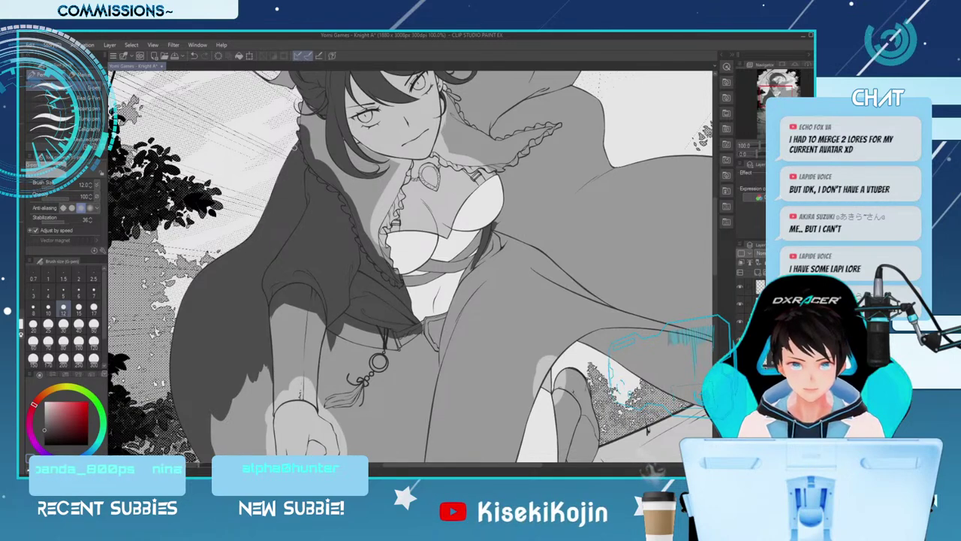
{"action": "key", "text": "bracketleft"}
{"action": "key", "text": "bracketleft"}
{"action": "key", "text": "bracketleft"}
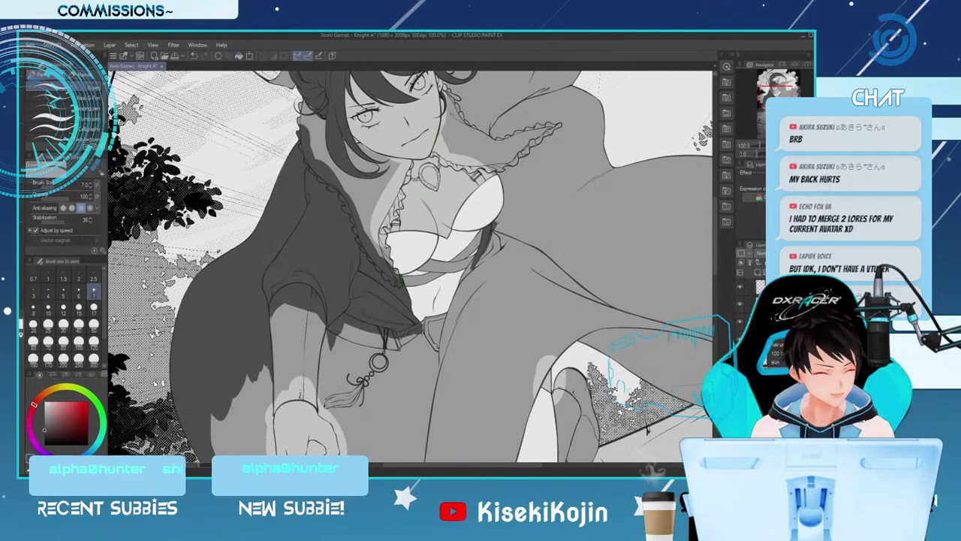
Paint the area behind the hanging ring ornament, from the forearm to the waist sash, dark grey starting at brush size 50
{"action": "left_click", "coordinate": [94, 324]}
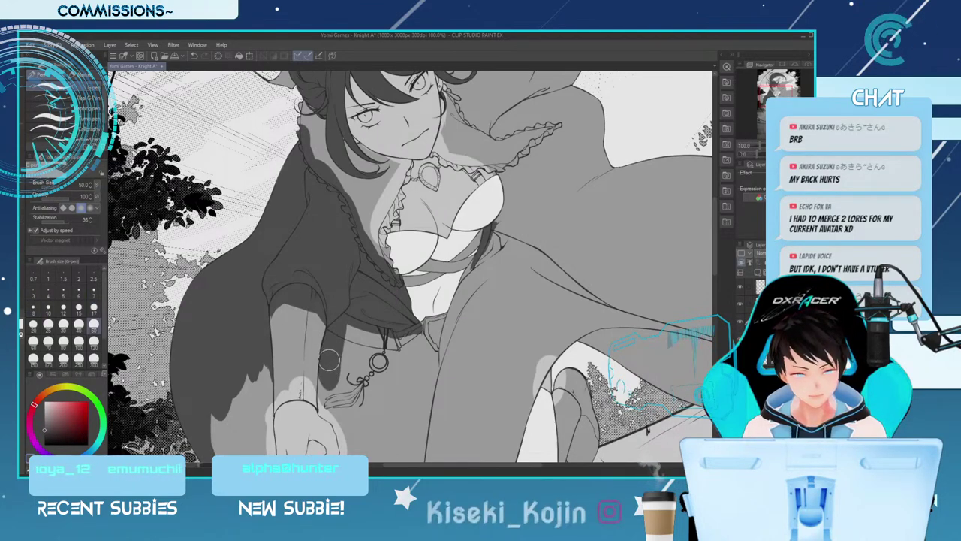
{"action": "left_click_drag", "start_coordinate": [326, 371], "coordinate": [328, 398]}
{"action": "key", "text": "bracketright"}
{"action": "key", "text": "bracketright"}
{"action": "mouse_move", "coordinate": [344, 319]}
{"action": "left_mouse_down"}
{"action": "mouse_move", "coordinate": [342, 377]}
{"action": "mouse_move", "coordinate": [356, 379]}
{"action": "mouse_move", "coordinate": [356, 310]}
{"action": "mouse_move", "coordinate": [371, 363]}
{"action": "mouse_move", "coordinate": [371, 341]}
{"action": "mouse_move", "coordinate": [390, 359]}
{"action": "mouse_move", "coordinate": [403, 358]}
{"action": "mouse_move", "coordinate": [406, 342]}
{"action": "mouse_move", "coordinate": [424, 363]}
{"action": "mouse_move", "coordinate": [412, 335]}
{"action": "mouse_move", "coordinate": [428, 356]}
{"action": "left_mouse_up"}
Fill the edge by the waist sash and the strip beside the forearm in dark grey at brush size 17
{"action": "key", "text": "bracketleft"}
{"action": "key", "text": "bracketleft"}
{"action": "key", "text": "bracketleft"}
{"action": "key", "text": "bracketleft"}
{"action": "key", "text": "bracketleft"}
{"action": "key", "text": "bracketleft"}
{"action": "key", "text": "bracketleft"}
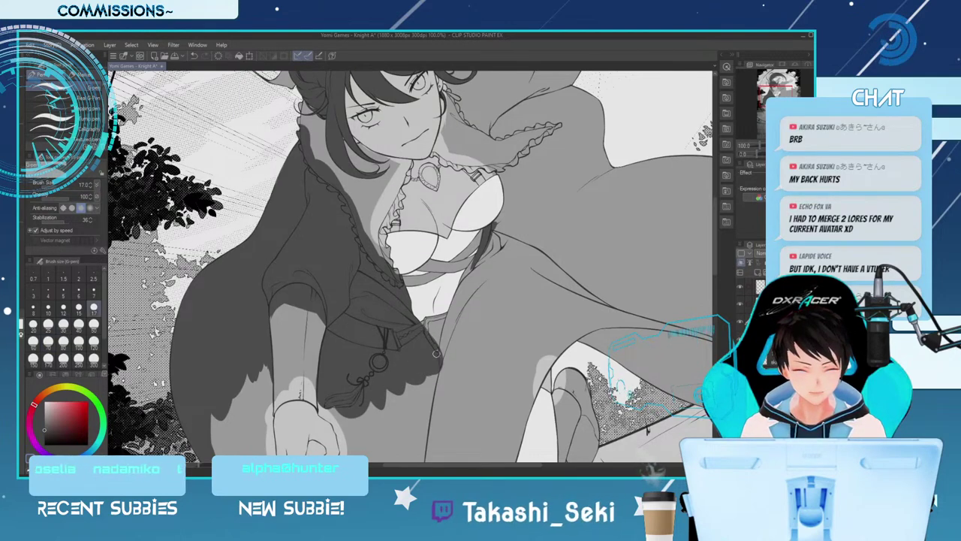
{"action": "mouse_move", "coordinate": [260, 349]}
{"action": "left_mouse_down"}
{"action": "mouse_move", "coordinate": [257, 390]}
{"action": "mouse_move", "coordinate": [245, 371]}
{"action": "left_mouse_up"}
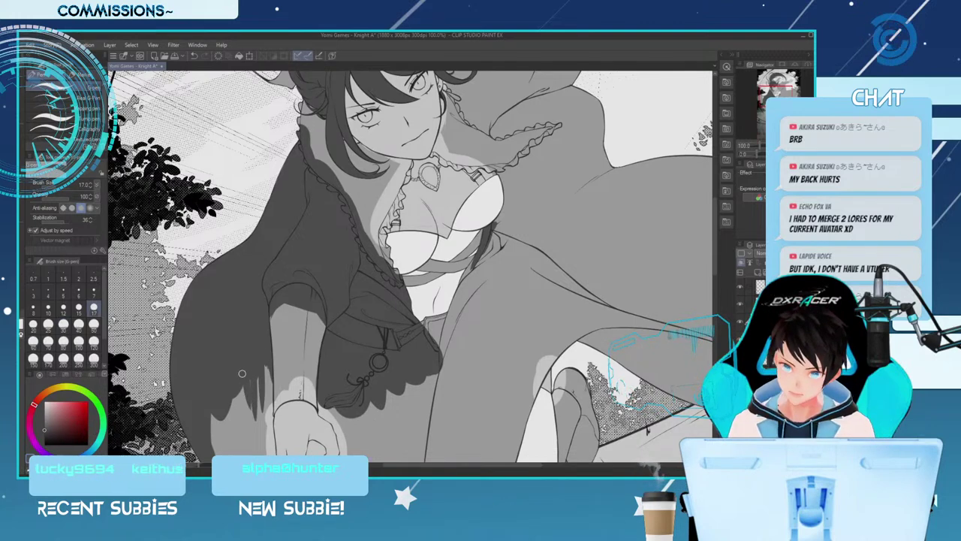
Continue the dark grey down the outer cloak beside the wrist with a brush larger than 25
{"action": "key", "text": "bracketright"}
{"action": "key", "text": "bracketright"}
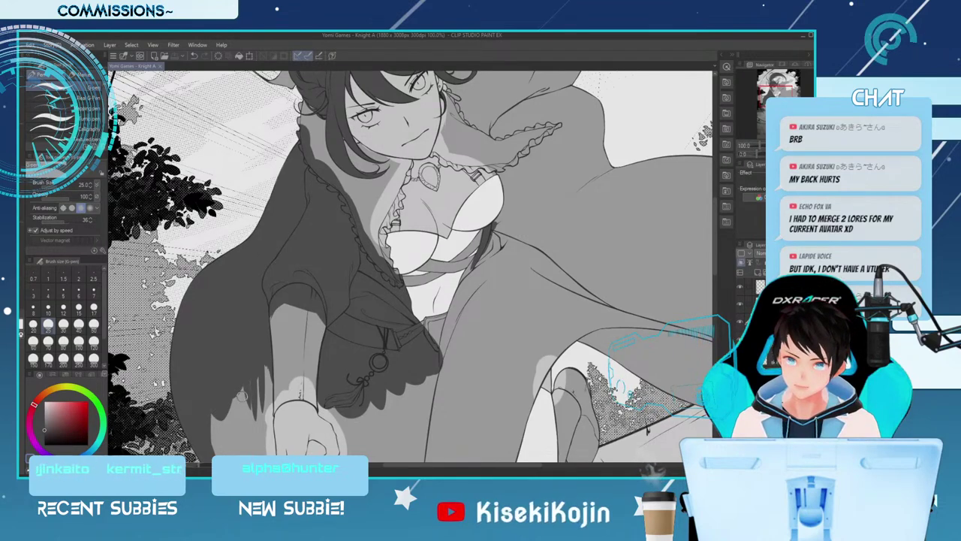
{"action": "left_click_drag", "start_coordinate": [715, 236], "coordinate": [715, 264]}
{"action": "key", "text": "bracketright"}
{"action": "key", "text": "bracketright"}
{"action": "key", "text": "bracketright"}
{"action": "key", "text": "bracketright"}
{"action": "mouse_move", "coordinate": [249, 238]}
{"action": "left_mouse_down"}
{"action": "mouse_move", "coordinate": [250, 278]}
{"action": "mouse_move", "coordinate": [238, 228]}
{"action": "mouse_move", "coordinate": [240, 270]}
{"action": "mouse_move", "coordinate": [227, 250]}
{"action": "mouse_move", "coordinate": [229, 275]}
{"action": "mouse_move", "coordinate": [212, 259]}
{"action": "mouse_move", "coordinate": [224, 309]}
{"action": "left_mouse_up"}
Fill the narrow dark-grey edge along the forearm, wrist and fist outline with brush sizes 25, 20, 12 and 7
{"action": "key", "text": "bracketleft"}
{"action": "key", "text": "bracketleft"}
{"action": "key", "text": "bracketleft"}
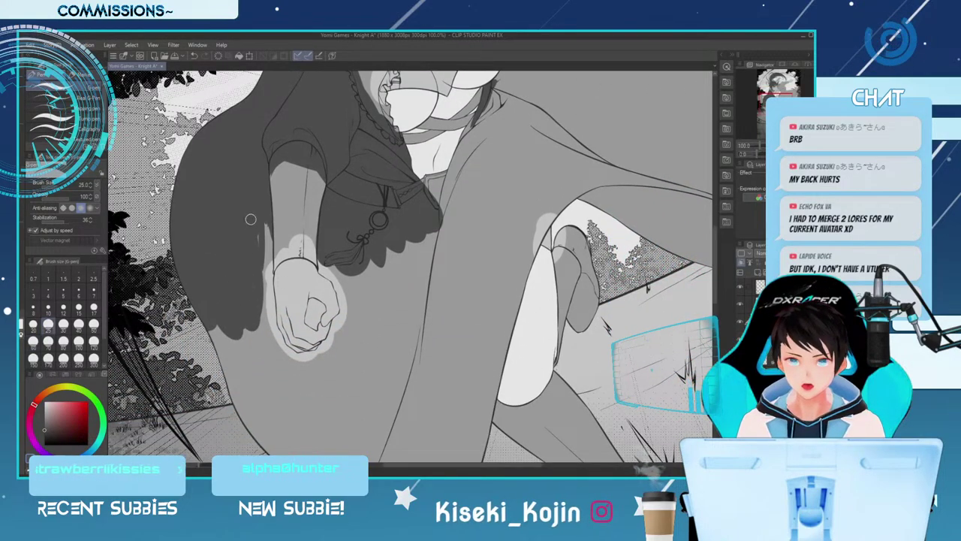
{"action": "key", "text": "bracketleft"}
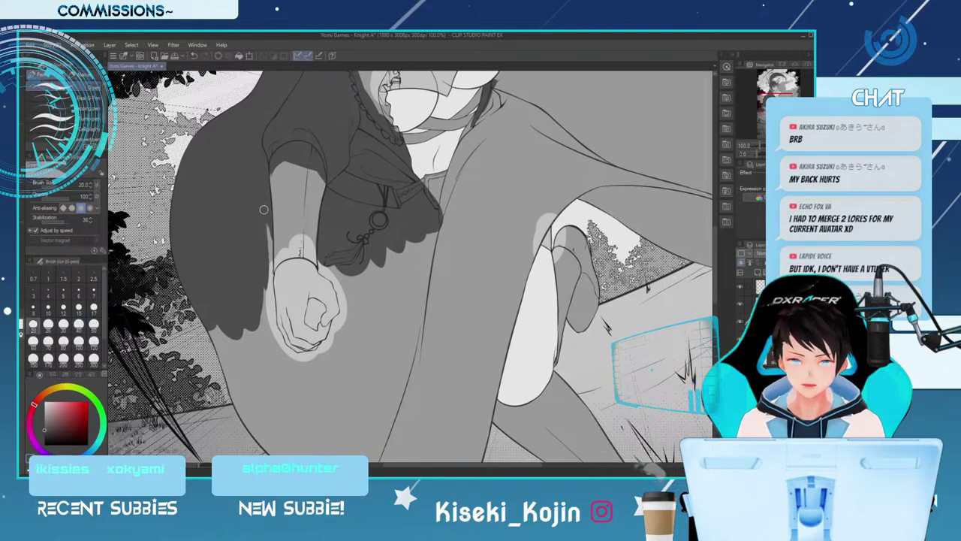
{"action": "key", "text": "bracketleft"}
{"action": "key", "text": "bracketleft"}
{"action": "key", "text": "bracketleft"}
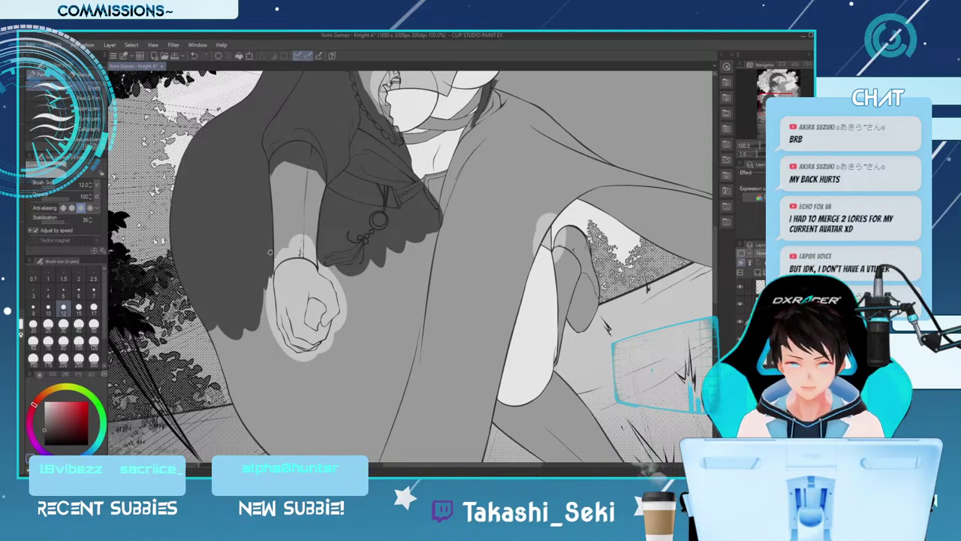
{"action": "key", "text": "bracketleft"}
{"action": "key", "text": "bracketleft"}
{"action": "key", "text": "bracketleft"}
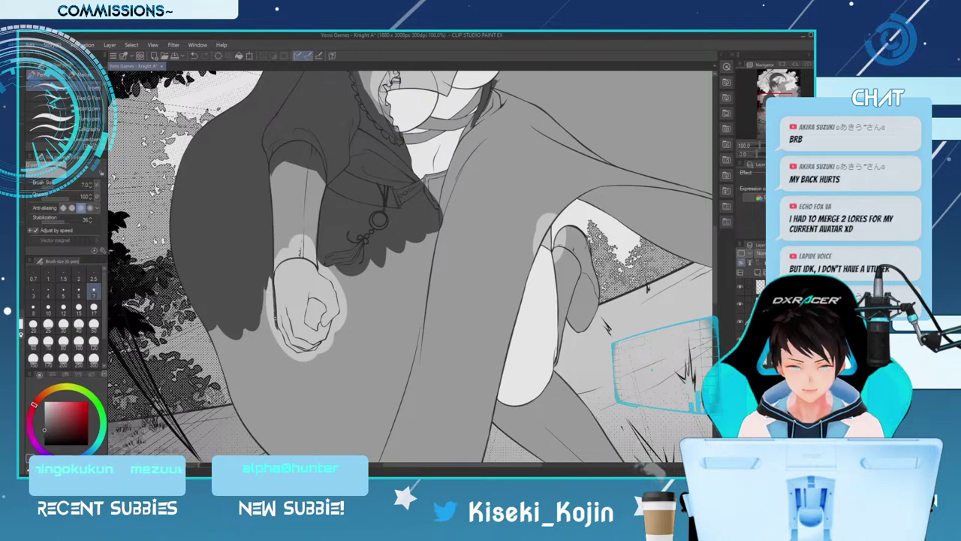
Block in the outer cloak beside and below the fist in dark grey with brush sizes 20, 50 and larger
{"action": "left_click", "coordinate": [33, 325]}
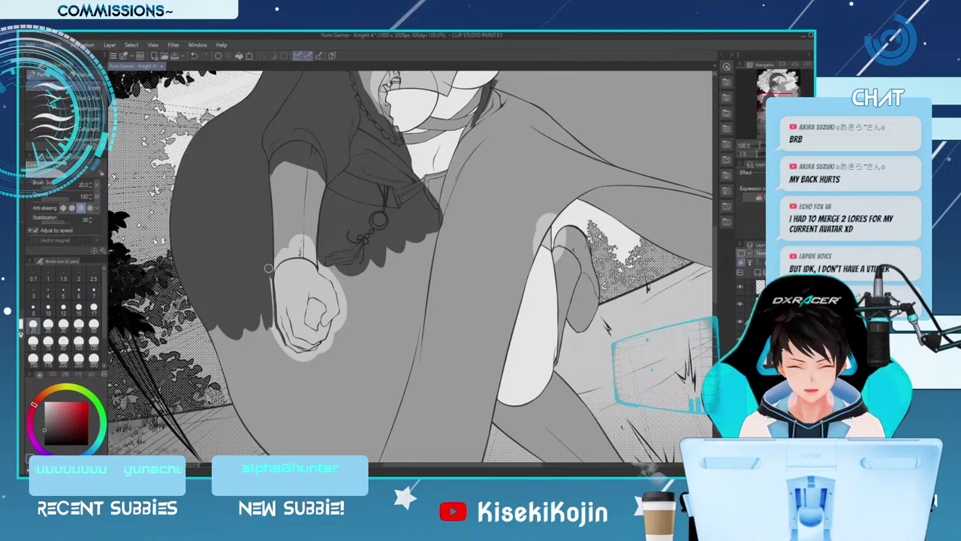
{"action": "left_click", "coordinate": [79, 324]}
{"action": "left_click", "coordinate": [94, 325]}
{"action": "mouse_move", "coordinate": [207, 301]}
{"action": "left_mouse_down"}
{"action": "mouse_move", "coordinate": [241, 404]}
{"action": "mouse_move", "coordinate": [275, 443]}
{"action": "left_mouse_up"}
{"action": "key", "text": "]"}
{"action": "mouse_move", "coordinate": [232, 323]}
{"action": "left_mouse_down"}
{"action": "mouse_move", "coordinate": [266, 432]}
{"action": "mouse_move", "coordinate": [283, 443]}
{"action": "left_mouse_up"}
{"action": "left_click_drag", "start_coordinate": [250, 327], "coordinate": [276, 411]}
{"action": "left_click_drag", "start_coordinate": [253, 308], "coordinate": [293, 405]}
Fill the cloak directly beneath the fist up to its outline in dark grey with brush sizes 25 and 12
{"action": "key", "text": "["}
{"action": "key", "text": "["}
{"action": "key", "text": "["}
{"action": "key", "text": "["}
{"action": "left_click_drag", "start_coordinate": [269, 305], "coordinate": [288, 367]}
{"action": "left_click_drag", "start_coordinate": [276, 332], "coordinate": [301, 377]}
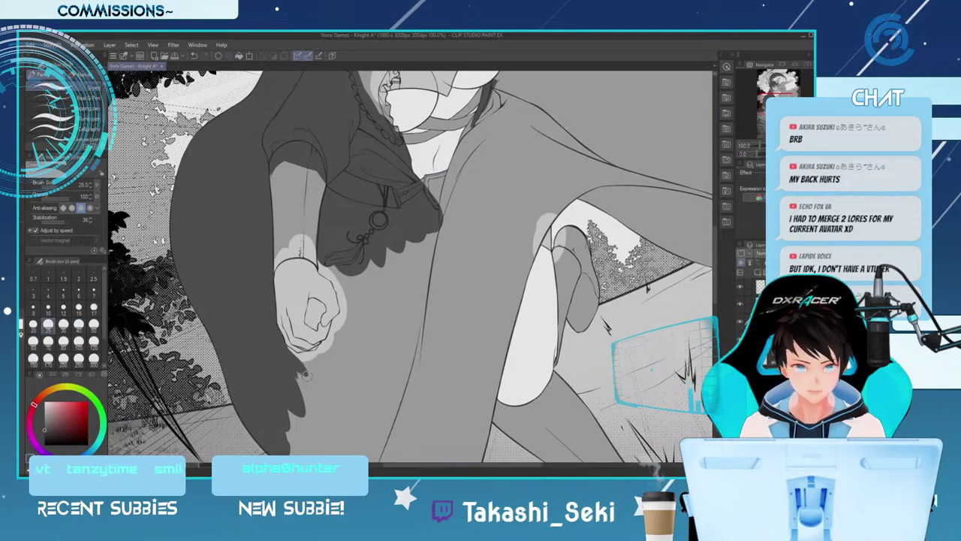
{"action": "key", "text": "bracketleft"}
{"action": "key", "text": "bracketleft"}
{"action": "key", "text": "bracketleft"}
{"action": "key", "text": "bracketleft"}
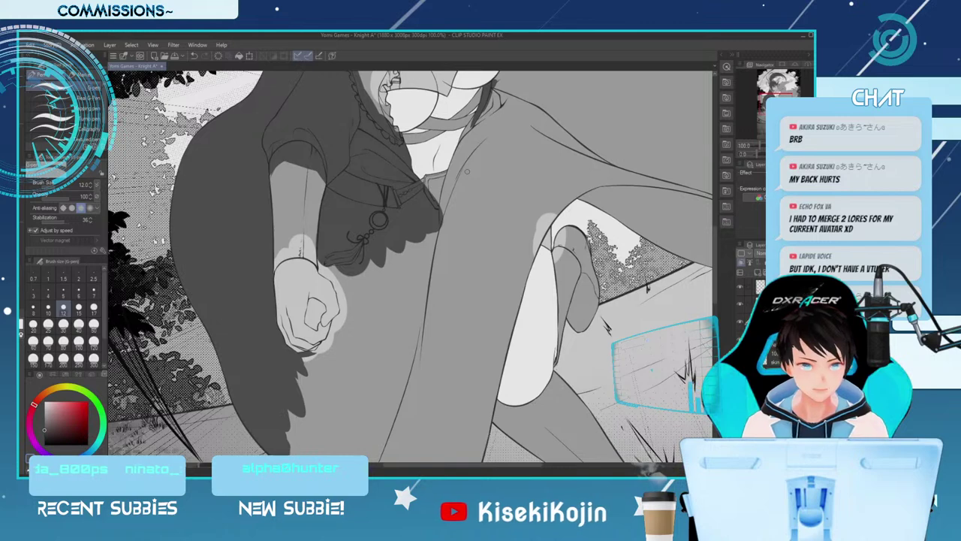
Extend the dark grey down the inner cloak between the fist and the skirt fold with a large brush
{"action": "key", "text": "bracketright"}
{"action": "key", "text": "bracketright"}
{"action": "key", "text": "bracketright"}
{"action": "key", "text": "bracketright"}
{"action": "key", "text": "bracketright"}
{"action": "key", "text": "bracketright"}
{"action": "key", "text": "bracketright"}
{"action": "key", "text": "bracketright"}
{"action": "key", "text": "bracketright"}
{"action": "mouse_move", "coordinate": [440, 224]}
{"action": "left_mouse_down"}
{"action": "mouse_move", "coordinate": [391, 301]}
{"action": "mouse_move", "coordinate": [415, 228]}
{"action": "mouse_move", "coordinate": [385, 316]}
{"action": "mouse_move", "coordinate": [403, 217]}
{"action": "mouse_move", "coordinate": [384, 330]}
{"action": "left_mouse_up"}
{"action": "key", "text": "bracketleft"}
{"action": "mouse_move", "coordinate": [383, 251]}
{"action": "left_mouse_down"}
{"action": "mouse_move", "coordinate": [371, 363]}
{"action": "mouse_move", "coordinate": [368, 329]}
{"action": "left_mouse_up"}
{"action": "left_click_drag", "start_coordinate": [356, 237], "coordinate": [365, 321]}
Paint the inner cloak section nearest the fist dark grey at brush size 20
{"action": "key", "text": "bracketleft"}
{"action": "key", "text": "bracketleft"}
{"action": "key", "text": "bracketleft"}
{"action": "key", "text": "bracketleft"}
{"action": "key", "text": "bracketleft"}
{"action": "left_click_drag", "start_coordinate": [358, 283], "coordinate": [350, 339]}
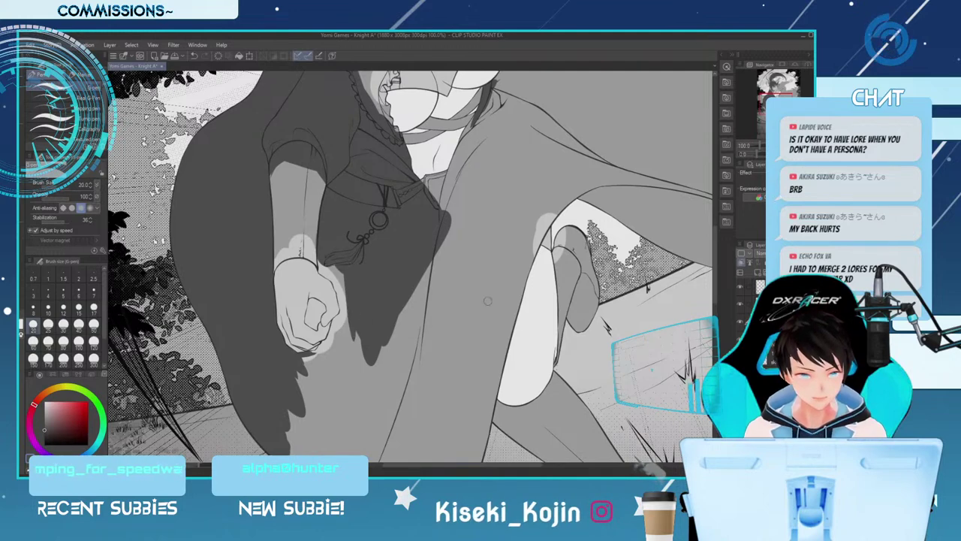
{"action": "key", "text": "e"}
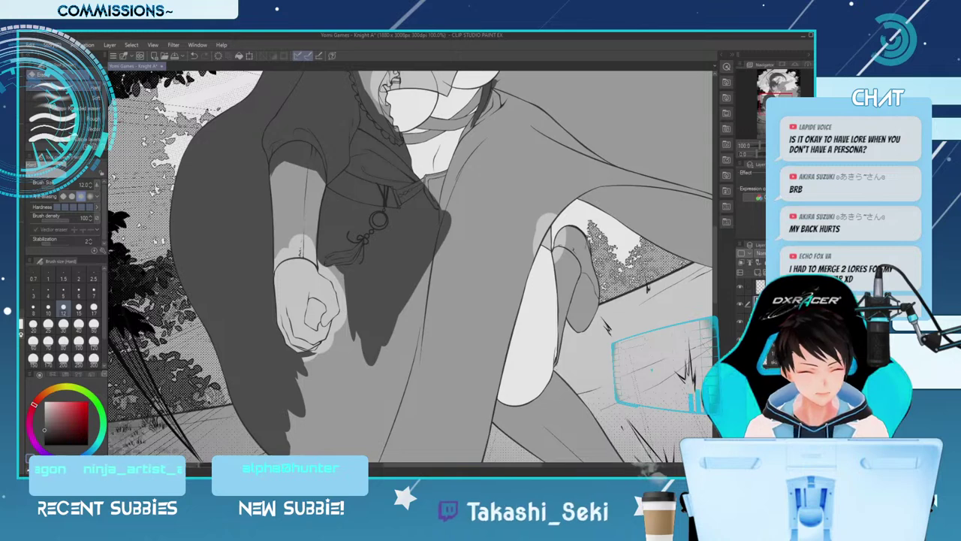
{"action": "key", "text": "bracketleft"}
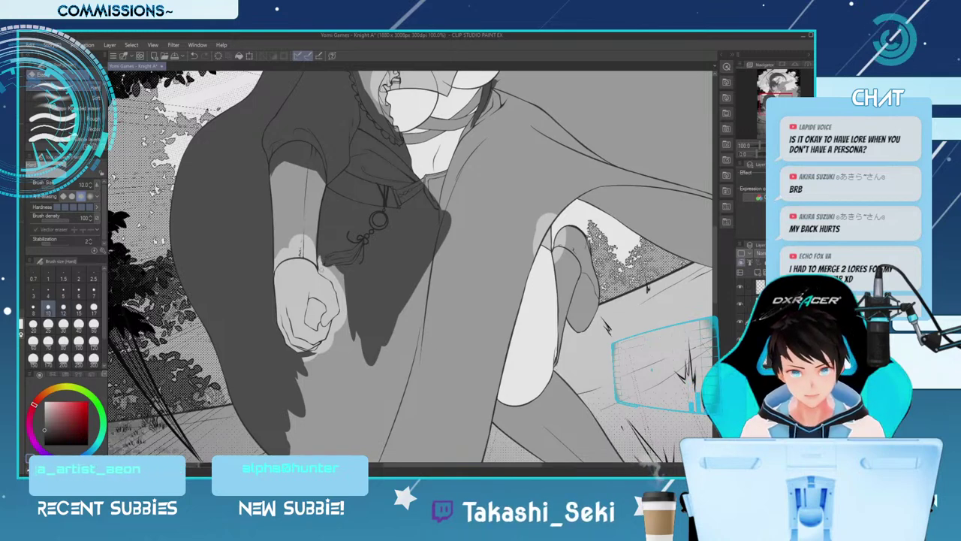
{"action": "key", "text": "p"}
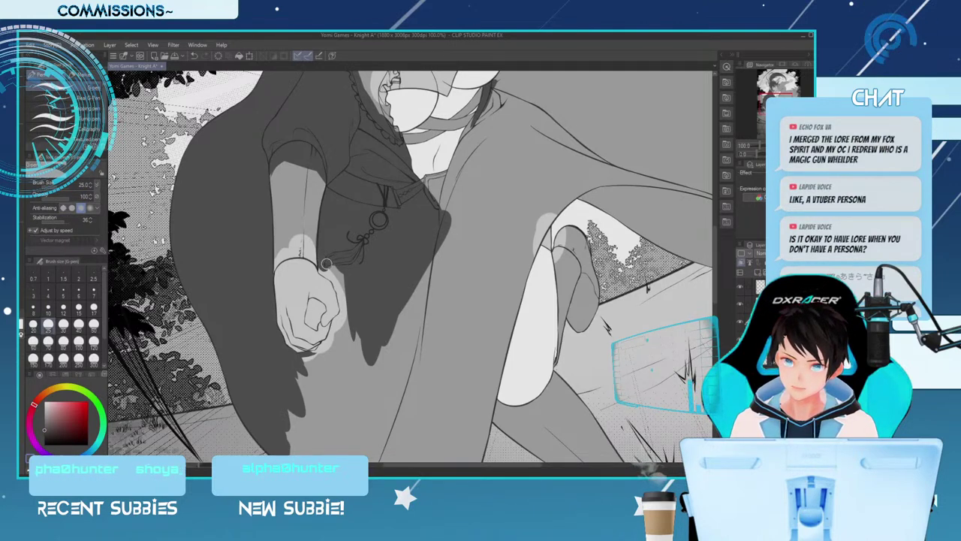
Paint dark grey along the cloak edge beside the fist's knuckles with the pen at brush size 12
{"action": "key", "text": "bracketleft"}
{"action": "key", "text": "bracketleft"}
{"action": "key", "text": "bracketleft"}
{"action": "key", "text": "bracketleft"}
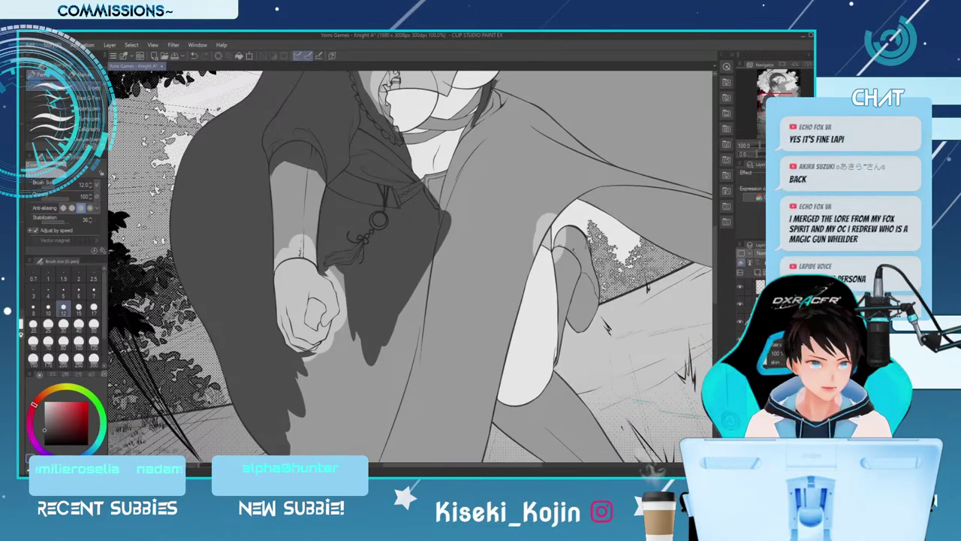
{"action": "key", "text": "asciicircum"}
{"action": "key", "text": "asciicircum"}
{"action": "key", "text": "asciicircum"}
{"action": "key", "text": "asciicircum"}
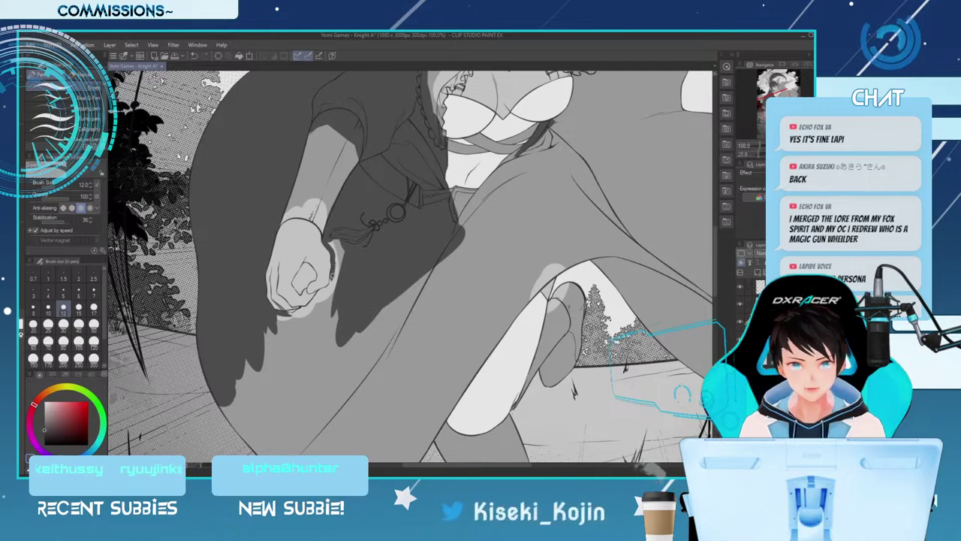
{"action": "left_click_drag", "start_coordinate": [333, 272], "coordinate": [331, 287]}
Fill the light gap between the fist and the inner cloak in dark grey at brush size 20
{"action": "key", "text": "bracketright"}
{"action": "key", "text": "bracketright"}
{"action": "key", "text": "bracketright"}
{"action": "left_click_drag", "start_coordinate": [334, 239], "coordinate": [341, 259]}
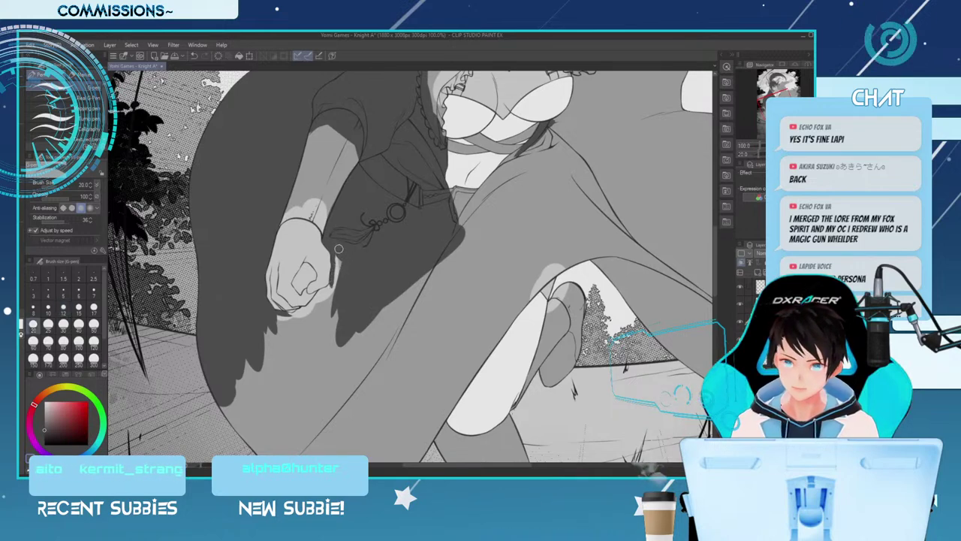
{"action": "left_click_drag", "start_coordinate": [335, 248], "coordinate": [334, 282]}
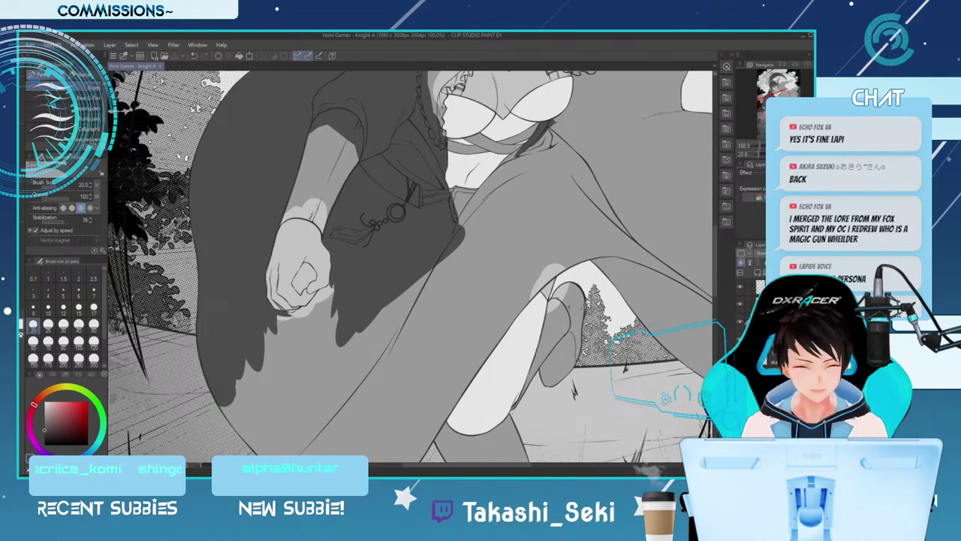
{"action": "left_click_drag", "start_coordinate": [336, 282], "coordinate": [327, 308]}
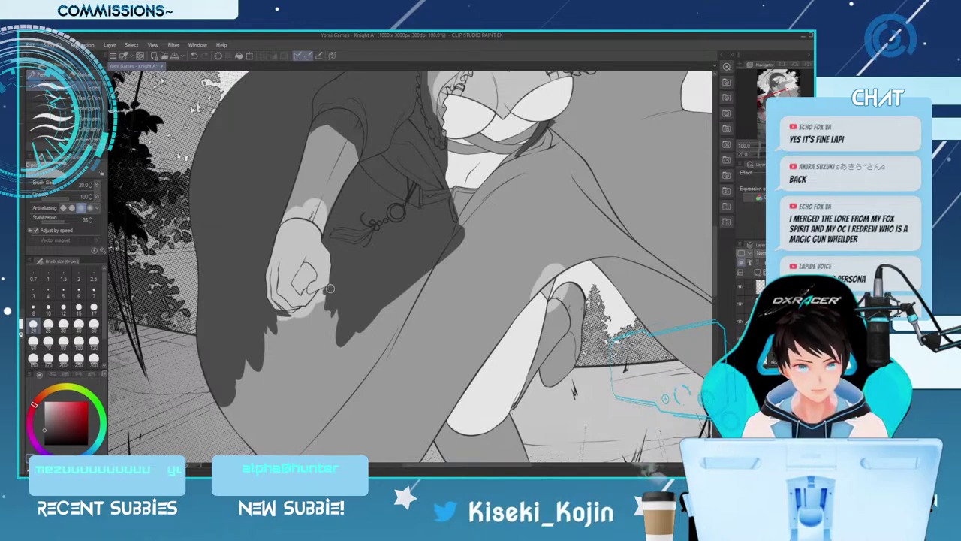
Fill the cloak directly beneath the fist's outline in dark grey with brush sizes 12 and 40
{"action": "key", "text": "bracketleft"}
{"action": "key", "text": "bracketleft"}
{"action": "key", "text": "bracketleft"}
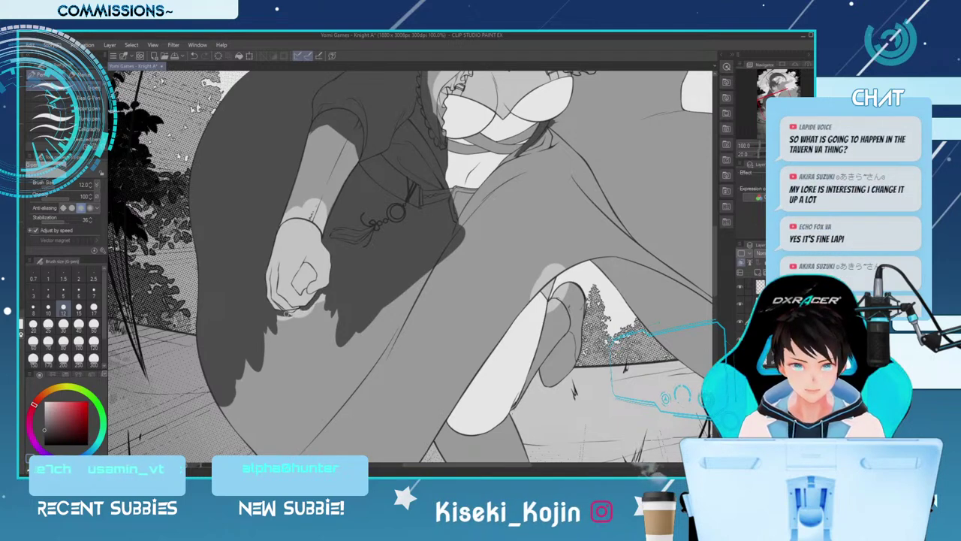
{"action": "left_click_drag", "start_coordinate": [288, 313], "coordinate": [300, 310]}
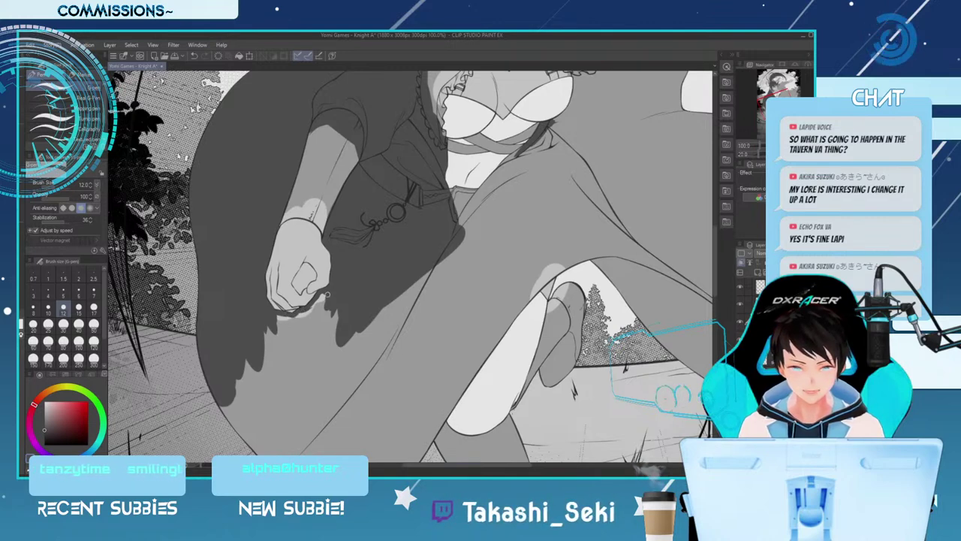
{"action": "key", "text": "bracketright"}
{"action": "key", "text": "bracketright"}
{"action": "key", "text": "bracketright"}
{"action": "key", "text": "bracketright"}
{"action": "key", "text": "bracketright"}
{"action": "key", "text": "bracketright"}
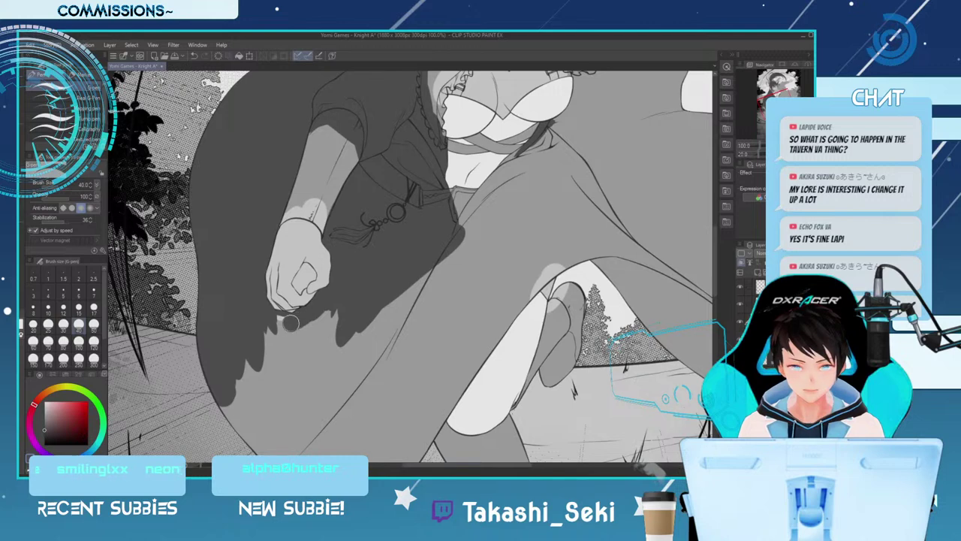
{"action": "mouse_move", "coordinate": [275, 324]}
{"action": "left_mouse_down"}
{"action": "mouse_move", "coordinate": [267, 329]}
{"action": "mouse_move", "coordinate": [279, 338]}
{"action": "mouse_move", "coordinate": [295, 338]}
{"action": "mouse_move", "coordinate": [332, 312]}
{"action": "left_mouse_up"}
Fill the cloak from below the fist down to the skirt fold in dark grey with large brushes
{"action": "key", "text": "bracketright"}
{"action": "key", "text": "bracketright"}
{"action": "key", "text": "bracketright"}
{"action": "mouse_move", "coordinate": [263, 352]}
{"action": "left_mouse_down"}
{"action": "mouse_move", "coordinate": [345, 302]}
{"action": "mouse_move", "coordinate": [349, 312]}
{"action": "mouse_move", "coordinate": [316, 342]}
{"action": "mouse_move", "coordinate": [248, 355]}
{"action": "mouse_move", "coordinate": [311, 365]}
{"action": "mouse_move", "coordinate": [371, 303]}
{"action": "mouse_move", "coordinate": [281, 370]}
{"action": "mouse_move", "coordinate": [250, 350]}
{"action": "mouse_move", "coordinate": [276, 354]}
{"action": "mouse_move", "coordinate": [248, 354]}
{"action": "mouse_move", "coordinate": [244, 368]}
{"action": "mouse_move", "coordinate": [315, 390]}
{"action": "mouse_move", "coordinate": [350, 340]}
{"action": "mouse_move", "coordinate": [259, 383]}
{"action": "mouse_move", "coordinate": [238, 374]}
{"action": "mouse_move", "coordinate": [285, 407]}
{"action": "mouse_move", "coordinate": [413, 270]}
{"action": "mouse_move", "coordinate": [341, 379]}
{"action": "mouse_move", "coordinate": [420, 282]}
{"action": "mouse_move", "coordinate": [395, 316]}
{"action": "left_mouse_up"}
{"action": "key", "text": "["}
{"action": "key", "text": "["}
{"action": "left_click_drag", "start_coordinate": [232, 392], "coordinate": [267, 424]}
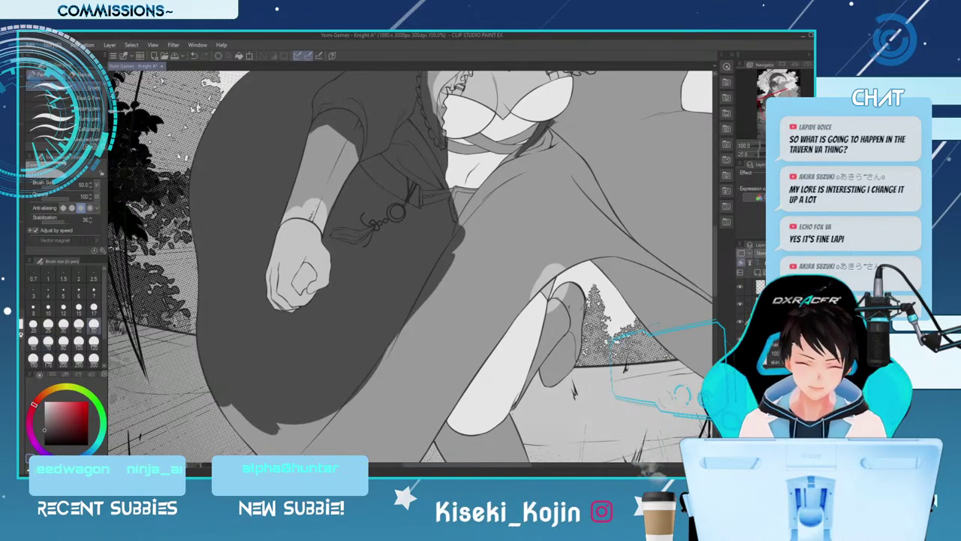
Extend the dark grey down the outer cloak edge toward the corner of the hem
{"action": "left_click_drag", "start_coordinate": [714, 261], "coordinate": [714, 278]}
{"action": "key", "text": "]"}
{"action": "key", "text": "]"}
{"action": "key", "text": "]"}
{"action": "left_click_drag", "start_coordinate": [229, 294], "coordinate": [259, 332]}
{"action": "key", "text": "["}
{"action": "key", "text": "["}
{"action": "key", "text": "["}
{"action": "key", "text": "["}
{"action": "key", "text": "bracketright"}
{"action": "key", "text": "bracketright"}
{"action": "key", "text": "bracketright"}
{"action": "key", "text": "bracketright"}
{"action": "key", "text": "bracketright"}
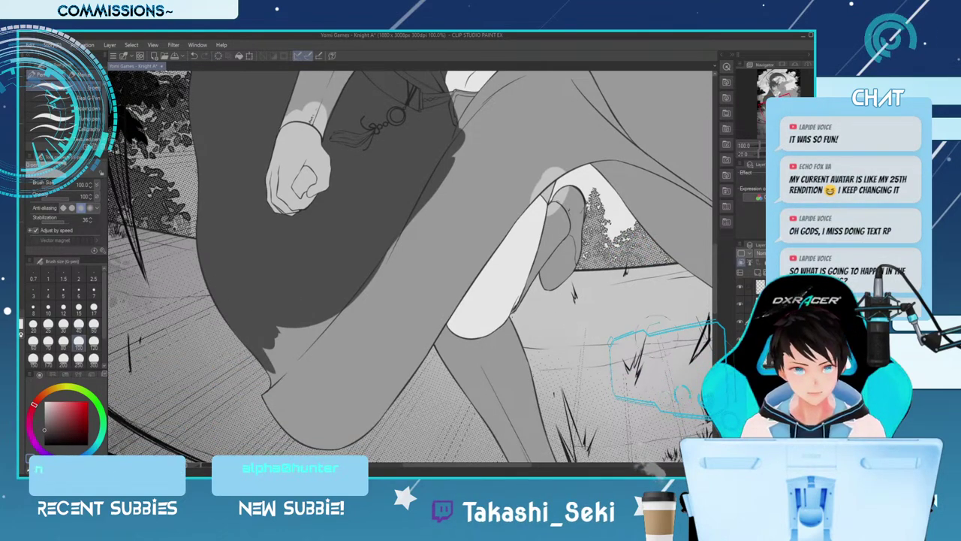
Fill the cloak's lower hem and the adjoining part of the front panel in dark grey with brush sizes up to 120
{"action": "key", "text": "bracketleft"}
{"action": "key", "text": "bracketleft"}
{"action": "key", "text": "bracketleft"}
{"action": "key", "text": "bracketleft"}
{"action": "key", "text": "bracketleft"}
{"action": "key", "text": "bracketleft"}
{"action": "key", "text": "bracketleft"}
{"action": "key", "text": "bracketleft"}
{"action": "key", "text": "bracketleft"}
{"action": "key", "text": "bracketleft"}
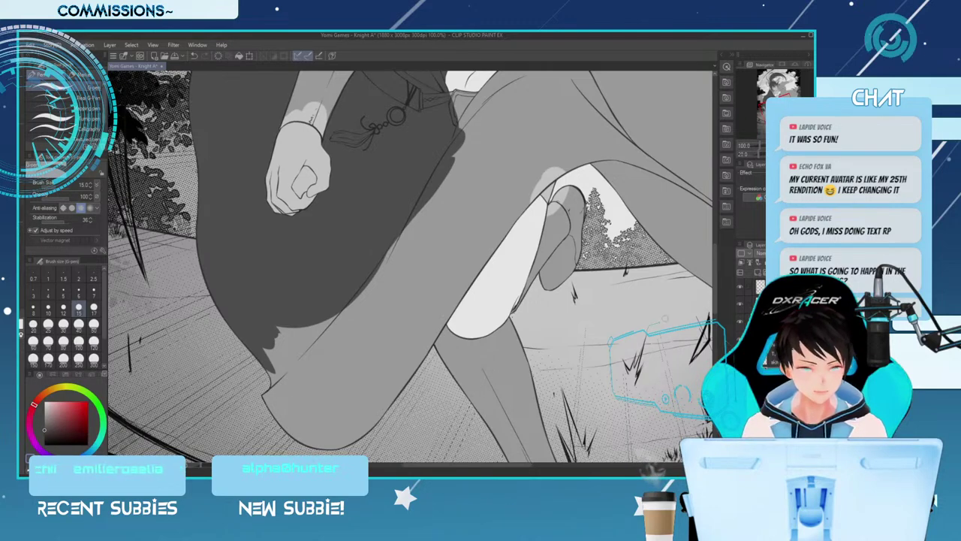
{"action": "key", "text": "bracketright"}
{"action": "key", "text": "bracketright"}
{"action": "key", "text": "bracketright"}
{"action": "key", "text": "bracketright"}
{"action": "key", "text": "bracketright"}
{"action": "key", "text": "bracketright"}
{"action": "key", "text": "bracketright"}
{"action": "key", "text": "bracketright"}
{"action": "key", "text": "bracketright"}
{"action": "key", "text": "bracketright"}
{"action": "key", "text": "bracketright"}
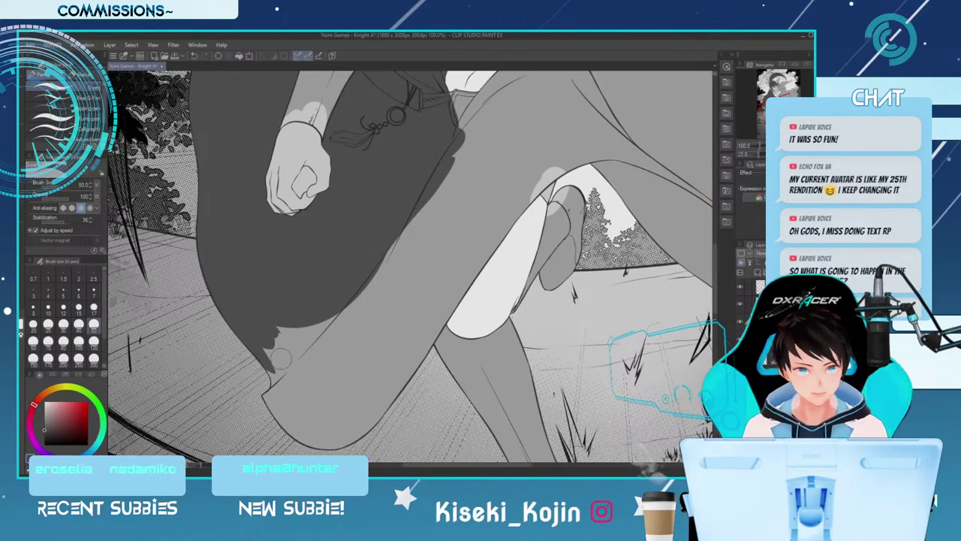
{"action": "mouse_move", "coordinate": [279, 323]}
{"action": "left_mouse_down"}
{"action": "mouse_move", "coordinate": [288, 393]}
{"action": "mouse_move", "coordinate": [272, 355]}
{"action": "mouse_move", "coordinate": [285, 400]}
{"action": "mouse_move", "coordinate": [303, 419]}
{"action": "mouse_move", "coordinate": [326, 408]}
{"action": "mouse_move", "coordinate": [325, 426]}
{"action": "mouse_move", "coordinate": [368, 372]}
{"action": "mouse_move", "coordinate": [296, 317]}
{"action": "mouse_move", "coordinate": [304, 369]}
{"action": "mouse_move", "coordinate": [340, 366]}
{"action": "mouse_move", "coordinate": [320, 306]}
{"action": "mouse_move", "coordinate": [354, 391]}
{"action": "mouse_move", "coordinate": [369, 275]}
{"action": "mouse_move", "coordinate": [363, 360]}
{"action": "mouse_move", "coordinate": [397, 253]}
{"action": "left_mouse_up"}
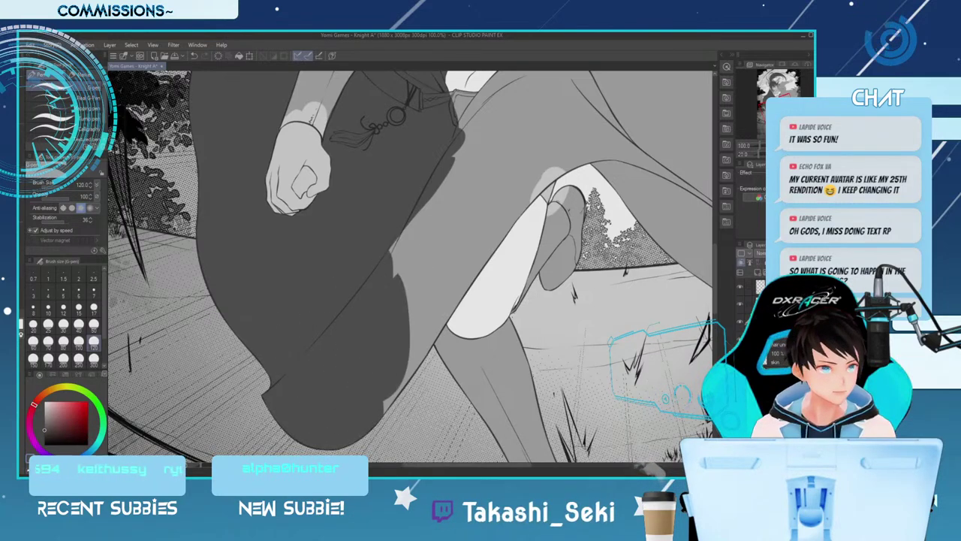
Paint dark grey along the front panel's lower edge, from the hem toward the pale knee, at brush size 40
{"action": "key", "text": "["}
{"action": "key", "text": "["}
{"action": "key", "text": "["}
{"action": "key", "text": "["}
{"action": "key", "text": "["}
{"action": "key", "text": "["}
{"action": "key", "text": "["}
{"action": "key", "text": "["}
{"action": "key", "text": "["}
{"action": "key", "text": "["}
{"action": "key", "text": "["}
{"action": "key", "text": "["}
{"action": "key", "text": "["}
{"action": "key", "text": "["}
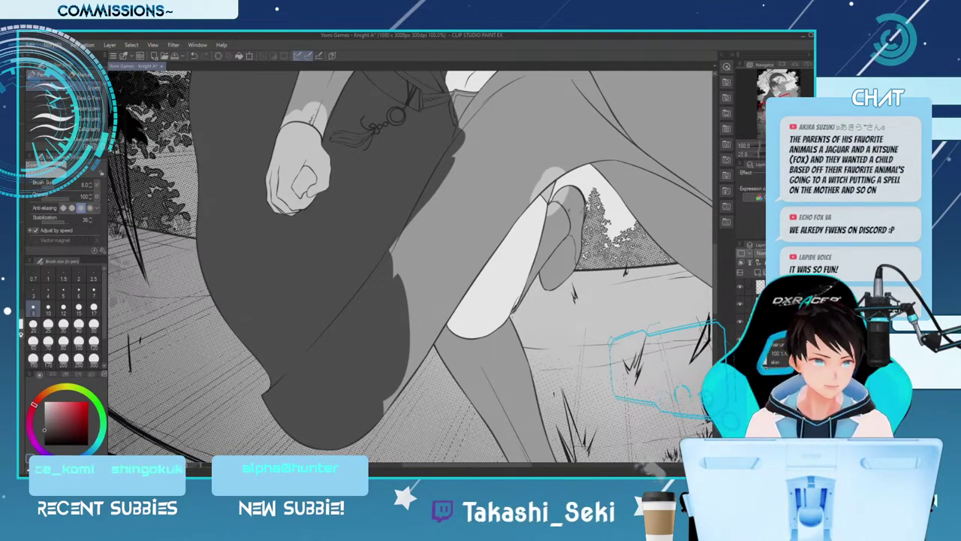
{"action": "left_click", "coordinate": [33, 323]}
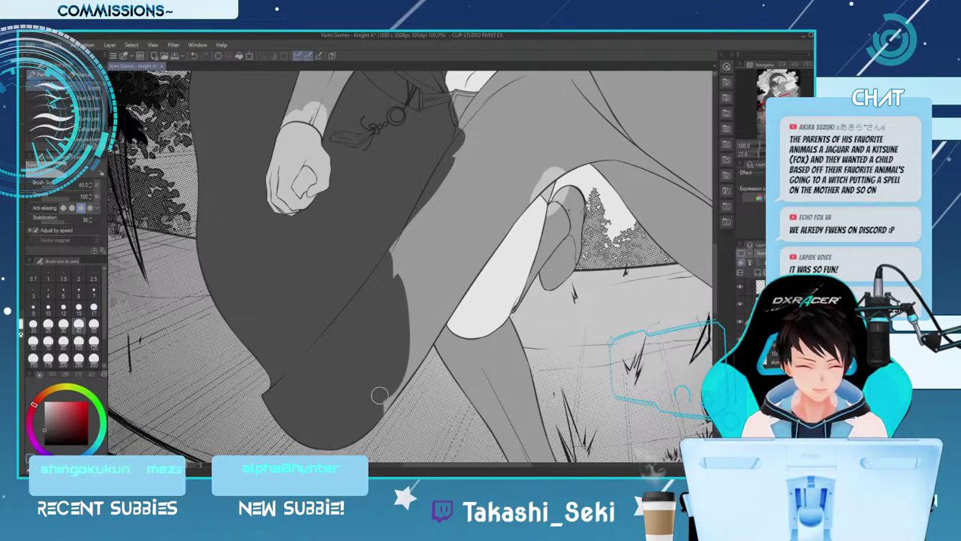
{"action": "left_click_drag", "start_coordinate": [374, 416], "coordinate": [437, 321]}
Fill the middle of the front panel in dark grey up along the fold line with progressively larger brushes
{"action": "key", "text": "]"}
{"action": "key", "text": "]"}
{"action": "key", "text": "]"}
{"action": "key", "text": "]"}
{"action": "key", "text": "]"}
{"action": "left_click_drag", "start_coordinate": [400, 380], "coordinate": [453, 254]}
{"action": "key", "text": "]"}
{"action": "key", "text": "]"}
{"action": "key", "text": "]"}
{"action": "key", "text": "]"}
{"action": "left_click_drag", "start_coordinate": [395, 357], "coordinate": [466, 198]}
{"action": "mouse_move", "coordinate": [379, 304]}
{"action": "left_mouse_down"}
{"action": "mouse_move", "coordinate": [389, 268]}
{"action": "mouse_move", "coordinate": [453, 182]}
{"action": "left_mouse_up"}
Extend the dark grey along the front panel's edge past the pale knee with smaller brushes
{"action": "key", "text": "["}
{"action": "key", "text": "["}
{"action": "key", "text": "["}
{"action": "key", "text": "["}
{"action": "key", "text": "["}
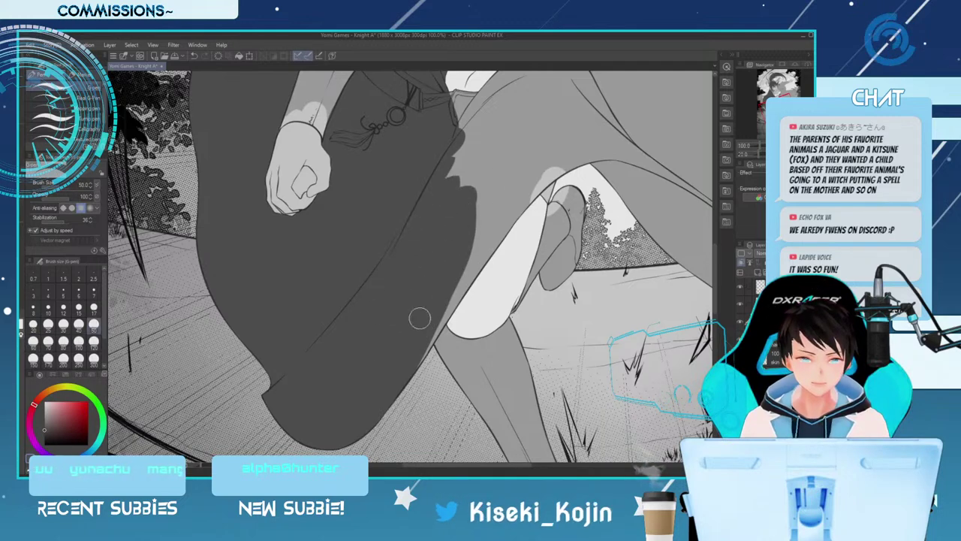
{"action": "left_click_drag", "start_coordinate": [404, 376], "coordinate": [446, 299]}
{"action": "key", "text": "["}
{"action": "key", "text": "["}
{"action": "key", "text": "["}
{"action": "left_click_drag", "start_coordinate": [431, 330], "coordinate": [502, 205]}
Paint the front panel's edge along the pale thigh in dark grey with brush sizes 20 and 50
{"action": "key", "text": "bracketright"}
{"action": "mouse_move", "coordinate": [453, 303]}
{"action": "left_mouse_down"}
{"action": "mouse_move", "coordinate": [495, 226]}
{"action": "mouse_move", "coordinate": [481, 255]}
{"action": "left_mouse_up"}
{"action": "key", "text": "bracketleft"}
{"action": "key", "text": "bracketleft"}
{"action": "key", "text": "ctrl+z"}
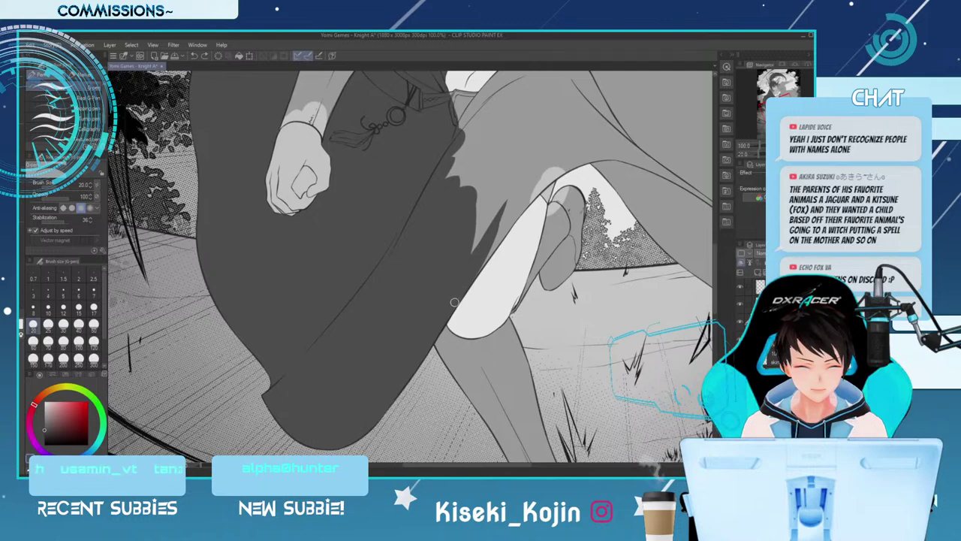
{"action": "left_click_drag", "start_coordinate": [464, 286], "coordinate": [526, 188]}
{"action": "key", "text": "bracketright"}
{"action": "key", "text": "bracketright"}
{"action": "key", "text": "bracketright"}
{"action": "key", "text": "bracketright"}
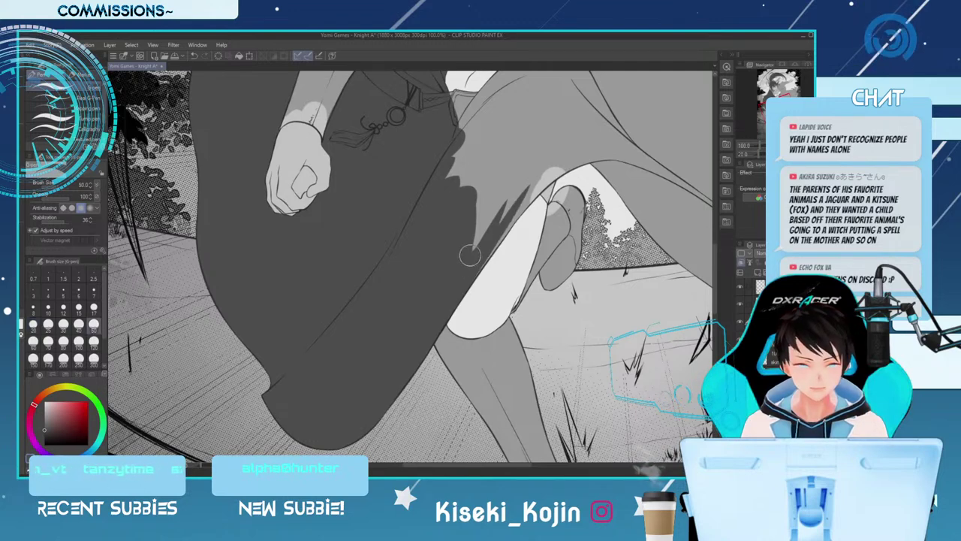
{"action": "left_click_drag", "start_coordinate": [461, 263], "coordinate": [548, 143]}
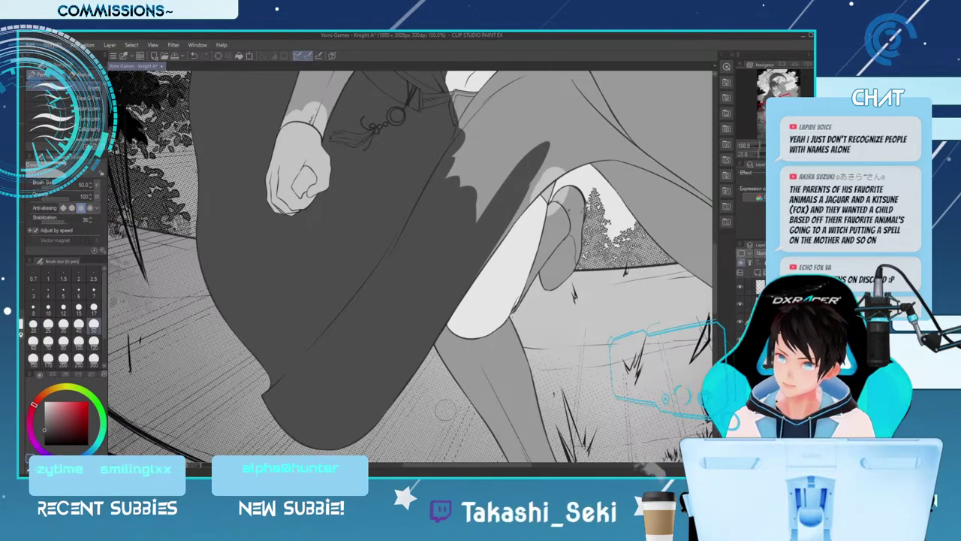
Fill the upper front panel and the remaining gap above the thigh in dark grey with brush sizes 80 and 60
{"action": "scroll", "coordinate": [661, 281], "scroll_direction": "up", "scroll_amount": 3}
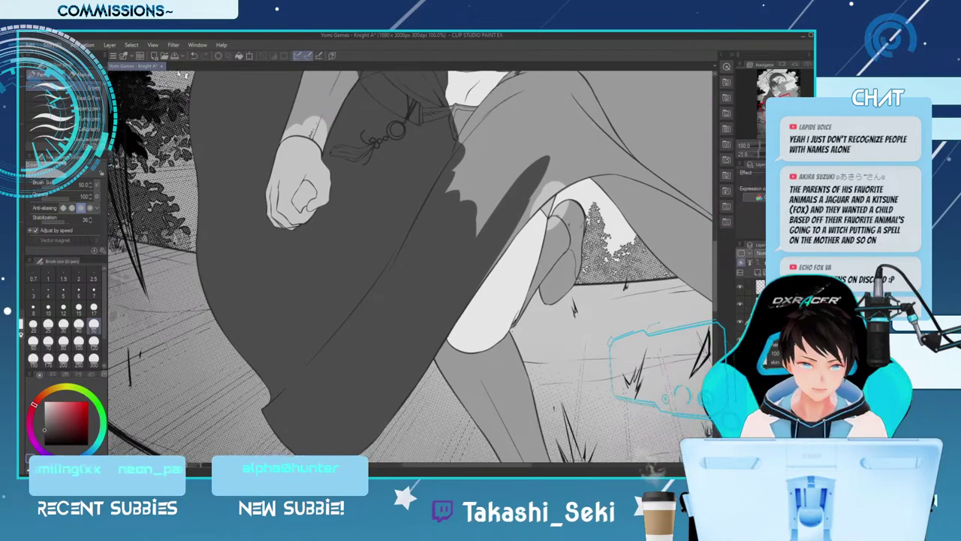
{"action": "key", "text": "bracketright"}
{"action": "key", "text": "bracketright"}
{"action": "key", "text": "bracketright"}
{"action": "key", "text": "bracketright"}
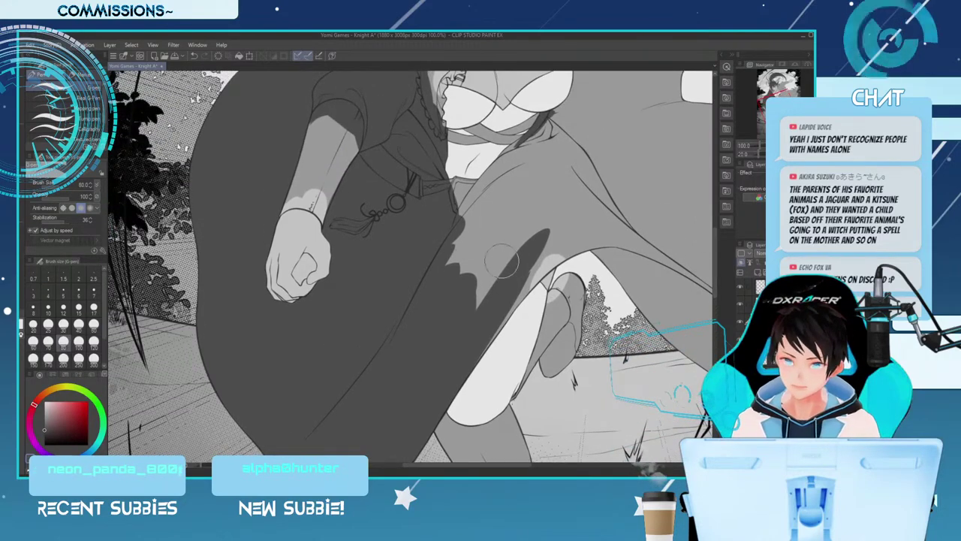
{"action": "mouse_move", "coordinate": [448, 264]}
{"action": "left_mouse_down"}
{"action": "mouse_move", "coordinate": [518, 218]}
{"action": "mouse_move", "coordinate": [491, 223]}
{"action": "mouse_move", "coordinate": [536, 216]}
{"action": "left_mouse_up"}
{"action": "key", "text": "bracketleft"}
{"action": "key", "text": "bracketleft"}
{"action": "key", "text": "bracketleft"}
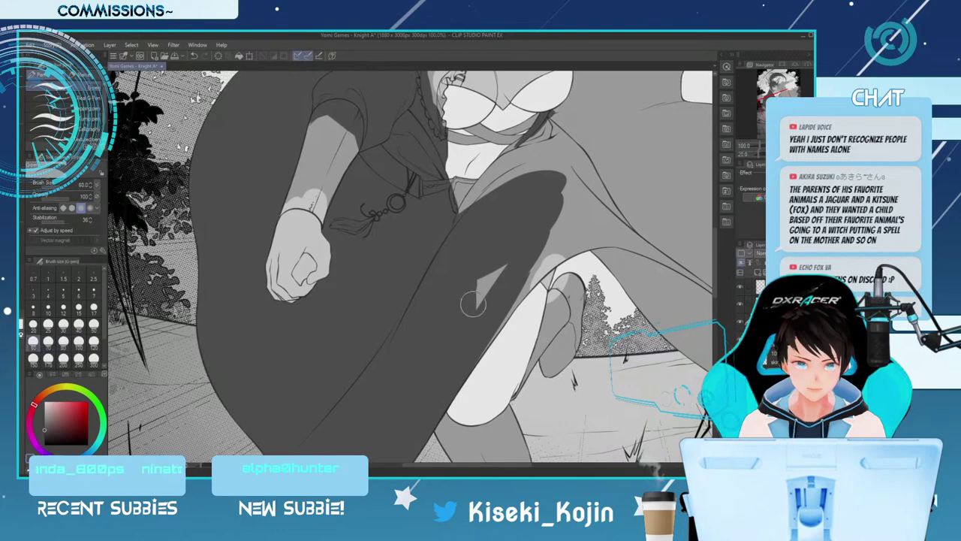
{"action": "left_click_drag", "start_coordinate": [488, 293], "coordinate": [549, 215]}
Paint dark grey around the top of the leg opening, up to its outline, at brush size 25
{"action": "key", "text": "bracketleft"}
{"action": "key", "text": "bracketleft"}
{"action": "key", "text": "bracketleft"}
{"action": "key", "text": "bracketleft"}
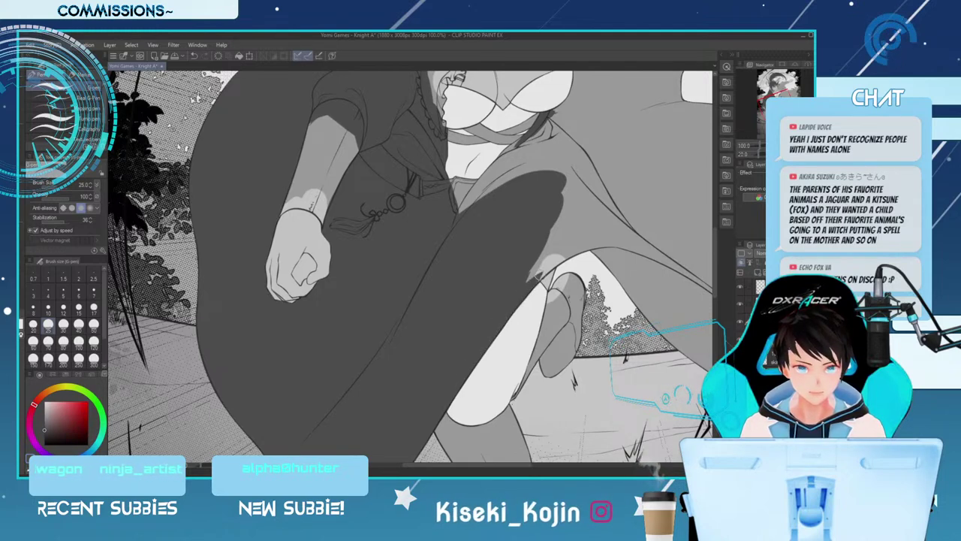
{"action": "left_click_drag", "start_coordinate": [523, 292], "coordinate": [563, 253]}
{"action": "left_click_drag", "start_coordinate": [529, 282], "coordinate": [572, 239]}
{"action": "left_click_drag", "start_coordinate": [541, 273], "coordinate": [578, 243]}
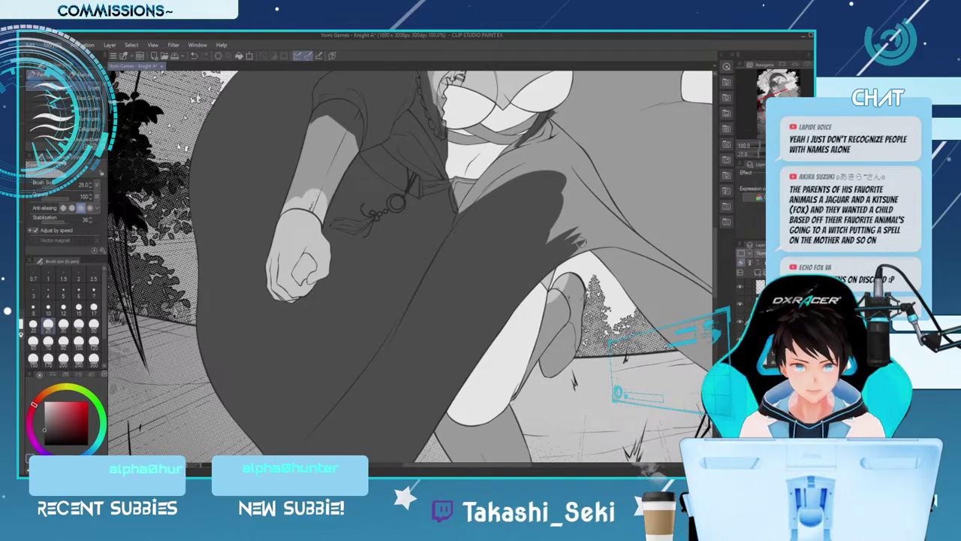
Extend the dark grey up the front panel toward the waist at brush size 70
{"action": "key", "text": "ctrl+minus"}
{"action": "key", "text": "bracketright"}
{"action": "key", "text": "bracketright"}
{"action": "key", "text": "bracketright"}
{"action": "key", "text": "bracketright"}
{"action": "key", "text": "bracketright"}
{"action": "left_click_drag", "start_coordinate": [440, 255], "coordinate": [505, 198]}
{"action": "left_click_drag", "start_coordinate": [449, 241], "coordinate": [525, 176]}
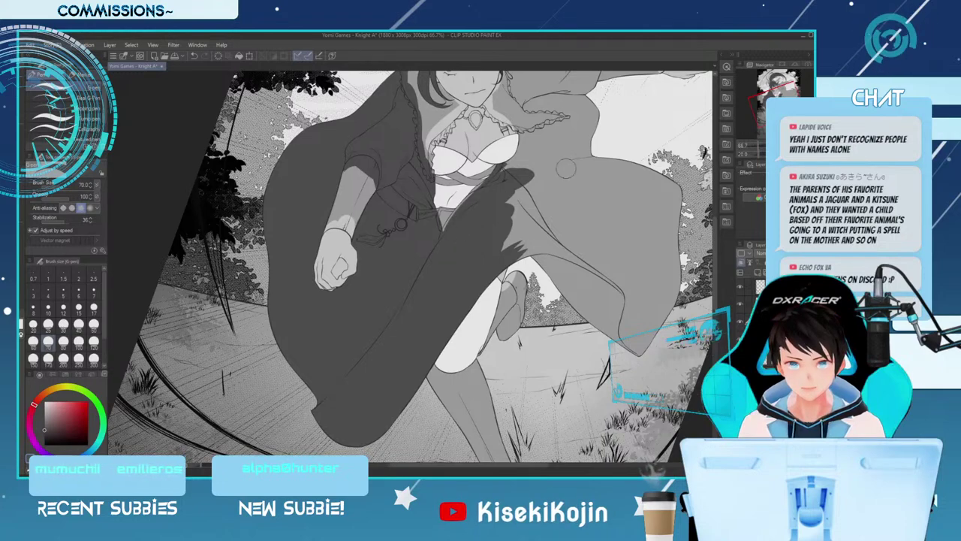
{"action": "scroll", "coordinate": [413, 267], "scroll_direction": "up", "scroll_amount": 2}
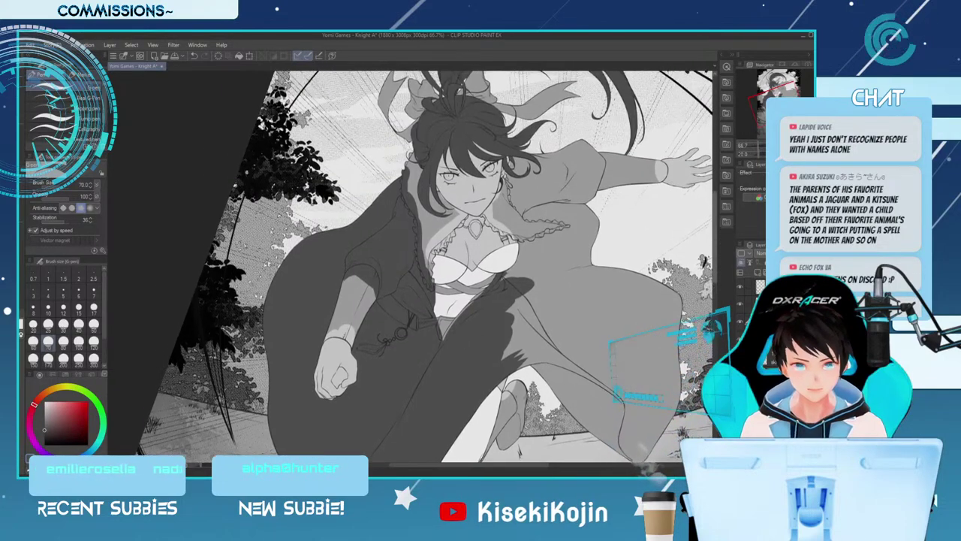
{"action": "scroll", "coordinate": [448, 274], "scroll_direction": "down", "scroll_amount": 2}
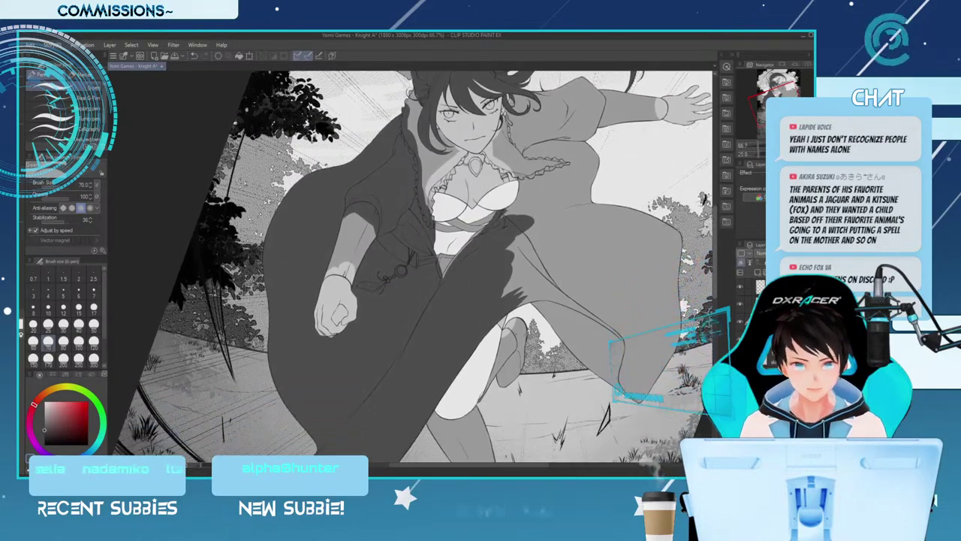
Darken the base tone already painted on the cloak
{"action": "key", "text": "bracketleft"}
{"action": "key", "text": "bracketleft"}
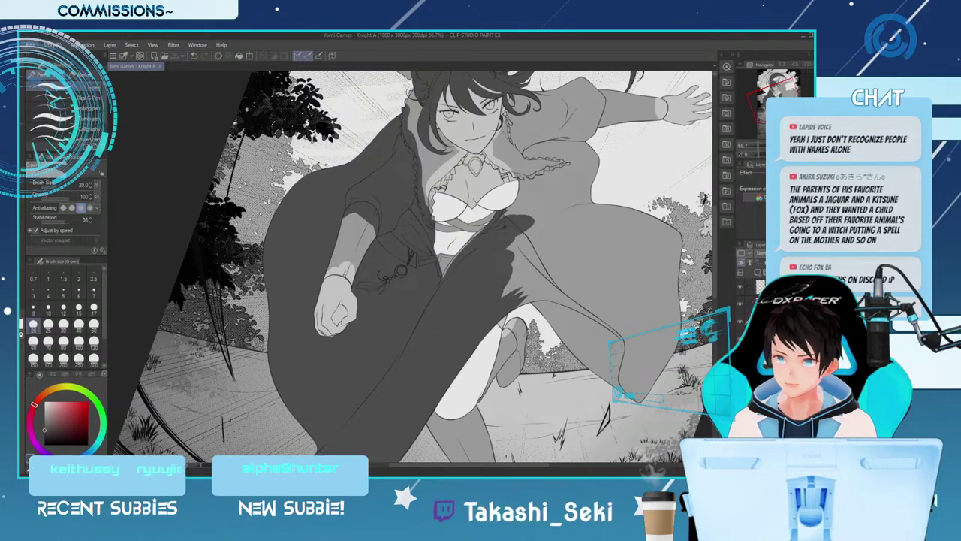
{"action": "key", "text": "Tab"}
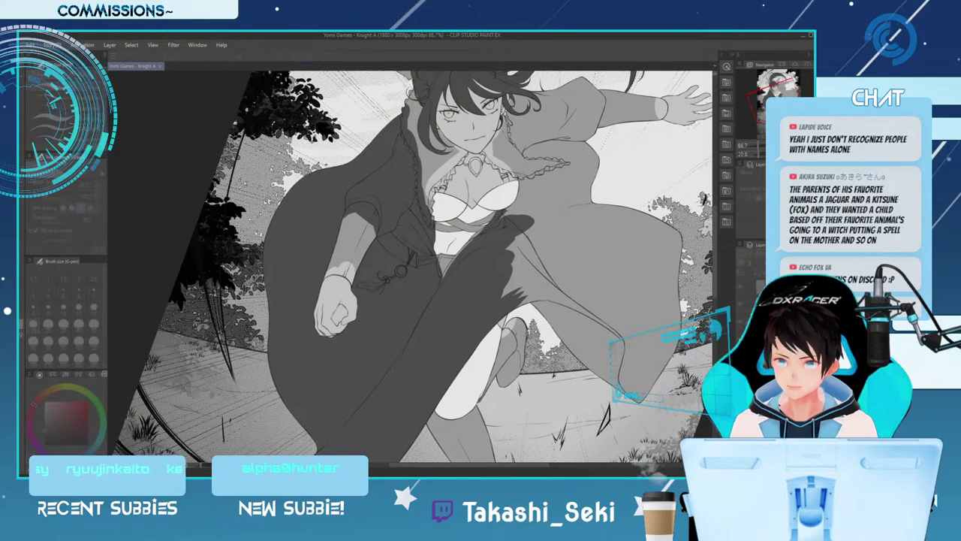
{"action": "key", "text": "ctrl+z"}
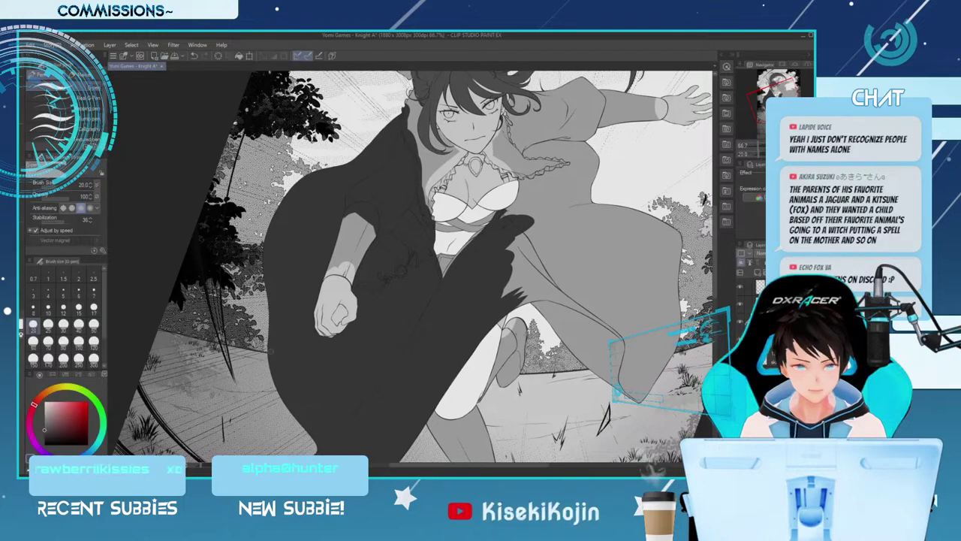
Sample the darkened cloak tone as the drawing colour and set the pen's brush size to 40
{"action": "key", "text": "i"}
{"action": "left_click", "coordinate": [417, 284]}
{"action": "key", "text": "p"}
{"action": "key", "text": "bracketright"}
{"action": "key", "text": "bracketright"}
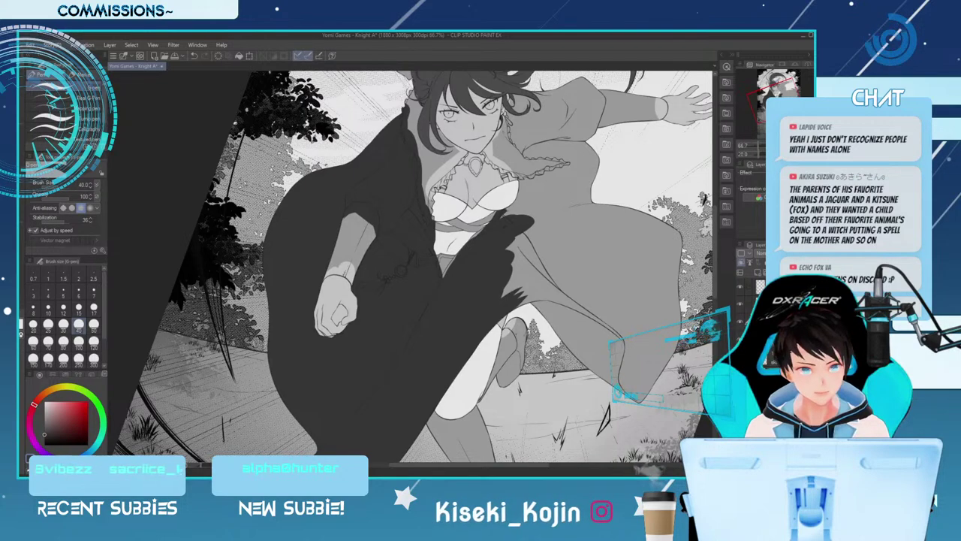
{"action": "key", "text": "ctrl+alt+0"}
{"action": "key", "text": "bracketleft"}
{"action": "key", "text": "bracketleft"}
{"action": "key", "text": "bracketleft"}
{"action": "key", "text": "bracketleft"}
{"action": "key", "text": "bracketleft"}
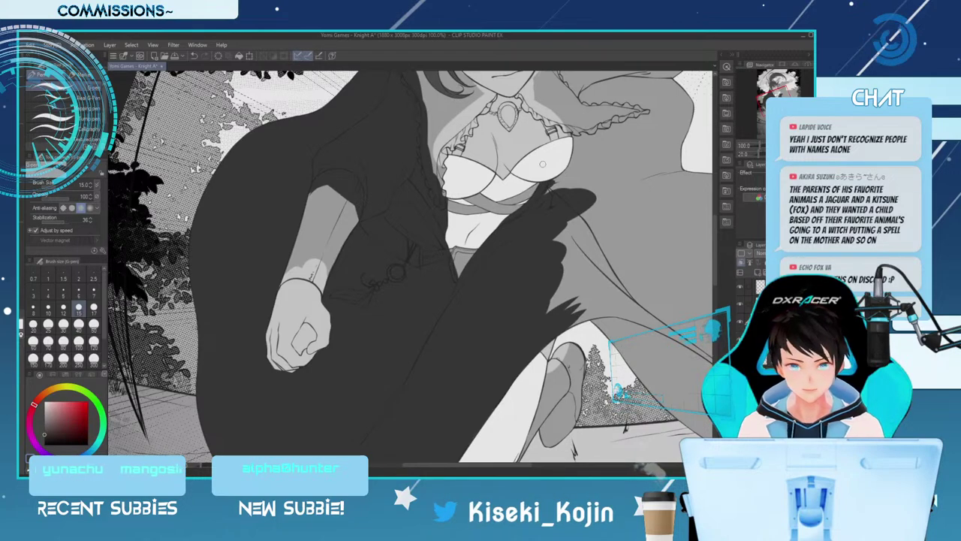
{"action": "key", "text": "ctrl+minus"}
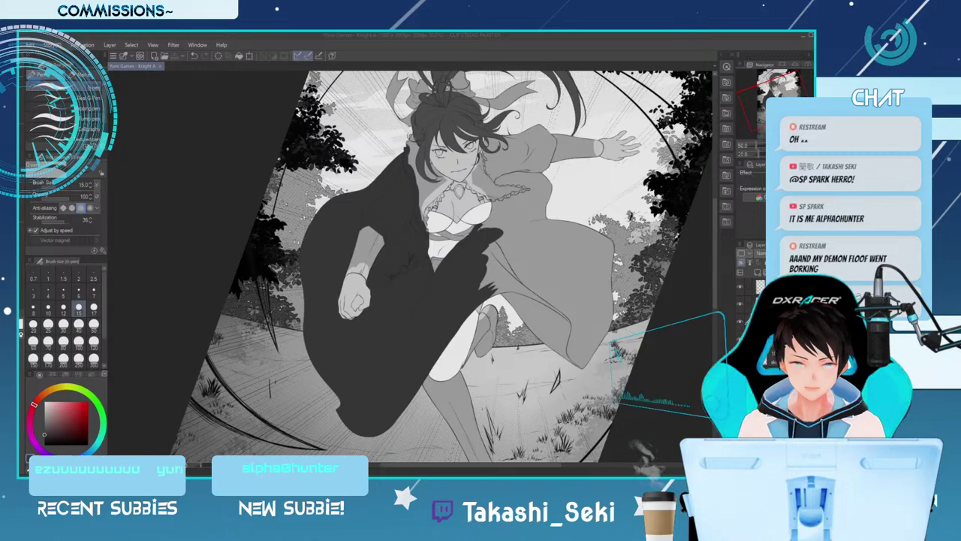
{"action": "scroll", "coordinate": [560, 228], "scroll_direction": "up", "scroll_amount": 5}
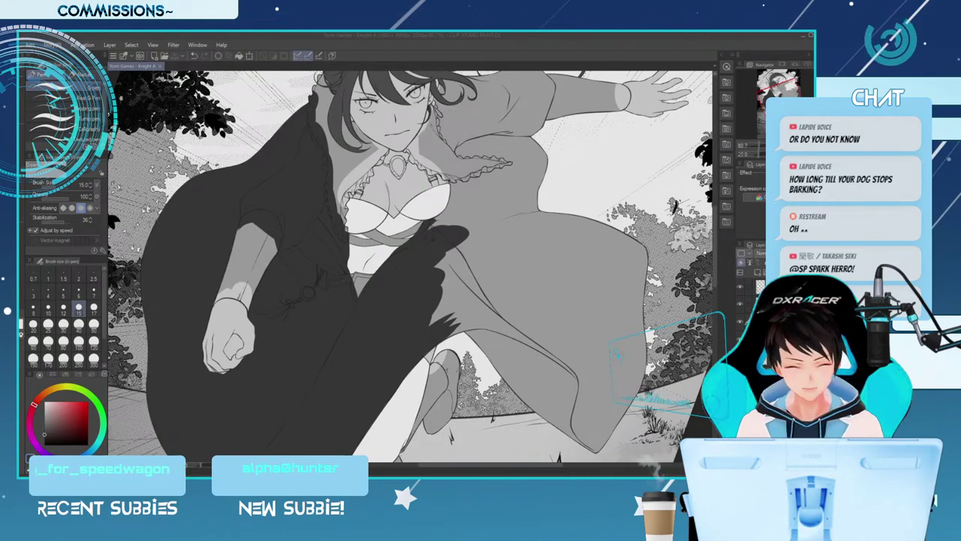
Extend the dark grey from the front panel across the fold lines into the flared side of the cloak at brush size 70
{"action": "key", "text": "bracketright"}
{"action": "key", "text": "bracketright"}
{"action": "key", "text": "bracketright"}
{"action": "key", "text": "bracketright"}
{"action": "key", "text": "bracketright"}
{"action": "key", "text": "bracketright"}
{"action": "key", "text": "bracketright"}
{"action": "key", "text": "bracketright"}
{"action": "left_click_drag", "start_coordinate": [414, 328], "coordinate": [511, 286]}
{"action": "left_click_drag", "start_coordinate": [428, 306], "coordinate": [506, 276]}
{"action": "mouse_move", "coordinate": [411, 332]}
{"action": "left_mouse_down"}
{"action": "mouse_move", "coordinate": [444, 309]}
{"action": "mouse_move", "coordinate": [523, 288]}
{"action": "left_mouse_up"}
{"action": "mouse_move", "coordinate": [439, 299]}
{"action": "left_mouse_down"}
{"action": "mouse_move", "coordinate": [509, 268]}
{"action": "mouse_move", "coordinate": [415, 298]}
{"action": "mouse_move", "coordinate": [487, 261]}
{"action": "mouse_move", "coordinate": [512, 263]}
{"action": "left_mouse_up"}
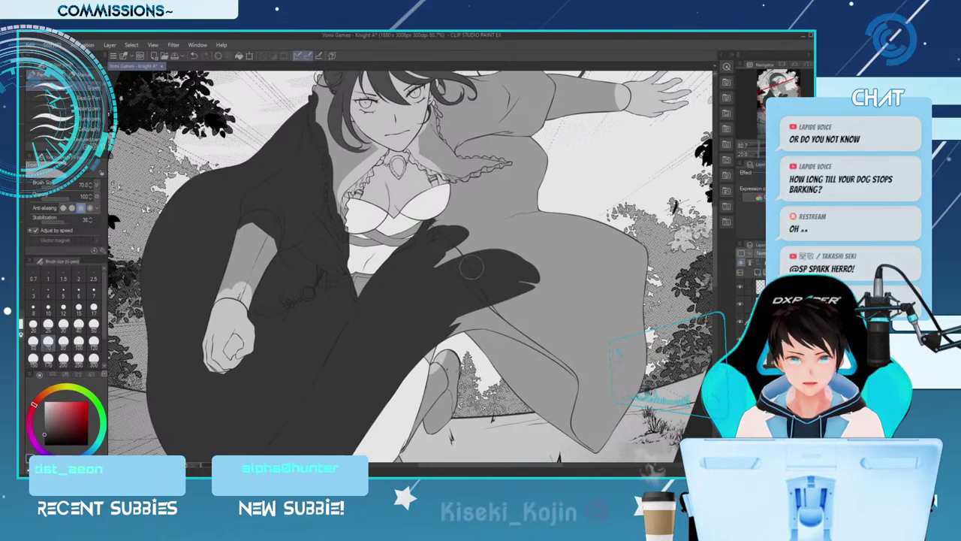
{"action": "left_click_drag", "start_coordinate": [415, 281], "coordinate": [491, 261]}
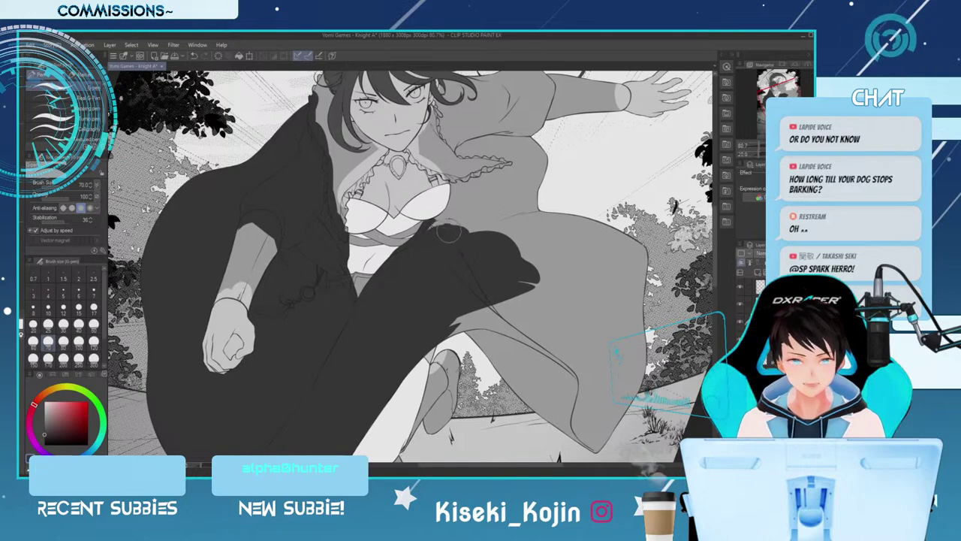
{"action": "left_click_drag", "start_coordinate": [446, 232], "coordinate": [492, 251]}
Extend the dark grey up toward the lower edge of the bust, reducing the brush size to 20
{"action": "key", "text": "bracketleft"}
{"action": "key", "text": "bracketleft"}
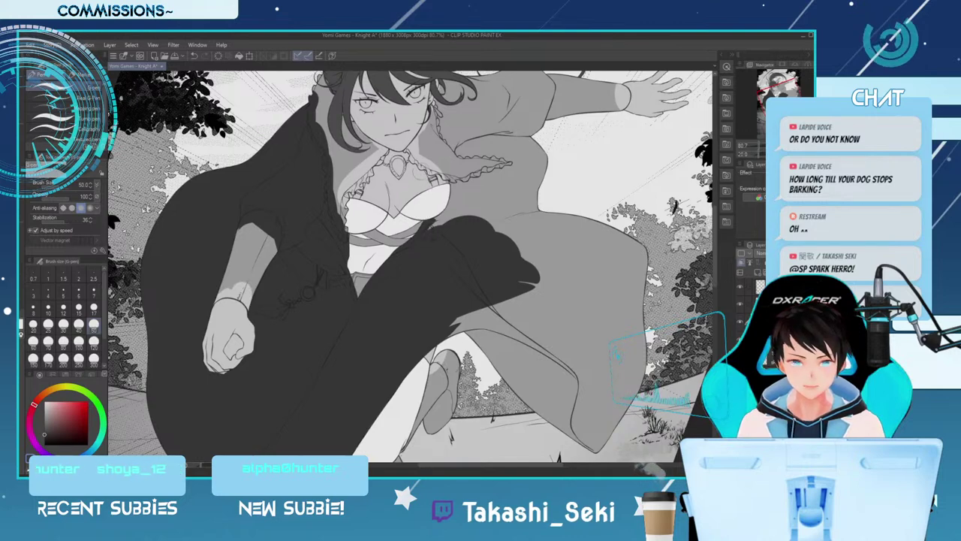
{"action": "scroll", "coordinate": [440, 147], "scroll_direction": "up", "scroll_amount": 2}
{"action": "key", "text": "bracketleft"}
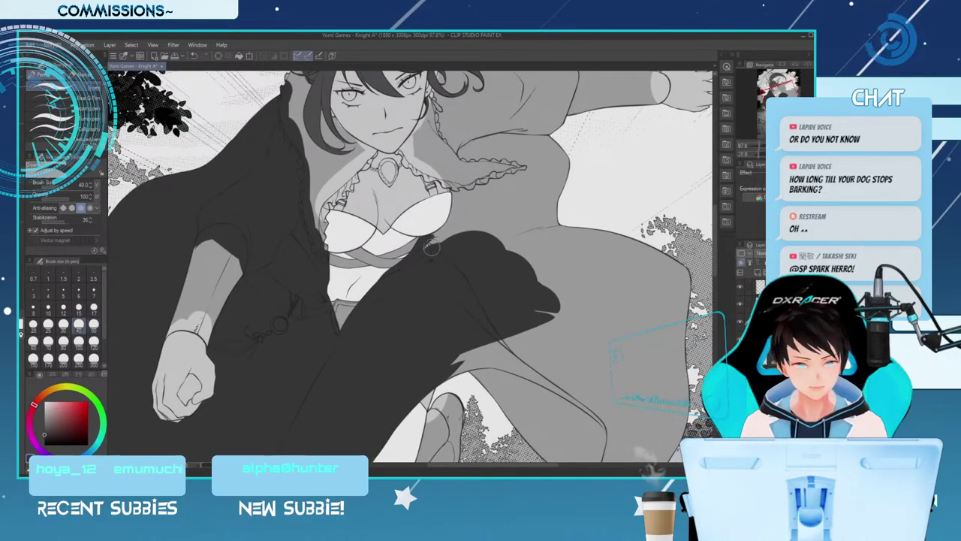
{"action": "key", "text": "bracketleft"}
{"action": "key", "text": "bracketleft"}
{"action": "key", "text": "bracketleft"}
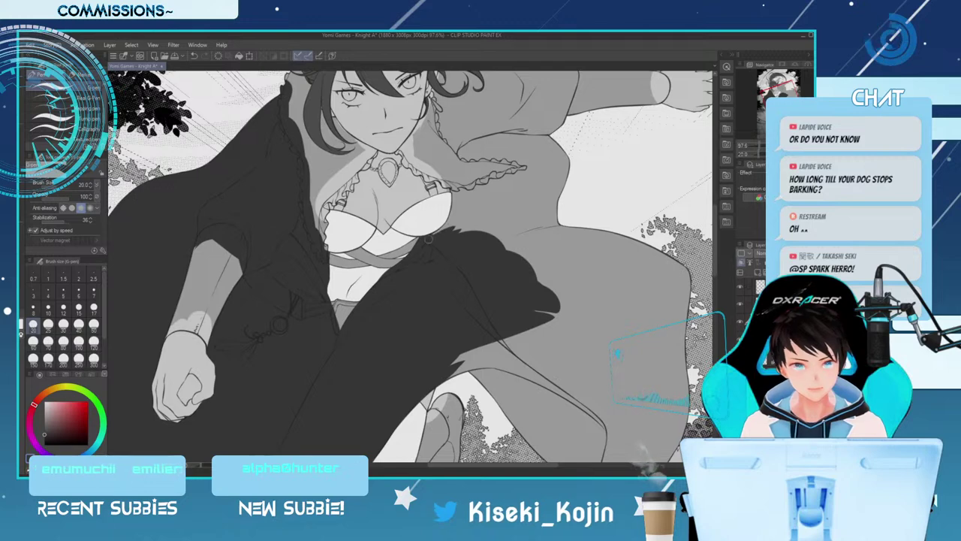
Touch up the cloak's dark grey edge at the waist just below the bust at brush size 6
{"action": "key", "text": "bracketleft"}
{"action": "key", "text": "bracketleft"}
{"action": "key", "text": "bracketleft"}
{"action": "key", "text": "bracketleft"}
{"action": "key", "text": "bracketleft"}
{"action": "key", "text": "bracketleft"}
{"action": "key", "text": "bracketleft"}
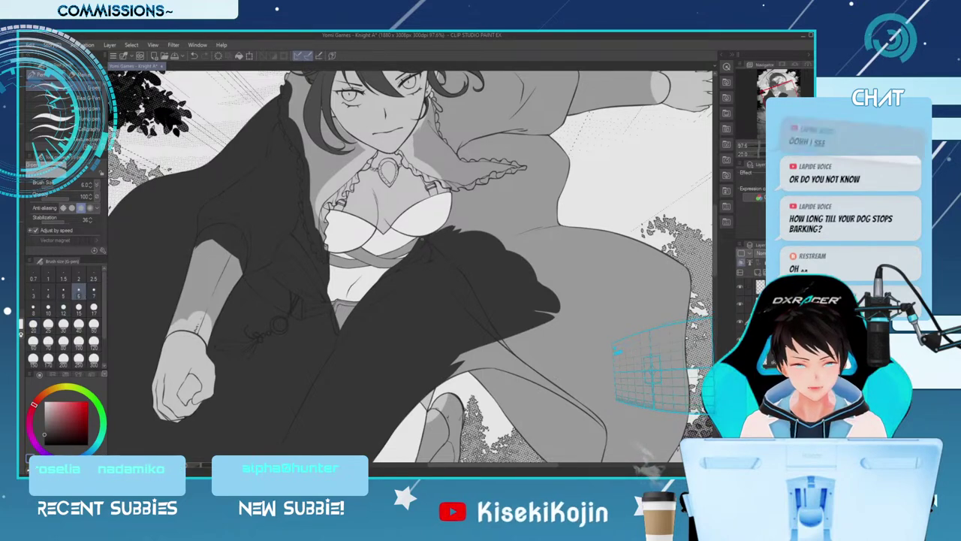
Paint a narrow dark grey strip up along the outer side of the bust at brush size 8
{"action": "key", "text": "bracketright"}
{"action": "key", "text": "bracketright"}
{"action": "key", "text": "bracketright"}
{"action": "key", "text": "bracketright"}
{"action": "key", "text": "bracketright"}
{"action": "key", "text": "bracketright"}
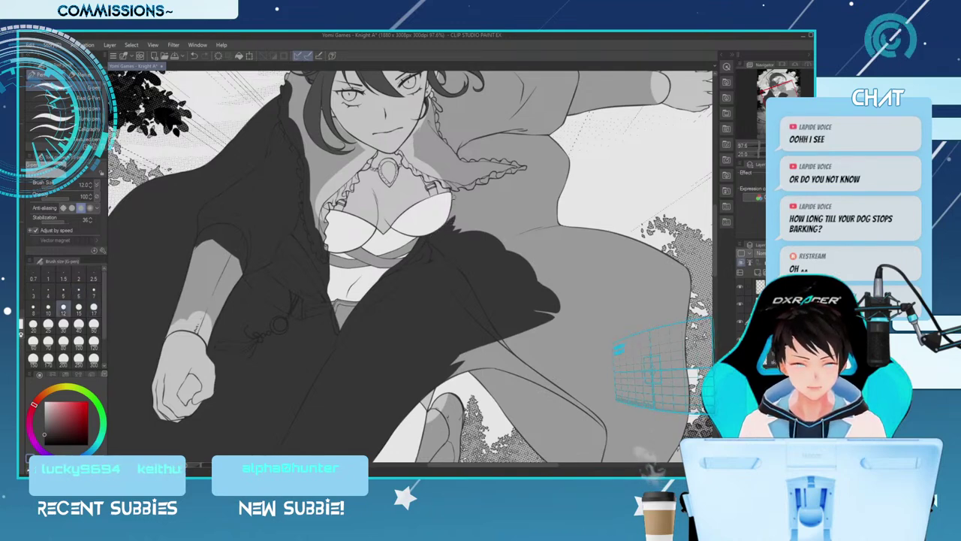
{"action": "key", "text": "bracketleft"}
{"action": "key", "text": "bracketleft"}
{"action": "key", "text": "bracketleft"}
{"action": "key", "text": "bracketleft"}
{"action": "left_click_drag", "start_coordinate": [450, 193], "coordinate": [452, 219]}
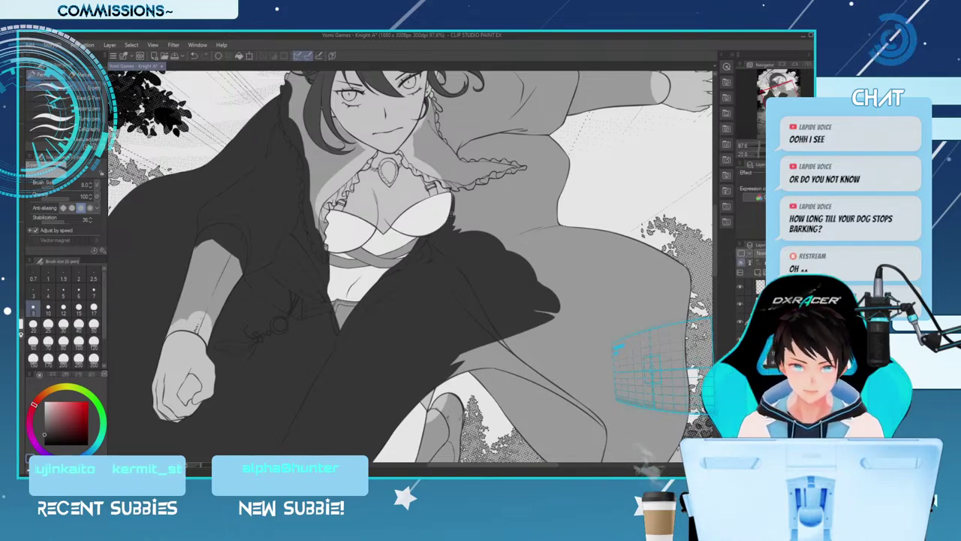
Fill the cloak beside the bust up to the collar frill in dark grey, raising the brush size from 7 to 25
{"action": "key", "text": "bracketleft"}
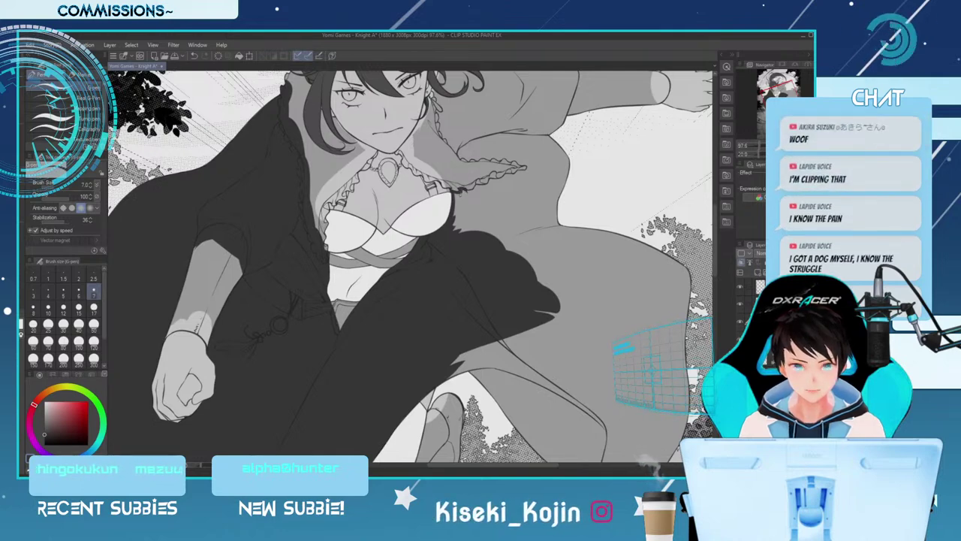
{"action": "key", "text": "bracketright"}
{"action": "key", "text": "bracketright"}
{"action": "key", "text": "bracketright"}
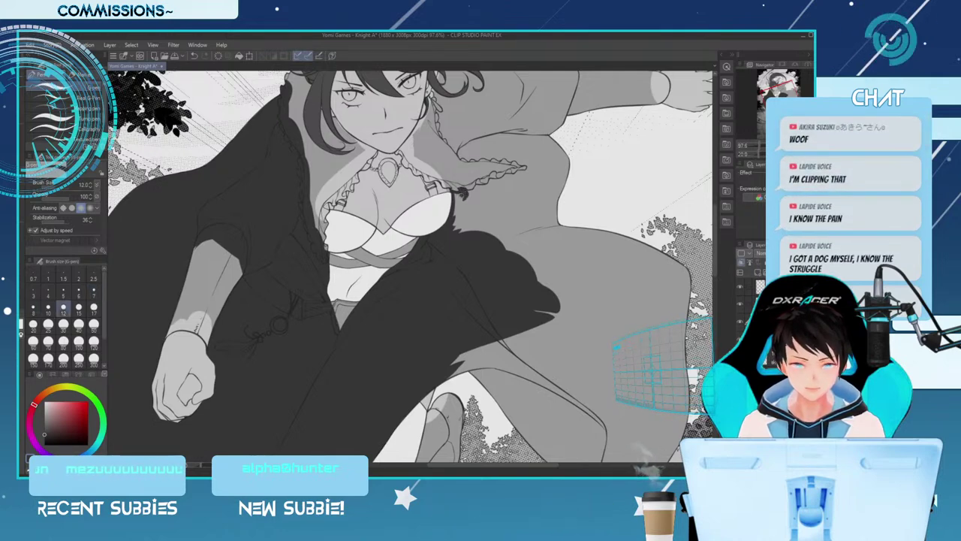
{"action": "key", "text": "bracketright"}
{"action": "key", "text": "bracketright"}
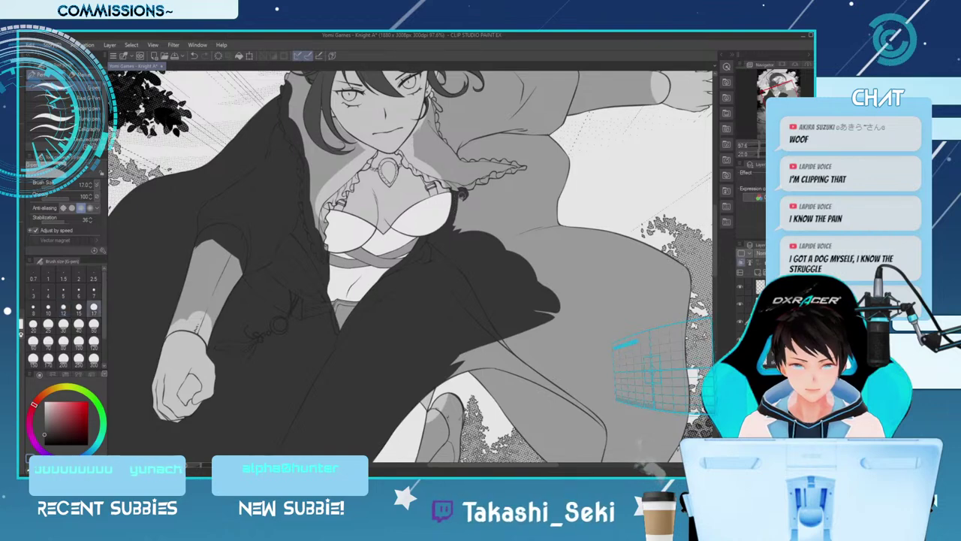
{"action": "key", "text": "bracketright"}
{"action": "key", "text": "bracketright"}
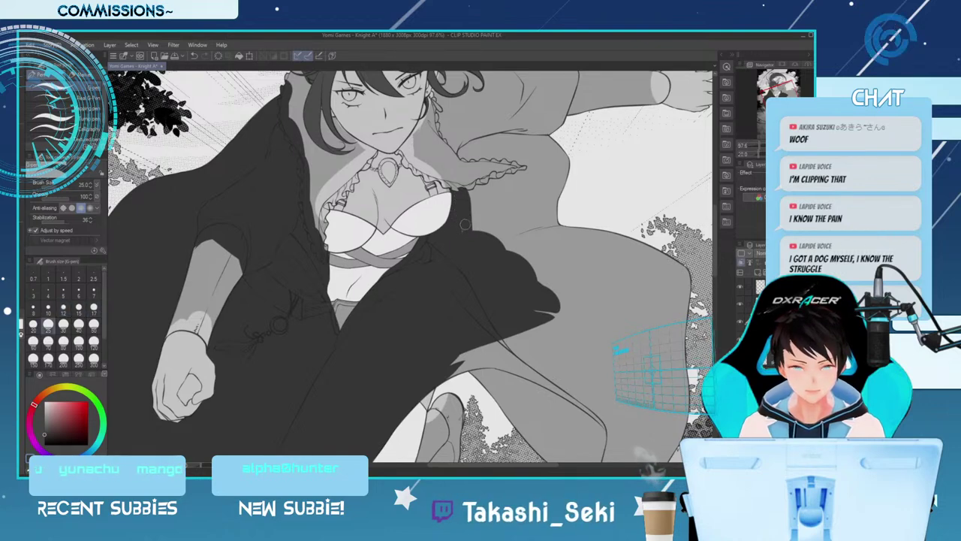
Fill the cloak in dark grey from beside the bust up beneath the outstretched sleeve and down through the flared skirt
{"action": "key", "text": "bracketright"}
{"action": "key", "text": "bracketright"}
{"action": "key", "text": "bracketright"}
{"action": "mouse_move", "coordinate": [467, 230]}
{"action": "left_mouse_down"}
{"action": "mouse_move", "coordinate": [507, 217]}
{"action": "mouse_move", "coordinate": [528, 199]}
{"action": "mouse_move", "coordinate": [474, 218]}
{"action": "mouse_move", "coordinate": [555, 174]}
{"action": "left_mouse_up"}
{"action": "key", "text": "bracketright"}
{"action": "key", "text": "bracketright"}
{"action": "key", "text": "bracketright"}
{"action": "mouse_move", "coordinate": [511, 259]}
{"action": "left_mouse_down"}
{"action": "mouse_move", "coordinate": [504, 235]}
{"action": "mouse_move", "coordinate": [579, 204]}
{"action": "mouse_move", "coordinate": [527, 257]}
{"action": "mouse_move", "coordinate": [575, 242]}
{"action": "mouse_move", "coordinate": [582, 257]}
{"action": "mouse_move", "coordinate": [548, 298]}
{"action": "mouse_move", "coordinate": [650, 255]}
{"action": "mouse_move", "coordinate": [564, 317]}
{"action": "mouse_move", "coordinate": [665, 252]}
{"action": "mouse_move", "coordinate": [622, 233]}
{"action": "mouse_move", "coordinate": [643, 244]}
{"action": "mouse_move", "coordinate": [675, 304]}
{"action": "mouse_move", "coordinate": [679, 279]}
{"action": "mouse_move", "coordinate": [672, 313]}
{"action": "mouse_move", "coordinate": [612, 303]}
{"action": "mouse_move", "coordinate": [677, 274]}
{"action": "mouse_move", "coordinate": [484, 342]}
{"action": "mouse_move", "coordinate": [602, 329]}
{"action": "mouse_move", "coordinate": [672, 295]}
{"action": "mouse_move", "coordinate": [589, 318]}
{"action": "mouse_move", "coordinate": [630, 404]}
{"action": "left_mouse_up"}
{"action": "mouse_move", "coordinate": [492, 334]}
{"action": "left_mouse_down"}
{"action": "mouse_move", "coordinate": [445, 375]}
{"action": "mouse_move", "coordinate": [496, 377]}
{"action": "mouse_move", "coordinate": [481, 368]}
{"action": "mouse_move", "coordinate": [549, 432]}
{"action": "left_mouse_up"}
Paint dark grey along the inner fold and leg opening of the flared skirt, and set the brush size to 100
{"action": "key", "text": "bracketleft"}
{"action": "key", "text": "bracketleft"}
{"action": "key", "text": "bracketleft"}
{"action": "key", "text": "bracketleft"}
{"action": "key", "text": "bracketleft"}
{"action": "key", "text": "bracketleft"}
{"action": "key", "text": "bracketright"}
{"action": "key", "text": "bracketright"}
{"action": "key", "text": "bracketright"}
{"action": "key", "text": "bracketright"}
{"action": "left_click_drag", "start_coordinate": [483, 363], "coordinate": [561, 405]}
{"action": "mouse_move", "coordinate": [516, 369]}
{"action": "left_mouse_down"}
{"action": "mouse_move", "coordinate": [586, 402]}
{"action": "mouse_move", "coordinate": [578, 424]}
{"action": "left_mouse_up"}
{"action": "key", "text": "bracketright"}
{"action": "key", "text": "bracketright"}
{"action": "key", "text": "bracketright"}
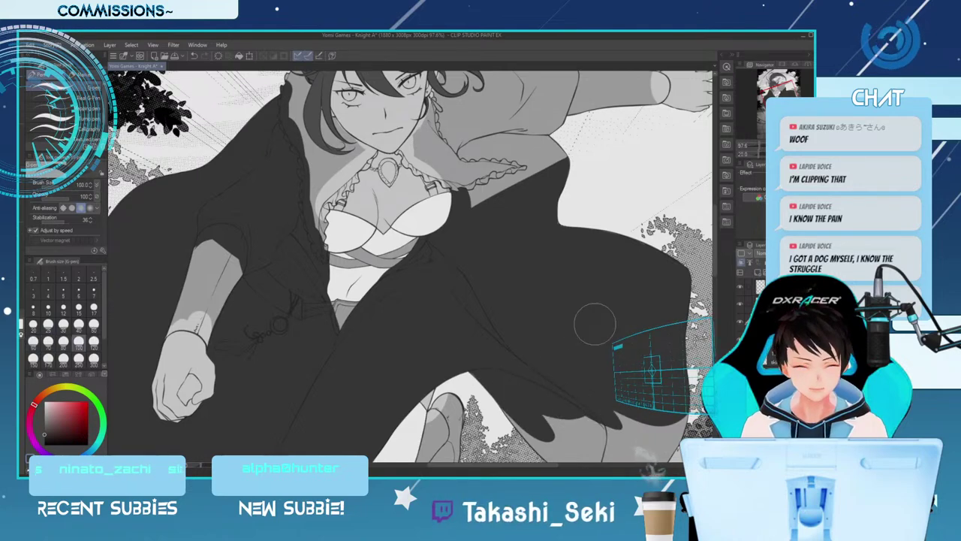
Fill the rest of the flared skirt down to its hem in dark grey, raising the brush size to 170
{"action": "left_click_drag", "start_coordinate": [714, 241], "coordinate": [714, 271]}
{"action": "key", "text": "bracketright"}
{"action": "key", "text": "bracketright"}
{"action": "key", "text": "bracketright"}
{"action": "mouse_move", "coordinate": [528, 226]}
{"action": "left_mouse_down"}
{"action": "mouse_move", "coordinate": [536, 251]}
{"action": "mouse_move", "coordinate": [593, 300]}
{"action": "mouse_move", "coordinate": [629, 242]}
{"action": "mouse_move", "coordinate": [675, 247]}
{"action": "left_mouse_up"}
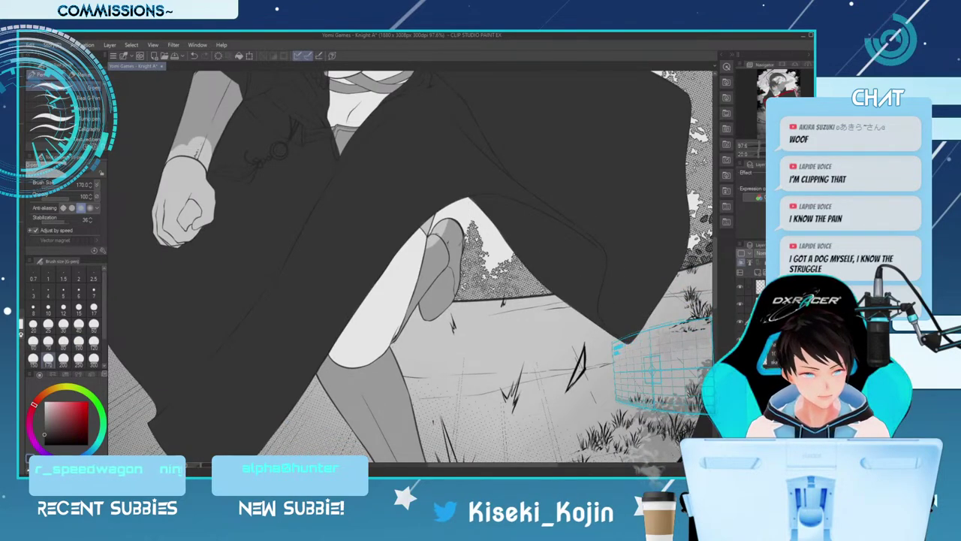
Paint dark grey along the lower edge of the collar frill beside the bust, reducing the brush size to 20
{"action": "left_click_drag", "start_coordinate": [714, 271], "coordinate": [714, 219]}
{"action": "key", "text": "bracketleft"}
{"action": "key", "text": "bracketleft"}
{"action": "key", "text": "bracketleft"}
{"action": "key", "text": "bracketleft"}
{"action": "key", "text": "bracketleft"}
{"action": "key", "text": "bracketleft"}
{"action": "key", "text": "bracketleft"}
{"action": "key", "text": "bracketleft"}
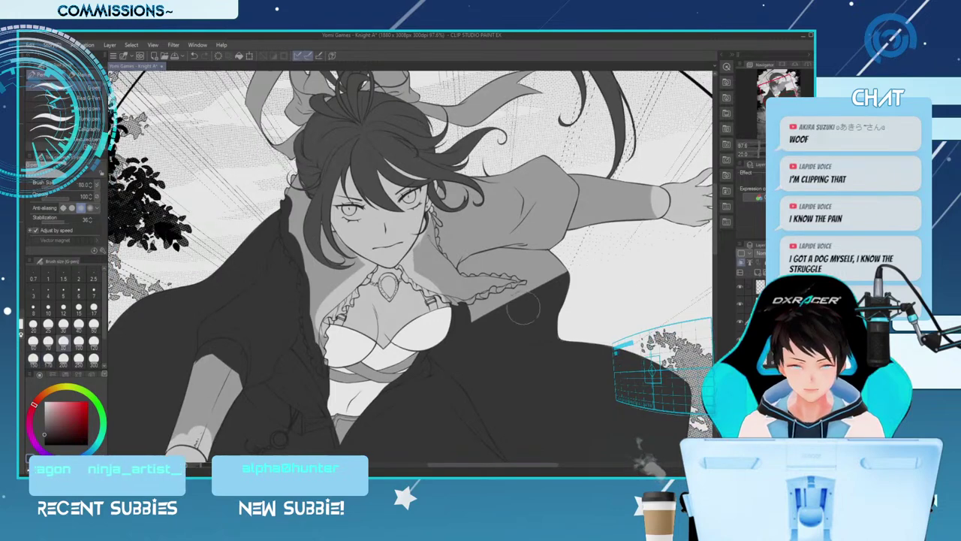
{"action": "key", "text": "bracketleft"}
{"action": "key", "text": "bracketleft"}
{"action": "key", "text": "bracketleft"}
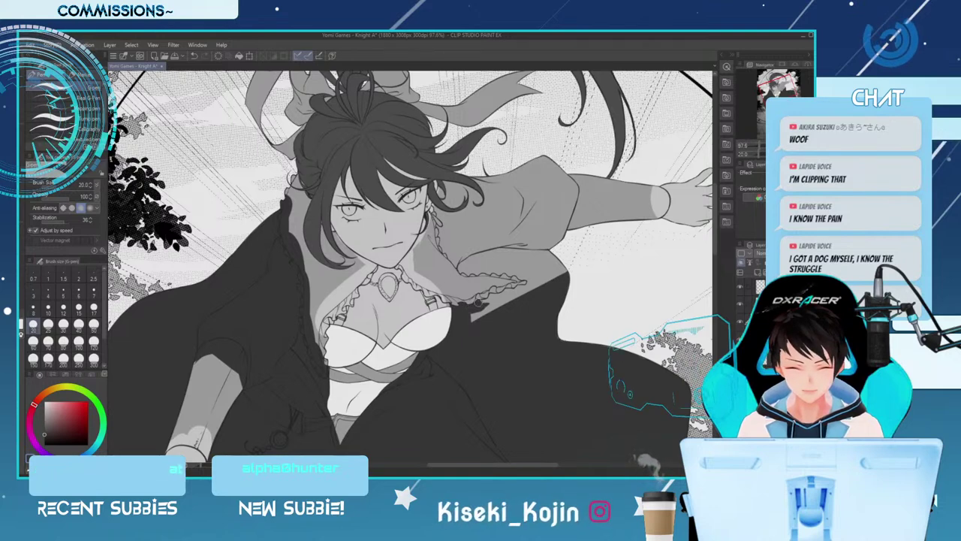
Fill the cloak between the collar frill and the underside of the outstretched sleeve in dark grey, ending at brush size 17
{"action": "key", "text": "bracketright"}
{"action": "key", "text": "bracketright"}
{"action": "key", "text": "bracketright"}
{"action": "mouse_move", "coordinate": [530, 286]}
{"action": "left_mouse_down"}
{"action": "mouse_move", "coordinate": [491, 290]}
{"action": "mouse_move", "coordinate": [569, 263]}
{"action": "mouse_move", "coordinate": [523, 270]}
{"action": "mouse_move", "coordinate": [543, 254]}
{"action": "mouse_move", "coordinate": [471, 265]}
{"action": "mouse_move", "coordinate": [511, 255]}
{"action": "left_mouse_up"}
{"action": "key", "text": "bracketright"}
{"action": "key", "text": "bracketright"}
{"action": "key", "text": "bracketright"}
{"action": "key", "text": "bracketleft"}
{"action": "key", "text": "bracketleft"}
{"action": "key", "text": "bracketleft"}
{"action": "key", "text": "bracketleft"}
{"action": "key", "text": "bracketleft"}
{"action": "key", "text": "bracketleft"}
{"action": "key", "text": "bracketleft"}
{"action": "key", "text": "bracketleft"}
{"action": "key", "text": "bracketleft"}
{"action": "key", "text": "bracketleft"}
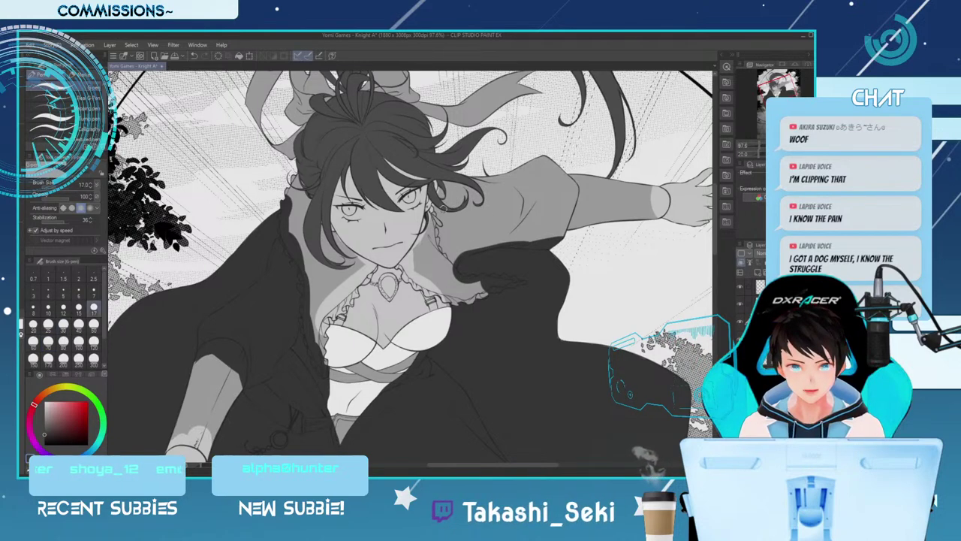
Paint dark grey up along the collar frill to the ear and across the lower part of the outstretched sleeve
{"action": "key", "text": "bracketleft"}
{"action": "key", "text": "bracketleft"}
{"action": "key", "text": "bracketleft"}
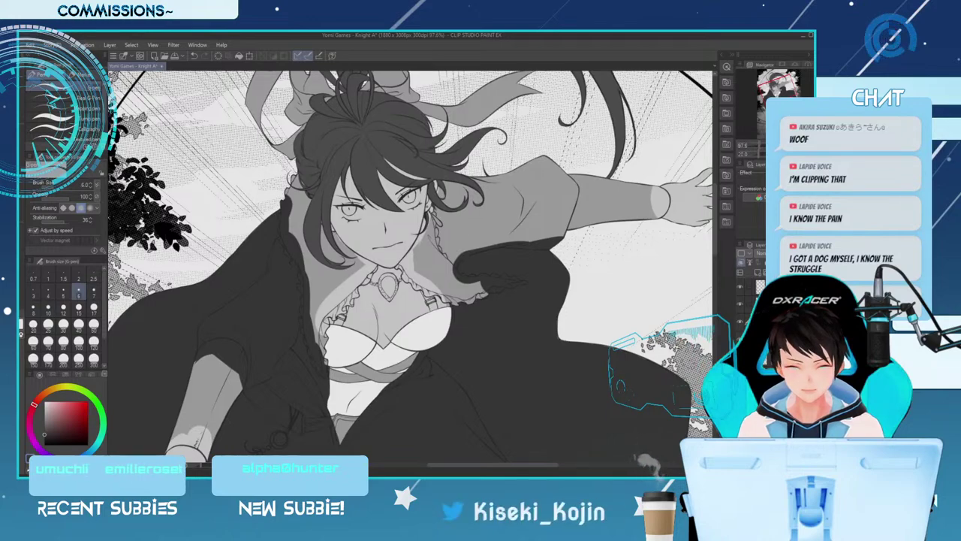
{"action": "key", "text": "ctrl+plus"}
{"action": "key", "text": "ctrl+plus"}
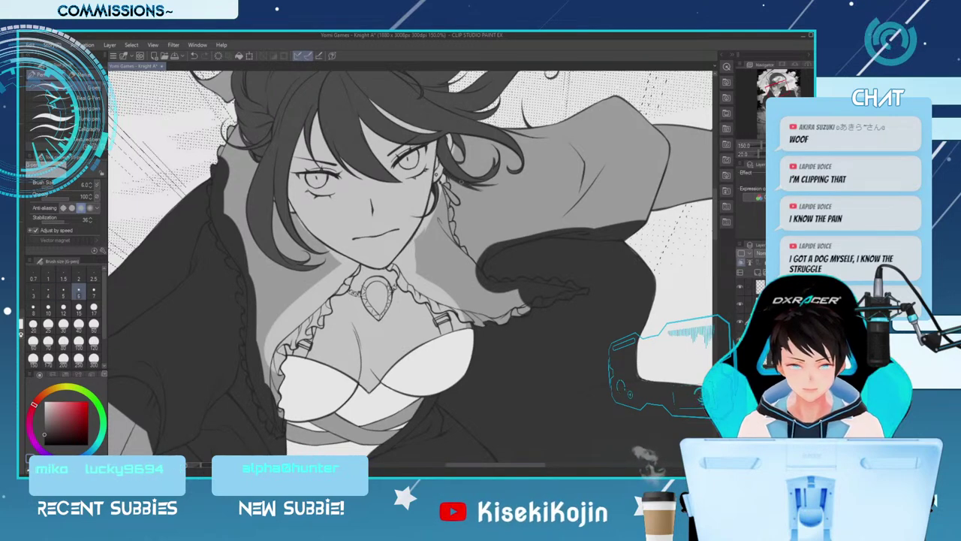
{"action": "key", "text": "]"}
{"action": "key", "text": "]"}
{"action": "key", "text": "]"}
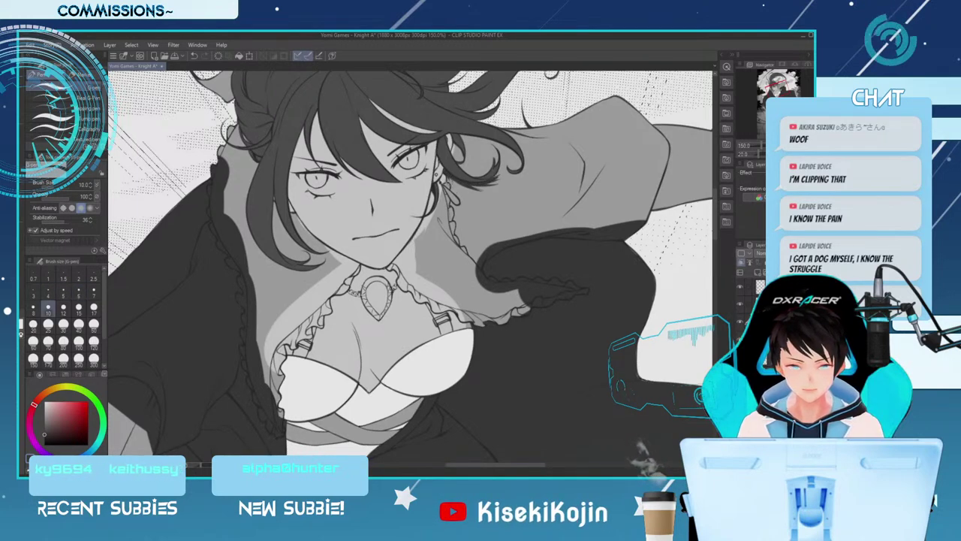
{"action": "key", "text": "["}
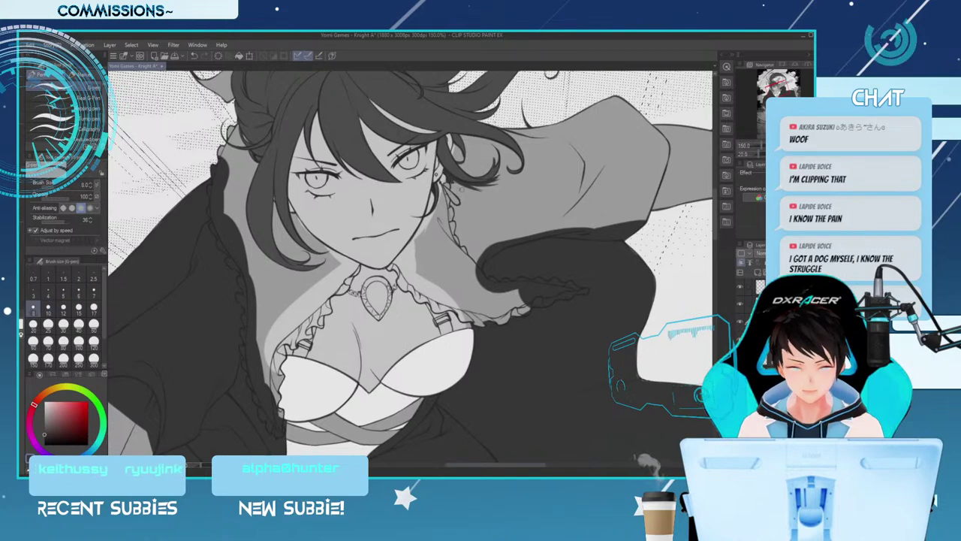
{"action": "key", "text": "]"}
{"action": "key", "text": "]"}
{"action": "key", "text": "]"}
{"action": "mouse_move", "coordinate": [449, 183]}
{"action": "left_mouse_down"}
{"action": "mouse_move", "coordinate": [454, 218]}
{"action": "mouse_move", "coordinate": [478, 255]}
{"action": "mouse_move", "coordinate": [464, 241]}
{"action": "mouse_move", "coordinate": [471, 263]}
{"action": "mouse_move", "coordinate": [562, 219]}
{"action": "mouse_move", "coordinate": [541, 226]}
{"action": "mouse_move", "coordinate": [604, 94]}
{"action": "mouse_move", "coordinate": [585, 240]}
{"action": "mouse_move", "coordinate": [632, 105]}
{"action": "mouse_move", "coordinate": [634, 177]}
{"action": "mouse_move", "coordinate": [649, 142]}
{"action": "mouse_move", "coordinate": [637, 216]}
{"action": "left_mouse_up"}
Fill the outer half of the outstretched sleeve in dark grey up to its cuff, ending at brush size 30
{"action": "key", "text": "]"}
{"action": "key", "text": "]"}
{"action": "key", "text": "]"}
{"action": "key", "text": "]"}
{"action": "key", "text": "]"}
{"action": "key", "text": "]"}
{"action": "key", "text": "]"}
{"action": "key", "text": "]"}
{"action": "key", "text": "["}
{"action": "key", "text": "["}
{"action": "key", "text": "["}
{"action": "key", "text": "["}
{"action": "left_click_drag", "start_coordinate": [661, 137], "coordinate": [641, 214]}
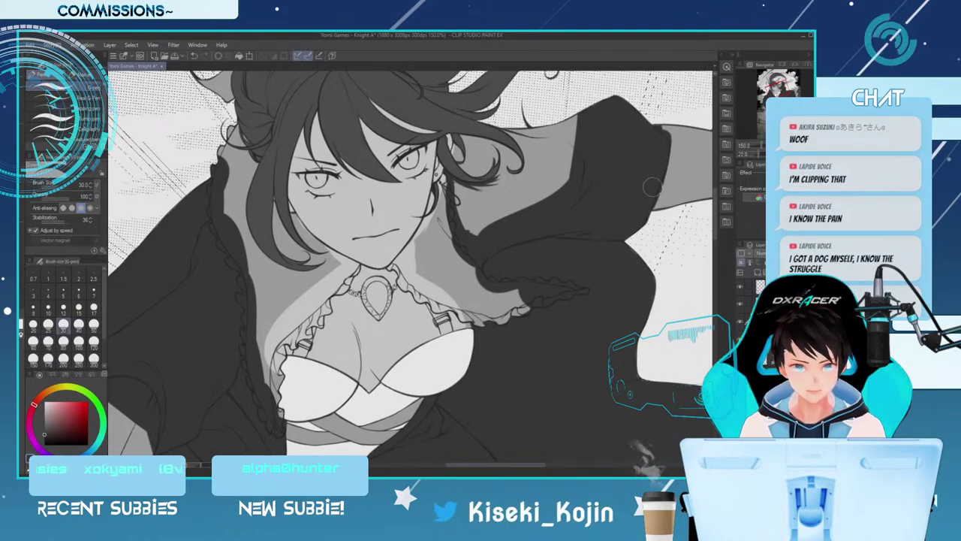
Extend the sleeve's dark grey inward from the upper arm toward the collar frill and set the brush size back to 30
{"action": "key", "text": "bracketright"}
{"action": "key", "text": "bracketright"}
{"action": "key", "text": "bracketright"}
{"action": "mouse_move", "coordinate": [582, 105]}
{"action": "left_mouse_down"}
{"action": "mouse_move", "coordinate": [554, 184]}
{"action": "mouse_move", "coordinate": [559, 153]}
{"action": "mouse_move", "coordinate": [532, 201]}
{"action": "mouse_move", "coordinate": [481, 218]}
{"action": "left_mouse_up"}
{"action": "key", "text": "bracketleft"}
{"action": "key", "text": "bracketleft"}
{"action": "key", "text": "bracketleft"}
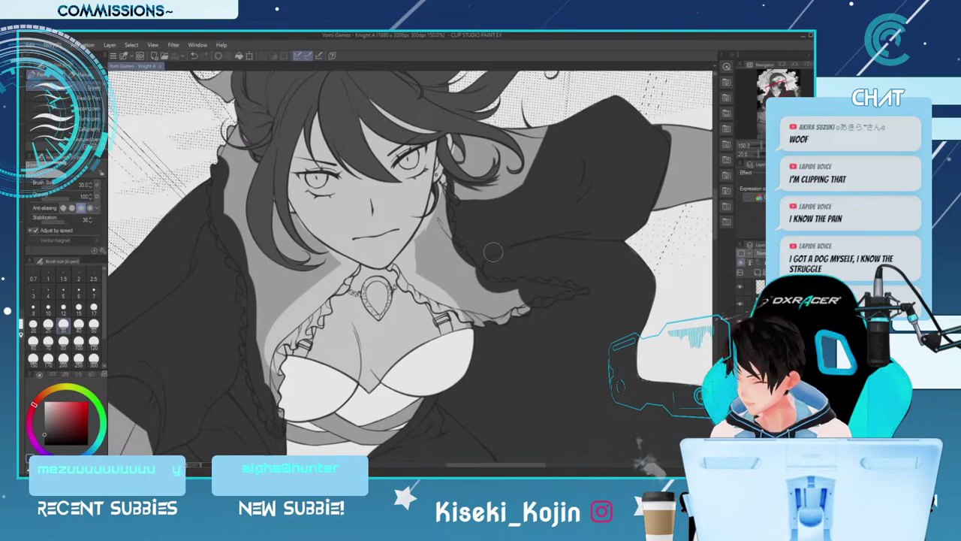
Fill the shoulder beneath the loose hair strands in dark grey at brush sizes 15 and 17
{"action": "key", "text": "bracketleft"}
{"action": "key", "text": "bracketleft"}
{"action": "key", "text": "bracketleft"}
{"action": "key", "text": "bracketleft"}
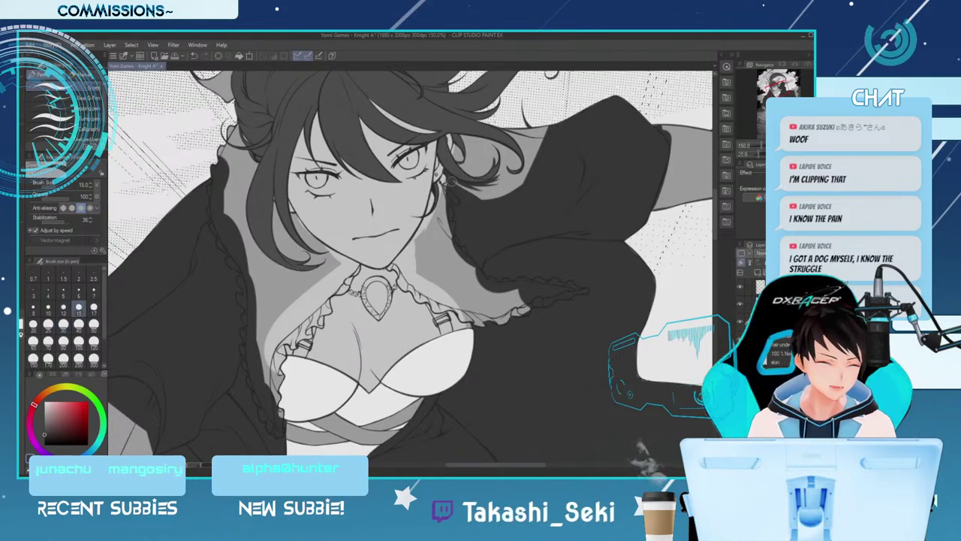
{"action": "key", "text": "bracketright"}
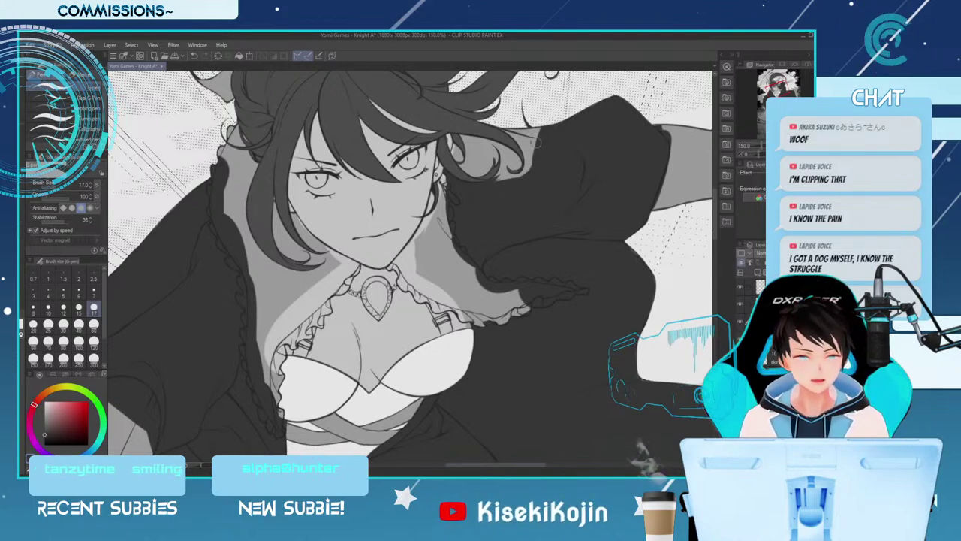
Paint dark grey along the shoulder outline beside the hair tips at brush size 7, and set the brush size to 17
{"action": "key", "text": "["}
{"action": "key", "text": "["}
{"action": "key", "text": "["}
{"action": "key", "text": "["}
{"action": "key", "text": "["}
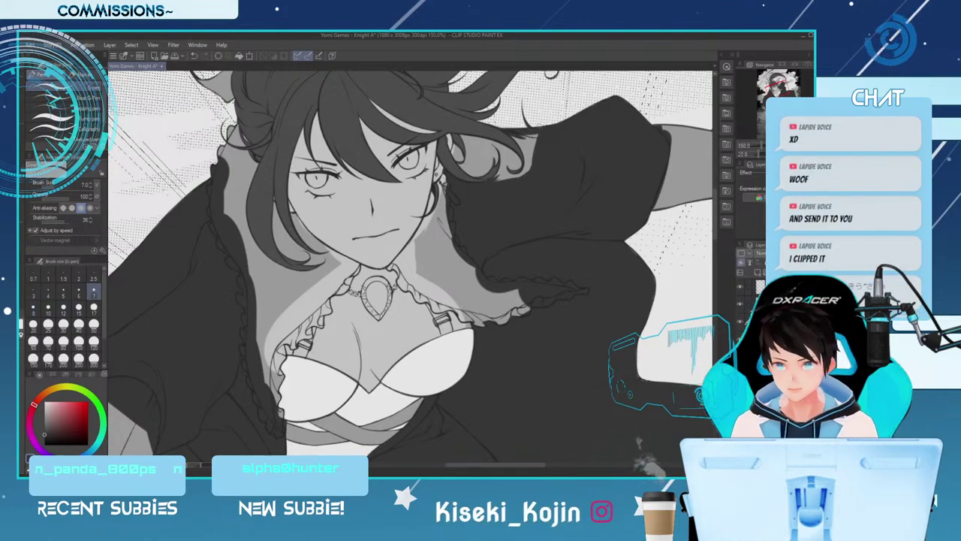
{"action": "left_click", "coordinate": [93, 308]}
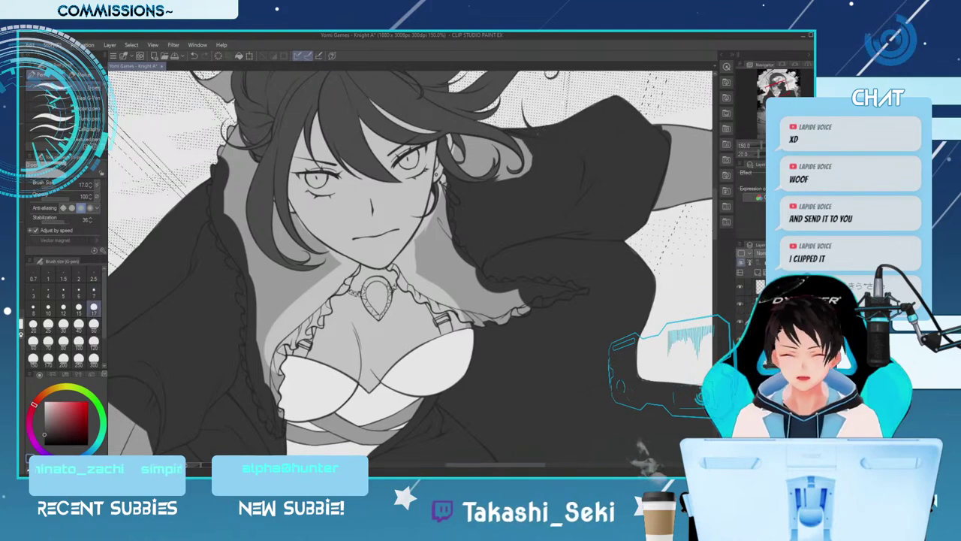
Paint dark grey over the light patch on the shoulder just outside the hair tips at brush sizes 7 and 12
{"action": "key", "text": "["}
{"action": "key", "text": "["}
{"action": "key", "text": "["}
{"action": "key", "text": "["}
{"action": "key", "text": "["}
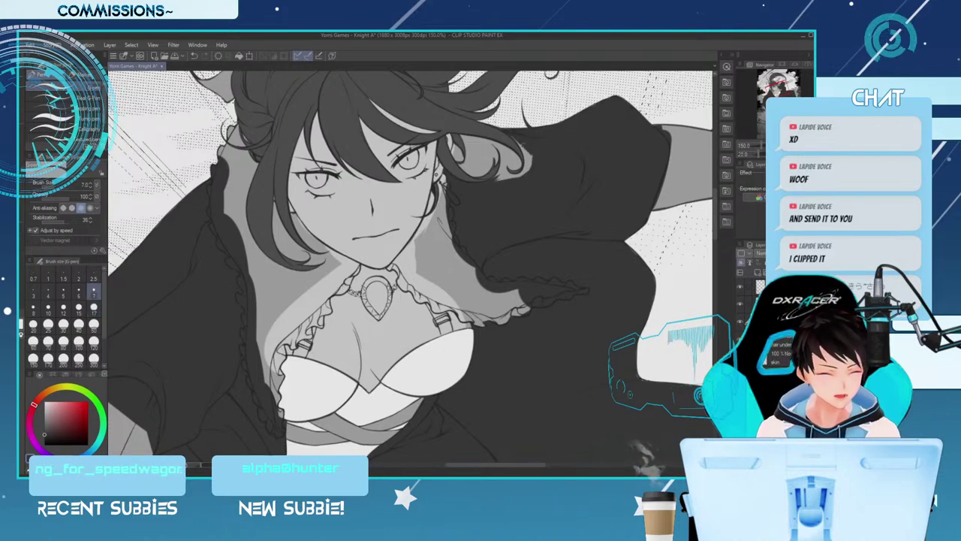
{"action": "key", "text": "bracketright"}
{"action": "key", "text": "bracketright"}
{"action": "key", "text": "bracketright"}
{"action": "left_click_drag", "start_coordinate": [524, 146], "coordinate": [529, 163]}
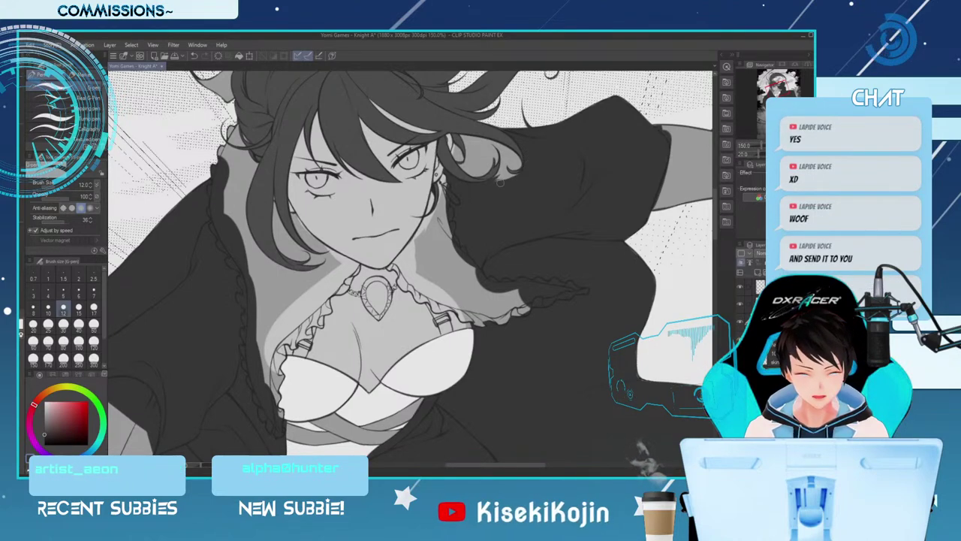
Start filling the gap inside the hair loop beside the ear in dark grey, reducing the brush size from 10 to 5
{"action": "key", "text": "bracketleft"}
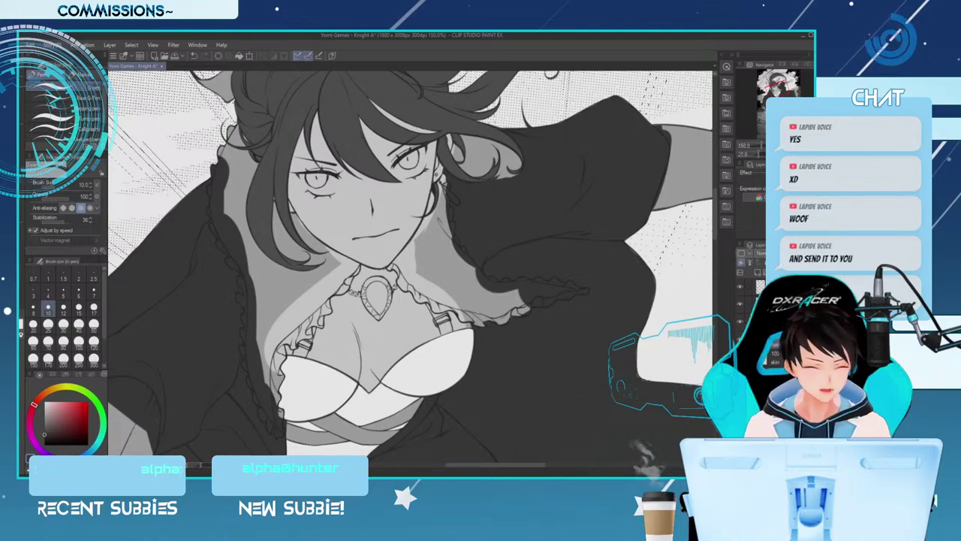
{"action": "key", "text": "bracketleft"}
{"action": "key", "text": "bracketleft"}
{"action": "key", "text": "bracketleft"}
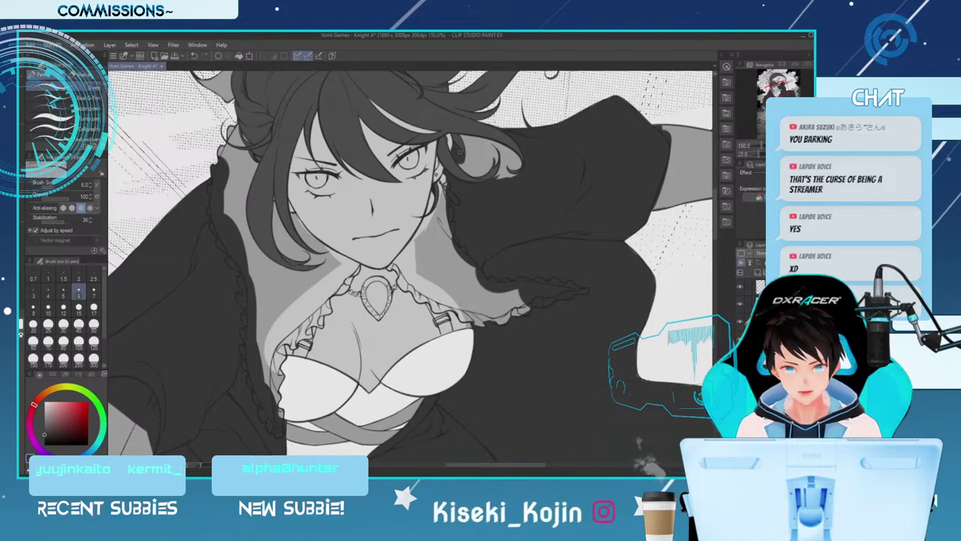
{"action": "key", "text": "["}
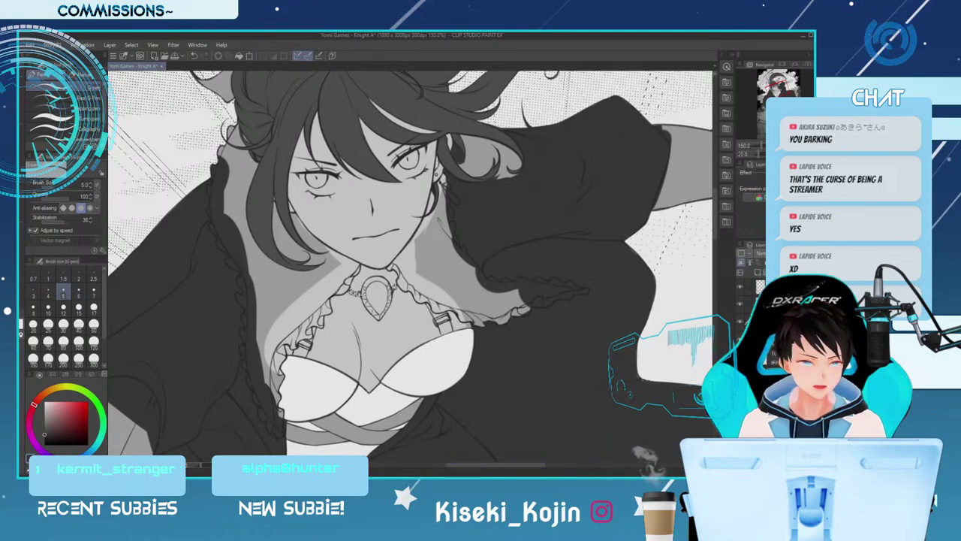
Clean up the paint edge inside the hair loop beside the ear with the eraser at sizes 5 and 4
{"action": "key", "text": "e"}
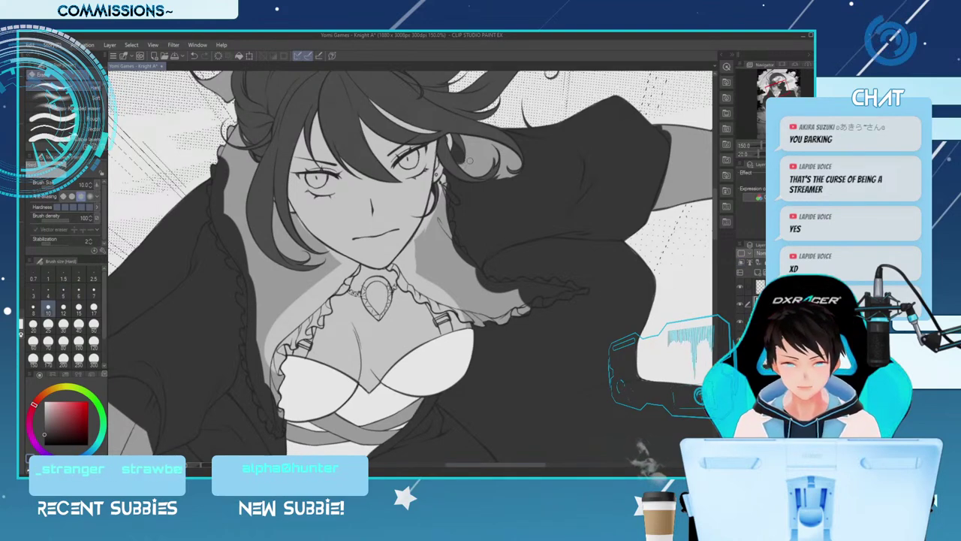
{"action": "key", "text": "["}
{"action": "key", "text": "["}
{"action": "key", "text": "["}
{"action": "key", "text": "["}
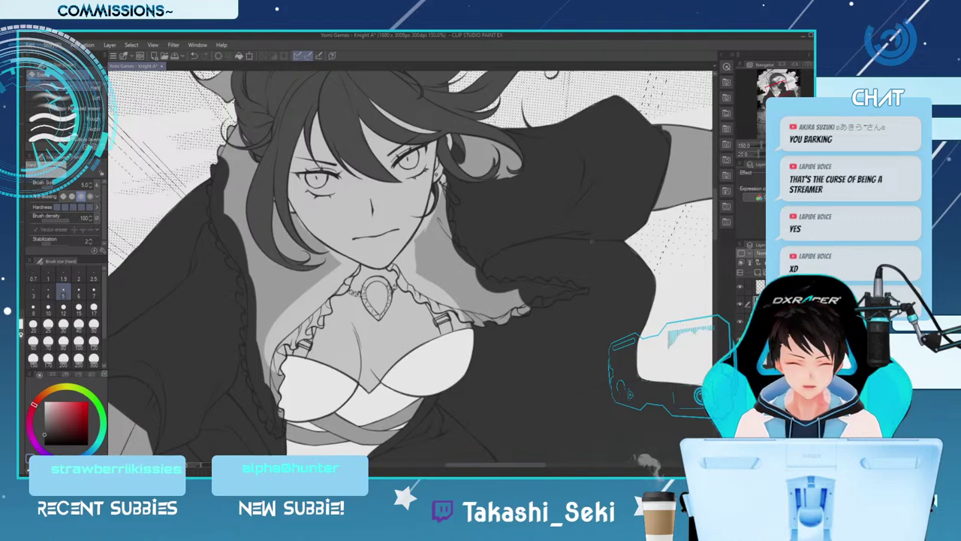
{"action": "key", "text": "bracketleft"}
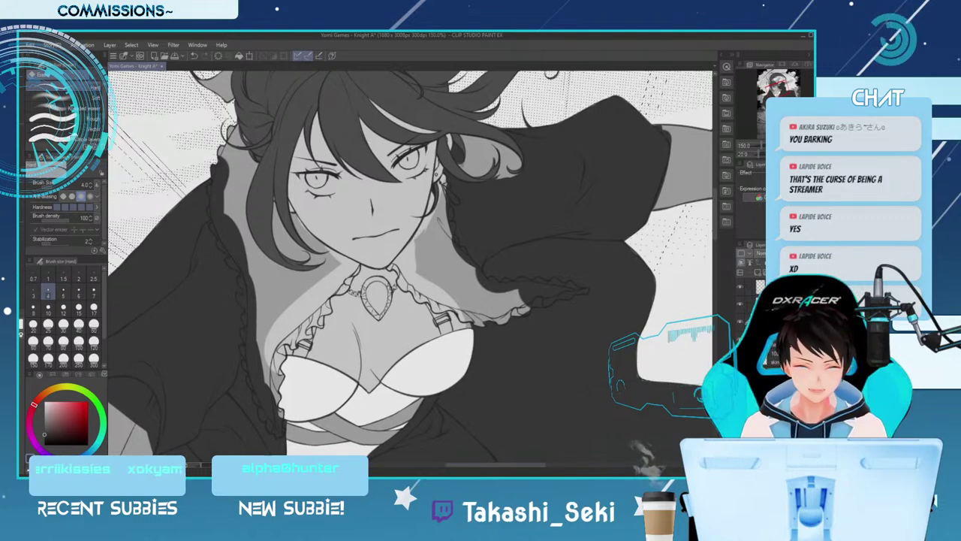
Paint dark grey along the lower inner edge of the hair loop with the pen at sizes 3 and 7
{"action": "key", "text": "p"}
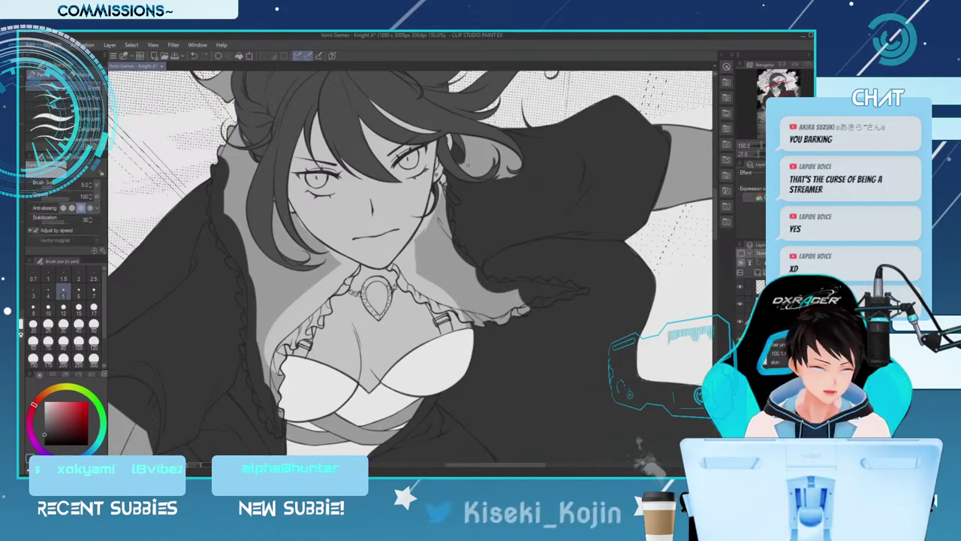
{"action": "key", "text": "bracketleft"}
{"action": "key", "text": "bracketleft"}
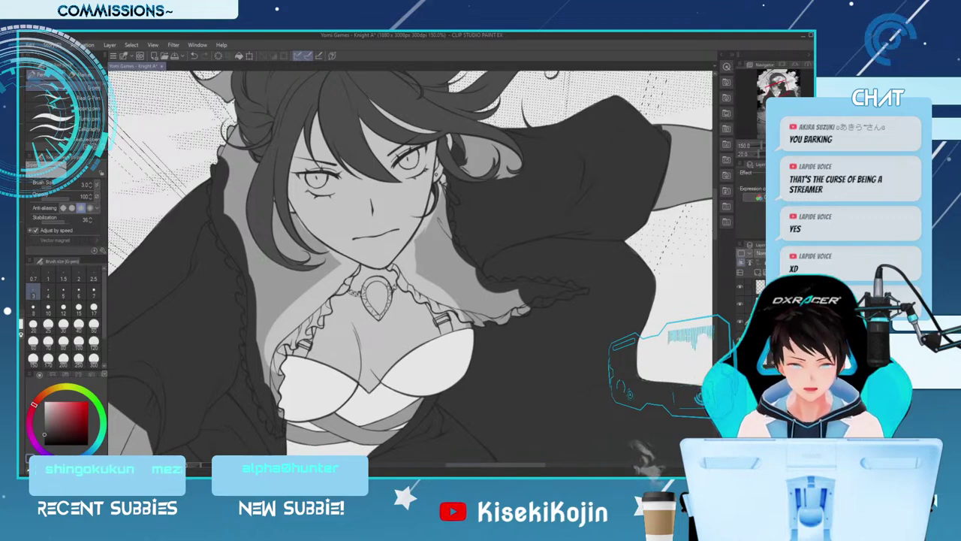
{"action": "key", "text": "bracketright"}
{"action": "key", "text": "bracketright"}
{"action": "key", "text": "bracketright"}
{"action": "key", "text": "bracketright"}
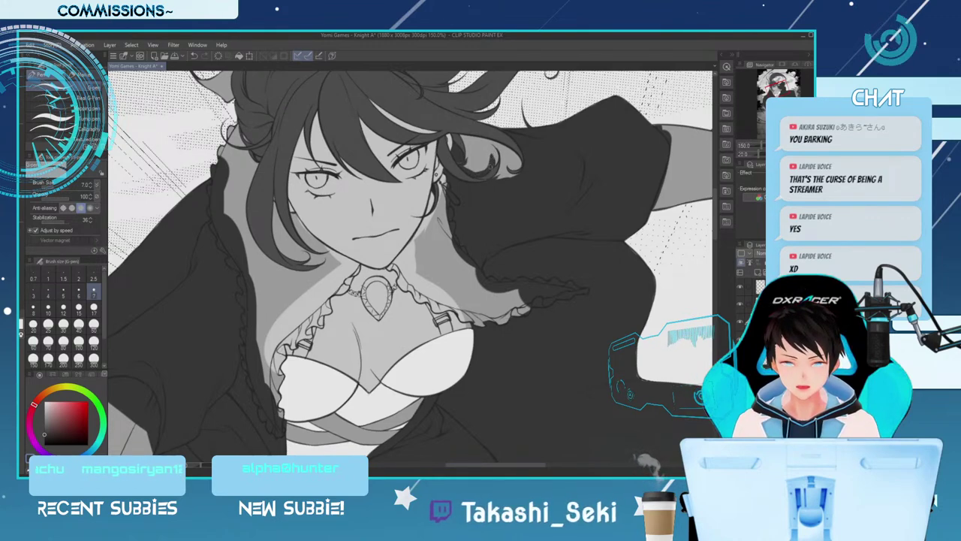
Extend the dark grey strokes across the middle of the hair loop at brush size 15, then reduce it to 6
{"action": "key", "text": "bracketright"}
{"action": "key", "text": "bracketright"}
{"action": "key", "text": "bracketright"}
{"action": "key", "text": "bracketright"}
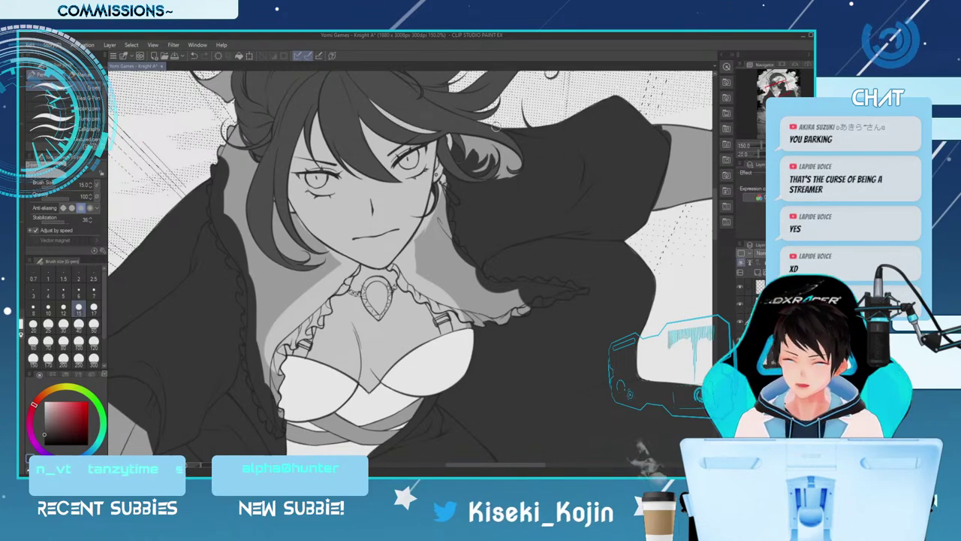
{"action": "key", "text": "bracketleft"}
{"action": "key", "text": "bracketleft"}
{"action": "key", "text": "bracketleft"}
{"action": "key", "text": "bracketleft"}
{"action": "key", "text": "bracketleft"}
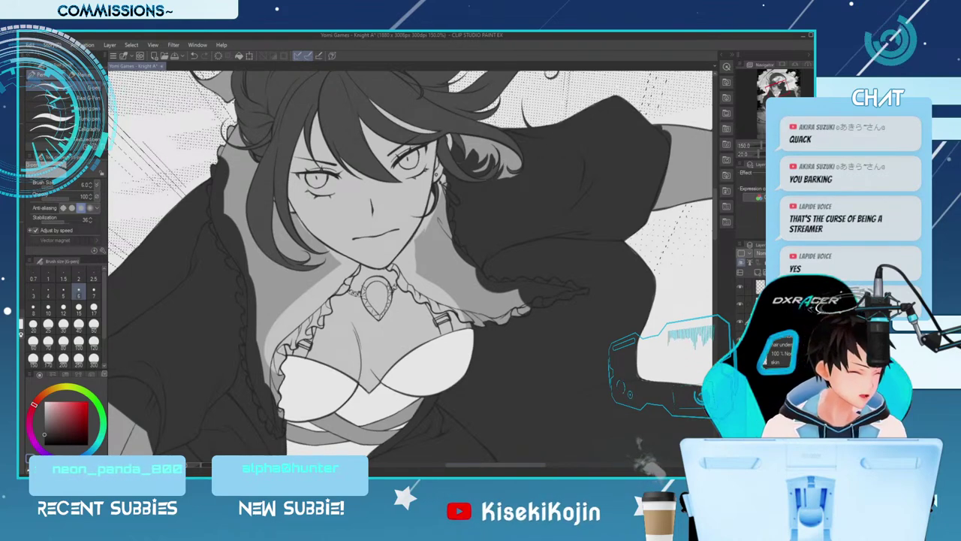
Resample the cloak's dark grey and continue filling the centre of the hair loop with the pen at sizes 8 and 12
{"action": "key", "text": "g"}
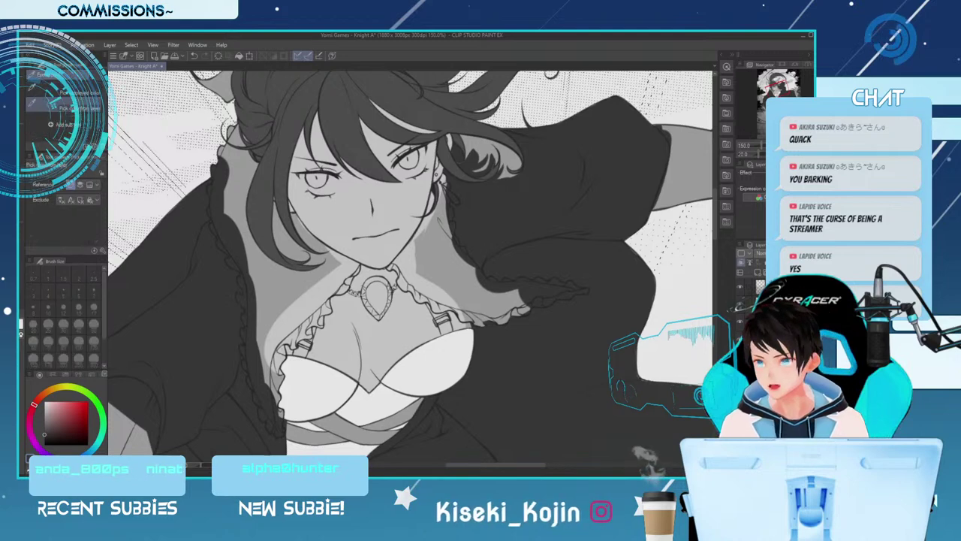
{"action": "key", "text": "p"}
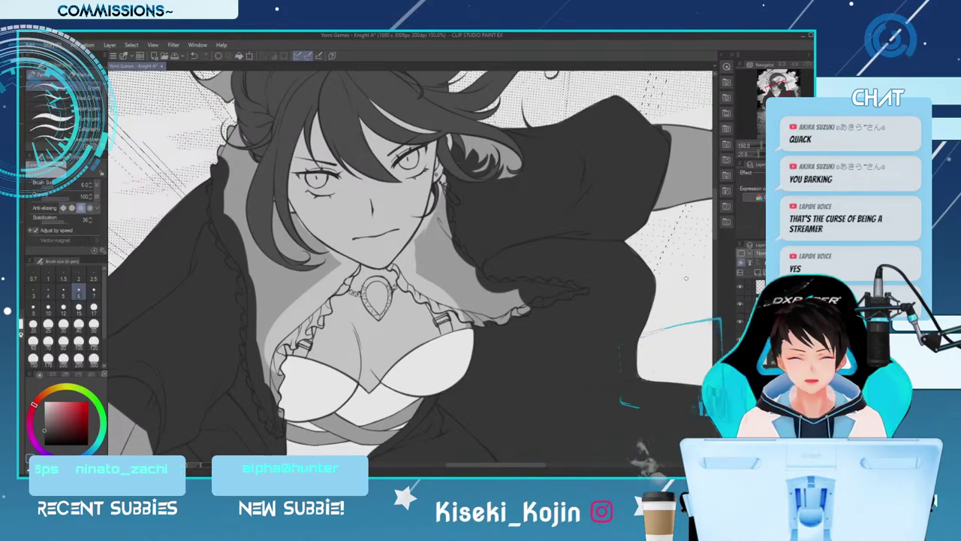
{"action": "key", "text": "bracketleft"}
{"action": "key", "text": "bracketleft"}
{"action": "key", "text": "bracketleft"}
{"action": "key", "text": "bracketright"}
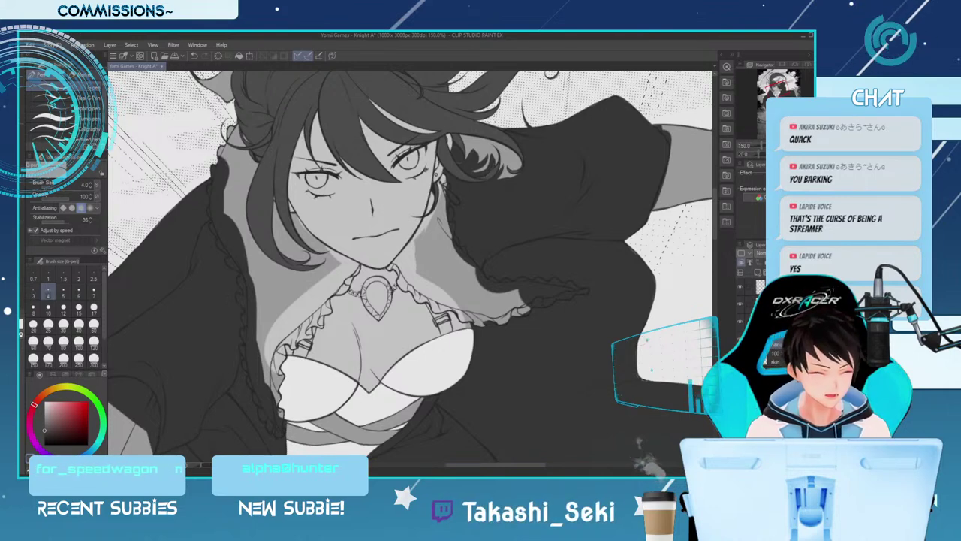
{"action": "key", "text": "g"}
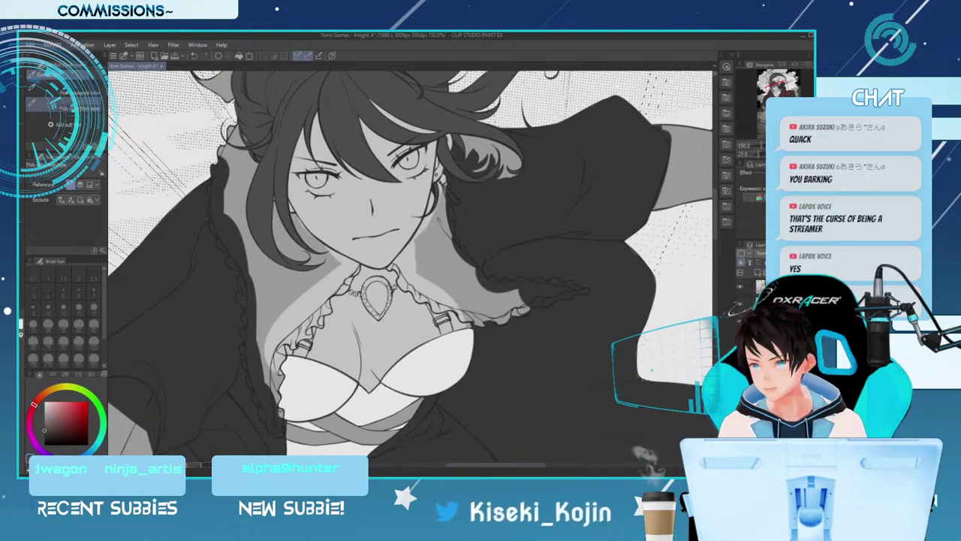
{"action": "key", "text": "p"}
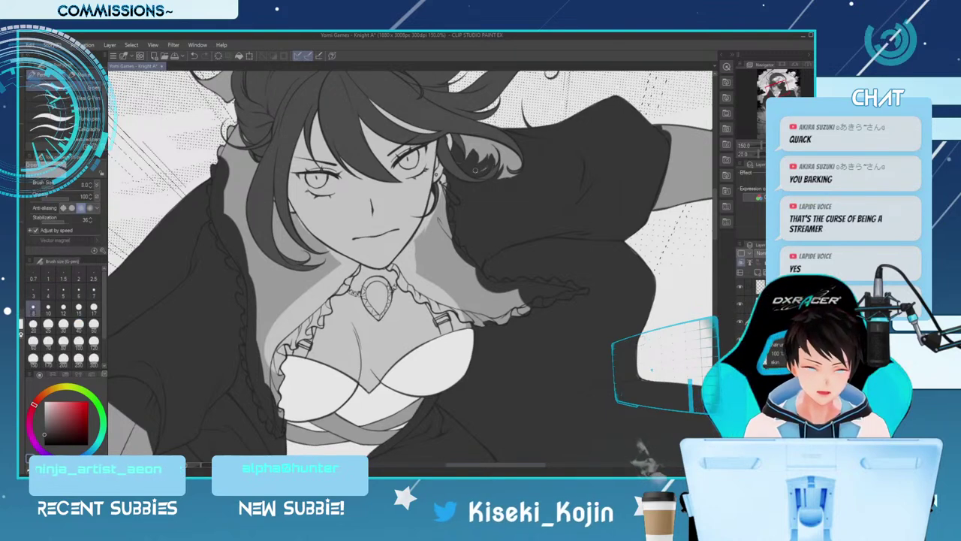
{"action": "key", "text": "]"}
{"action": "key", "text": "]"}
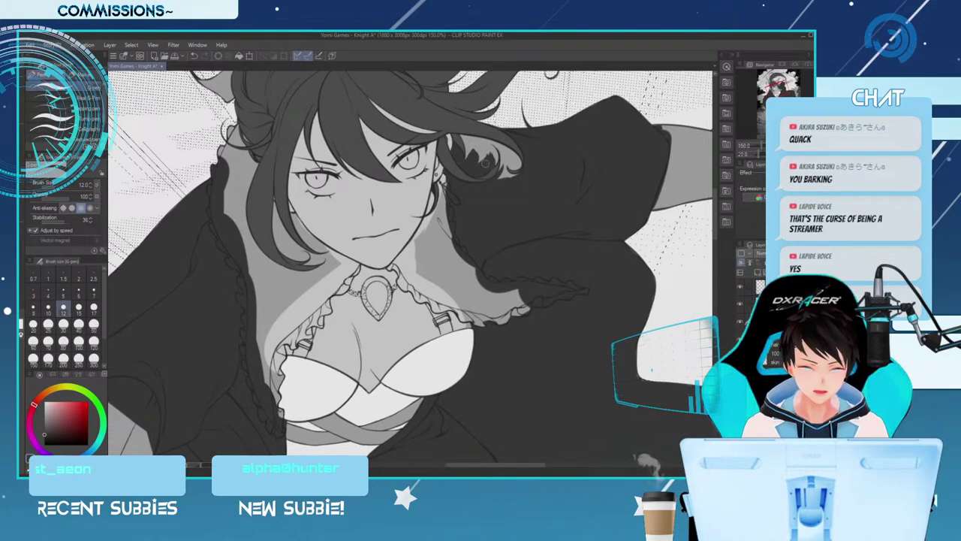
Fill the light spots in the lower half of the hair loop in dark grey at brush sizes 6 and 10
{"action": "key", "text": "bracketleft"}
{"action": "key", "text": "bracketleft"}
{"action": "key", "text": "bracketleft"}
{"action": "key", "text": "bracketleft"}
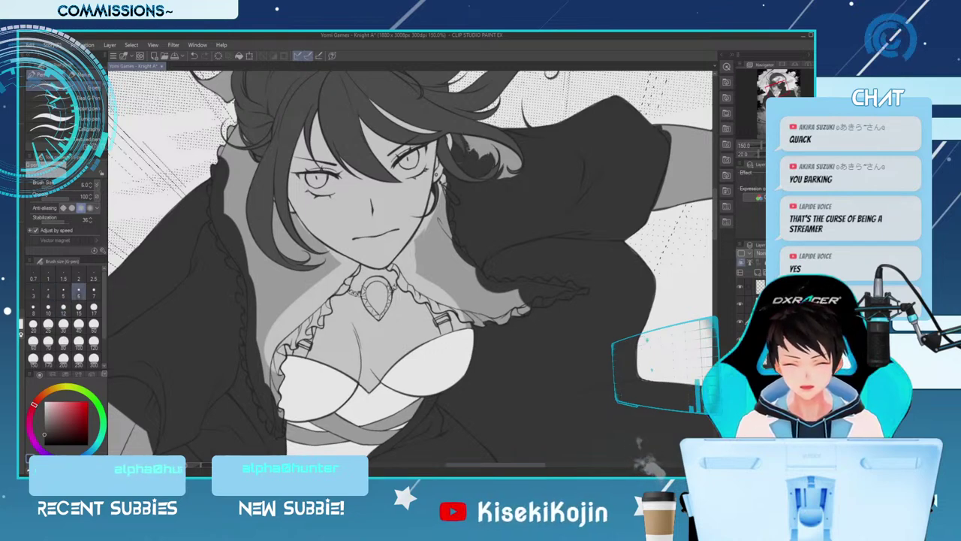
{"action": "key", "text": "bracketright"}
{"action": "key", "text": "bracketright"}
{"action": "key", "text": "bracketright"}
{"action": "key", "text": "bracketright"}
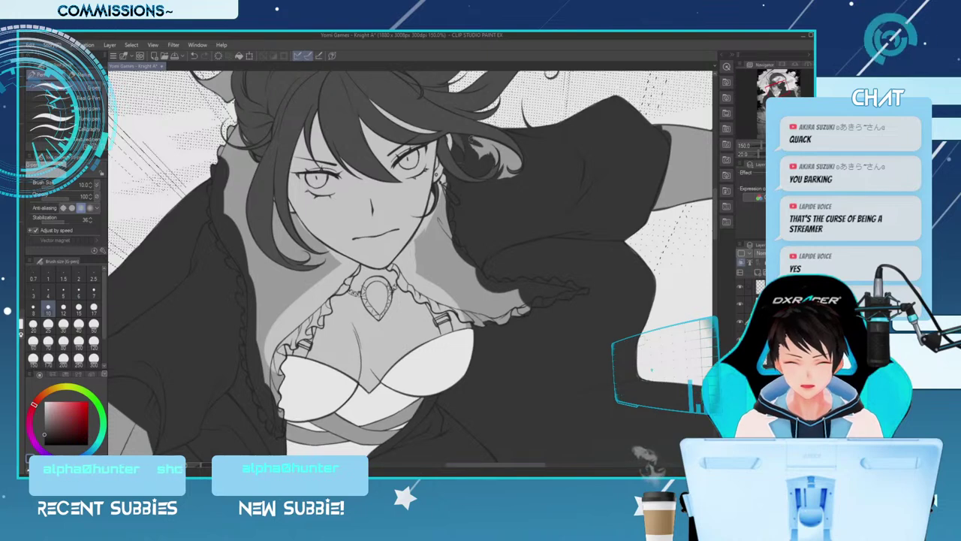
Fill the upper part of the hair loop nearest the ear in dark grey at brush sizes 17 and 15
{"action": "key", "text": "bracketright"}
{"action": "key", "text": "bracketright"}
{"action": "key", "text": "bracketright"}
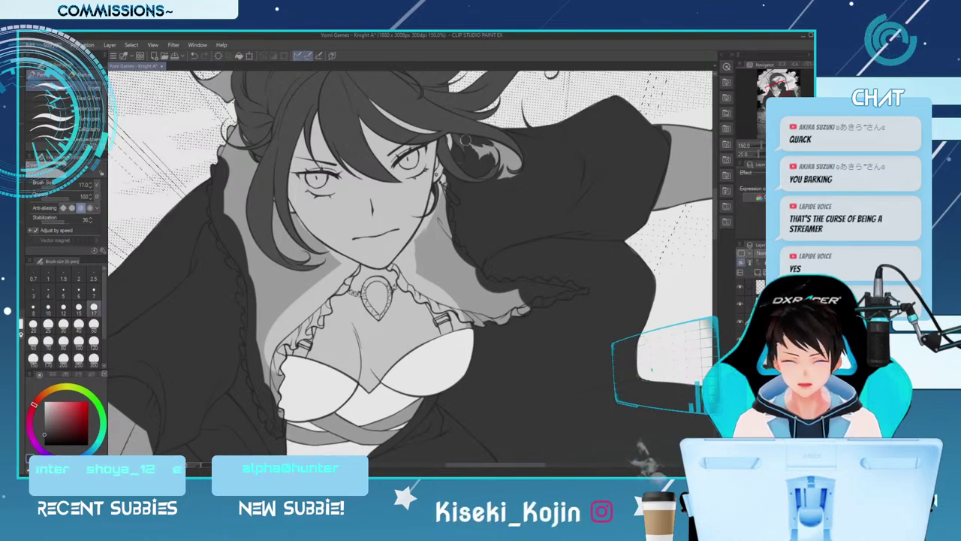
{"action": "key", "text": "bracketleft"}
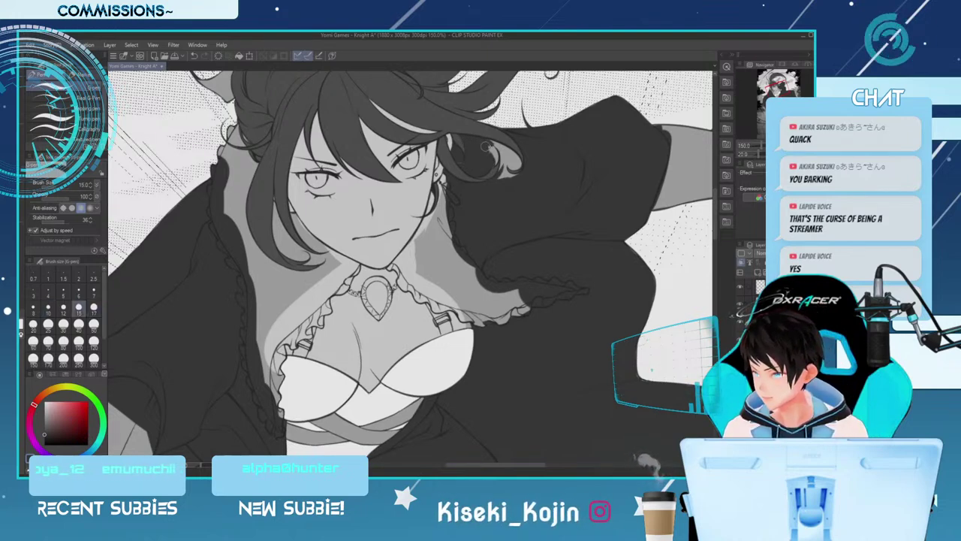
{"action": "key", "text": "bracketleft"}
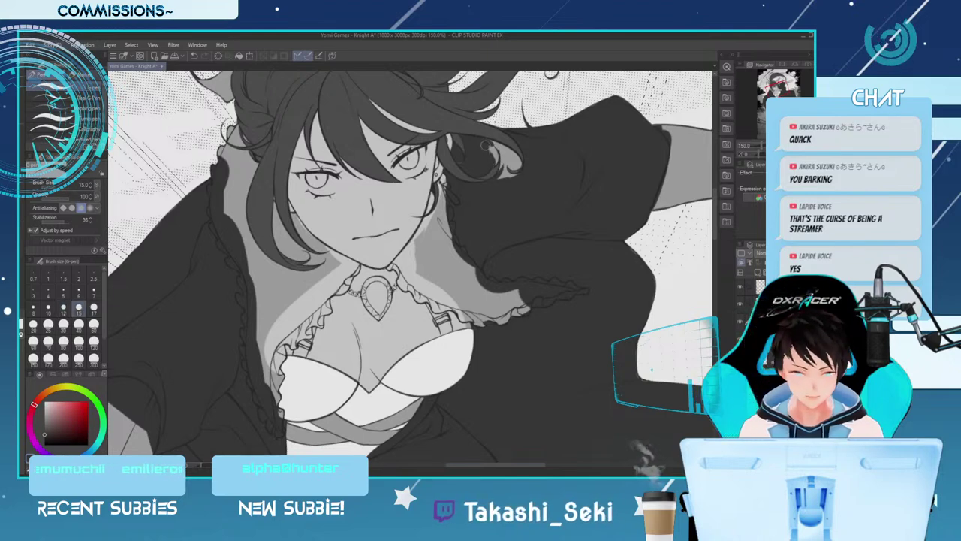
Fill the remaining inside of the hair loop against its outer strand in dark grey at brush sizes 5 and 4
{"action": "key", "text": "bracketleft"}
{"action": "key", "text": "bracketleft"}
{"action": "key", "text": "bracketleft"}
{"action": "key", "text": "bracketleft"}
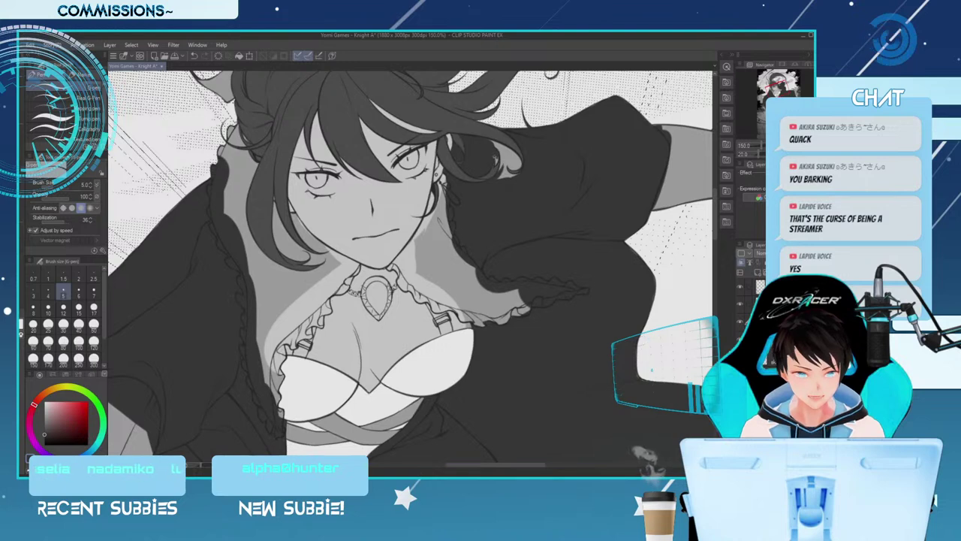
{"action": "key", "text": "bracketleft"}
{"action": "key", "text": "bracketleft"}
{"action": "key", "text": "bracketleft"}
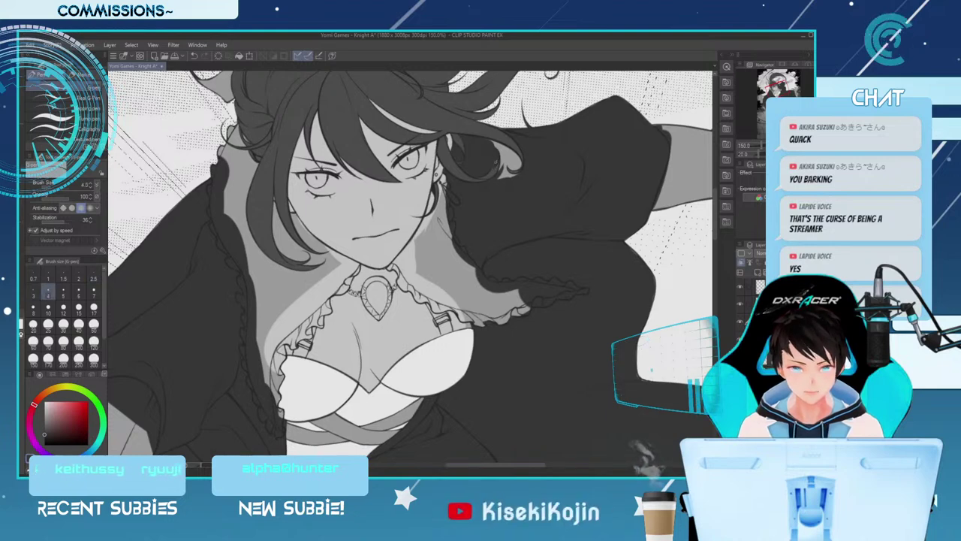
Carry the dark grey into the light gap between the curled hair tips at brush sizes 8 and 6
{"action": "key", "text": "bracketright"}
{"action": "key", "text": "bracketright"}
{"action": "key", "text": "bracketright"}
{"action": "key", "text": "bracketright"}
{"action": "key", "text": "bracketright"}
{"action": "key", "text": "bracketright"}
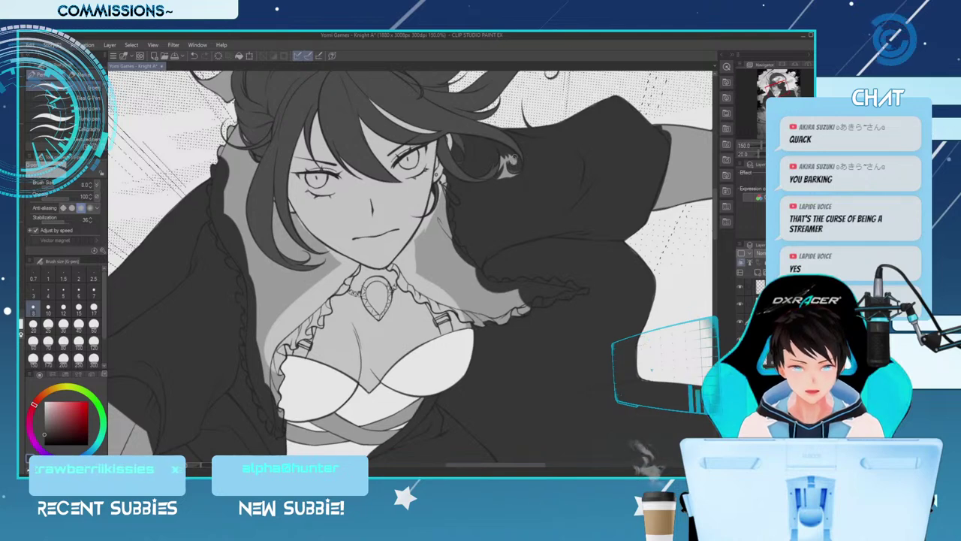
{"action": "key", "text": "bracketleft"}
{"action": "key", "text": "bracketleft"}
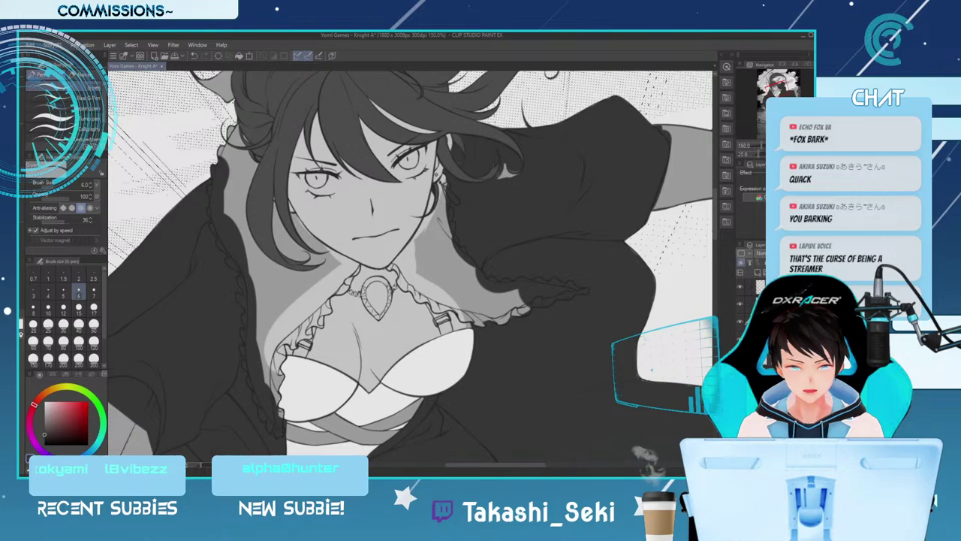
Cover the rest of the gap between the curled hair tips in dark grey at brush sizes 8 and 7
{"action": "key", "text": "bracketright"}
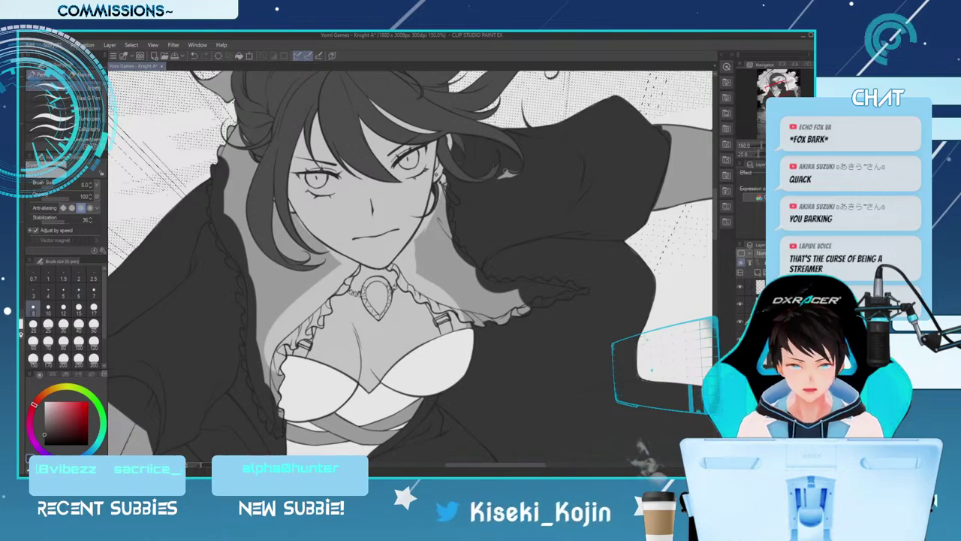
{"action": "key", "text": "bracketleft"}
{"action": "key", "text": "bracketleft"}
{"action": "key", "text": "bracketright"}
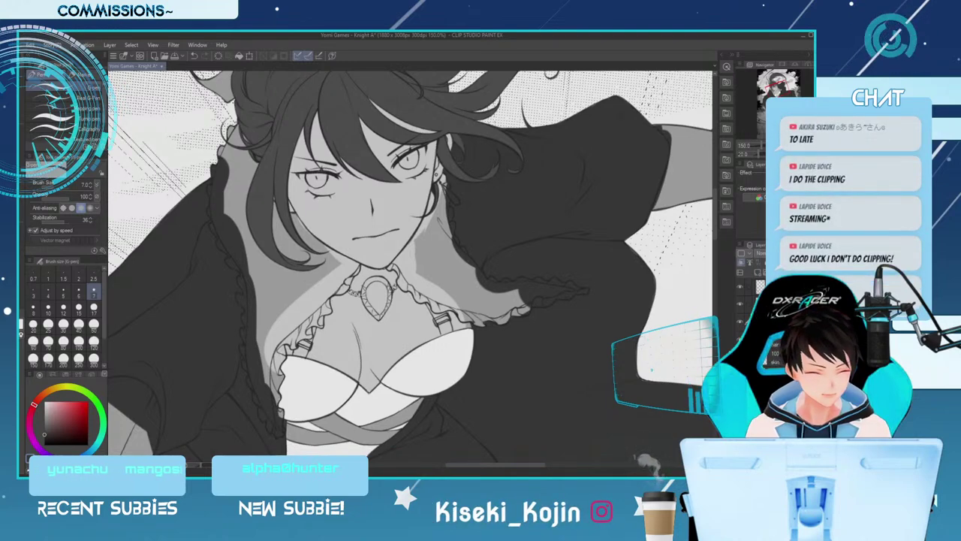
Touch up the last light slivers around the hair tips at brush size 4 and set the brush size back to 8
{"action": "key", "text": "bracketleft"}
{"action": "key", "text": "bracketleft"}
{"action": "key", "text": "bracketleft"}
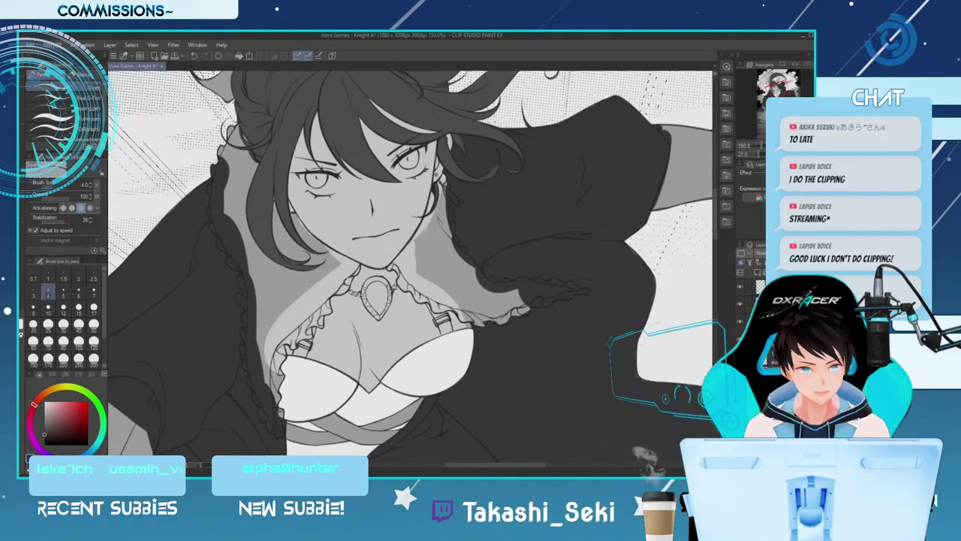
{"action": "key", "text": "bracketright"}
{"action": "key", "text": "bracketright"}
{"action": "key", "text": "bracketright"}
{"action": "key", "text": "bracketright"}
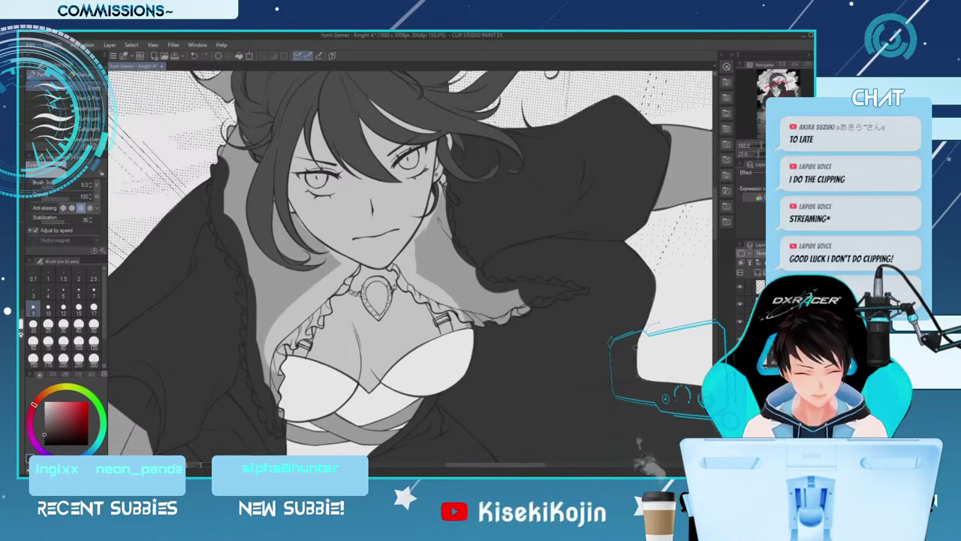
Examine the cloak's dark grey fill along its outline from the outstretched sleeve down to the skirt's hem
{"action": "left_click_drag", "start_coordinate": [535, 464], "coordinate": [570, 464]}
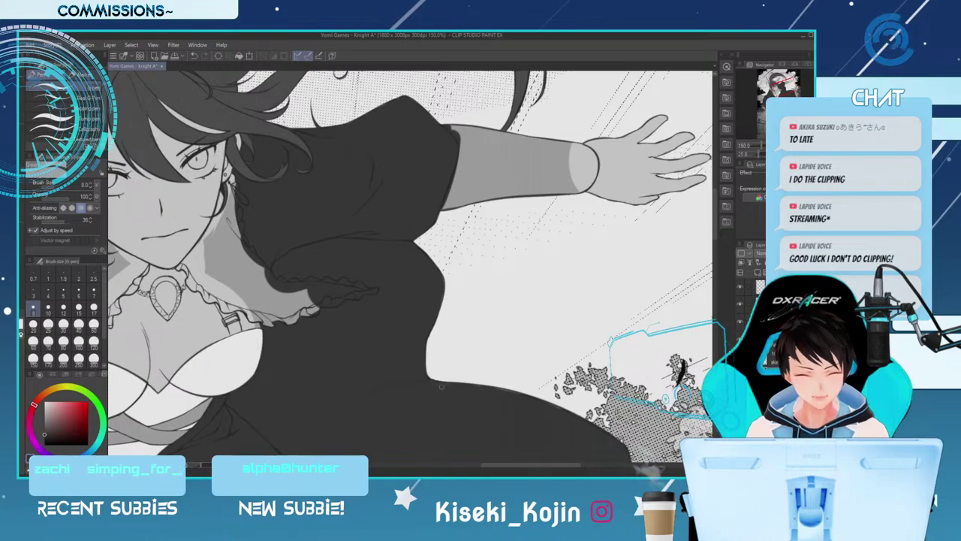
{"action": "left_click_drag", "start_coordinate": [711, 237], "coordinate": [711, 259]}
{"action": "key", "text": "asciicircum"}
{"action": "key", "text": "asciicircum"}
{"action": "key", "text": "asciicircum"}
{"action": "key", "text": "asciicircum"}
{"action": "key", "text": "asciicircum"}
{"action": "key", "text": "asciicircum"}
{"action": "key", "text": "asciicircum"}
{"action": "key", "text": "asciicircum"}
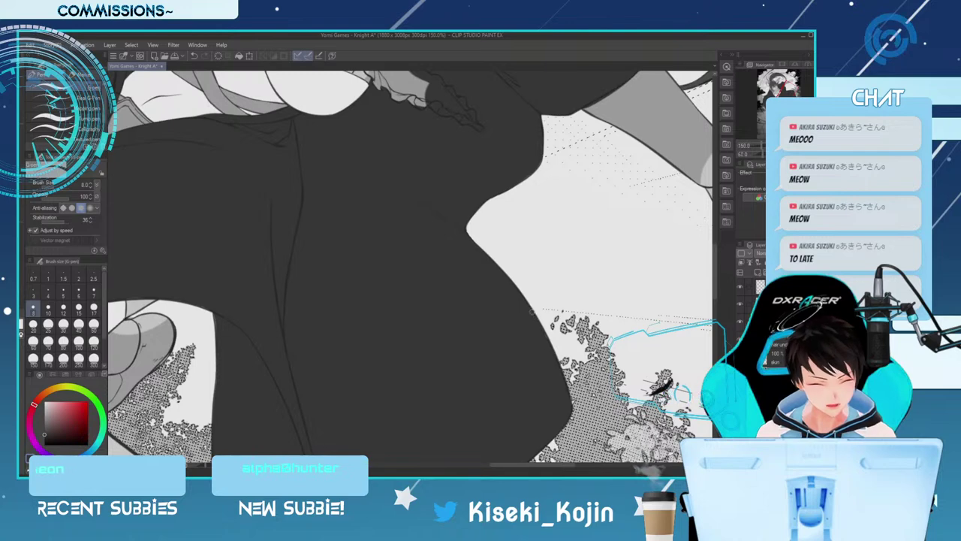
{"action": "scroll", "coordinate": [410, 266], "scroll_direction": "down", "scroll_amount": 5}
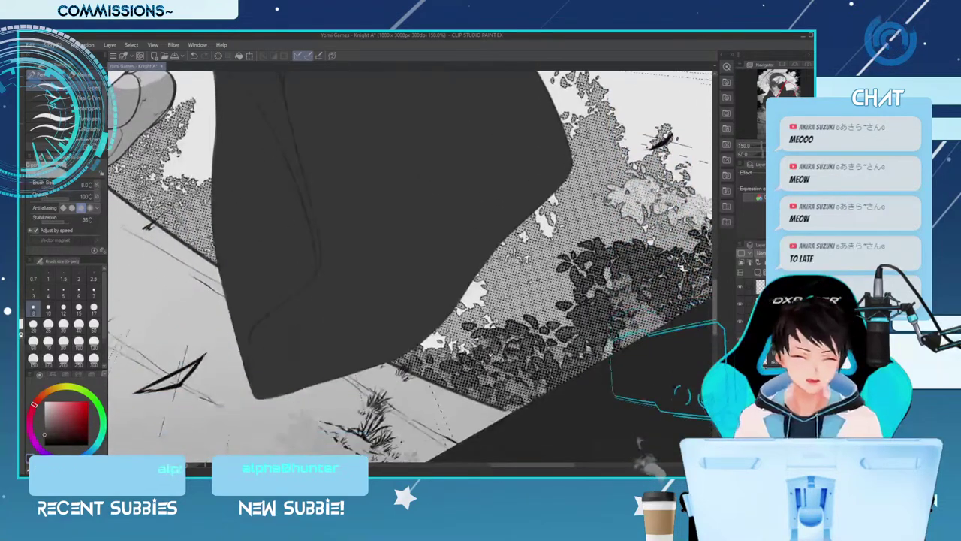
Set the brush size to 6 for touching up the skirt's pointed lower hem
{"action": "scroll", "coordinate": [410, 266], "scroll_direction": "up", "scroll_amount": 1}
{"action": "key", "text": "bracketleft"}
{"action": "key", "text": "bracketleft"}
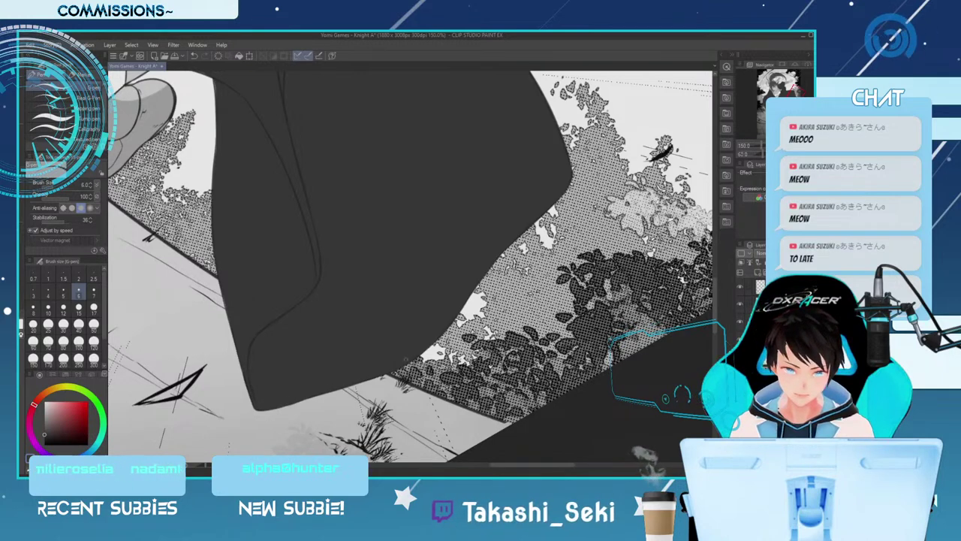
{"action": "key", "text": "]"}
{"action": "key", "text": "]"}
{"action": "key", "text": "]"}
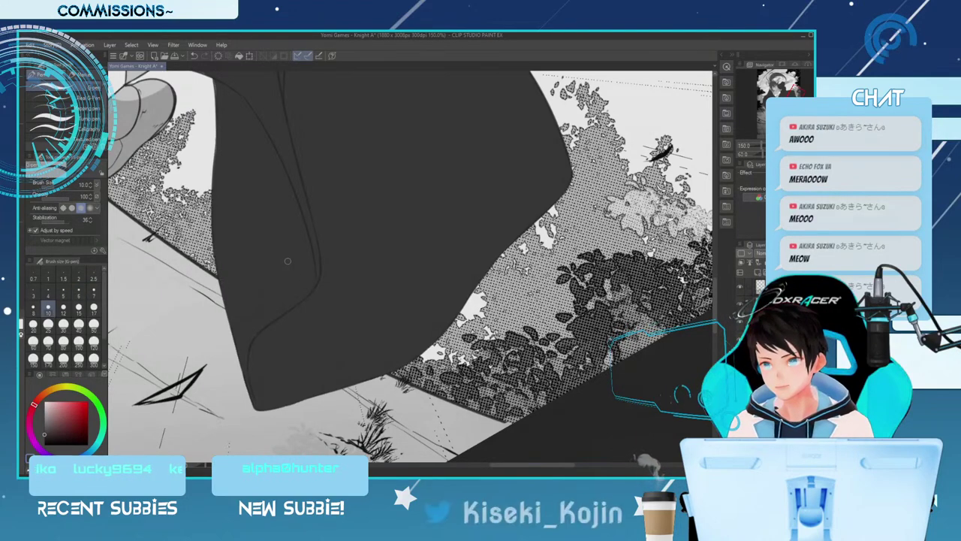
{"action": "key", "text": "bracketright"}
{"action": "key", "text": "bracketright"}
{"action": "key", "text": "bracketright"}
{"action": "key", "text": "bracketright"}
{"action": "key", "text": "bracketright"}
{"action": "key", "text": "bracketright"}
{"action": "key", "text": "bracketright"}
{"action": "key", "text": "bracketright"}
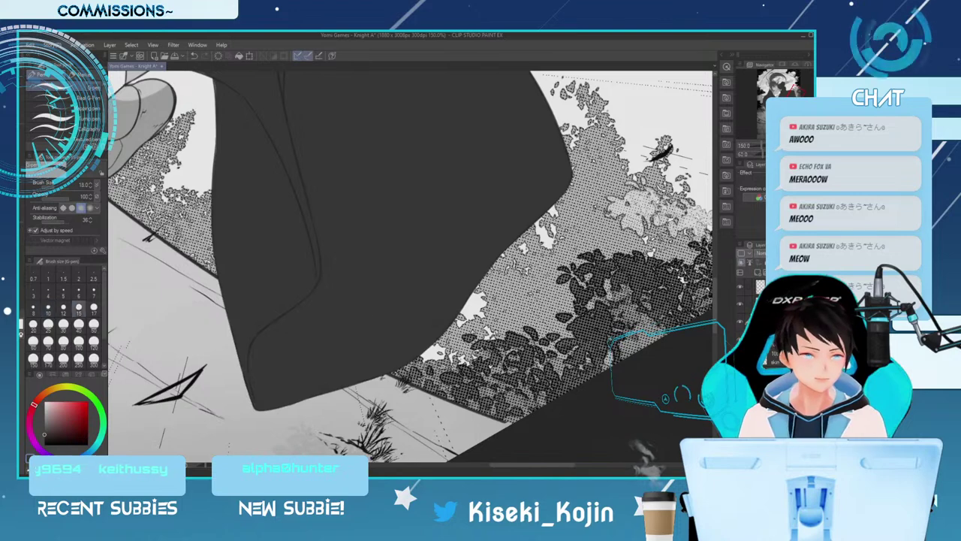
{"action": "key", "text": "bracketright"}
{"action": "key", "text": "bracketright"}
{"action": "key", "text": "bracketright"}
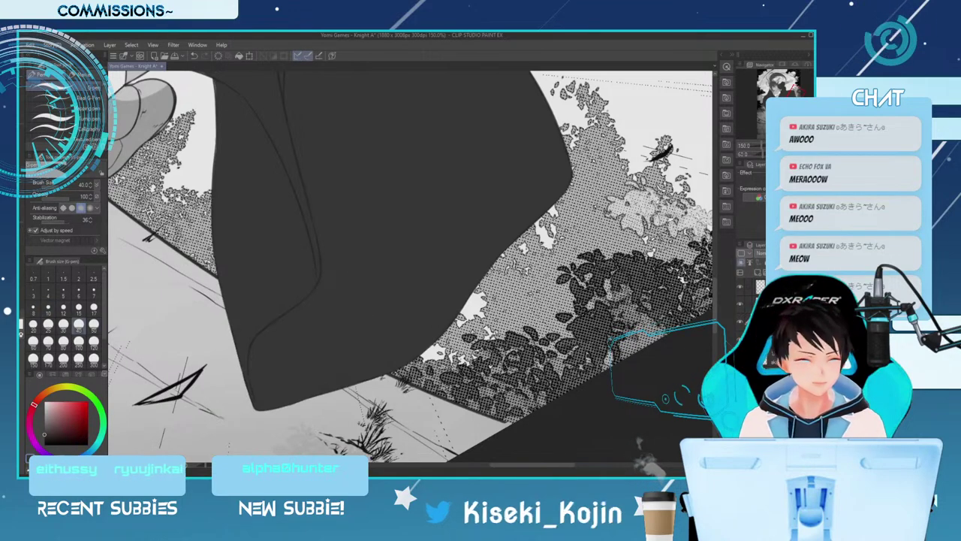
{"action": "key", "text": "bracketleft"}
{"action": "key", "text": "bracketleft"}
{"action": "key", "text": "bracketleft"}
{"action": "key", "text": "bracketleft"}
{"action": "key", "text": "bracketleft"}
{"action": "key", "text": "bracketleft"}
{"action": "key", "text": "bracketleft"}
{"action": "key", "text": "bracketleft"}
{"action": "key", "text": "bracketleft"}
{"action": "key", "text": "bracketleft"}
{"action": "key", "text": "bracketleft"}
{"action": "key", "text": "bracketleft"}
{"action": "key", "text": "bracketleft"}
{"action": "key", "text": "bracketleft"}
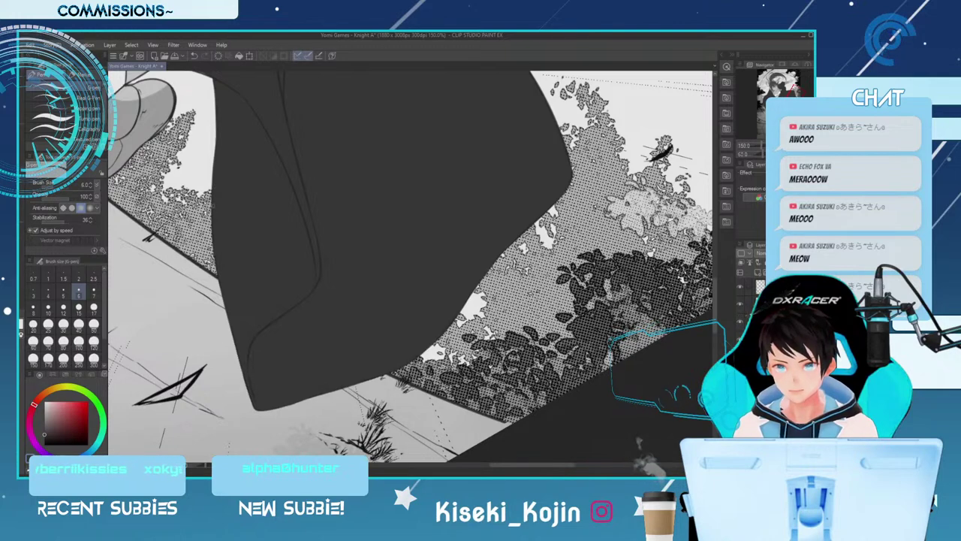
Examine the cloak's dark grey fill around the bent leg, along the lower hem and up across the torso to the sleeves
{"action": "scroll", "coordinate": [409, 267], "scroll_direction": "up", "scroll_amount": 5}
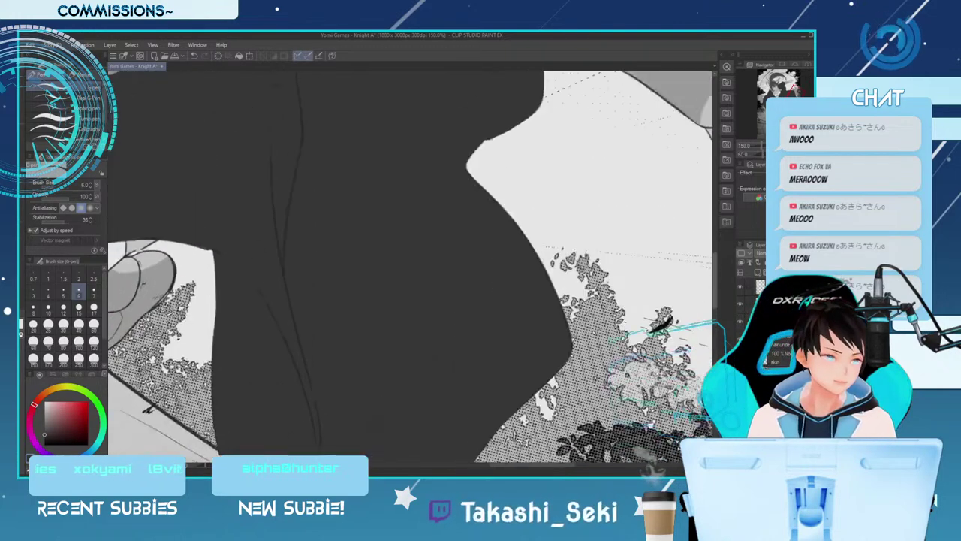
{"action": "scroll", "coordinate": [410, 267], "scroll_direction": "left", "scroll_amount": 7}
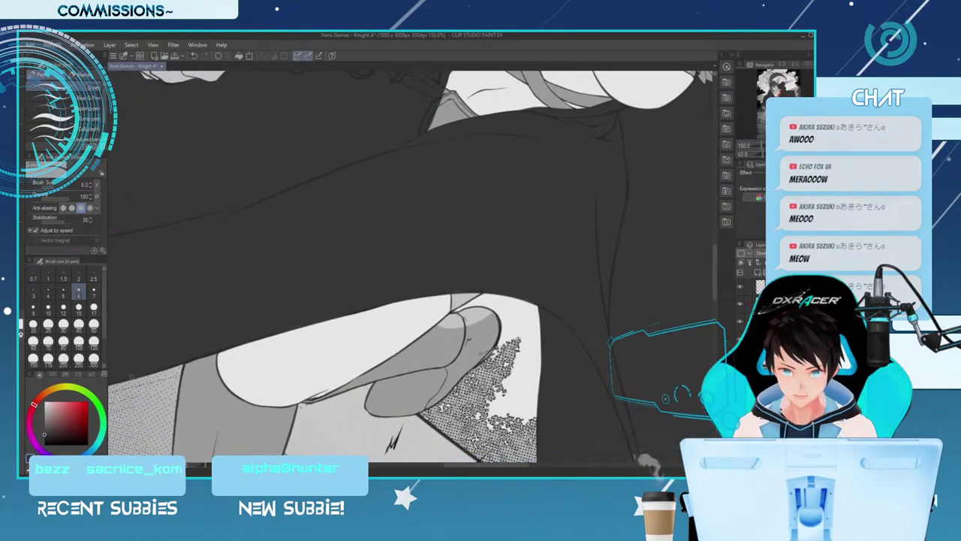
{"action": "left_click", "coordinate": [48, 308]}
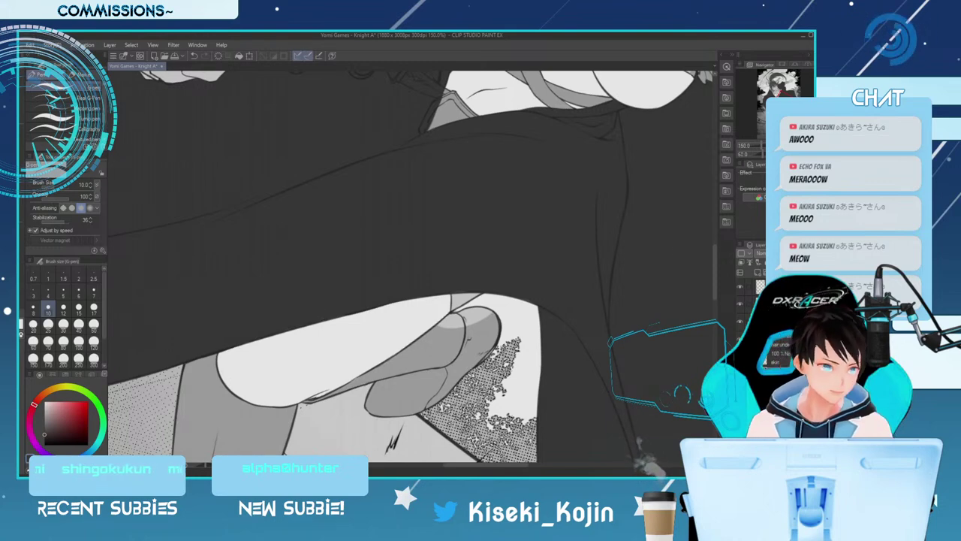
{"action": "key", "text": "minus"}
{"action": "key", "text": "minus"}
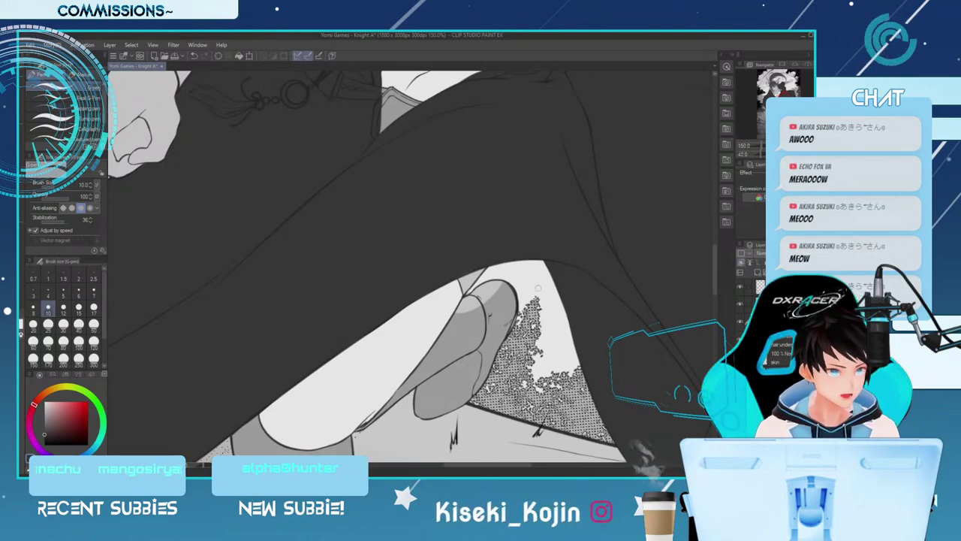
{"action": "left_click", "coordinate": [78, 291]}
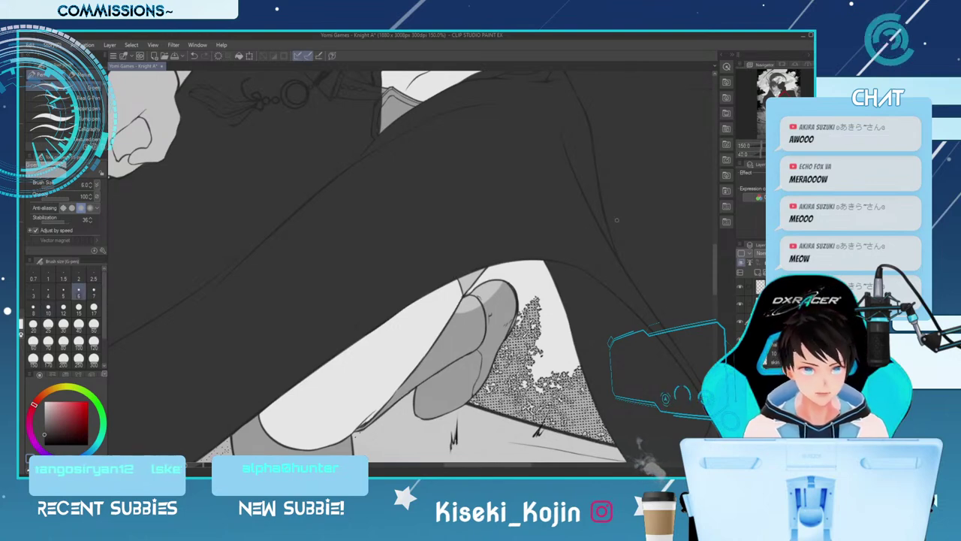
{"action": "key", "text": "minus"}
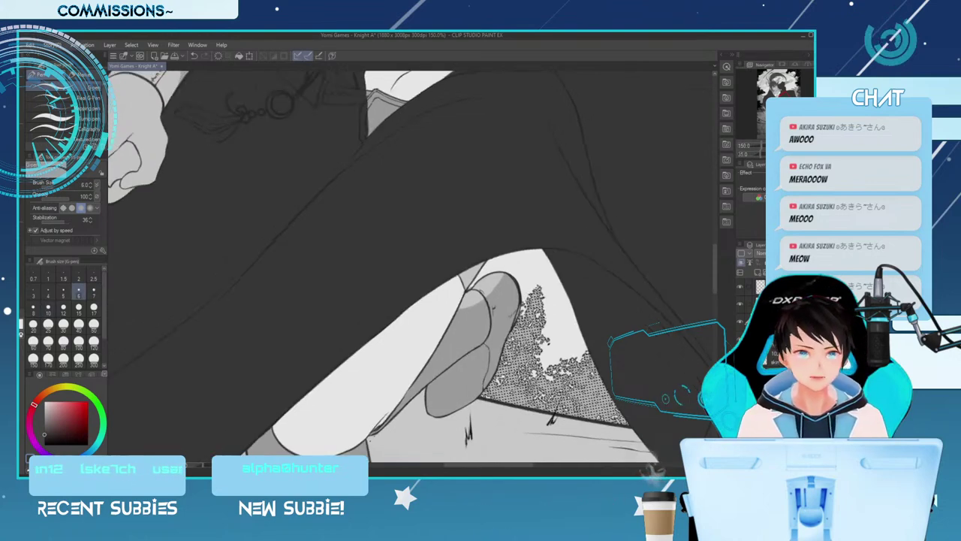
{"action": "key", "text": "ctrl+minus"}
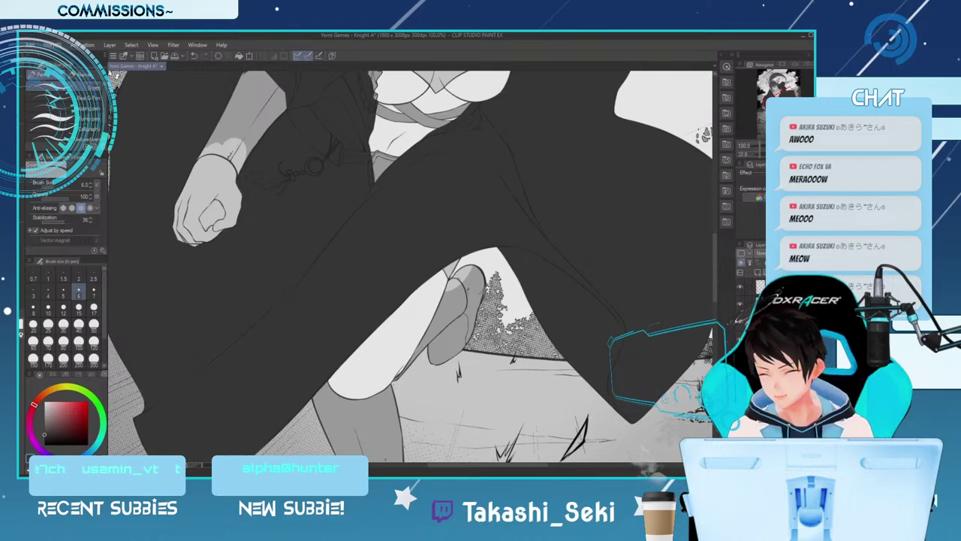
{"action": "left_click_drag", "start_coordinate": [487, 464], "coordinate": [468, 464]}
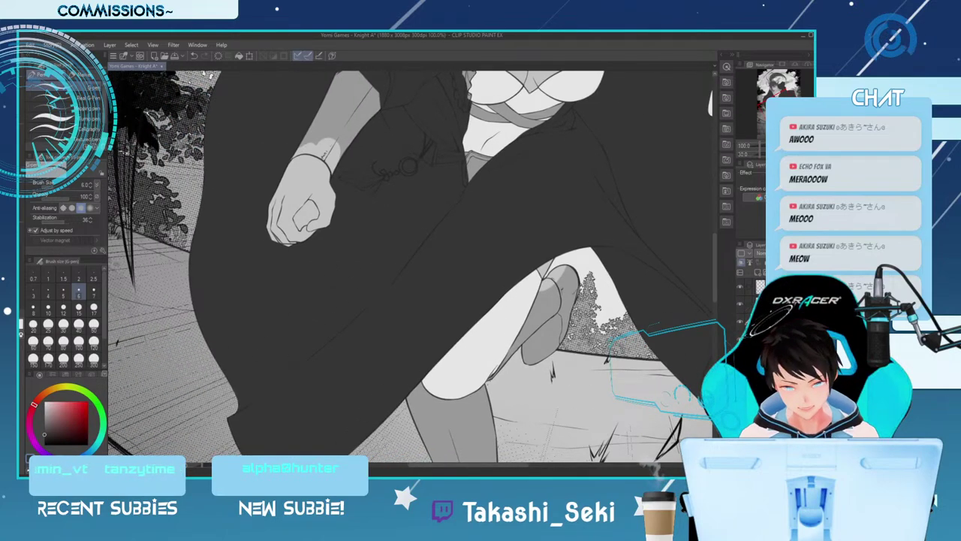
{"action": "left_click_drag", "start_coordinate": [713, 292], "coordinate": [714, 321]}
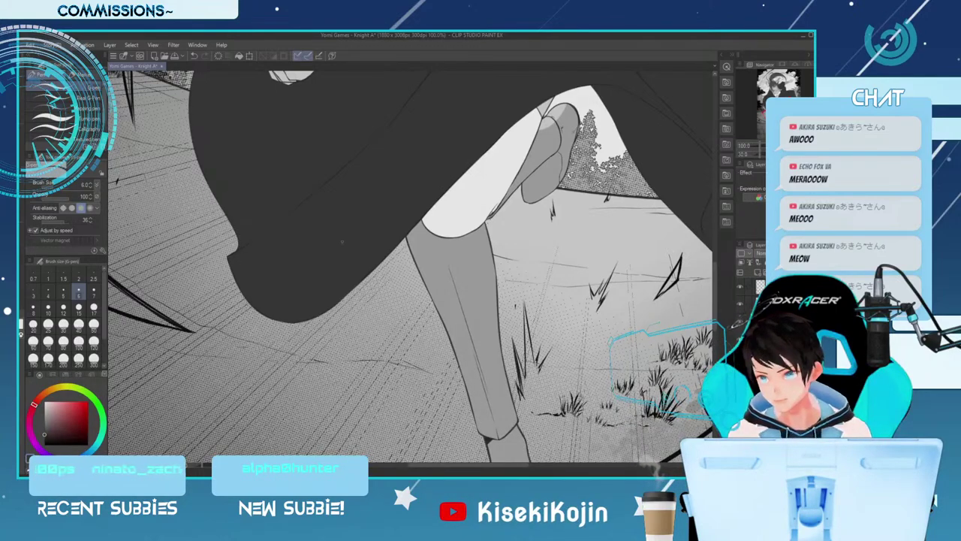
{"action": "scroll", "coordinate": [413, 262], "scroll_direction": "up", "scroll_amount": 10}
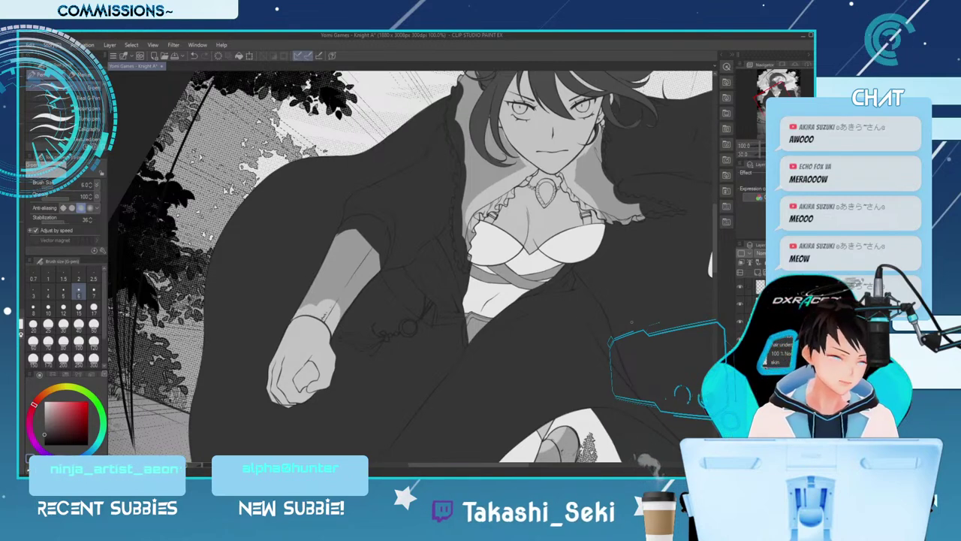
{"action": "key", "text": "ctrl+minus"}
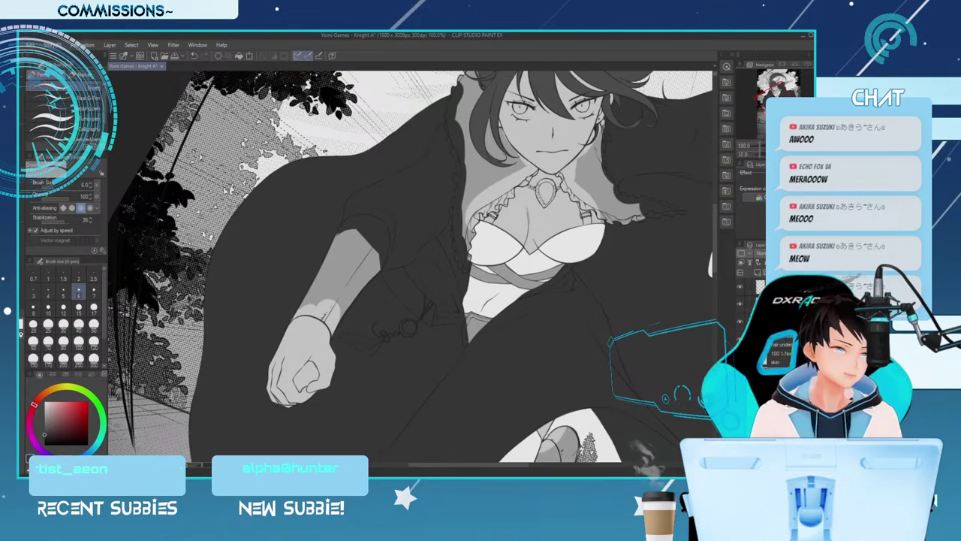
{"action": "key", "text": "minus"}
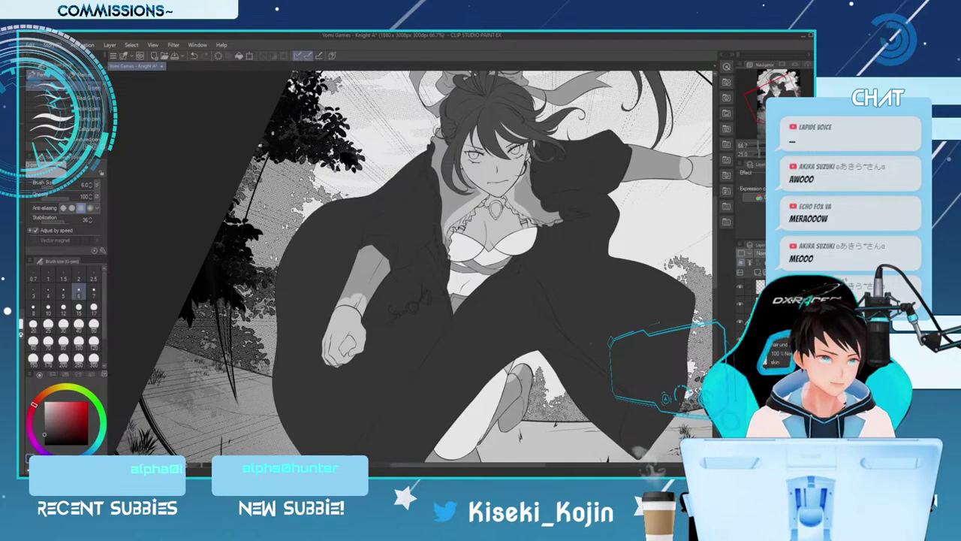
{"action": "key", "text": "ctrl+minus"}
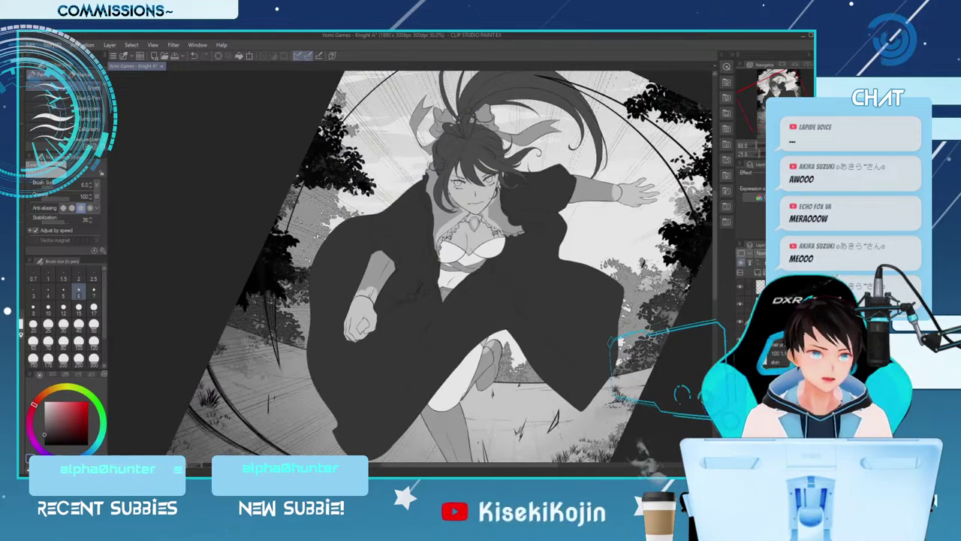
Save the illustration and check the whole figure's base tones with the canvas turned upright
{"action": "key", "text": "minus"}
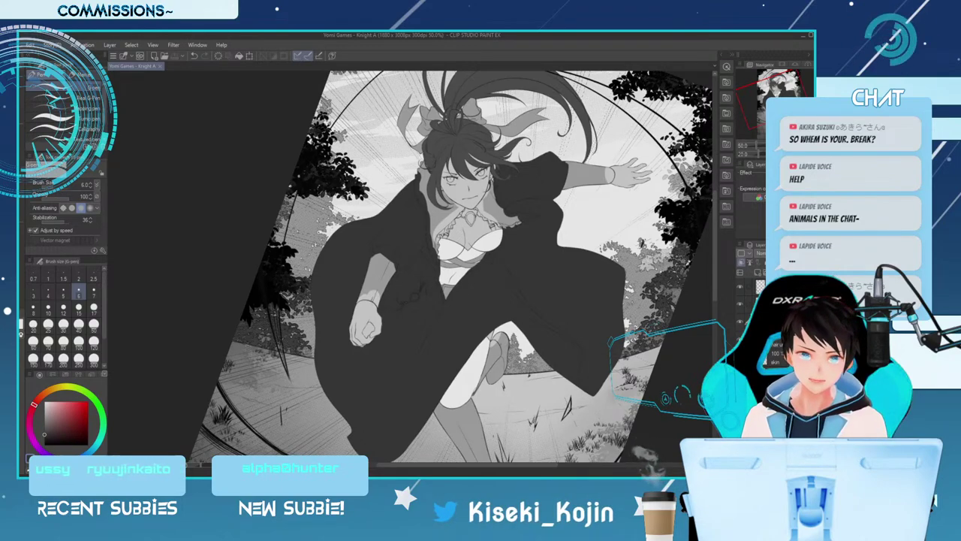
{"action": "scroll", "coordinate": [579, 201], "scroll_direction": "down", "scroll_amount": 1}
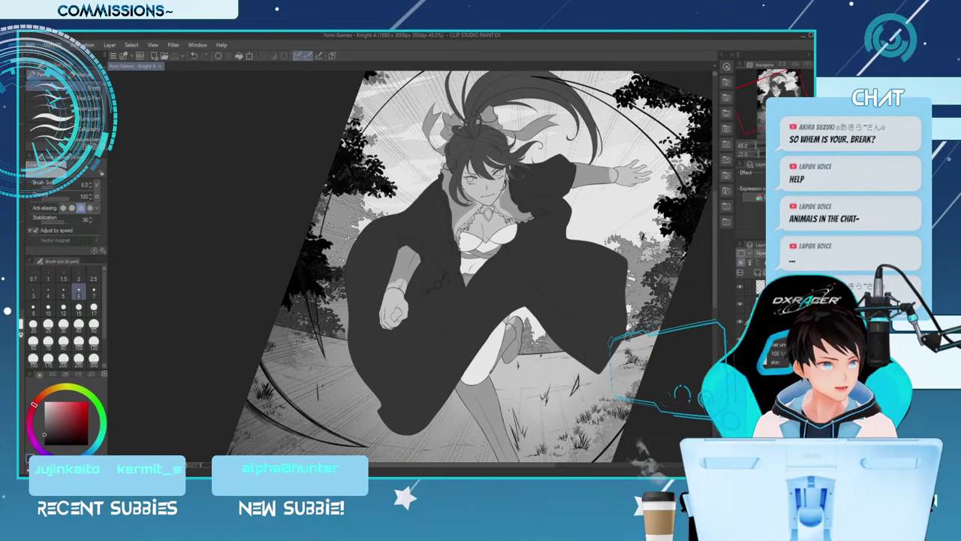
{"action": "key", "text": "minus"}
{"action": "key", "text": "minus"}
{"action": "key", "text": "minus"}
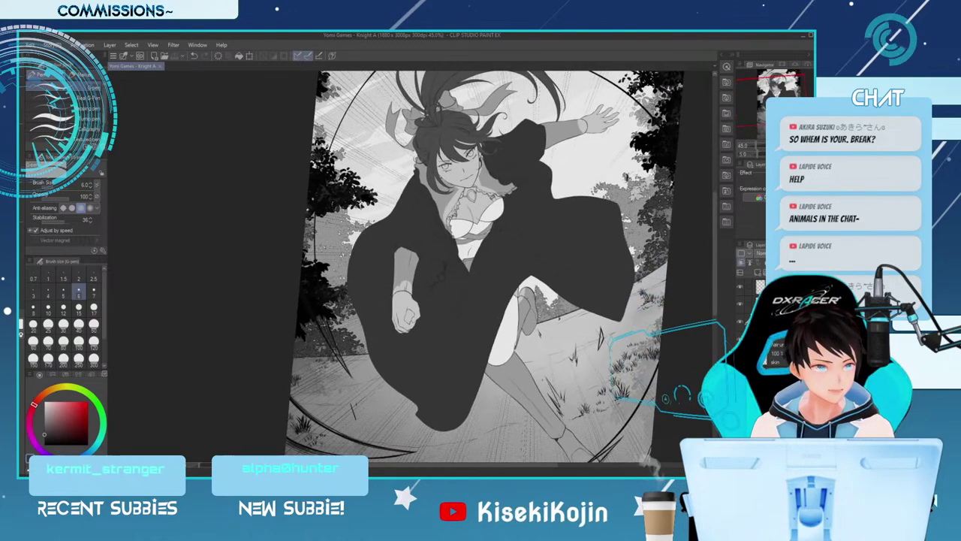
{"action": "key", "text": "minus"}
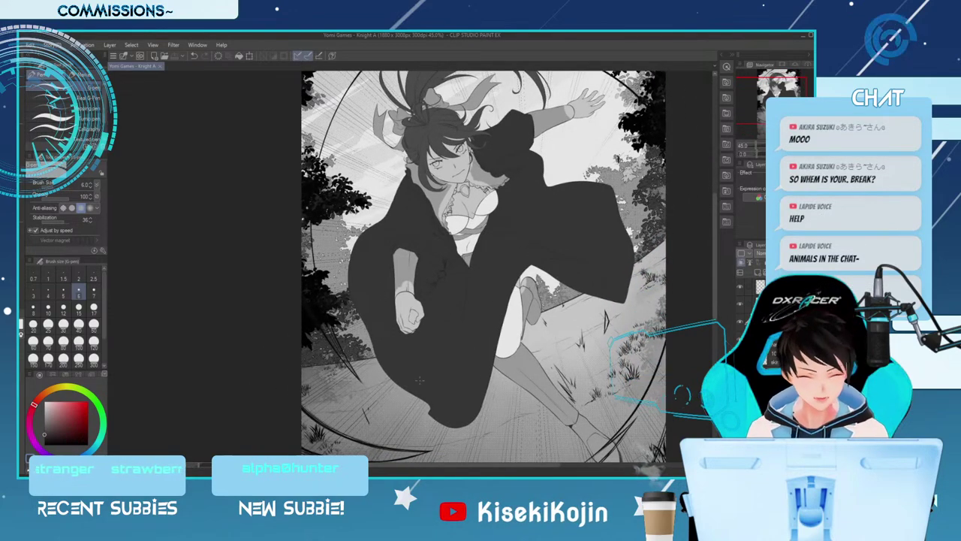